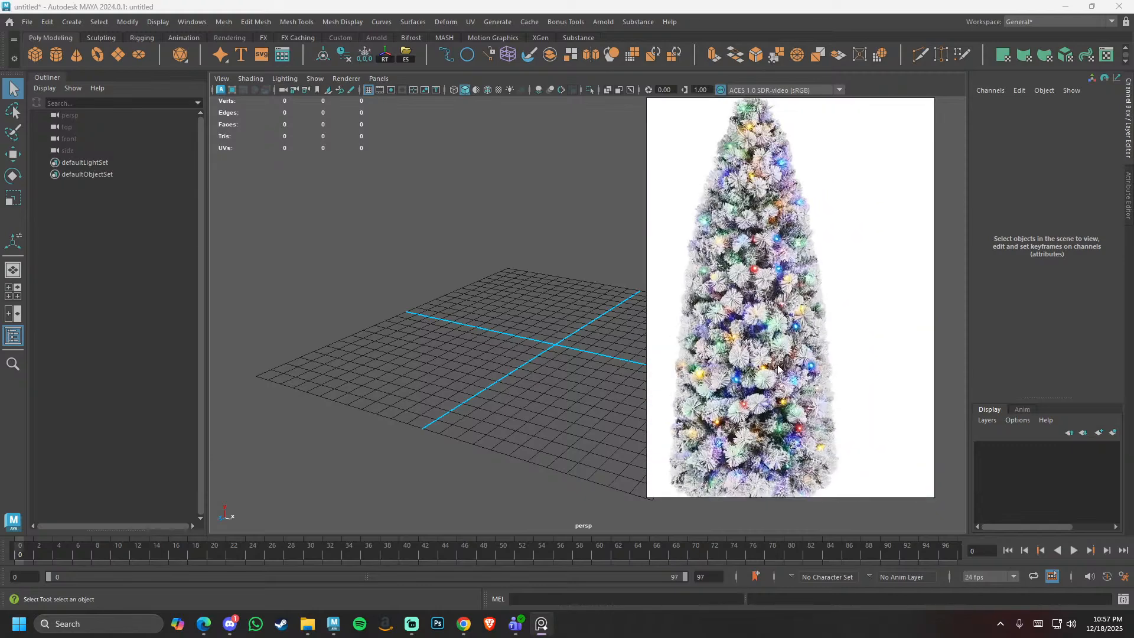
- Examine the Christmas tree reference images, including the full tree, the decorated tree, the branch close-up and the metal stand
{"action": "scroll", "coordinate": [791, 364], "scroll_direction": "down", "scroll_amount": 1}
{"action": "middle_click_drag", "start_coordinate": [803, 365], "coordinate": [730, 338]}
{"action": "scroll", "coordinate": [783, 353], "scroll_direction": "up", "scroll_amount": 1}
{"action": "scroll", "coordinate": [730, 337], "scroll_direction": "up", "scroll_amount": 1}
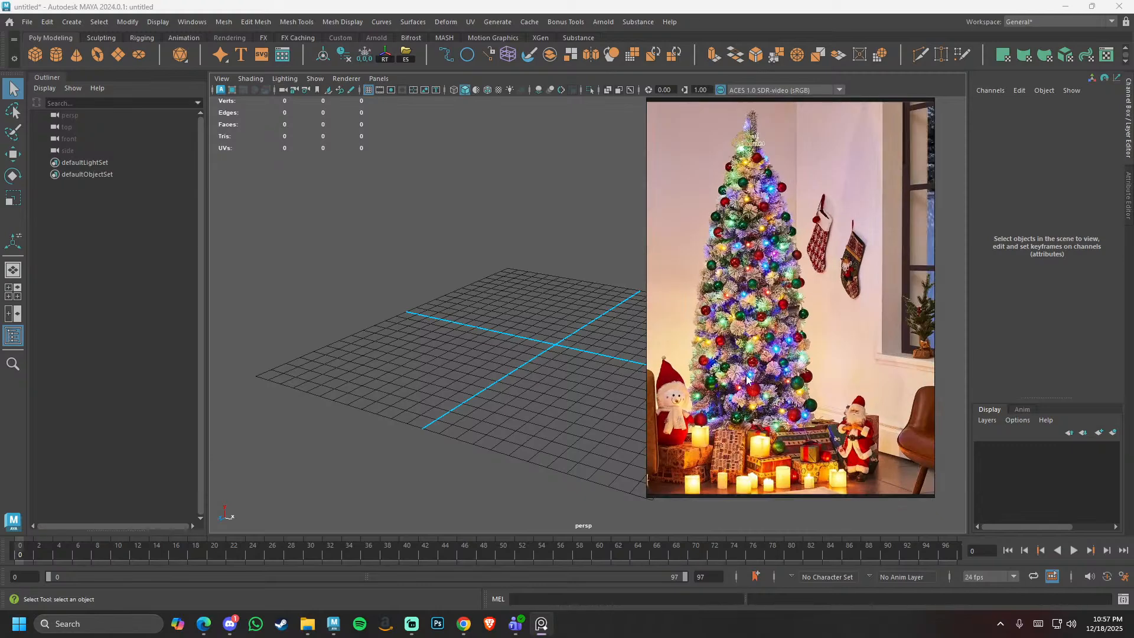
{"action": "scroll", "coordinate": [746, 408], "scroll_direction": "down", "scroll_amount": 3}
{"action": "middle_click_drag", "start_coordinate": [747, 440], "coordinate": [791, 241]}
{"action": "scroll", "coordinate": [778, 370], "scroll_direction": "up", "scroll_amount": 2}
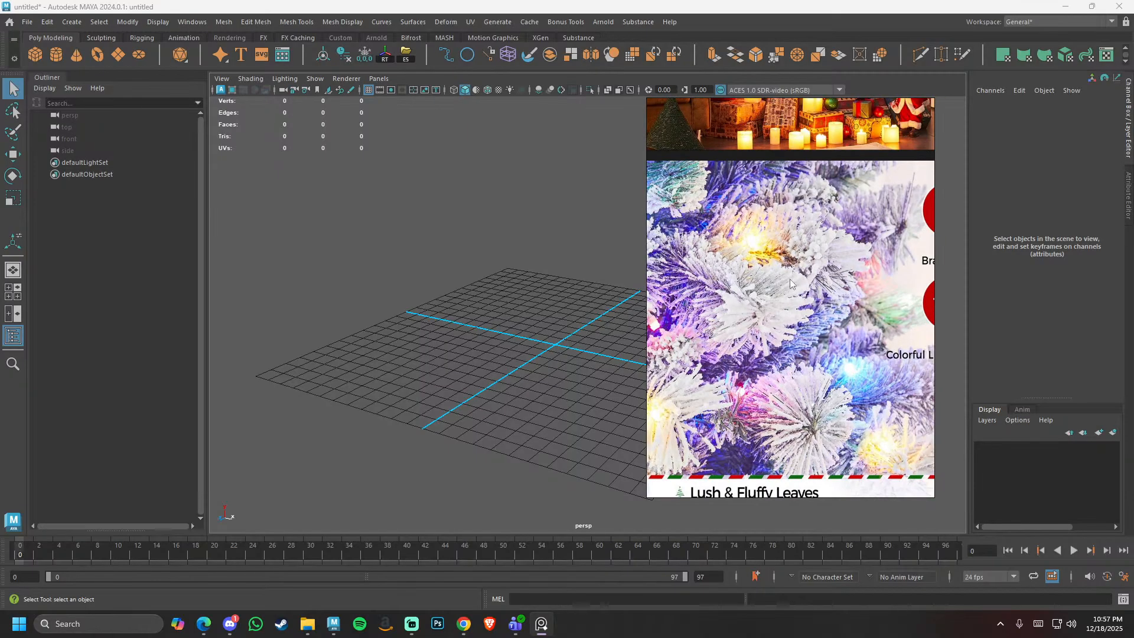
{"action": "scroll", "coordinate": [731, 283], "scroll_direction": "down", "scroll_amount": 3}
{"action": "middle_click_drag", "start_coordinate": [731, 283], "coordinate": [874, 368]}
{"action": "scroll", "coordinate": [780, 285], "scroll_direction": "up", "scroll_amount": 5}
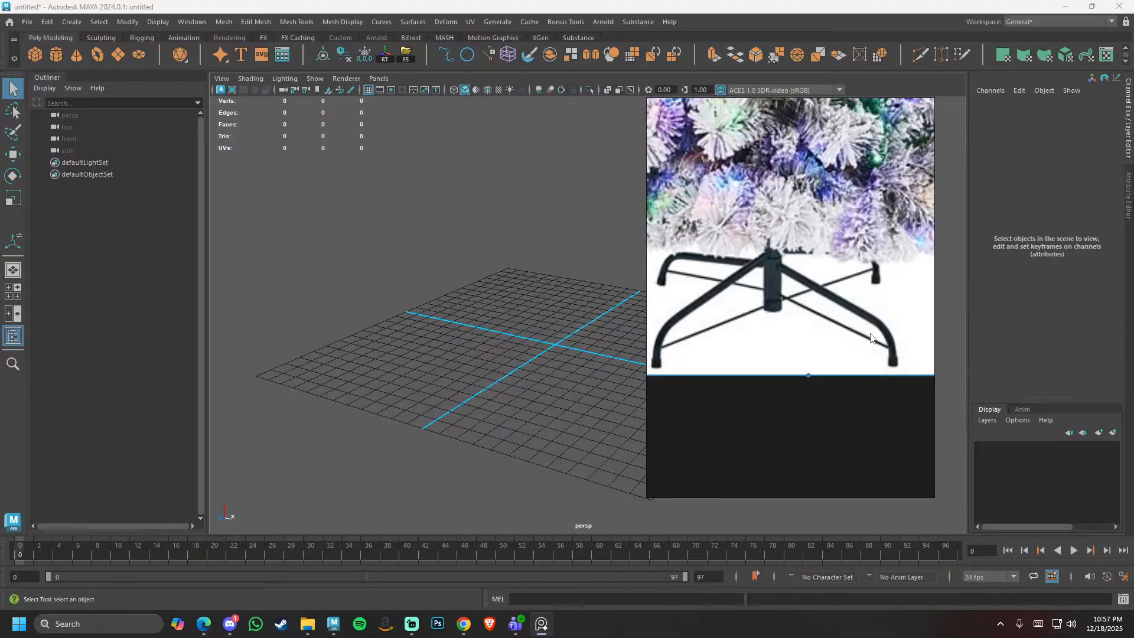
{"action": "scroll", "coordinate": [884, 359], "scroll_direction": "down", "scroll_amount": 5}
{"action": "middle_click_drag", "start_coordinate": [844, 326], "coordinate": [672, 335]}
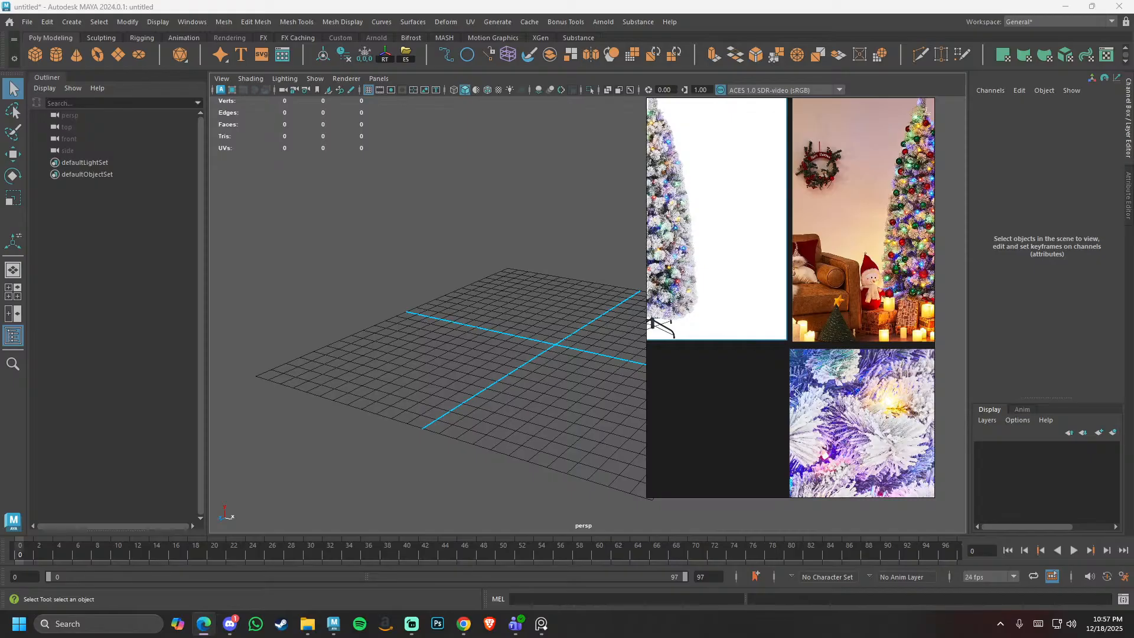
{"action": "scroll", "coordinate": [886, 295], "scroll_direction": "down", "scroll_amount": 4}
{"action": "middle_click_drag", "start_coordinate": [804, 359], "coordinate": [781, 306]}
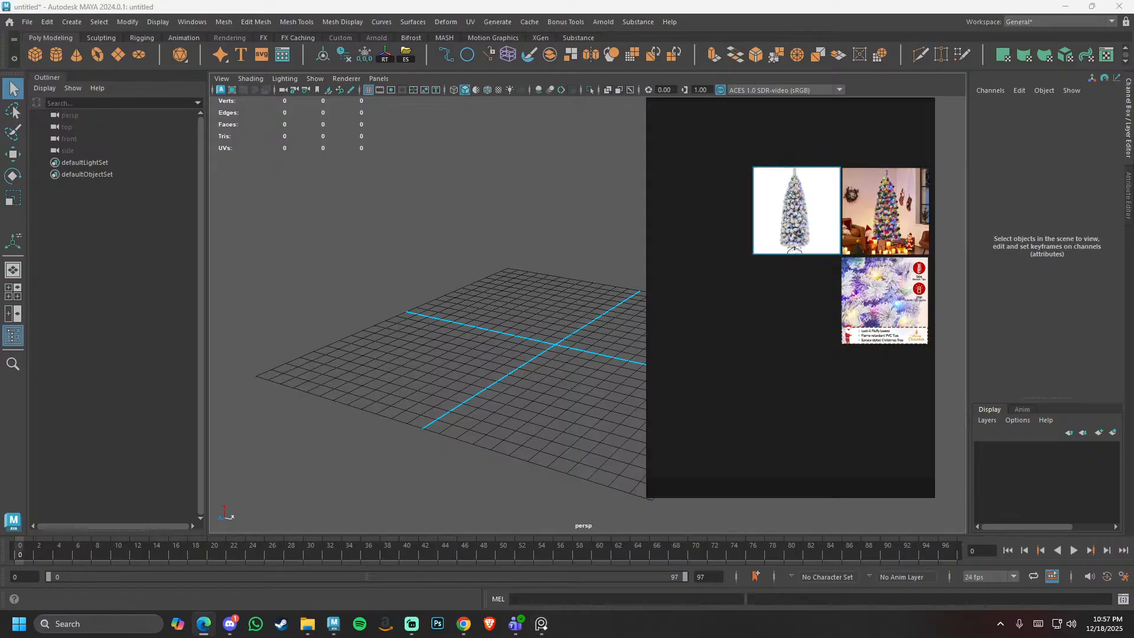
- Paste the size-comparison image of the 72" tree and standing figure onto the reference board and check its decorations up close
{"action": "left_click", "coordinate": [781, 339]}
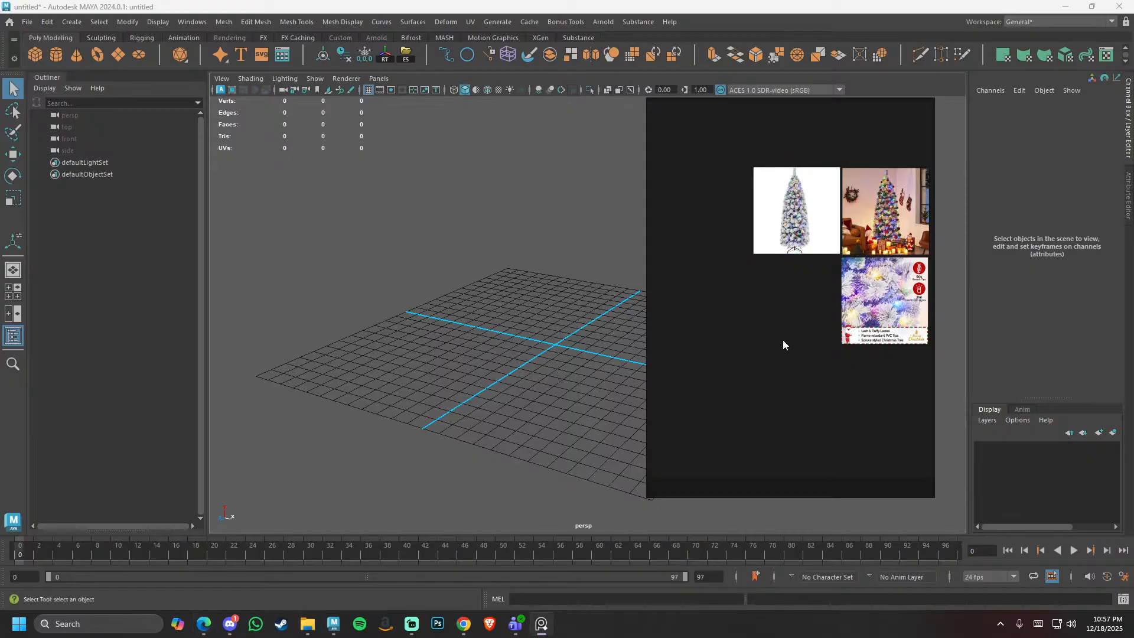
{"action": "key", "text": "ctrl+v"}
{"action": "scroll", "coordinate": [799, 311], "scroll_direction": "up", "scroll_amount": 6}
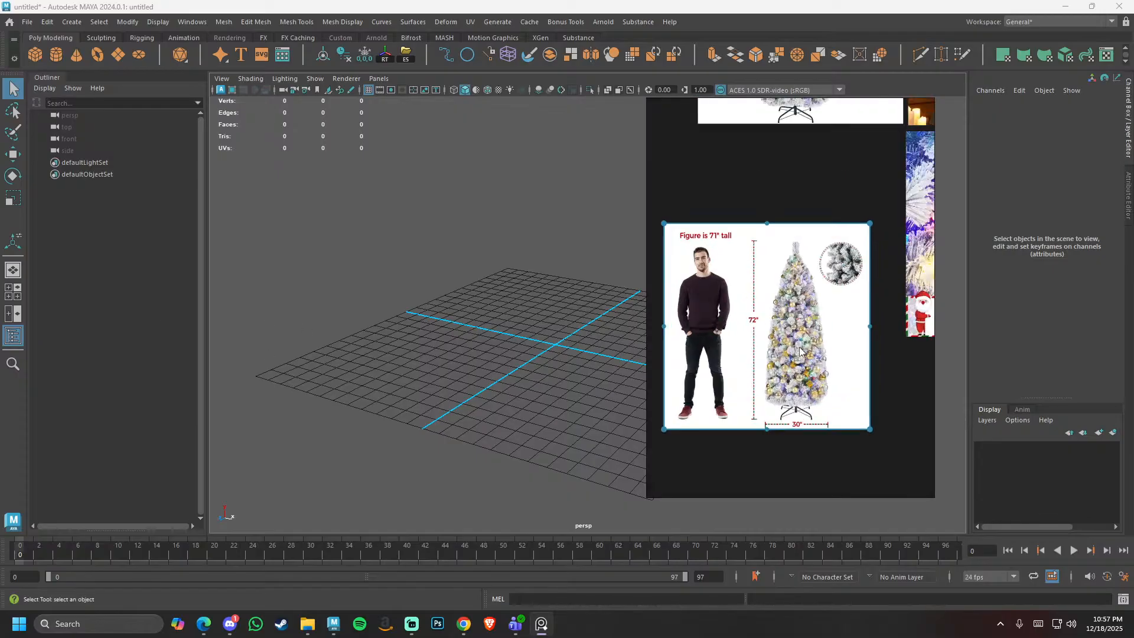
{"action": "scroll", "coordinate": [799, 312], "scroll_direction": "up", "scroll_amount": 6}
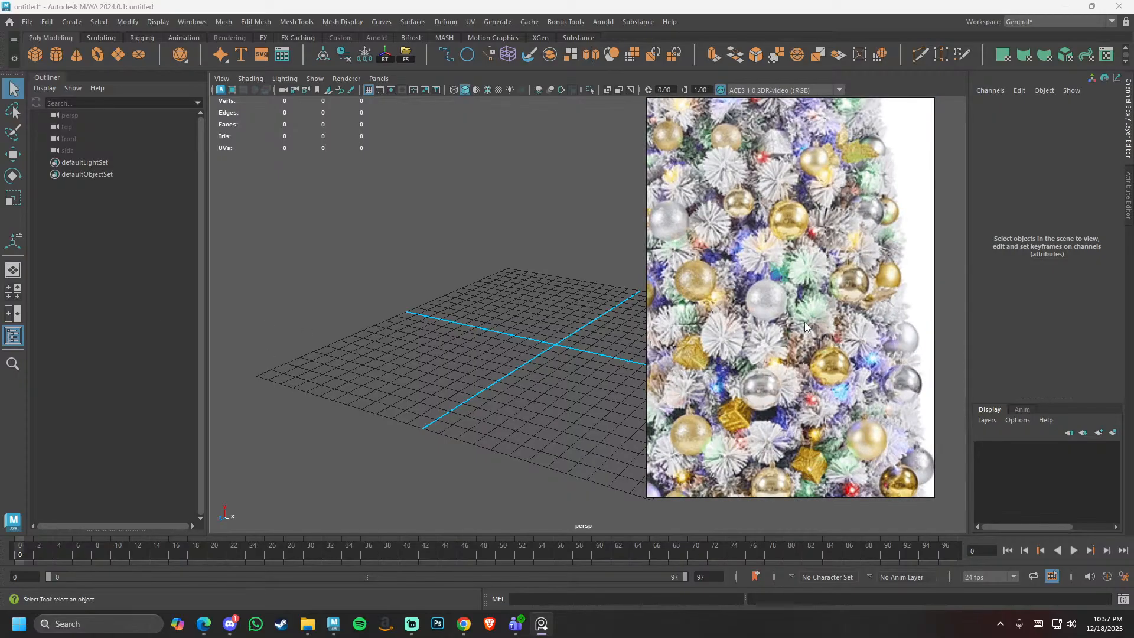
{"action": "scroll", "coordinate": [792, 324], "scroll_direction": "down", "scroll_amount": 3}
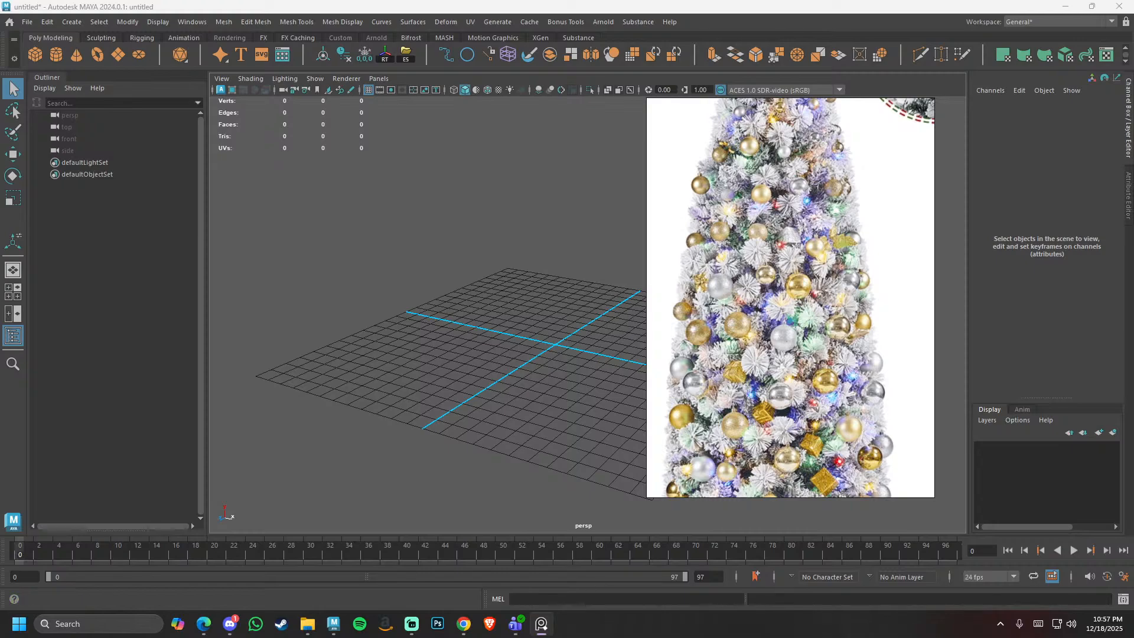
- Paste the Hinged System branch image onto the reference board and inspect how the branches attach to the trunk
{"action": "left_click", "coordinate": [203, 623]}
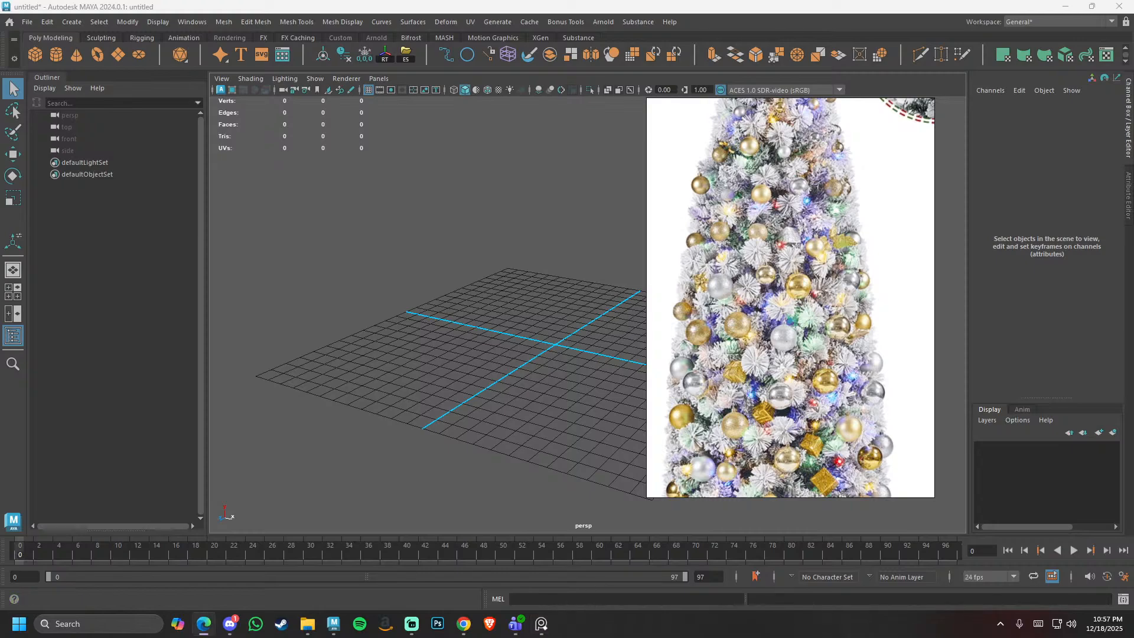
{"action": "scroll", "coordinate": [791, 346], "scroll_direction": "down", "scroll_amount": 6}
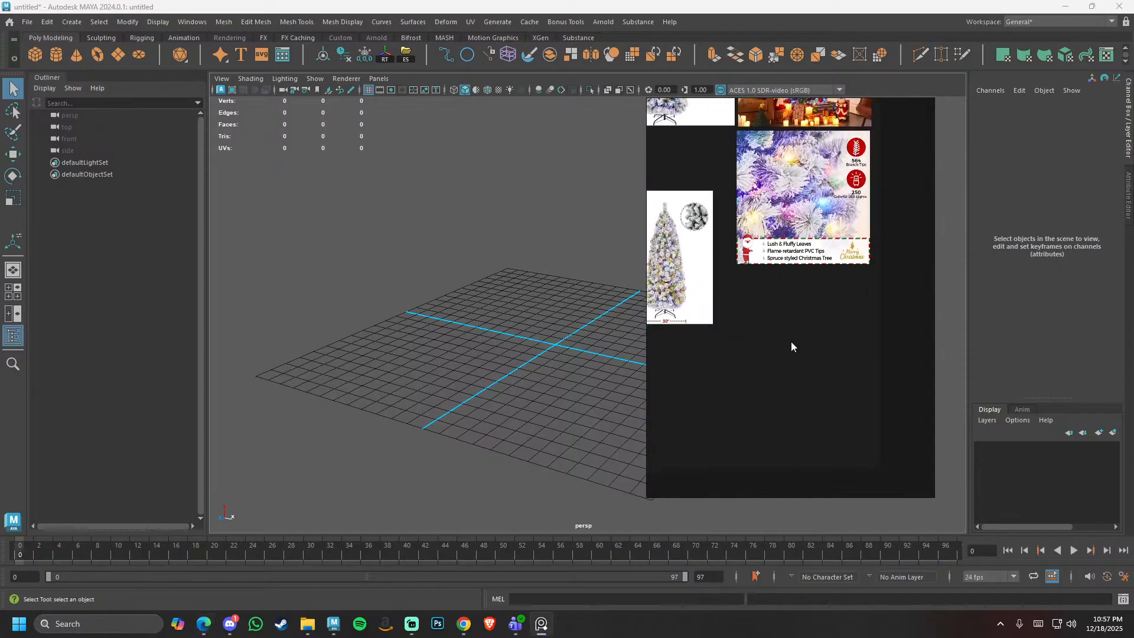
{"action": "key", "text": "ctrl+v"}
{"action": "scroll", "coordinate": [767, 354], "scroll_direction": "up", "scroll_amount": 5}
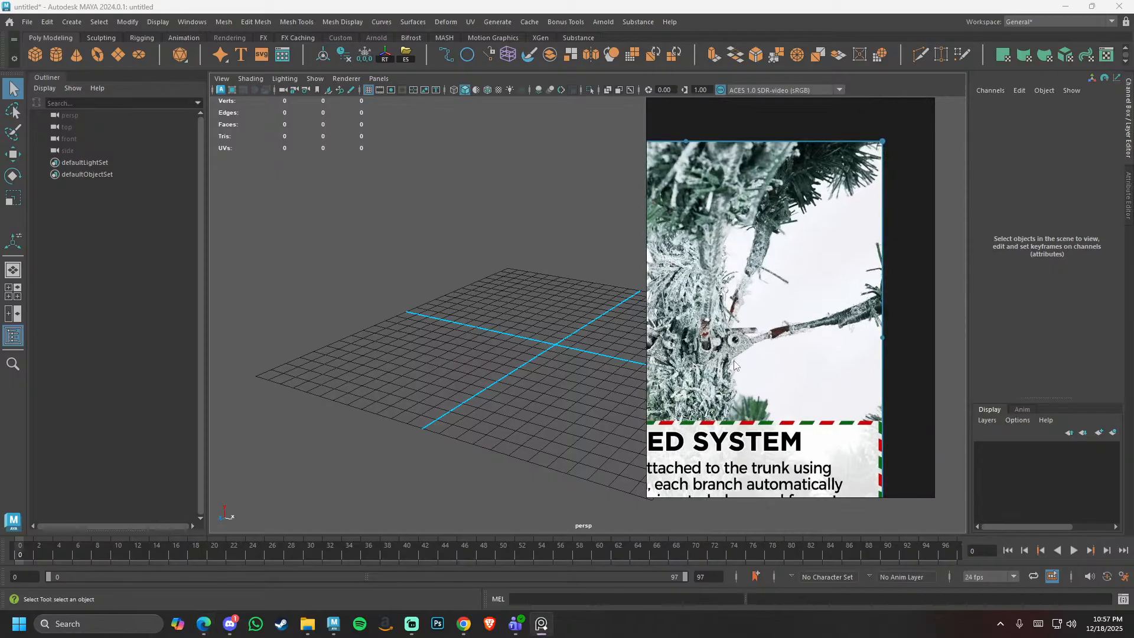
{"action": "scroll", "coordinate": [791, 378], "scroll_direction": "down", "scroll_amount": 4}
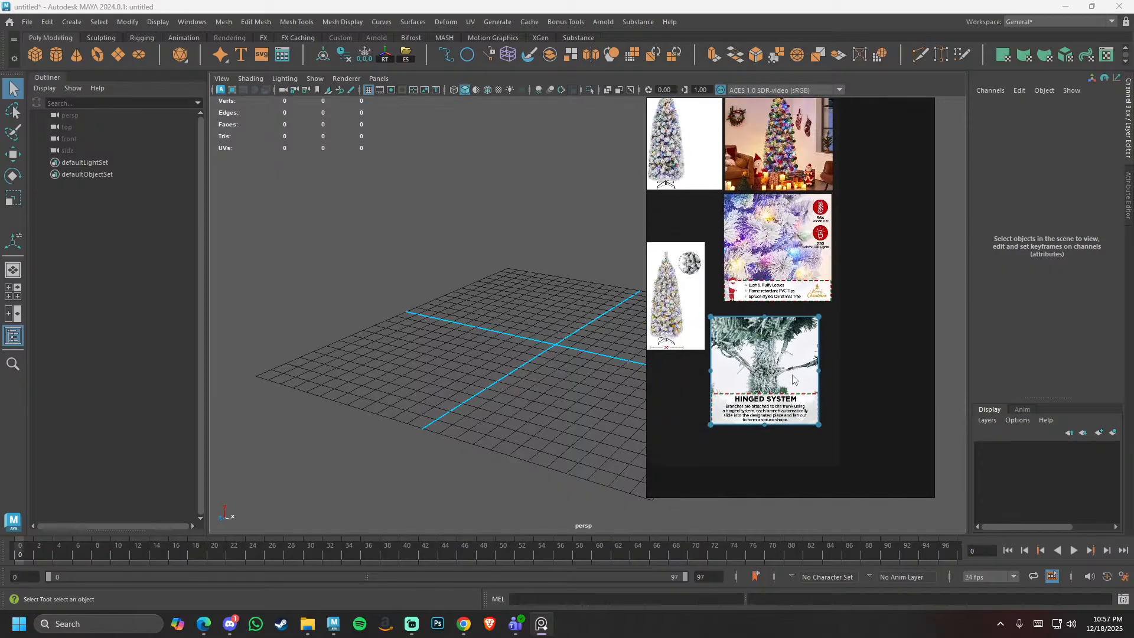
- Examine the decorated living-room tree and the surrounding images on the reference board
{"action": "middle_click_drag", "start_coordinate": [793, 379], "coordinate": [920, 417]}
{"action": "scroll", "coordinate": [779, 413], "scroll_direction": "up", "scroll_amount": 8}
{"action": "middle_click_drag", "start_coordinate": [814, 205], "coordinate": [665, 401]}
{"action": "scroll", "coordinate": [749, 408], "scroll_direction": "down", "scroll_amount": 4}
{"action": "scroll", "coordinate": [751, 390], "scroll_direction": "up", "scroll_amount": 4}
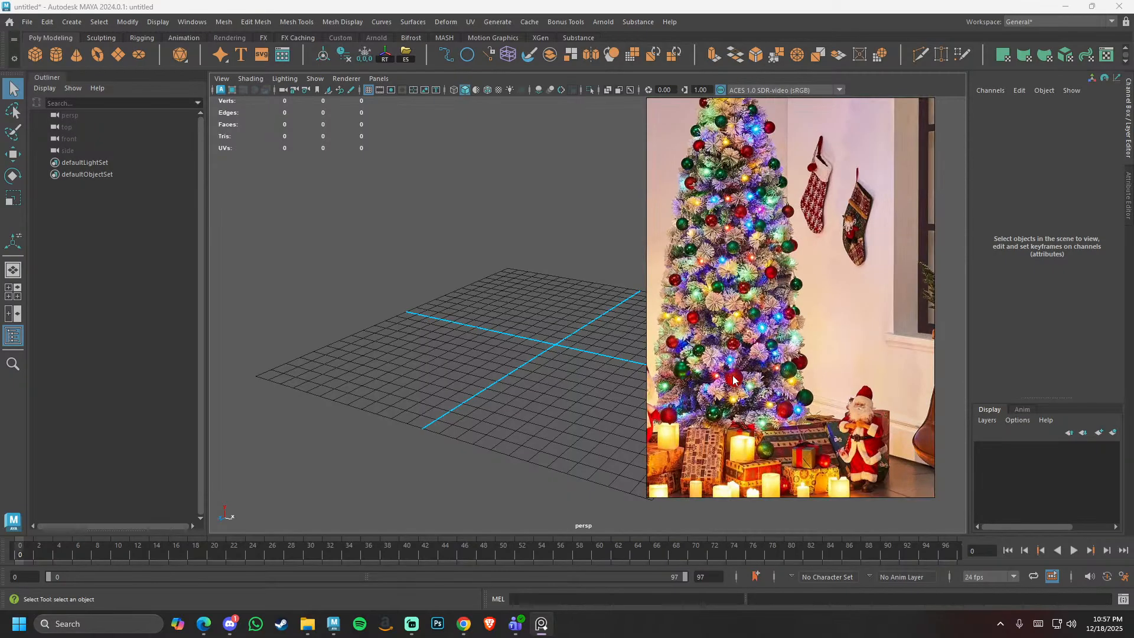
{"action": "scroll", "coordinate": [733, 387], "scroll_direction": "down", "scroll_amount": 4}
{"action": "middle_click_drag", "start_coordinate": [743, 416], "coordinate": [732, 133]}
{"action": "middle_click_drag", "start_coordinate": [665, 469], "coordinate": [758, 300]}
- Delete the Hinged System image from the reference board
{"action": "scroll", "coordinate": [794, 334], "scroll_direction": "down", "scroll_amount": 3}
{"action": "scroll", "coordinate": [794, 333], "scroll_direction": "down", "scroll_amount": 2}
{"action": "left_click_drag", "start_coordinate": [745, 314], "coordinate": [796, 338]}
{"action": "key", "text": "Delete"}
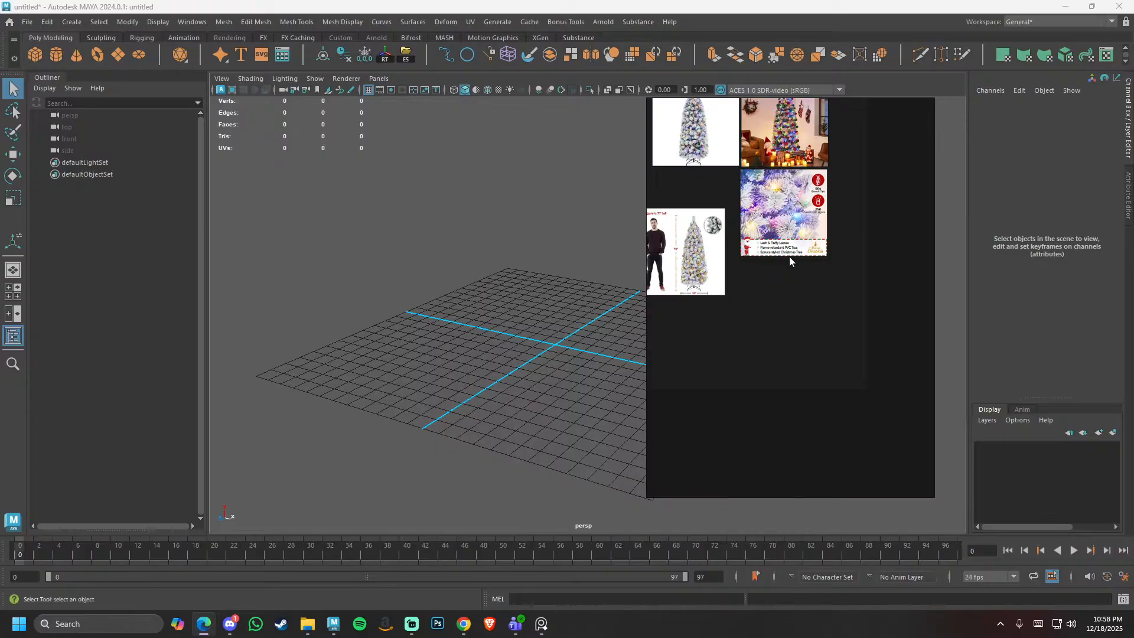
- Move the size-comparison image beneath the full-tree picture and paste the 9 Light Flashing Modes image below the branch close-up
{"action": "left_click_drag", "start_coordinate": [670, 264], "coordinate": [679, 235]}
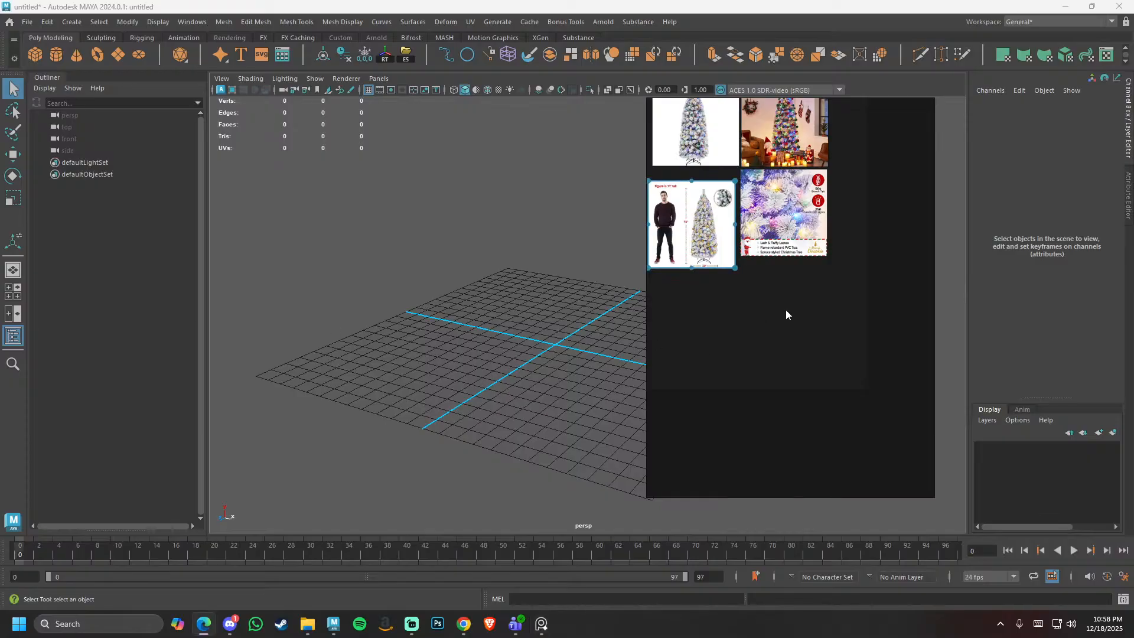
{"action": "left_click", "coordinate": [793, 333]}
{"action": "key", "text": "ctrl+v"}
{"action": "left_click_drag", "start_coordinate": [792, 339], "coordinate": [786, 310]}
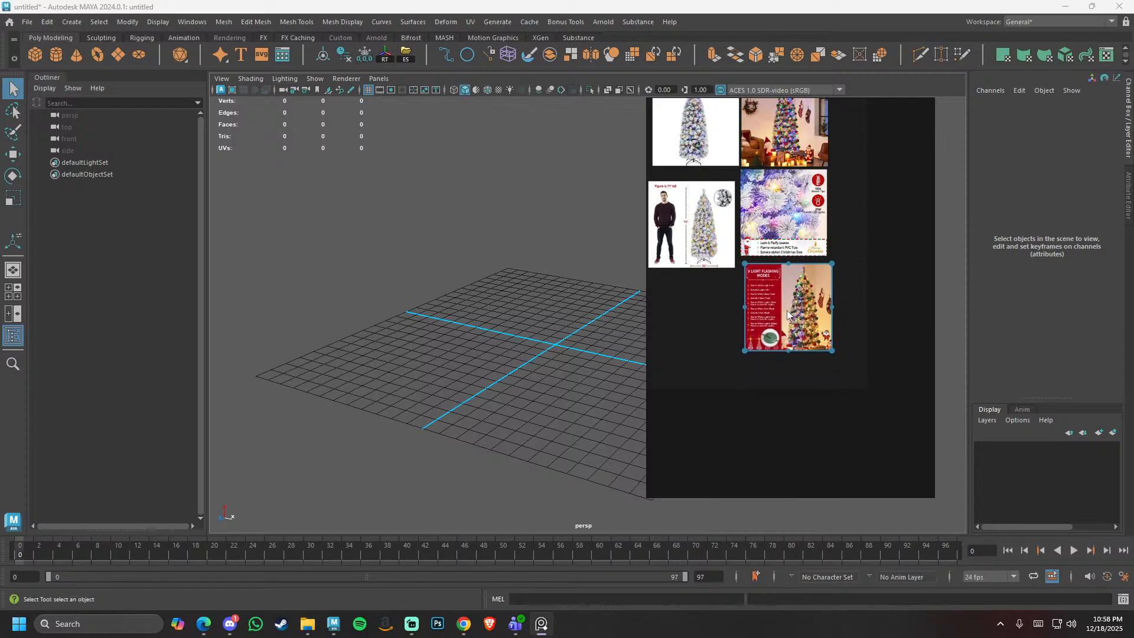
{"action": "double_click", "coordinate": [792, 314]}
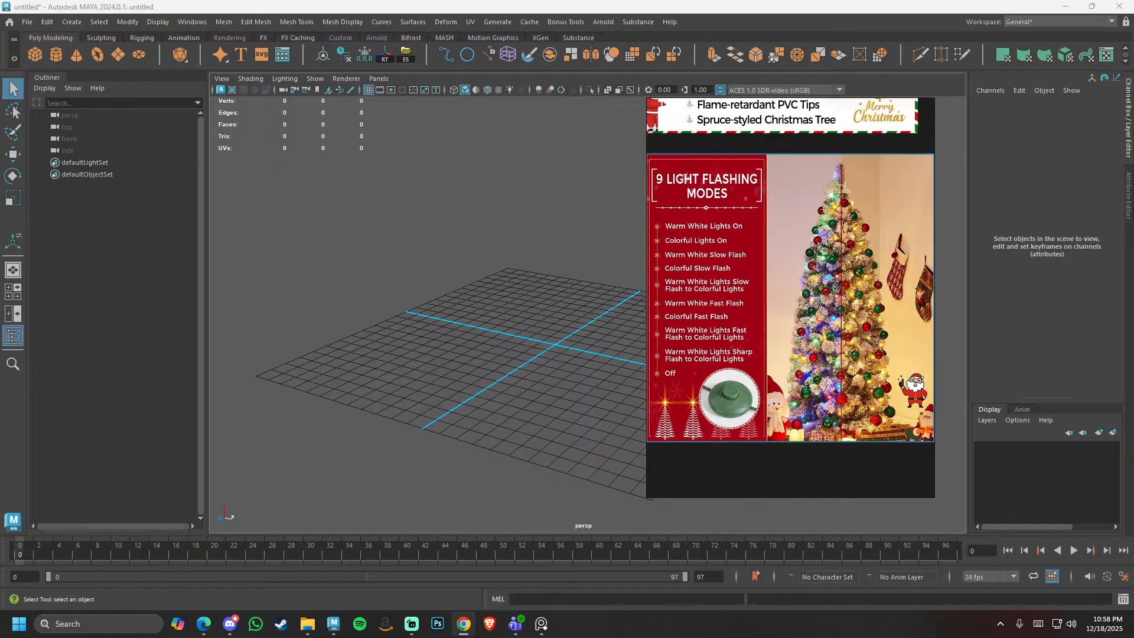
- Examine the reference images for the tree shape, the branch tips and lights, and the stand under the tree
{"action": "right_click_drag", "start_coordinate": [798, 291], "coordinate": [587, 295]}
{"action": "scroll", "coordinate": [588, 295], "scroll_direction": "down", "scroll_amount": 4}
{"action": "scroll", "coordinate": [590, 308], "scroll_direction": "up", "scroll_amount": 2}
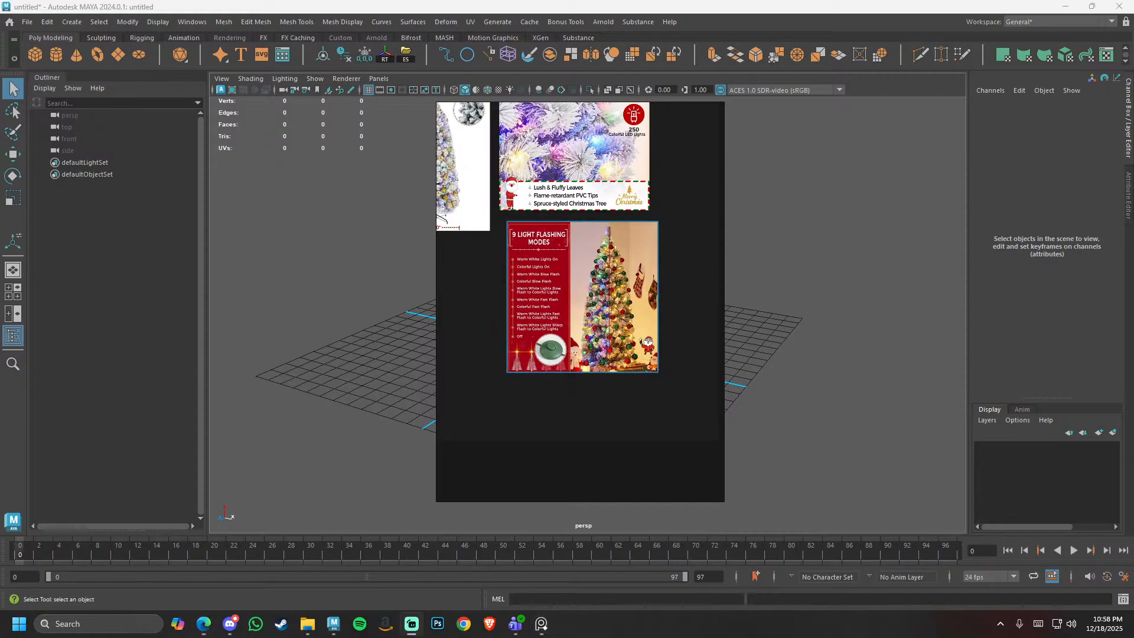
{"action": "right_click_drag", "start_coordinate": [577, 336], "coordinate": [773, 353]}
{"action": "scroll", "coordinate": [804, 253], "scroll_direction": "down", "scroll_amount": 3}
{"action": "middle_click_drag", "start_coordinate": [747, 275], "coordinate": [813, 405]}
{"action": "scroll", "coordinate": [787, 254], "scroll_direction": "up", "scroll_amount": 7}
{"action": "middle_click_drag", "start_coordinate": [767, 212], "coordinate": [798, 293]}
{"action": "scroll", "coordinate": [747, 361], "scroll_direction": "down", "scroll_amount": 5}
{"action": "middle_click_drag", "start_coordinate": [870, 422], "coordinate": [744, 356]}
{"action": "scroll", "coordinate": [747, 358], "scroll_direction": "up", "scroll_amount": 5}
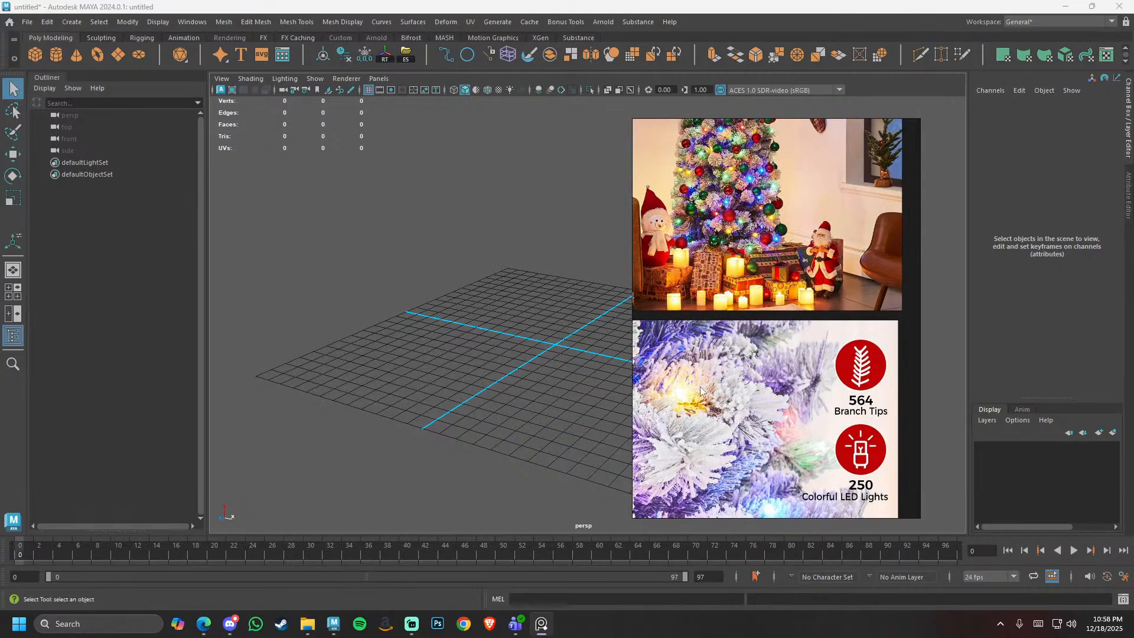
{"action": "middle_click_drag", "start_coordinate": [674, 387], "coordinate": [842, 328]}
{"action": "scroll", "coordinate": [841, 328], "scroll_direction": "down", "scroll_amount": 4}
{"action": "middle_click_drag", "start_coordinate": [738, 473], "coordinate": [718, 364]}
{"action": "scroll", "coordinate": [718, 363], "scroll_direction": "up", "scroll_amount": 7}
{"action": "middle_click_drag", "start_coordinate": [700, 258], "coordinate": [746, 286]}
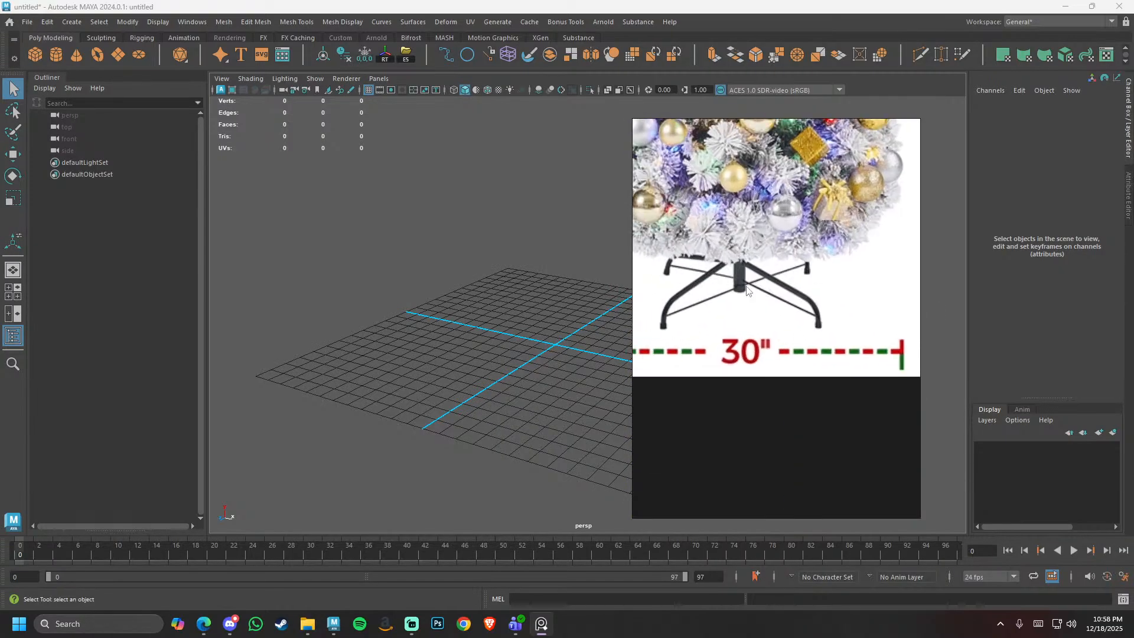
- Move the reference board off the modeling viewport and frame the size-comparison image in it
{"action": "scroll", "coordinate": [749, 304], "scroll_direction": "down", "scroll_amount": 5}
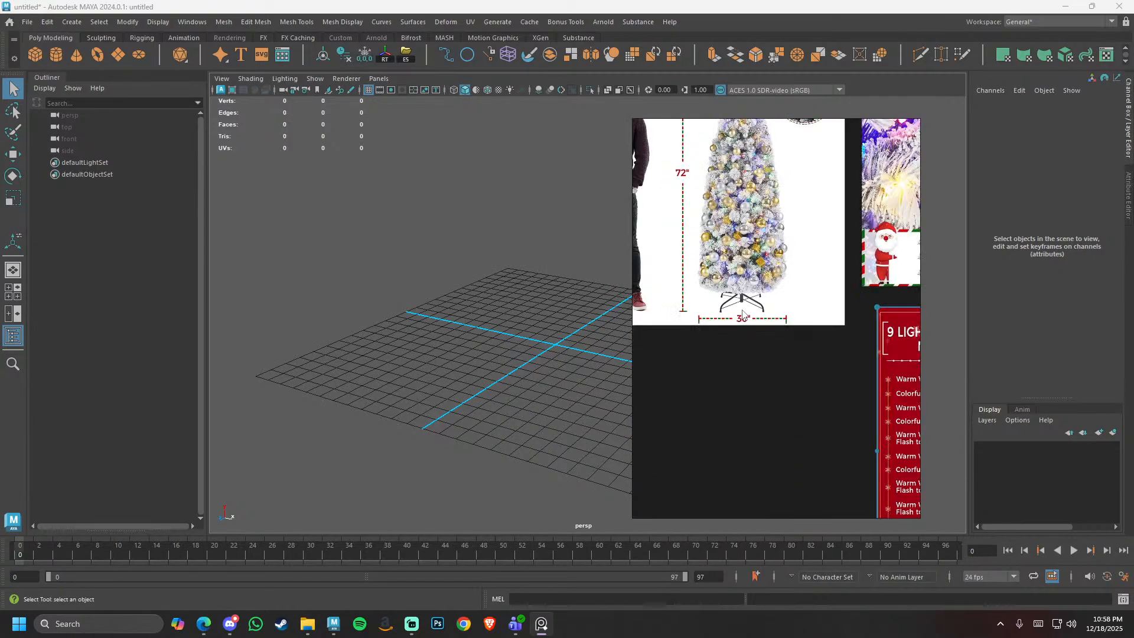
{"action": "right_click_drag", "start_coordinate": [732, 317], "coordinate": [931, 295]}
{"action": "double_click", "coordinate": [900, 251]}
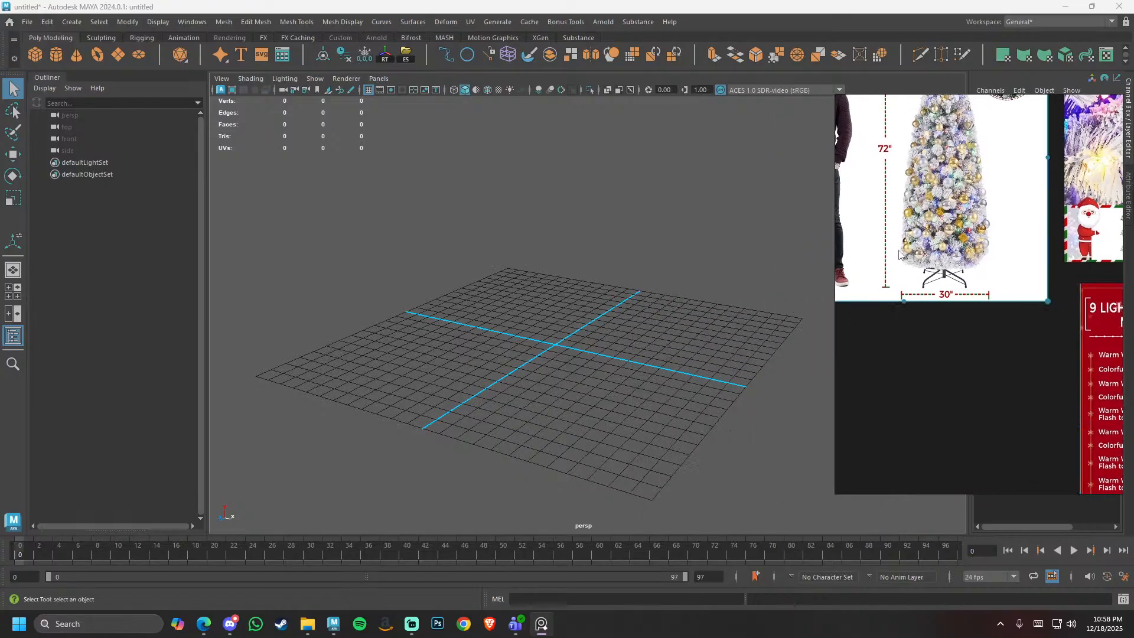
- Open the recent scene MAYA00000846.mb
{"action": "left_click", "coordinate": [10, 22]}
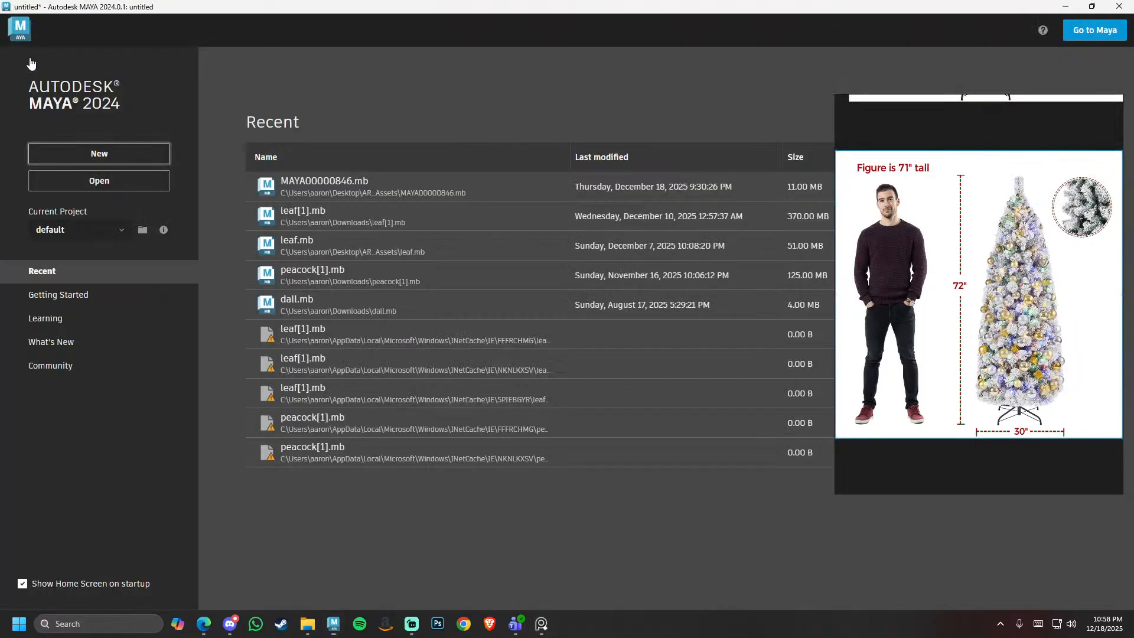
{"action": "left_click", "coordinate": [311, 194]}
{"action": "left_click", "coordinate": [555, 313]}
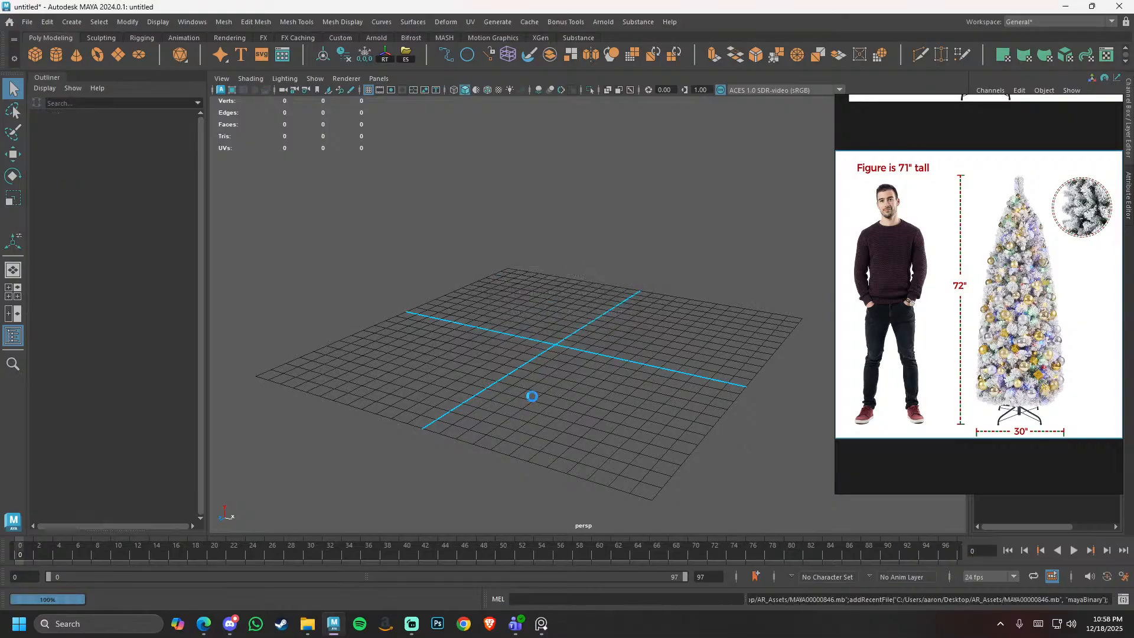
- Inspect the cone-shaped tree body and the stand beneath it from several angles and distances
{"action": "middle_click_drag", "start_coordinate": [554, 307], "coordinate": [520, 375], "text": "alt"}
{"action": "right_click_drag", "start_coordinate": [520, 375], "coordinate": [539, 352], "text": "alt"}
{"action": "left_click_drag", "start_coordinate": [539, 352], "coordinate": [514, 355], "text": "alt"}
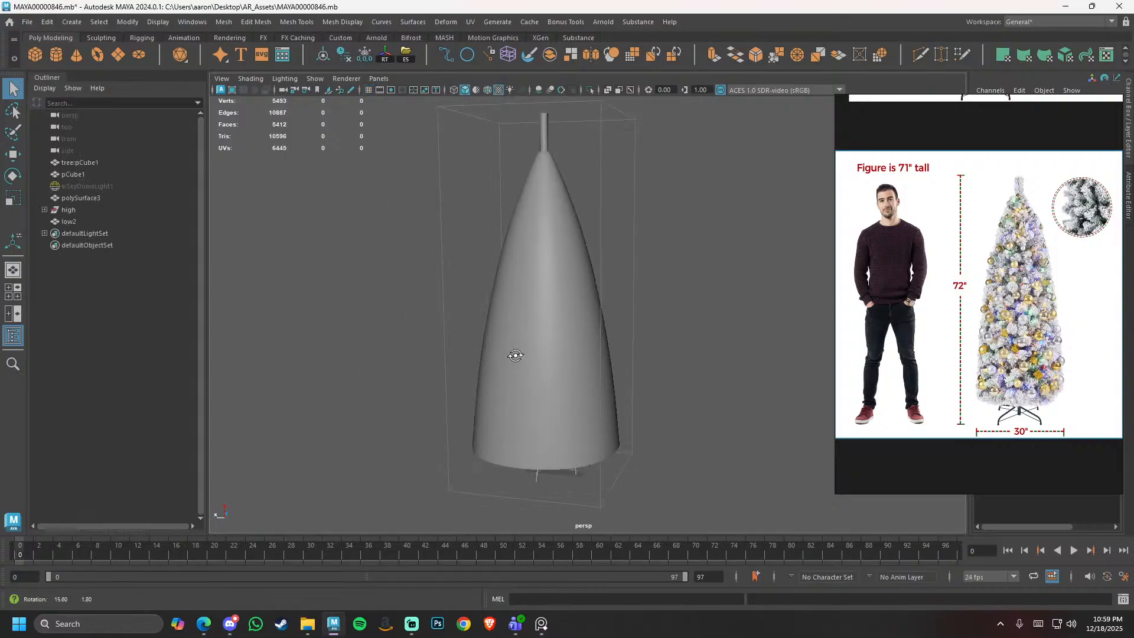
{"action": "right_click_drag", "start_coordinate": [514, 355], "coordinate": [474, 347], "text": "alt"}
{"action": "middle_click_drag", "start_coordinate": [474, 347], "coordinate": [496, 325], "text": "alt"}
{"action": "left_click_drag", "start_coordinate": [503, 260], "coordinate": [758, 269]}
{"action": "left_click", "coordinate": [650, 289]}
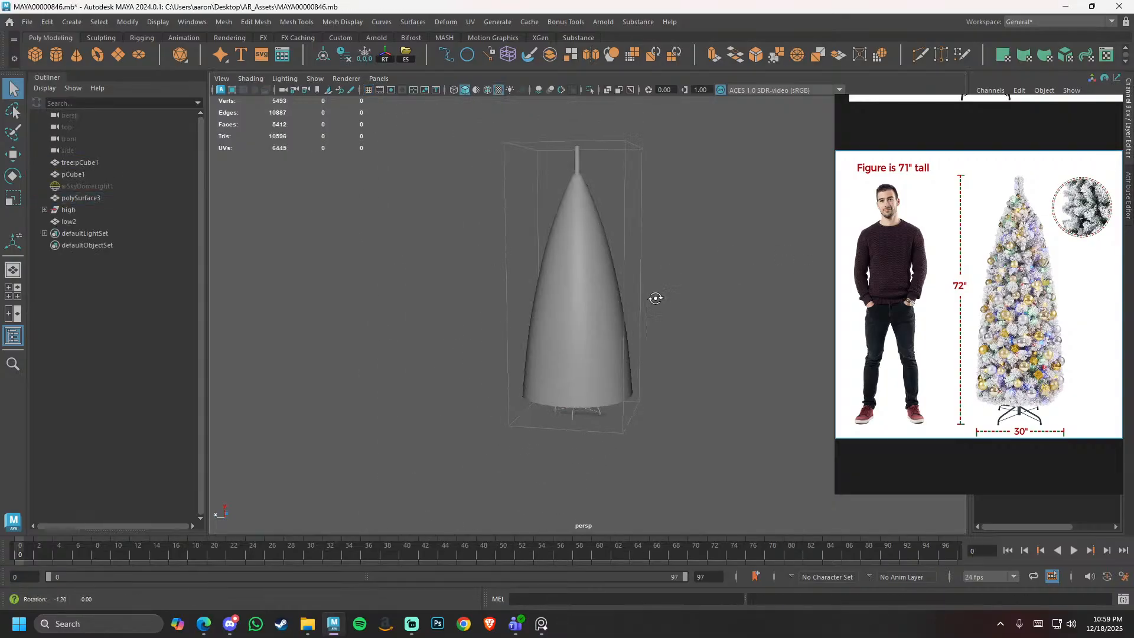
{"action": "left_click_drag", "start_coordinate": [656, 298], "coordinate": [631, 291], "text": "alt"}
{"action": "right_click_drag", "start_coordinate": [631, 290], "coordinate": [583, 291], "text": "alt"}
{"action": "left_click", "coordinate": [590, 312]}
{"action": "mouse_move", "coordinate": [600, 338]}
{"action": "middle_mouse_down", "text": "alt"}
{"action": "mouse_move", "coordinate": [565, 294]}
{"action": "mouse_move", "coordinate": [610, 313]}
{"action": "mouse_move", "coordinate": [601, 357]}
{"action": "middle_mouse_up", "text": "alt"}
{"action": "scroll", "coordinate": [553, 248], "scroll_direction": "up", "scroll_amount": 3}
{"action": "scroll", "coordinate": [589, 387], "scroll_direction": "up", "scroll_amount": 3}
{"action": "middle_click_drag", "start_coordinate": [587, 395], "coordinate": [600, 251], "text": "alt"}
{"action": "scroll", "coordinate": [610, 336], "scroll_direction": "up", "scroll_amount": 3}
{"action": "middle_click_drag", "start_coordinate": [612, 344], "coordinate": [624, 383], "text": "alt"}
- Examine the undecorated full-tree reference beside the model, leaving it enlarged and the board clear of the work area
{"action": "right_click_drag", "start_coordinate": [906, 339], "coordinate": [655, 342]}
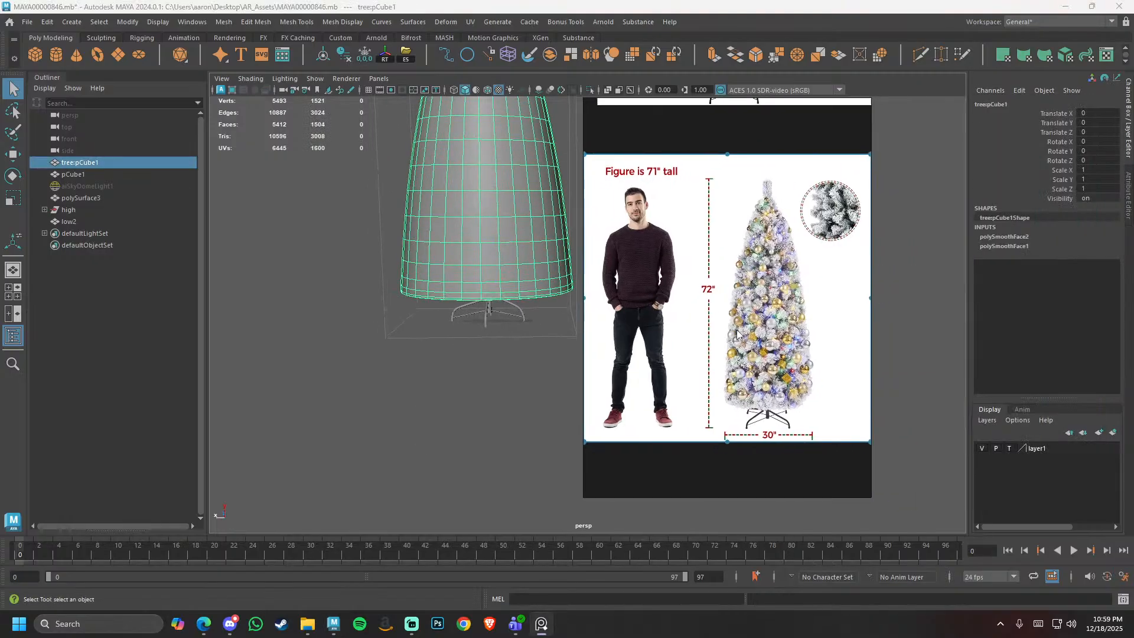
{"action": "scroll", "coordinate": [723, 254], "scroll_direction": "down", "scroll_amount": 3}
{"action": "middle_click_drag", "start_coordinate": [744, 113], "coordinate": [724, 266]}
{"action": "scroll", "coordinate": [724, 264], "scroll_direction": "up", "scroll_amount": 4}
{"action": "scroll", "coordinate": [724, 267], "scroll_direction": "up", "scroll_amount": 5}
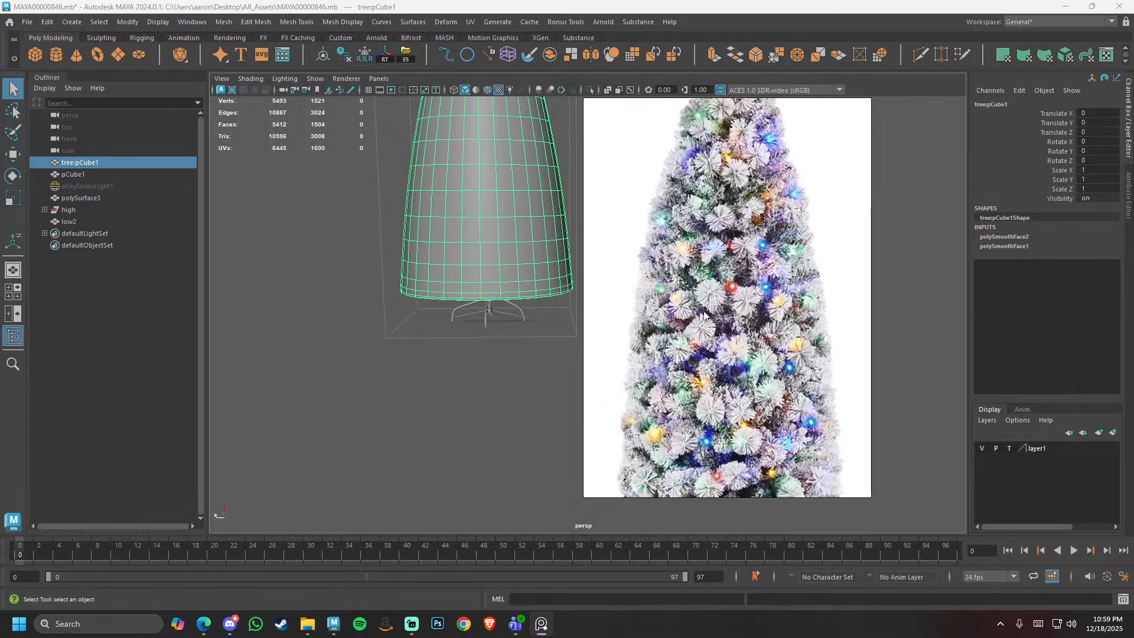
{"action": "right_click_drag", "start_coordinate": [727, 314], "coordinate": [963, 292]}
- Create a polygon plane, isolate it in the viewport and frame it
{"action": "left_click", "coordinate": [563, 349]}
{"action": "left_click_drag", "start_coordinate": [563, 349], "coordinate": [588, 305], "text": "alt"}
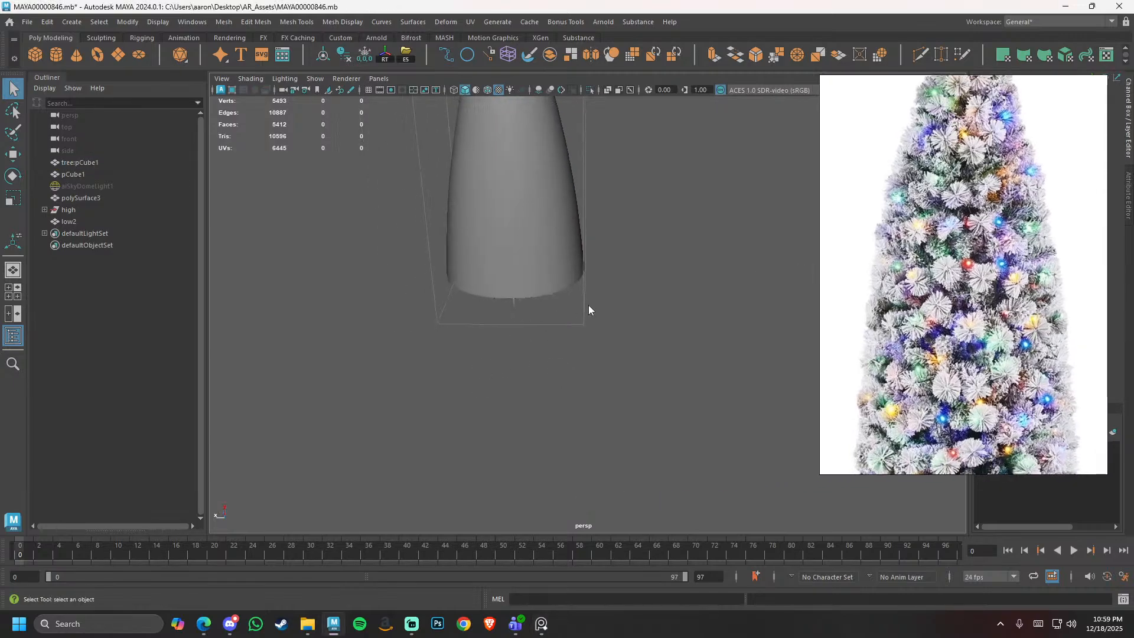
{"action": "right_click_drag", "start_coordinate": [588, 304], "coordinate": [491, 268], "text": "shift"}
{"action": "left_click_drag", "start_coordinate": [491, 269], "coordinate": [518, 334], "text": "alt"}
{"action": "key", "text": "ctrl+1"}
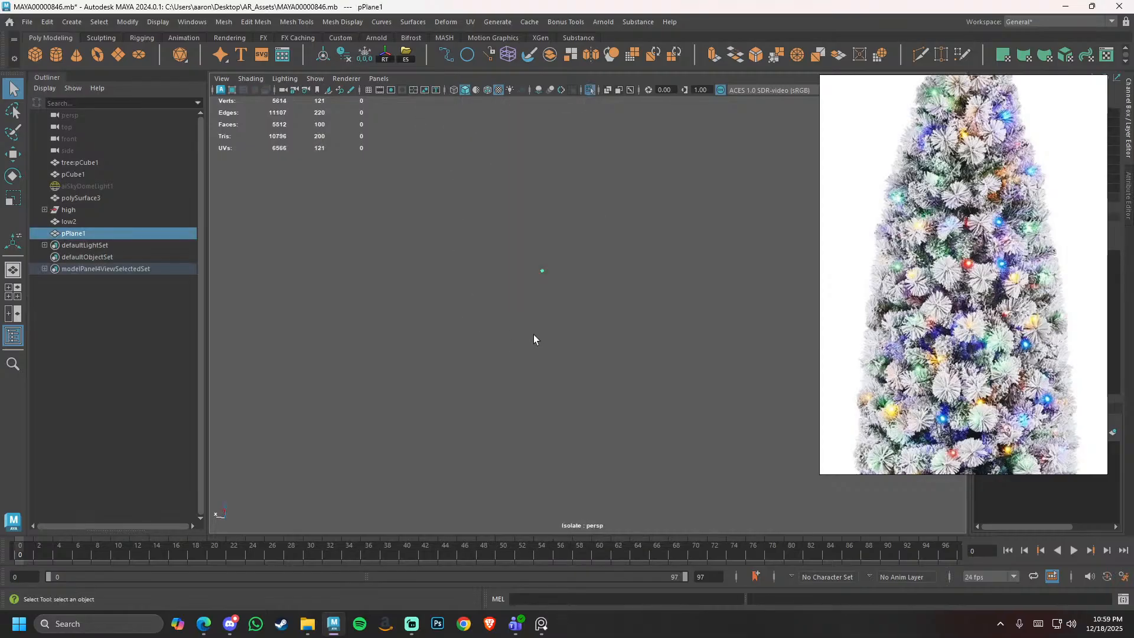
{"action": "key", "text": "f"}
{"action": "scroll", "coordinate": [565, 319], "scroll_direction": "down", "scroll_amount": 3}
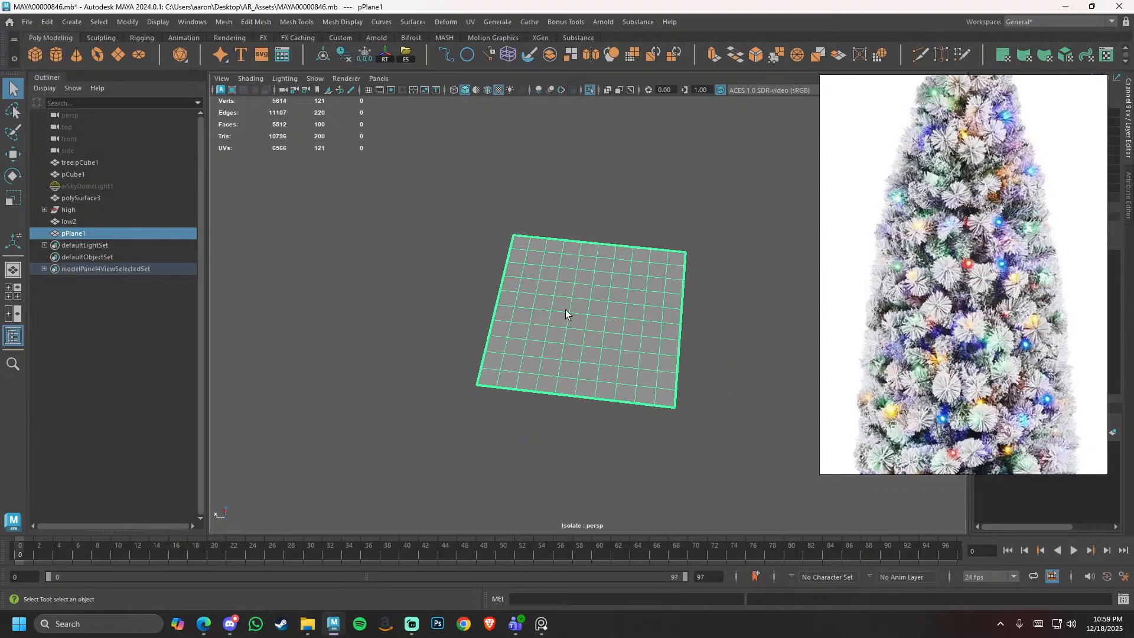
- Set the plane's subdivisions to 1 in width and 2 in height
{"action": "key", "text": "t"}
{"action": "mouse_move", "coordinate": [668, 224]}
{"action": "left_mouse_down"}
{"action": "mouse_move", "coordinate": [658, 214]}
{"action": "mouse_move", "coordinate": [649, 223]}
{"action": "left_mouse_up"}
{"action": "mouse_move", "coordinate": [657, 213]}
{"action": "left_mouse_down"}
{"action": "mouse_move", "coordinate": [619, 222]}
{"action": "mouse_move", "coordinate": [676, 223]}
{"action": "left_mouse_up"}
{"action": "scroll", "coordinate": [567, 301], "scroll_direction": "down", "scroll_amount": 2}
{"action": "left_click_drag", "start_coordinate": [504, 322], "coordinate": [594, 352], "text": "alt"}
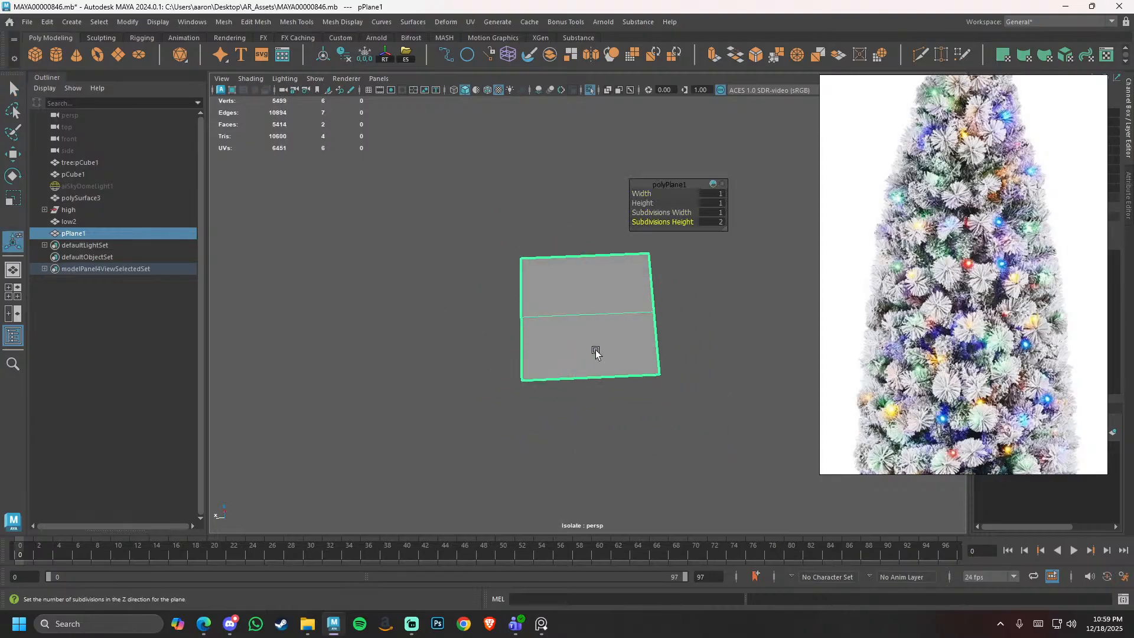
- Select all the plane's vertices and scale them along one axis to form a long, narrow strip
{"action": "key", "text": "q"}
{"action": "right_click_drag", "start_coordinate": [553, 318], "coordinate": [492, 314]}
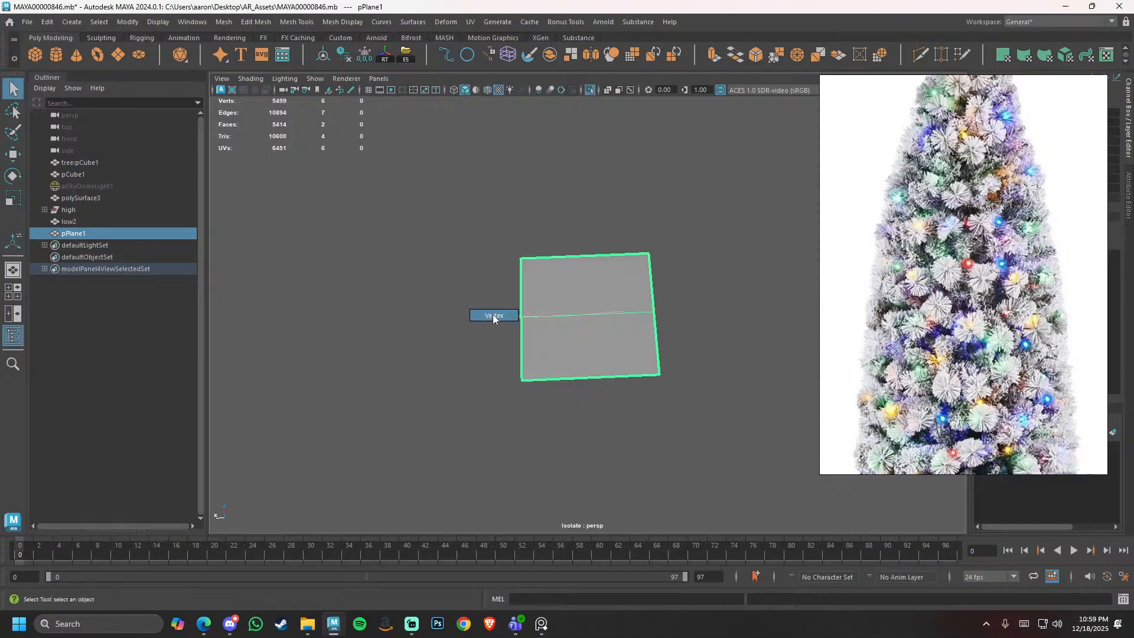
{"action": "left_click_drag", "start_coordinate": [463, 220], "coordinate": [786, 449]}
{"action": "key", "text": "r"}
{"action": "left_click_drag", "start_coordinate": [583, 227], "coordinate": [640, 309]}
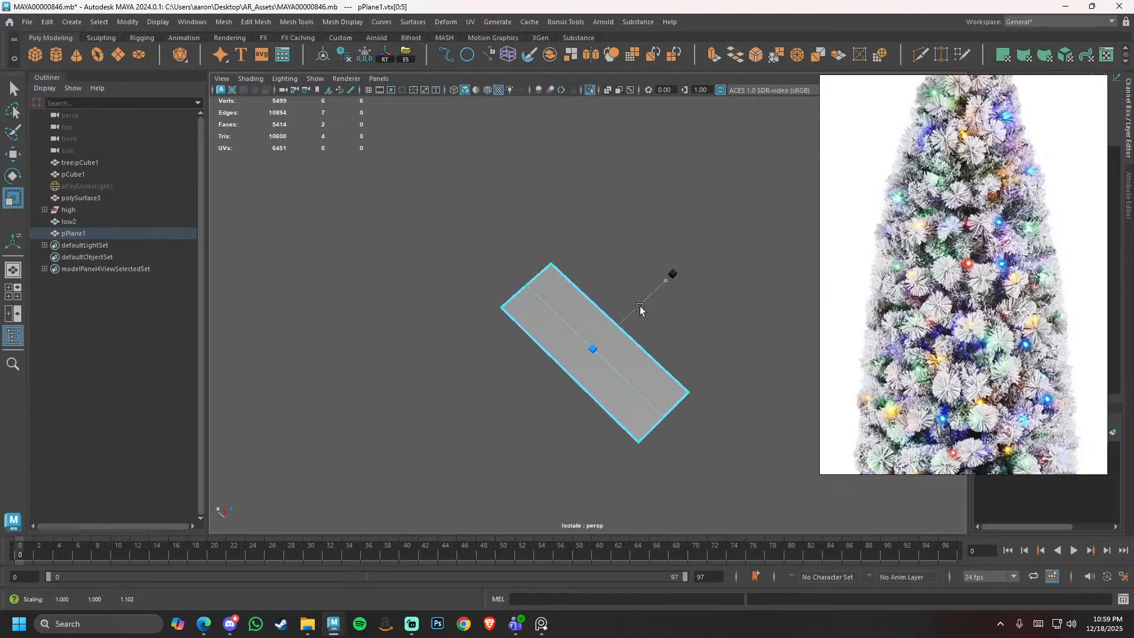
- Return the plane from component editing to object mode, leaving it deselected
{"action": "left_click_drag", "start_coordinate": [610, 352], "coordinate": [629, 385], "text": "alt"}
{"action": "left_click", "coordinate": [617, 390]}
{"action": "right_click_drag", "start_coordinate": [631, 381], "coordinate": [703, 307]}
{"action": "left_click", "coordinate": [681, 223]}
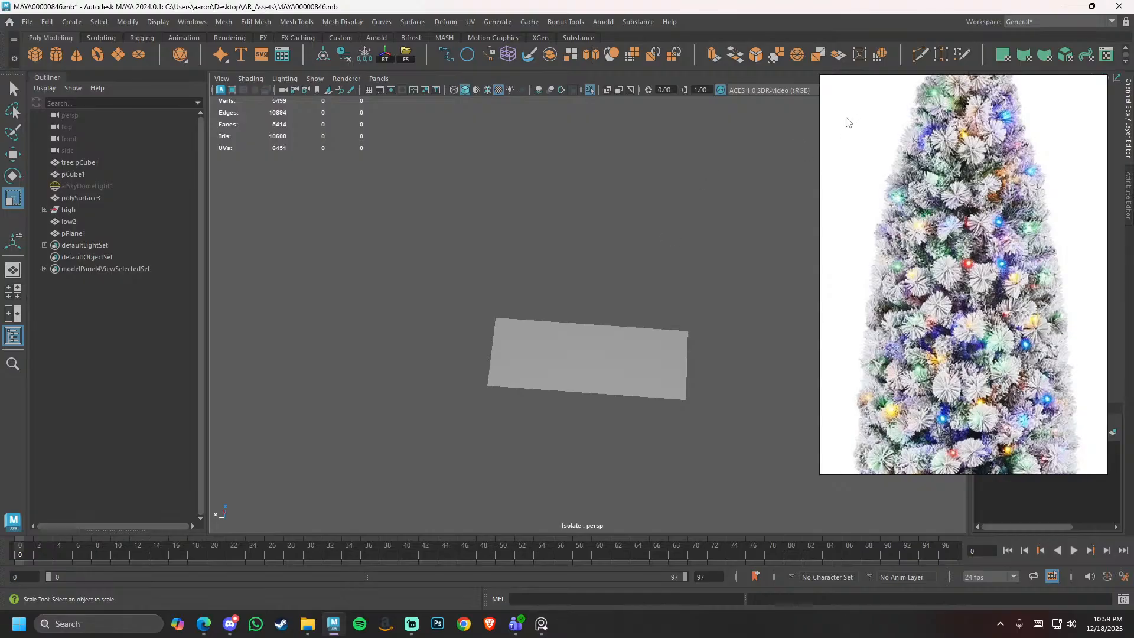
{"action": "left_click_drag", "start_coordinate": [842, 272], "coordinate": [614, 414]}
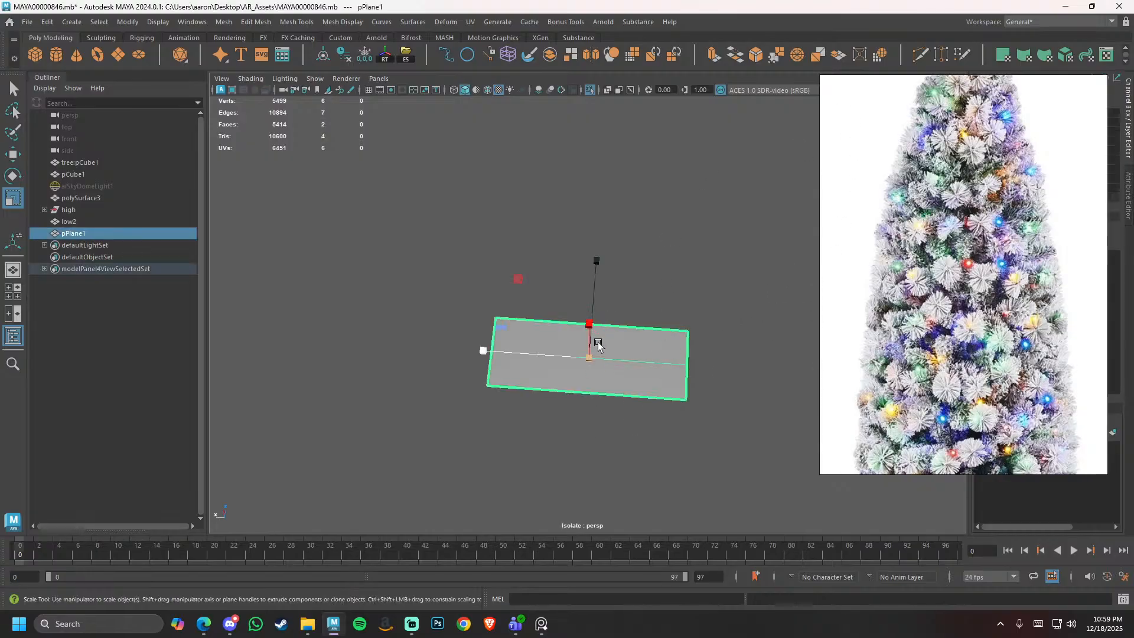
{"action": "key", "text": "w"}
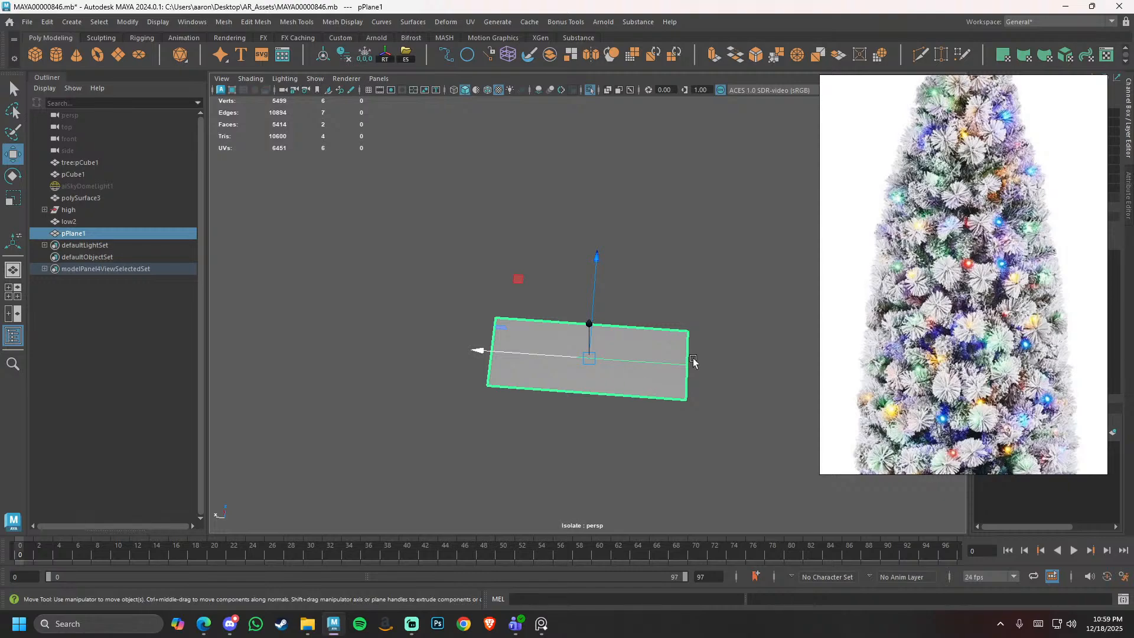
{"action": "left_click_drag", "start_coordinate": [693, 359], "coordinate": [580, 288], "text": "alt"}
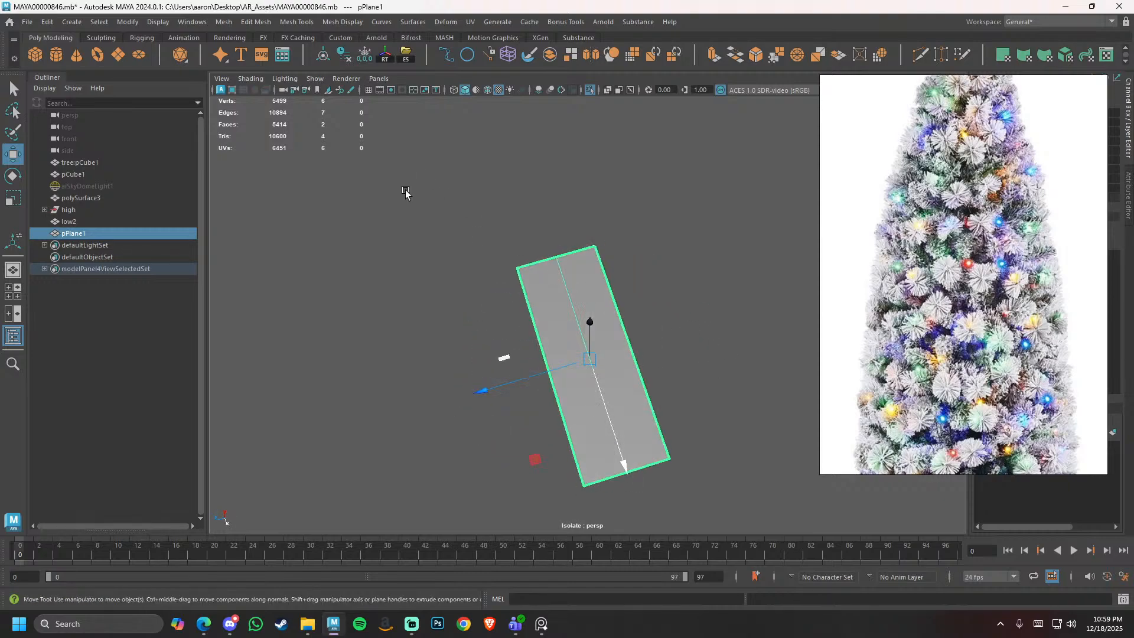
{"action": "left_click", "coordinate": [657, 230]}
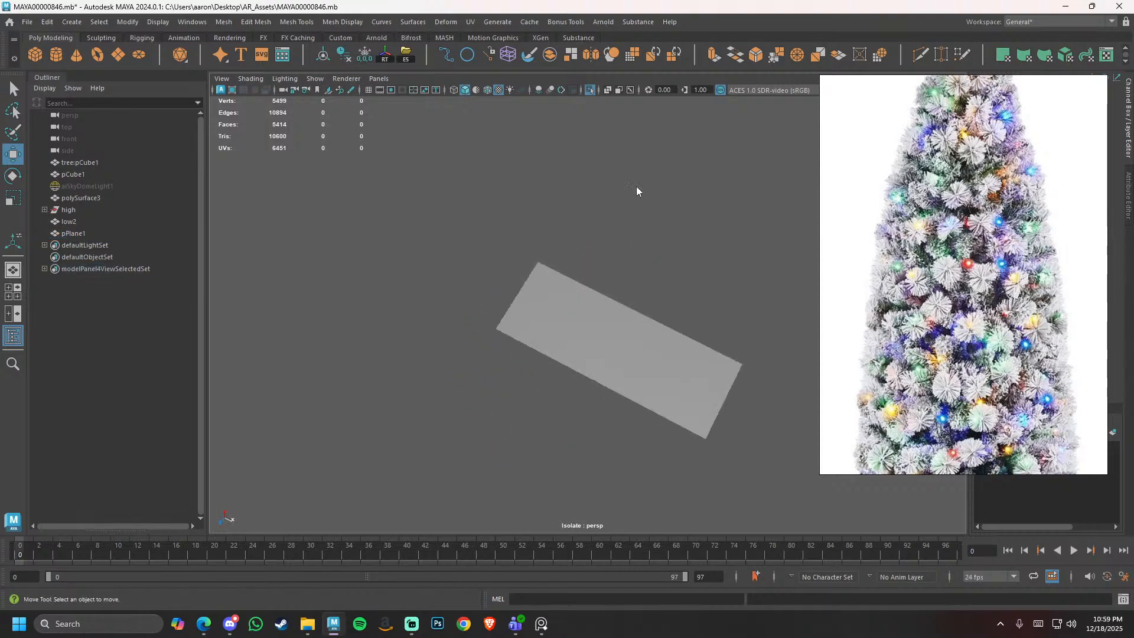
- Create a polygon cylinder at the plane's centre, scale it uniformly to about 0.141 and rotate it onto its side along the plane
{"action": "right_click_drag", "start_coordinate": [636, 185], "coordinate": [570, 186], "text": "shift"}
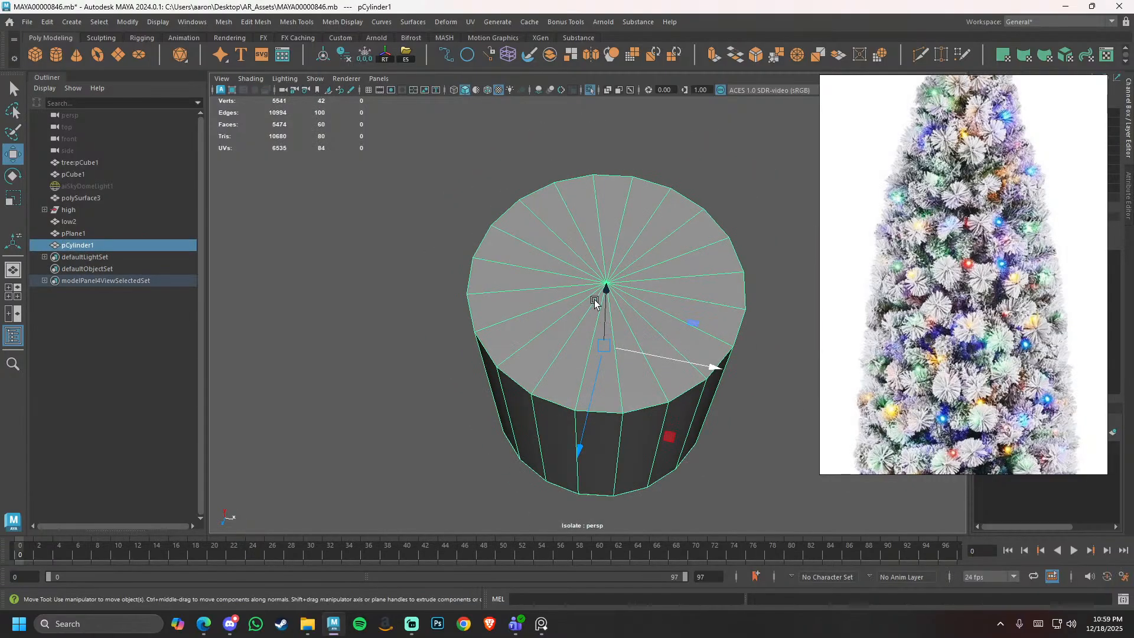
{"action": "key", "text": "r"}
{"action": "left_click_drag", "start_coordinate": [604, 296], "coordinate": [425, 323]}
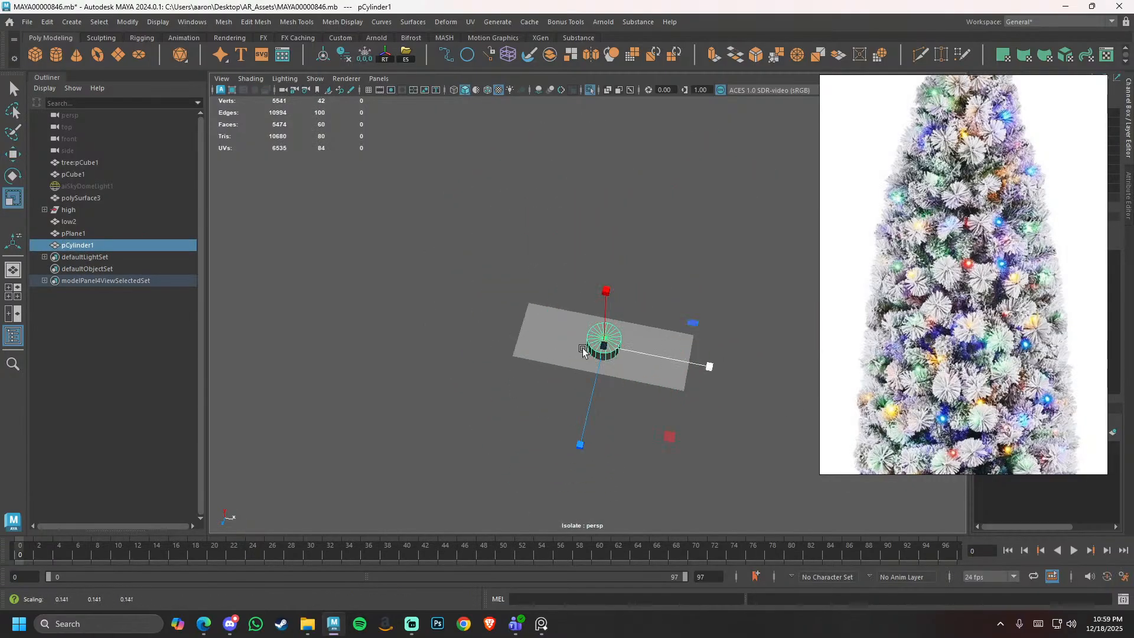
{"action": "key", "text": "e"}
{"action": "left_click_drag", "start_coordinate": [643, 297], "coordinate": [697, 325]}
- Set the cylinder's axis subdivisions to 8
{"action": "key", "text": "t"}
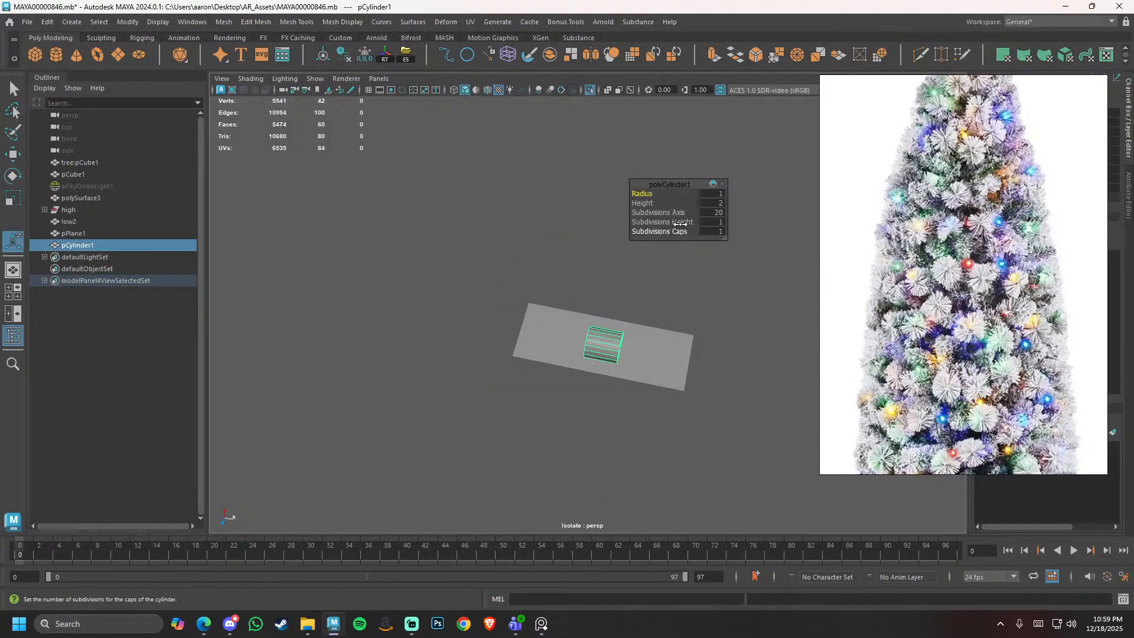
{"action": "left_click_drag", "start_coordinate": [674, 214], "coordinate": [618, 215]}
{"action": "left_click", "coordinate": [717, 214]}
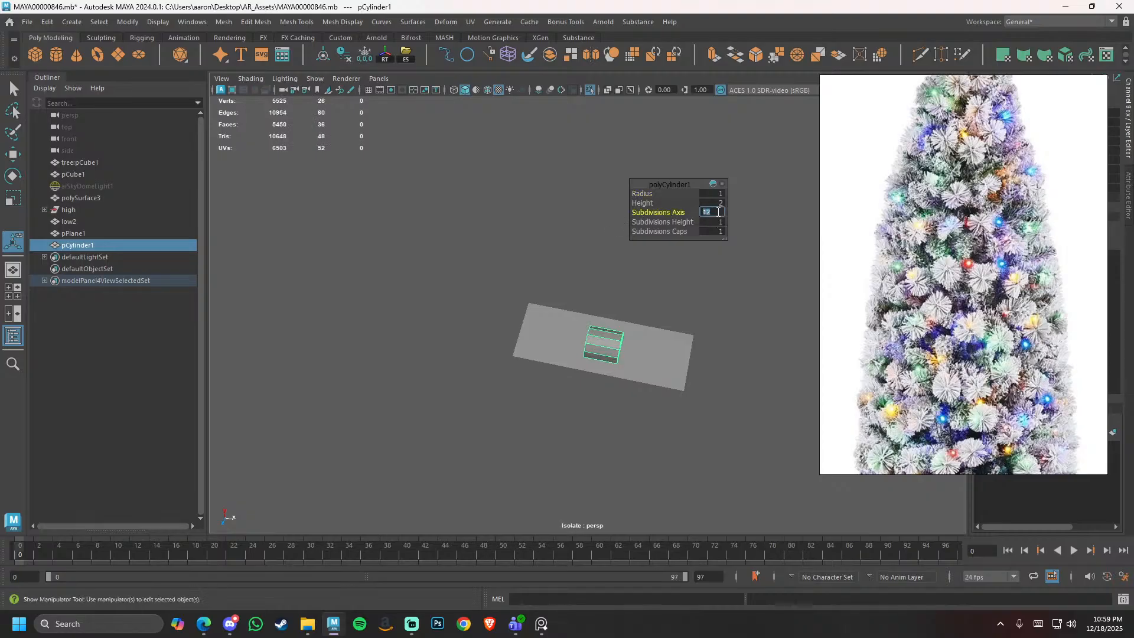
{"action": "key", "text": "Return"}
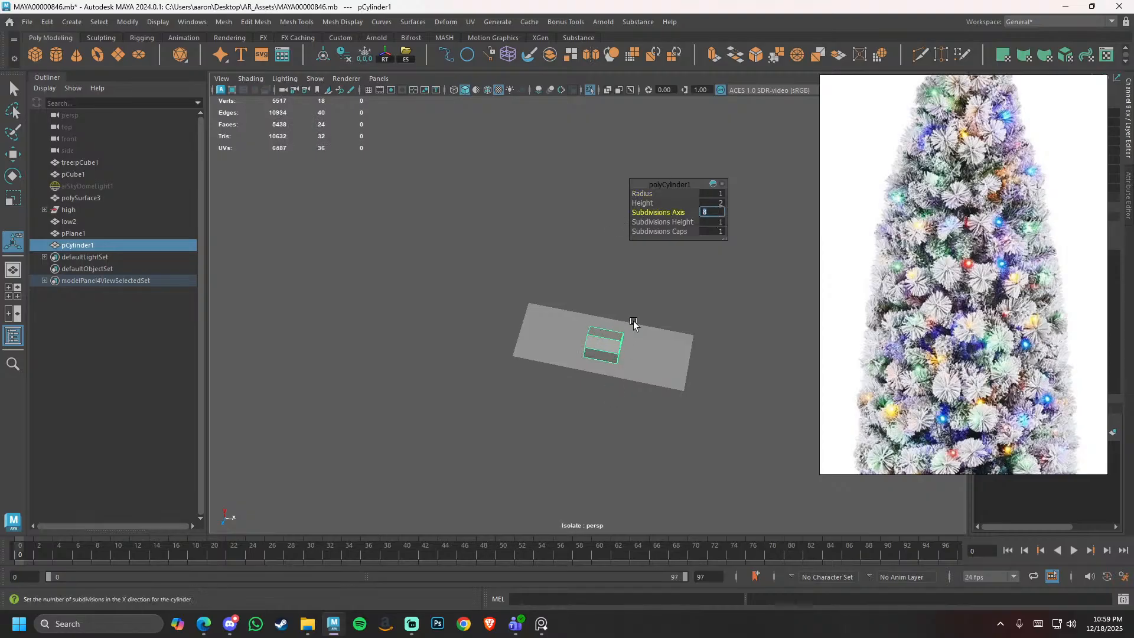
{"action": "key", "text": "q"}
{"action": "key", "text": "t"}
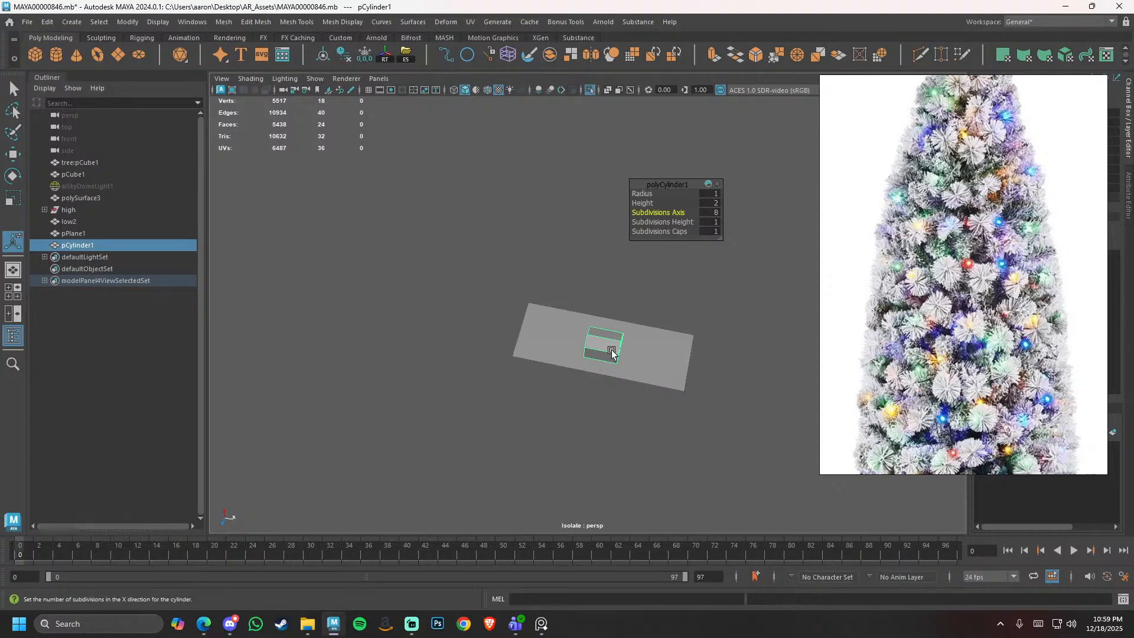
- Scale the cylinder into a thin stem running the plane's full length, consulting the frosted-branch references for proportions
{"action": "key", "text": "r"}
{"action": "left_click_drag", "start_coordinate": [651, 355], "coordinate": [623, 359], "text": "ctrl"}
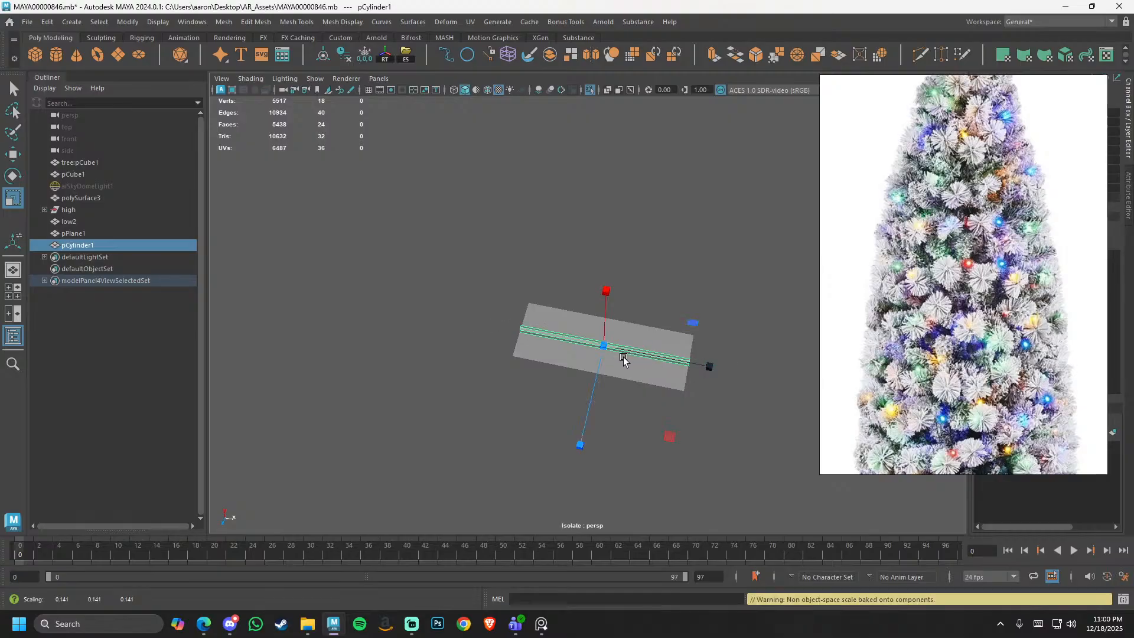
{"action": "scroll", "coordinate": [912, 334], "scroll_direction": "down", "scroll_amount": 5}
{"action": "scroll", "coordinate": [944, 361], "scroll_direction": "up", "scroll_amount": 5}
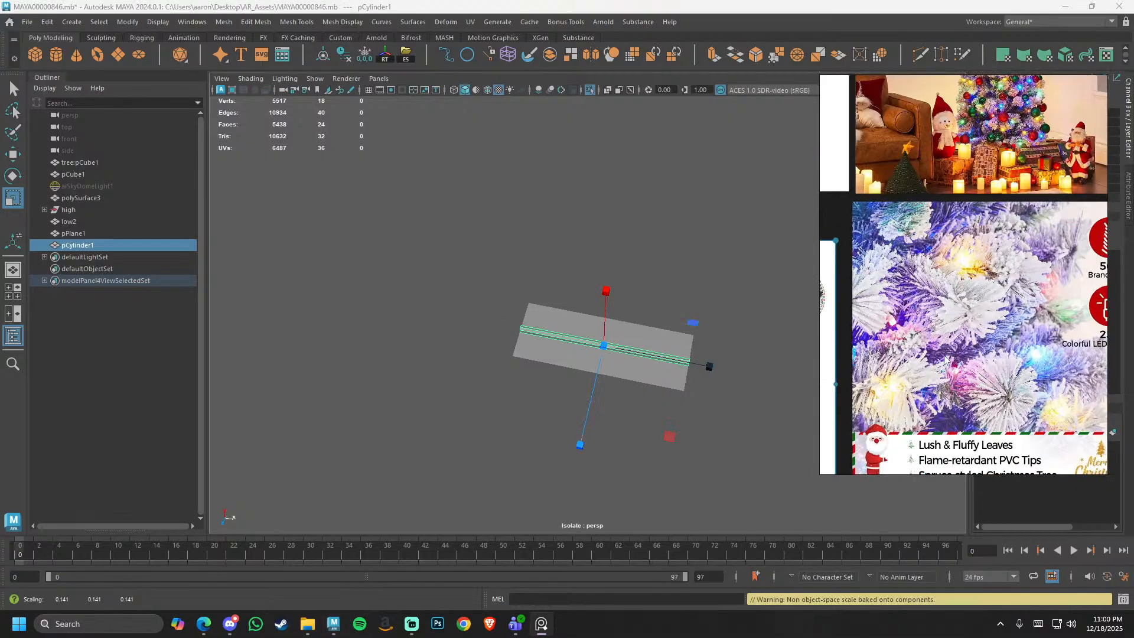
{"action": "scroll", "coordinate": [945, 359], "scroll_direction": "up", "scroll_amount": 2}
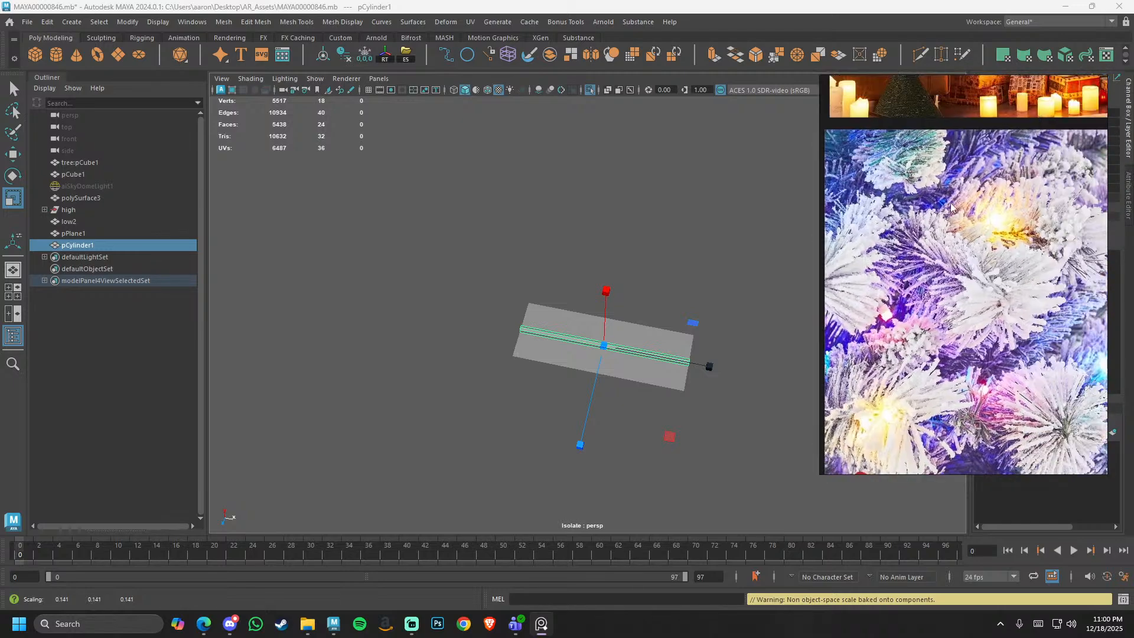
{"action": "scroll", "coordinate": [957, 211], "scroll_direction": "down", "scroll_amount": 5}
{"action": "middle_click_drag", "start_coordinate": [952, 236], "coordinate": [1058, 289]}
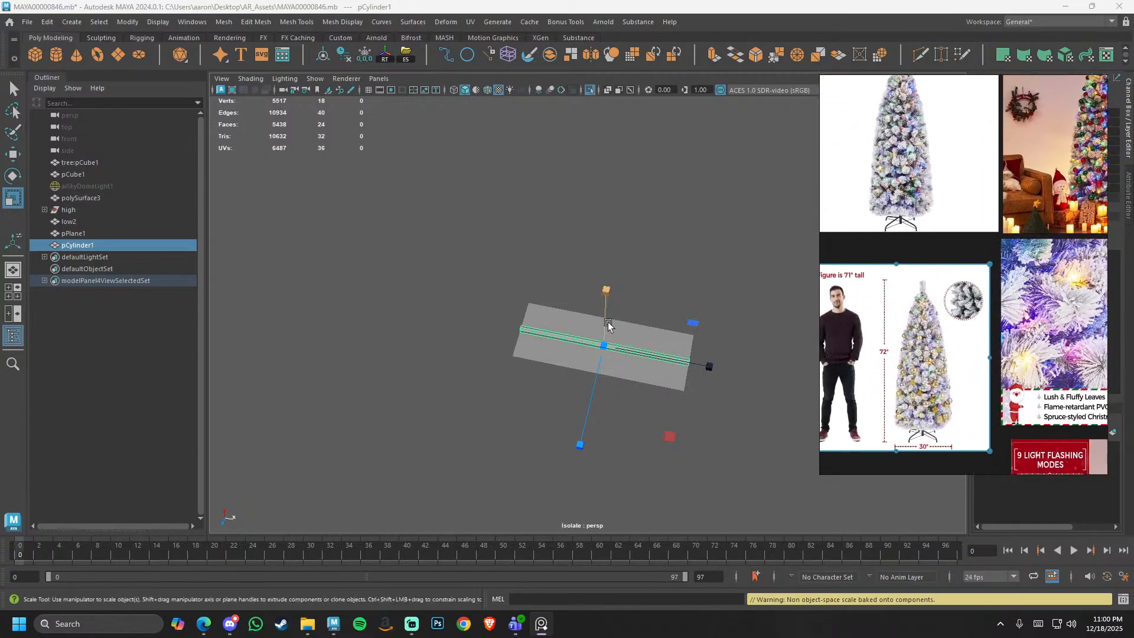
{"action": "right_click_drag", "start_coordinate": [607, 324], "coordinate": [622, 360], "text": "alt"}
{"action": "middle_click_drag", "start_coordinate": [622, 360], "coordinate": [553, 326], "text": "alt"}
{"action": "scroll", "coordinate": [546, 329], "scroll_direction": "up", "scroll_amount": 3}
{"action": "left_click_drag", "start_coordinate": [527, 331], "coordinate": [544, 346]}
{"action": "left_click_drag", "start_coordinate": [775, 339], "coordinate": [625, 367], "text": "alt"}
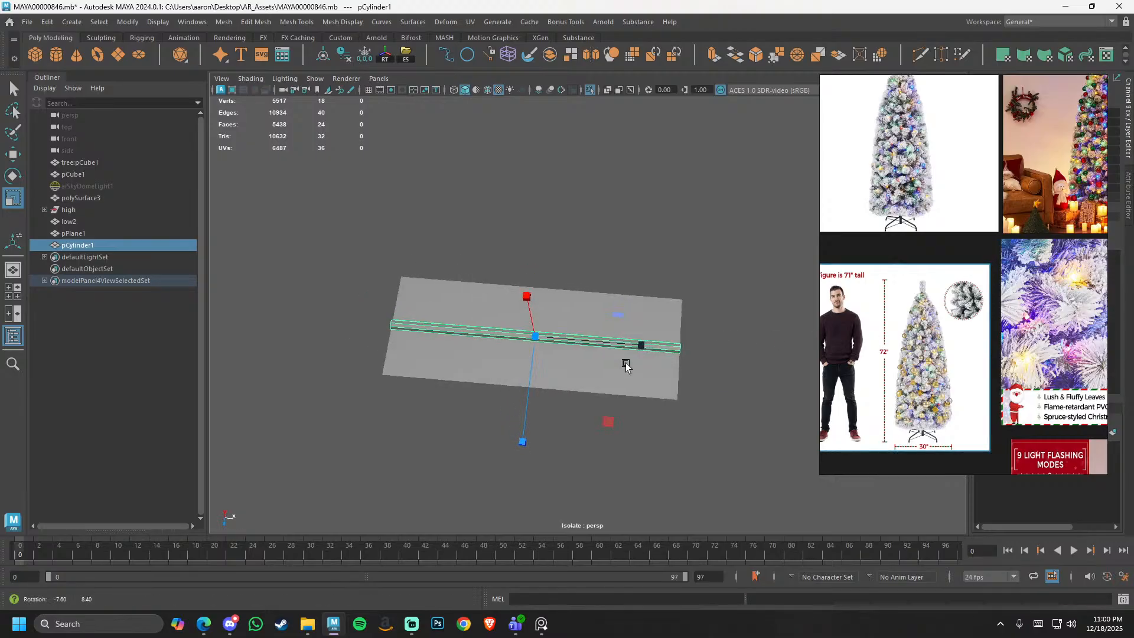
- Duplicate the stem, shrink the copy and place it perpendicular to the stem as a needle reaching the plane's long edge
{"action": "key", "text": "ctrl+d"}
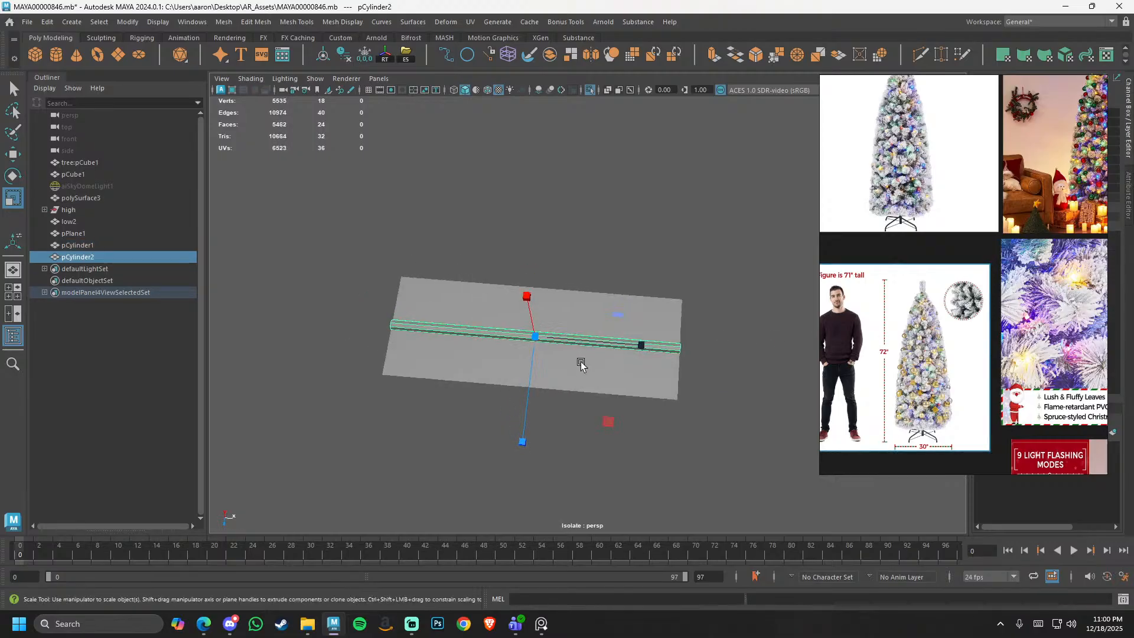
{"action": "key", "text": "w"}
{"action": "key", "text": "r"}
{"action": "left_click_drag", "start_coordinate": [538, 338], "coordinate": [424, 322]}
{"action": "key", "text": "w"}
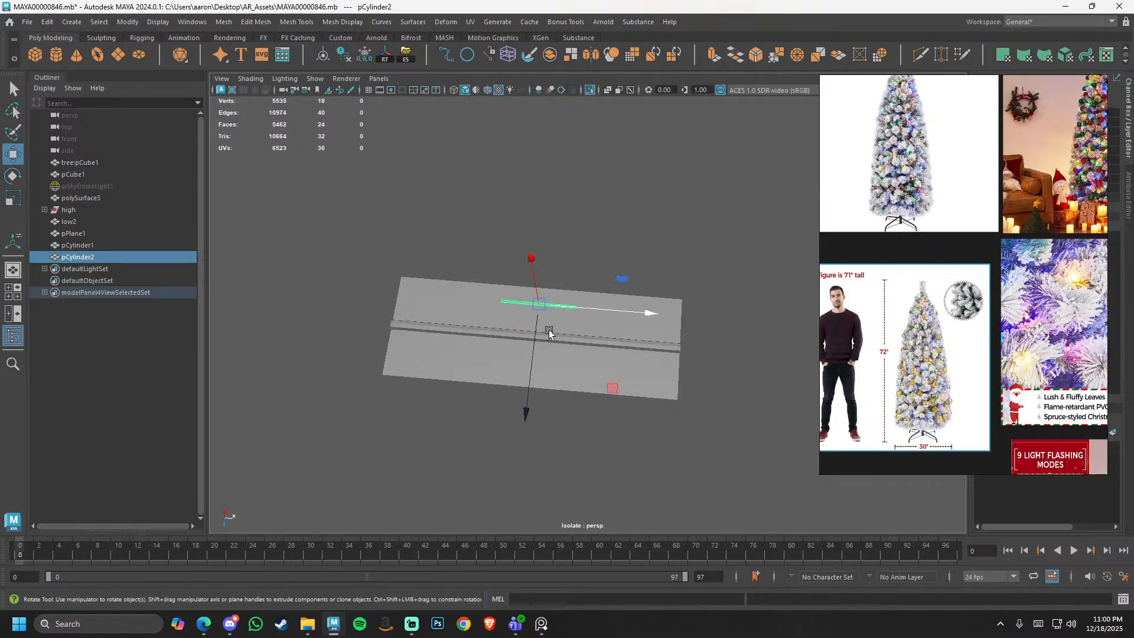
{"action": "key", "text": "e"}
{"action": "left_click_drag", "start_coordinate": [592, 353], "coordinate": [535, 413]}
{"action": "key", "text": "r"}
{"action": "mouse_move", "coordinate": [549, 324]}
{"action": "left_mouse_down", "text": "alt"}
{"action": "mouse_move", "coordinate": [523, 331]}
{"action": "mouse_move", "coordinate": [589, 326]}
{"action": "mouse_move", "coordinate": [445, 283]}
{"action": "left_mouse_up", "text": "alt"}
{"action": "key", "text": "w"}
{"action": "key", "text": "r"}
{"action": "key", "text": "w"}
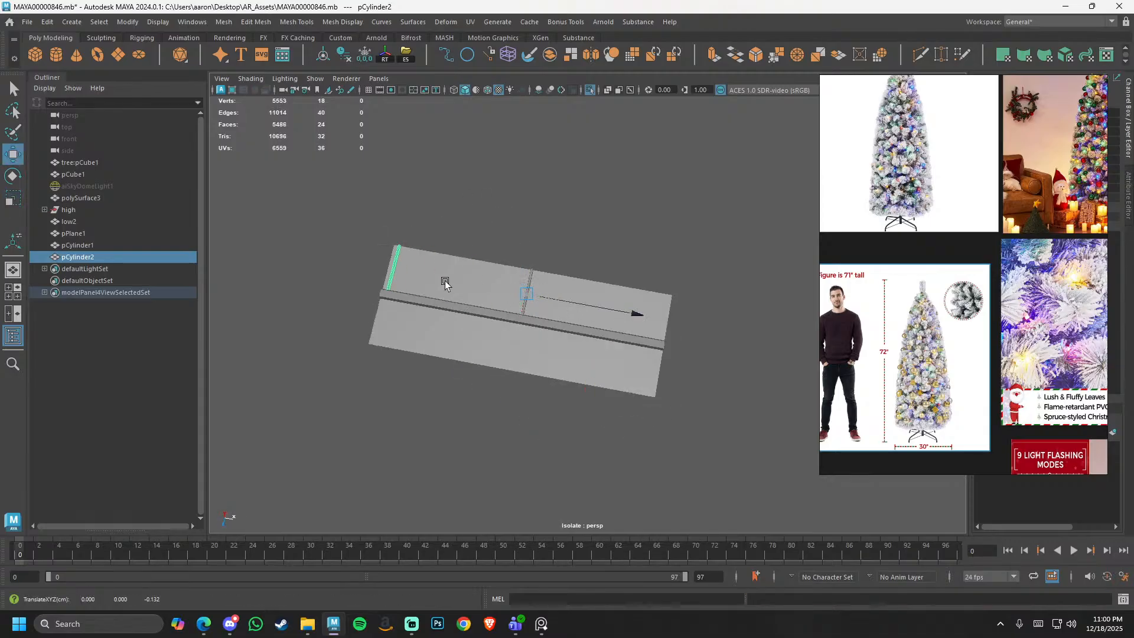
- Clone the needle to one end of the plane and repeat evenly spaced duplicates along the stem up to the middle needle
{"action": "left_click_drag", "start_coordinate": [520, 293], "coordinate": [476, 286], "text": "shift"}
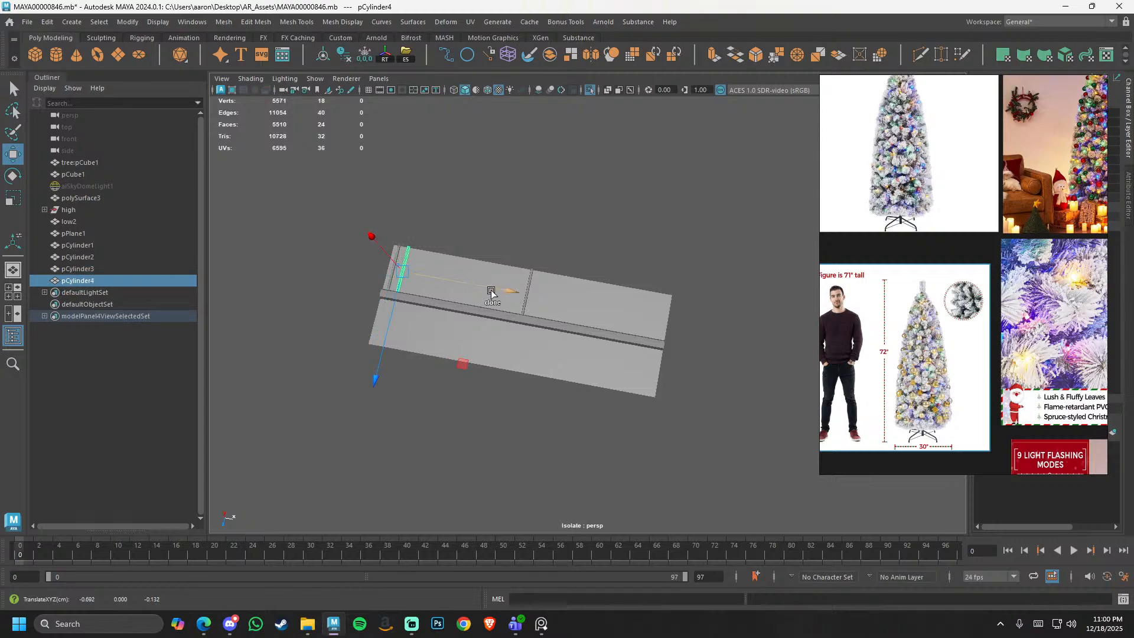
{"action": "key", "text": "shift+d"}
{"action": "key", "text": "shift+d"}
{"action": "key", "text": "shift+d"}
{"action": "key", "text": "shift+d"}
{"action": "key", "text": "shift+d"}
{"action": "key", "text": "shift+d"}
{"action": "key", "text": "shift+d"}
{"action": "key", "text": "shift+d"}
{"action": "key", "text": "shift+d"}
{"action": "key", "text": "shift+d"}
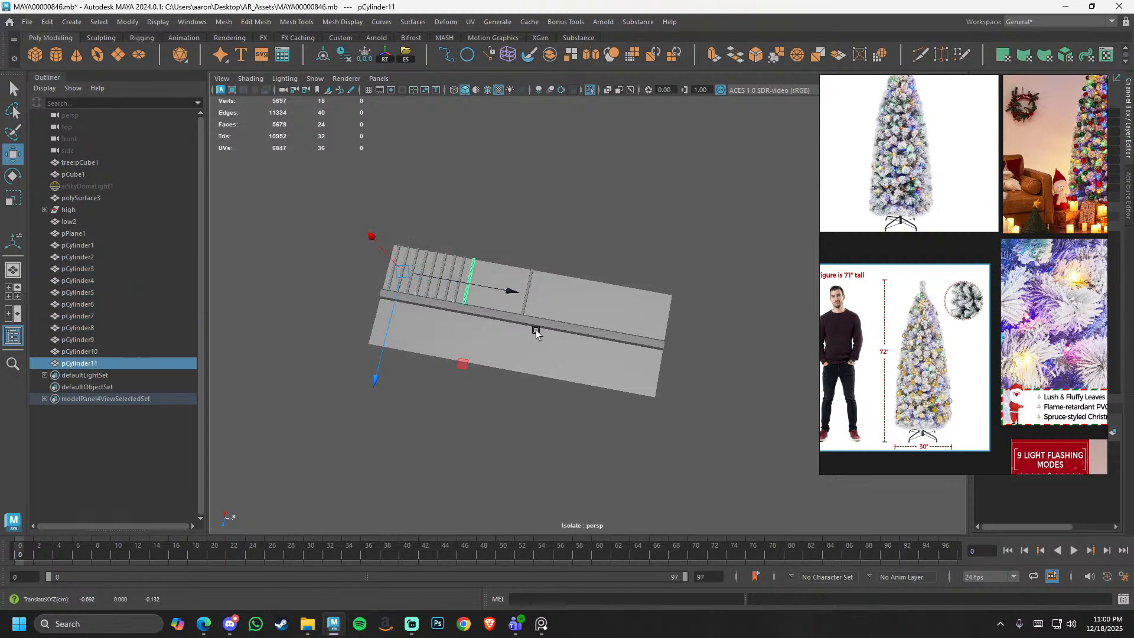
{"action": "key", "text": "shift+d"}
{"action": "key", "text": "shift+d"}
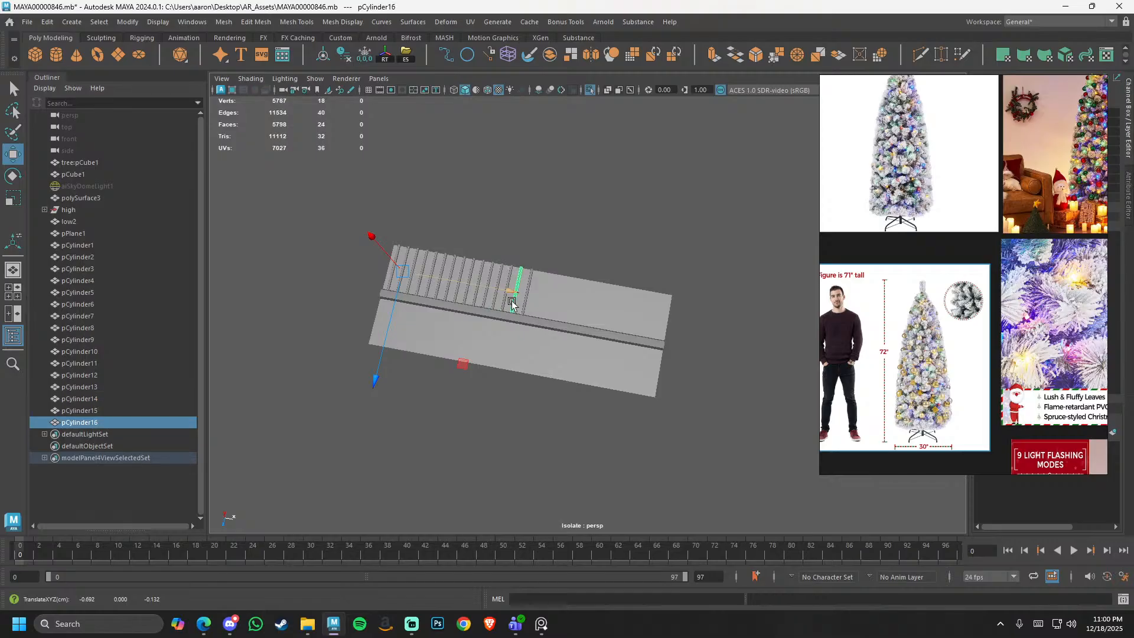
- Duplicate the middle needle at even spacing along the remaining half of the stem towards the plane's other end
{"action": "mouse_move", "coordinate": [512, 303]}
{"action": "left_mouse_down", "text": "alt"}
{"action": "mouse_move", "coordinate": [527, 337]}
{"action": "mouse_move", "coordinate": [544, 300]}
{"action": "mouse_move", "coordinate": [570, 300]}
{"action": "left_mouse_up", "text": "alt"}
{"action": "key", "text": "ctrl+d"}
{"action": "key", "text": "shift+d"}
{"action": "key", "text": "shift+d"}
{"action": "key", "text": "shift+d"}
{"action": "key", "text": "shift+d"}
{"action": "key", "text": "shift+d"}
{"action": "key", "text": "shift+d"}
{"action": "key", "text": "shift+d"}
{"action": "key", "text": "shift+d"}
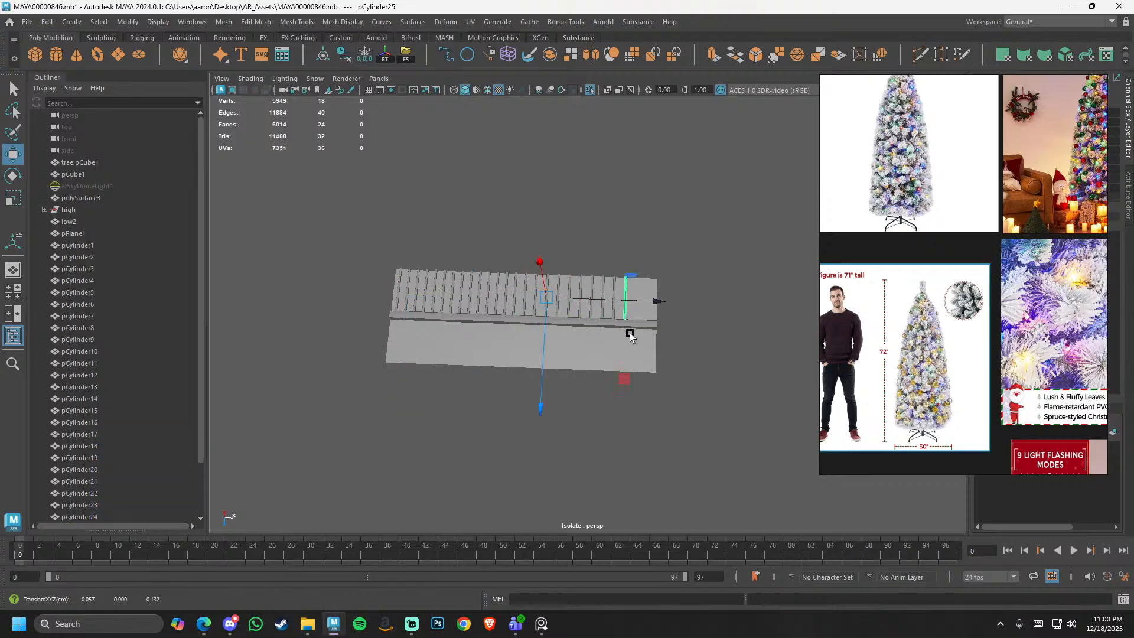
- Select all the side needles without the stem or plane and mirror them across the stem onto the plane's empty half
{"action": "left_click_drag", "start_coordinate": [708, 248], "coordinate": [324, 356]}
{"action": "left_click", "coordinate": [444, 361], "text": "ctrl"}
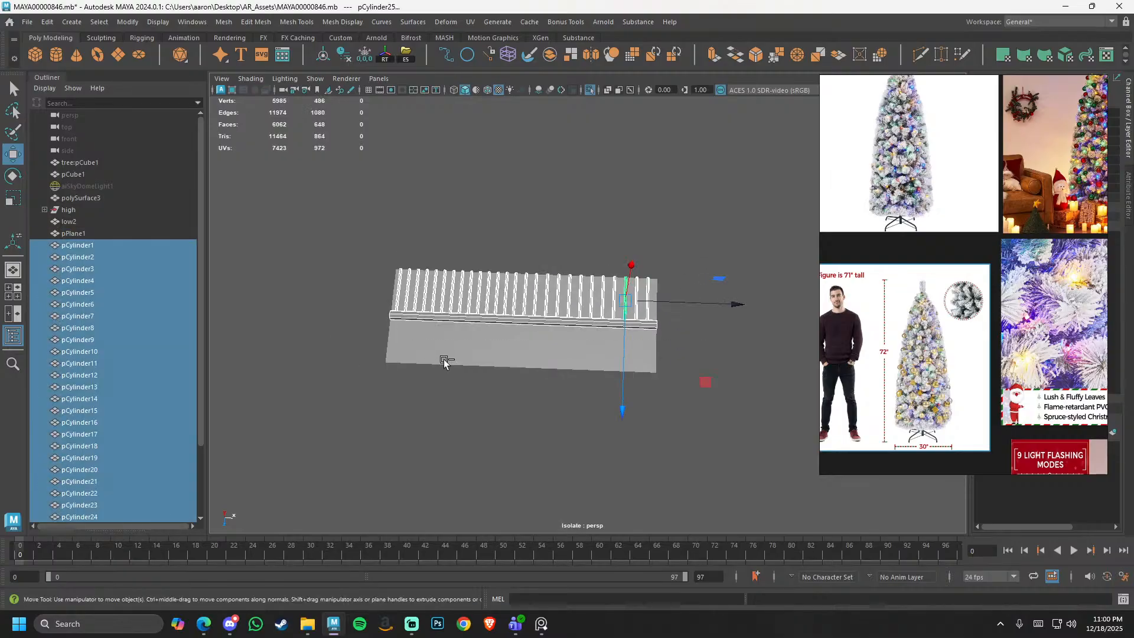
{"action": "left_click", "coordinate": [466, 324]}
{"action": "left_click_drag", "start_coordinate": [377, 254], "coordinate": [529, 358]}
{"action": "left_click", "coordinate": [529, 357], "text": "ctrl"}
{"action": "left_click", "coordinate": [488, 324], "text": "ctrl"}
{"action": "right_click_drag", "start_coordinate": [534, 222], "coordinate": [522, 483], "text": "shift"}
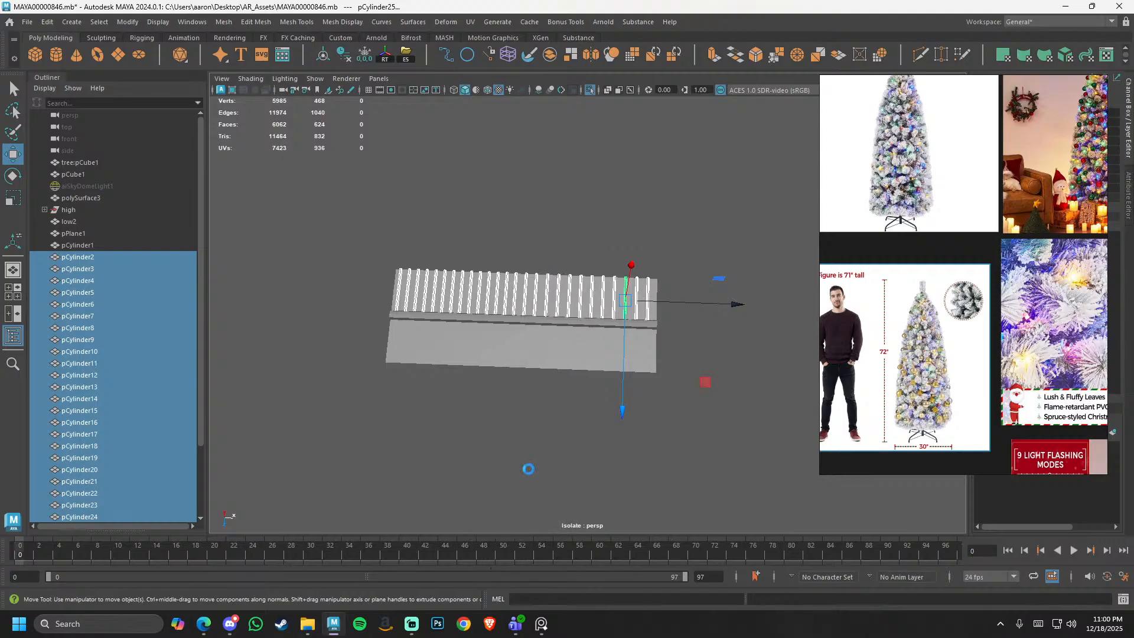
{"action": "left_click_drag", "start_coordinate": [528, 283], "coordinate": [592, 260], "text": "alt"}
{"action": "key", "text": "r"}
{"action": "right_click_drag", "start_coordinate": [592, 257], "coordinate": [583, 406], "text": "shift"}
{"action": "left_click_drag", "start_coordinate": [583, 411], "coordinate": [586, 436], "text": "alt"}
{"action": "left_click_drag", "start_coordinate": [544, 470], "coordinate": [685, 293], "text": "alt"}
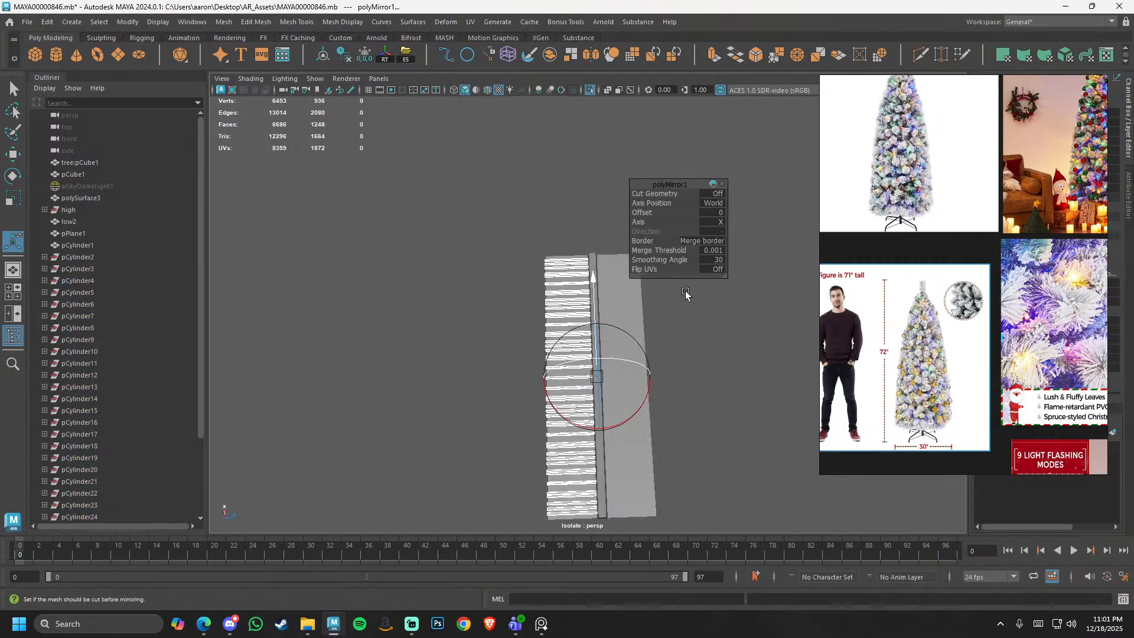
{"action": "left_click", "coordinate": [718, 226]}
{"action": "left_click", "coordinate": [731, 257]}
{"action": "key", "text": "q"}
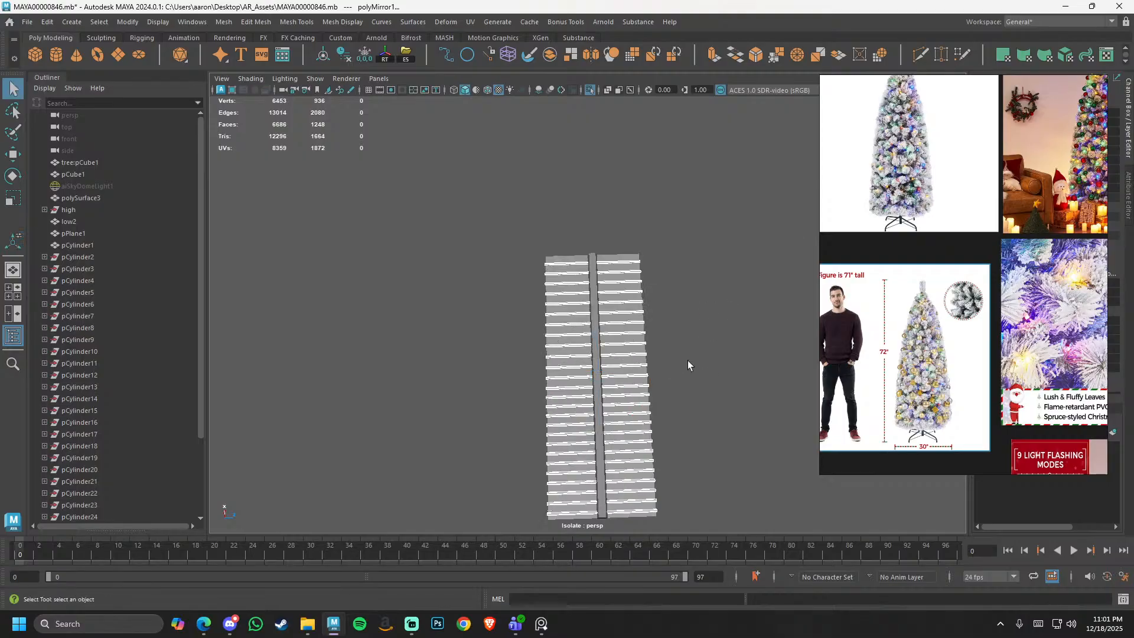
- Turn off viewport isolation to show the needle strip together with the full tree scene
{"action": "left_click_drag", "start_coordinate": [688, 361], "coordinate": [576, 377], "text": "alt"}
{"action": "left_click", "coordinate": [576, 381]}
{"action": "left_click", "coordinate": [577, 433]}
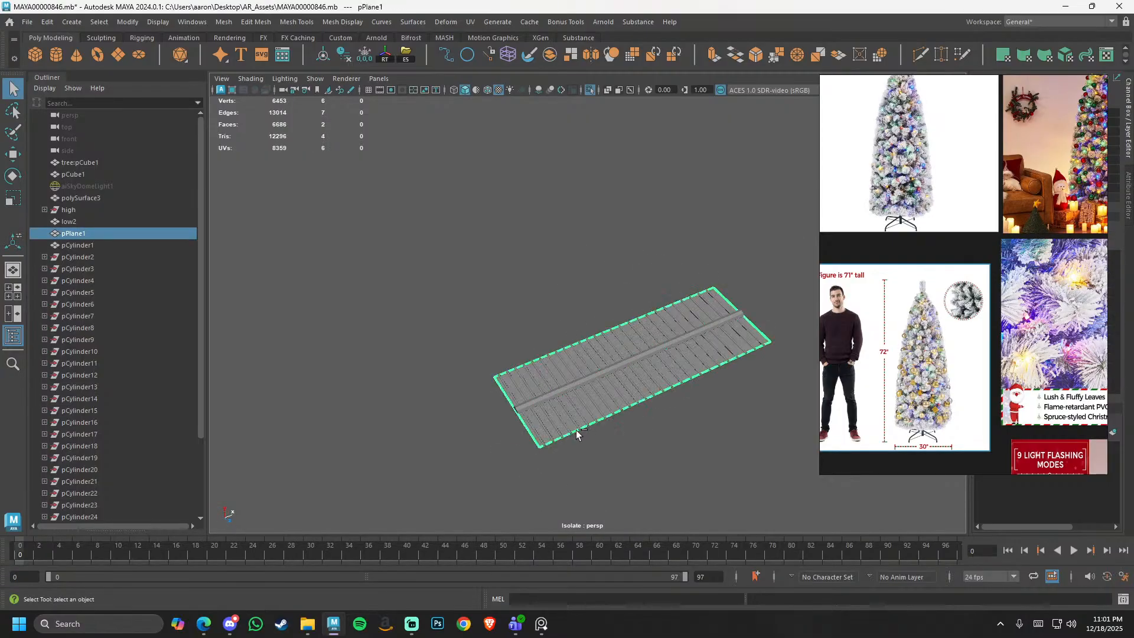
{"action": "left_click", "coordinate": [576, 426]}
{"action": "key", "text": "ctrl+1"}
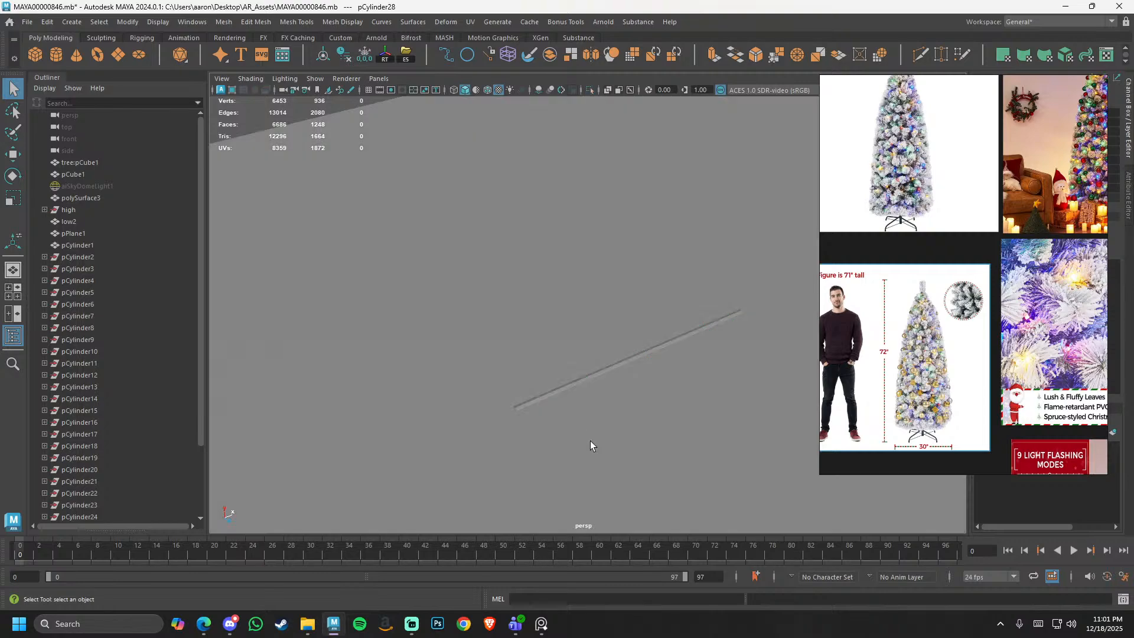
- Try to move the central stem up from the tree's base to the outer surface of the tree body
{"action": "left_click", "coordinate": [590, 441]}
{"action": "left_click", "coordinate": [582, 381]}
{"action": "scroll", "coordinate": [542, 389], "scroll_direction": "down", "scroll_amount": 3}
{"action": "key", "text": "f"}
{"action": "key", "text": "w"}
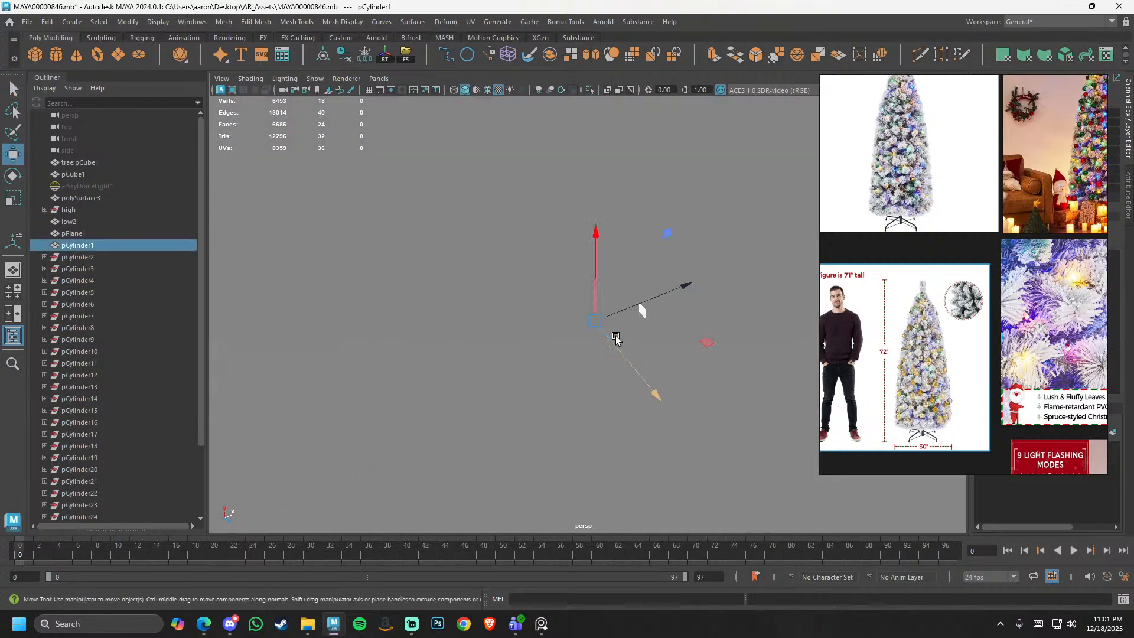
{"action": "scroll", "coordinate": [551, 293], "scroll_direction": "down", "scroll_amount": 2}
{"action": "key", "text": "d"}
{"action": "left_click_drag", "start_coordinate": [588, 273], "coordinate": [589, 210]}
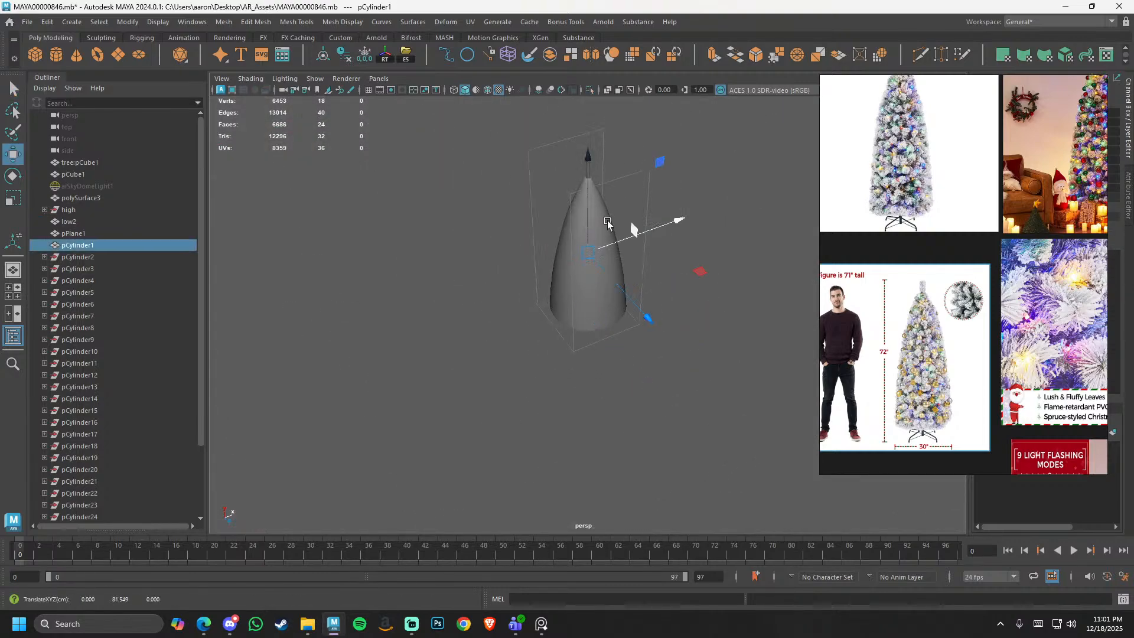
{"action": "left_click_drag", "start_coordinate": [650, 228], "coordinate": [652, 227]}
{"action": "left_click_drag", "start_coordinate": [650, 228], "coordinate": [572, 243], "text": "alt"}
{"action": "right_click_drag", "start_coordinate": [573, 244], "coordinate": [724, 319], "text": "alt"}
{"action": "middle_click_drag", "start_coordinate": [724, 319], "coordinate": [636, 372], "text": "alt"}
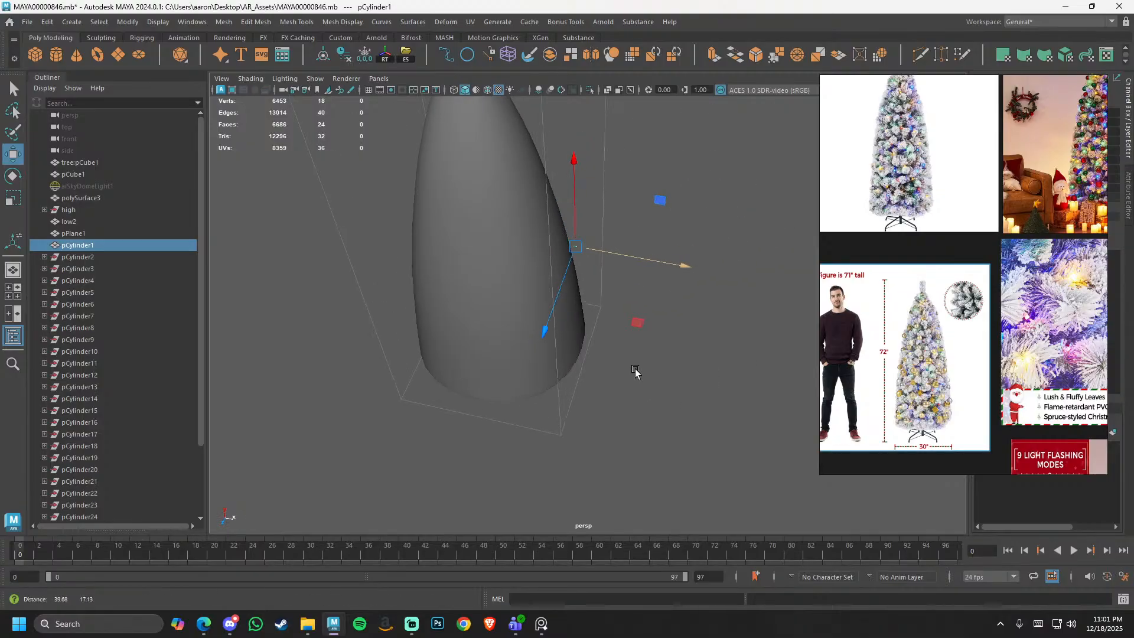
- Try to enlarge the stem uniformly so it sticks out of the tree body like a branch
{"action": "key", "text": "r"}
{"action": "left_click_drag", "start_coordinate": [575, 247], "coordinate": [663, 284]}
{"action": "right_click_drag", "start_coordinate": [662, 284], "coordinate": [536, 307], "text": "alt"}
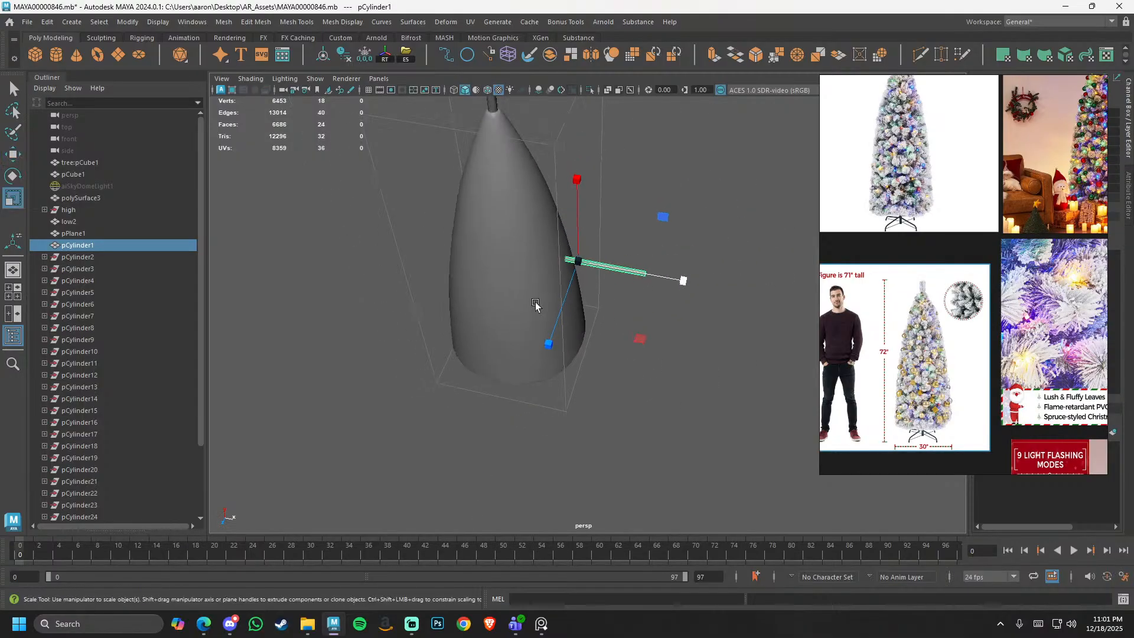
{"action": "left_click_drag", "start_coordinate": [537, 307], "coordinate": [552, 248], "text": "alt"}
{"action": "right_click_drag", "start_coordinate": [552, 248], "coordinate": [624, 355], "text": "alt"}
- Undo the stem's scaling and move, and frame the low2 plane under the tree stand
{"action": "key", "text": "ctrl+z"}
{"action": "key", "text": "ctrl+z"}
{"action": "key", "text": "ctrl+z"}
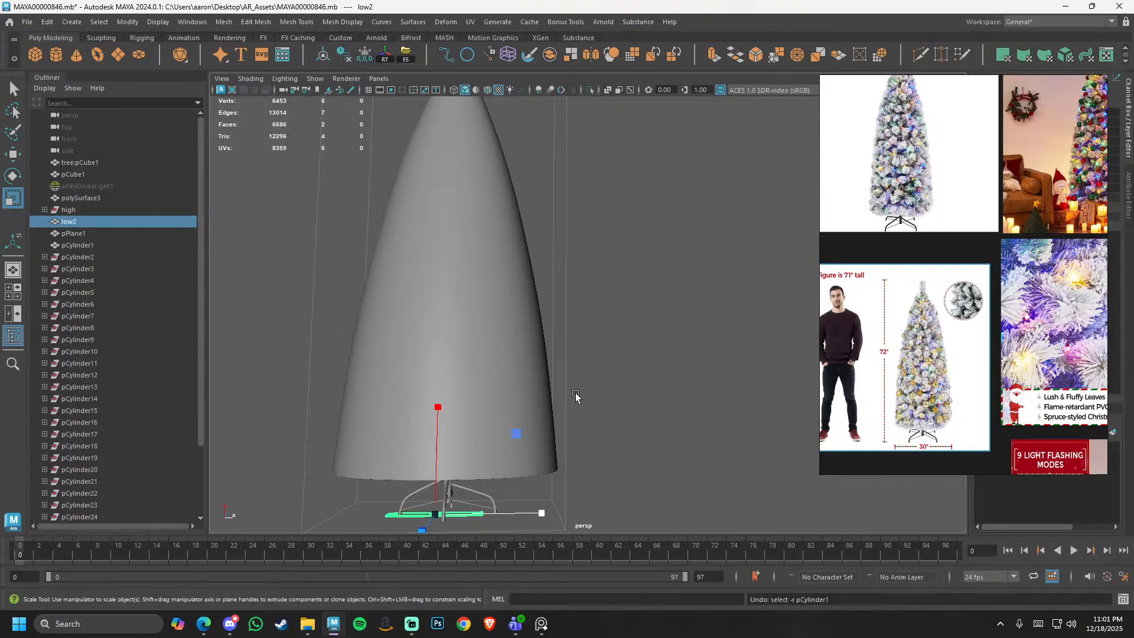
{"action": "key", "text": "f"}
{"action": "left_click_drag", "start_coordinate": [577, 397], "coordinate": [576, 423], "text": "alt"}
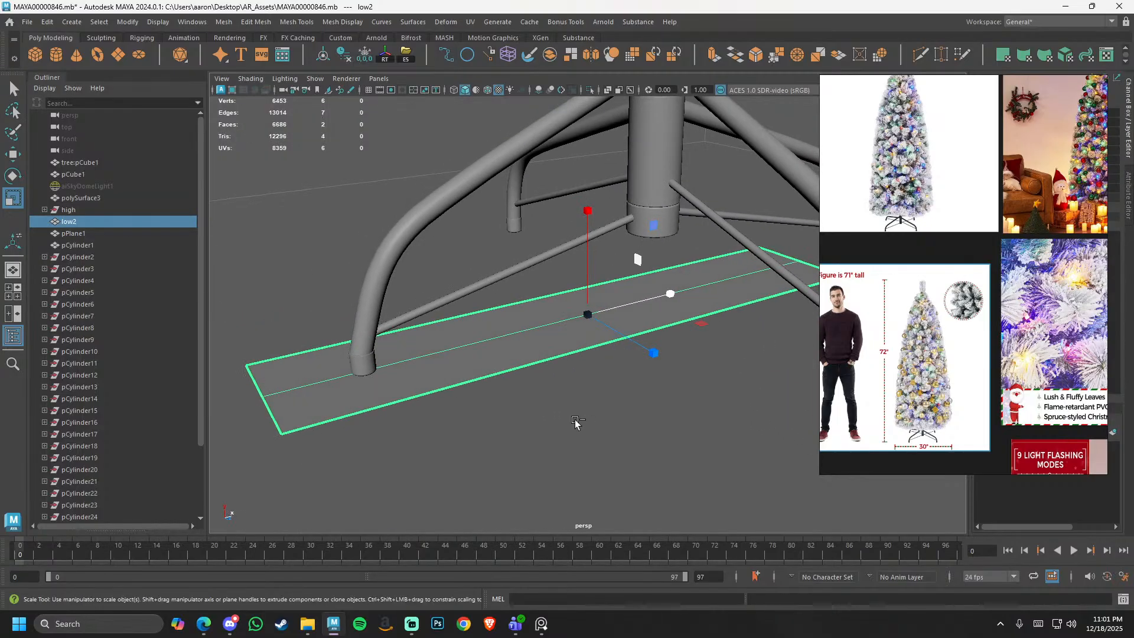
- Toggle isolation of the low2 plane, and undo back to the isolated view with the mirrored needles selected
{"action": "key", "text": "ctrl+1"}
{"action": "key", "text": "ctrl+1"}
{"action": "key", "text": "ctrl+1"}
{"action": "key", "text": "ctrl+z"}
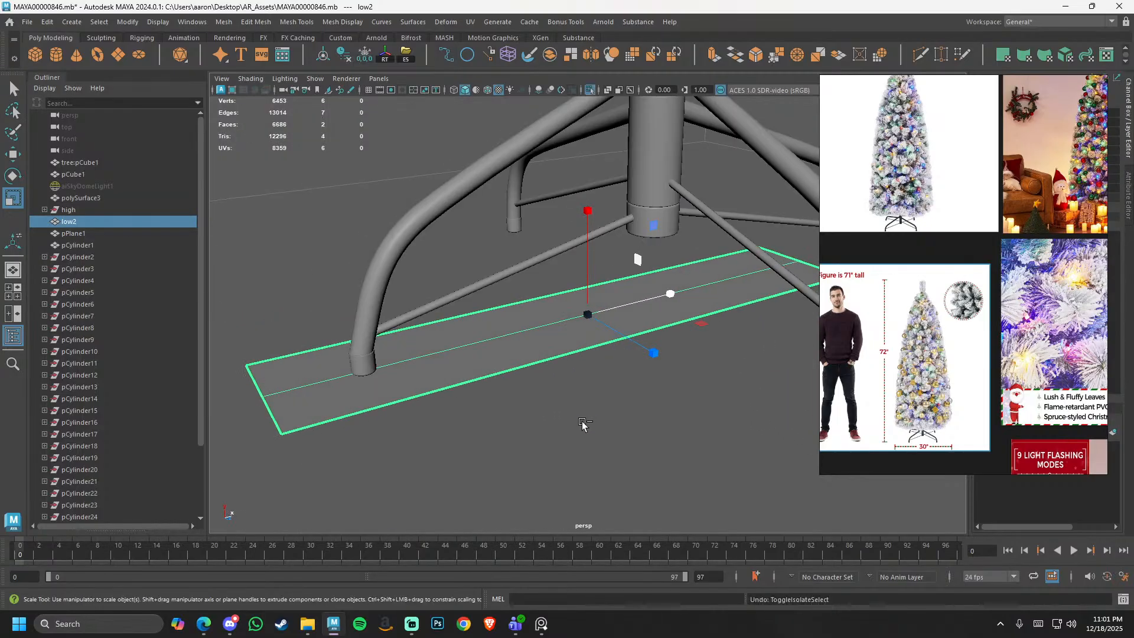
{"action": "key", "text": "ctrl+z"}
{"action": "key", "text": "ctrl+z"}
{"action": "key", "text": "ctrl+z"}
{"action": "key", "text": "ctrl+z"}
{"action": "left_click_drag", "start_coordinate": [649, 376], "coordinate": [624, 399], "text": "alt"}
{"action": "middle_click_drag", "start_coordinate": [625, 399], "coordinate": [617, 403], "text": "alt"}
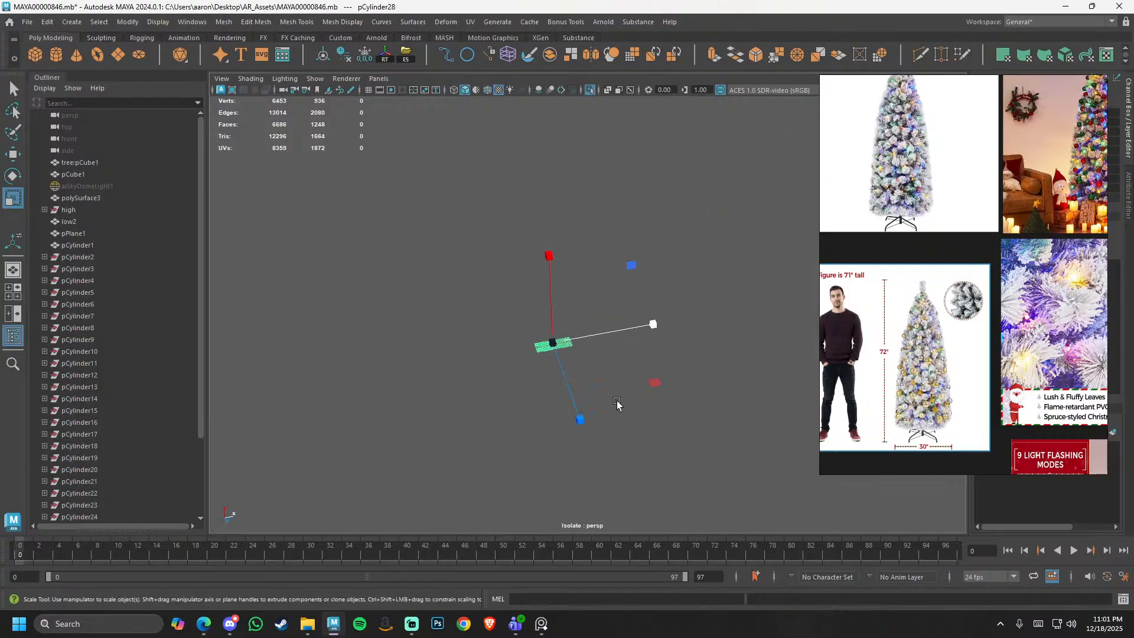
- Combine the needles and the central stem into a single branch mesh
{"action": "right_click_drag", "start_coordinate": [617, 402], "coordinate": [535, 448], "text": "alt"}
{"action": "middle_click_drag", "start_coordinate": [535, 449], "coordinate": [637, 339], "text": "alt"}
{"action": "right_click_drag", "start_coordinate": [636, 340], "coordinate": [593, 386], "text": "alt"}
{"action": "left_click", "coordinate": [592, 350], "text": "shift"}
{"action": "right_click", "coordinate": [621, 346], "text": "shift"}
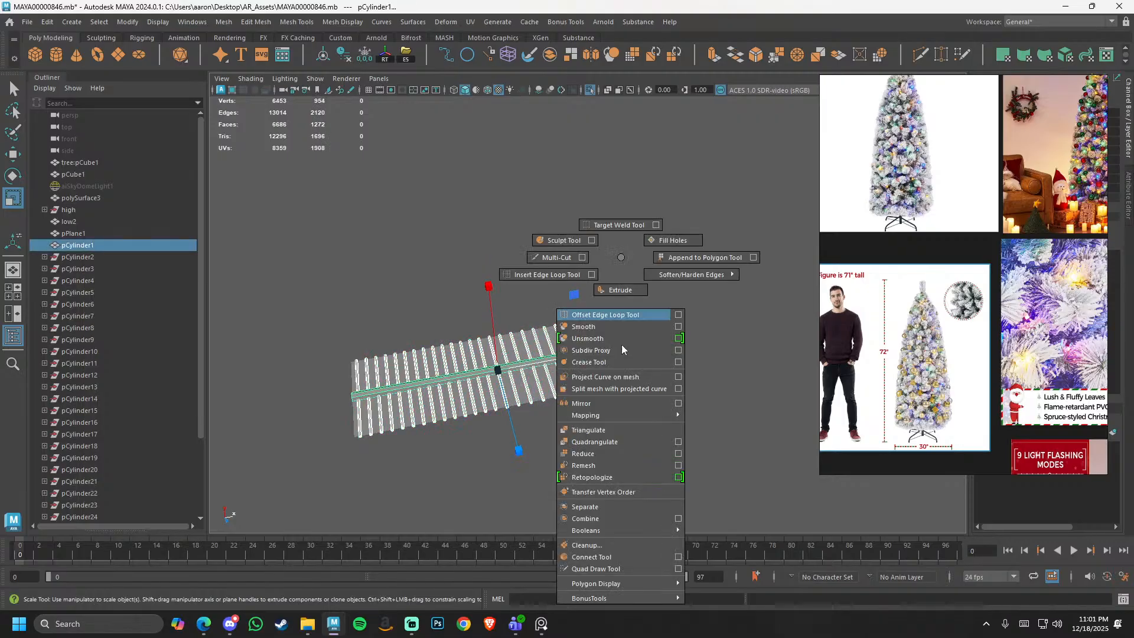
{"action": "left_click", "coordinate": [613, 518]}
- Show the full scene again and move the combined branch out to the lower side surface of the tree body
{"action": "right_click_drag", "start_coordinate": [613, 518], "coordinate": [519, 347], "text": "alt"}
{"action": "middle_click_drag", "start_coordinate": [519, 347], "coordinate": [546, 334], "text": "alt"}
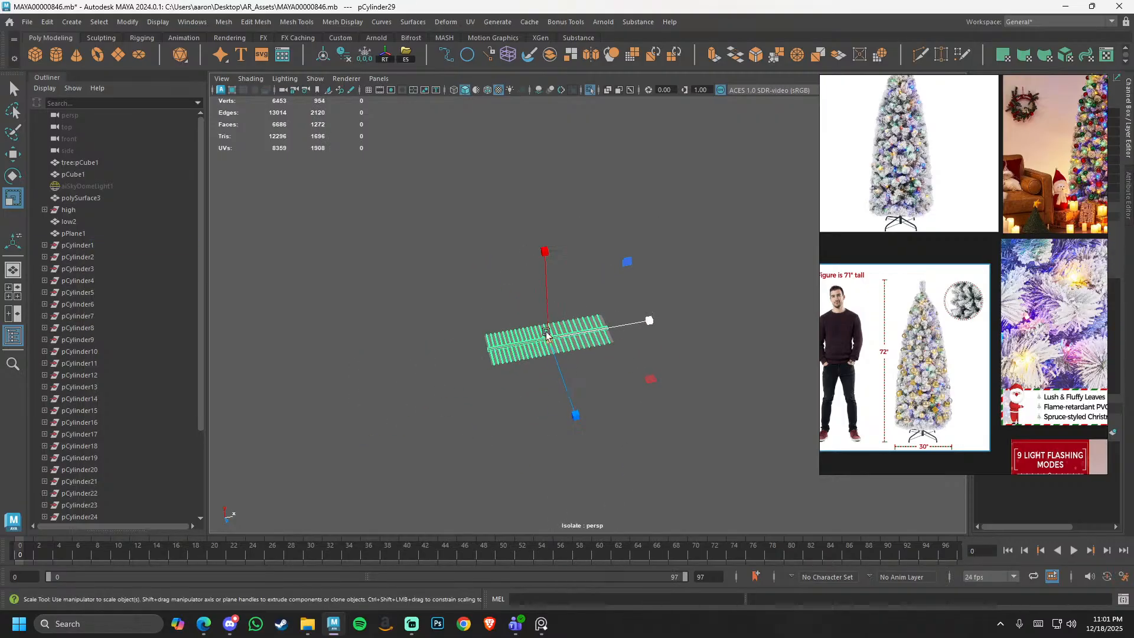
{"action": "right_click_drag", "start_coordinate": [547, 333], "coordinate": [366, 339], "text": "alt"}
{"action": "middle_click_drag", "start_coordinate": [557, 339], "coordinate": [521, 353], "text": "alt"}
{"action": "right_click_drag", "start_coordinate": [521, 353], "coordinate": [313, 336], "text": "alt"}
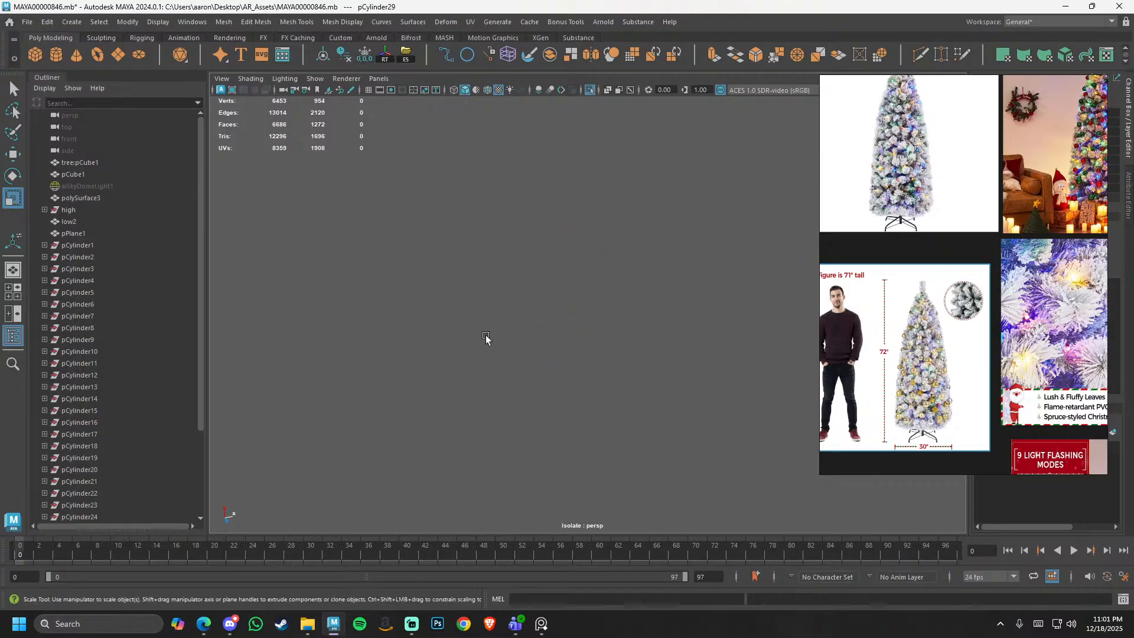
{"action": "right_click_drag", "start_coordinate": [532, 346], "coordinate": [600, 406], "text": "alt"}
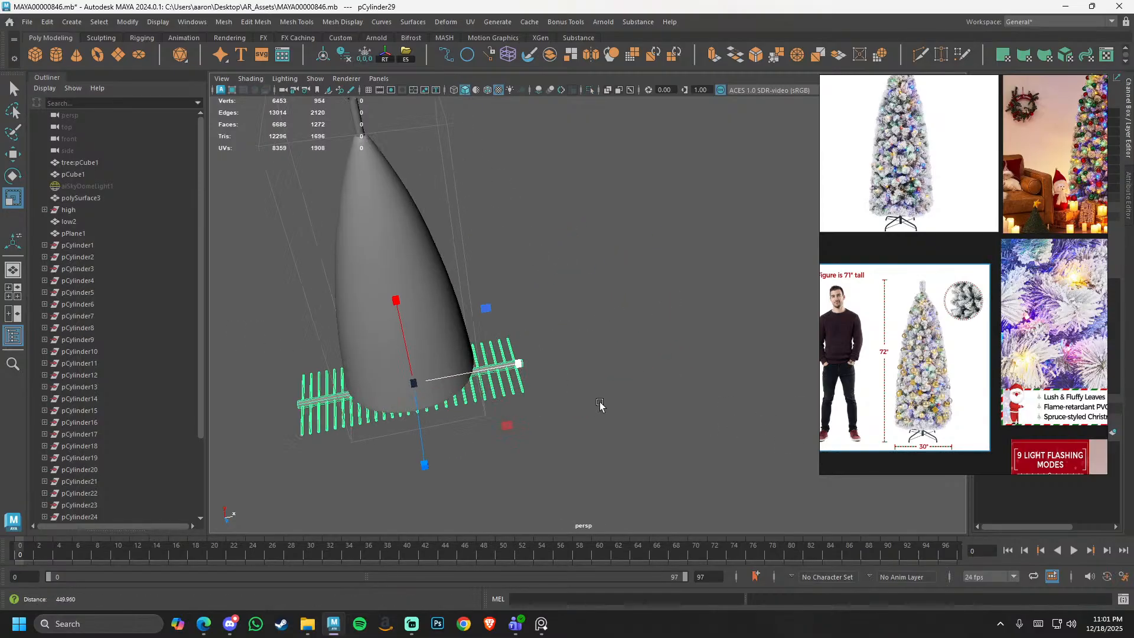
{"action": "key", "text": "w"}
{"action": "left_click_drag", "start_coordinate": [418, 384], "coordinate": [751, 341]}
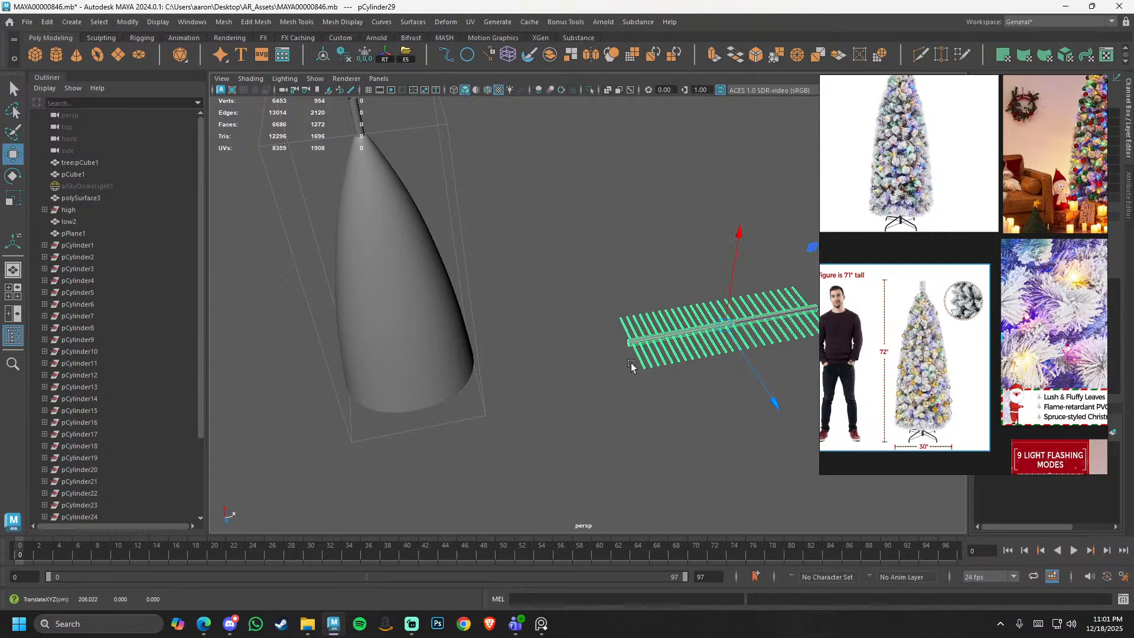
{"action": "left_click_drag", "start_coordinate": [629, 369], "coordinate": [520, 412]}
{"action": "key", "text": "r"}
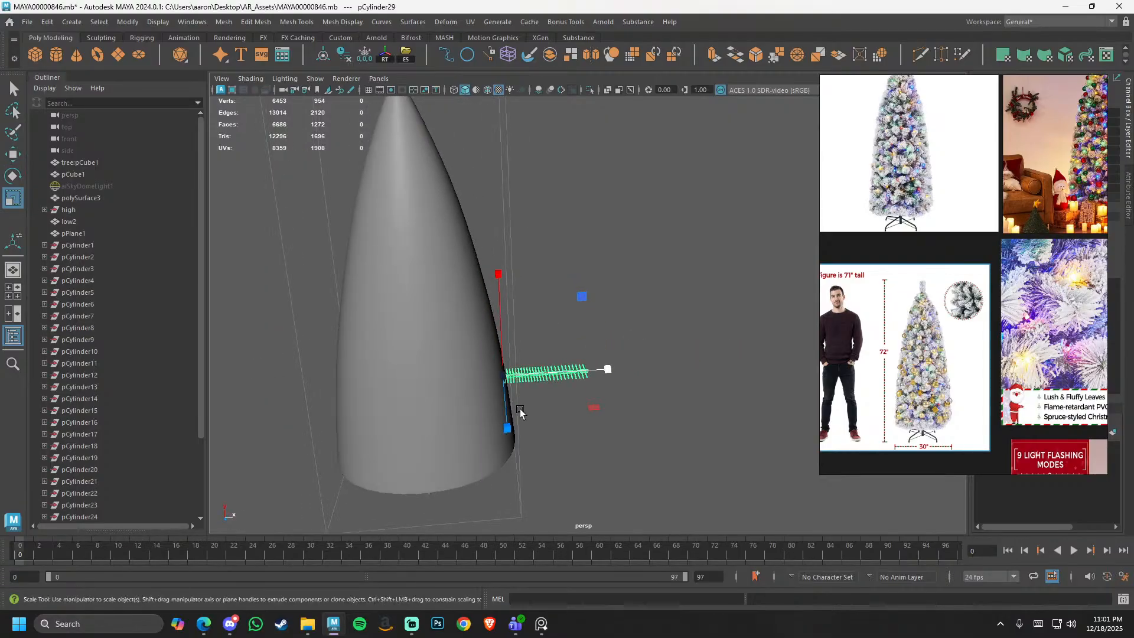
- Hide the tree body and move the branch inward so its end meets the central pole
{"action": "left_click", "coordinate": [473, 347]}
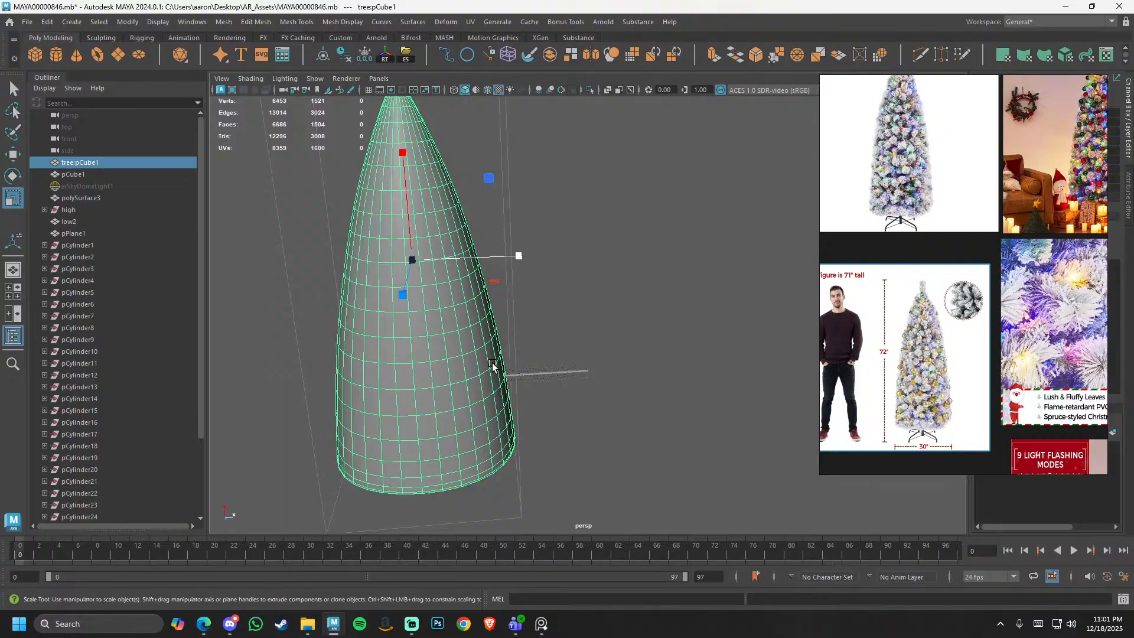
{"action": "key", "text": "ctrl+h"}
{"action": "left_click", "coordinate": [506, 373]}
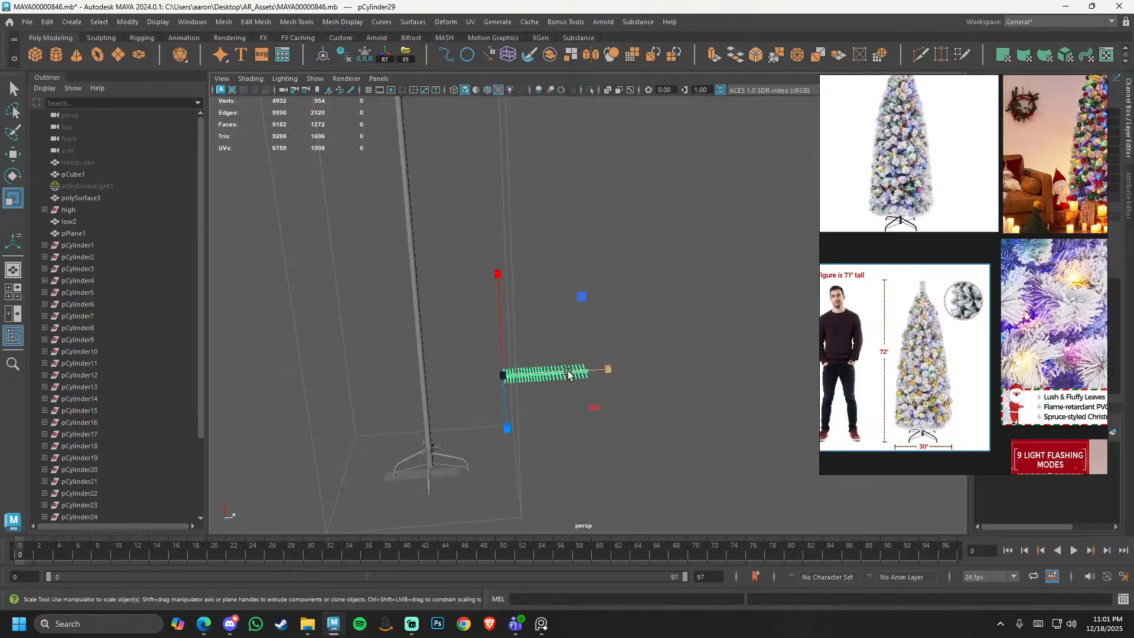
{"action": "key", "text": "w"}
{"action": "mouse_move", "coordinate": [568, 371]}
{"action": "left_mouse_down"}
{"action": "mouse_move", "coordinate": [488, 375]}
{"action": "mouse_move", "coordinate": [448, 318]}
{"action": "left_mouse_up"}
- Duplicate the branch repeatedly up the central pole at even vertical spacing
{"action": "scroll", "coordinate": [484, 372], "scroll_direction": "down", "scroll_amount": 2}
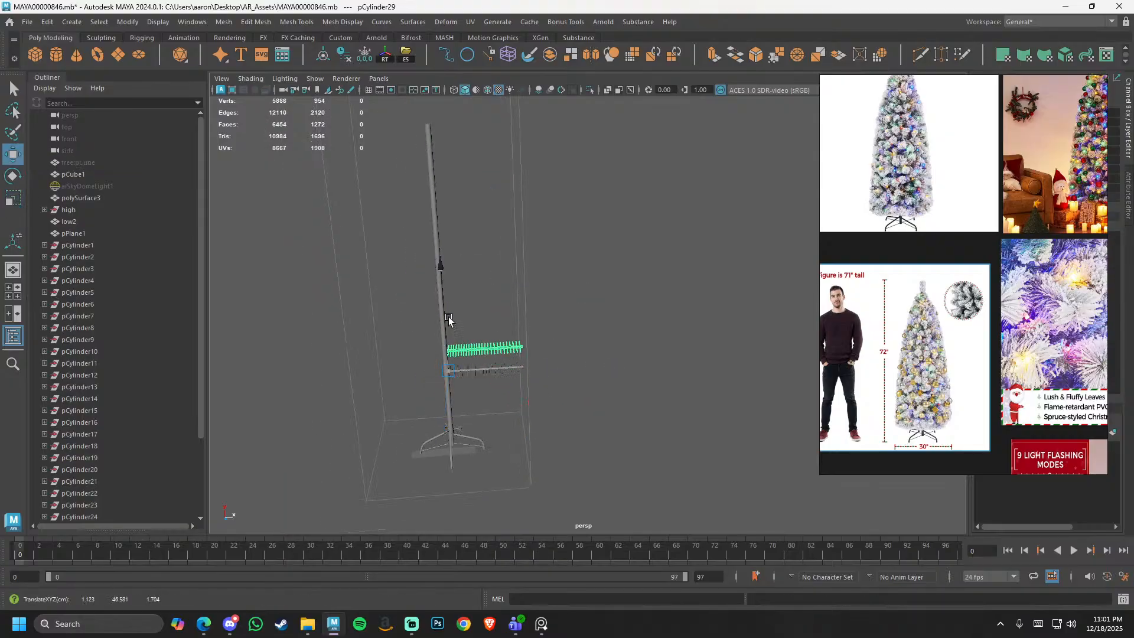
{"action": "key", "text": "shift+d"}
{"action": "key", "text": "ctrl+d"}
{"action": "key", "text": "ctrl+d"}
{"action": "key", "text": "ctrl+d"}
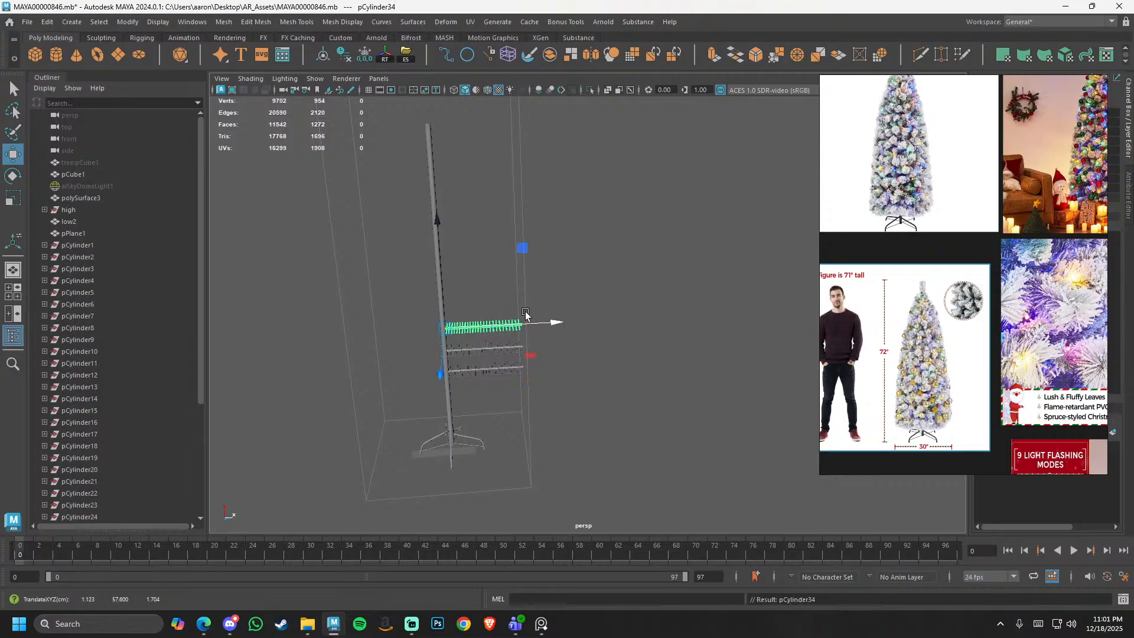
{"action": "middle_click_drag", "start_coordinate": [448, 287], "coordinate": [438, 254]}
{"action": "key", "text": "shift+d"}
{"action": "key", "text": "shift+d"}
{"action": "key", "text": "shift+d"}
{"action": "key", "text": "shift+d"}
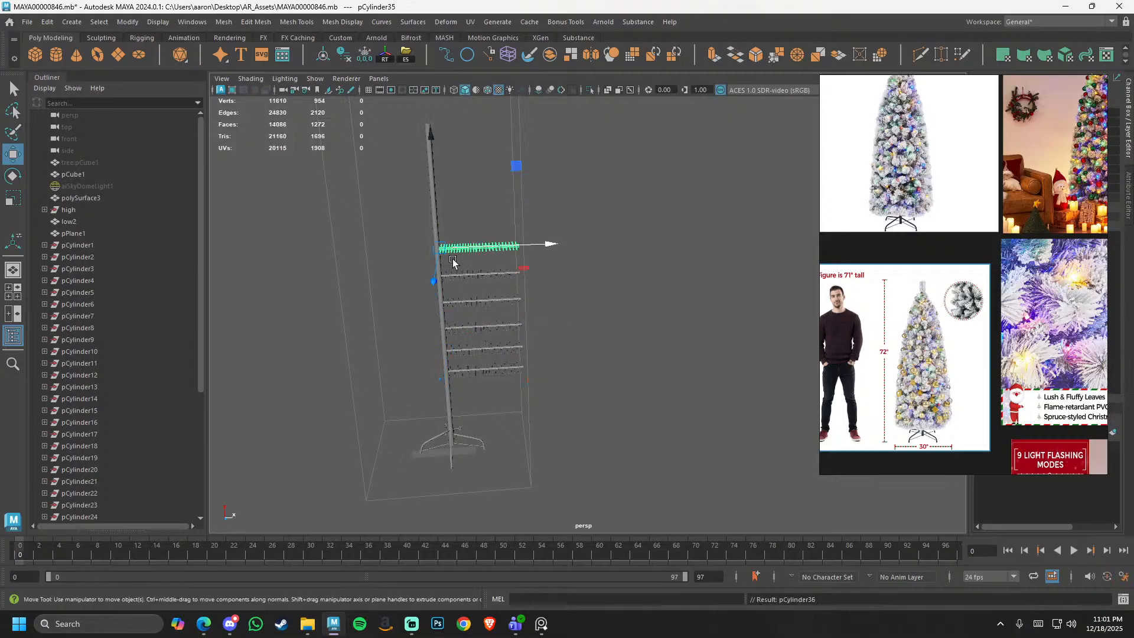
- Delete all the stacked branch copies along the central pole
{"action": "scroll", "coordinate": [508, 286], "scroll_direction": "down", "scroll_amount": 1}
{"action": "left_click_drag", "start_coordinate": [486, 280], "coordinate": [502, 288], "text": "alt"}
{"action": "left_click_drag", "start_coordinate": [563, 172], "coordinate": [505, 386]}
{"action": "left_click_drag", "start_coordinate": [502, 384], "coordinate": [369, 214], "text": "alt"}
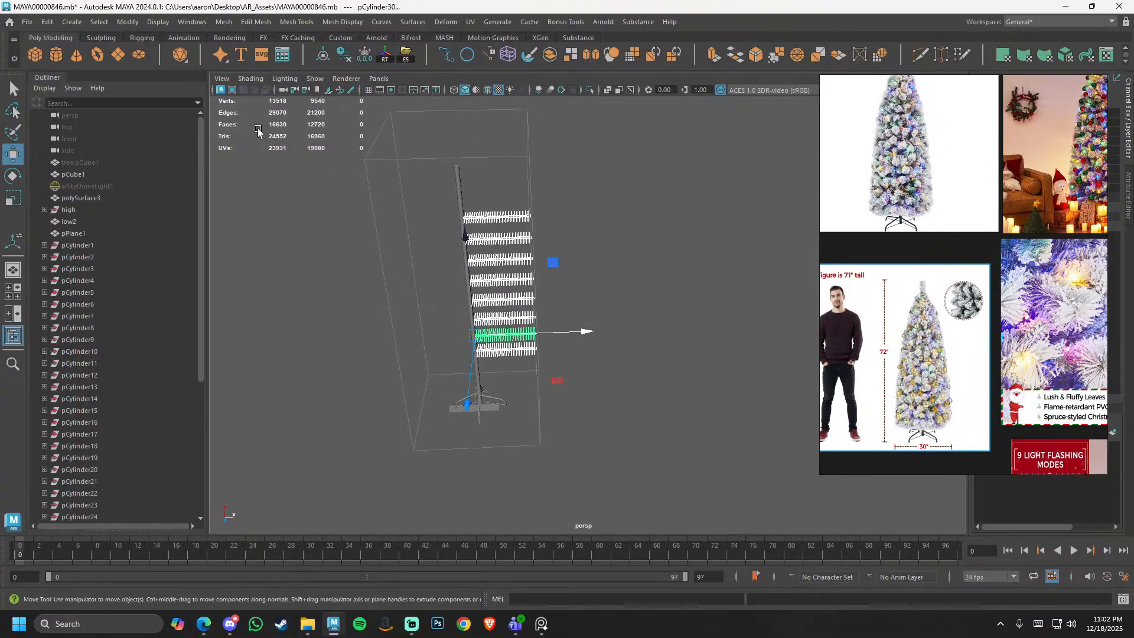
{"action": "left_click_drag", "start_coordinate": [299, 145], "coordinate": [319, 170]}
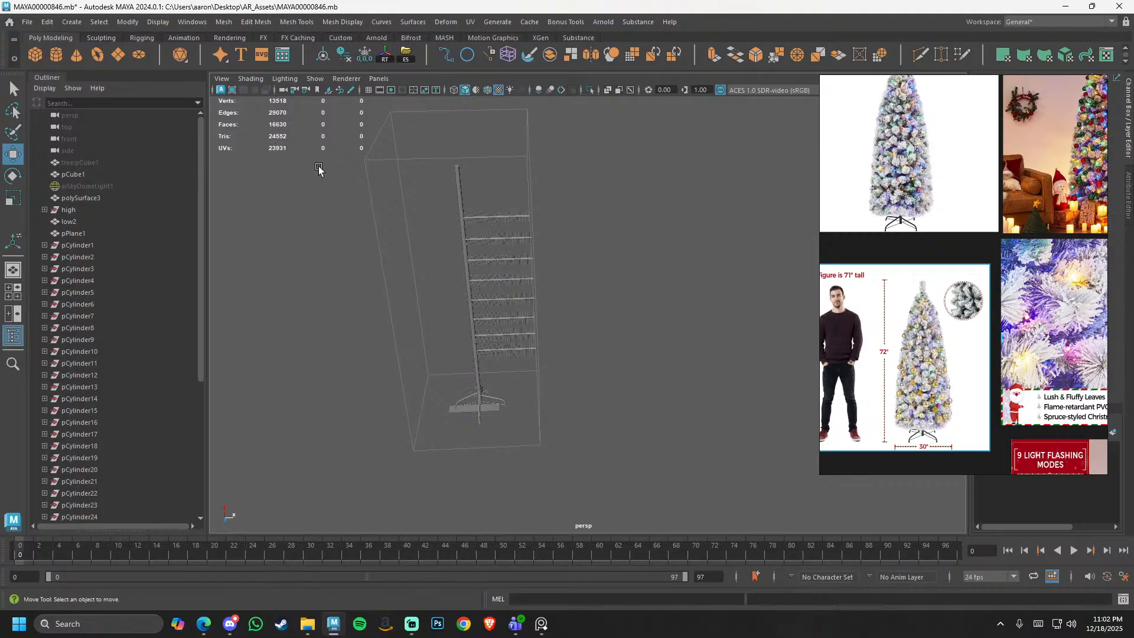
{"action": "left_click_drag", "start_coordinate": [531, 328], "coordinate": [533, 380]}
{"action": "key", "text": "Delete"}
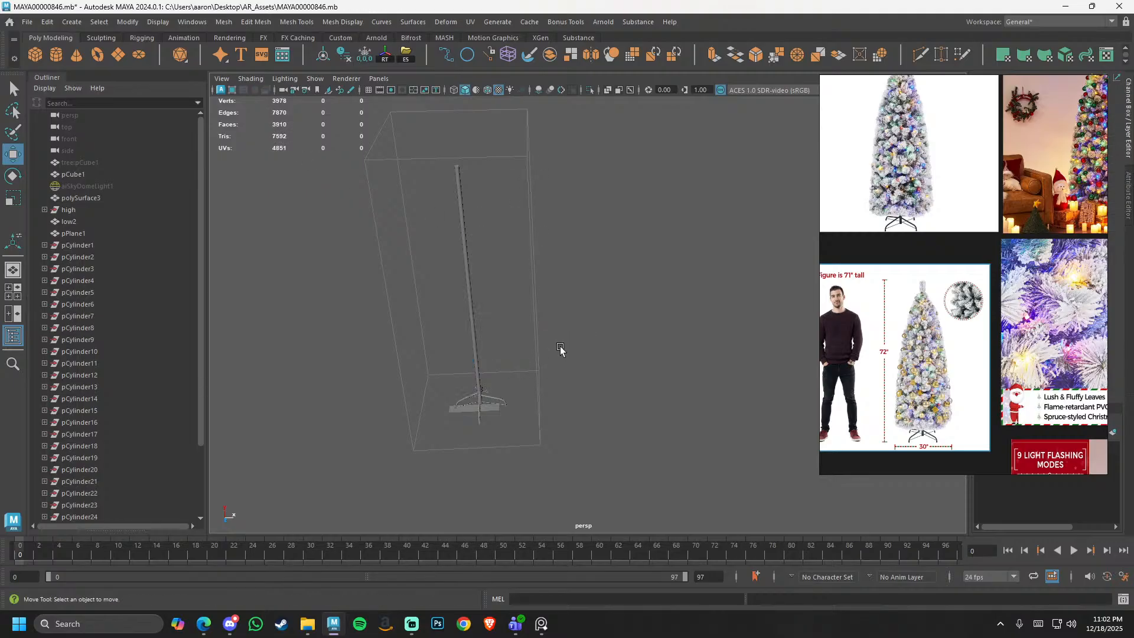
- Delete the leftover nodes pCylinder1 through pCylinder28 from the scene
{"action": "key", "text": "ctrl+a"}
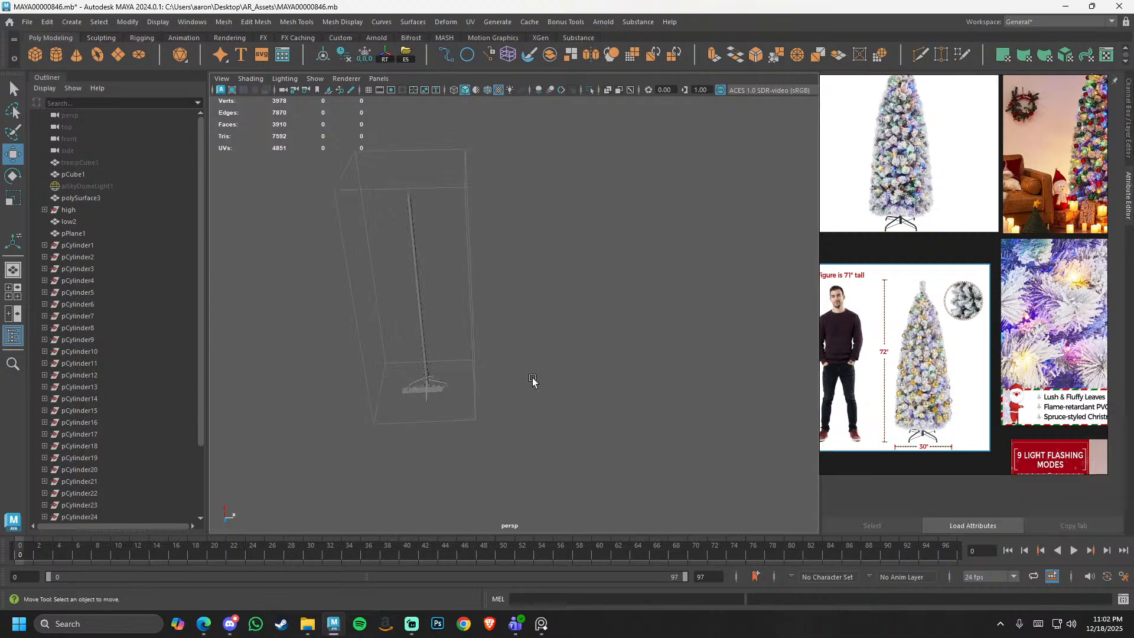
{"action": "left_click", "coordinate": [116, 245]}
{"action": "scroll", "coordinate": [139, 397], "scroll_direction": "down", "scroll_amount": 3}
{"action": "left_click", "coordinate": [125, 477], "text": "shift"}
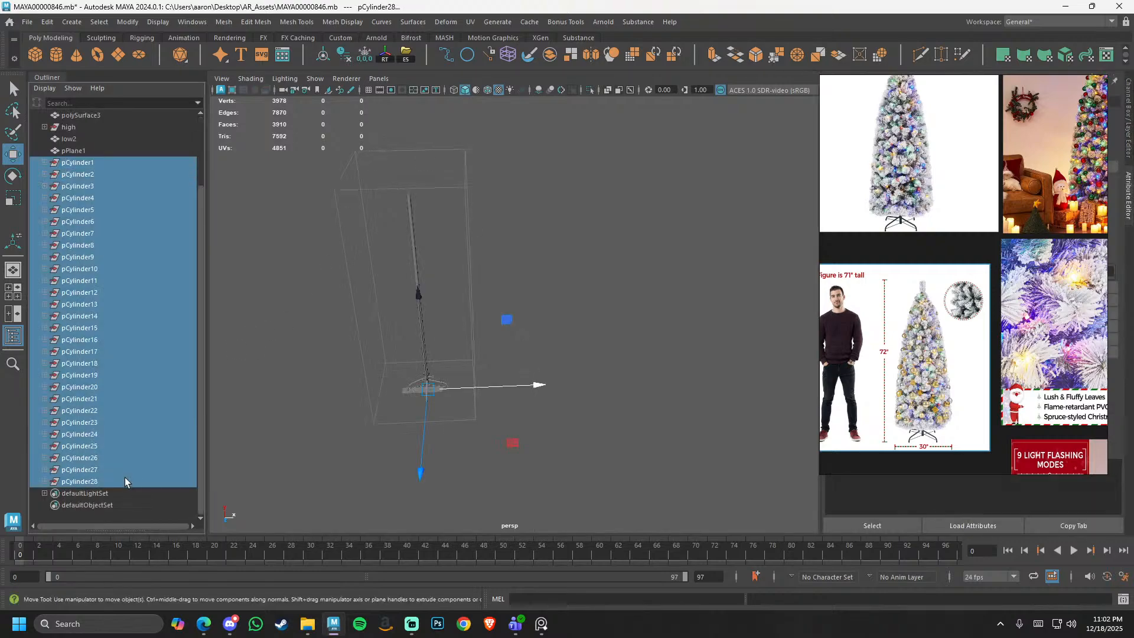
{"action": "key", "text": "Delete"}
- Delete the low2 plane beneath the tree stand
{"action": "scroll", "coordinate": [548, 424], "scroll_direction": "up", "scroll_amount": 5}
{"action": "left_click_drag", "start_coordinate": [548, 424], "coordinate": [602, 408], "text": "alt"}
{"action": "right_click_drag", "start_coordinate": [652, 369], "coordinate": [477, 375], "text": "alt"}
{"action": "left_click_drag", "start_coordinate": [478, 375], "coordinate": [499, 389], "text": "alt"}
{"action": "left_click", "coordinate": [475, 417]}
{"action": "key", "text": "Delete"}
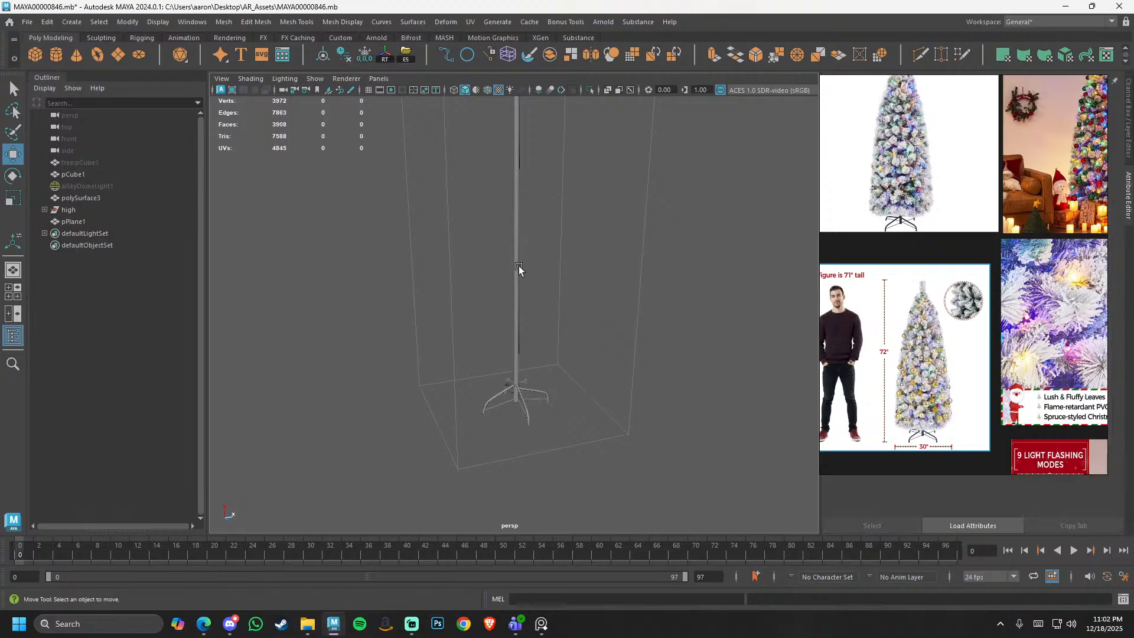
- Make the hidden tree body tree:pCube1 visible again around the central pole
{"action": "right_click_drag", "start_coordinate": [515, 269], "coordinate": [410, 261], "text": "alt"}
{"action": "middle_click_drag", "start_coordinate": [452, 262], "coordinate": [424, 318], "text": "alt"}
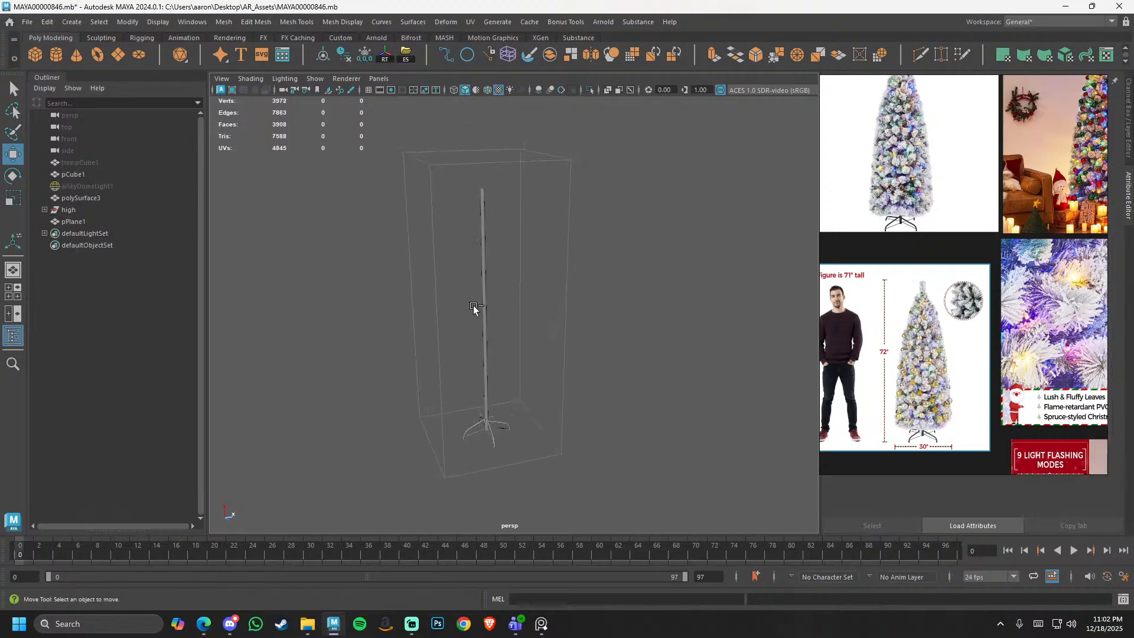
{"action": "key", "text": "ctrl+a"}
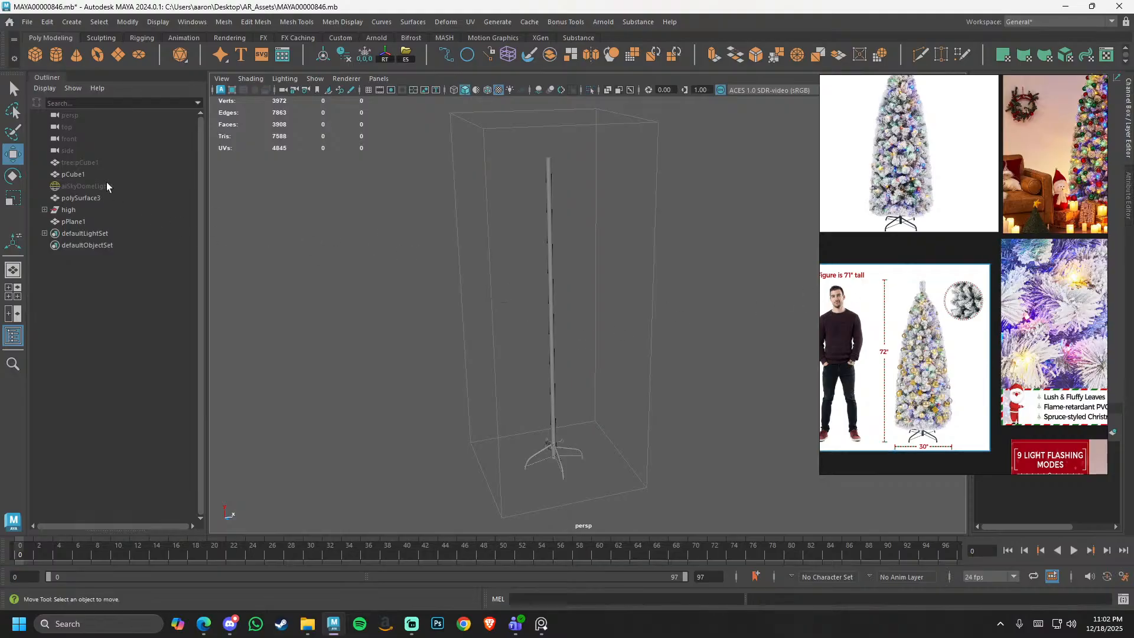
{"action": "left_click", "coordinate": [107, 163]}
{"action": "key", "text": "h"}
{"action": "left_click", "coordinate": [381, 322]}
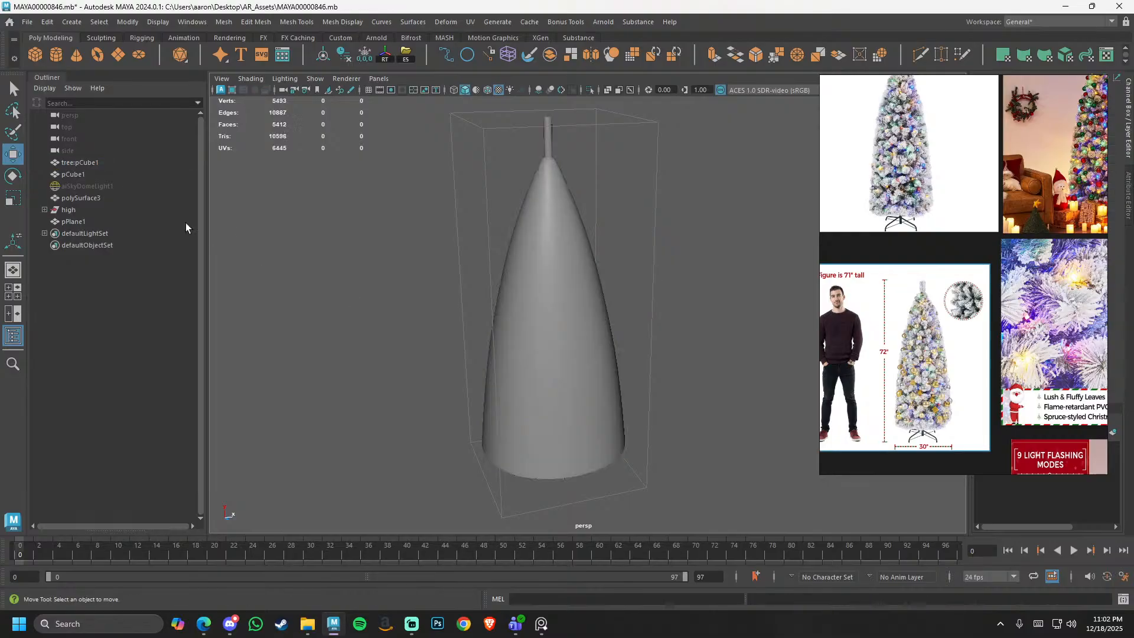
- Examine the tree body's mesh in isolation from below, and return to the full scene
{"action": "left_click", "coordinate": [109, 176]}
{"action": "scroll", "coordinate": [341, 314], "scroll_direction": "down", "scroll_amount": 5}
{"action": "left_click_drag", "start_coordinate": [341, 315], "coordinate": [314, 273], "text": "alt"}
{"action": "left_click", "coordinate": [404, 330]}
{"action": "right_click_drag", "start_coordinate": [413, 334], "coordinate": [768, 499], "text": "alt"}
{"action": "middle_click_drag", "start_coordinate": [556, 466], "coordinate": [509, 319], "text": "alt"}
{"action": "left_click", "coordinate": [509, 320]}
{"action": "left_click_drag", "start_coordinate": [511, 393], "coordinate": [494, 410], "text": "alt"}
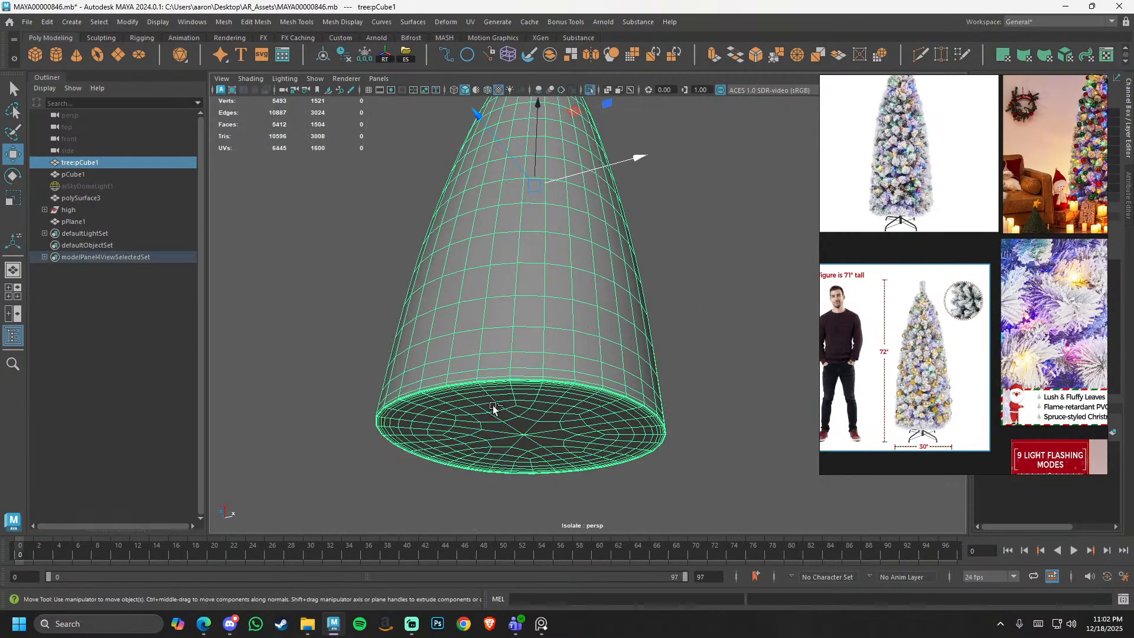
{"action": "left_click", "coordinate": [272, 325]}
{"action": "left_click_drag", "start_coordinate": [272, 325], "coordinate": [267, 378], "text": "alt"}
- Enlarge the small pPlane1 plane near the stand and move it down below the tree
{"action": "left_click", "coordinate": [79, 224]}
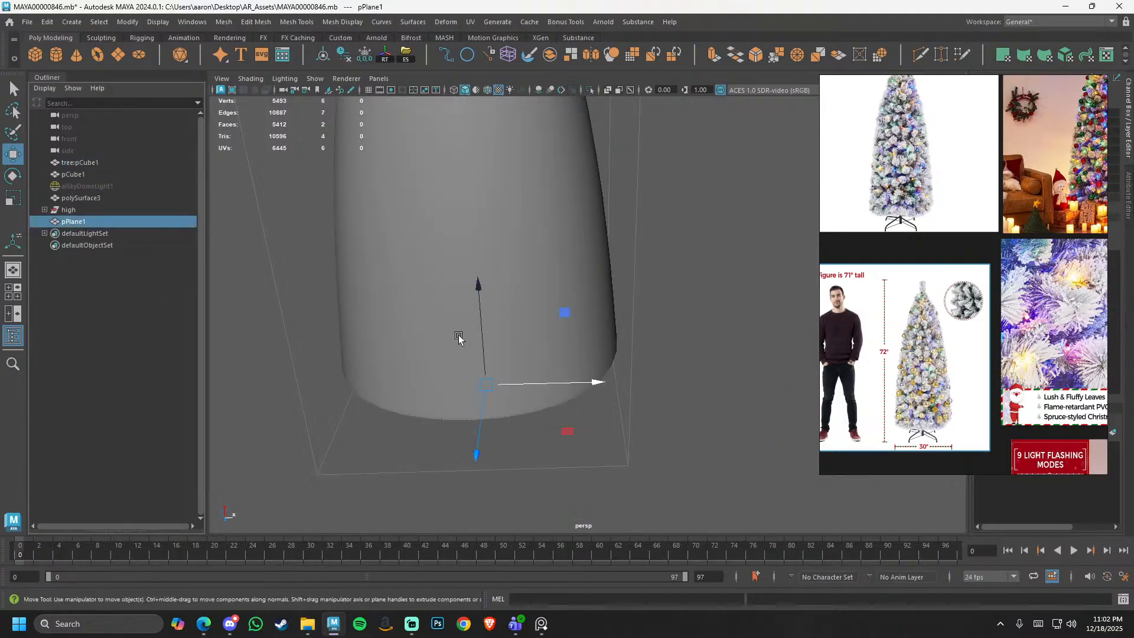
{"action": "scroll", "coordinate": [458, 334], "scroll_direction": "down", "scroll_amount": 3}
{"action": "left_click_drag", "start_coordinate": [458, 335], "coordinate": [494, 337], "text": "alt"}
{"action": "right_click_drag", "start_coordinate": [494, 337], "coordinate": [582, 381], "text": "alt"}
{"action": "left_click_drag", "start_coordinate": [582, 381], "coordinate": [491, 407], "text": "alt"}
{"action": "middle_click_drag", "start_coordinate": [491, 407], "coordinate": [548, 218], "text": "alt"}
{"action": "right_click_drag", "start_coordinate": [547, 218], "coordinate": [549, 405], "text": "alt"}
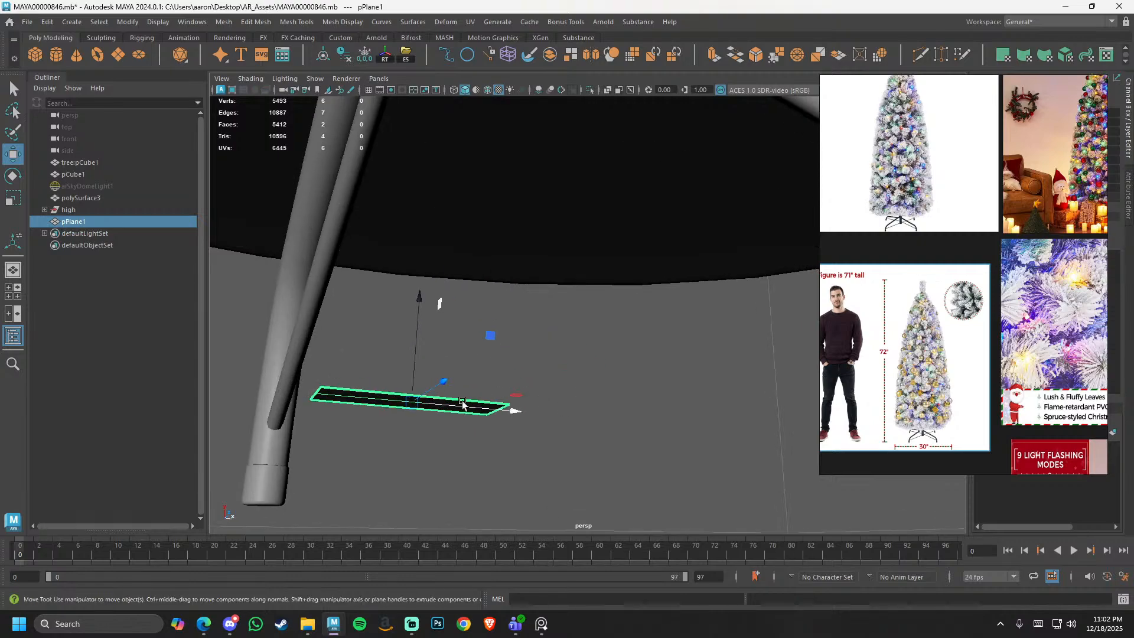
{"action": "key", "text": "r"}
{"action": "left_click_drag", "start_coordinate": [411, 401], "coordinate": [703, 484]}
{"action": "right_click_drag", "start_coordinate": [702, 484], "coordinate": [405, 402], "text": "alt"}
{"action": "left_click_drag", "start_coordinate": [582, 315], "coordinate": [762, 363]}
{"action": "right_click_drag", "start_coordinate": [602, 364], "coordinate": [626, 364], "text": "alt"}
{"action": "key", "text": "w"}
{"action": "left_click_drag", "start_coordinate": [580, 284], "coordinate": [580, 392]}
- Try to move the small polySurface4 mesh down from the foot of the stand's leg
{"action": "right_click_drag", "start_coordinate": [366, 348], "coordinate": [448, 364], "text": "alt"}
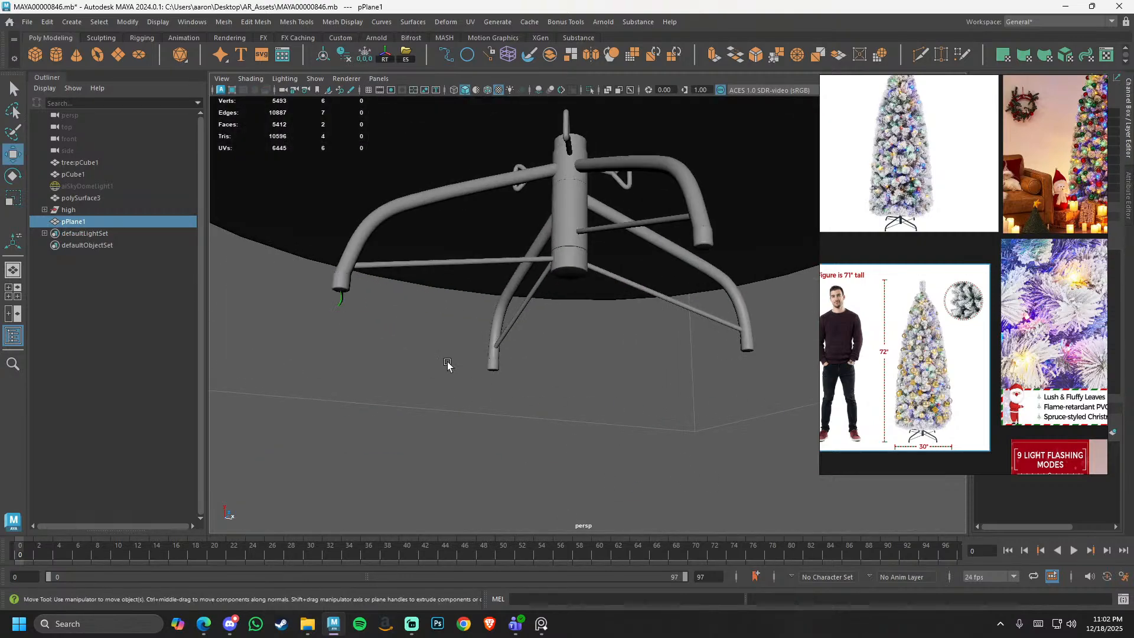
{"action": "middle_click_drag", "start_coordinate": [449, 364], "coordinate": [549, 383], "text": "alt"}
{"action": "right_click_drag", "start_coordinate": [440, 392], "coordinate": [499, 405], "text": "alt"}
{"action": "left_click_drag", "start_coordinate": [498, 405], "coordinate": [549, 406], "text": "alt"}
{"action": "left_click", "coordinate": [403, 357]}
{"action": "right_click_drag", "start_coordinate": [467, 413], "coordinate": [549, 360], "text": "alt"}
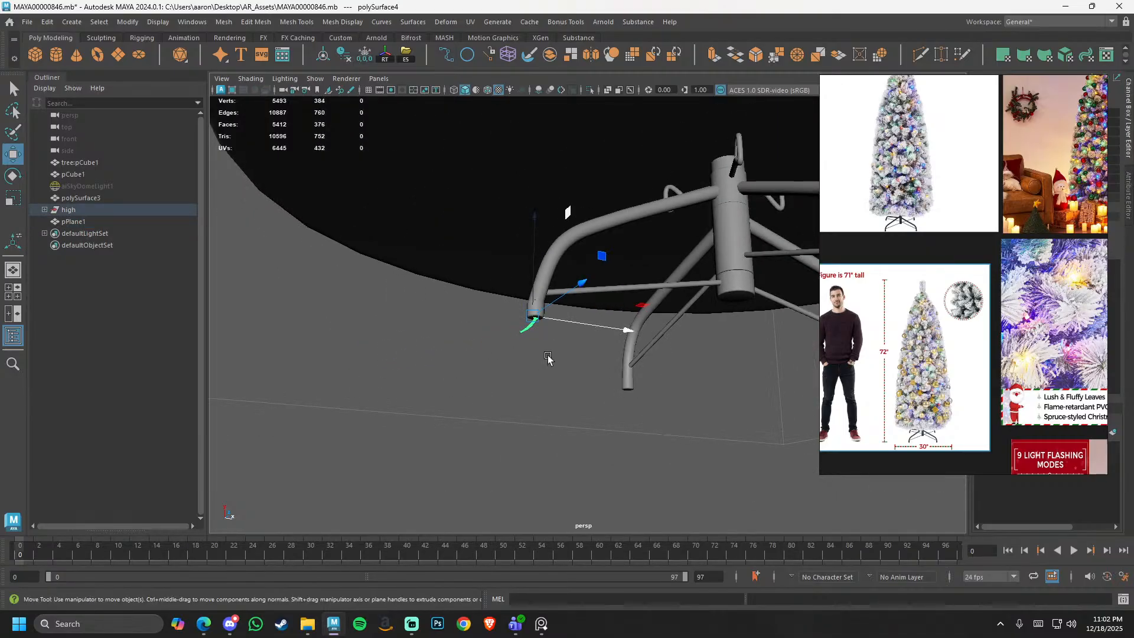
{"action": "left_click_drag", "start_coordinate": [550, 359], "coordinate": [515, 346], "text": "alt"}
{"action": "left_click_drag", "start_coordinate": [553, 270], "coordinate": [553, 277]}
{"action": "right_click_drag", "start_coordinate": [561, 343], "coordinate": [491, 343], "text": "alt"}
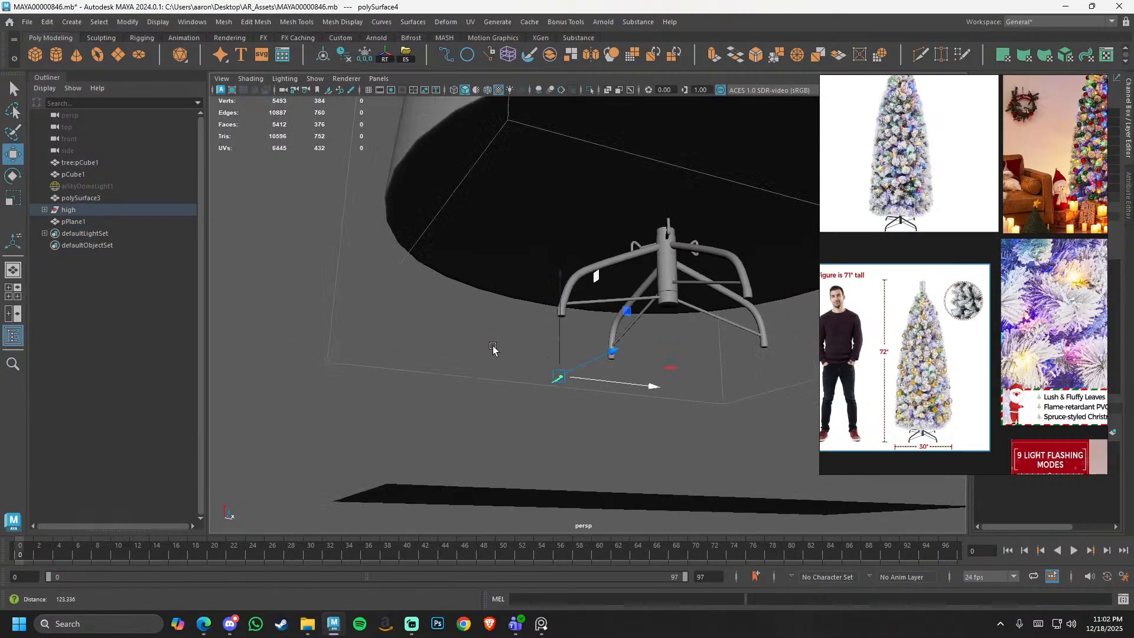
{"action": "left_click_drag", "start_coordinate": [491, 342], "coordinate": [514, 338], "text": "alt"}
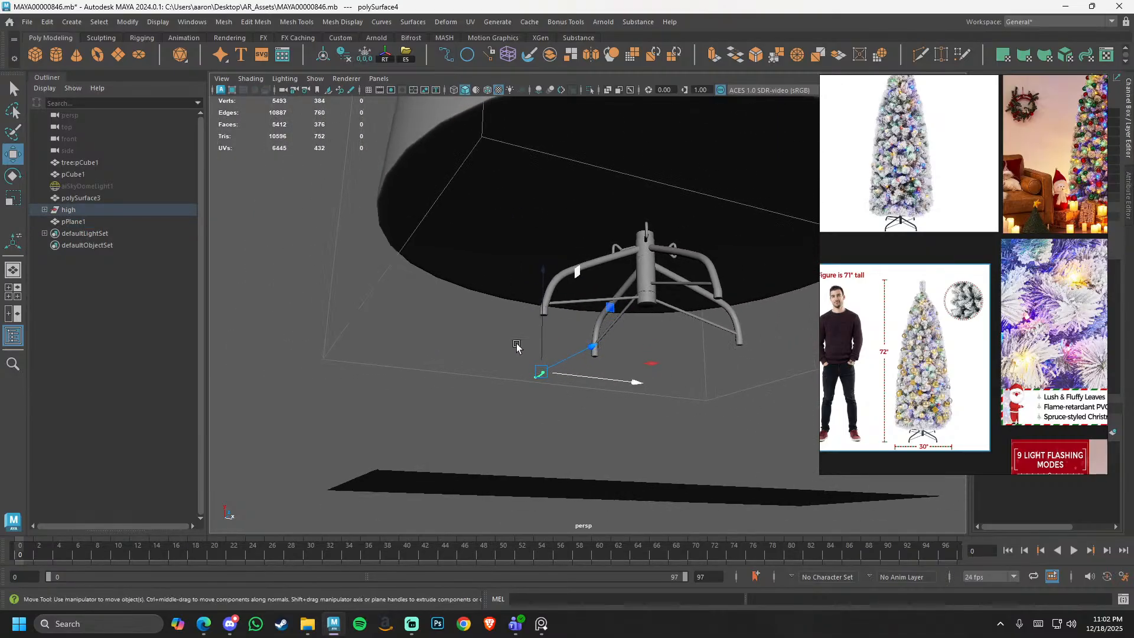
- Expand the high group to check its contents, and delete the whole group
{"action": "left_click", "coordinate": [44, 210]}
{"action": "left_click", "coordinate": [72, 229]}
{"action": "left_click", "coordinate": [76, 222]}
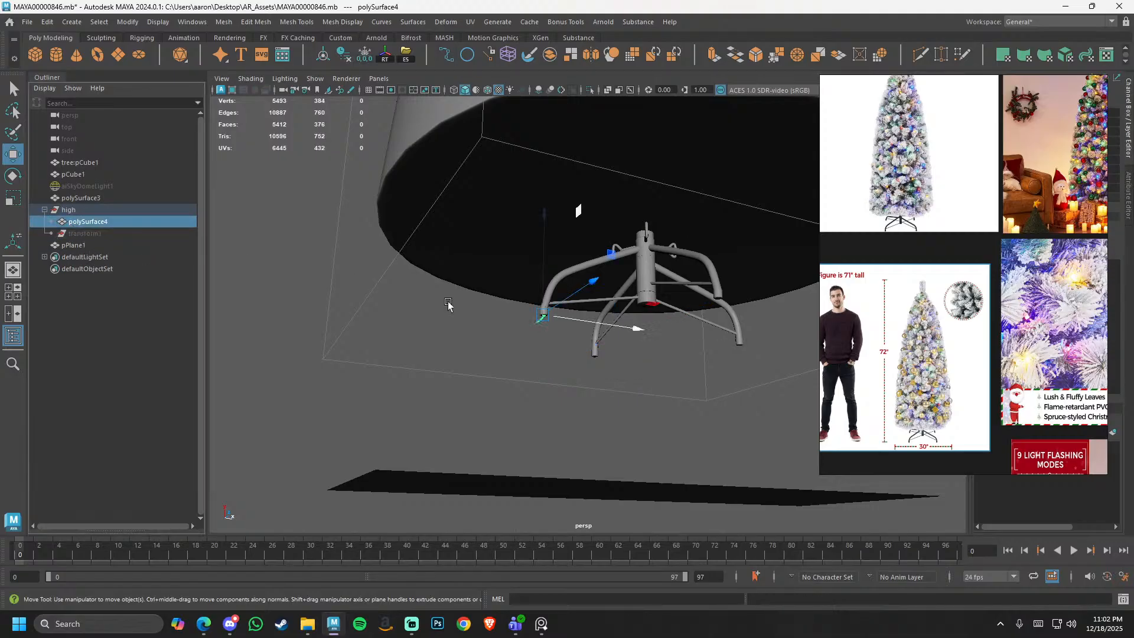
{"action": "left_click_drag", "start_coordinate": [448, 306], "coordinate": [527, 329], "text": "alt"}
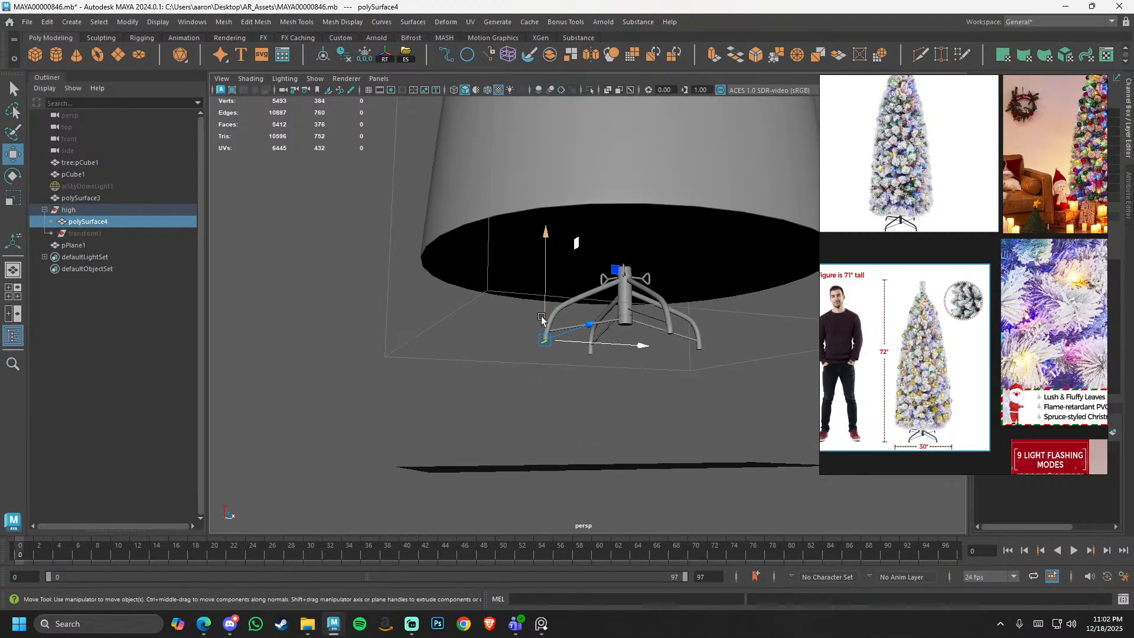
{"action": "left_click", "coordinate": [101, 210]}
{"action": "key", "text": "Delete"}
{"action": "scroll", "coordinate": [516, 360], "scroll_direction": "down", "scroll_amount": 4}
{"action": "middle_click_drag", "start_coordinate": [516, 360], "coordinate": [423, 321], "text": "alt"}
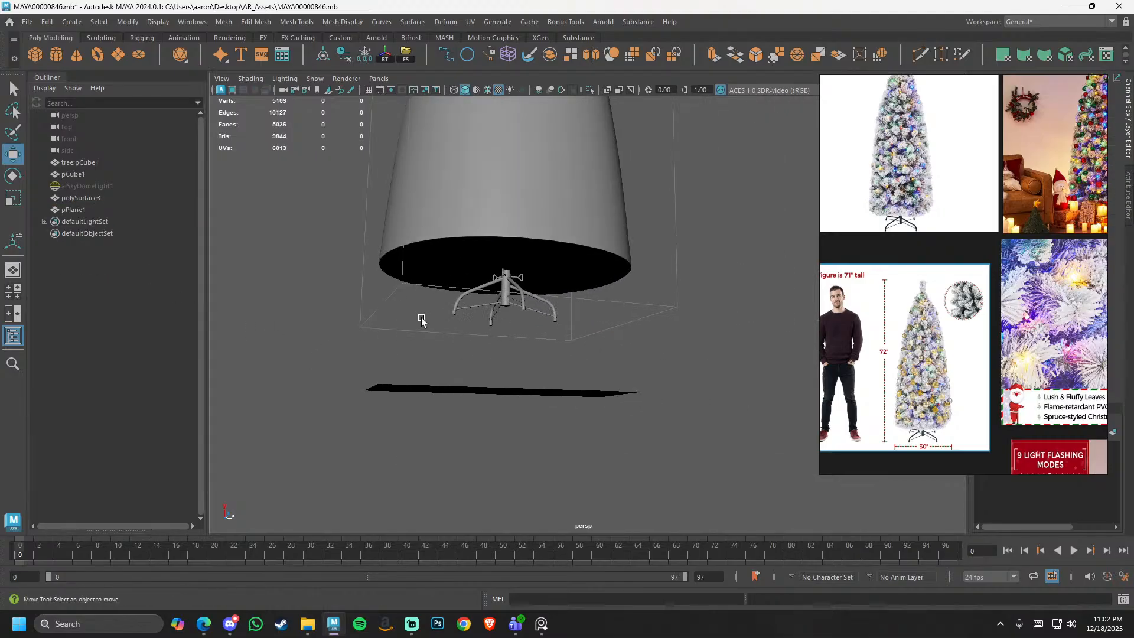
- Delete the large pPlane1 plane below the tree
{"action": "left_click_drag", "start_coordinate": [422, 321], "coordinate": [499, 387], "text": "alt"}
{"action": "left_click_drag", "start_coordinate": [592, 441], "coordinate": [549, 412]}
{"action": "key", "text": "Delete"}
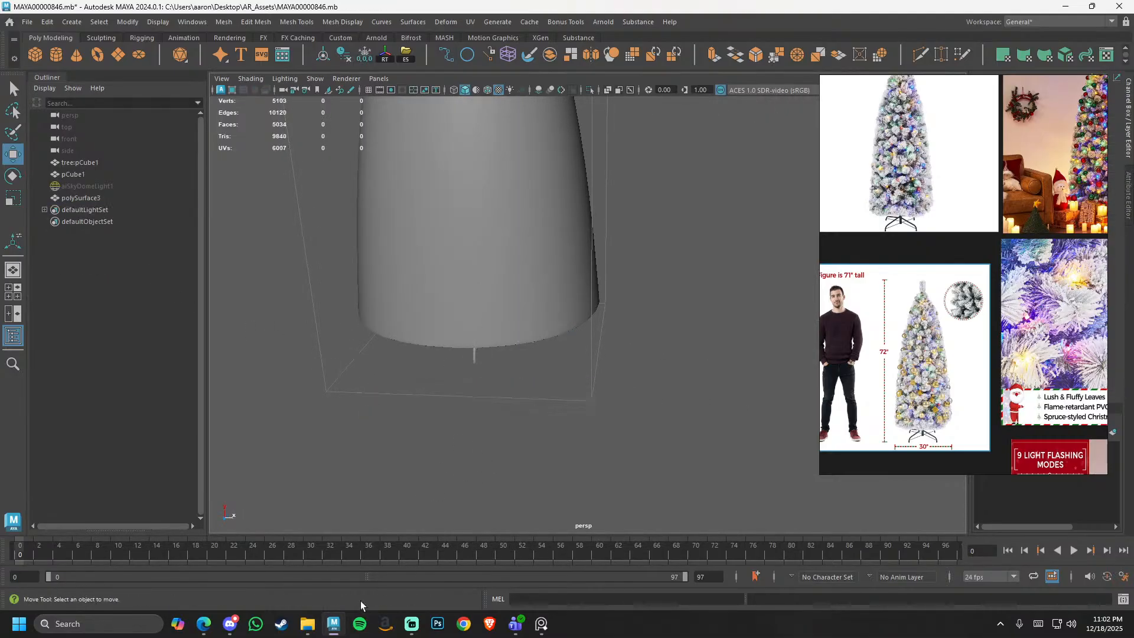
- Switch to the AR_Assets folder in File Explorer and move its window out of the way
{"action": "left_click", "coordinate": [310, 626]}
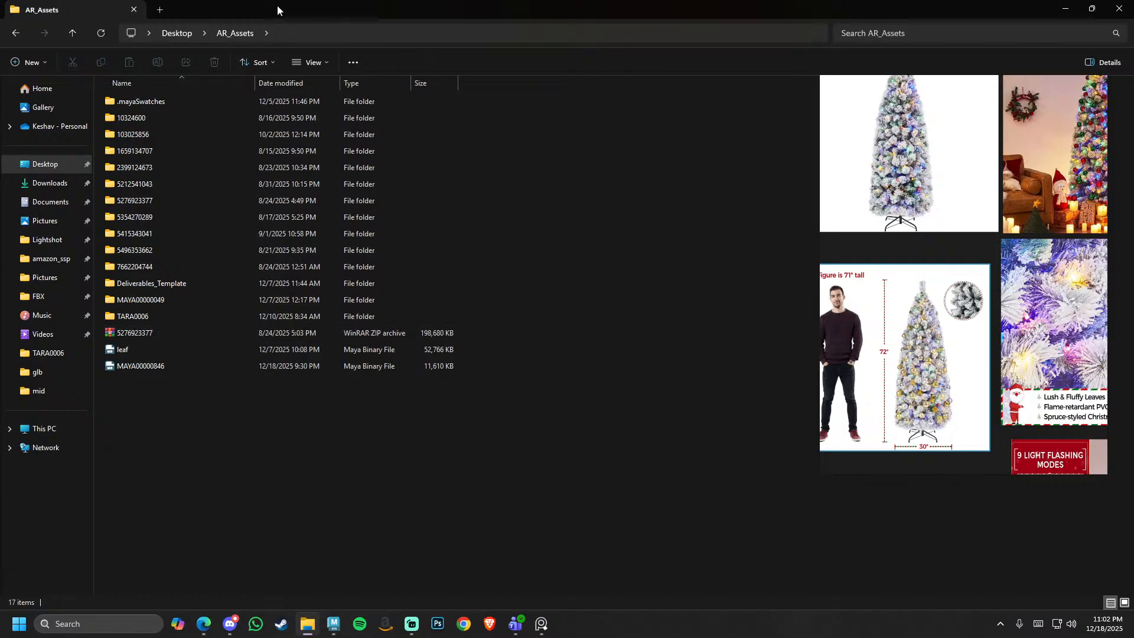
{"action": "left_click_drag", "start_coordinate": [277, 7], "coordinate": [0, 3]}
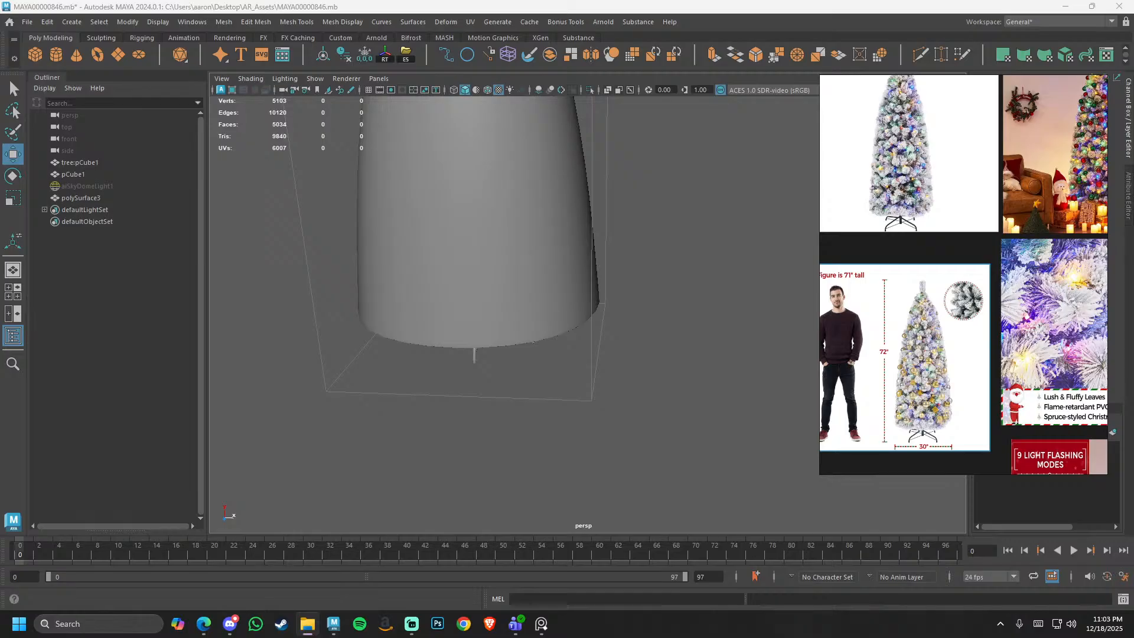
- Import the branch asset from File Explorer into the scene and move its two meshes out from under the tree
{"action": "left_click_drag", "start_coordinate": [0, 354], "coordinate": [559, 387]}
{"action": "left_click_drag", "start_coordinate": [640, 441], "coordinate": [536, 407], "text": "alt"}
{"action": "scroll", "coordinate": [537, 407], "scroll_direction": "up", "scroll_amount": 1}
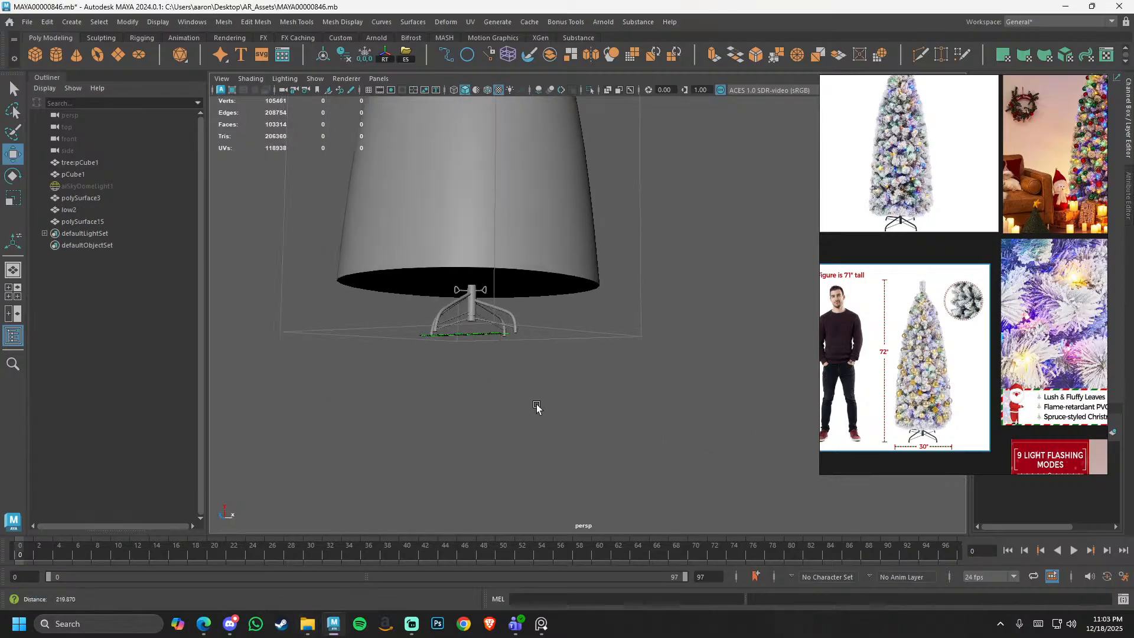
{"action": "left_click_drag", "start_coordinate": [475, 328], "coordinate": [479, 345]}
{"action": "left_click_drag", "start_coordinate": [480, 347], "coordinate": [454, 391], "text": "alt"}
{"action": "left_click_drag", "start_coordinate": [428, 328], "coordinate": [263, 382]}
{"action": "middle_click_drag", "start_coordinate": [307, 401], "coordinate": [591, 388], "text": "alt"}
{"action": "left_click_drag", "start_coordinate": [513, 357], "coordinate": [351, 417]}
- Scale up the imported branch card and needle meshes beside the tree, and select the needle mesh polySurface15
{"action": "key", "text": "r"}
{"action": "left_click_drag", "start_coordinate": [431, 377], "coordinate": [596, 397]}
{"action": "left_click", "coordinate": [594, 396]}
{"action": "scroll", "coordinate": [494, 372], "scroll_direction": "down", "scroll_amount": 3}
{"action": "left_click", "coordinate": [506, 344]}
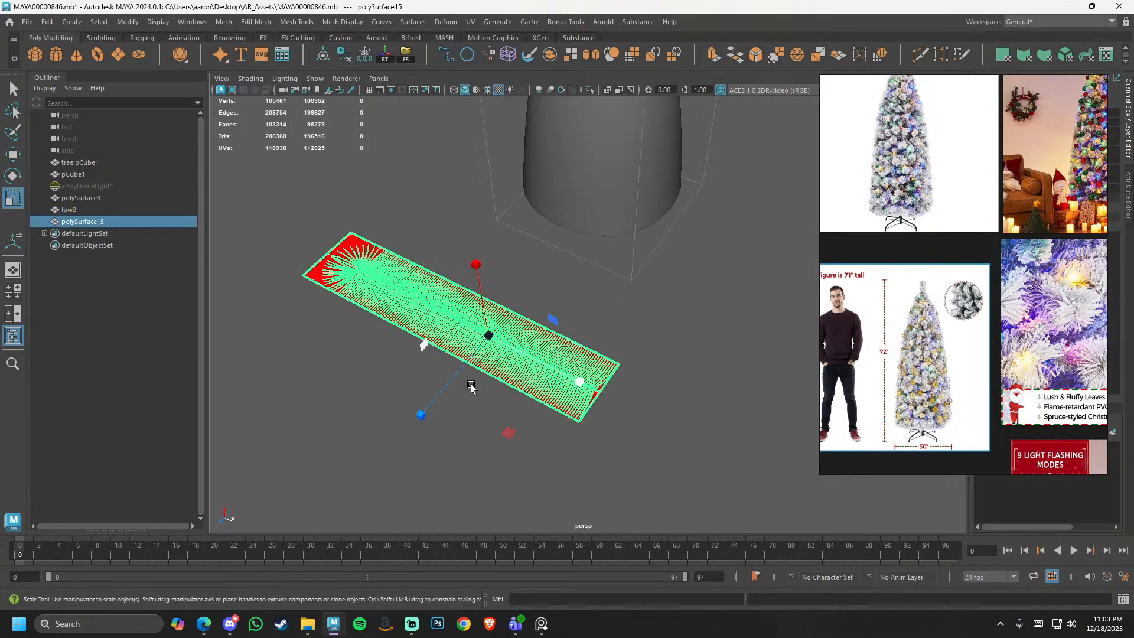
- Examine the single branch at the top of the tree in the reference image
{"action": "left_click_drag", "start_coordinate": [471, 387], "coordinate": [498, 369], "text": "alt"}
{"action": "key", "text": "w"}
{"action": "middle_click_drag", "start_coordinate": [912, 172], "coordinate": [929, 328]}
{"action": "scroll", "coordinate": [928, 307], "scroll_direction": "up", "scroll_amount": 4}
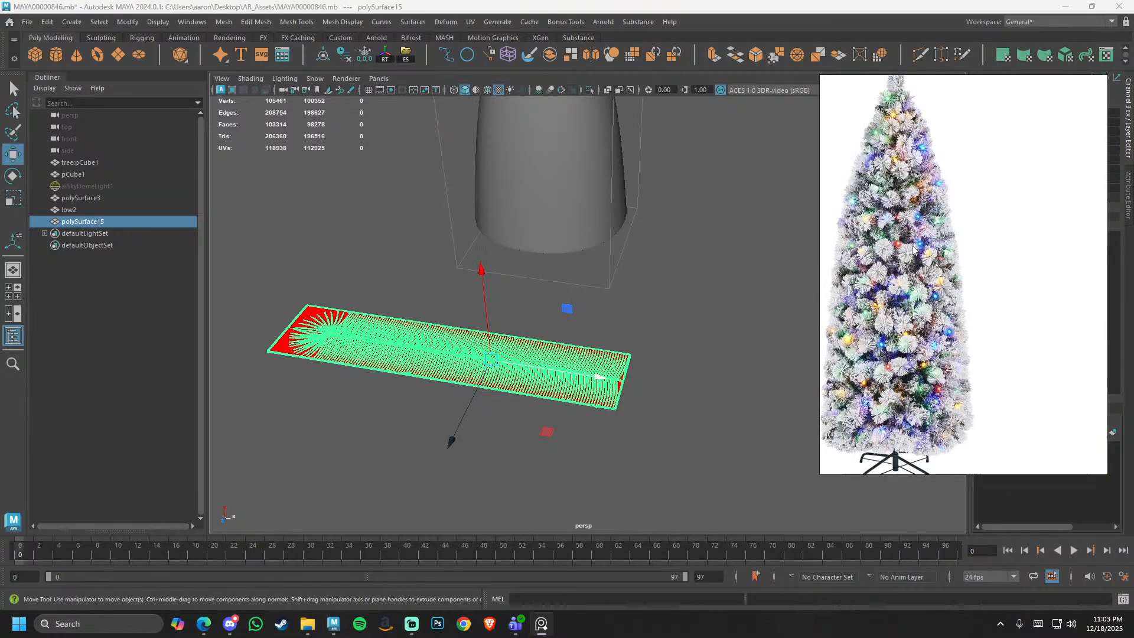
{"action": "scroll", "coordinate": [896, 89], "scroll_direction": "up", "scroll_amount": 3}
{"action": "middle_click_drag", "start_coordinate": [896, 89], "coordinate": [933, 327]}
{"action": "scroll", "coordinate": [915, 267], "scroll_direction": "up", "scroll_amount": 3}
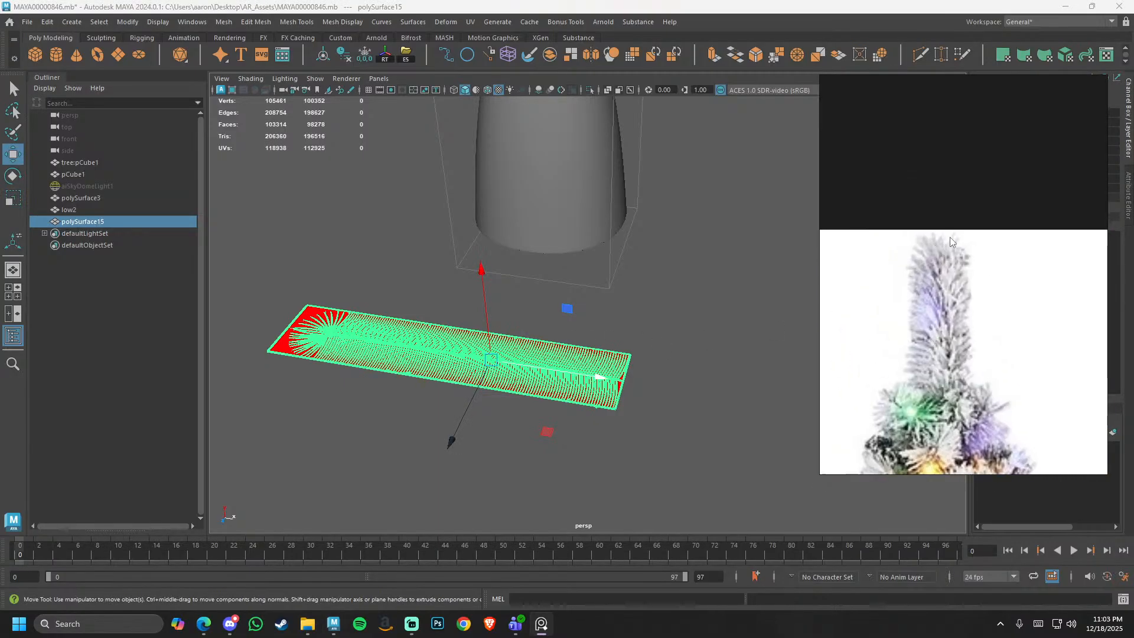
- Move the needle mesh up off the low2 card and hide the two red backing faces it contains
{"action": "left_click", "coordinate": [727, 323]}
{"action": "left_click", "coordinate": [564, 366]}
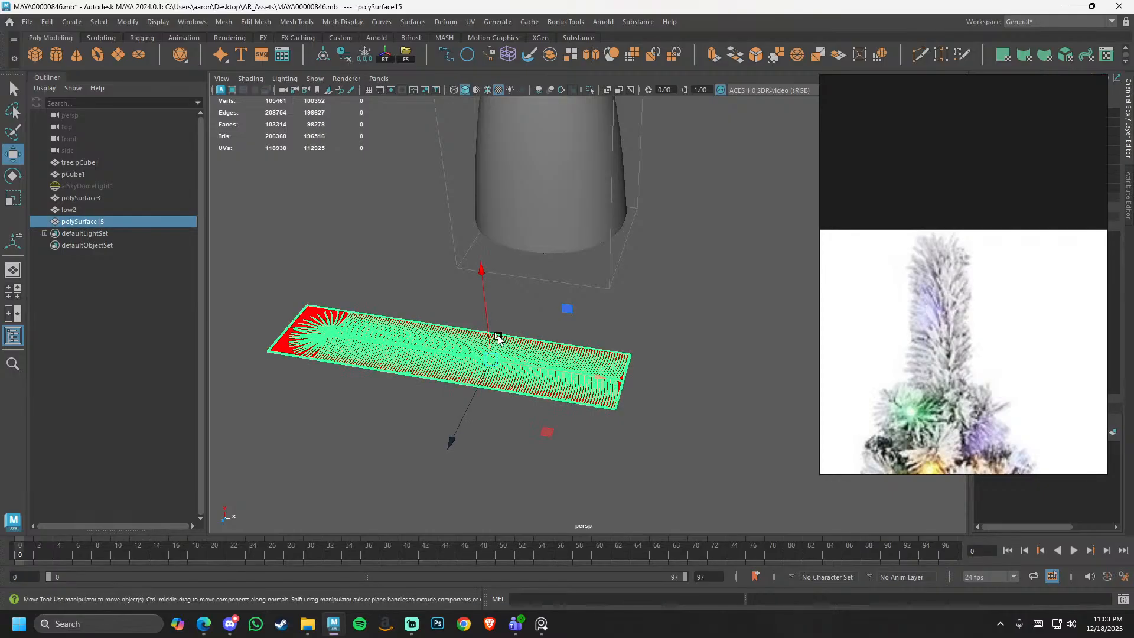
{"action": "left_click_drag", "start_coordinate": [488, 333], "coordinate": [491, 236]}
{"action": "middle_click_drag", "start_coordinate": [491, 236], "coordinate": [588, 283], "text": "alt"}
{"action": "left_click_drag", "start_coordinate": [449, 289], "coordinate": [512, 322], "text": "alt"}
{"action": "key", "text": "F11"}
{"action": "left_click", "coordinate": [321, 317]}
{"action": "left_click", "coordinate": [321, 317], "text": "shift"}
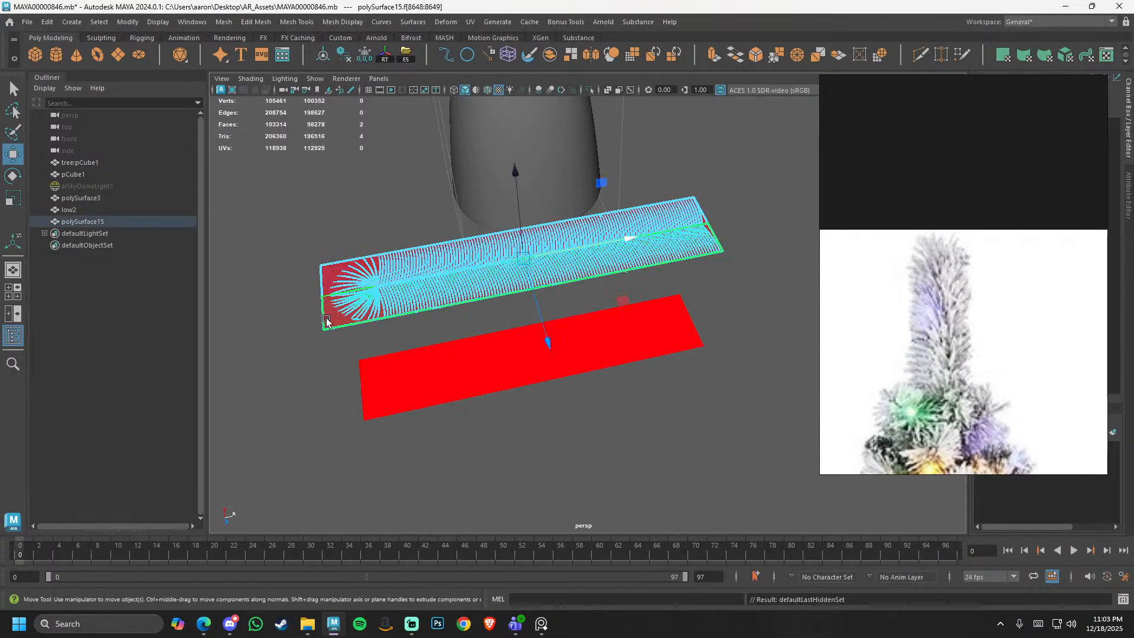
{"action": "key", "text": "ctrl+h"}
{"action": "key", "text": "F8"}
- Isolate the needle mesh and examine its curved needles and central stem from several sides
{"action": "left_click_drag", "start_coordinate": [449, 288], "coordinate": [588, 285], "text": "alt"}
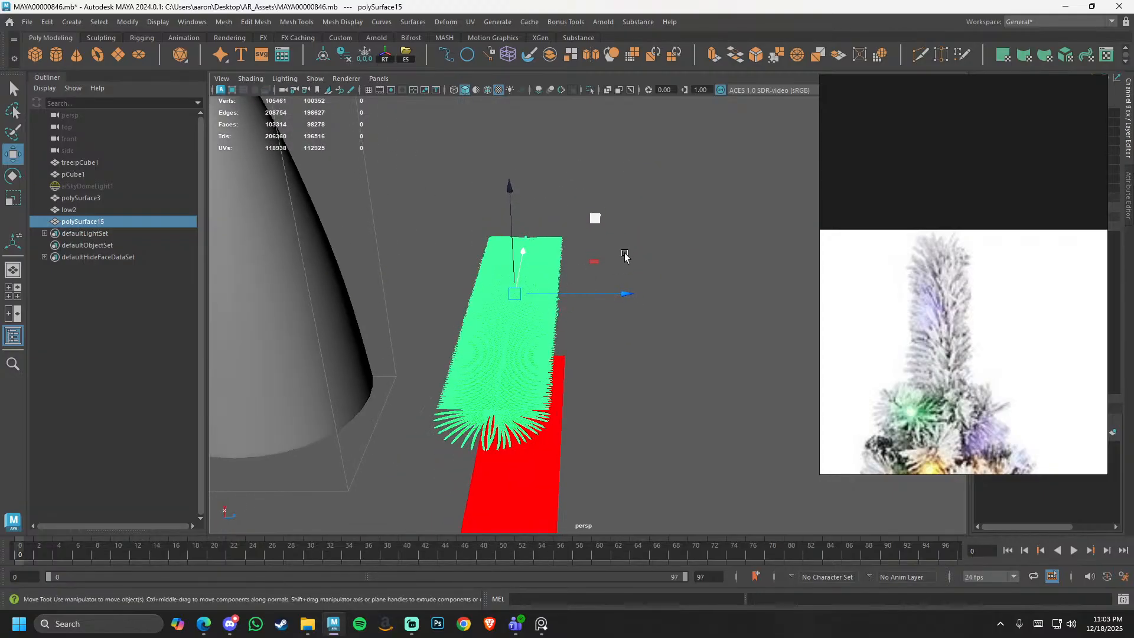
{"action": "key", "text": "ctrl+1"}
{"action": "left_click", "coordinate": [610, 360]}
{"action": "mouse_move", "coordinate": [610, 359]}
{"action": "left_mouse_down", "text": "alt"}
{"action": "mouse_move", "coordinate": [759, 380]}
{"action": "mouse_move", "coordinate": [608, 373]}
{"action": "mouse_move", "coordinate": [594, 355]}
{"action": "left_mouse_up", "text": "alt"}
{"action": "left_click", "coordinate": [592, 347]}
{"action": "left_click_drag", "start_coordinate": [592, 355], "coordinate": [612, 363], "text": "alt"}
{"action": "left_click_drag", "start_coordinate": [634, 278], "coordinate": [554, 311], "text": "alt"}
{"action": "scroll", "coordinate": [555, 311], "scroll_direction": "down", "scroll_amount": 1}
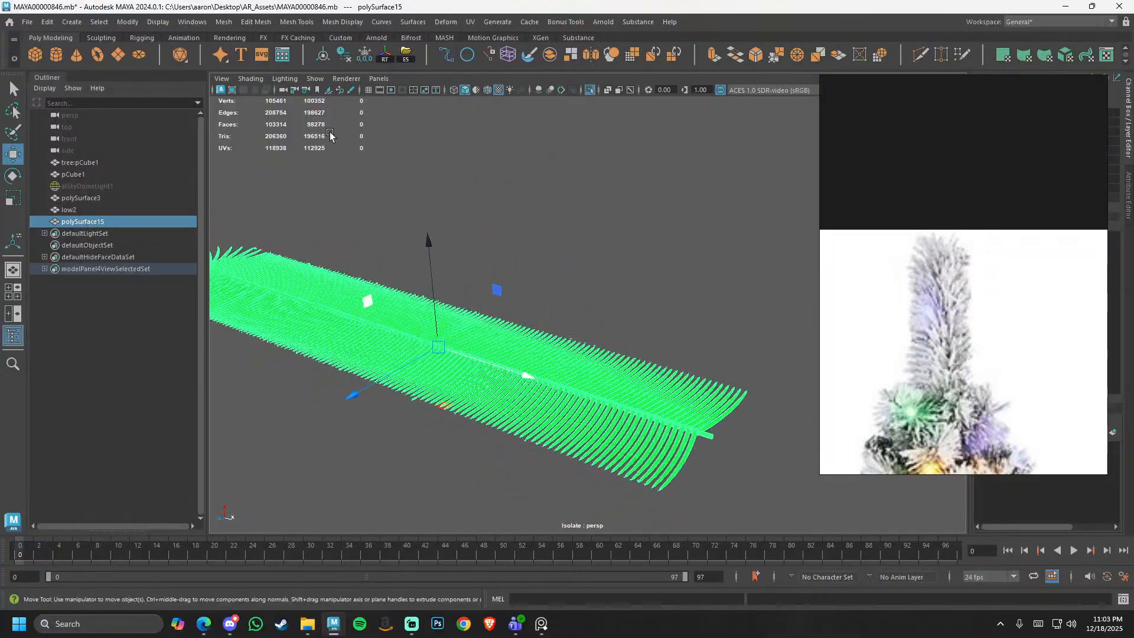
{"action": "left_click_drag", "start_coordinate": [288, 126], "coordinate": [406, 260], "text": "alt"}
{"action": "scroll", "coordinate": [435, 276], "scroll_direction": "up", "scroll_amount": 3}
{"action": "middle_click_drag", "start_coordinate": [438, 278], "coordinate": [401, 211], "text": "alt"}
{"action": "scroll", "coordinate": [407, 242], "scroll_direction": "down", "scroll_amount": 3}
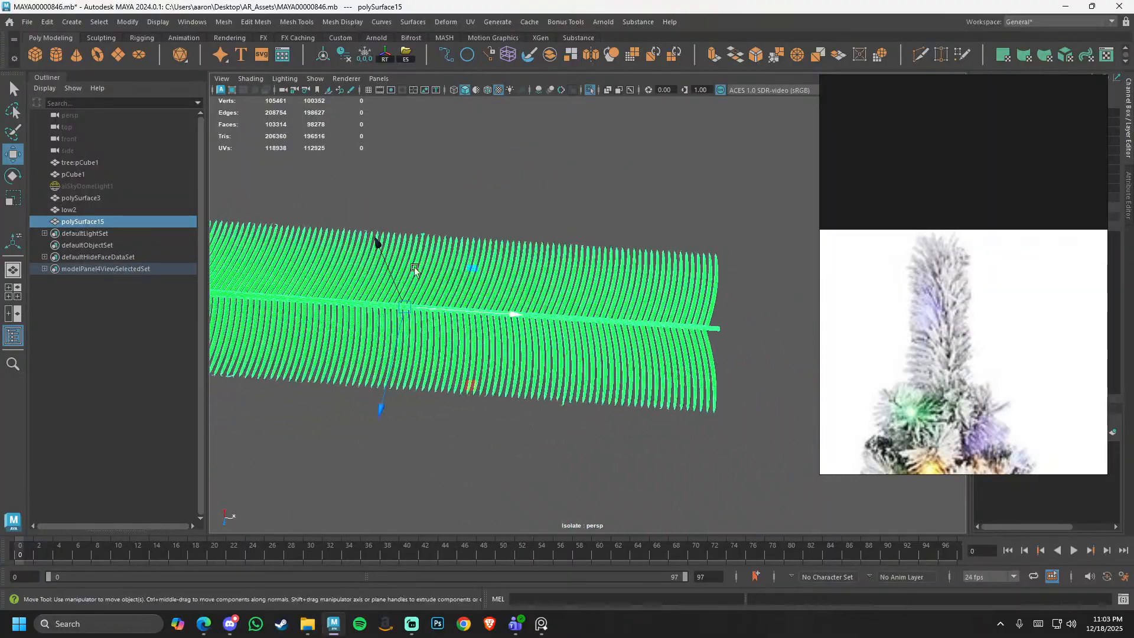
- Duplicate the needle mesh and rotate the copy about the branch's long axis
{"action": "left_click_drag", "start_coordinate": [413, 267], "coordinate": [437, 267], "text": "alt"}
{"action": "key", "text": "ctrl+d"}
{"action": "key", "text": "e"}
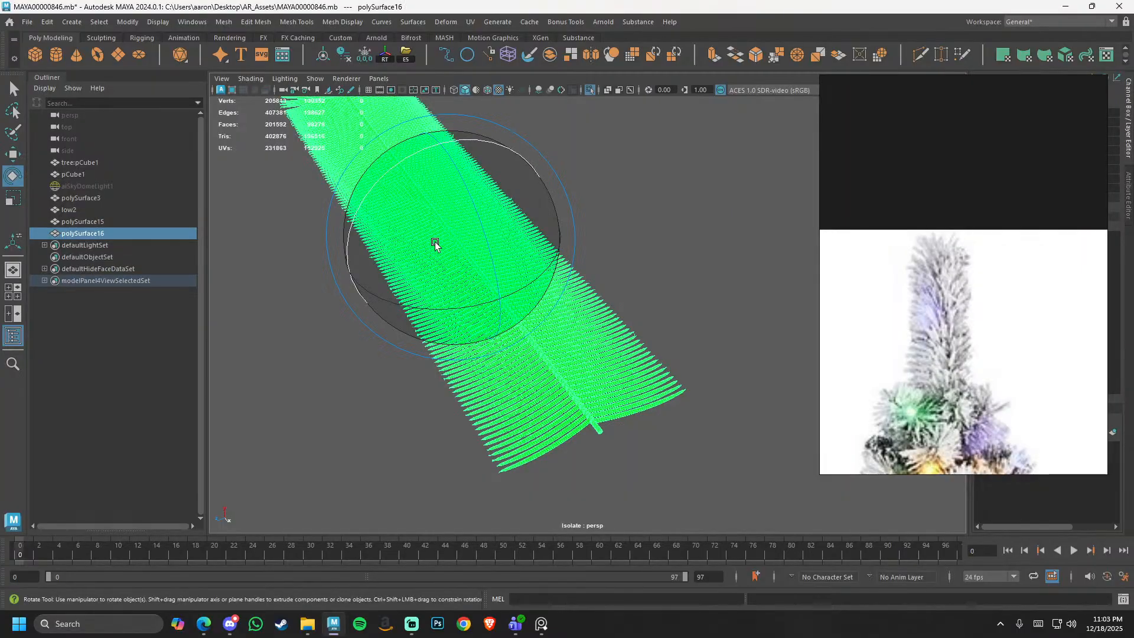
{"action": "left_click_drag", "start_coordinate": [394, 166], "coordinate": [470, 152]}
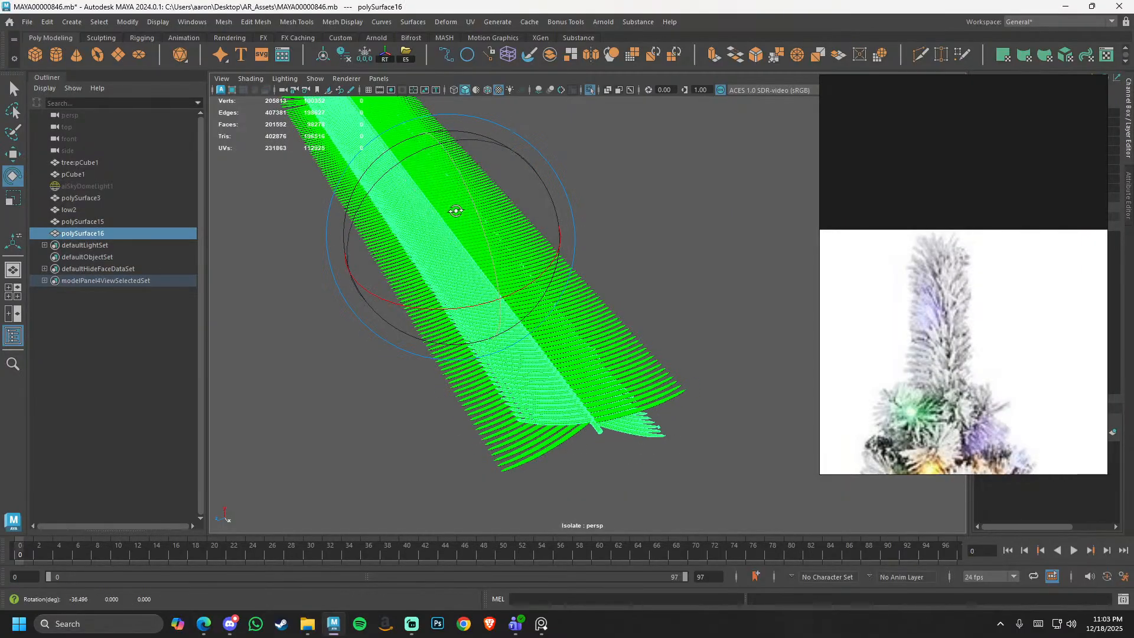
- Repeat the rotated duplicate seven more times to build a full round branch around the stem
{"action": "left_click_drag", "start_coordinate": [459, 218], "coordinate": [479, 154], "text": "alt"}
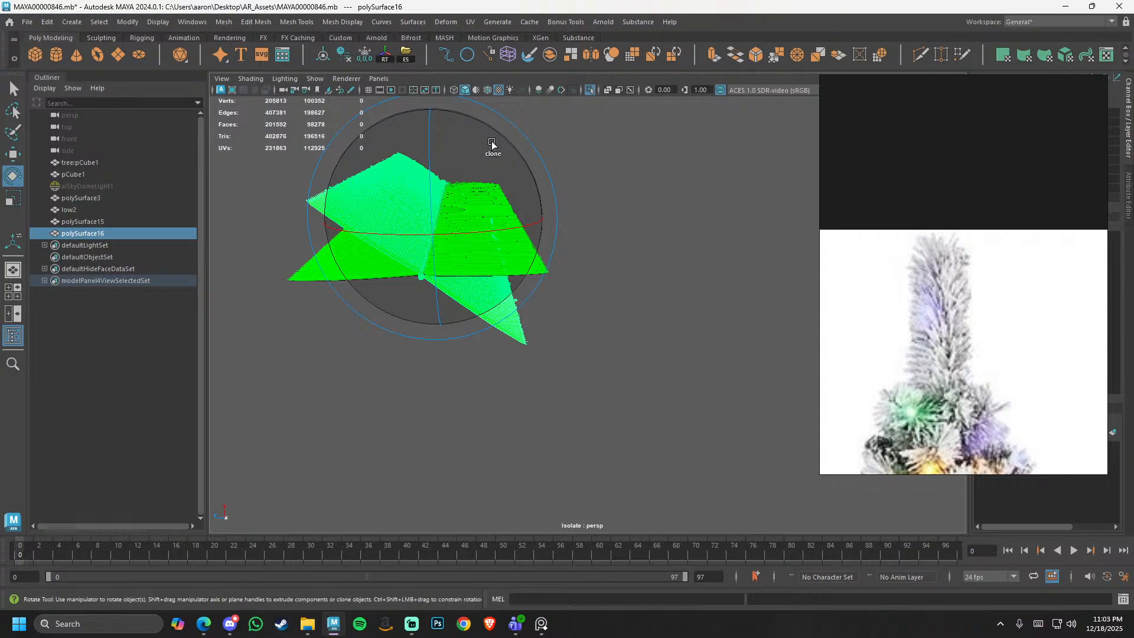
{"action": "key", "text": "ctrl+shift+d"}
{"action": "key", "text": "ctrl+shift+d"}
{"action": "key", "text": "ctrl+shift+d"}
{"action": "key", "text": "ctrl+shift+d"}
{"action": "key", "text": "ctrl+shift+d"}
{"action": "key", "text": "ctrl+shift+d"}
{"action": "key", "text": "ctrl+shift+d"}
- Compare the round branch with the whole tree in the reference image
{"action": "left_click_drag", "start_coordinate": [610, 203], "coordinate": [721, 215], "text": "alt"}
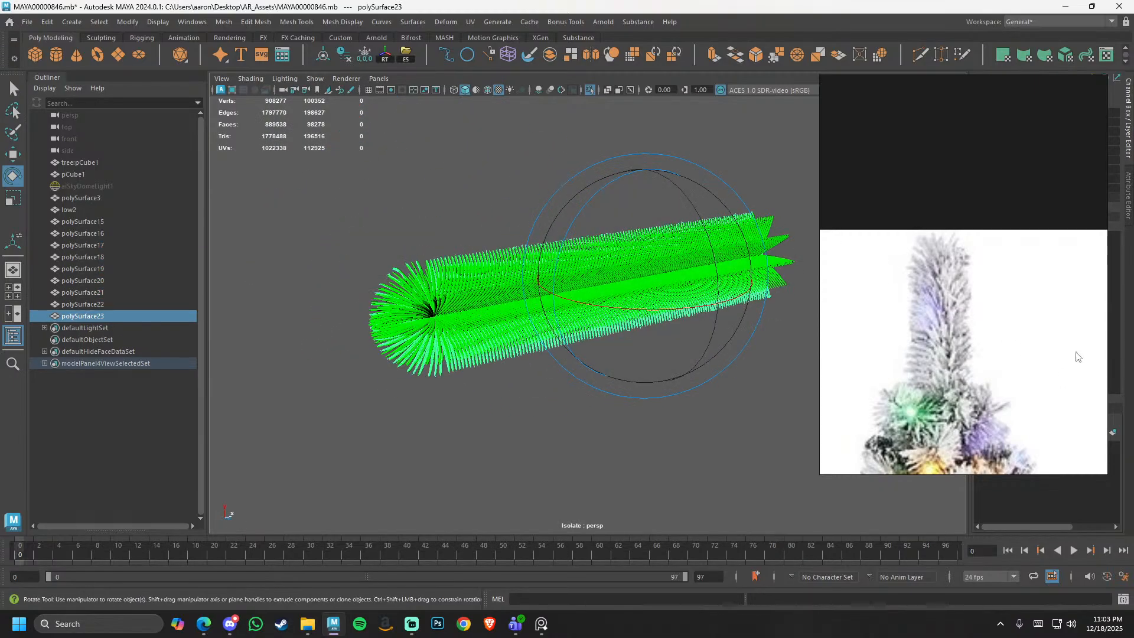
{"action": "scroll", "coordinate": [949, 308], "scroll_direction": "down", "scroll_amount": 6}
{"action": "middle_click_drag", "start_coordinate": [947, 392], "coordinate": [922, 306]}
{"action": "middle_click_drag", "start_coordinate": [931, 353], "coordinate": [949, 246]}
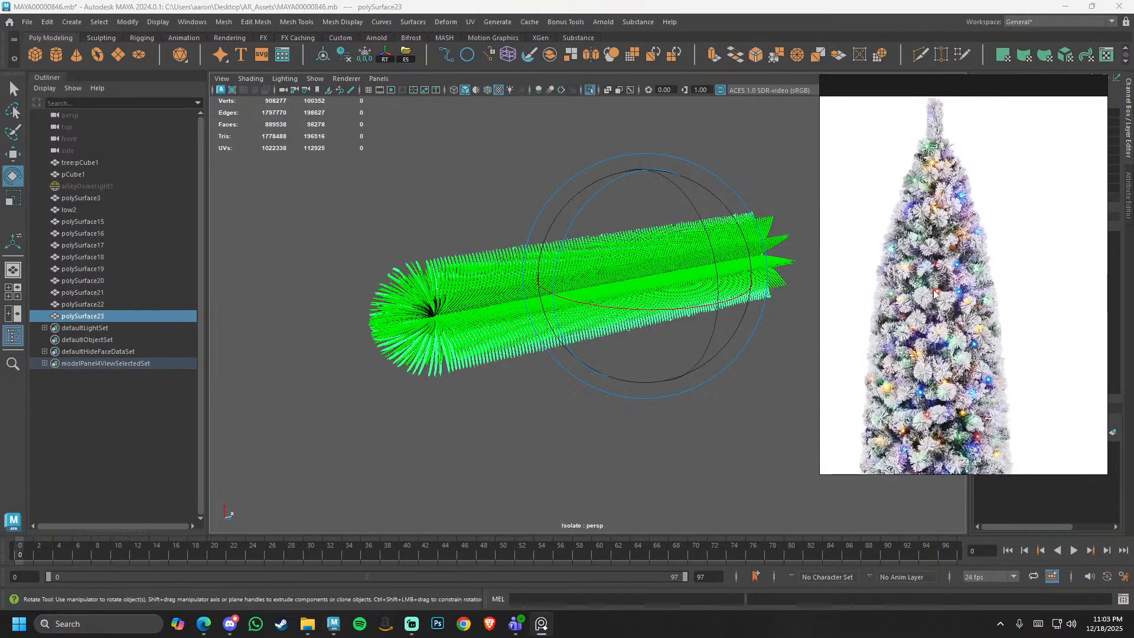
{"action": "scroll", "coordinate": [935, 293], "scroll_direction": "down", "scroll_amount": 2}
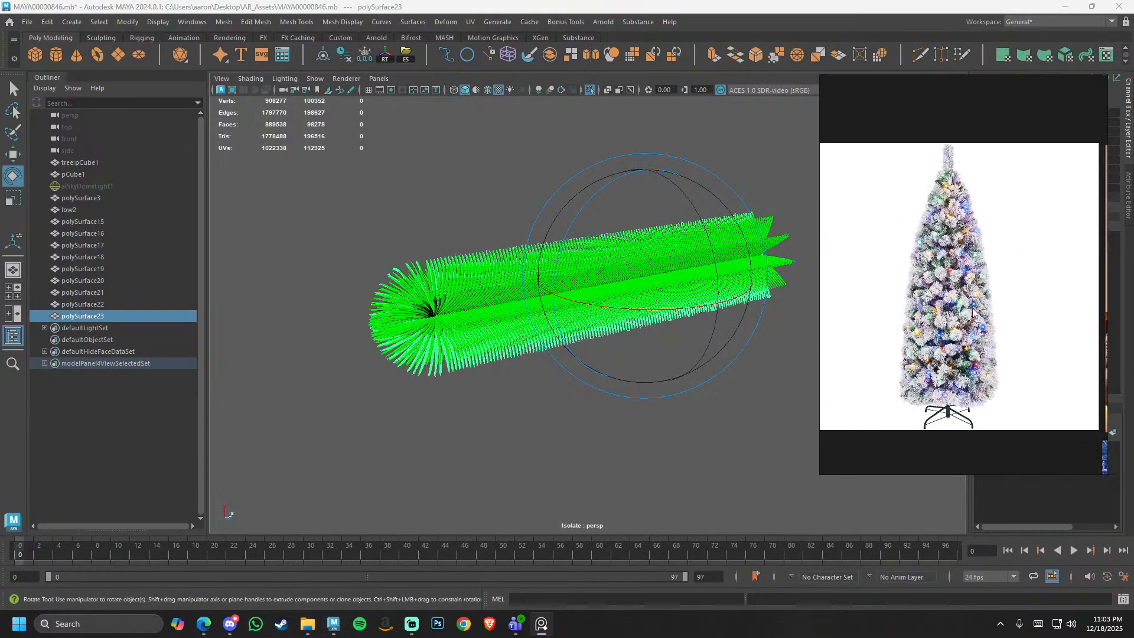
- Undo all the rotated duplicates until only the original needle mesh remains
{"action": "left_click_drag", "start_coordinate": [578, 403], "coordinate": [636, 399], "text": "alt"}
{"action": "key", "text": "ctrl+z"}
{"action": "key", "text": "ctrl+z"}
{"action": "key", "text": "ctrl+z"}
{"action": "key", "text": "ctrl+z"}
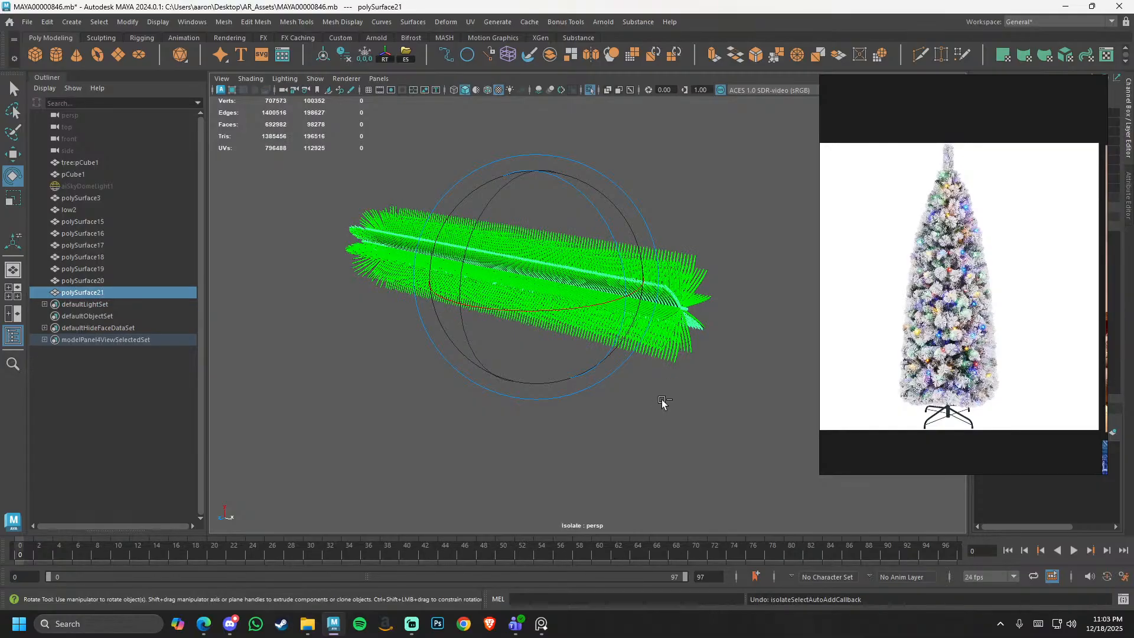
{"action": "key", "text": "ctrl+z"}
{"action": "key", "text": "ctrl+z"}
{"action": "key", "text": "ctrl+z"}
{"action": "key", "text": "ctrl+z"}
{"action": "key", "text": "ctrl+z"}
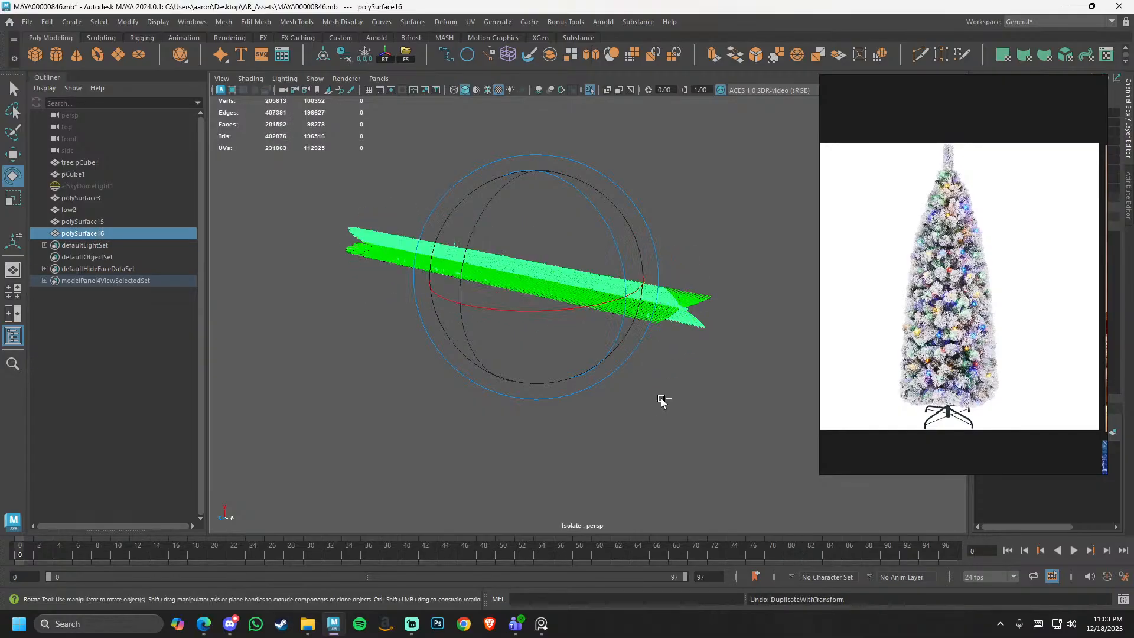
{"action": "key", "text": "ctrl+z"}
{"action": "key", "text": "ctrl+z"}
{"action": "key", "text": "ctrl+z"}
{"action": "left_click_drag", "start_coordinate": [663, 400], "coordinate": [619, 434], "text": "alt"}
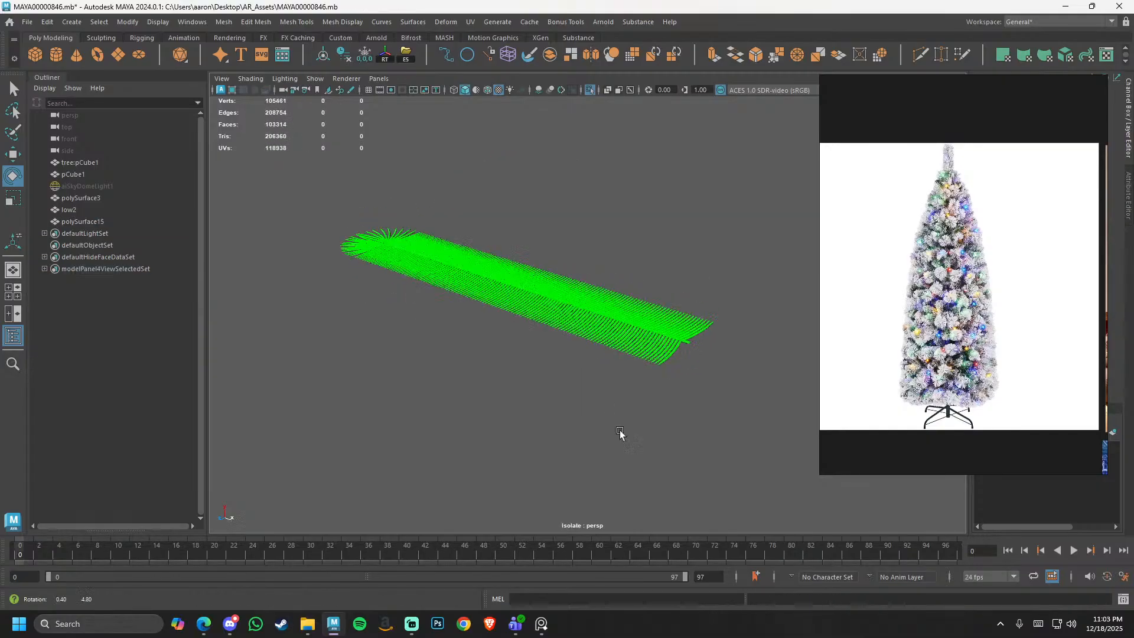
- Undo the isolation, the hidden faces and the upward move so the needle mesh sits back on its card
{"action": "key", "text": "ctrl+z"}
{"action": "key", "text": "ctrl+z"}
{"action": "key", "text": "ctrl+z"}
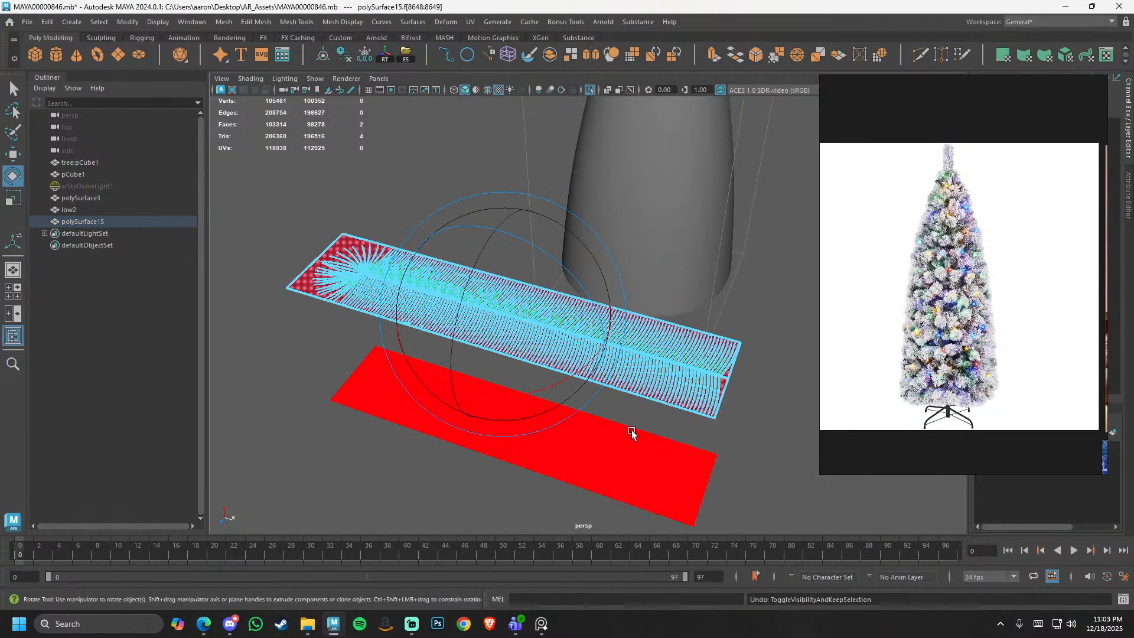
{"action": "key", "text": "ctrl+z"}
{"action": "key", "text": "ctrl+z"}
{"action": "key", "text": "ctrl+z"}
{"action": "key", "text": "ctrl+z"}
{"action": "right_click_drag", "start_coordinate": [632, 432], "coordinate": [446, 429], "text": "alt"}
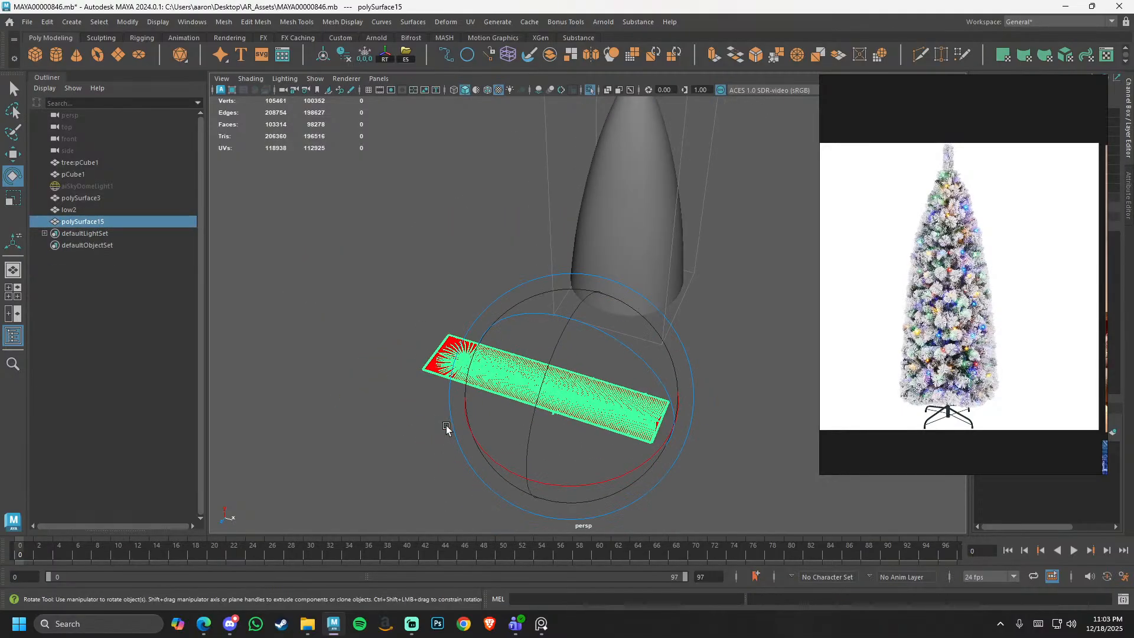
{"action": "key", "text": "ctrl+z"}
{"action": "key", "text": "ctrl+z"}
{"action": "key", "text": "ctrl+z"}
{"action": "key", "text": "ctrl+z"}
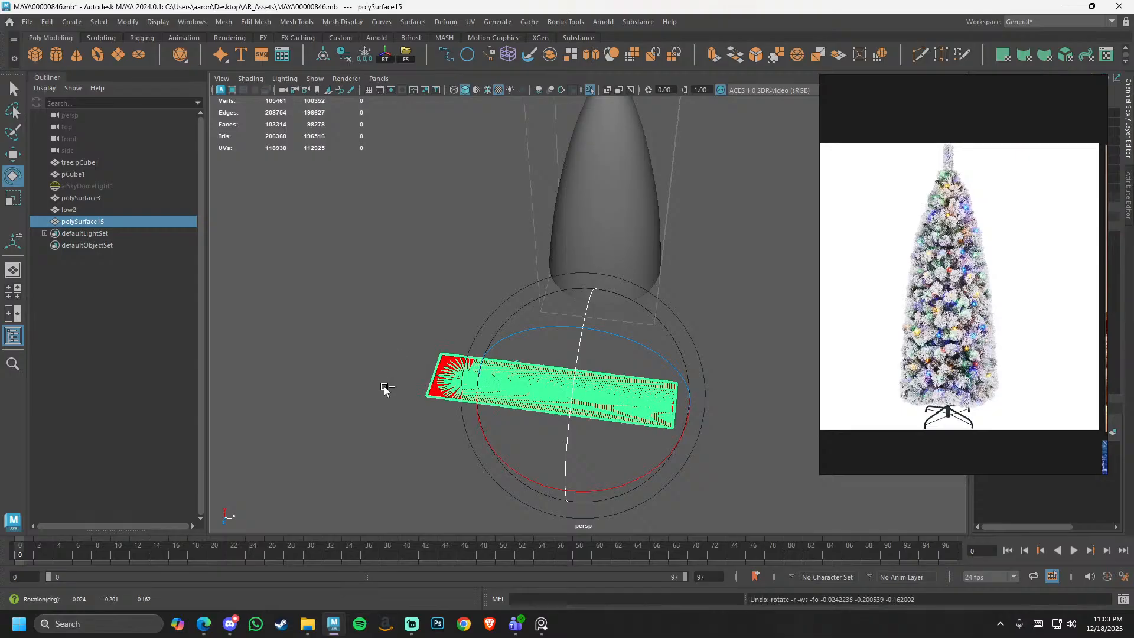
- Rename the needle mesh polySurface15 as high
{"action": "left_click", "coordinate": [384, 390]}
{"action": "left_click", "coordinate": [112, 232]}
{"action": "middle_click_drag", "start_coordinate": [359, 373], "coordinate": [397, 309], "text": "alt"}
{"action": "right_click_drag", "start_coordinate": [397, 309], "coordinate": [477, 337], "text": "alt"}
{"action": "left_click", "coordinate": [479, 339]}
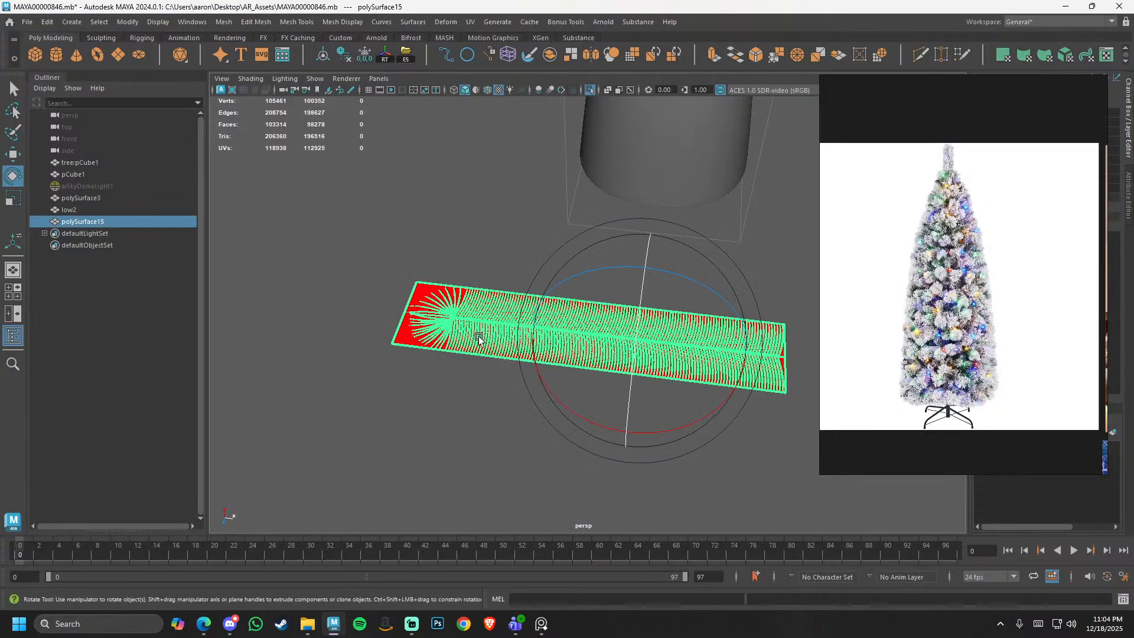
{"action": "key", "text": "w"}
{"action": "double_click", "coordinate": [126, 222]}
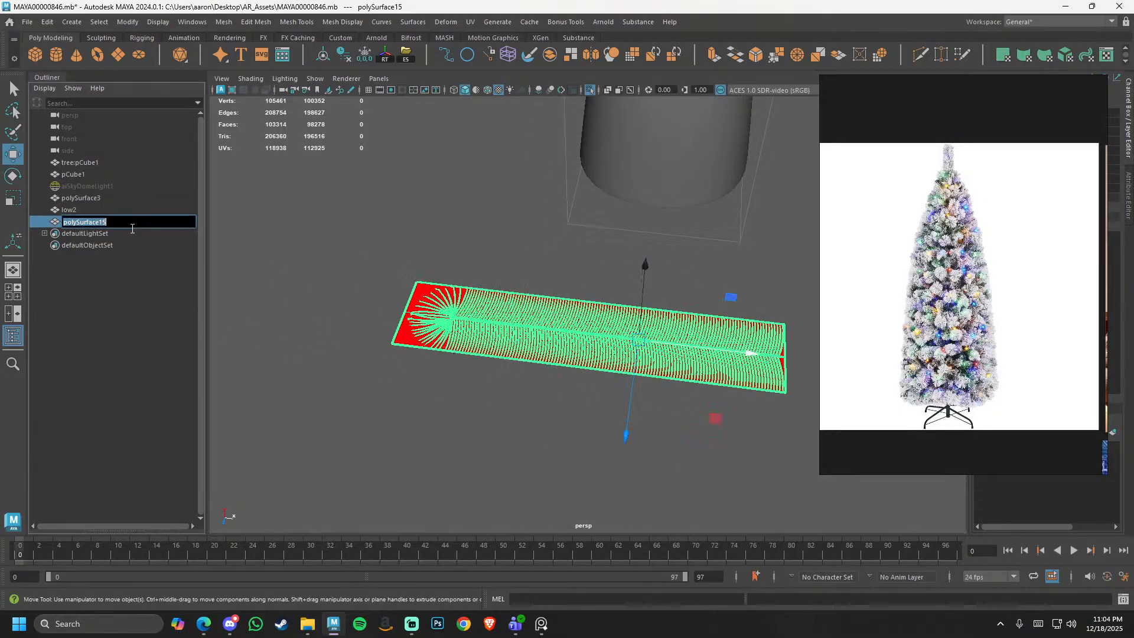
{"action": "type", "text": "high"}
{"action": "key", "text": "Return"}
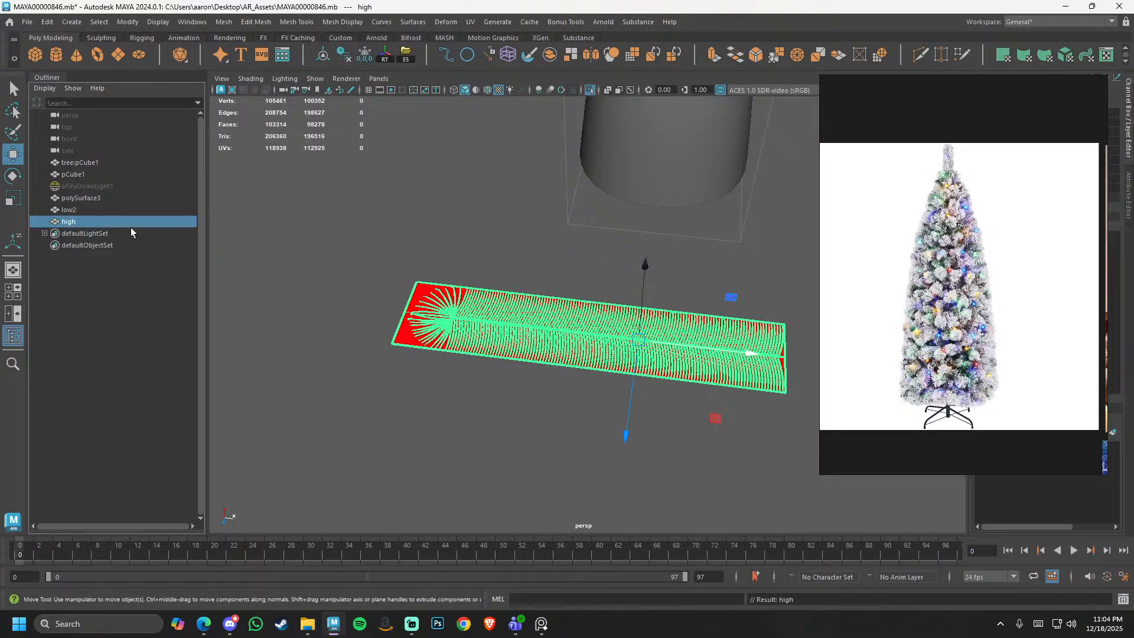
- Rename the flat card low2 as low
{"action": "key", "text": "Up"}
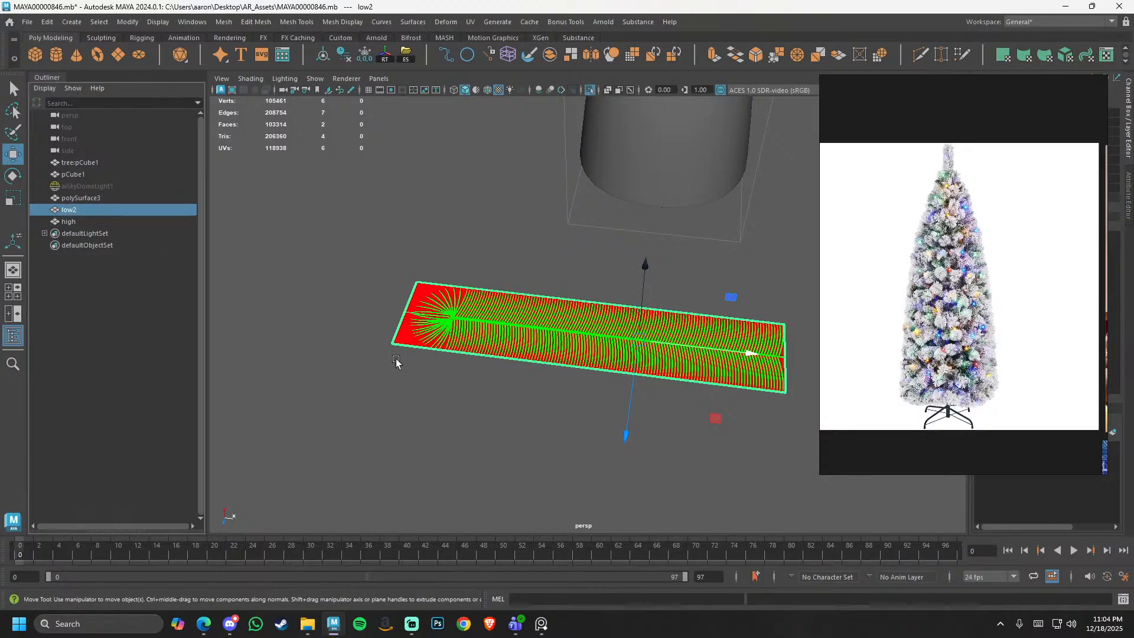
{"action": "double_click", "coordinate": [76, 210]}
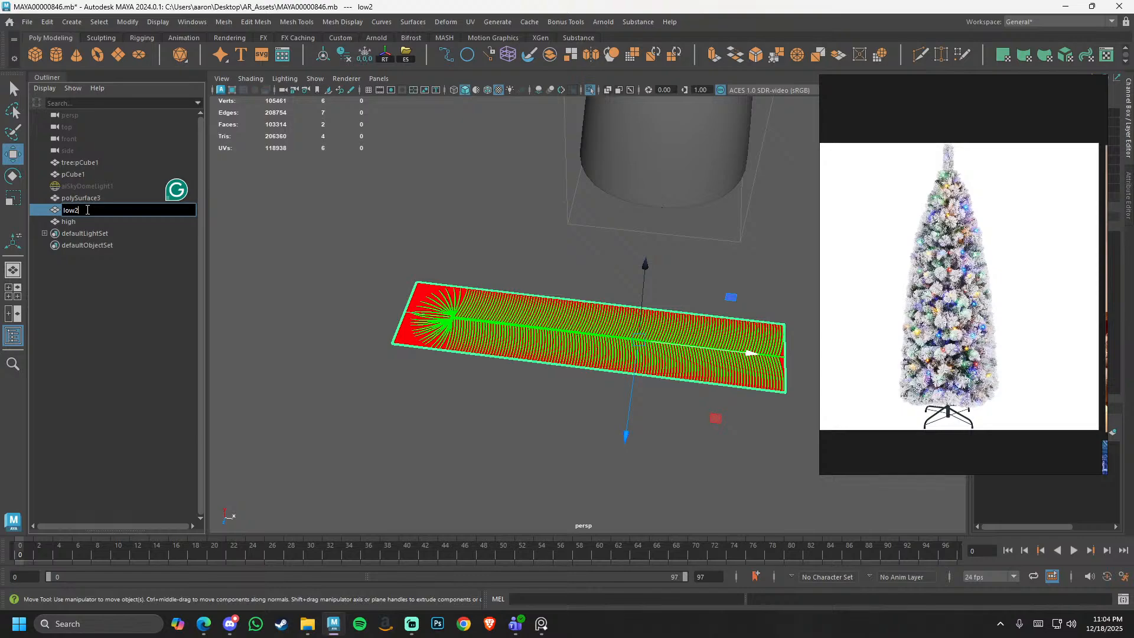
{"action": "key", "text": "Return"}
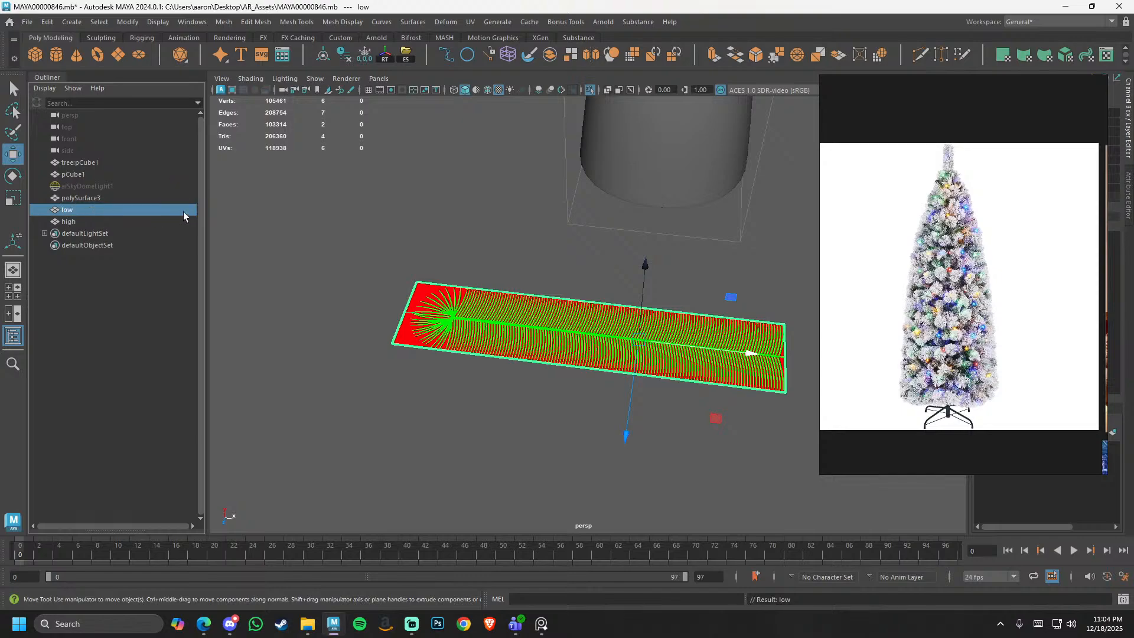
- Examine the low card and the high needle mesh in turn, viewing the low card in isolation
{"action": "left_click", "coordinate": [130, 221]}
{"action": "key", "text": "Up"}
{"action": "scroll", "coordinate": [446, 352], "scroll_direction": "up", "scroll_amount": 5}
{"action": "key", "text": "Down"}
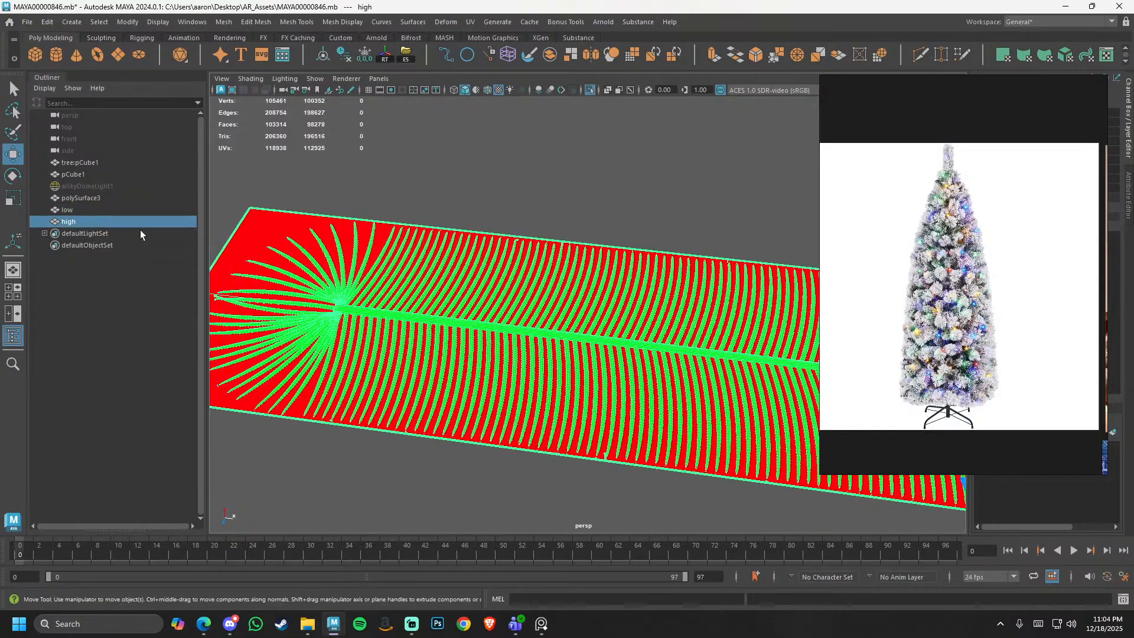
{"action": "left_click", "coordinate": [117, 211]}
{"action": "key", "text": "ctrl+1"}
{"action": "scroll", "coordinate": [641, 299], "scroll_direction": "down", "scroll_amount": 5}
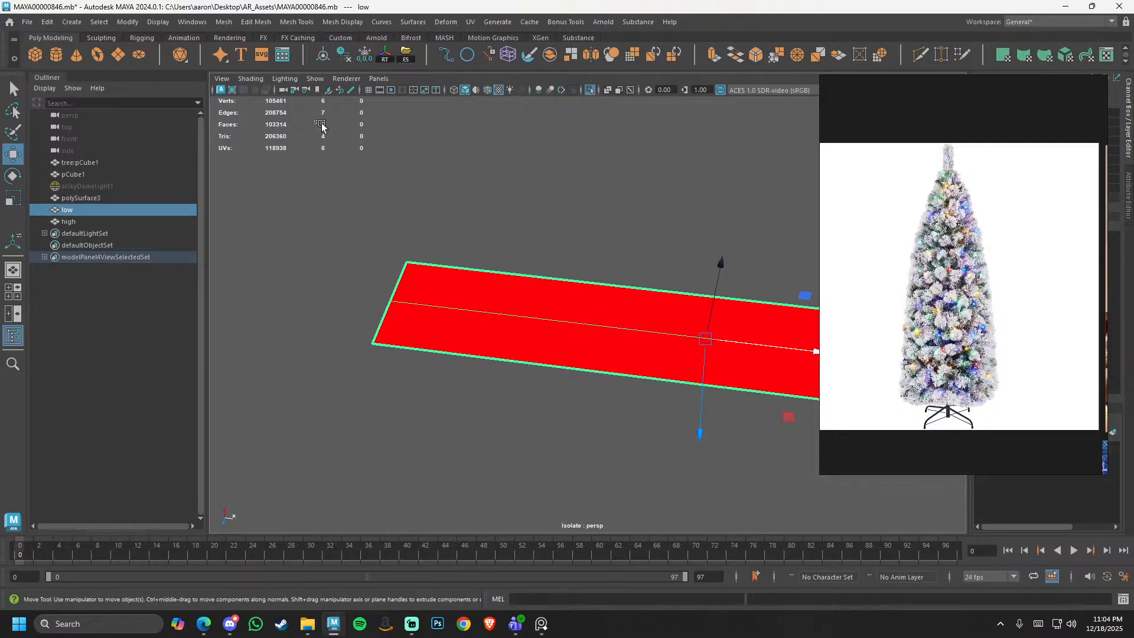
{"action": "left_click", "coordinate": [357, 152]}
{"action": "left_click", "coordinate": [607, 344]}
{"action": "key", "text": "f"}
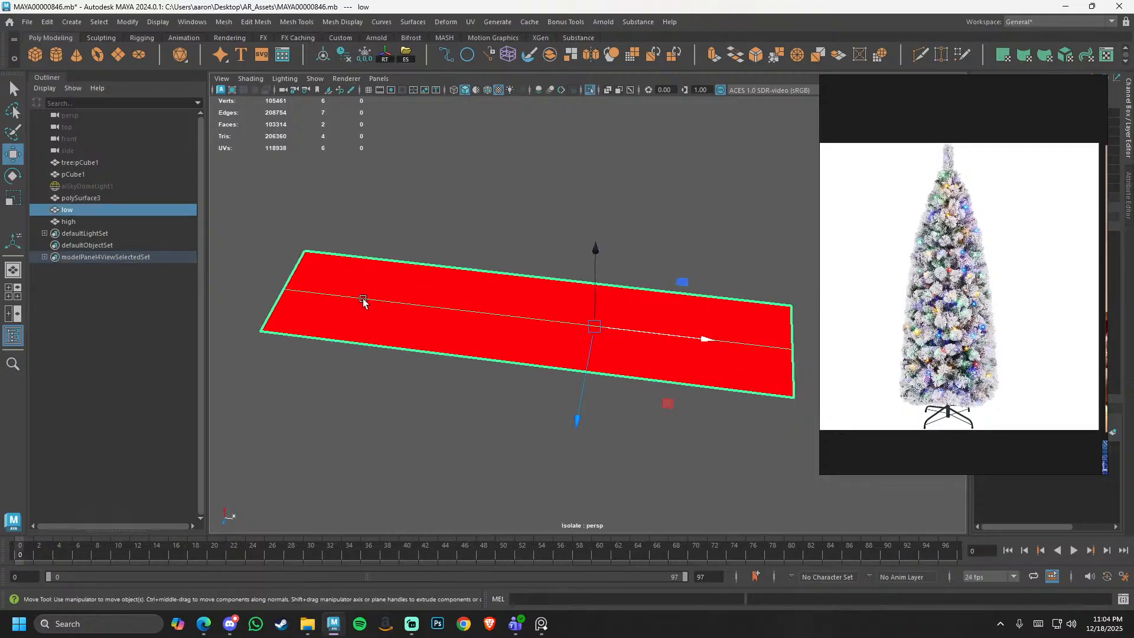
{"action": "key", "text": "ctrl+1"}
{"action": "left_click", "coordinate": [397, 298]}
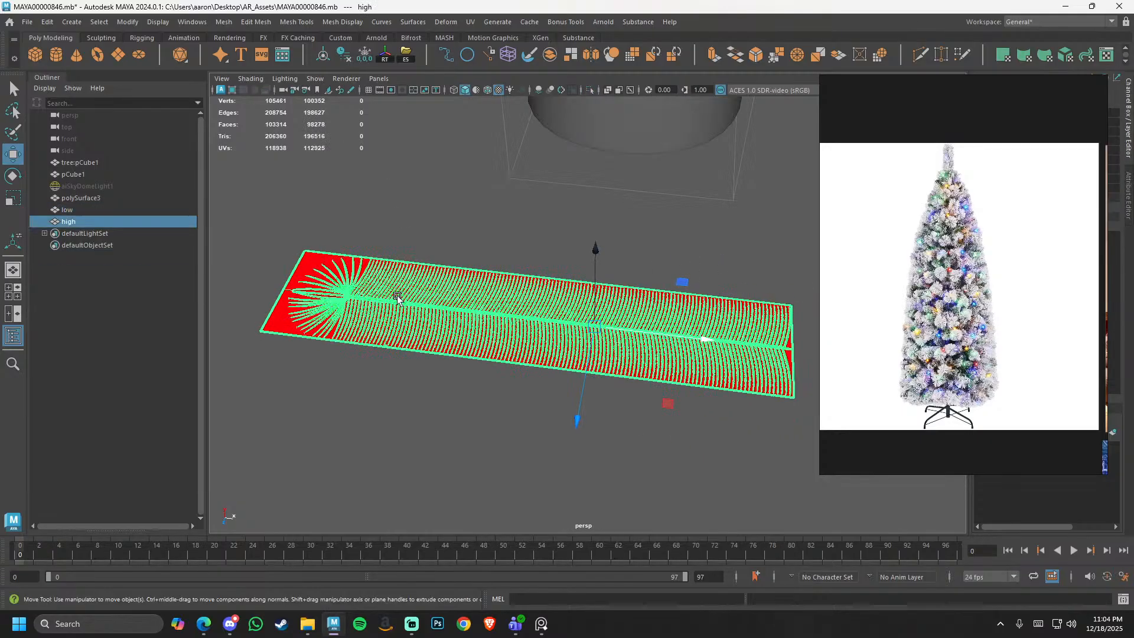
{"action": "left_click", "coordinate": [406, 244]}
{"action": "left_click", "coordinate": [422, 297]}
- Open the UV Editor for the low card and collapse the UV Toolkit beside it
{"action": "left_click", "coordinate": [271, 327]}
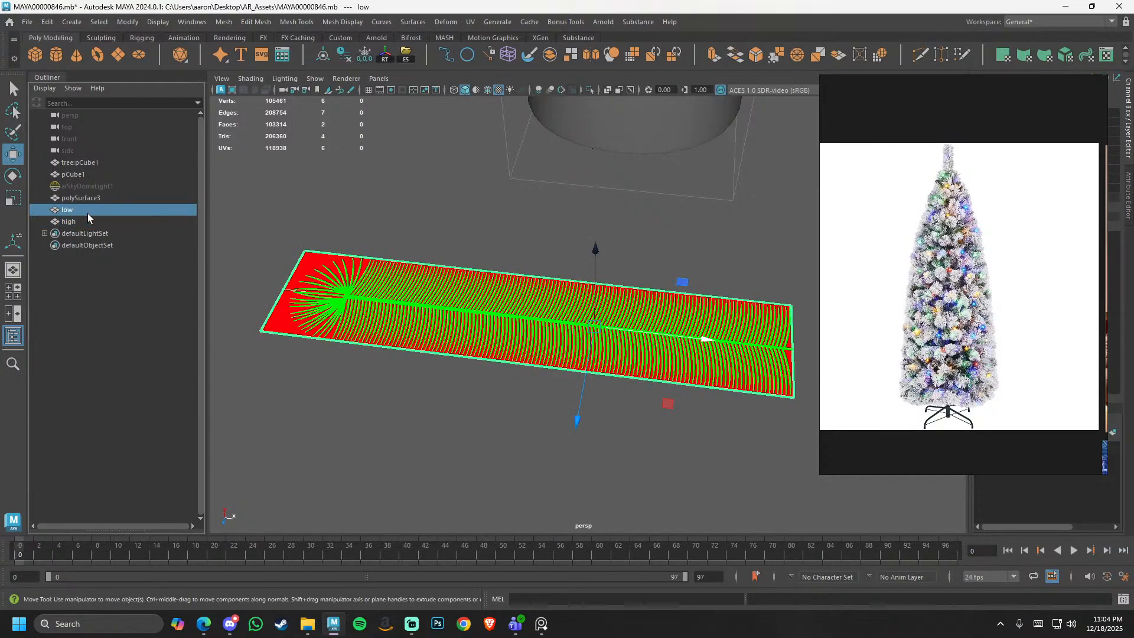
{"action": "left_click", "coordinate": [470, 22]}
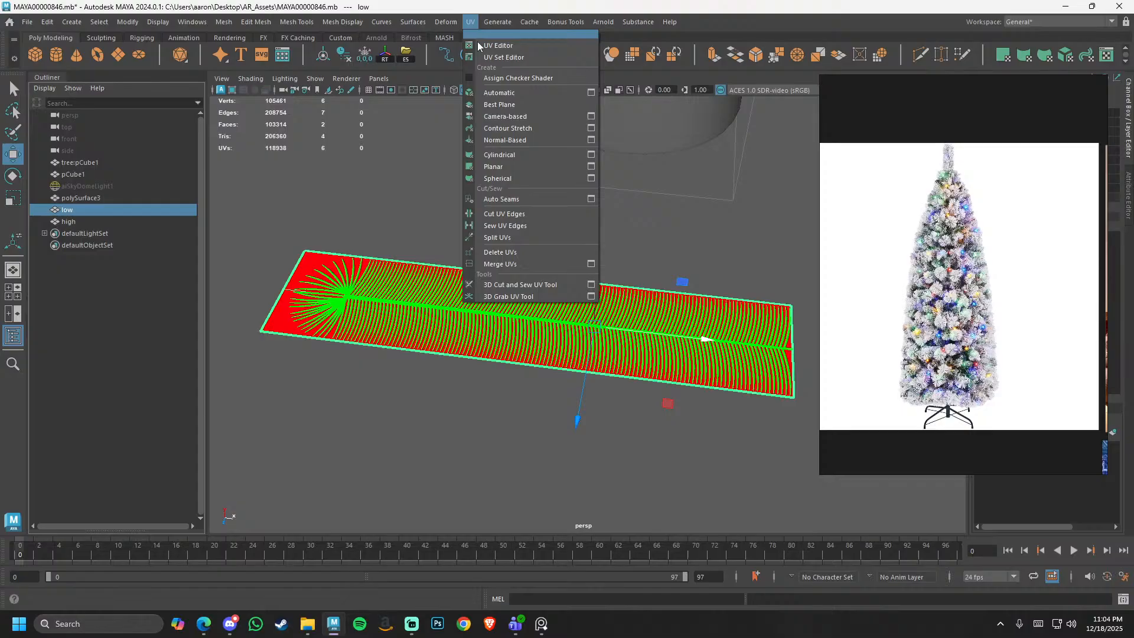
{"action": "left_click", "coordinate": [516, 42]}
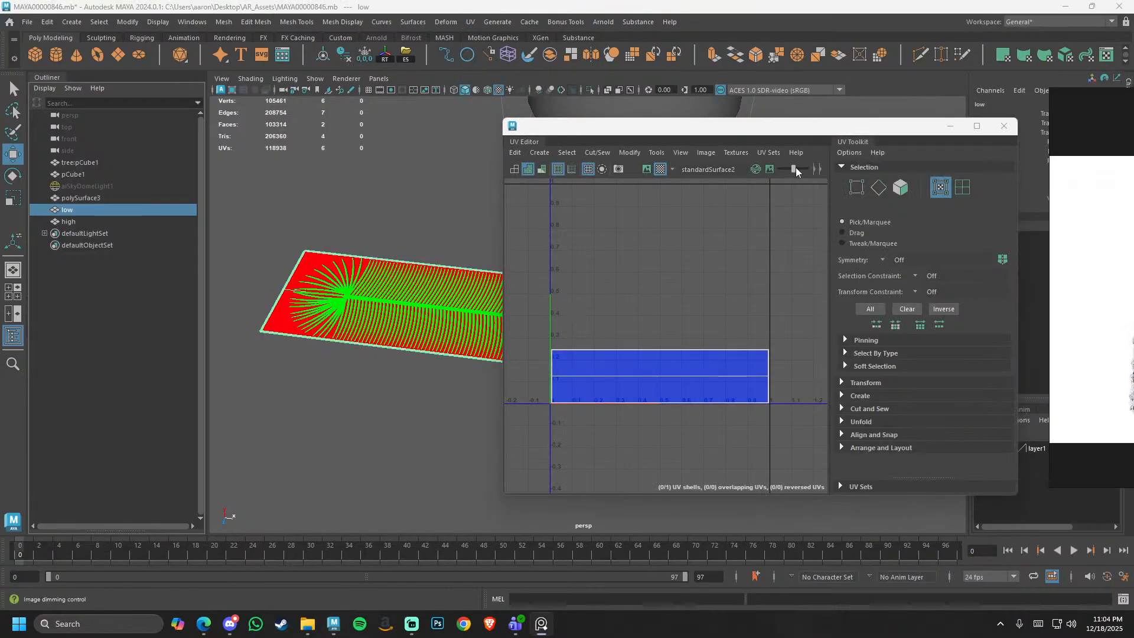
{"action": "left_click", "coordinate": [750, 141]}
{"action": "right_click_drag", "start_coordinate": [672, 244], "coordinate": [534, 353], "text": "alt"}
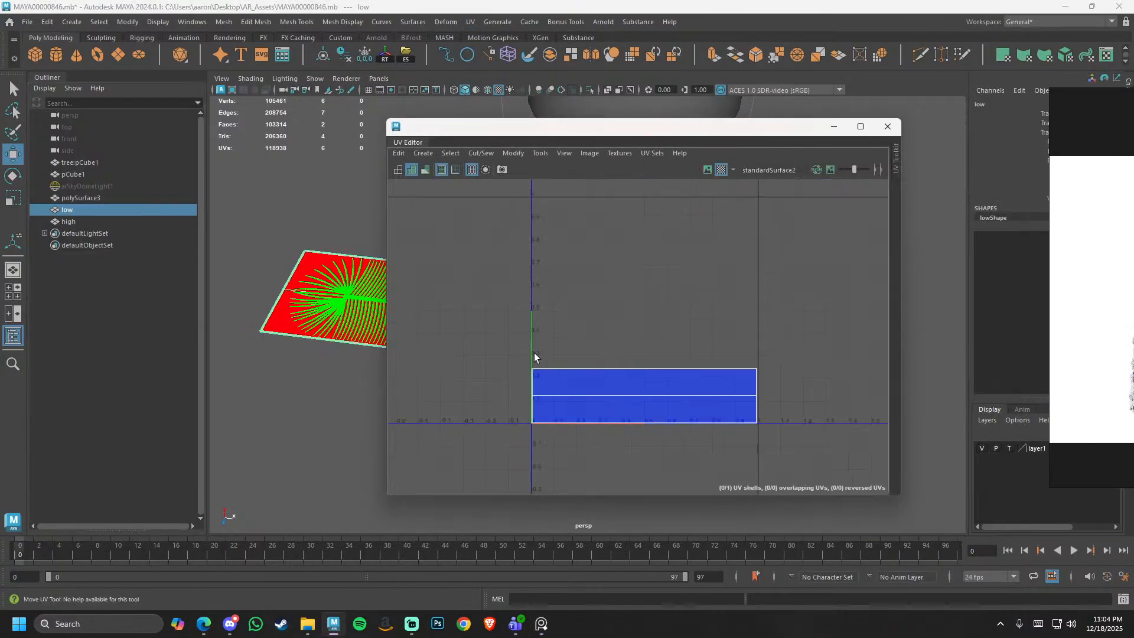
- Select the low card's whole UV shell in the UV Editor and turn on the checker map
{"action": "middle_click_drag", "start_coordinate": [534, 353], "coordinate": [529, 304], "text": "alt"}
{"action": "right_click_drag", "start_coordinate": [640, 313], "coordinate": [464, 235]}
{"action": "left_click", "coordinate": [605, 325]}
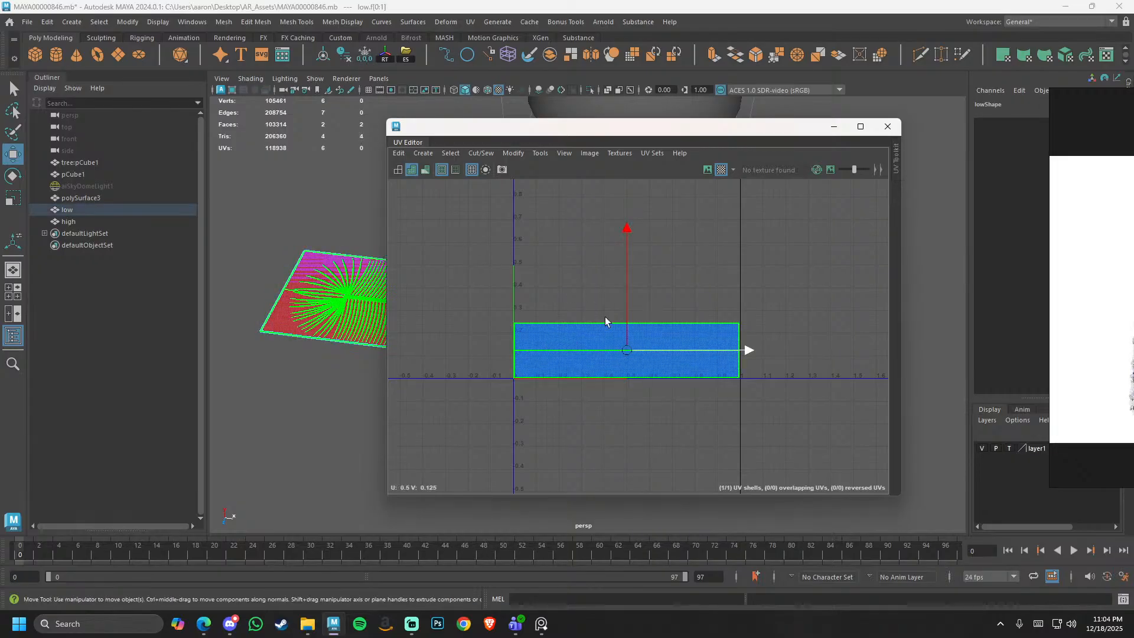
{"action": "left_click", "coordinate": [707, 170]}
{"action": "left_click_drag", "start_coordinate": [613, 127], "coordinate": [903, 156]}
- Inspect how the checker pattern maps onto the low card, viewing the card in isolation and restoring the full scene
{"action": "left_click_drag", "start_coordinate": [410, 232], "coordinate": [430, 260], "text": "alt"}
{"action": "right_click_drag", "start_coordinate": [430, 260], "coordinate": [455, 329], "text": "alt"}
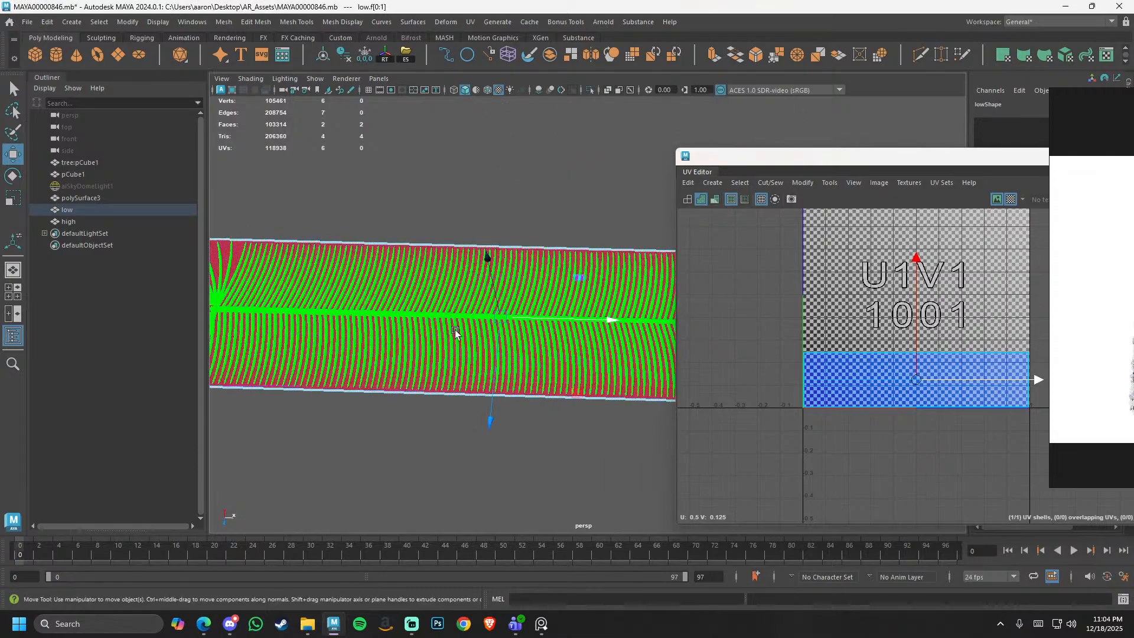
{"action": "middle_click_drag", "start_coordinate": [455, 330], "coordinate": [557, 327], "text": "alt"}
{"action": "key", "text": "ctrl+1"}
{"action": "right_click_drag", "start_coordinate": [544, 325], "coordinate": [626, 246]}
{"action": "right_click_drag", "start_coordinate": [519, 283], "coordinate": [458, 303], "text": "alt"}
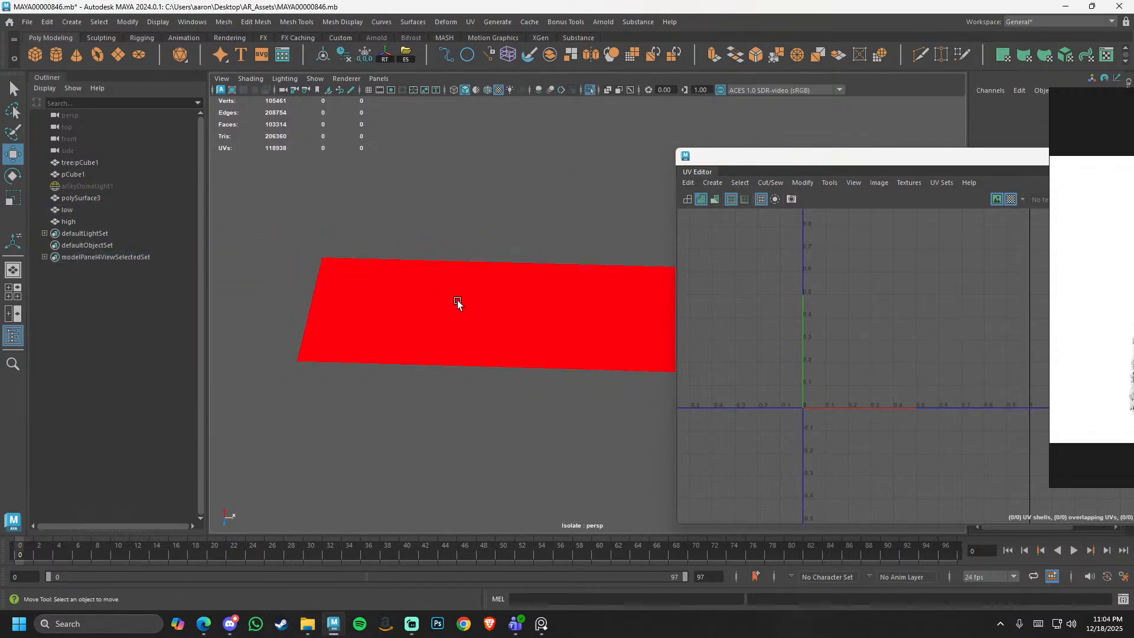
{"action": "left_click", "coordinate": [458, 304]}
{"action": "middle_click_drag", "start_coordinate": [661, 308], "coordinate": [544, 327], "text": "alt"}
{"action": "right_click_drag", "start_coordinate": [543, 327], "coordinate": [385, 334], "text": "alt"}
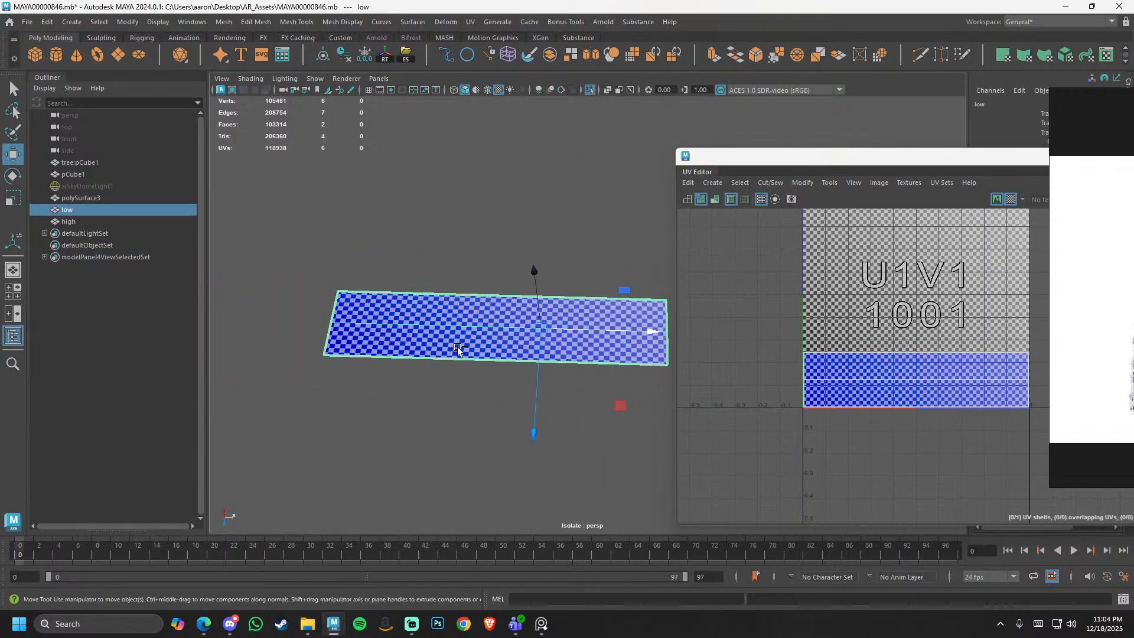
{"action": "key", "text": "ctrl+1"}
- View the high needle mesh's UVs and close the UV Editor
{"action": "left_click", "coordinate": [103, 223]}
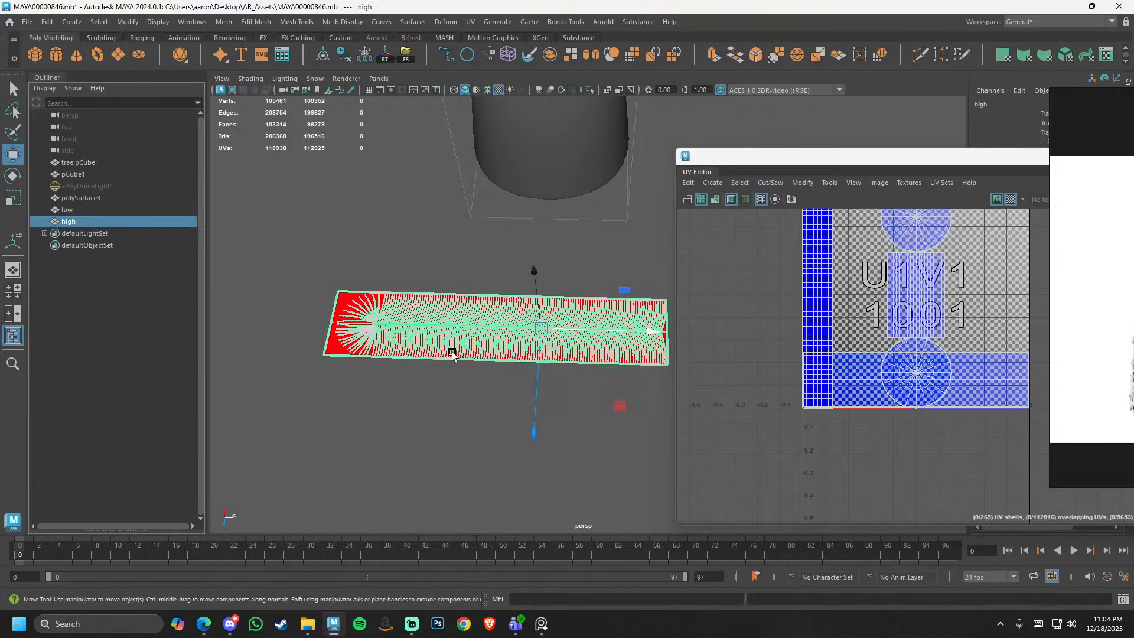
{"action": "left_click_drag", "start_coordinate": [997, 161], "coordinate": [693, 169]}
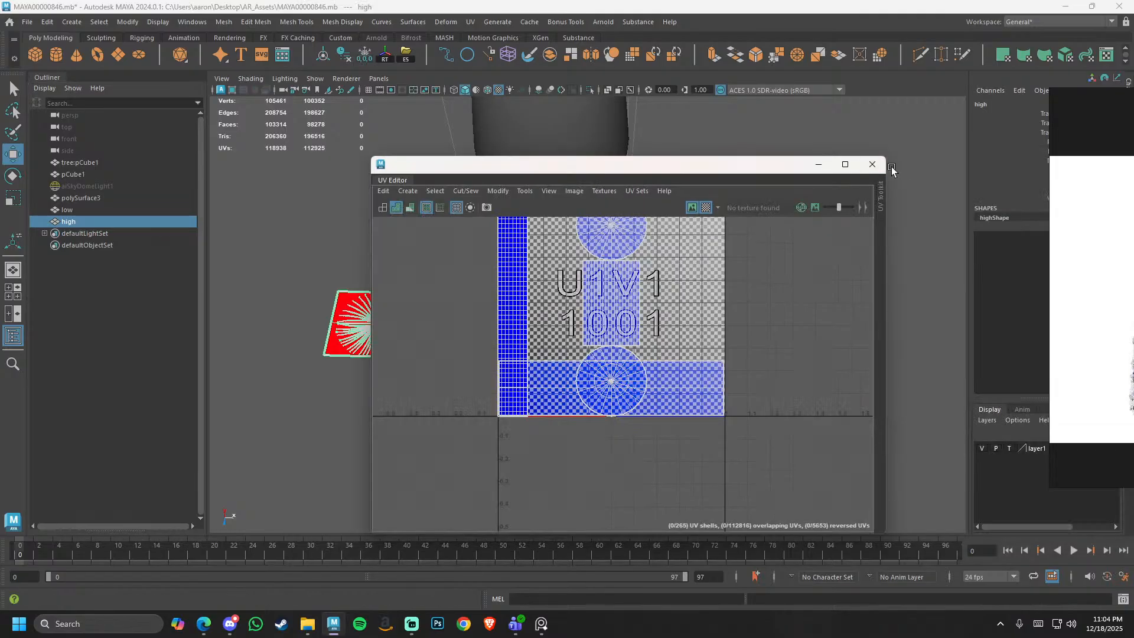
{"action": "left_click", "coordinate": [878, 167]}
- Launch Adobe Substance 3D Painter and dismiss its home screen
{"action": "left_click", "coordinate": [104, 624]}
{"action": "type", "text": "su"}
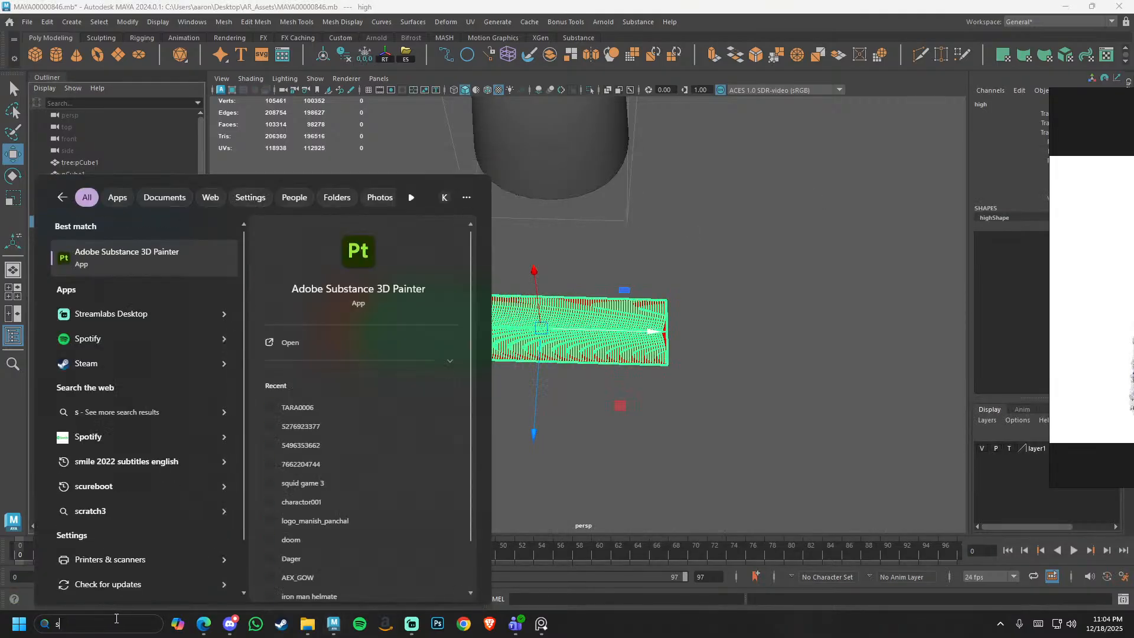
{"action": "left_click", "coordinate": [146, 267]}
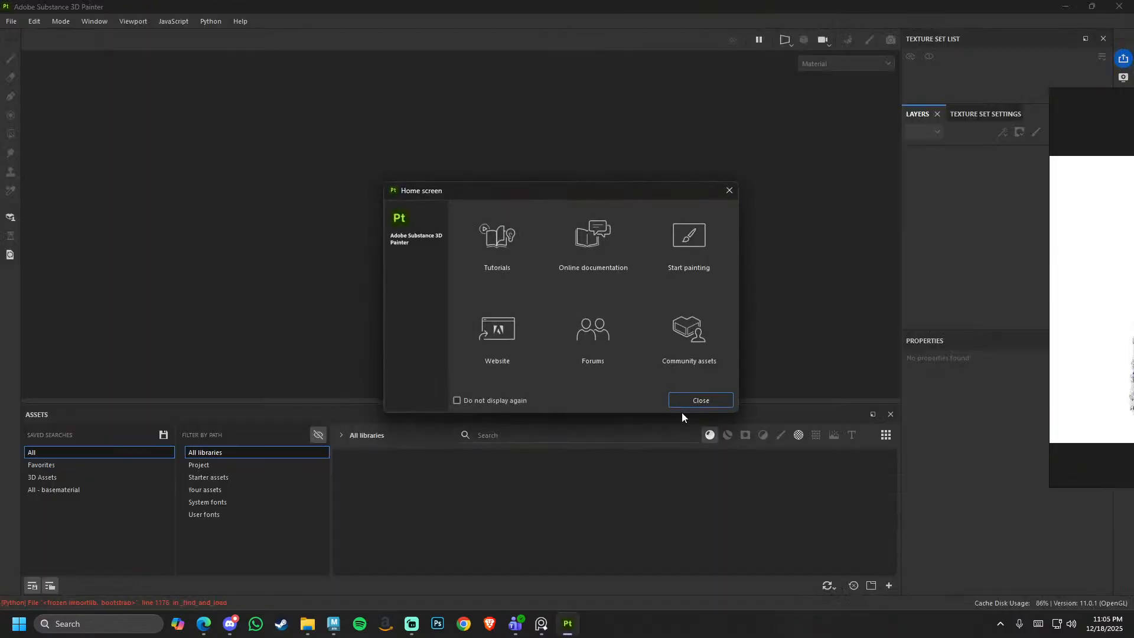
{"action": "left_click", "coordinate": [685, 401]}
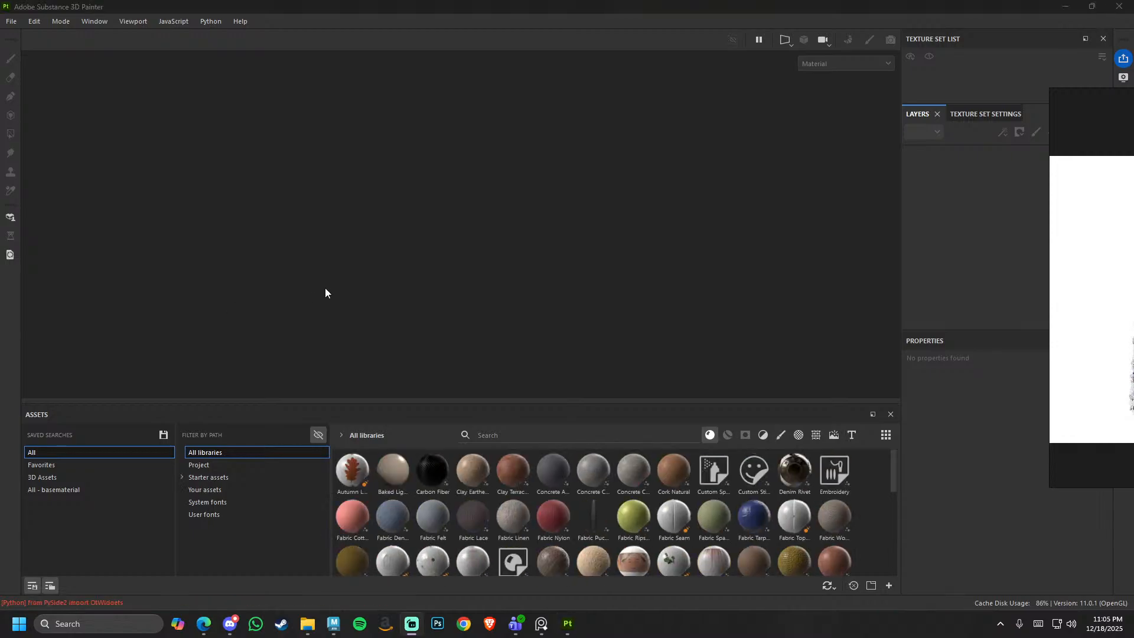
- Create a new project from the mesh lowtree.fbx in Downloads, accepting the preset project settings
{"action": "left_click", "coordinate": [12, 21]}
{"action": "left_click", "coordinate": [27, 43]}
{"action": "left_click", "coordinate": [652, 173]}
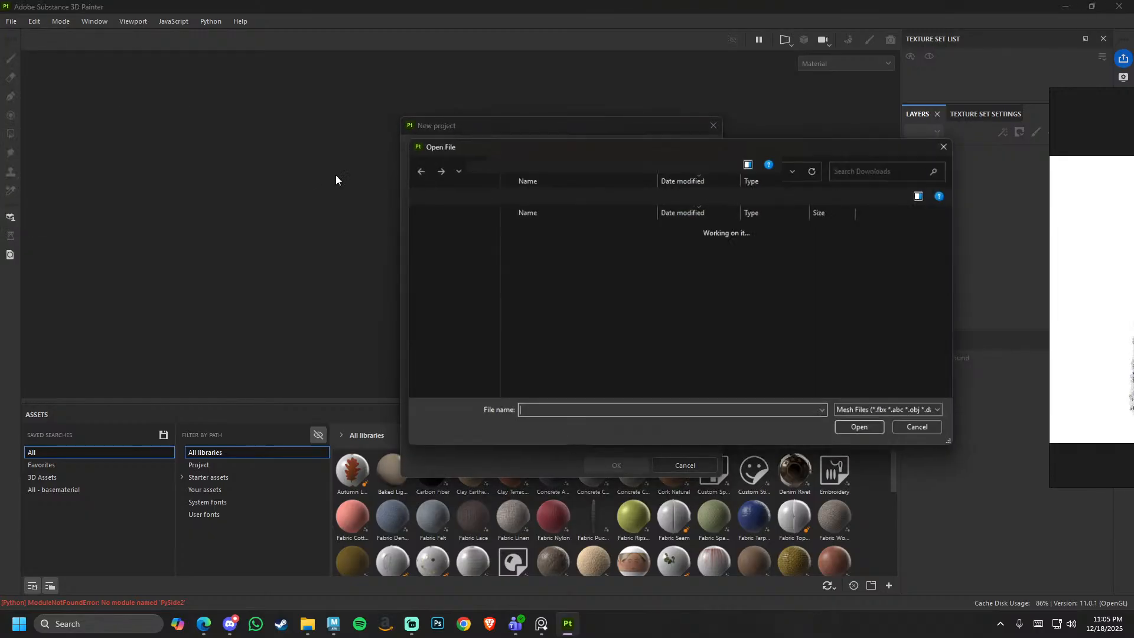
{"action": "double_click", "coordinate": [556, 265]}
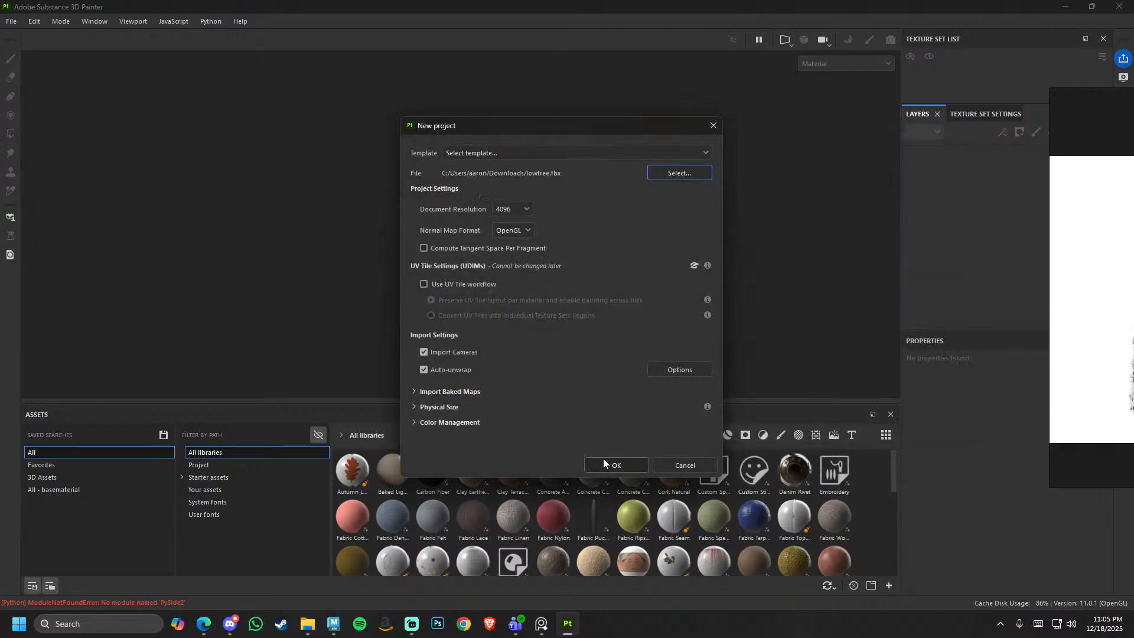
{"action": "left_click", "coordinate": [608, 464]}
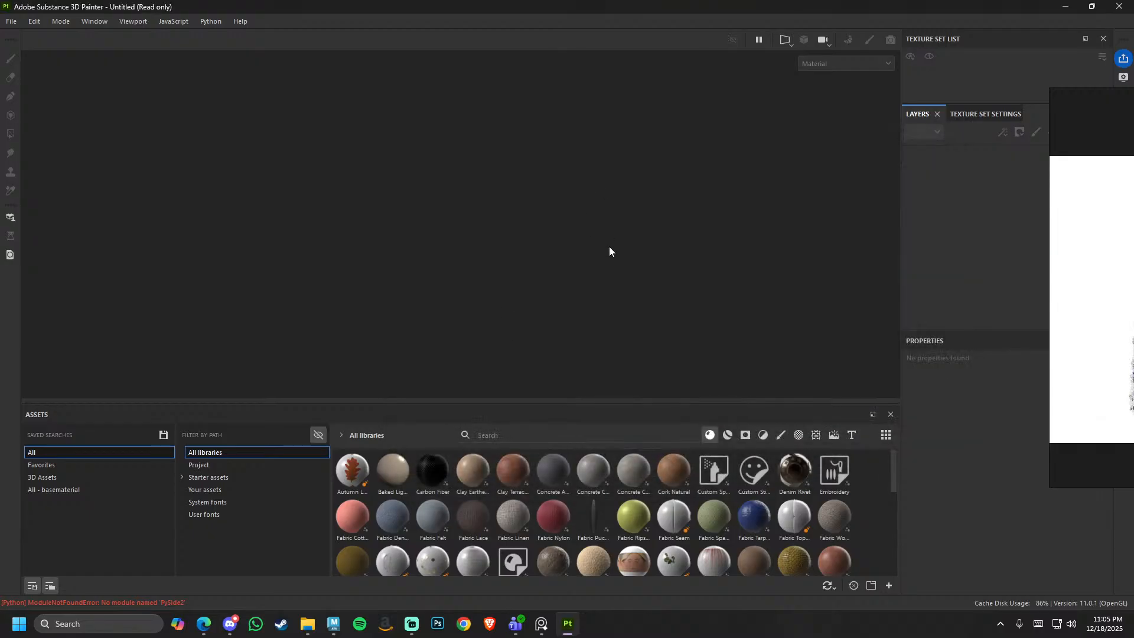
- Delete the default paint layer Layer 1 from the card's layer stack
{"action": "left_click_drag", "start_coordinate": [668, 188], "coordinate": [677, 221], "text": "alt"}
{"action": "right_click_drag", "start_coordinate": [1104, 226], "coordinate": [436, 222]}
{"action": "right_click_drag", "start_coordinate": [543, 222], "coordinate": [0, 242]}
{"action": "double_click", "coordinate": [314, 240]}
{"action": "scroll", "coordinate": [314, 246], "scroll_direction": "up", "scroll_amount": 3}
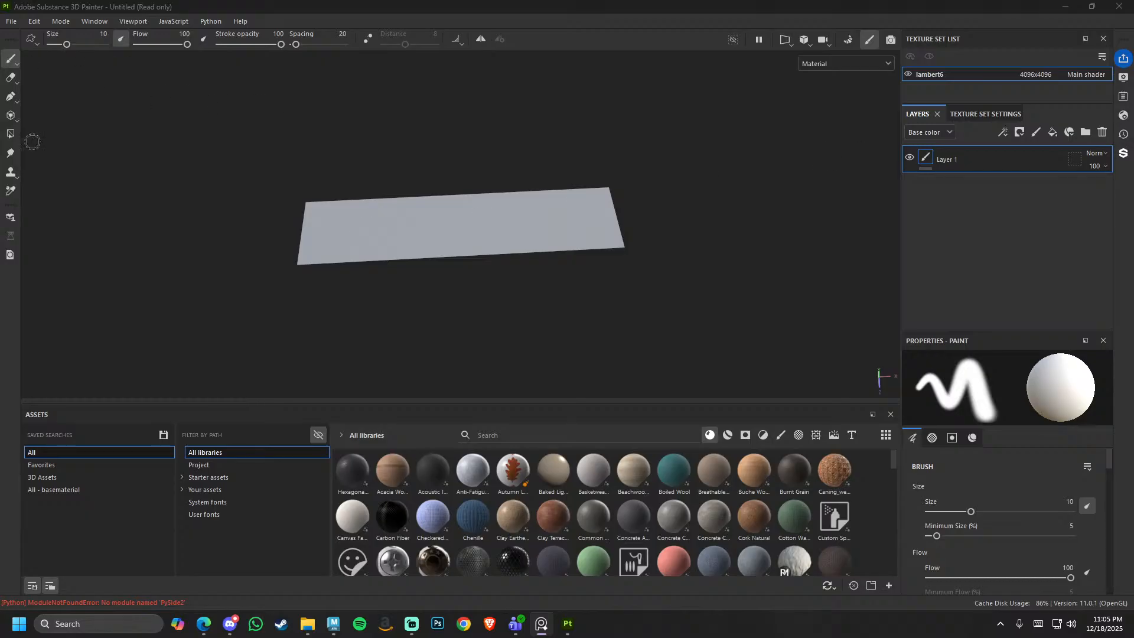
{"action": "left_click", "coordinate": [1020, 155]}
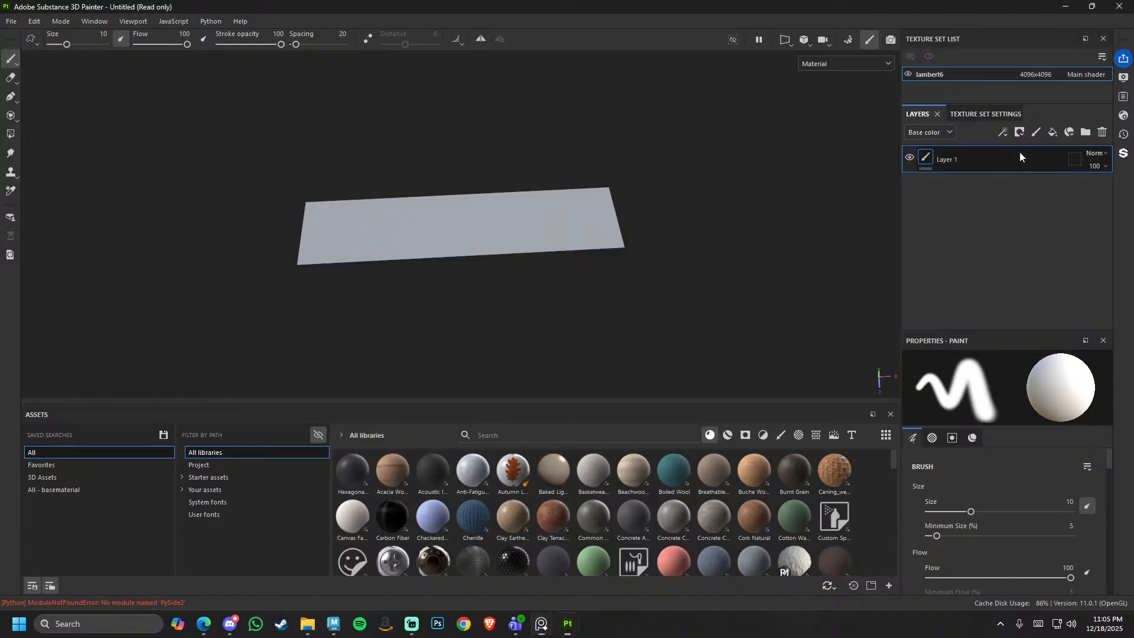
{"action": "left_click", "coordinate": [1101, 132]}
- Enter mesh map baking for lambert6 and load high tree.fbx from Downloads as the high definition mesh
{"action": "left_click", "coordinate": [985, 113]}
{"action": "scroll", "coordinate": [1027, 248], "scroll_direction": "down", "scroll_amount": 5}
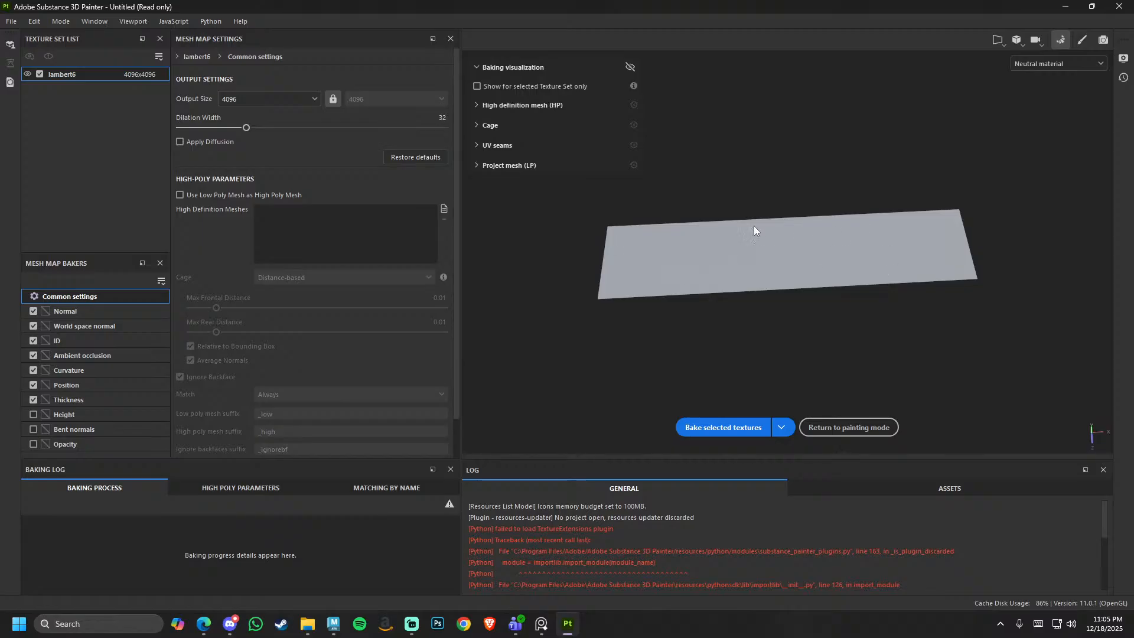
{"action": "left_click", "coordinate": [444, 209]}
{"action": "left_click", "coordinate": [186, 125]}
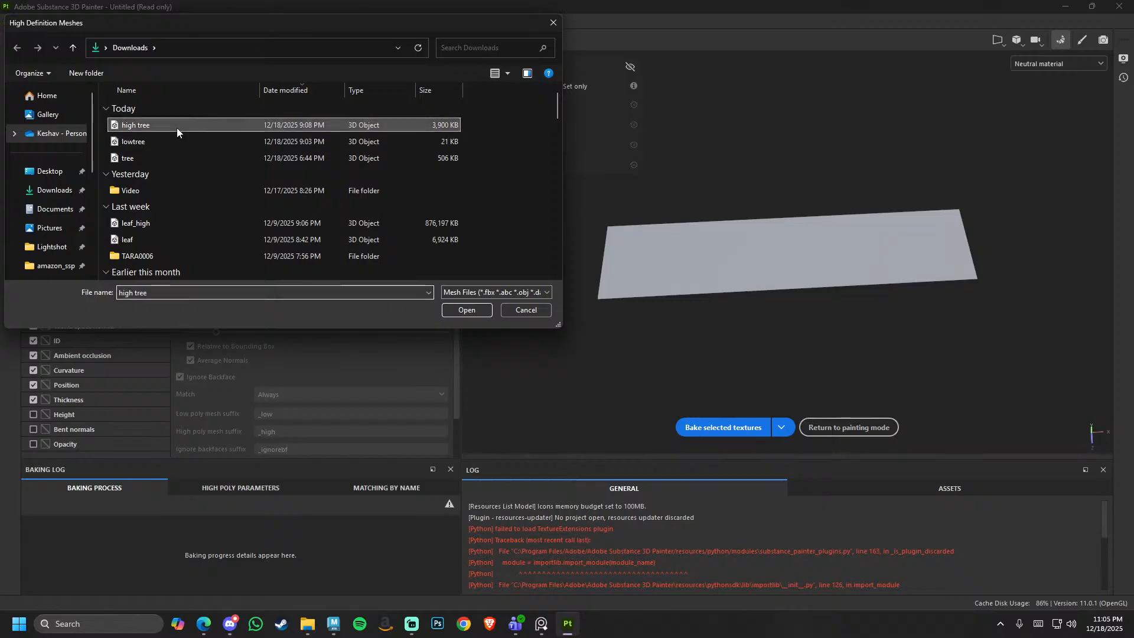
{"action": "double_click", "coordinate": [176, 128]}
{"action": "scroll", "coordinate": [759, 283], "scroll_direction": "up", "scroll_amount": 5}
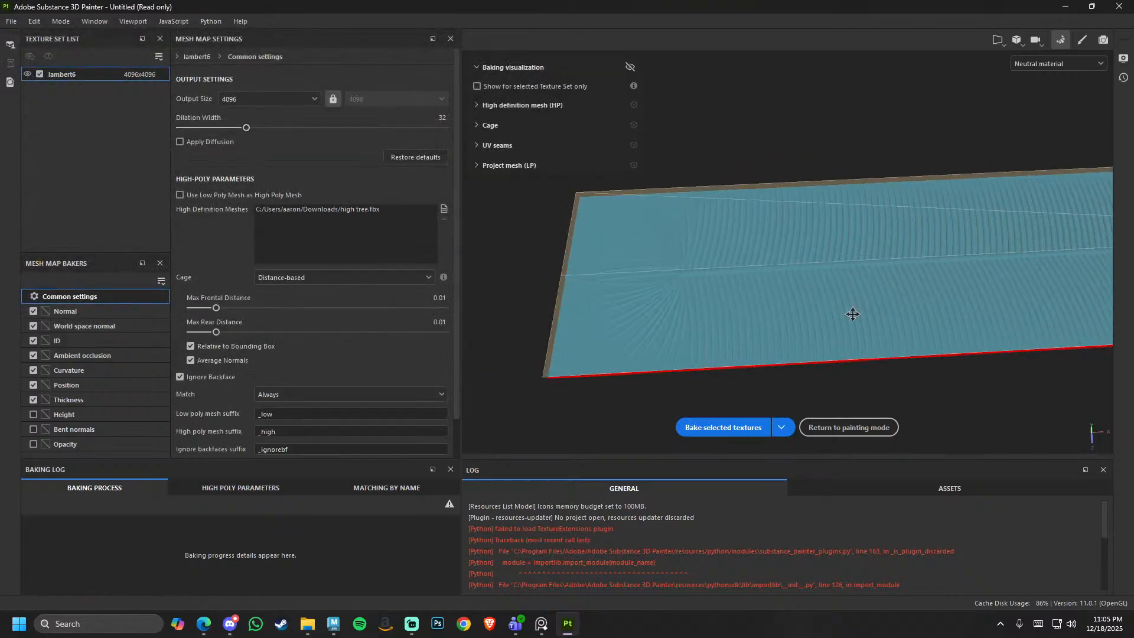
{"action": "left_click_drag", "start_coordinate": [750, 278], "coordinate": [664, 267], "text": "alt"}
- Set the baking output size to 4096, bake the selected mesh maps and return to painting mode
{"action": "left_click", "coordinate": [302, 106]}
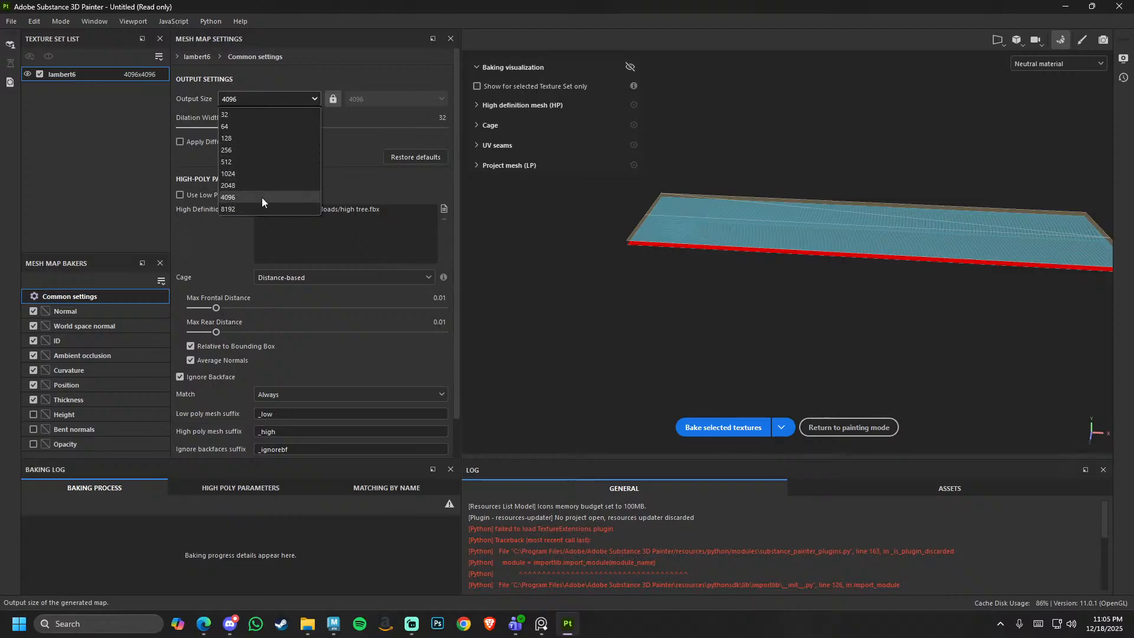
{"action": "left_click", "coordinate": [254, 197]}
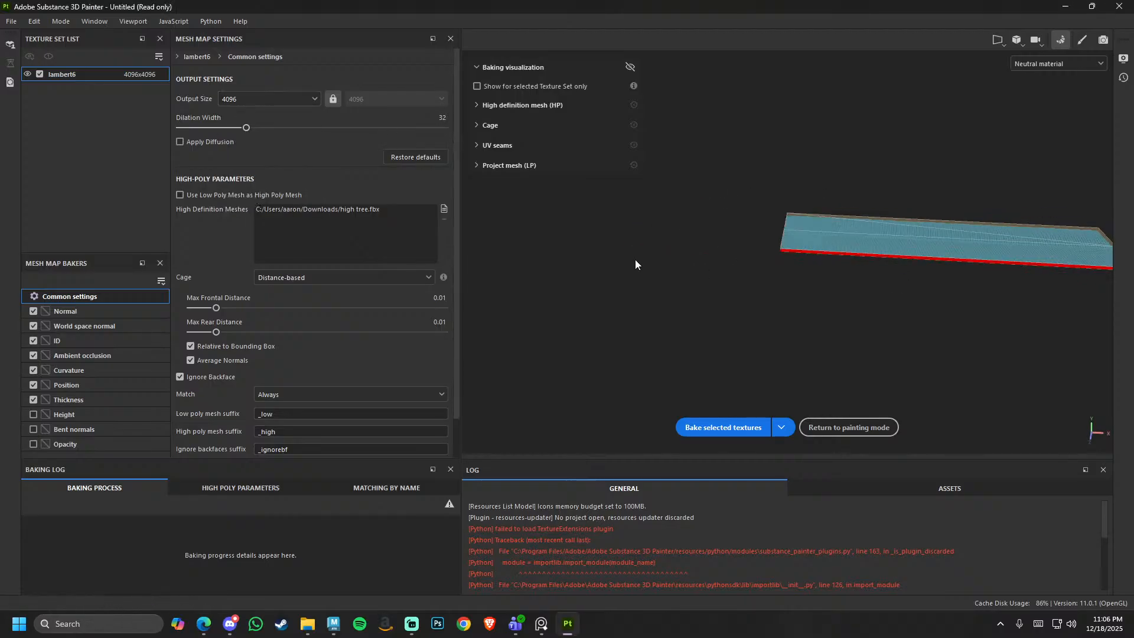
{"action": "left_click_drag", "start_coordinate": [635, 260], "coordinate": [738, 351], "text": "alt"}
{"action": "left_click", "coordinate": [723, 427]}
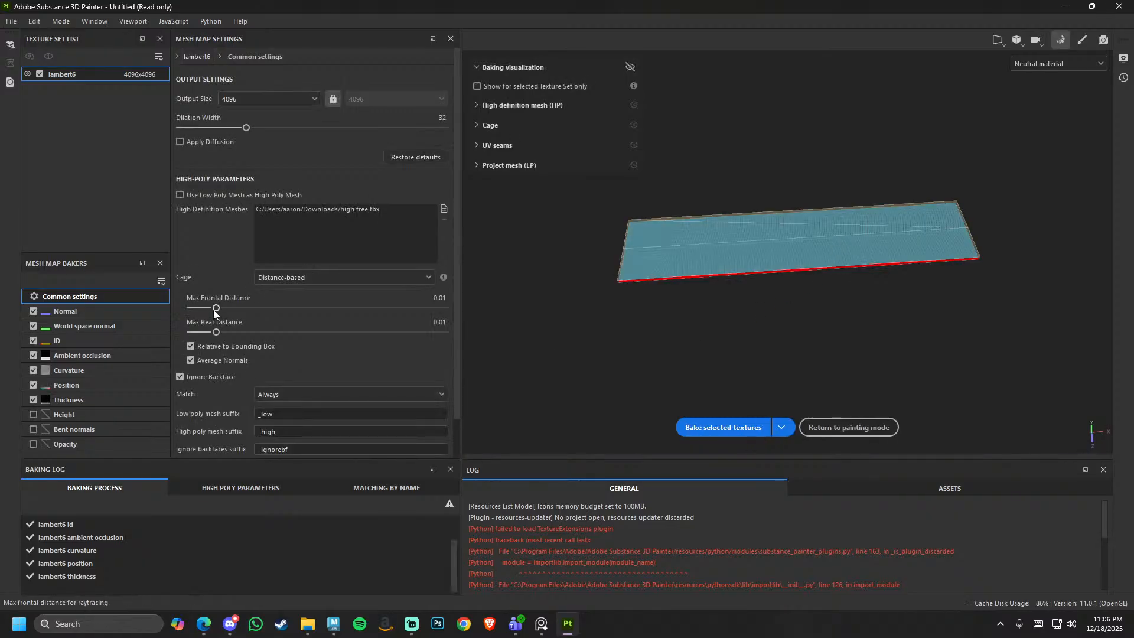
{"action": "mouse_move", "coordinate": [215, 308]}
{"action": "left_mouse_down"}
{"action": "mouse_move", "coordinate": [160, 316]}
{"action": "mouse_move", "coordinate": [215, 308]}
{"action": "left_mouse_up"}
{"action": "left_click", "coordinate": [850, 429]}
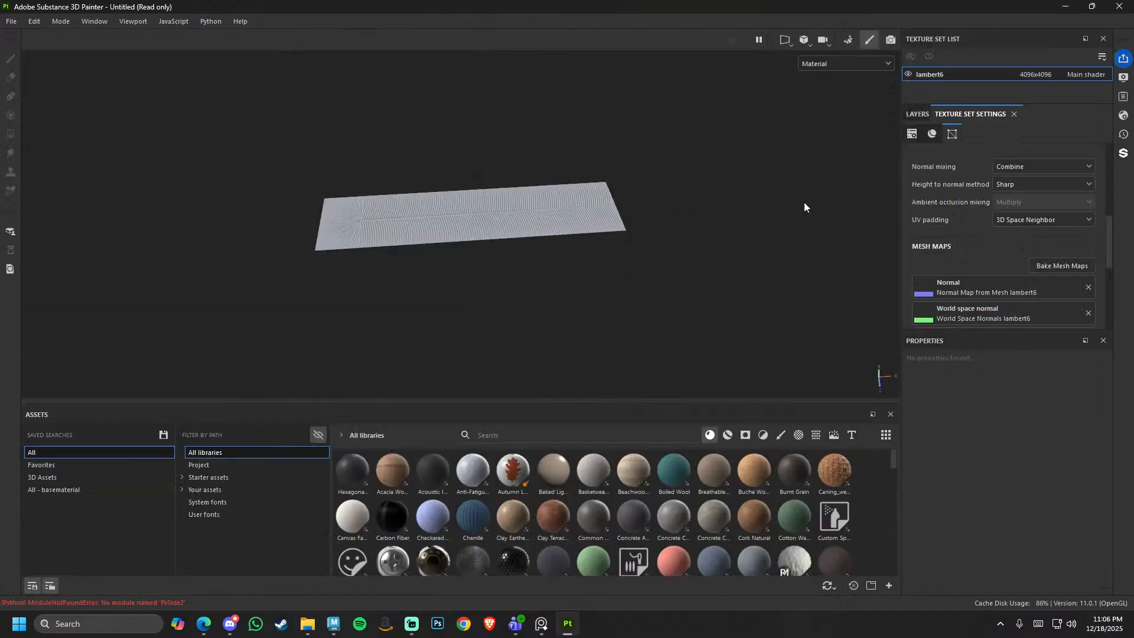
- Examine the baked needle detail on the card up close, from the stem to the fanned tip
{"action": "left_click_drag", "start_coordinate": [649, 198], "coordinate": [426, 180], "text": "alt"}
{"action": "scroll", "coordinate": [454, 223], "scroll_direction": "up", "scroll_amount": 5}
{"action": "middle_click_drag", "start_coordinate": [455, 223], "coordinate": [376, 251], "text": "alt"}
{"action": "left_click_drag", "start_coordinate": [375, 254], "coordinate": [559, 305], "text": "alt"}
{"action": "right_click_drag", "start_coordinate": [558, 305], "coordinate": [635, 315], "text": "shift"}
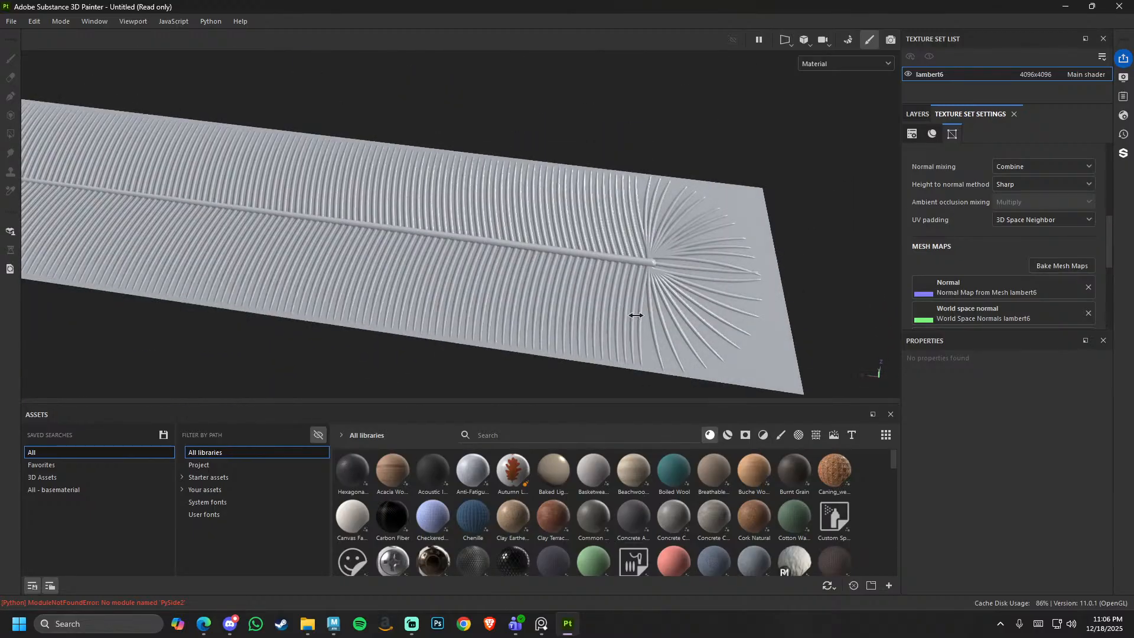
{"action": "left_click_drag", "start_coordinate": [645, 469], "coordinate": [647, 332]}
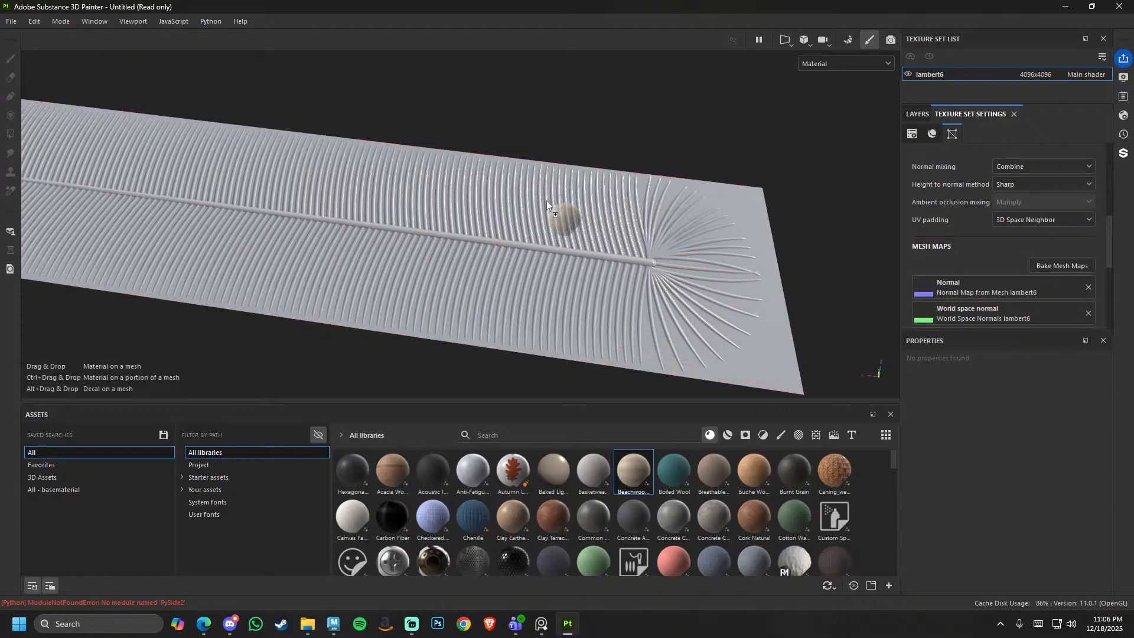
{"action": "left_click_drag", "start_coordinate": [546, 200], "coordinate": [639, 466]}
{"action": "scroll", "coordinate": [604, 247], "scroll_direction": "down", "scroll_amount": 4}
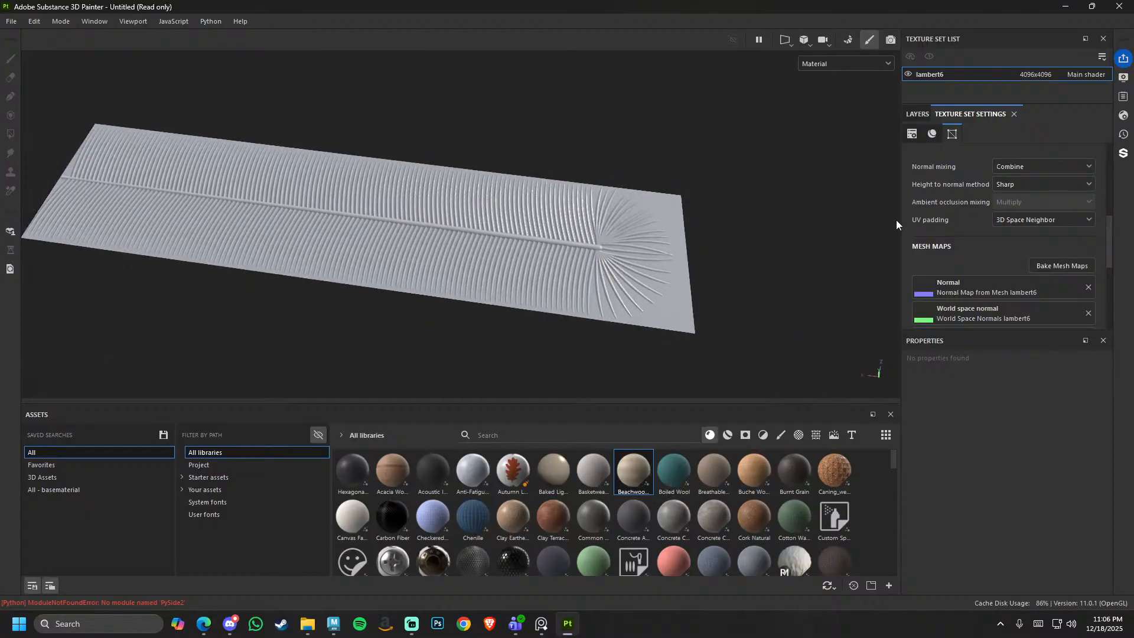
{"action": "left_click", "coordinate": [914, 115]}
{"action": "left_click", "coordinate": [985, 114]}
- Switch to Maya and examine the high mesh's green needles and red backing in isolation
{"action": "left_click", "coordinate": [333, 623]}
{"action": "left_click", "coordinate": [486, 390]}
{"action": "left_click", "coordinate": [452, 353]}
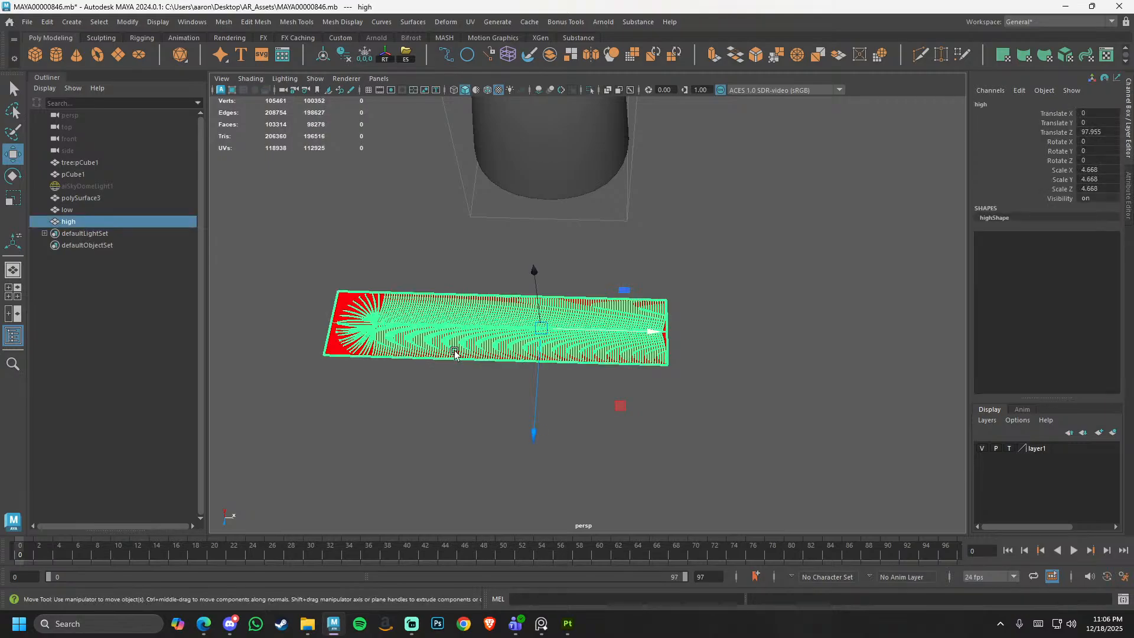
{"action": "key", "text": "ctrl+1"}
{"action": "left_click", "coordinate": [466, 387]}
{"action": "scroll", "coordinate": [516, 365], "scroll_direction": "up", "scroll_amount": 5}
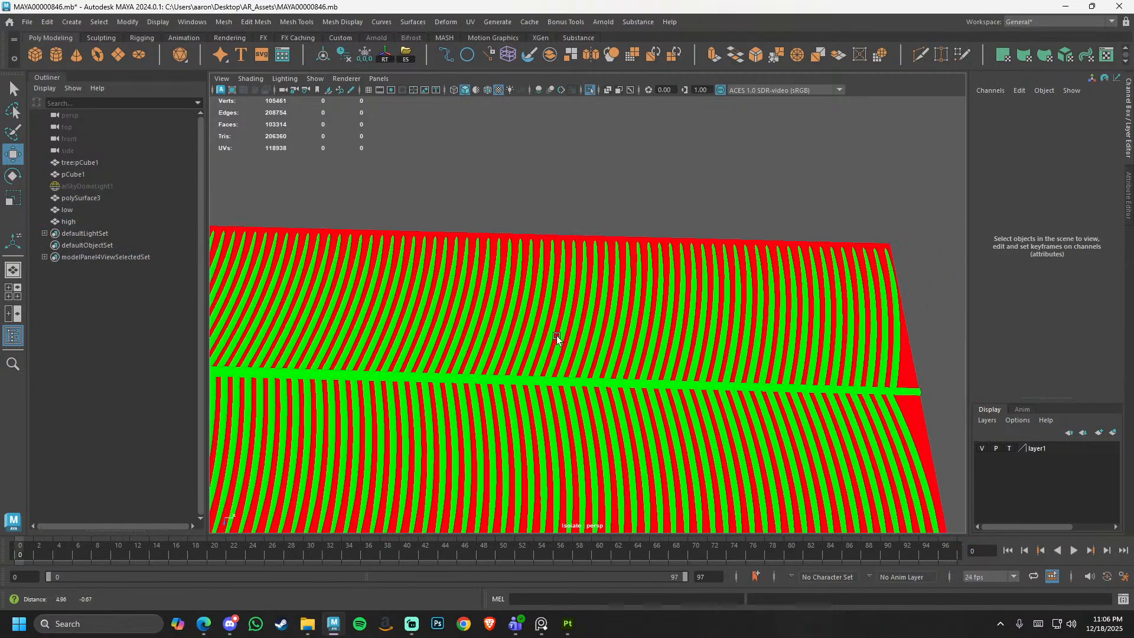
{"action": "scroll", "coordinate": [629, 349], "scroll_direction": "up", "scroll_amount": 3}
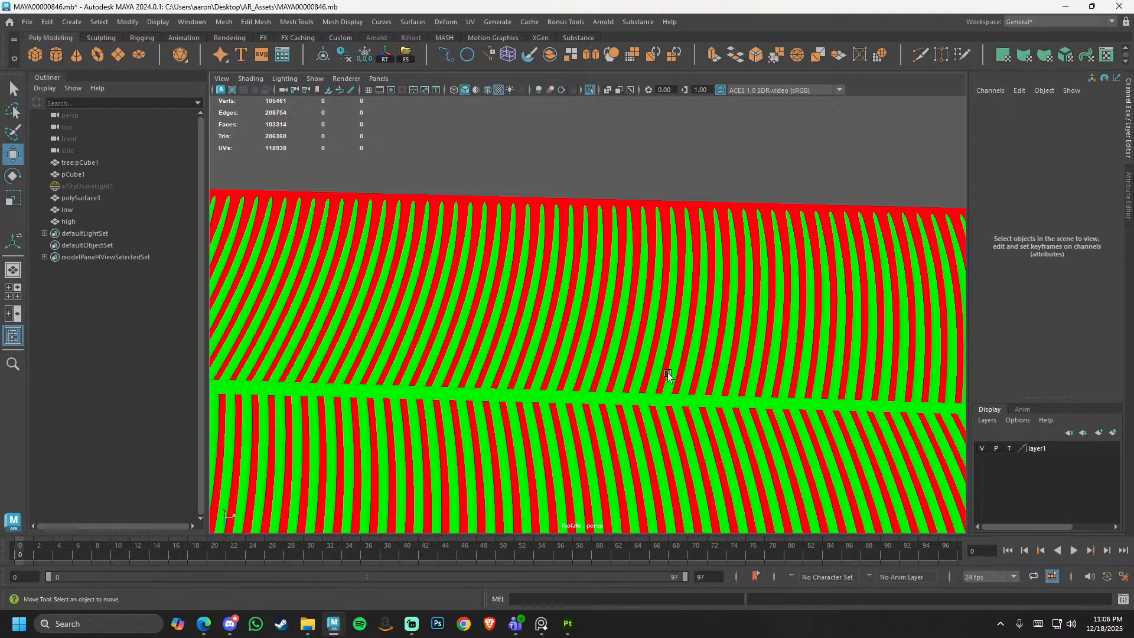
{"action": "right_click_drag", "start_coordinate": [668, 377], "coordinate": [486, 330], "text": "alt"}
{"action": "middle_click_drag", "start_coordinate": [485, 330], "coordinate": [671, 329], "text": "alt"}
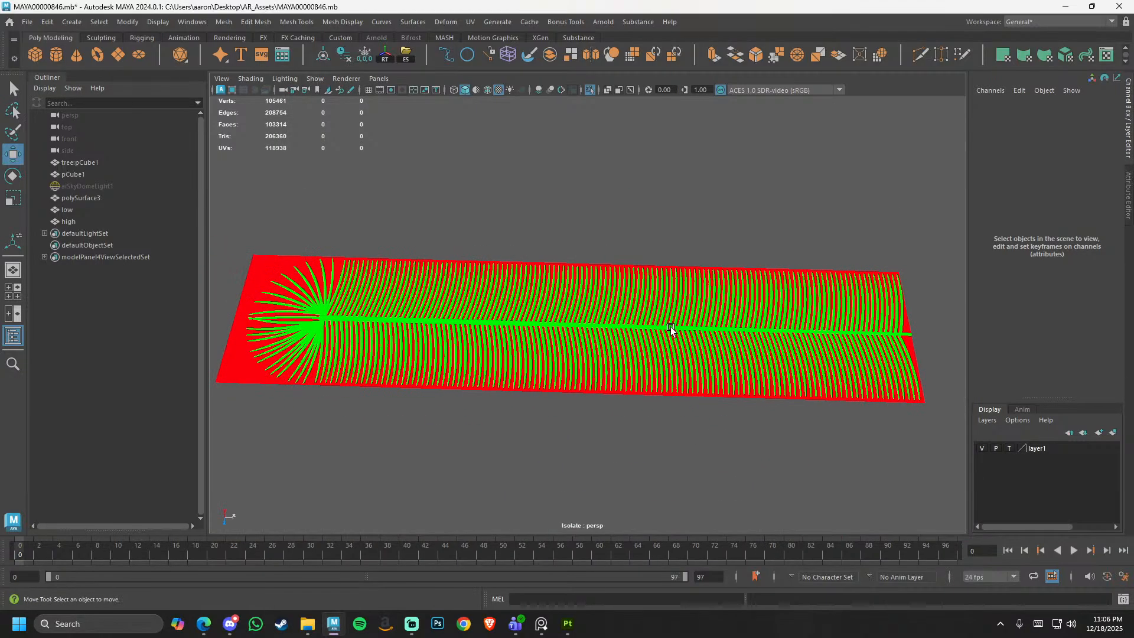
{"action": "left_click", "coordinate": [652, 323]}
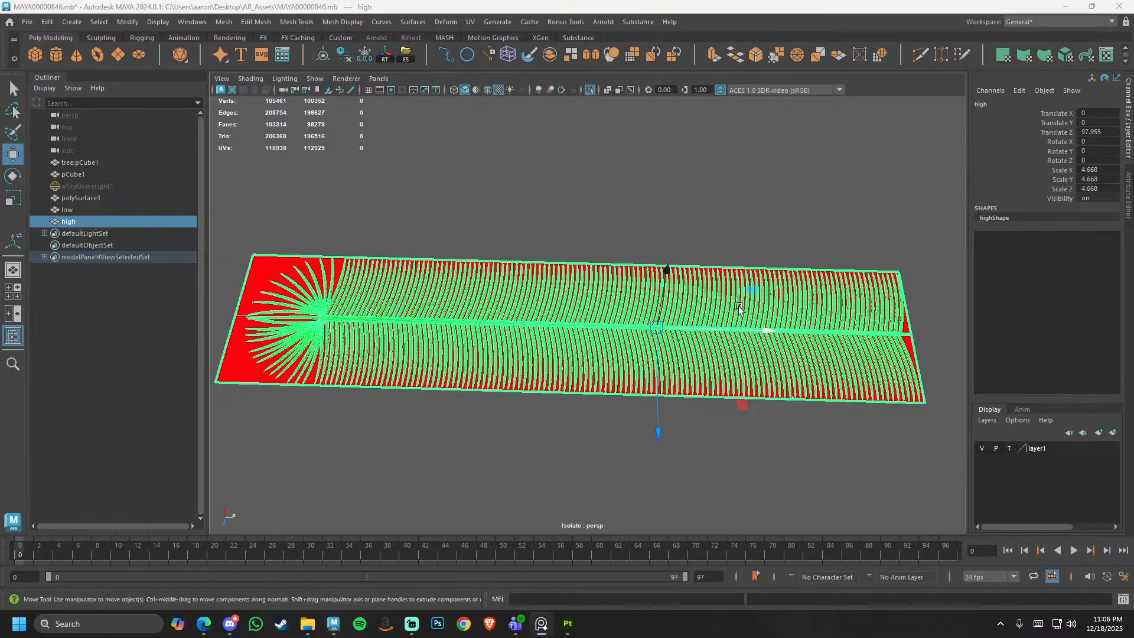
- Switch to Substance 3D Painter and turn on the mesh wireframe in the viewport display settings
{"action": "left_click", "coordinate": [568, 623]}
{"action": "scroll", "coordinate": [577, 339], "scroll_direction": "up", "scroll_amount": 10}
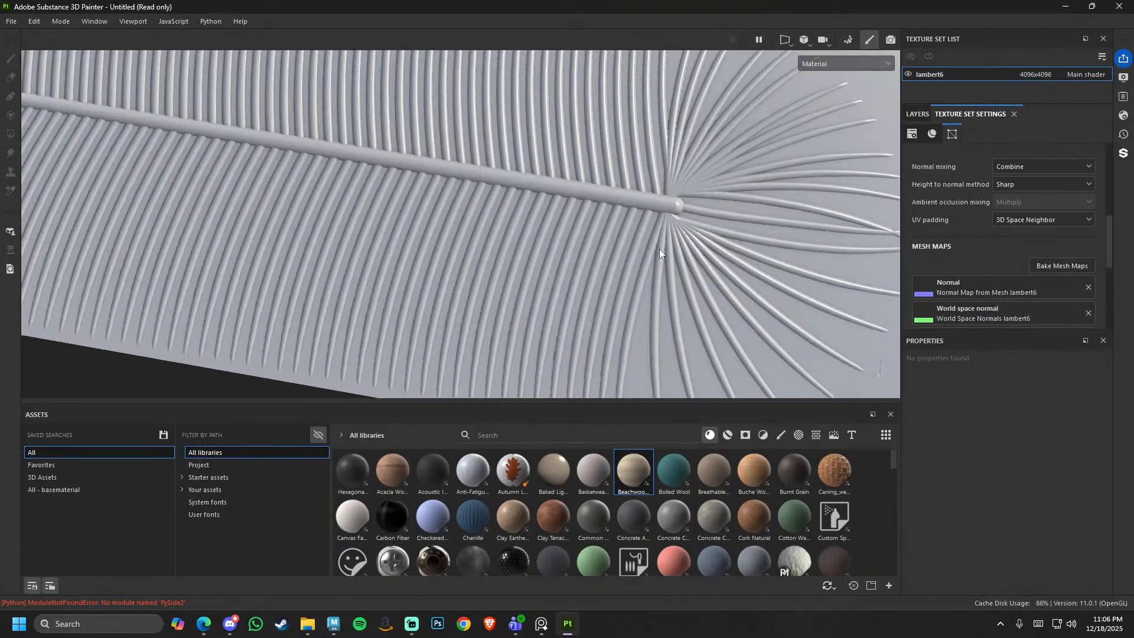
{"action": "left_click", "coordinate": [1127, 81]}
{"action": "scroll", "coordinate": [973, 357], "scroll_direction": "down", "scroll_amount": 10}
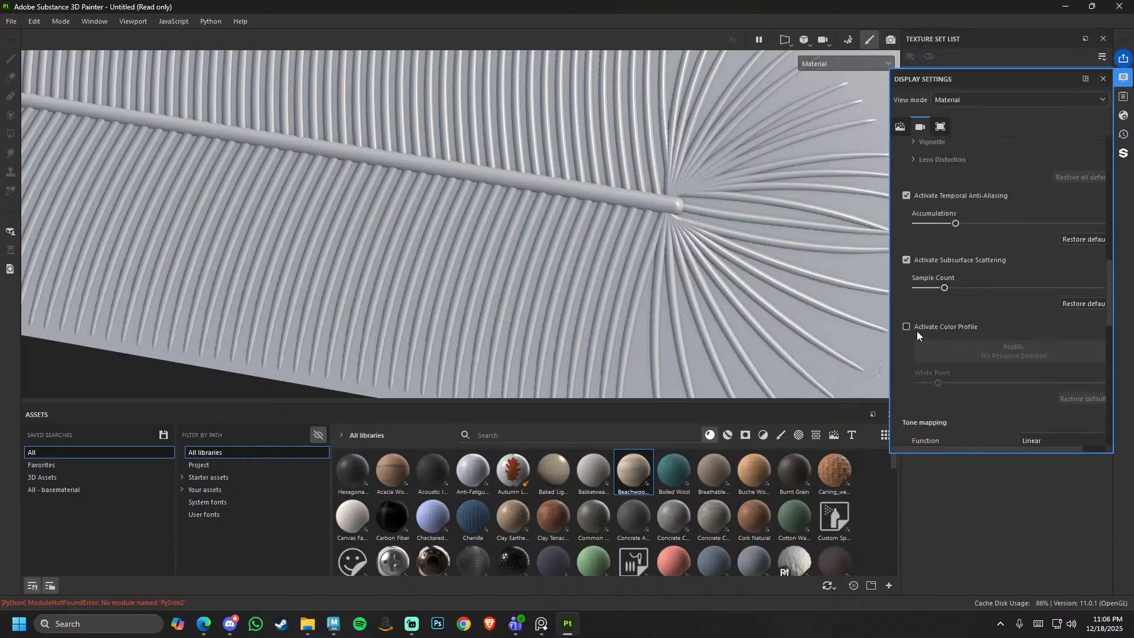
{"action": "scroll", "coordinate": [916, 329], "scroll_direction": "up", "scroll_amount": 8}
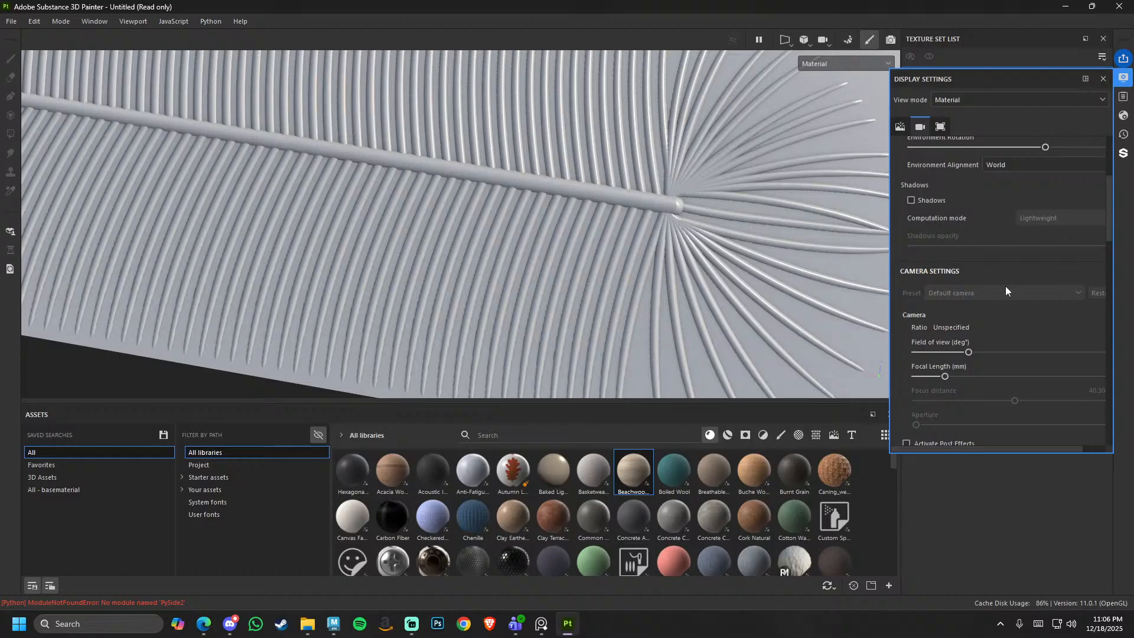
{"action": "scroll", "coordinate": [923, 328], "scroll_direction": "up", "scroll_amount": 4}
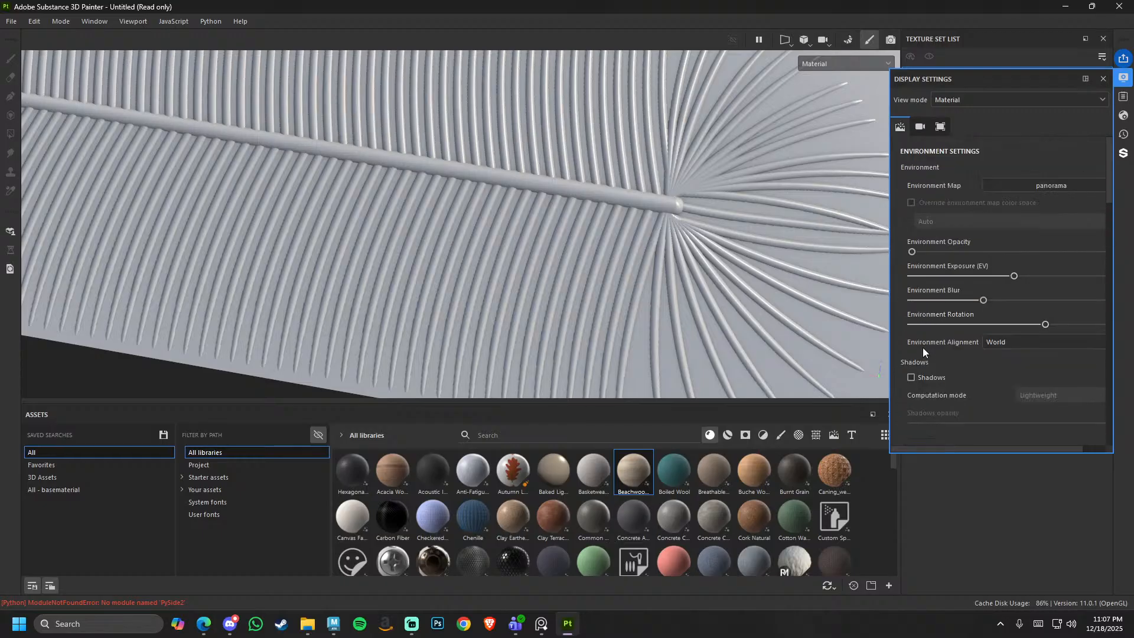
{"action": "scroll", "coordinate": [918, 352], "scroll_direction": "down", "scroll_amount": 12}
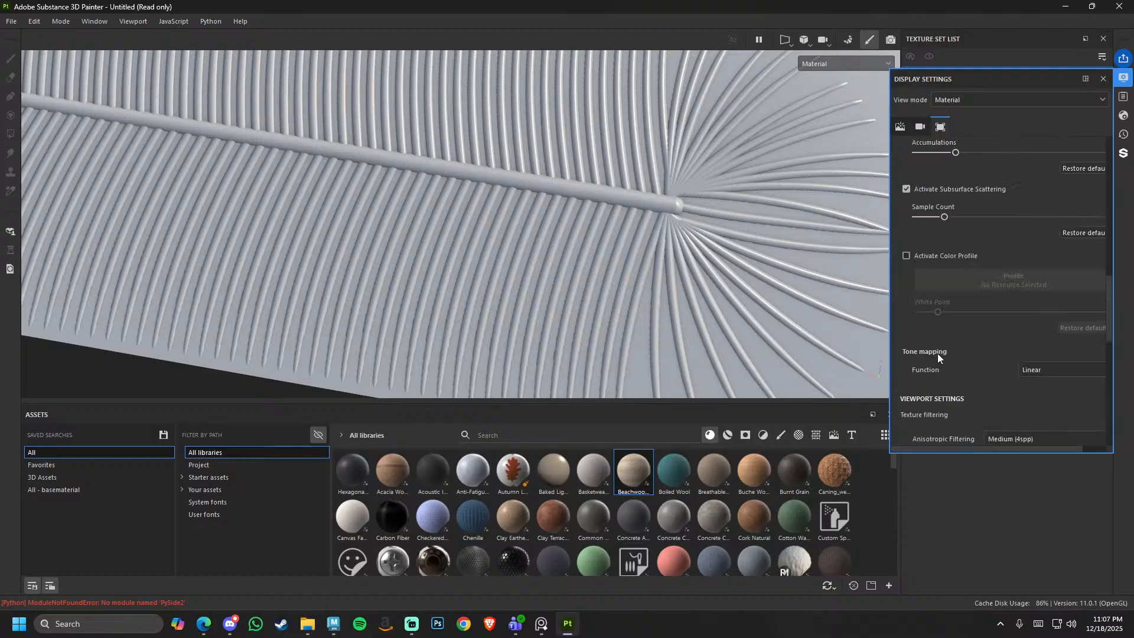
{"action": "scroll", "coordinate": [930, 331], "scroll_direction": "down", "scroll_amount": 6}
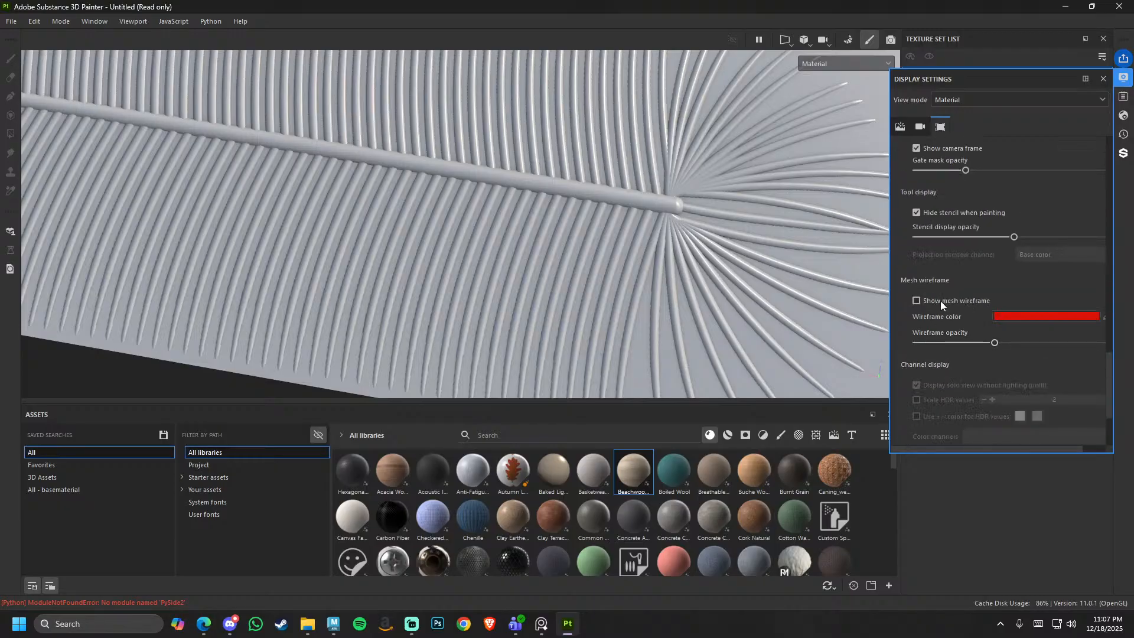
{"action": "left_click", "coordinate": [940, 301]}
- Try black, blue and crimson wireframe colors and check the card's edges against the baked needles
{"action": "left_click", "coordinate": [1017, 317]}
{"action": "left_click_drag", "start_coordinate": [972, 331], "coordinate": [692, 484]}
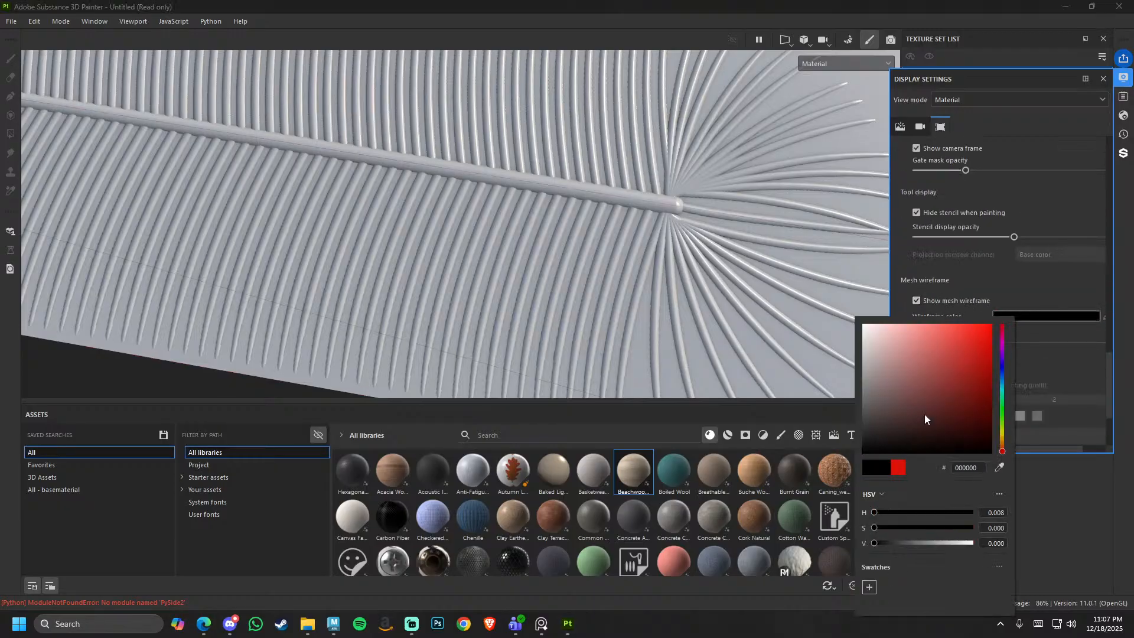
{"action": "left_click_drag", "start_coordinate": [908, 444], "coordinate": [943, 434]}
{"action": "left_click_drag", "start_coordinate": [1002, 421], "coordinate": [1004, 324]}
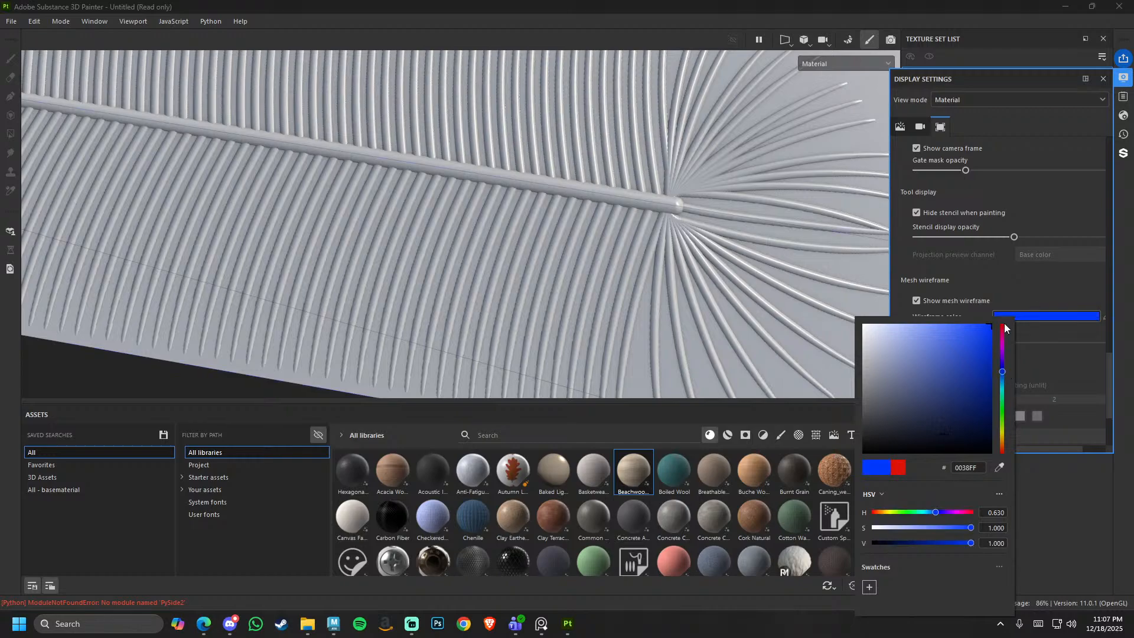
{"action": "left_click_drag", "start_coordinate": [979, 387], "coordinate": [1004, 330]}
{"action": "left_click", "coordinate": [358, 268]}
{"action": "right_click_drag", "start_coordinate": [358, 268], "coordinate": [304, 261], "text": "alt"}
{"action": "left_click_drag", "start_coordinate": [304, 261], "coordinate": [686, 281], "text": "alt"}
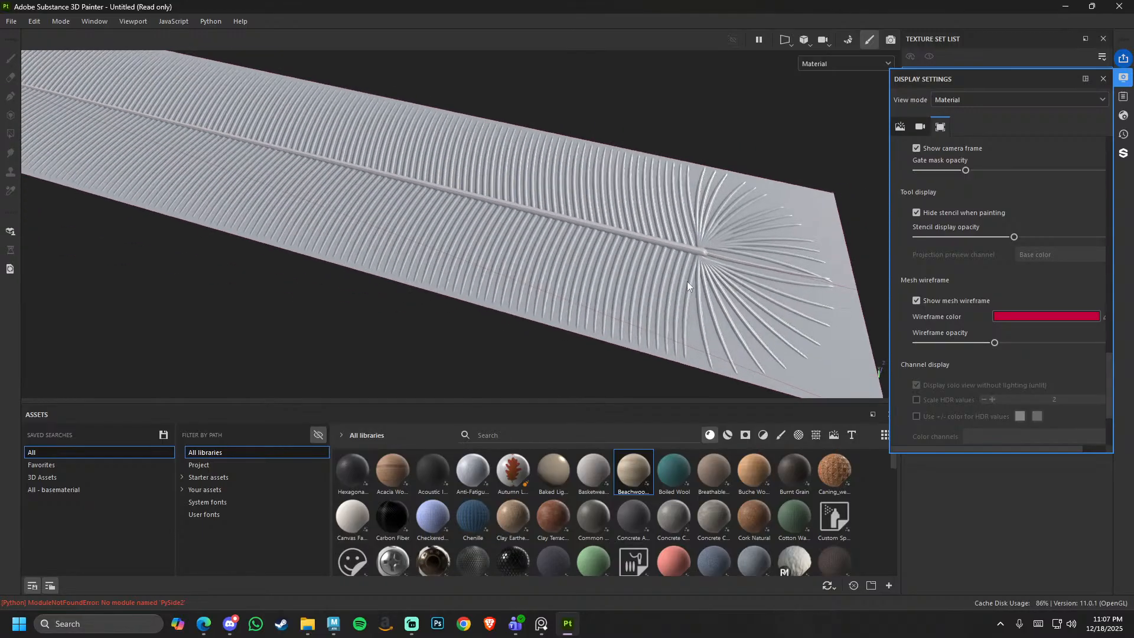
- Set the mesh wireframe color to dark blue and close the display settings
{"action": "left_click", "coordinate": [997, 316]}
{"action": "left_click_drag", "start_coordinate": [933, 325], "coordinate": [992, 360]}
{"action": "left_click", "coordinate": [979, 349]}
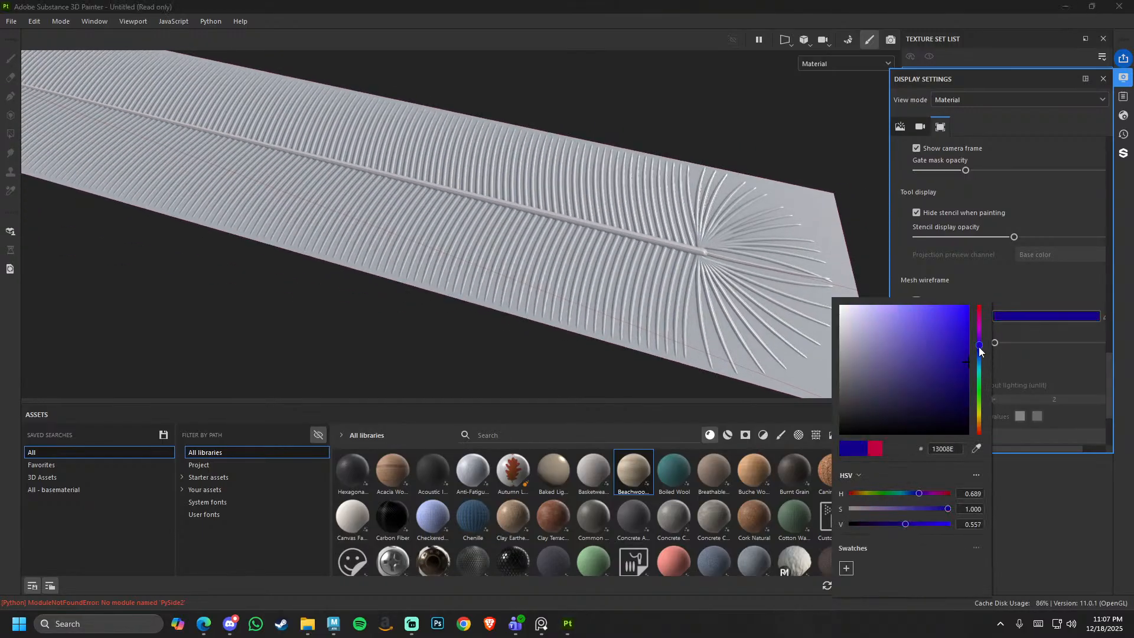
{"action": "left_click", "coordinate": [676, 311]}
{"action": "right_click_drag", "start_coordinate": [676, 310], "coordinate": [652, 171], "text": "alt"}
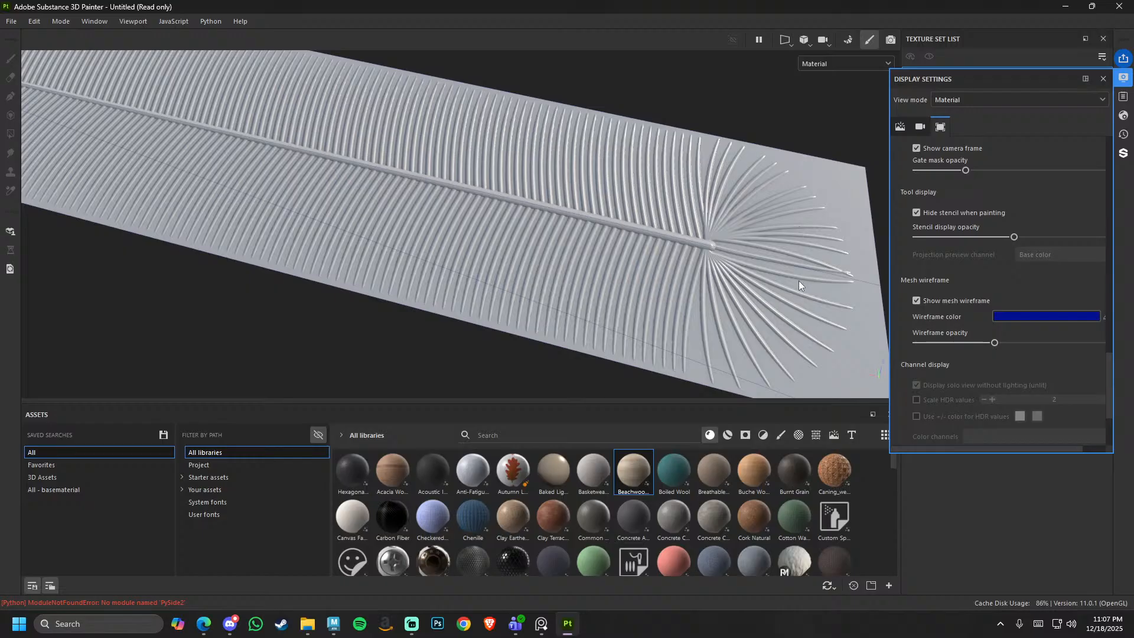
{"action": "left_click", "coordinate": [1098, 80]}
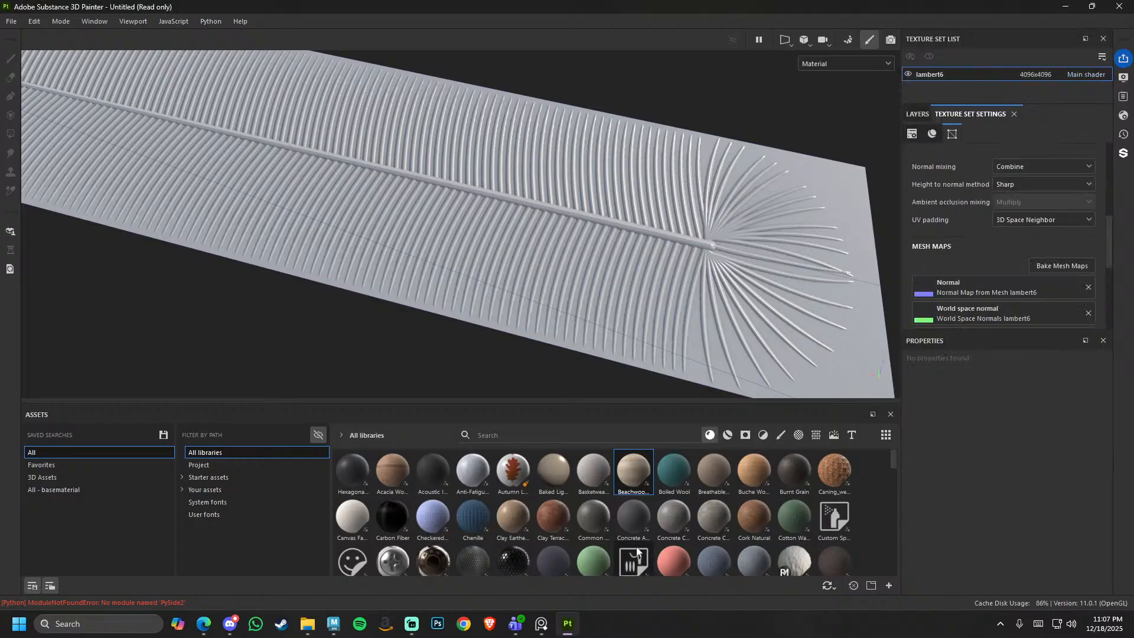
- Compare the high mesh in Maya with the baked card in Substance 3D Painter and review the baked mesh maps
{"action": "left_click", "coordinate": [333, 624]}
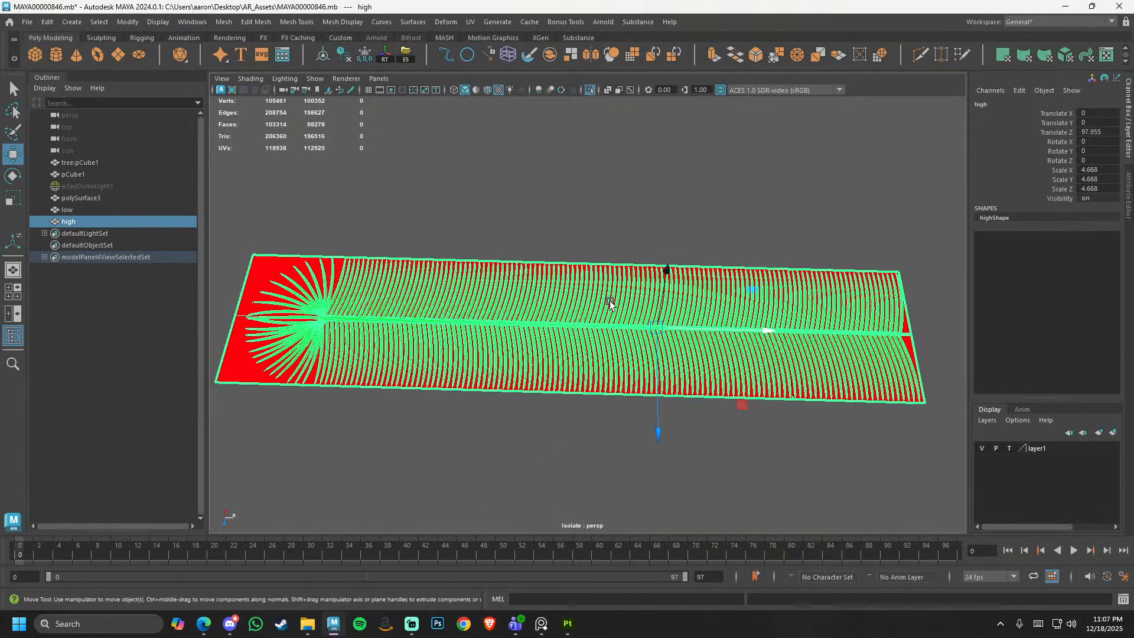
{"action": "left_click", "coordinate": [632, 222]}
{"action": "left_click", "coordinate": [480, 343]}
{"action": "key", "text": "alt+Tab"}
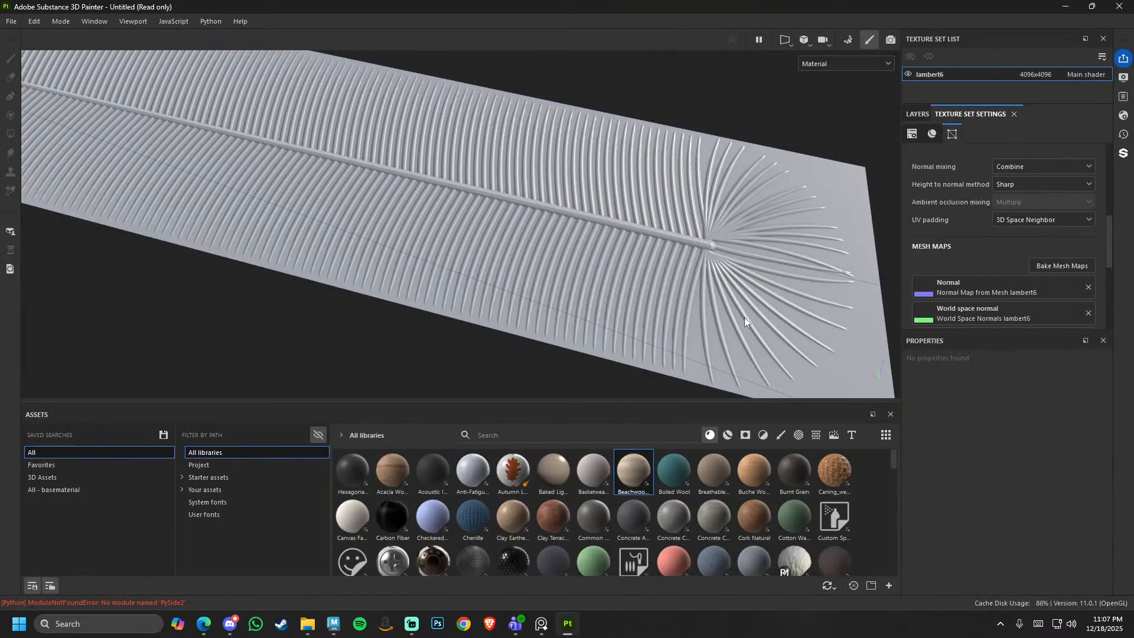
{"action": "right_click_drag", "start_coordinate": [576, 250], "coordinate": [497, 251], "text": "alt"}
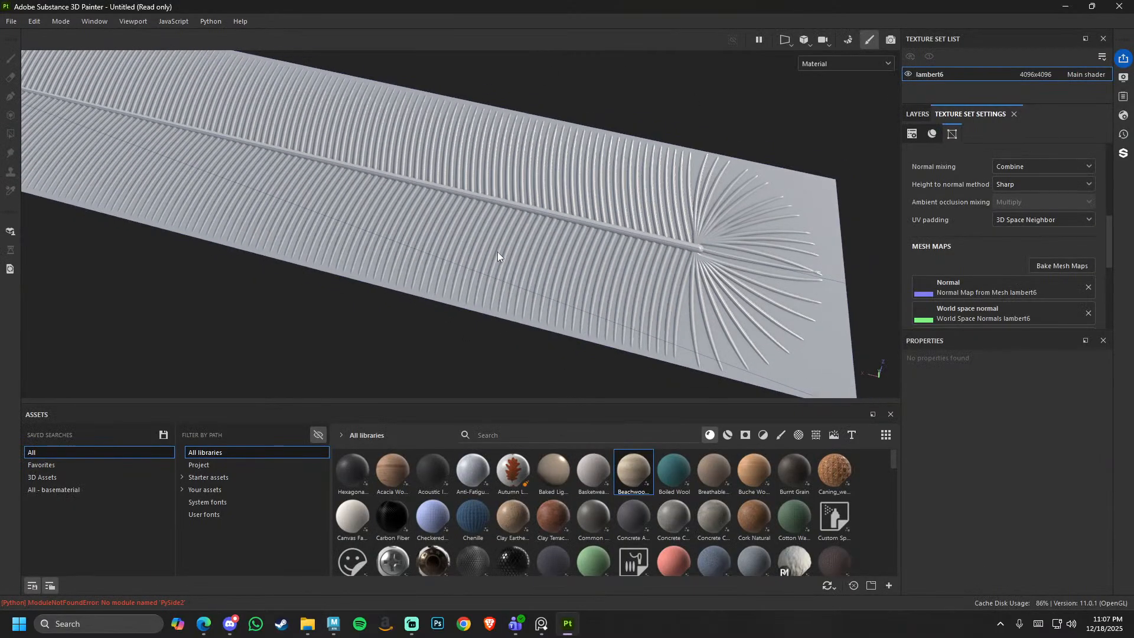
{"action": "scroll", "coordinate": [968, 291], "scroll_direction": "down", "scroll_amount": 6}
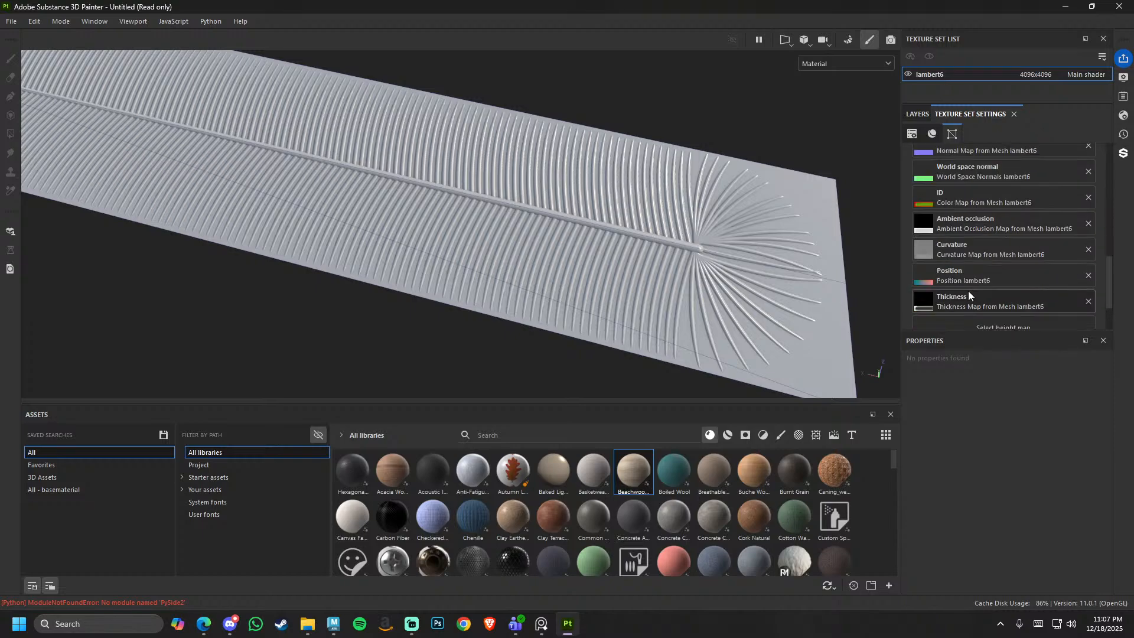
{"action": "scroll", "coordinate": [972, 239], "scroll_direction": "up", "scroll_amount": 2}
- Set the base color of Fill layer 1 to black
{"action": "left_click", "coordinate": [920, 113]}
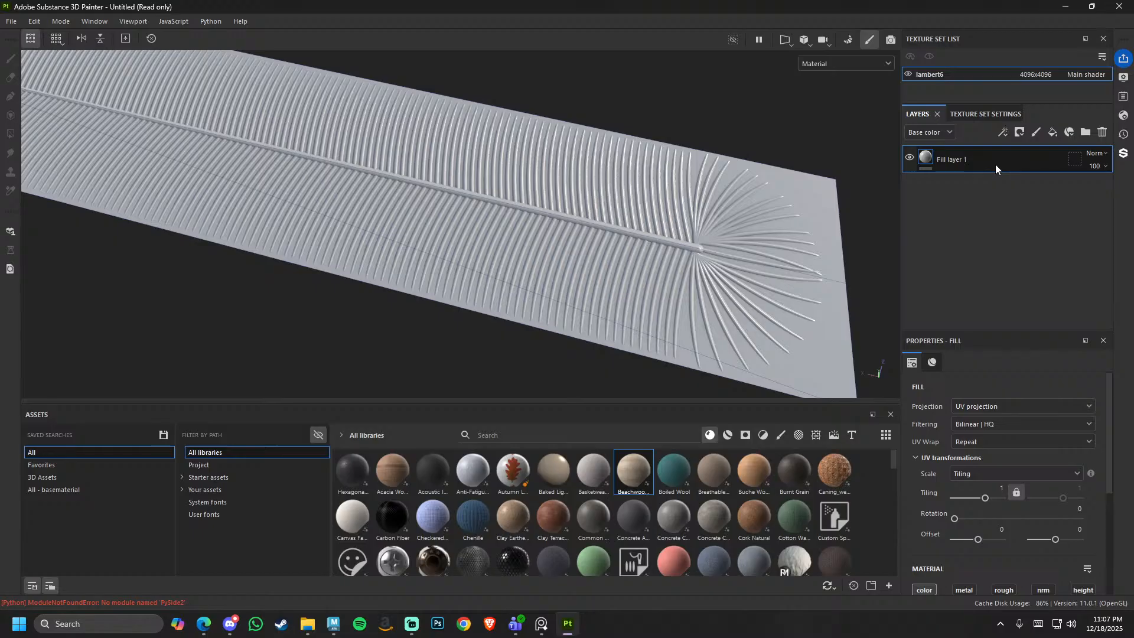
{"action": "scroll", "coordinate": [945, 485], "scroll_direction": "down", "scroll_amount": 3}
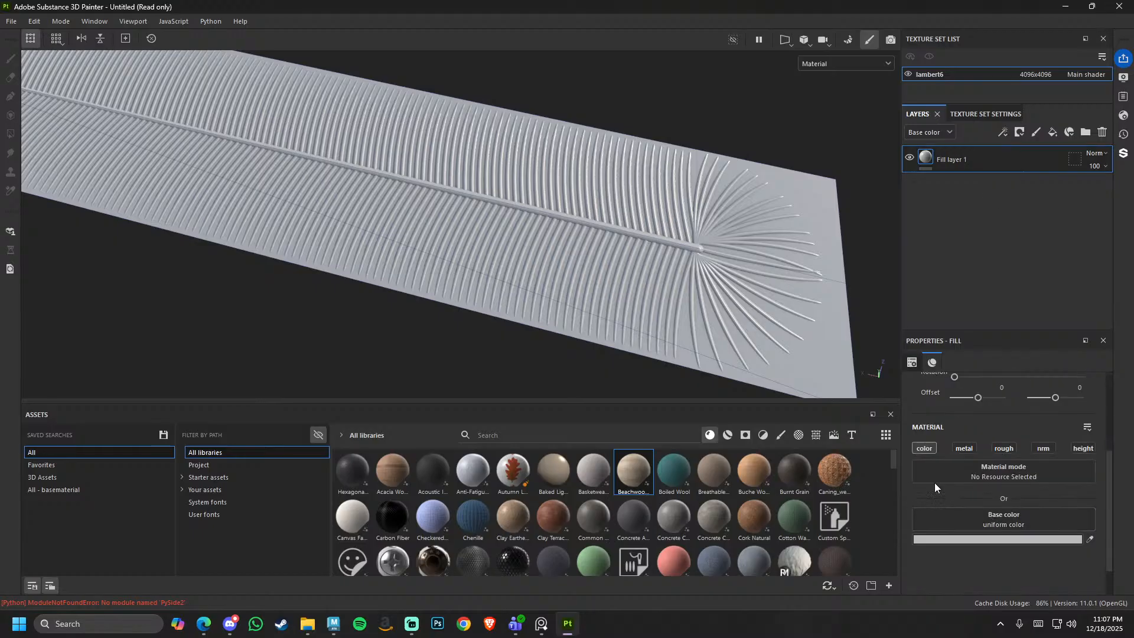
{"action": "left_click", "coordinate": [991, 538]}
{"action": "left_click_drag", "start_coordinate": [881, 377], "coordinate": [727, 606]}
{"action": "left_click", "coordinate": [979, 308]}
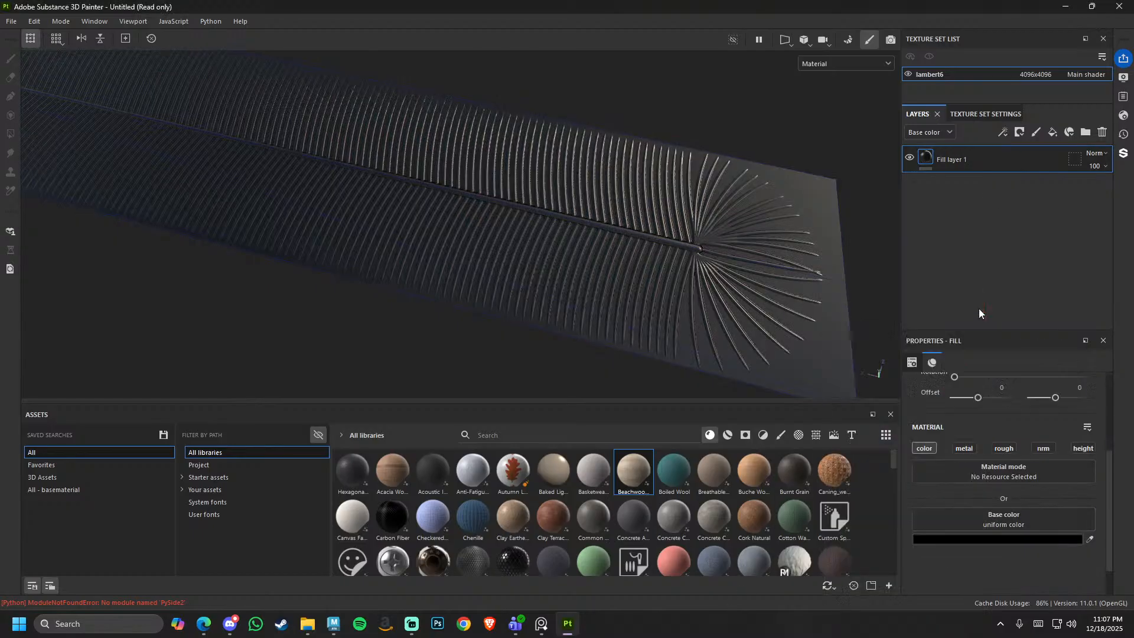
- Duplicate the black fill layer, add a black mask to the copy and set its base color to white FFFFFF
{"action": "key", "text": "ctrl+d"}
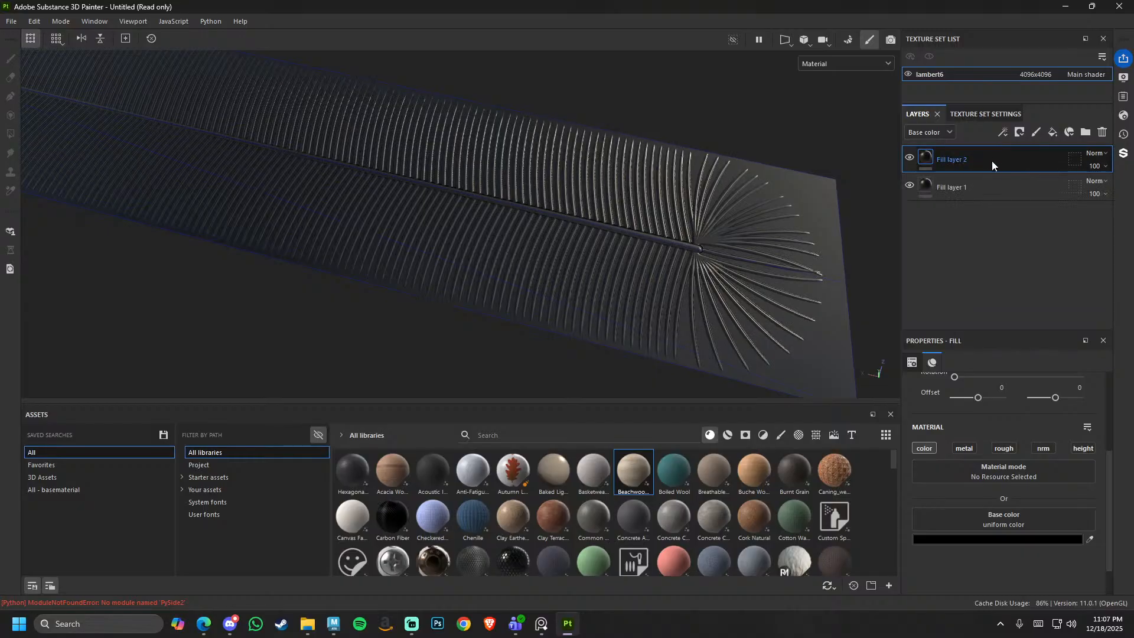
{"action": "right_click", "coordinate": [991, 161]}
{"action": "left_click", "coordinate": [998, 43]}
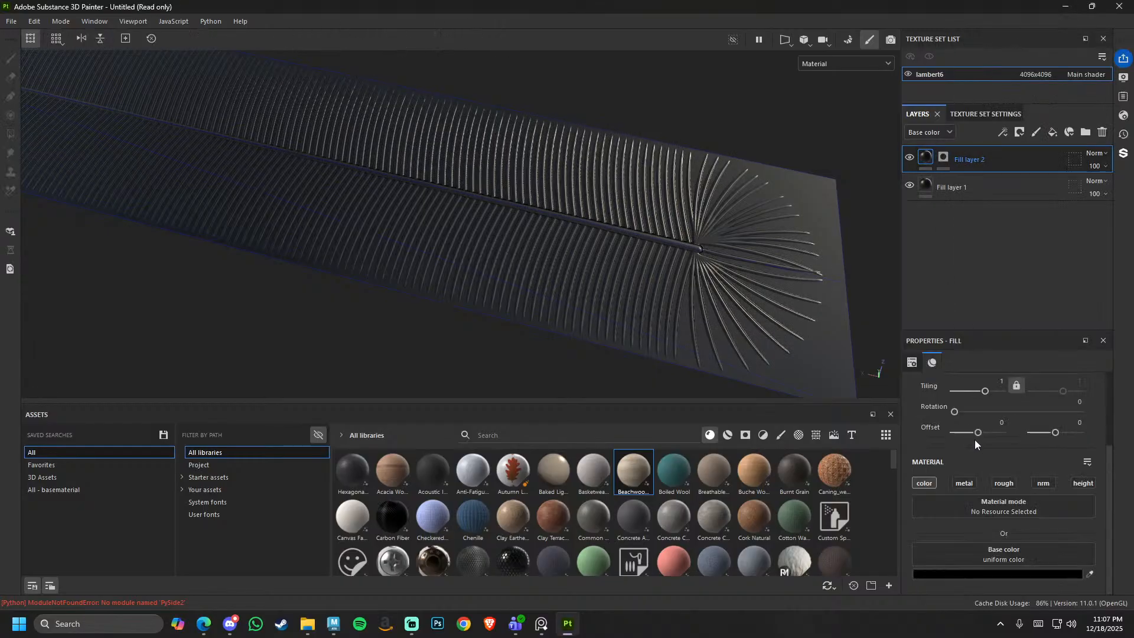
{"action": "left_click", "coordinate": [982, 574]}
{"action": "left_click_drag", "start_coordinate": [874, 383], "coordinate": [738, 247]}
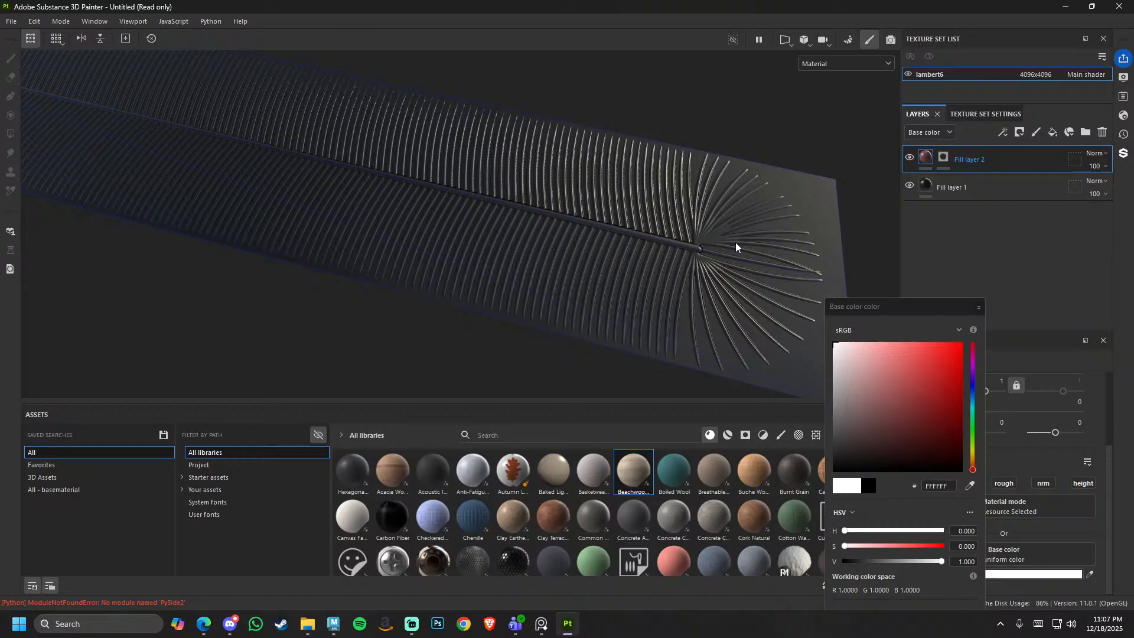
{"action": "left_click", "coordinate": [978, 308]}
- Add a color selection to the white layer's mask and pick the green needle color from the ID map
{"action": "left_click", "coordinate": [944, 158]}
{"action": "right_click", "coordinate": [944, 158]}
{"action": "left_click", "coordinate": [943, 163]}
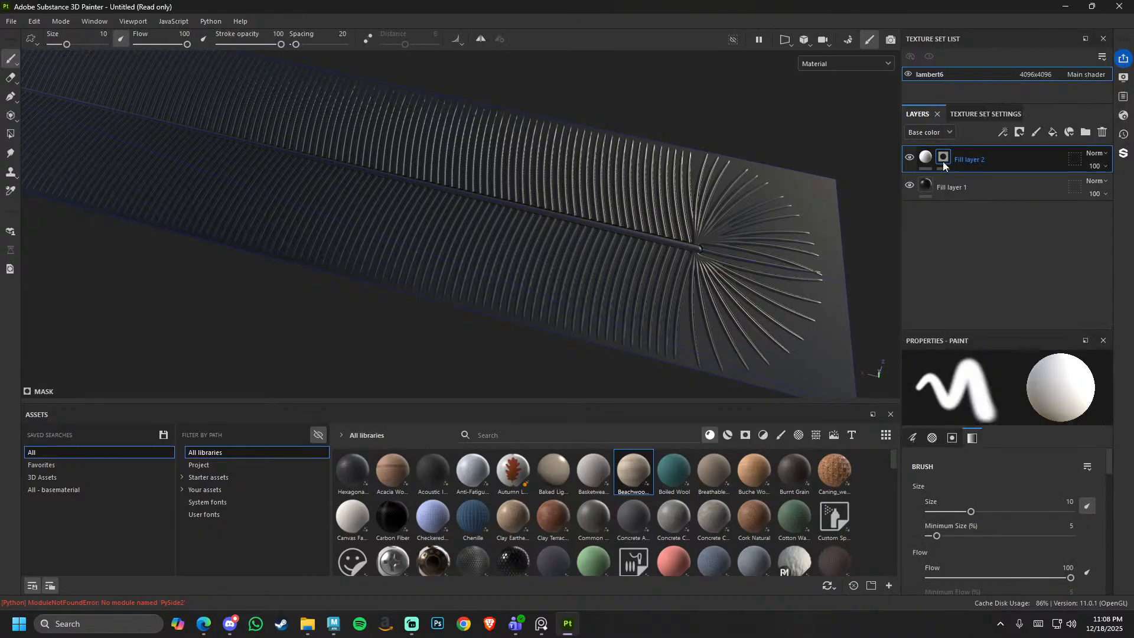
{"action": "right_click", "coordinate": [942, 161]}
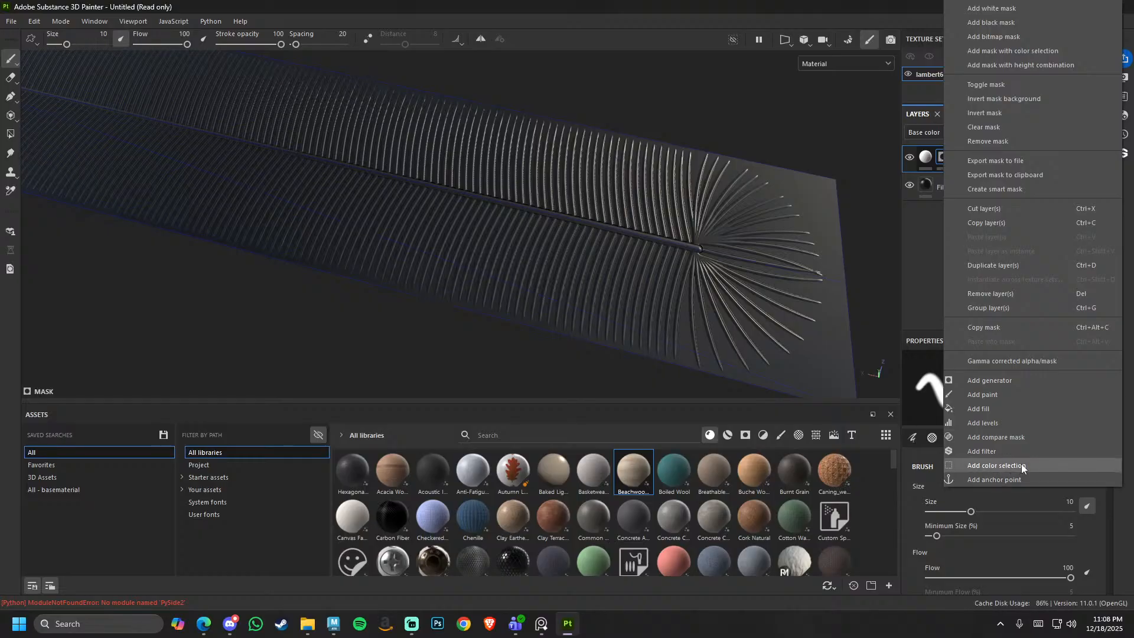
{"action": "left_click", "coordinate": [981, 465]}
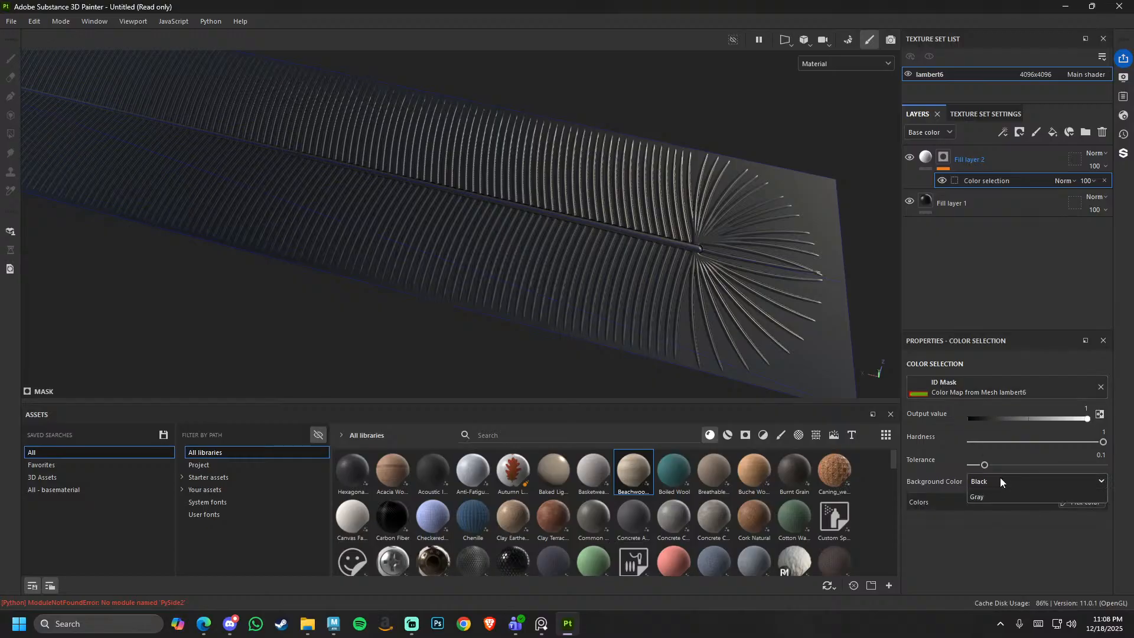
{"action": "left_click", "coordinate": [1001, 481]}
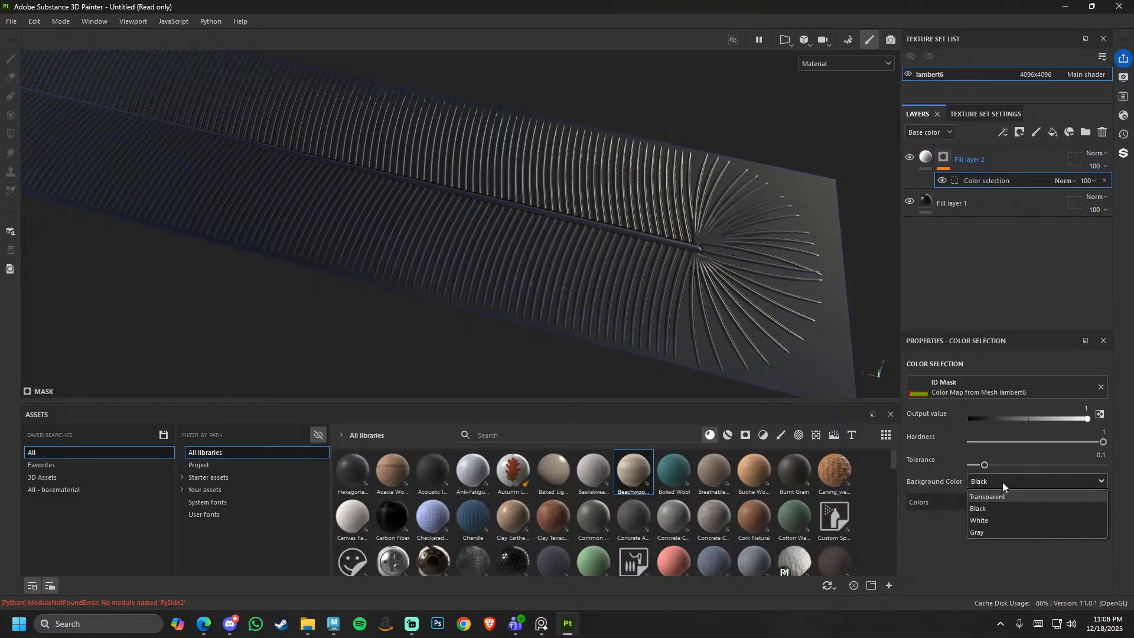
{"action": "left_click", "coordinate": [1002, 482]}
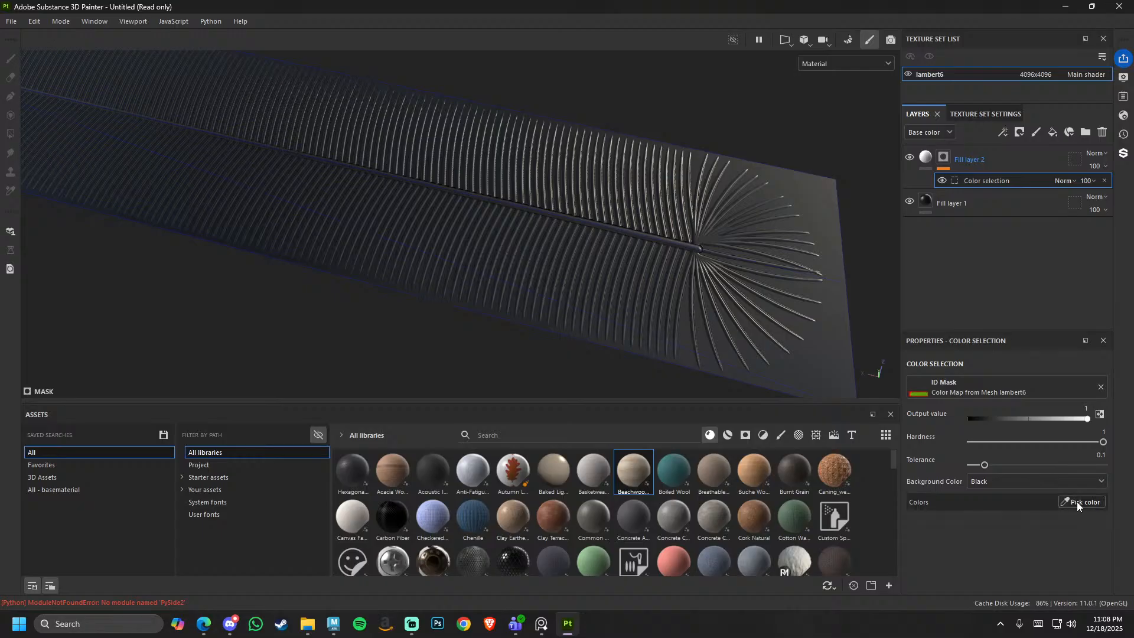
{"action": "left_click", "coordinate": [1077, 502]}
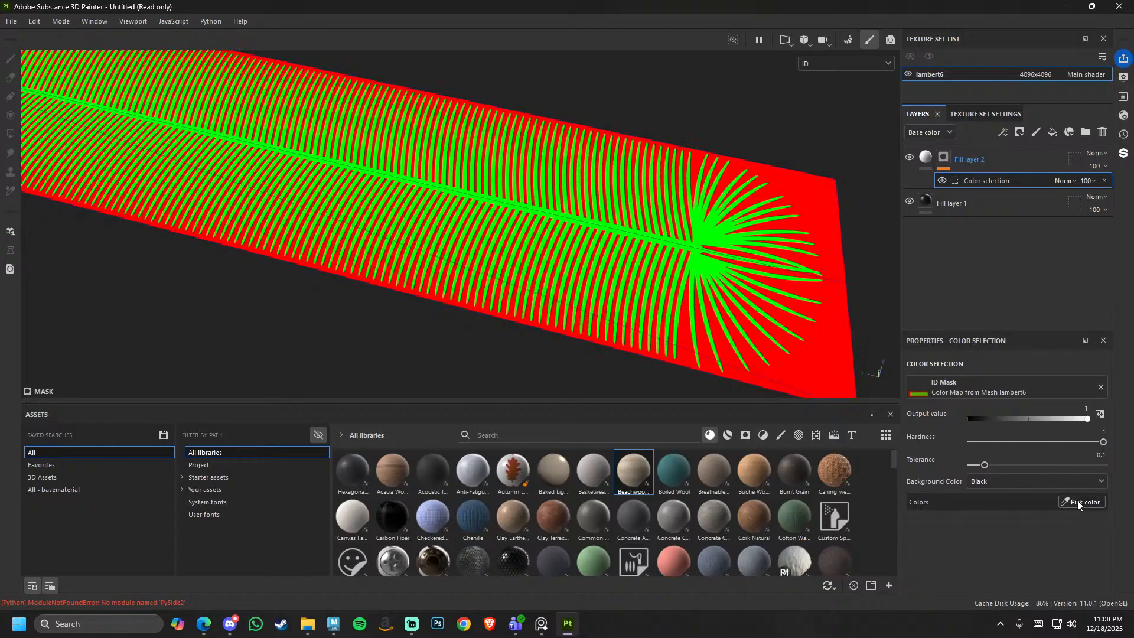
{"action": "left_click", "coordinate": [708, 255]}
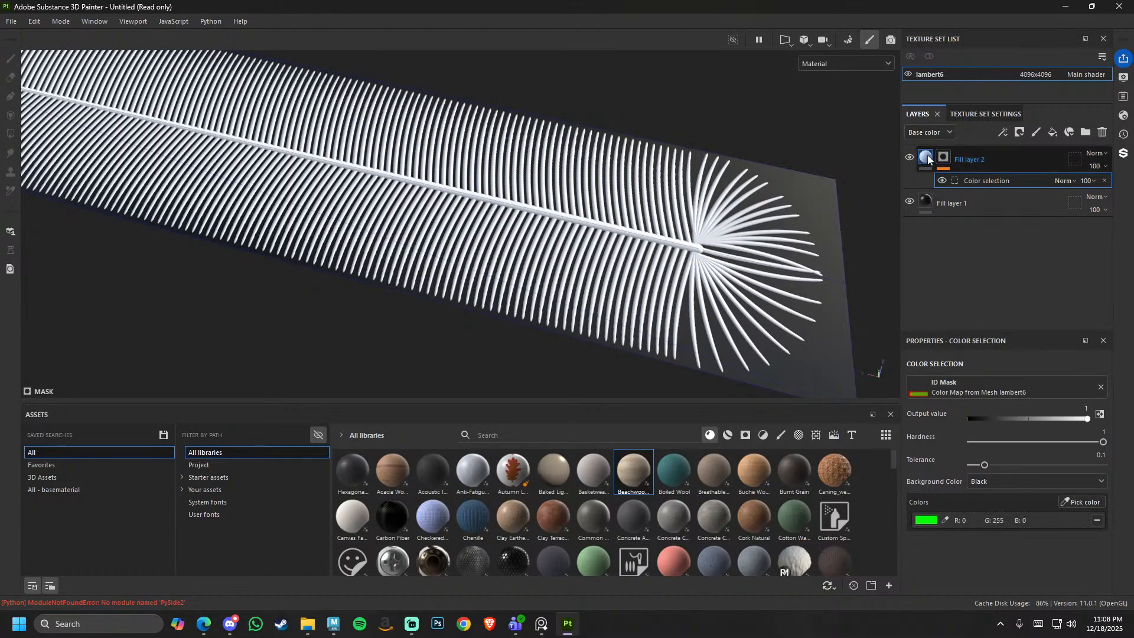
- View the white needles on the black card from above and compare them with the high mesh in Maya
{"action": "left_click_drag", "start_coordinate": [683, 181], "coordinate": [566, 233], "text": "alt"}
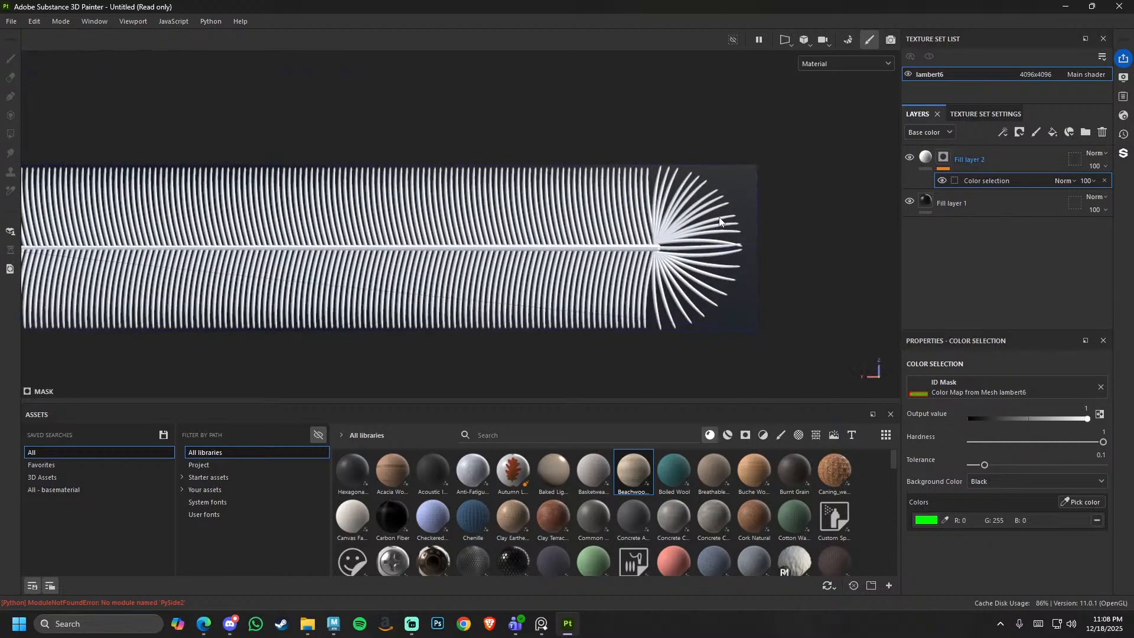
{"action": "left_click", "coordinate": [333, 626]}
{"action": "left_click", "coordinate": [508, 227]}
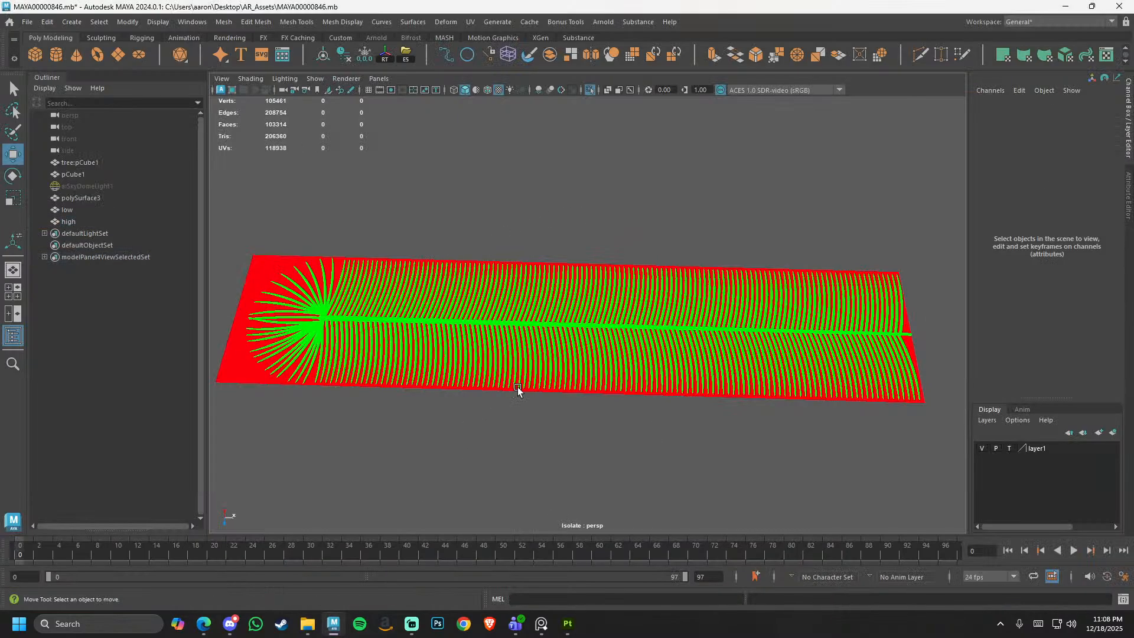
{"action": "key", "text": "alt+Tab"}
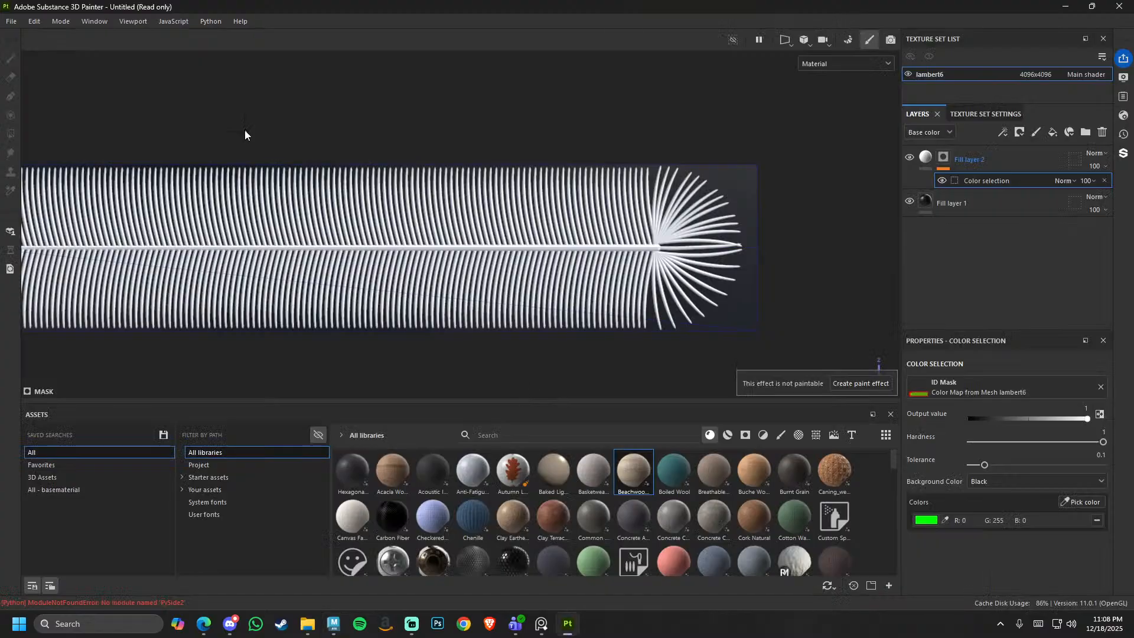
- Export the lambert6 textures using the PBR Metallic Roughness output template
{"action": "left_click", "coordinate": [20, 21]}
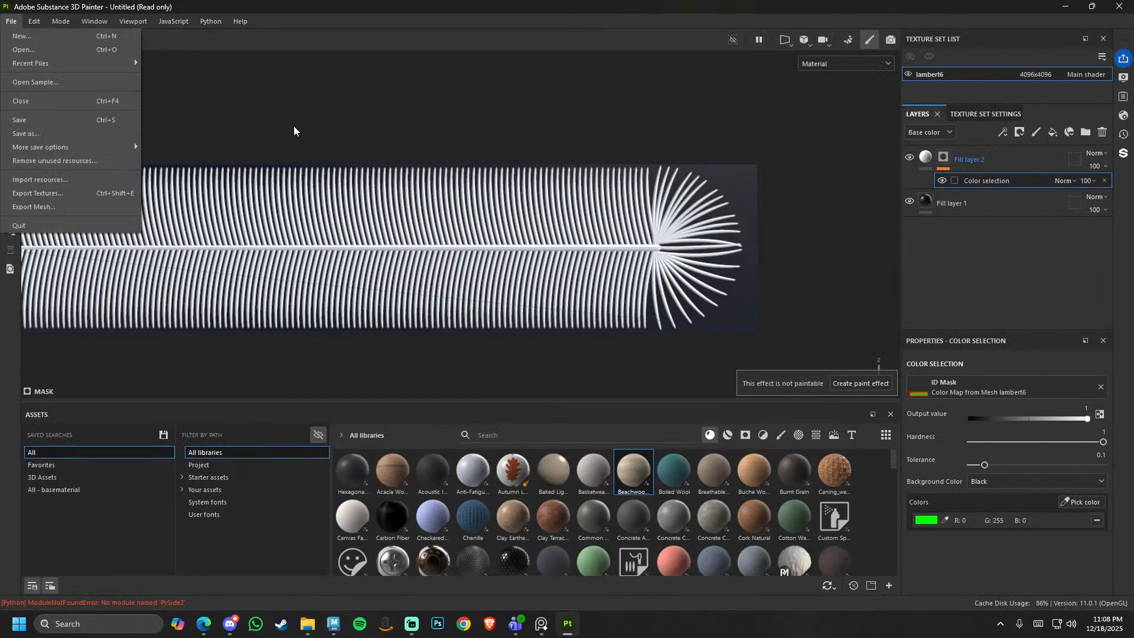
{"action": "left_click", "coordinate": [304, 139]}
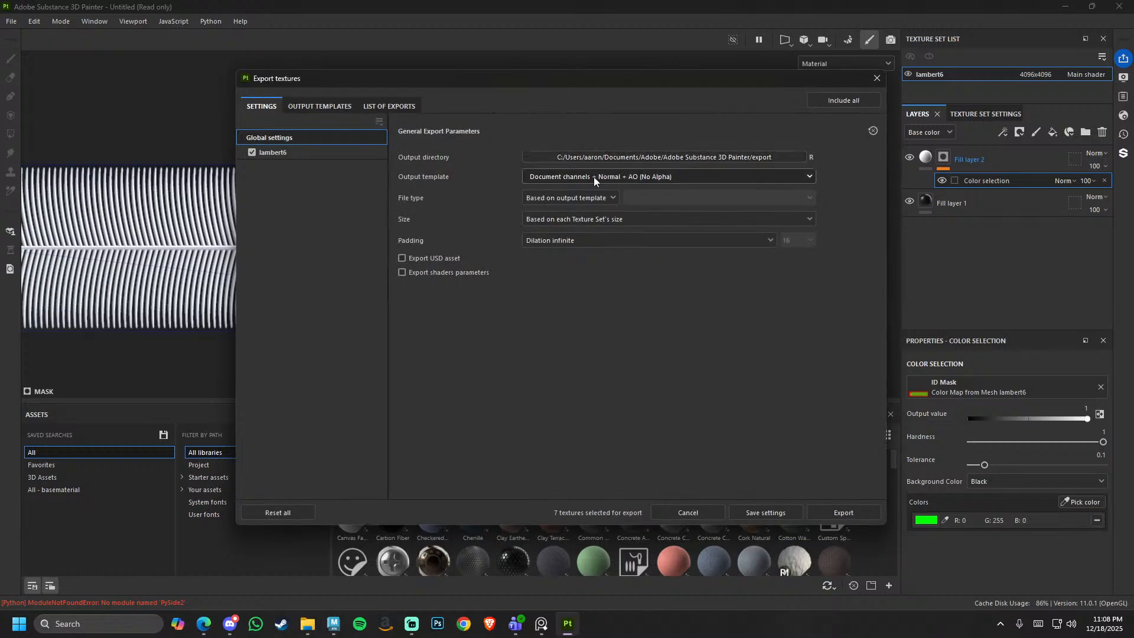
{"action": "left_click", "coordinate": [596, 176]}
{"action": "scroll", "coordinate": [594, 282], "scroll_direction": "down", "scroll_amount": 8}
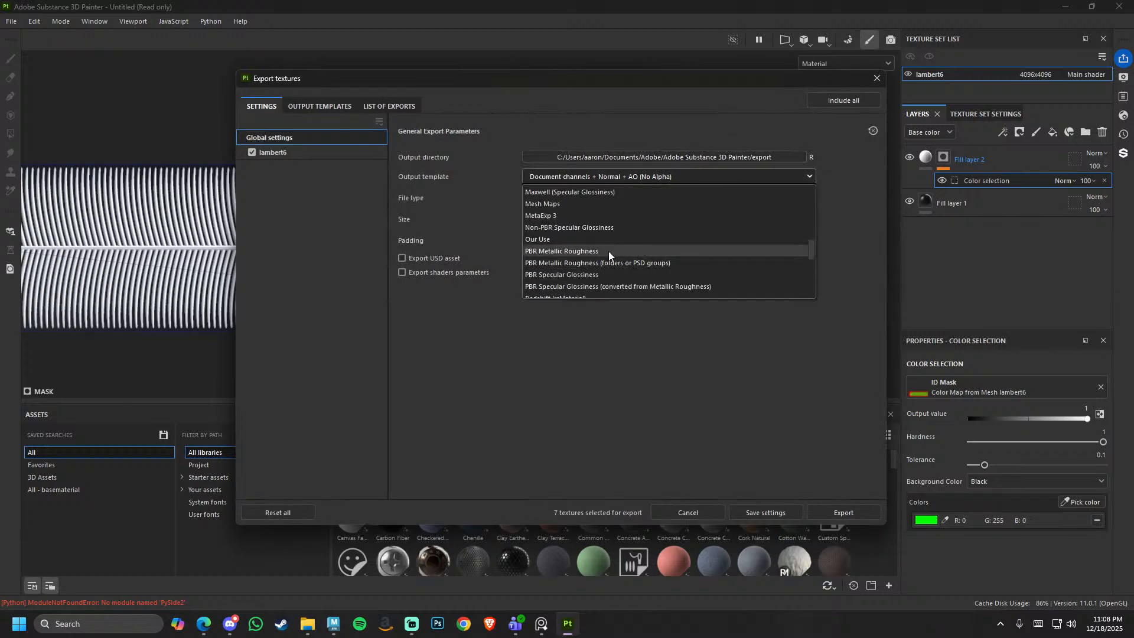
{"action": "left_click", "coordinate": [609, 252]}
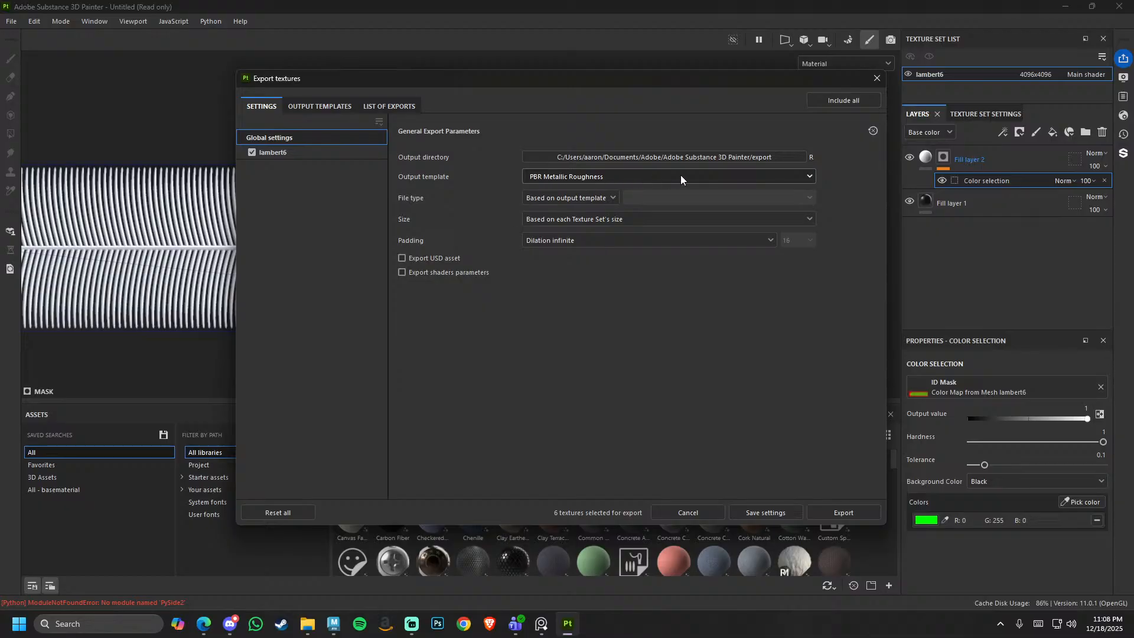
{"action": "left_click", "coordinate": [835, 518]}
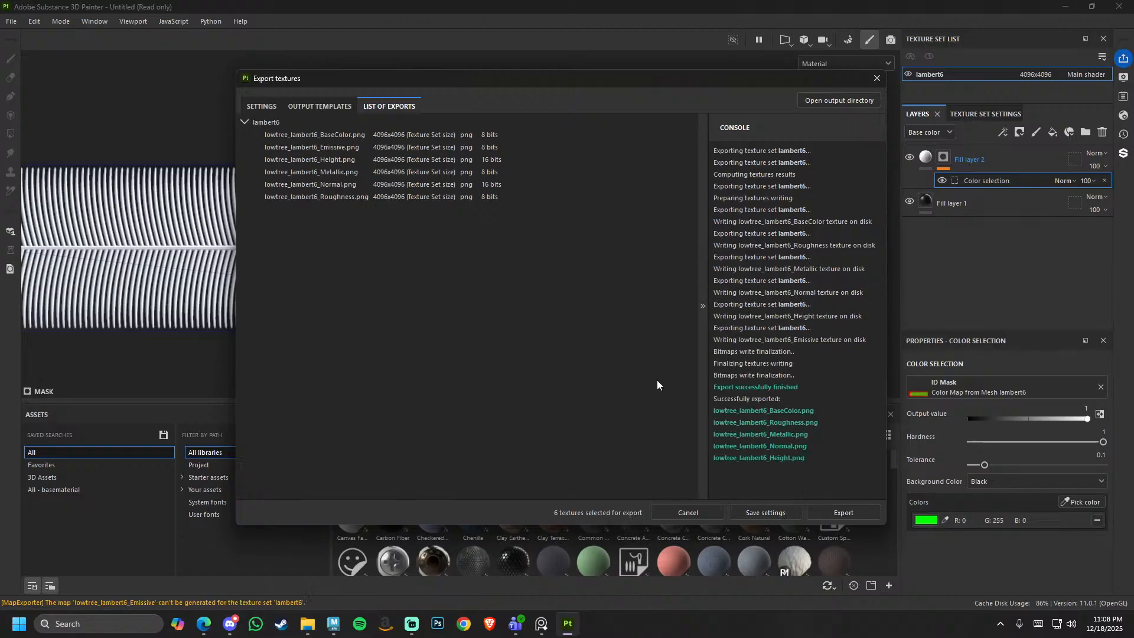
- Review the output templates and the list of exported textures, and close the export window
{"action": "left_click", "coordinate": [339, 106]}
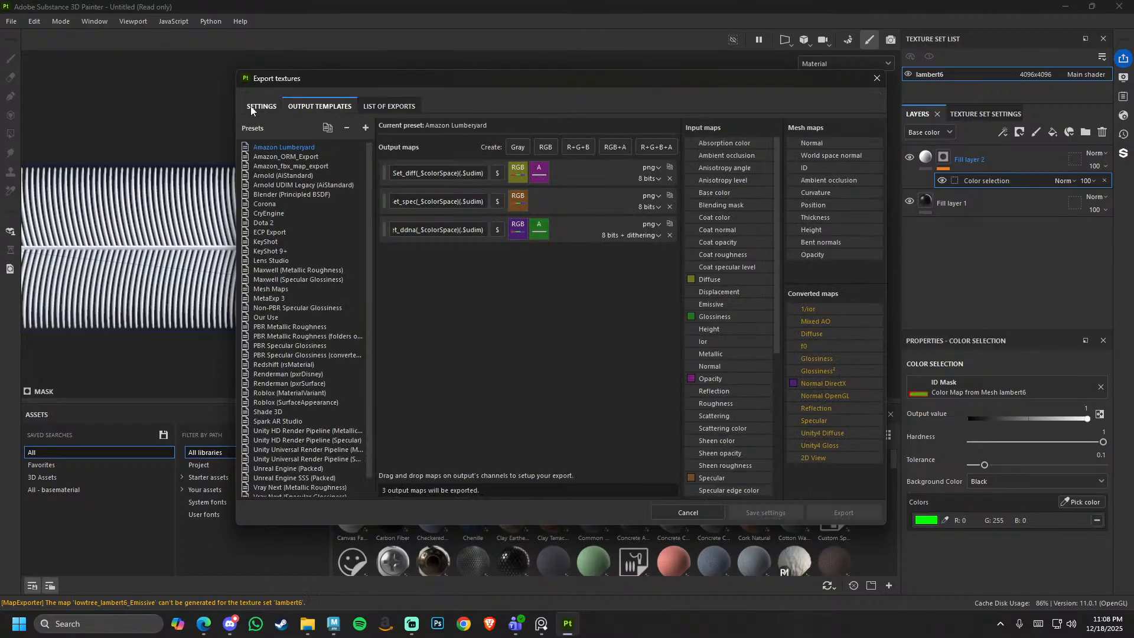
{"action": "left_click", "coordinate": [259, 106]}
{"action": "left_click", "coordinate": [319, 107]}
{"action": "left_click", "coordinate": [387, 106]}
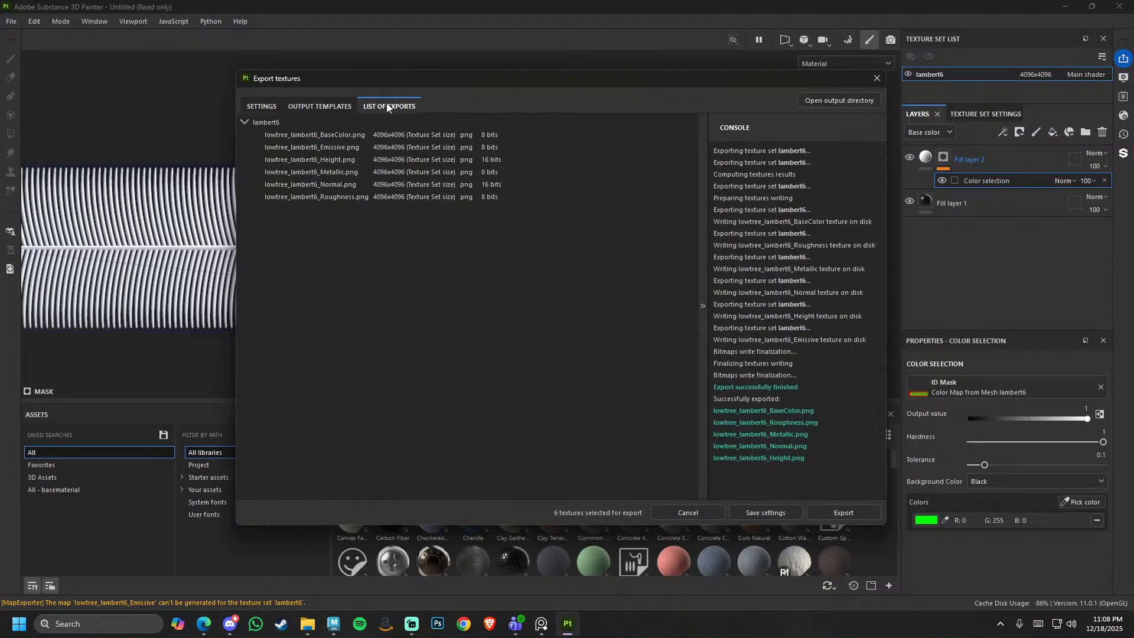
{"action": "left_click", "coordinate": [320, 107]}
{"action": "left_click", "coordinate": [389, 106]}
{"action": "left_click", "coordinate": [876, 79]}
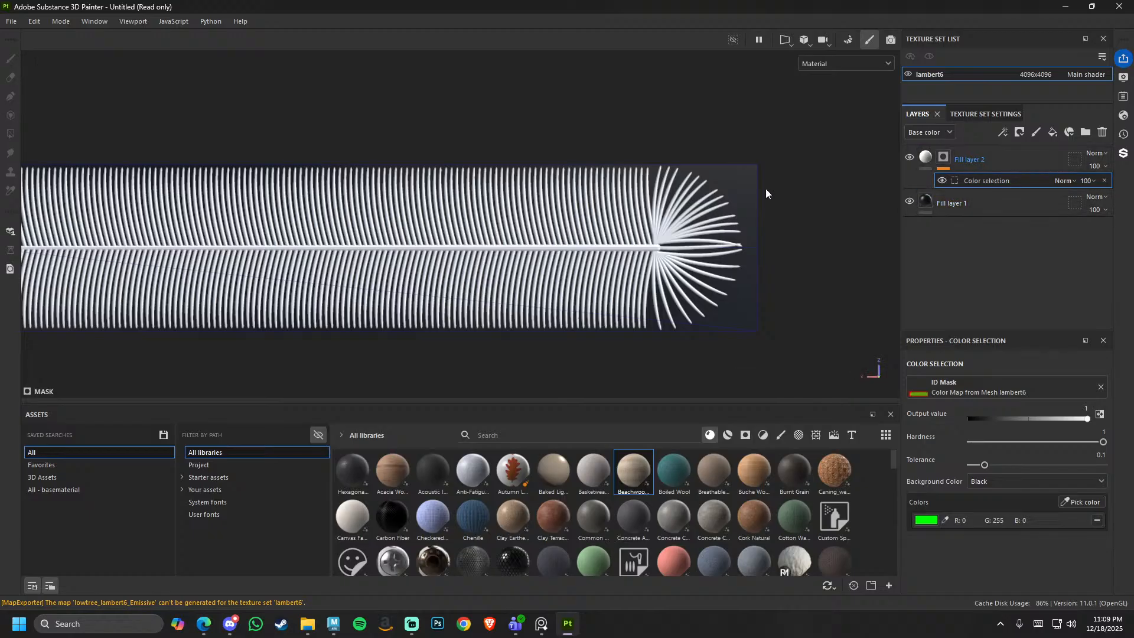
- Turn off the mesh wireframe overlay on the needle card
{"action": "left_click", "coordinate": [1124, 77]}
{"action": "left_click", "coordinate": [931, 180]}
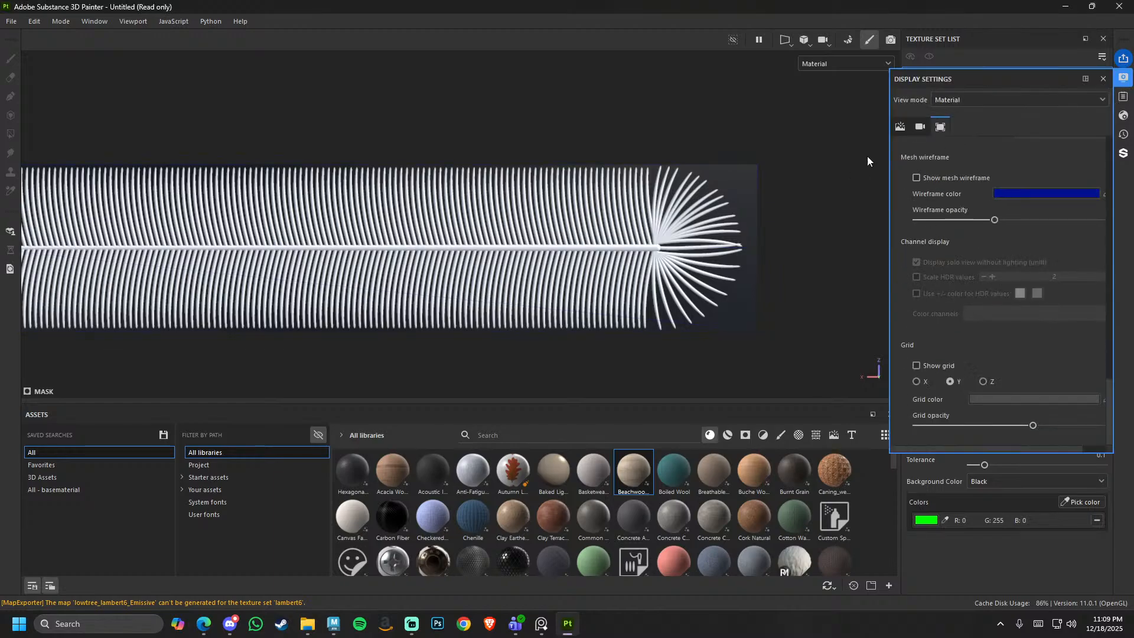
{"action": "left_click", "coordinate": [1101, 80]}
{"action": "right_click_drag", "start_coordinate": [711, 184], "coordinate": [792, 260], "text": "alt"}
{"action": "middle_click_drag", "start_coordinate": [792, 260], "coordinate": [756, 203], "text": "alt"}
{"action": "scroll", "coordinate": [756, 203], "scroll_direction": "up", "scroll_amount": 1}
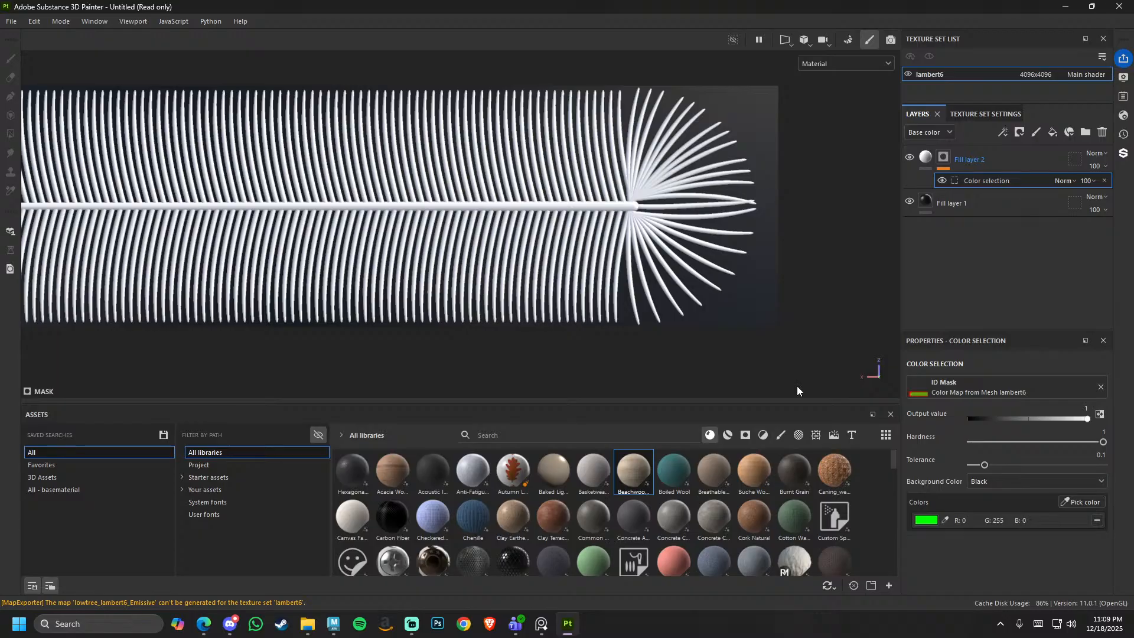
- Switch to Maya, delete the high needle mesh, and exit isolation with the low card selected
{"action": "left_click", "coordinate": [334, 624]}
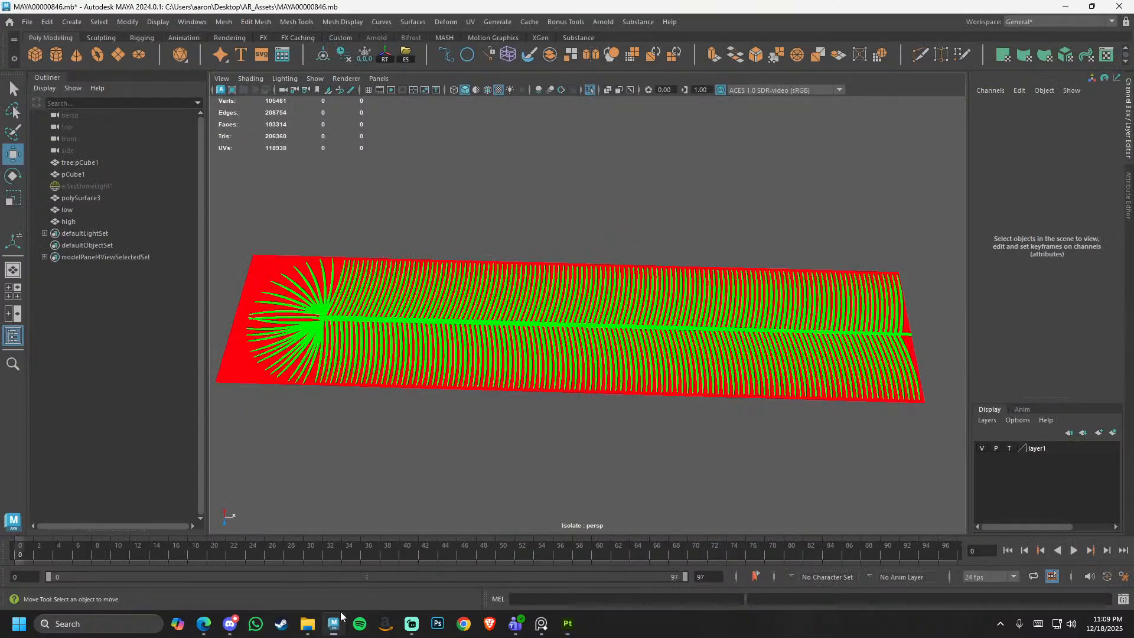
{"action": "scroll", "coordinate": [388, 425], "scroll_direction": "down", "scroll_amount": 2}
{"action": "left_click", "coordinate": [466, 342]}
{"action": "key", "text": "Delete"}
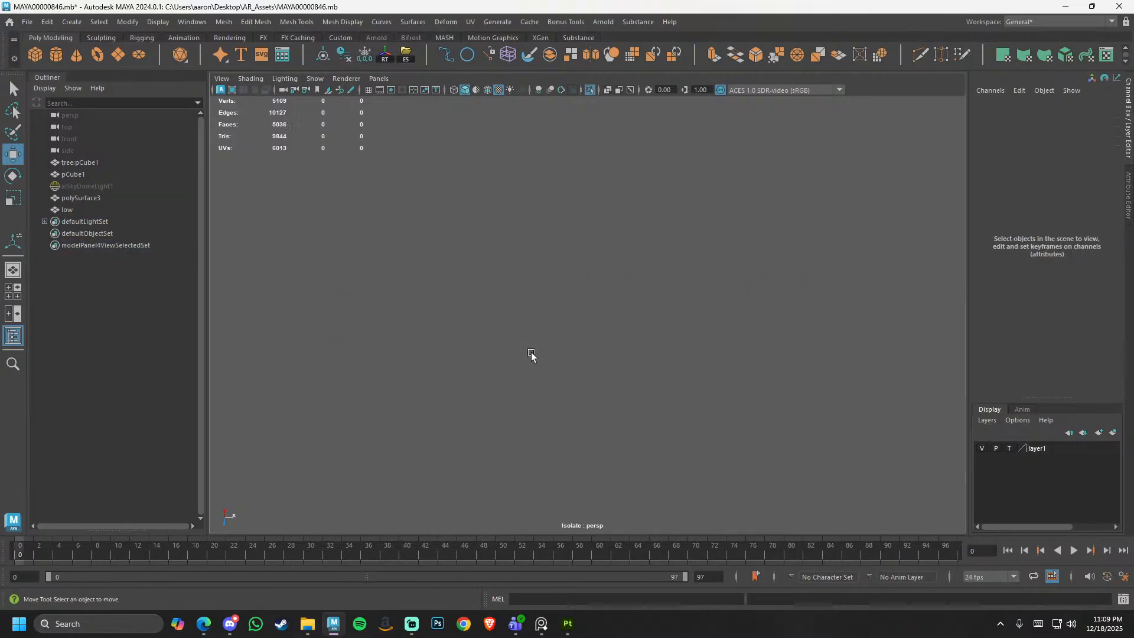
{"action": "left_click", "coordinate": [83, 210]}
{"action": "key", "text": "ctrl+1"}
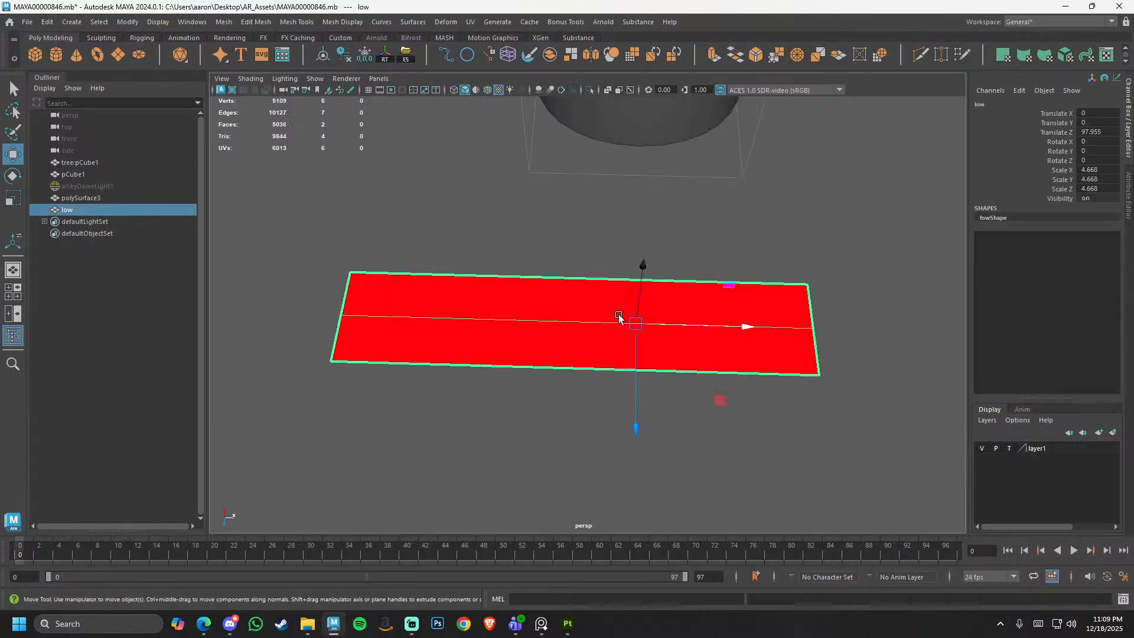
- Assign a new Standard Surface material to the low card
{"action": "left_click", "coordinate": [551, 324]}
{"action": "left_click", "coordinate": [550, 325]}
{"action": "right_click_drag", "start_coordinate": [618, 288], "coordinate": [626, 579]}
{"action": "left_click", "coordinate": [787, 224]}
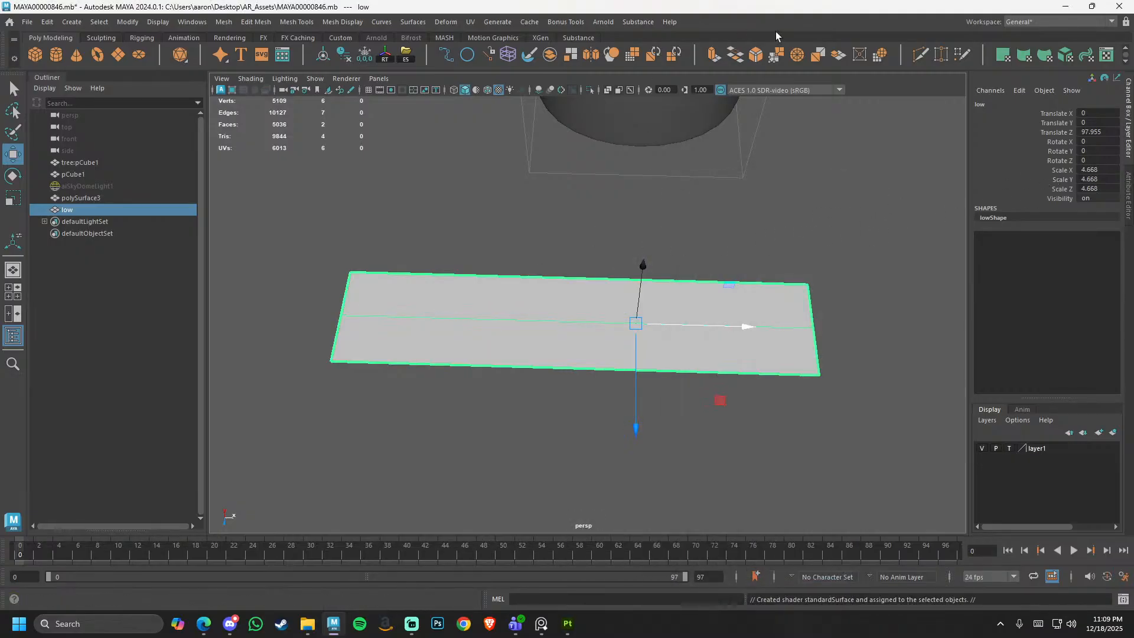
- Show the status line in the Maya interface
{"action": "key", "text": "space"}
{"action": "left_click_drag", "start_coordinate": [808, 187], "coordinate": [807, 188]}
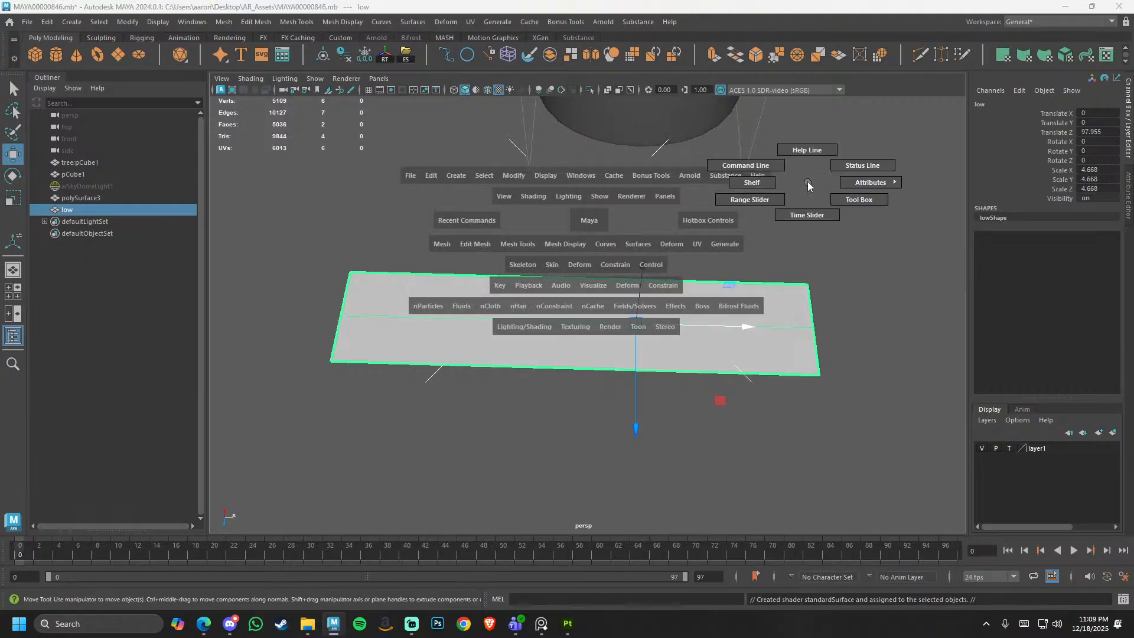
{"action": "left_click", "coordinate": [802, 170]}
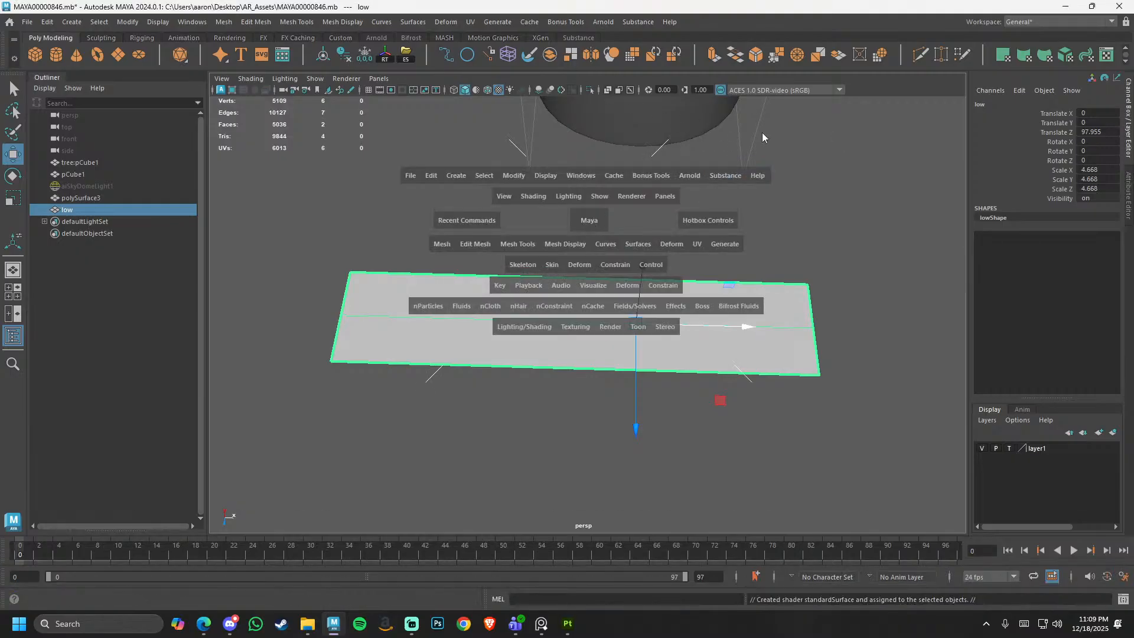
{"action": "left_click", "coordinate": [787, 133]}
{"action": "left_click_drag", "start_coordinate": [787, 135], "coordinate": [875, 89]}
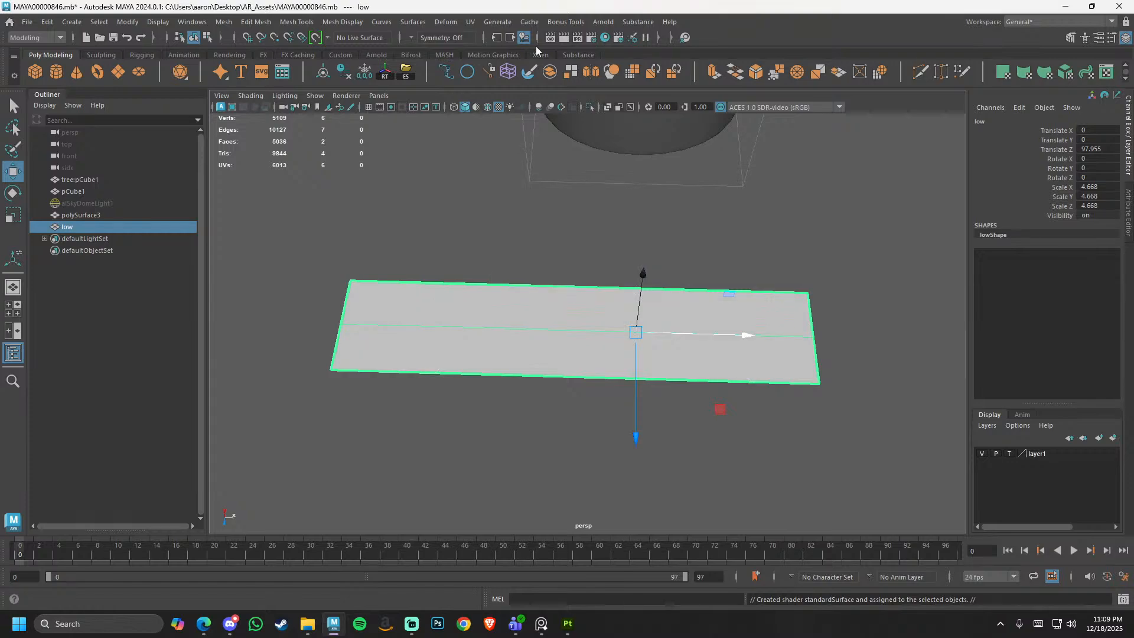
- Delete the unused material nodes in Hypershade and close it
{"action": "left_click", "coordinate": [606, 38]}
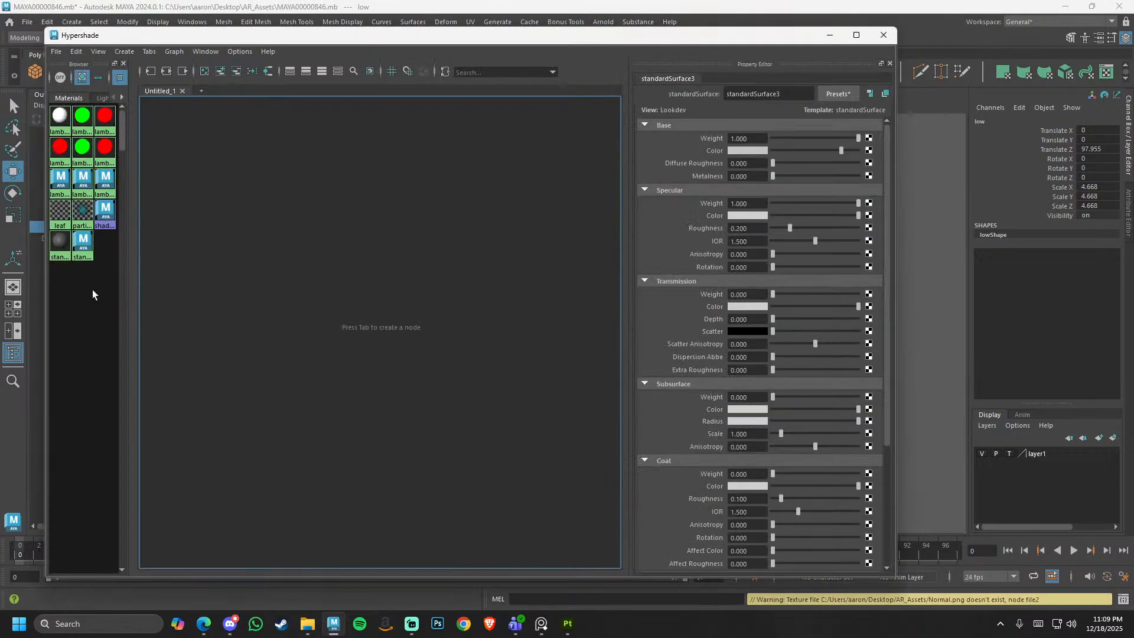
{"action": "left_click_drag", "start_coordinate": [102, 304], "coordinate": [53, 105]}
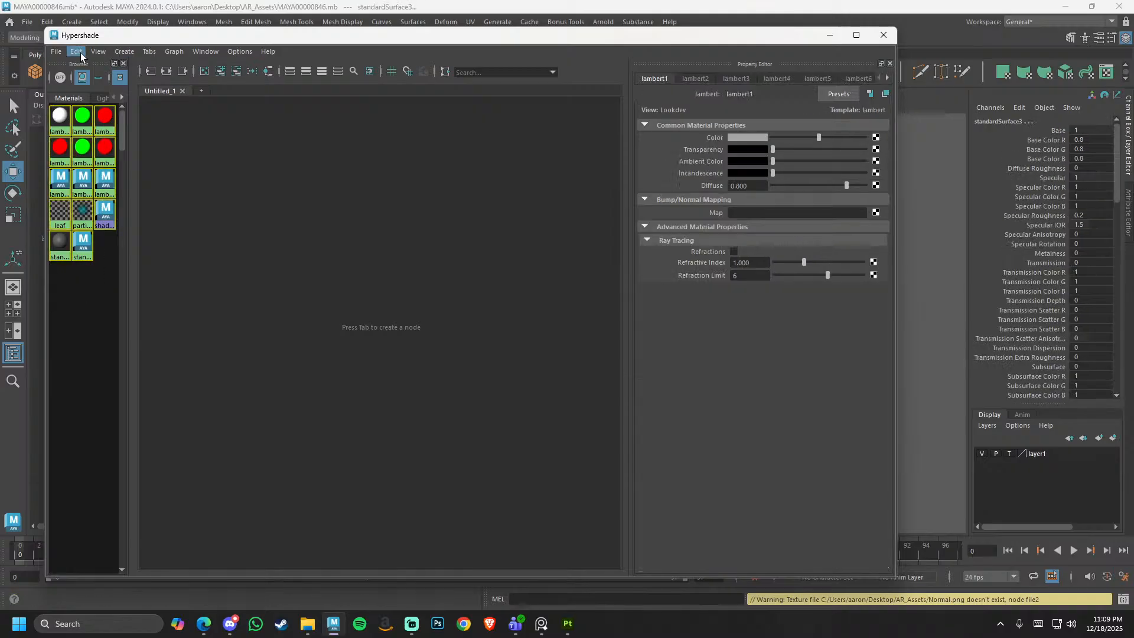
{"action": "left_click", "coordinate": [76, 51]}
{"action": "left_click", "coordinate": [98, 85]}
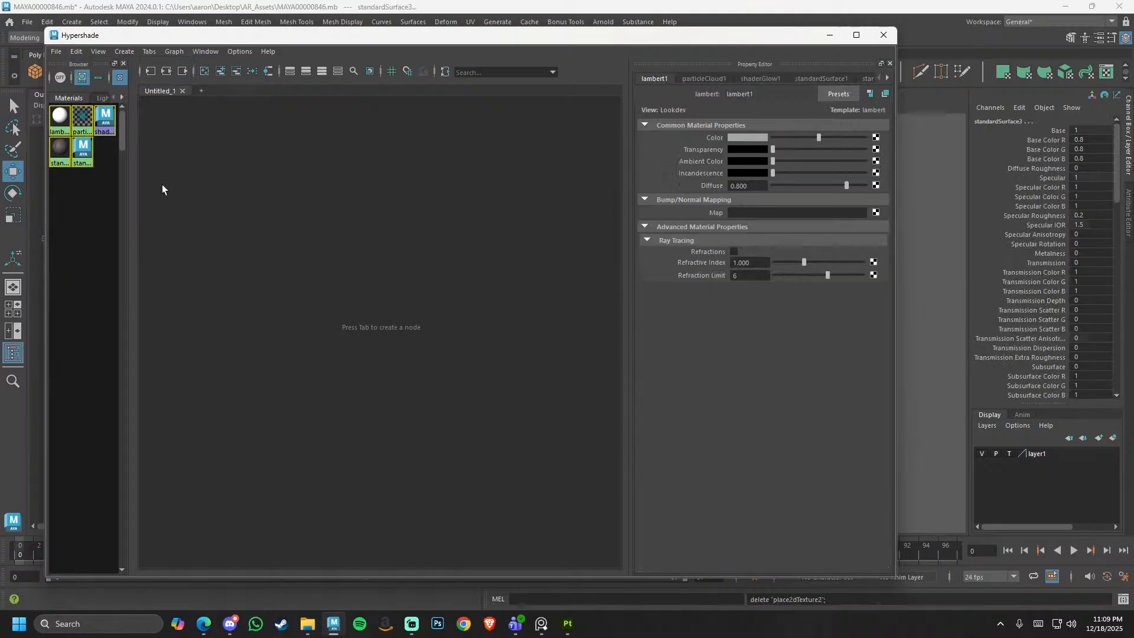
{"action": "left_click", "coordinate": [883, 34]}
- Center the pivot of the low card and freeze its transformations
{"action": "scroll", "coordinate": [724, 321], "scroll_direction": "down", "scroll_amount": 3}
{"action": "left_click", "coordinate": [524, 324]}
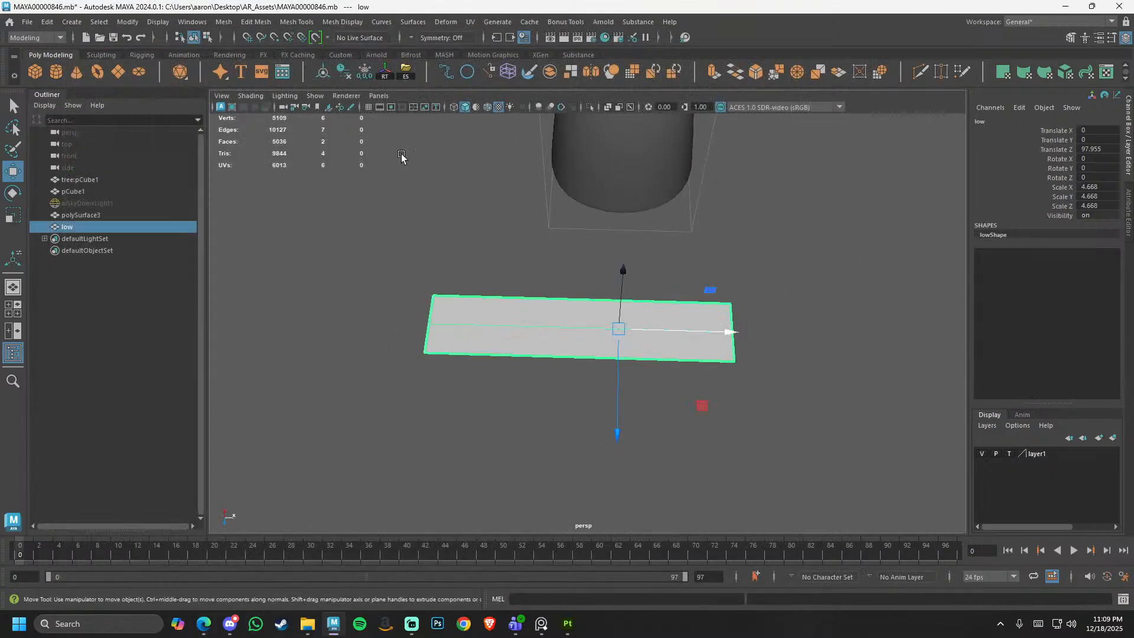
{"action": "left_click", "coordinate": [325, 73]}
{"action": "left_click", "coordinate": [366, 70]}
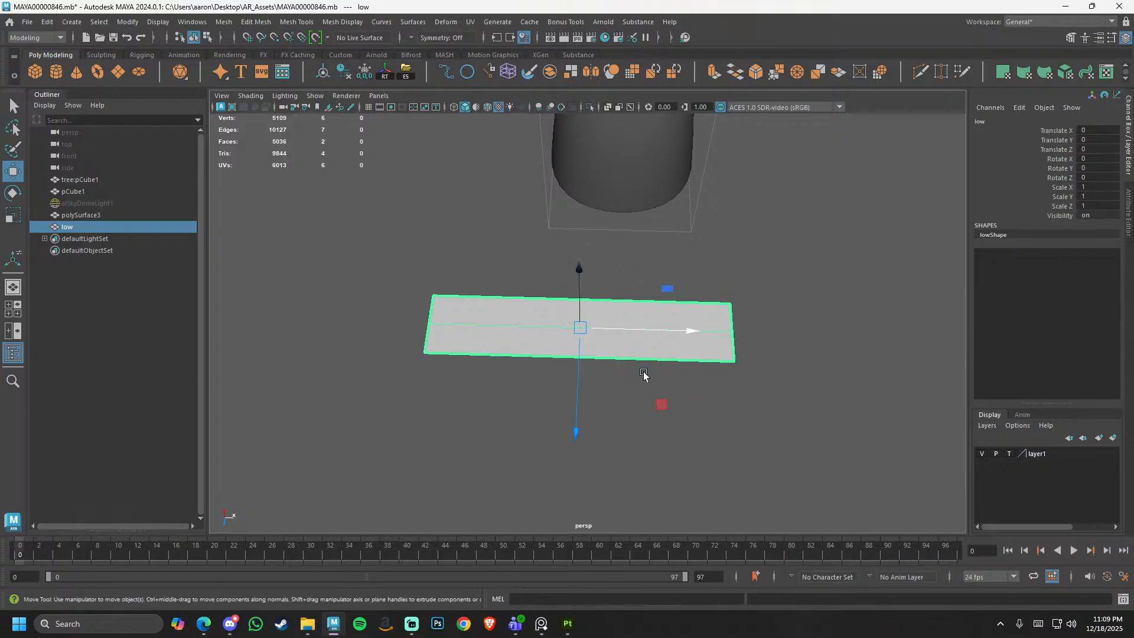
- Rename the low card's Standard Surface material to leaf
{"action": "key", "text": "ctrl+a"}
{"action": "left_click", "coordinate": [945, 121]}
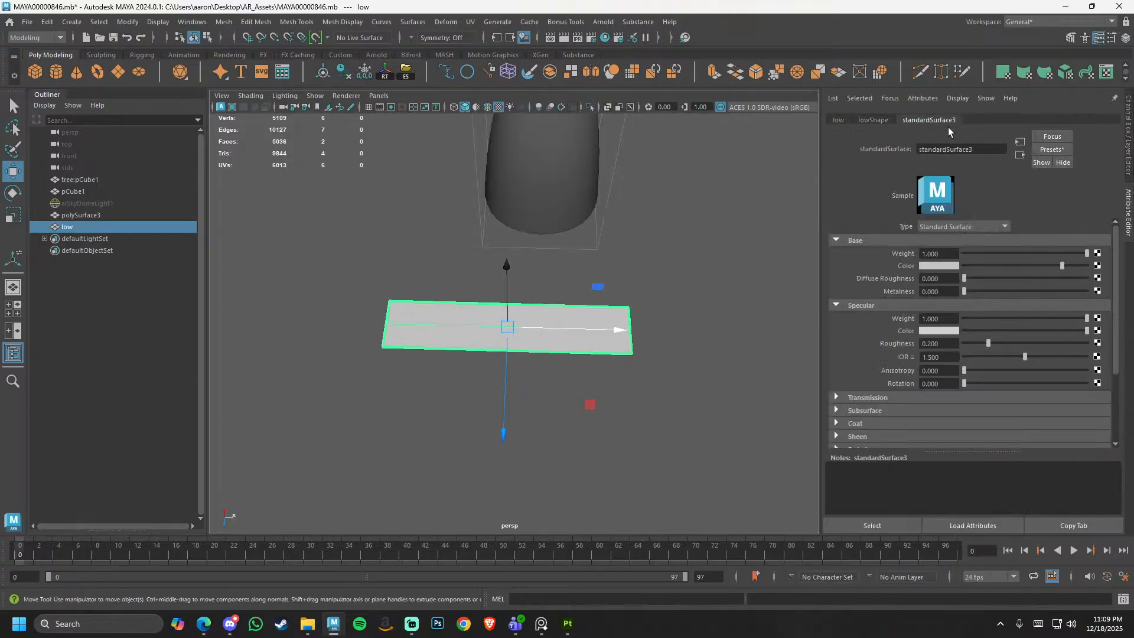
{"action": "double_click", "coordinate": [945, 149]}
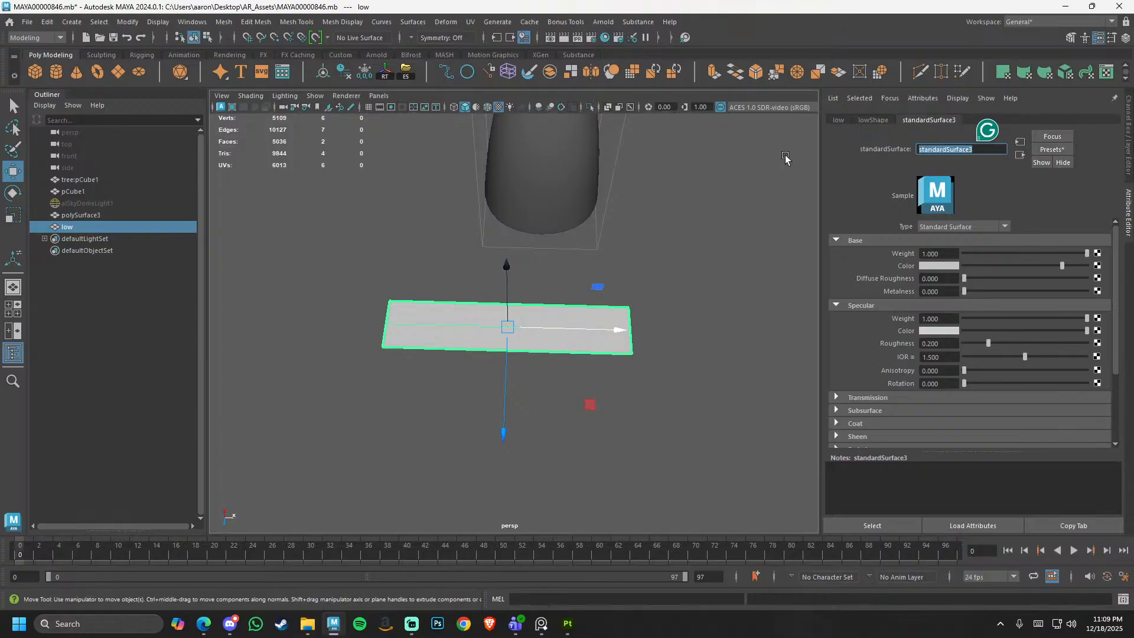
{"action": "type", "text": "leaf"}
{"action": "key", "text": "Return"}
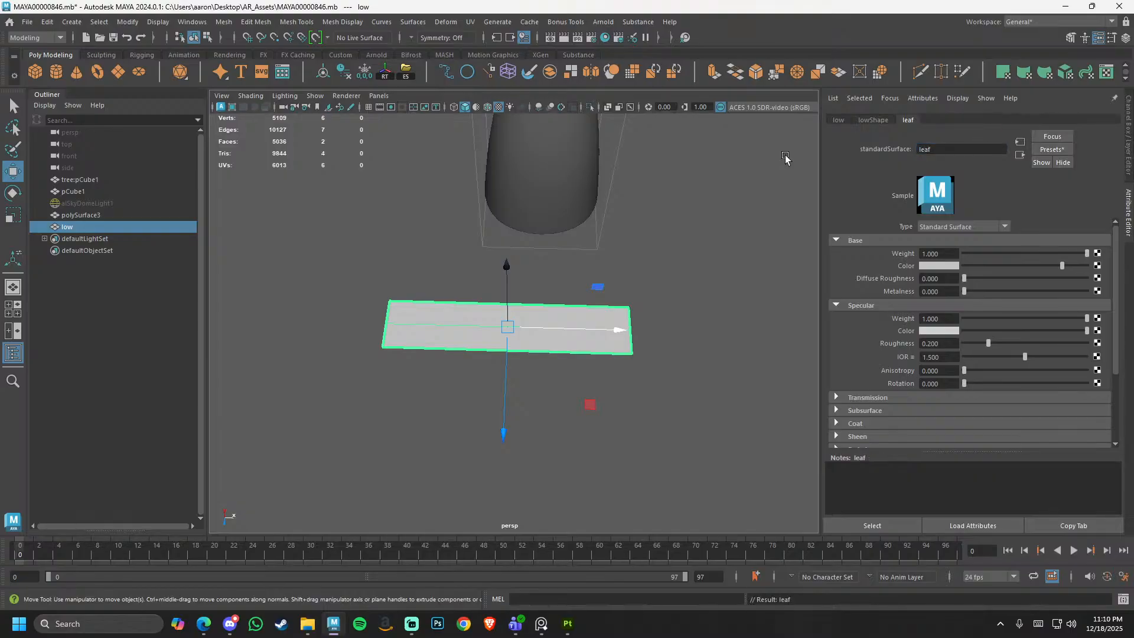
{"action": "mouse_move", "coordinate": [536, 433]}
{"action": "left_mouse_down", "text": "alt"}
{"action": "mouse_move", "coordinate": [522, 287]}
{"action": "mouse_move", "coordinate": [520, 421]}
{"action": "left_mouse_up", "text": "alt"}
{"action": "left_click", "coordinate": [285, 95]}
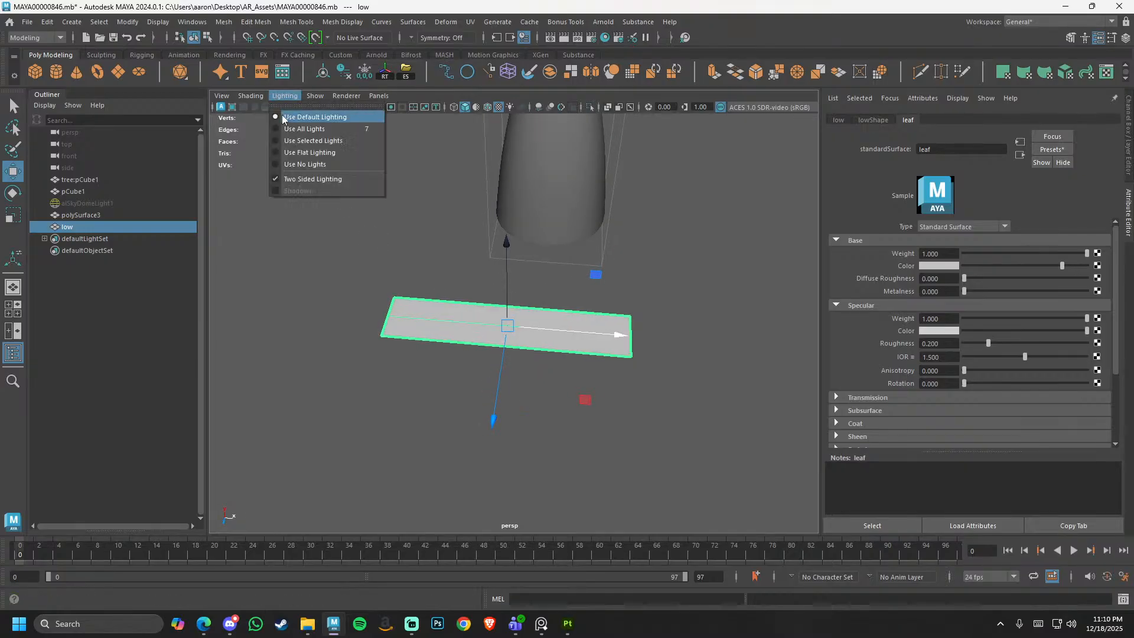
{"action": "left_click", "coordinate": [391, 378]}
{"action": "left_click_drag", "start_coordinate": [570, 346], "coordinate": [414, 414]}
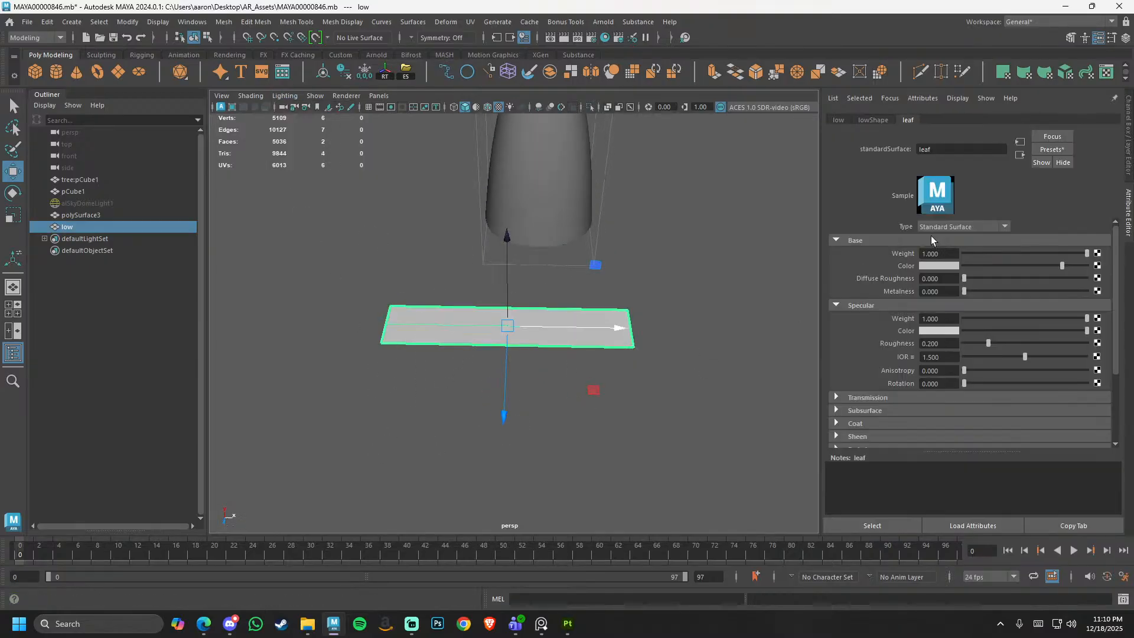
- Test the leaf material's Geometry opacity by lowering it to black and restoring it to white
{"action": "scroll", "coordinate": [950, 368], "scroll_direction": "down", "scroll_amount": 3}
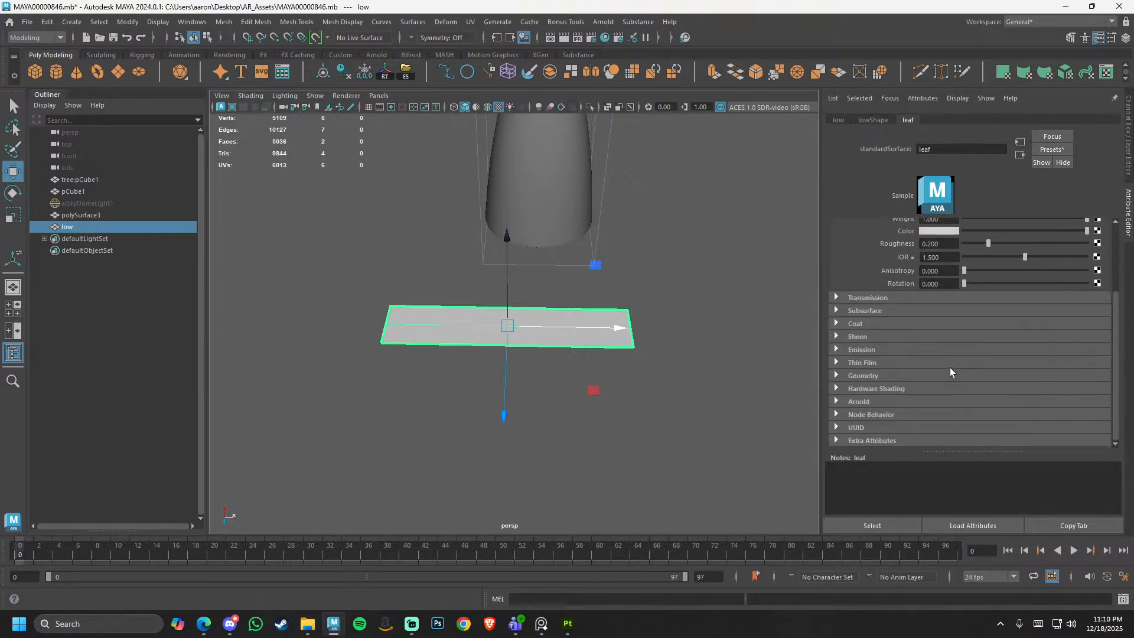
{"action": "left_click", "coordinate": [861, 375]}
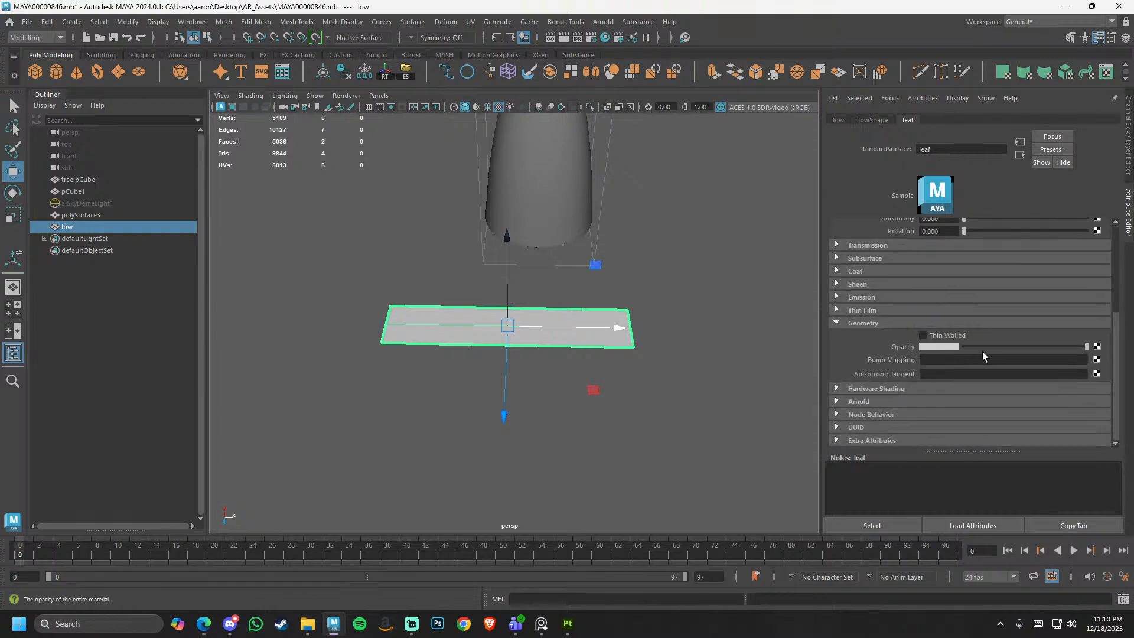
{"action": "left_click_drag", "start_coordinate": [1058, 346], "coordinate": [958, 352]}
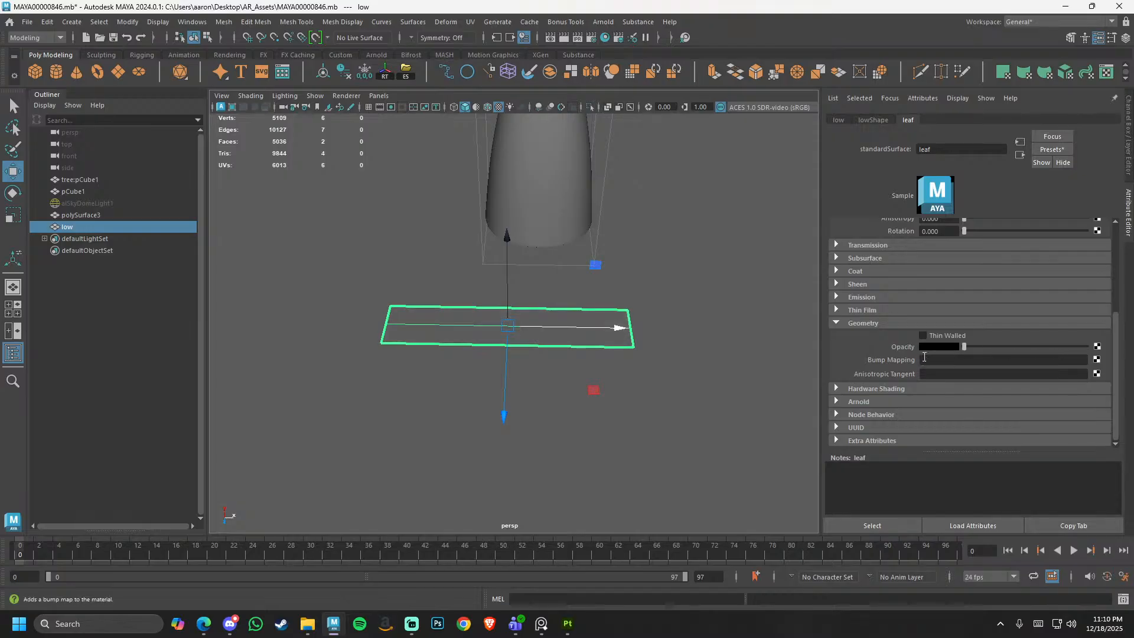
{"action": "left_click", "coordinate": [604, 372]}
{"action": "left_click_drag", "start_coordinate": [700, 295], "coordinate": [440, 454]}
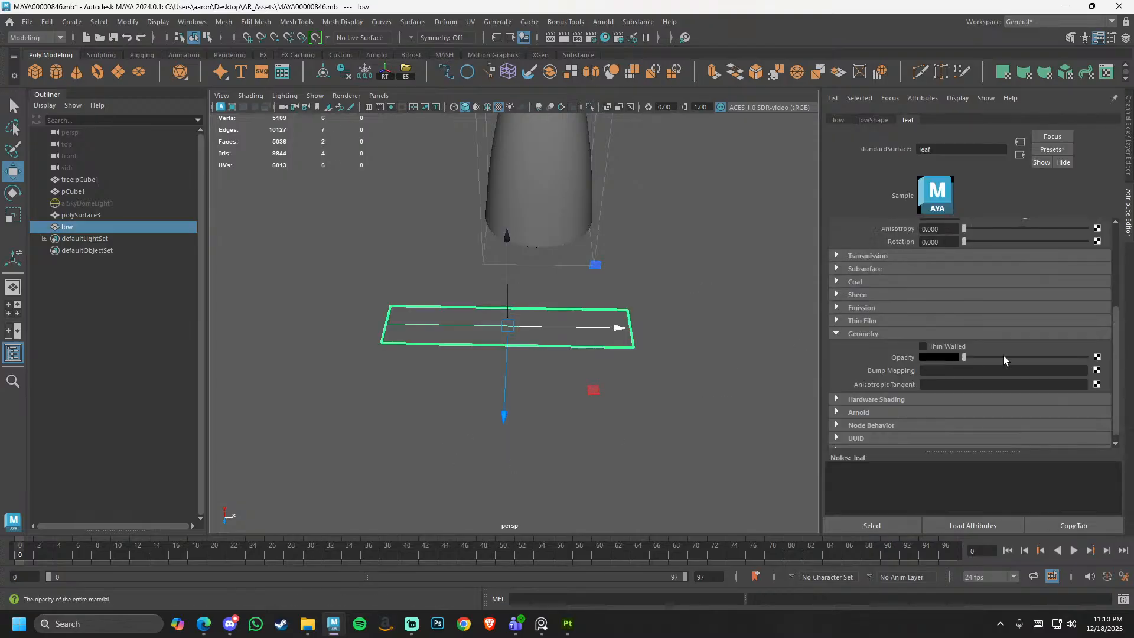
{"action": "left_click_drag", "start_coordinate": [963, 357], "coordinate": [1092, 360]}
{"action": "left_click", "coordinate": [706, 308]}
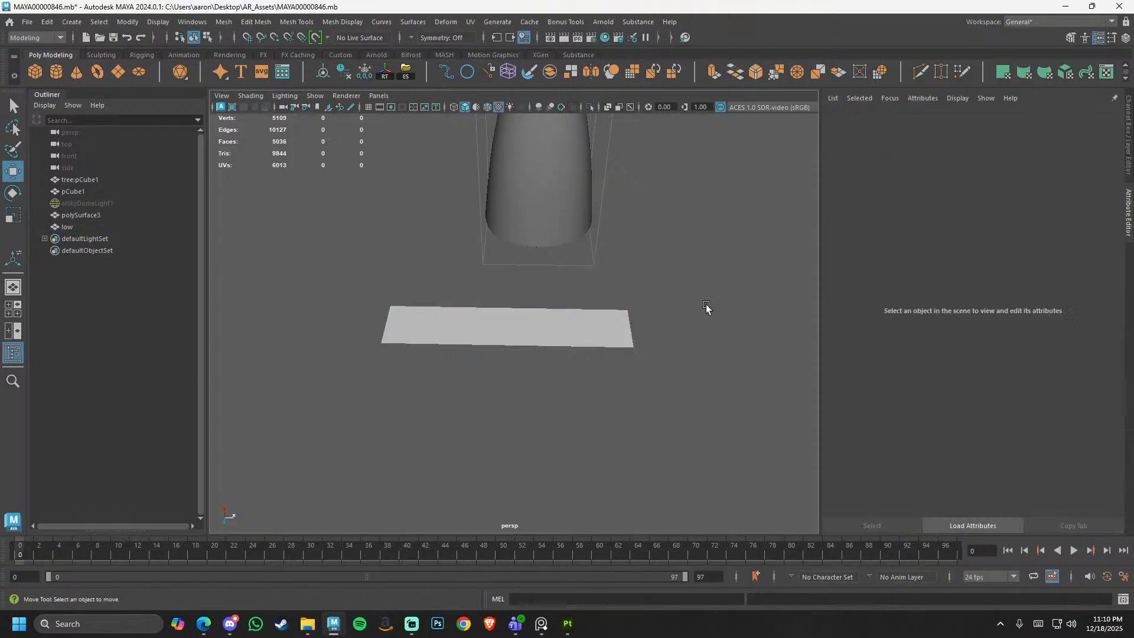
{"action": "key", "text": "ctrl+z"}
- Connect a File texture to the leaf material's Geometry opacity and open the file browser for its image
{"action": "left_click", "coordinate": [1096, 358]}
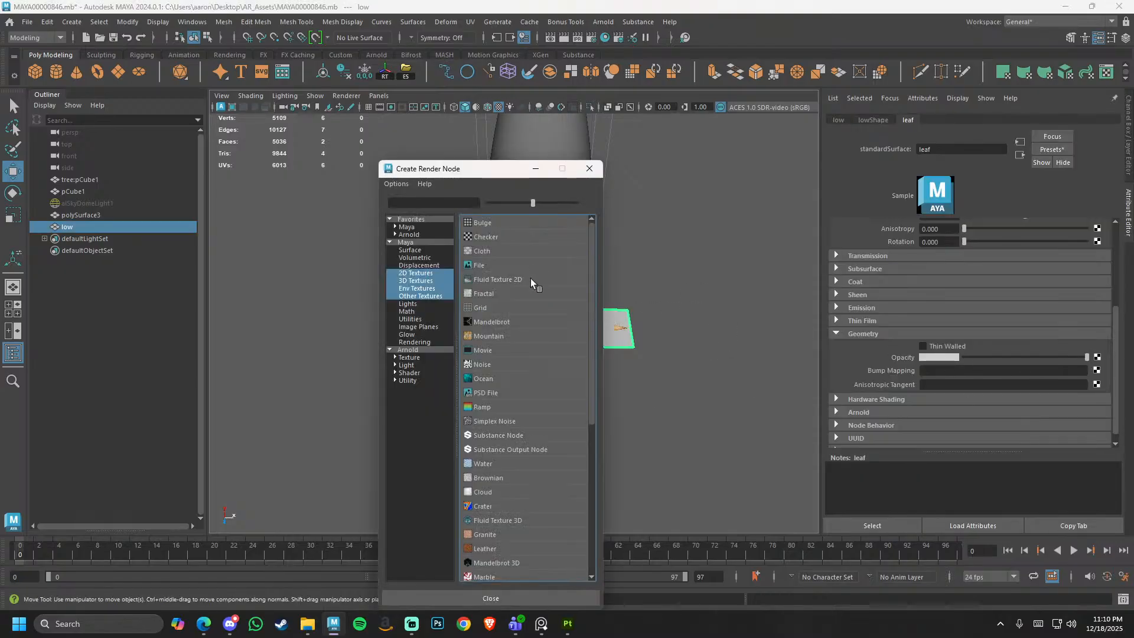
{"action": "left_click", "coordinate": [503, 271]}
{"action": "left_click", "coordinate": [1099, 281]}
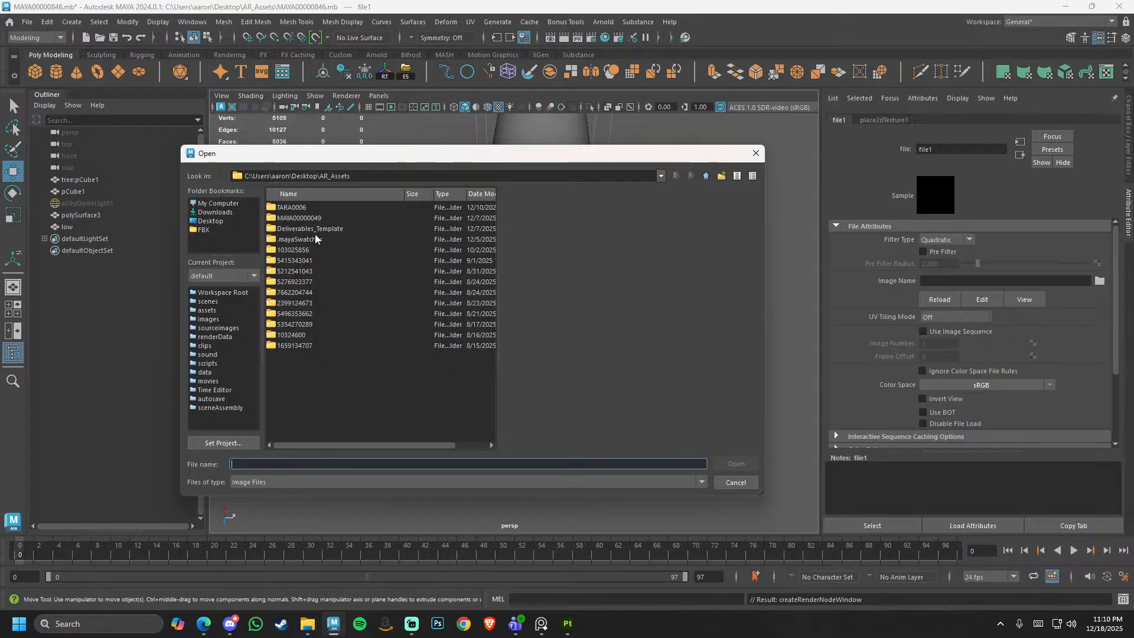
{"action": "left_click_drag", "start_coordinate": [679, 156], "coordinate": [0, 266]}
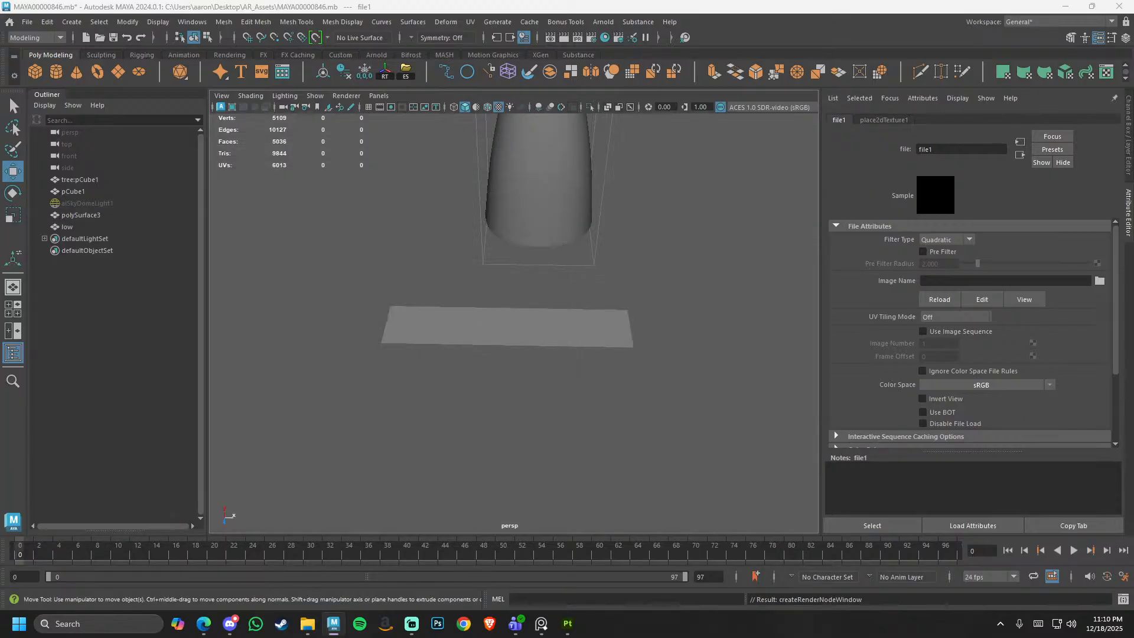
- Switch to the Substance 3D Painter export folder in File Explorer and examine the lambert6_Base_color texture
{"action": "left_click", "coordinate": [307, 623]}
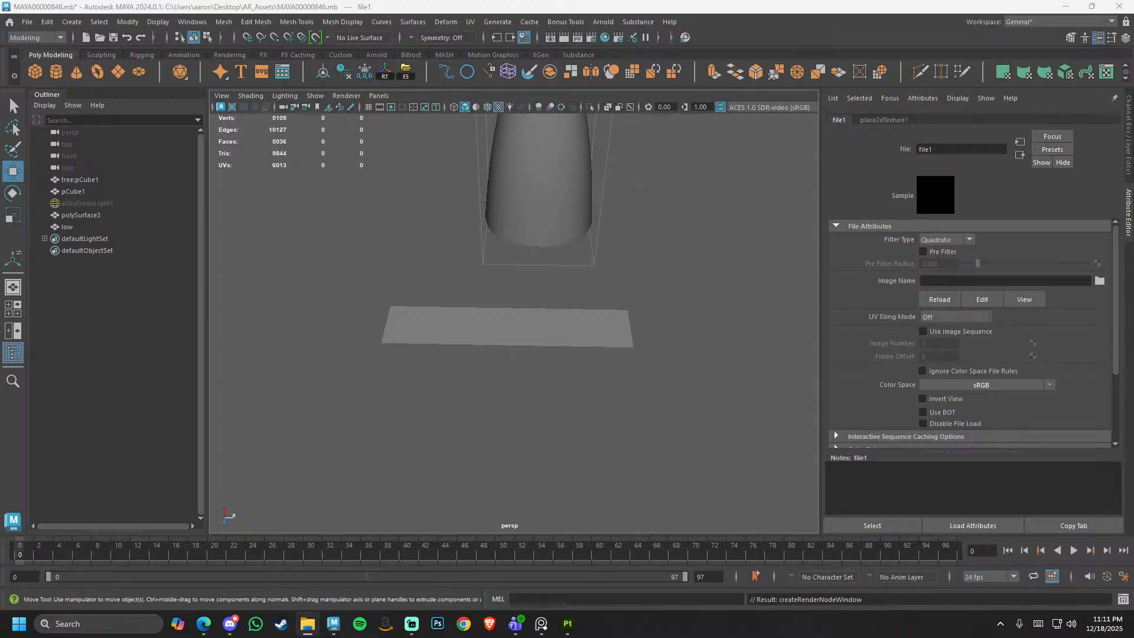
{"action": "key", "text": "alt+Tab"}
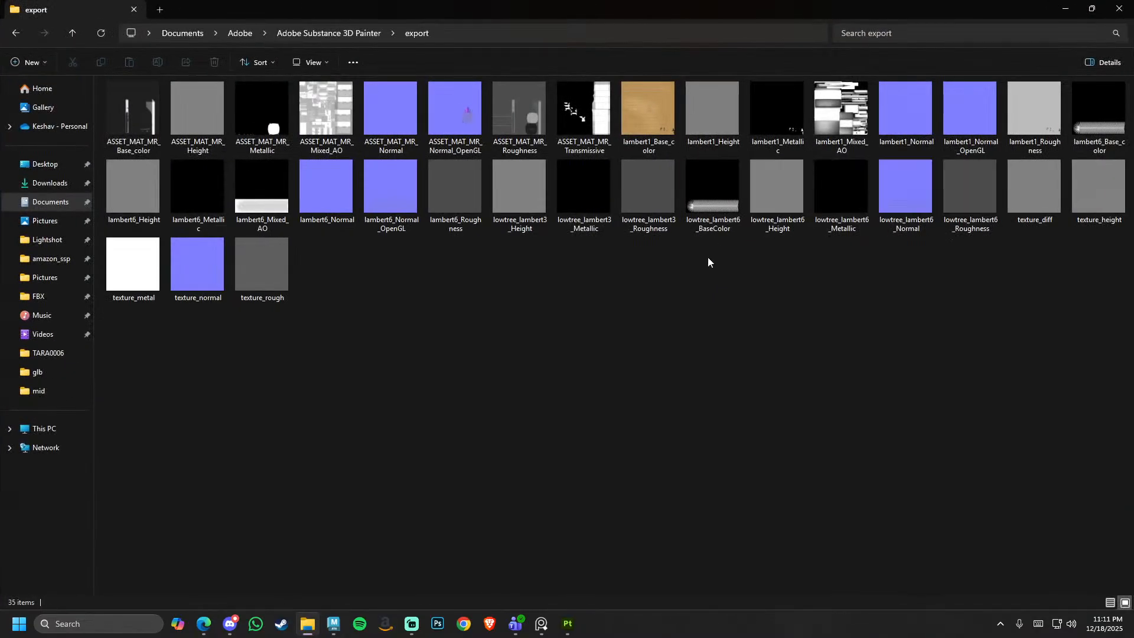
{"action": "double_click", "coordinate": [1100, 118]}
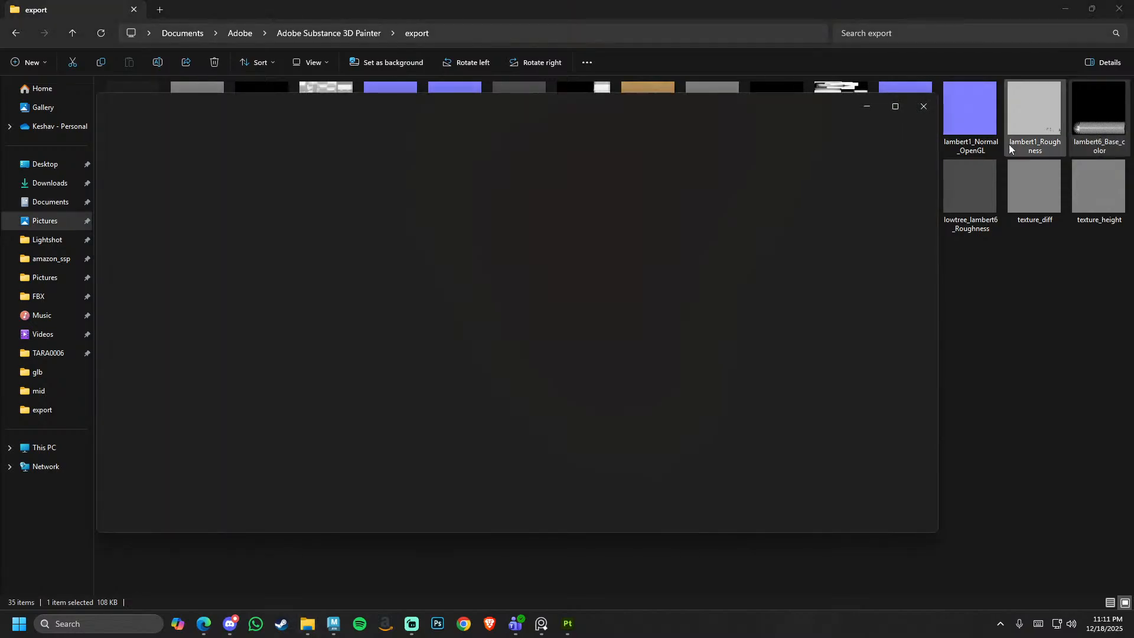
{"action": "double_click", "coordinate": [626, 107]}
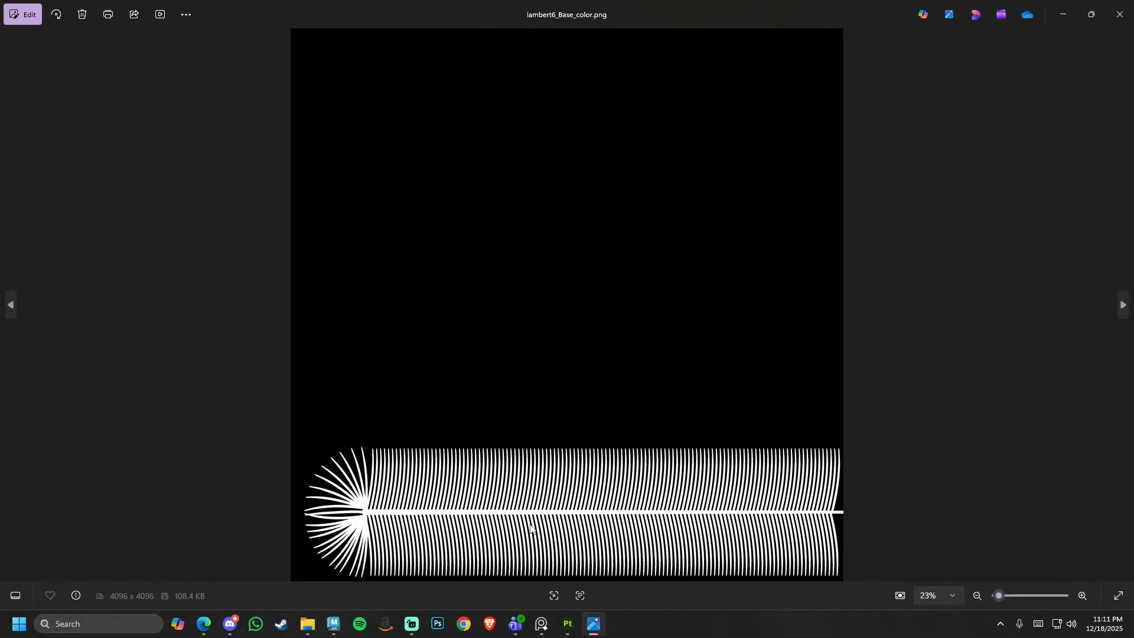
{"action": "left_click", "coordinate": [1120, 14]}
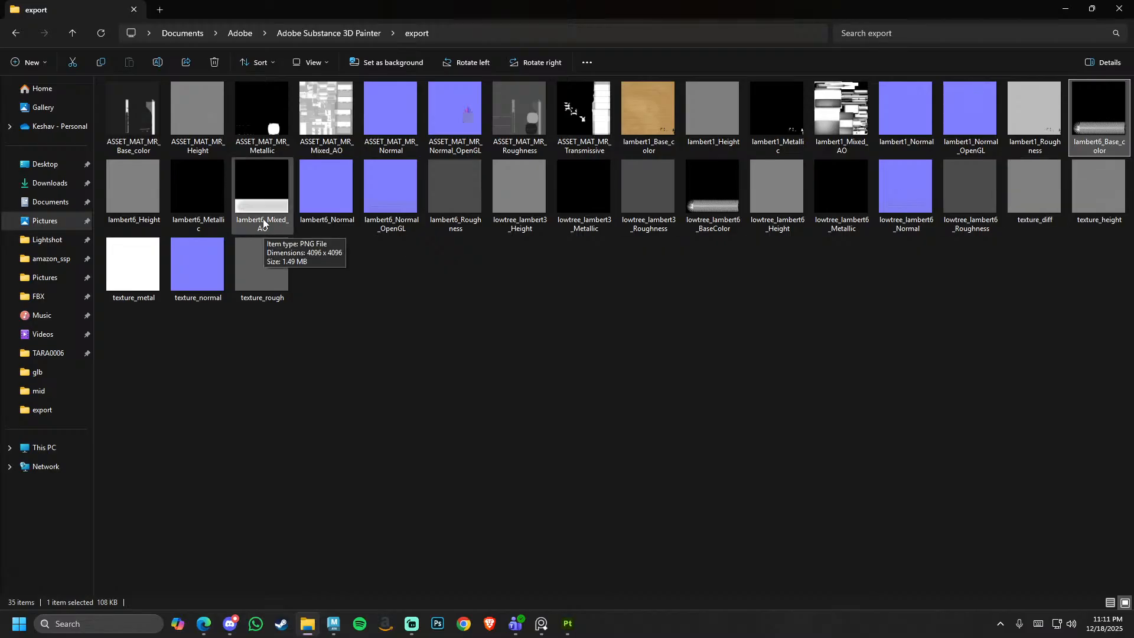
- Compare the lambert6_Normal and lambert6_Normal_OpenGL maps, and copy the OpenGL normal and lambert6_Base_color files into the AR_Assets folder
{"action": "left_click", "coordinate": [324, 202]}
{"action": "double_click", "coordinate": [323, 199]}
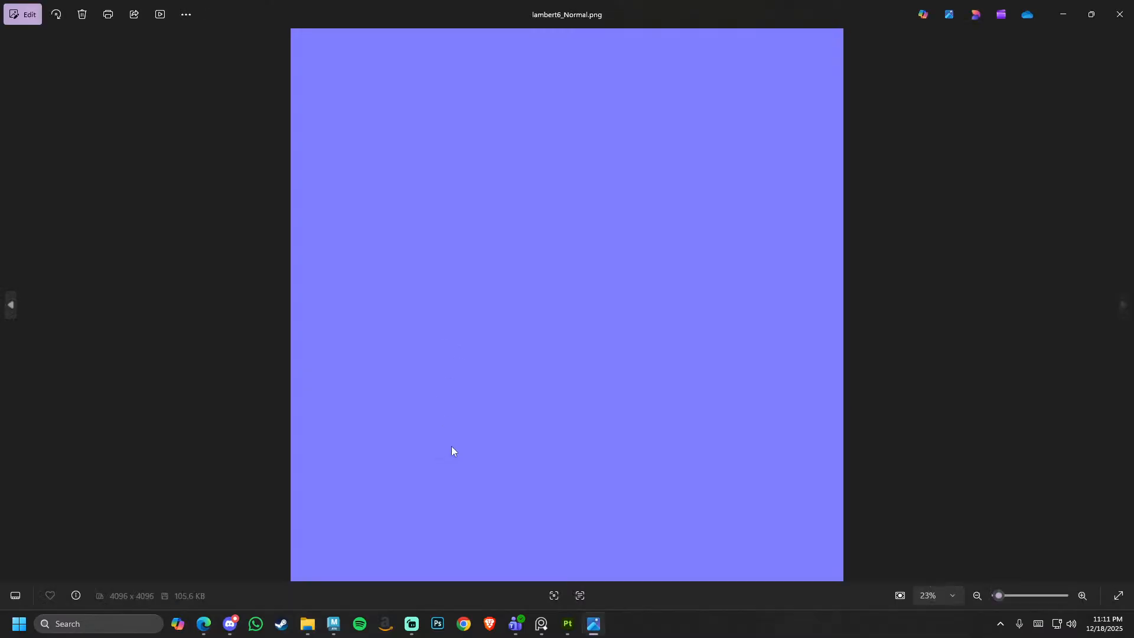
{"action": "left_click", "coordinate": [1119, 9]}
{"action": "double_click", "coordinate": [390, 197]}
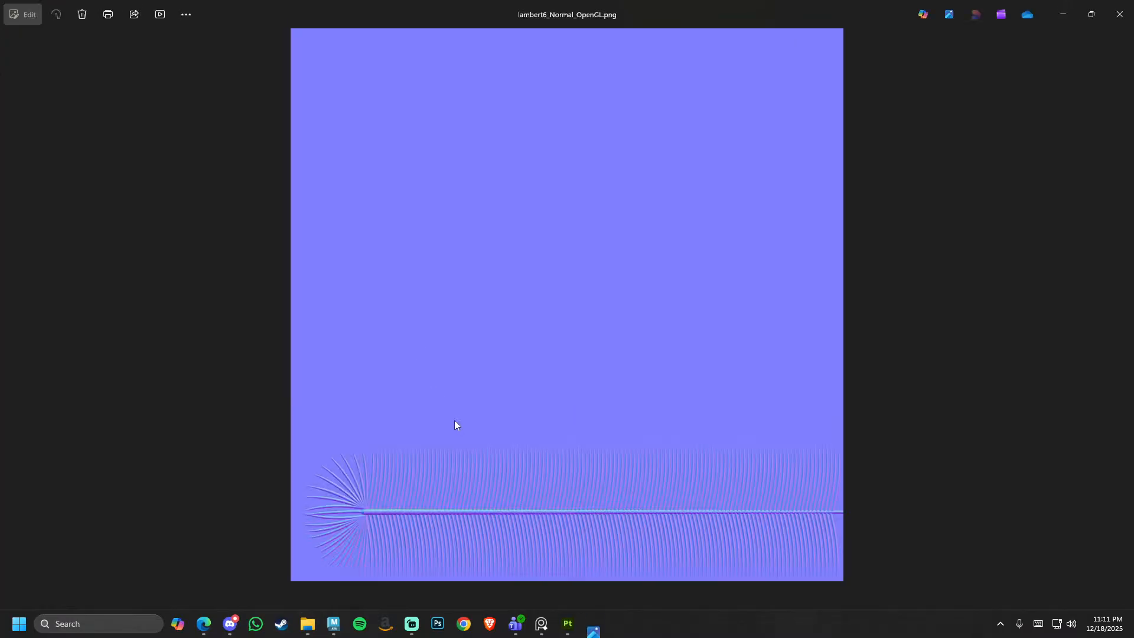
{"action": "scroll", "coordinate": [493, 535], "scroll_direction": "up", "scroll_amount": 3}
{"action": "left_click_drag", "start_coordinate": [498, 524], "coordinate": [642, 341]}
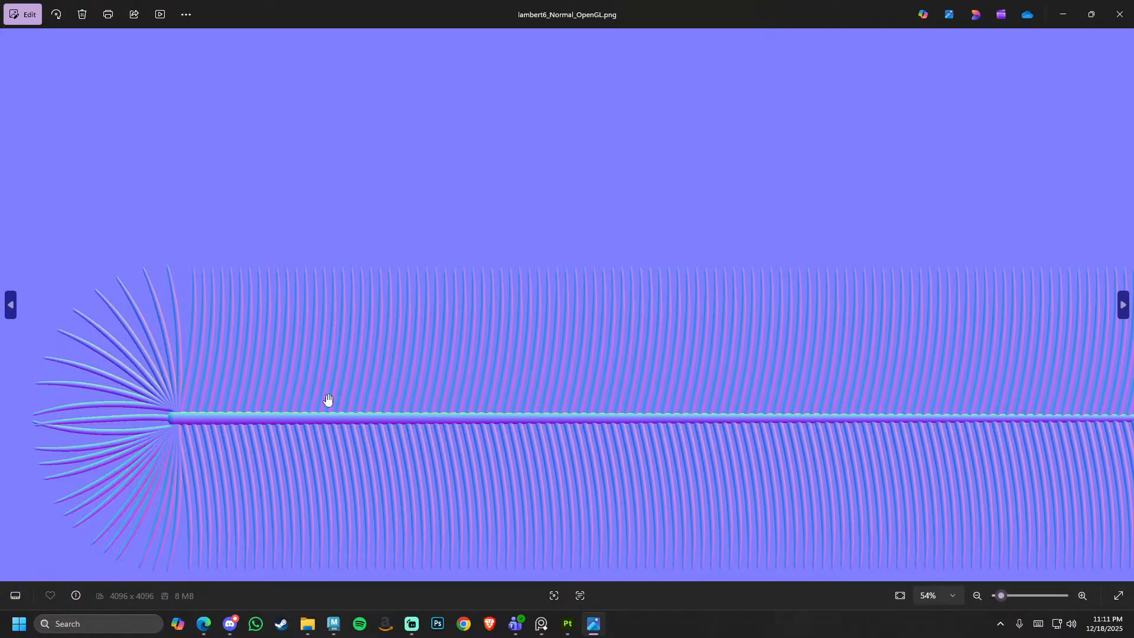
{"action": "left_click", "coordinate": [1119, 14]}
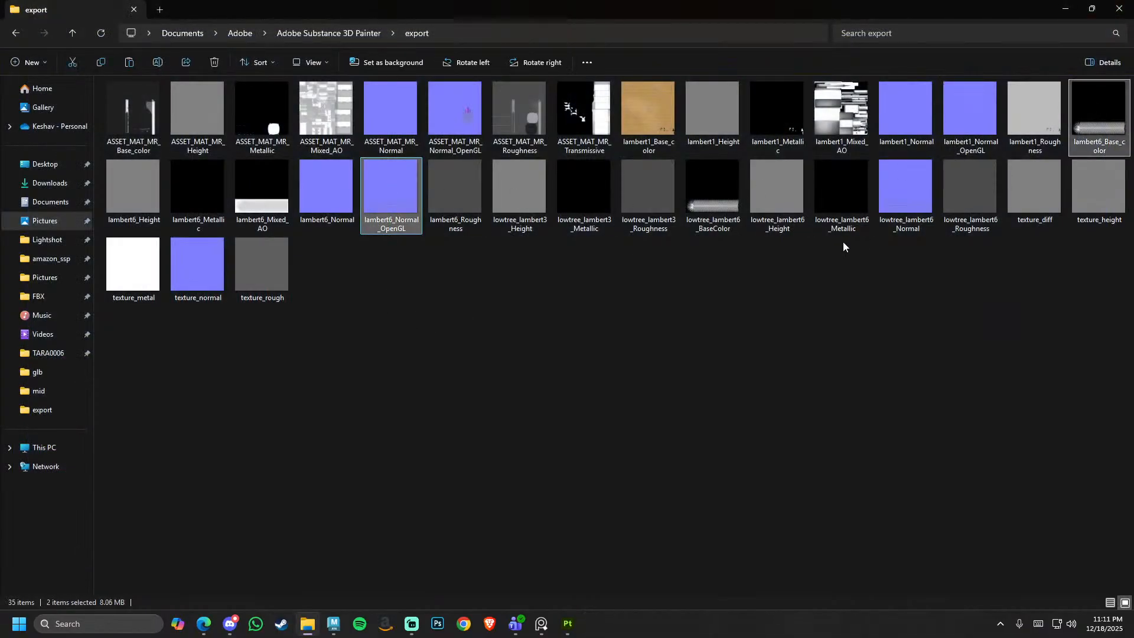
{"action": "left_click_drag", "start_coordinate": [947, 9], "coordinate": [1133, 24]}
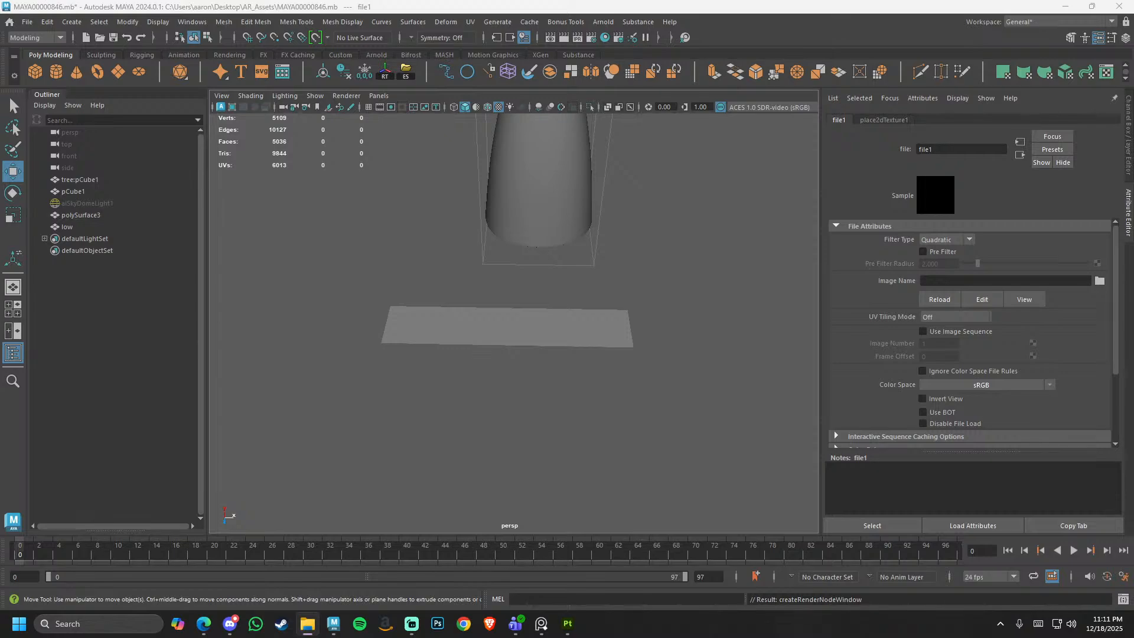
- Load lambert6_Base_color.png from AR_Assets as the image of the leaf material's opacity texture
{"action": "left_click", "coordinate": [621, 216]}
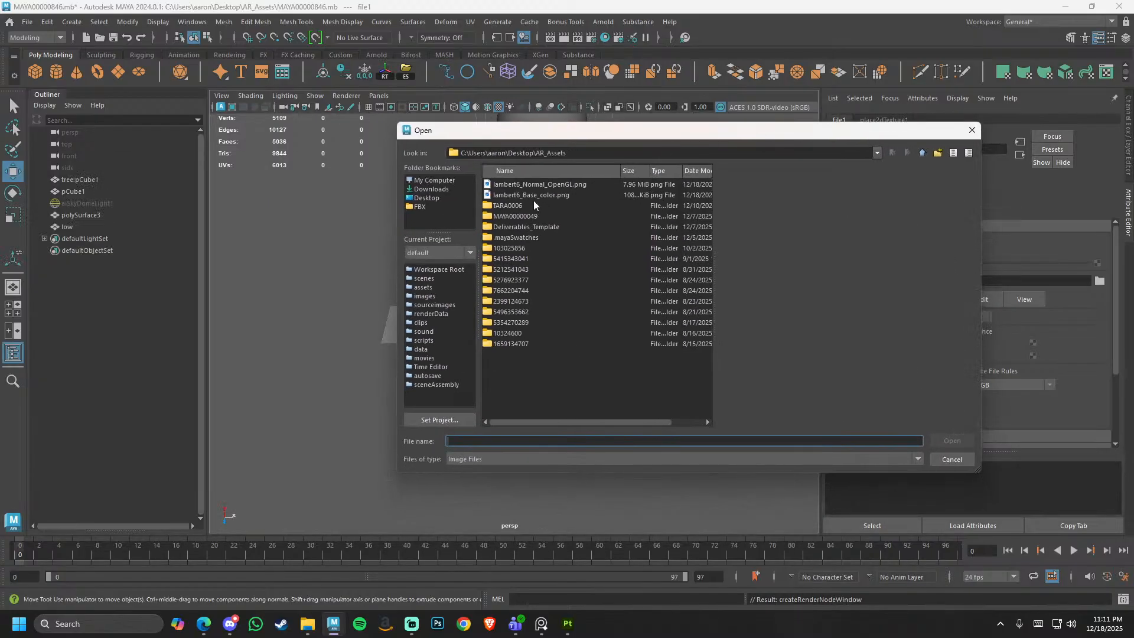
{"action": "left_click", "coordinate": [533, 195]}
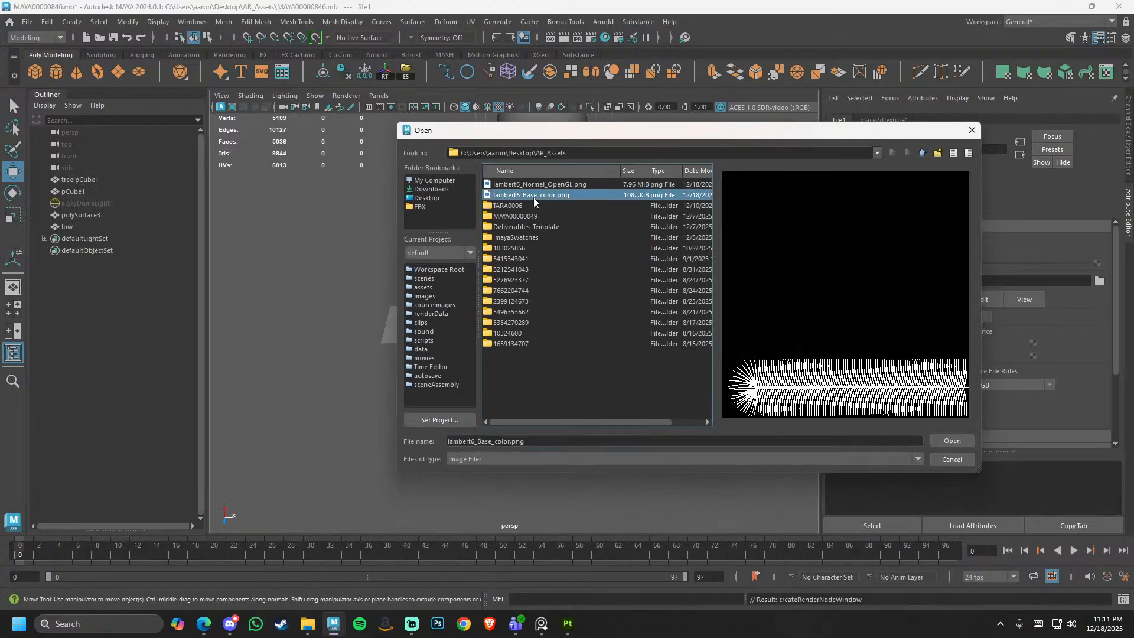
{"action": "left_click", "coordinate": [952, 441]}
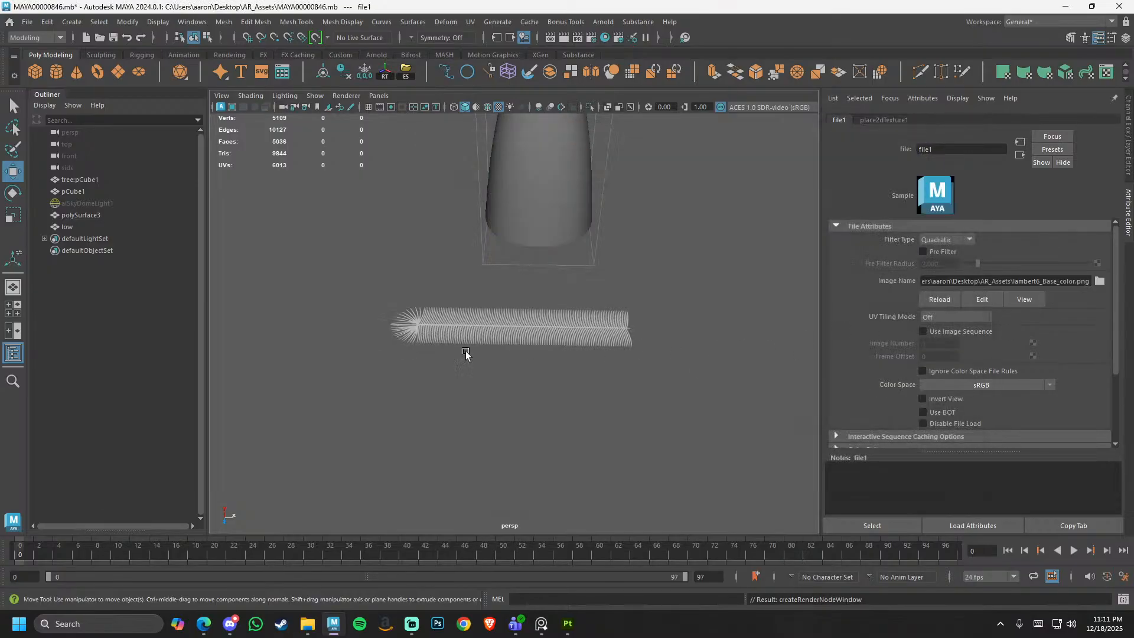
- Examine the opacity-masked needle card from above and below, checking its needle tips and underside shading
{"action": "left_click_drag", "start_coordinate": [466, 352], "coordinate": [514, 387], "text": "alt"}
{"action": "scroll", "coordinate": [562, 417], "scroll_direction": "up", "scroll_amount": 8}
{"action": "middle_click_drag", "start_coordinate": [521, 389], "coordinate": [683, 425], "text": "alt"}
{"action": "scroll", "coordinate": [684, 425], "scroll_direction": "up", "scroll_amount": 4}
{"action": "left_click_drag", "start_coordinate": [684, 425], "coordinate": [504, 234], "text": "alt"}
{"action": "scroll", "coordinate": [567, 355], "scroll_direction": "down", "scroll_amount": 10}
{"action": "left_click", "coordinate": [635, 332]}
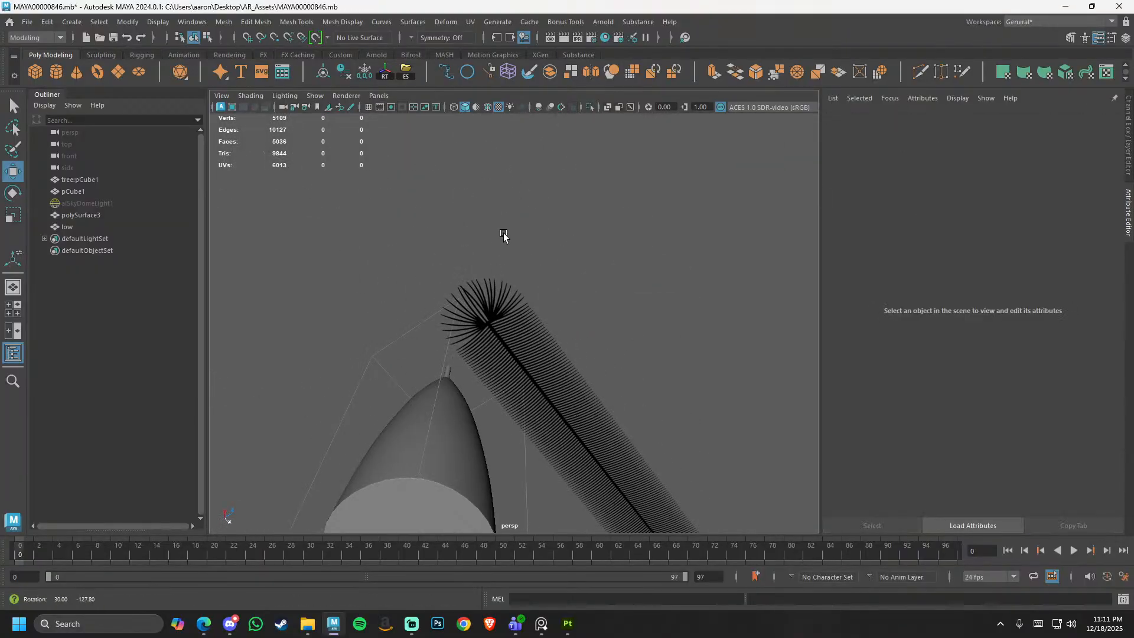
{"action": "left_click_drag", "start_coordinate": [545, 312], "coordinate": [534, 392], "text": "alt"}
{"action": "left_click", "coordinate": [539, 314]}
{"action": "left_click_drag", "start_coordinate": [502, 438], "coordinate": [567, 400], "text": "alt"}
{"action": "left_click", "coordinate": [568, 406]}
{"action": "left_click_drag", "start_coordinate": [580, 484], "coordinate": [495, 328], "text": "alt"}
{"action": "scroll", "coordinate": [544, 304], "scroll_direction": "up", "scroll_amount": 5}
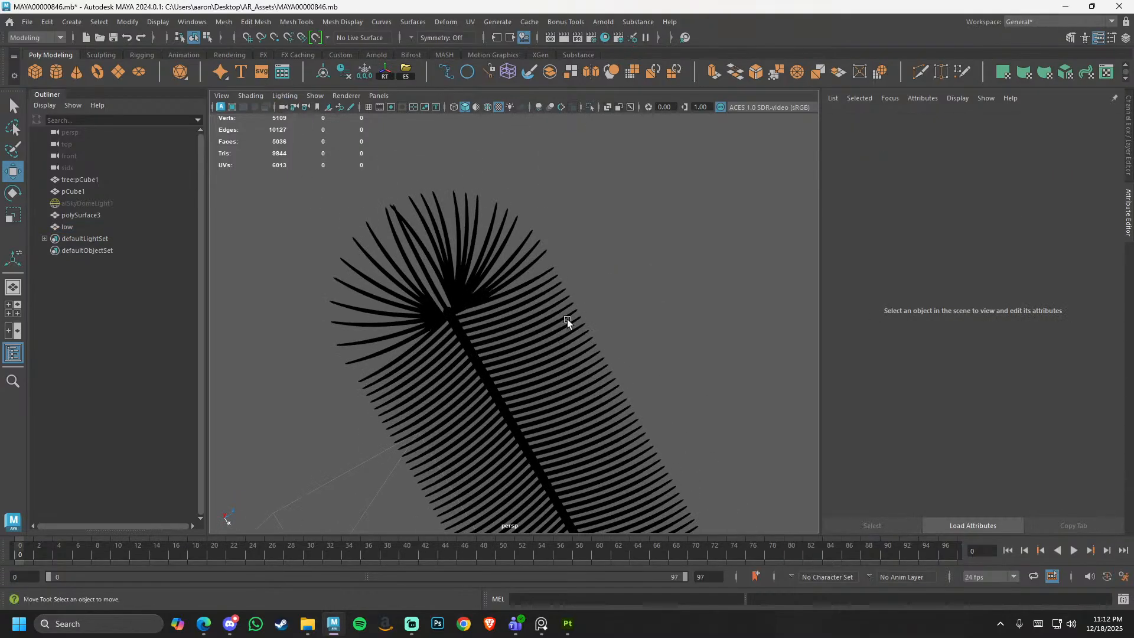
{"action": "scroll", "coordinate": [567, 318], "scroll_direction": "down", "scroll_amount": 5}
- Temporarily show aiSkyDomeLight1 and preview the needle card from several angles in Arnold RenderView
{"action": "left_click", "coordinate": [94, 202]}
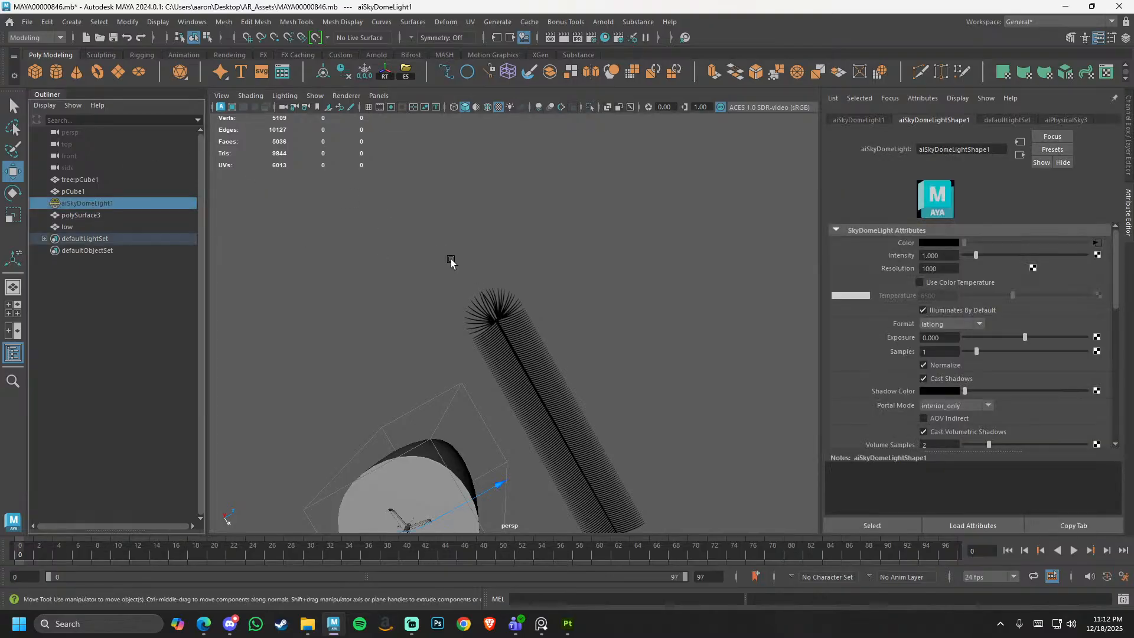
{"action": "key", "text": "shift+h"}
{"action": "left_click_drag", "start_coordinate": [529, 329], "coordinate": [567, 425], "text": "alt"}
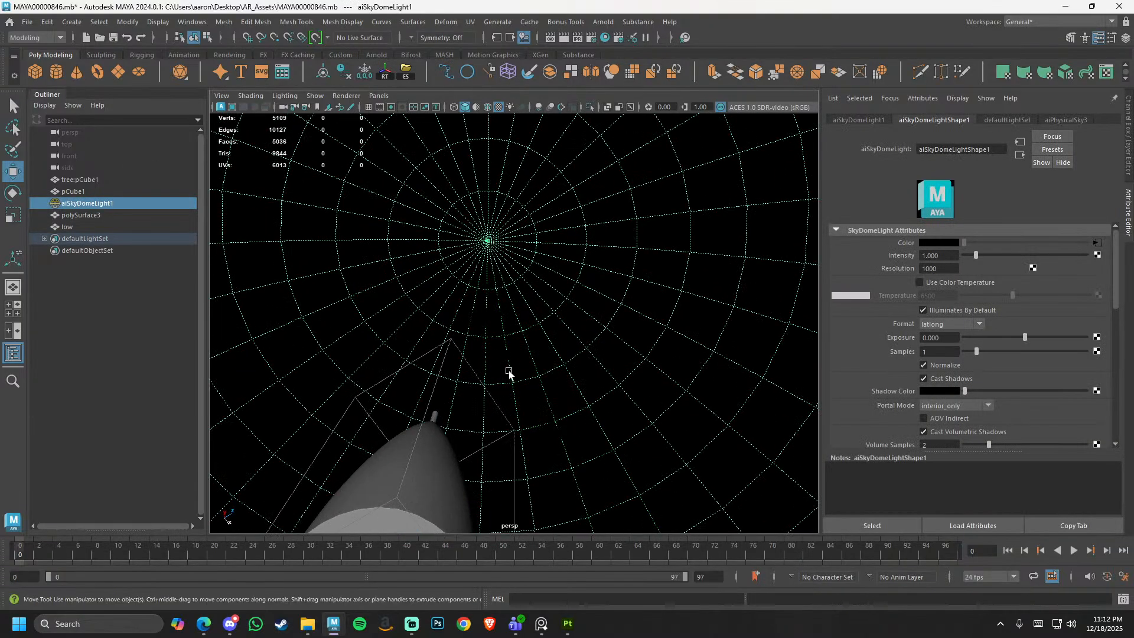
{"action": "left_click", "coordinate": [603, 22]}
{"action": "left_click", "coordinate": [609, 46]}
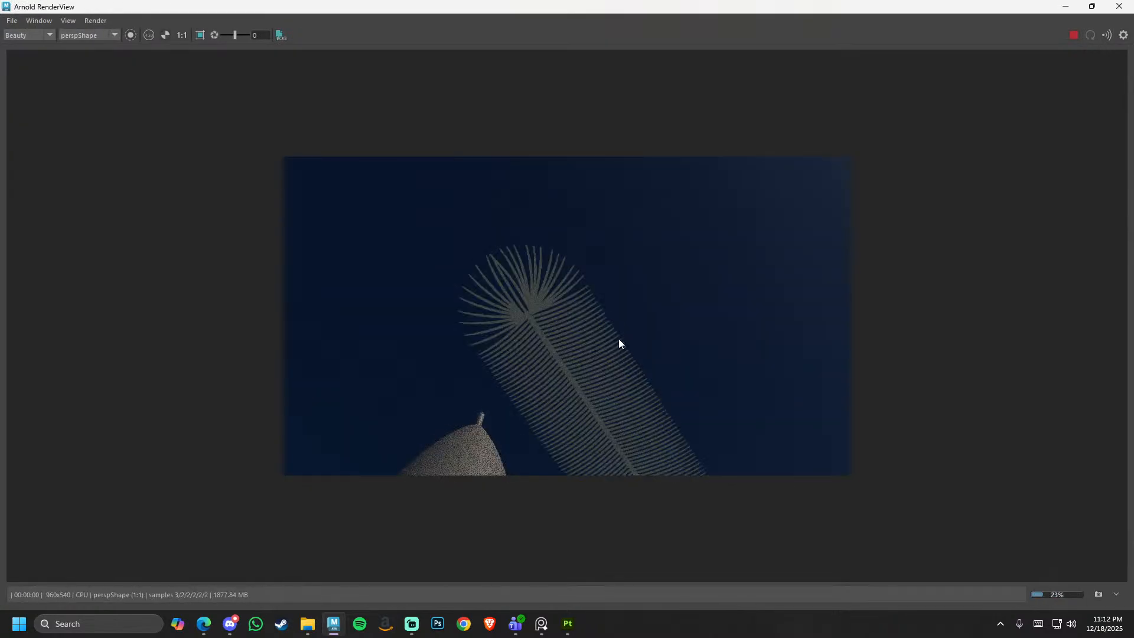
{"action": "left_click_drag", "start_coordinate": [618, 338], "coordinate": [578, 458], "text": "alt"}
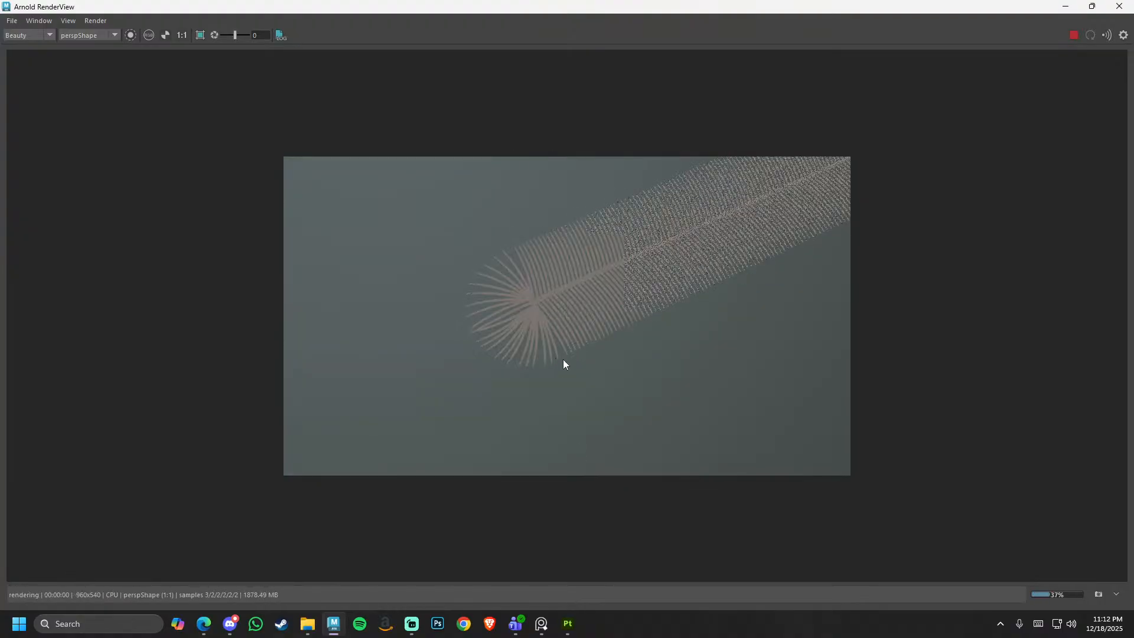
{"action": "left_click_drag", "start_coordinate": [564, 362], "coordinate": [650, 231], "text": "alt"}
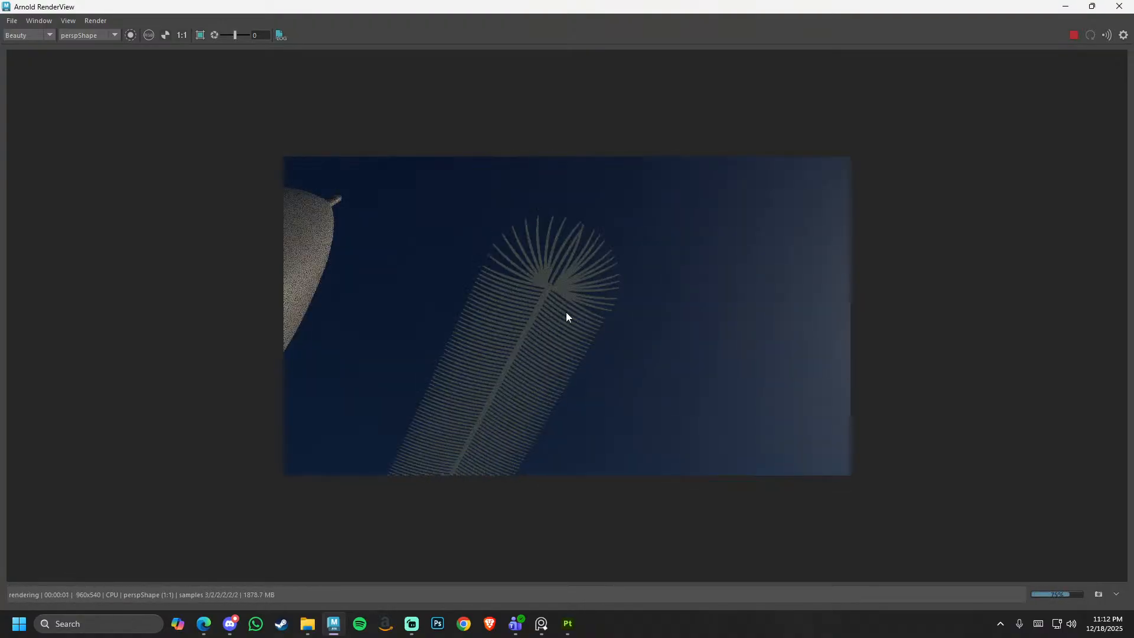
{"action": "left_click", "coordinate": [1119, 6]}
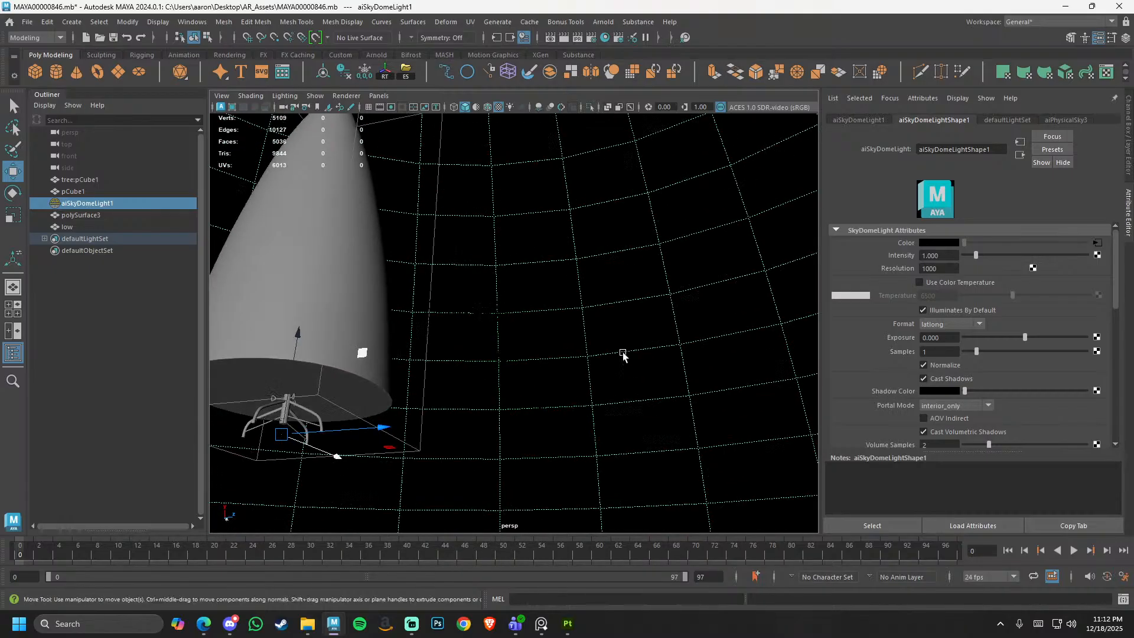
{"action": "left_click_drag", "start_coordinate": [633, 450], "coordinate": [494, 274], "text": "alt"}
- Enable Two Sided Lighting in the viewport and check both faces of the low card
{"action": "left_click", "coordinate": [499, 300]}
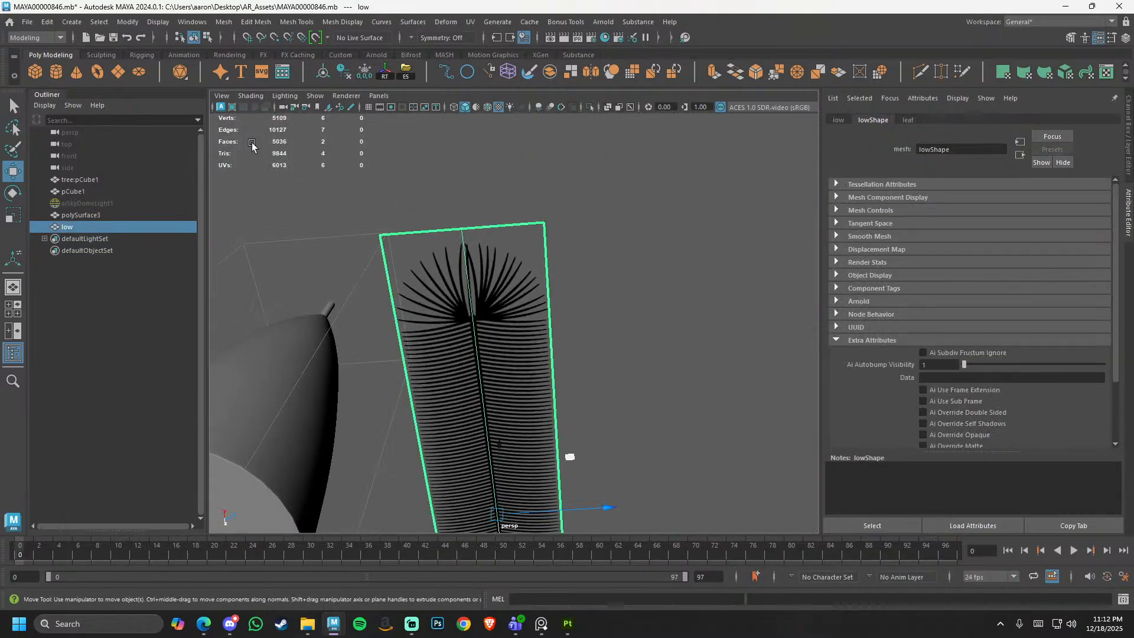
{"action": "left_click", "coordinate": [284, 95]}
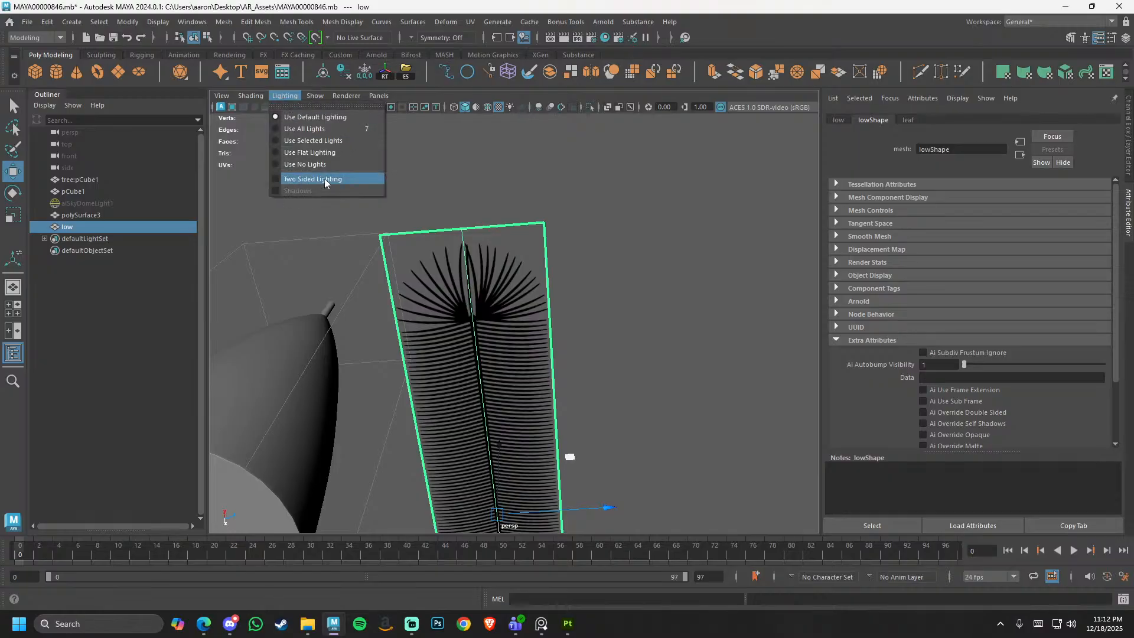
{"action": "left_click", "coordinate": [299, 181]}
{"action": "left_click", "coordinate": [625, 271]}
{"action": "left_click_drag", "start_coordinate": [625, 271], "coordinate": [520, 385], "text": "alt"}
{"action": "left_click_drag", "start_coordinate": [520, 385], "coordinate": [548, 468], "text": "alt"}
{"action": "left_click_drag", "start_coordinate": [485, 193], "coordinate": [654, 371], "text": "alt"}
- Connect a File texture to the leaf material's Bump Mapping and open that texture's attributes
{"action": "left_click", "coordinate": [851, 341]}
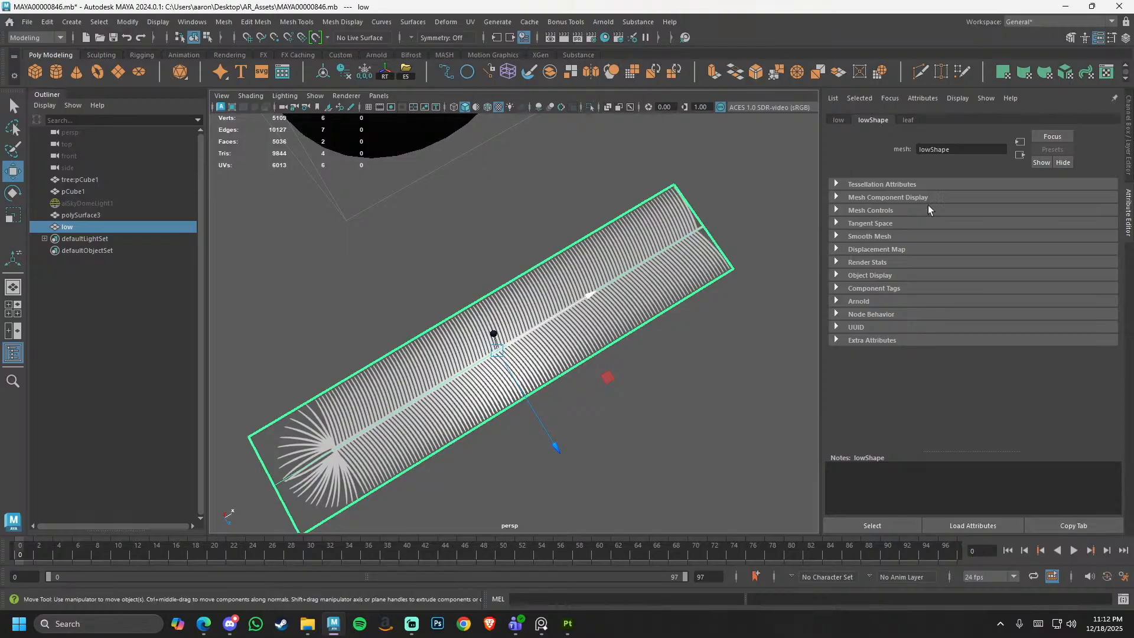
{"action": "left_click", "coordinate": [908, 120]}
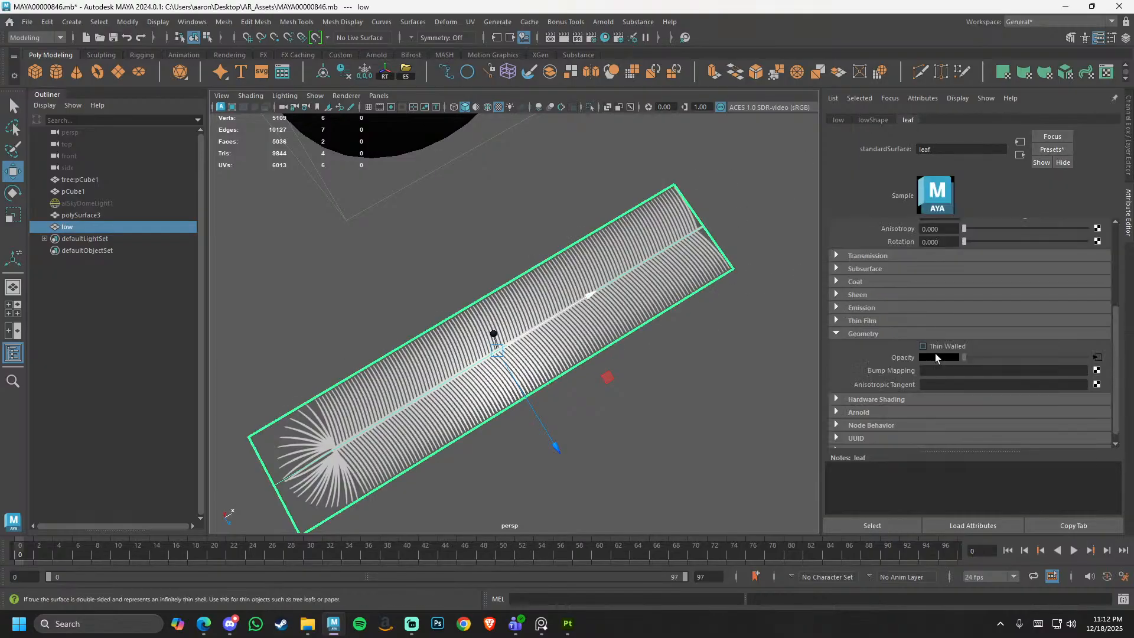
{"action": "scroll", "coordinate": [891, 335], "scroll_direction": "up", "scroll_amount": 2}
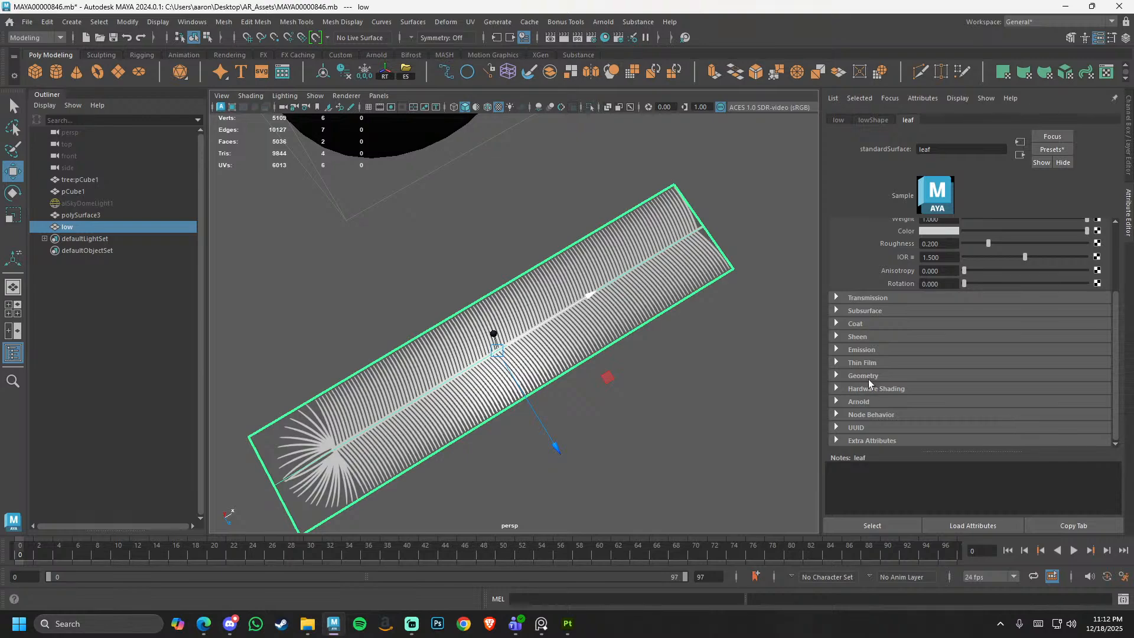
{"action": "scroll", "coordinate": [872, 378], "scroll_direction": "down", "scroll_amount": 3}
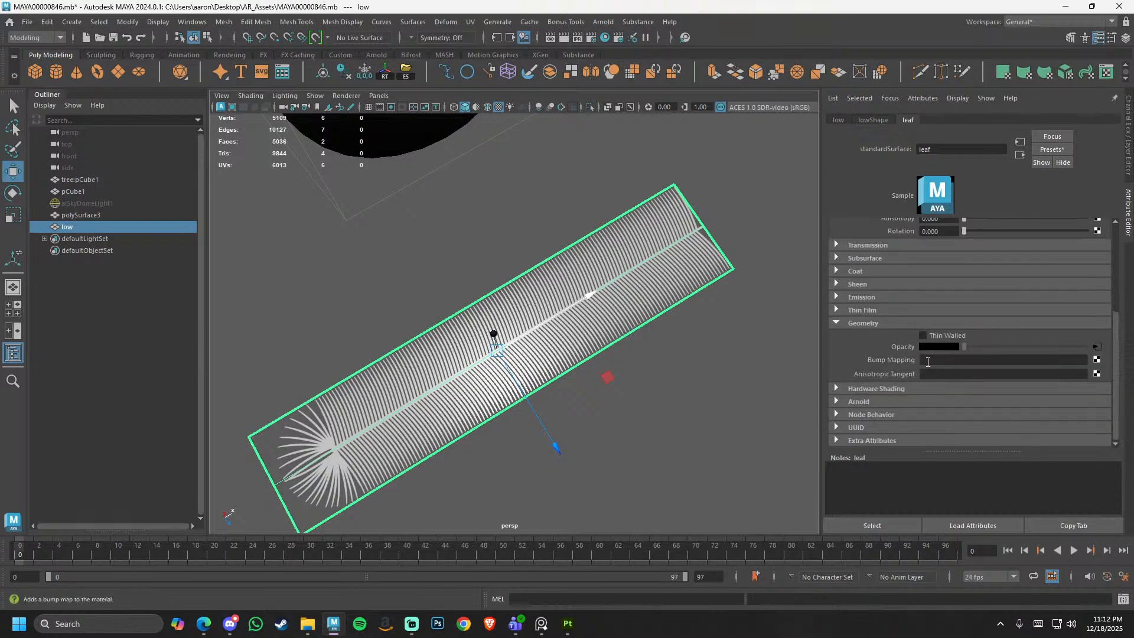
{"action": "left_click", "coordinate": [1096, 361]}
{"action": "left_click", "coordinate": [503, 273]}
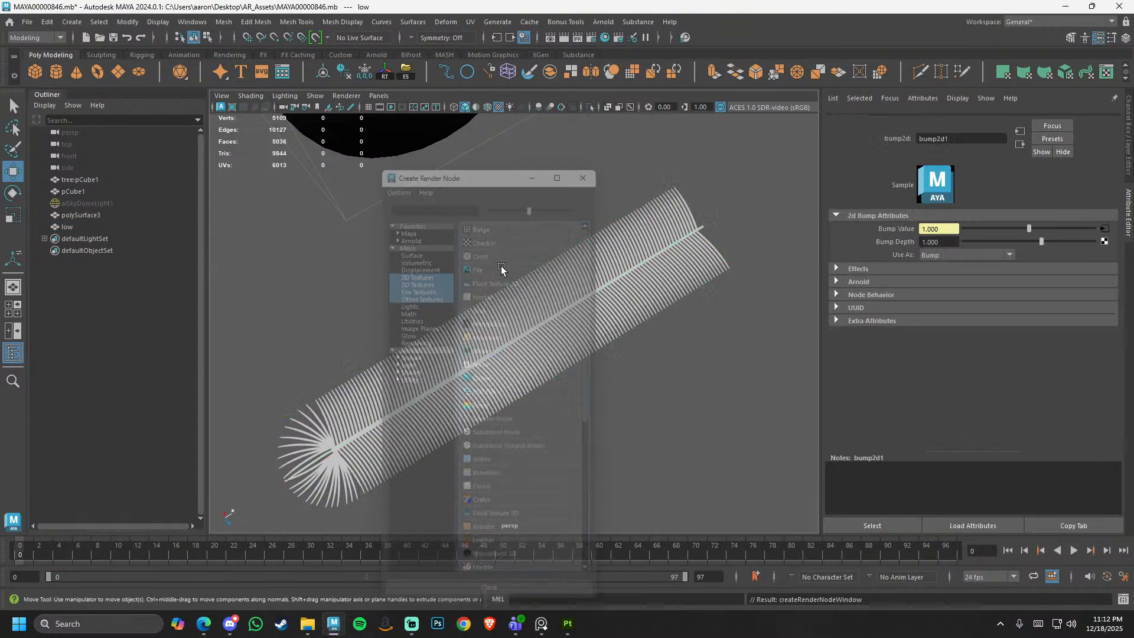
{"action": "left_click", "coordinate": [1104, 239]}
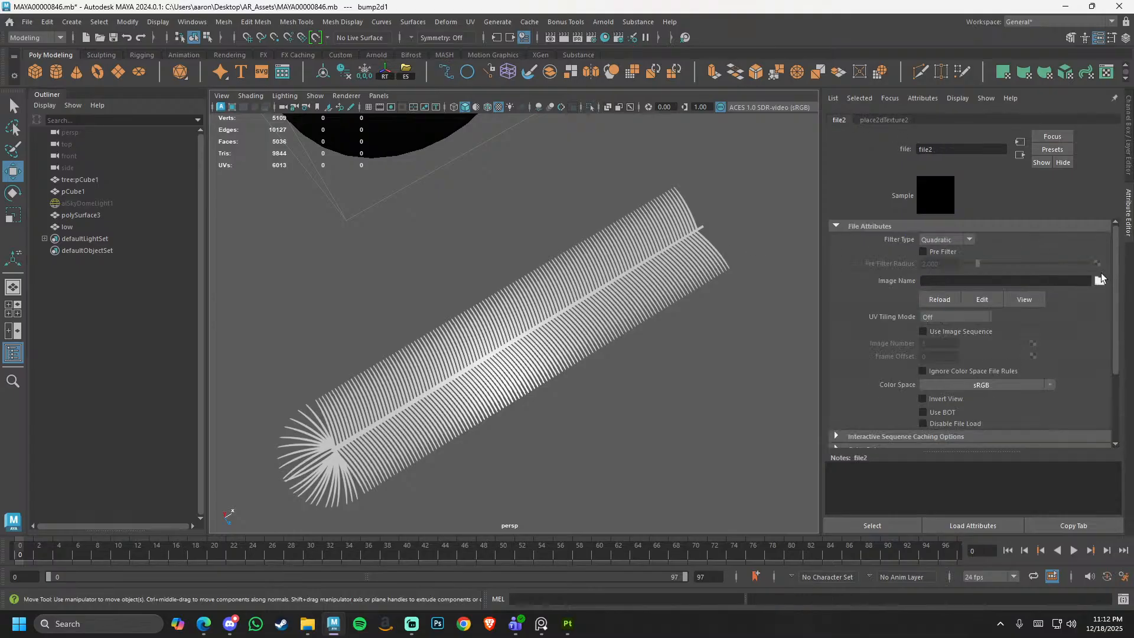
- Load lambert6_Normal_OpenGL.png into the bump File texture and inspect the needle shading up close
{"action": "left_click", "coordinate": [1100, 282]}
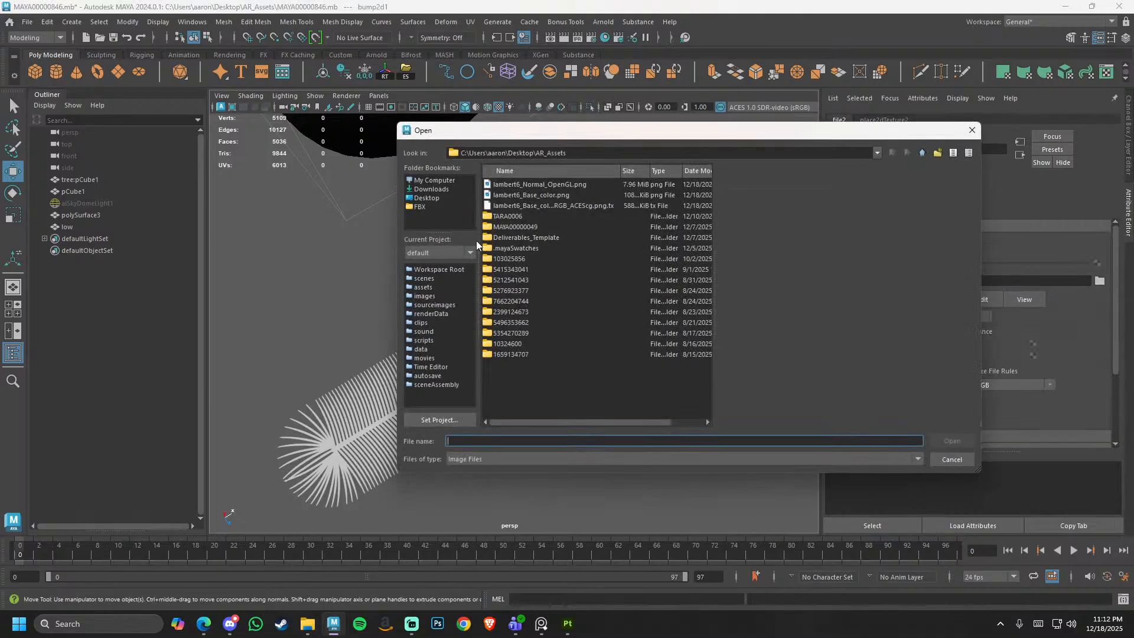
{"action": "left_click", "coordinate": [530, 195]}
{"action": "left_click", "coordinate": [531, 184]}
{"action": "left_click", "coordinate": [951, 441]}
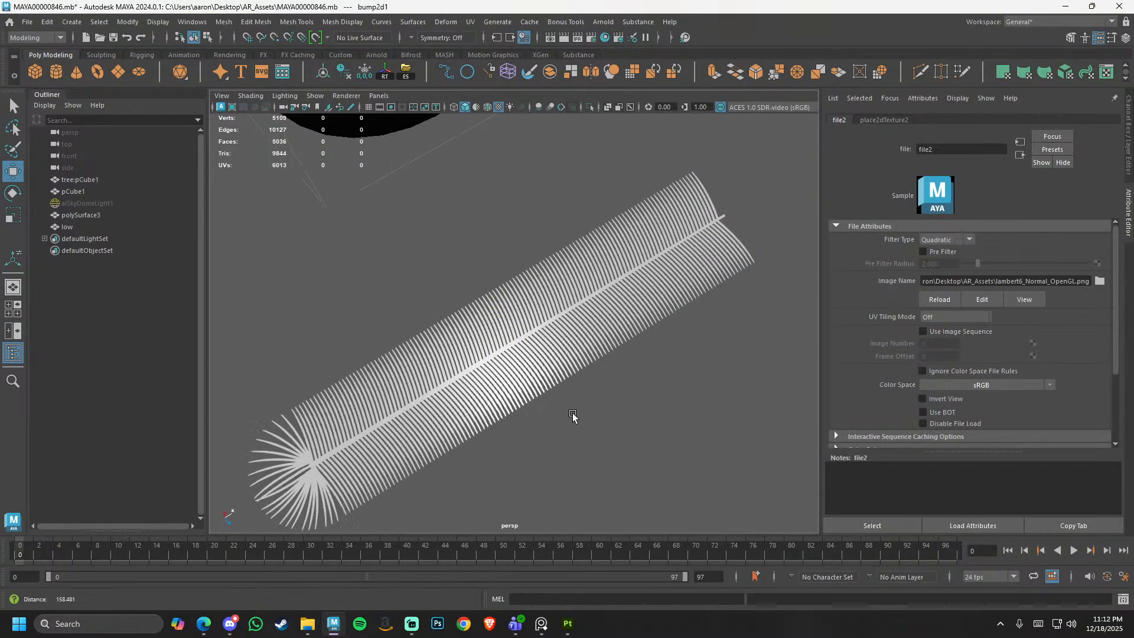
{"action": "right_click_drag", "start_coordinate": [572, 413], "coordinate": [570, 314], "text": "alt"}
{"action": "left_click_drag", "start_coordinate": [570, 314], "coordinate": [529, 348], "text": "alt"}
{"action": "right_click_drag", "start_coordinate": [529, 346], "coordinate": [563, 315], "text": "alt"}
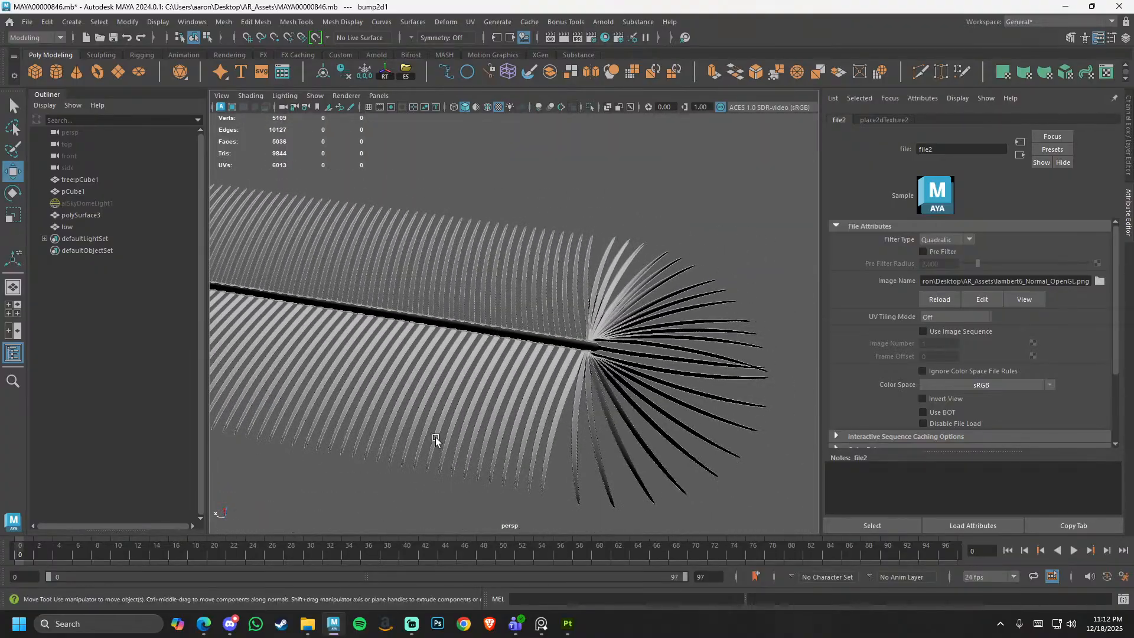
- Set the leaf material's bump node to use the texture as Tangent Space Normals and check the card's shading
{"action": "left_click", "coordinate": [434, 438]}
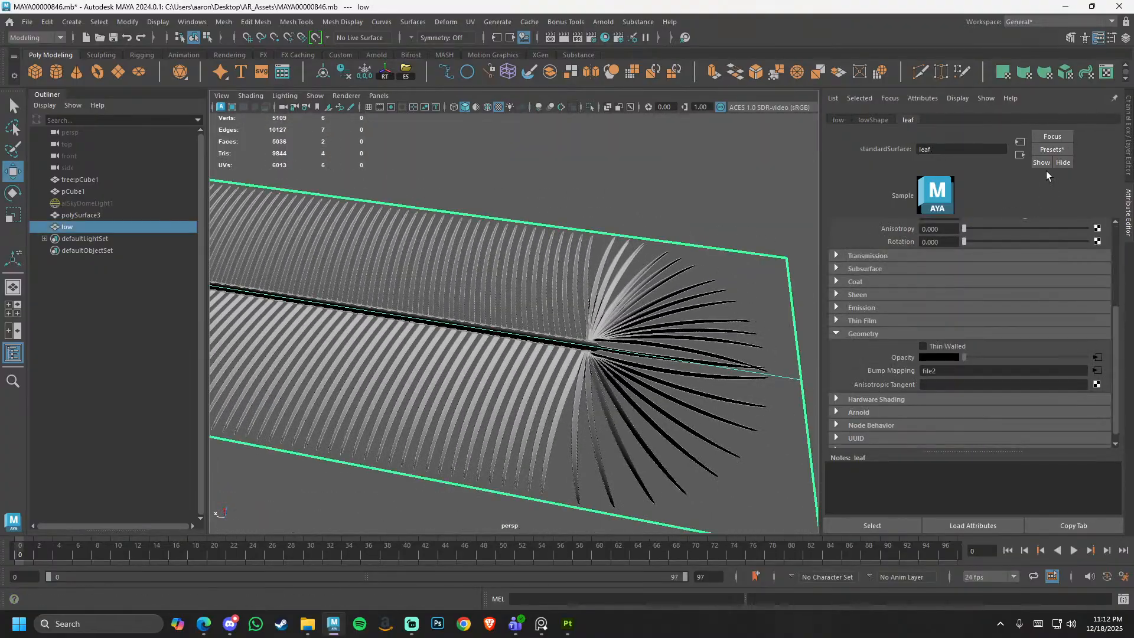
{"action": "left_click", "coordinate": [1095, 371]}
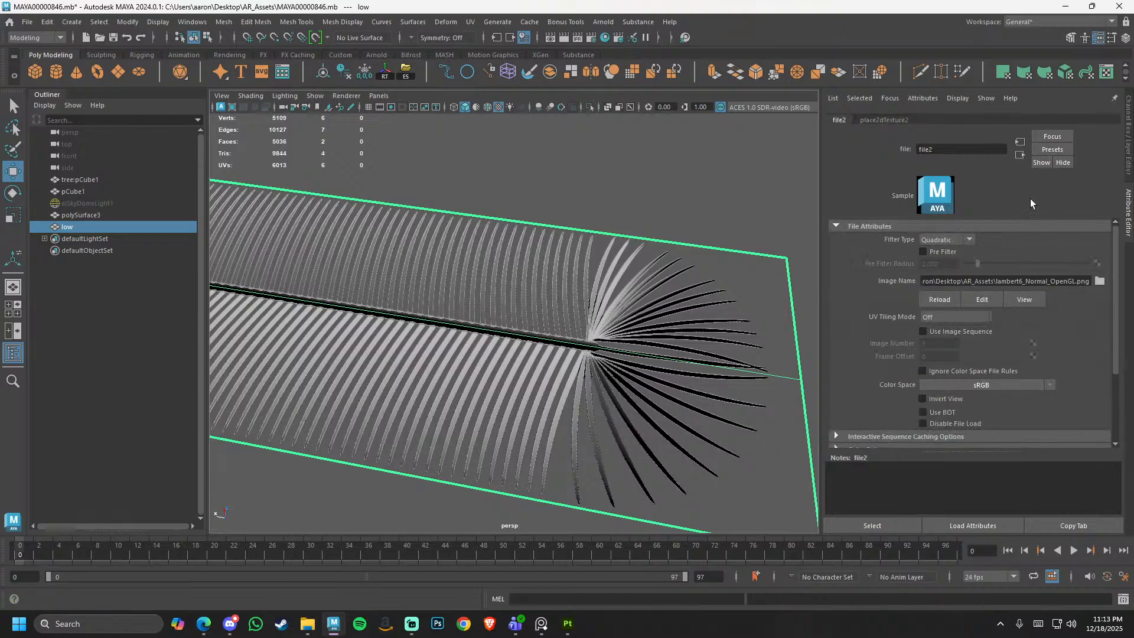
{"action": "left_click", "coordinate": [1020, 155]}
{"action": "left_click", "coordinate": [970, 266]}
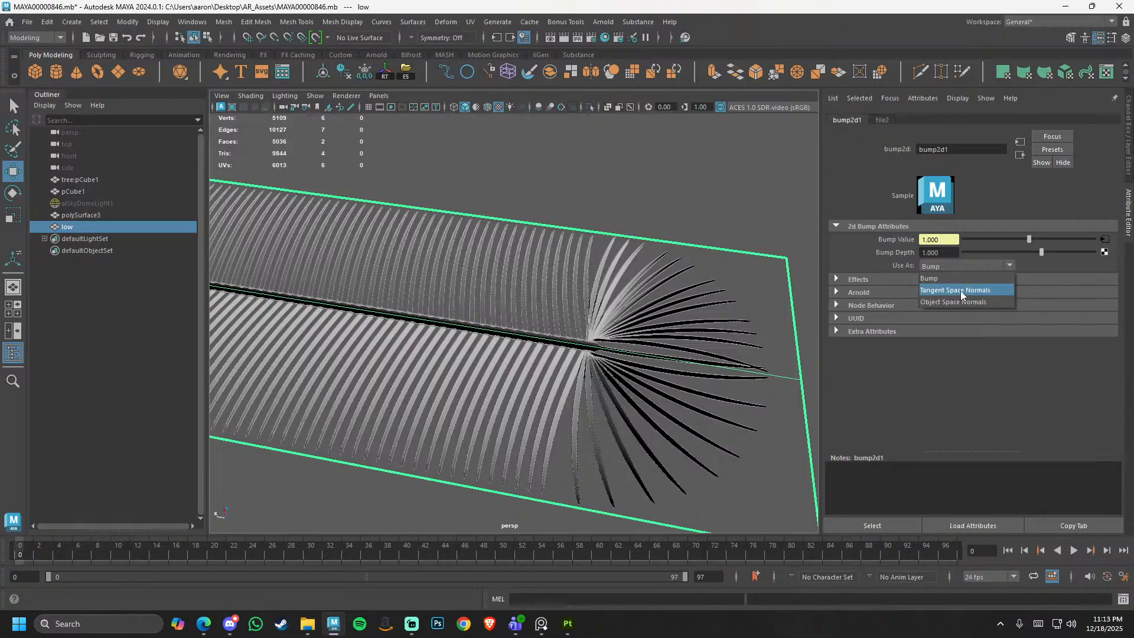
{"action": "left_click", "coordinate": [961, 294]}
{"action": "left_click", "coordinate": [650, 207]}
{"action": "right_click_drag", "start_coordinate": [648, 209], "coordinate": [506, 336], "text": "alt"}
{"action": "left_click_drag", "start_coordinate": [506, 335], "coordinate": [402, 353], "text": "alt"}
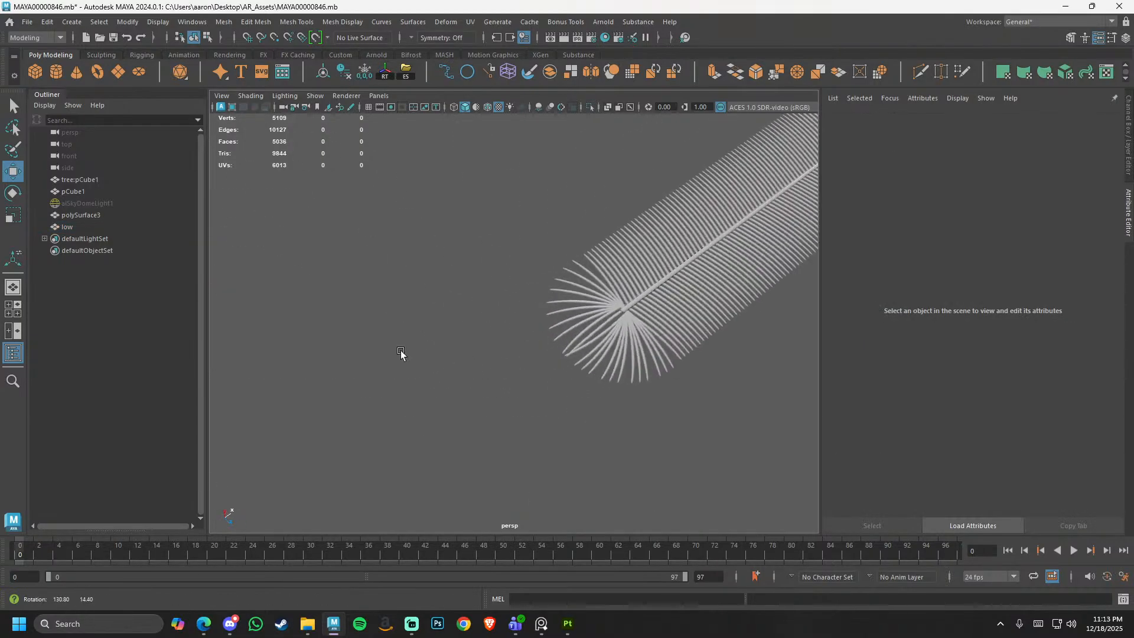
{"action": "middle_click_drag", "start_coordinate": [622, 329], "coordinate": [366, 447], "text": "alt"}
{"action": "right_click_drag", "start_coordinate": [491, 330], "coordinate": [295, 387], "text": "alt"}
{"action": "left_click_drag", "start_coordinate": [552, 371], "coordinate": [514, 259], "text": "alt"}
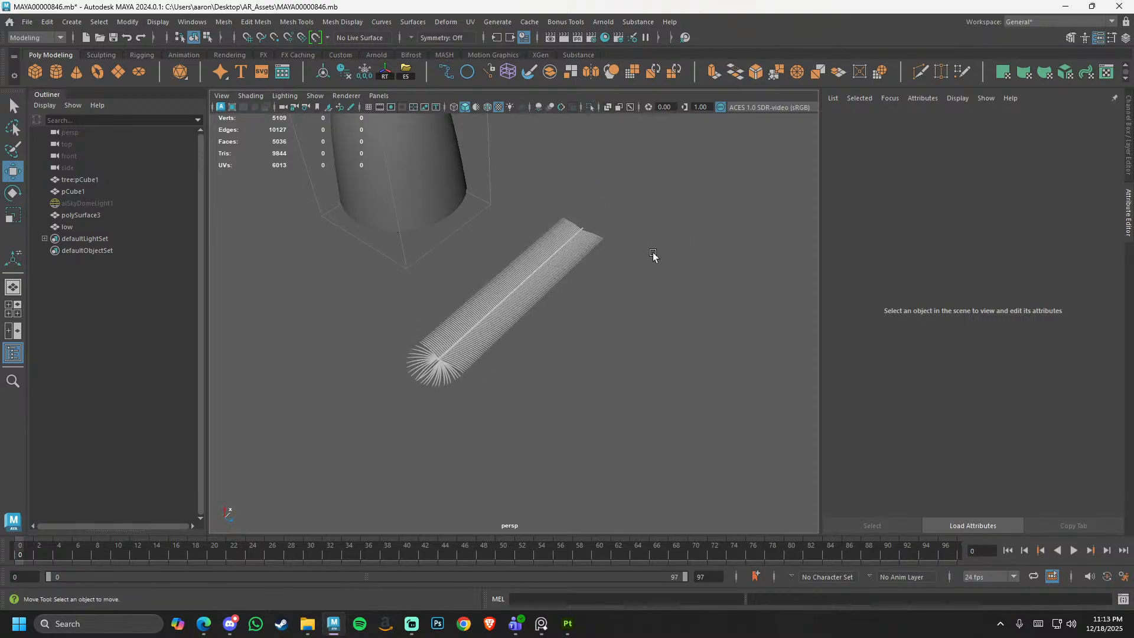
- Snap the low card's pivot to the middle vertex of its flat base edge, at the start of the stem
{"action": "left_click", "coordinate": [464, 353]}
{"action": "left_click_drag", "start_coordinate": [459, 359], "coordinate": [531, 407], "text": "alt"}
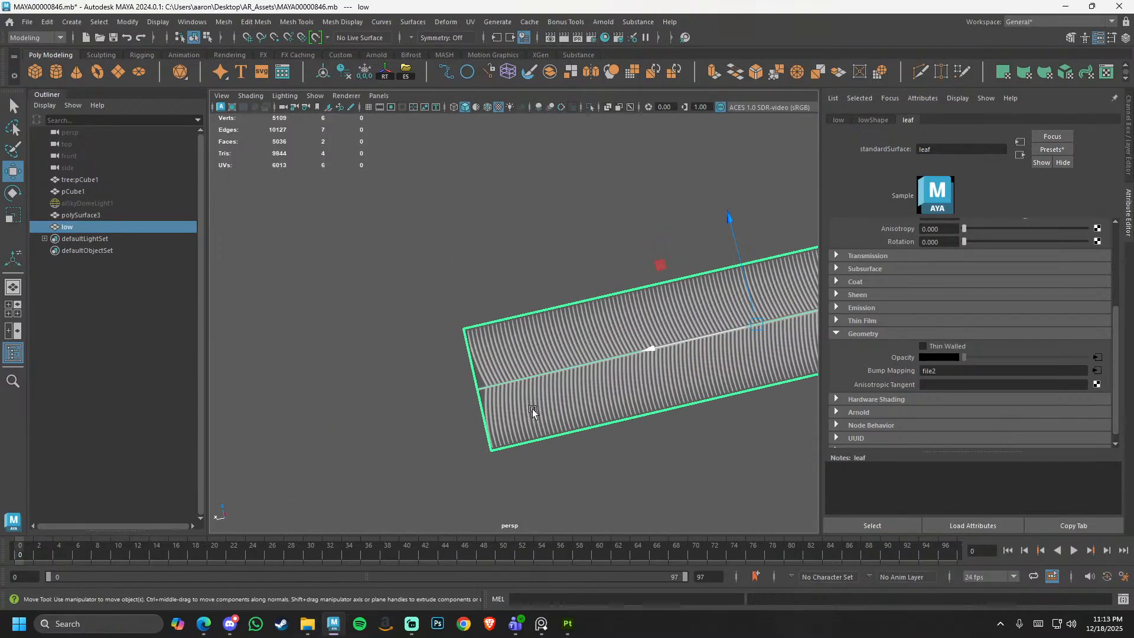
{"action": "key", "text": "d"}
{"action": "key", "text": "v"}
{"action": "middle_click_drag", "start_coordinate": [494, 394], "coordinate": [480, 405]}
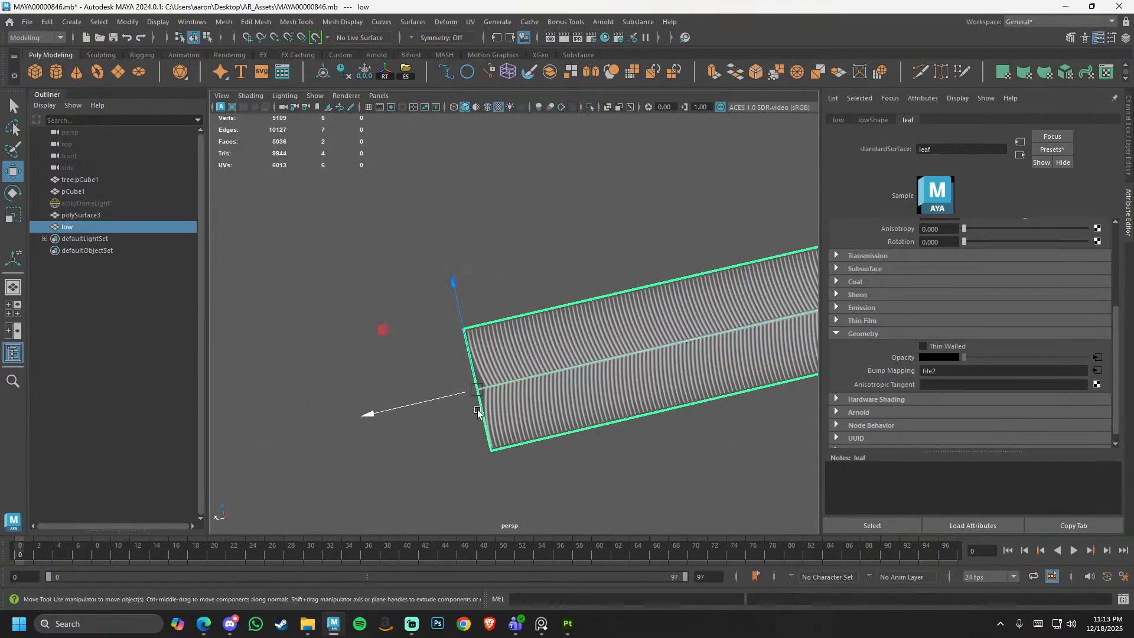
{"action": "scroll", "coordinate": [495, 409], "scroll_direction": "down", "scroll_amount": 5}
{"action": "left_click_drag", "start_coordinate": [499, 409], "coordinate": [610, 463], "text": "alt"}
- Duplicate the low card with a rotation around its stem and repeat the transform until eleven copies form a full radial brush
{"action": "key", "text": "ctrl+d"}
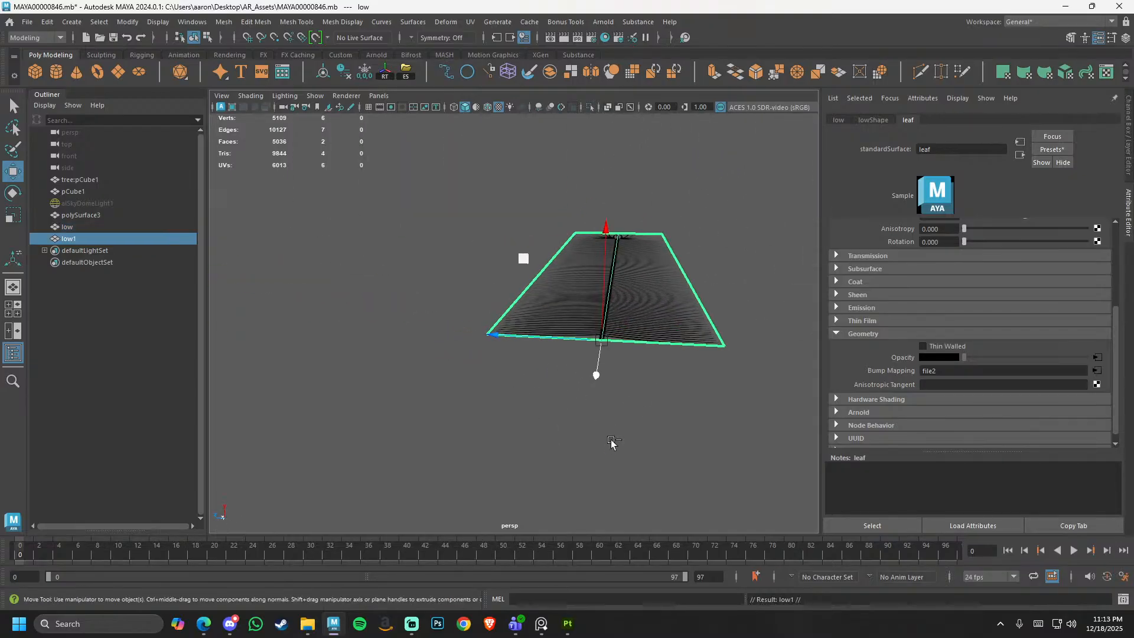
{"action": "key", "text": "e"}
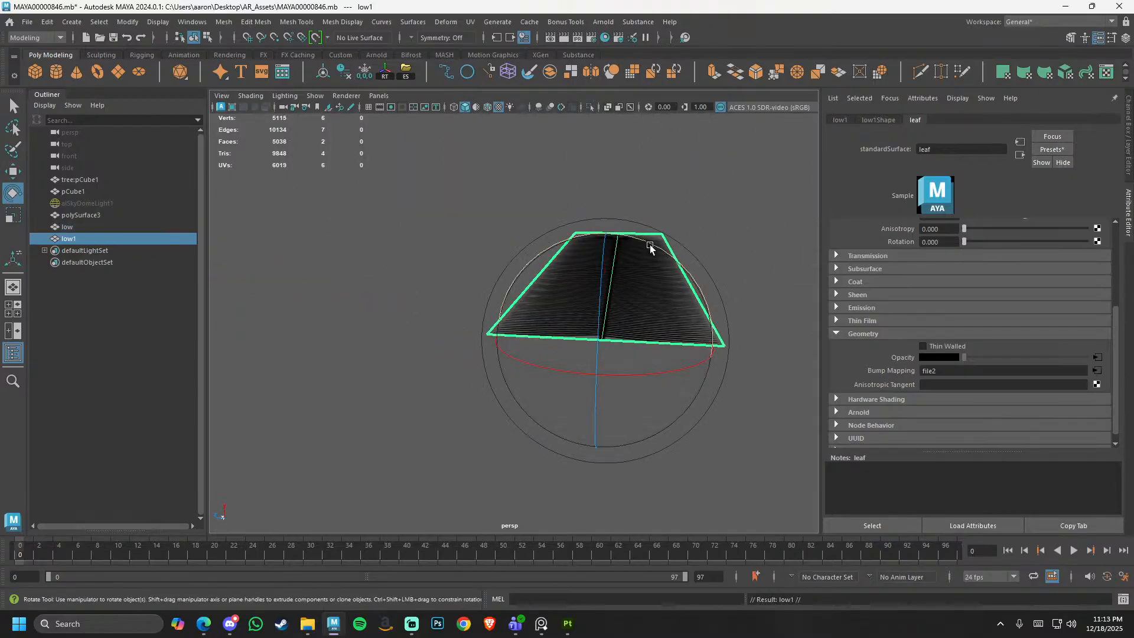
{"action": "mouse_move", "coordinate": [649, 247]}
{"action": "left_mouse_down", "text": "alt"}
{"action": "mouse_move", "coordinate": [655, 286]}
{"action": "mouse_move", "coordinate": [571, 455]}
{"action": "mouse_move", "coordinate": [520, 446]}
{"action": "left_mouse_up", "text": "alt"}
{"action": "key", "text": "shift+d"}
{"action": "key", "text": "shift+d"}
{"action": "key", "text": "shift+d"}
{"action": "key", "text": "shift+d"}
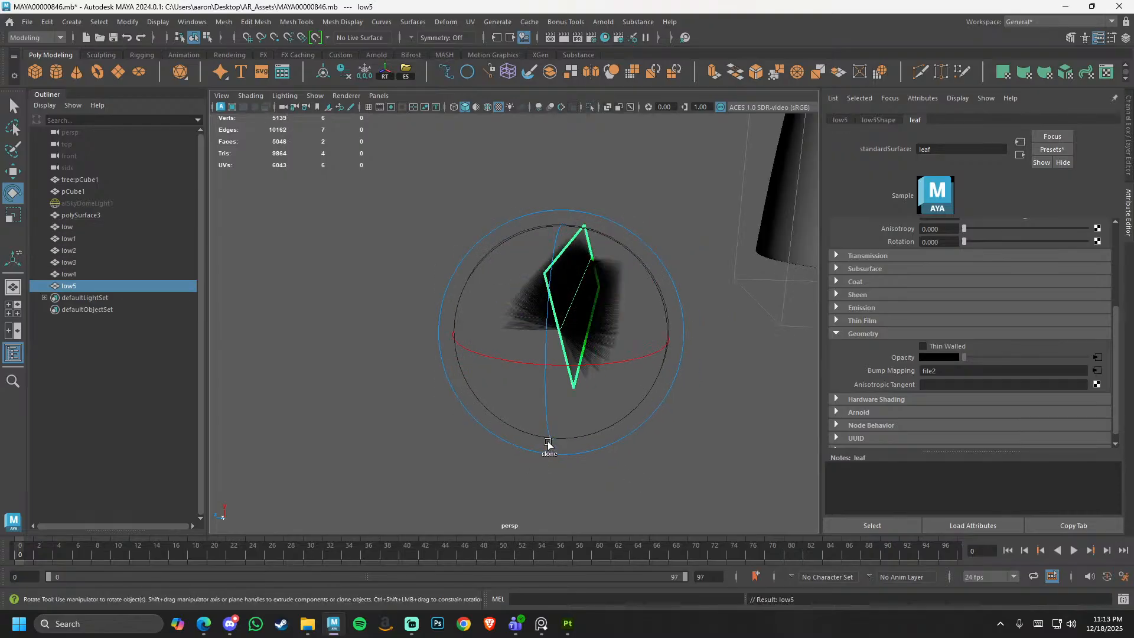
{"action": "key", "text": "shift+d"}
{"action": "key", "text": "shift+d"}
{"action": "key", "text": "shift+d"}
{"action": "key", "text": "shift+d"}
{"action": "left_click_drag", "start_coordinate": [597, 489], "coordinate": [572, 478], "text": "alt"}
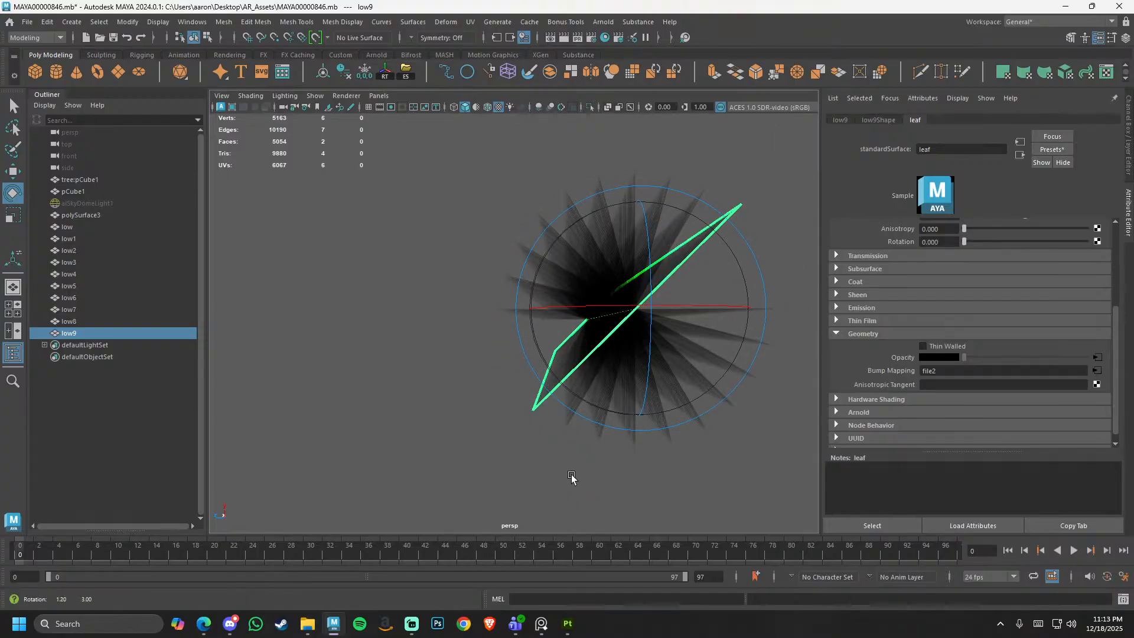
{"action": "key", "text": "shift+d"}
{"action": "key", "text": "shift+d"}
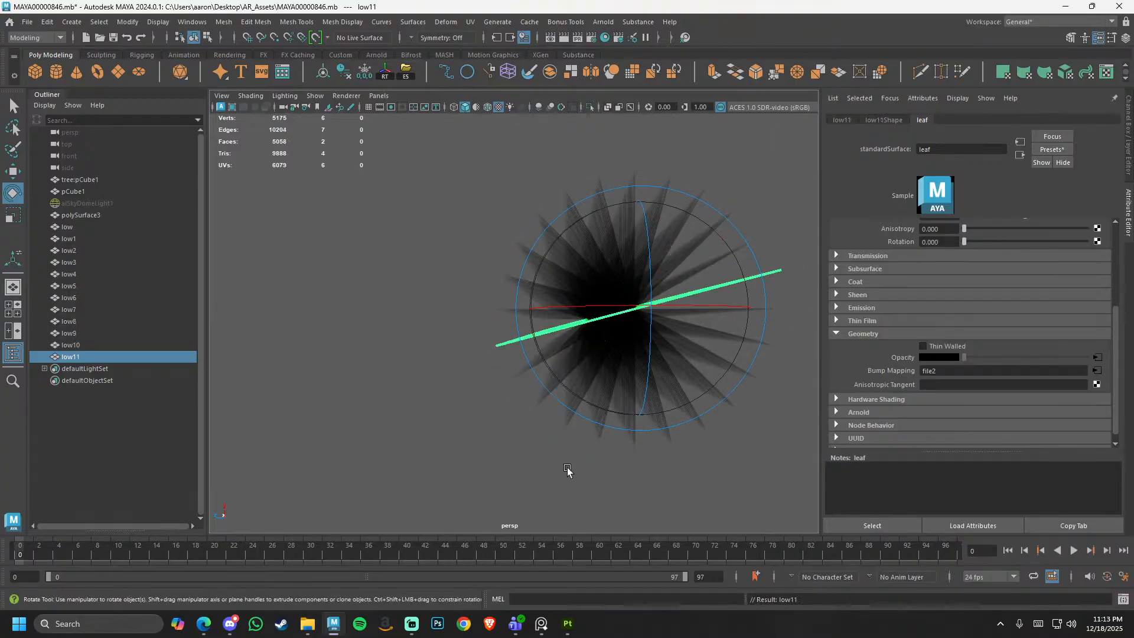
- Examine the radial arrangement of needle cards from the side and from the tip, both selected and unselected
{"action": "scroll", "coordinate": [564, 466], "scroll_direction": "down", "scroll_amount": 3}
{"action": "left_click", "coordinate": [423, 408]}
{"action": "left_click_drag", "start_coordinate": [390, 235], "coordinate": [652, 393]}
{"action": "left_click_drag", "start_coordinate": [585, 387], "coordinate": [596, 408], "text": "alt"}
{"action": "key", "text": "w"}
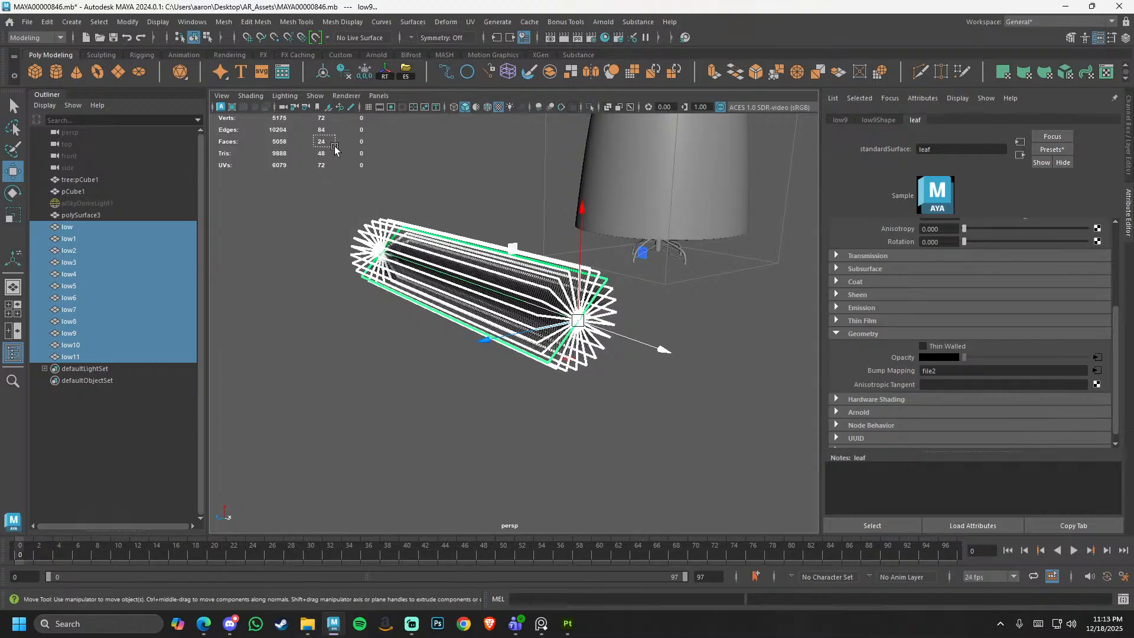
{"action": "left_click", "coordinate": [434, 280]}
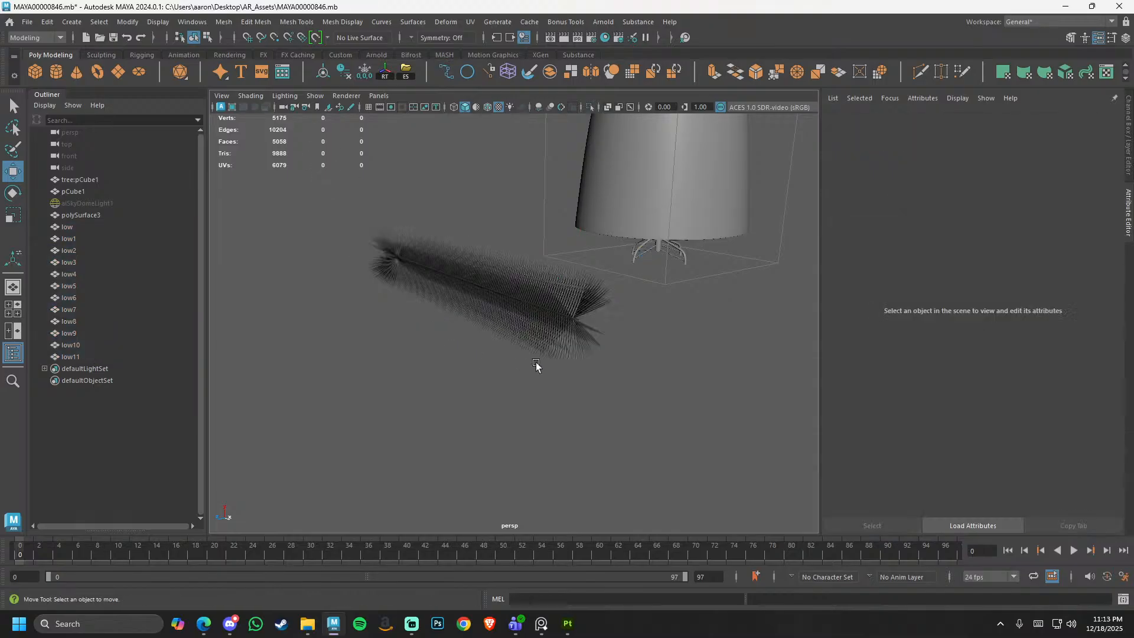
{"action": "left_click_drag", "start_coordinate": [536, 364], "coordinate": [469, 355], "text": "alt"}
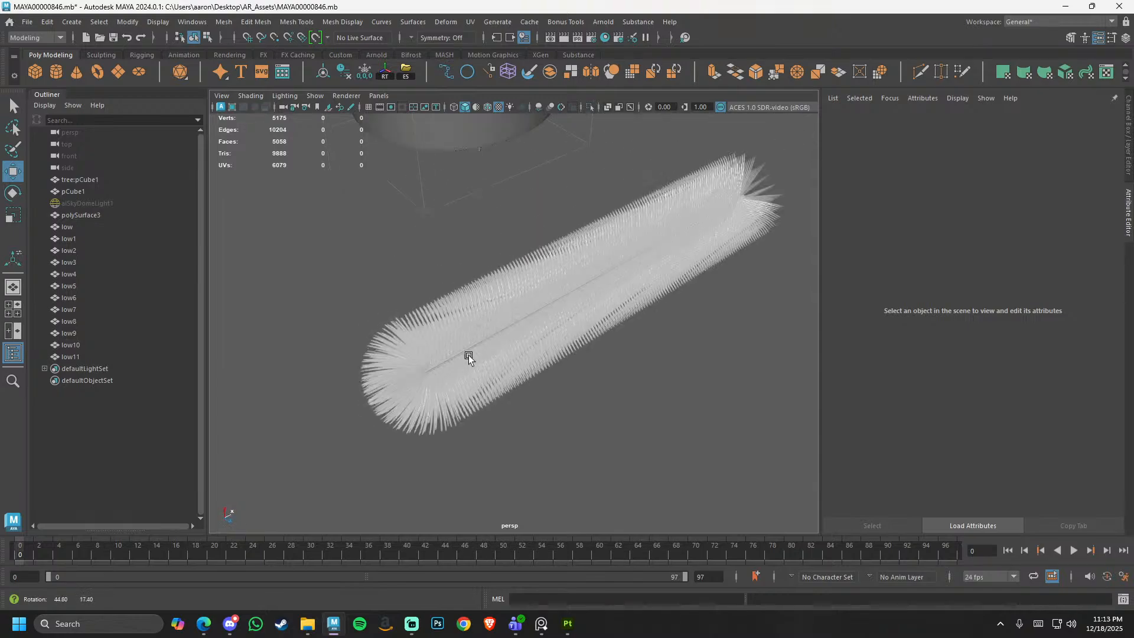
- Combine all twelve needle cards into one branch mesh and delete its history
{"action": "scroll", "coordinate": [469, 355], "scroll_direction": "down", "scroll_amount": 3}
{"action": "left_click_drag", "start_coordinate": [514, 182], "coordinate": [646, 304]}
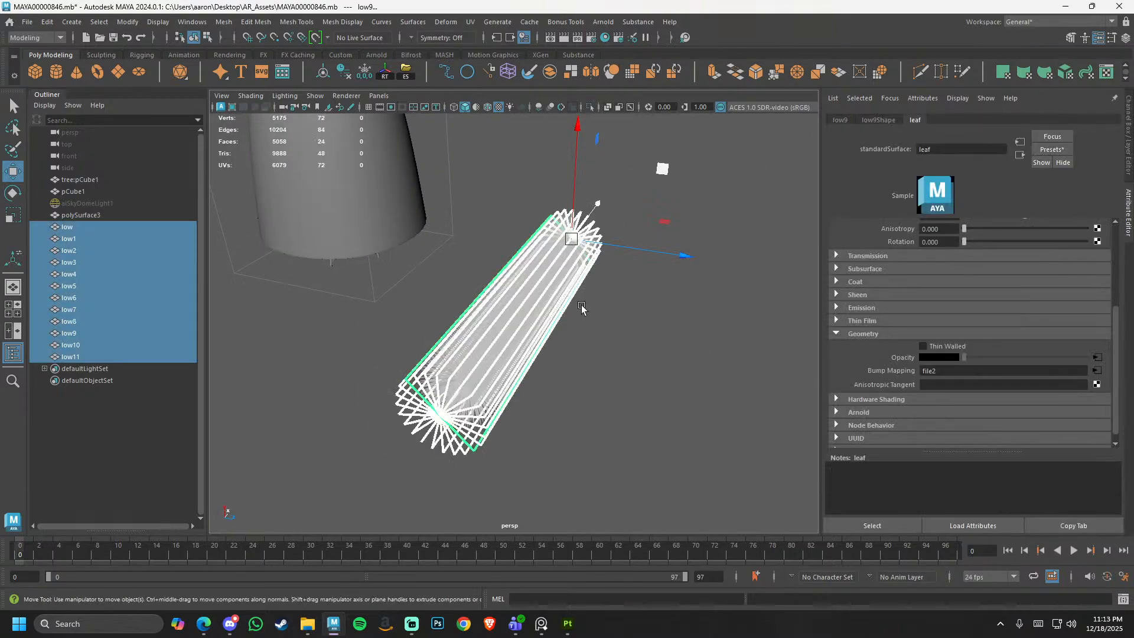
{"action": "right_click_drag", "start_coordinate": [650, 206], "coordinate": [637, 465], "text": "shift"}
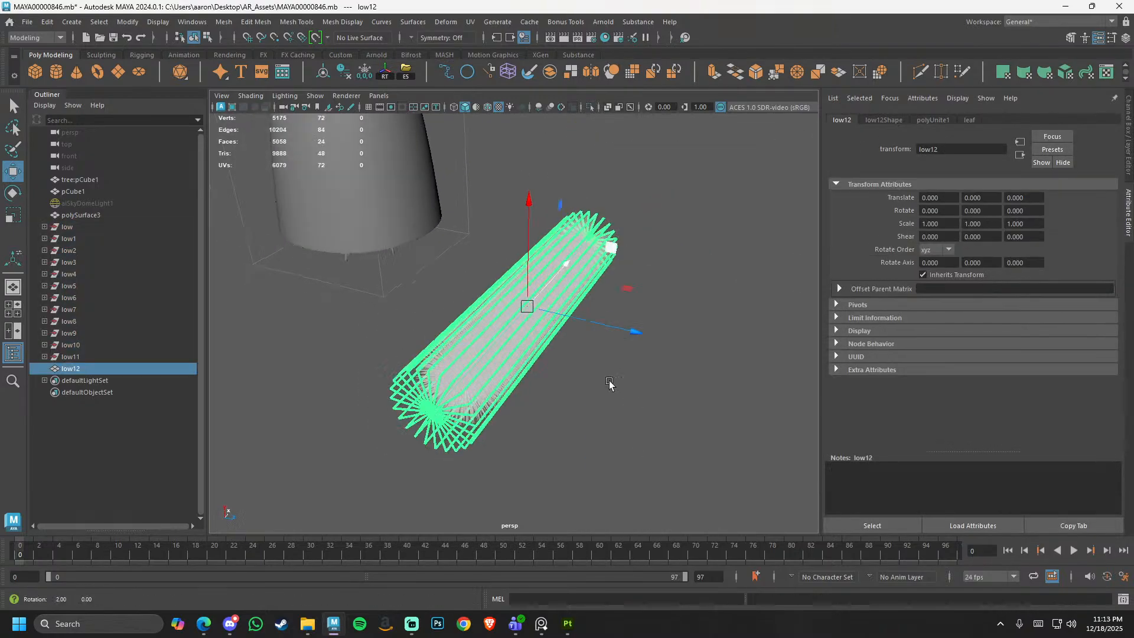
{"action": "left_click_drag", "start_coordinate": [637, 465], "coordinate": [560, 378], "text": "alt"}
{"action": "left_click", "coordinate": [344, 72]}
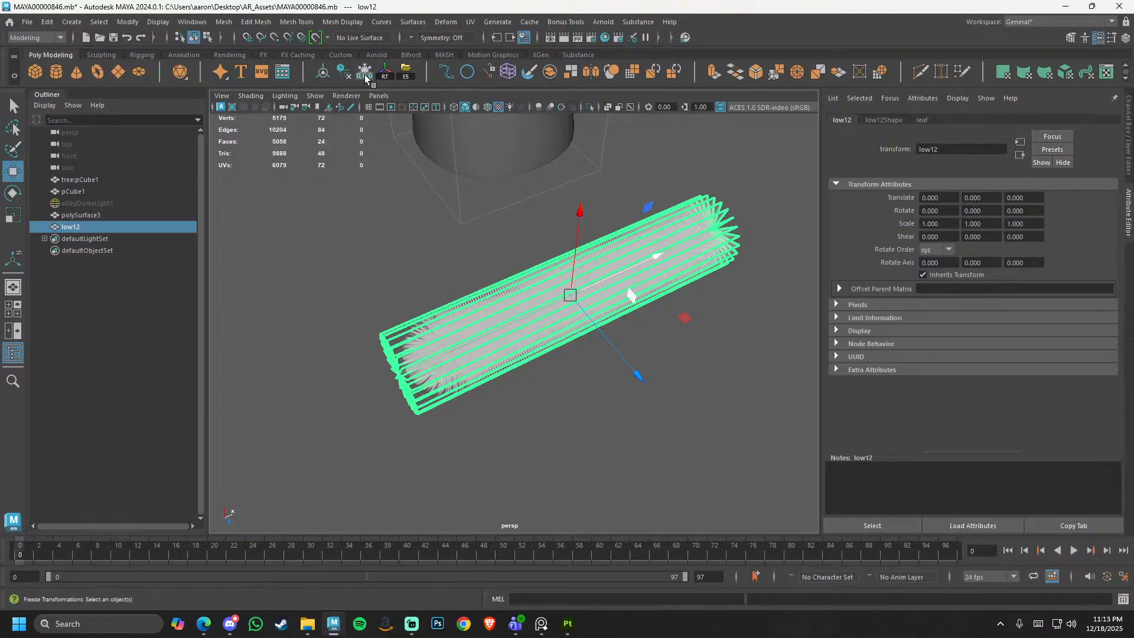
- Move the combined branch's pivot to the centre point of its flat base end
{"action": "left_click_drag", "start_coordinate": [650, 334], "coordinate": [511, 354], "text": "alt"}
{"action": "scroll", "coordinate": [492, 332], "scroll_direction": "up", "scroll_amount": 5}
{"action": "middle_click_drag", "start_coordinate": [510, 353], "coordinate": [509, 356], "text": "alt"}
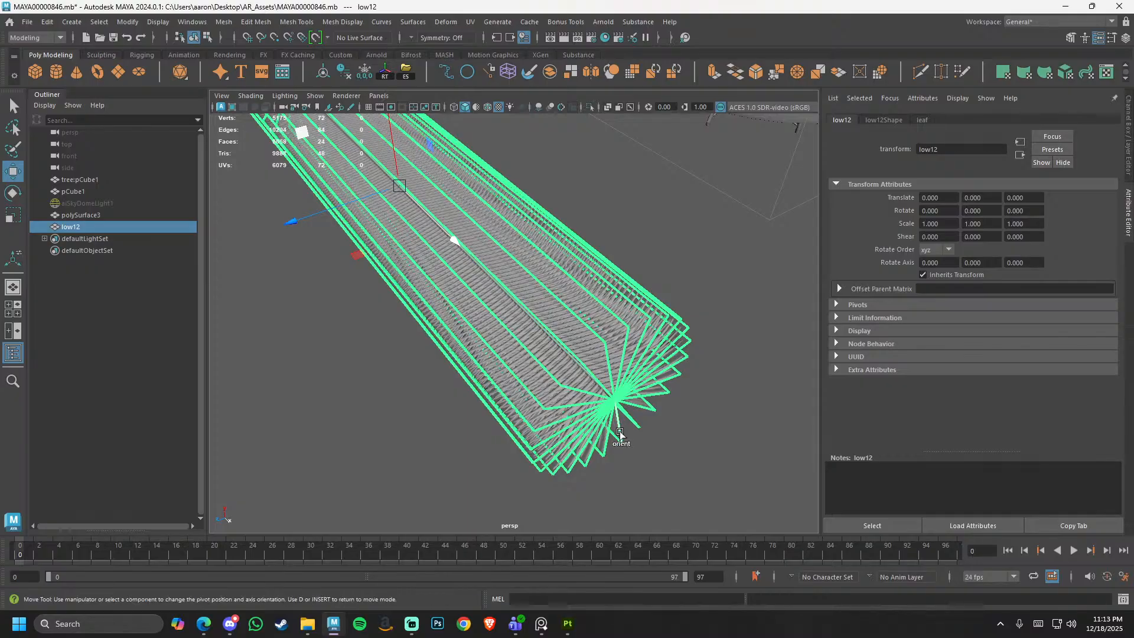
{"action": "left_click", "coordinate": [613, 404]}
{"action": "left_click_drag", "start_coordinate": [726, 445], "coordinate": [576, 363], "text": "alt"}
{"action": "scroll", "coordinate": [620, 357], "scroll_direction": "down", "scroll_amount": 3}
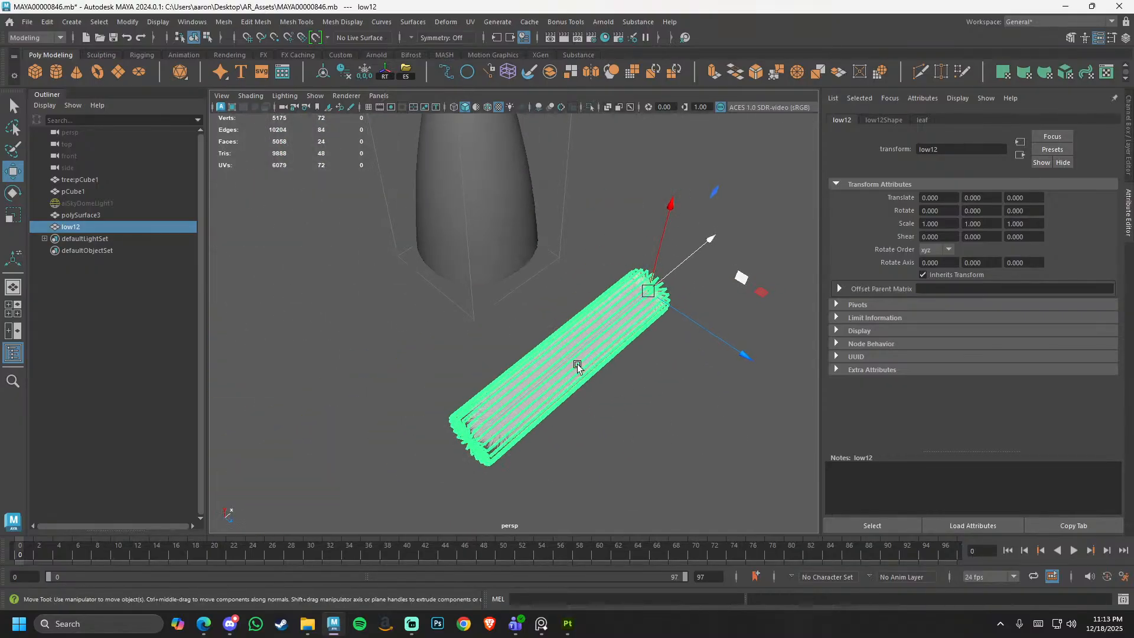
- Show aiSkyDomeLight1 and preview the combined branch in Arnold RenderView
{"action": "left_click", "coordinate": [147, 201]}
{"action": "key", "text": "h"}
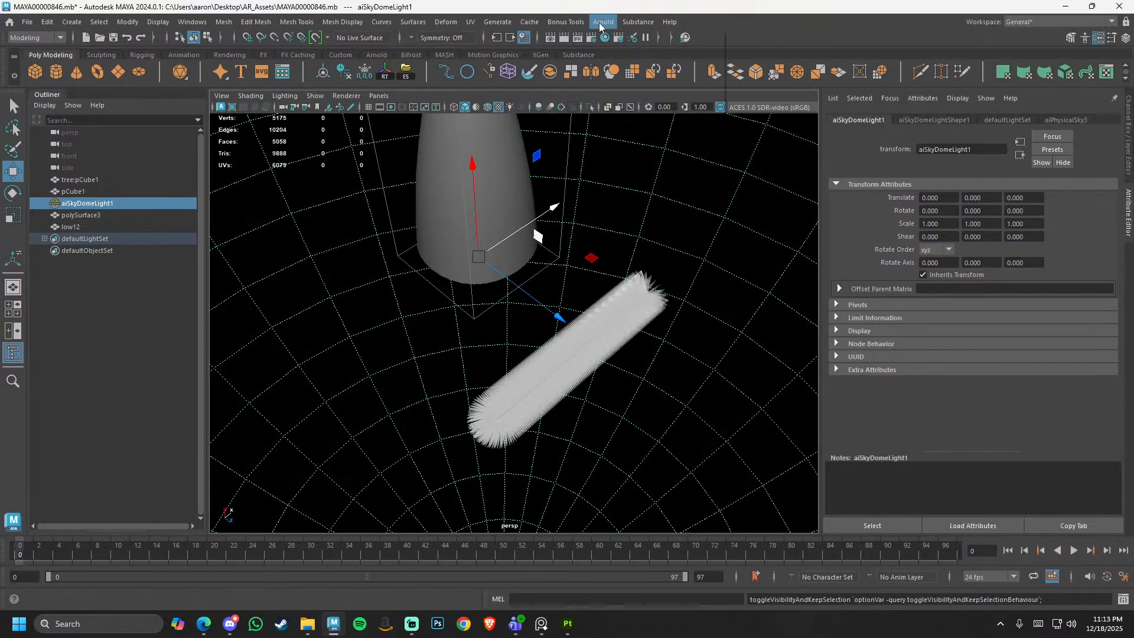
{"action": "left_click", "coordinate": [598, 22]}
{"action": "left_click", "coordinate": [614, 45]}
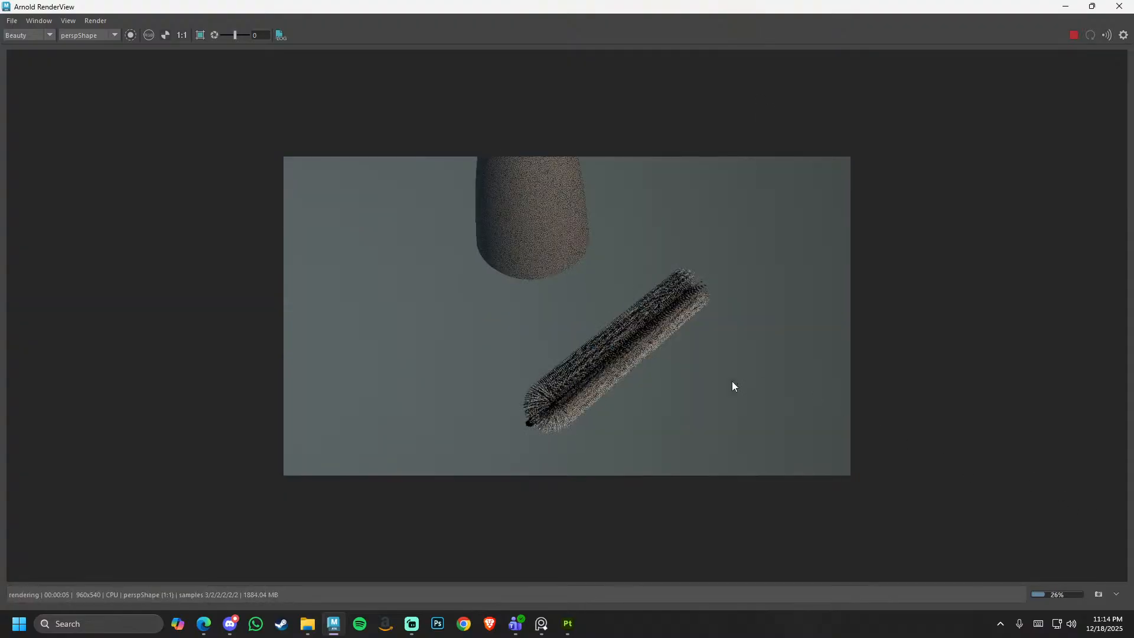
{"action": "left_click_drag", "start_coordinate": [672, 416], "coordinate": [730, 361], "text": "alt"}
- Raise the intensity of aiSkyDomeLight1 to 2.233 with the render window moved aside
{"action": "left_click_drag", "start_coordinate": [897, 6], "coordinate": [583, 89]}
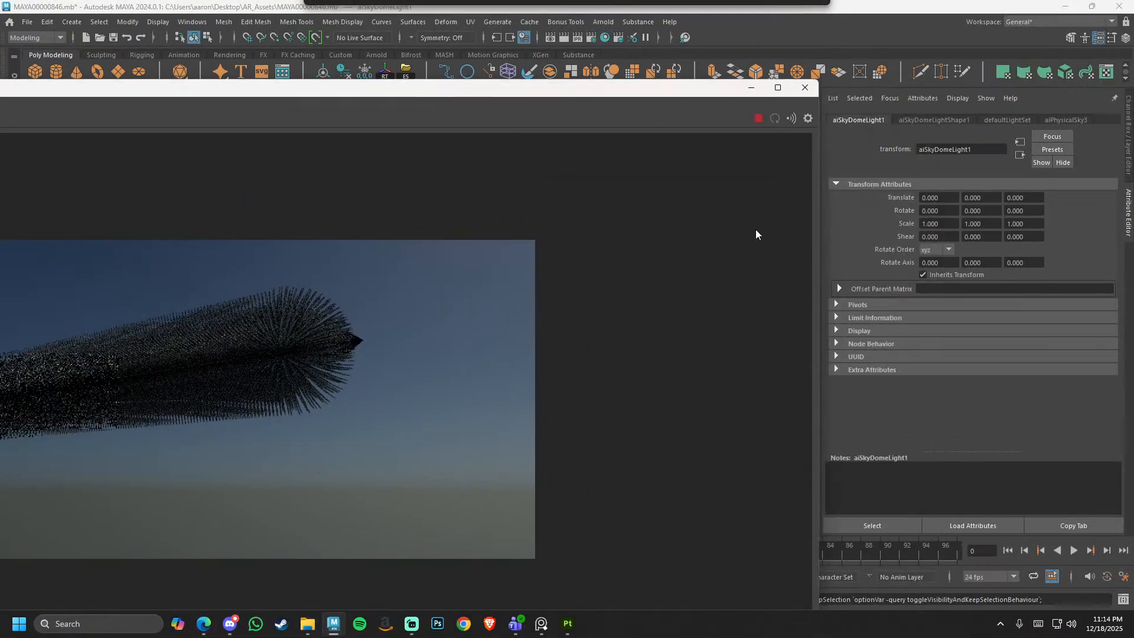
{"action": "left_click_drag", "start_coordinate": [659, 90], "coordinate": [442, 124]}
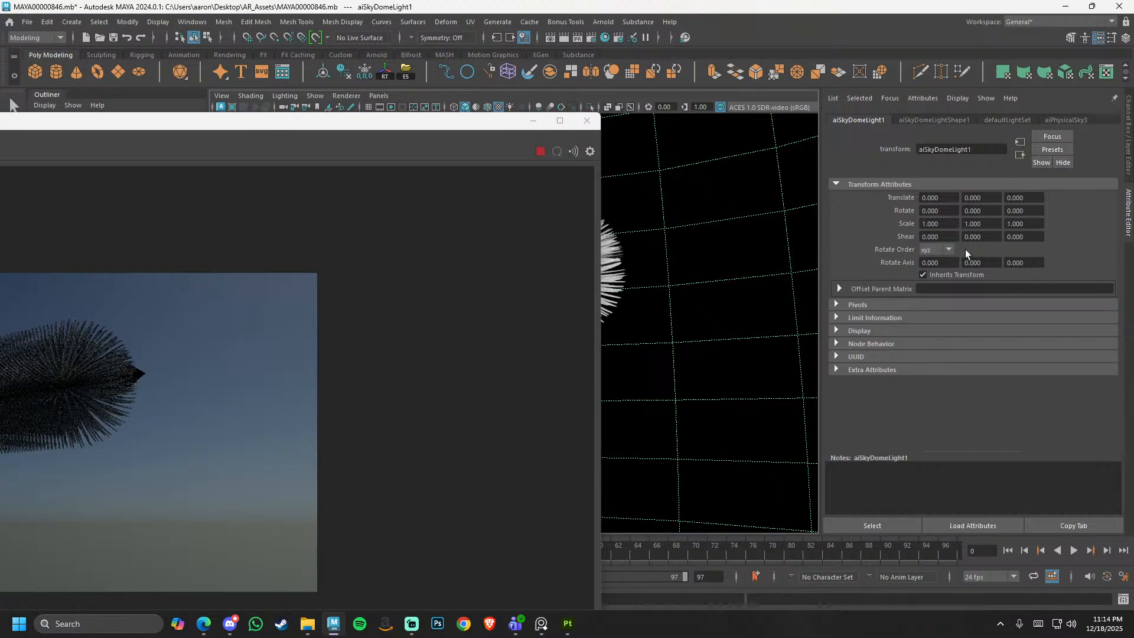
{"action": "scroll", "coordinate": [991, 125], "scroll_direction": "down", "scroll_amount": 2}
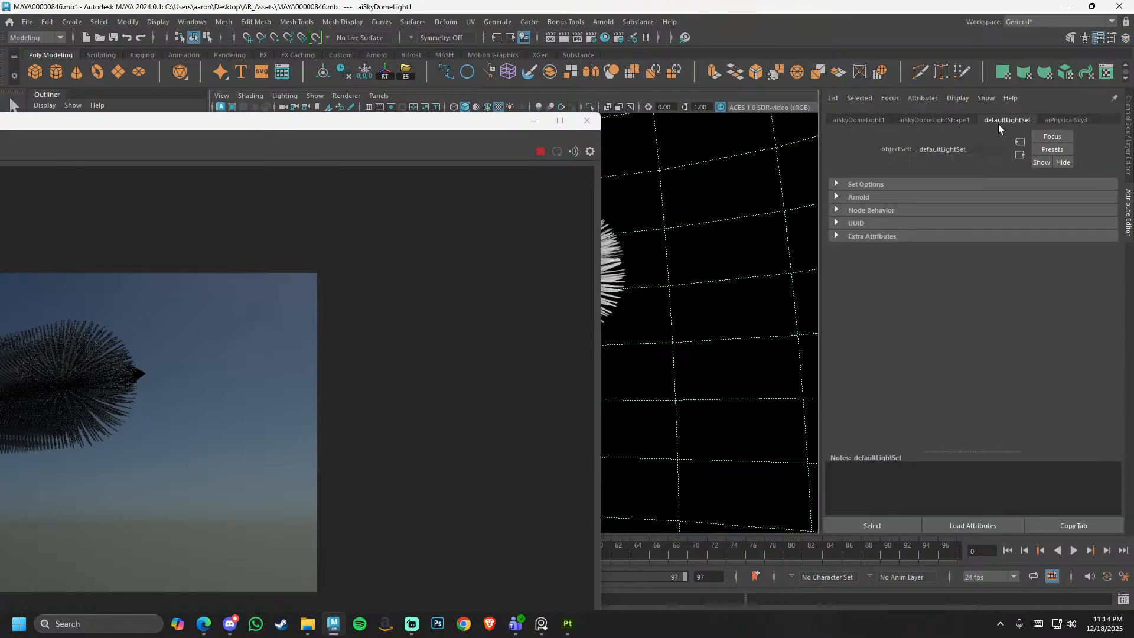
{"action": "scroll", "coordinate": [998, 124], "scroll_direction": "up", "scroll_amount": 1}
{"action": "left_click_drag", "start_coordinate": [992, 253], "coordinate": [996, 254]}
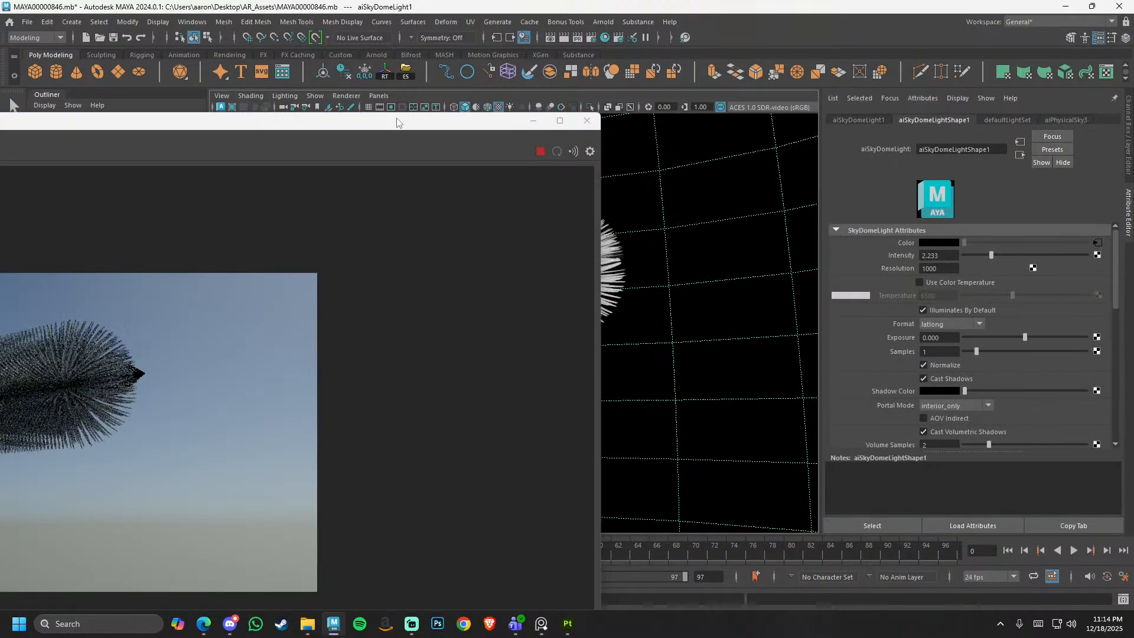
- Inspect the brighter branch render from other angles and hide aiSkyDomeLight1 again
{"action": "left_click_drag", "start_coordinate": [397, 121], "coordinate": [820, 1]}
{"action": "mouse_move", "coordinate": [609, 323]}
{"action": "left_mouse_down", "text": "alt"}
{"action": "mouse_move", "coordinate": [620, 316]}
{"action": "mouse_move", "coordinate": [569, 343]}
{"action": "mouse_move", "coordinate": [556, 317]}
{"action": "mouse_move", "coordinate": [604, 304]}
{"action": "left_mouse_up", "text": "alt"}
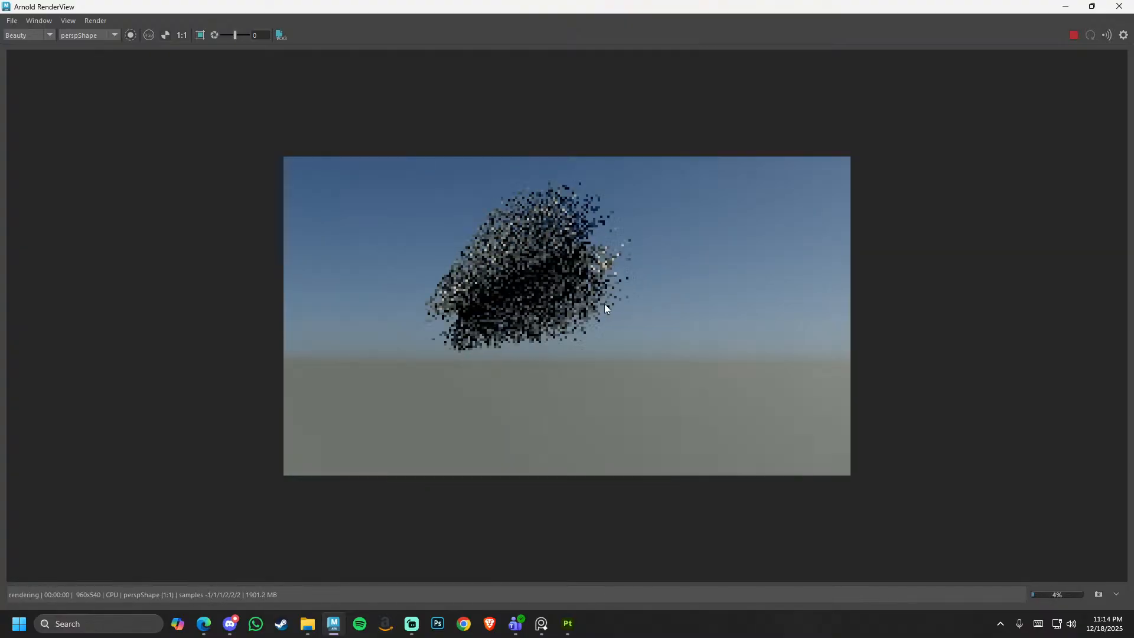
{"action": "left_click_drag", "start_coordinate": [706, 352], "coordinate": [710, 329], "text": "alt"}
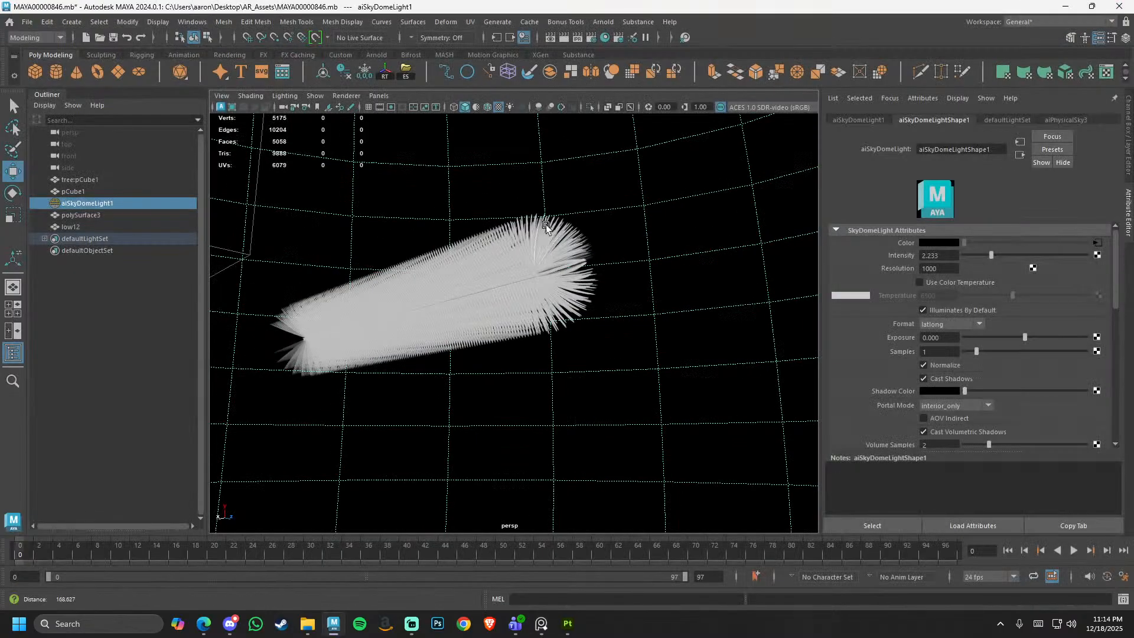
{"action": "scroll", "coordinate": [546, 224], "scroll_direction": "down", "scroll_amount": 5}
{"action": "key", "text": "h"}
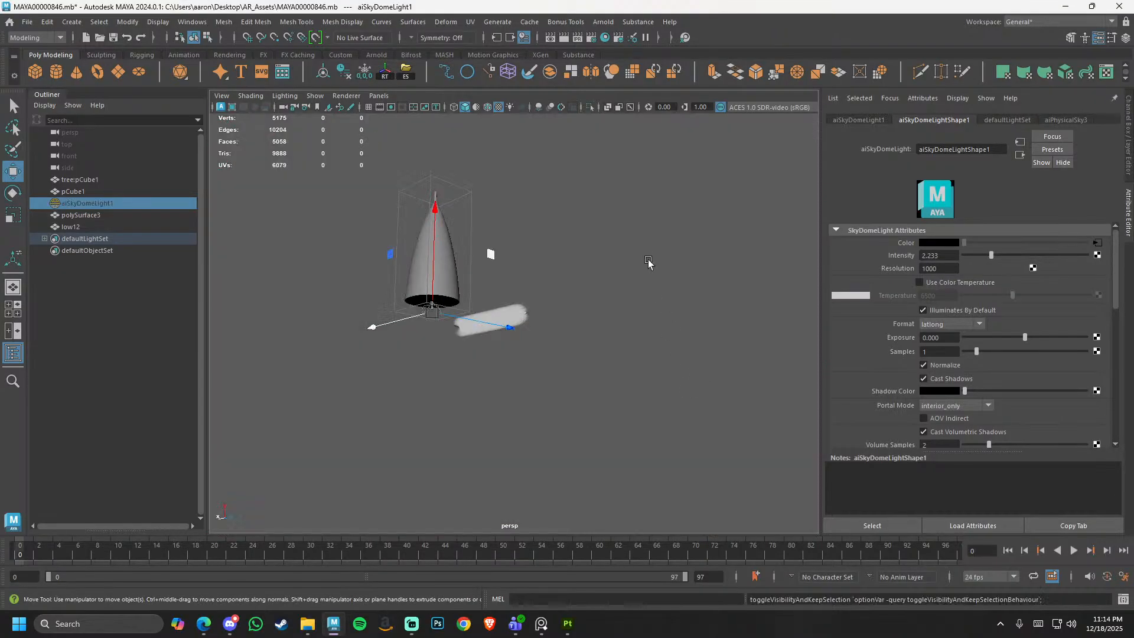
- Compare the needle branch's size with the tree cone in the perspective and front views
{"action": "left_click_drag", "start_coordinate": [649, 264], "coordinate": [579, 293], "text": "alt"}
{"action": "right_click_drag", "start_coordinate": [580, 294], "coordinate": [656, 363], "text": "alt"}
{"action": "left_click", "coordinate": [501, 307]}
{"action": "left_click_drag", "start_coordinate": [501, 306], "coordinate": [540, 342], "text": "alt"}
{"action": "left_click_drag", "start_coordinate": [550, 256], "coordinate": [608, 265], "text": "alt"}
{"action": "left_click", "coordinate": [516, 251]}
{"action": "left_click_drag", "start_coordinate": [516, 250], "coordinate": [603, 342], "text": "alt"}
{"action": "key", "text": "space"}
{"action": "right_click_drag", "start_coordinate": [602, 343], "coordinate": [398, 317], "text": "alt"}
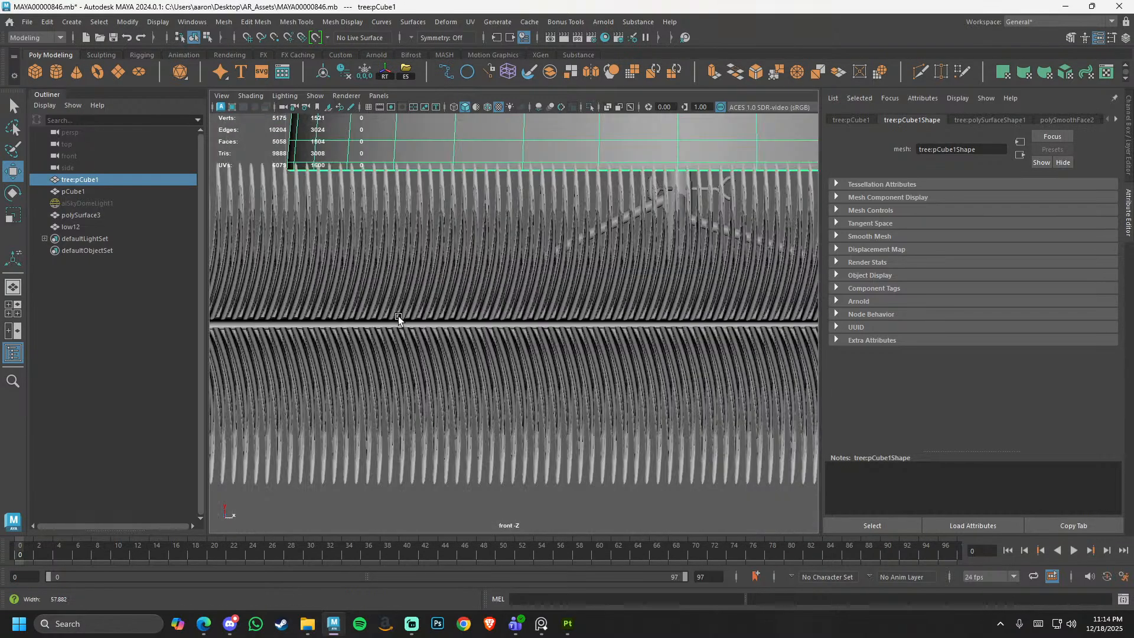
{"action": "right_click_drag", "start_coordinate": [560, 292], "coordinate": [470, 283], "text": "alt"}
{"action": "middle_click_drag", "start_coordinate": [573, 273], "coordinate": [562, 350], "text": "alt"}
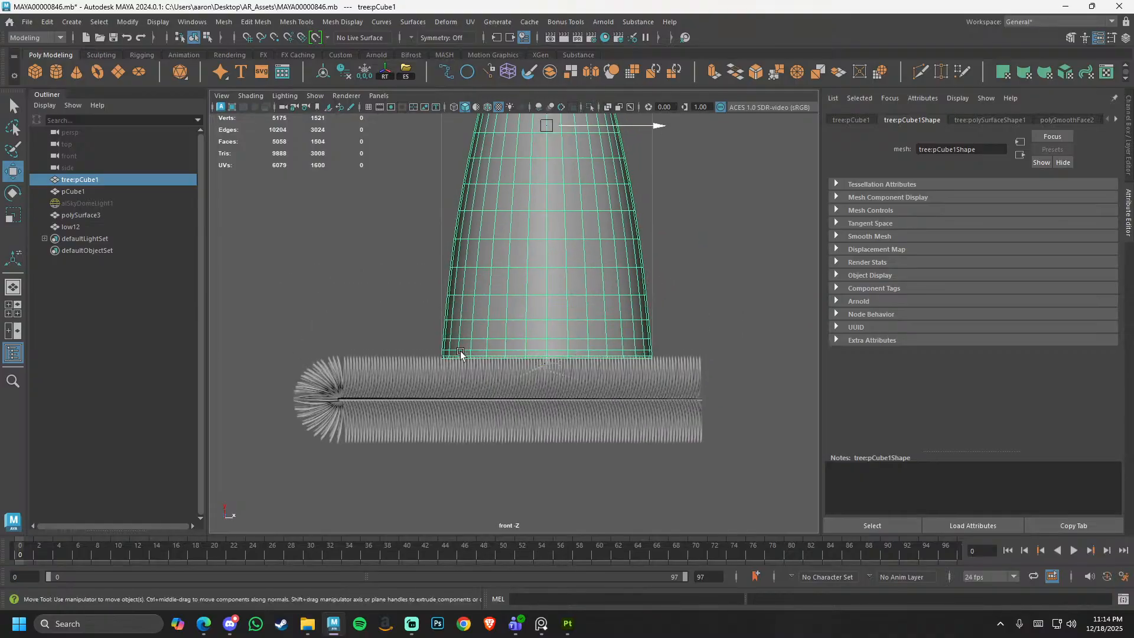
{"action": "middle_click_drag", "start_coordinate": [446, 354], "coordinate": [443, 415], "text": "alt"}
- Select the combined branch in the front view and scale it down uniformly to suit the tree and trunk
{"action": "left_click_drag", "start_coordinate": [400, 478], "coordinate": [398, 480]}
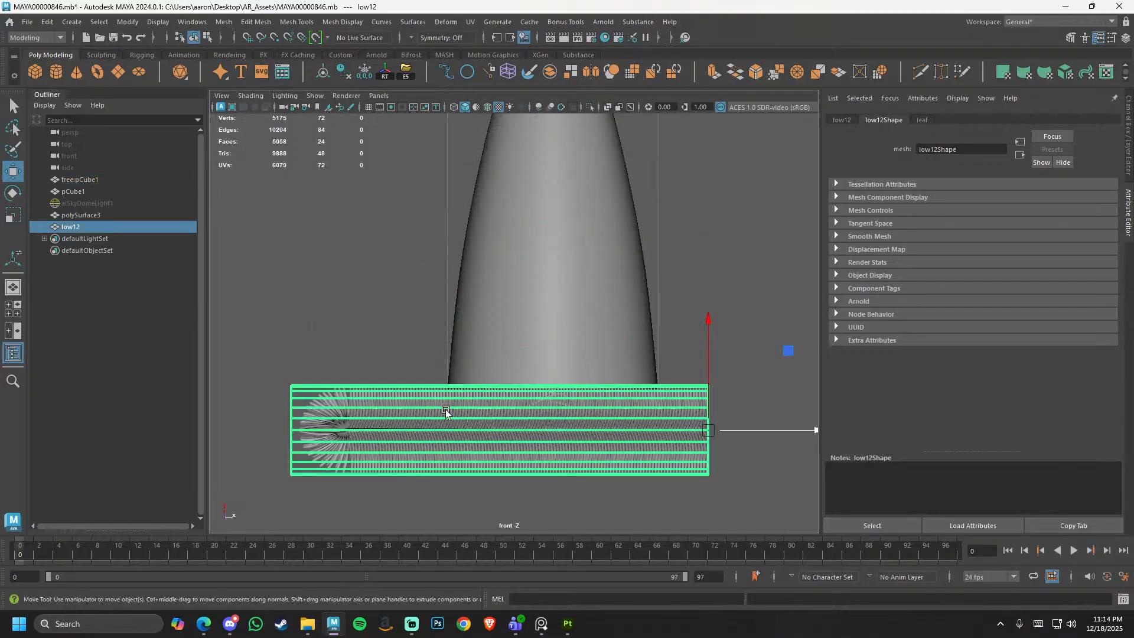
{"action": "middle_click_drag", "start_coordinate": [463, 332], "coordinate": [456, 448], "text": "alt"}
{"action": "middle_click_drag", "start_coordinate": [483, 201], "coordinate": [463, 360], "text": "alt"}
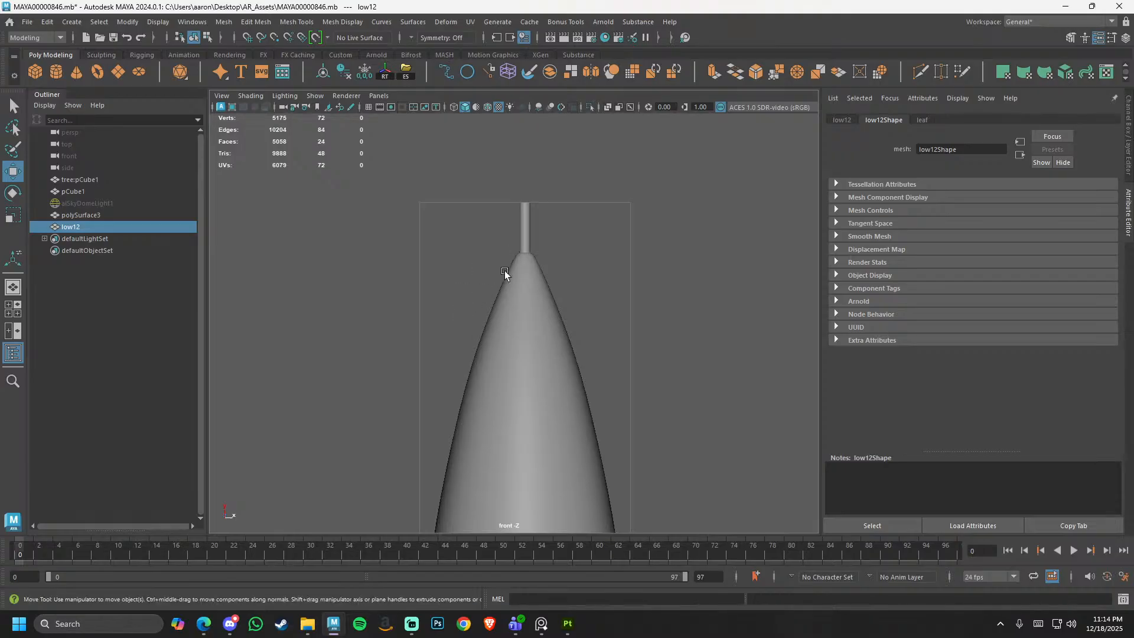
{"action": "middle_click_drag", "start_coordinate": [495, 502], "coordinate": [511, 310], "text": "alt"}
{"action": "right_click_drag", "start_coordinate": [570, 400], "coordinate": [450, 351], "text": "alt"}
{"action": "key", "text": "r"}
{"action": "left_click_drag", "start_coordinate": [638, 449], "coordinate": [599, 429]}
- Snap the branch's base to the centre of the tree trunk in the top view
{"action": "key", "text": "space"}
{"action": "right_click_drag", "start_coordinate": [599, 429], "coordinate": [236, 384], "text": "alt"}
{"action": "middle_click_drag", "start_coordinate": [455, 357], "coordinate": [407, 402], "text": "alt"}
{"action": "right_click_drag", "start_coordinate": [408, 402], "coordinate": [586, 415], "text": "alt"}
{"action": "middle_click_drag", "start_coordinate": [585, 415], "coordinate": [571, 351], "text": "alt"}
{"action": "right_click_drag", "start_coordinate": [571, 352], "coordinate": [605, 452], "text": "alt"}
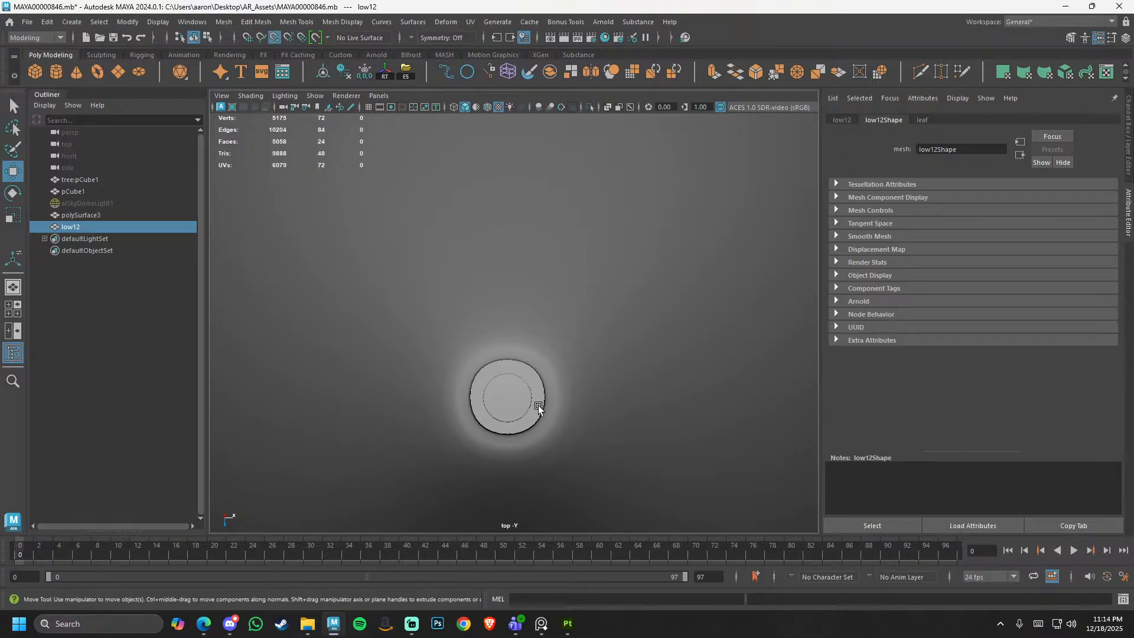
{"action": "left_click_drag", "start_coordinate": [538, 407], "coordinate": [508, 398]}
{"action": "right_click_drag", "start_coordinate": [609, 406], "coordinate": [303, 398]}
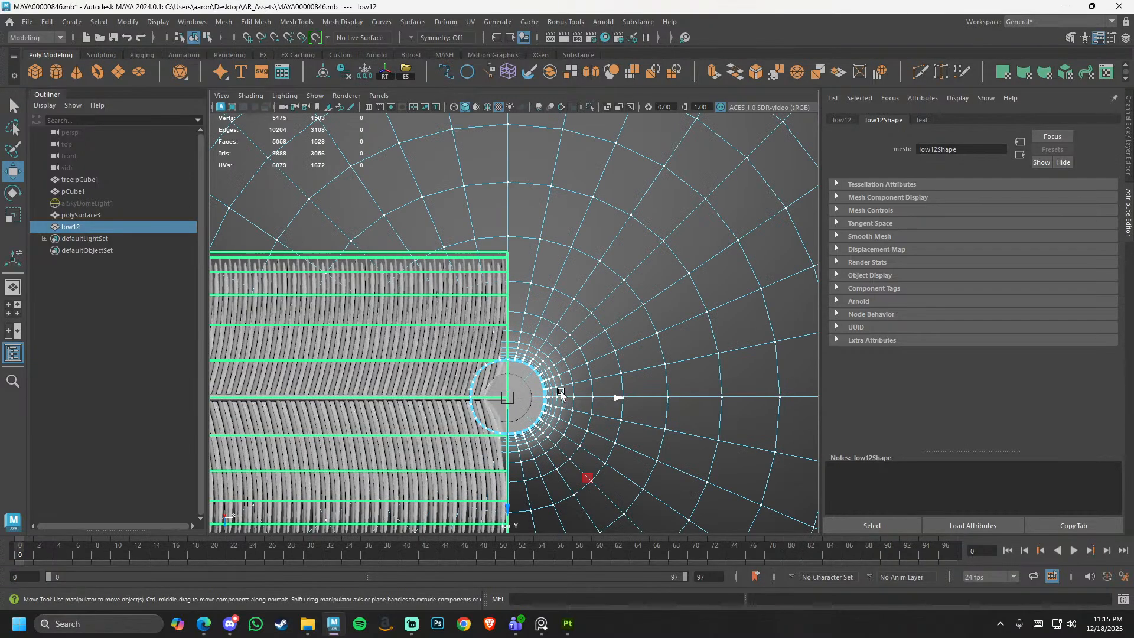
- Move the branch straight down the trunk to the lower part of the tree in the front view
{"action": "right_click_drag", "start_coordinate": [561, 391], "coordinate": [711, 263]}
{"action": "left_click", "coordinate": [455, 375]}
{"action": "key", "text": "space"}
{"action": "left_click_drag", "start_coordinate": [453, 374], "coordinate": [547, 405]}
{"action": "key", "text": "space"}
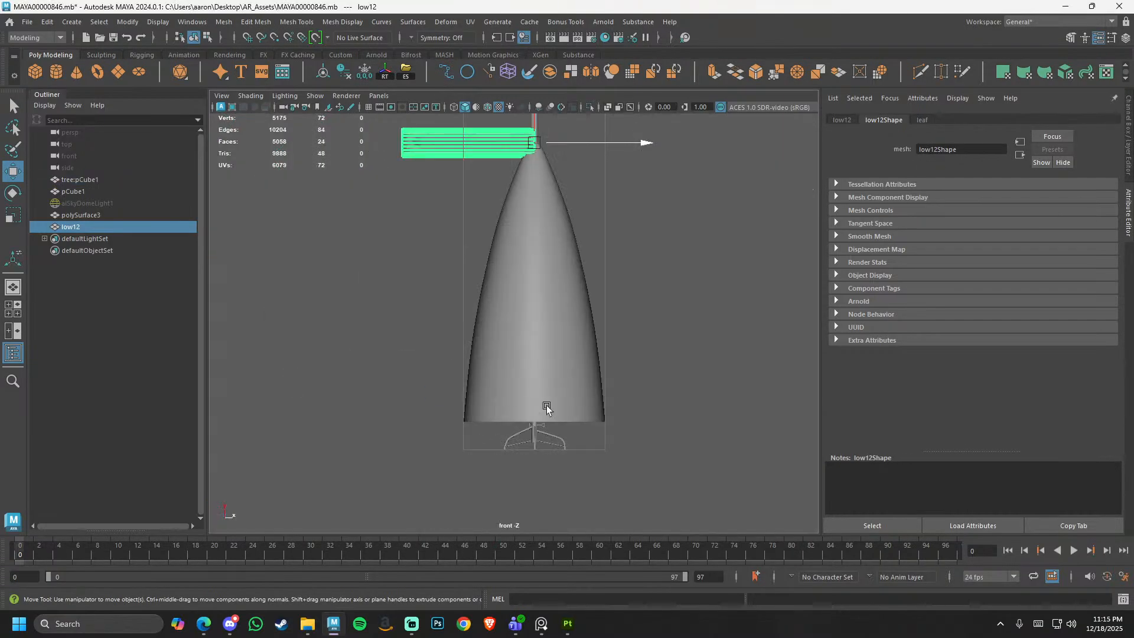
{"action": "left_click_drag", "start_coordinate": [528, 178], "coordinate": [537, 337]}
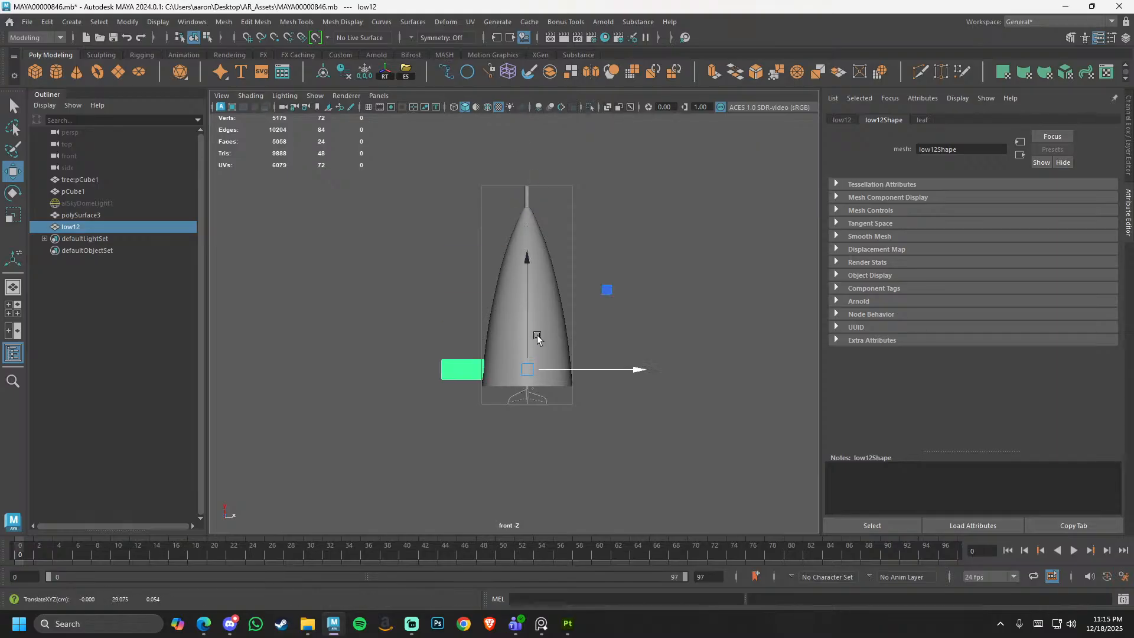
- In wireframe, scale the branch uniformly to about 0.25 to match the cone's lower radius, and lower it to the cone's bottom edge
{"action": "key", "text": "4"}
{"action": "scroll", "coordinate": [535, 335], "scroll_direction": "up", "scroll_amount": 6}
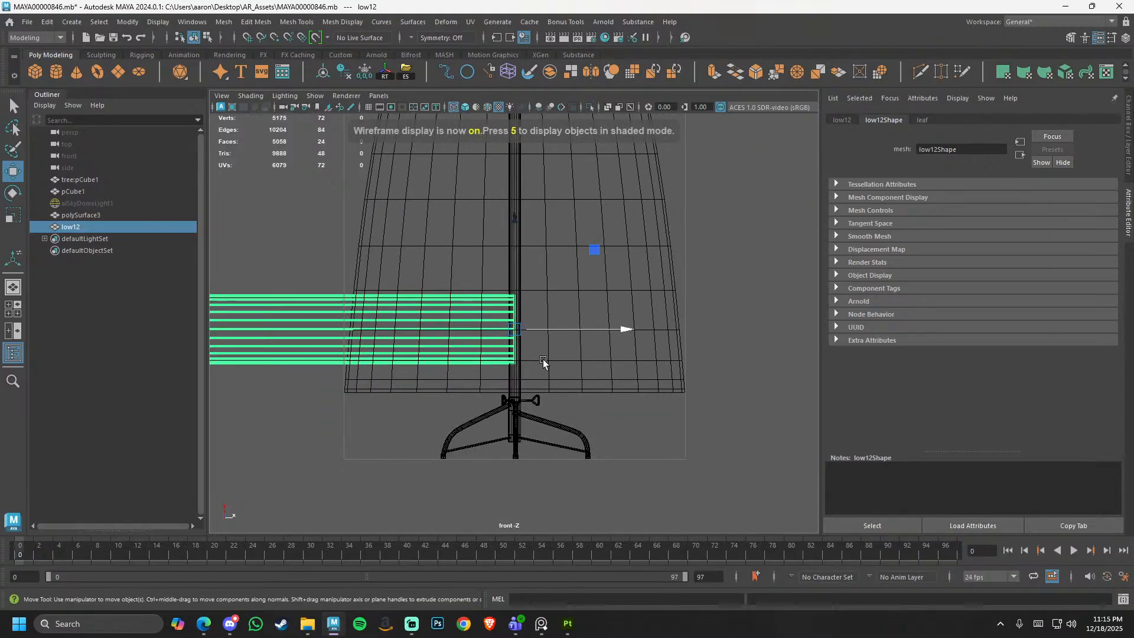
{"action": "key", "text": "r"}
{"action": "left_click_drag", "start_coordinate": [515, 329], "coordinate": [366, 330]}
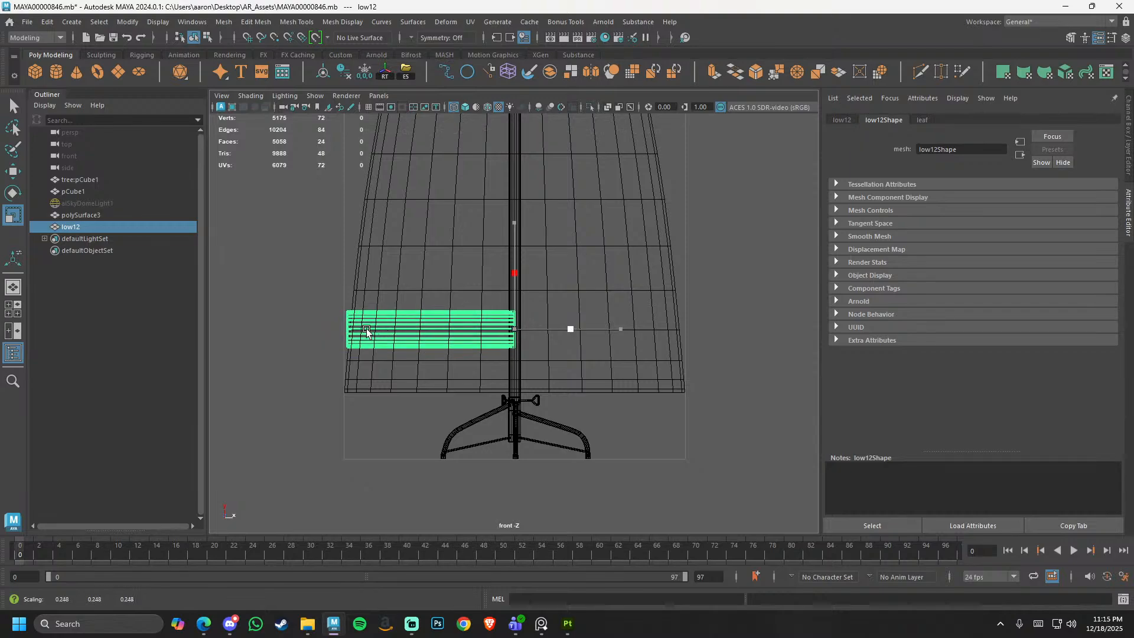
{"action": "key", "text": "w"}
{"action": "left_click_drag", "start_coordinate": [515, 312], "coordinate": [517, 334]}
{"action": "scroll", "coordinate": [509, 338], "scroll_direction": "up", "scroll_amount": 4}
{"action": "middle_click_drag", "start_coordinate": [503, 341], "coordinate": [508, 399], "text": "alt"}
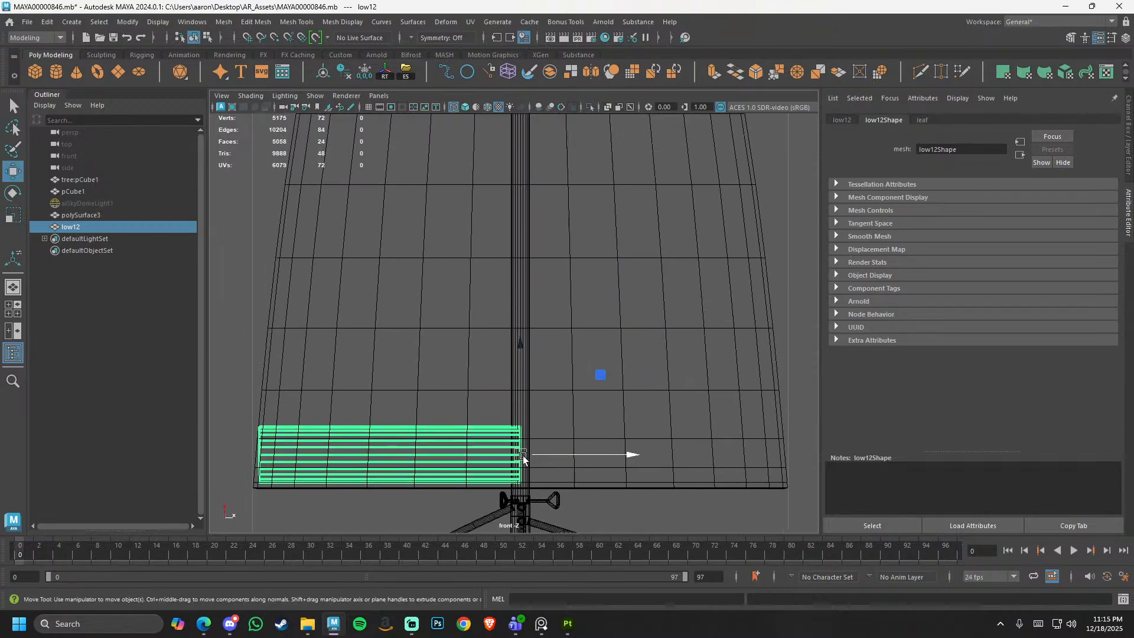
- Duplicate the branch and stack the copy directly above the first one on the trunk
{"action": "mouse_move", "coordinate": [522, 460]}
{"action": "left_mouse_down"}
{"action": "mouse_move", "coordinate": [519, 349]}
{"action": "mouse_move", "coordinate": [527, 358]}
{"action": "mouse_move", "coordinate": [532, 286]}
{"action": "mouse_move", "coordinate": [533, 300]}
{"action": "left_mouse_up"}
{"action": "key", "text": "ctrl+z"}
{"action": "middle_click_drag", "start_coordinate": [534, 297], "coordinate": [546, 388], "text": "alt"}
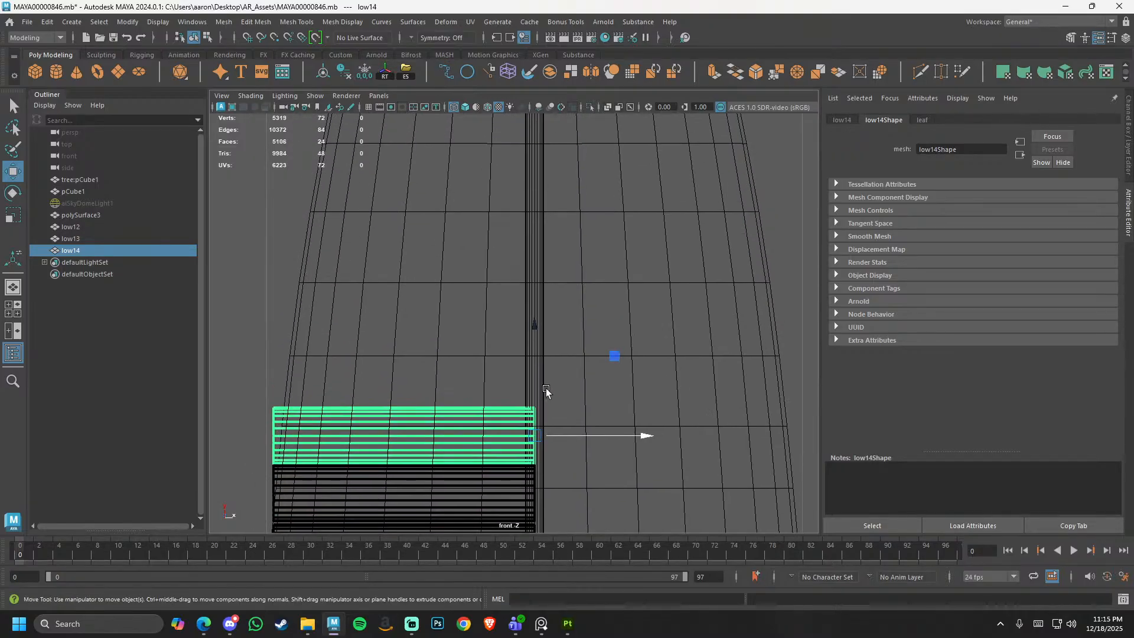
- Try stacking further copies up the trunk, and delete the extra ones above the second branch
{"action": "right_click_drag", "start_coordinate": [536, 383], "coordinate": [699, 466], "text": "alt"}
{"action": "middle_click_drag", "start_coordinate": [699, 465], "coordinate": [700, 484]}
{"action": "right_click_drag", "start_coordinate": [700, 484], "coordinate": [65, 346], "text": "alt"}
{"action": "middle_click_drag", "start_coordinate": [638, 301], "coordinate": [644, 419], "text": "alt"}
{"action": "right_click_drag", "start_coordinate": [644, 420], "coordinate": [635, 366], "text": "alt"}
{"action": "key", "text": "ctrl+d"}
{"action": "key", "text": "ctrl+d"}
{"action": "key", "text": "ctrl+d"}
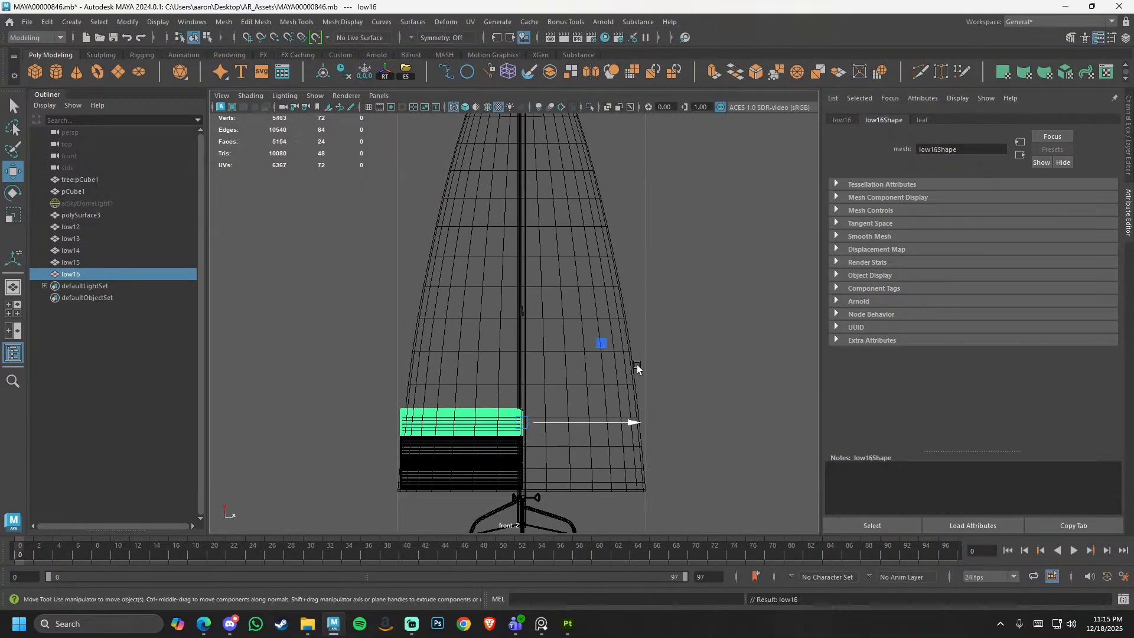
{"action": "right_click_drag", "start_coordinate": [517, 367], "coordinate": [571, 454], "text": "alt"}
{"action": "middle_click_drag", "start_coordinate": [570, 454], "coordinate": [594, 370], "text": "alt"}
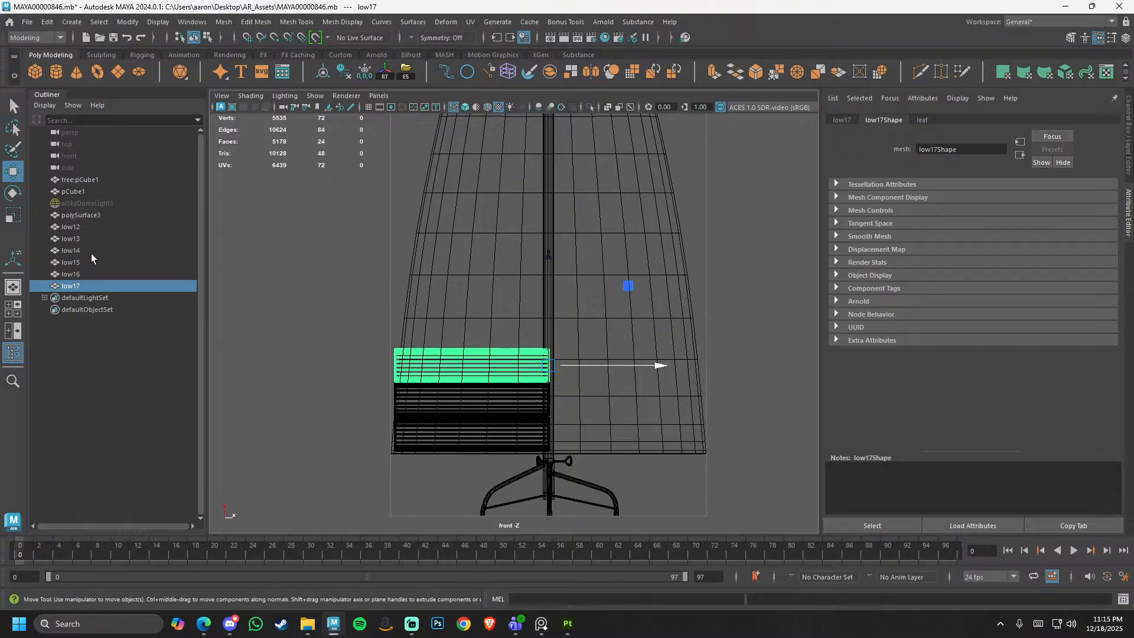
{"action": "mouse_move", "coordinate": [91, 253]}
{"action": "left_mouse_down"}
{"action": "mouse_move", "coordinate": [91, 278]}
{"action": "mouse_move", "coordinate": [104, 253]}
{"action": "left_mouse_up"}
{"action": "key", "text": "Delete"}
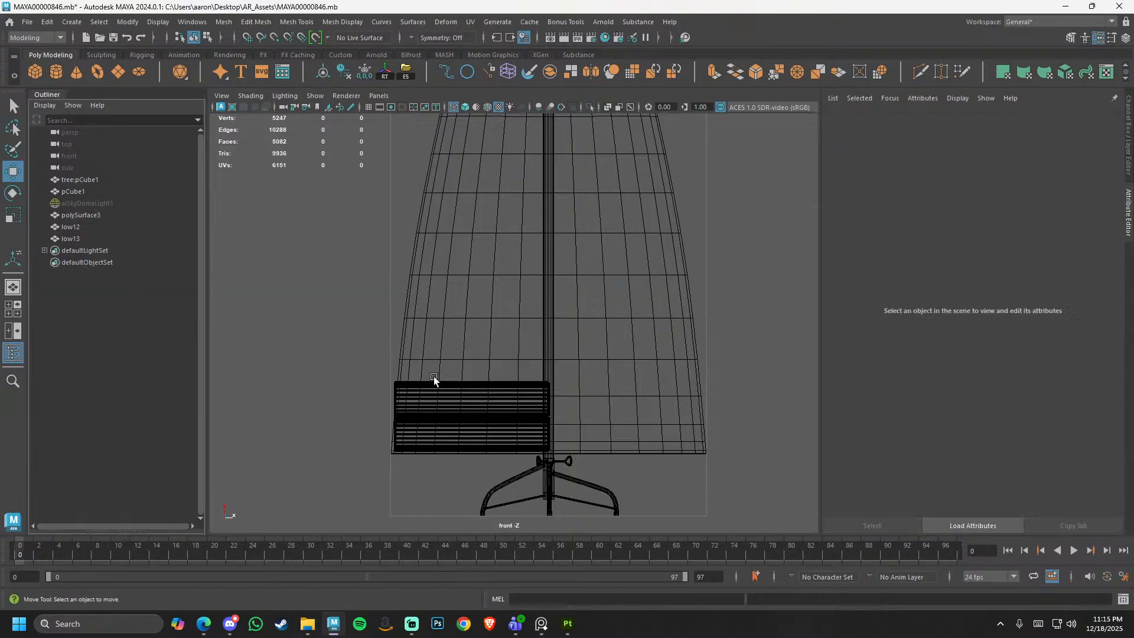
- Duplicate only the second branch and place the copy directly above it along the trunk
{"action": "left_click", "coordinate": [536, 392]}
{"action": "left_click", "coordinate": [531, 385], "text": "shift"}
{"action": "right_click_drag", "start_coordinate": [531, 390], "coordinate": [546, 430], "text": "alt"}
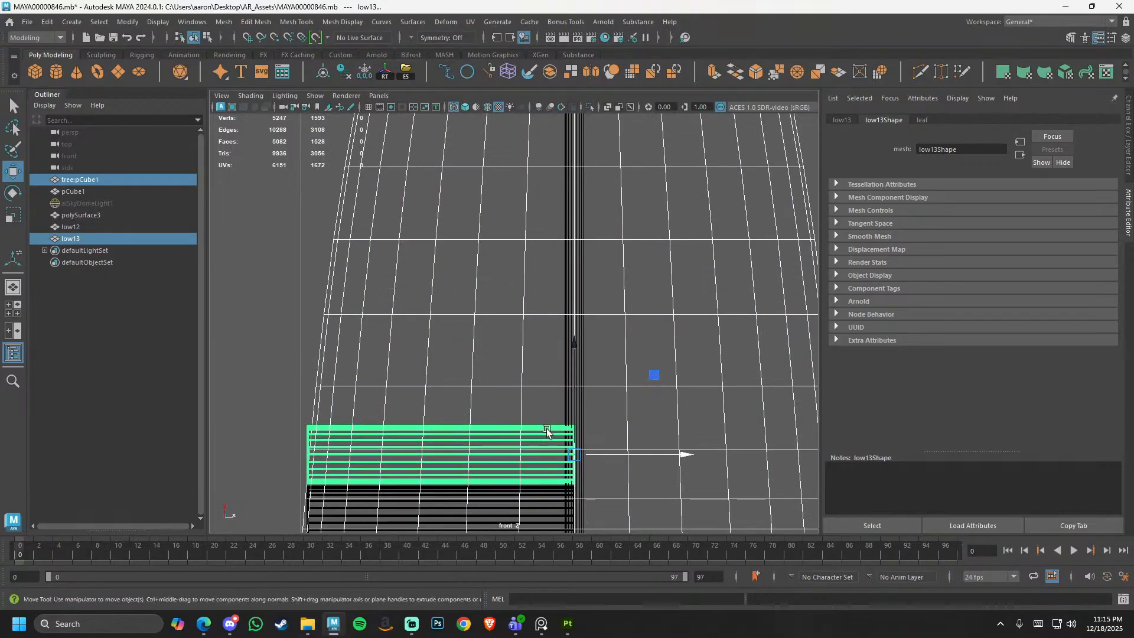
{"action": "left_click", "coordinate": [547, 430]}
{"action": "left_click_drag", "start_coordinate": [572, 396], "coordinate": [572, 335], "text": "shift"}
- Repeat the duplication with the same vertical offset until the branch stack reaches the cone's tip
{"action": "key", "text": "shift+d"}
{"action": "right_click_drag", "start_coordinate": [738, 345], "coordinate": [330, 354], "text": "alt"}
{"action": "key", "text": "shift+d"}
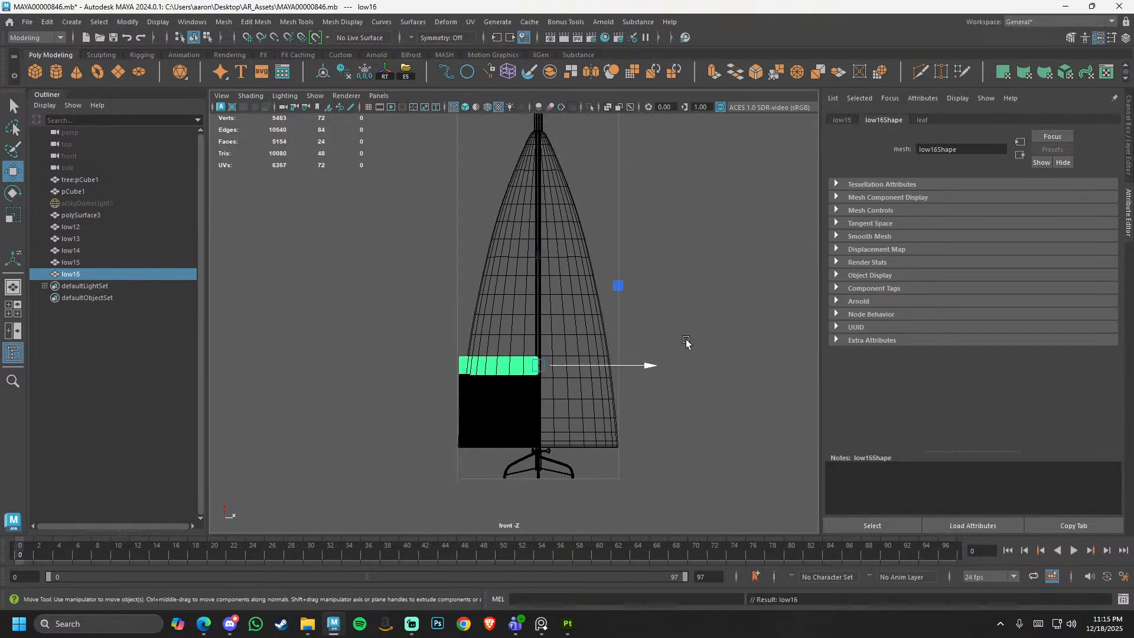
{"action": "right_click_drag", "start_coordinate": [548, 322], "coordinate": [645, 406], "text": "alt"}
{"action": "key", "text": "shift+d"}
{"action": "key", "text": "shift+d"}
{"action": "key", "text": "shift+d"}
{"action": "key", "text": "shift+d"}
{"action": "key", "text": "shift+d"}
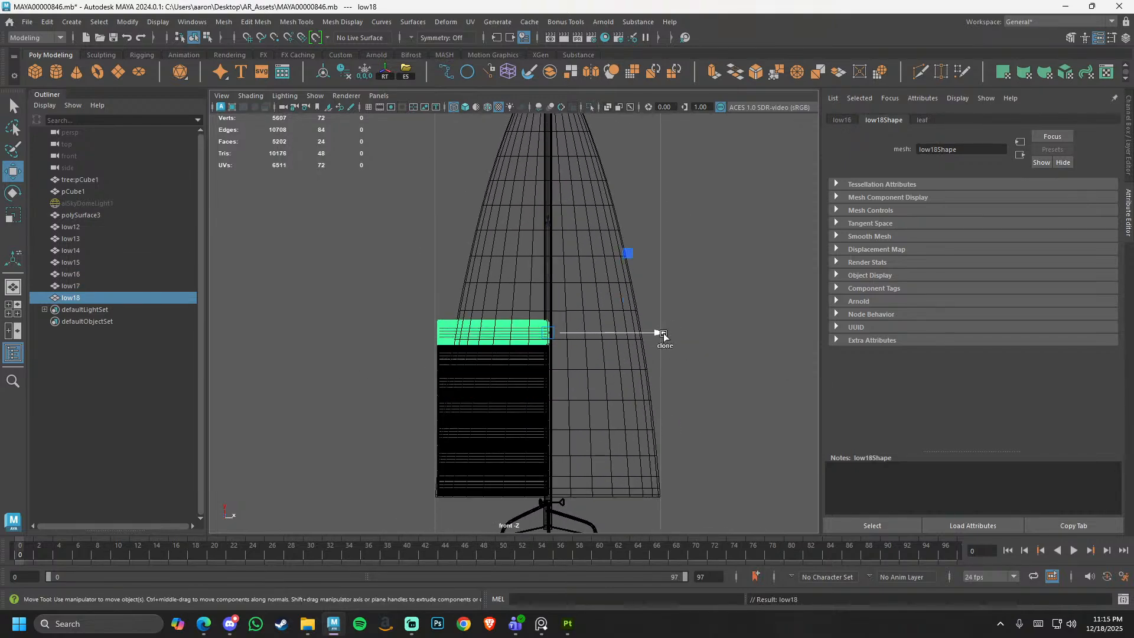
{"action": "right_click_drag", "start_coordinate": [714, 304], "coordinate": [614, 355], "text": "alt"}
{"action": "key", "text": "shift+d"}
{"action": "key", "text": "shift+d"}
{"action": "key", "text": "shift+d"}
{"action": "key", "text": "shift+d"}
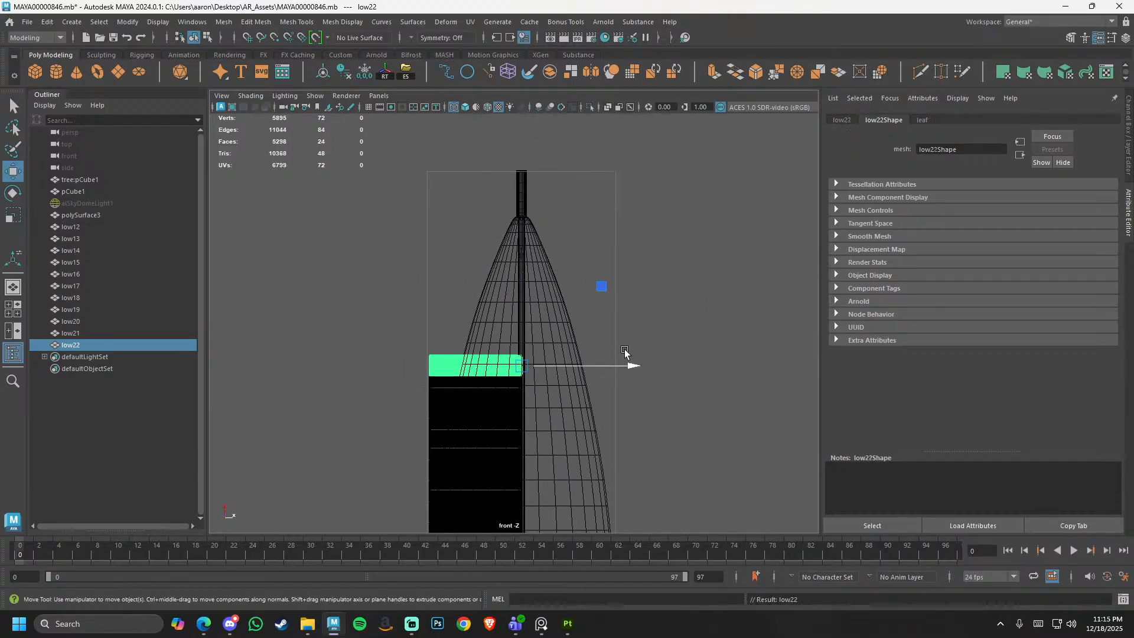
{"action": "key", "text": "shift+d"}
{"action": "key", "text": "shift+d"}
{"action": "key", "text": "shift+d"}
{"action": "key", "text": "shift+d"}
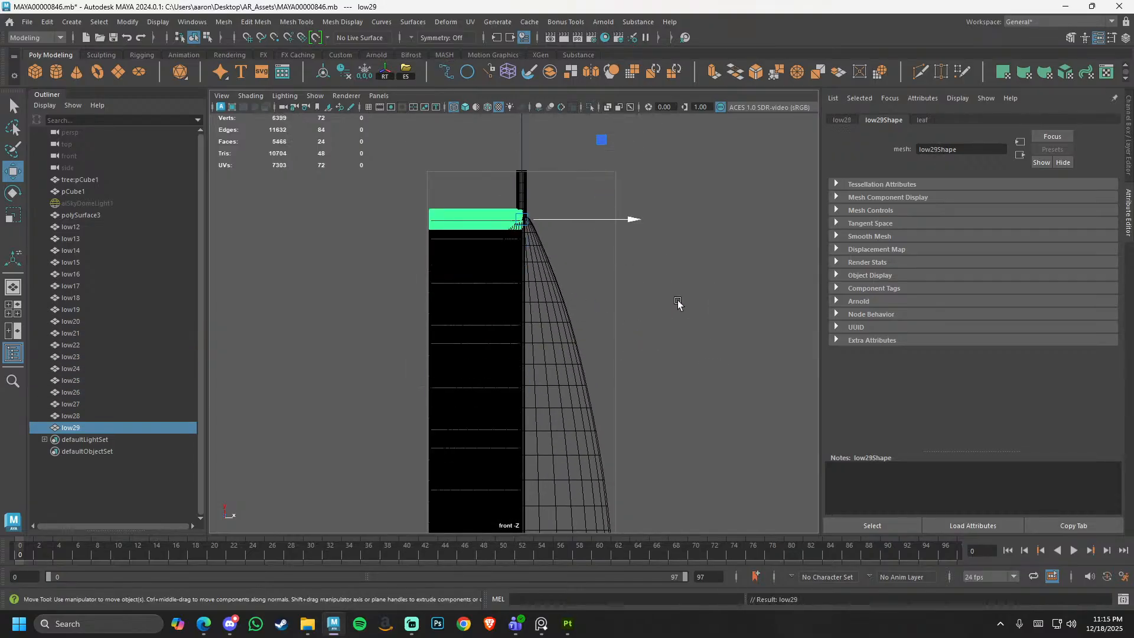
- Examine how the stacked branches line up with the cone's outline in the front view
{"action": "right_click_drag", "start_coordinate": [678, 304], "coordinate": [655, 348], "text": "alt"}
{"action": "middle_click_drag", "start_coordinate": [568, 364], "coordinate": [611, 399], "text": "alt"}
{"action": "right_click_drag", "start_coordinate": [611, 399], "coordinate": [531, 281], "text": "alt"}
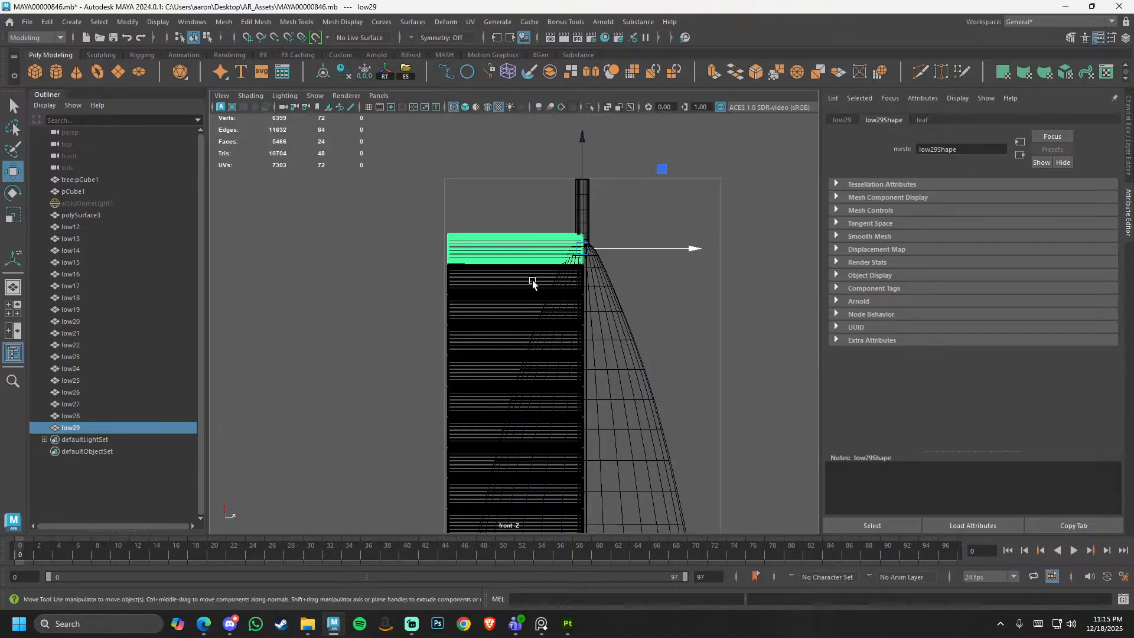
{"action": "middle_click_drag", "start_coordinate": [513, 372], "coordinate": [558, 239], "text": "alt"}
{"action": "middle_click_drag", "start_coordinate": [531, 331], "coordinate": [543, 428], "text": "alt"}
{"action": "middle_click_drag", "start_coordinate": [495, 472], "coordinate": [530, 440], "text": "alt"}
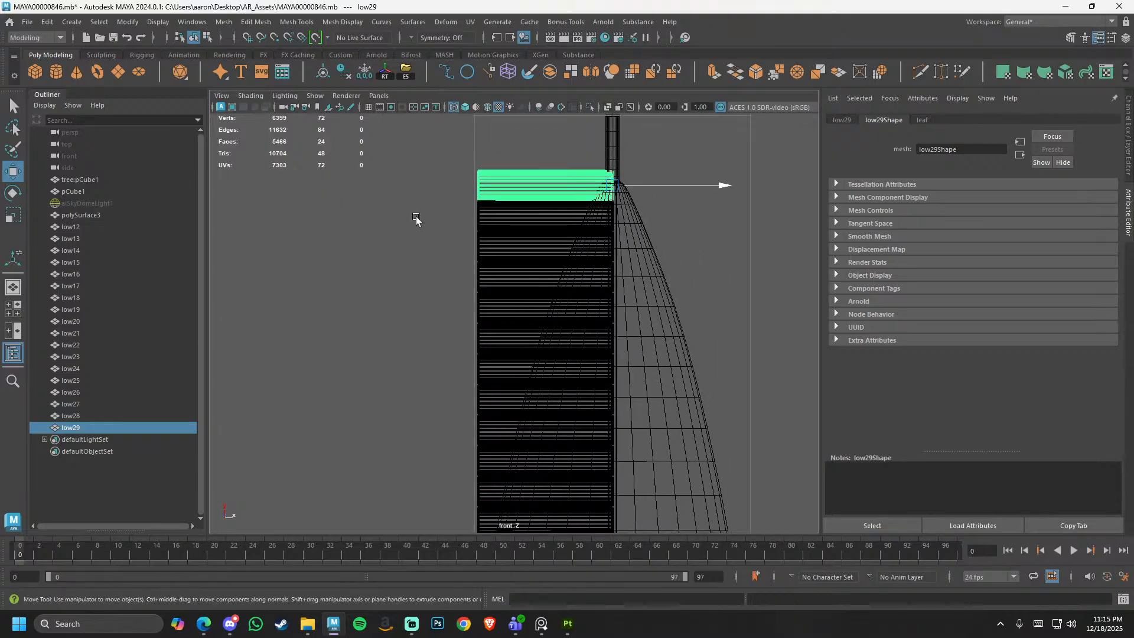
{"action": "right_click_drag", "start_coordinate": [416, 219], "coordinate": [471, 281], "text": "alt"}
{"action": "middle_click_drag", "start_coordinate": [470, 281], "coordinate": [475, 385], "text": "alt"}
{"action": "right_click_drag", "start_coordinate": [475, 385], "coordinate": [413, 200], "text": "alt"}
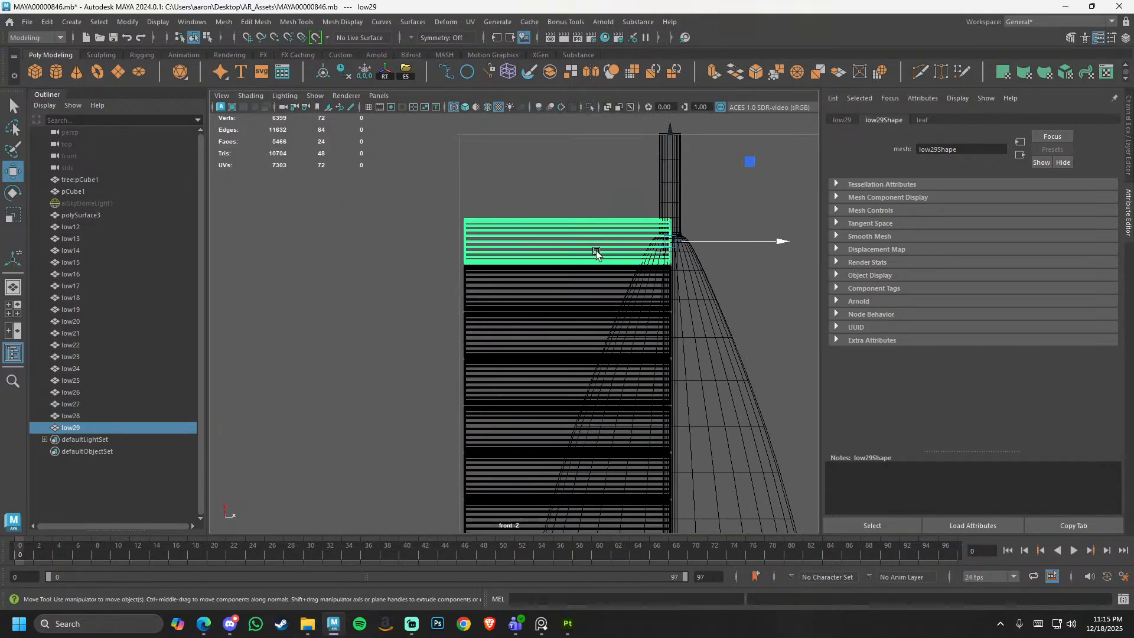
- In shaded display, try shortening the top branch by scaling it along its length to about 0.42
{"action": "key", "text": "5"}
{"action": "left_click", "coordinate": [516, 187]}
{"action": "right_click_drag", "start_coordinate": [524, 200], "coordinate": [675, 282], "text": "alt"}
{"action": "middle_click_drag", "start_coordinate": [675, 281], "coordinate": [632, 395], "text": "alt"}
{"action": "left_click", "coordinate": [479, 292]}
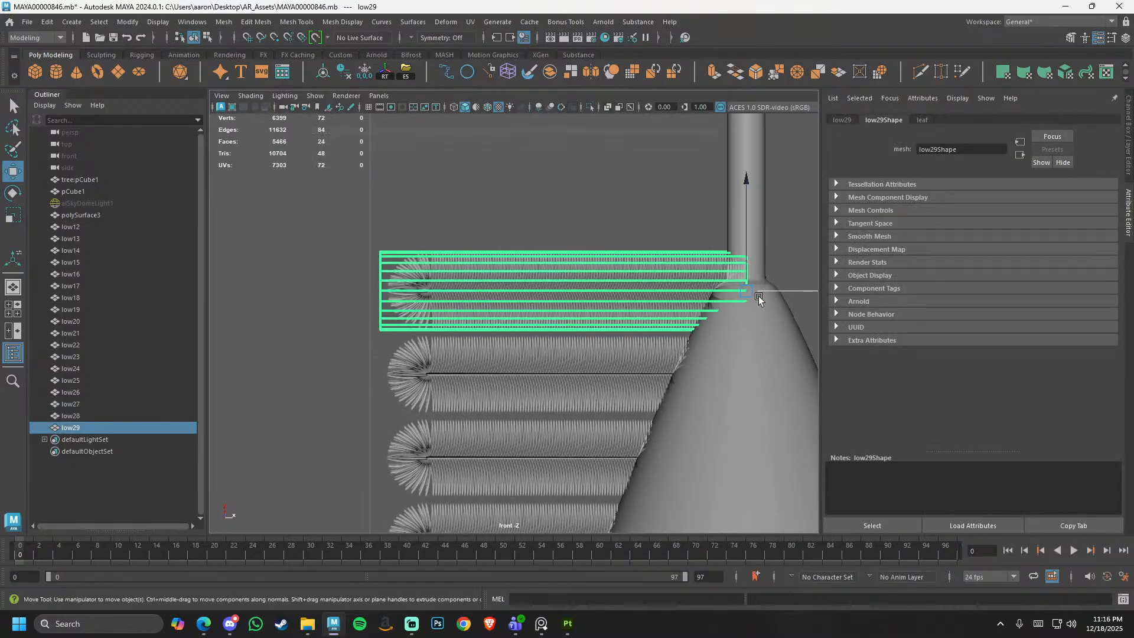
{"action": "left_click_drag", "start_coordinate": [777, 290], "coordinate": [709, 282]}
{"action": "left_click", "coordinate": [573, 212]}
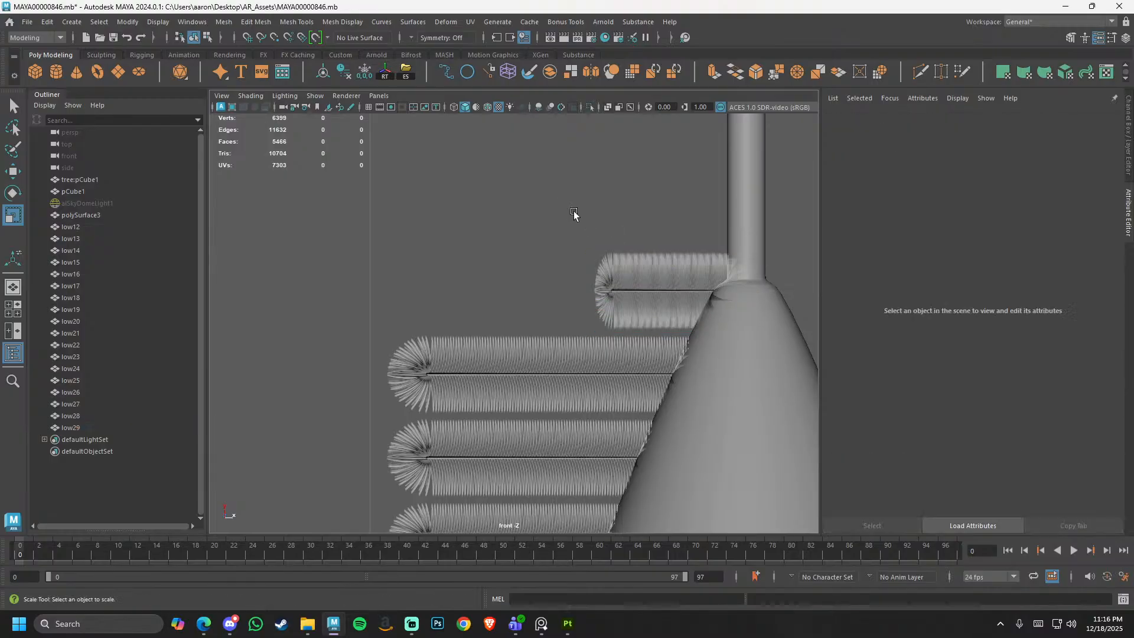
- Inspect the shortened top branch's needles and card geometry up close in the perspective view
{"action": "right_click_drag", "start_coordinate": [572, 211], "coordinate": [685, 295], "text": "alt"}
{"action": "middle_click_drag", "start_coordinate": [685, 295], "coordinate": [455, 299], "text": "alt"}
{"action": "right_click_drag", "start_coordinate": [456, 299], "coordinate": [514, 293], "text": "alt"}
{"action": "key", "text": "space"}
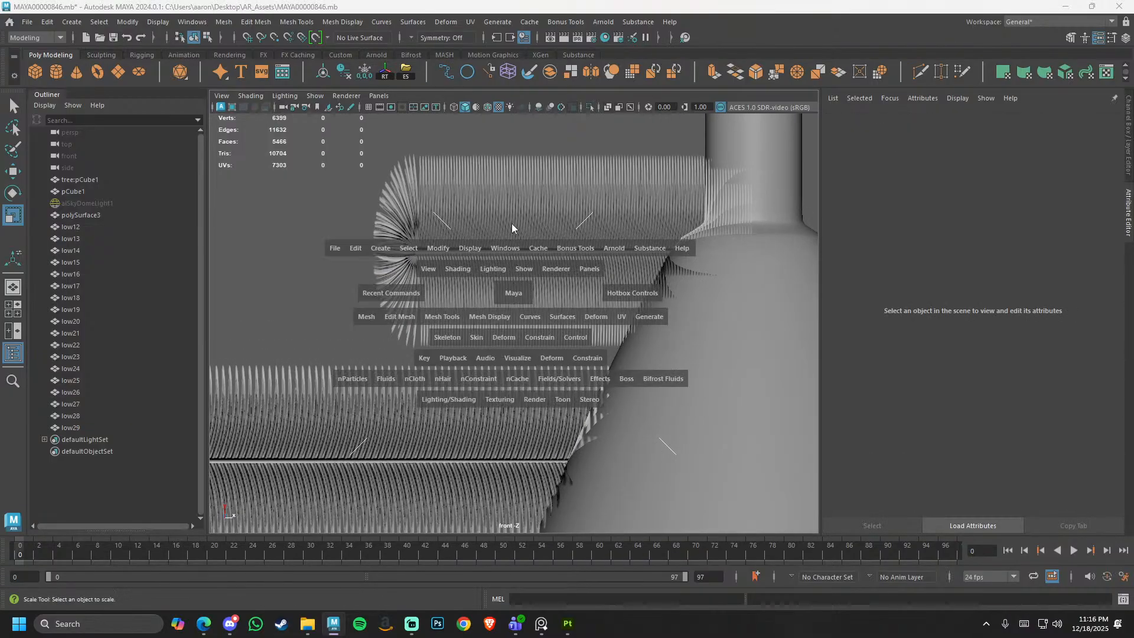
{"action": "left_click_drag", "start_coordinate": [513, 293], "coordinate": [515, 221]}
{"action": "left_click_drag", "start_coordinate": [516, 221], "coordinate": [526, 266], "text": "alt"}
{"action": "right_click_drag", "start_coordinate": [526, 266], "coordinate": [612, 324], "text": "alt"}
{"action": "left_click", "coordinate": [605, 273]}
{"action": "right_click_drag", "start_coordinate": [443, 304], "coordinate": [348, 300]}
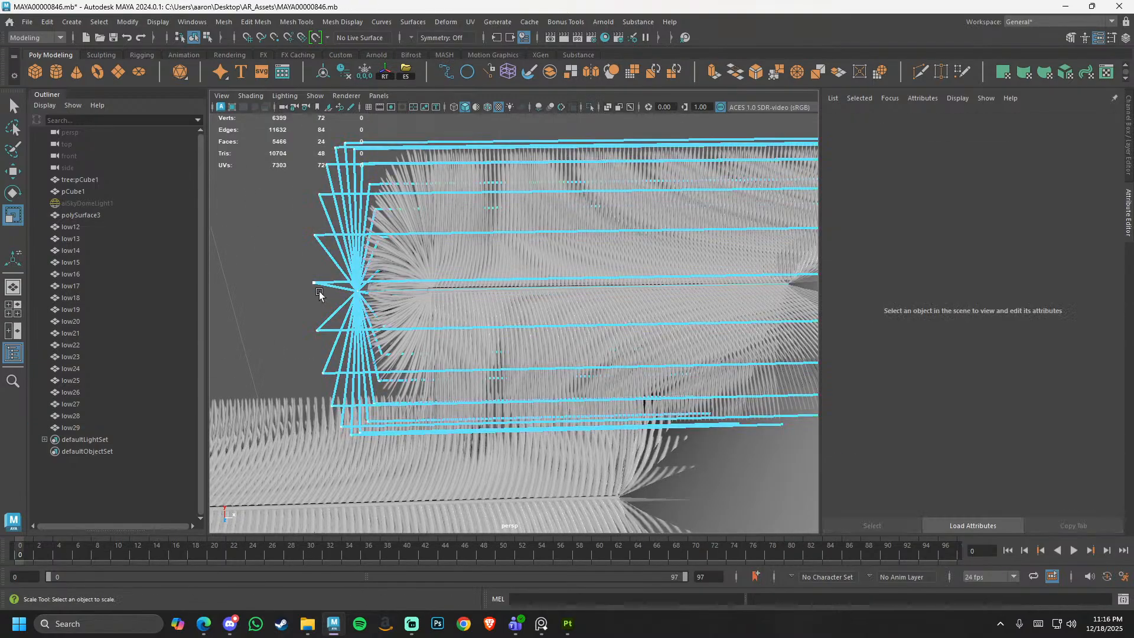
- Undo the top branch's lengthwise scaling
{"action": "key", "text": "ctrl+z"}
{"action": "key", "text": "ctrl+z"}
{"action": "mouse_move", "coordinate": [442, 307]}
{"action": "middle_mouse_down", "text": "alt"}
{"action": "mouse_move", "coordinate": [664, 266]}
{"action": "mouse_move", "coordinate": [533, 268]}
{"action": "mouse_move", "coordinate": [463, 284]}
{"action": "mouse_move", "coordinate": [422, 348]}
{"action": "middle_mouse_up", "text": "alt"}
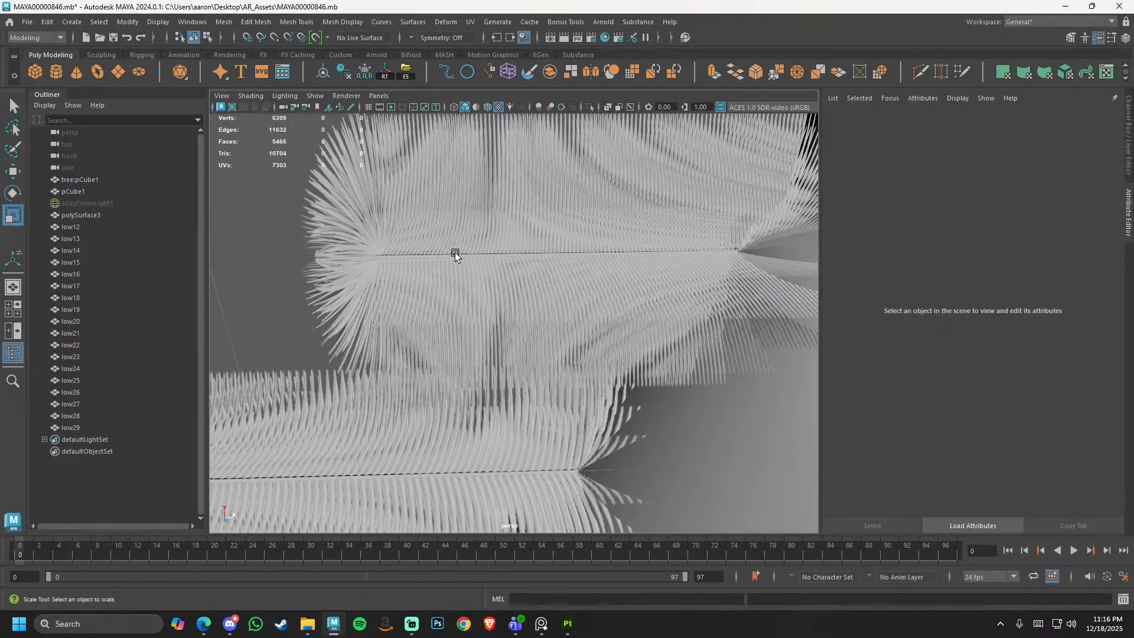
{"action": "middle_click_drag", "start_coordinate": [428, 195], "coordinate": [555, 228], "text": "alt"}
{"action": "scroll", "coordinate": [560, 237], "scroll_direction": "down", "scroll_amount": 8}
{"action": "key", "text": "ctrl+z"}
{"action": "key", "text": "ctrl+z"}
{"action": "key", "text": "ctrl+z"}
{"action": "key", "text": "ctrl+z"}
{"action": "key", "text": "ctrl+z"}
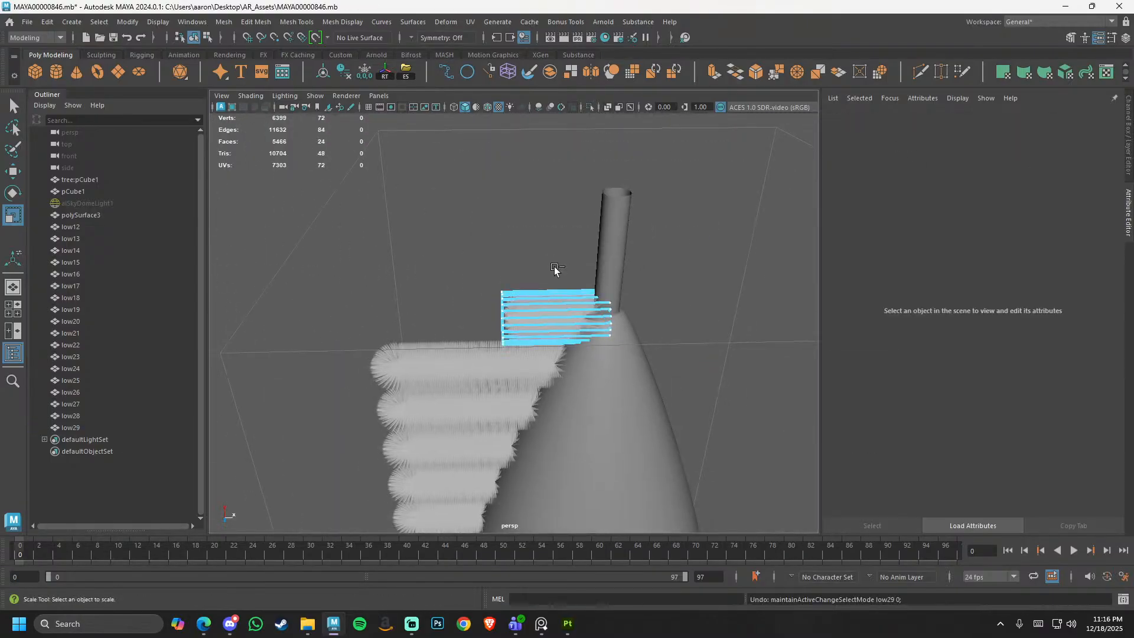
- Select all the stacked branches, low12 through low29, and apply a lattice deformer to them in the front view
{"action": "key", "text": "space"}
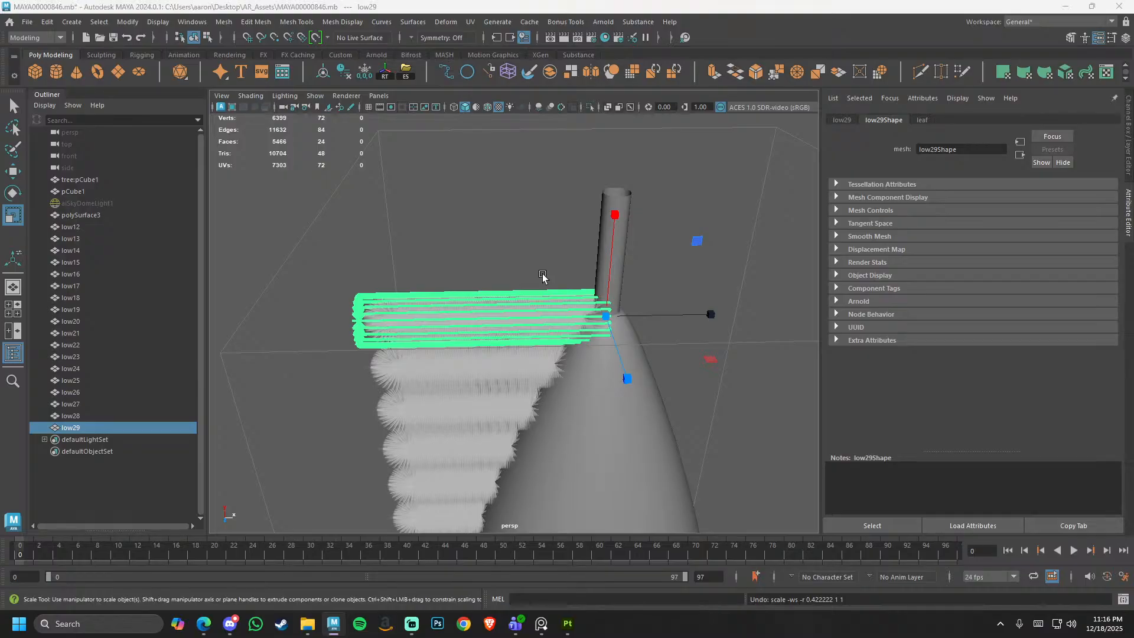
{"action": "left_click_drag", "start_coordinate": [540, 273], "coordinate": [540, 326]}
{"action": "right_click_drag", "start_coordinate": [539, 326], "coordinate": [207, 308], "text": "alt"}
{"action": "middle_click_drag", "start_coordinate": [458, 319], "coordinate": [486, 240], "text": "alt"}
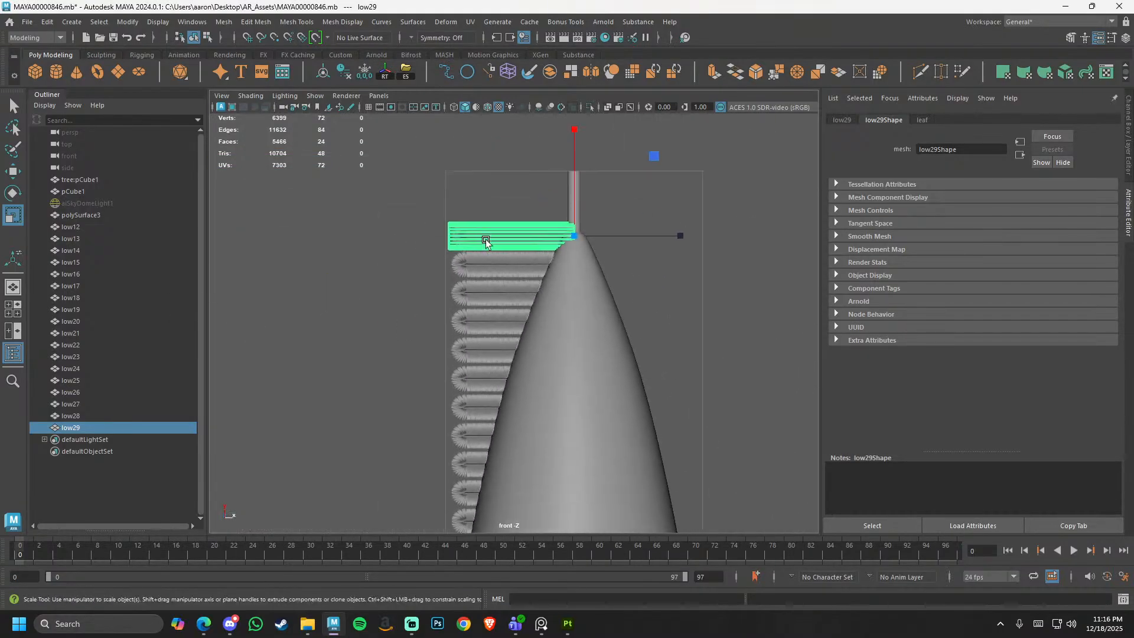
{"action": "right_click_drag", "start_coordinate": [486, 240], "coordinate": [513, 334], "text": "alt"}
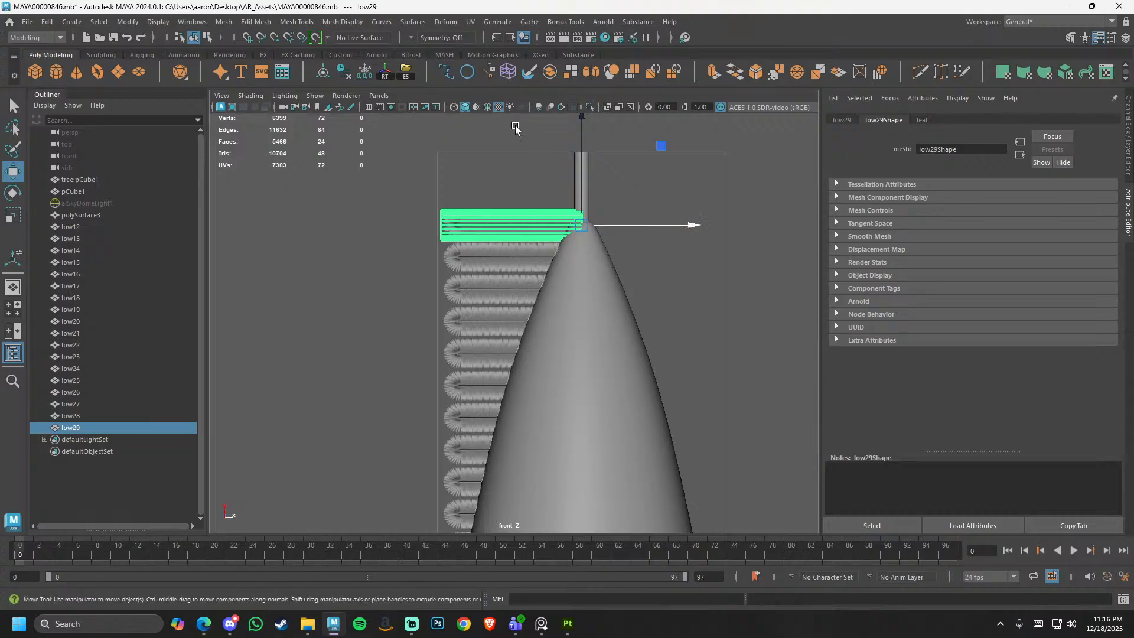
{"action": "right_click_drag", "start_coordinate": [516, 126], "coordinate": [288, 258], "text": "alt"}
{"action": "right_click_drag", "start_coordinate": [382, 192], "coordinate": [279, 244], "text": "alt"}
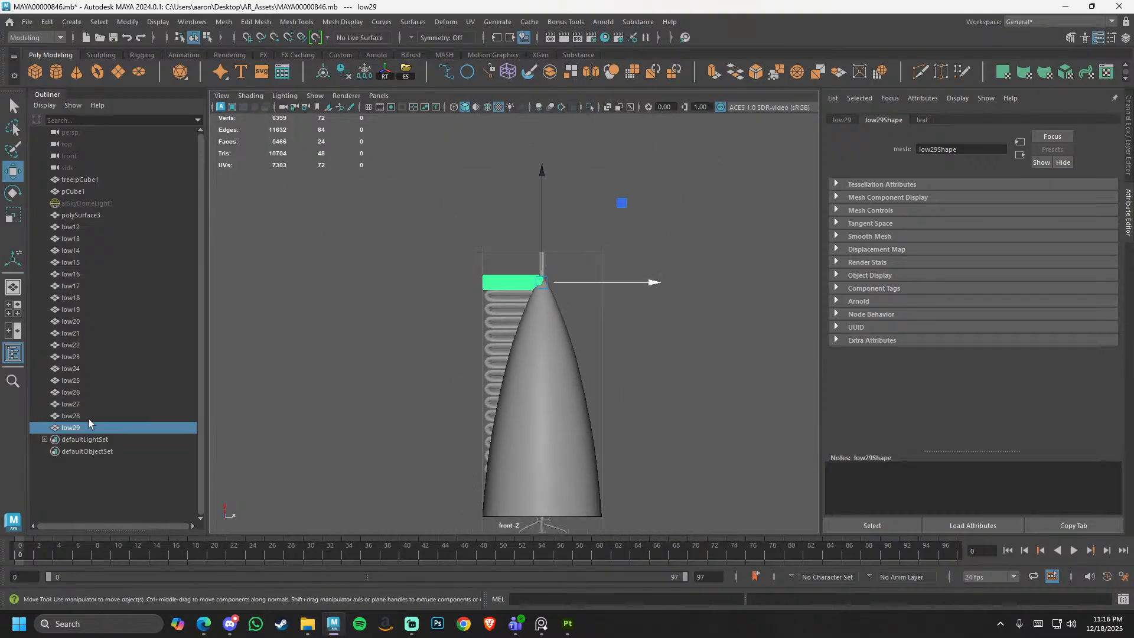
{"action": "left_click", "coordinate": [104, 227], "text": "shift"}
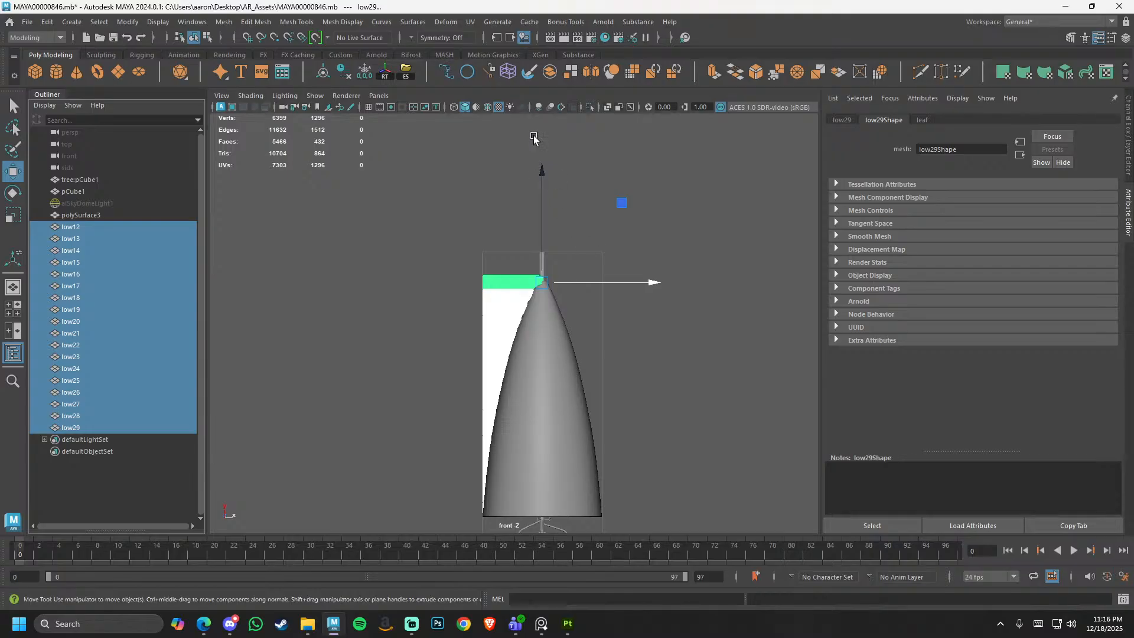
{"action": "left_click", "coordinate": [508, 75]}
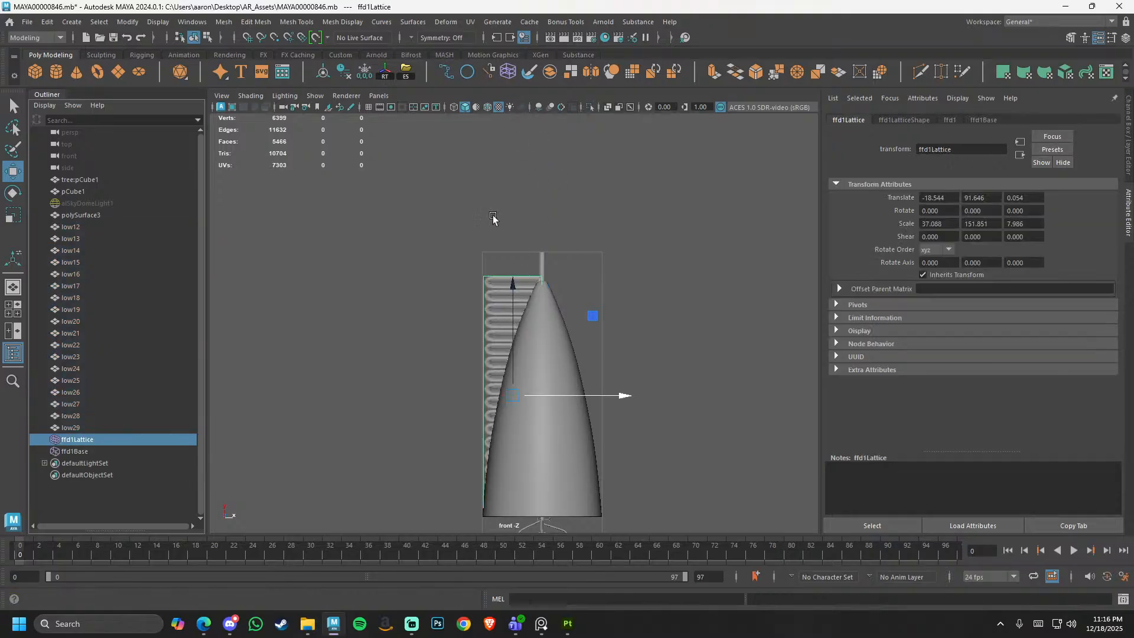
- Pull the lattice's upper outer points in towards the trunk to taper the branch stack
{"action": "right_click_drag", "start_coordinate": [480, 193], "coordinate": [366, 209]}
{"action": "mouse_move", "coordinate": [443, 236]}
{"action": "left_mouse_down"}
{"action": "mouse_move", "coordinate": [511, 300]}
{"action": "mouse_move", "coordinate": [599, 281]}
{"action": "left_mouse_up"}
{"action": "key", "text": "5"}
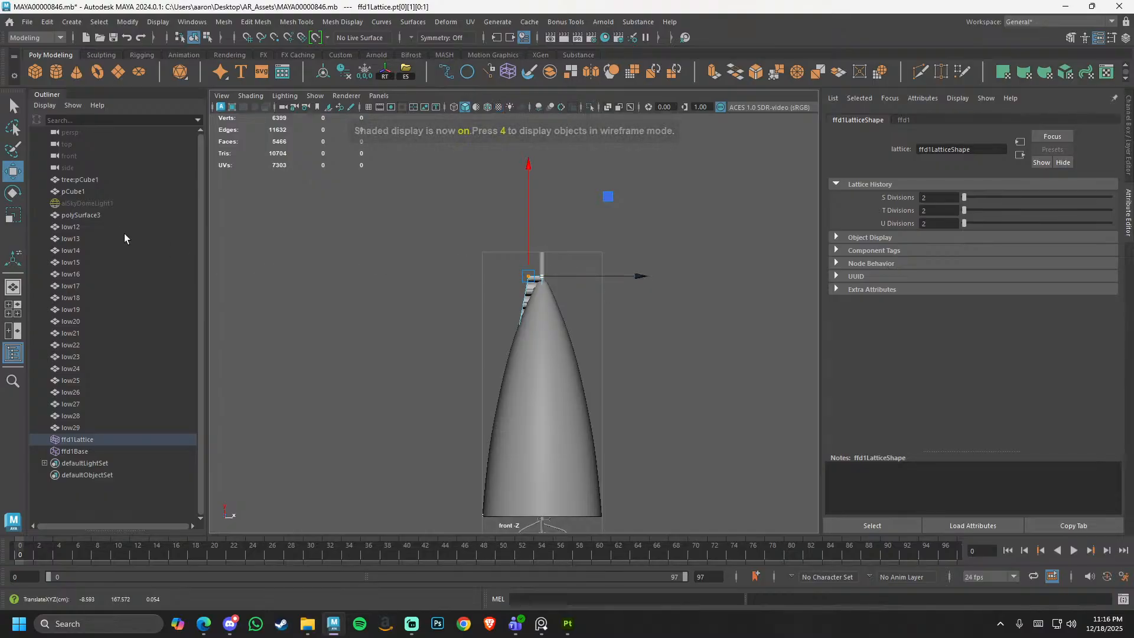
- Isolate branches low12 through low29 in the perspective view and undo the accidental shift of their position
{"action": "left_click", "coordinate": [101, 226]}
{"action": "left_click", "coordinate": [118, 425], "text": "shift"}
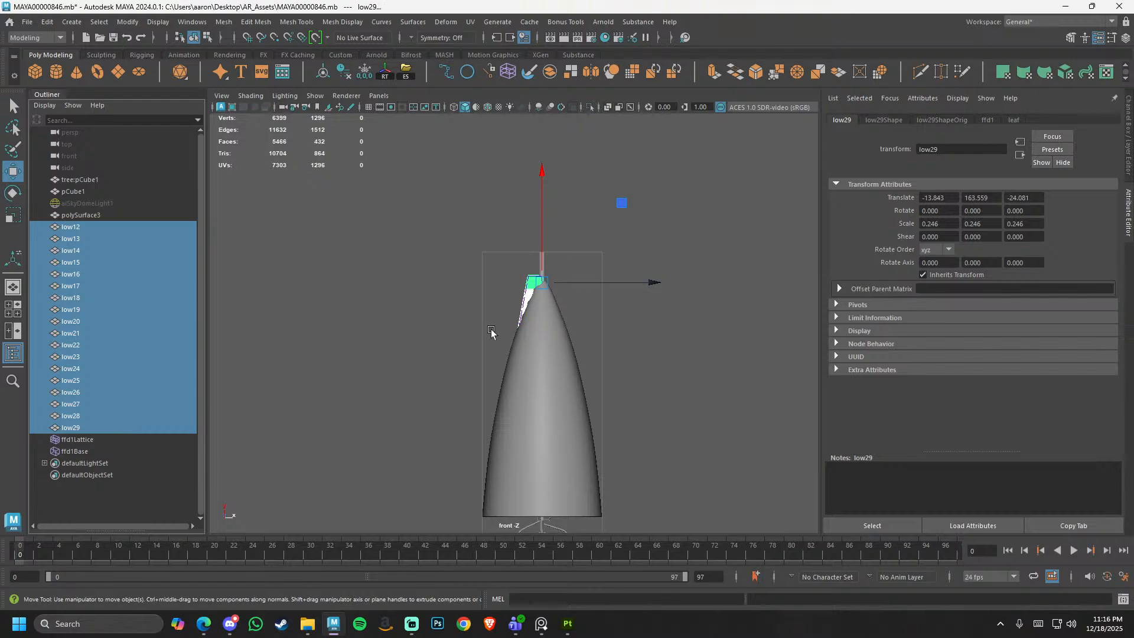
{"action": "key", "text": "ctrl+1"}
{"action": "key", "text": "space"}
{"action": "left_click_drag", "start_coordinate": [622, 203], "coordinate": [616, 162]}
{"action": "scroll", "coordinate": [560, 307], "scroll_direction": "up", "scroll_amount": 3}
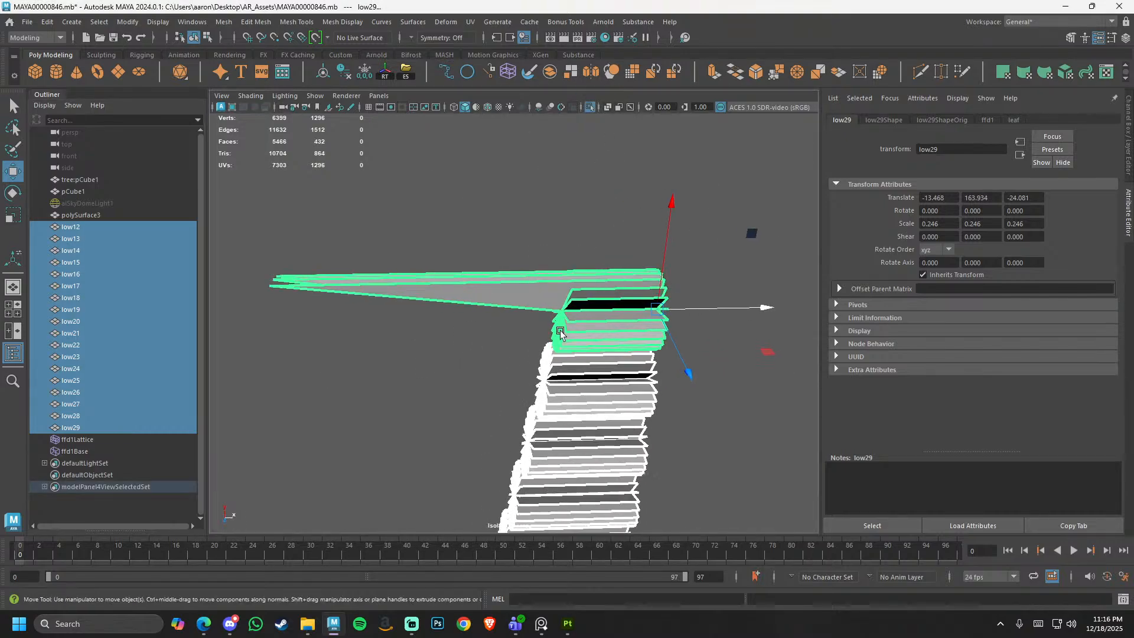
{"action": "key", "text": "ctrl+z"}
{"action": "left_click", "coordinate": [574, 176]}
- Turn on textured display and examine the needles of the tapered branches up close and from afar
{"action": "scroll", "coordinate": [513, 197], "scroll_direction": "up", "scroll_amount": 3}
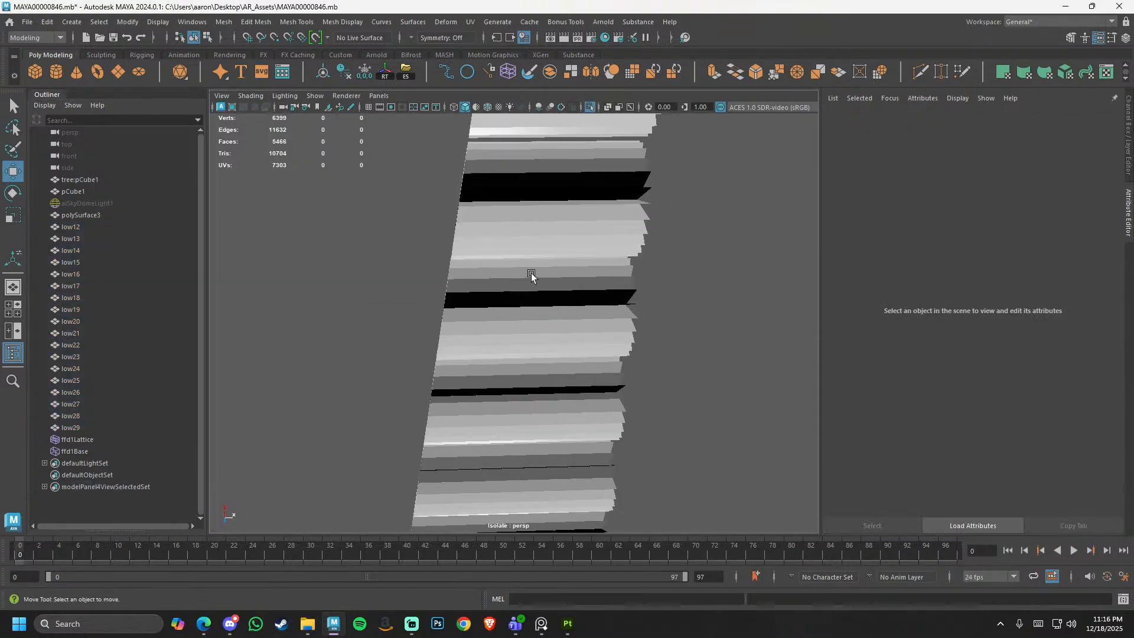
{"action": "key", "text": "6"}
{"action": "middle_click_drag", "start_coordinate": [482, 225], "coordinate": [416, 338], "text": "alt"}
{"action": "scroll", "coordinate": [515, 343], "scroll_direction": "up", "scroll_amount": 5}
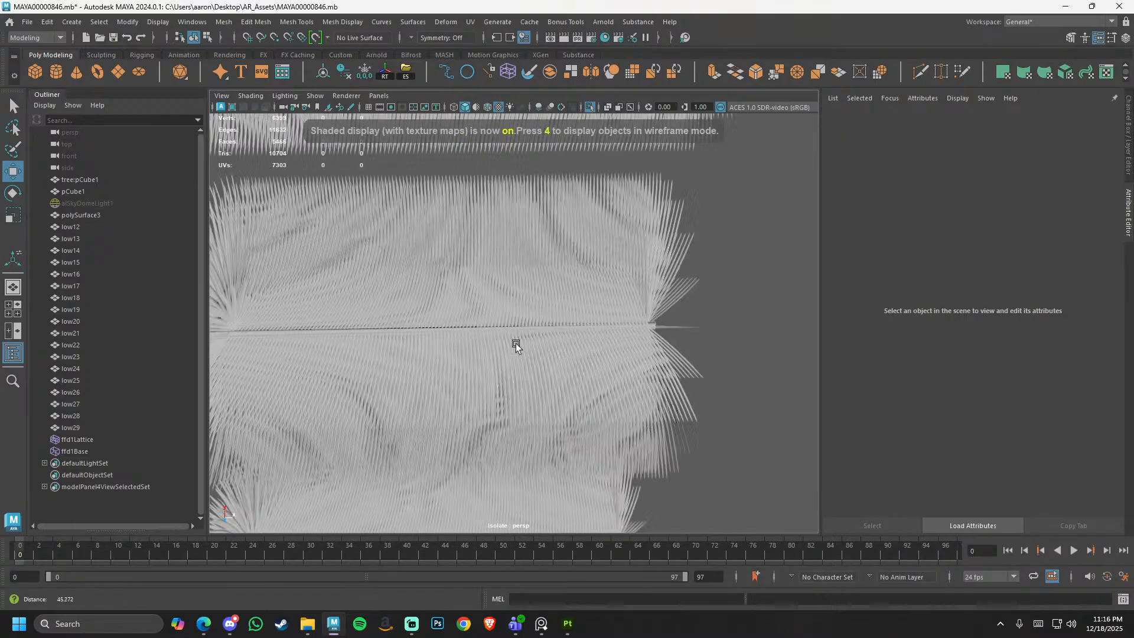
{"action": "middle_click_drag", "start_coordinate": [458, 249], "coordinate": [567, 306], "text": "alt"}
{"action": "scroll", "coordinate": [537, 315], "scroll_direction": "down", "scroll_amount": 5}
{"action": "scroll", "coordinate": [537, 315], "scroll_direction": "down", "scroll_amount": 5}
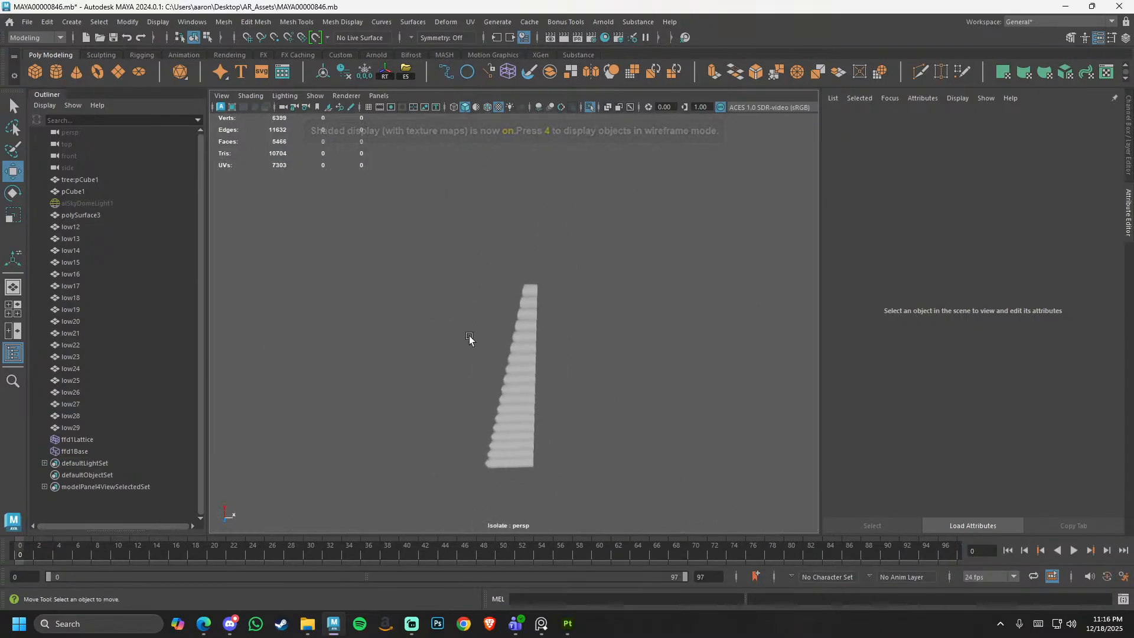
- Undo the lattice taper and the lattice deformer on branches low12 through low29
{"action": "left_click_drag", "start_coordinate": [469, 335], "coordinate": [583, 325], "text": "alt"}
{"action": "left_click_drag", "start_coordinate": [623, 352], "coordinate": [525, 376], "text": "alt"}
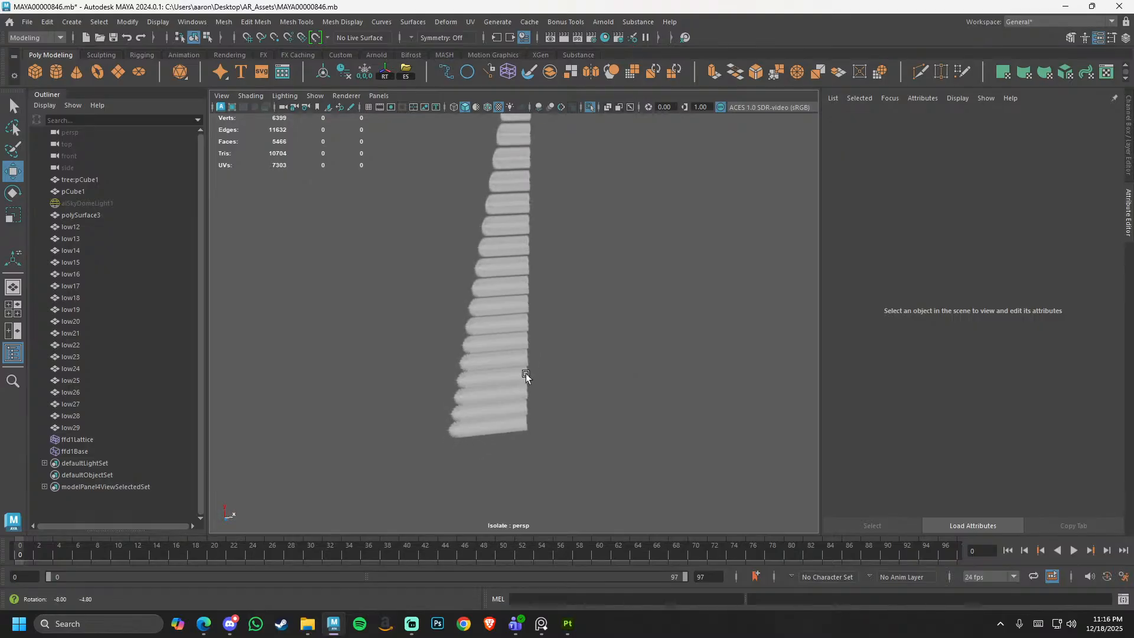
{"action": "key", "text": "ctrl+z"}
{"action": "key", "text": "ctrl+z"}
{"action": "right_click_drag", "start_coordinate": [650, 308], "coordinate": [590, 251], "text": "alt"}
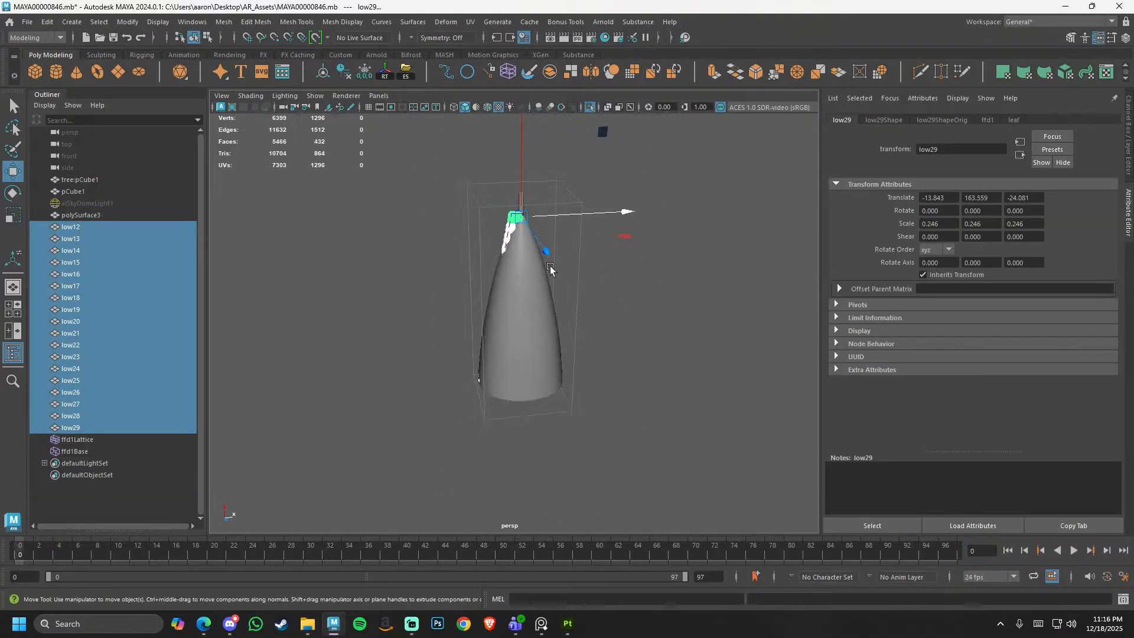
{"action": "middle_click_drag", "start_coordinate": [589, 250], "coordinate": [573, 297], "text": "alt"}
{"action": "key", "text": "ctrl+z"}
{"action": "key", "text": "ctrl+z"}
{"action": "key", "text": "ctrl+z"}
{"action": "key", "text": "ctrl+z"}
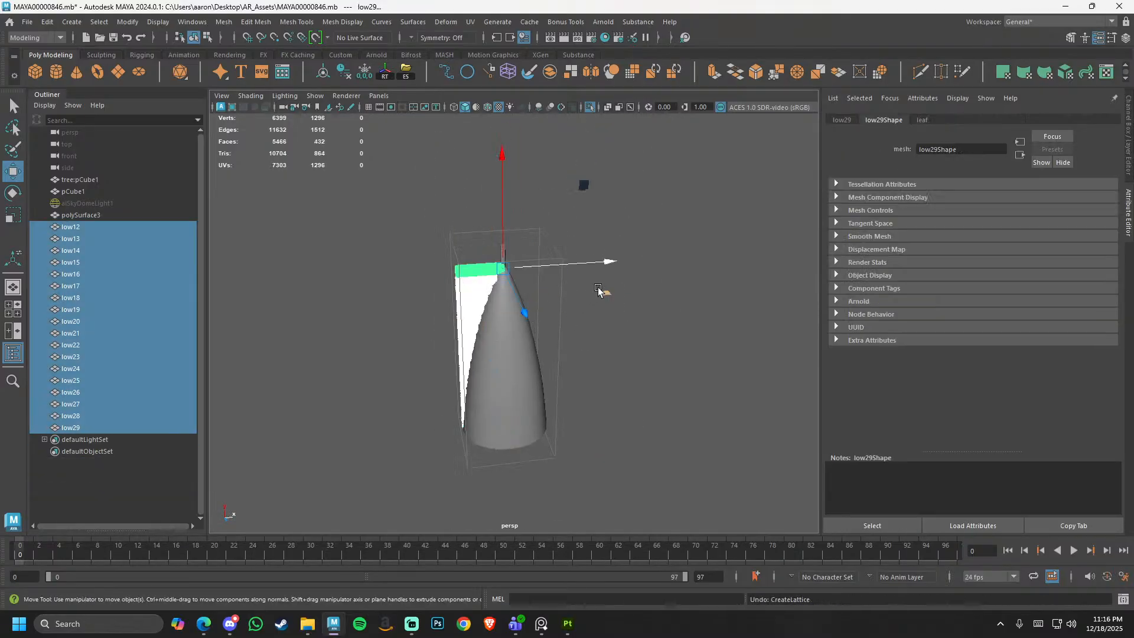
- Show the front view in wireframe and select branches low14 through low29 of the stack
{"action": "left_click_drag", "start_coordinate": [613, 291], "coordinate": [748, 214]}
{"action": "key", "text": "space"}
{"action": "left_click_drag", "start_coordinate": [653, 282], "coordinate": [632, 360]}
{"action": "right_click_drag", "start_coordinate": [620, 378], "coordinate": [650, 419], "text": "alt"}
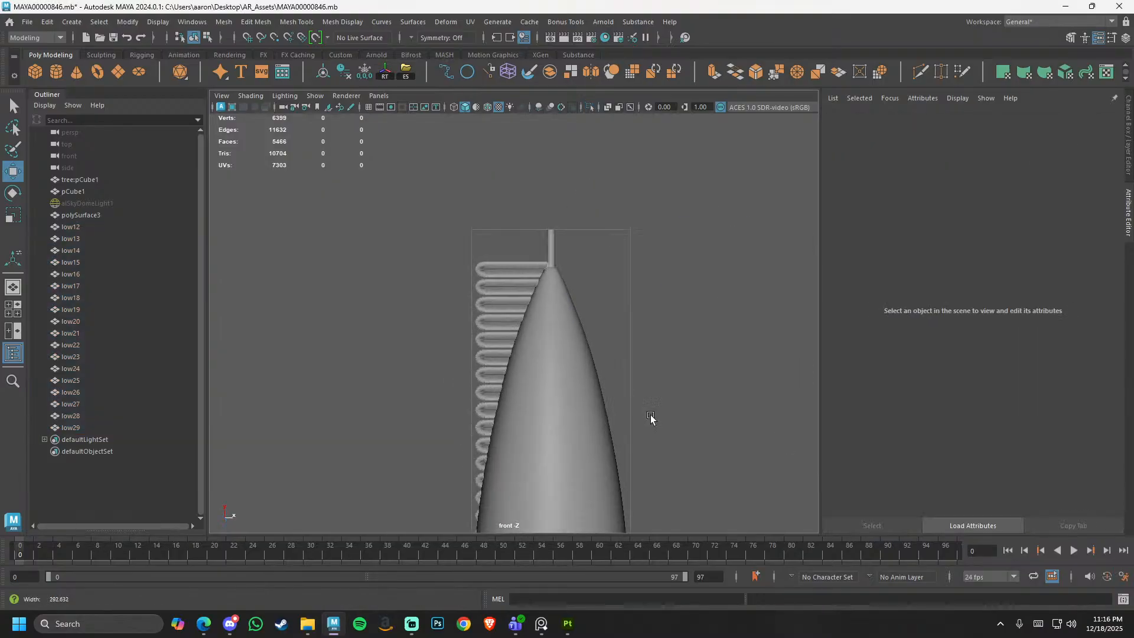
{"action": "middle_click_drag", "start_coordinate": [564, 383], "coordinate": [586, 328], "text": "alt"}
{"action": "key", "text": "5"}
{"action": "middle_click_drag", "start_coordinate": [504, 371], "coordinate": [503, 344], "text": "alt"}
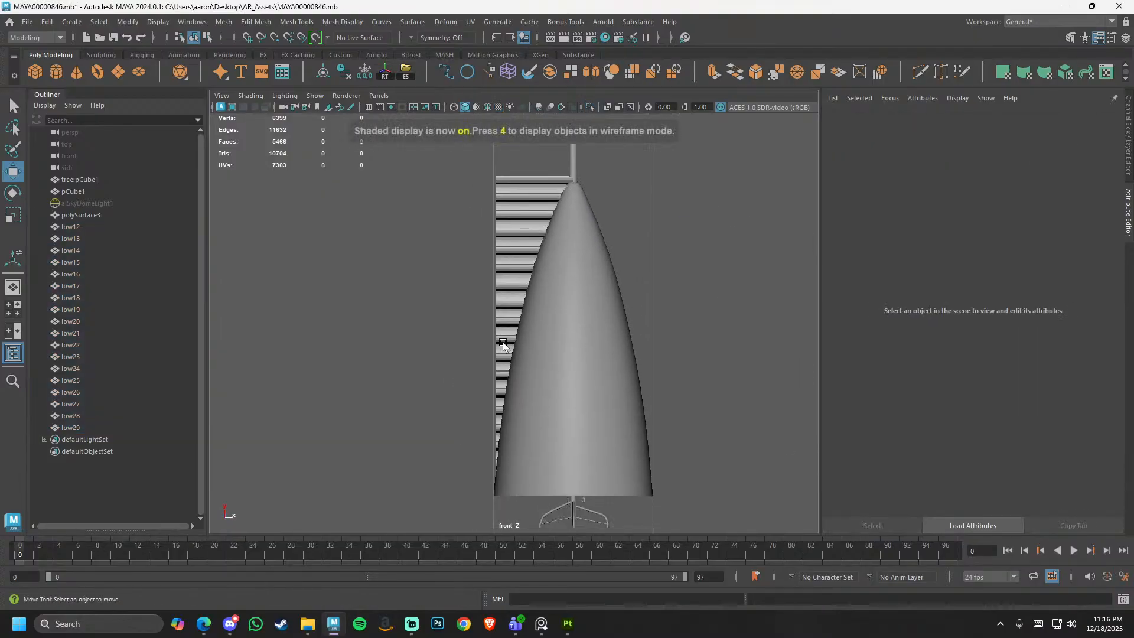
{"action": "key", "text": "4"}
{"action": "left_click_drag", "start_coordinate": [506, 357], "coordinate": [493, 399]}
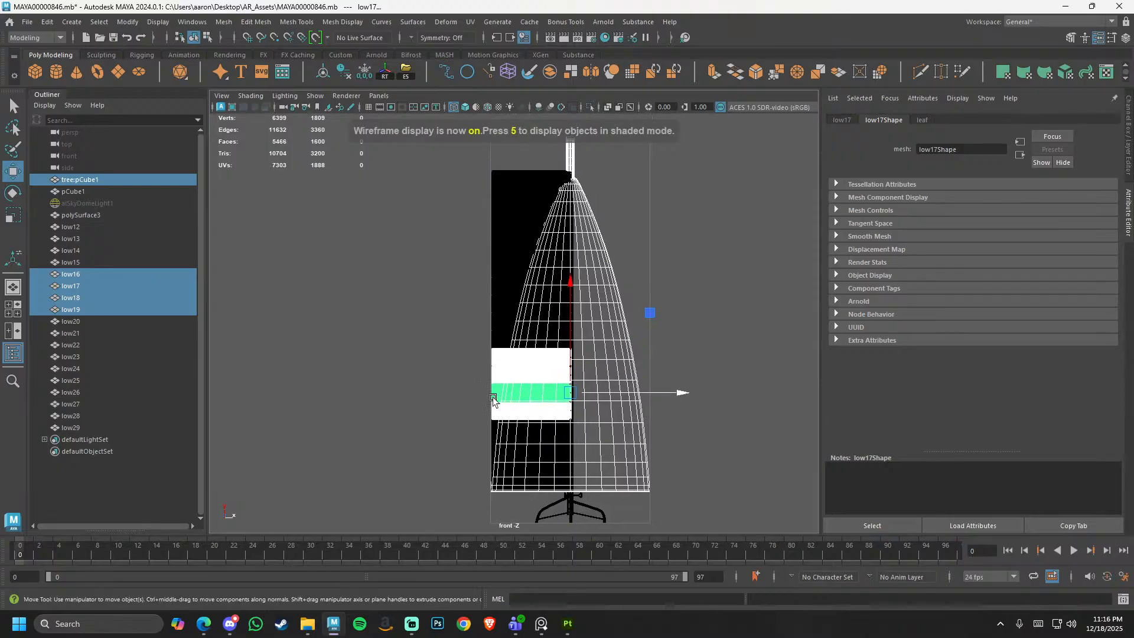
{"action": "left_click_drag", "start_coordinate": [501, 454], "coordinate": [494, 453]}
- Shift branches low14 through low29 sideways towards the trunk until low14's outer end meets the cone's edge
{"action": "right_click_drag", "start_coordinate": [502, 456], "coordinate": [570, 514], "text": "alt"}
{"action": "middle_click_drag", "start_coordinate": [573, 546], "coordinate": [568, 472], "text": "alt"}
{"action": "right_click_drag", "start_coordinate": [522, 401], "coordinate": [586, 444], "text": "alt"}
{"action": "middle_click_drag", "start_coordinate": [602, 558], "coordinate": [619, 407], "text": "alt"}
{"action": "right_click_drag", "start_coordinate": [649, 479], "coordinate": [718, 534], "text": "alt"}
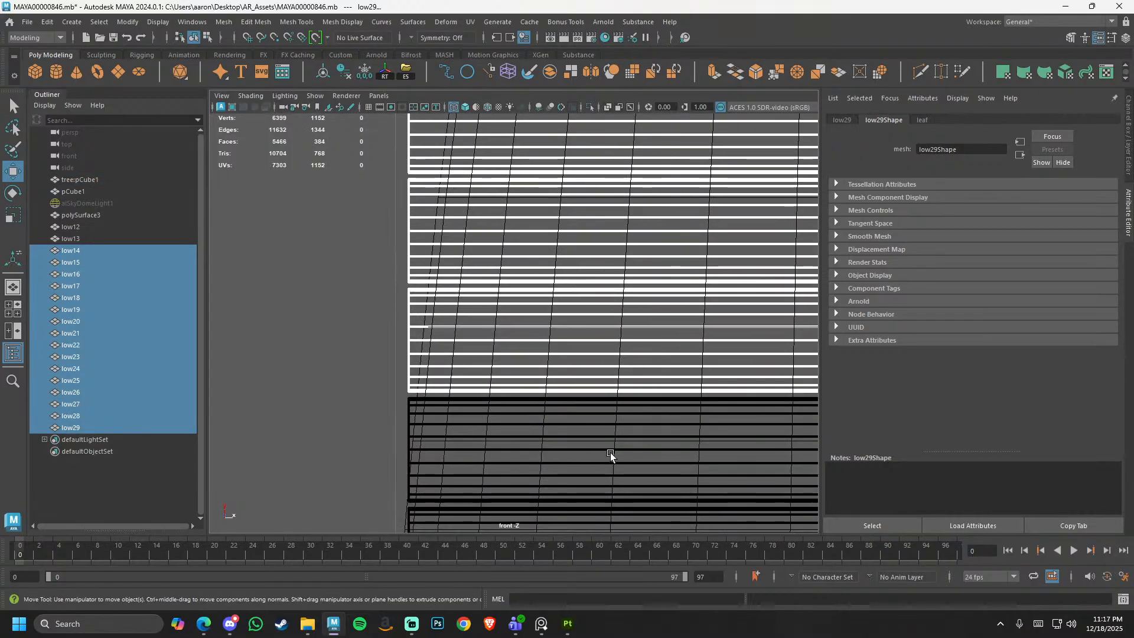
{"action": "right_click_drag", "start_coordinate": [611, 452], "coordinate": [639, 480], "text": "alt"}
{"action": "middle_click_drag", "start_coordinate": [603, 503], "coordinate": [619, 428], "text": "alt"}
{"action": "right_click_drag", "start_coordinate": [658, 420], "coordinate": [104, 344], "text": "alt"}
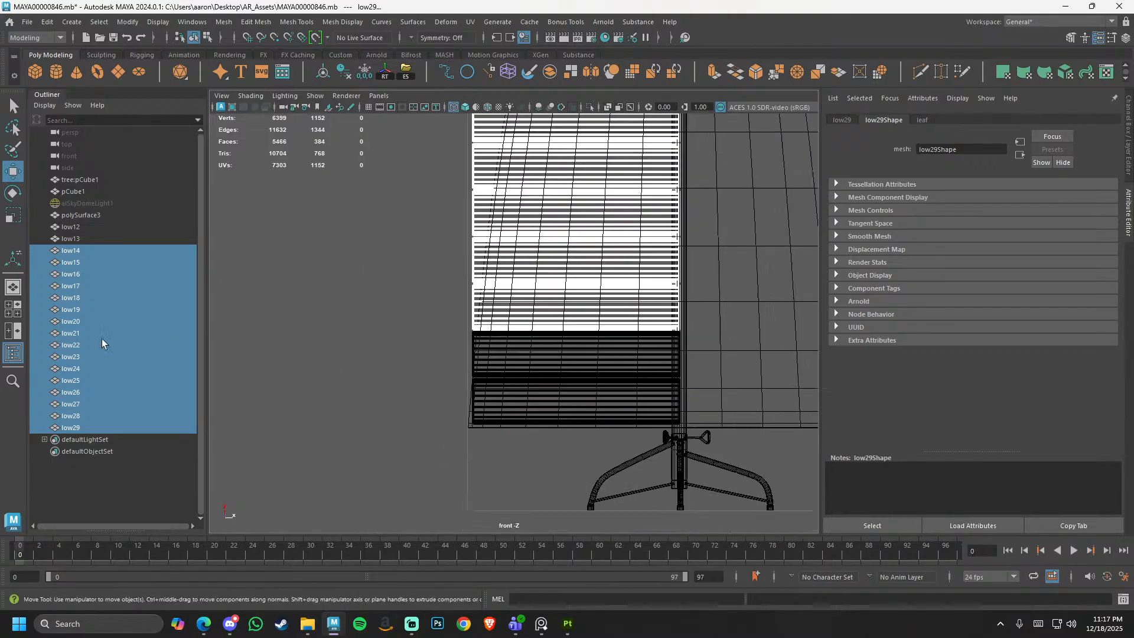
{"action": "right_click_drag", "start_coordinate": [603, 348], "coordinate": [307, 291], "text": "alt"}
{"action": "middle_click_drag", "start_coordinate": [601, 177], "coordinate": [603, 372], "text": "alt"}
{"action": "right_click_drag", "start_coordinate": [663, 221], "coordinate": [705, 264], "text": "alt"}
{"action": "middle_click_drag", "start_coordinate": [612, 523], "coordinate": [584, 220], "text": "alt"}
{"action": "right_click_drag", "start_coordinate": [593, 227], "coordinate": [640, 268], "text": "alt"}
{"action": "middle_click_drag", "start_coordinate": [593, 528], "coordinate": [633, 381], "text": "alt"}
{"action": "right_click_drag", "start_coordinate": [623, 427], "coordinate": [672, 473], "text": "alt"}
{"action": "middle_click_drag", "start_coordinate": [632, 529], "coordinate": [608, 376], "text": "alt"}
{"action": "right_click_drag", "start_coordinate": [608, 375], "coordinate": [392, 353], "text": "alt"}
{"action": "middle_click_drag", "start_coordinate": [515, 321], "coordinate": [577, 429], "text": "alt"}
- Step branches low15 through low18 inward along the cone's edge, moving each one together with all branches above it
{"action": "left_click_drag", "start_coordinate": [403, 324], "coordinate": [442, 387], "text": "ctrl"}
{"action": "middle_click_drag", "start_coordinate": [527, 358], "coordinate": [524, 462], "text": "alt"}
{"action": "mouse_move", "coordinate": [530, 418]}
{"action": "middle_mouse_down"}
{"action": "mouse_move", "coordinate": [564, 416]}
{"action": "mouse_move", "coordinate": [544, 409]}
{"action": "middle_mouse_up"}
{"action": "left_click_drag", "start_coordinate": [546, 338], "coordinate": [572, 400], "text": "ctrl"}
{"action": "middle_click_drag", "start_coordinate": [551, 314], "coordinate": [566, 430], "text": "alt"}
{"action": "left_click_drag", "start_coordinate": [418, 299], "coordinate": [483, 338], "text": "ctrl"}
{"action": "middle_click_drag", "start_coordinate": [504, 294], "coordinate": [529, 395], "text": "alt"}
{"action": "left_click_drag", "start_coordinate": [448, 299], "coordinate": [497, 332], "text": "ctrl"}
{"action": "middle_click_drag", "start_coordinate": [612, 398], "coordinate": [605, 508], "text": "alt"}
{"action": "middle_click_drag", "start_coordinate": [547, 439], "coordinate": [566, 437]}
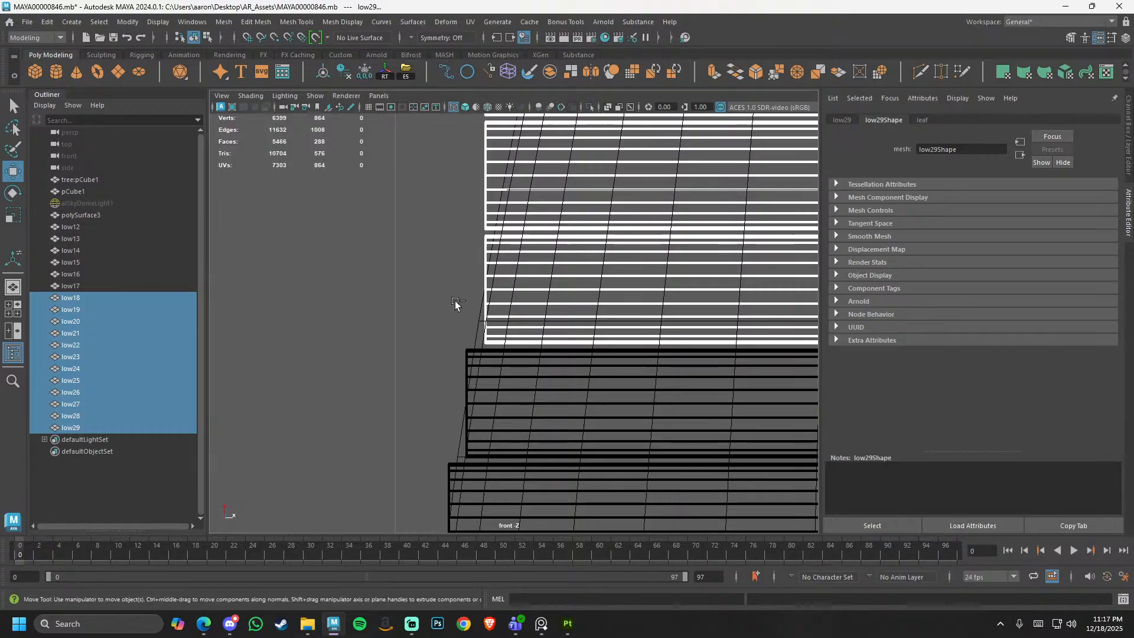
- Step branches low19, low20 and low21 inward to the cone's edge, each together with the branches above it
{"action": "left_click_drag", "start_coordinate": [455, 304], "coordinate": [502, 334], "text": "ctrl"}
{"action": "middle_click_drag", "start_coordinate": [568, 348], "coordinate": [567, 480], "text": "alt"}
{"action": "middle_click_drag", "start_coordinate": [523, 410], "coordinate": [545, 414]}
{"action": "left_click_drag", "start_coordinate": [471, 303], "coordinate": [521, 336], "text": "ctrl"}
{"action": "middle_click_drag", "start_coordinate": [626, 416], "coordinate": [616, 531], "text": "alt"}
{"action": "middle_click_drag", "start_coordinate": [570, 434], "coordinate": [591, 444]}
{"action": "left_click_drag", "start_coordinate": [502, 334], "coordinate": [539, 350], "text": "ctrl"}
{"action": "middle_click_drag", "start_coordinate": [607, 369], "coordinate": [602, 528], "text": "alt"}
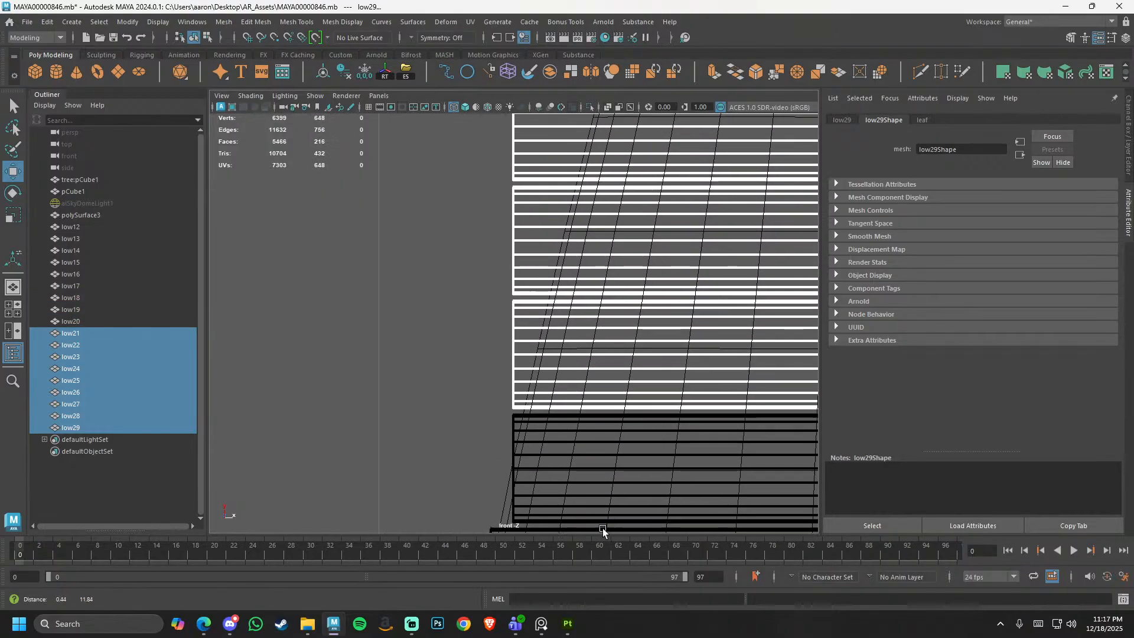
{"action": "middle_click_drag", "start_coordinate": [494, 401], "coordinate": [519, 420]}
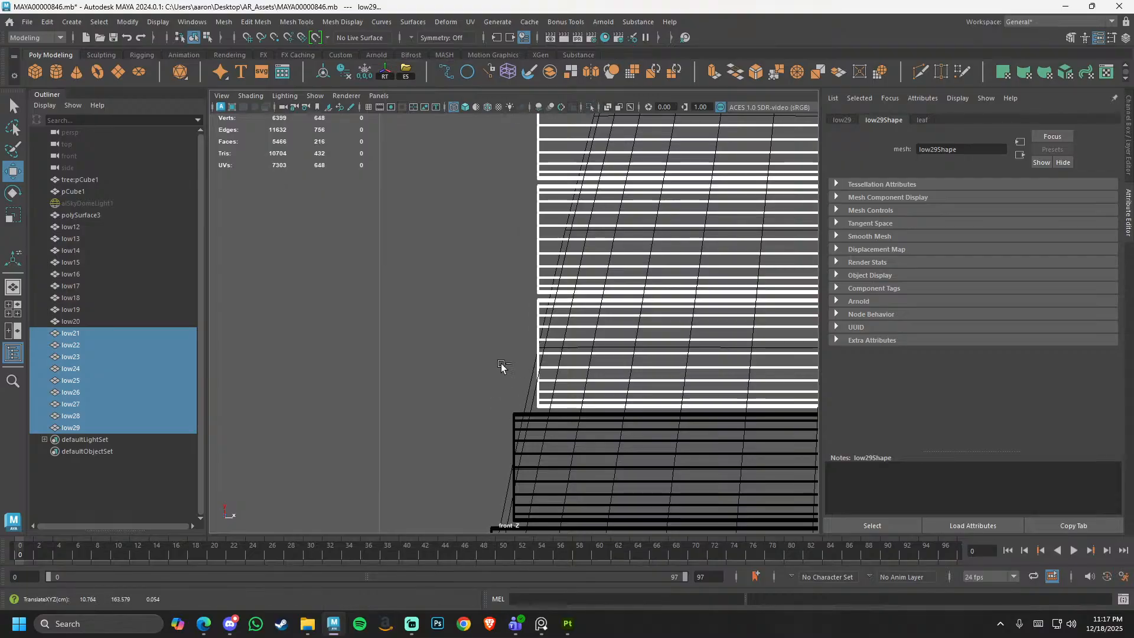
- Step branches low22, low23 and low24 inward to the cone's edge, each together with the branches above it
{"action": "left_click_drag", "start_coordinate": [502, 365], "coordinate": [556, 381], "text": "ctrl"}
{"action": "middle_click_drag", "start_coordinate": [607, 370], "coordinate": [595, 485], "text": "alt"}
{"action": "middle_click_drag", "start_coordinate": [584, 471], "coordinate": [609, 483]}
{"action": "left_click_drag", "start_coordinate": [506, 376], "coordinate": [561, 406], "text": "ctrl"}
{"action": "middle_click_drag", "start_coordinate": [643, 400], "coordinate": [611, 520], "text": "alt"}
{"action": "middle_click_drag", "start_coordinate": [574, 442], "coordinate": [605, 455]}
{"action": "left_click_drag", "start_coordinate": [537, 380], "coordinate": [579, 417], "text": "ctrl"}
{"action": "middle_click_drag", "start_coordinate": [595, 361], "coordinate": [597, 483], "text": "alt"}
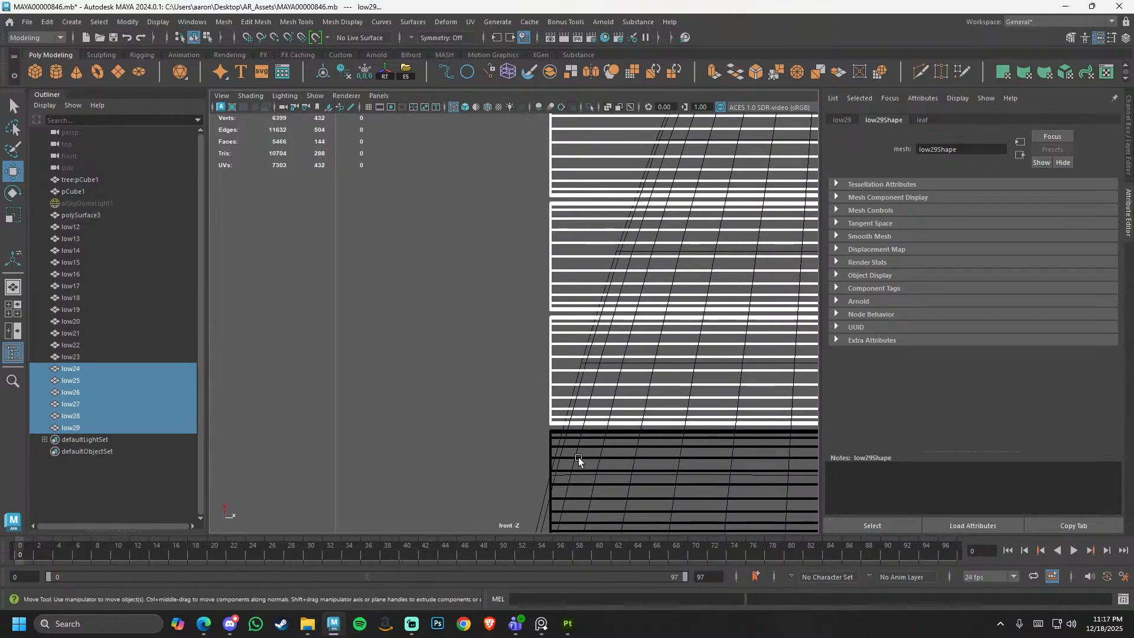
{"action": "middle_click_drag", "start_coordinate": [532, 427], "coordinate": [560, 442]}
- Step branches low25 and low26 inward to the cone's edge, each together with the branches above it
{"action": "left_click_drag", "start_coordinate": [540, 374], "coordinate": [598, 402], "text": "ctrl"}
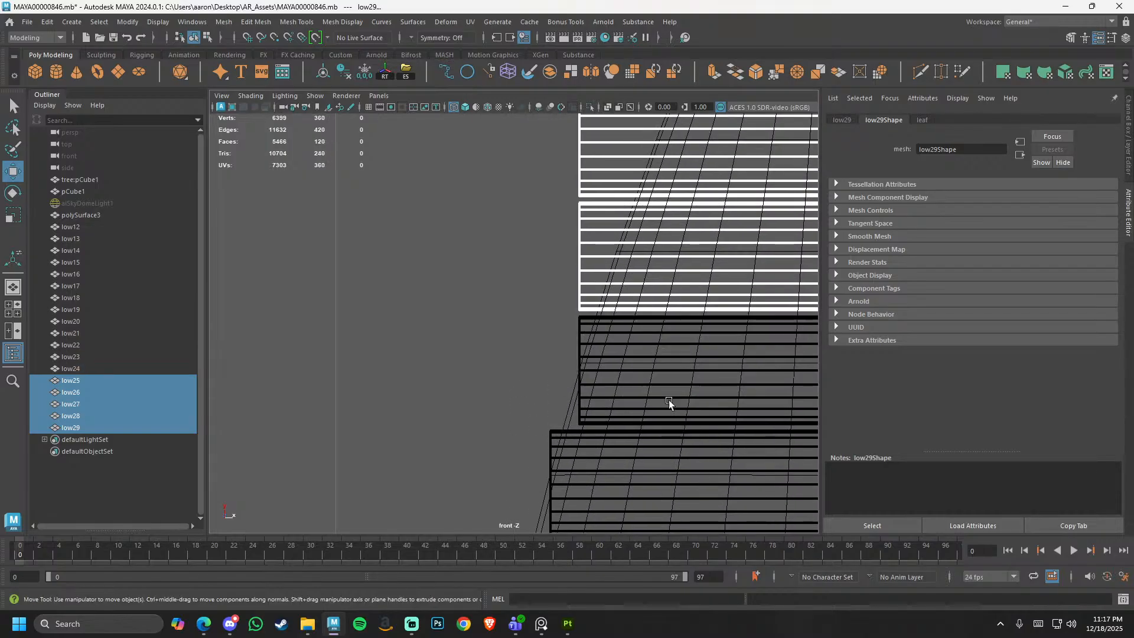
{"action": "middle_click_drag", "start_coordinate": [669, 400], "coordinate": [648, 523], "text": "alt"}
{"action": "middle_click_drag", "start_coordinate": [583, 459], "coordinate": [620, 473]}
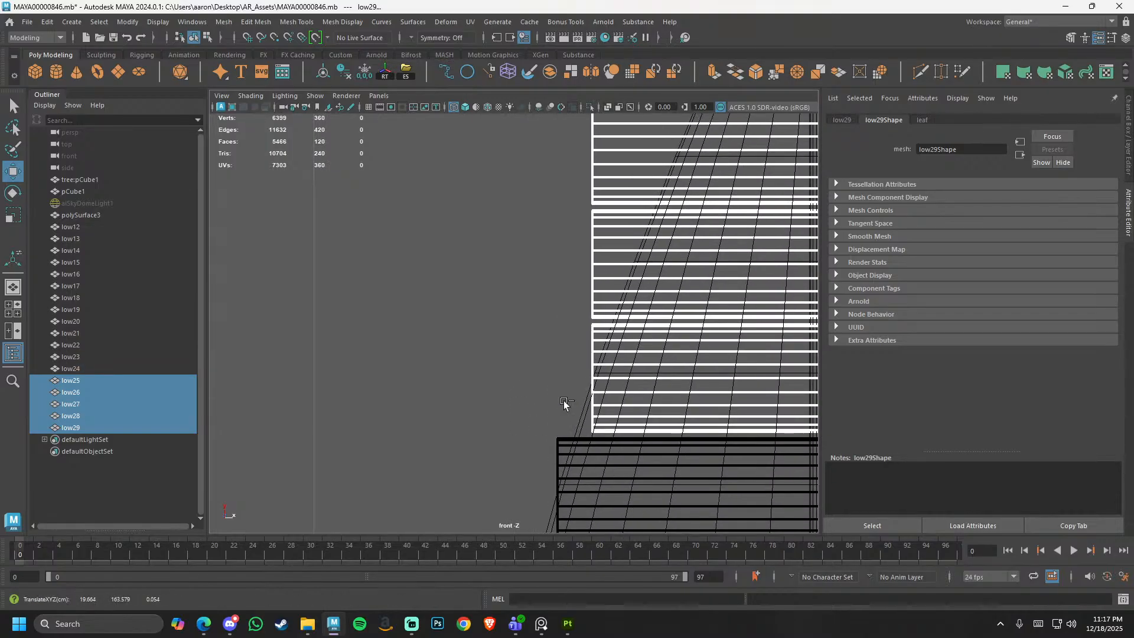
{"action": "left_click_drag", "start_coordinate": [563, 402], "coordinate": [612, 387], "text": "ctrl"}
{"action": "middle_click_drag", "start_coordinate": [616, 377], "coordinate": [576, 513], "text": "alt"}
{"action": "left_click_drag", "start_coordinate": [580, 451], "coordinate": [636, 502]}
{"action": "key", "text": "ctrl+z"}
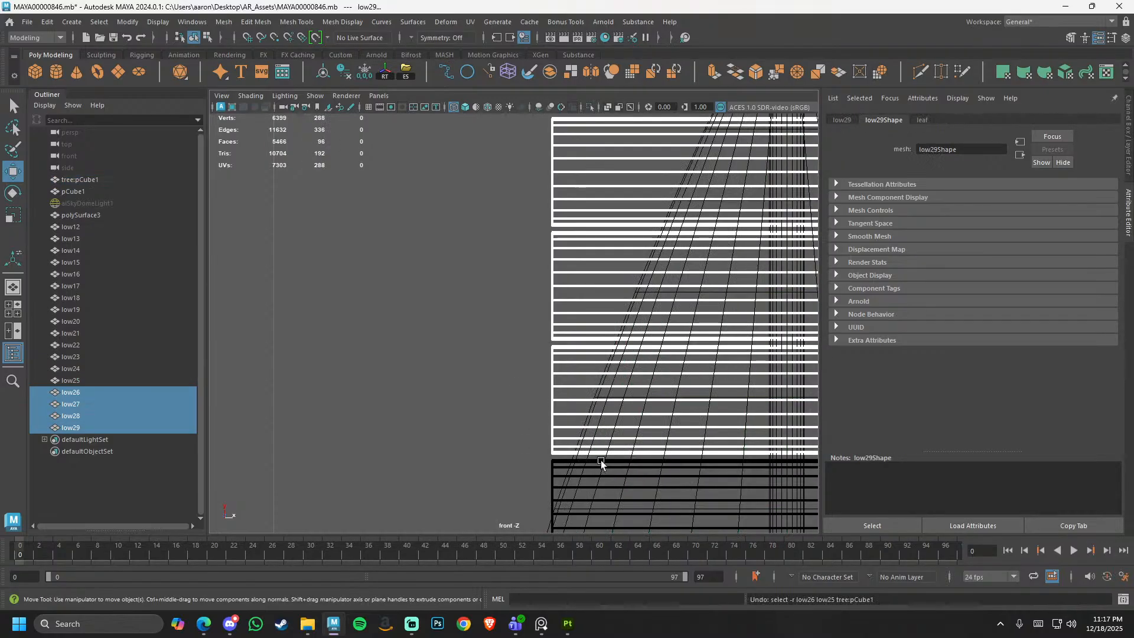
{"action": "right_click_drag", "start_coordinate": [596, 451], "coordinate": [545, 408], "text": "alt"}
{"action": "middle_click_drag", "start_coordinate": [548, 409], "coordinate": [523, 384], "text": "alt"}
{"action": "right_click_drag", "start_coordinate": [524, 384], "coordinate": [608, 464], "text": "alt"}
{"action": "middle_click_drag", "start_coordinate": [600, 447], "coordinate": [646, 457]}
{"action": "middle_click_drag", "start_coordinate": [623, 402], "coordinate": [600, 438], "text": "alt"}
- Step the topmost branches low27, low28 and low29 inward one after another to follow the cone's tip
{"action": "left_click_drag", "start_coordinate": [525, 432], "coordinate": [586, 400], "text": "ctrl"}
{"action": "middle_click_drag", "start_coordinate": [607, 388], "coordinate": [599, 500], "text": "alt"}
{"action": "middle_click_drag", "start_coordinate": [486, 426], "coordinate": [533, 460]}
{"action": "middle_click_drag", "start_coordinate": [556, 404], "coordinate": [551, 489], "text": "alt"}
{"action": "left_click_drag", "start_coordinate": [547, 491], "coordinate": [579, 476]}
{"action": "key", "text": "ctrl+z"}
{"action": "middle_click_drag", "start_coordinate": [658, 483], "coordinate": [717, 499]}
{"action": "middle_click_drag", "start_coordinate": [717, 499], "coordinate": [608, 521], "text": "alt"}
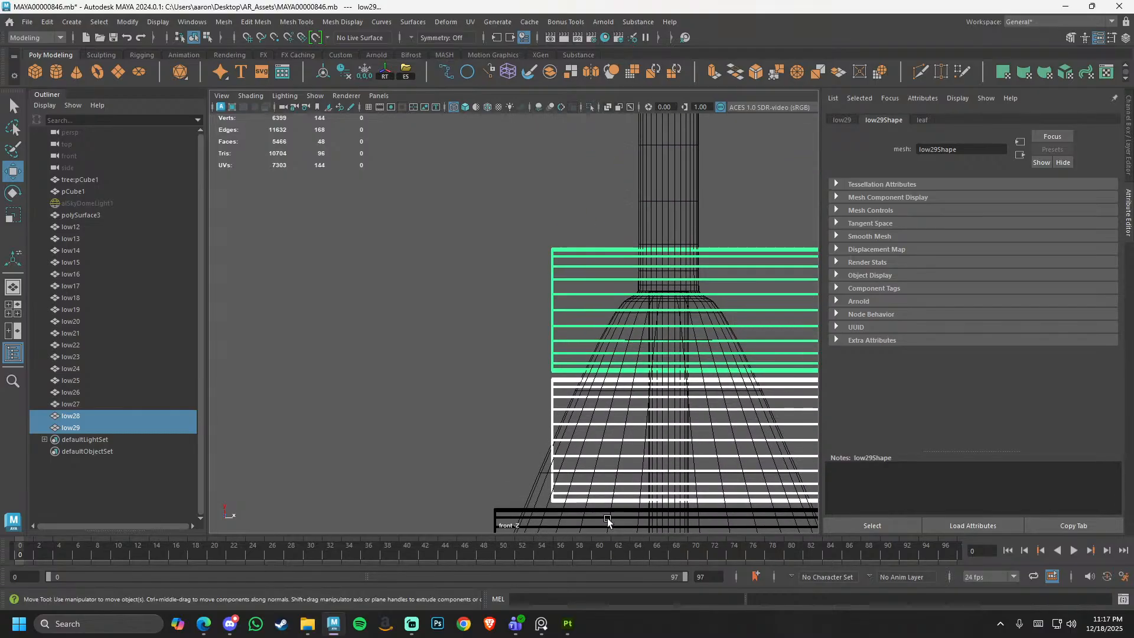
{"action": "left_click_drag", "start_coordinate": [525, 434], "coordinate": [590, 451], "text": "ctrl"}
{"action": "middle_click_drag", "start_coordinate": [652, 453], "coordinate": [700, 475]}
{"action": "right_click_drag", "start_coordinate": [691, 472], "coordinate": [656, 417], "text": "alt"}
{"action": "middle_click_drag", "start_coordinate": [681, 432], "coordinate": [670, 434]}
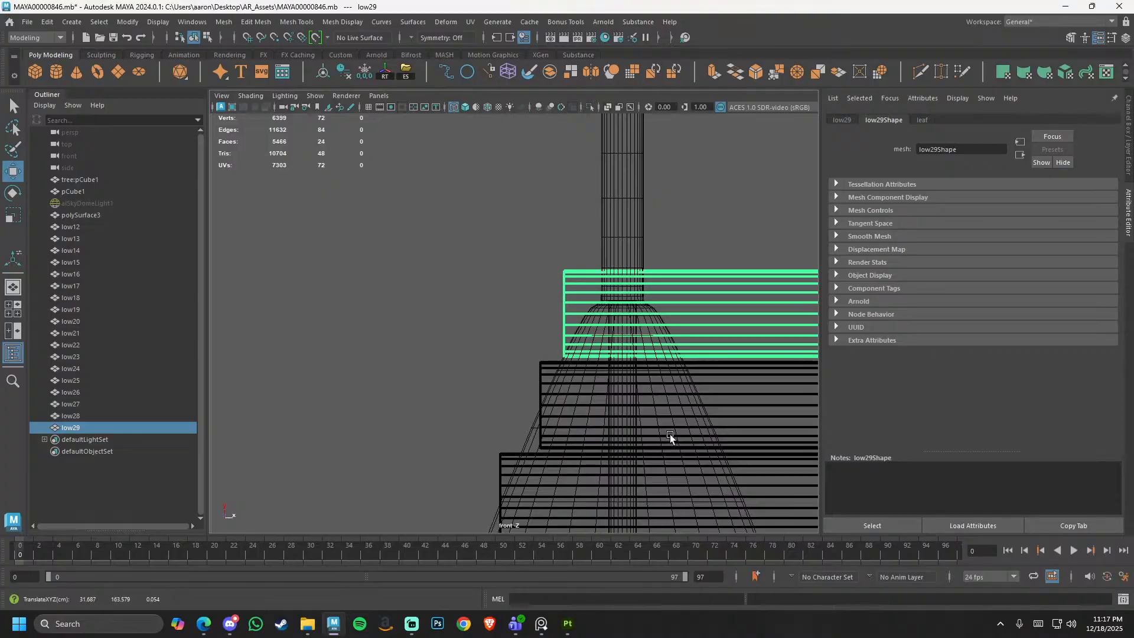
- Select branches low12 through low29 and isolate them in the front view
{"action": "right_click_drag", "start_coordinate": [670, 434], "coordinate": [309, 410], "text": "alt"}
{"action": "middle_click_drag", "start_coordinate": [597, 515], "coordinate": [648, 139], "text": "alt"}
{"action": "middle_click_drag", "start_coordinate": [546, 520], "coordinate": [589, 382], "text": "alt"}
{"action": "right_click_drag", "start_coordinate": [582, 437], "coordinate": [750, 513], "text": "alt"}
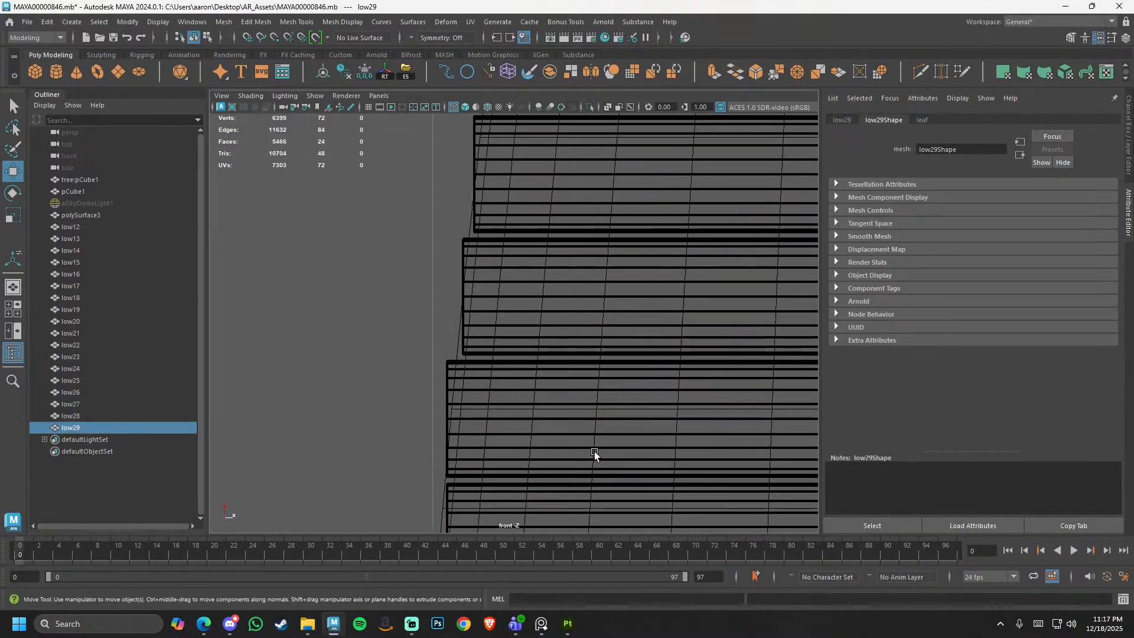
{"action": "left_click", "coordinate": [484, 420]}
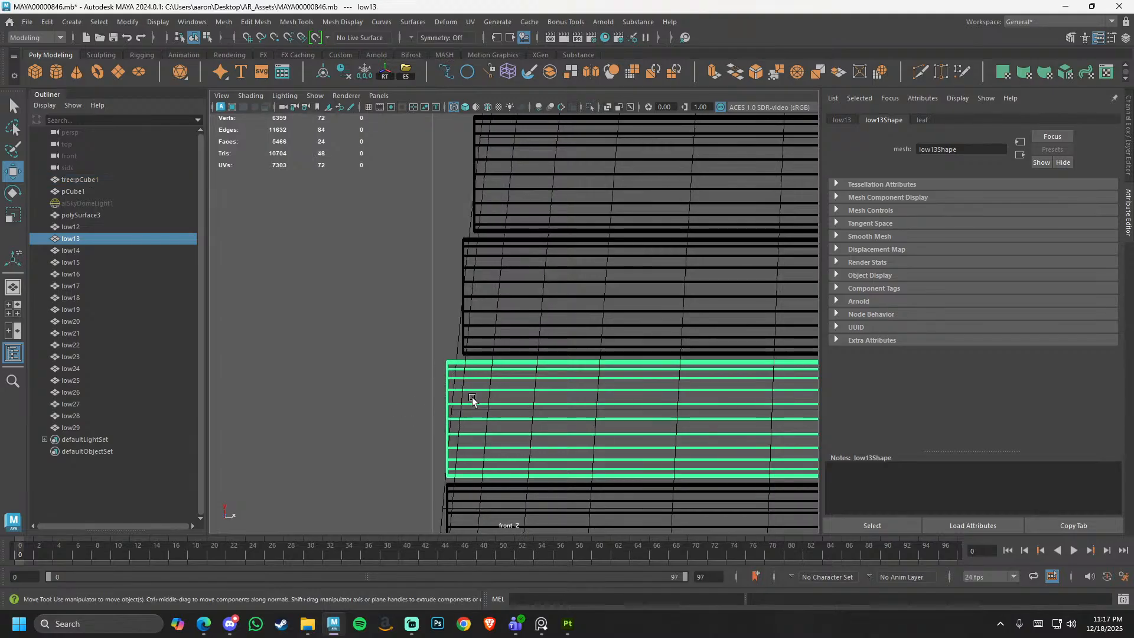
{"action": "right_click_drag", "start_coordinate": [576, 420], "coordinate": [178, 292], "text": "alt"}
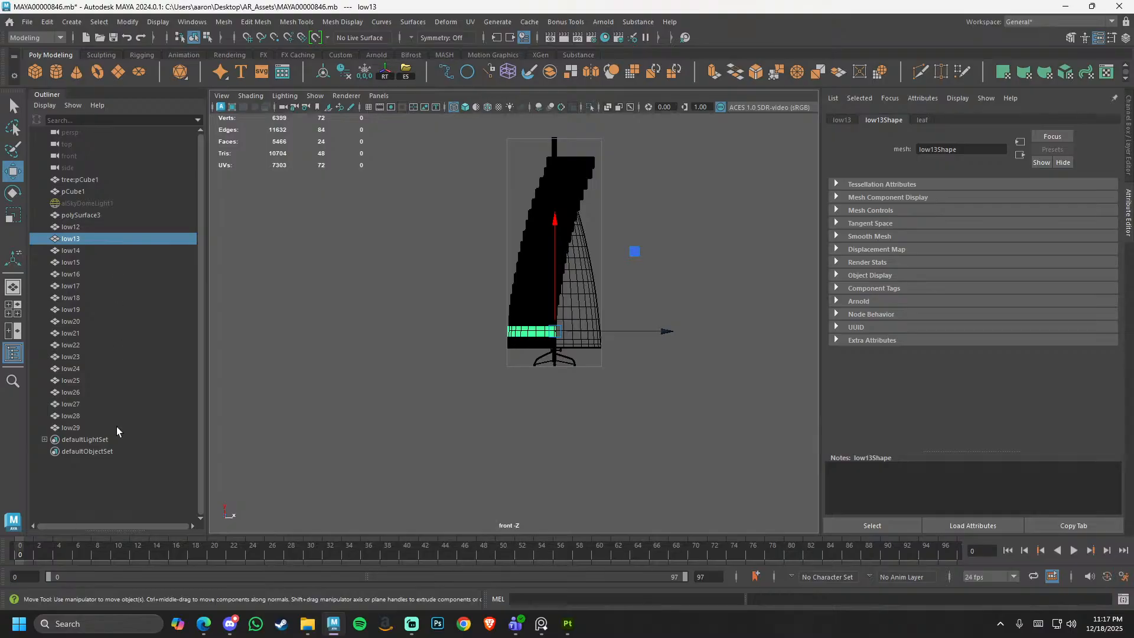
{"action": "left_click_drag", "start_coordinate": [116, 426], "coordinate": [108, 231]}
{"action": "key", "text": "f"}
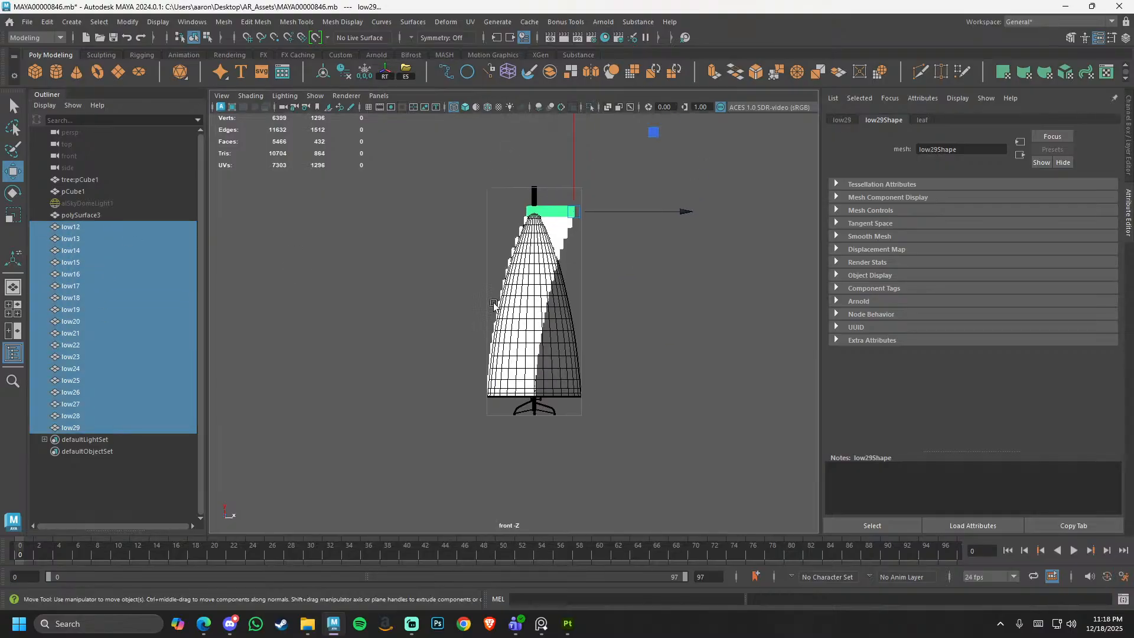
{"action": "key", "text": "ctrl+1"}
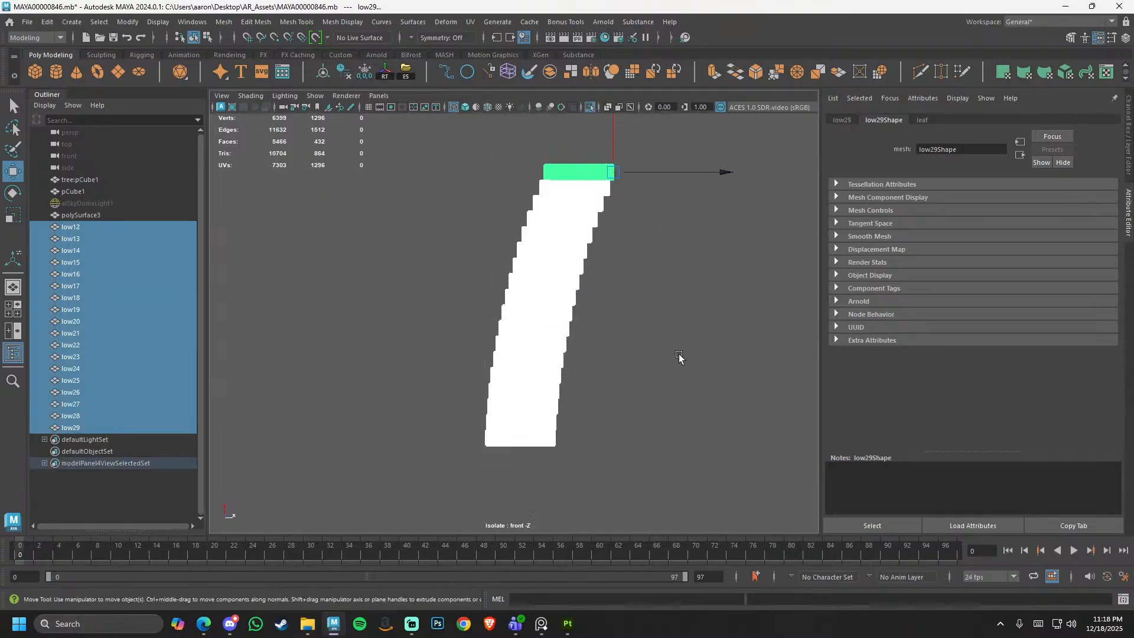
{"action": "key", "text": "ctrl+1"}
{"action": "key", "text": "ctrl+1"}
- Turn on the grid and slice all the branch faces along the vertical centre line with the Multi-Cut tool
{"action": "left_click", "coordinate": [368, 107]}
{"action": "scroll", "coordinate": [560, 266], "scroll_direction": "up", "scroll_amount": 2}
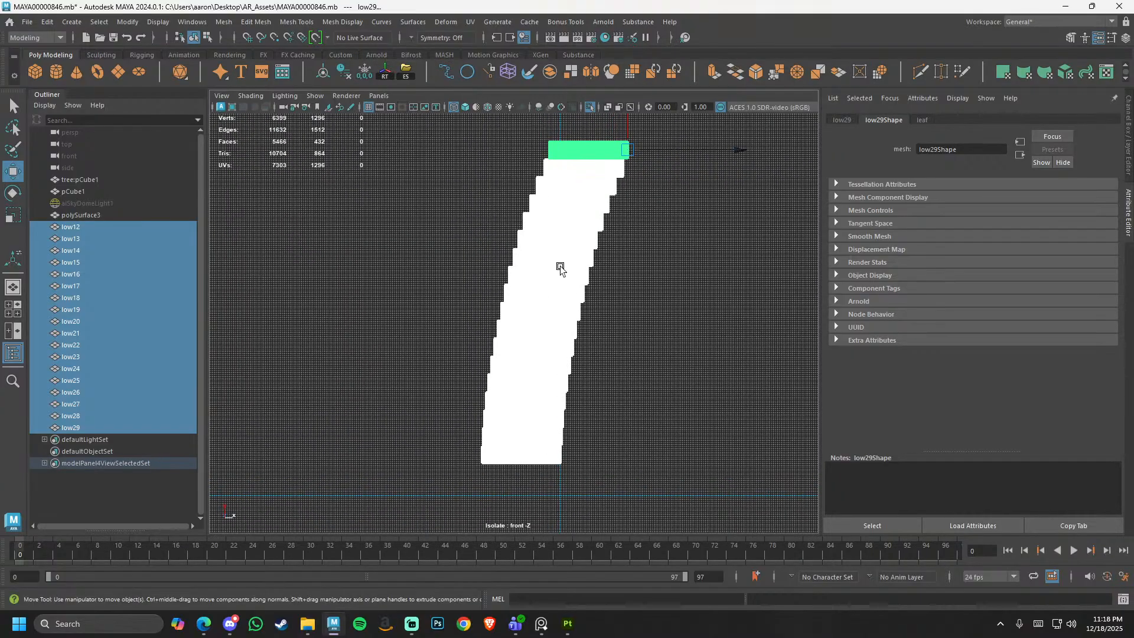
{"action": "left_click", "coordinate": [431, 229]}
{"action": "left_click_drag", "start_coordinate": [422, 171], "coordinate": [745, 563]}
{"action": "right_click_drag", "start_coordinate": [653, 154], "coordinate": [534, 162], "text": "shift"}
{"action": "scroll", "coordinate": [484, 211], "scroll_direction": "down", "scroll_amount": 2}
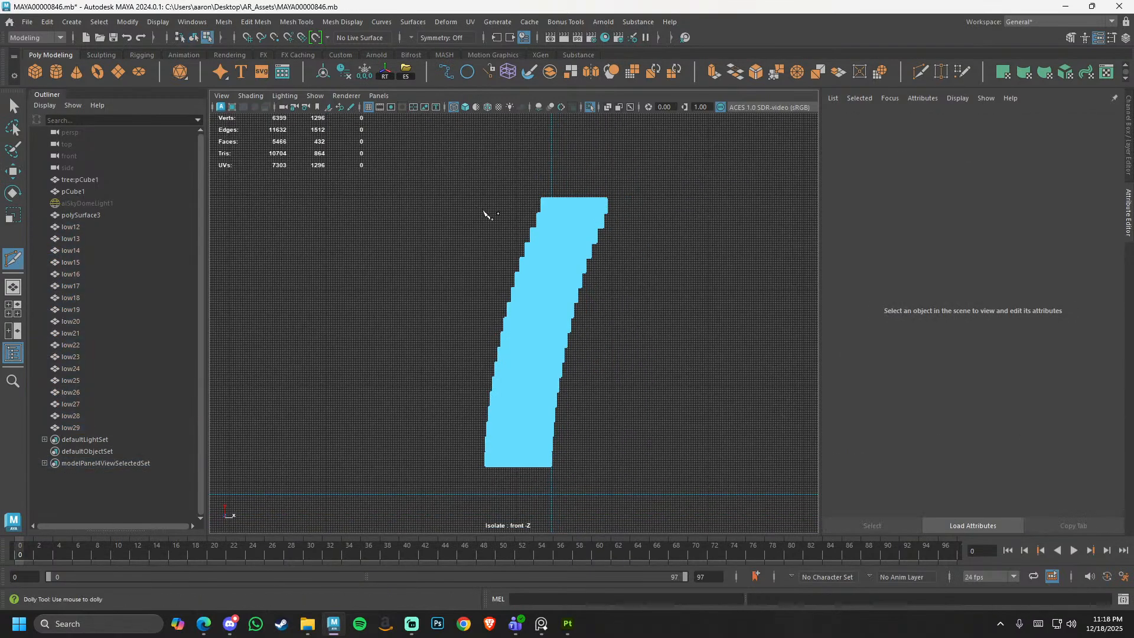
{"action": "middle_click_drag", "start_coordinate": [552, 205], "coordinate": [576, 161], "text": "alt"}
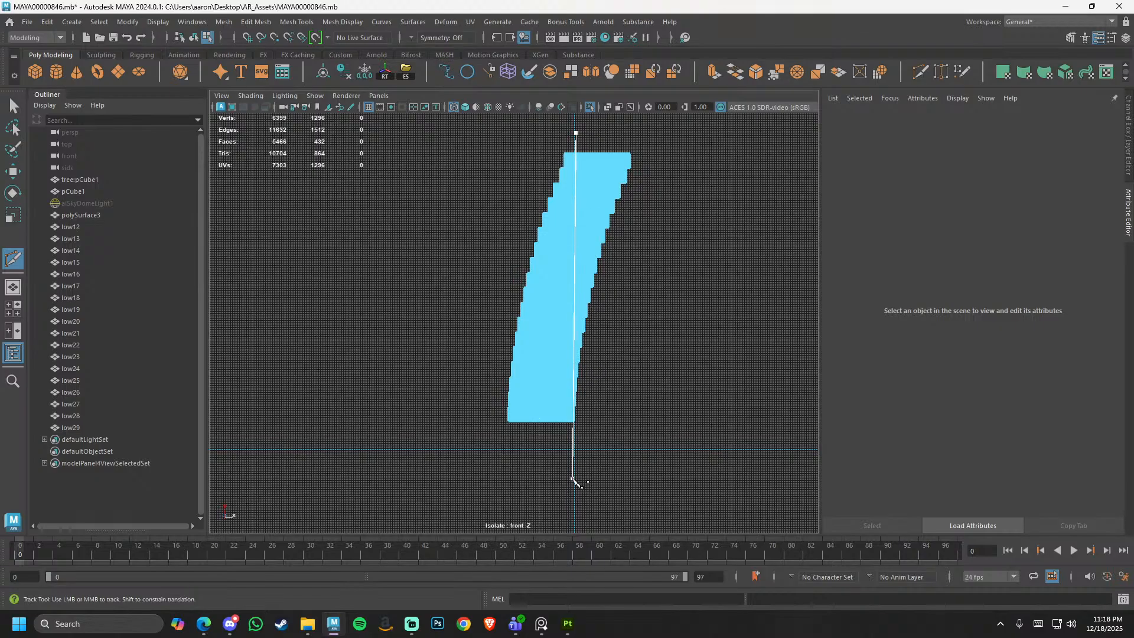
{"action": "key", "text": "Return"}
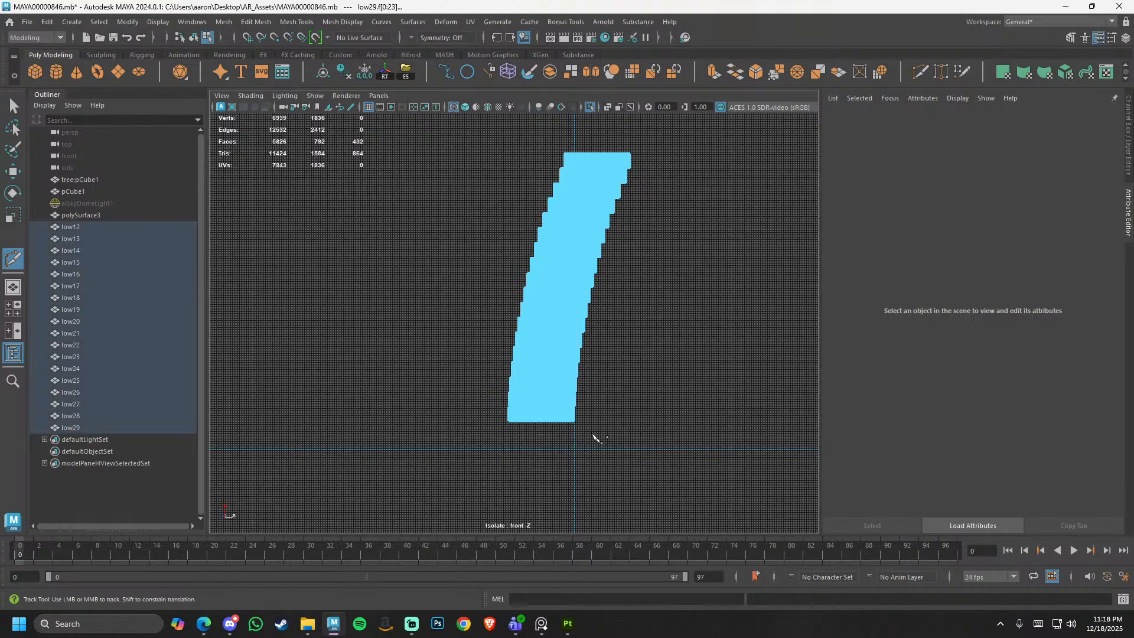
- Delete the branch faces that extend past the vertical centre line and return to object selection
{"action": "key", "text": "w"}
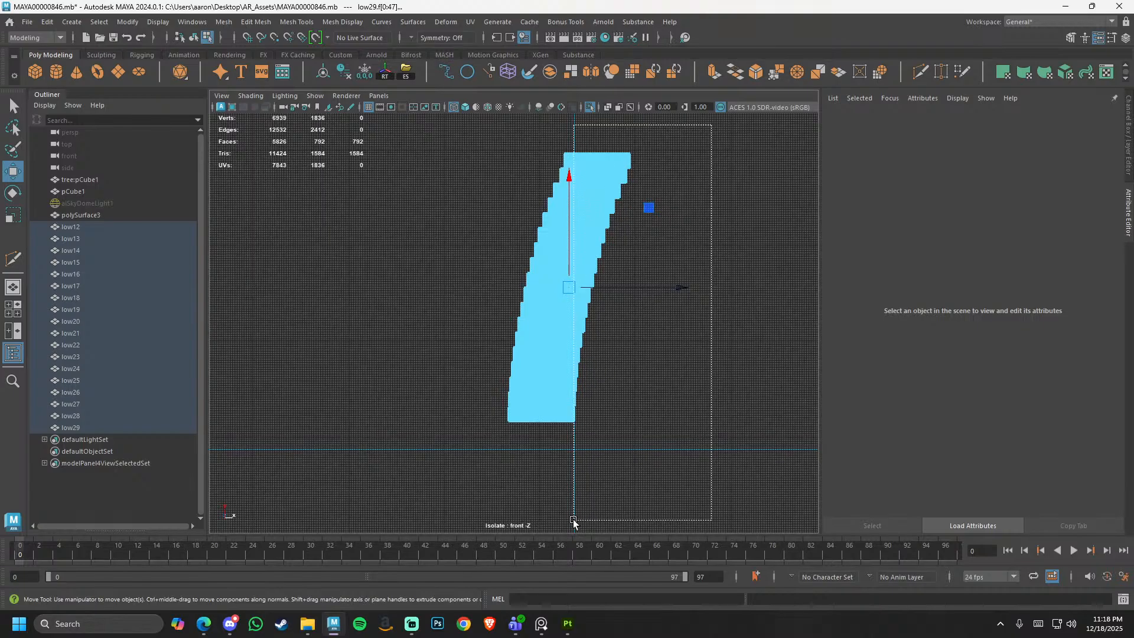
{"action": "left_click_drag", "start_coordinate": [570, 524], "coordinate": [570, 522]}
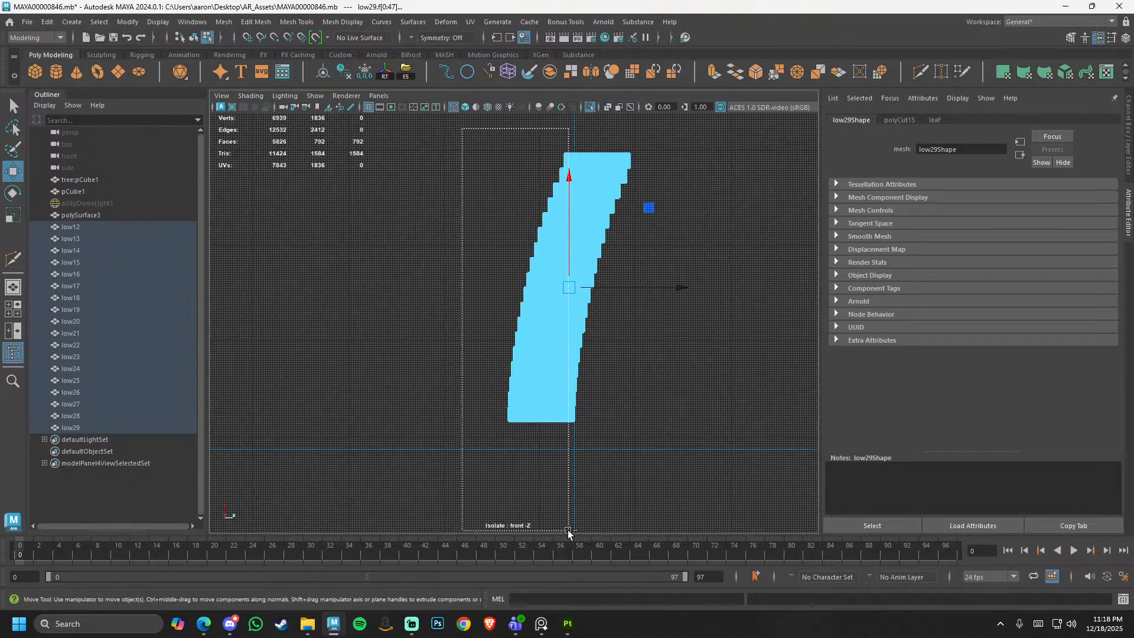
{"action": "left_click_drag", "start_coordinate": [570, 534], "coordinate": [570, 537]}
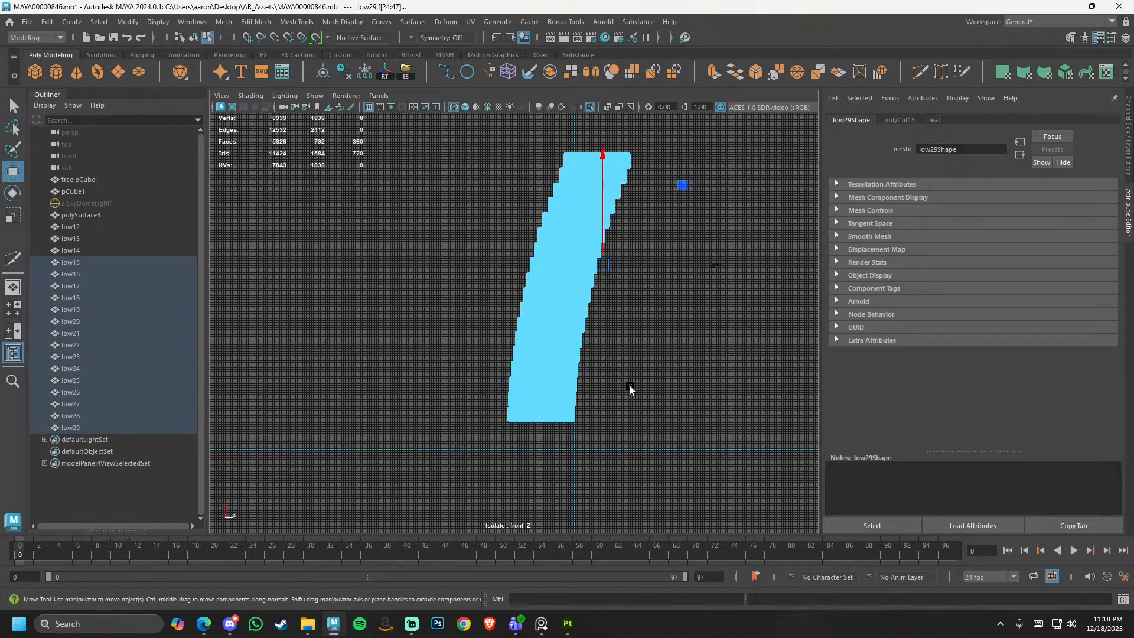
{"action": "key", "text": "Delete"}
{"action": "right_click_drag", "start_coordinate": [637, 343], "coordinate": [661, 256]}
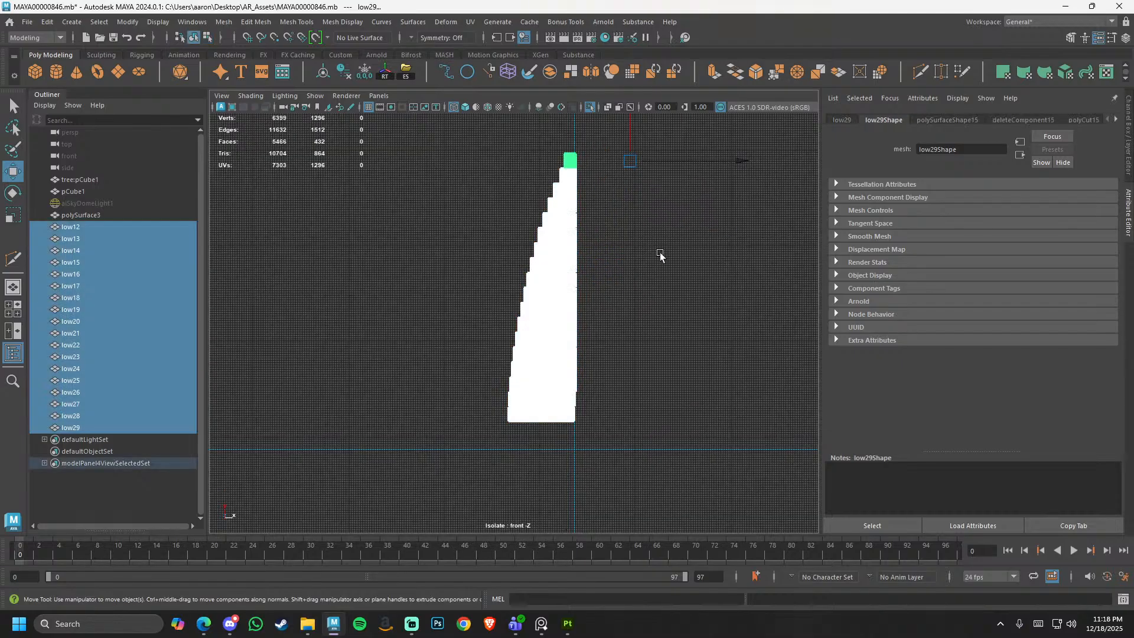
- Examine the trimmed branch stack in the perspective view with textured display
{"action": "key", "text": "space"}
{"action": "left_click_drag", "start_coordinate": [610, 271], "coordinate": [633, 320], "text": "alt"}
{"action": "left_click", "coordinate": [633, 319]}
{"action": "right_click_drag", "start_coordinate": [633, 320], "coordinate": [648, 430], "text": "alt"}
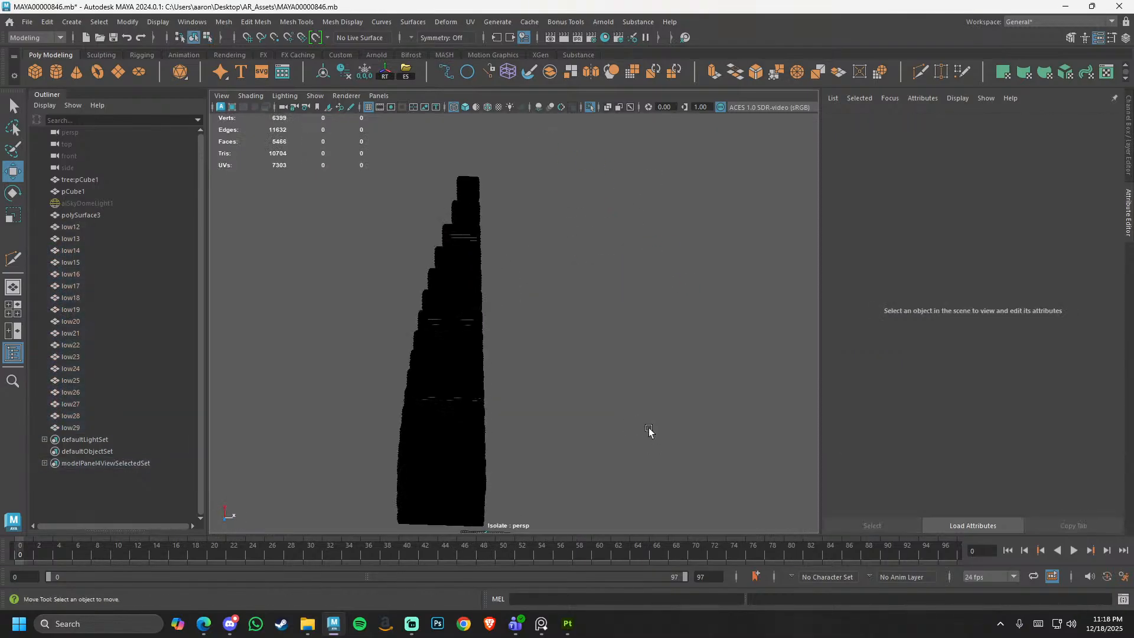
{"action": "left_click_drag", "start_coordinate": [647, 430], "coordinate": [607, 411], "text": "alt"}
{"action": "key", "text": "5"}
{"action": "key", "text": "7"}
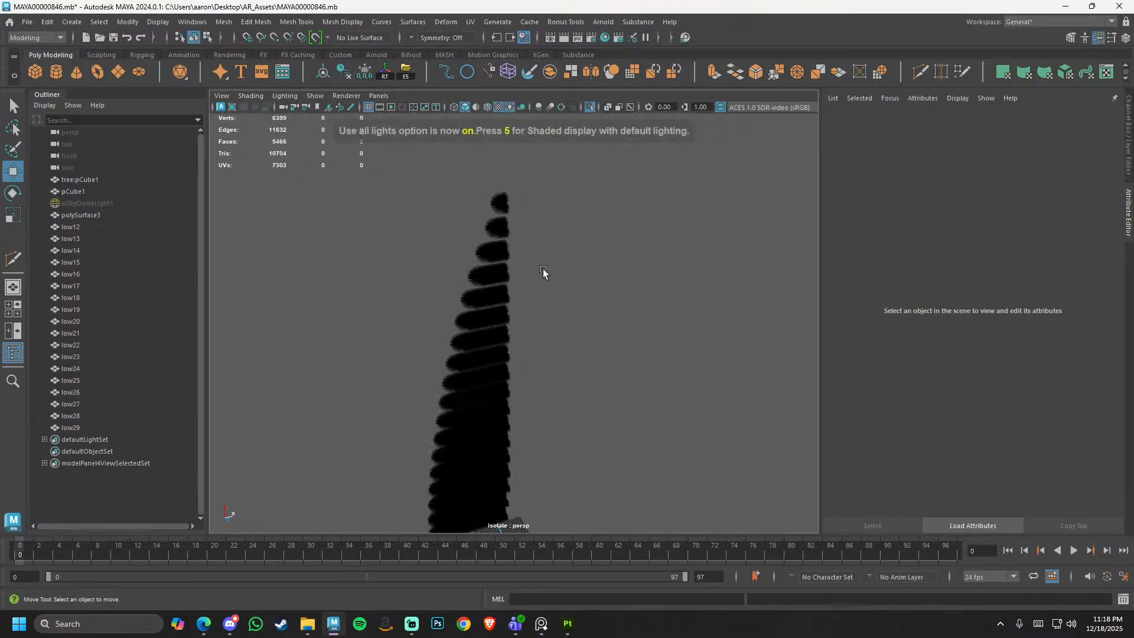
{"action": "key", "text": "5"}
{"action": "right_click_drag", "start_coordinate": [598, 369], "coordinate": [378, 317], "text": "alt"}
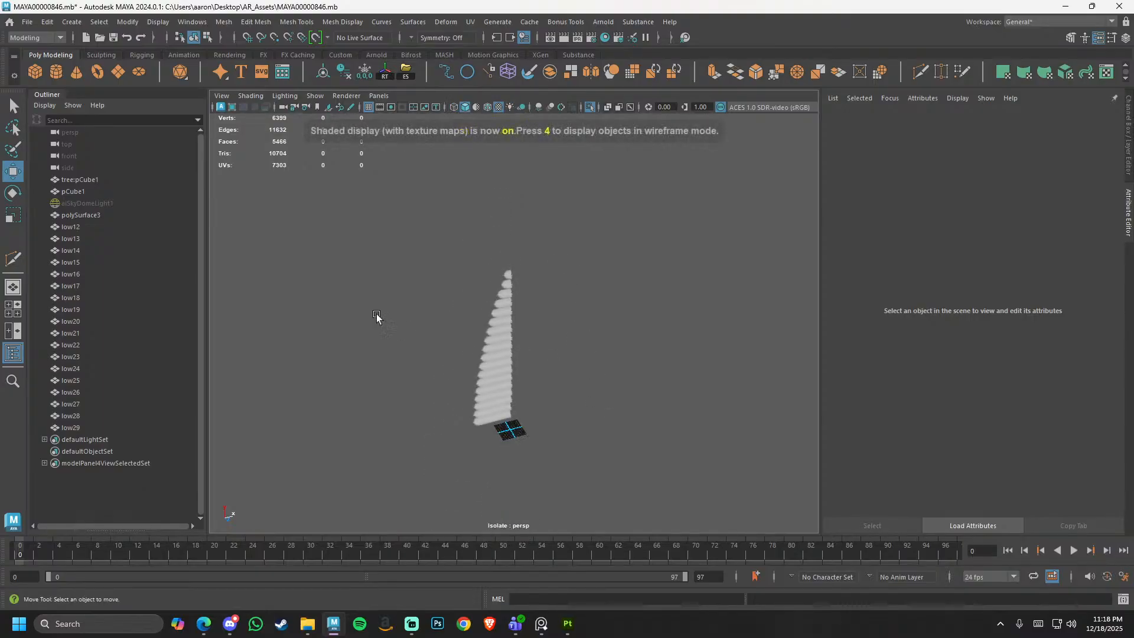
- Select branches low12 through low29, end their isolation and move their pivot to the trunk's centre in the top view
{"action": "left_click_drag", "start_coordinate": [431, 226], "coordinate": [656, 483]}
{"action": "right_click_drag", "start_coordinate": [520, 337], "coordinate": [536, 455], "text": "alt"}
{"action": "middle_click_drag", "start_coordinate": [537, 455], "coordinate": [558, 332], "text": "alt"}
{"action": "left_click_drag", "start_coordinate": [557, 332], "coordinate": [598, 413], "text": "alt"}
{"action": "right_click_drag", "start_coordinate": [598, 413], "coordinate": [507, 392], "text": "alt"}
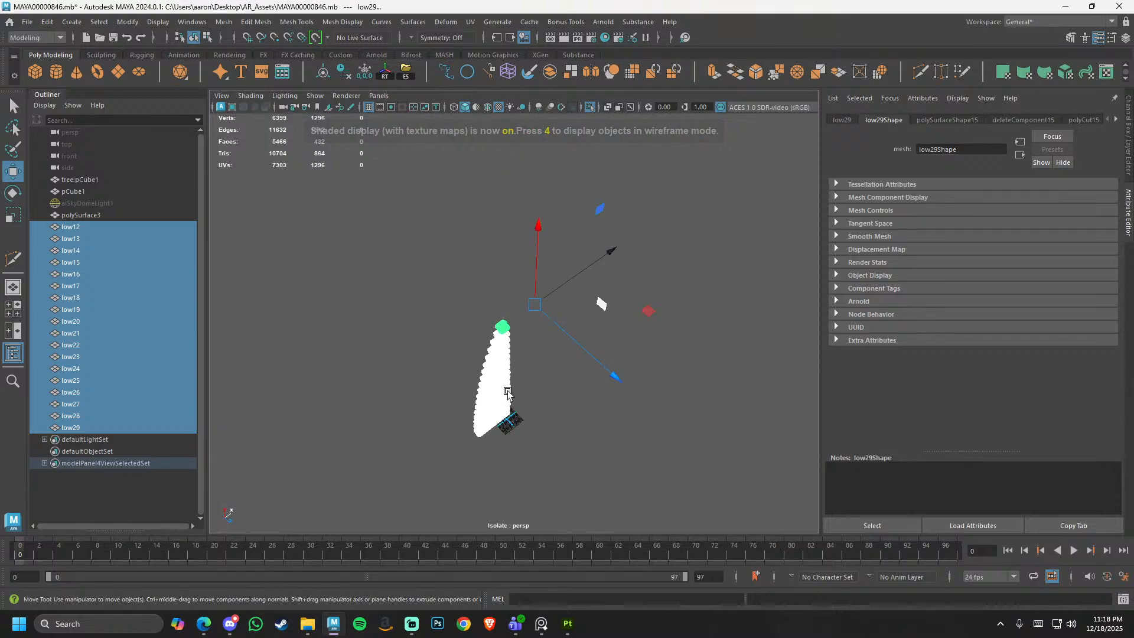
{"action": "key", "text": "space"}
{"action": "left_click_drag", "start_coordinate": [531, 396], "coordinate": [536, 352]}
{"action": "right_click_drag", "start_coordinate": [536, 352], "coordinate": [477, 235], "text": "alt"}
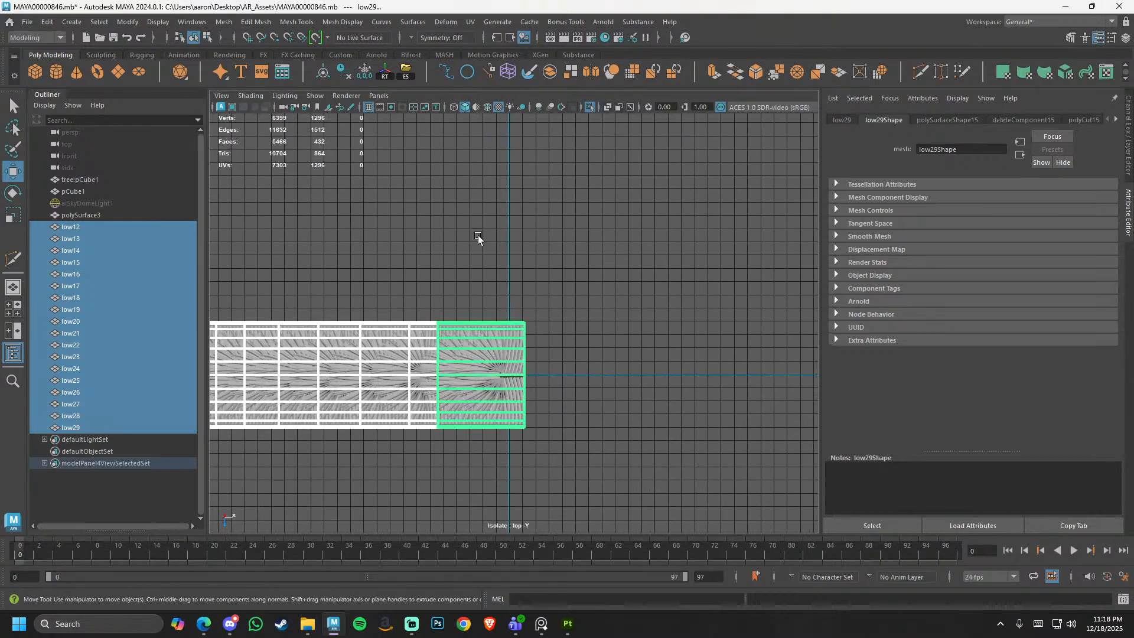
{"action": "left_click", "coordinate": [589, 105]}
{"action": "right_click_drag", "start_coordinate": [541, 251], "coordinate": [571, 390], "text": "alt"}
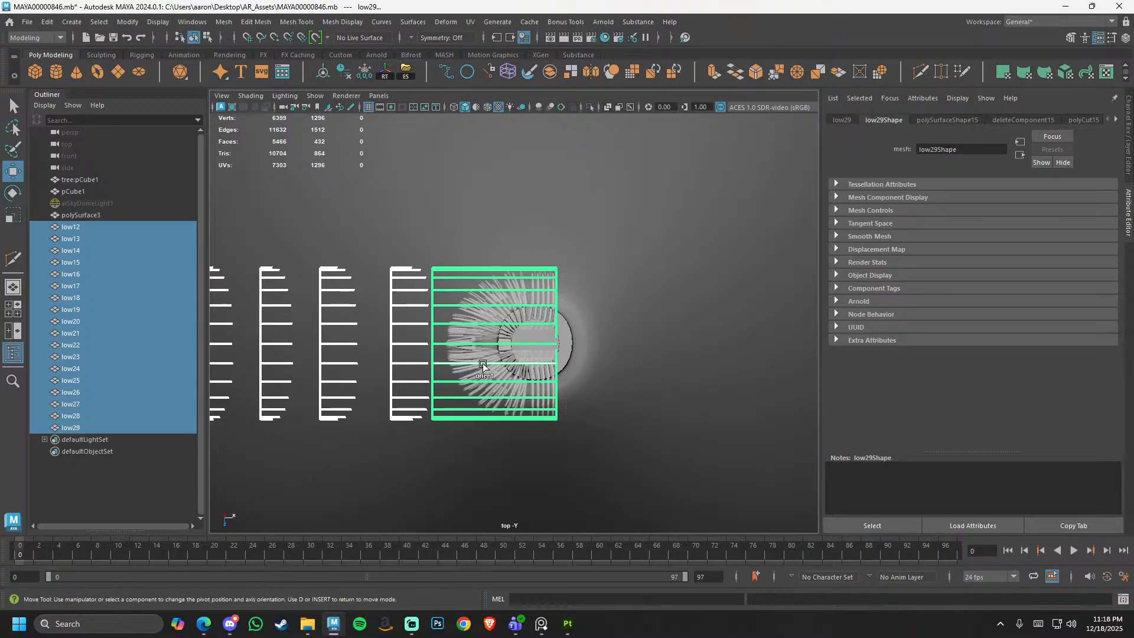
{"action": "left_click_drag", "start_coordinate": [533, 346], "coordinate": [536, 344]}
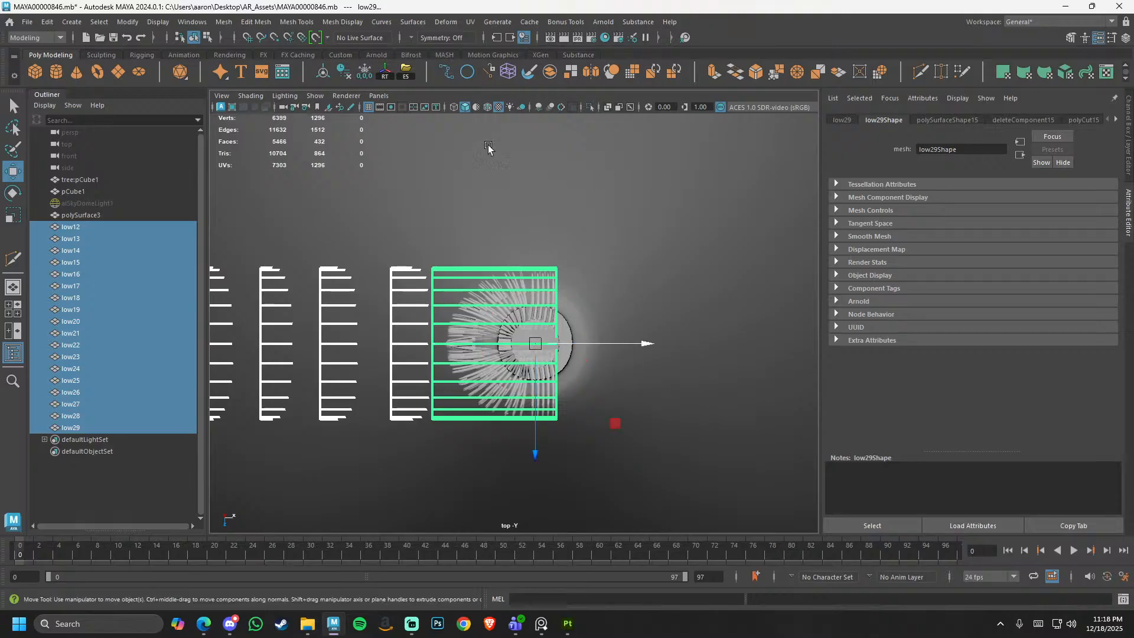
- Select the large tree:pCube1 shape that covers the branches in the top view and hide it
{"action": "left_click", "coordinate": [488, 107]}
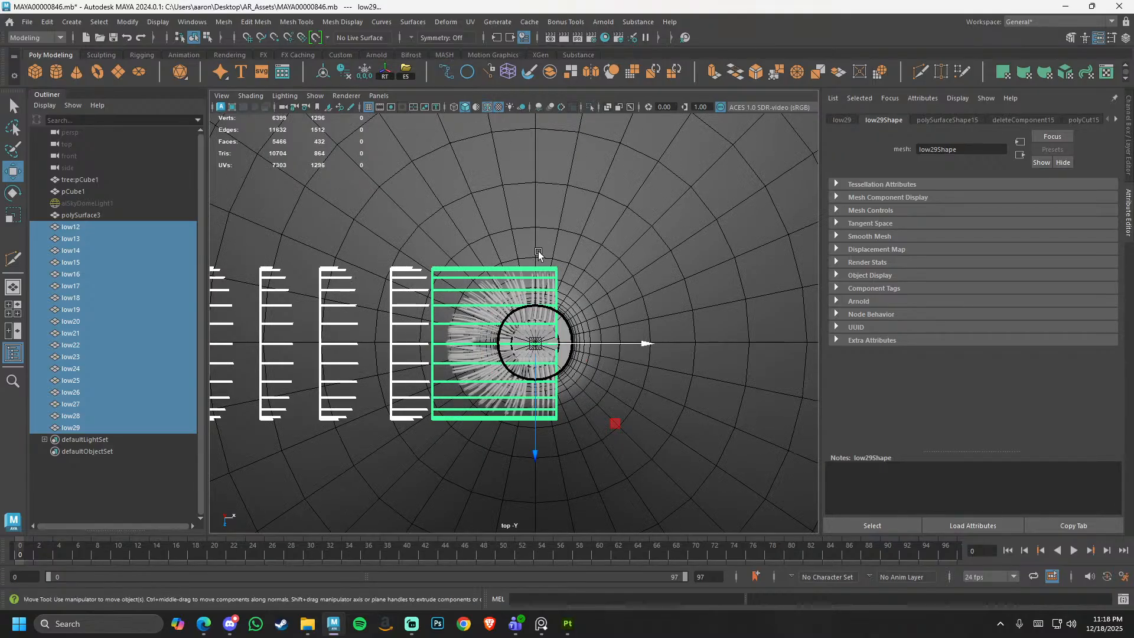
{"action": "left_click", "coordinate": [487, 108]}
{"action": "scroll", "coordinate": [277, 239], "scroll_direction": "down", "scroll_amount": 3}
{"action": "scroll", "coordinate": [275, 239], "scroll_direction": "down", "scroll_amount": 3}
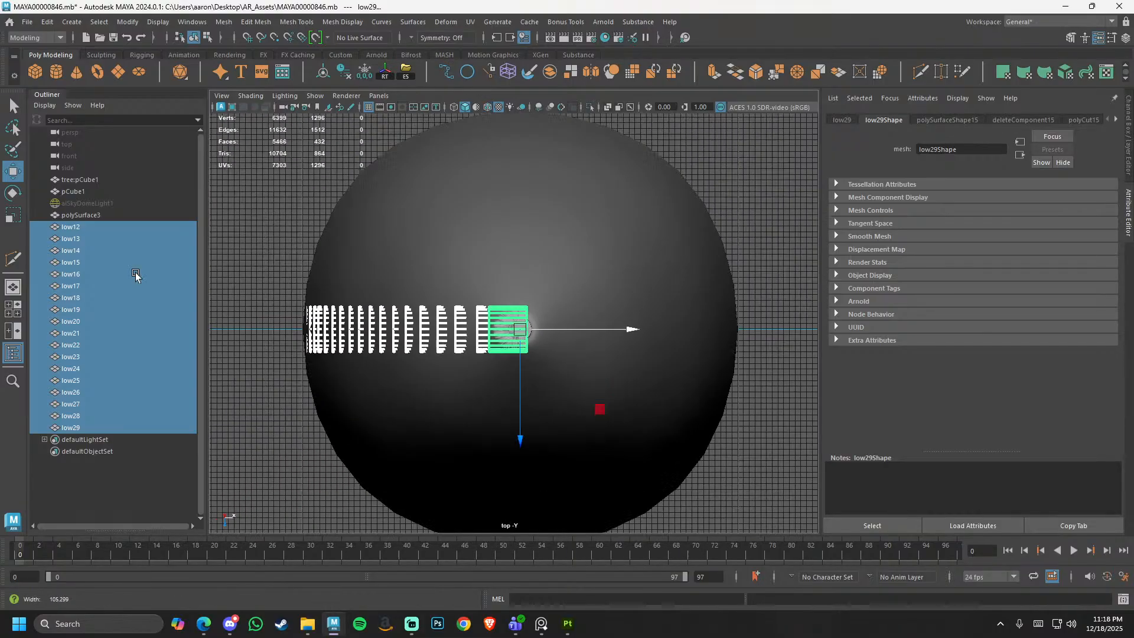
{"action": "scroll", "coordinate": [575, 414], "scroll_direction": "up", "scroll_amount": 2}
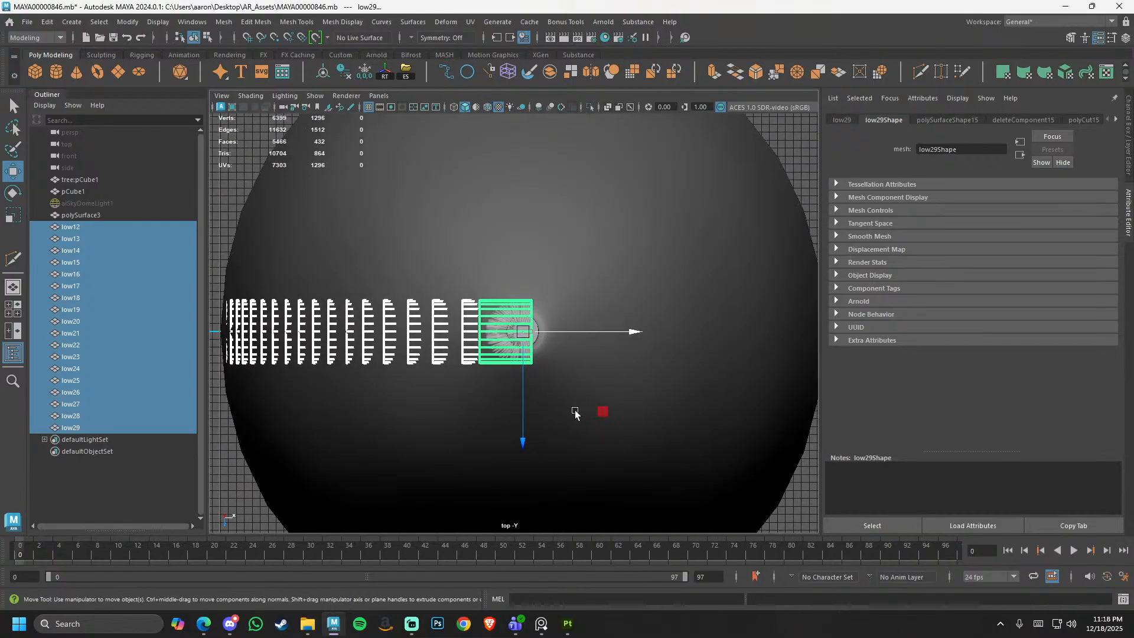
{"action": "left_click", "coordinate": [604, 229]}
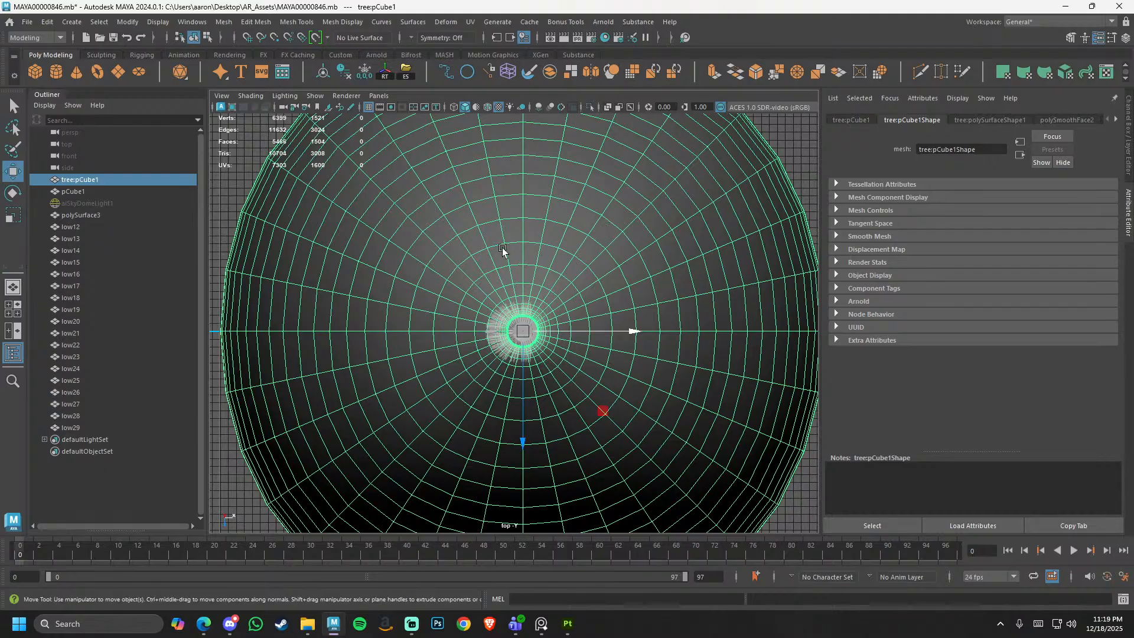
{"action": "key", "text": "h"}
- Switch to the perspective view and select the lowest branch, low12, with the Rotate tool
{"action": "mouse_move", "coordinate": [561, 303]}
{"action": "right_mouse_down", "text": "alt"}
{"action": "mouse_move", "coordinate": [448, 282]}
{"action": "mouse_move", "coordinate": [468, 323]}
{"action": "right_mouse_up", "text": "alt"}
{"action": "middle_click_drag", "start_coordinate": [468, 323], "coordinate": [546, 278], "text": "alt"}
{"action": "key", "text": "space"}
{"action": "left_click_drag", "start_coordinate": [547, 279], "coordinate": [542, 236]}
{"action": "middle_click_drag", "start_coordinate": [502, 402], "coordinate": [484, 313], "text": "alt"}
{"action": "right_click_drag", "start_coordinate": [484, 313], "coordinate": [541, 338], "text": "alt"}
{"action": "left_click_drag", "start_coordinate": [540, 338], "coordinate": [453, 286], "text": "alt"}
{"action": "left_click", "coordinate": [448, 315]}
{"action": "right_click_drag", "start_coordinate": [454, 287], "coordinate": [484, 317], "text": "alt"}
{"action": "middle_click_drag", "start_coordinate": [484, 317], "coordinate": [529, 314], "text": "alt"}
{"action": "key", "text": "e"}
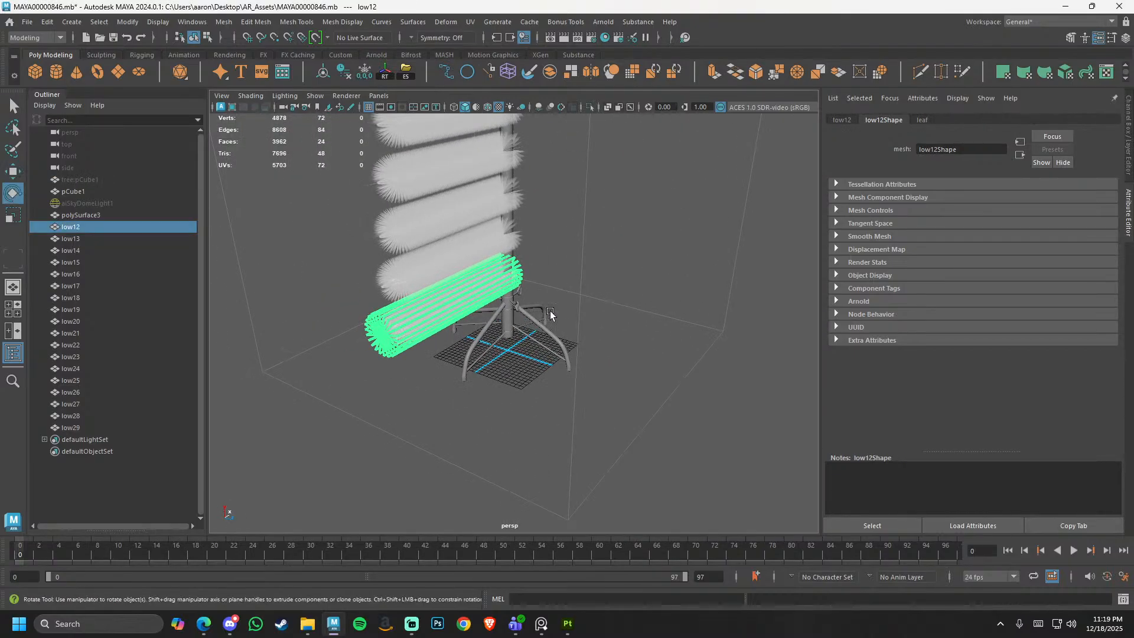
{"action": "right_click_drag", "start_coordinate": [551, 312], "coordinate": [242, 251], "text": "alt"}
{"action": "right_click_drag", "start_coordinate": [457, 290], "coordinate": [769, 404], "text": "alt"}
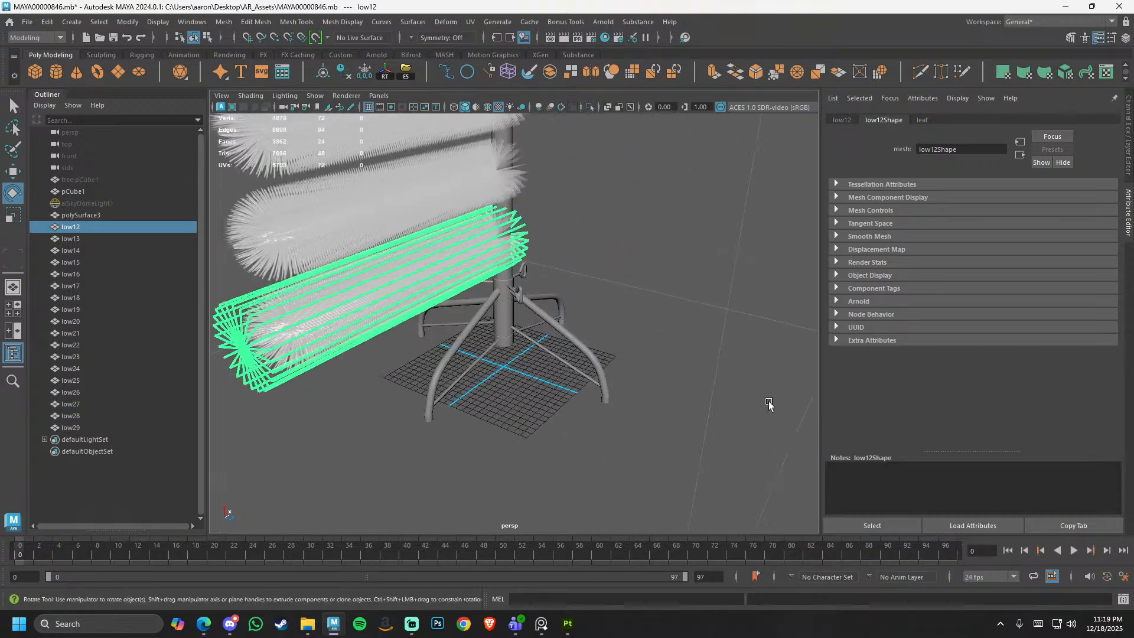
{"action": "middle_click_drag", "start_coordinate": [525, 316], "coordinate": [554, 334], "text": "alt"}
{"action": "right_click_drag", "start_coordinate": [554, 334], "coordinate": [589, 345], "text": "alt"}
{"action": "left_click_drag", "start_coordinate": [590, 344], "coordinate": [673, 321], "text": "alt"}
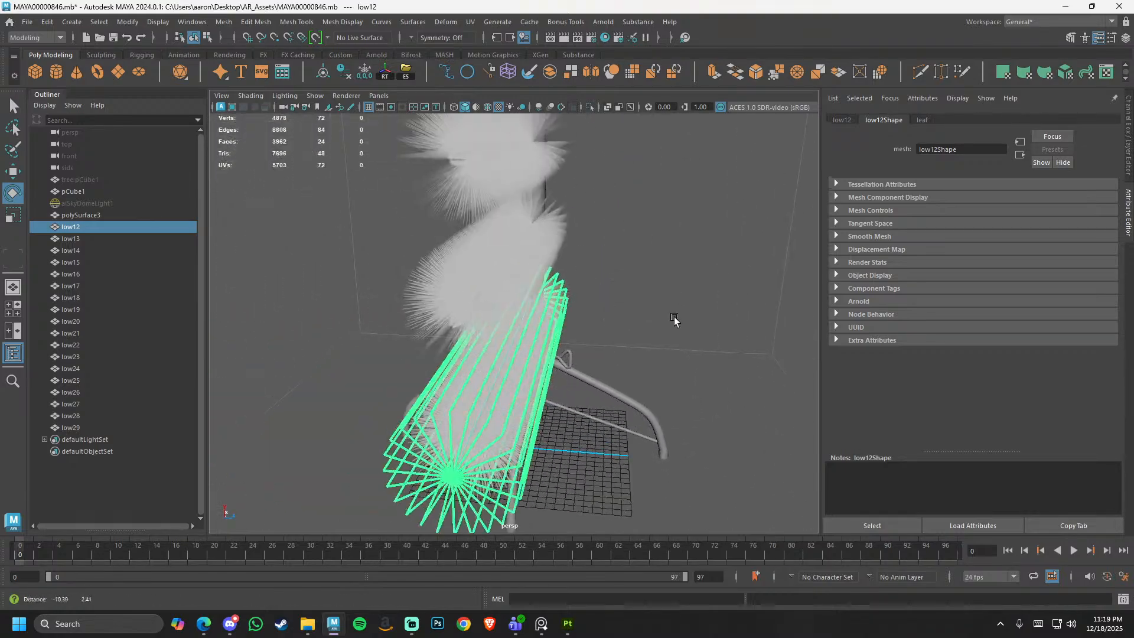
- Rotate the lower branches from low13 up to low16 individually around the trunk so they point to different sides
{"action": "left_click", "coordinate": [536, 275]}
{"action": "left_click_drag", "start_coordinate": [536, 276], "coordinate": [614, 258], "text": "alt"}
{"action": "left_click", "coordinate": [522, 222]}
{"action": "middle_click_drag", "start_coordinate": [589, 207], "coordinate": [589, 281], "text": "alt"}
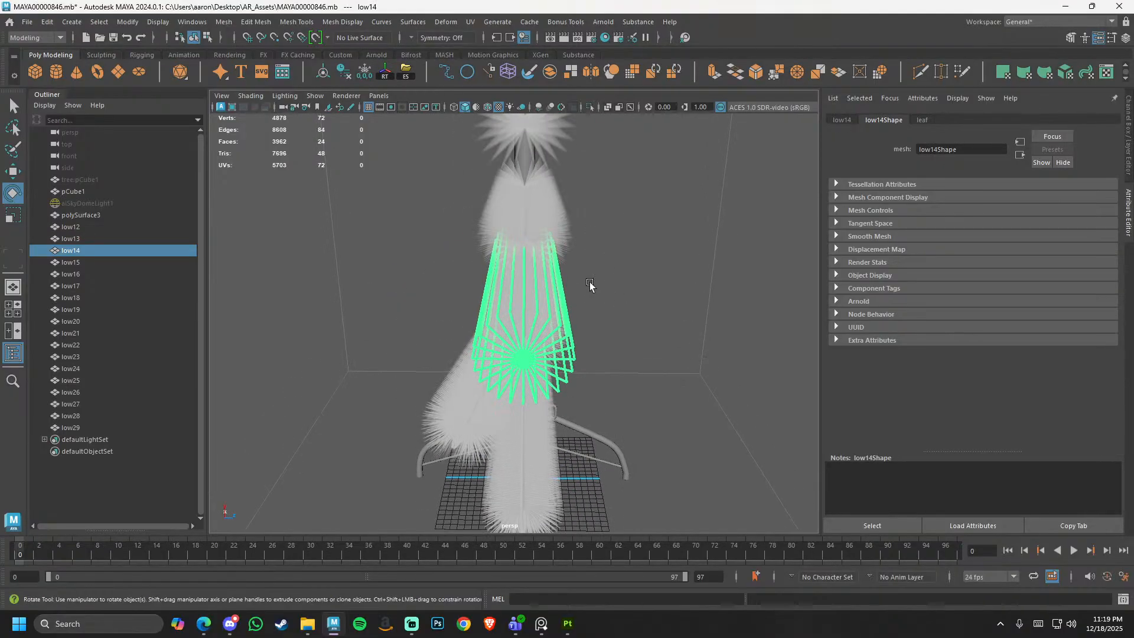
{"action": "left_click", "coordinate": [531, 228]}
{"action": "right_click_drag", "start_coordinate": [532, 227], "coordinate": [499, 248], "text": "alt"}
{"action": "left_click_drag", "start_coordinate": [498, 249], "coordinate": [637, 242], "text": "alt"}
{"action": "middle_click_drag", "start_coordinate": [602, 225], "coordinate": [612, 273], "text": "alt"}
{"action": "mouse_move", "coordinate": [612, 274]}
{"action": "left_mouse_down", "text": "alt"}
{"action": "mouse_move", "coordinate": [598, 260]}
{"action": "mouse_move", "coordinate": [617, 253]}
{"action": "left_mouse_up", "text": "alt"}
{"action": "left_click", "coordinate": [544, 187]}
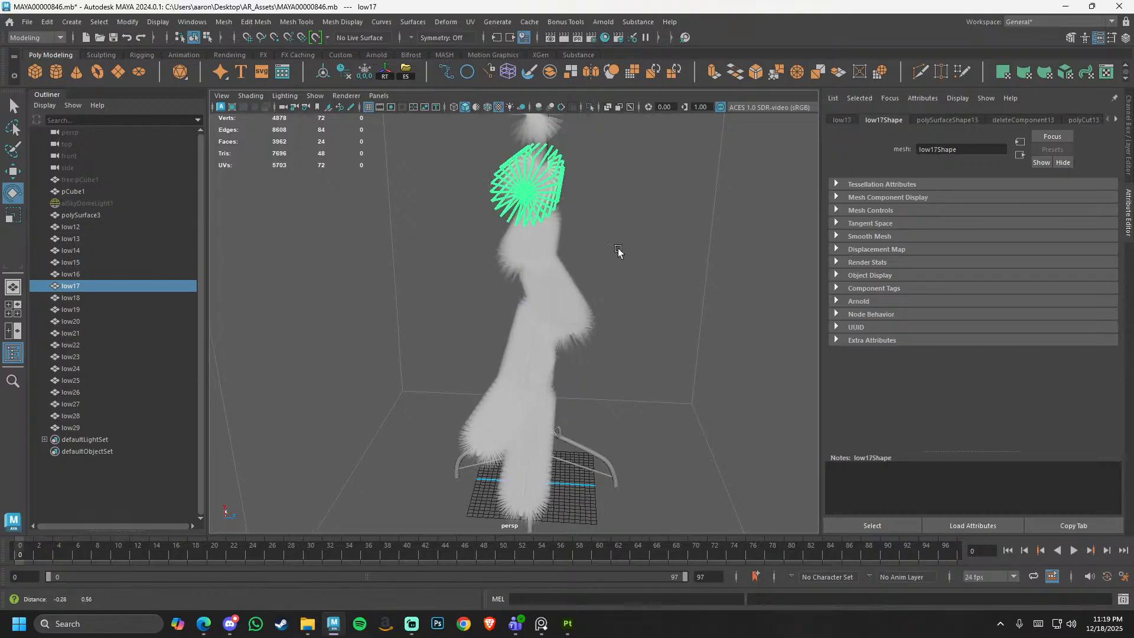
- Rotate the middle branches between low17 and low21 individually around the trunk in varying directions
{"action": "middle_click_drag", "start_coordinate": [618, 252], "coordinate": [631, 295], "text": "alt"}
{"action": "middle_click_drag", "start_coordinate": [665, 290], "coordinate": [636, 322]}
{"action": "left_click", "coordinate": [569, 211]}
{"action": "middle_click_drag", "start_coordinate": [631, 255], "coordinate": [658, 254]}
{"action": "middle_click_drag", "start_coordinate": [658, 251], "coordinate": [653, 351], "text": "alt"}
- Rotate the upper branches between low22 and low26 individually around the trunk at varying angles
{"action": "left_click", "coordinate": [584, 210]}
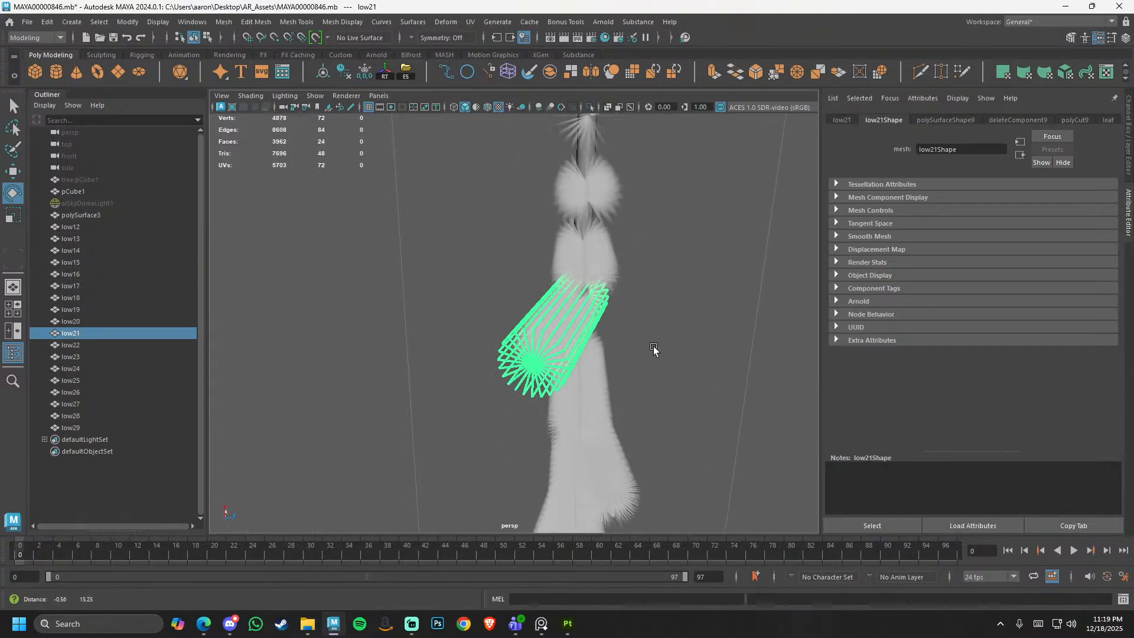
{"action": "left_click", "coordinate": [591, 198]}
{"action": "middle_click_drag", "start_coordinate": [646, 238], "coordinate": [635, 312]}
{"action": "middle_click_drag", "start_coordinate": [698, 330], "coordinate": [640, 322]}
{"action": "left_click", "coordinate": [611, 306]}
{"action": "left_click", "coordinate": [613, 215]}
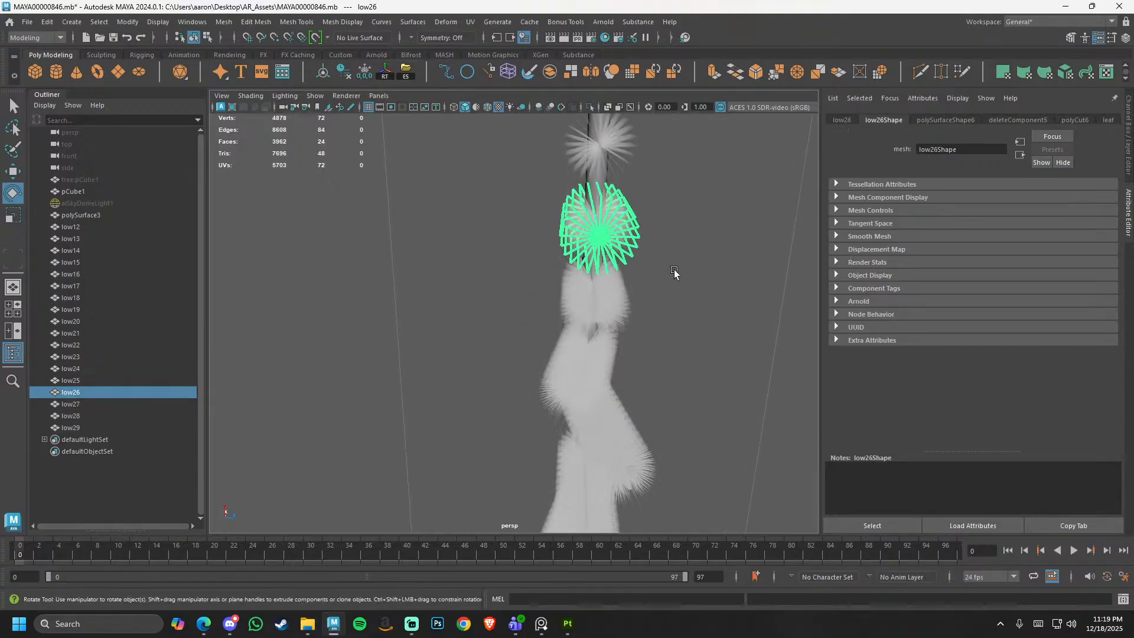
{"action": "middle_click_drag", "start_coordinate": [646, 251], "coordinate": [617, 290]}
- Rotate branch low28, just below the tree top, about -9.5° around the vertical axis and clear the selection
{"action": "key", "text": "q"}
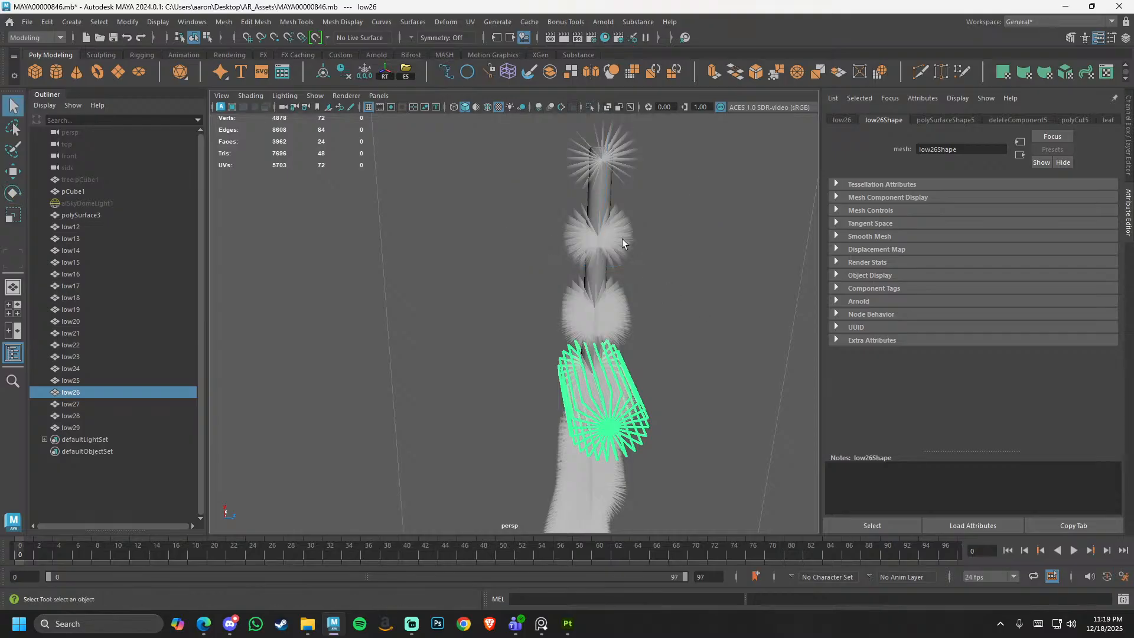
{"action": "left_click", "coordinate": [623, 241]}
{"action": "middle_click_drag", "start_coordinate": [633, 233], "coordinate": [640, 303], "text": "alt"}
{"action": "scroll", "coordinate": [656, 324], "scroll_direction": "up", "scroll_amount": 4}
{"action": "key", "text": "e"}
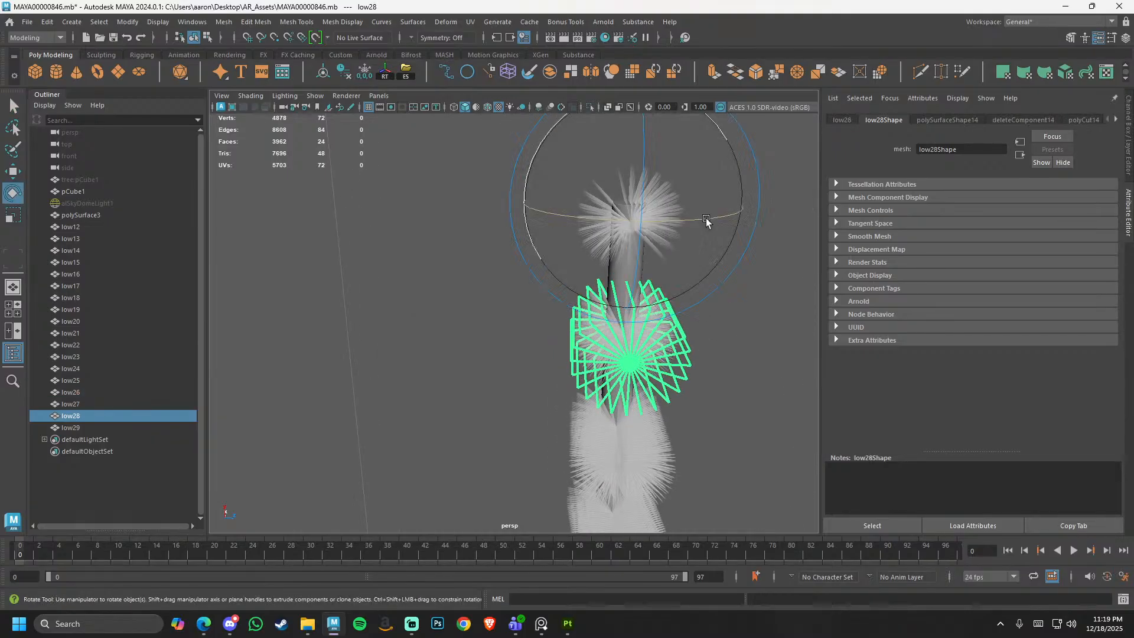
{"action": "middle_click_drag", "start_coordinate": [750, 337], "coordinate": [736, 343]}
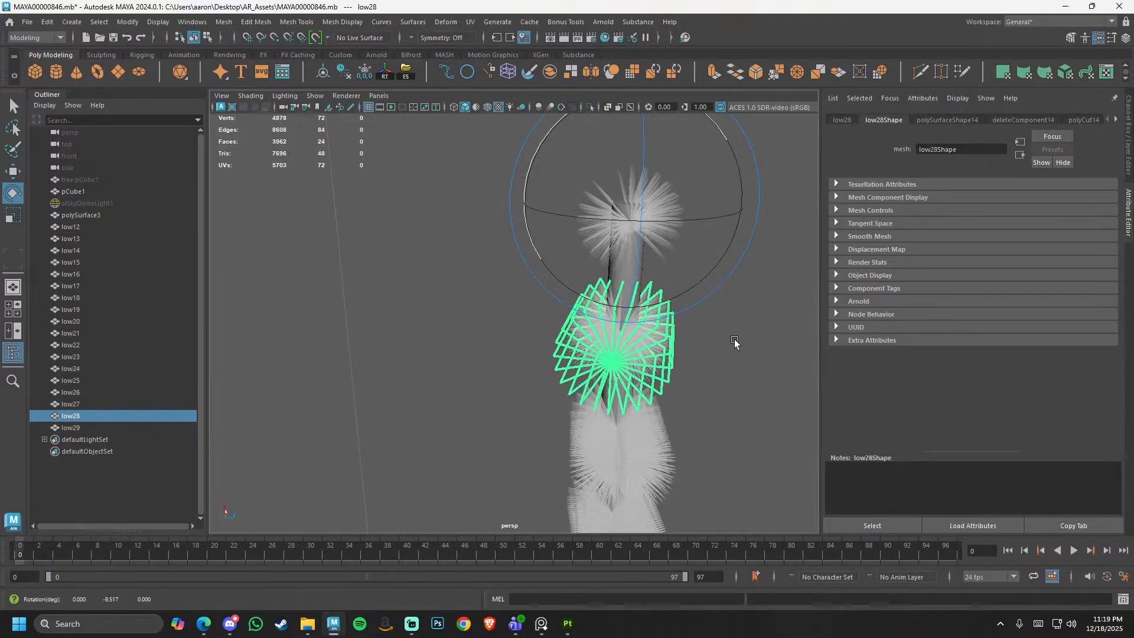
{"action": "left_click", "coordinate": [751, 323]}
{"action": "left_click", "coordinate": [677, 233]}
{"action": "left_click_drag", "start_coordinate": [737, 352], "coordinate": [759, 430], "text": "alt"}
{"action": "left_click", "coordinate": [763, 431]}
{"action": "right_click_drag", "start_coordinate": [764, 431], "coordinate": [408, 396], "text": "alt"}
{"action": "left_click_drag", "start_coordinate": [408, 397], "coordinate": [557, 455], "text": "alt"}
{"action": "right_click_drag", "start_coordinate": [557, 455], "coordinate": [607, 433], "text": "alt"}
{"action": "left_click_drag", "start_coordinate": [608, 432], "coordinate": [532, 331], "text": "alt"}
{"action": "right_click_drag", "start_coordinate": [532, 331], "coordinate": [529, 310], "text": "alt"}
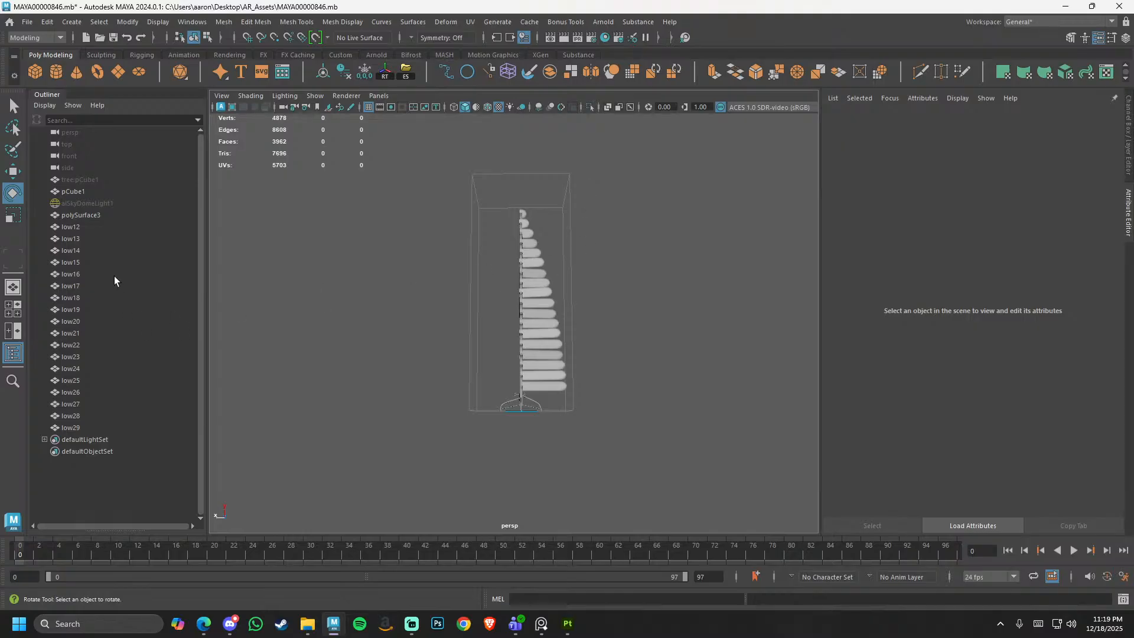
- Select branches low12 to low29, switch to the front view and remove the lowest branch, low12, from the selection
{"action": "left_click_drag", "start_coordinate": [92, 222], "coordinate": [111, 422]}
{"action": "key", "text": "space"}
{"action": "left_click_drag", "start_coordinate": [478, 387], "coordinate": [474, 449]}
{"action": "right_click_drag", "start_coordinate": [482, 450], "coordinate": [525, 454], "text": "alt"}
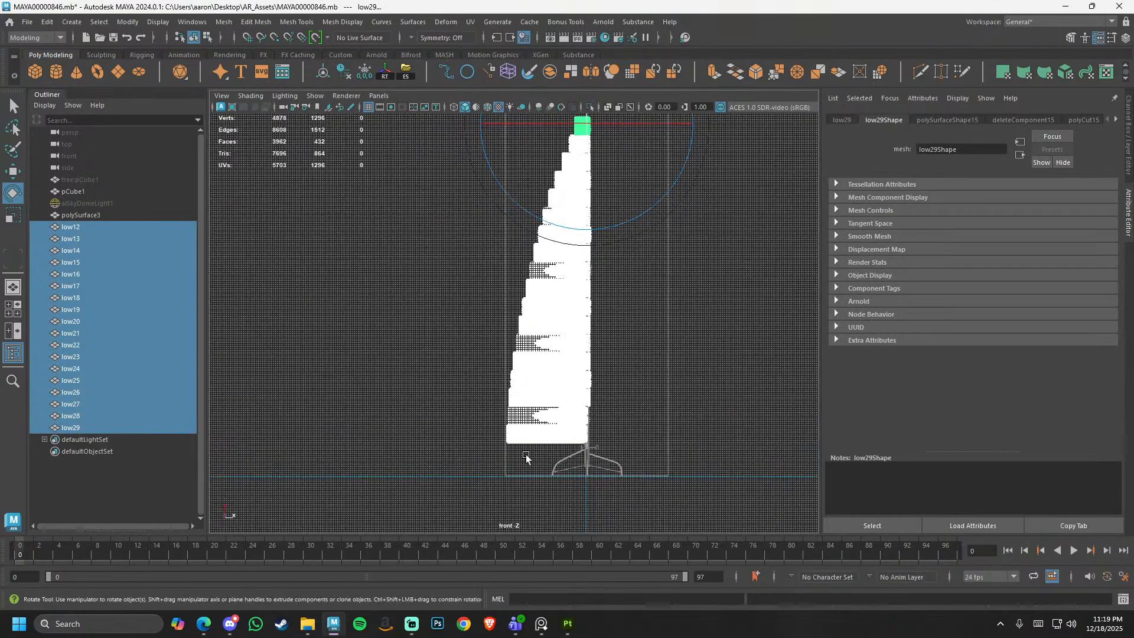
{"action": "middle_click_drag", "start_coordinate": [526, 453], "coordinate": [514, 381], "text": "alt"}
{"action": "right_click_drag", "start_coordinate": [513, 380], "coordinate": [596, 414], "text": "alt"}
{"action": "left_click_drag", "start_coordinate": [590, 517], "coordinate": [420, 466], "text": "ctrl"}
{"action": "right_click_drag", "start_coordinate": [567, 343], "coordinate": [529, 304], "text": "alt"}
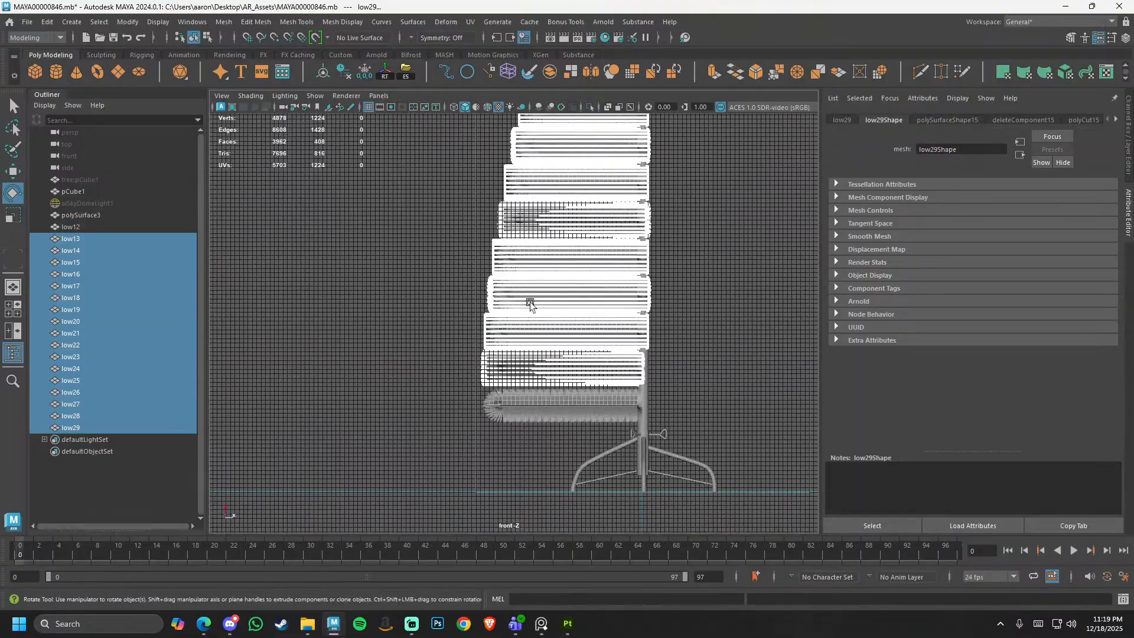
{"action": "middle_click_drag", "start_coordinate": [532, 303], "coordinate": [520, 459], "text": "alt"}
{"action": "key", "text": "w"}
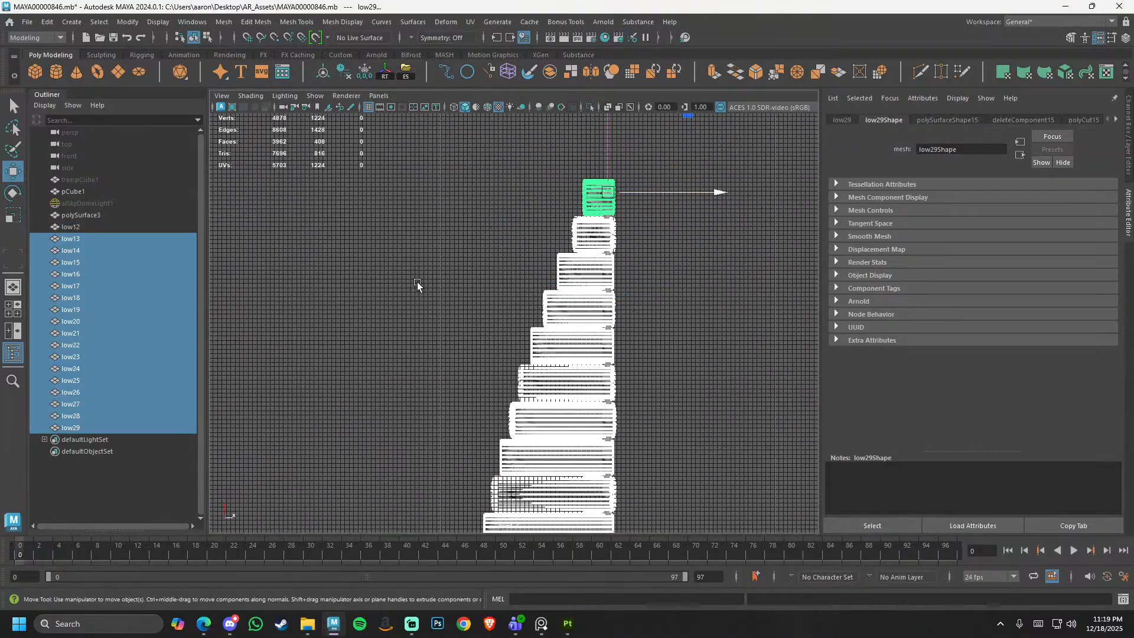
{"action": "left_click_drag", "start_coordinate": [603, 205], "coordinate": [599, 223], "text": "ctrl"}
{"action": "middle_click_drag", "start_coordinate": [608, 340], "coordinate": [583, 303], "text": "alt"}
{"action": "right_click_drag", "start_coordinate": [583, 303], "coordinate": [281, 334], "text": "alt"}
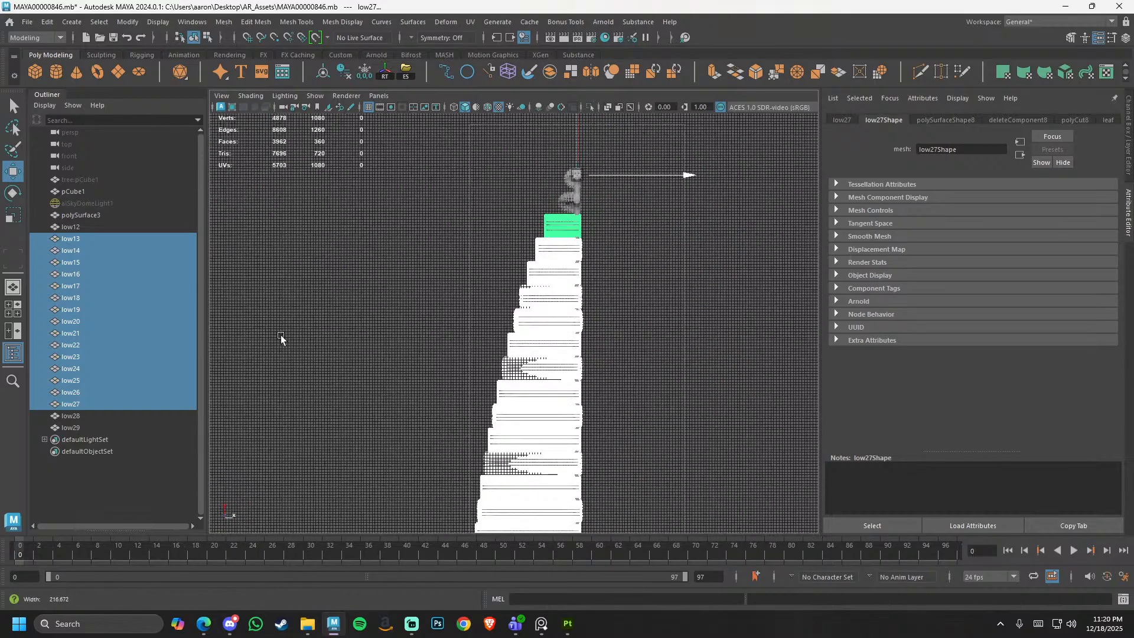
{"action": "middle_click_drag", "start_coordinate": [500, 390], "coordinate": [518, 301], "text": "alt"}
{"action": "middle_click_drag", "start_coordinate": [585, 237], "coordinate": [582, 327], "text": "alt"}
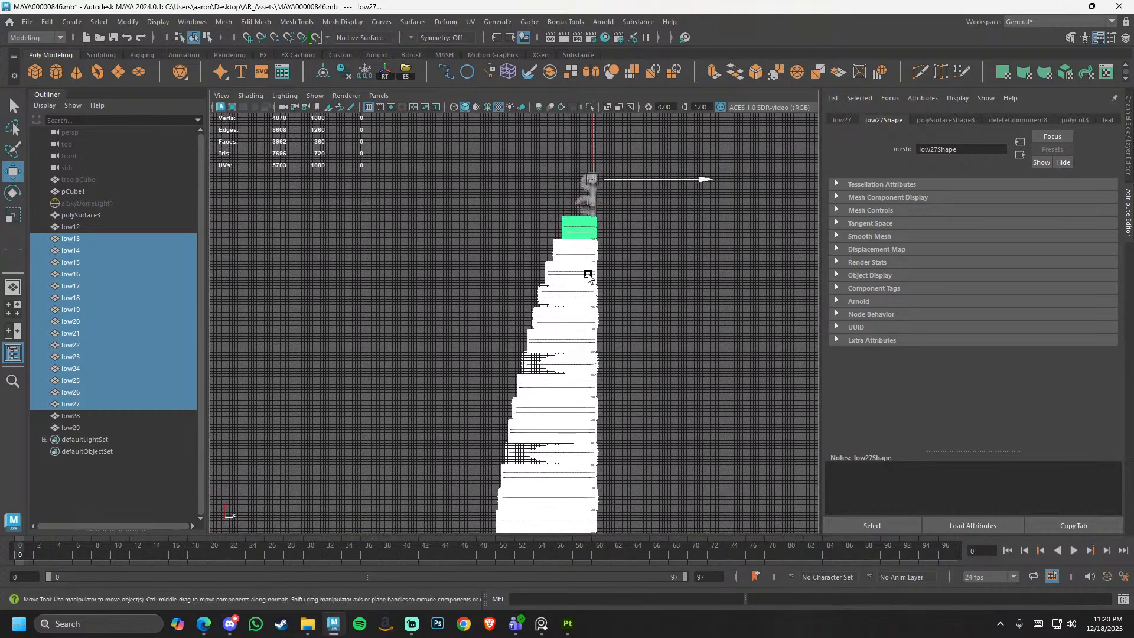
{"action": "key", "text": "ctrl+z"}
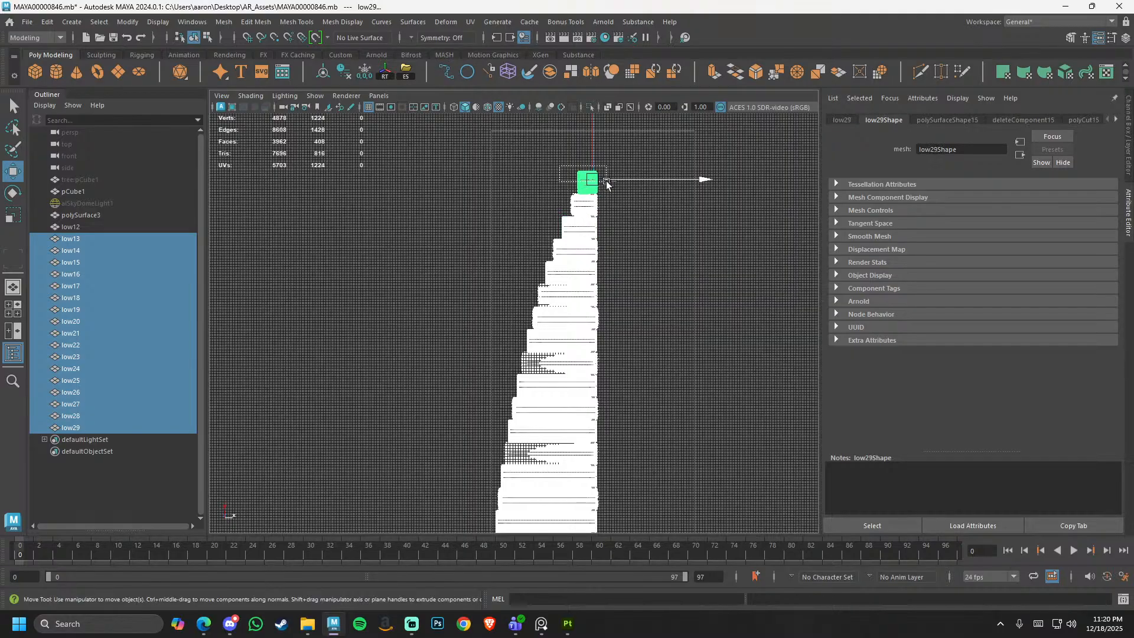
- Leave out the topmost branch, duplicate low13 to low28 and lower the copies between the original rows
{"action": "left_click_drag", "start_coordinate": [606, 182], "coordinate": [606, 183], "text": "ctrl"}
{"action": "scroll", "coordinate": [624, 205], "scroll_direction": "up", "scroll_amount": 1}
{"action": "key", "text": "ctrl+d"}
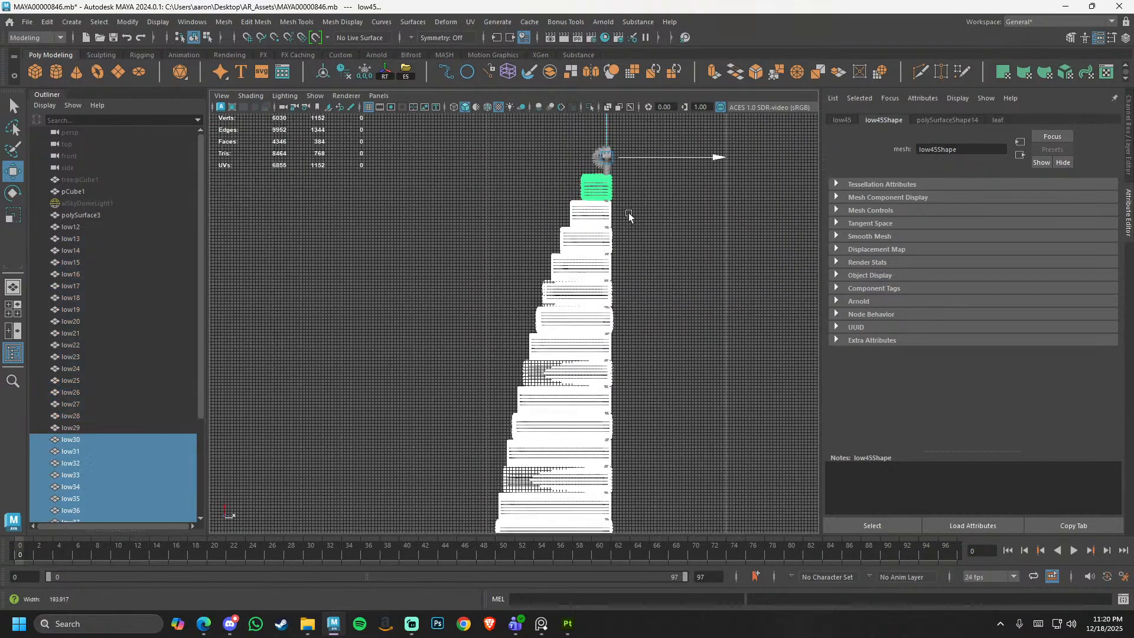
{"action": "scroll", "coordinate": [610, 285], "scroll_direction": "up", "scroll_amount": 6}
{"action": "middle_click_drag", "start_coordinate": [760, 278], "coordinate": [759, 324]}
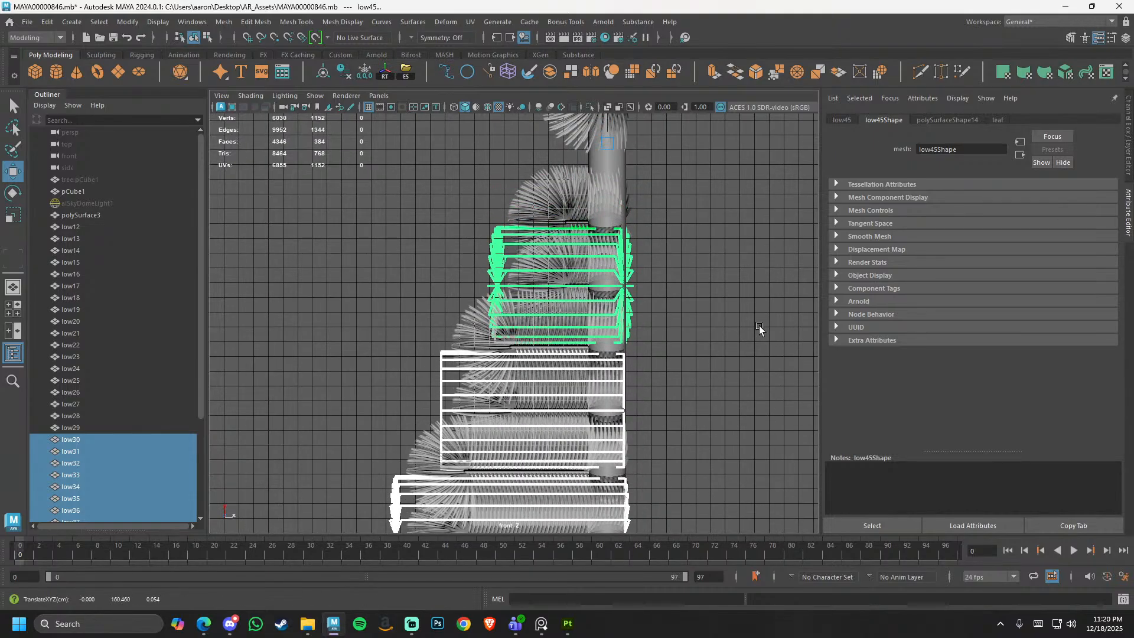
- Rotate the duplicated branches around the trunk in the top view so they sit beside the originals
{"action": "scroll", "coordinate": [472, 302], "scroll_direction": "down", "scroll_amount": 2}
{"action": "key", "text": "space"}
{"action": "left_click_drag", "start_coordinate": [597, 308], "coordinate": [515, 314]}
{"action": "scroll", "coordinate": [602, 307], "scroll_direction": "up", "scroll_amount": 3}
{"action": "middle_click_drag", "start_coordinate": [621, 313], "coordinate": [620, 334], "text": "alt"}
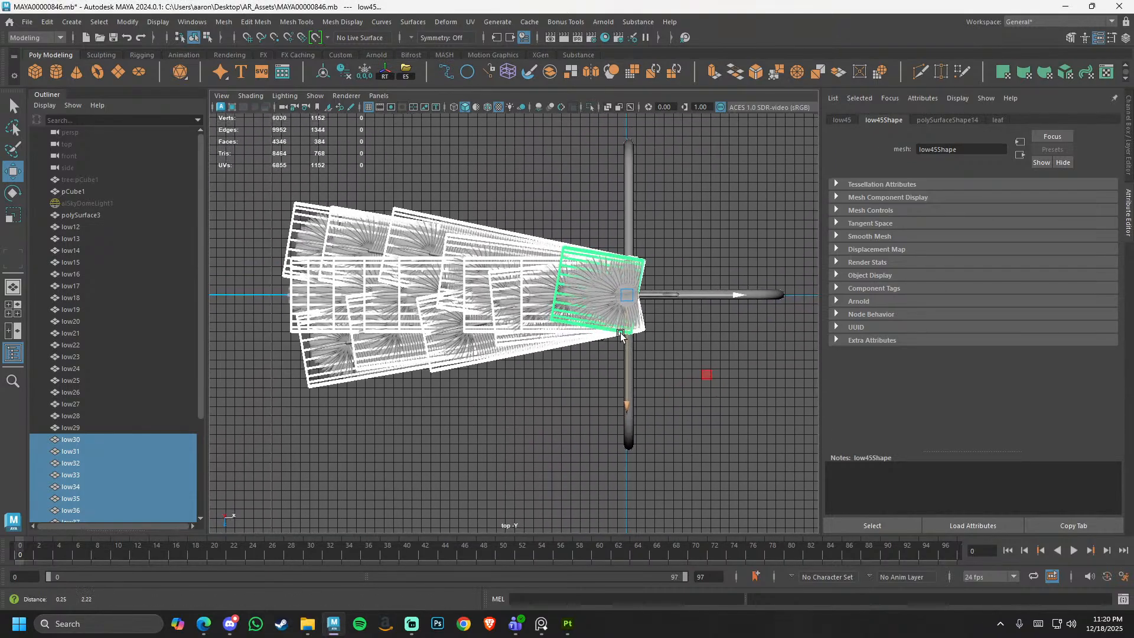
{"action": "scroll", "coordinate": [620, 334], "scroll_direction": "up", "scroll_amount": 1}
{"action": "key", "text": "e"}
{"action": "left_click_drag", "start_coordinate": [676, 389], "coordinate": [611, 419]}
- Fine-tune the duplicates' rotation around the trunk in the perspective view and clear the selection
{"action": "key", "text": "space"}
{"action": "scroll", "coordinate": [623, 378], "scroll_direction": "up", "scroll_amount": 3}
{"action": "left_click_drag", "start_coordinate": [623, 378], "coordinate": [600, 309], "text": "alt"}
{"action": "left_click", "coordinate": [600, 309]}
{"action": "scroll", "coordinate": [644, 366], "scroll_direction": "up", "scroll_amount": 4}
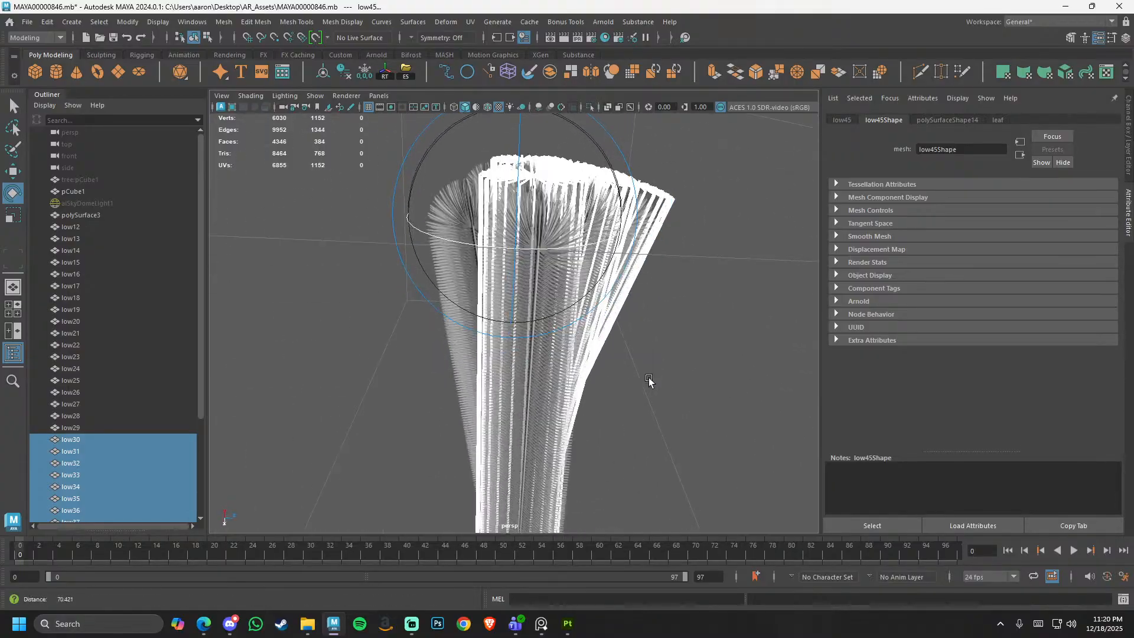
{"action": "middle_click_drag", "start_coordinate": [650, 382], "coordinate": [688, 369]}
{"action": "left_click_drag", "start_coordinate": [688, 370], "coordinate": [668, 438], "text": "alt"}
{"action": "middle_click_drag", "start_coordinate": [682, 410], "coordinate": [612, 419]}
{"action": "mouse_move", "coordinate": [612, 420]}
{"action": "left_mouse_down", "text": "alt"}
{"action": "mouse_move", "coordinate": [635, 430]}
{"action": "mouse_move", "coordinate": [621, 425]}
{"action": "left_mouse_up", "text": "alt"}
{"action": "middle_click_drag", "start_coordinate": [621, 425], "coordinate": [599, 427]}
{"action": "left_click_drag", "start_coordinate": [598, 427], "coordinate": [501, 398], "text": "alt"}
{"action": "left_click", "coordinate": [607, 400]}
{"action": "left_click_drag", "start_coordinate": [608, 400], "coordinate": [368, 290], "text": "alt"}
{"action": "scroll", "coordinate": [367, 289], "scroll_direction": "down", "scroll_amount": 2}
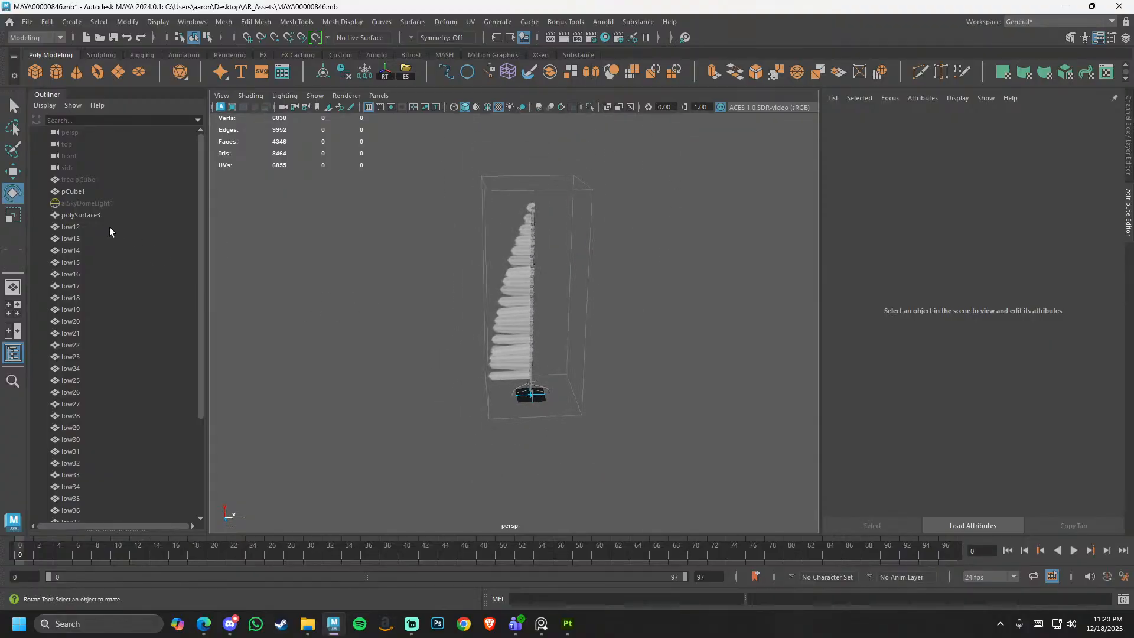
- Select all branches from low12 to low45 and show them in the top view
{"action": "left_click", "coordinate": [108, 227]}
{"action": "scroll", "coordinate": [113, 394], "scroll_direction": "down", "scroll_amount": 4}
{"action": "left_click", "coordinate": [110, 485], "text": "shift"}
{"action": "scroll", "coordinate": [311, 360], "scroll_direction": "down", "scroll_amount": 3}
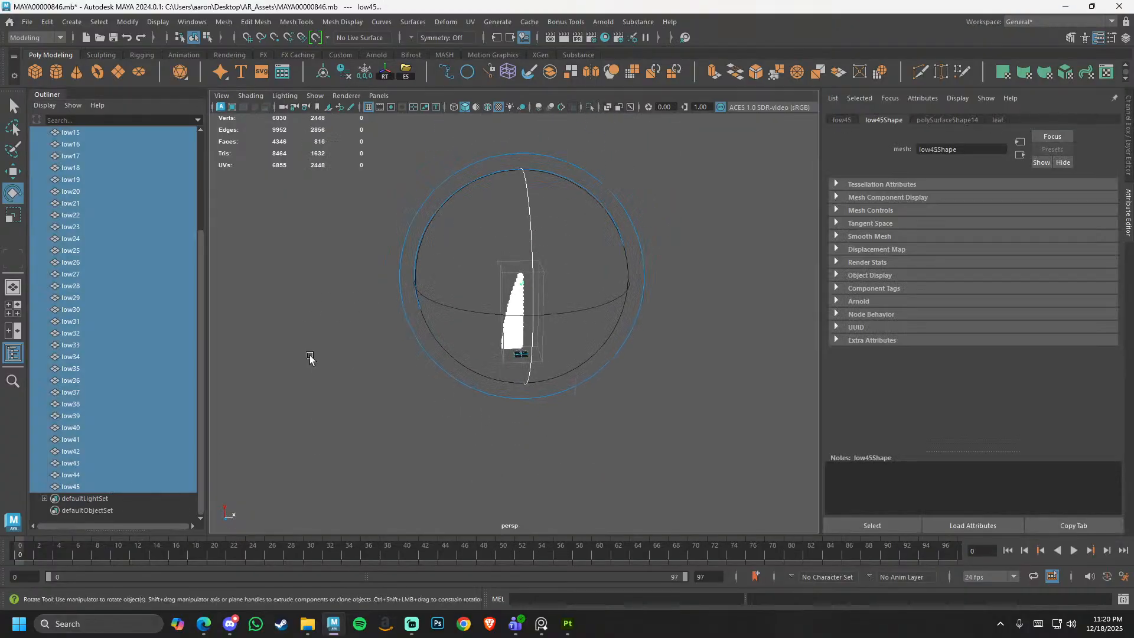
{"action": "left_click_drag", "start_coordinate": [311, 360], "coordinate": [461, 394], "text": "alt"}
{"action": "key", "text": "space"}
{"action": "left_click_drag", "start_coordinate": [460, 445], "coordinate": [470, 351]}
{"action": "double_click", "coordinate": [470, 351], "text": "shift"}
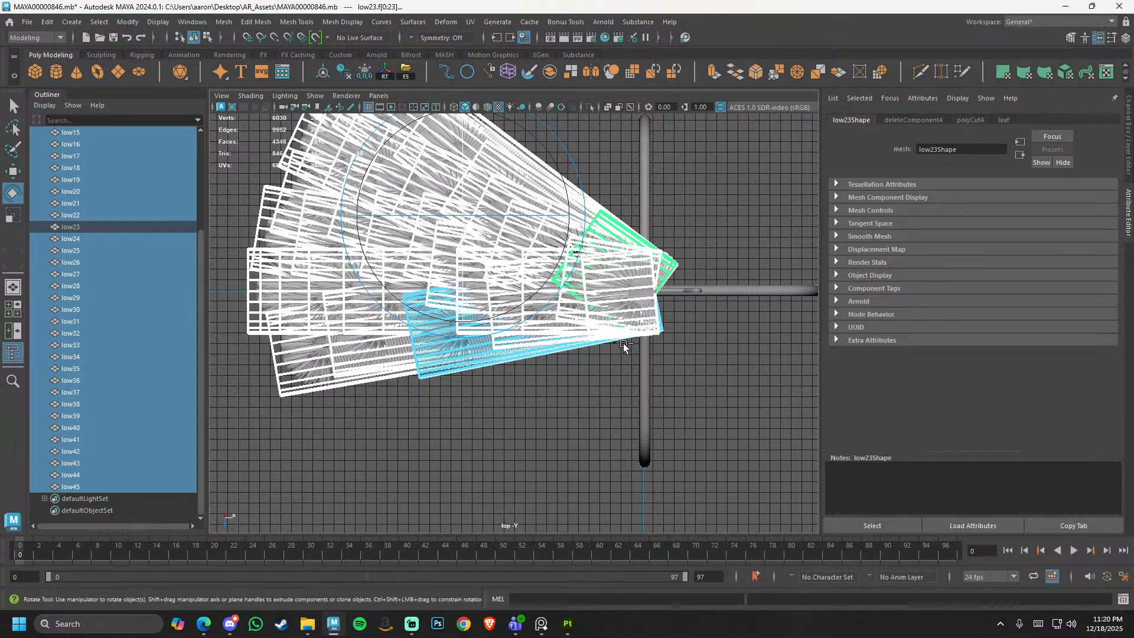
{"action": "key", "text": "ctrl+z"}
{"action": "middle_click_drag", "start_coordinate": [569, 192], "coordinate": [495, 219], "text": "alt"}
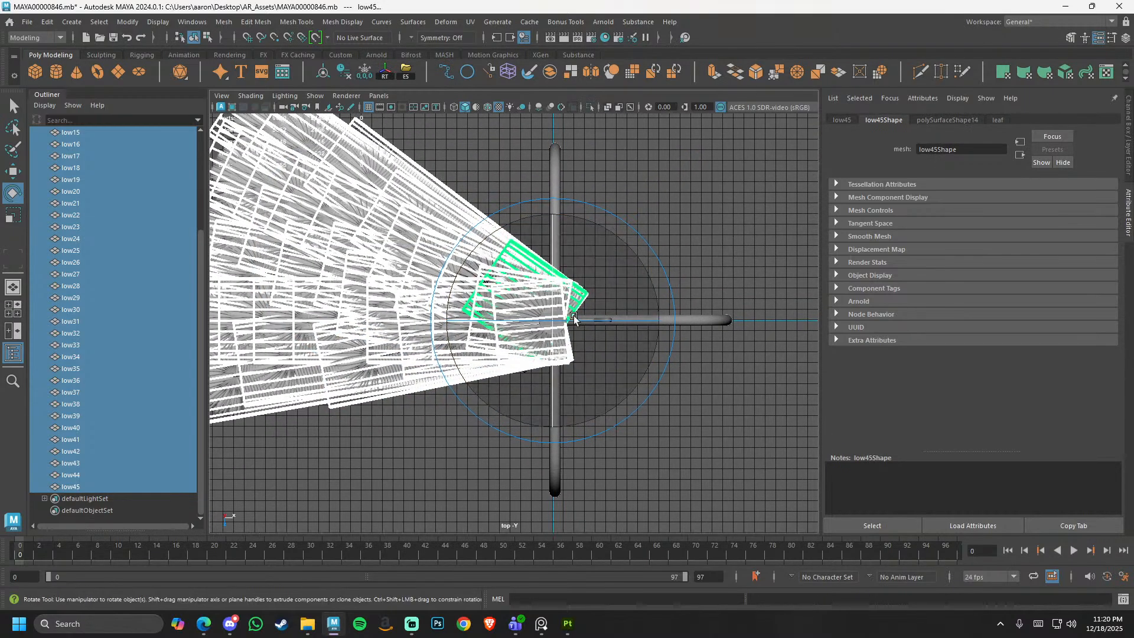
- Duplicate the full branch set low12 to low45 and rotate the copies clockwise around the trunk next to the originals
{"action": "key", "text": "w"}
{"action": "scroll", "coordinate": [272, 304], "scroll_direction": "down", "scroll_amount": 2}
{"action": "left_click", "coordinate": [104, 486]}
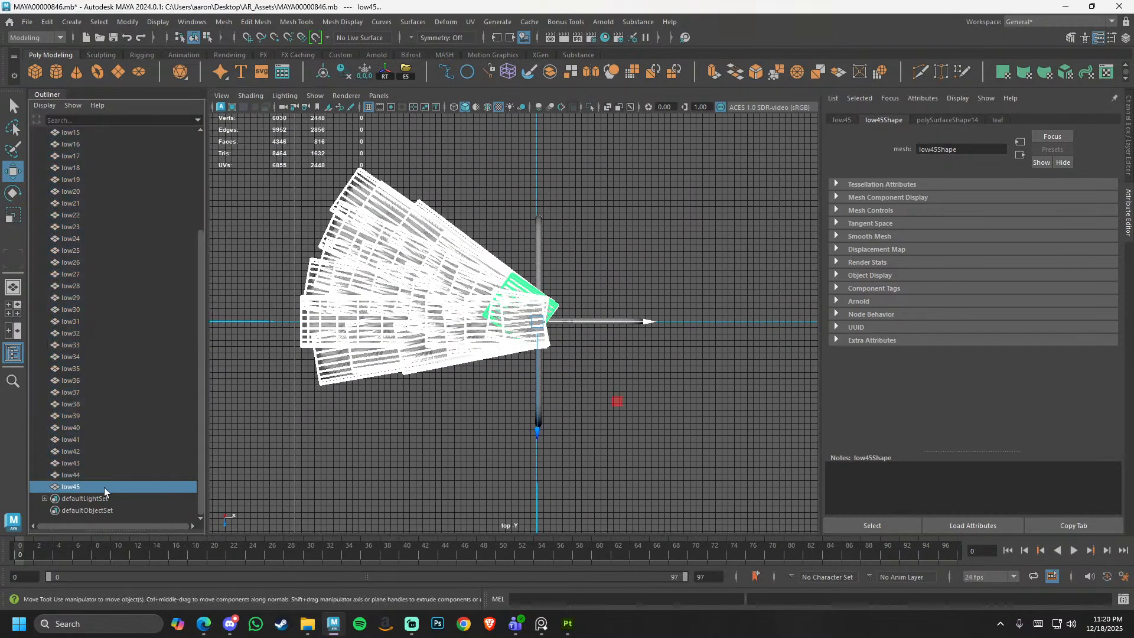
{"action": "scroll", "coordinate": [117, 268], "scroll_direction": "up", "scroll_amount": 5}
{"action": "left_click", "coordinate": [104, 226], "text": "shift"}
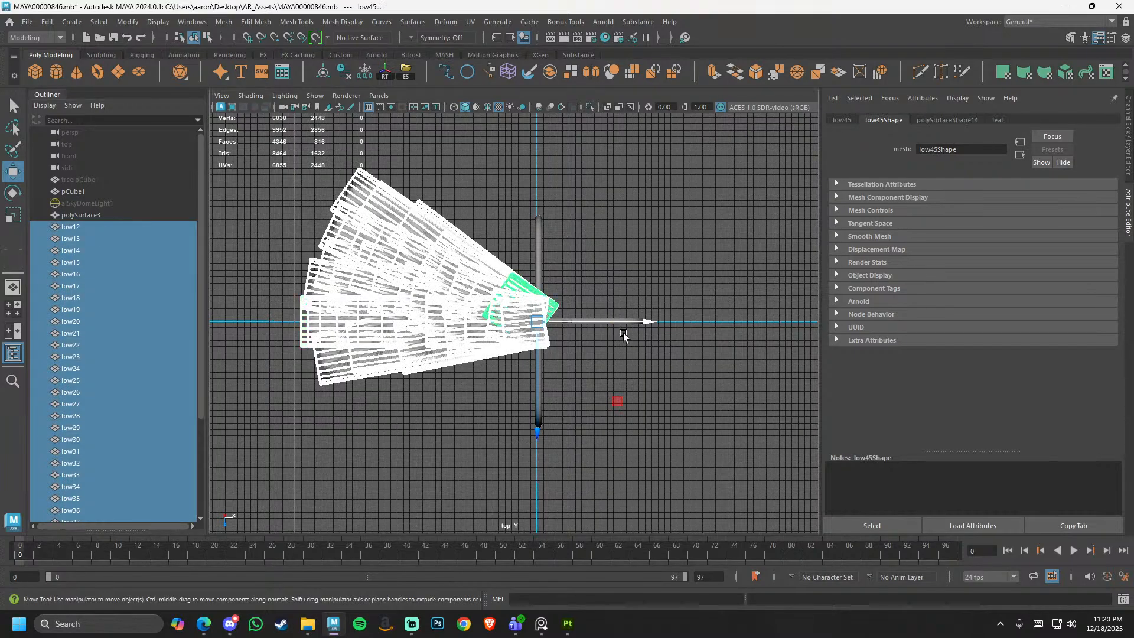
{"action": "key", "text": "e"}
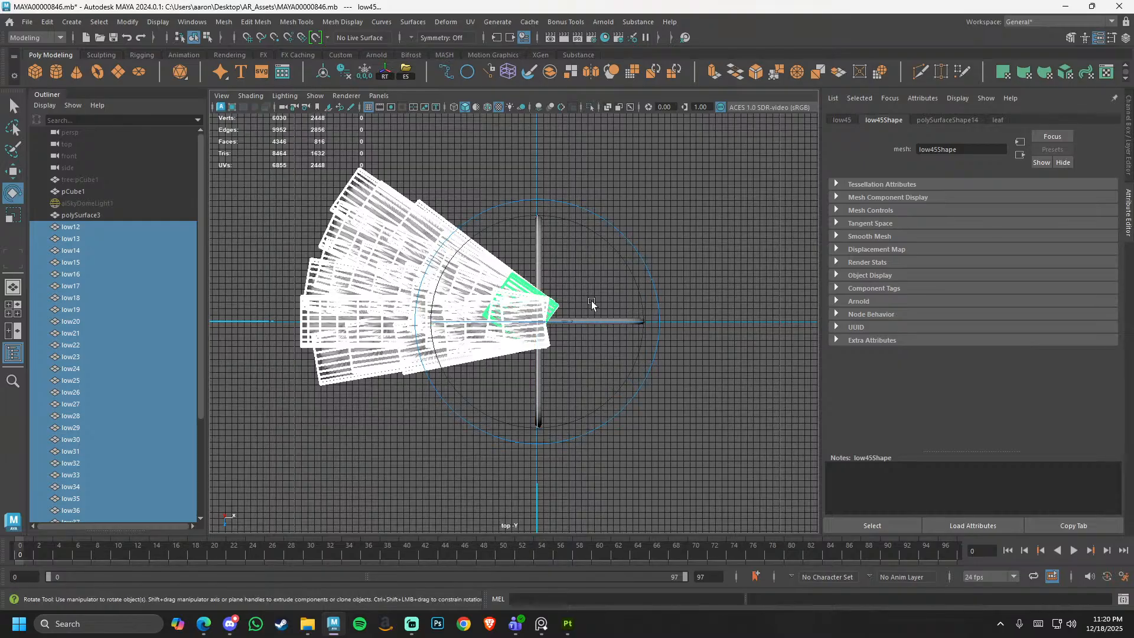
{"action": "key", "text": "ctrl+d"}
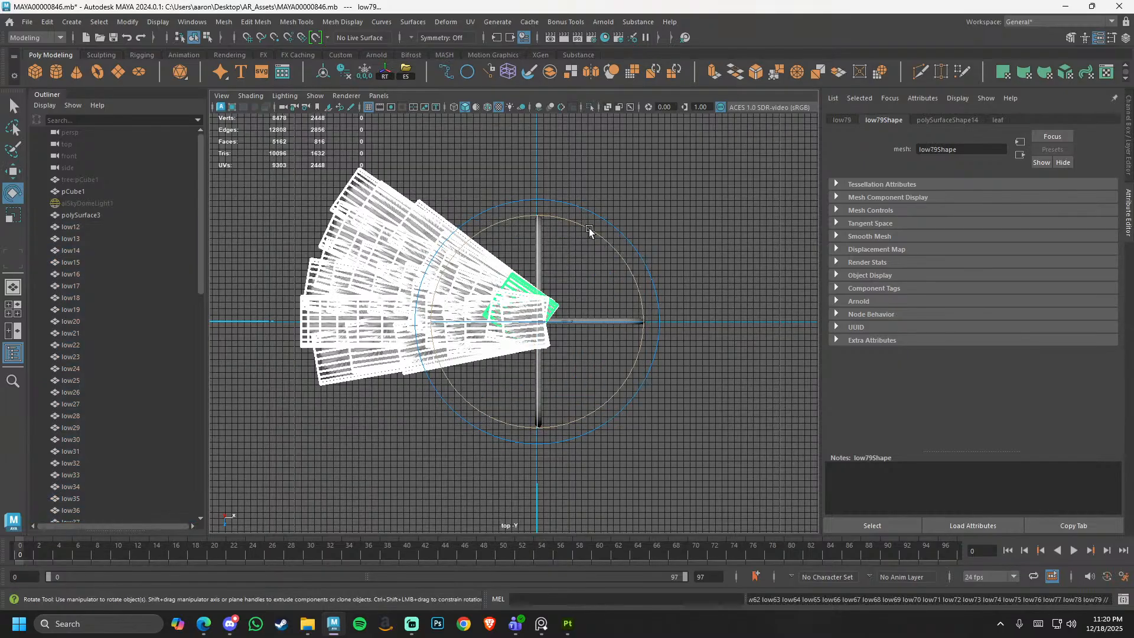
{"action": "left_click_drag", "start_coordinate": [570, 219], "coordinate": [609, 299]}
{"action": "left_click", "coordinate": [609, 299]}
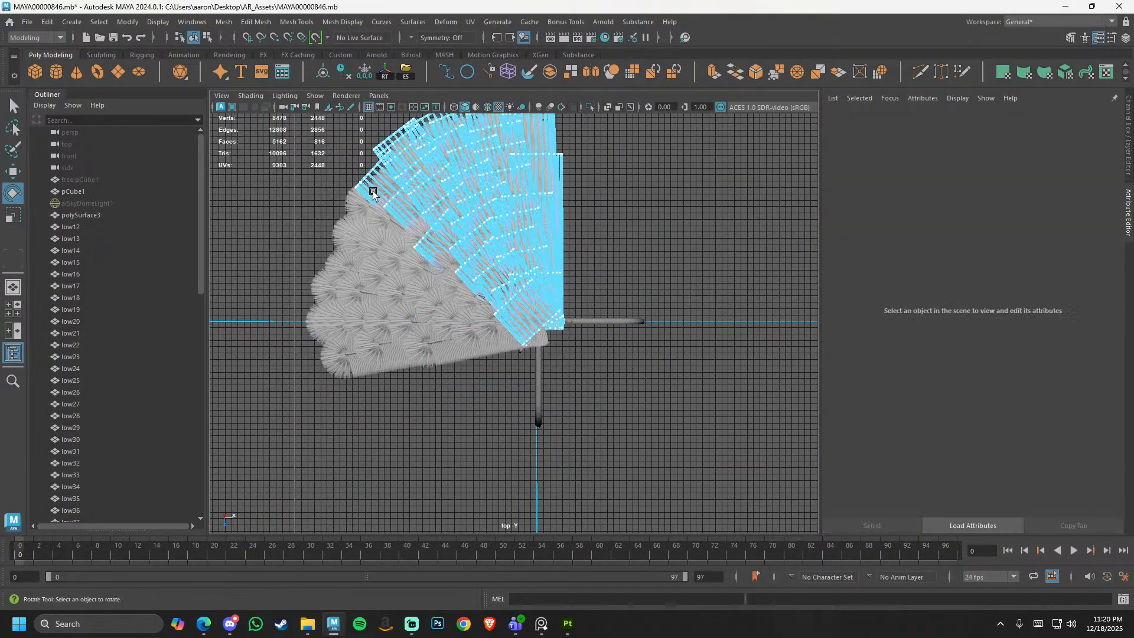
{"action": "scroll", "coordinate": [531, 258], "scroll_direction": "down", "scroll_amount": 2}
{"action": "middle_click_drag", "start_coordinate": [549, 263], "coordinate": [558, 299], "text": "alt"}
{"action": "key", "text": "ctrl+z"}
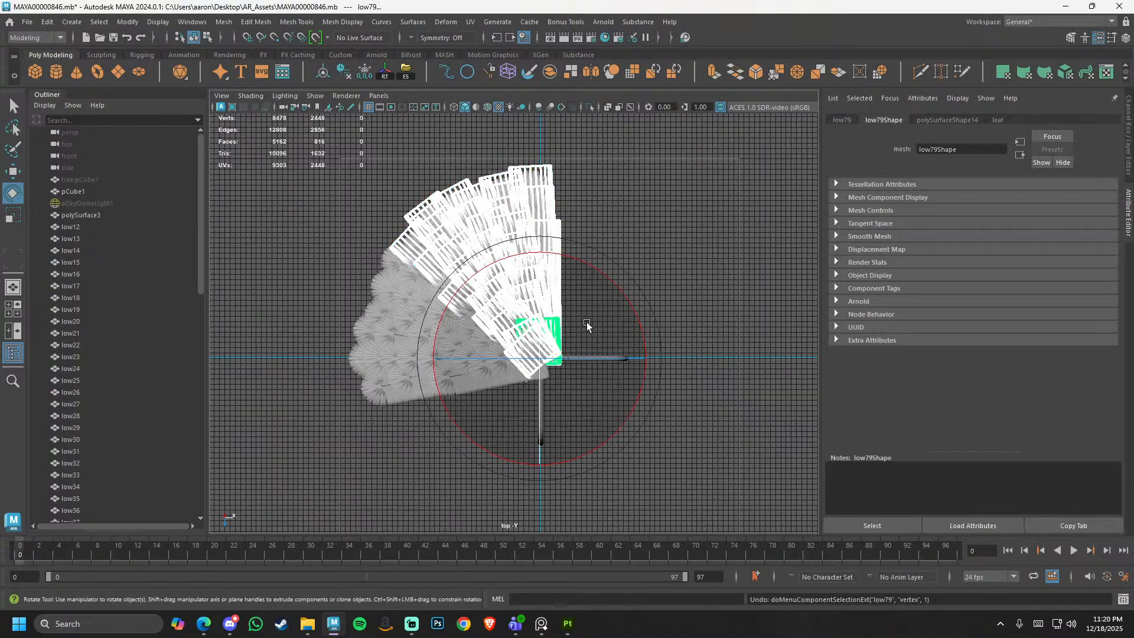
- Duplicate the selected branch set again and rotate the copies clockwise around the trunk until they sit beside the previous set
{"action": "key", "text": "ctrl+d"}
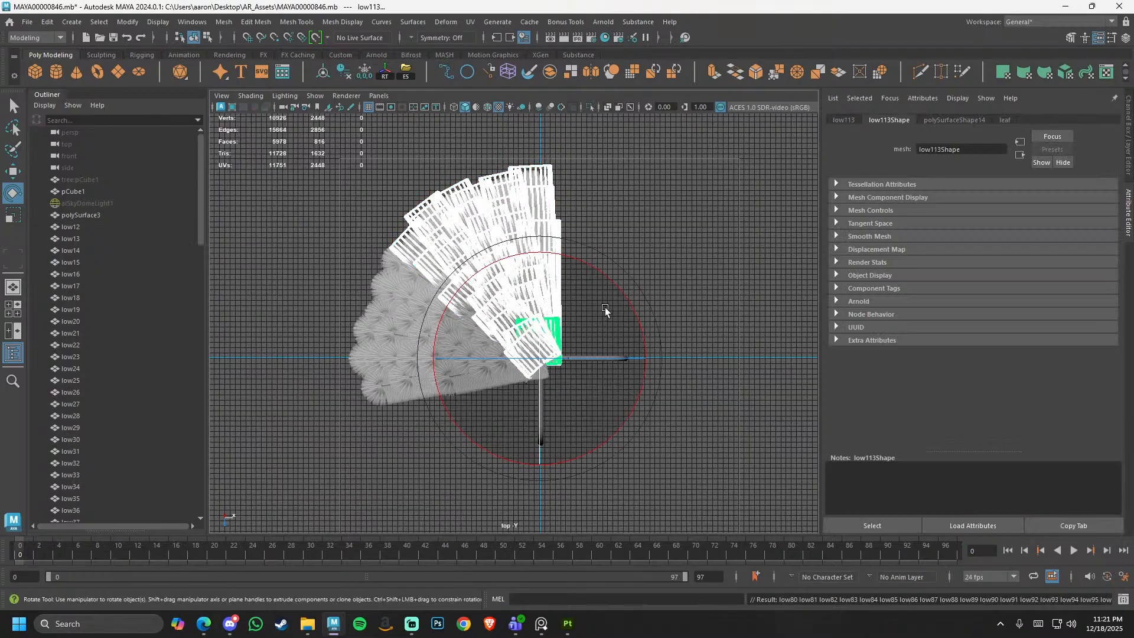
{"action": "left_click_drag", "start_coordinate": [590, 268], "coordinate": [629, 348]}
{"action": "scroll", "coordinate": [662, 295], "scroll_direction": "up", "scroll_amount": 2}
{"action": "scroll", "coordinate": [658, 323], "scroll_direction": "down", "scroll_amount": 2}
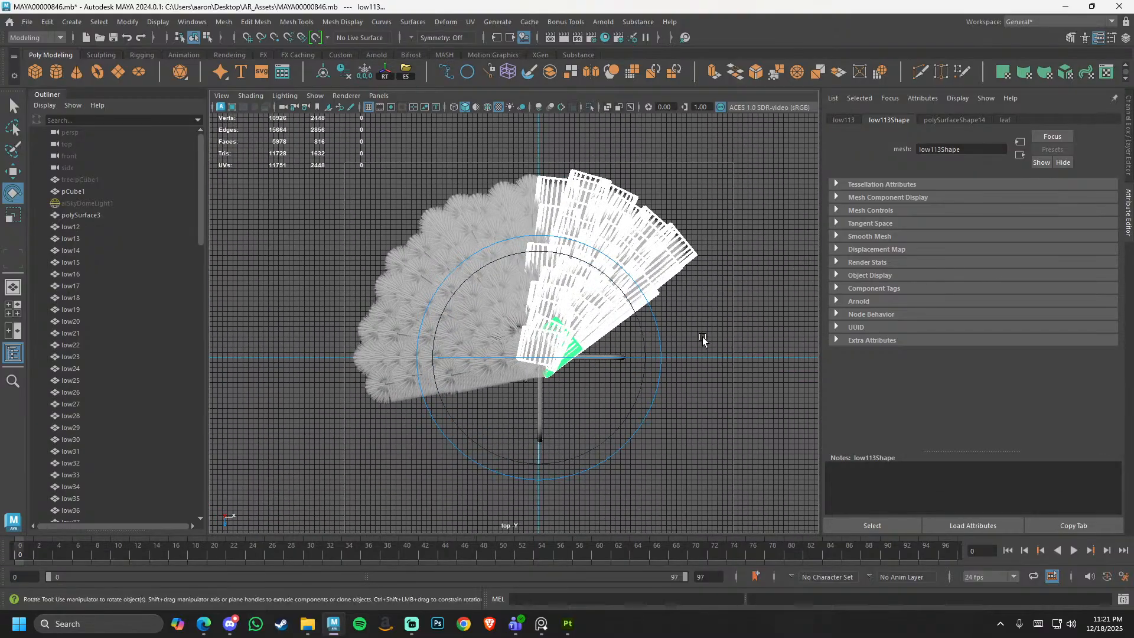
- Repeat the rotated duplication four times to close the ring of branches around the trunk and clear the selection
{"action": "key", "text": "shift+d"}
{"action": "key", "text": "shift+d"}
{"action": "key", "text": "shift+d"}
{"action": "key", "text": "shift+d"}
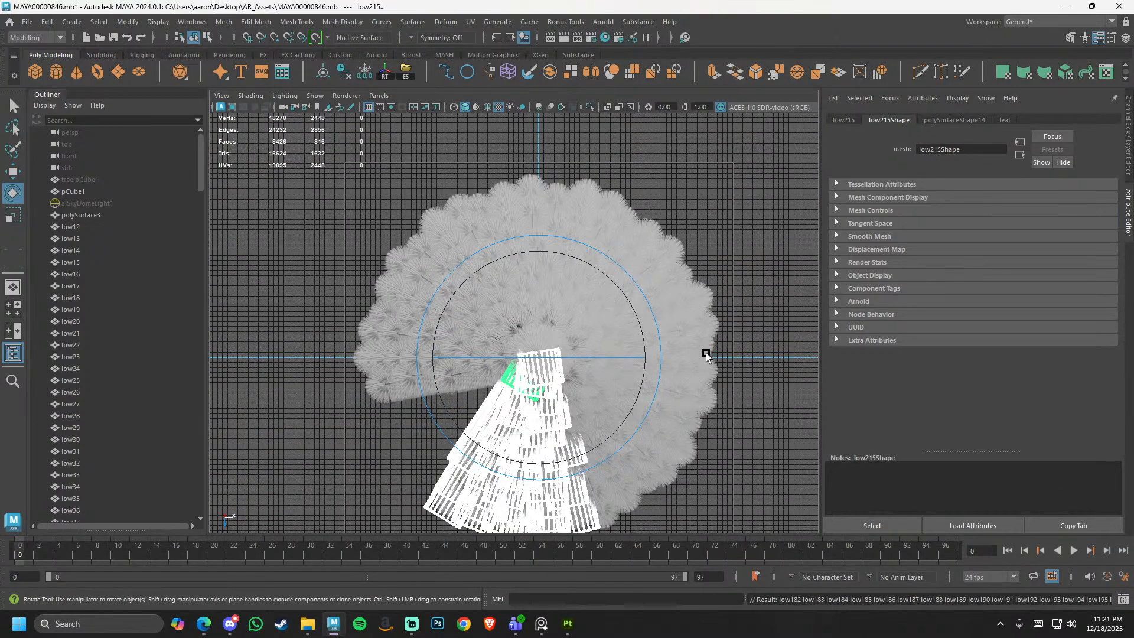
{"action": "scroll", "coordinate": [643, 402], "scroll_direction": "up", "scroll_amount": 2}
{"action": "left_click_drag", "start_coordinate": [643, 388], "coordinate": [648, 386]}
{"action": "scroll", "coordinate": [649, 385], "scroll_direction": "down", "scroll_amount": 2}
{"action": "left_click", "coordinate": [745, 273]}
- Select a branch in the perspective view and set its leaf material's base color to dark green
{"action": "key", "text": "space"}
{"action": "key", "text": "space"}
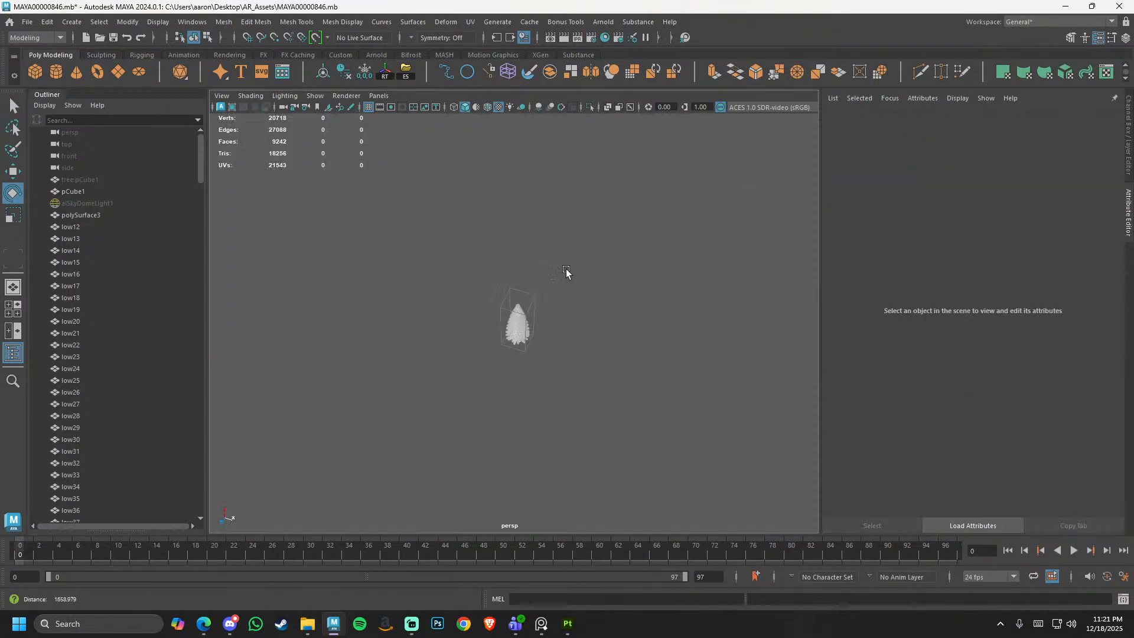
{"action": "left_click_drag", "start_coordinate": [567, 270], "coordinate": [684, 424], "text": "alt"}
{"action": "scroll", "coordinate": [684, 424], "scroll_direction": "up", "scroll_amount": 4}
{"action": "right_click_drag", "start_coordinate": [684, 424], "coordinate": [723, 452], "text": "alt"}
{"action": "left_click_drag", "start_coordinate": [658, 365], "coordinate": [502, 353], "text": "alt"}
{"action": "right_click_drag", "start_coordinate": [502, 353], "coordinate": [668, 438], "text": "alt"}
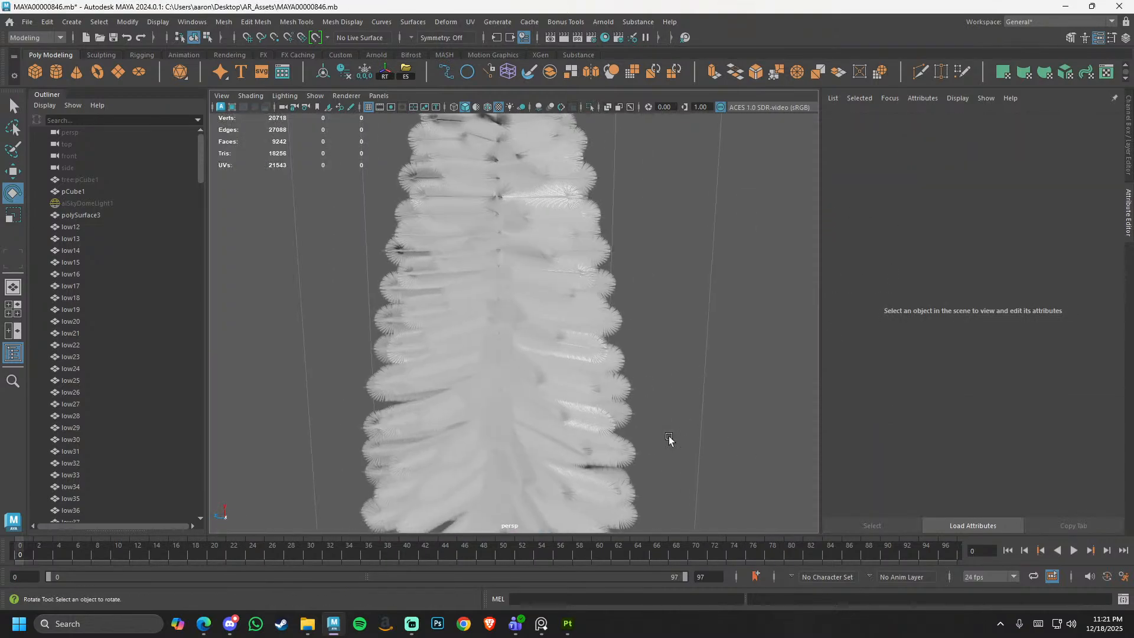
{"action": "left_click_drag", "start_coordinate": [533, 336], "coordinate": [516, 317], "text": "alt"}
{"action": "left_click", "coordinate": [516, 316]}
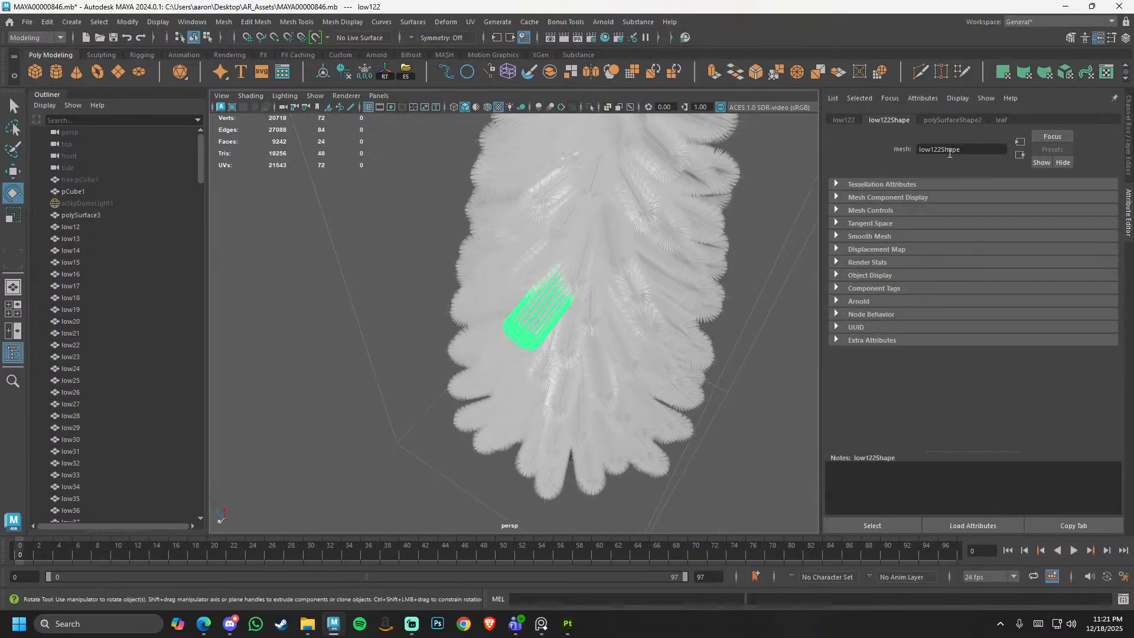
{"action": "left_click", "coordinate": [1006, 120]}
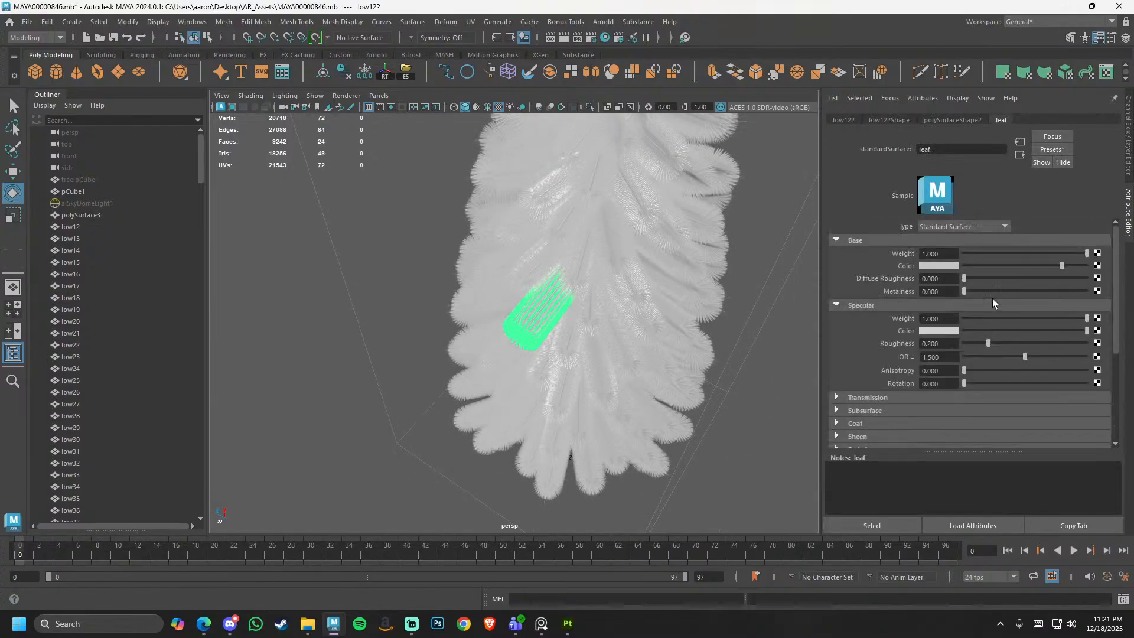
{"action": "left_click", "coordinate": [955, 265]}
{"action": "left_click", "coordinate": [878, 257]}
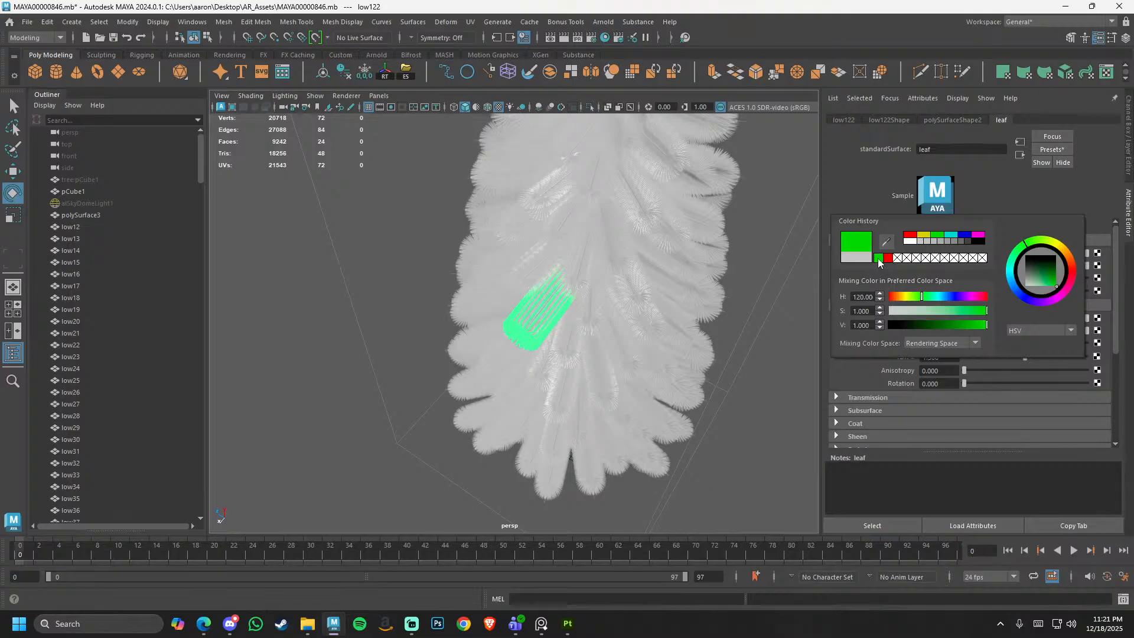
{"action": "left_click_drag", "start_coordinate": [1032, 271], "coordinate": [1047, 272]}
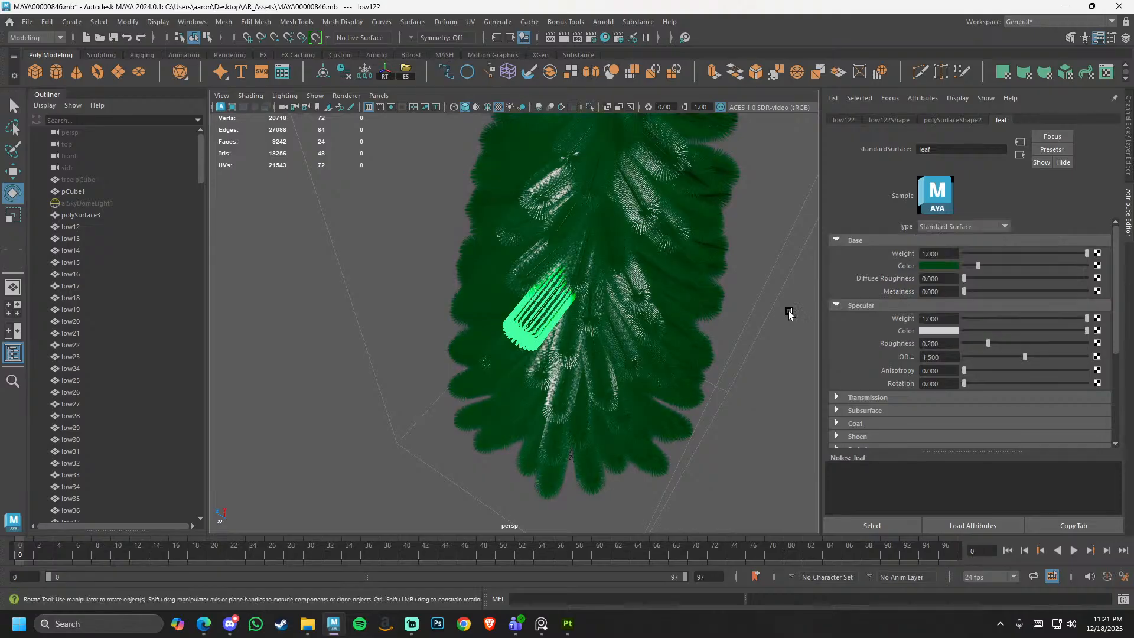
{"action": "left_click", "coordinate": [773, 345]}
- Set the leaf material's specular roughness to 0.621 on a selected branch and clear the selection
{"action": "scroll", "coordinate": [511, 345], "scroll_direction": "down", "scroll_amount": 5}
{"action": "left_click_drag", "start_coordinate": [512, 345], "coordinate": [484, 329], "text": "alt"}
{"action": "scroll", "coordinate": [665, 319], "scroll_direction": "up", "scroll_amount": 6}
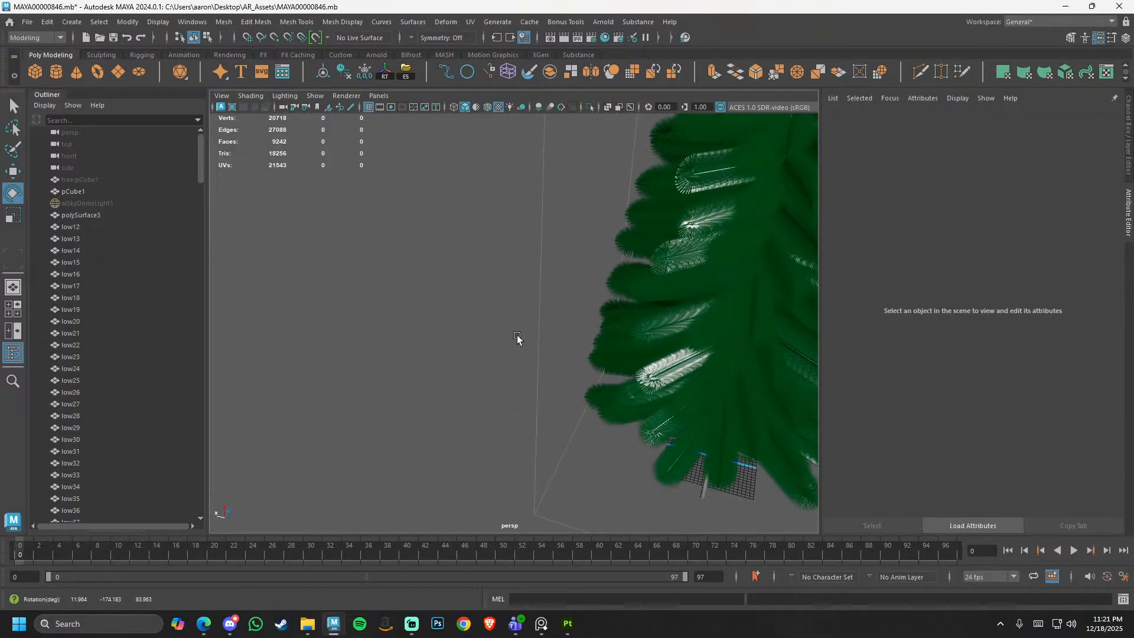
{"action": "scroll", "coordinate": [590, 328], "scroll_direction": "down", "scroll_amount": 5}
{"action": "left_click_drag", "start_coordinate": [598, 317], "coordinate": [524, 322], "text": "alt"}
{"action": "left_click", "coordinate": [526, 319]}
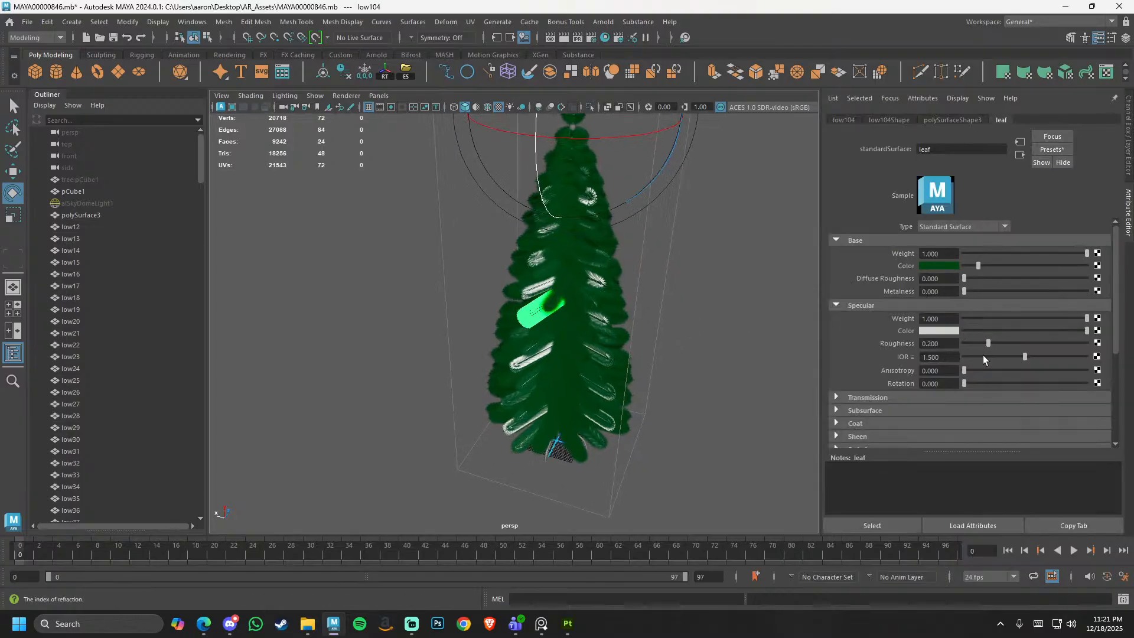
{"action": "left_click_drag", "start_coordinate": [988, 343], "coordinate": [1036, 348]}
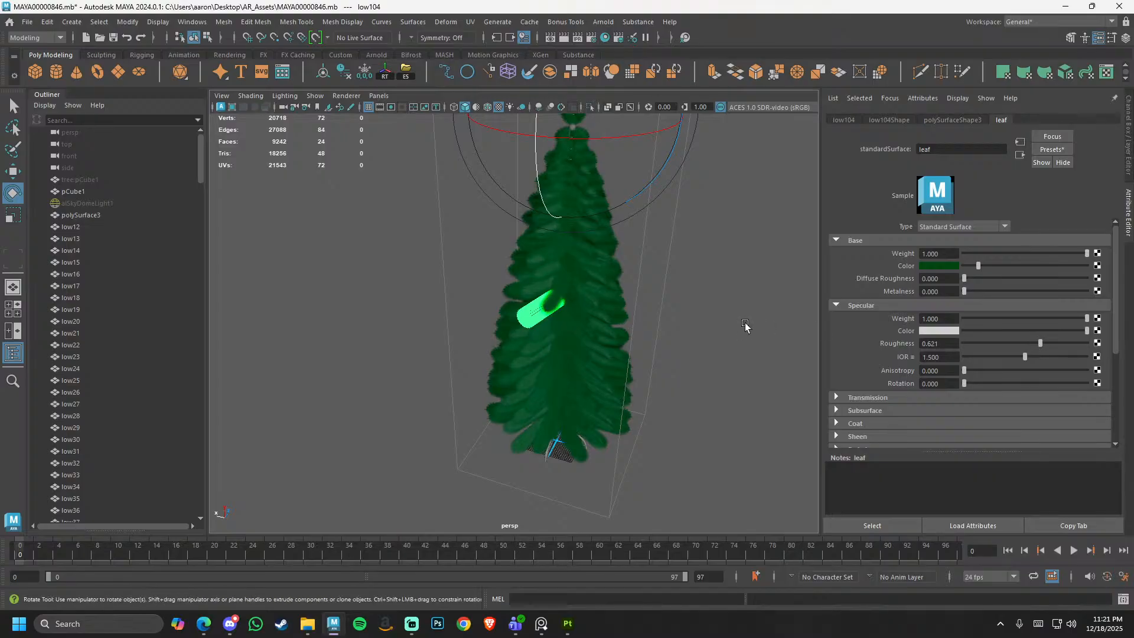
{"action": "left_click", "coordinate": [746, 330]}
- Examine the green tree from several sides and up close at its tip for bare spots
{"action": "left_click_drag", "start_coordinate": [672, 356], "coordinate": [628, 356], "text": "alt"}
{"action": "scroll", "coordinate": [628, 356], "scroll_direction": "up", "scroll_amount": 4}
{"action": "middle_click_drag", "start_coordinate": [599, 349], "coordinate": [469, 337], "text": "alt"}
{"action": "scroll", "coordinate": [473, 338], "scroll_direction": "up", "scroll_amount": 4}
{"action": "left_click_drag", "start_coordinate": [553, 349], "coordinate": [575, 375], "text": "alt"}
{"action": "right_click_drag", "start_coordinate": [574, 375], "coordinate": [357, 329], "text": "alt"}
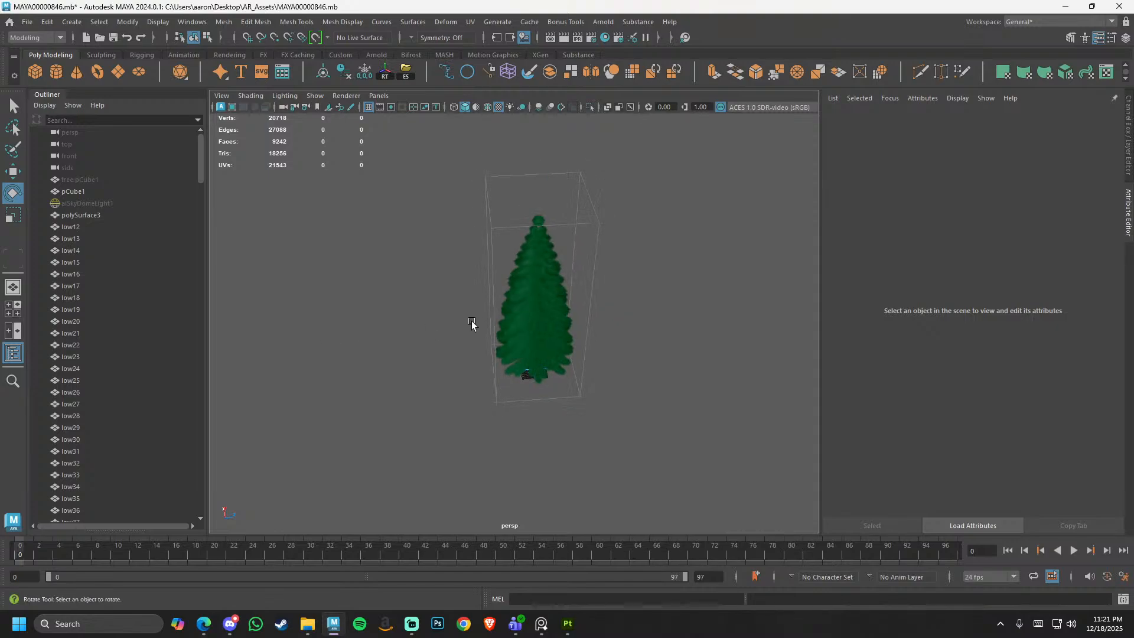
{"action": "left_click_drag", "start_coordinate": [472, 323], "coordinate": [564, 293], "text": "alt"}
{"action": "scroll", "coordinate": [565, 294], "scroll_direction": "up", "scroll_amount": 6}
{"action": "middle_click_drag", "start_coordinate": [564, 294], "coordinate": [571, 508], "text": "alt"}
{"action": "scroll", "coordinate": [573, 261], "scroll_direction": "up", "scroll_amount": 5}
{"action": "middle_click_drag", "start_coordinate": [563, 198], "coordinate": [559, 283], "text": "alt"}
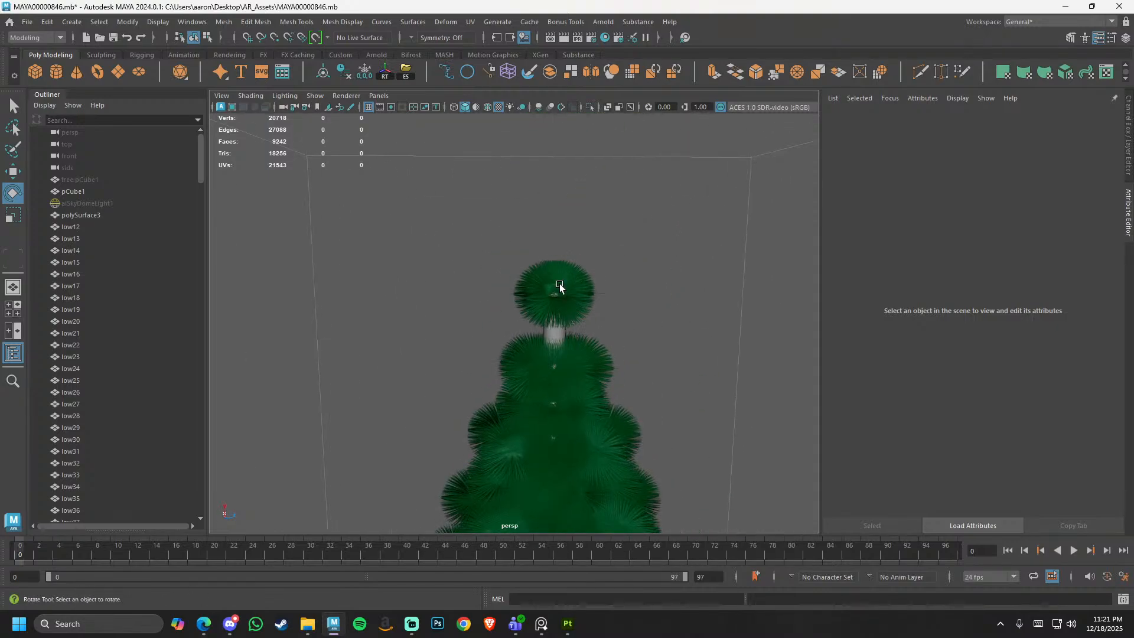
- Select the topmost branch low29 and move it down over the bare trunk section just below the tip
{"action": "left_click", "coordinate": [558, 287]}
{"action": "left_click_drag", "start_coordinate": [559, 287], "coordinate": [592, 316], "text": "alt"}
{"action": "key", "text": "w"}
{"action": "left_click_drag", "start_coordinate": [572, 278], "coordinate": [565, 266], "text": "alt"}
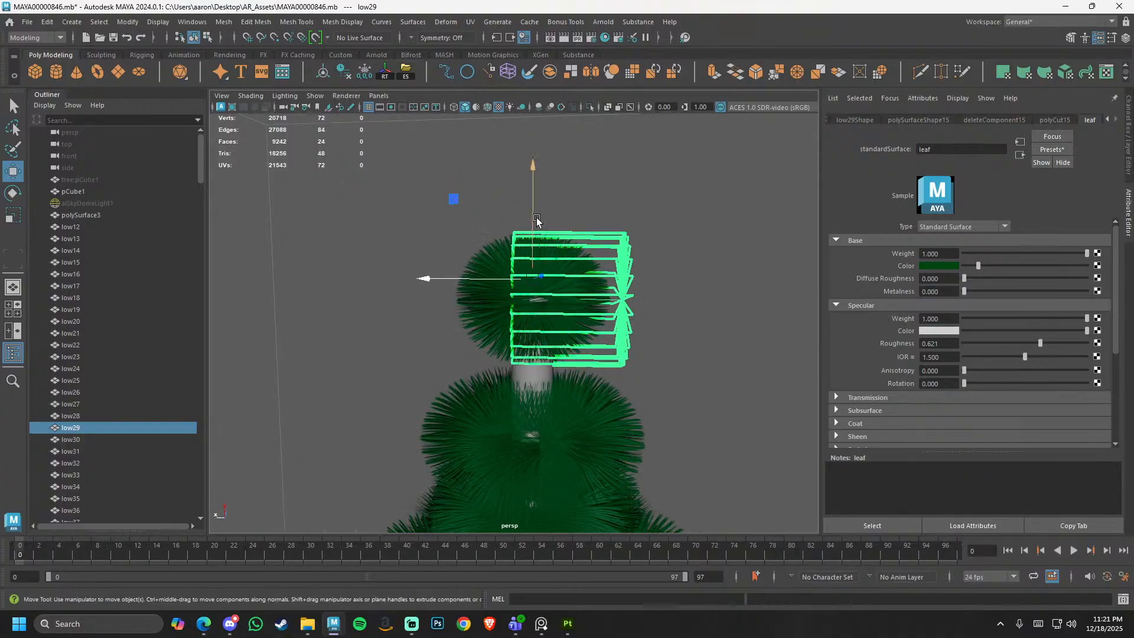
{"action": "left_click_drag", "start_coordinate": [532, 216], "coordinate": [417, 413]}
{"action": "key", "text": "ctrl+z"}
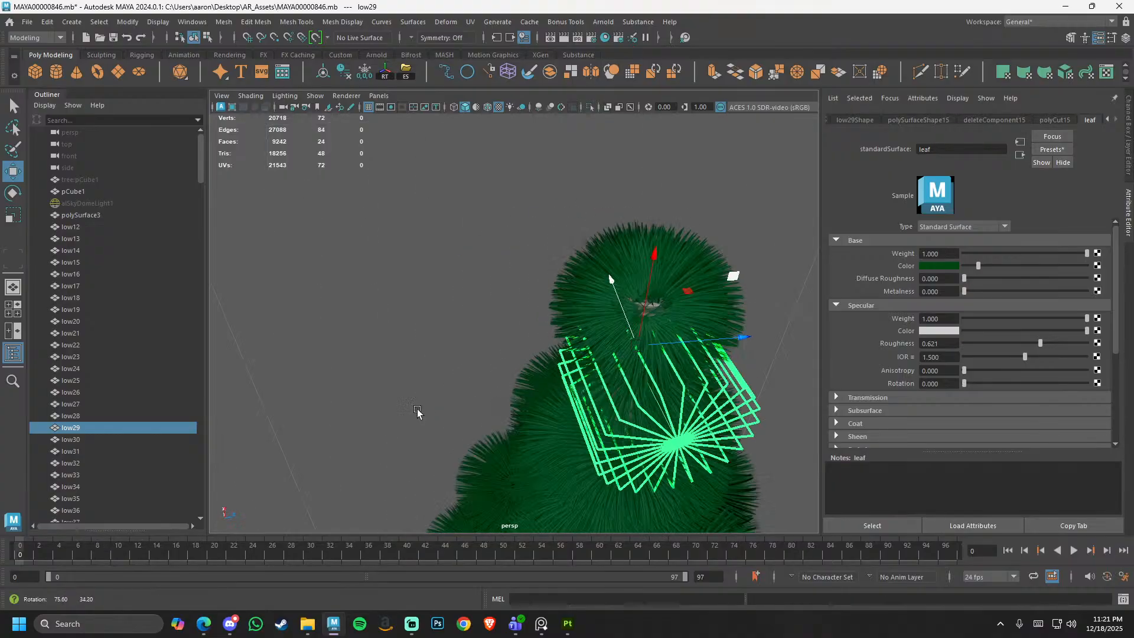
{"action": "scroll", "coordinate": [496, 387], "scroll_direction": "down", "scroll_amount": 5}
{"action": "left_click_drag", "start_coordinate": [571, 358], "coordinate": [453, 336], "text": "alt"}
{"action": "middle_click_drag", "start_coordinate": [453, 336], "coordinate": [392, 303], "text": "alt"}
{"action": "left_click_drag", "start_coordinate": [636, 368], "coordinate": [627, 371]}
{"action": "right_click_drag", "start_coordinate": [626, 371], "coordinate": [515, 371], "text": "alt"}
{"action": "left_click_drag", "start_coordinate": [611, 378], "coordinate": [636, 443], "text": "alt"}
{"action": "middle_click_drag", "start_coordinate": [635, 443], "coordinate": [596, 416], "text": "alt"}
{"action": "scroll", "coordinate": [596, 416], "scroll_direction": "up", "scroll_amount": 5}
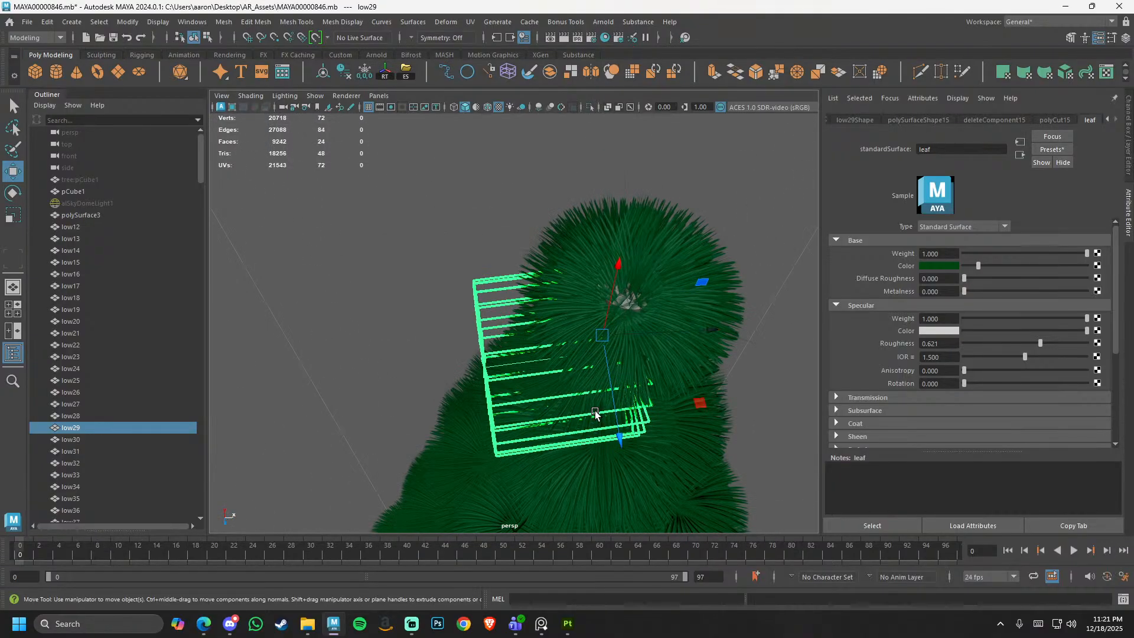
- Duplicate the lowered branch low29 and rotate the copy around the trunk beside the original
{"action": "key", "text": "ctrl+d"}
{"action": "key", "text": "e"}
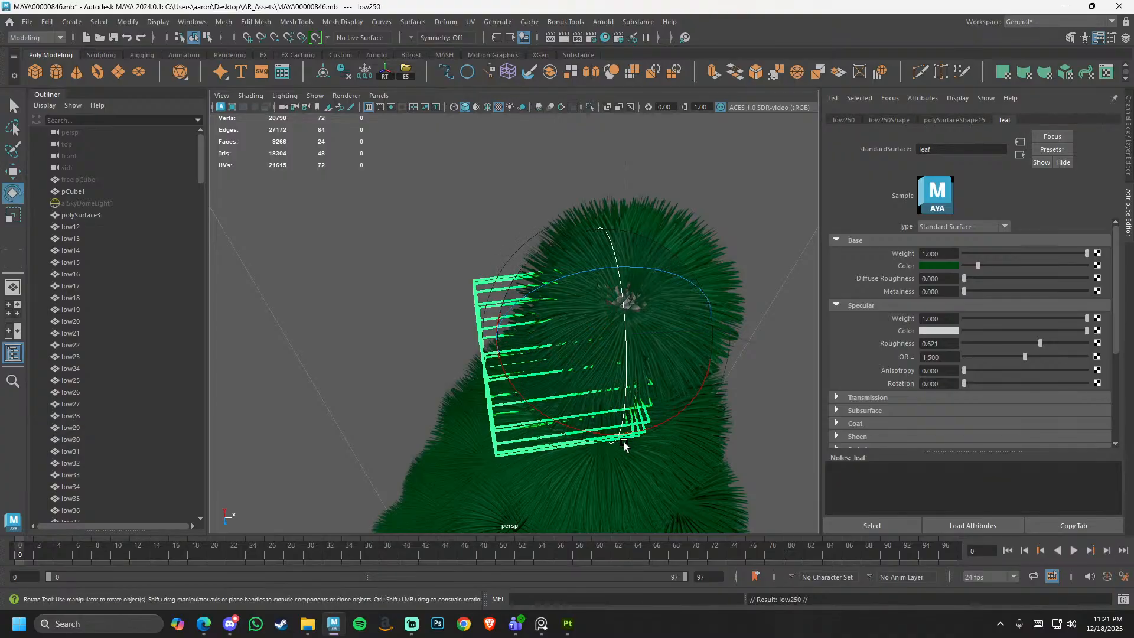
{"action": "left_click_drag", "start_coordinate": [569, 430], "coordinate": [626, 436]}
{"action": "scroll", "coordinate": [626, 436], "scroll_direction": "down", "scroll_amount": 3}
{"action": "middle_click_drag", "start_coordinate": [620, 436], "coordinate": [534, 430], "text": "alt"}
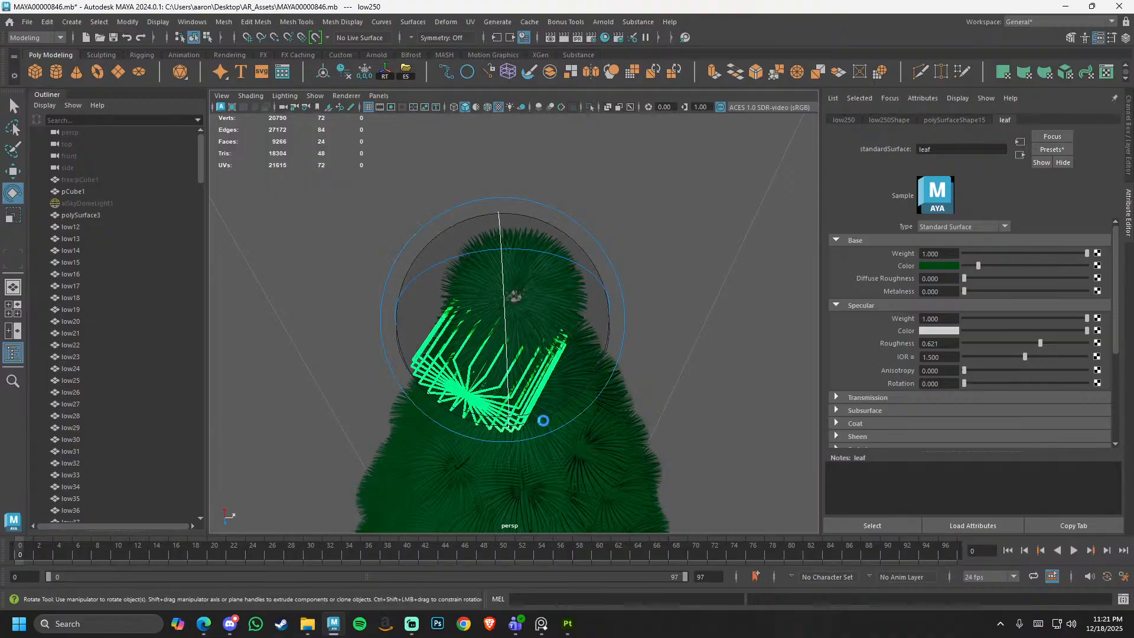
- Repeat the rotated duplication five times to complete the extra branch ring below the tip and clear the selection
{"action": "key", "text": "shift+d"}
{"action": "key", "text": "shift+d"}
{"action": "key", "text": "shift+d"}
{"action": "key", "text": "shift+d"}
{"action": "key", "text": "shift+d"}
{"action": "left_click", "coordinate": [736, 335]}
{"action": "scroll", "coordinate": [706, 352], "scroll_direction": "down", "scroll_amount": 10}
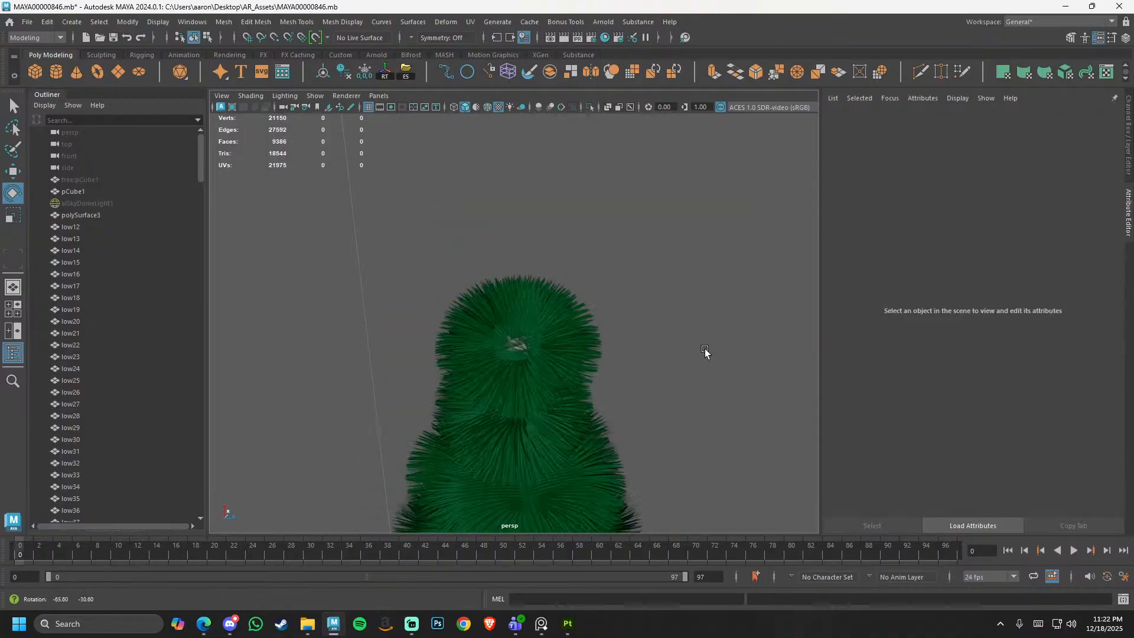
{"action": "scroll", "coordinate": [668, 436], "scroll_direction": "up", "scroll_amount": 8}
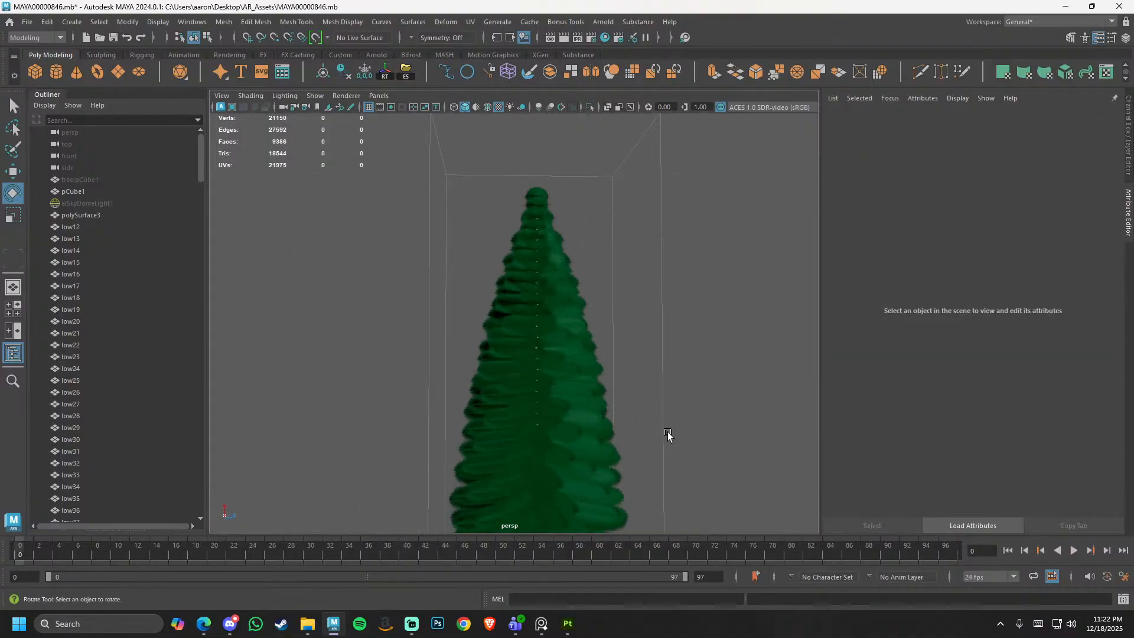
- Examine the Christmas tree reference images, focusing on the branches, ornaments and tree tip, and compare them with the model
{"action": "right_click_drag", "start_coordinate": [0, 363], "coordinate": [431, 349]}
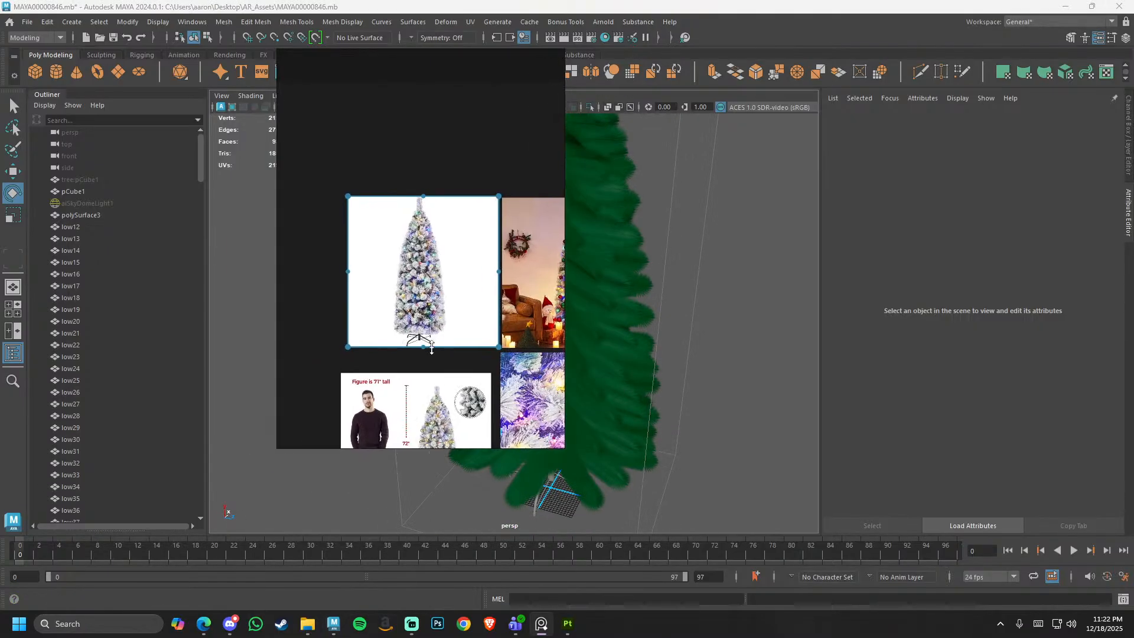
{"action": "scroll", "coordinate": [442, 416], "scroll_direction": "up", "scroll_amount": 7}
{"action": "middle_click_drag", "start_coordinate": [447, 437], "coordinate": [453, 274]}
{"action": "scroll", "coordinate": [458, 307], "scroll_direction": "up", "scroll_amount": 6}
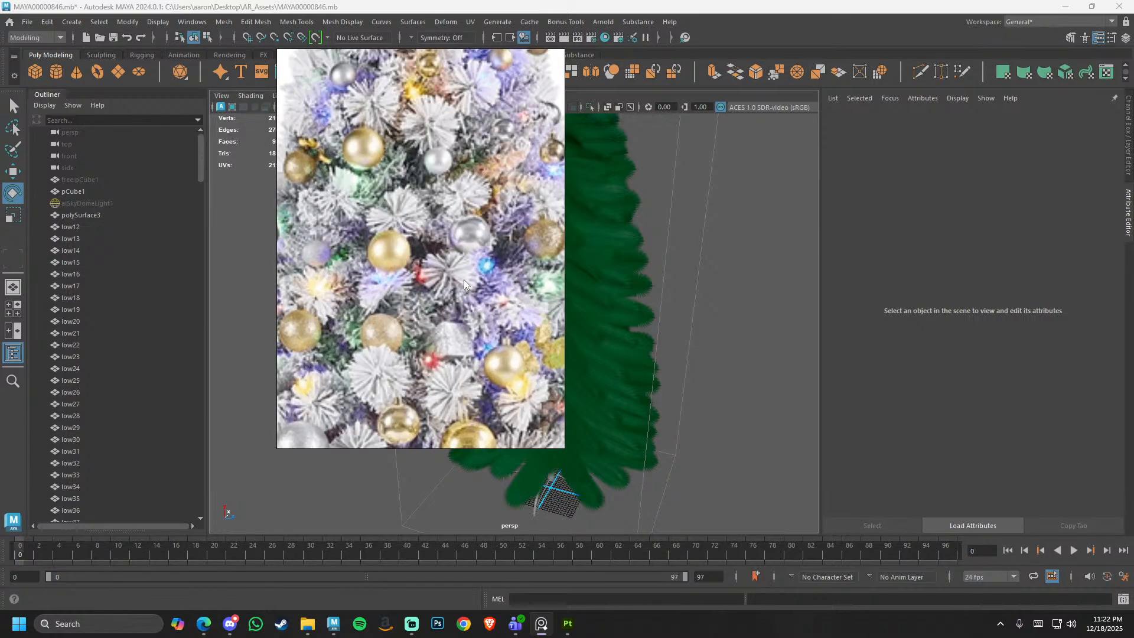
{"action": "middle_click_drag", "start_coordinate": [490, 153], "coordinate": [448, 350]}
{"action": "scroll", "coordinate": [448, 350], "scroll_direction": "down", "scroll_amount": 4}
{"action": "right_click_drag", "start_coordinate": [412, 154], "coordinate": [0, 177]}
{"action": "right_click_drag", "start_coordinate": [521, 334], "coordinate": [514, 301], "text": "alt"}
{"action": "middle_click_drag", "start_coordinate": [514, 301], "coordinate": [523, 359], "text": "alt"}
- Place the reference image of the tree's top beside the model and show the model in the front view
{"action": "right_click_drag", "start_coordinate": [0, 346], "coordinate": [396, 359]}
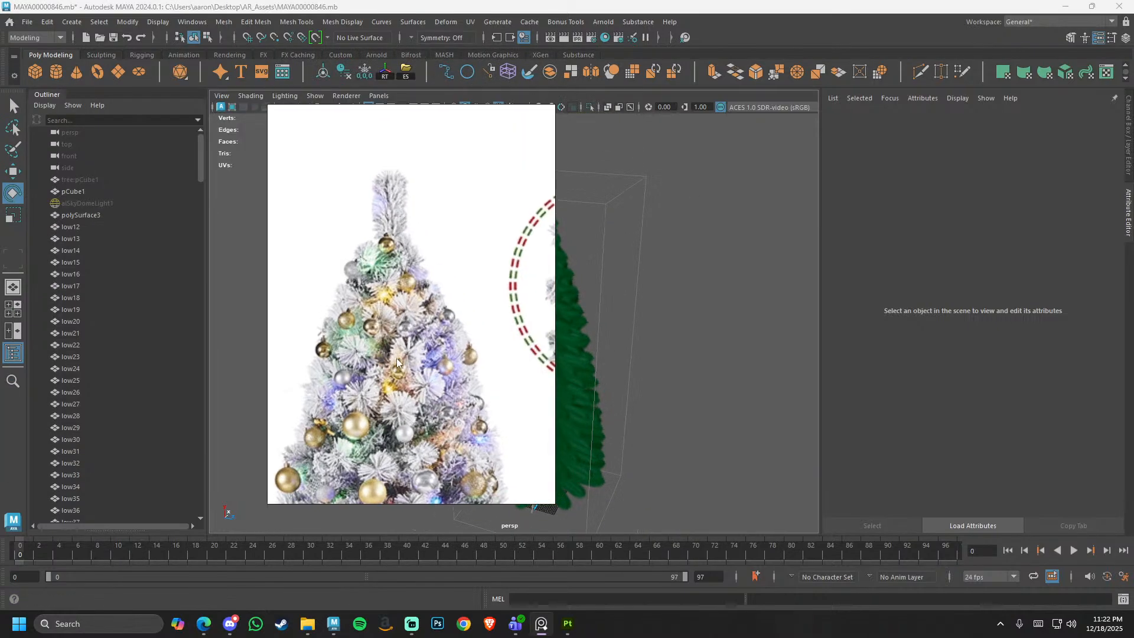
{"action": "right_click_drag", "start_coordinate": [427, 265], "coordinate": [263, 244]}
{"action": "key", "text": "space"}
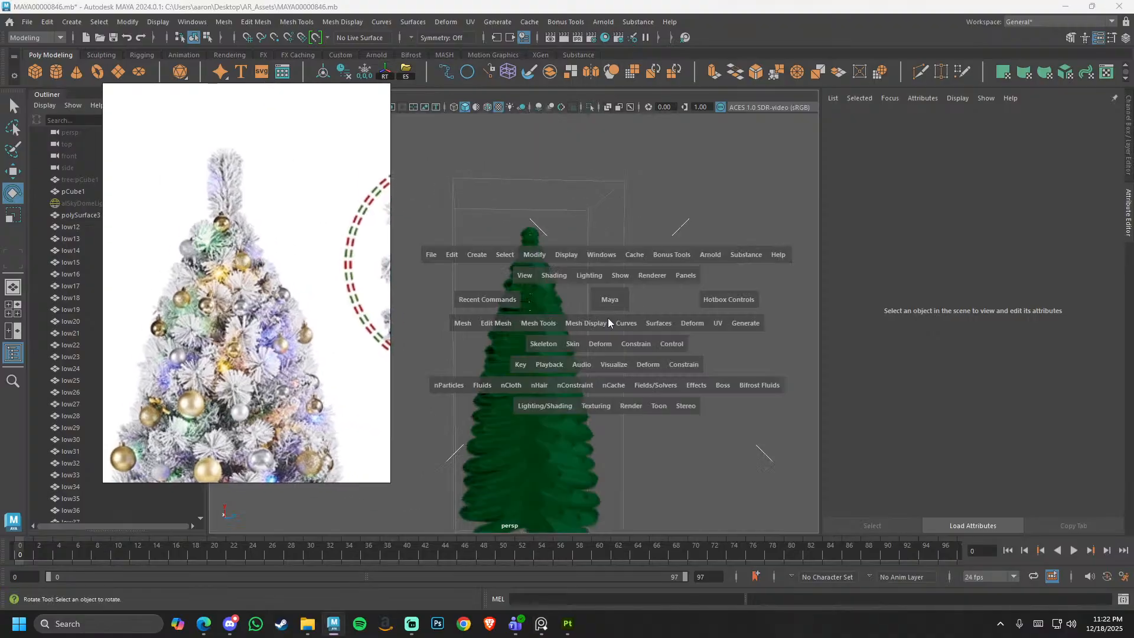
{"action": "left_click_drag", "start_coordinate": [609, 301], "coordinate": [607, 352]}
{"action": "right_click_drag", "start_coordinate": [581, 348], "coordinate": [183, 266], "text": "alt"}
{"action": "middle_click_drag", "start_coordinate": [540, 426], "coordinate": [558, 269], "text": "alt"}
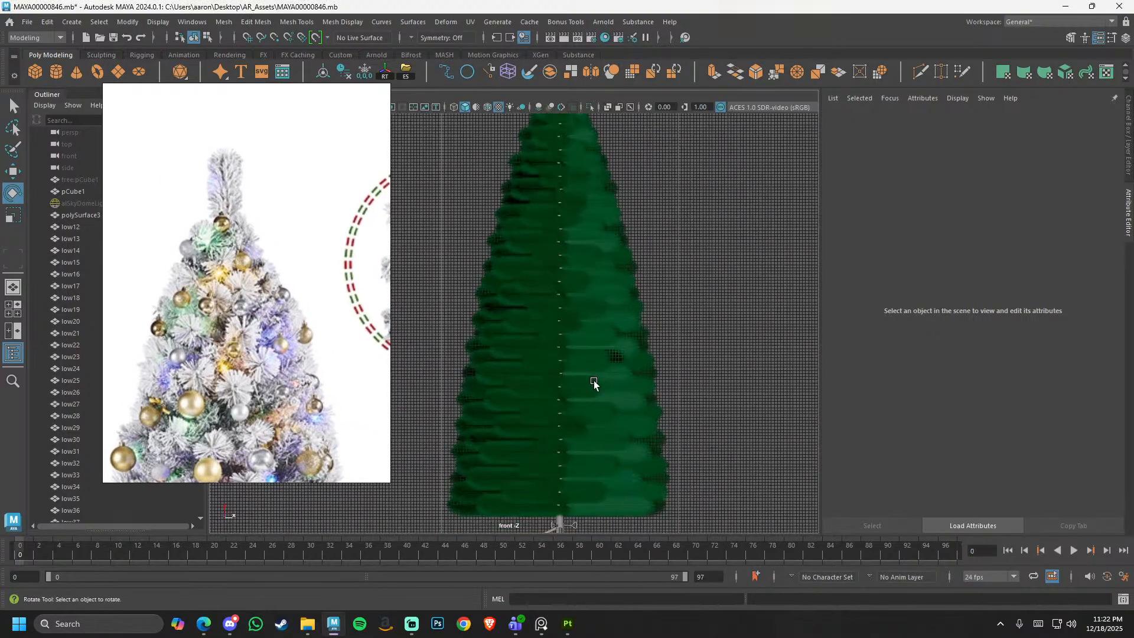
- Duplicate the lower branch low158, raise the copy to the tip of the tree and return to the perspective view
{"action": "left_click", "coordinate": [593, 385]}
{"action": "right_click_drag", "start_coordinate": [620, 389], "coordinate": [579, 329], "text": "alt"}
{"action": "middle_click_drag", "start_coordinate": [579, 329], "coordinate": [591, 454], "text": "alt"}
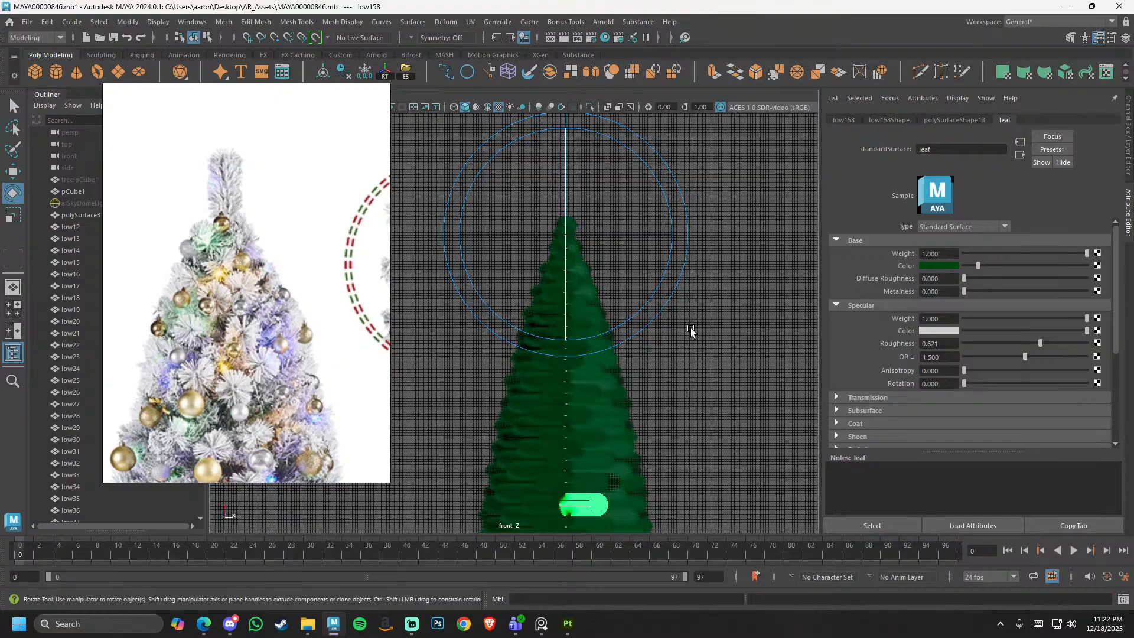
{"action": "key", "text": "w"}
{"action": "left_click_drag", "start_coordinate": [580, 412], "coordinate": [596, 156]}
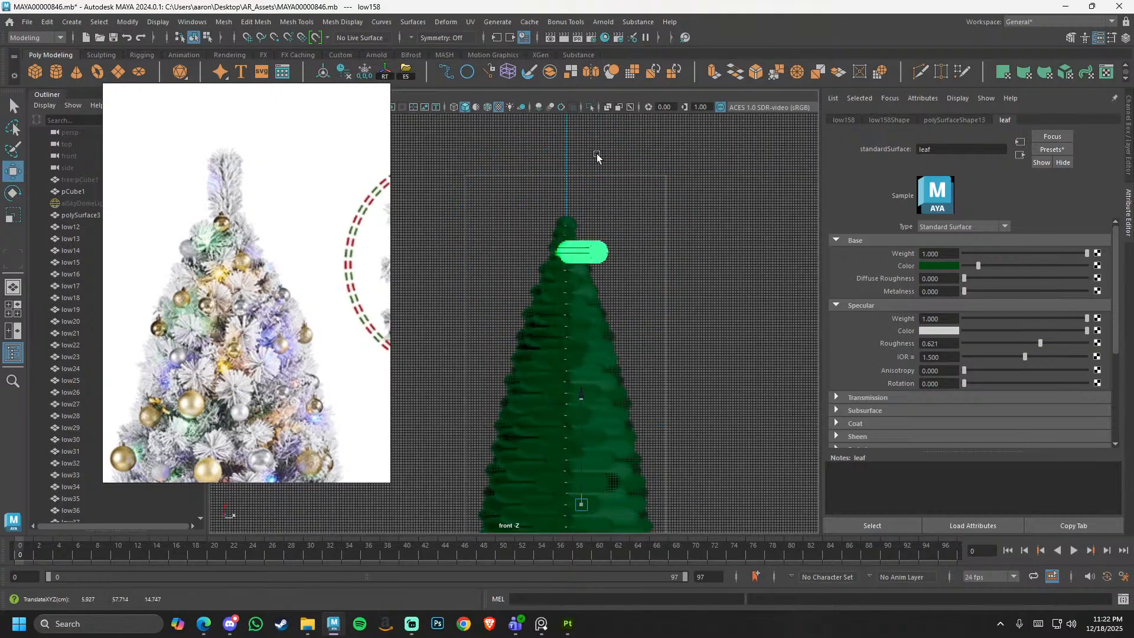
{"action": "middle_click_drag", "start_coordinate": [616, 153], "coordinate": [626, 218], "text": "alt"}
{"action": "scroll", "coordinate": [685, 339], "scroll_direction": "up", "scroll_amount": 3}
{"action": "key", "text": "space"}
{"action": "key", "text": "space"}
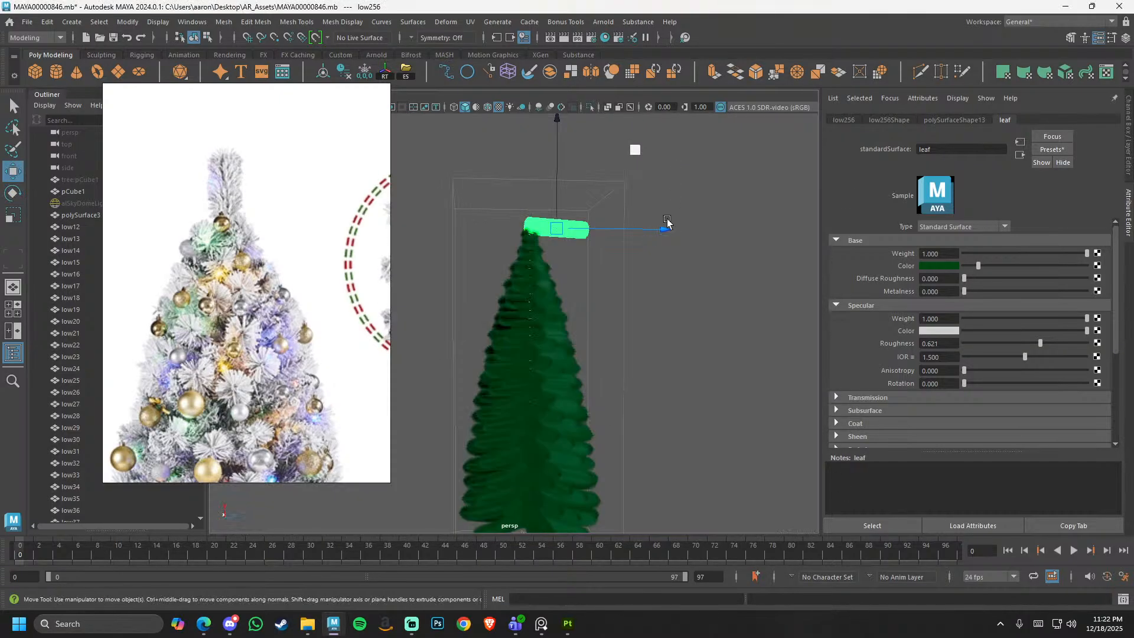
- Snap the raised branch copy's pivot to the vertex at the centre of its inner end
{"action": "scroll", "coordinate": [671, 248], "scroll_direction": "up", "scroll_amount": 4}
{"action": "left_click_drag", "start_coordinate": [664, 253], "coordinate": [637, 284], "text": "alt"}
{"action": "right_click_drag", "start_coordinate": [637, 284], "coordinate": [692, 412], "text": "alt"}
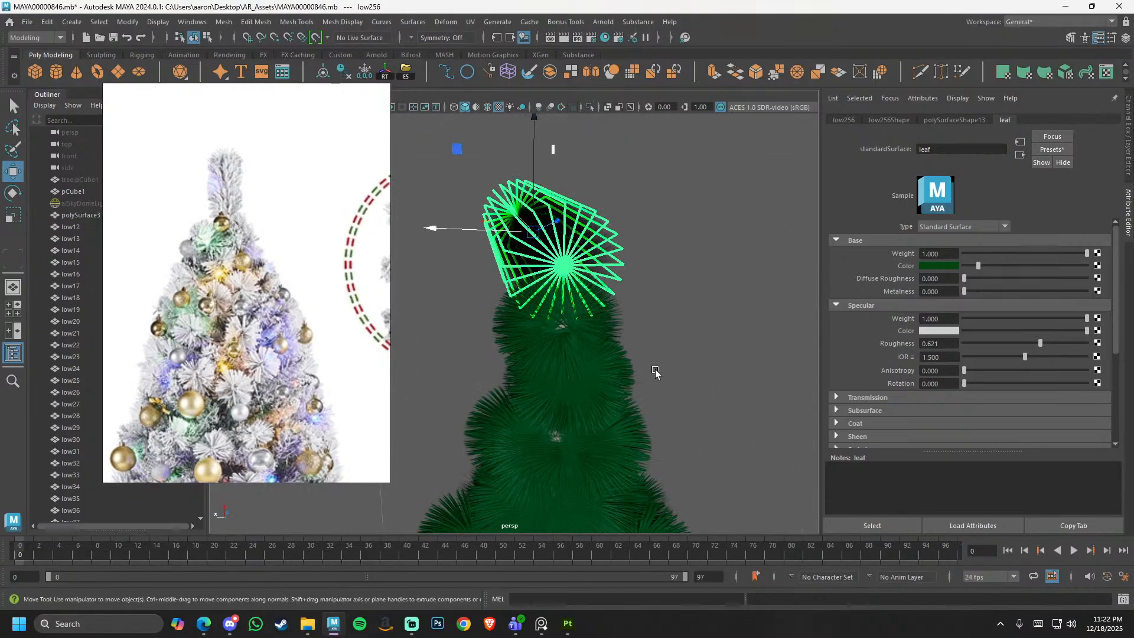
{"action": "key", "text": "e"}
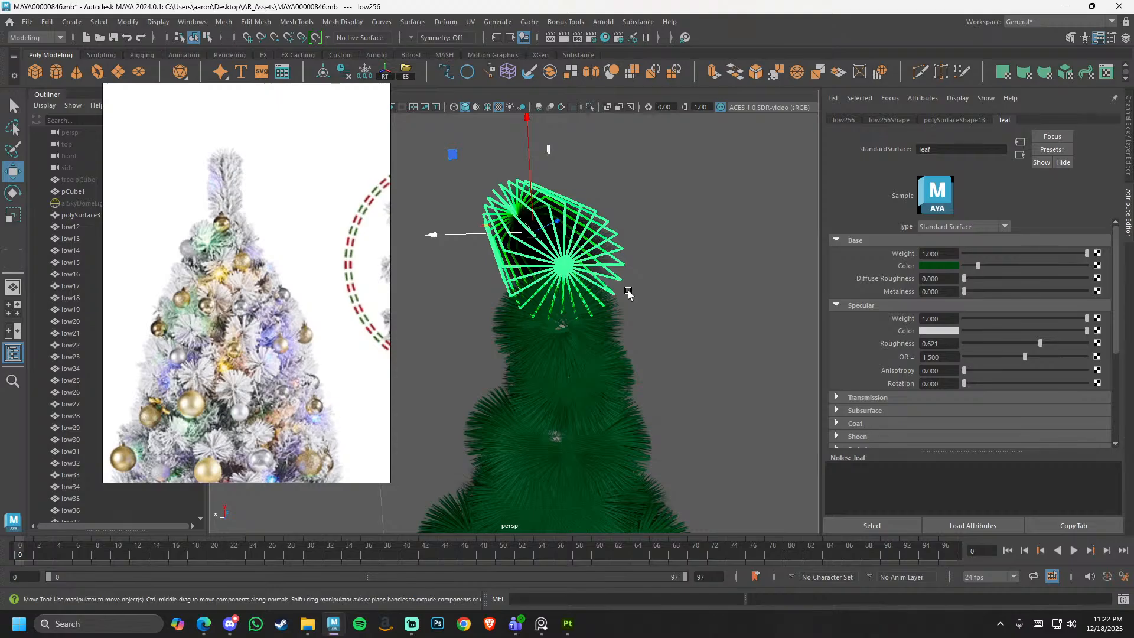
{"action": "left_click", "coordinate": [698, 236]}
{"action": "right_click_drag", "start_coordinate": [650, 252], "coordinate": [668, 280], "text": "alt"}
{"action": "key", "text": "d"}
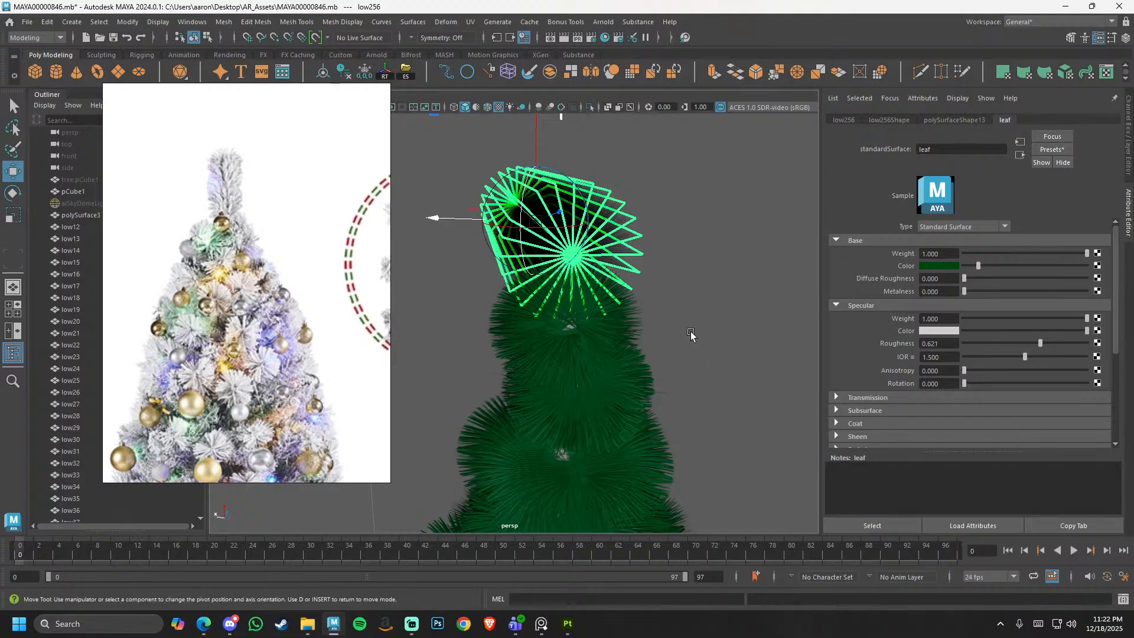
{"action": "right_click_drag", "start_coordinate": [744, 289], "coordinate": [771, 271], "text": "alt"}
{"action": "key", "text": "v"}
{"action": "middle_click_drag", "start_coordinate": [748, 369], "coordinate": [633, 339]}
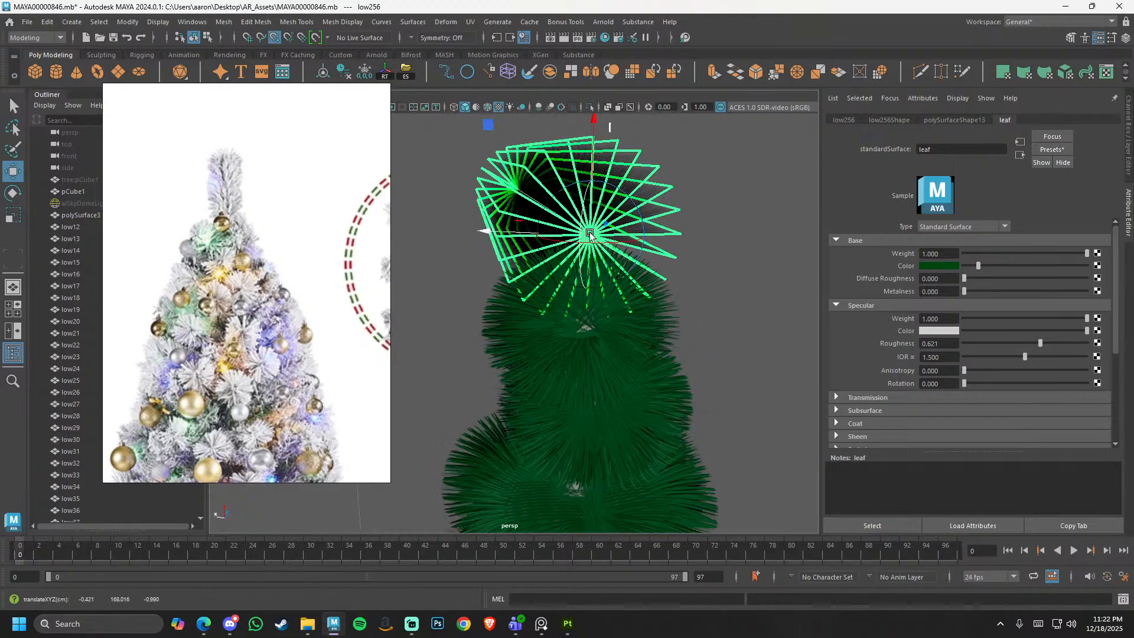
- Switch to the front view and scale the branch copy at the tree's tip down to a little over half its size
{"action": "right_click_drag", "start_coordinate": [590, 236], "coordinate": [458, 295], "text": "alt"}
{"action": "left_click_drag", "start_coordinate": [458, 296], "coordinate": [633, 344], "text": "alt"}
{"action": "right_click_drag", "start_coordinate": [633, 344], "coordinate": [473, 198], "text": "alt"}
{"action": "key", "text": "space"}
{"action": "left_click_drag", "start_coordinate": [557, 294], "coordinate": [577, 415]}
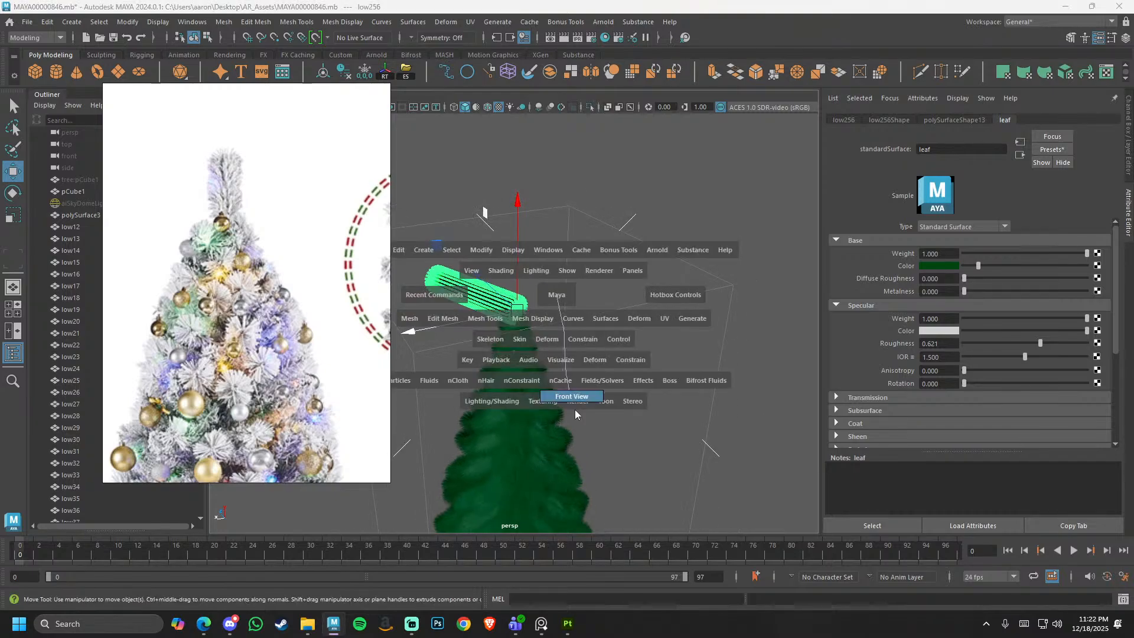
{"action": "right_click_drag", "start_coordinate": [633, 291], "coordinate": [709, 317], "text": "alt"}
{"action": "key", "text": "r"}
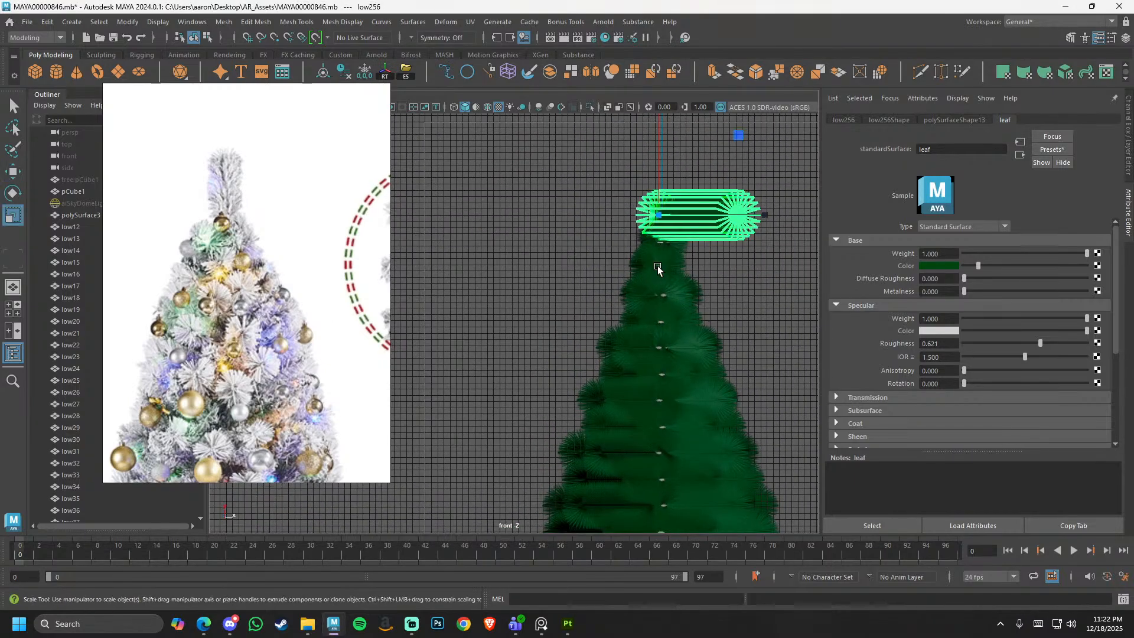
{"action": "left_click_drag", "start_coordinate": [658, 217], "coordinate": [561, 216]}
{"action": "middle_click_drag", "start_coordinate": [702, 251], "coordinate": [646, 317], "text": "alt"}
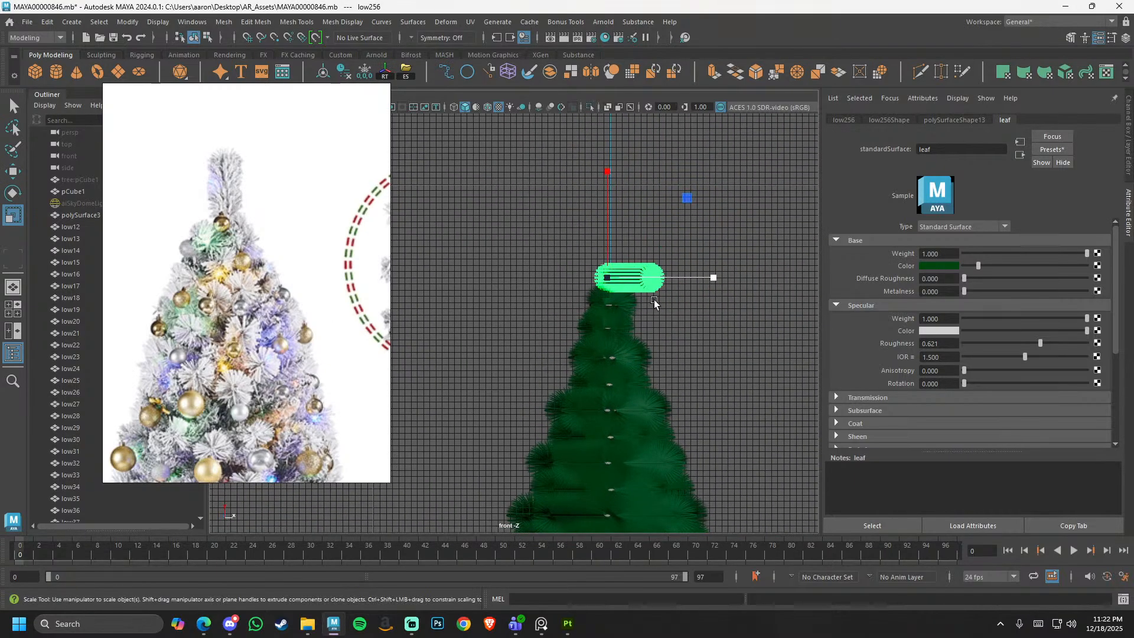
- In the side view, rotate the scaled branch copy upright and centre it over the trunk
{"action": "key", "text": "e"}
{"action": "left_click_drag", "start_coordinate": [679, 208], "coordinate": [699, 223]}
{"action": "key", "text": "space"}
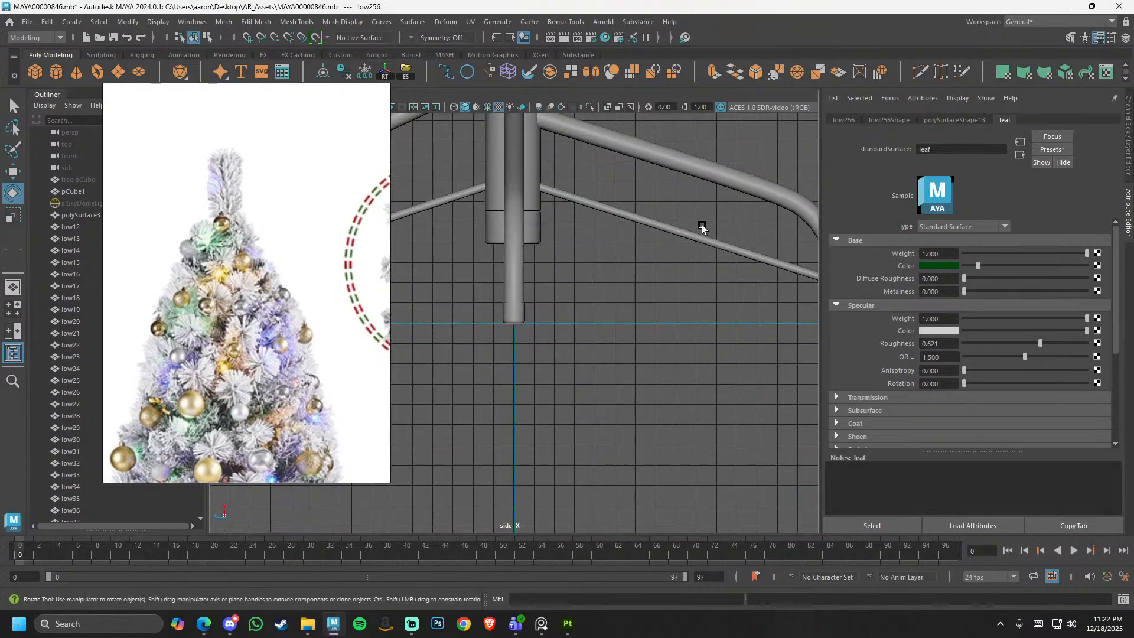
{"action": "right_click_drag", "start_coordinate": [633, 210], "coordinate": [303, 121], "text": "alt"}
{"action": "middle_click_drag", "start_coordinate": [303, 121], "coordinate": [375, 296], "text": "alt"}
{"action": "scroll", "coordinate": [520, 285], "scroll_direction": "down", "scroll_amount": 2}
{"action": "key", "text": "f"}
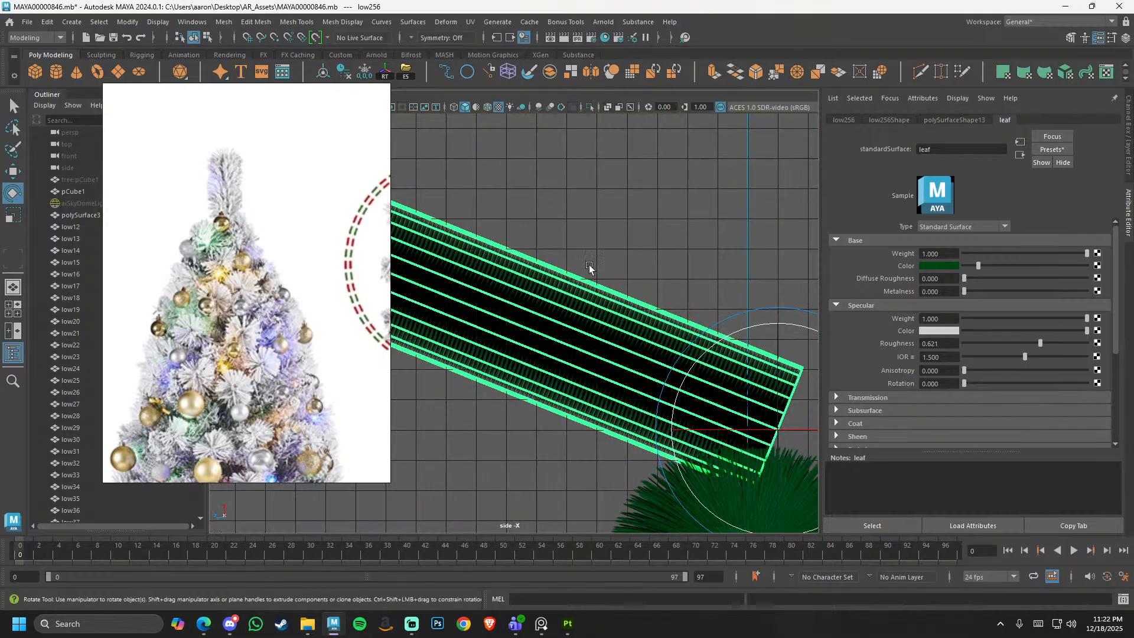
{"action": "scroll", "coordinate": [623, 265], "scroll_direction": "down", "scroll_amount": 8}
{"action": "middle_click_drag", "start_coordinate": [611, 290], "coordinate": [591, 260], "text": "alt"}
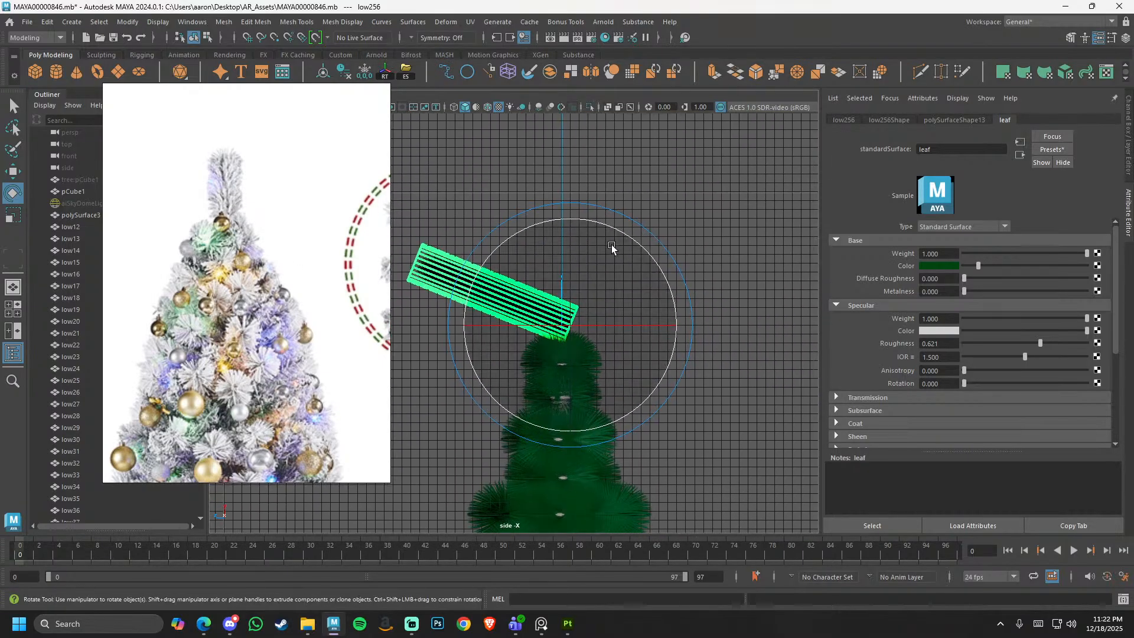
{"action": "left_click_drag", "start_coordinate": [611, 247], "coordinate": [655, 255]}
{"action": "key", "text": "w"}
{"action": "left_click_drag", "start_coordinate": [538, 326], "coordinate": [529, 327]}
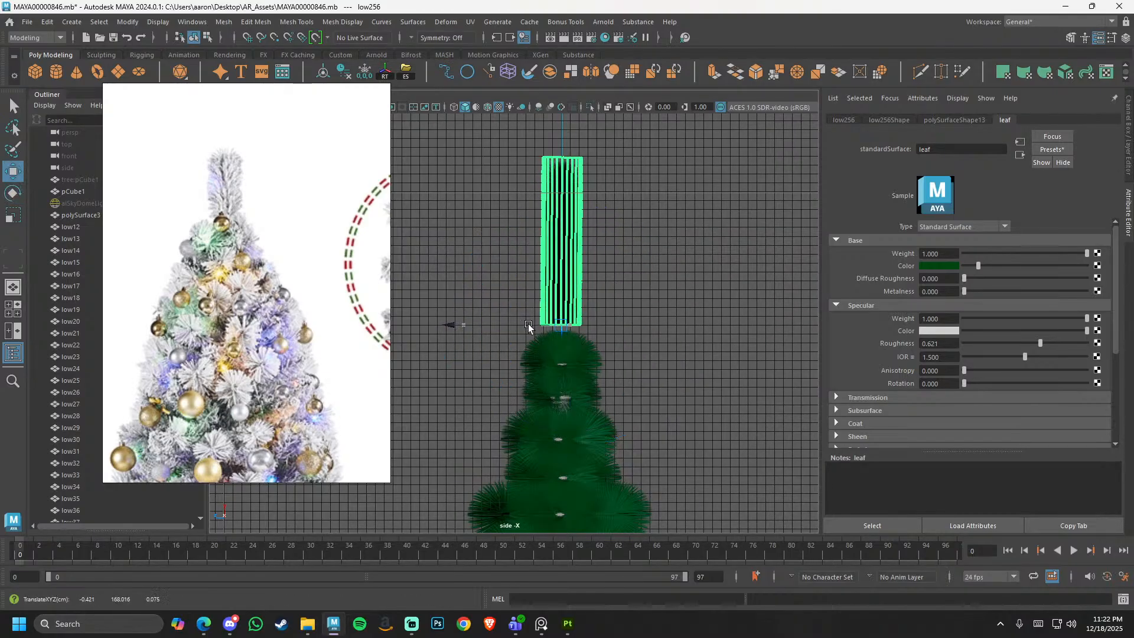
- Lower the upright branch into the top tier of the tree and scale it down slightly to match the tip in the reference image
{"action": "left_click_drag", "start_coordinate": [567, 251], "coordinate": [561, 266]}
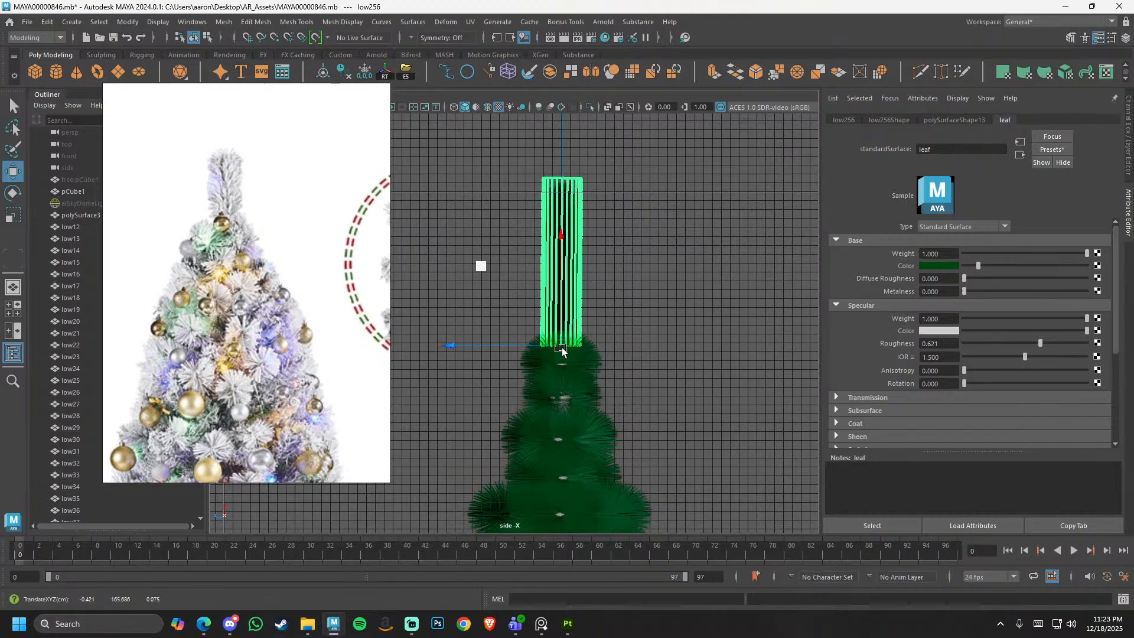
{"action": "left_click_drag", "start_coordinate": [561, 352], "coordinate": [542, 347]}
{"action": "key", "text": "r"}
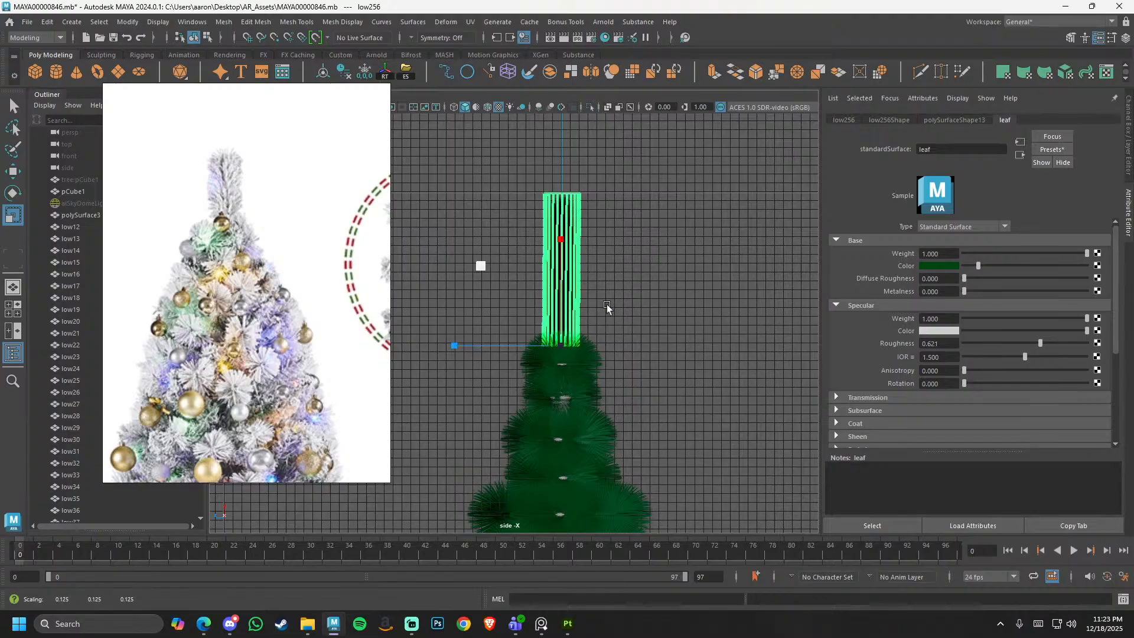
{"action": "right_click_drag", "start_coordinate": [381, 120], "coordinate": [318, 145]}
{"action": "left_click", "coordinate": [369, 111]}
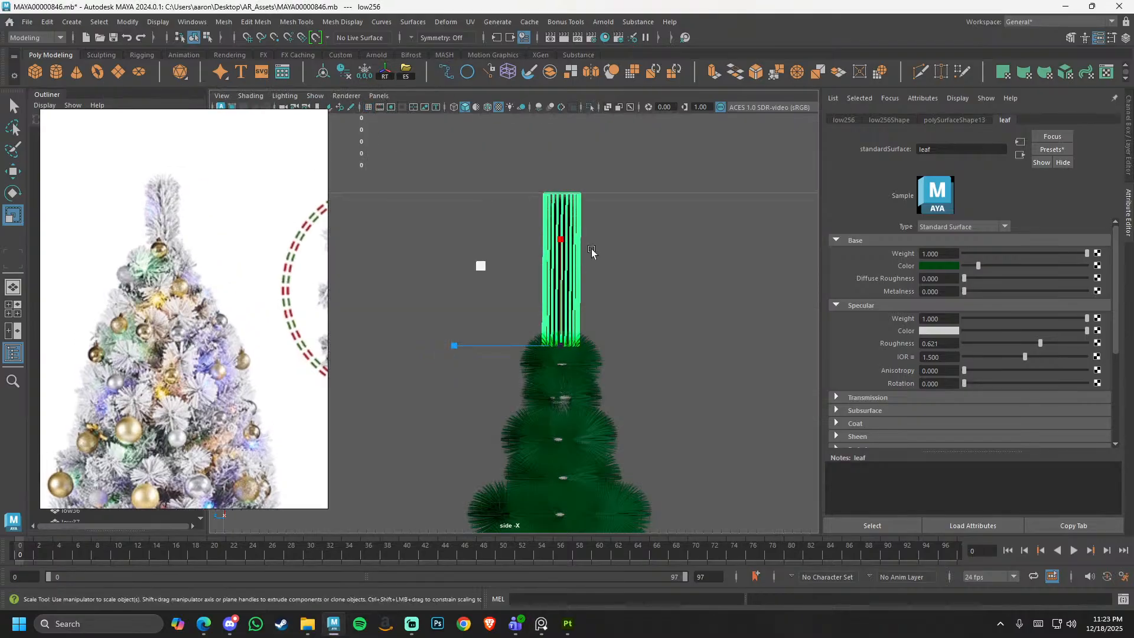
{"action": "right_click_drag", "start_coordinate": [591, 250], "coordinate": [586, 313], "text": "alt"}
{"action": "left_click_drag", "start_coordinate": [561, 348], "coordinate": [559, 350]}
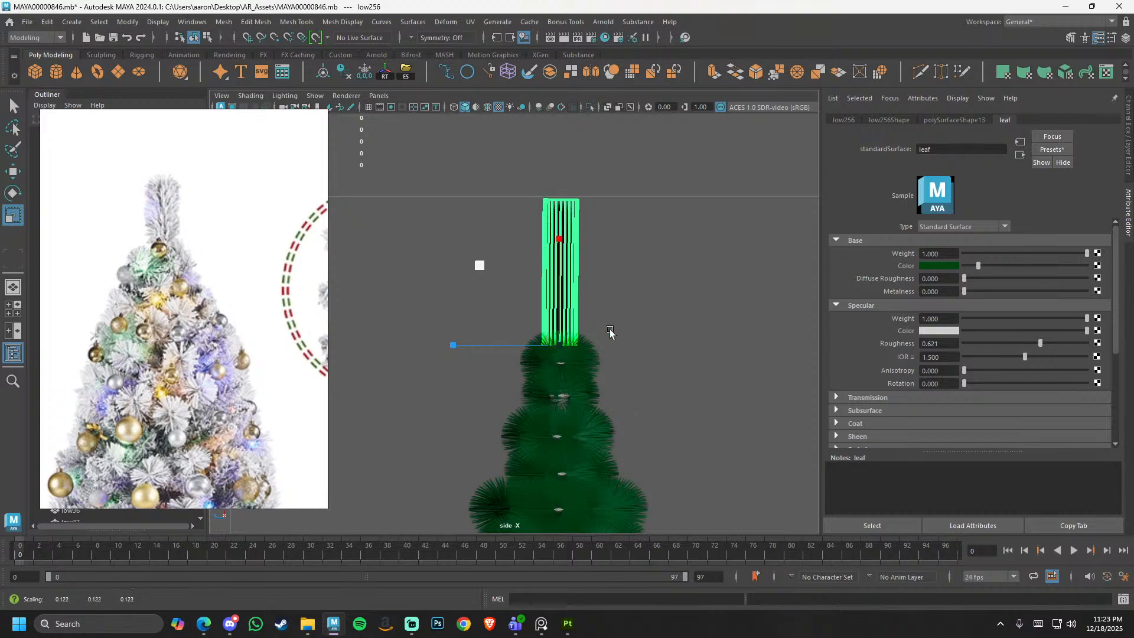
{"action": "key", "text": "w"}
{"action": "left_click", "coordinate": [666, 316]}
{"action": "right_click_drag", "start_coordinate": [665, 316], "coordinate": [521, 353], "text": "alt"}
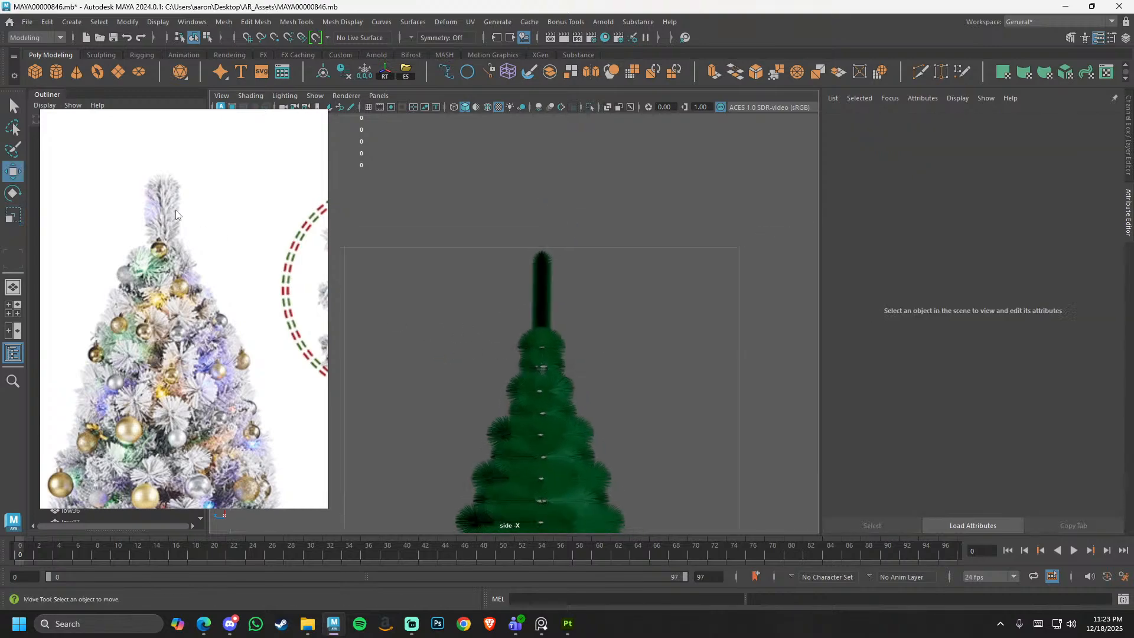
{"action": "right_click_drag", "start_coordinate": [504, 309], "coordinate": [540, 290], "text": "alt"}
- Shorten the upright tip branch by cutting it across the middle, deleting the lower half and lowering the rest onto the tree
{"action": "left_click", "coordinate": [540, 290]}
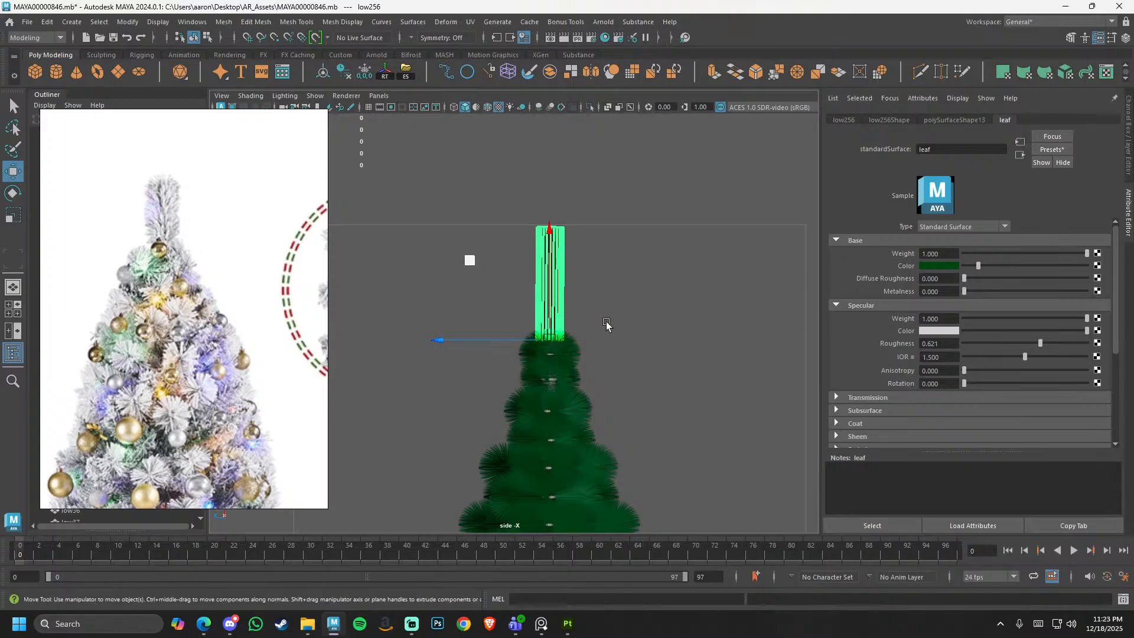
{"action": "right_click_drag", "start_coordinate": [663, 258], "coordinate": [542, 258], "text": "shift"}
{"action": "left_click", "coordinate": [635, 283]}
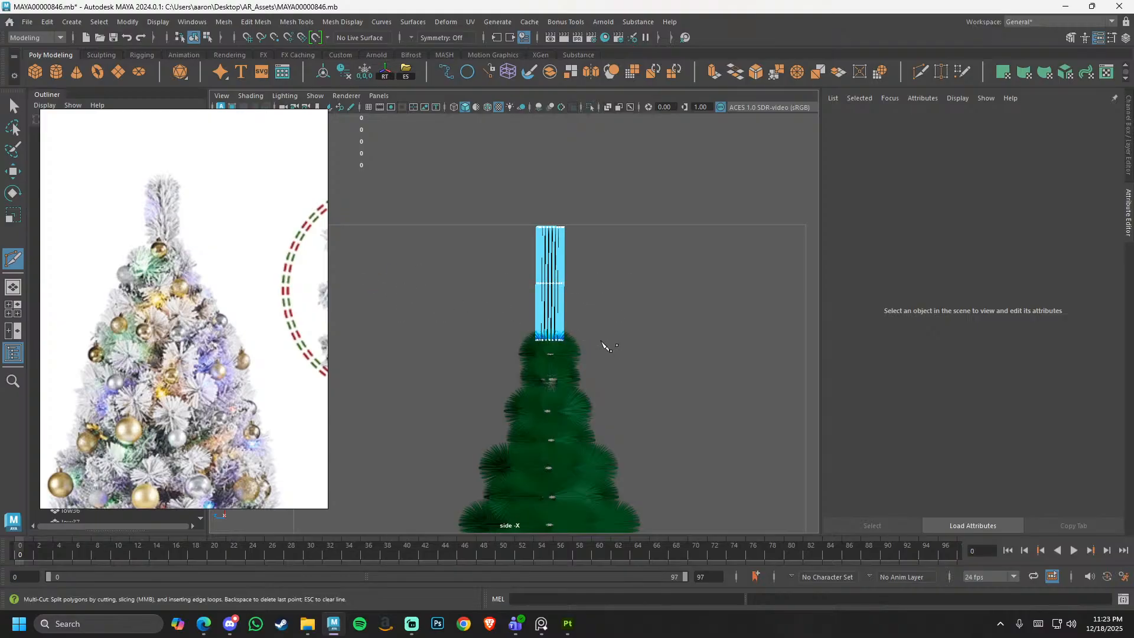
{"action": "left_click_drag", "start_coordinate": [529, 328], "coordinate": [724, 423]}
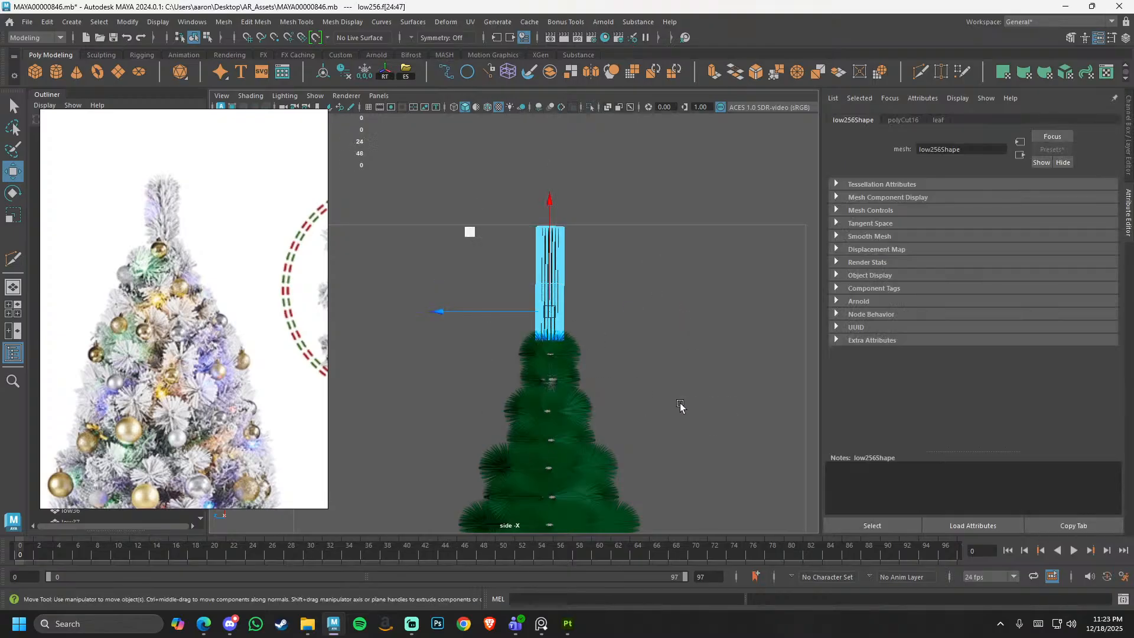
{"action": "key", "text": "Delete"}
{"action": "left_click_drag", "start_coordinate": [553, 267], "coordinate": [555, 326]}
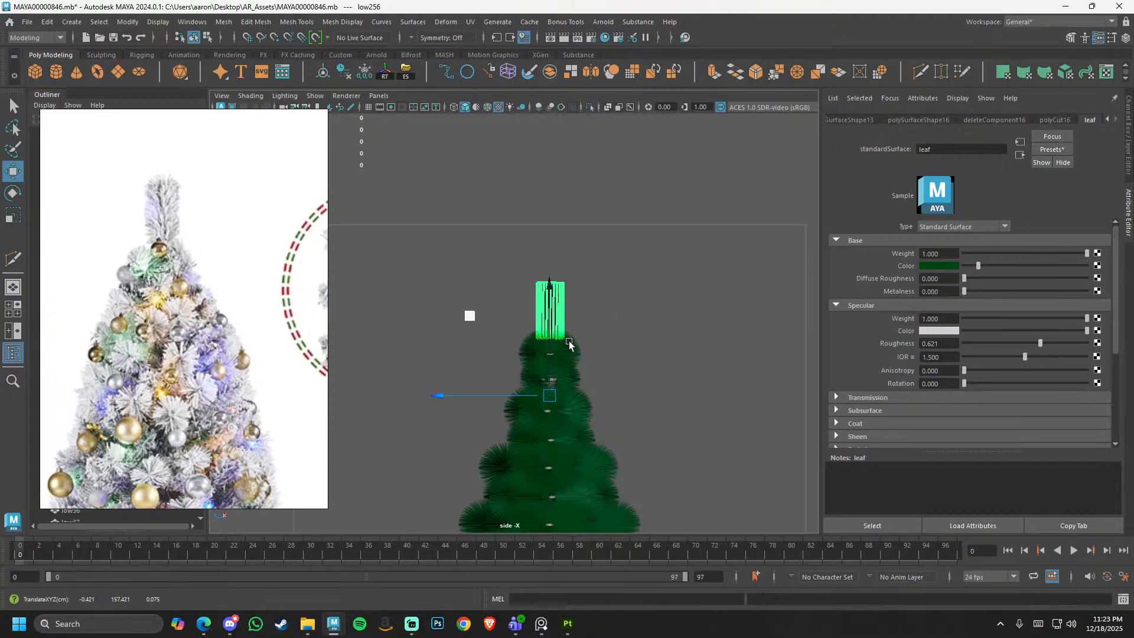
- Move the shortened tip branch's pivot to its base and scale the branch up slightly
{"action": "key", "text": "d"}
{"action": "left_click_drag", "start_coordinate": [551, 312], "coordinate": [552, 258]}
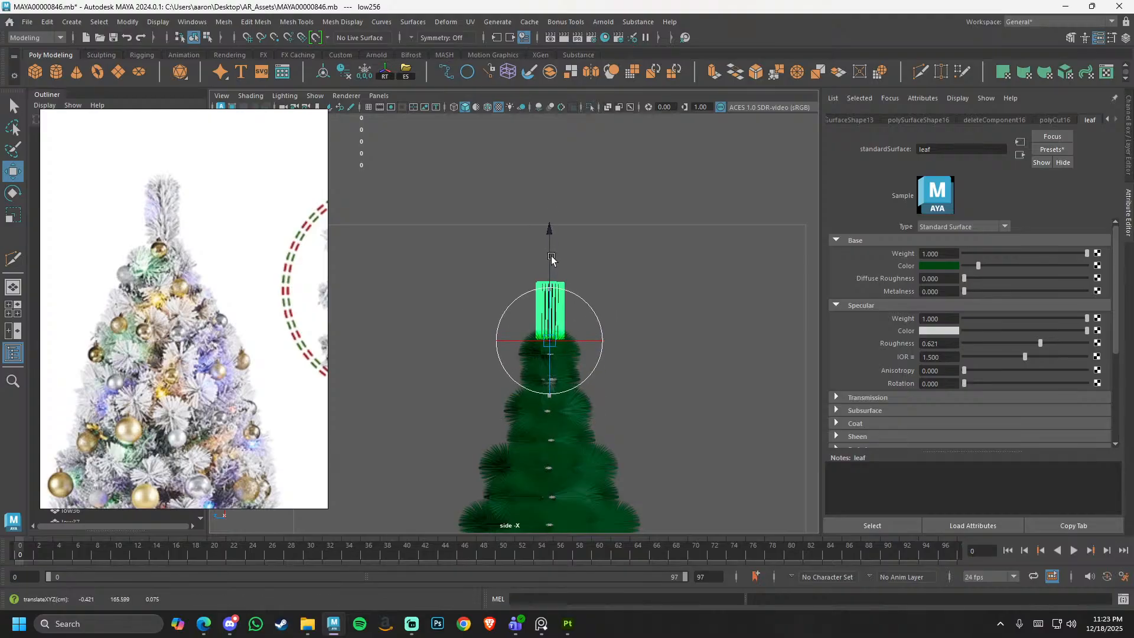
{"action": "key", "text": "r"}
{"action": "left_click_drag", "start_coordinate": [549, 341], "coordinate": [550, 290]}
{"action": "right_click_drag", "start_coordinate": [614, 299], "coordinate": [725, 241]}
{"action": "left_click", "coordinate": [718, 245]}
{"action": "right_click_drag", "start_coordinate": [502, 310], "coordinate": [442, 329], "text": "alt"}
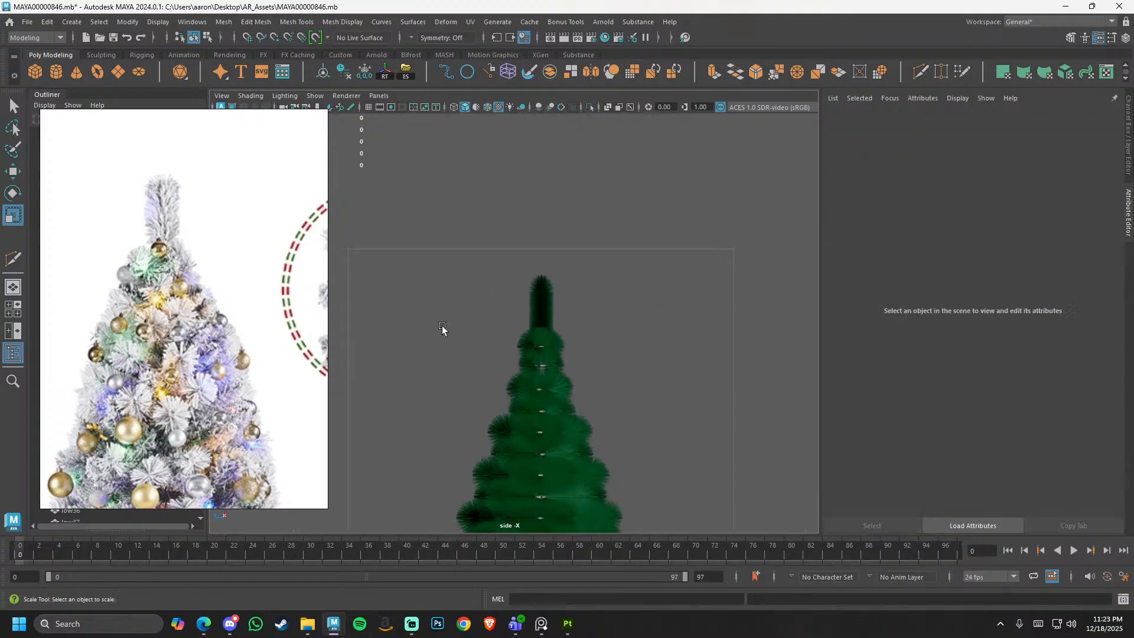
{"action": "middle_click_drag", "start_coordinate": [561, 387], "coordinate": [579, 289], "text": "alt"}
{"action": "right_click_drag", "start_coordinate": [579, 289], "coordinate": [473, 331], "text": "alt"}
{"action": "middle_click_drag", "start_coordinate": [491, 361], "coordinate": [498, 287], "text": "alt"}
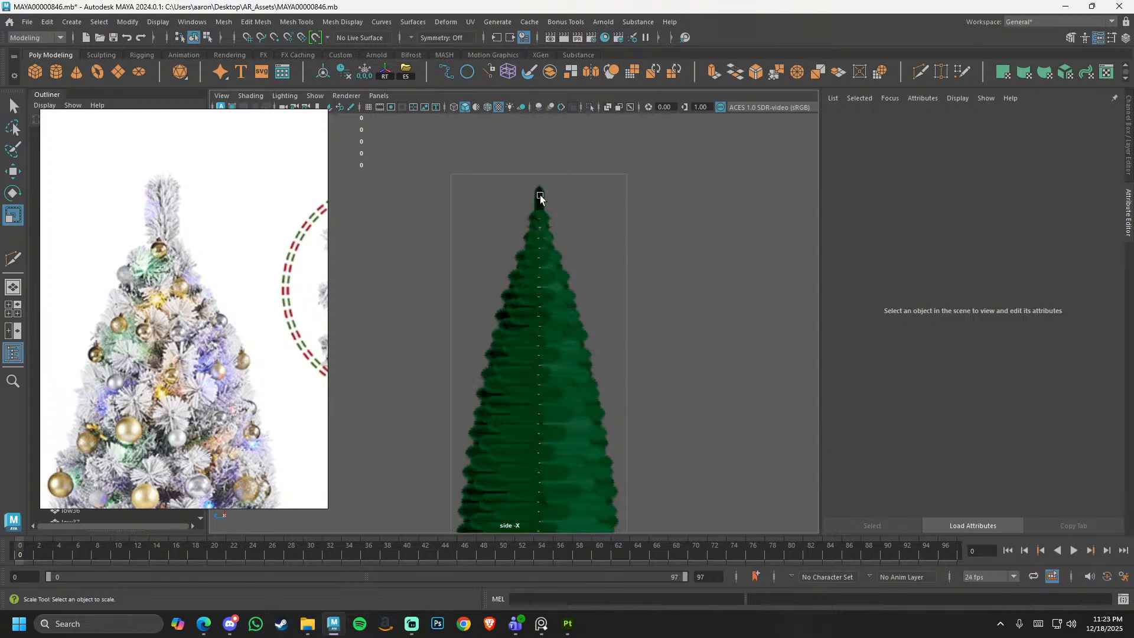
{"action": "left_click", "coordinate": [538, 258]}
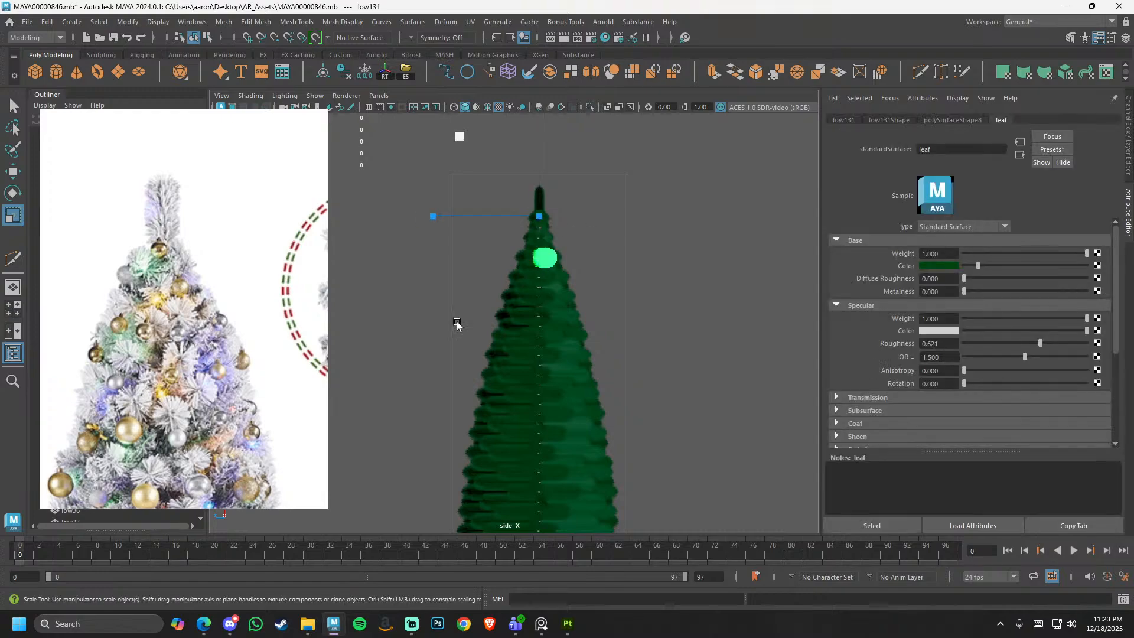
- Switch to Substance 3D Painter, move the reference image out of the way, view the branch mesh, then close Painter and return to Maya
{"action": "left_click", "coordinate": [568, 624]}
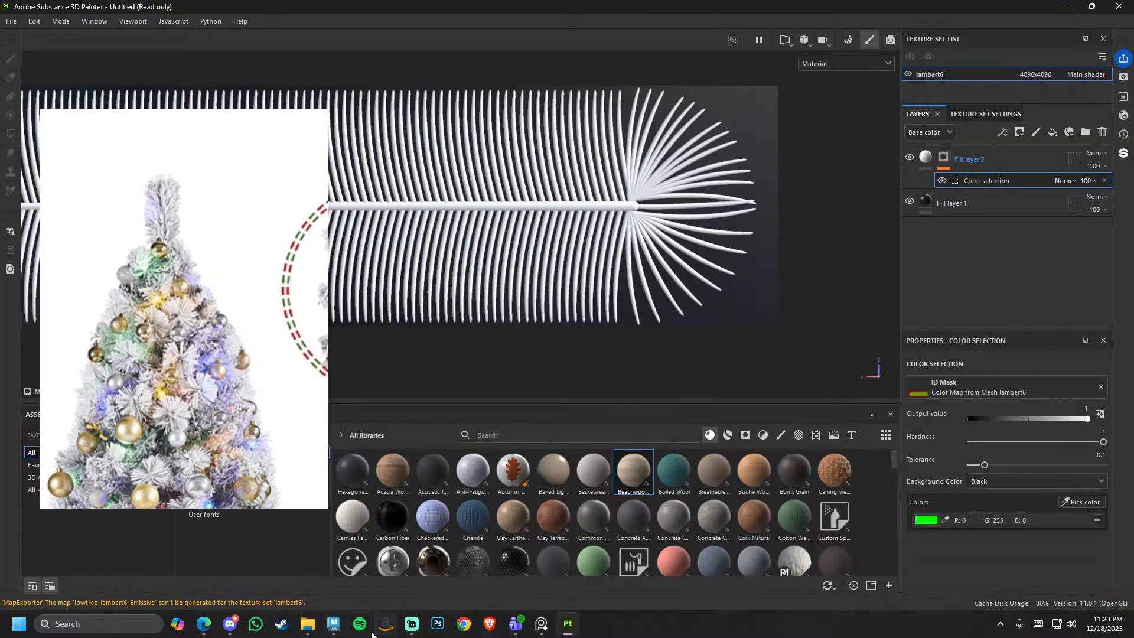
{"action": "left_click", "coordinate": [412, 624]}
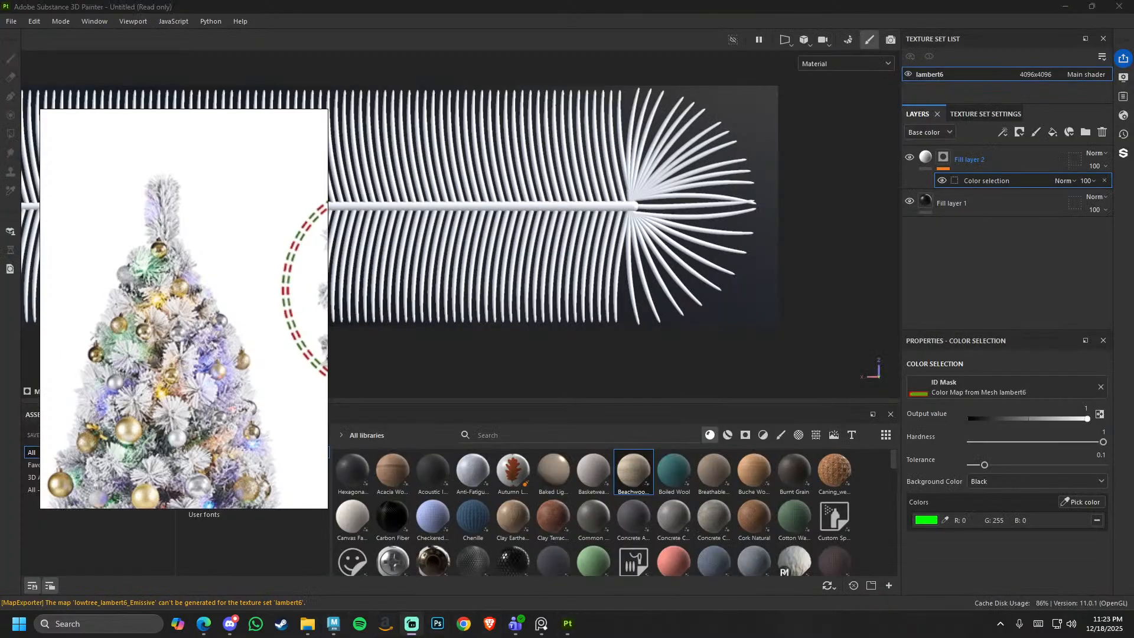
{"action": "right_click", "coordinate": [689, 222]}
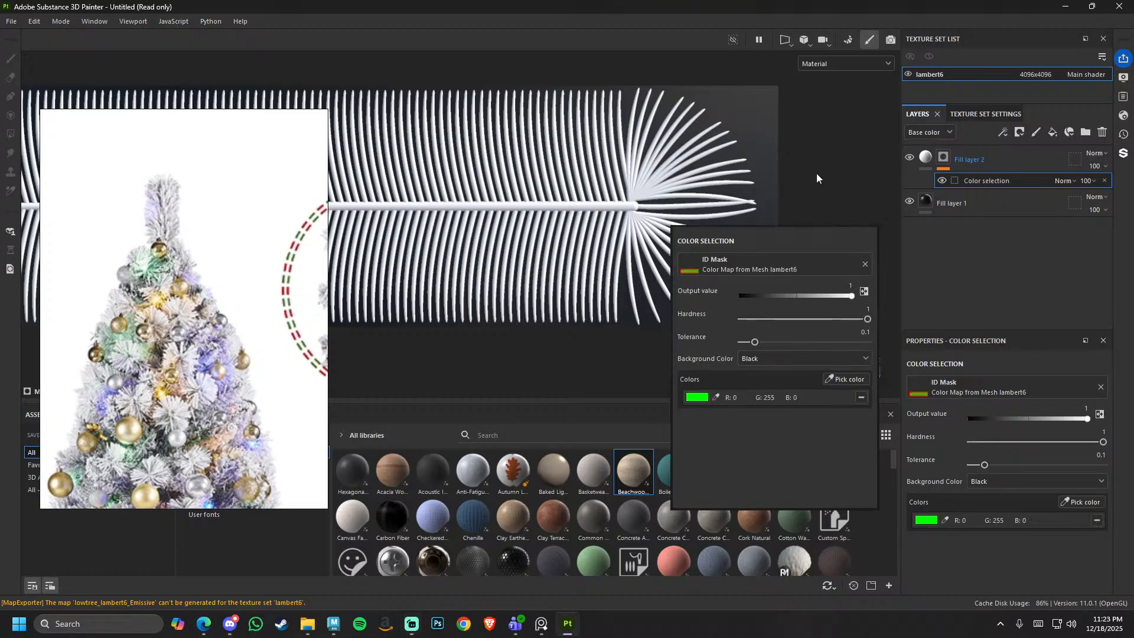
{"action": "mouse_move", "coordinate": [816, 172]}
{"action": "right_mouse_down", "text": "alt"}
{"action": "mouse_move", "coordinate": [764, 262]}
{"action": "mouse_move", "coordinate": [520, 222]}
{"action": "mouse_move", "coordinate": [273, 239]}
{"action": "right_mouse_up", "text": "alt"}
{"action": "right_click_drag", "start_coordinate": [273, 238], "coordinate": [0, 243]}
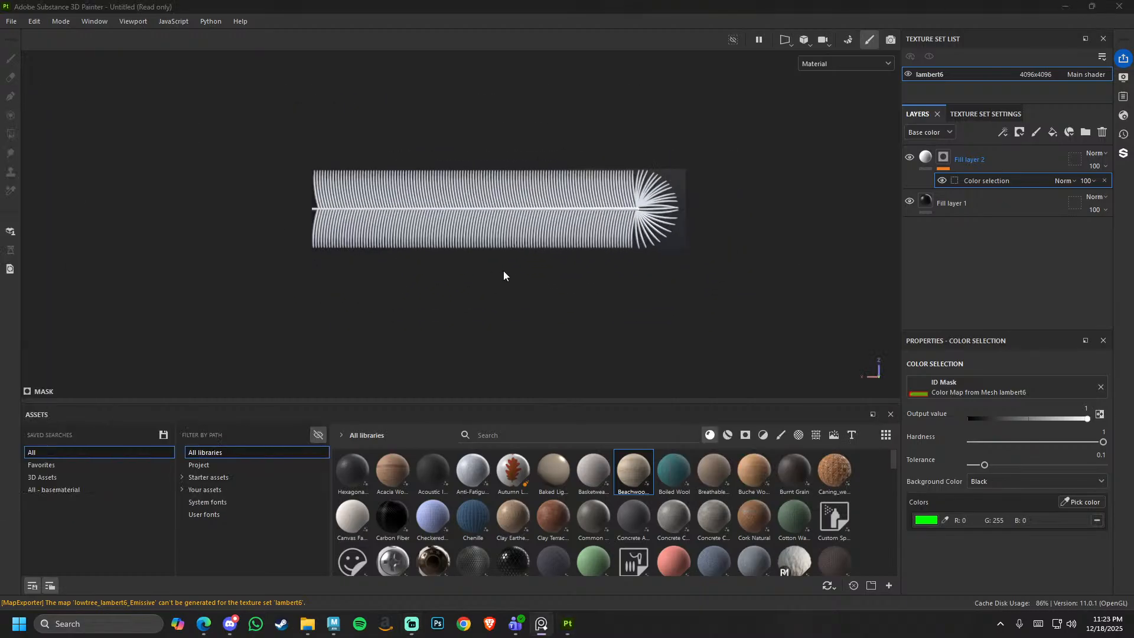
{"action": "right_click_drag", "start_coordinate": [504, 271], "coordinate": [346, 270], "text": "alt"}
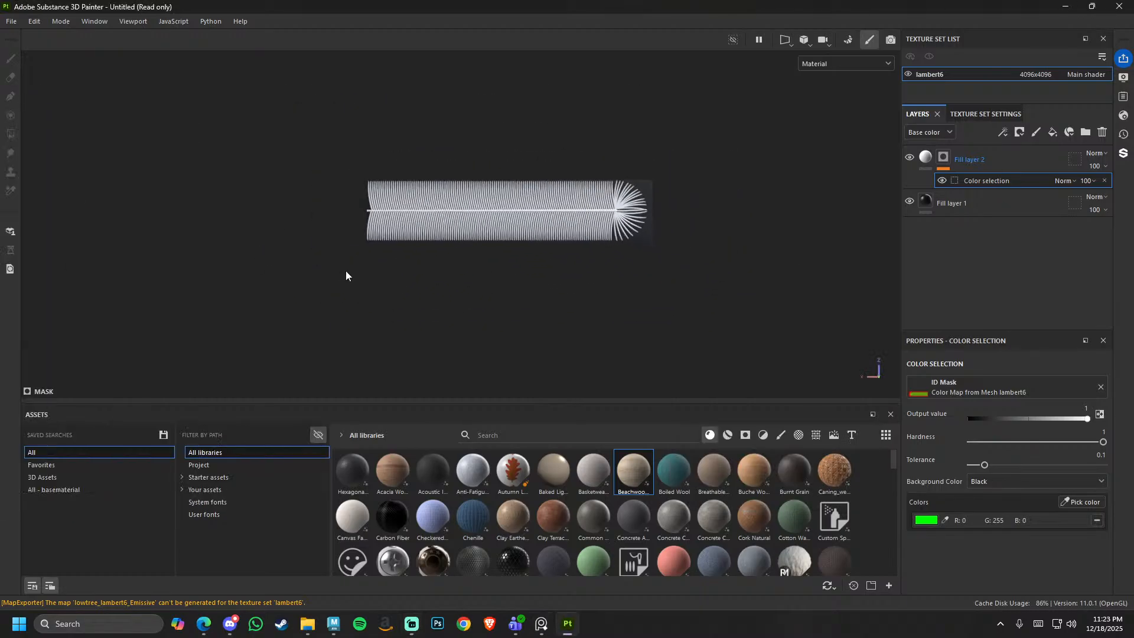
{"action": "left_click", "coordinate": [1119, 7]}
{"action": "left_click", "coordinate": [505, 322]}
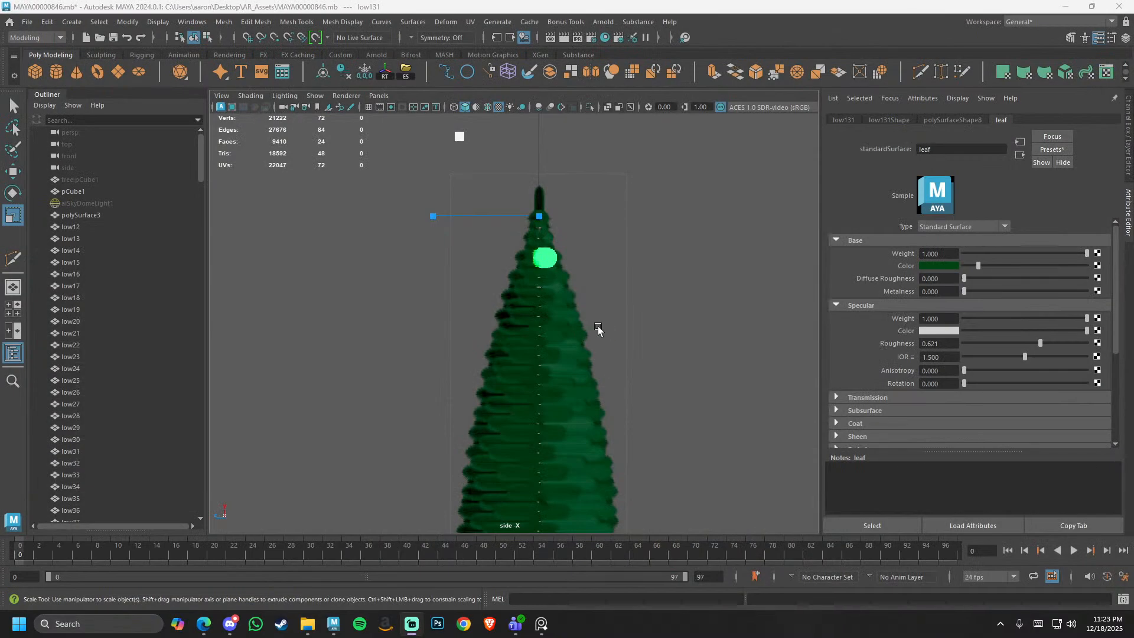
- Return to the perspective view and examine the whole tree and its stand from several sides and from below
{"action": "scroll", "coordinate": [598, 326], "scroll_direction": "down", "scroll_amount": 1}
{"action": "left_click", "coordinate": [629, 297]}
{"action": "mouse_move", "coordinate": [620, 301]}
{"action": "left_mouse_down", "text": "alt"}
{"action": "mouse_move", "coordinate": [491, 361]}
{"action": "mouse_move", "coordinate": [510, 168]}
{"action": "left_mouse_up", "text": "alt"}
{"action": "key", "text": "space"}
{"action": "left_click_drag", "start_coordinate": [466, 275], "coordinate": [490, 266], "text": "alt"}
{"action": "scroll", "coordinate": [478, 275], "scroll_direction": "up", "scroll_amount": 5}
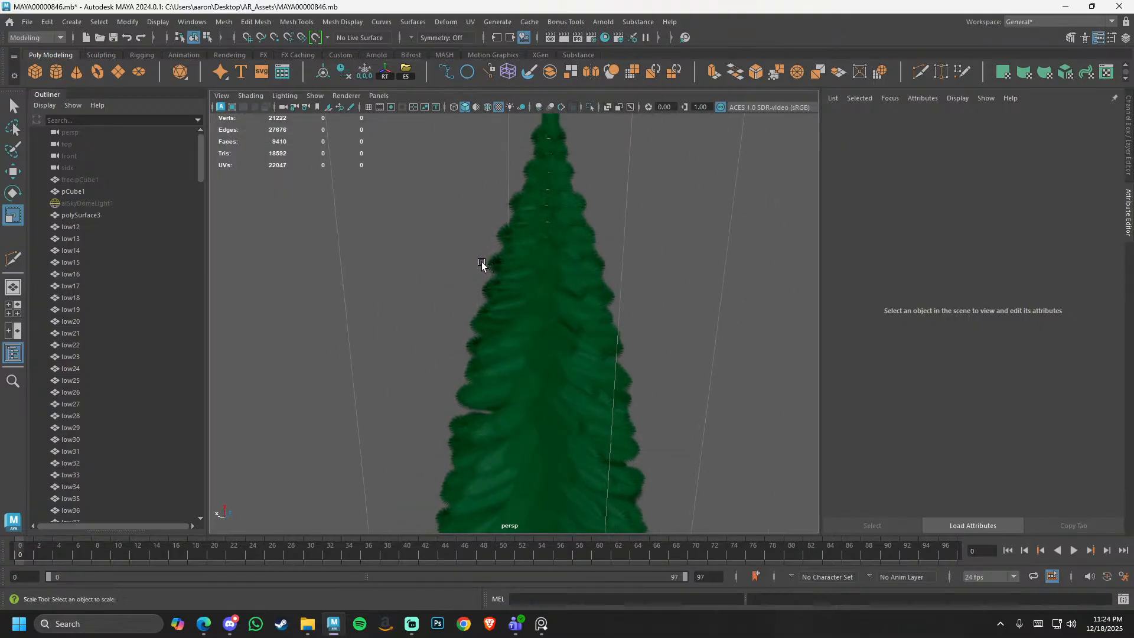
{"action": "left_click", "coordinate": [481, 261]}
{"action": "right_click_drag", "start_coordinate": [408, 287], "coordinate": [292, 313], "text": "alt"}
{"action": "left_click", "coordinate": [417, 285]}
{"action": "middle_click_drag", "start_coordinate": [493, 337], "coordinate": [501, 285], "text": "alt"}
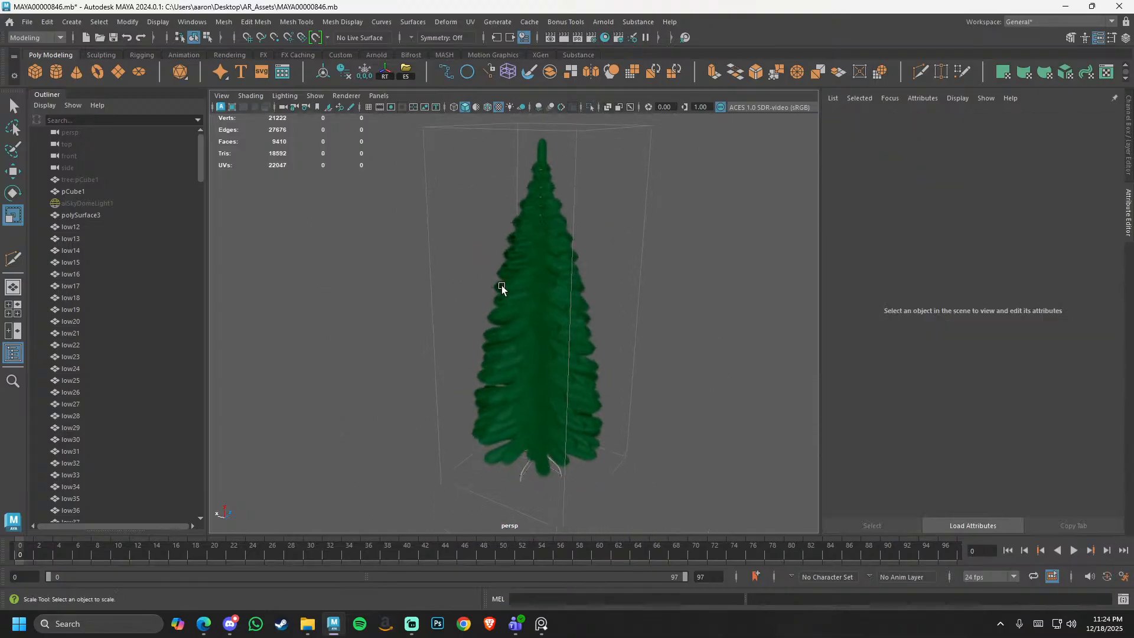
{"action": "left_click_drag", "start_coordinate": [471, 345], "coordinate": [444, 268], "text": "alt"}
{"action": "middle_click_drag", "start_coordinate": [511, 493], "coordinate": [519, 352], "text": "alt"}
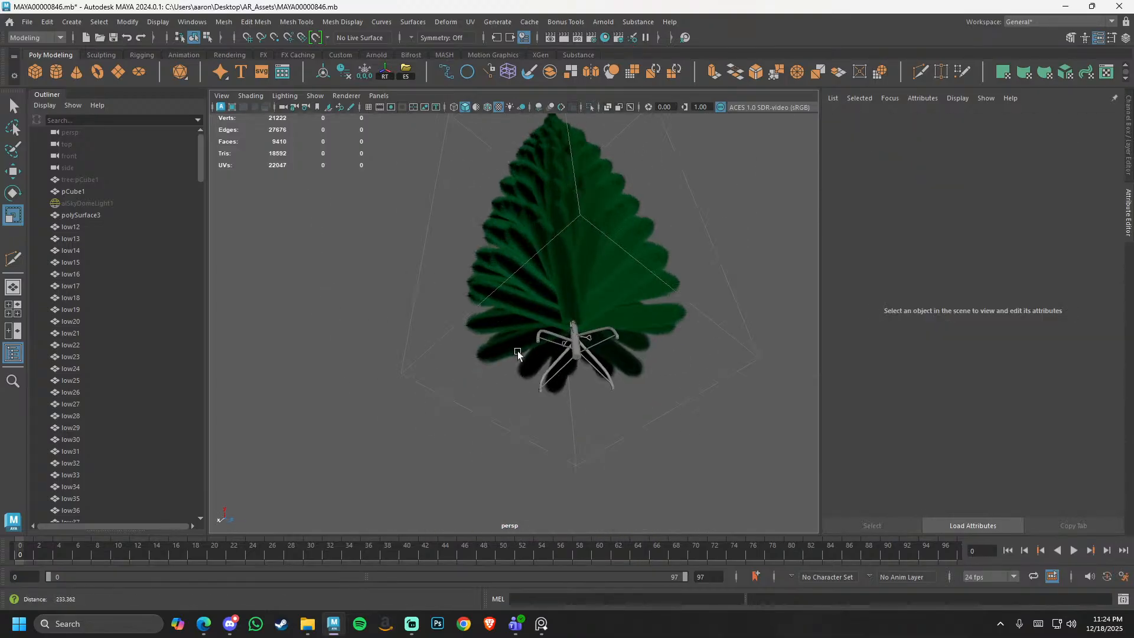
{"action": "right_click_drag", "start_coordinate": [519, 352], "coordinate": [575, 313], "text": "alt"}
{"action": "left_click_drag", "start_coordinate": [564, 296], "coordinate": [565, 358], "text": "alt"}
{"action": "middle_click_drag", "start_coordinate": [565, 358], "coordinate": [538, 325], "text": "alt"}
{"action": "right_click_drag", "start_coordinate": [537, 325], "coordinate": [624, 399], "text": "alt"}
{"action": "left_click", "coordinate": [594, 260]}
{"action": "middle_click_drag", "start_coordinate": [726, 370], "coordinate": [688, 395], "text": "alt"}
{"action": "right_click_drag", "start_coordinate": [688, 395], "coordinate": [242, 323], "text": "alt"}
{"action": "left_click_drag", "start_coordinate": [511, 275], "coordinate": [488, 339], "text": "alt"}
{"action": "key", "text": "w"}
{"action": "left_click", "coordinate": [460, 313]}
{"action": "middle_click_drag", "start_coordinate": [453, 260], "coordinate": [494, 354], "text": "alt"}
{"action": "right_click_drag", "start_coordinate": [494, 354], "coordinate": [591, 413], "text": "alt"}
{"action": "middle_click_drag", "start_coordinate": [590, 414], "coordinate": [529, 319], "text": "alt"}
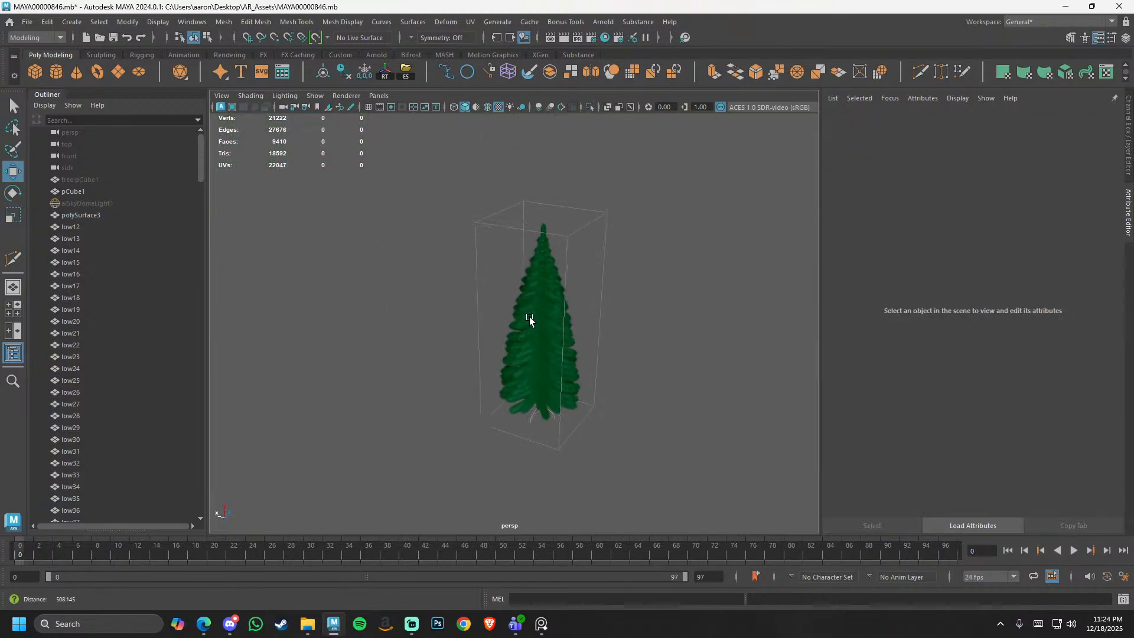
{"action": "right_click_drag", "start_coordinate": [529, 319], "coordinate": [551, 346], "text": "alt"}
{"action": "middle_click_drag", "start_coordinate": [553, 400], "coordinate": [527, 254], "text": "alt"}
{"action": "right_click_drag", "start_coordinate": [526, 254], "coordinate": [554, 371], "text": "alt"}
{"action": "left_click_drag", "start_coordinate": [555, 371], "coordinate": [550, 328], "text": "alt"}
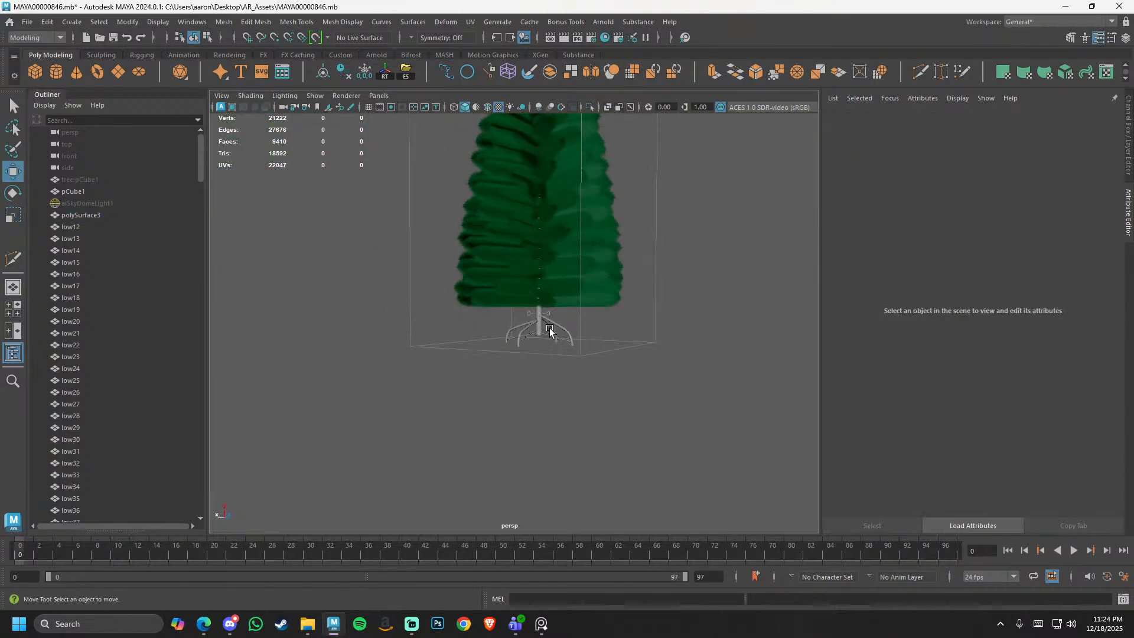
- Freeze the transformations of the metal tree stand polySurface3 and open it in the UV Editor
{"action": "left_click", "coordinate": [546, 332]}
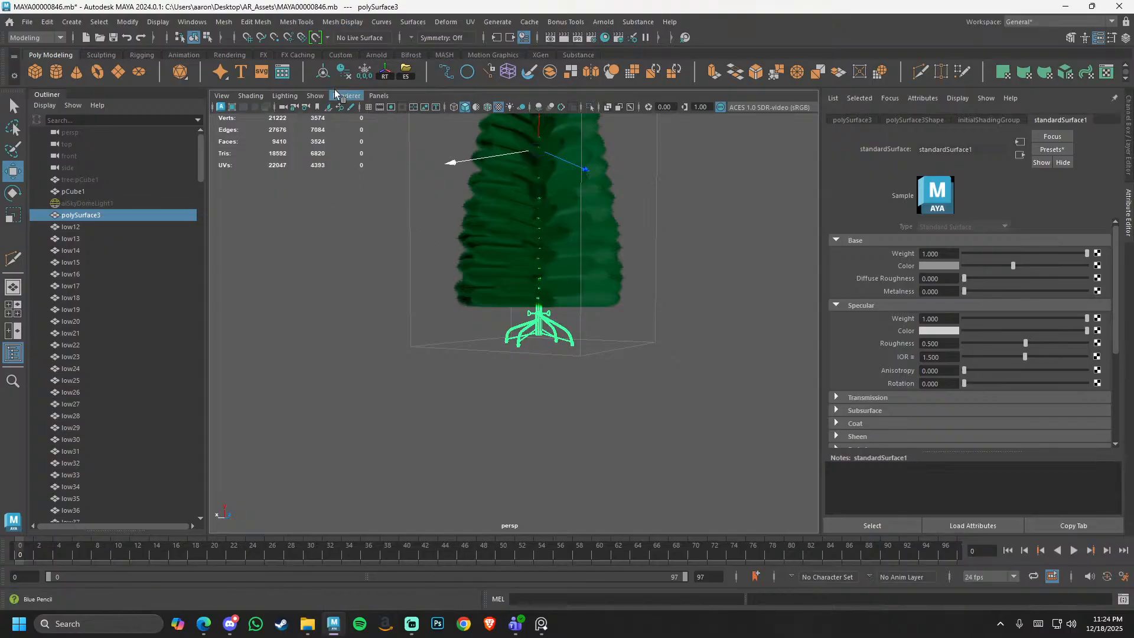
{"action": "left_click", "coordinate": [362, 76]}
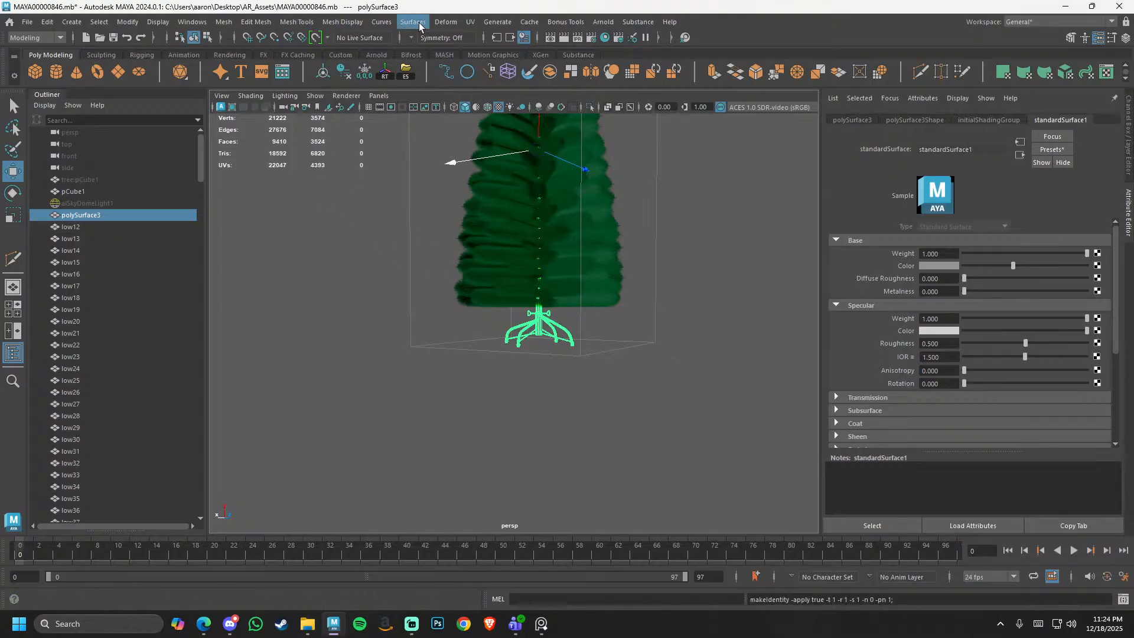
{"action": "left_click", "coordinate": [470, 22]}
{"action": "left_click", "coordinate": [490, 43]}
- Apply a six-plane automatic UV projection to the whole tree stand and select all its UV shells
{"action": "right_click_drag", "start_coordinate": [561, 281], "coordinate": [529, 312], "text": "alt"}
{"action": "left_click_drag", "start_coordinate": [506, 266], "coordinate": [614, 357]}
{"action": "right_click_drag", "start_coordinate": [617, 301], "coordinate": [632, 376], "text": "shift"}
{"action": "right_click_drag", "start_coordinate": [549, 296], "coordinate": [606, 392], "text": "alt"}
{"action": "right_click_drag", "start_coordinate": [541, 384], "coordinate": [466, 459], "text": "shift"}
{"action": "right_click_drag", "start_coordinate": [552, 333], "coordinate": [590, 435], "text": "alt"}
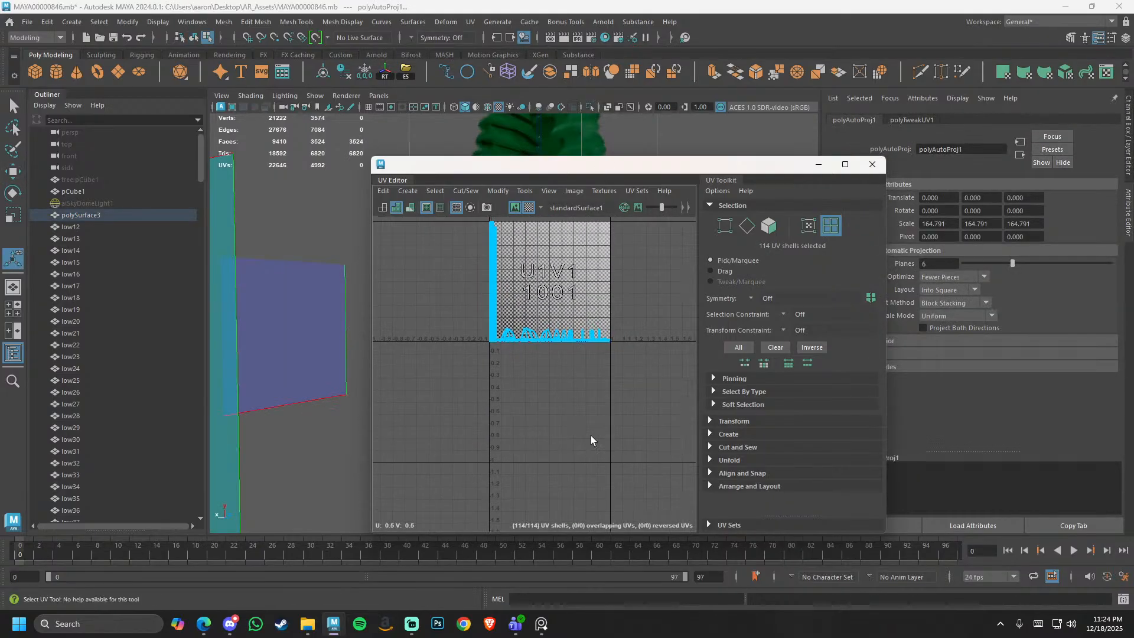
- Lay out the tree stand's UV shells within the 0–1 UV tile
{"action": "right_click_drag", "start_coordinate": [553, 307], "coordinate": [496, 362], "text": "shift"}
{"action": "right_click_drag", "start_coordinate": [569, 272], "coordinate": [546, 446], "text": "shift"}
{"action": "middle_click_drag", "start_coordinate": [547, 335], "coordinate": [545, 385], "text": "alt"}
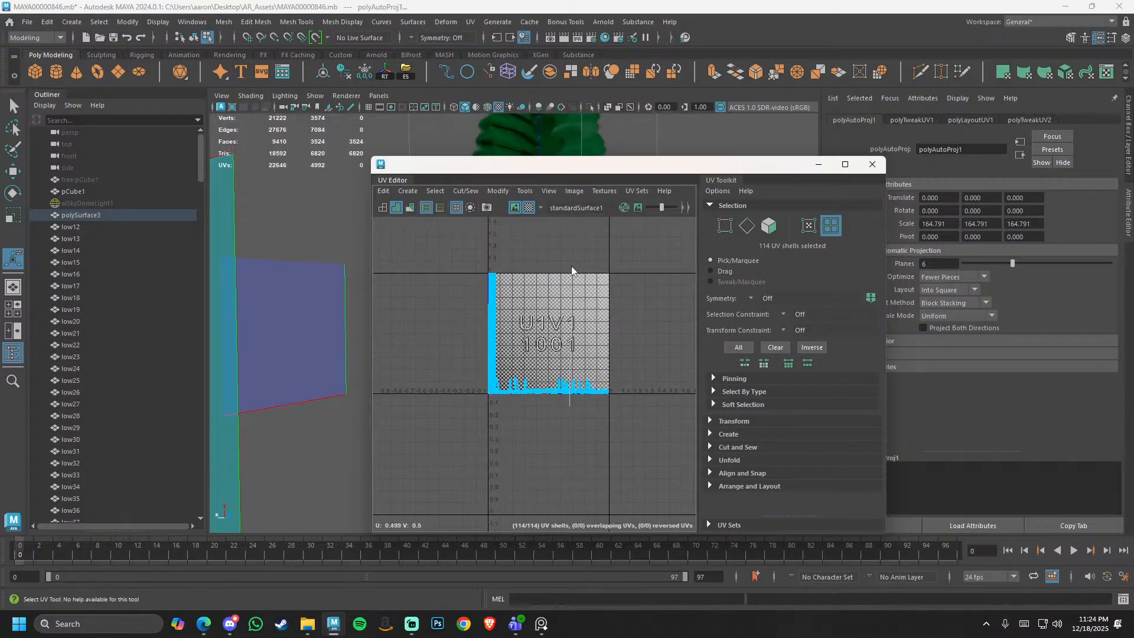
- Reapply the automatic UV projection to the tree stand and replace it with a single flat projection
{"action": "right_click_drag", "start_coordinate": [572, 266], "coordinate": [583, 339], "text": "shift"}
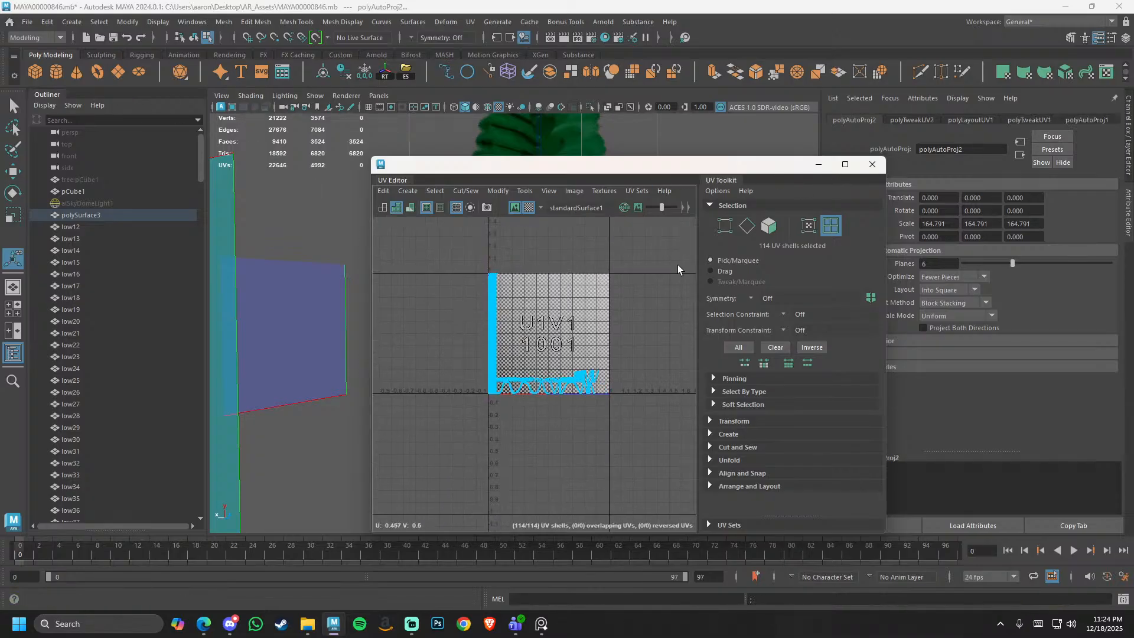
{"action": "right_click_drag", "start_coordinate": [677, 265], "coordinate": [579, 169], "text": "shift"}
{"action": "left_click_drag", "start_coordinate": [650, 169], "coordinate": [911, 215]}
- Isolate the tree stand in the perspective view and check its UV layout
{"action": "middle_click_drag", "start_coordinate": [496, 262], "coordinate": [473, 387], "text": "alt"}
{"action": "key", "text": "q"}
{"action": "key", "text": "ctrl+1"}
{"action": "left_click", "coordinate": [477, 225]}
{"action": "left_click", "coordinate": [464, 295]}
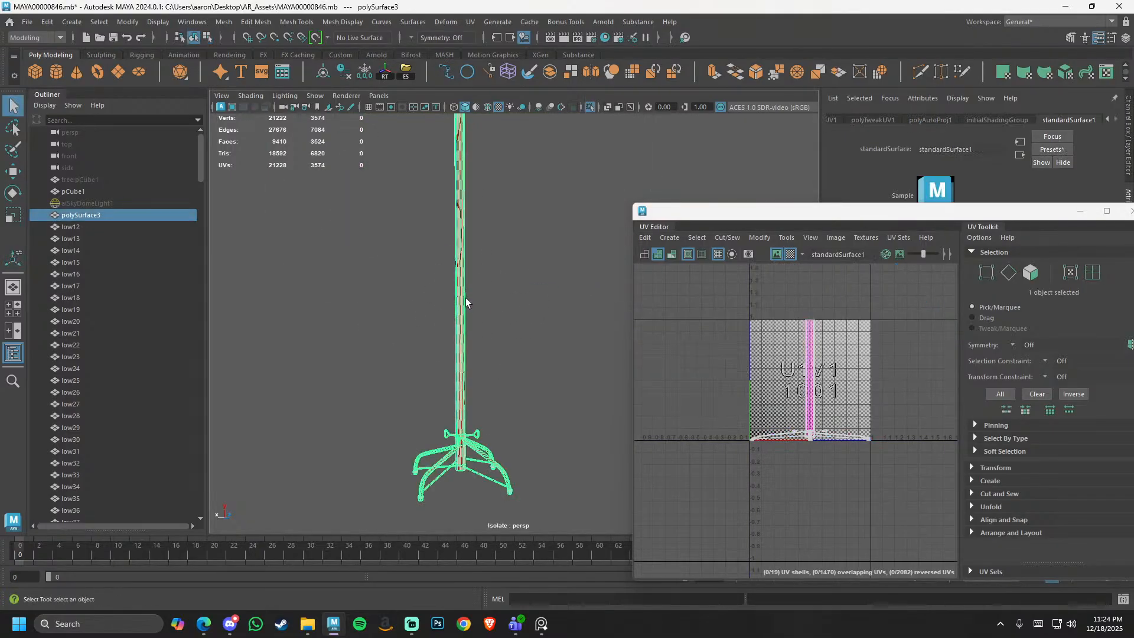
{"action": "left_click", "coordinate": [480, 322]}
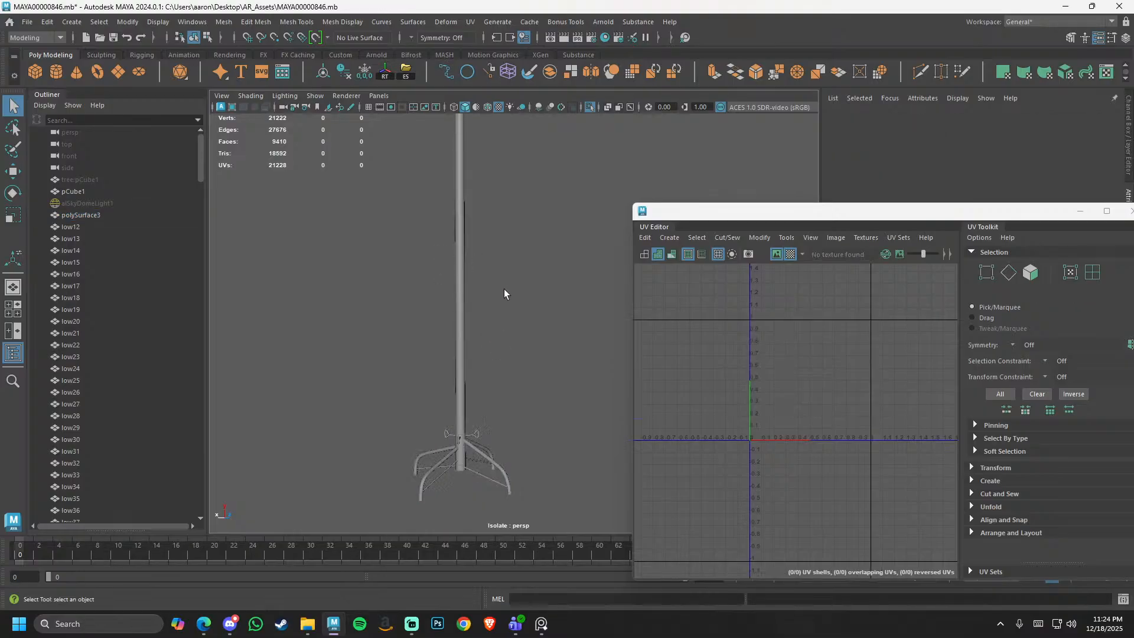
- Bring up the reference images and examine the decorated tree's branches, ornaments and lights
{"action": "key", "text": "alt+Tab"}
{"action": "right_click_drag", "start_coordinate": [362, 282], "coordinate": [400, 275]}
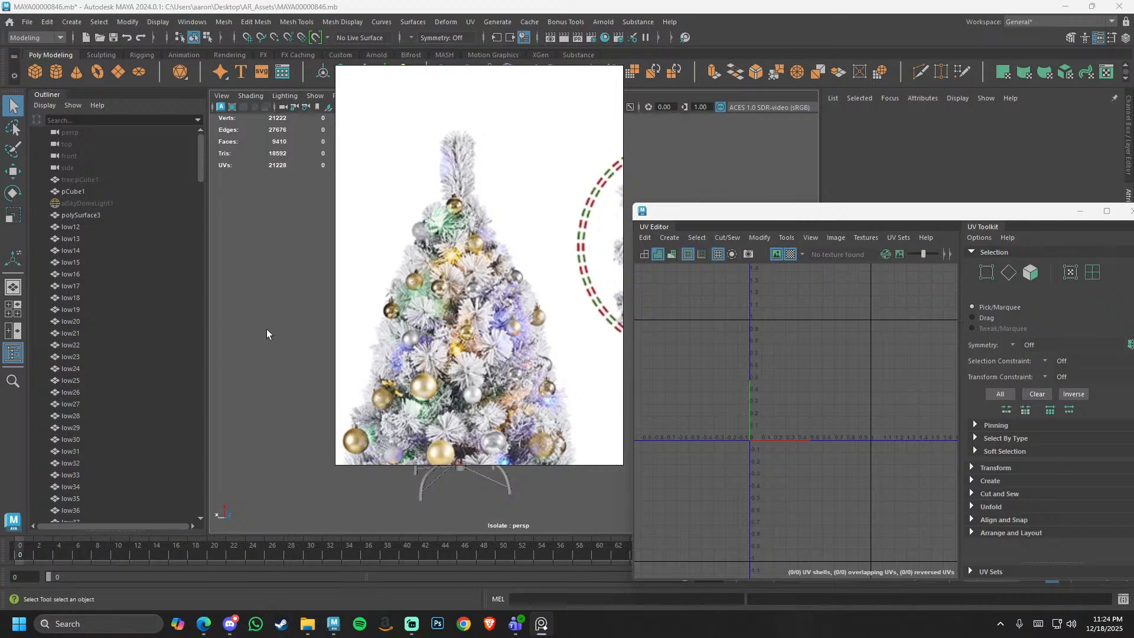
{"action": "right_click_drag", "start_coordinate": [419, 339], "coordinate": [329, 340]}
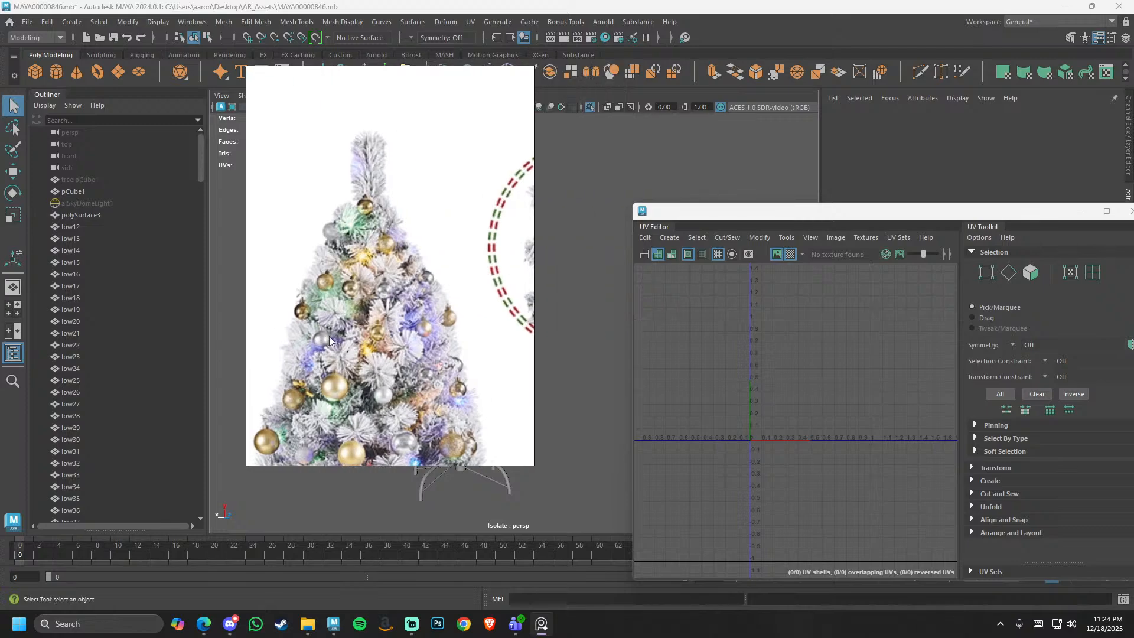
{"action": "scroll", "coordinate": [329, 340], "scroll_direction": "down", "scroll_amount": 3}
{"action": "scroll", "coordinate": [319, 352], "scroll_direction": "up", "scroll_amount": 5}
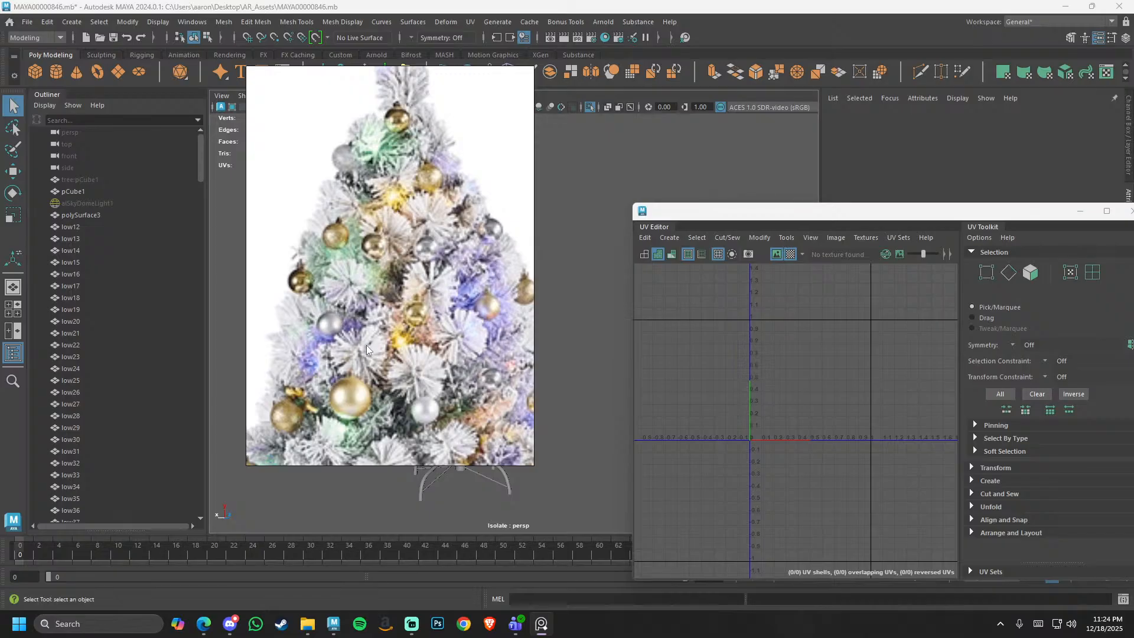
{"action": "right_click_drag", "start_coordinate": [400, 346], "coordinate": [0, 326]}
- Frame the isolated tree stand in the perspective view and close the UV Editor
{"action": "right_click_drag", "start_coordinate": [473, 354], "coordinate": [308, 350], "text": "alt"}
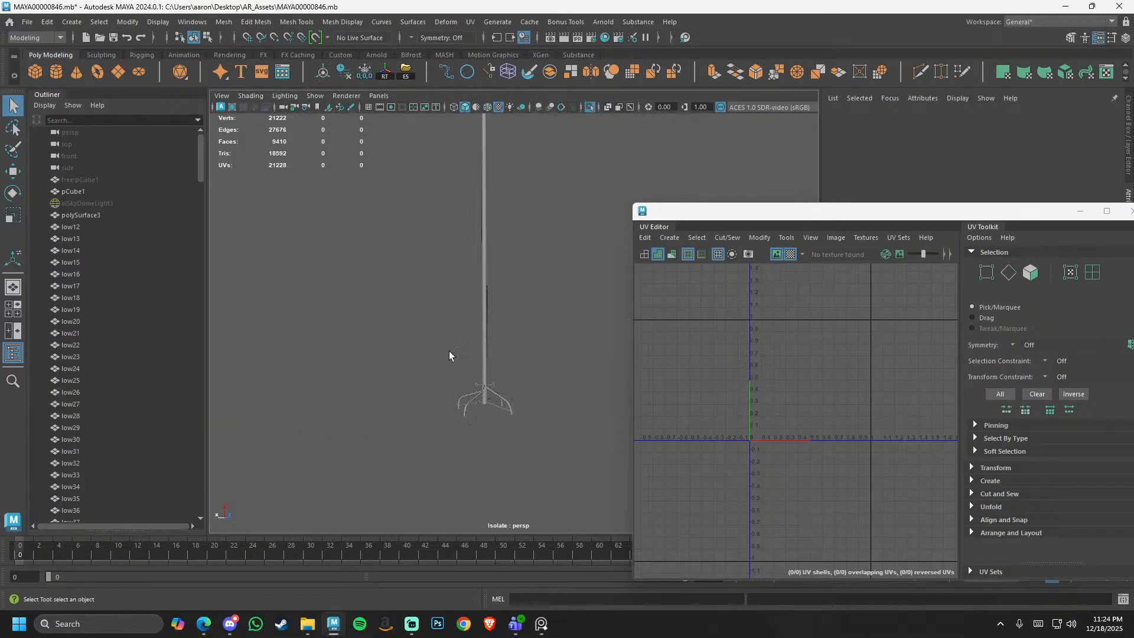
{"action": "middle_click_drag", "start_coordinate": [450, 355], "coordinate": [396, 362], "text": "alt"}
{"action": "left_click_drag", "start_coordinate": [883, 215], "coordinate": [665, 220]}
{"action": "left_click", "coordinate": [767, 232]}
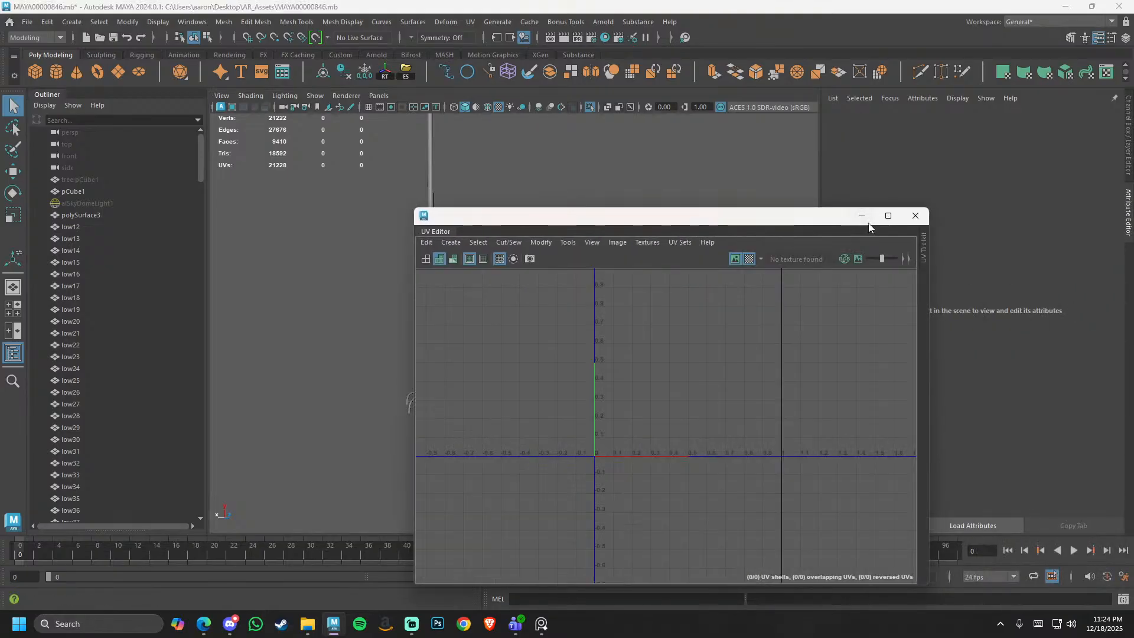
{"action": "left_click_drag", "start_coordinate": [929, 233], "coordinate": [857, 233]}
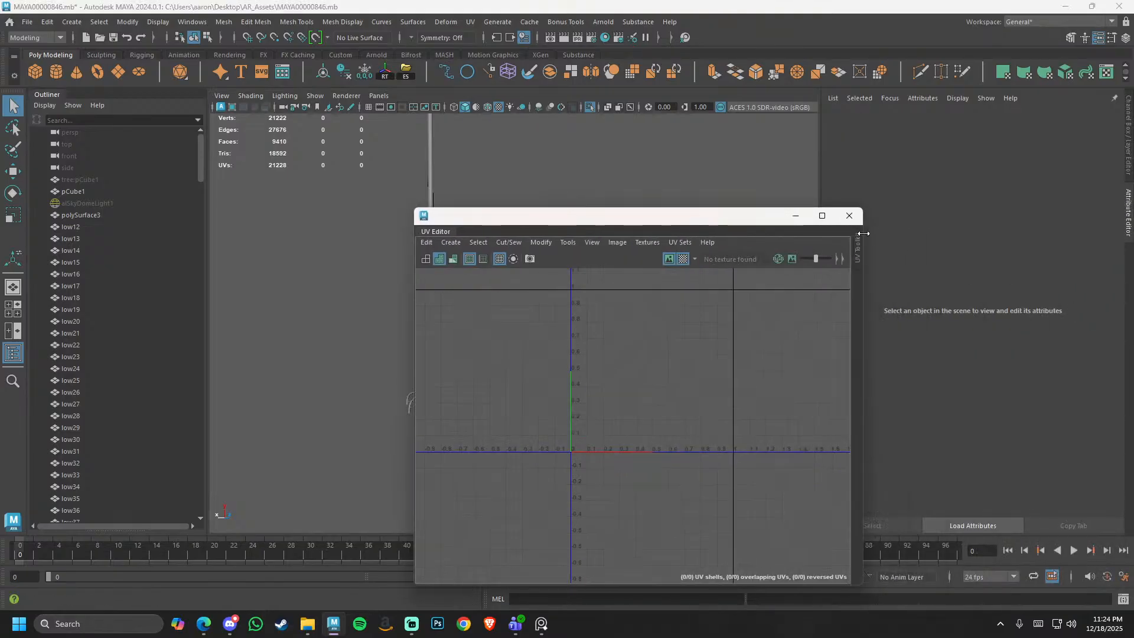
{"action": "left_click", "coordinate": [839, 214]}
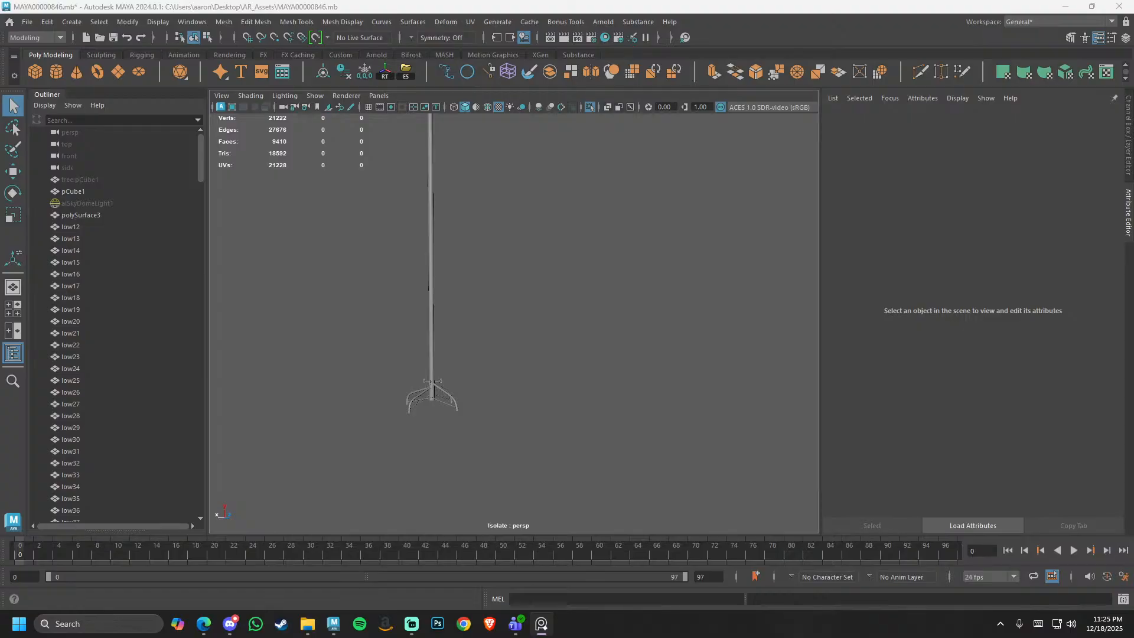
{"action": "left_click", "coordinate": [488, 344]}
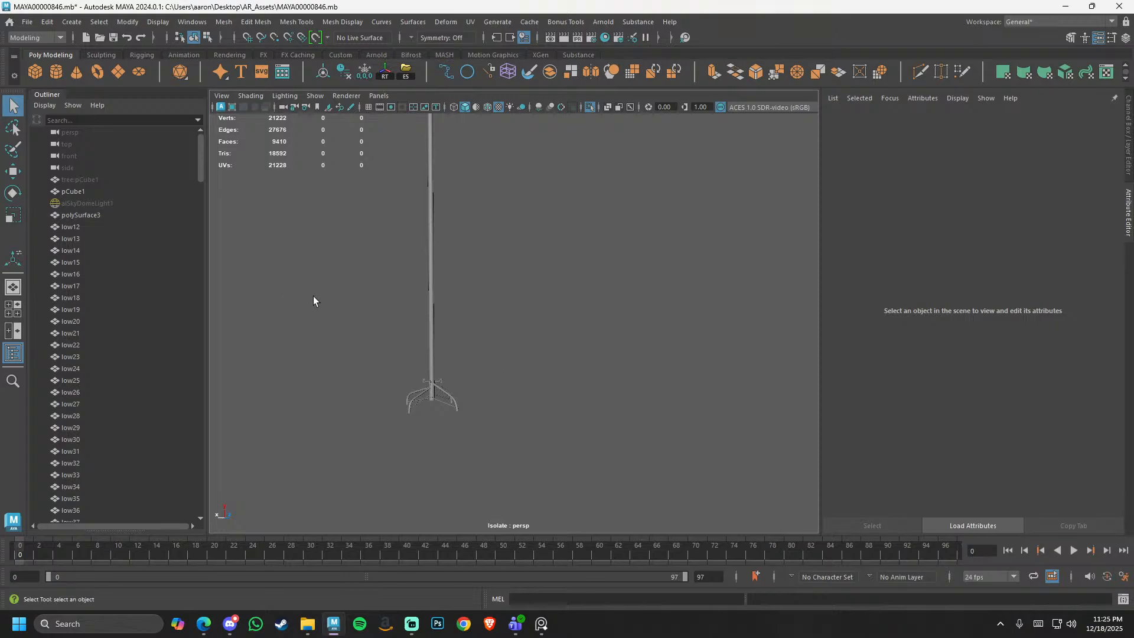
- Bring up the reference image with the 72-inch tree dimensions and place it beside the model
{"action": "key", "text": "alt+Tab"}
{"action": "right_click_drag", "start_coordinate": [319, 291], "coordinate": [274, 342]}
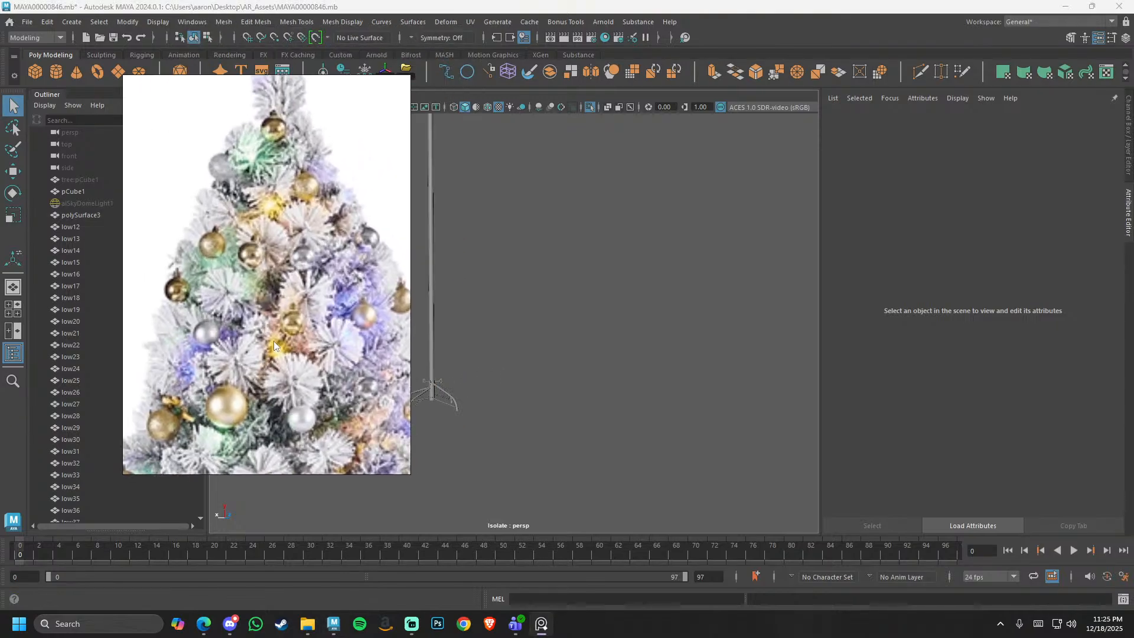
{"action": "key", "text": "Right"}
{"action": "scroll", "coordinate": [284, 334], "scroll_direction": "up", "scroll_amount": 3}
{"action": "middle_click_drag", "start_coordinate": [284, 334], "coordinate": [255, 345]}
{"action": "scroll", "coordinate": [256, 344], "scroll_direction": "down", "scroll_amount": 1}
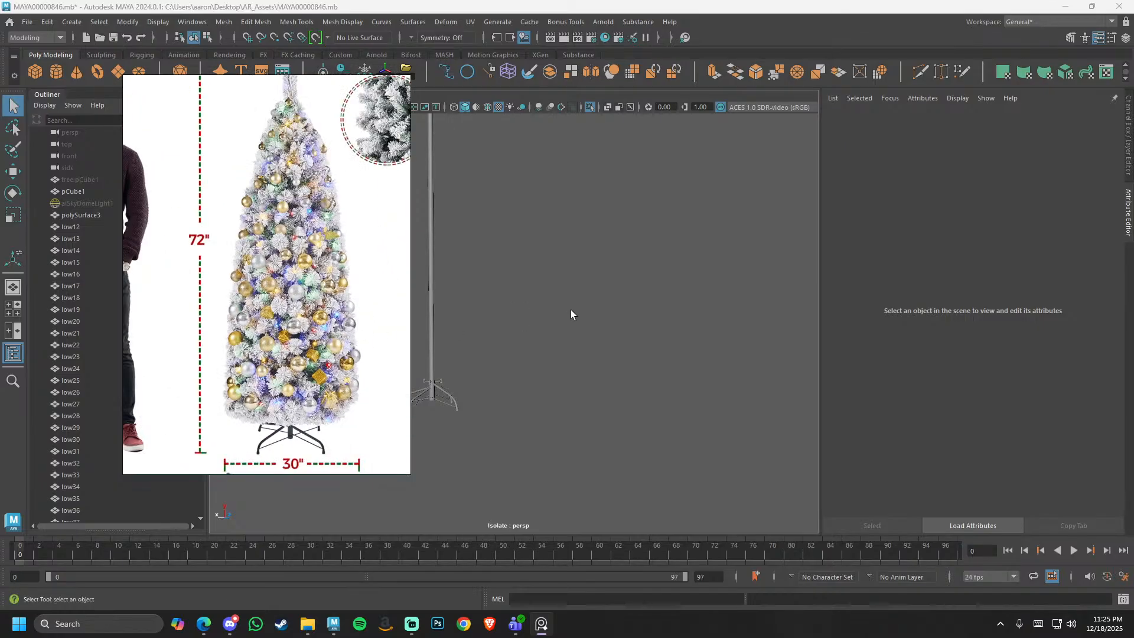
{"action": "left_click", "coordinate": [572, 309]}
{"action": "right_click_drag", "start_coordinate": [315, 320], "coordinate": [792, 319]}
{"action": "left_click", "coordinate": [366, 275]}
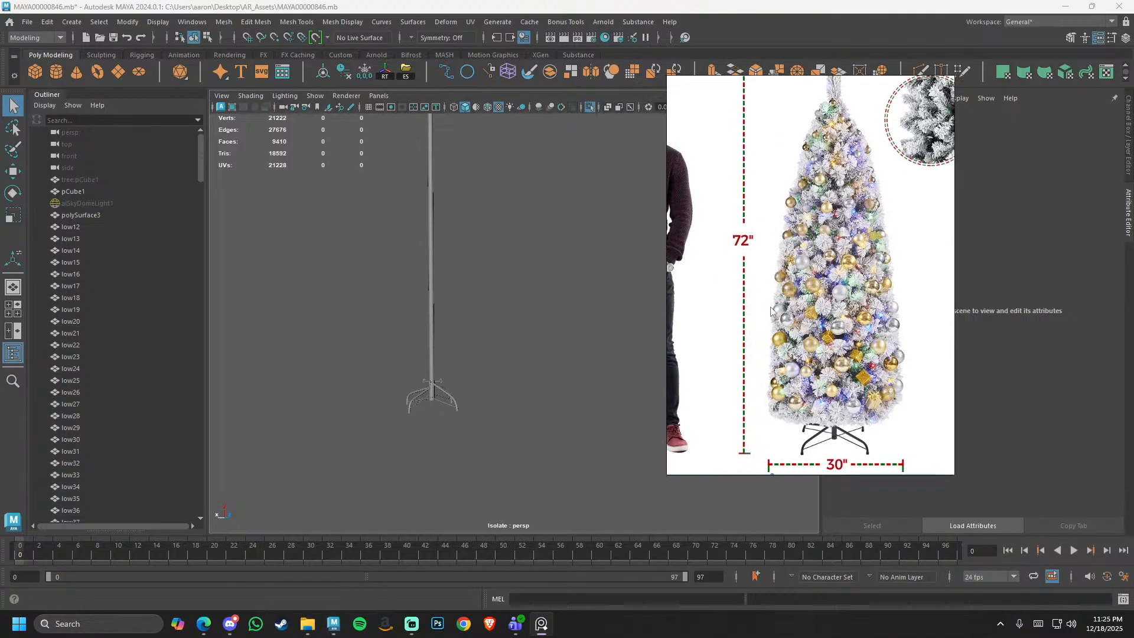
- End the stand's isolation and frame the full green tree next to the reference image
{"action": "scroll", "coordinate": [461, 296], "scroll_direction": "down", "scroll_amount": 3}
{"action": "middle_click_drag", "start_coordinate": [460, 296], "coordinate": [465, 345], "text": "alt"}
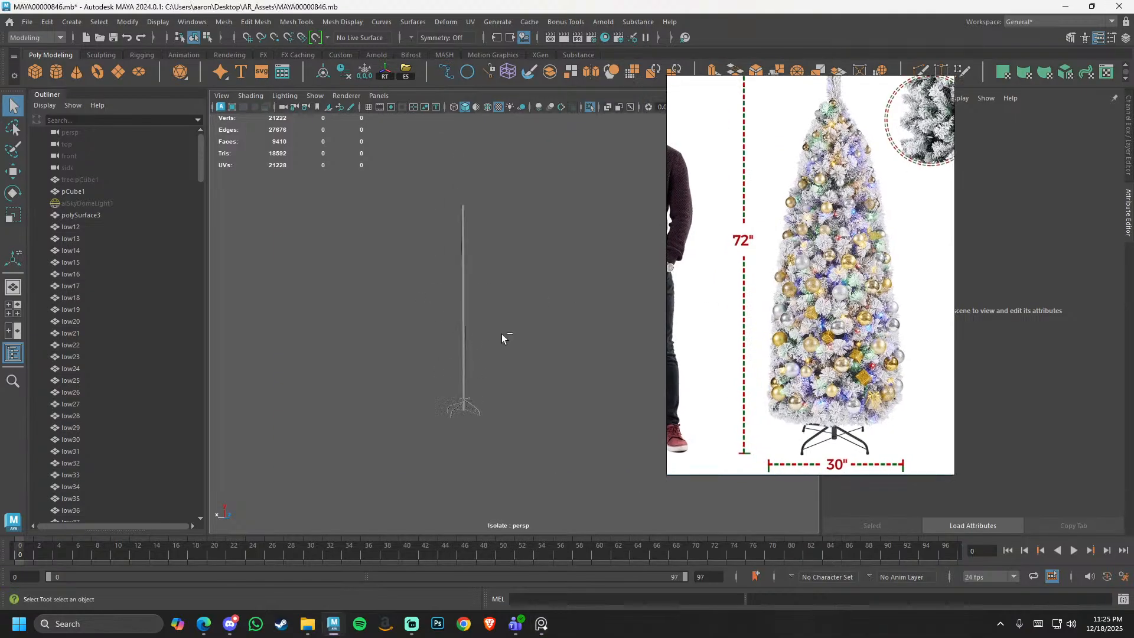
{"action": "key", "text": "ctrl+1"}
{"action": "left_click_drag", "start_coordinate": [522, 334], "coordinate": [554, 299], "text": "alt"}
{"action": "scroll", "coordinate": [554, 299], "scroll_direction": "up", "scroll_amount": 3}
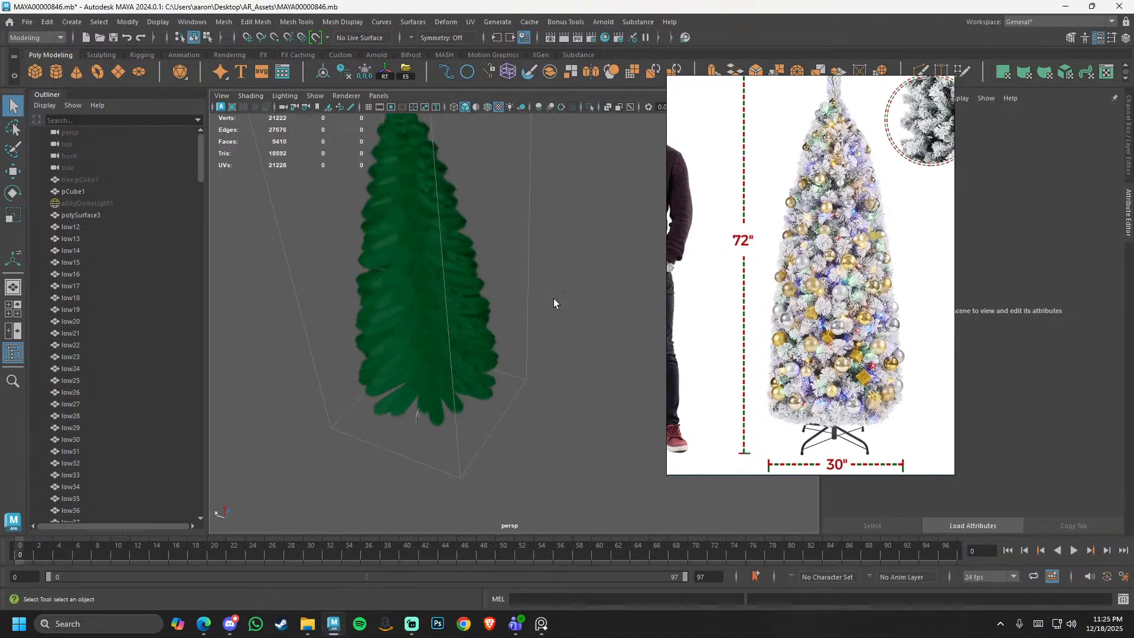
{"action": "middle_click_drag", "start_coordinate": [554, 299], "coordinate": [605, 369], "text": "alt"}
{"action": "left_click_drag", "start_coordinate": [604, 368], "coordinate": [658, 309], "text": "alt"}
- Examine the baubles, coloured lights and branch tips in close-ups of the decorated tree reference images
{"action": "middle_click_drag", "start_coordinate": [820, 198], "coordinate": [811, 299]}
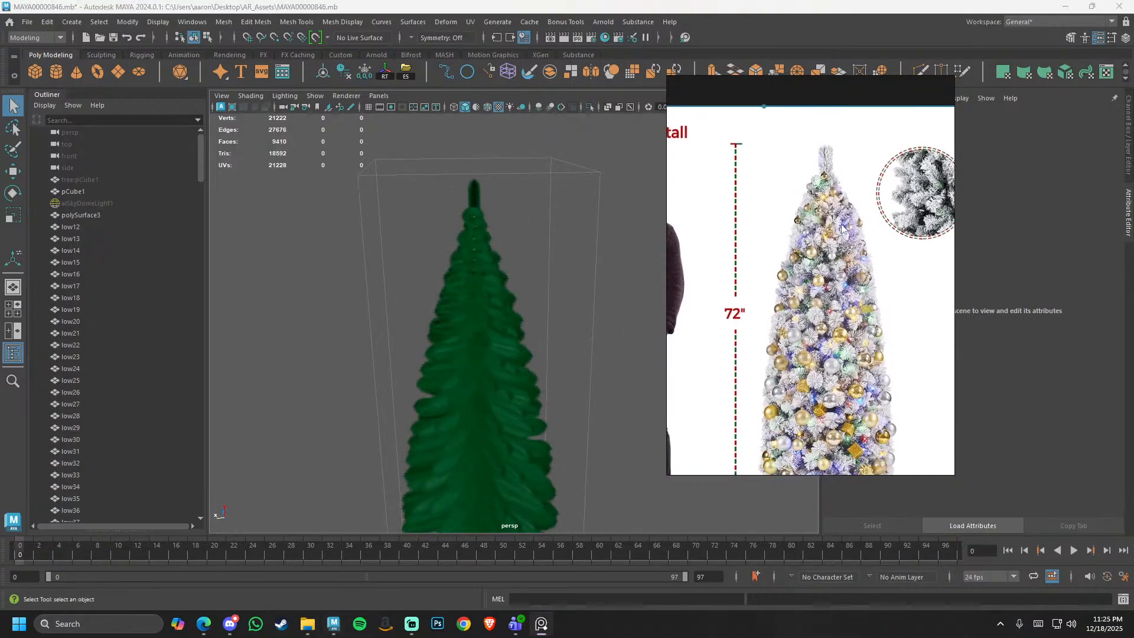
{"action": "scroll", "coordinate": [811, 301], "scroll_direction": "up", "scroll_amount": 6}
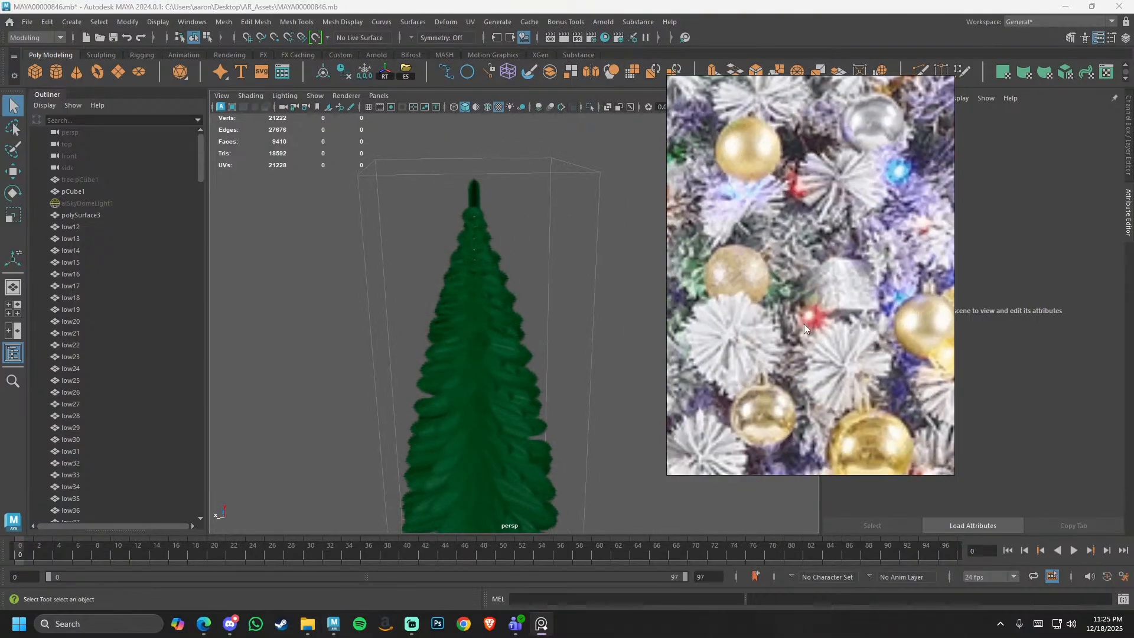
{"action": "scroll", "coordinate": [804, 324], "scroll_direction": "down", "scroll_amount": 8}
{"action": "middle_click_drag", "start_coordinate": [768, 83], "coordinate": [787, 407]}
{"action": "scroll", "coordinate": [795, 342], "scroll_direction": "up", "scroll_amount": 4}
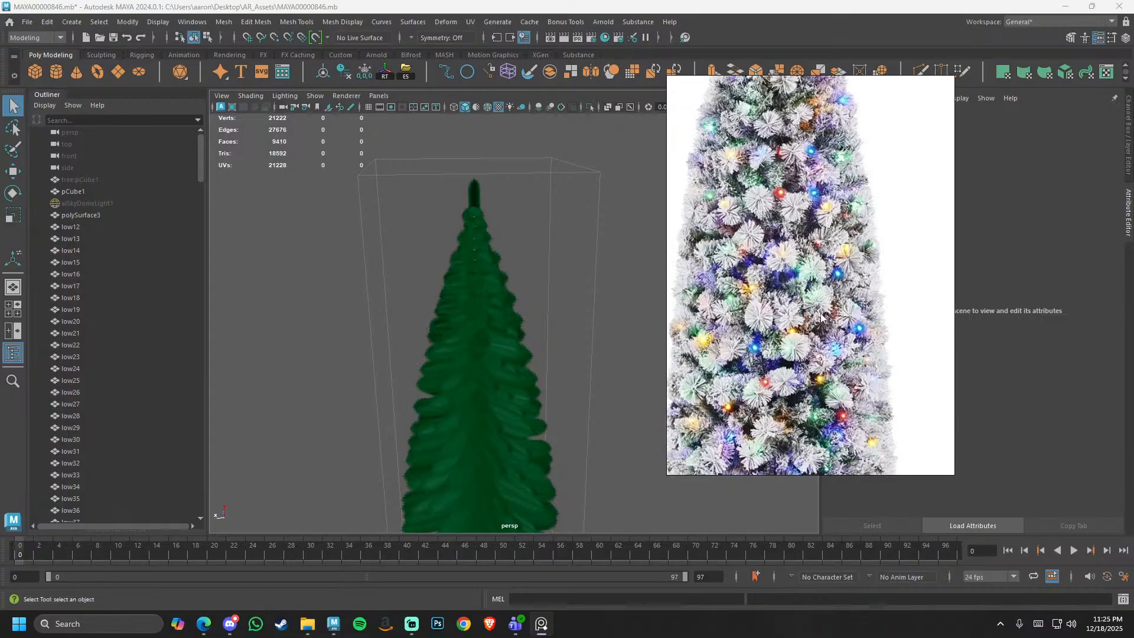
{"action": "scroll", "coordinate": [797, 337], "scroll_direction": "down", "scroll_amount": 6}
{"action": "middle_click_drag", "start_coordinate": [921, 342], "coordinate": [703, 360]}
{"action": "scroll", "coordinate": [847, 318], "scroll_direction": "up", "scroll_amount": 5}
{"action": "scroll", "coordinate": [847, 319], "scroll_direction": "up", "scroll_amount": 4}
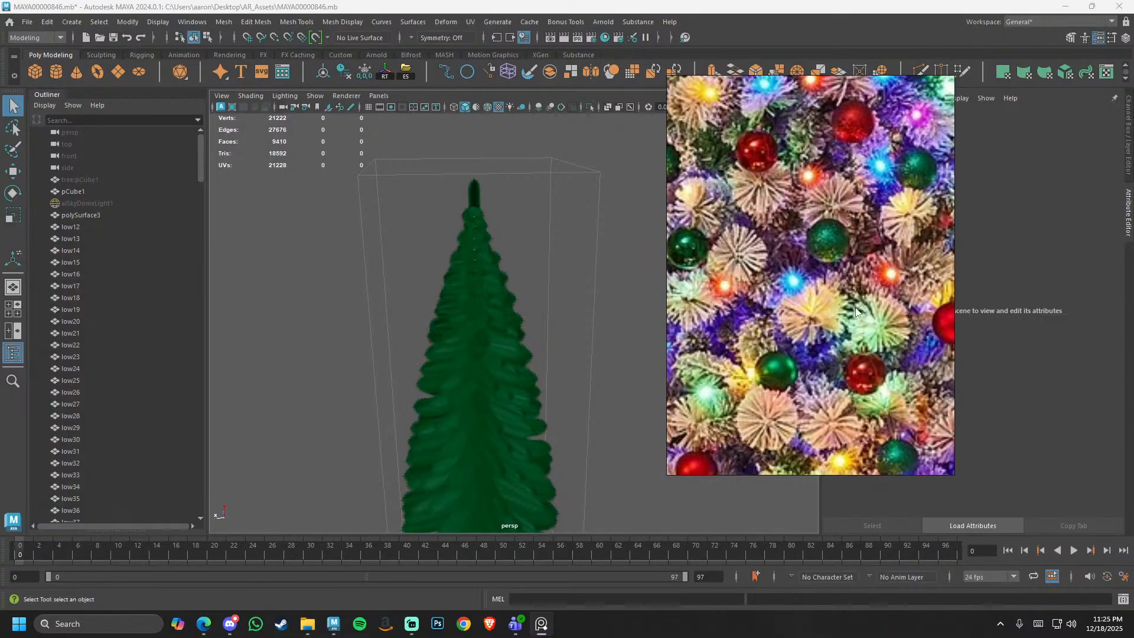
{"action": "scroll", "coordinate": [827, 325], "scroll_direction": "down", "scroll_amount": 8}
{"action": "middle_click_drag", "start_coordinate": [824, 434], "coordinate": [798, 94]}
{"action": "scroll", "coordinate": [796, 287], "scroll_direction": "up", "scroll_amount": 4}
{"action": "scroll", "coordinate": [795, 287], "scroll_direction": "up", "scroll_amount": 3}
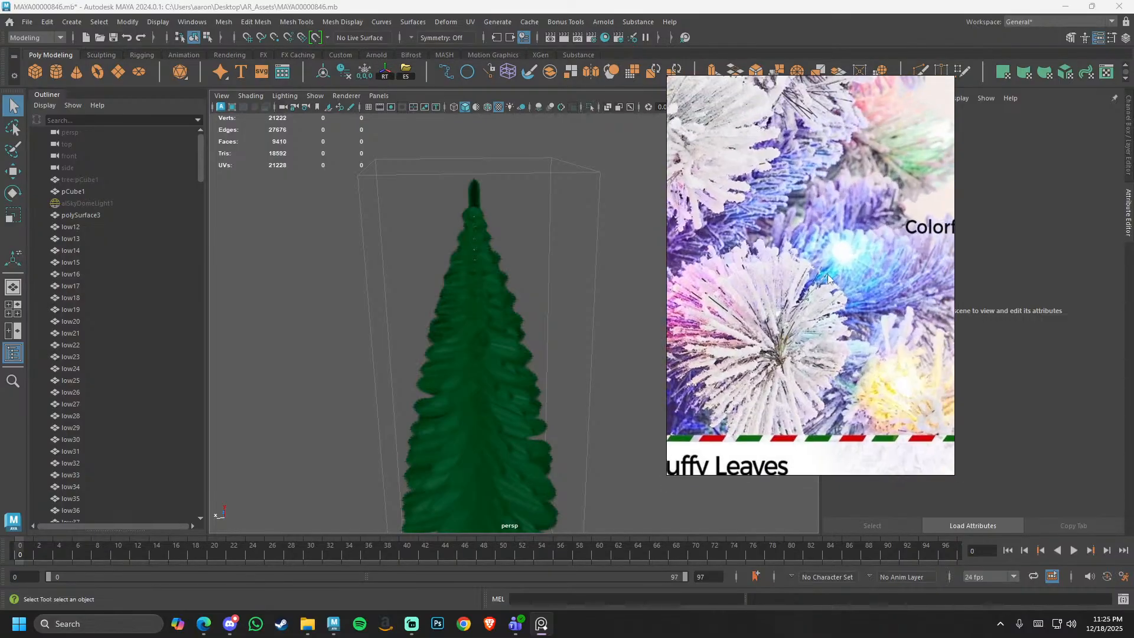
{"action": "scroll", "coordinate": [819, 293], "scroll_direction": "down", "scroll_amount": 6}
{"action": "scroll", "coordinate": [820, 294], "scroll_direction": "up", "scroll_amount": 5}
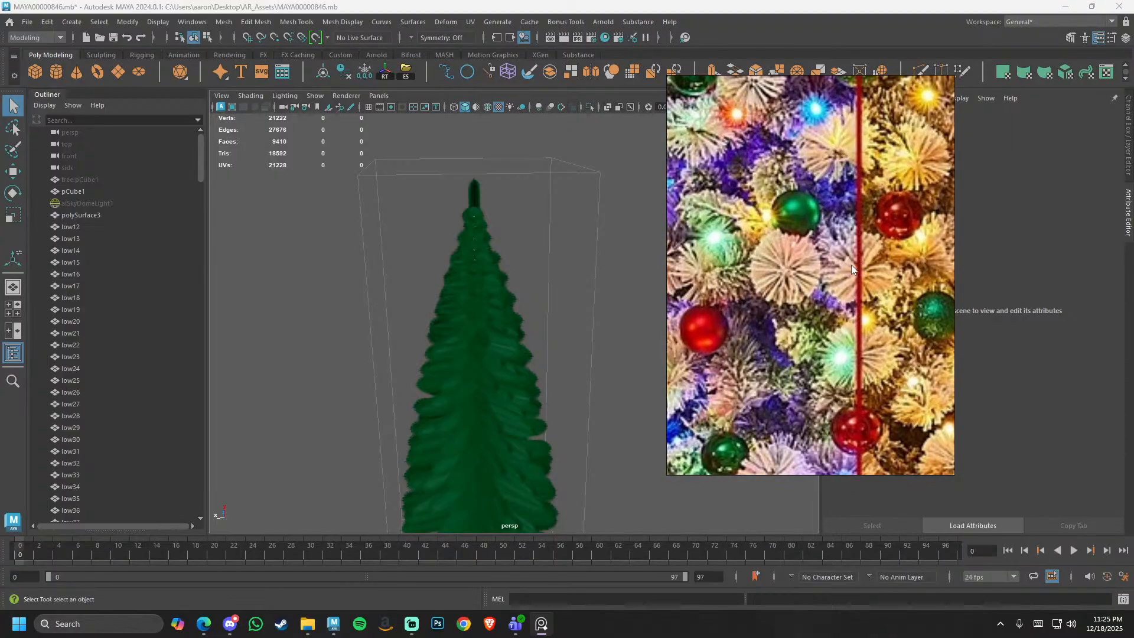
- Examine the flashing-modes reference picture, including its light controller, red and green baubles and the Merry Christmas sign near the tip
{"action": "scroll", "coordinate": [852, 270], "scroll_direction": "down", "scroll_amount": 7}
{"action": "middle_click_drag", "start_coordinate": [787, 312], "coordinate": [799, 353]}
{"action": "scroll", "coordinate": [800, 353], "scroll_direction": "up", "scroll_amount": 4}
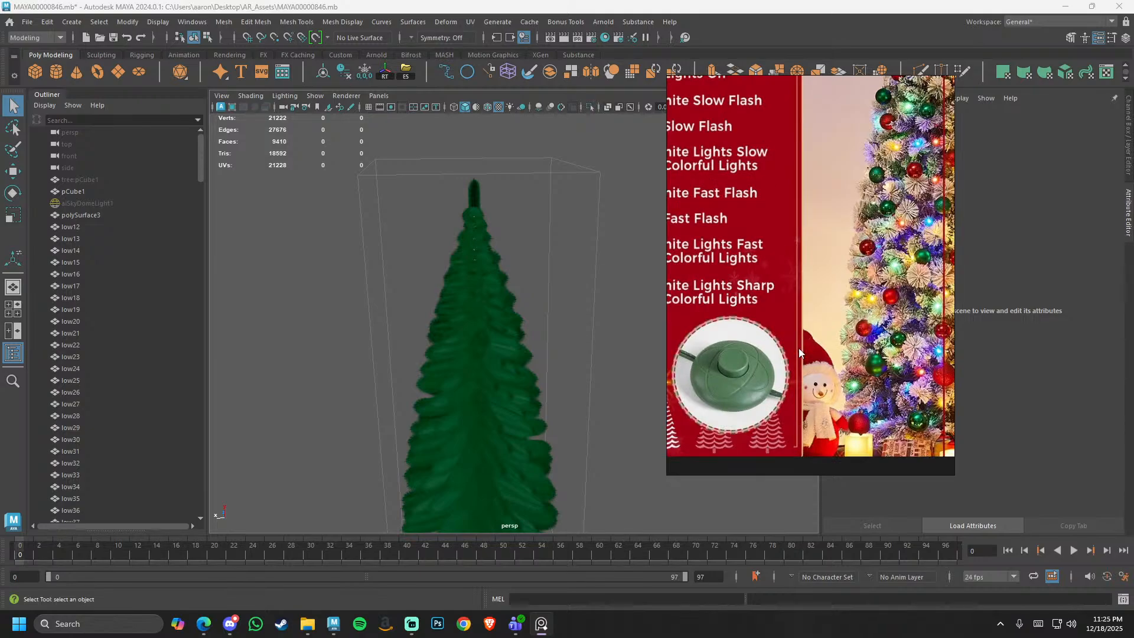
{"action": "scroll", "coordinate": [800, 352], "scroll_direction": "down", "scroll_amount": 4}
{"action": "middle_click_drag", "start_coordinate": [856, 290], "coordinate": [840, 353]}
{"action": "scroll", "coordinate": [841, 350], "scroll_direction": "up", "scroll_amount": 5}
{"action": "scroll", "coordinate": [851, 264], "scroll_direction": "up", "scroll_amount": 3}
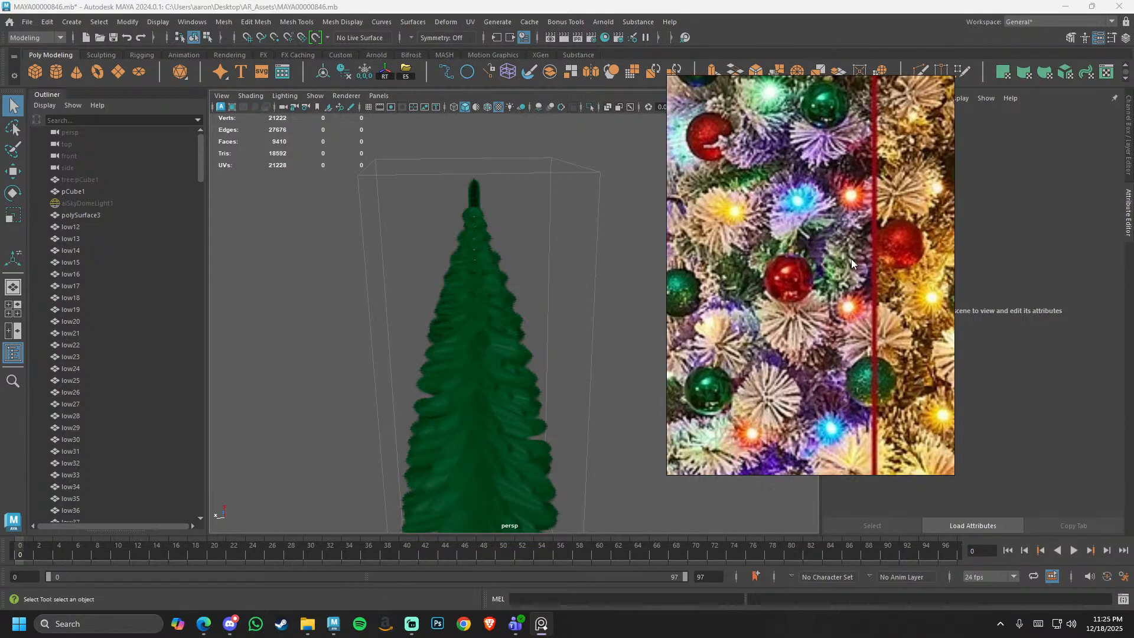
{"action": "scroll", "coordinate": [851, 264], "scroll_direction": "down", "scroll_amount": 7}
{"action": "middle_click_drag", "start_coordinate": [839, 231], "coordinate": [832, 281]}
{"action": "scroll", "coordinate": [830, 248], "scroll_direction": "up", "scroll_amount": 6}
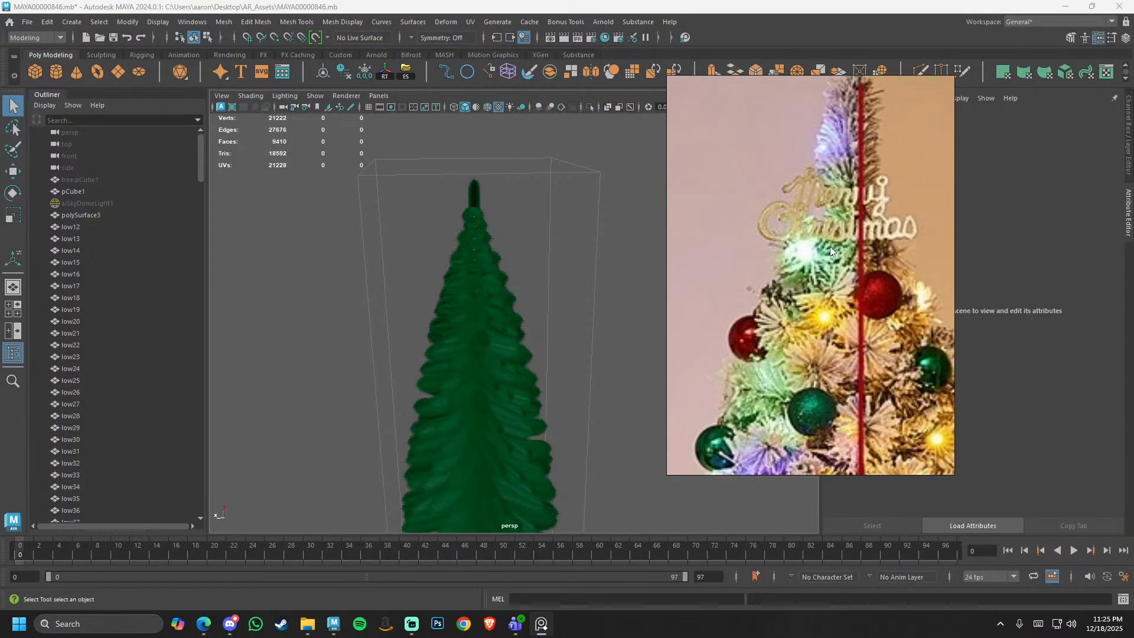
{"action": "scroll", "coordinate": [828, 260], "scroll_direction": "up", "scroll_amount": 2}
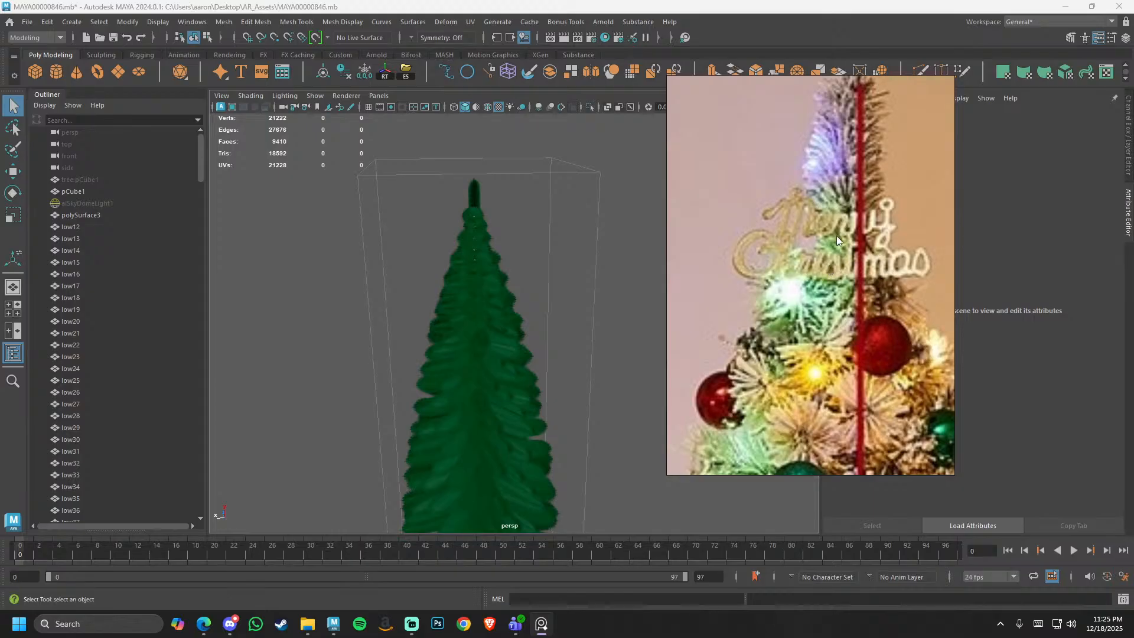
{"action": "scroll", "coordinate": [830, 231], "scroll_direction": "down", "scroll_amount": 5}
{"action": "middle_click_drag", "start_coordinate": [830, 295], "coordinate": [830, 324]}
{"action": "right_click_drag", "start_coordinate": [830, 324], "coordinate": [272, 279]}
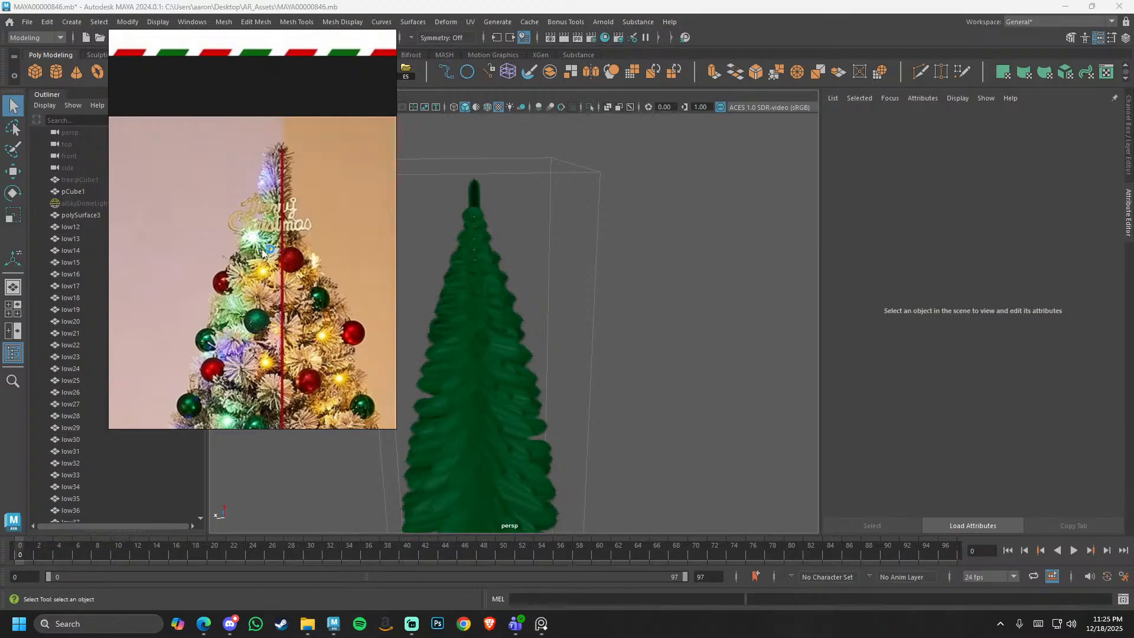
{"action": "right_click_drag", "start_coordinate": [263, 248], "coordinate": [883, 321]}
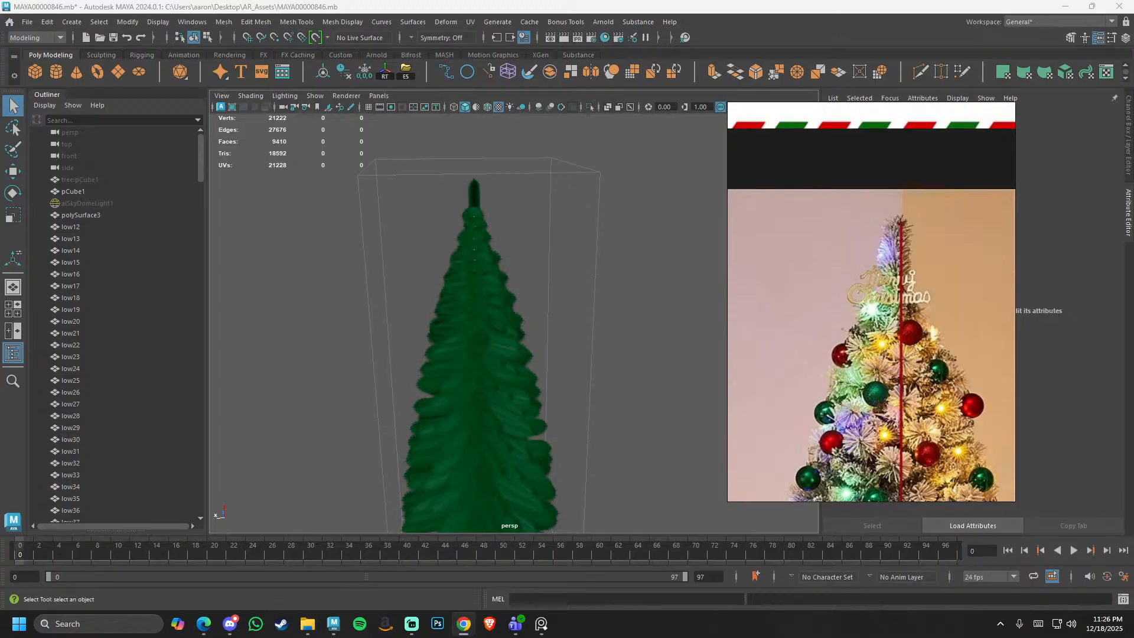
- Add a photo of a coloured Christmas light string to the reference board and enlarge it
{"action": "scroll", "coordinate": [827, 399], "scroll_direction": "down", "scroll_amount": 7}
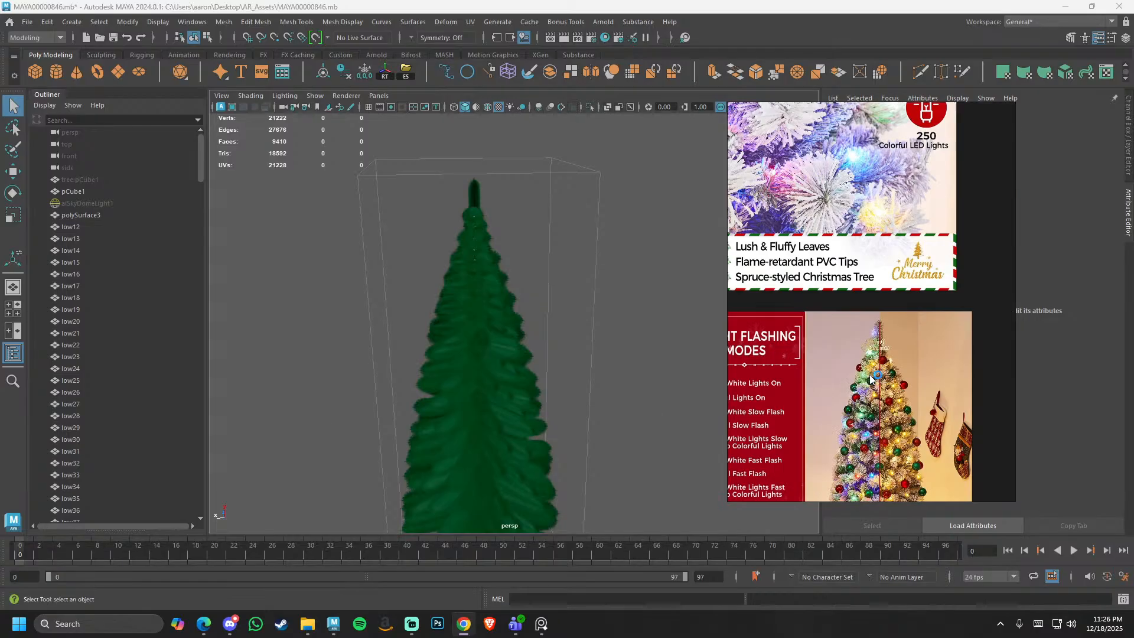
{"action": "middle_click_drag", "start_coordinate": [829, 402], "coordinate": [923, 312]}
{"action": "scroll", "coordinate": [877, 319], "scroll_direction": "down", "scroll_amount": 3}
{"action": "left_click_drag", "start_coordinate": [0, 437], "coordinate": [808, 301]}
{"action": "scroll", "coordinate": [800, 303], "scroll_direction": "up", "scroll_amount": 4}
{"action": "scroll", "coordinate": [879, 316], "scroll_direction": "up", "scroll_amount": 4}
{"action": "middle_click_drag", "start_coordinate": [911, 323], "coordinate": [900, 323]}
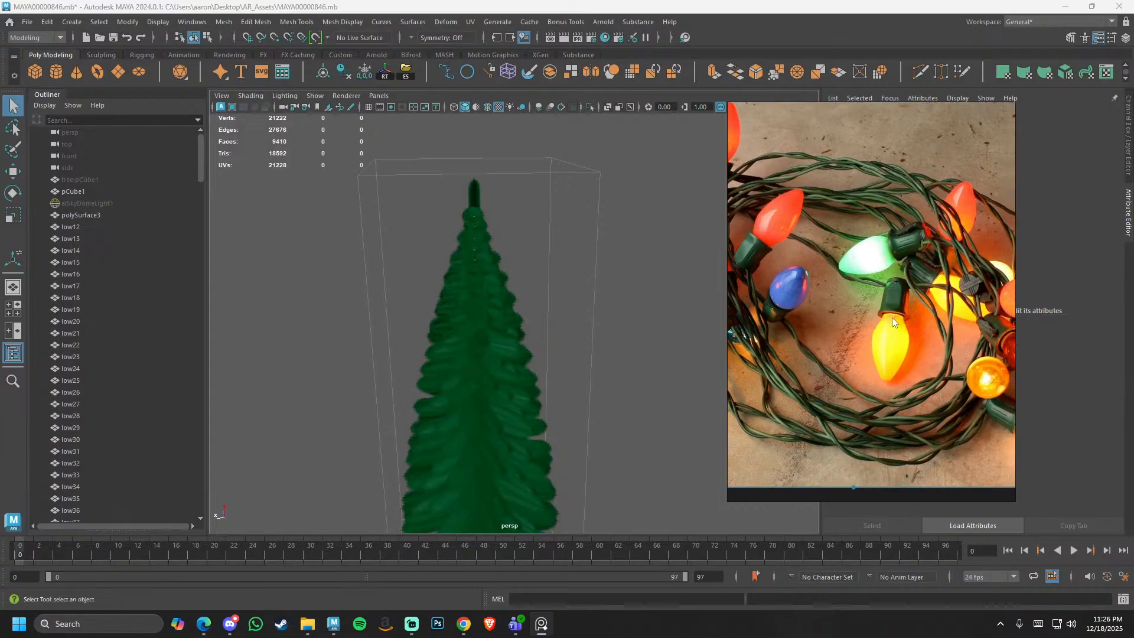
- Create a polygon cube at the base of the Christmas tree
{"action": "right_click_drag", "start_coordinate": [615, 381], "coordinate": [519, 380], "text": "alt"}
{"action": "middle_click_drag", "start_coordinate": [520, 380], "coordinate": [494, 357], "text": "alt"}
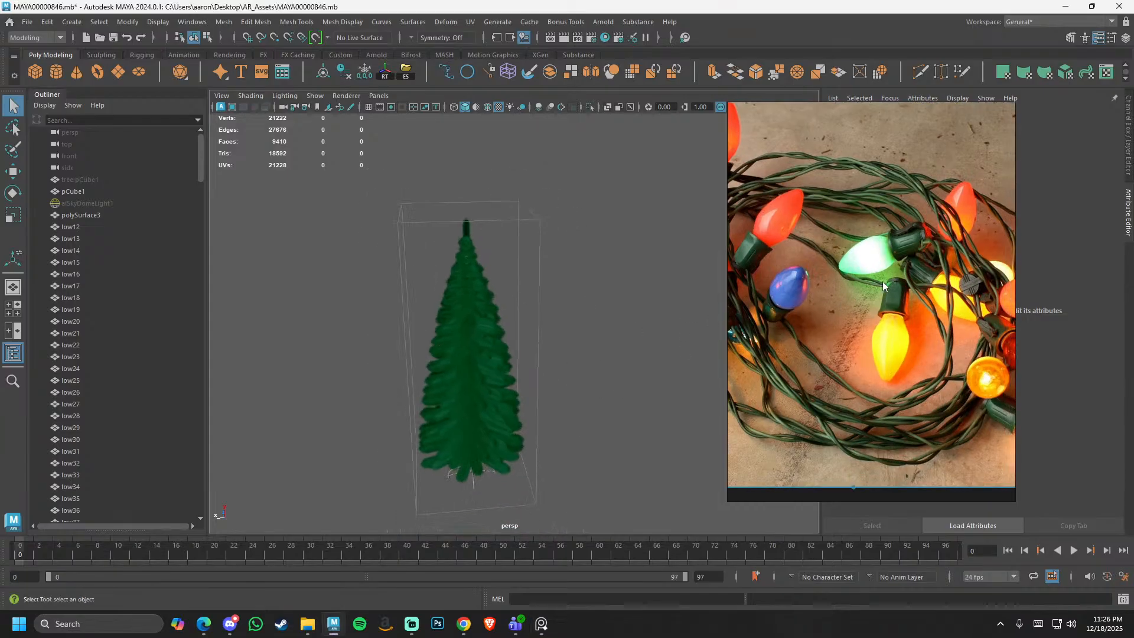
{"action": "right_click_drag", "start_coordinate": [518, 313], "coordinate": [434, 319], "text": "alt"}
{"action": "right_click_drag", "start_coordinate": [591, 248], "coordinate": [585, 284], "text": "shift"}
{"action": "right_click_drag", "start_coordinate": [539, 322], "coordinate": [571, 429], "text": "alt"}
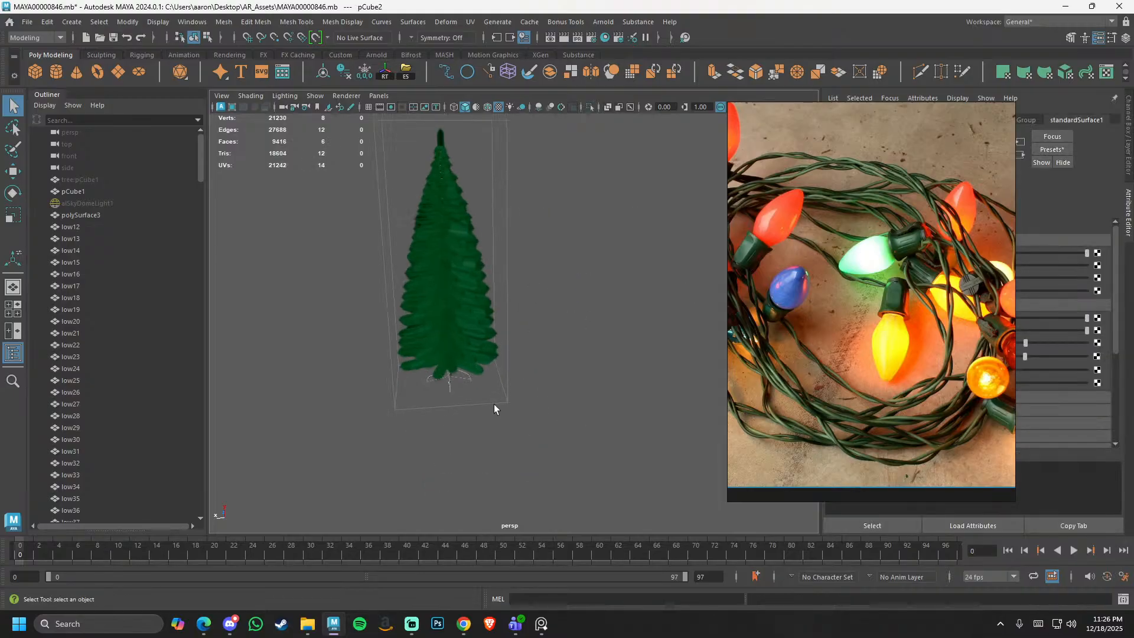
- Scale up the new cube and move it about 113 cm sideways, clear of the tree
{"action": "key", "text": "r"}
{"action": "left_click_drag", "start_coordinate": [448, 384], "coordinate": [594, 377]}
{"action": "key", "text": "w"}
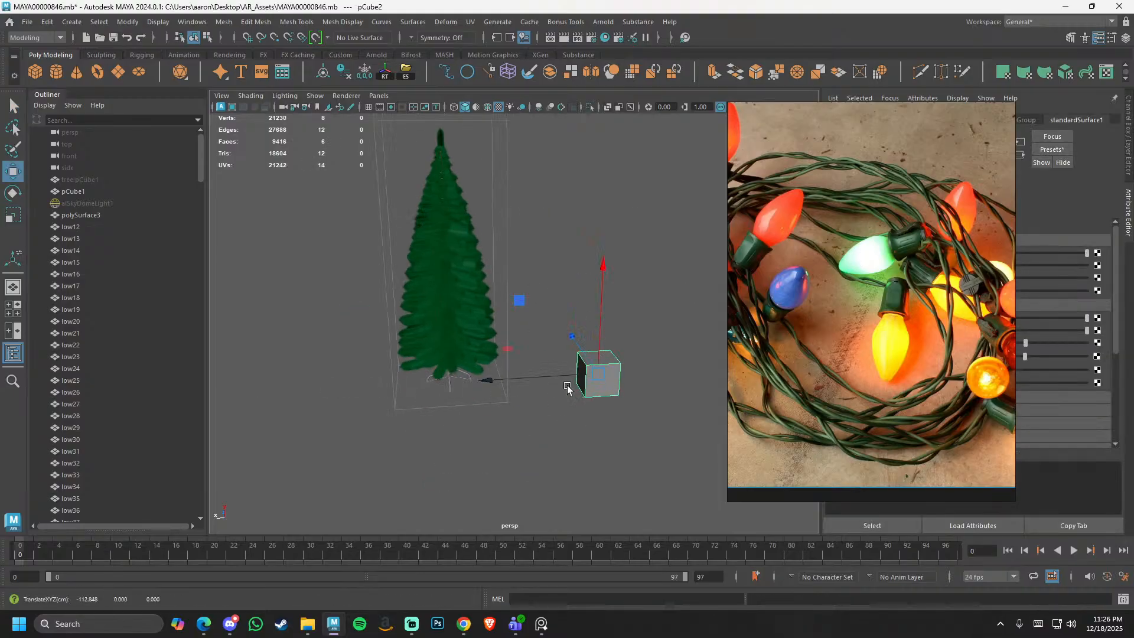
{"action": "key", "text": "f"}
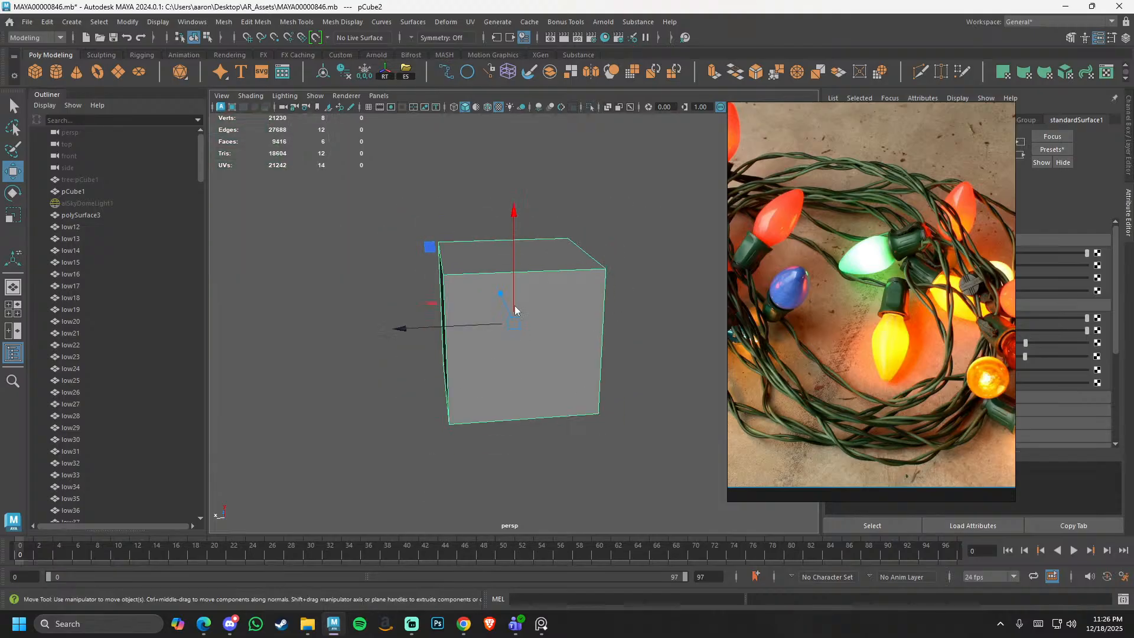
- Extrude the bottom face of the cube and scale the new face slightly inward
{"action": "right_click_drag", "start_coordinate": [516, 310], "coordinate": [466, 295]}
{"action": "left_click_drag", "start_coordinate": [380, 184], "coordinate": [678, 295]}
{"action": "left_click_drag", "start_coordinate": [565, 294], "coordinate": [501, 268], "text": "alt"}
{"action": "key", "text": "ctrl+z"}
{"action": "left_click_drag", "start_coordinate": [526, 393], "coordinate": [528, 358], "text": "alt"}
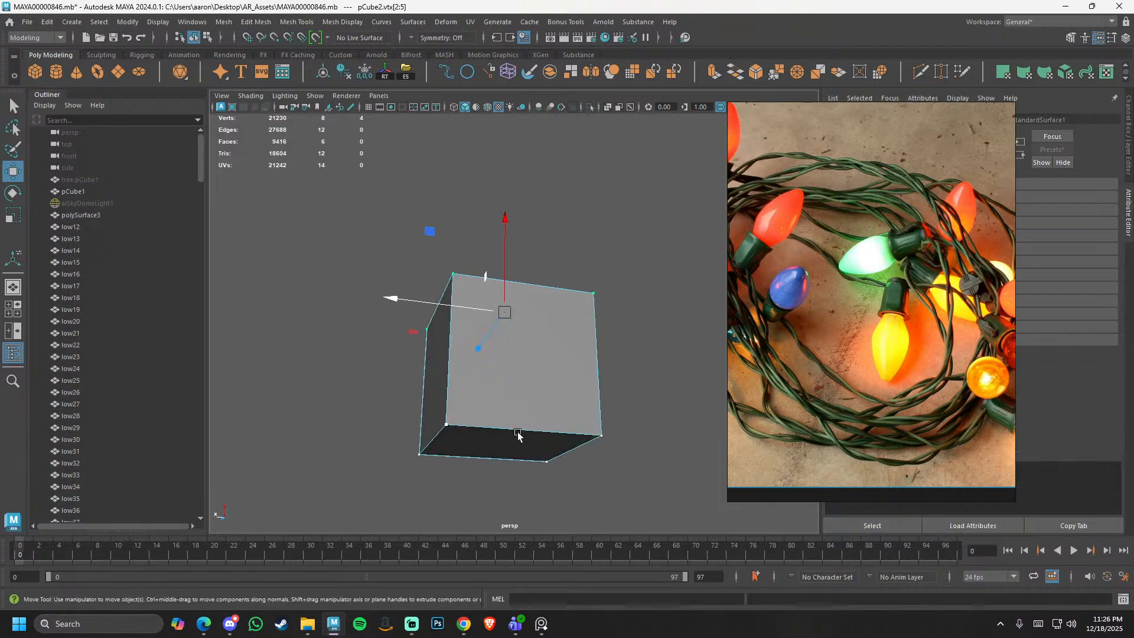
{"action": "right_click_drag", "start_coordinate": [514, 429], "coordinate": [501, 489]}
{"action": "left_click", "coordinate": [497, 460]}
{"action": "key", "text": "r"}
{"action": "mouse_move", "coordinate": [503, 446]}
{"action": "left_mouse_down", "text": "shift"}
{"action": "mouse_move", "coordinate": [485, 428]}
{"action": "mouse_move", "coordinate": [491, 457]}
{"action": "left_mouse_up", "text": "shift"}
- Scale the cube's top vertices inward, raise them slightly, and preview the tapered shape smoothed
{"action": "right_click_drag", "start_coordinate": [495, 400], "coordinate": [374, 352]}
{"action": "left_click_drag", "start_coordinate": [370, 245], "coordinate": [706, 358]}
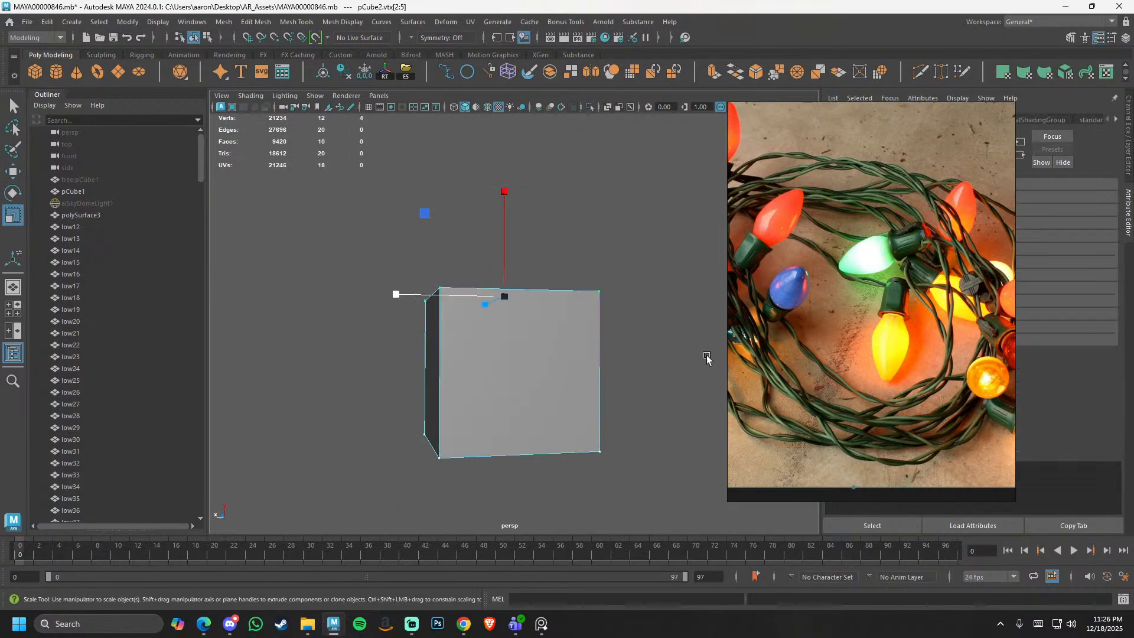
{"action": "left_click_drag", "start_coordinate": [506, 297], "coordinate": [454, 288]}
{"action": "key", "text": "w"}
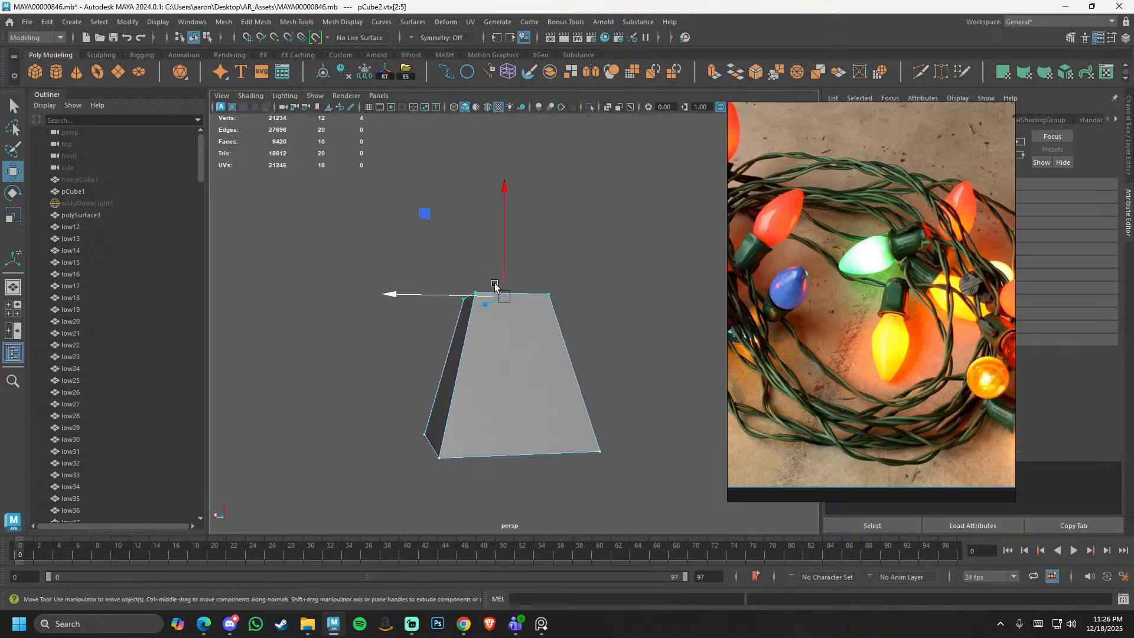
{"action": "left_click_drag", "start_coordinate": [506, 249], "coordinate": [506, 227]}
{"action": "key", "text": "3"}
{"action": "left_click", "coordinate": [569, 413]}
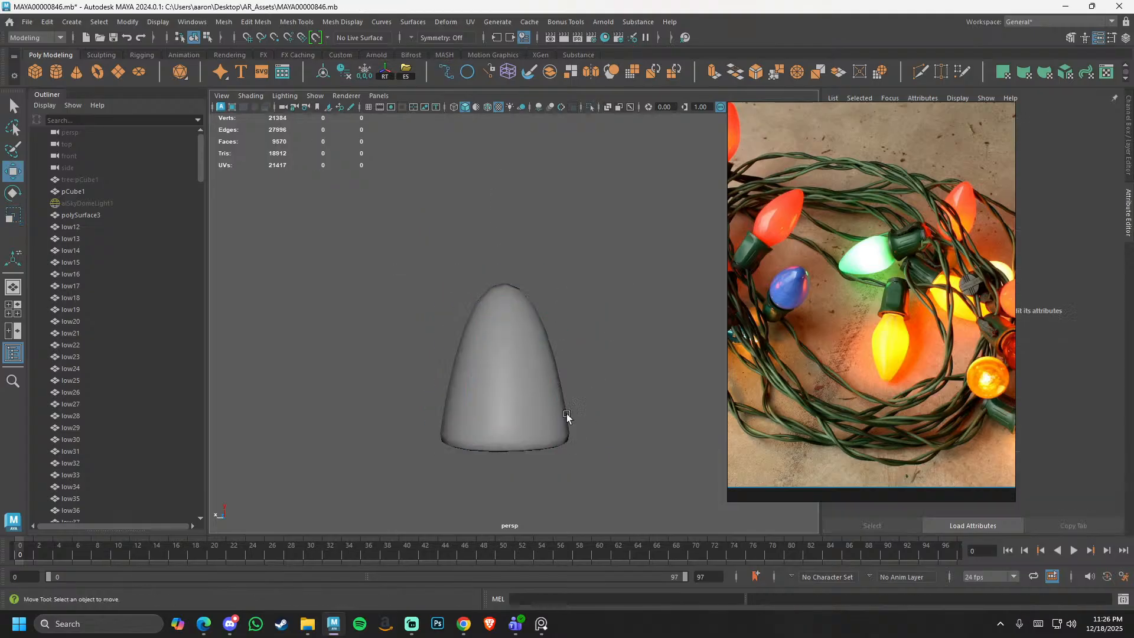
{"action": "middle_click_drag", "start_coordinate": [563, 428], "coordinate": [546, 354], "text": "alt"}
{"action": "left_click_drag", "start_coordinate": [547, 355], "coordinate": [545, 348], "text": "alt"}
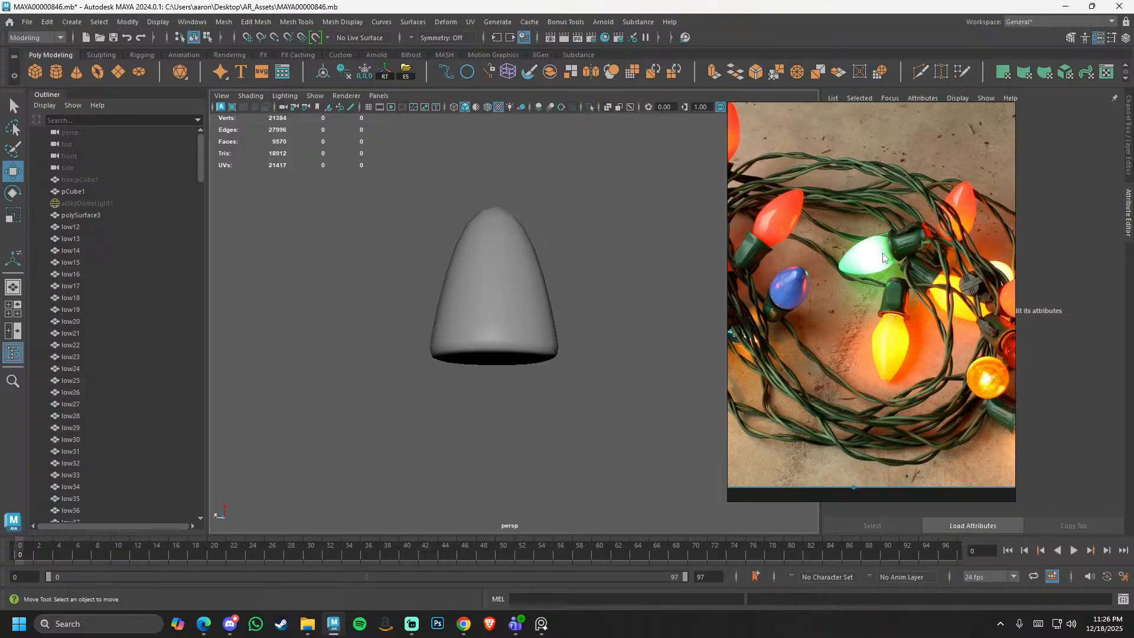
- Pull the inset bottom face downward to lengthen the bulb and round its underside
{"action": "left_click_drag", "start_coordinate": [490, 407], "coordinate": [486, 364], "text": "alt"}
{"action": "left_click", "coordinate": [487, 365]}
{"action": "right_click_drag", "start_coordinate": [489, 365], "coordinate": [497, 380]}
{"action": "left_click", "coordinate": [498, 380]}
{"action": "left_click_drag", "start_coordinate": [498, 381], "coordinate": [504, 433], "text": "alt"}
{"action": "left_click_drag", "start_coordinate": [497, 324], "coordinate": [497, 400]}
- Raise the bulb's lower eight vertices, the middle ring and the bottom ring, slightly toward the tip
{"action": "right_click_drag", "start_coordinate": [491, 392], "coordinate": [454, 391]}
{"action": "left_click_drag", "start_coordinate": [382, 299], "coordinate": [682, 529]}
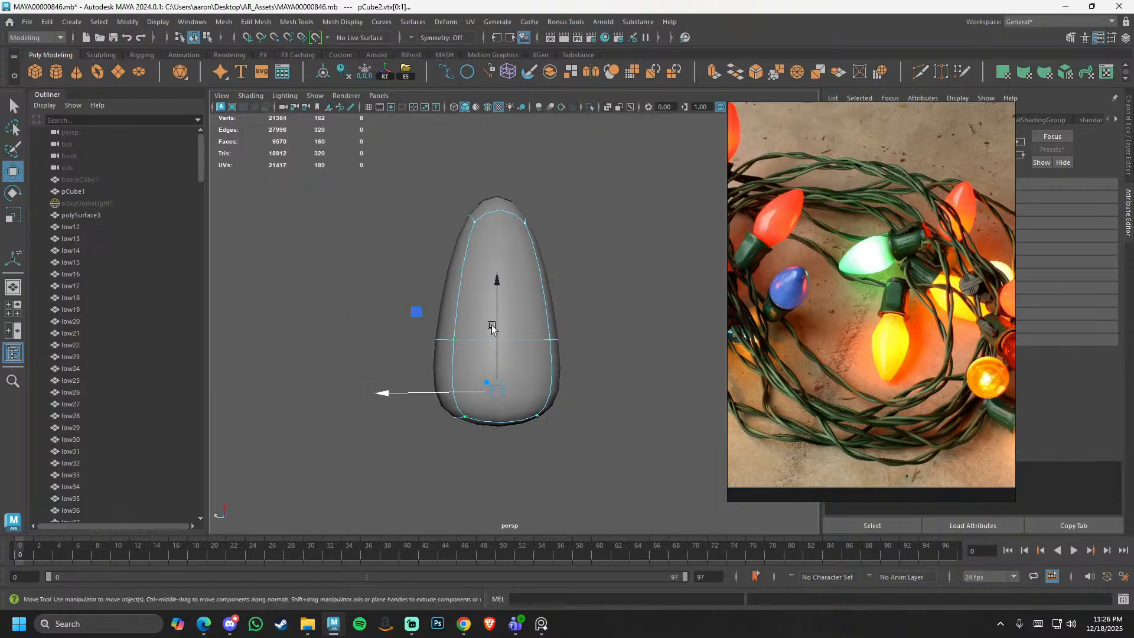
{"action": "key", "text": "ctrl+z"}
{"action": "left_click_drag", "start_coordinate": [500, 309], "coordinate": [500, 287]}
- Scale the bulb's tip vertices inward for a sharper point, and narrow its bottom vertices slightly
{"action": "middle_click_drag", "start_coordinate": [516, 263], "coordinate": [515, 331], "text": "alt"}
{"action": "left_click_drag", "start_coordinate": [363, 236], "coordinate": [678, 329]}
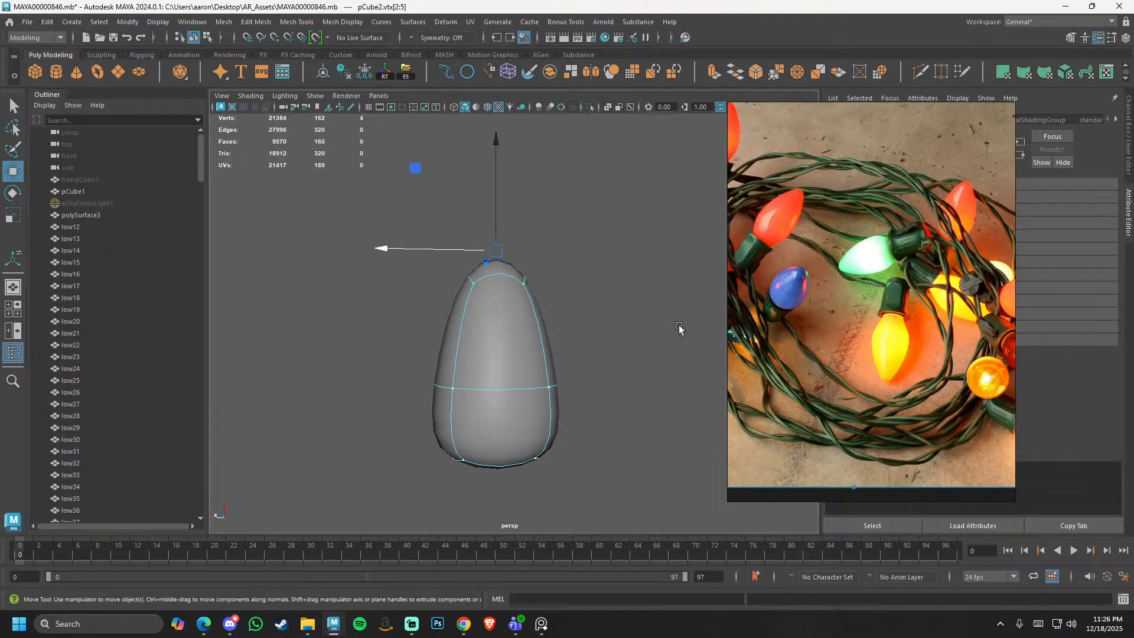
{"action": "key", "text": "r"}
{"action": "left_click_drag", "start_coordinate": [496, 243], "coordinate": [472, 249], "text": "ctrl"}
{"action": "middle_click_drag", "start_coordinate": [486, 376], "coordinate": [478, 297], "text": "alt"}
{"action": "left_click_drag", "start_coordinate": [385, 324], "coordinate": [679, 507]}
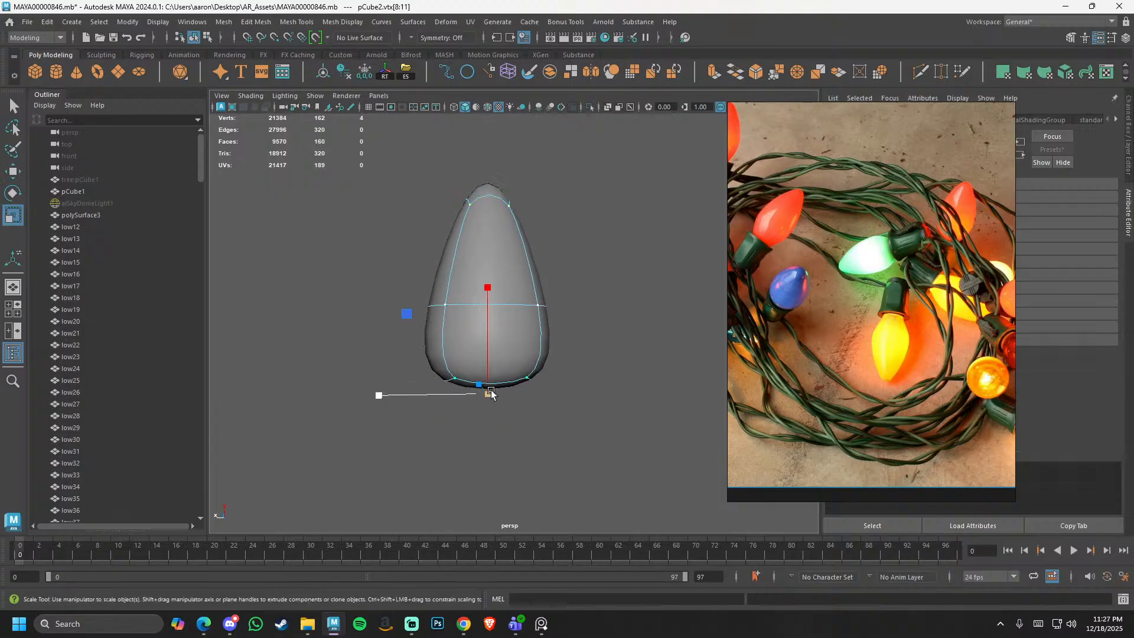
{"action": "left_click_drag", "start_coordinate": [487, 393], "coordinate": [481, 395], "text": "ctrl"}
{"action": "left_click_drag", "start_coordinate": [395, 292], "coordinate": [619, 335]}
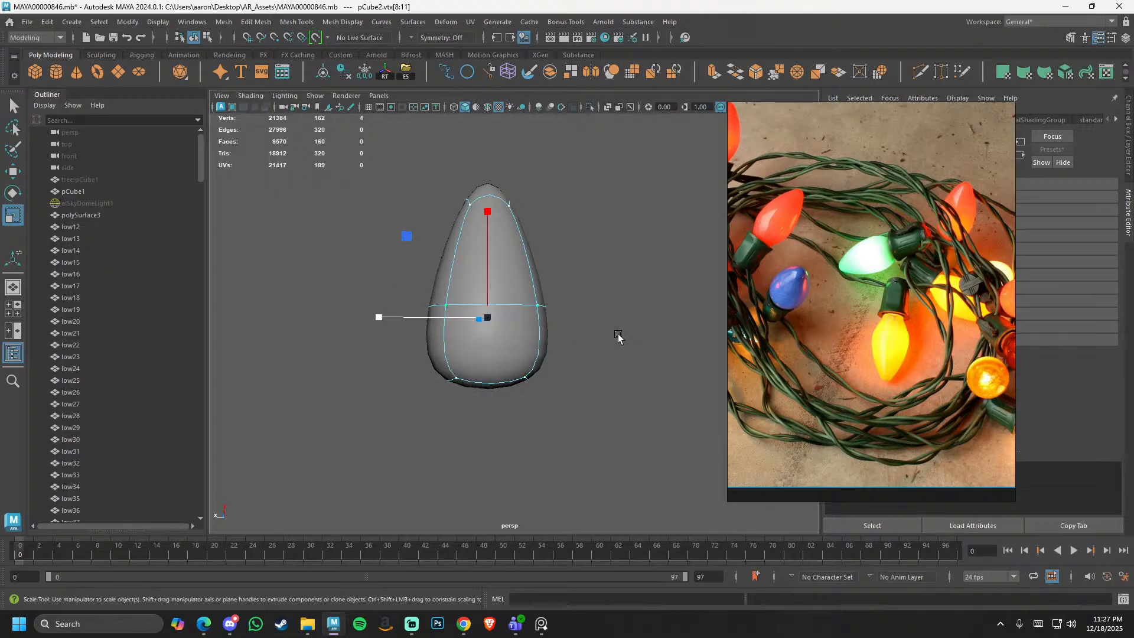
{"action": "mouse_move", "coordinate": [495, 317]}
{"action": "left_mouse_down", "text": "alt"}
{"action": "mouse_move", "coordinate": [479, 324]}
{"action": "mouse_move", "coordinate": [503, 319]}
{"action": "left_mouse_up", "text": "alt"}
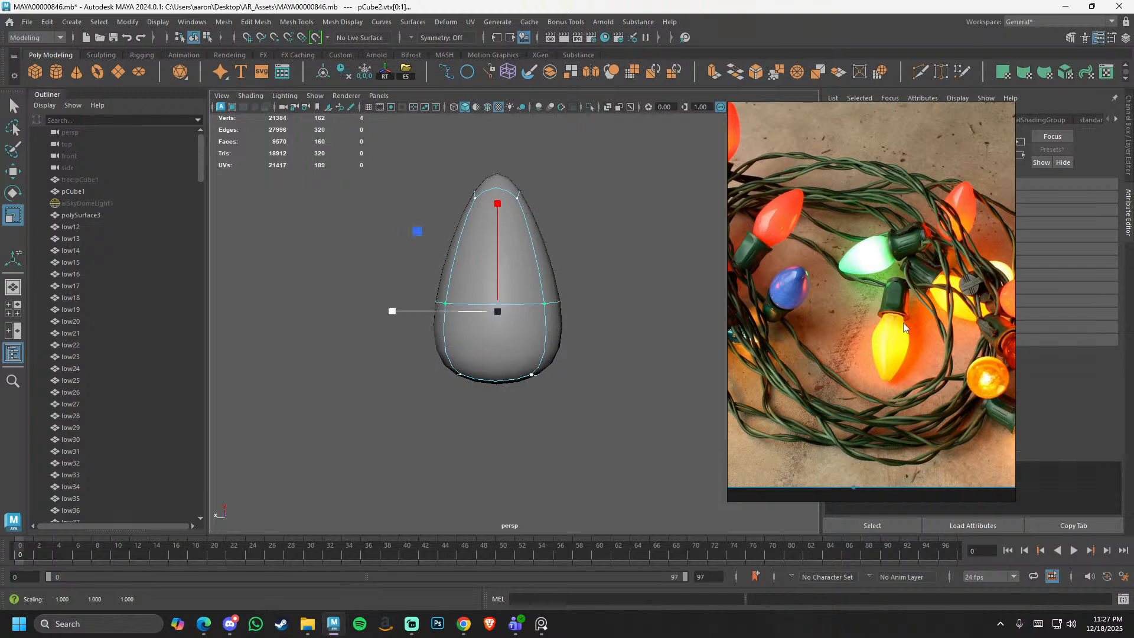
- Extrude the bulb's bottom face downward to form a neck and scale the new face inward
{"action": "left_click_drag", "start_coordinate": [552, 436], "coordinate": [544, 396], "text": "alt"}
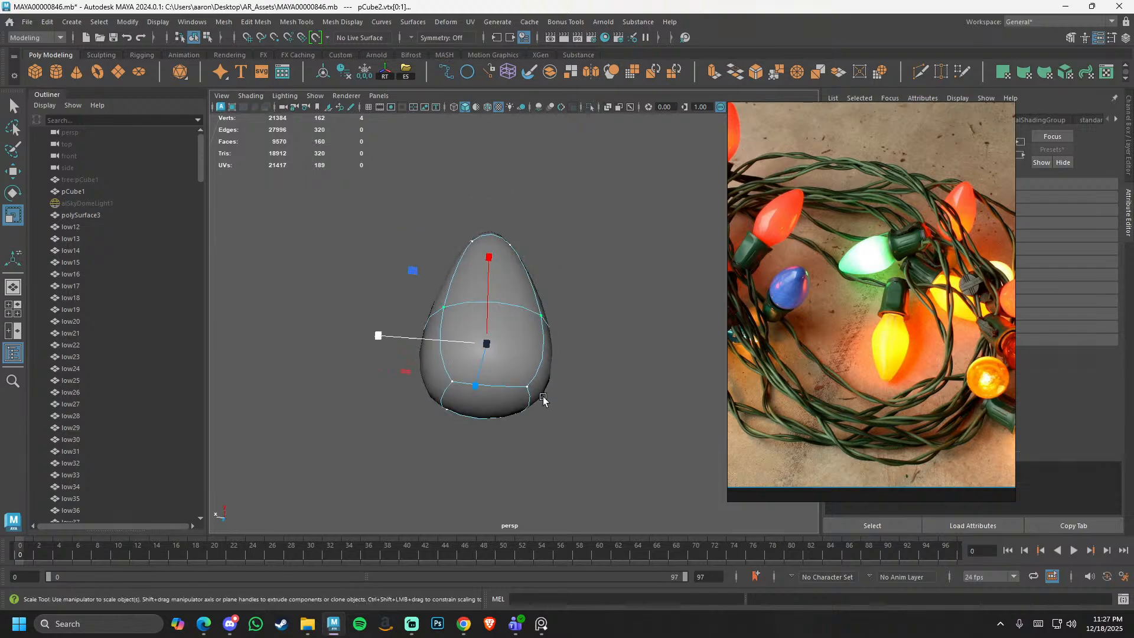
{"action": "left_click", "coordinate": [498, 423]}
{"action": "left_click_drag", "start_coordinate": [499, 430], "coordinate": [499, 467], "text": "alt"}
{"action": "key", "text": "w"}
{"action": "left_click_drag", "start_coordinate": [487, 344], "coordinate": [486, 396], "text": "shift"}
{"action": "key", "text": "1"}
{"action": "left_click_drag", "start_coordinate": [501, 472], "coordinate": [499, 455], "text": "alt"}
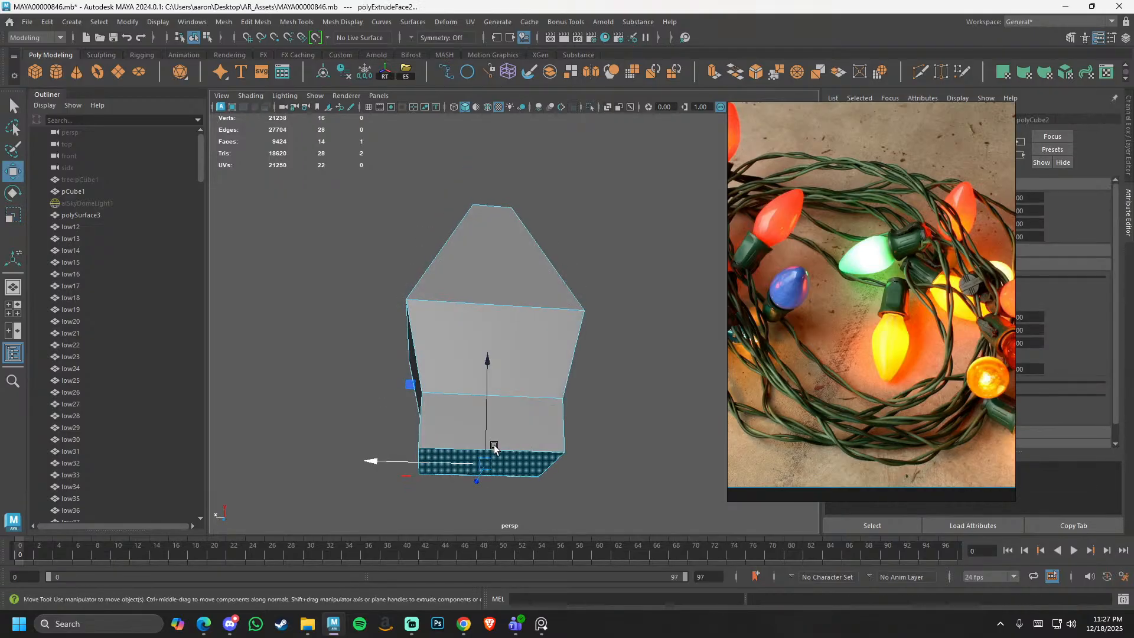
{"action": "key", "text": "r"}
- Scale the edge loop above the neck inward to match its end, and preview the bulb smoothed
{"action": "right_click_drag", "start_coordinate": [454, 448], "coordinate": [457, 390]}
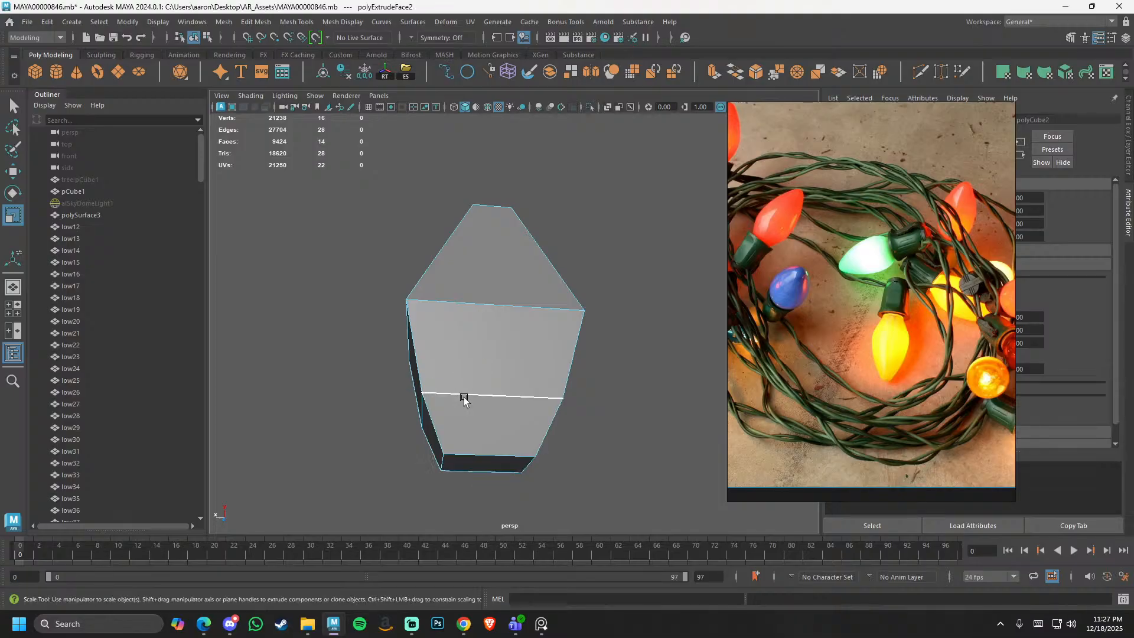
{"action": "double_click", "coordinate": [464, 396]}
{"action": "left_click_drag", "start_coordinate": [487, 415], "coordinate": [476, 463]}
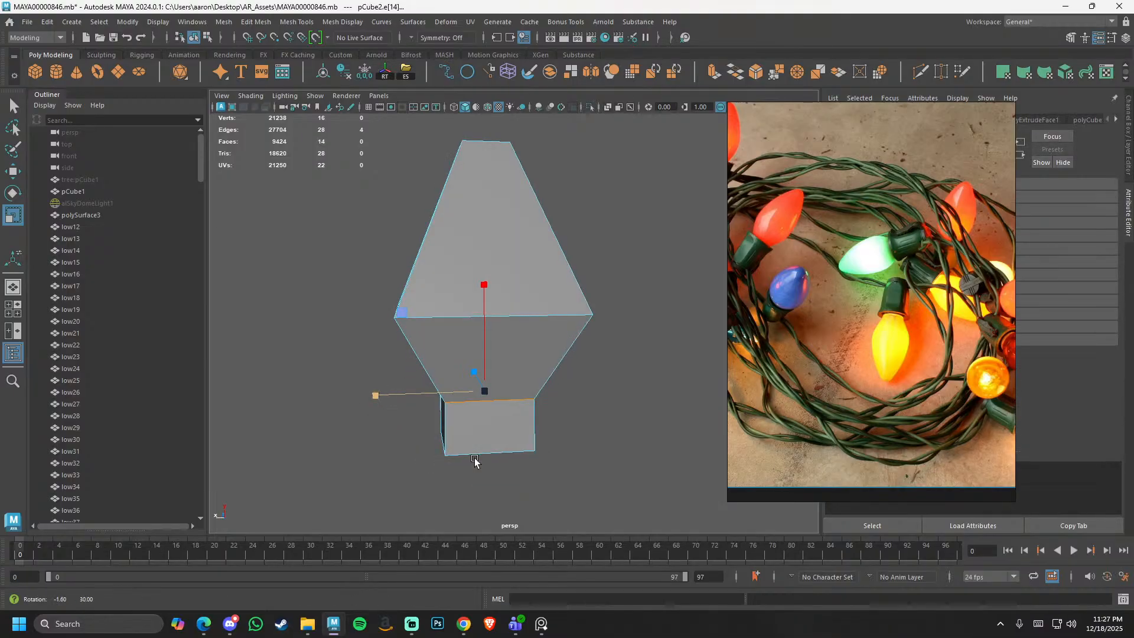
{"action": "key", "text": "3"}
{"action": "left_click", "coordinate": [610, 314]}
{"action": "left_click_drag", "start_coordinate": [531, 396], "coordinate": [509, 415], "text": "alt"}
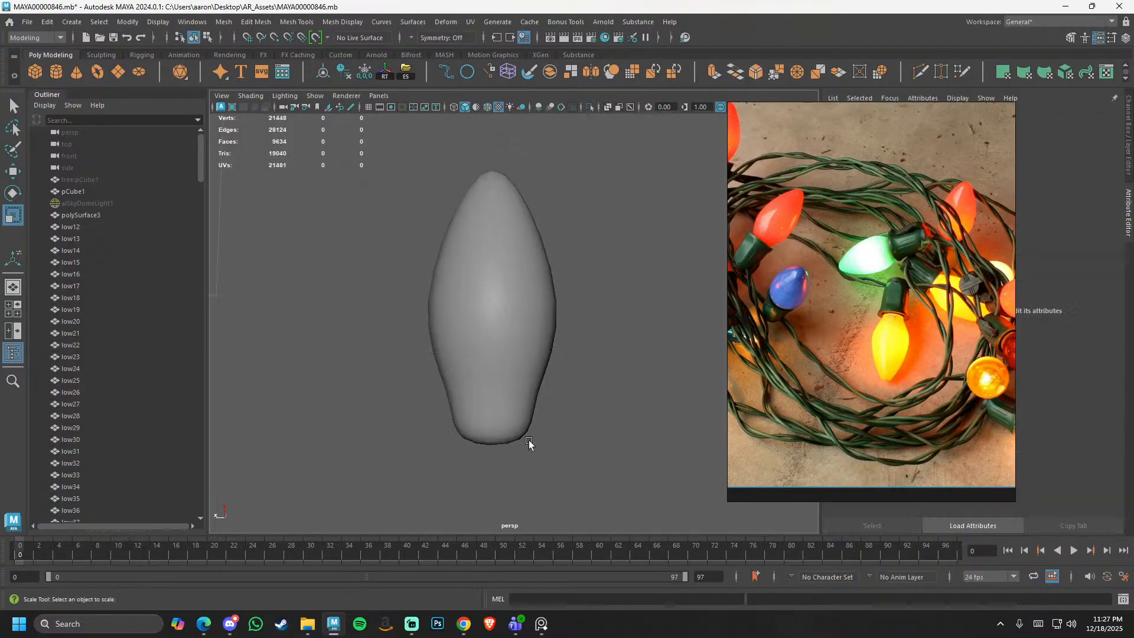
- Delete the end face of the bulb's neck so that its bottom is open
{"action": "left_click", "coordinate": [501, 395]}
{"action": "middle_click_drag", "start_coordinate": [489, 480], "coordinate": [488, 408], "text": "alt"}
{"action": "scroll", "coordinate": [488, 408], "scroll_direction": "up", "scroll_amount": 2}
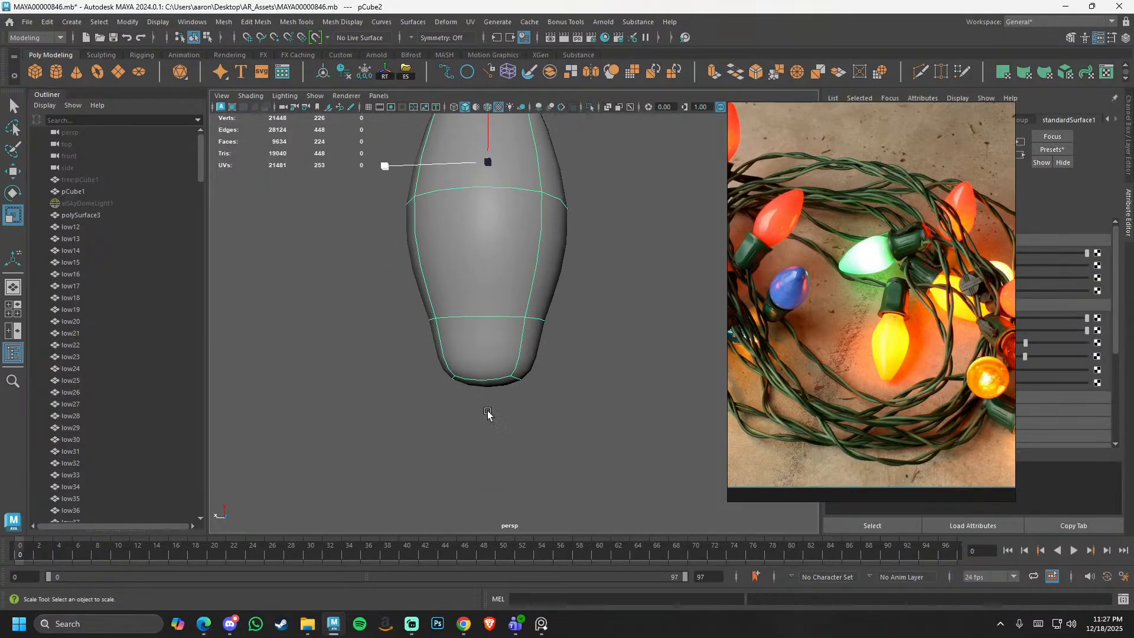
{"action": "right_click_drag", "start_coordinate": [488, 409], "coordinate": [488, 458]}
{"action": "left_click", "coordinate": [487, 385]}
{"action": "left_click_drag", "start_coordinate": [486, 399], "coordinate": [489, 420]}
{"action": "scroll", "coordinate": [433, 407], "scroll_direction": "down", "scroll_amount": 3}
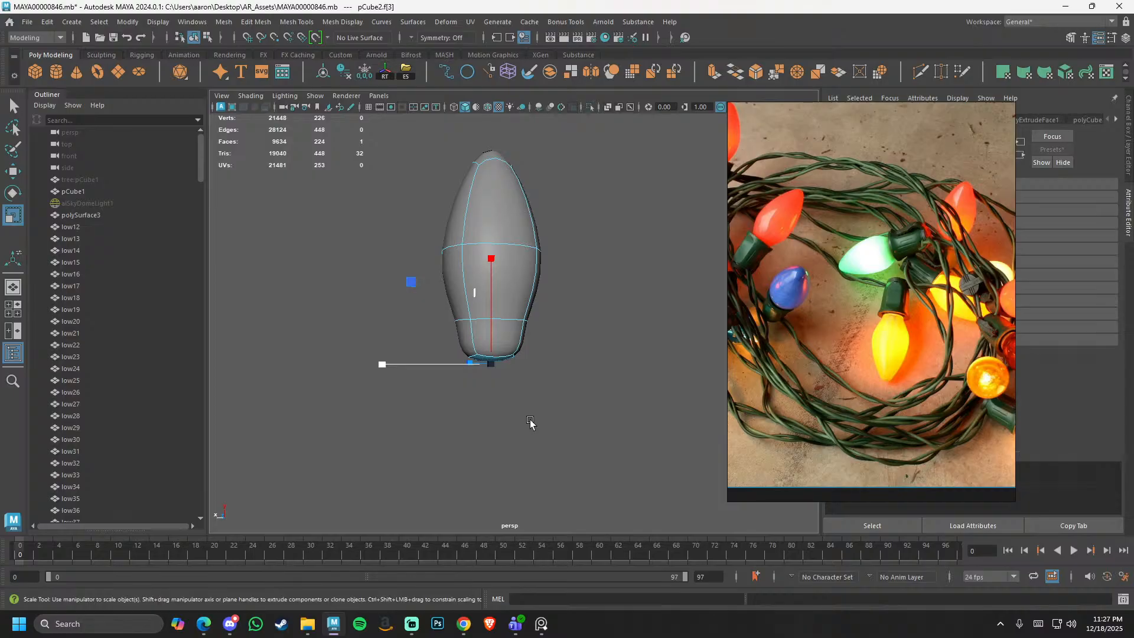
{"action": "key", "text": "ctrl+z"}
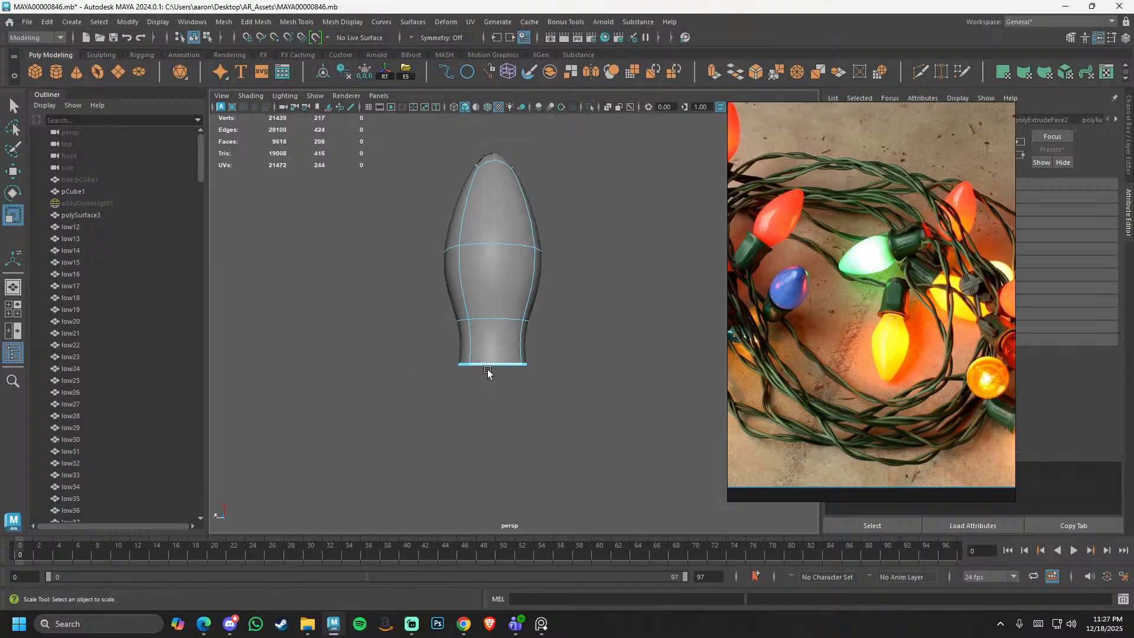
- Scale the four vertices of the neck's open rim inward
{"action": "double_click", "coordinate": [487, 370]}
{"action": "key", "text": "t"}
{"action": "left_click", "coordinate": [554, 402]}
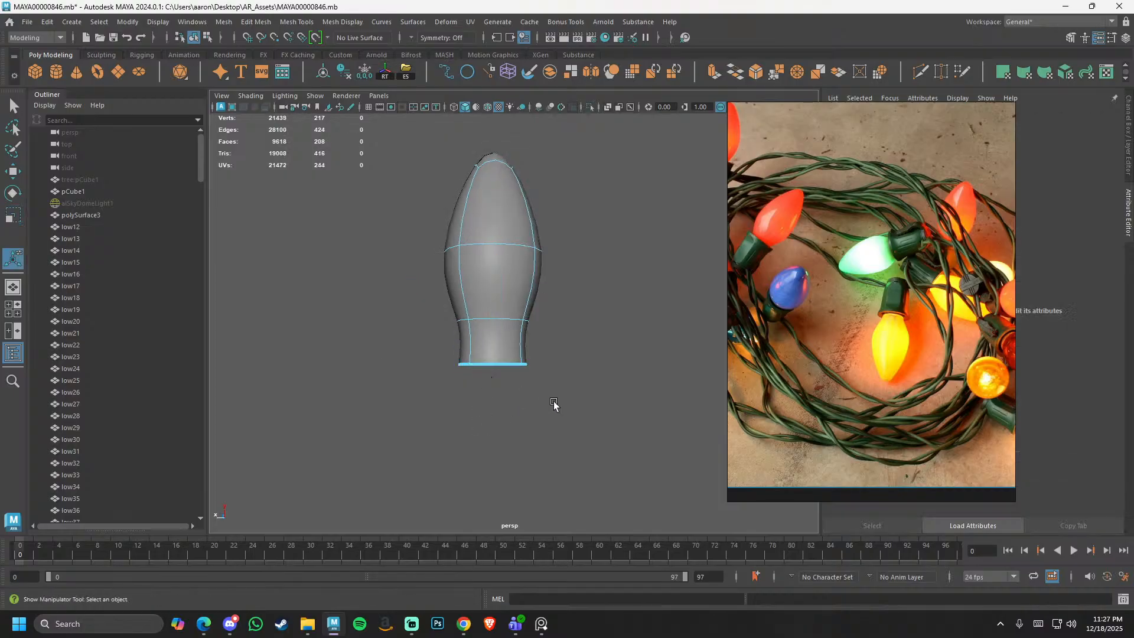
{"action": "right_click_drag", "start_coordinate": [554, 402], "coordinate": [476, 388]}
{"action": "key", "text": "q"}
{"action": "left_click_drag", "start_coordinate": [573, 399], "coordinate": [365, 357]}
{"action": "key", "text": "r"}
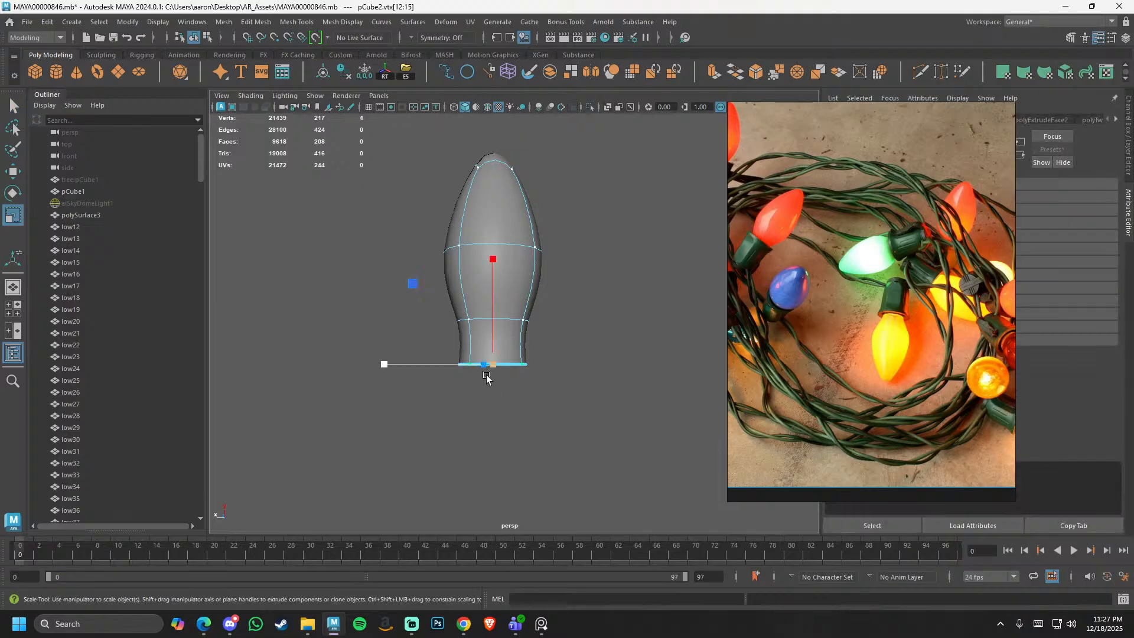
{"action": "left_click_drag", "start_coordinate": [493, 363], "coordinate": [471, 367]}
- Scale the edge loop at the top of the neck slightly inward
{"action": "middle_click_drag", "start_coordinate": [470, 364], "coordinate": [501, 433], "text": "alt"}
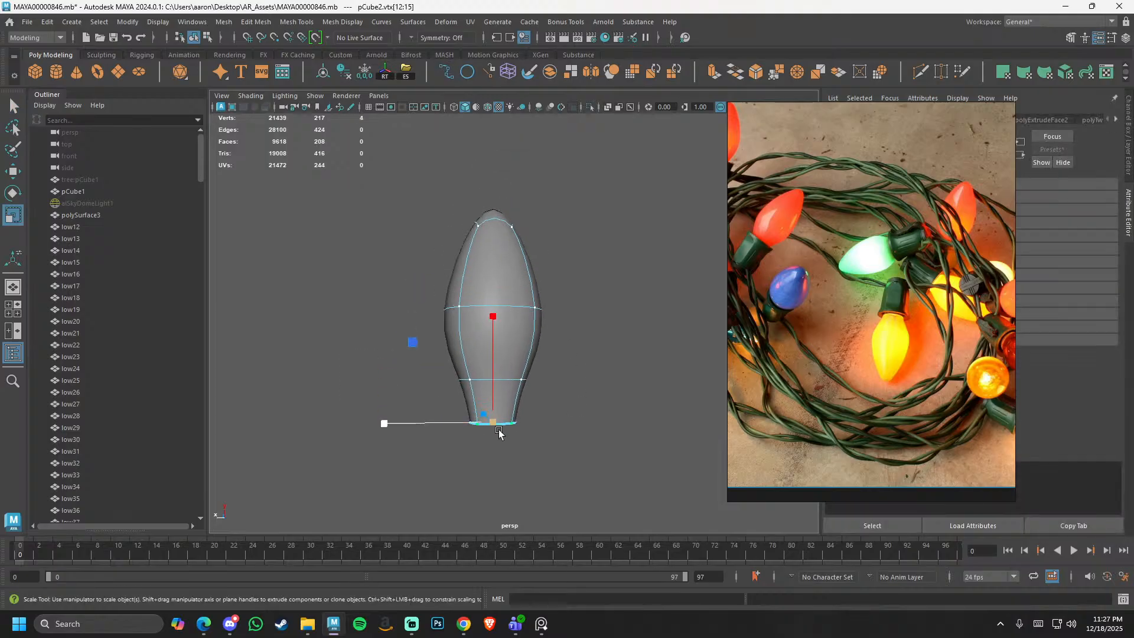
{"action": "right_click_drag", "start_coordinate": [506, 369], "coordinate": [506, 347]}
{"action": "double_click", "coordinate": [506, 379]}
{"action": "left_click_drag", "start_coordinate": [492, 381], "coordinate": [485, 381]}
{"action": "right_click_drag", "start_coordinate": [485, 380], "coordinate": [447, 379]}
{"action": "left_click_drag", "start_coordinate": [384, 359], "coordinate": [547, 451]}
{"action": "middle_click_drag", "start_coordinate": [493, 402], "coordinate": [489, 467], "text": "alt"}
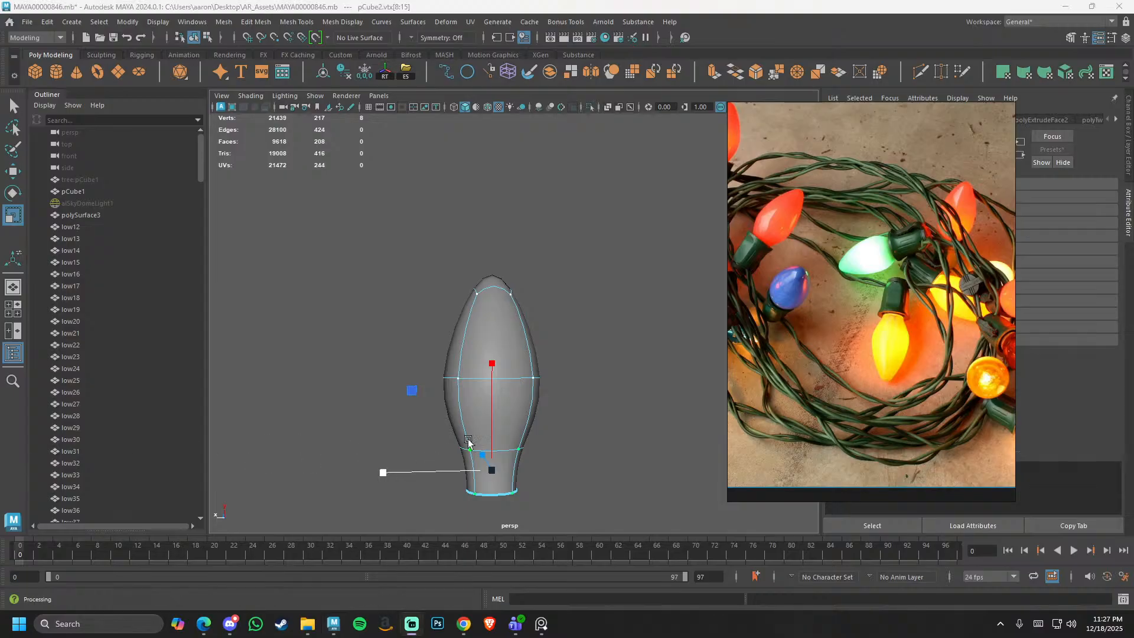
- Lower the bulb's tip vertices slightly to shorten its point
{"action": "left_click_drag", "start_coordinate": [390, 263], "coordinate": [509, 313]}
{"action": "left_click_drag", "start_coordinate": [687, 318], "coordinate": [688, 319]}
{"action": "key", "text": "w"}
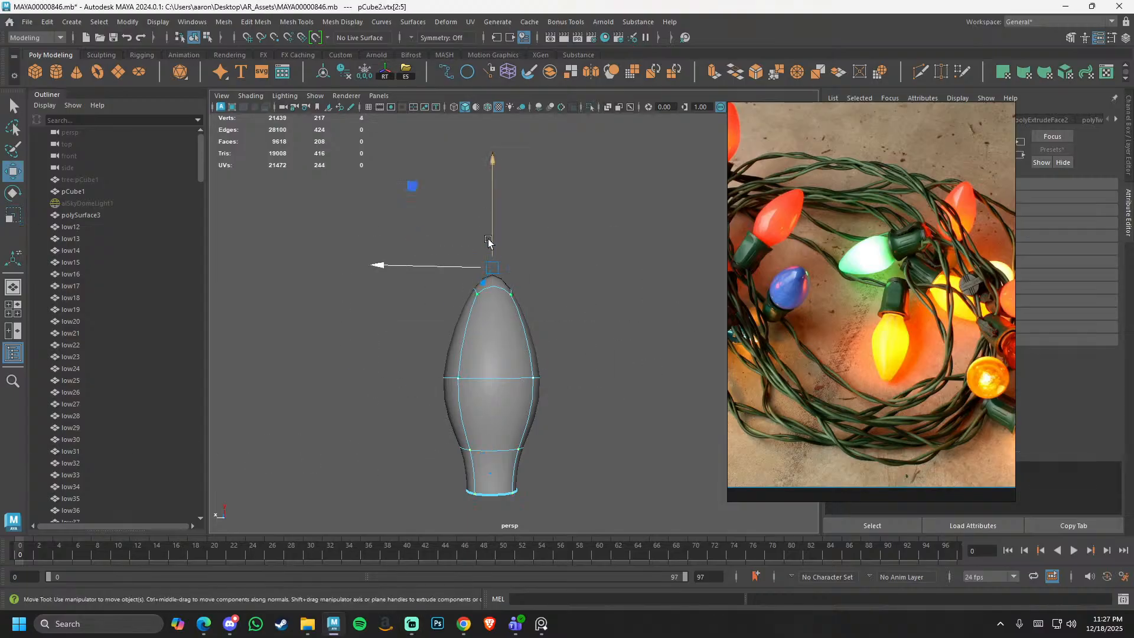
{"action": "left_click_drag", "start_coordinate": [492, 238], "coordinate": [493, 251]}
- Raise the neck's open rim vertices slightly to shorten the neck, and return to object mode
{"action": "middle_click_drag", "start_coordinate": [520, 400], "coordinate": [498, 338], "text": "alt"}
{"action": "left_click_drag", "start_coordinate": [498, 338], "coordinate": [493, 371], "text": "alt"}
{"action": "left_click_drag", "start_coordinate": [380, 418], "coordinate": [601, 508]}
{"action": "left_click_drag", "start_coordinate": [503, 478], "coordinate": [495, 468], "text": "alt"}
{"action": "left_click_drag", "start_coordinate": [362, 412], "coordinate": [558, 489]}
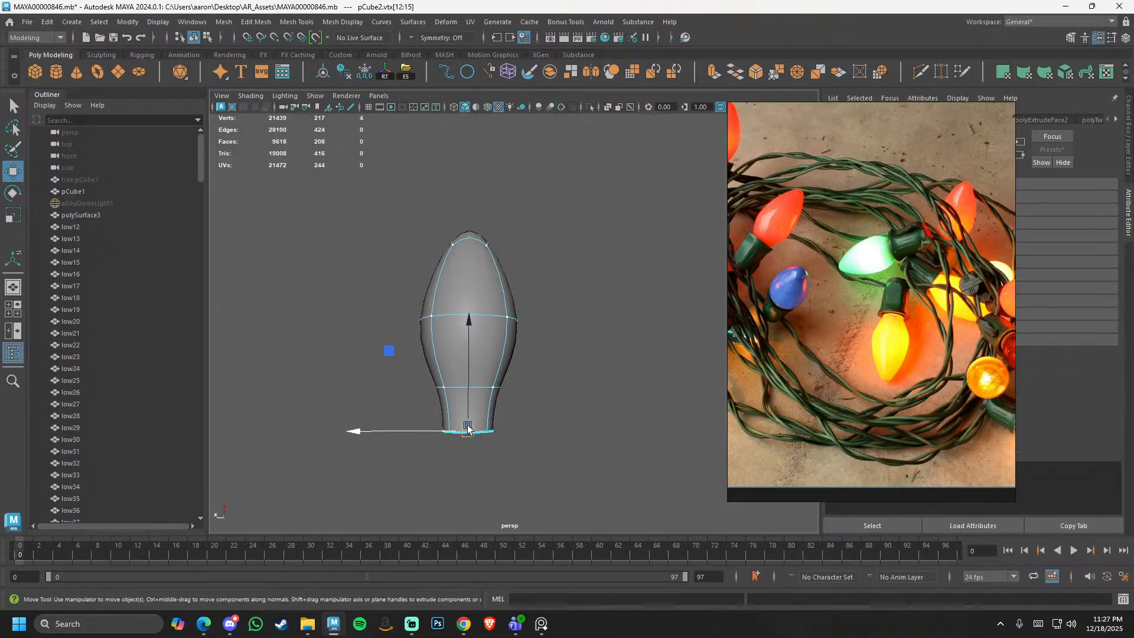
{"action": "left_click_drag", "start_coordinate": [463, 385], "coordinate": [468, 380]}
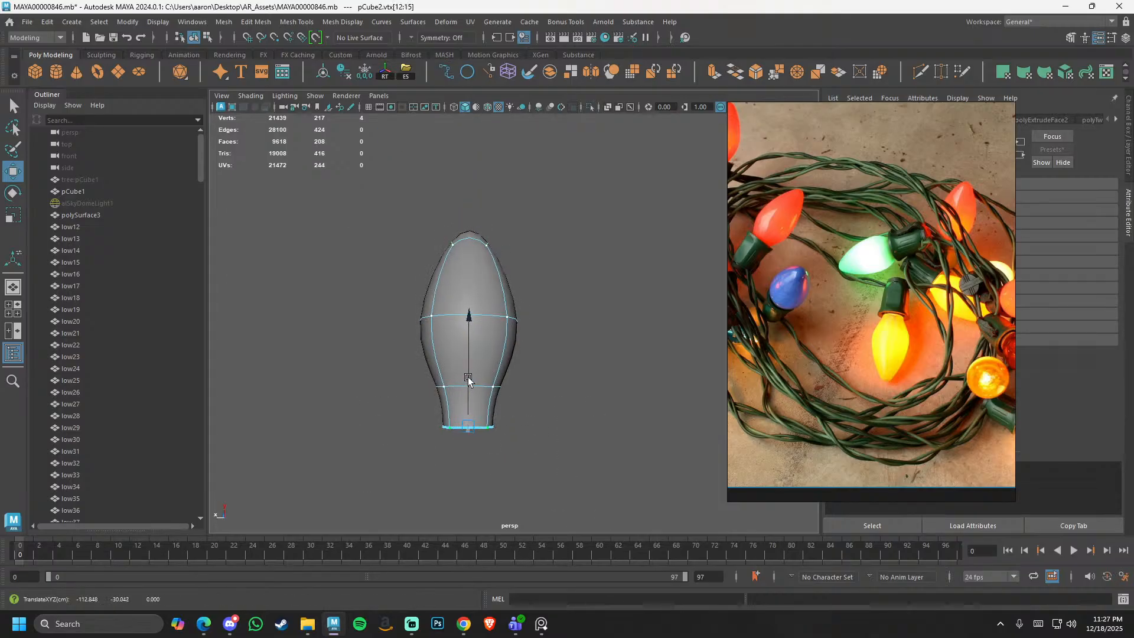
{"action": "key", "text": "F8"}
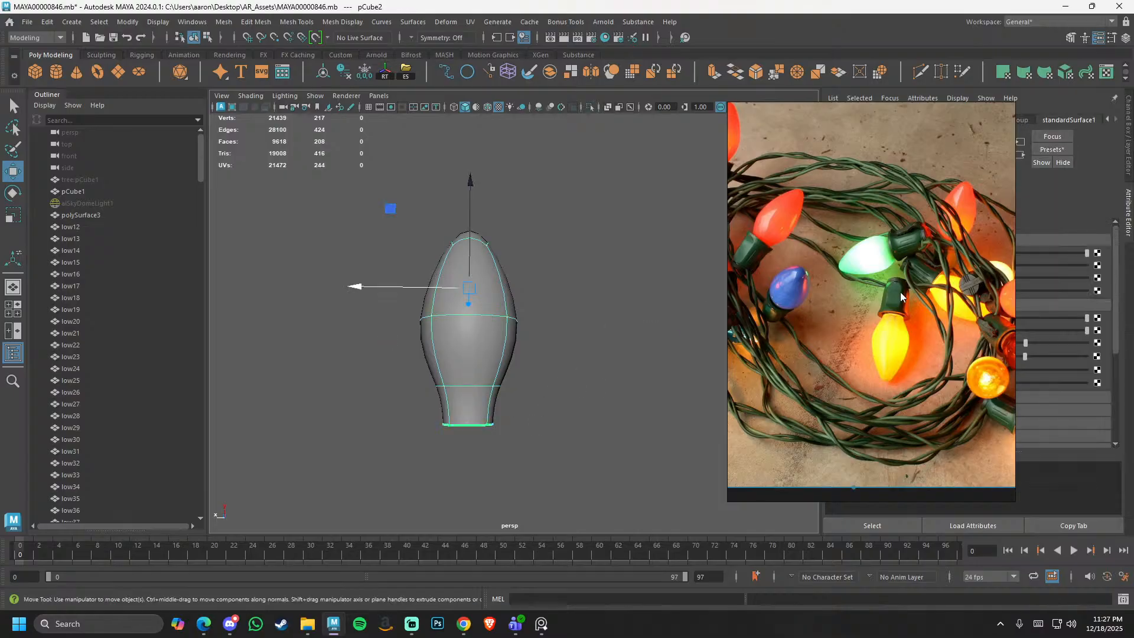
- Apply Smooth with one division to the bulb mesh twice, with the smooth preview off
{"action": "right_click_drag", "start_coordinate": [673, 329], "coordinate": [329, 320], "text": "alt"}
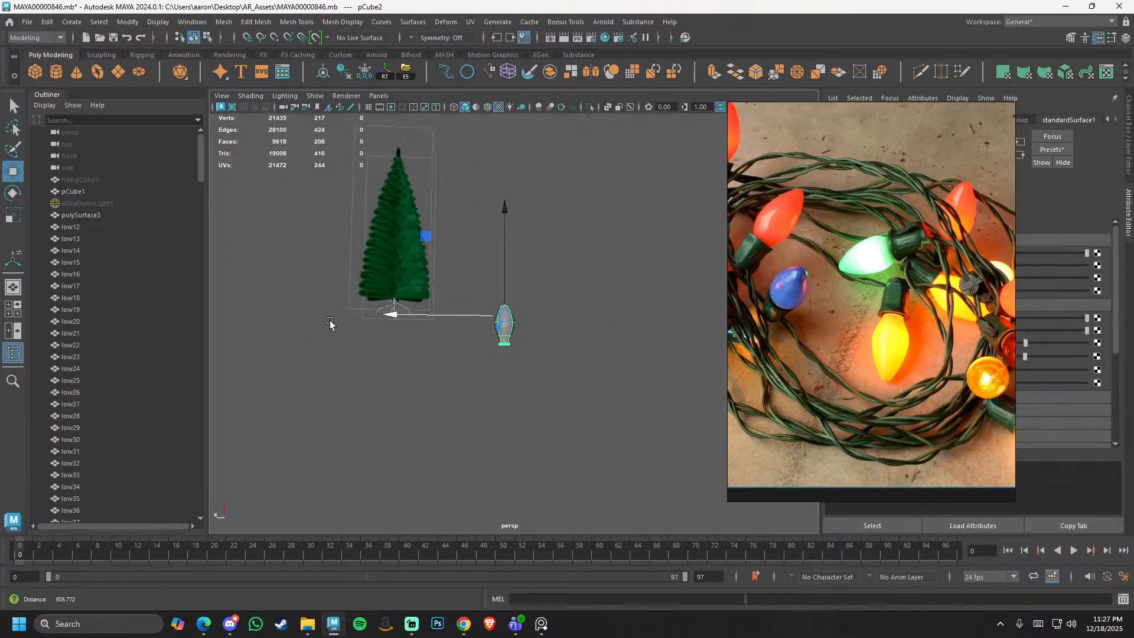
{"action": "middle_click_drag", "start_coordinate": [329, 320], "coordinate": [432, 422], "text": "alt"}
{"action": "right_click_drag", "start_coordinate": [432, 422], "coordinate": [697, 375], "text": "alt"}
{"action": "left_click_drag", "start_coordinate": [546, 357], "coordinate": [588, 411], "text": "alt"}
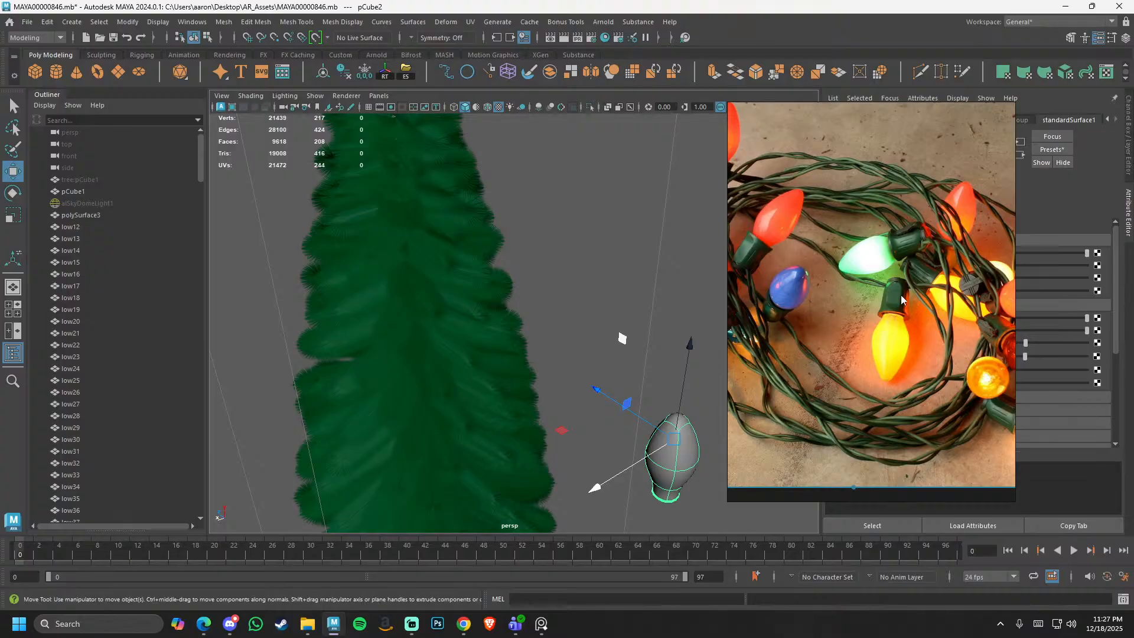
{"action": "left_click_drag", "start_coordinate": [537, 488], "coordinate": [378, 319], "text": "alt"}
{"action": "middle_click_drag", "start_coordinate": [378, 319], "coordinate": [551, 406], "text": "alt"}
{"action": "right_click_drag", "start_coordinate": [550, 406], "coordinate": [381, 358], "text": "alt"}
{"action": "right_click_drag", "start_coordinate": [556, 257], "coordinate": [547, 332], "text": "shift"}
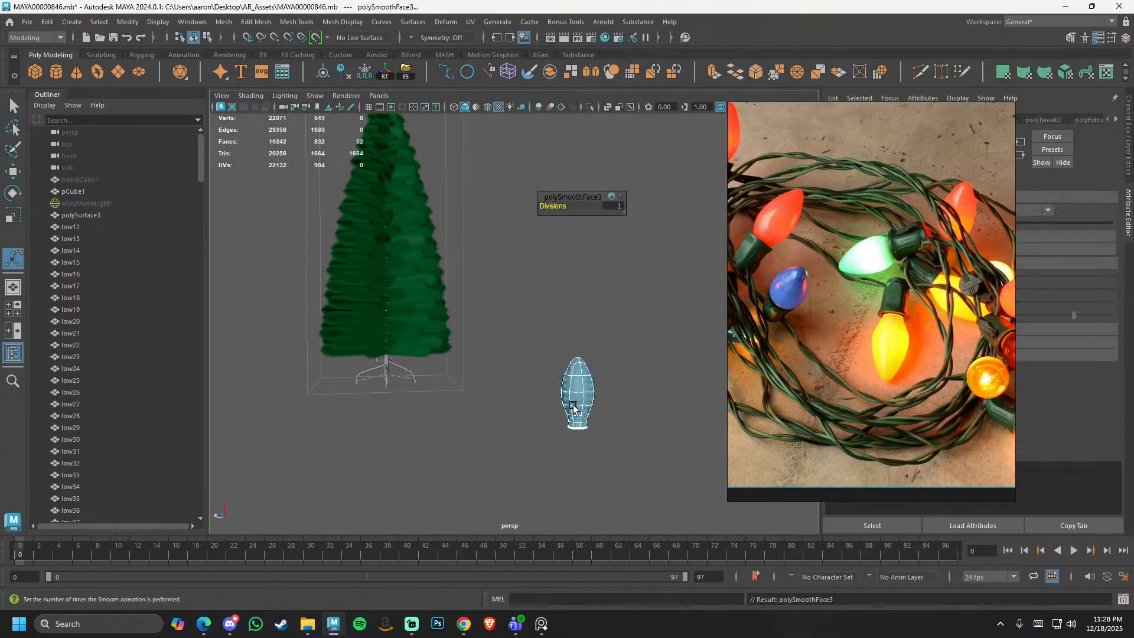
{"action": "key", "text": "1"}
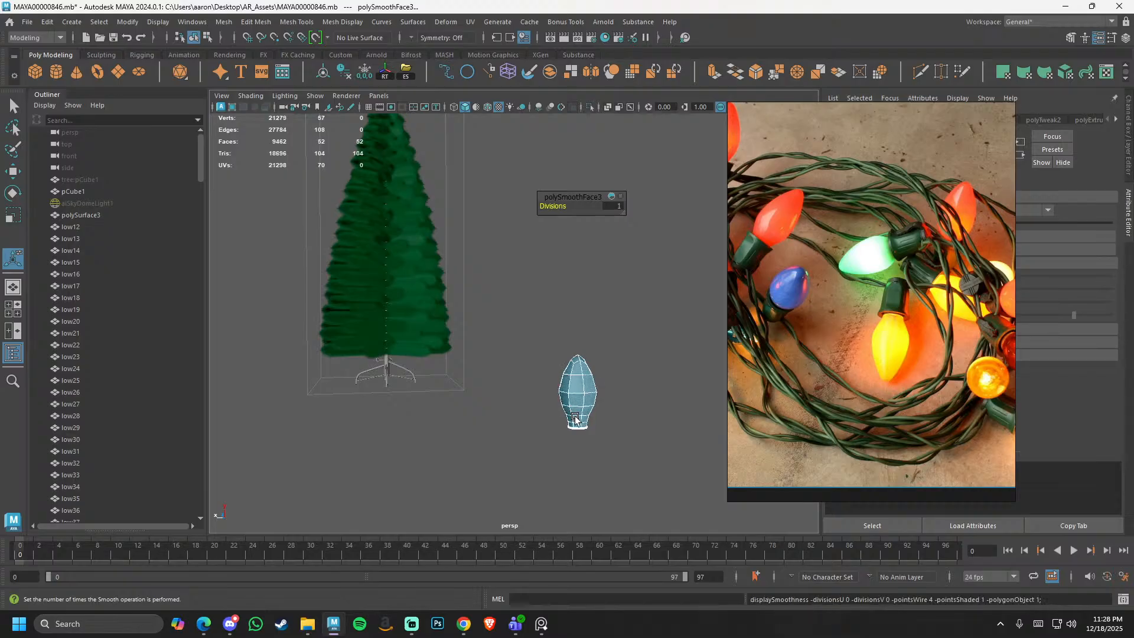
{"action": "key", "text": "g"}
{"action": "right_click_drag", "start_coordinate": [577, 421], "coordinate": [631, 363]}
{"action": "key", "text": "q"}
- Examine the bulb's smoothed mesh up close and from a higher angle beside the Christmas tree
{"action": "left_click", "coordinate": [631, 366]}
{"action": "right_click_drag", "start_coordinate": [630, 378], "coordinate": [628, 539], "text": "alt"}
{"action": "middle_click_drag", "start_coordinate": [628, 539], "coordinate": [552, 381], "text": "alt"}
{"action": "left_click", "coordinate": [543, 361]}
{"action": "mouse_move", "coordinate": [447, 328]}
{"action": "right_mouse_down", "text": "shift"}
{"action": "mouse_move", "coordinate": [558, 441]}
{"action": "mouse_move", "coordinate": [620, 443]}
{"action": "right_mouse_up", "text": "shift"}
{"action": "left_click", "coordinate": [655, 317]}
{"action": "mouse_move", "coordinate": [652, 330]}
{"action": "left_mouse_down", "text": "alt"}
{"action": "mouse_move", "coordinate": [612, 443]}
{"action": "mouse_move", "coordinate": [543, 378]}
{"action": "left_mouse_up", "text": "alt"}
{"action": "right_click_drag", "start_coordinate": [543, 378], "coordinate": [423, 332], "text": "alt"}
{"action": "left_click", "coordinate": [537, 286]}
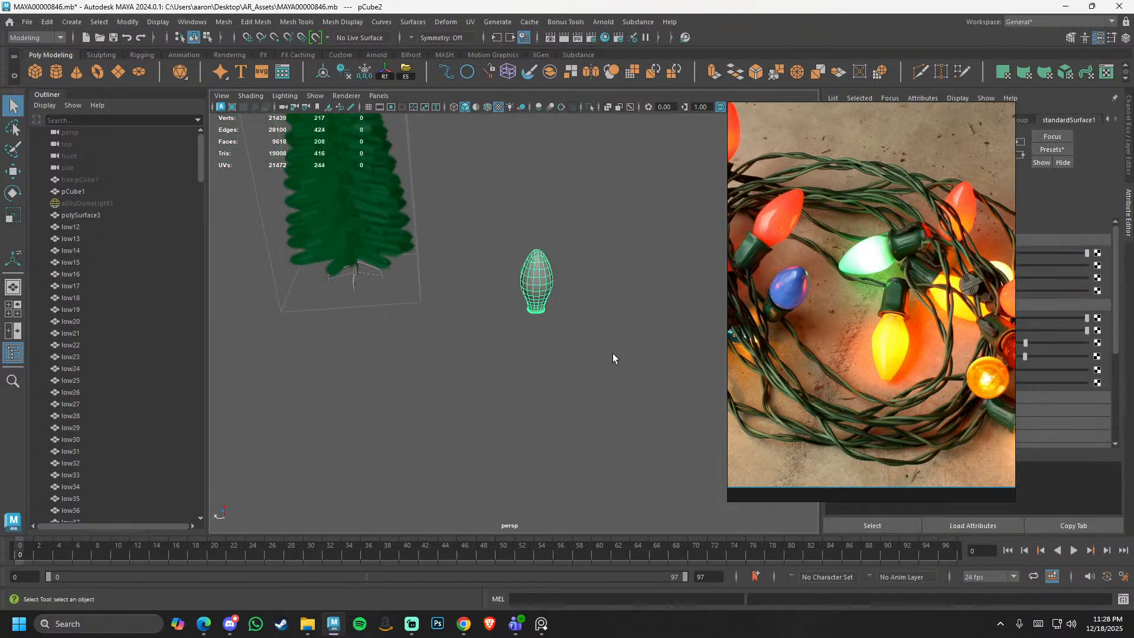
- Create a polygon cube for the green socket shown above the yellow bulb in the reference photo
{"action": "scroll", "coordinate": [896, 354], "scroll_direction": "up", "scroll_amount": 2}
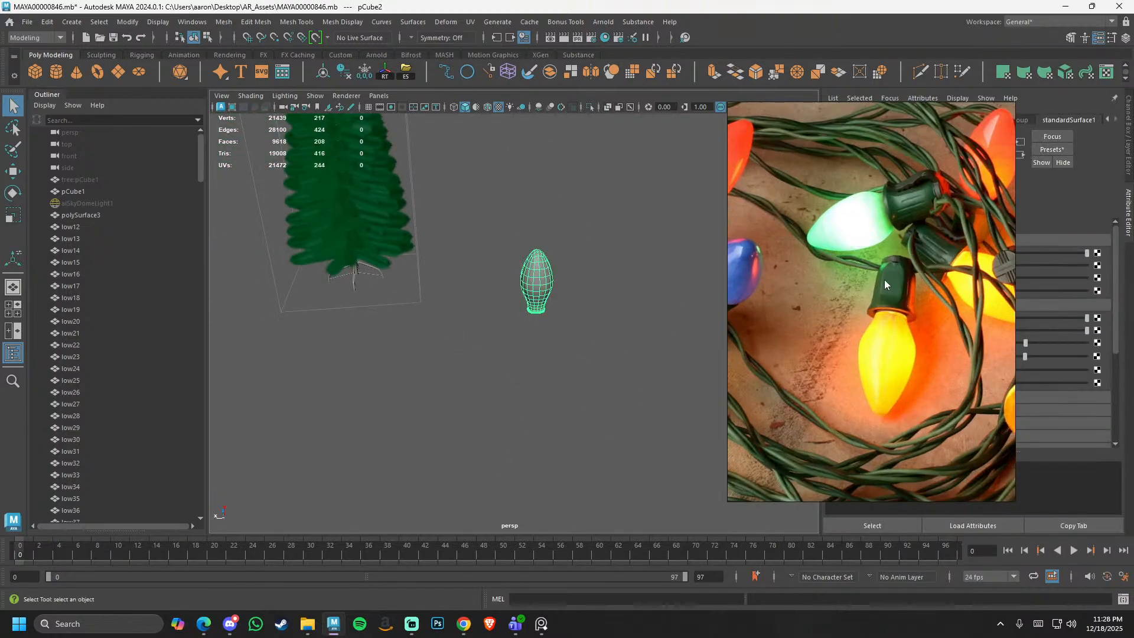
{"action": "left_click", "coordinate": [626, 327]}
{"action": "right_click", "coordinate": [608, 272], "text": "shift"}
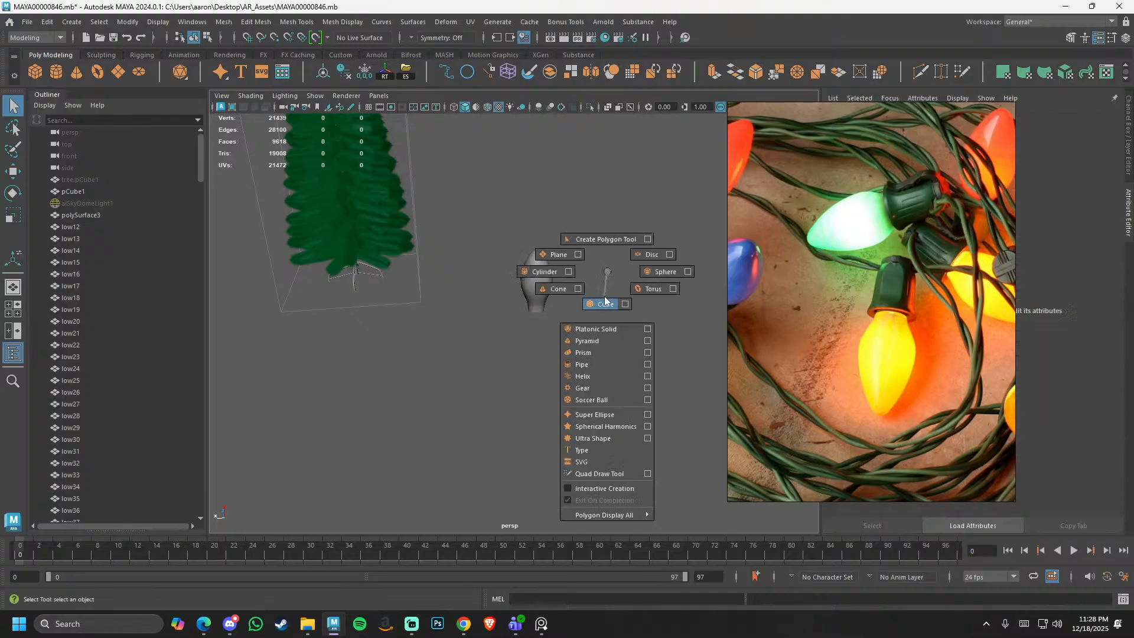
{"action": "right_click_drag", "start_coordinate": [605, 301], "coordinate": [605, 304], "text": "shift"}
{"action": "left_click_drag", "start_coordinate": [585, 278], "coordinate": [536, 374], "text": "alt"}
{"action": "right_click_drag", "start_coordinate": [536, 374], "coordinate": [680, 462], "text": "alt"}
{"action": "middle_click_drag", "start_coordinate": [602, 414], "coordinate": [510, 477], "text": "alt"}
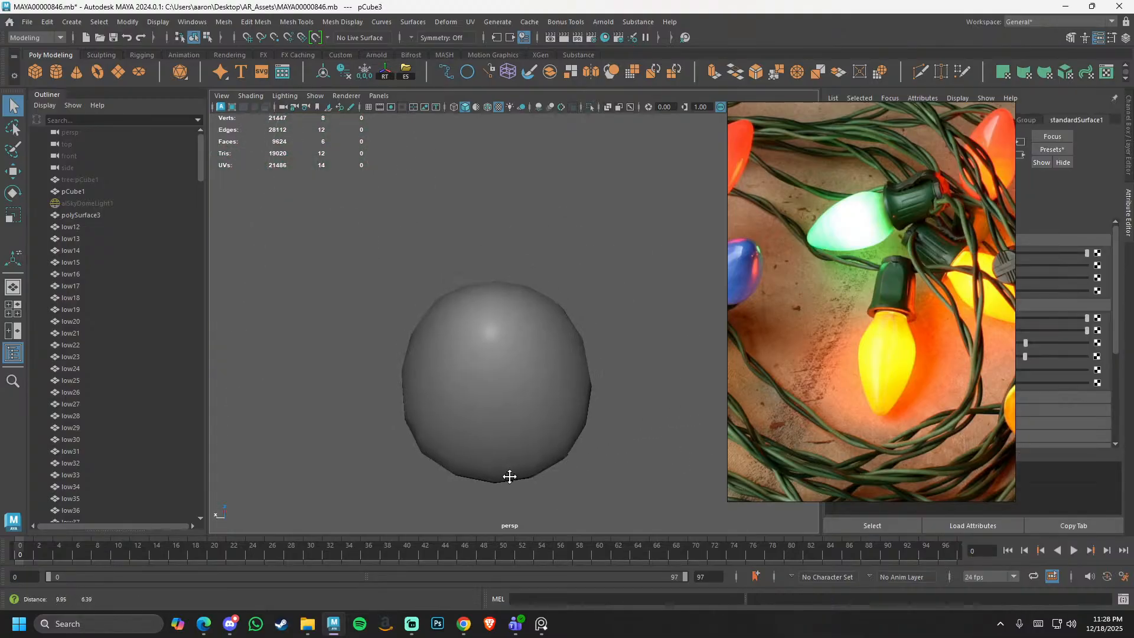
{"action": "key", "text": "w"}
{"action": "key", "text": "v"}
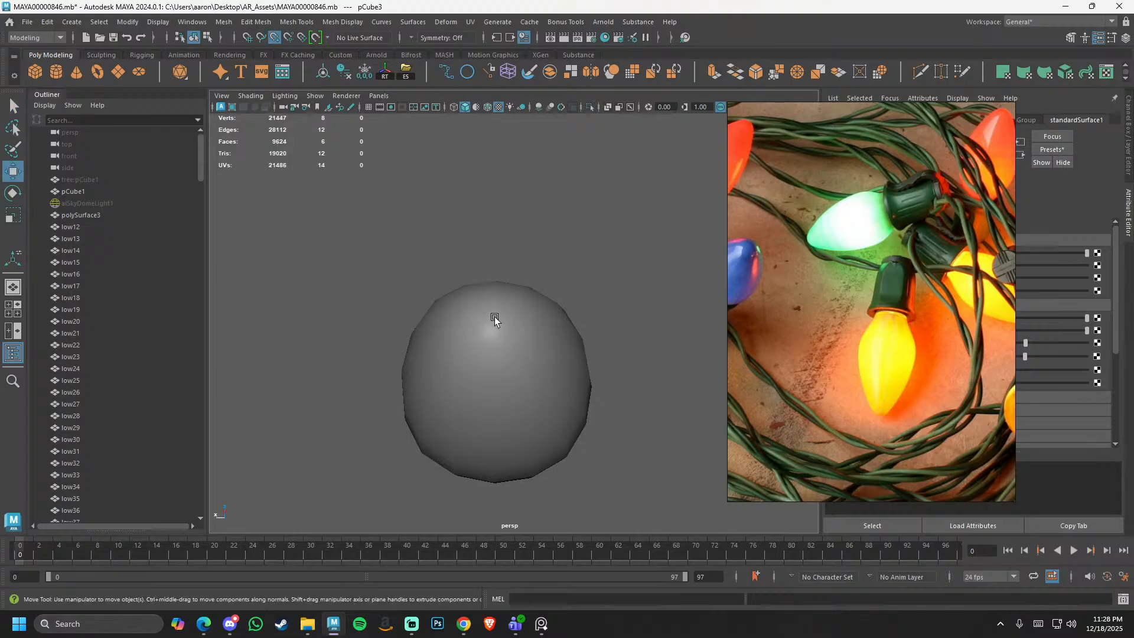
{"action": "key", "text": "v"}
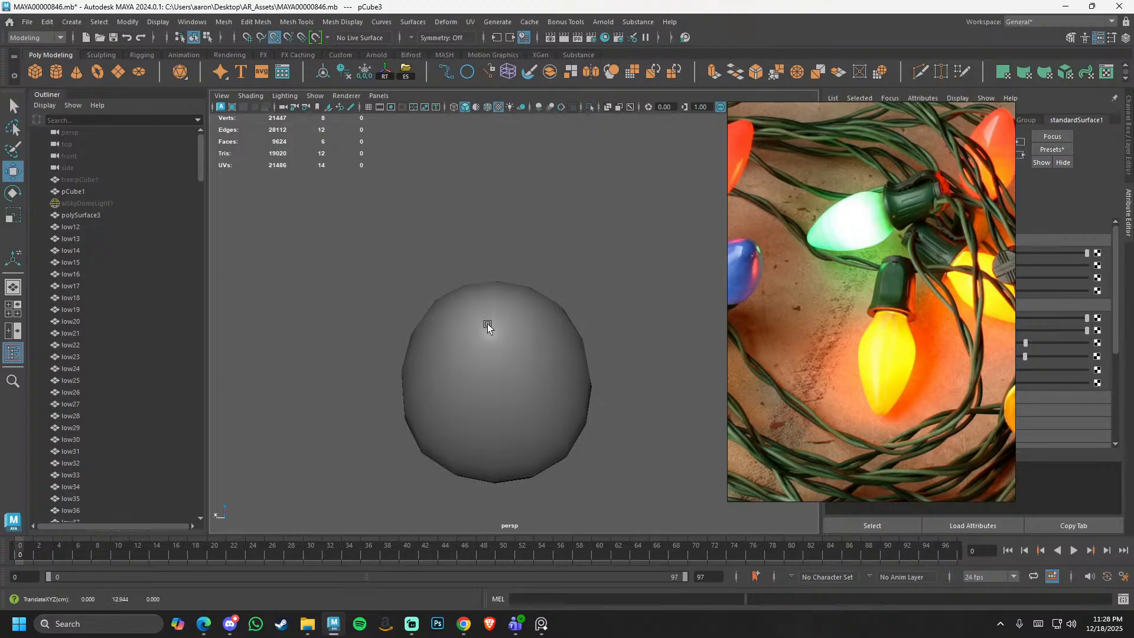
{"action": "middle_click", "coordinate": [487, 324]}
{"action": "key", "text": "r"}
{"action": "left_click_drag", "start_coordinate": [487, 324], "coordinate": [540, 348]}
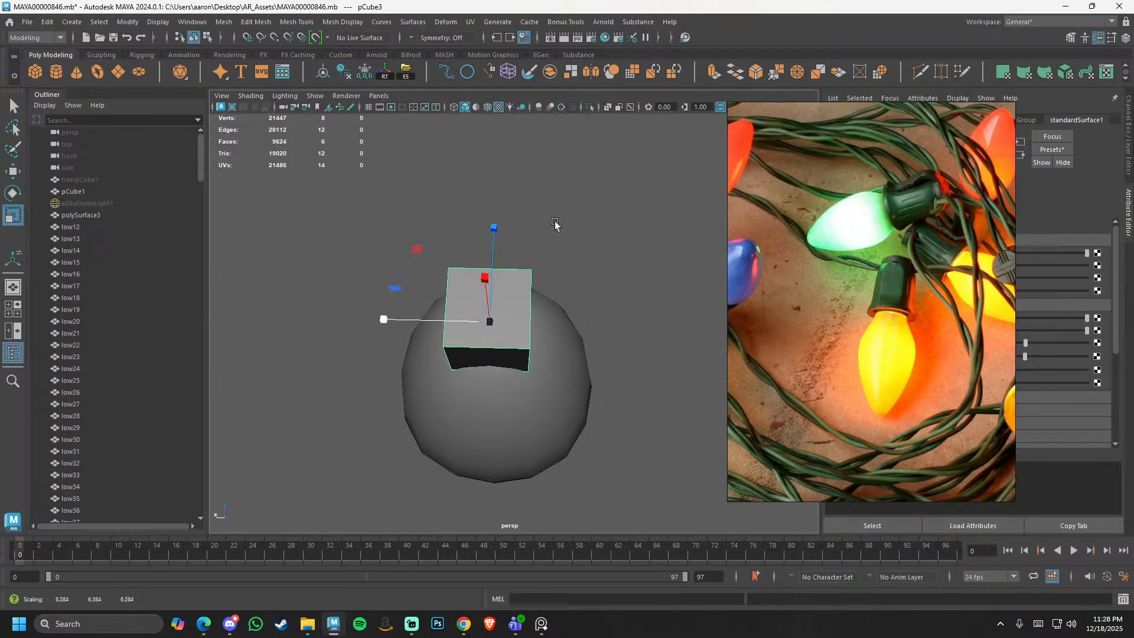
{"action": "key", "text": "ctrl+z"}
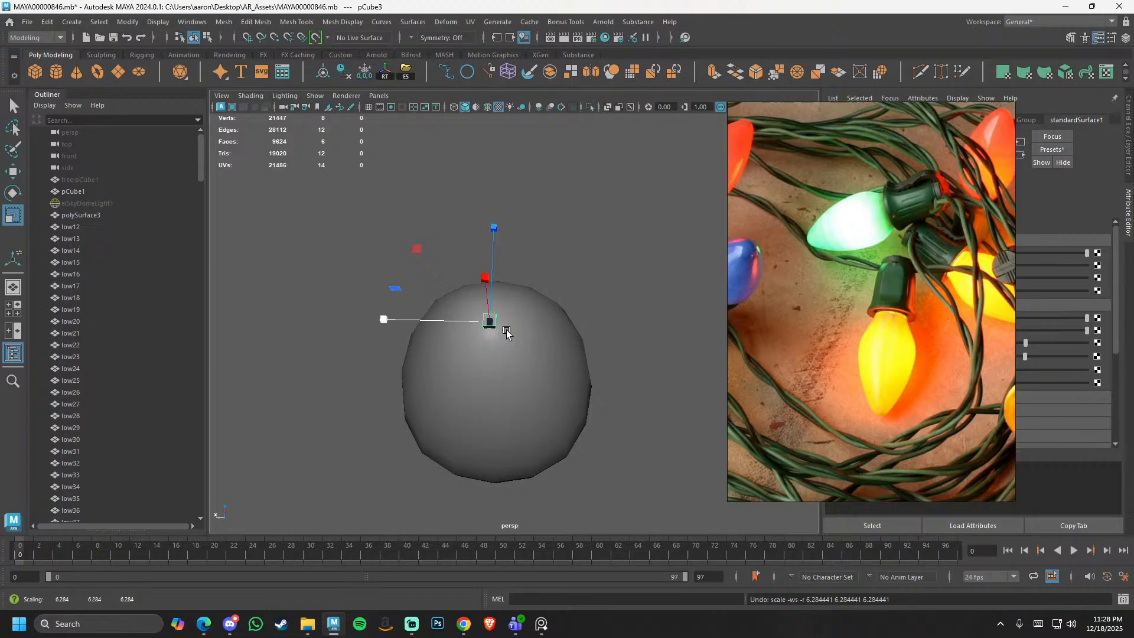
- Show wireframe on shaded, snap the cube to the centre vertex of the bulb's tip, and scale it up uniformly
{"action": "left_click", "coordinate": [485, 110]}
{"action": "key", "text": "w"}
{"action": "key", "text": "ctrl+z"}
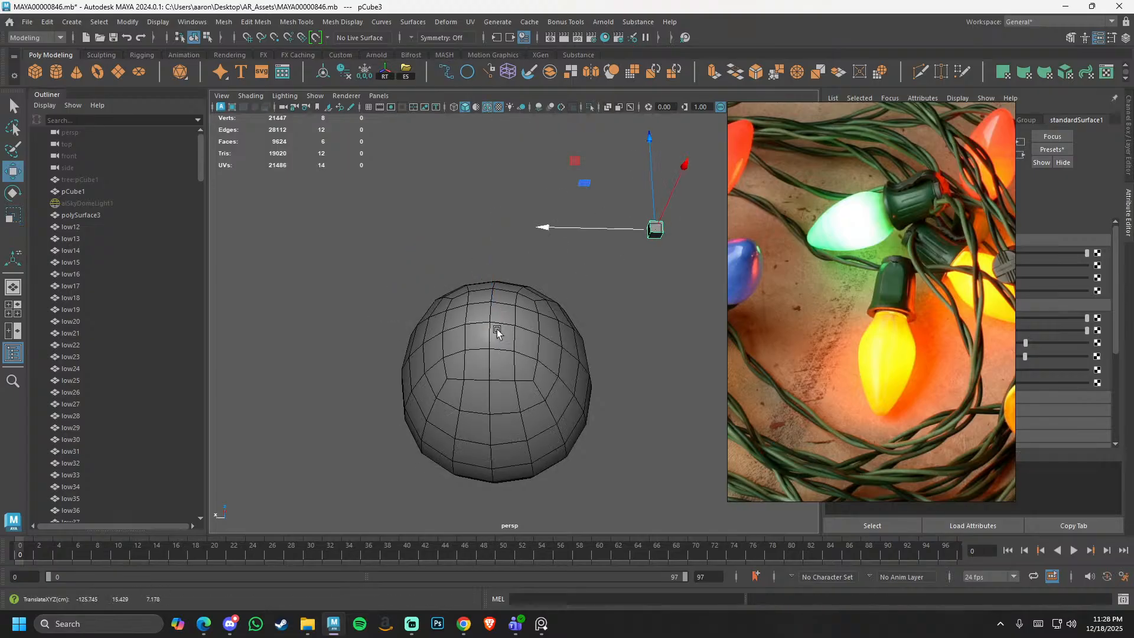
{"action": "key", "text": "v"}
{"action": "middle_click", "coordinate": [496, 330]}
{"action": "key", "text": "r"}
{"action": "mouse_move", "coordinate": [490, 323]}
{"action": "left_mouse_down"}
{"action": "mouse_move", "coordinate": [522, 351]}
{"action": "mouse_move", "coordinate": [495, 301]}
{"action": "left_mouse_up"}
- Move the cube down to the bulb's narrow neck end and scale it slightly wider than the neck
{"action": "scroll", "coordinate": [522, 352], "scroll_direction": "down", "scroll_amount": 3}
{"action": "key", "text": "w"}
{"action": "left_click_drag", "start_coordinate": [494, 237], "coordinate": [499, 451]}
{"action": "middle_click_drag", "start_coordinate": [499, 451], "coordinate": [506, 266], "text": "alt"}
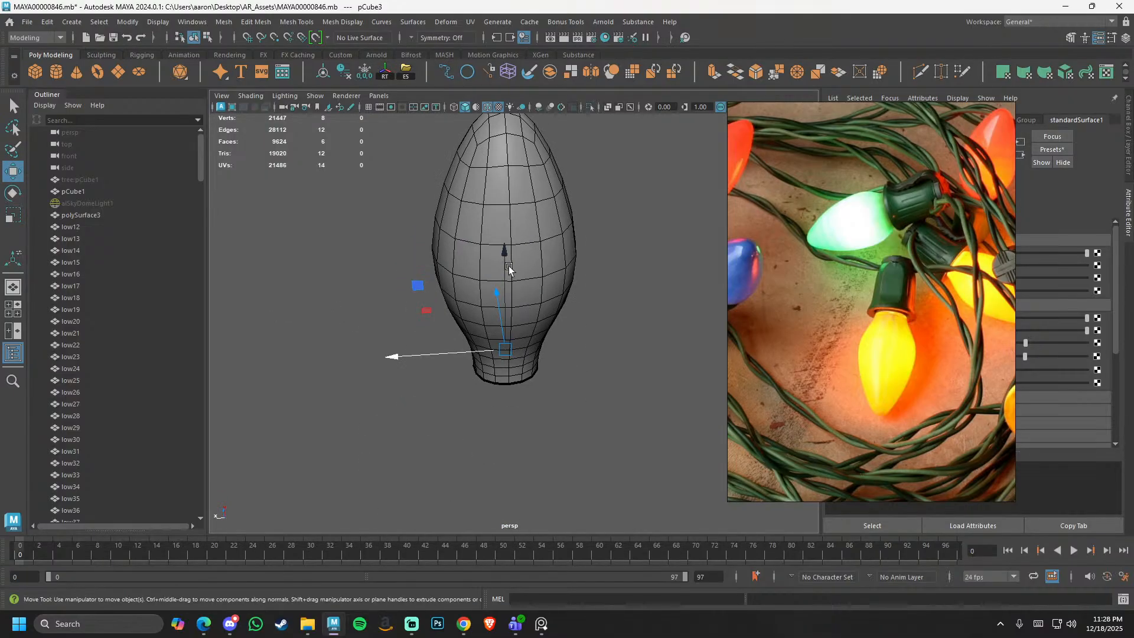
{"action": "left_click_drag", "start_coordinate": [506, 266], "coordinate": [505, 307]}
{"action": "key", "text": "r"}
{"action": "left_click_drag", "start_coordinate": [506, 385], "coordinate": [415, 356]}
{"action": "scroll", "coordinate": [537, 407], "scroll_direction": "down", "scroll_amount": 4}
{"action": "left_click_drag", "start_coordinate": [499, 346], "coordinate": [501, 363]}
- Lower the cube's bottom vertices to lengthen it into a tall socket block beneath the neck
{"action": "middle_click_drag", "start_coordinate": [508, 396], "coordinate": [498, 320], "text": "alt"}
{"action": "right_click_drag", "start_coordinate": [498, 319], "coordinate": [386, 304], "text": "alt"}
{"action": "left_click_drag", "start_coordinate": [389, 298], "coordinate": [668, 424]}
{"action": "key", "text": "w"}
{"action": "left_click_drag", "start_coordinate": [486, 288], "coordinate": [492, 317]}
{"action": "mouse_move", "coordinate": [492, 326]}
{"action": "left_mouse_down", "text": "alt"}
{"action": "mouse_move", "coordinate": [471, 331]}
{"action": "mouse_move", "coordinate": [493, 311]}
{"action": "mouse_move", "coordinate": [500, 325]}
{"action": "left_mouse_up", "text": "alt"}
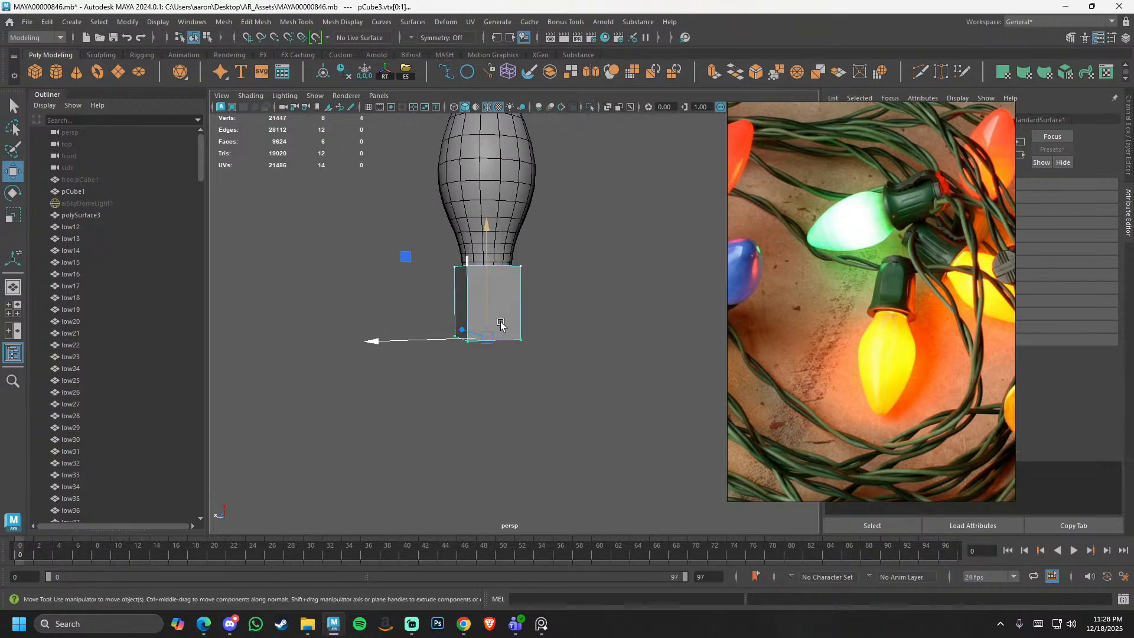
- Extrude the socket block's four side faces with Keep Faces Together off and an offset of about 1.08
{"action": "right_click_drag", "start_coordinate": [492, 346], "coordinate": [511, 445]}
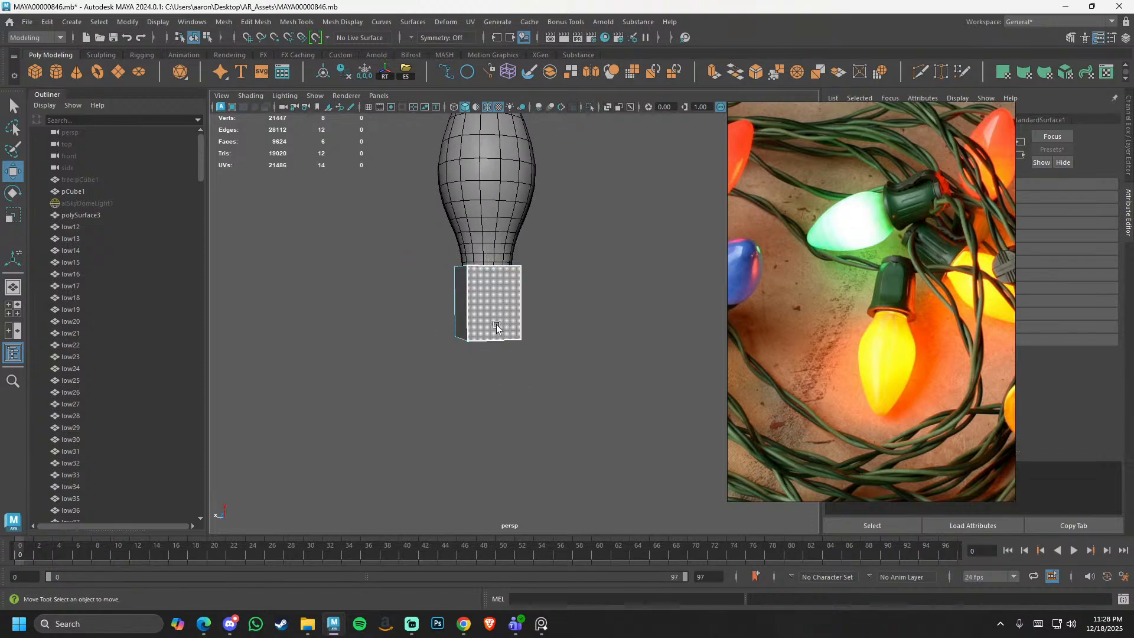
{"action": "left_click", "coordinate": [497, 324]}
{"action": "left_click_drag", "start_coordinate": [457, 365], "coordinate": [561, 372], "text": "alt"}
{"action": "left_click", "coordinate": [495, 347], "text": "shift"}
{"action": "left_click", "coordinate": [539, 344], "text": "shift"}
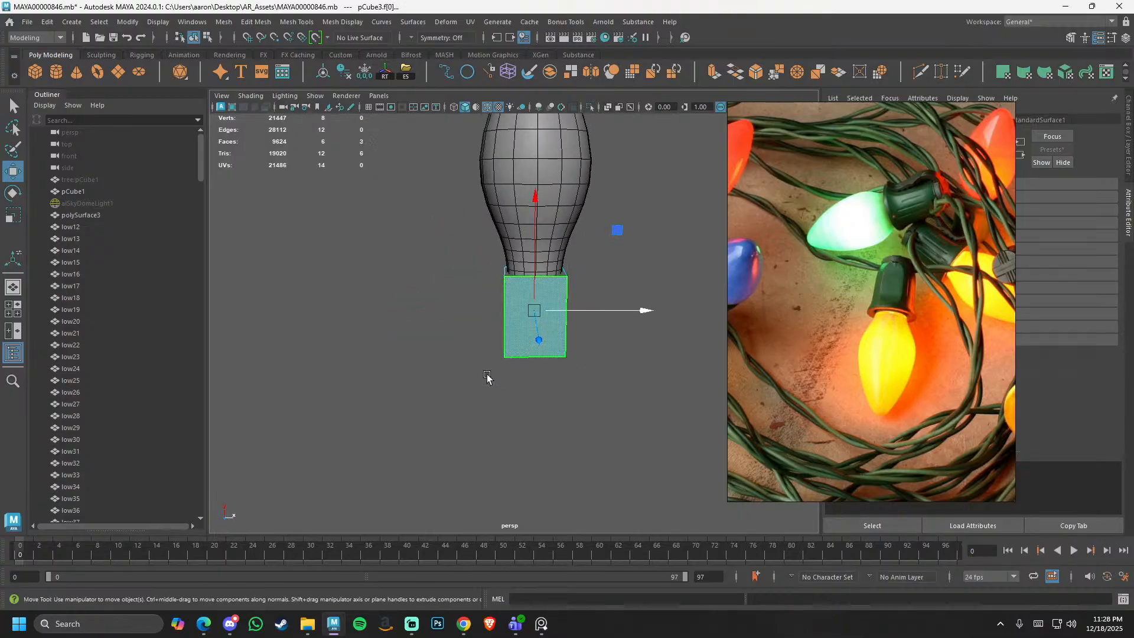
{"action": "left_click_drag", "start_coordinate": [487, 376], "coordinate": [552, 376], "text": "alt"}
{"action": "left_click", "coordinate": [554, 333], "text": "shift"}
{"action": "middle_click_drag", "start_coordinate": [596, 414], "coordinate": [513, 418], "text": "alt"}
{"action": "right_click_drag", "start_coordinate": [513, 418], "coordinate": [561, 408], "text": "alt"}
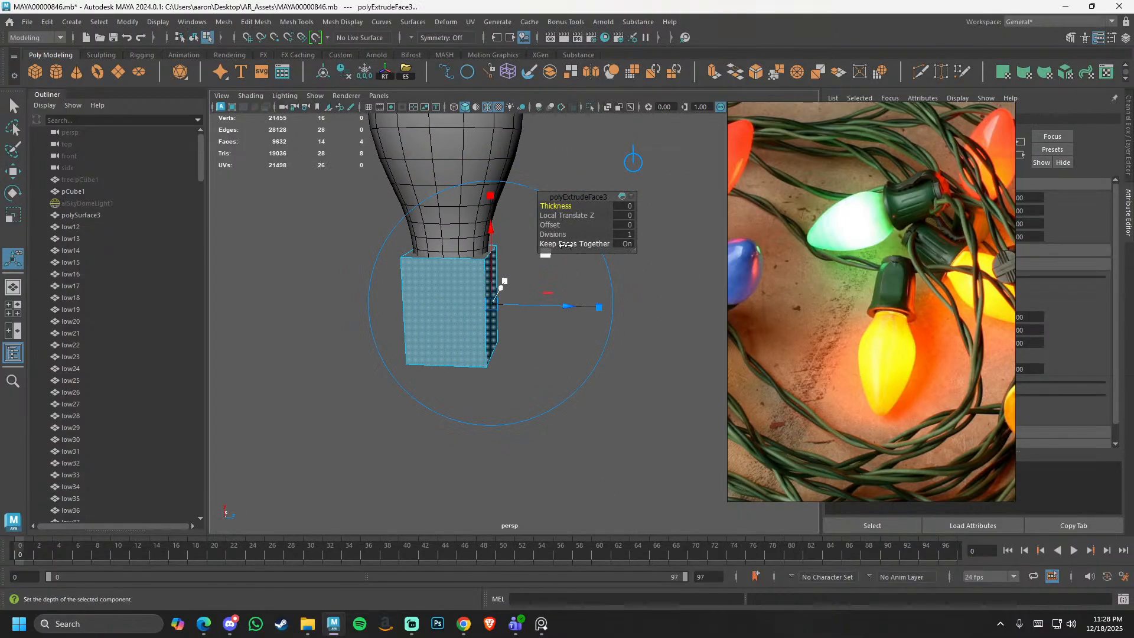
{"action": "left_click", "coordinate": [557, 225]}
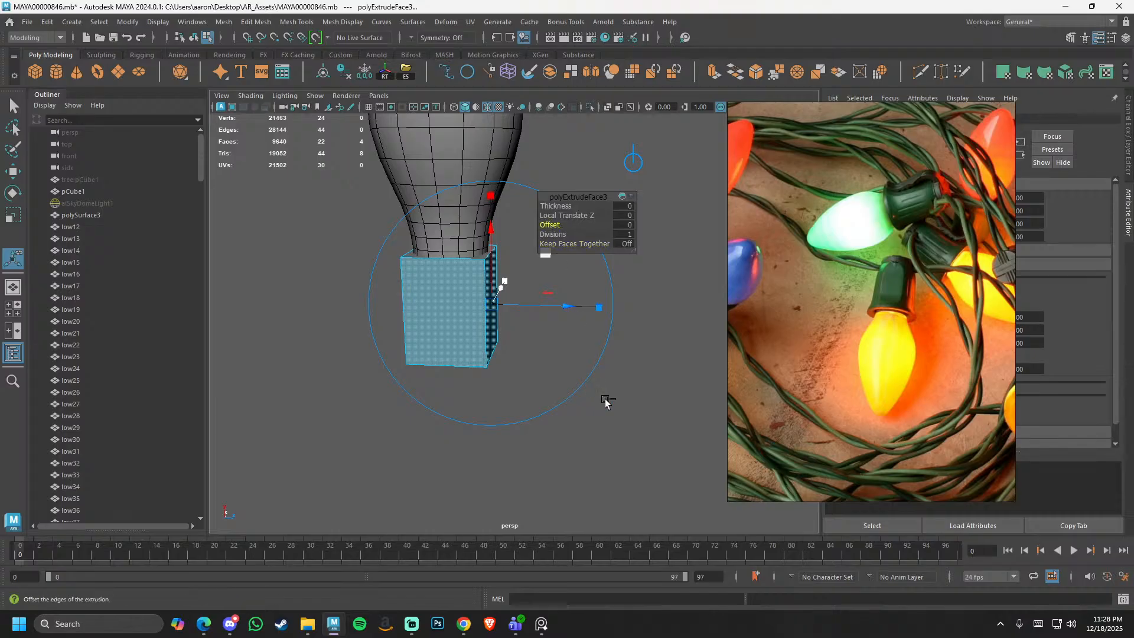
{"action": "middle_click_drag", "start_coordinate": [608, 400], "coordinate": [627, 404]}
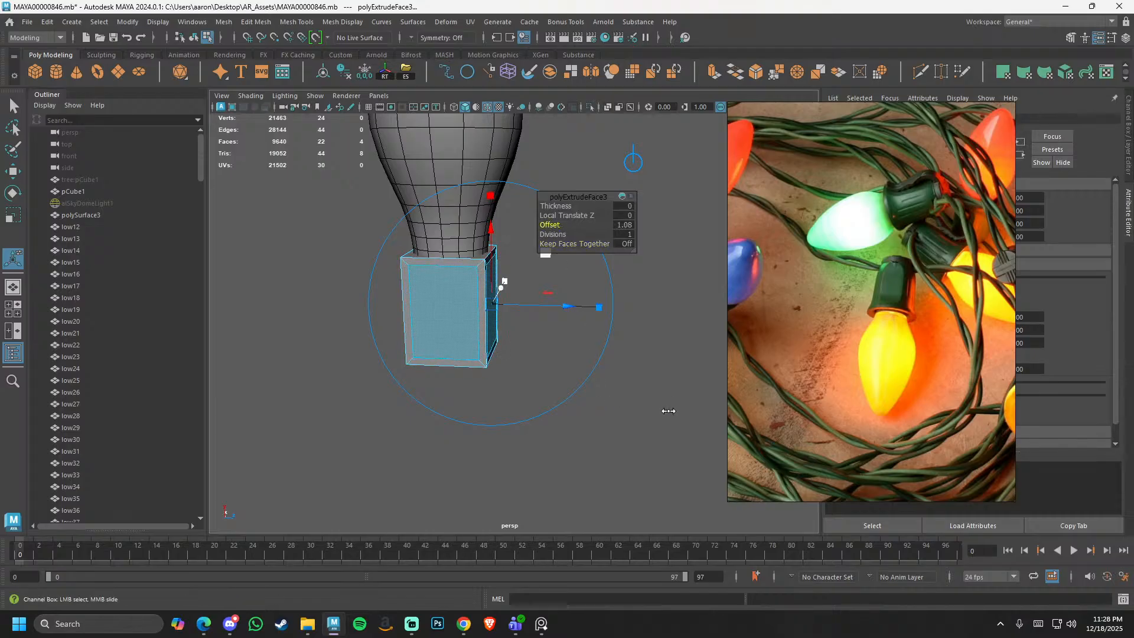
{"action": "left_click_drag", "start_coordinate": [642, 406], "coordinate": [587, 408], "text": "alt"}
{"action": "key", "text": "q"}
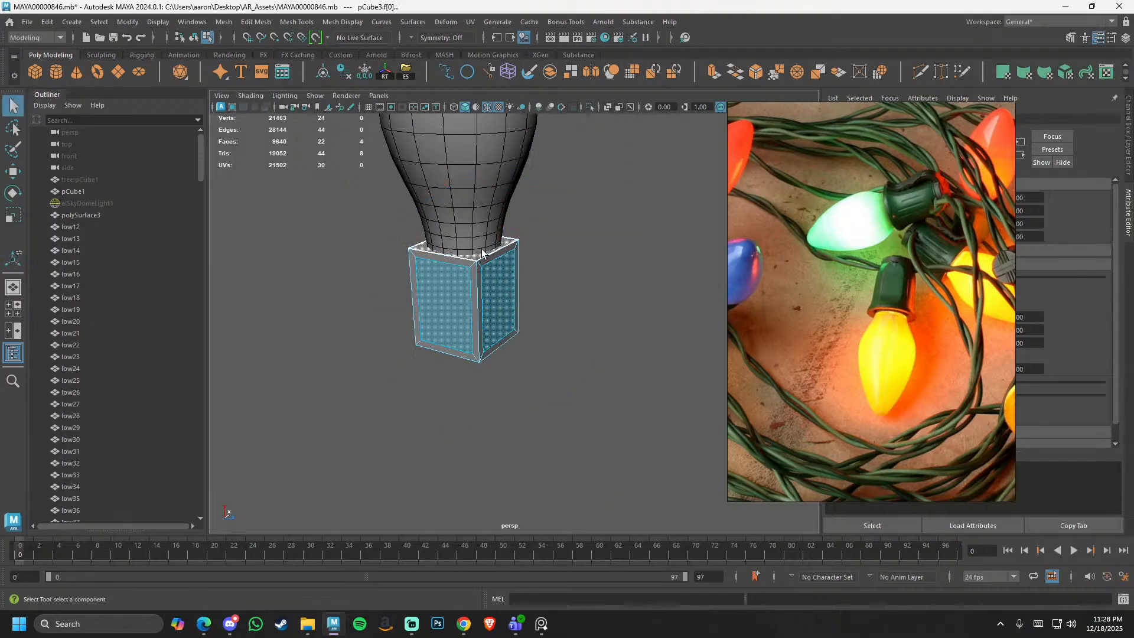
- Extrude the socket's top face upward and enlarge it to form a flared rim around the neck
{"action": "left_click", "coordinate": [480, 252]}
{"action": "middle_click_drag", "start_coordinate": [498, 284], "coordinate": [510, 324], "text": "alt"}
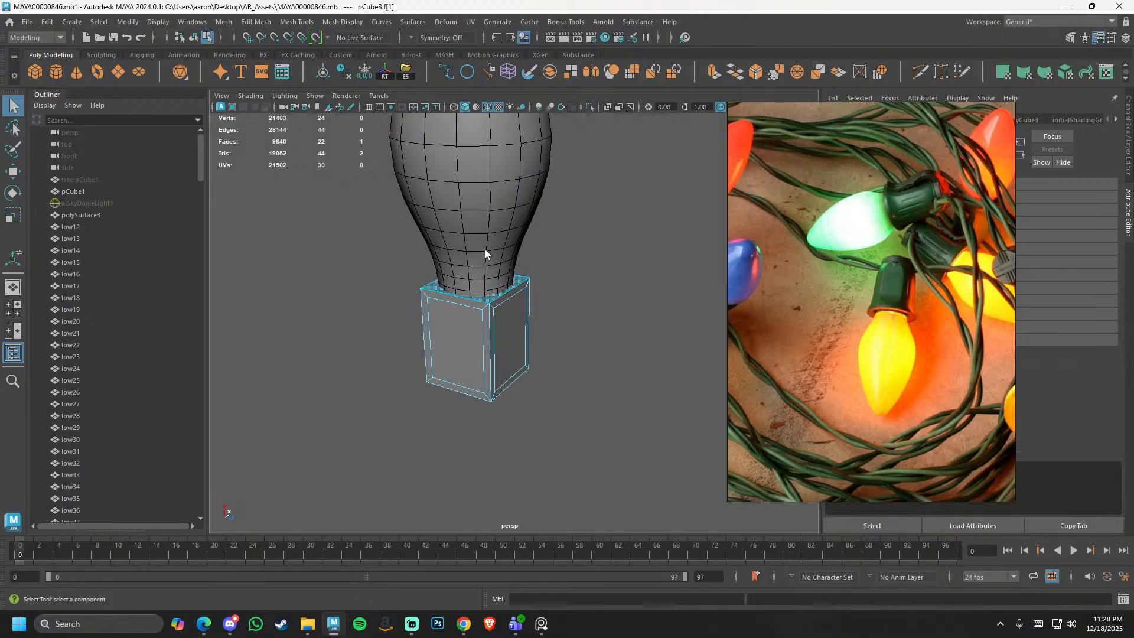
{"action": "key", "text": "w"}
{"action": "mouse_move", "coordinate": [477, 241]}
{"action": "left_mouse_down", "text": "shift"}
{"action": "mouse_move", "coordinate": [479, 275]}
{"action": "mouse_move", "coordinate": [489, 276]}
{"action": "mouse_move", "coordinate": [475, 247]}
{"action": "left_mouse_up", "text": "shift"}
{"action": "key", "text": "r"}
{"action": "key", "text": "w"}
- Scale the socket's bottom vertices inward so its sides taper away from the bulb
{"action": "left_click_drag", "start_coordinate": [485, 310], "coordinate": [511, 327], "text": "alt"}
{"action": "left_click_drag", "start_coordinate": [370, 321], "coordinate": [557, 391]}
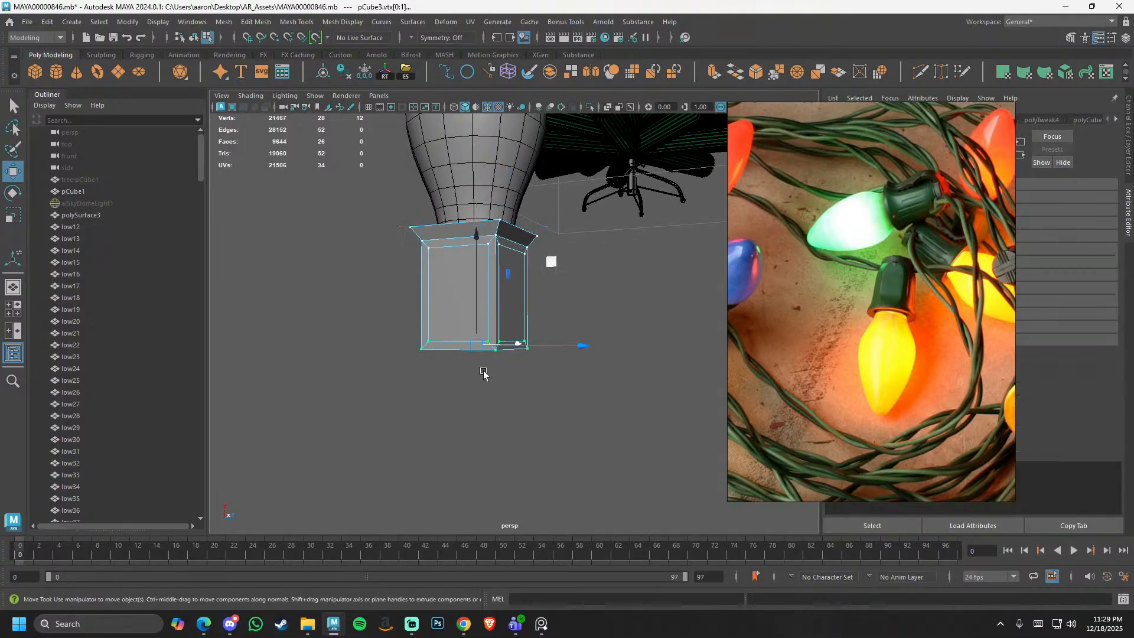
{"action": "key", "text": "r"}
{"action": "mouse_move", "coordinate": [480, 349]}
{"action": "left_mouse_down"}
{"action": "mouse_move", "coordinate": [466, 344]}
{"action": "mouse_move", "coordinate": [494, 365]}
{"action": "mouse_move", "coordinate": [467, 340]}
{"action": "left_mouse_up"}
- Extrude the socket's bottom face into a small rim, then view the smoothed socket in object mode with wireframe on shaded off
{"action": "left_click", "coordinate": [465, 371]}
{"action": "key", "text": "w"}
{"action": "key", "text": "3"}
{"action": "key", "text": "F8"}
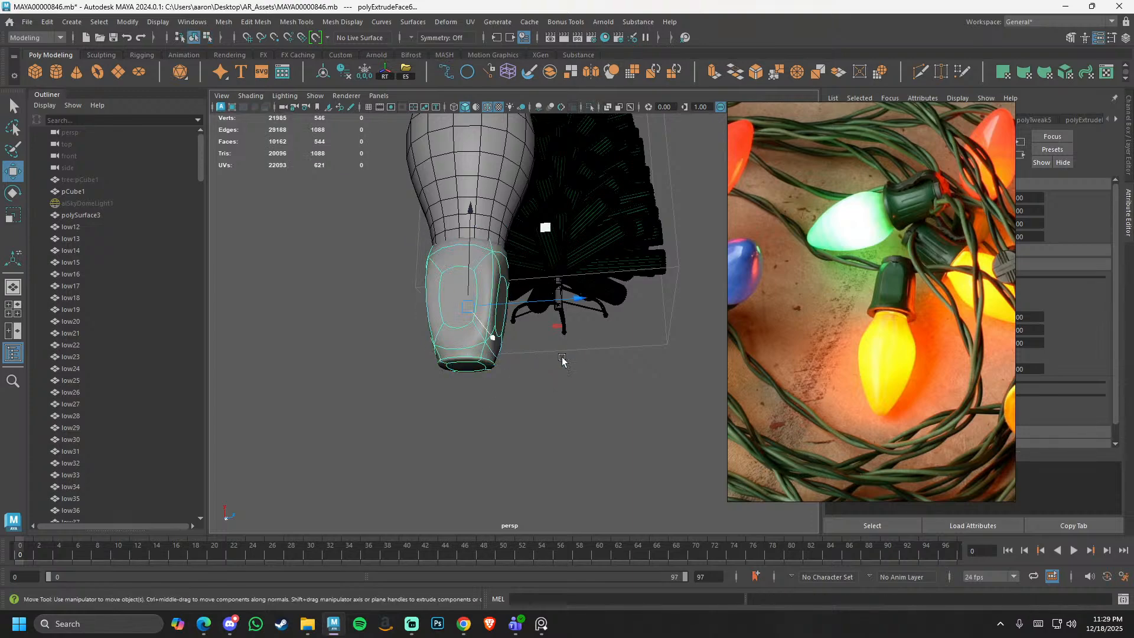
{"action": "left_click", "coordinate": [562, 360]}
{"action": "left_click_drag", "start_coordinate": [562, 361], "coordinate": [527, 387], "text": "alt"}
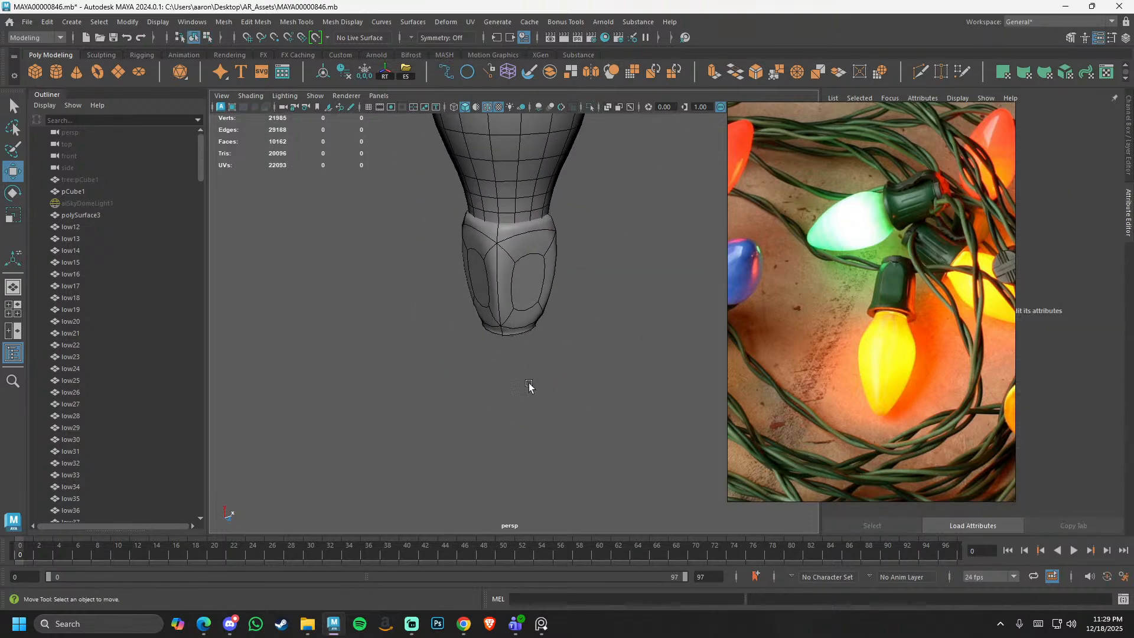
{"action": "left_click", "coordinate": [487, 108]}
{"action": "mouse_move", "coordinate": [557, 241]}
{"action": "left_mouse_down", "text": "alt"}
{"action": "mouse_move", "coordinate": [506, 347]}
{"action": "mouse_move", "coordinate": [524, 348]}
{"action": "left_mouse_up", "text": "alt"}
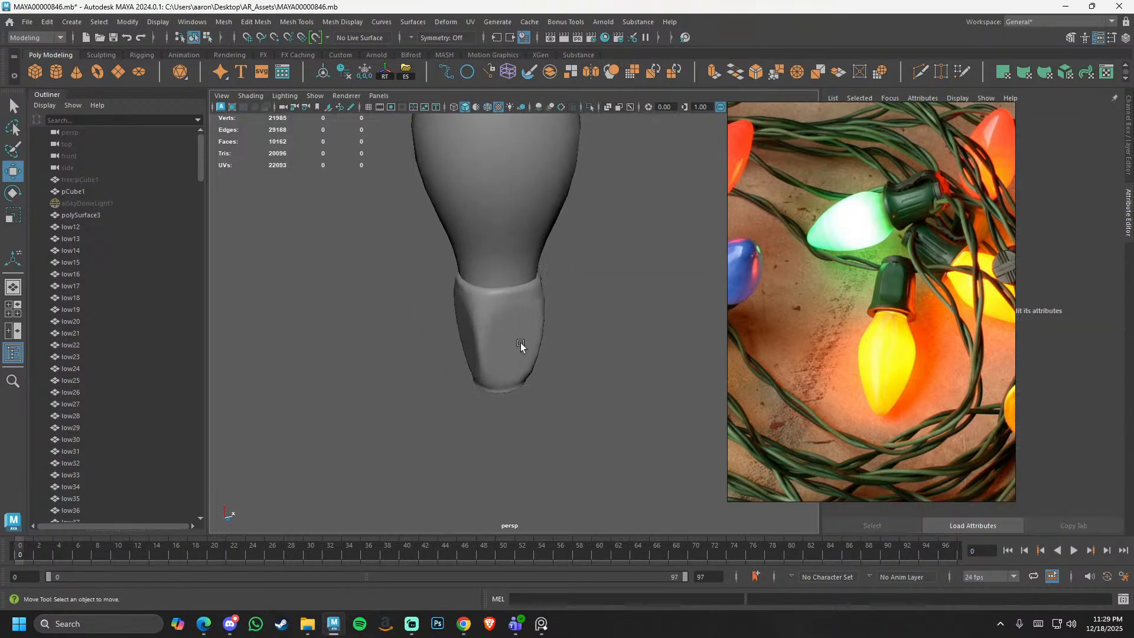
- Turn off the smooth preview and extrude the four inset side panels with an offset of about 0.21
{"action": "left_click", "coordinate": [521, 348]}
{"action": "key", "text": "1"}
{"action": "right_click_drag", "start_coordinate": [523, 373], "coordinate": [525, 420]}
{"action": "left_click", "coordinate": [500, 367]}
{"action": "left_click_drag", "start_coordinate": [491, 391], "coordinate": [541, 374], "text": "alt"}
{"action": "left_click", "coordinate": [463, 371], "text": "shift"}
{"action": "left_click_drag", "start_coordinate": [414, 378], "coordinate": [457, 388], "text": "alt"}
{"action": "left_click", "coordinate": [403, 377], "text": "shift"}
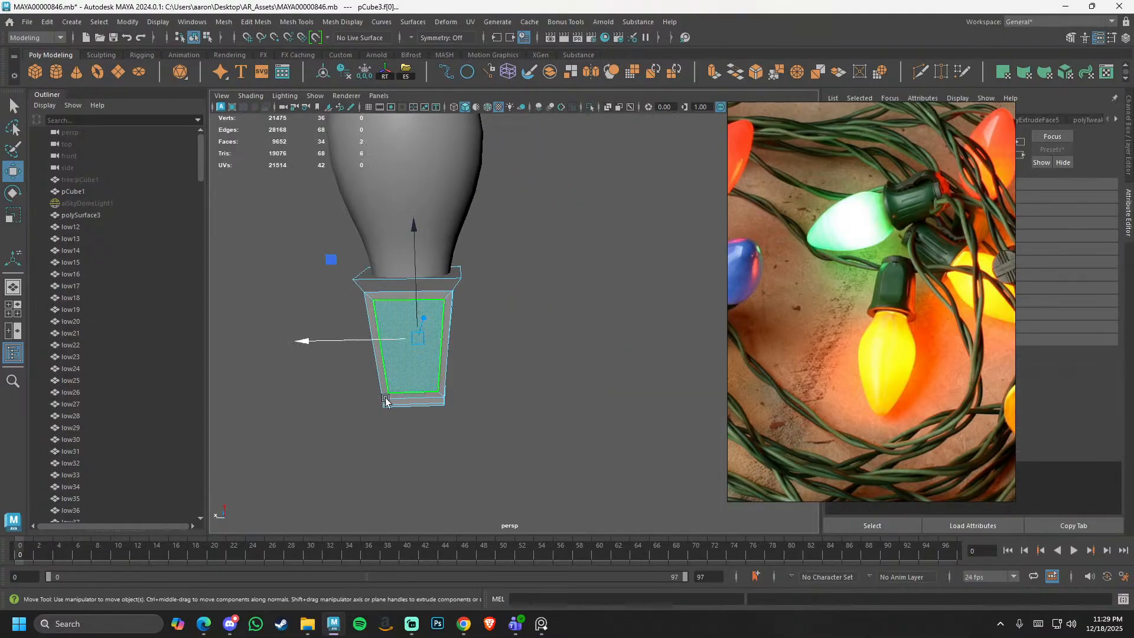
{"action": "left_click_drag", "start_coordinate": [386, 399], "coordinate": [549, 394], "text": "alt"}
{"action": "left_click", "coordinate": [372, 375], "text": "shift"}
{"action": "right_click_drag", "start_coordinate": [516, 290], "coordinate": [513, 323], "text": "shift"}
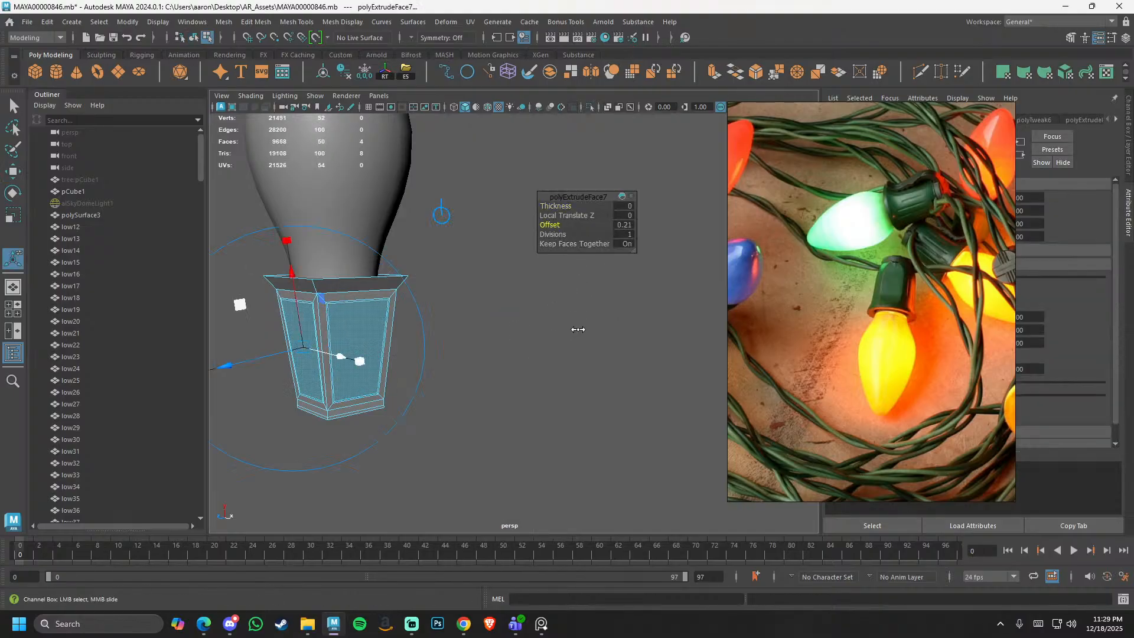
- Examine the socket's smoothed shape with its new panel edges, and return it to the unsmoothed display
{"action": "key", "text": "3"}
{"action": "key", "text": "q"}
{"action": "key", "text": "F8"}
{"action": "left_click_drag", "start_coordinate": [517, 391], "coordinate": [542, 393], "text": "alt"}
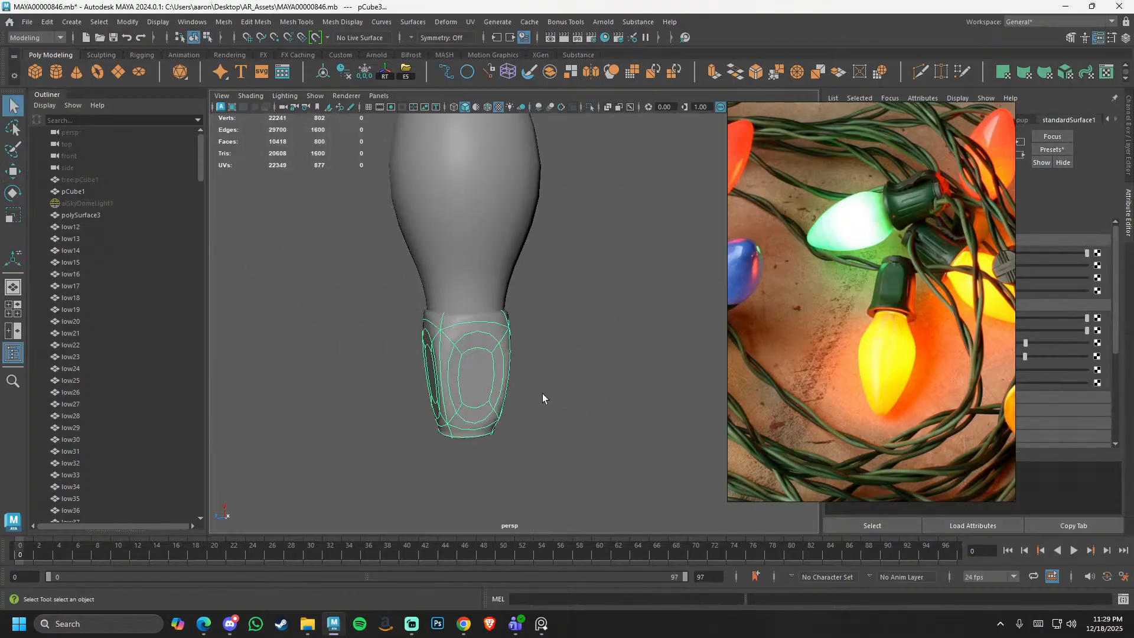
{"action": "left_click", "coordinate": [542, 393]}
{"action": "left_click", "coordinate": [469, 375]}
{"action": "key", "text": "1"}
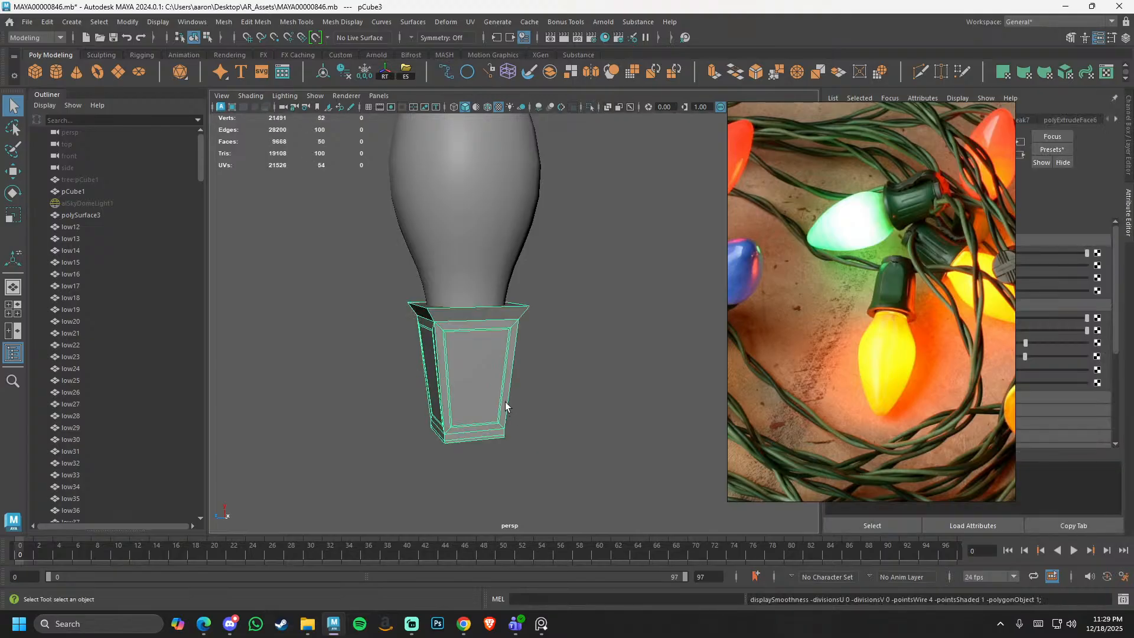
- Delete the flared rim, top face and upper panel border faces to open the socket's top
{"action": "key", "text": "F11"}
{"action": "left_click_drag", "start_coordinate": [339, 277], "coordinate": [641, 387]}
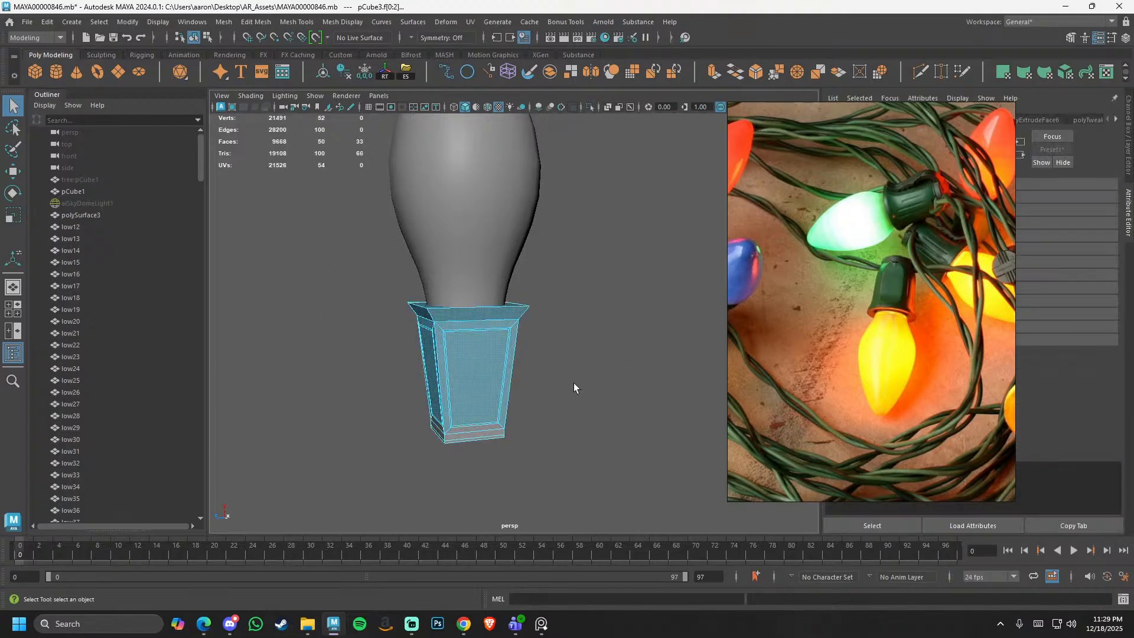
{"action": "left_click_drag", "start_coordinate": [331, 351], "coordinate": [798, 525], "text": "ctrl"}
{"action": "key", "text": "Delete"}
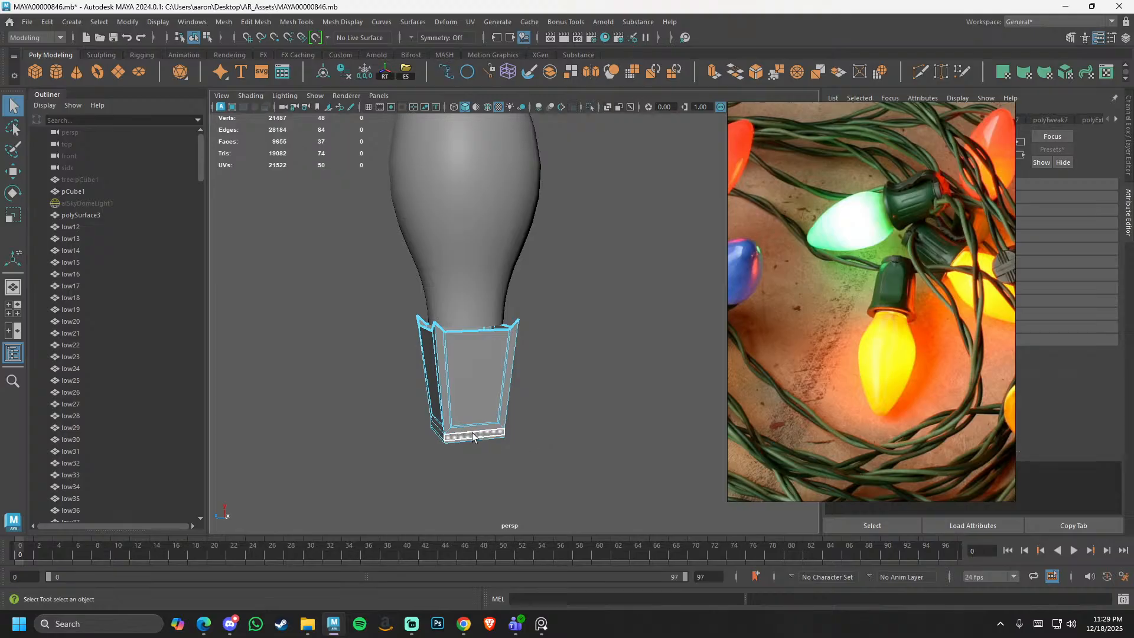
- Flatten the vertices around the socket's open top to one level and preview the socket smoothed
{"action": "left_click_drag", "start_coordinate": [473, 434], "coordinate": [518, 426], "text": "alt"}
{"action": "key", "text": "F9"}
{"action": "left_click_drag", "start_coordinate": [324, 285], "coordinate": [679, 385]}
{"action": "left_click_drag", "start_coordinate": [614, 366], "coordinate": [409, 331], "text": "alt"}
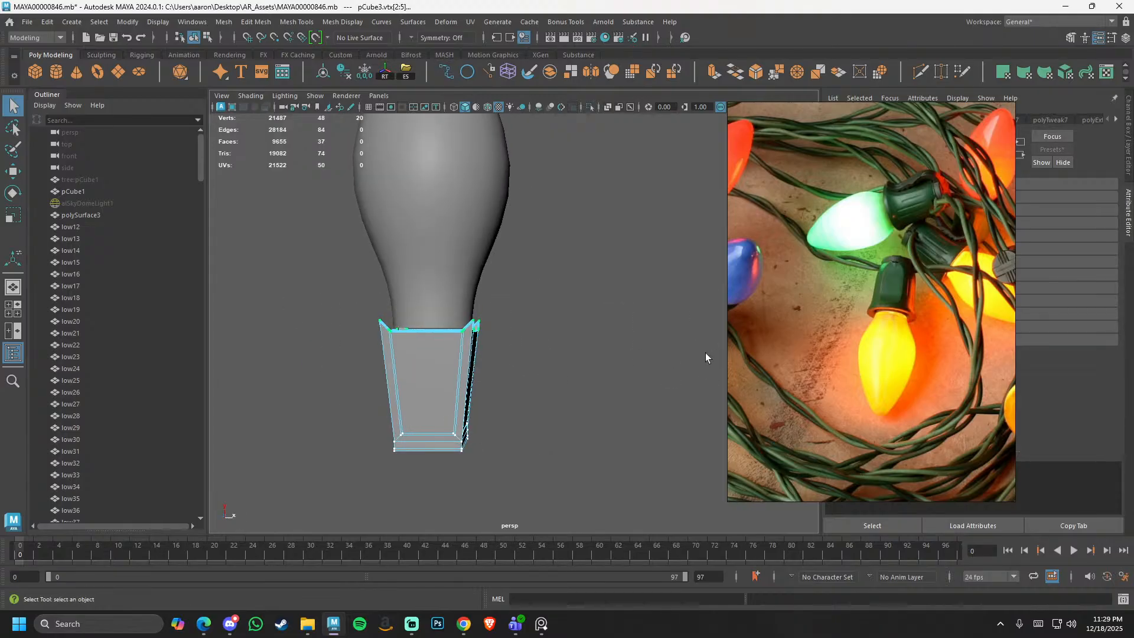
{"action": "key", "text": "w"}
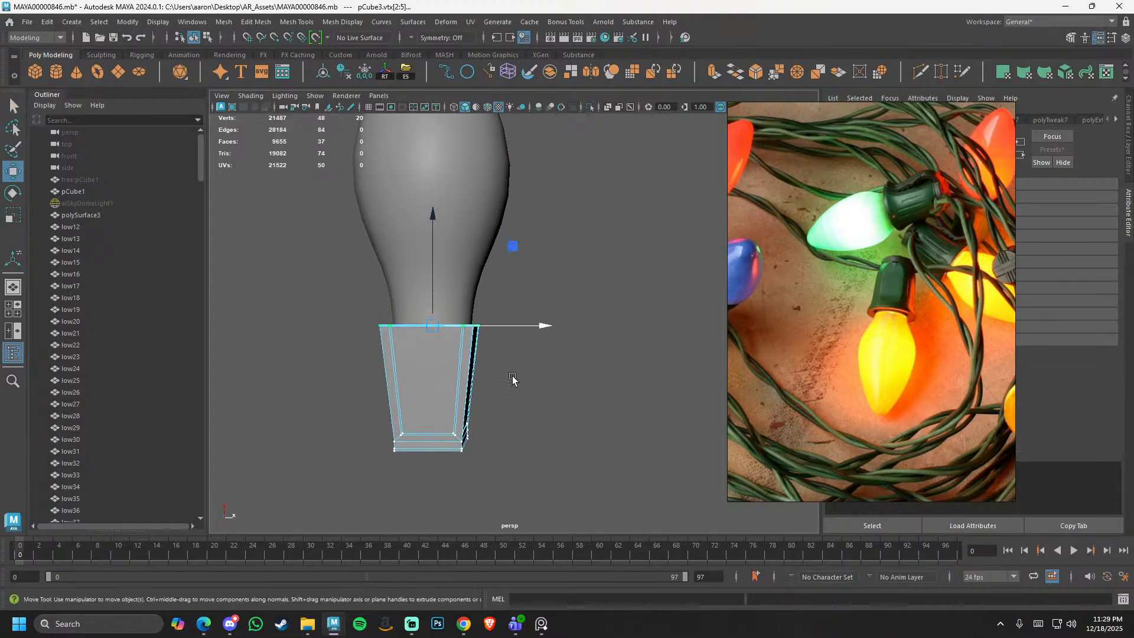
{"action": "key", "text": "3"}
{"action": "left_click", "coordinate": [625, 291]}
{"action": "left_click_drag", "start_coordinate": [620, 295], "coordinate": [420, 430], "text": "alt"}
{"action": "right_click_drag", "start_coordinate": [420, 430], "coordinate": [569, 451], "text": "alt"}
{"action": "left_click_drag", "start_coordinate": [570, 451], "coordinate": [562, 427], "text": "alt"}
- Turn off the smooth preview, extrude the socket's open top edge loop upward, and circularize it
{"action": "left_click", "coordinate": [490, 370]}
{"action": "key", "text": "1"}
{"action": "right_click_drag", "start_coordinate": [500, 387], "coordinate": [501, 343]}
{"action": "double_click", "coordinate": [499, 357]}
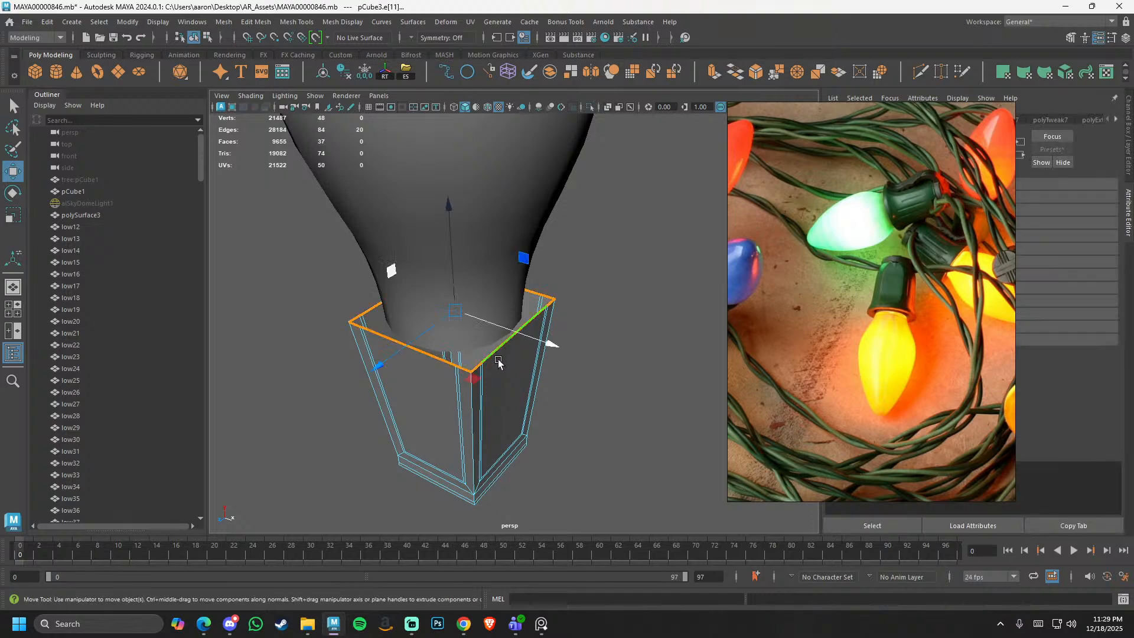
{"action": "left_click_drag", "start_coordinate": [452, 287], "coordinate": [452, 256], "text": "shift"}
{"action": "right_click_drag", "start_coordinate": [509, 237], "coordinate": [502, 341], "text": "shift"}
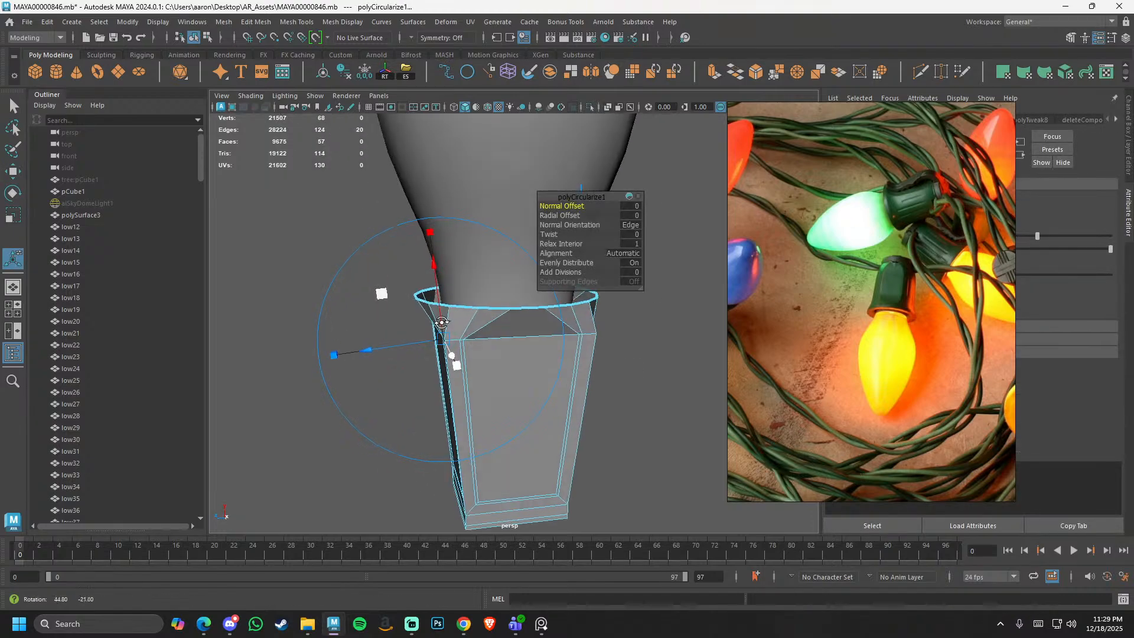
{"action": "left_click_drag", "start_coordinate": [442, 322], "coordinate": [484, 354], "text": "alt"}
{"action": "key", "text": "r"}
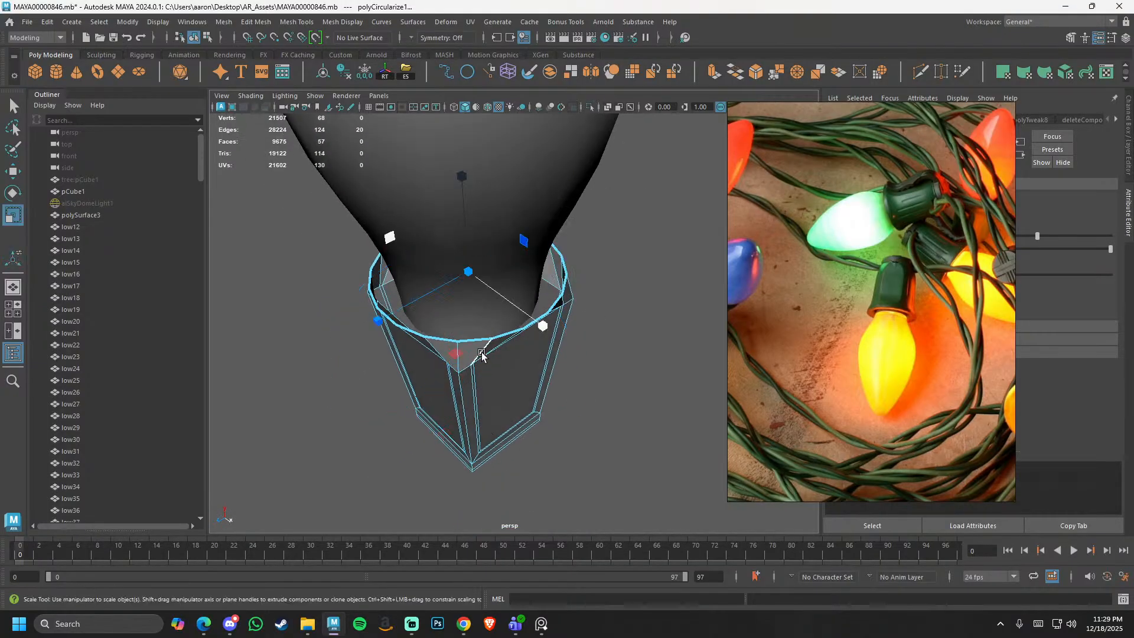
- Turn on the socket's smooth preview, return to object mode, and check its round opening around the bulb's neck
{"action": "key", "text": "3"}
{"action": "right_click_drag", "start_coordinate": [513, 408], "coordinate": [673, 317]}
{"action": "left_click", "coordinate": [667, 336]}
{"action": "left_click_drag", "start_coordinate": [620, 425], "coordinate": [565, 348], "text": "alt"}
{"action": "scroll", "coordinate": [565, 348], "scroll_direction": "down", "scroll_amount": 3}
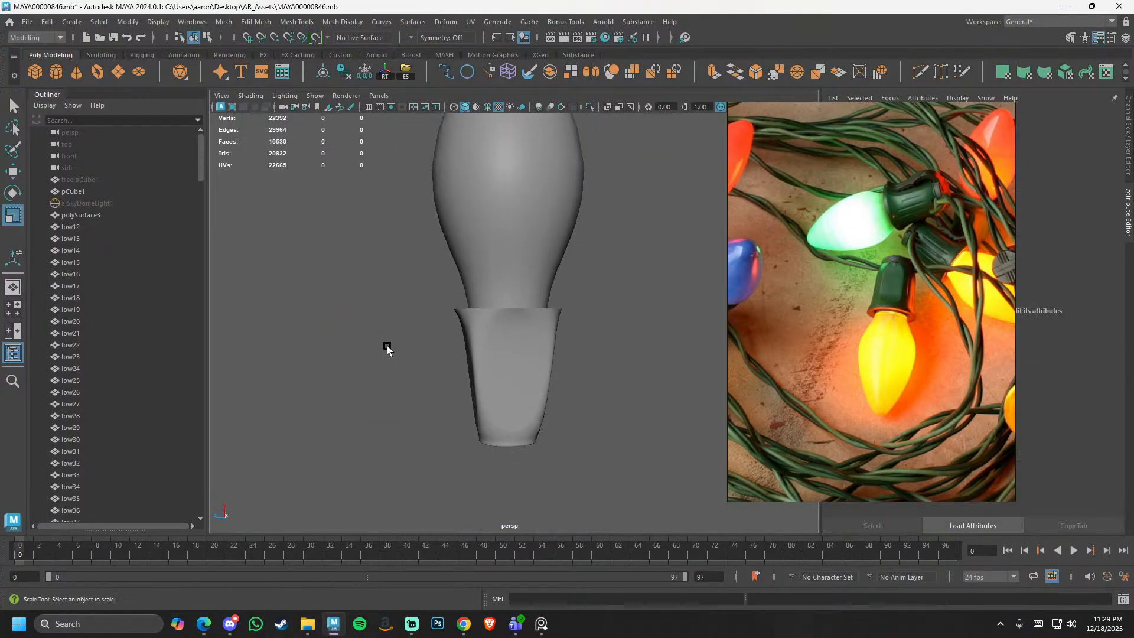
{"action": "left_click_drag", "start_coordinate": [408, 344], "coordinate": [509, 392], "text": "alt"}
- Raise the socket's lower vertices slightly to shorten it, then return to object mode and select the socket
{"action": "left_click", "coordinate": [499, 387]}
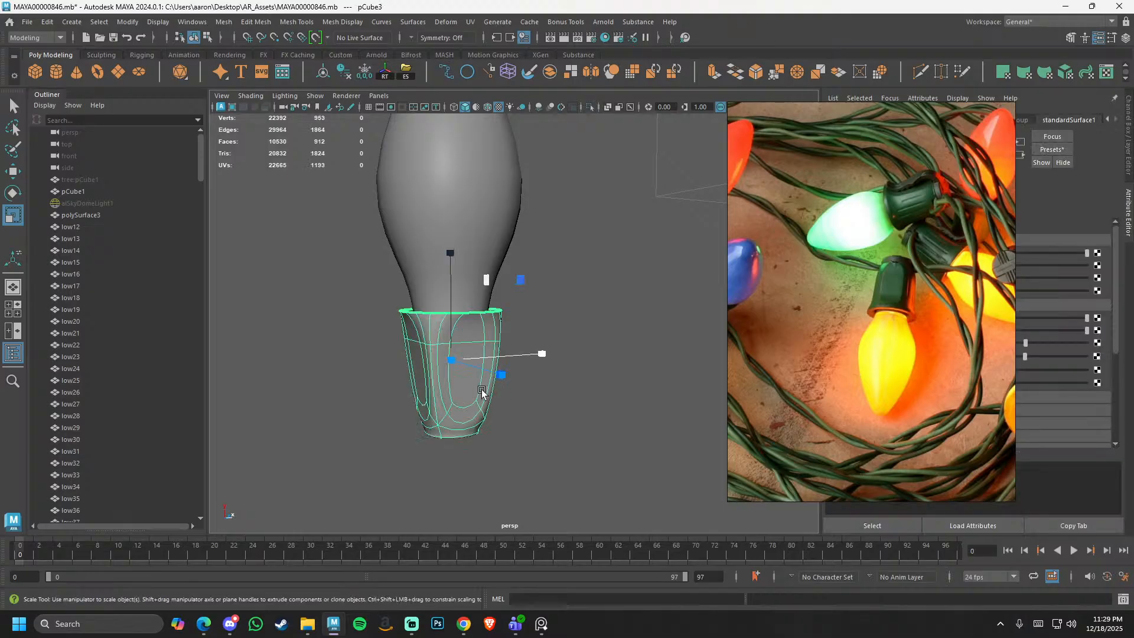
{"action": "key", "text": "w"}
{"action": "left_click_drag", "start_coordinate": [451, 367], "coordinate": [452, 346]}
{"action": "left_click_drag", "start_coordinate": [706, 387], "coordinate": [653, 381], "text": "alt"}
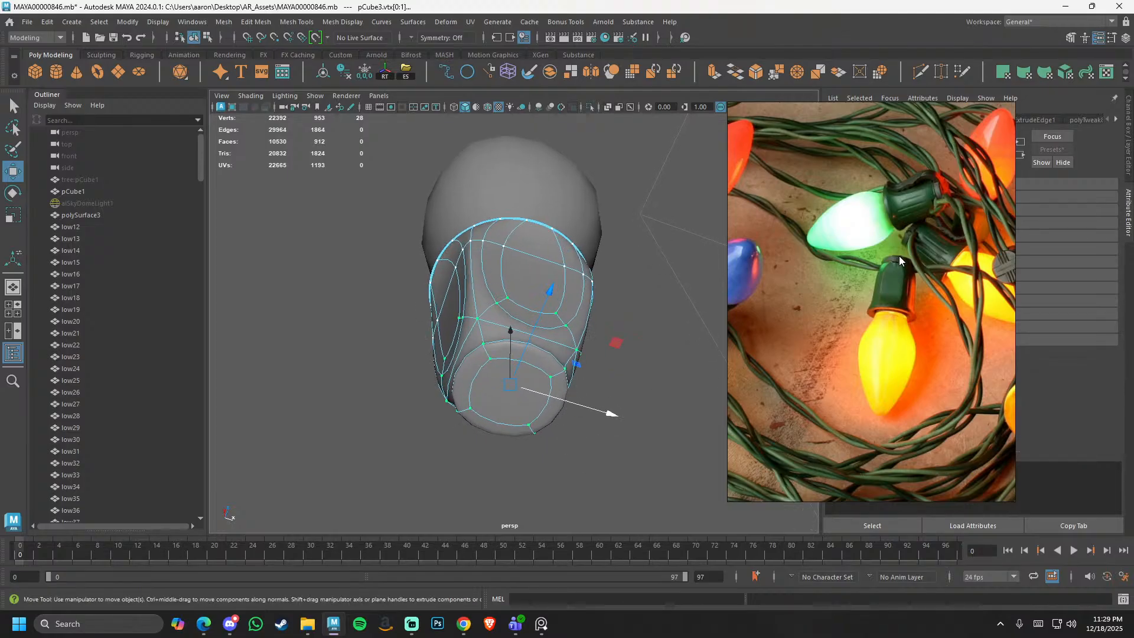
{"action": "left_click_drag", "start_coordinate": [597, 326], "coordinate": [564, 390], "text": "alt"}
{"action": "double_click", "coordinate": [564, 390]}
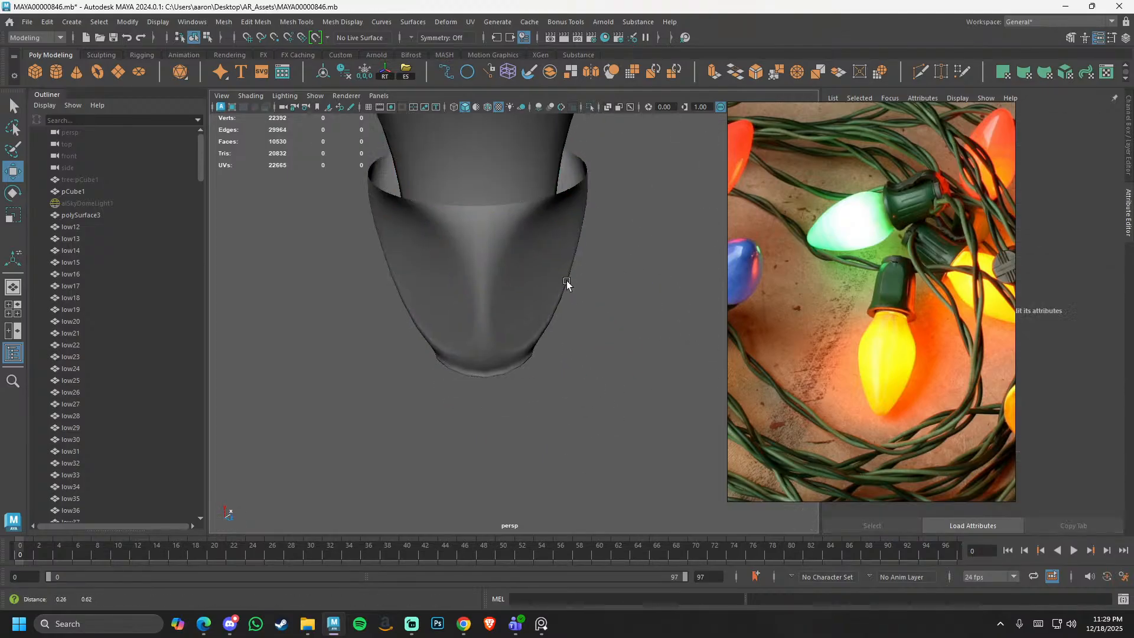
{"action": "left_click_drag", "start_coordinate": [567, 284], "coordinate": [529, 383], "text": "alt"}
{"action": "left_click", "coordinate": [519, 350]}
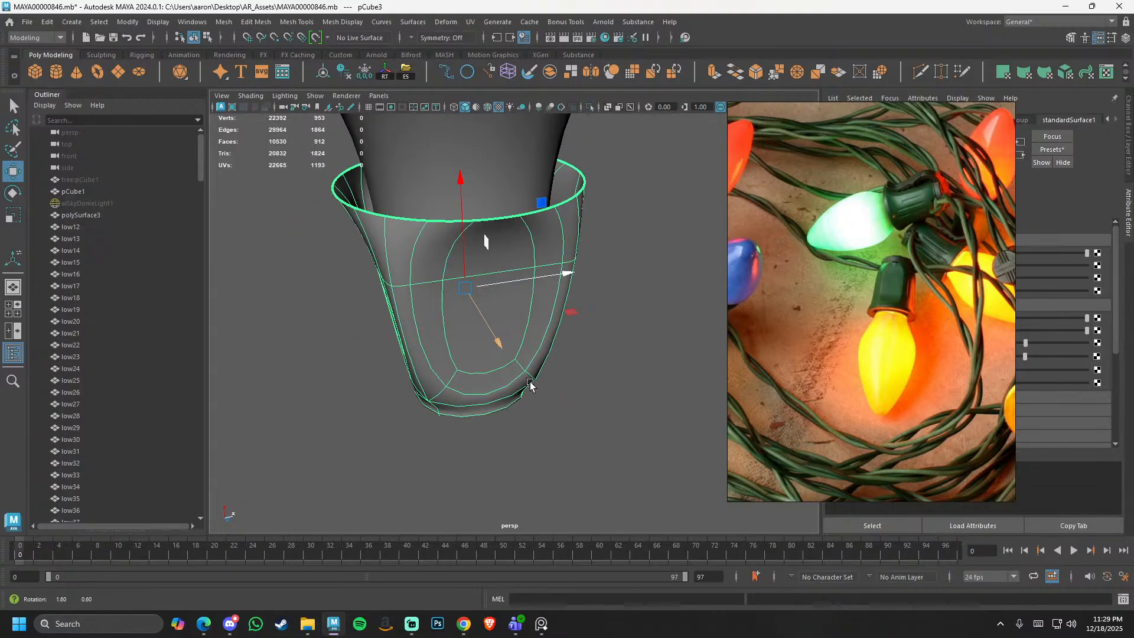
- Extrude the socket's top edge loop up and inward toward the bulb's neck to form a rim, then turn off the smooth preview
{"action": "right_click_drag", "start_coordinate": [529, 381], "coordinate": [526, 330]}
{"action": "double_click", "coordinate": [508, 220]}
{"action": "left_click", "coordinate": [509, 220]}
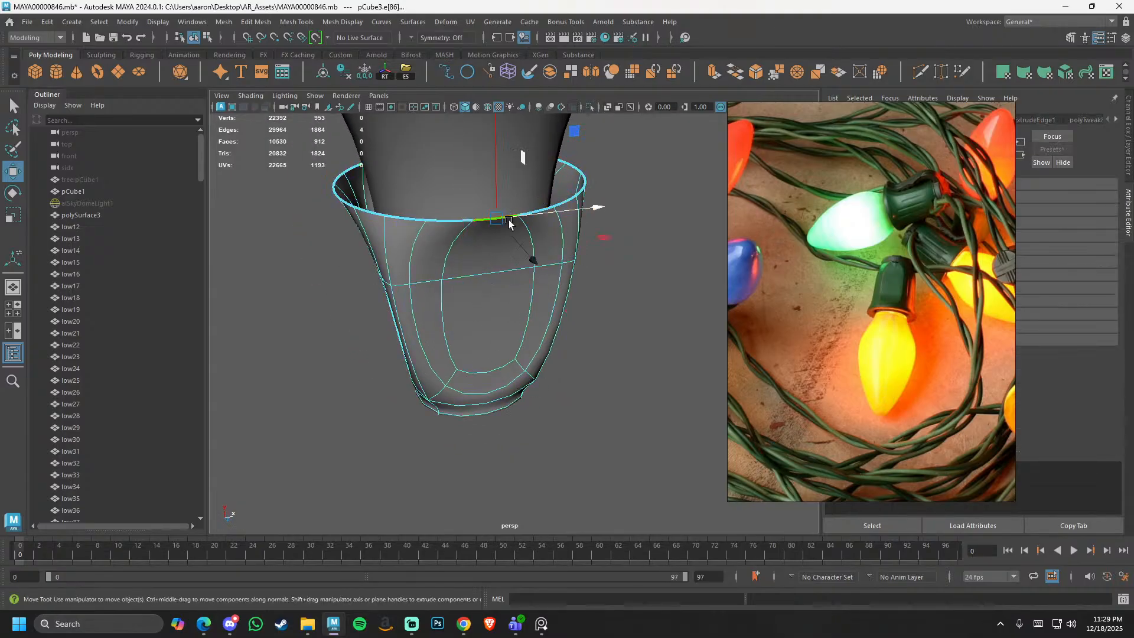
{"action": "double_click", "coordinate": [449, 217]}
{"action": "left_click_drag", "start_coordinate": [470, 206], "coordinate": [423, 167], "text": "shift"}
{"action": "key", "text": "r"}
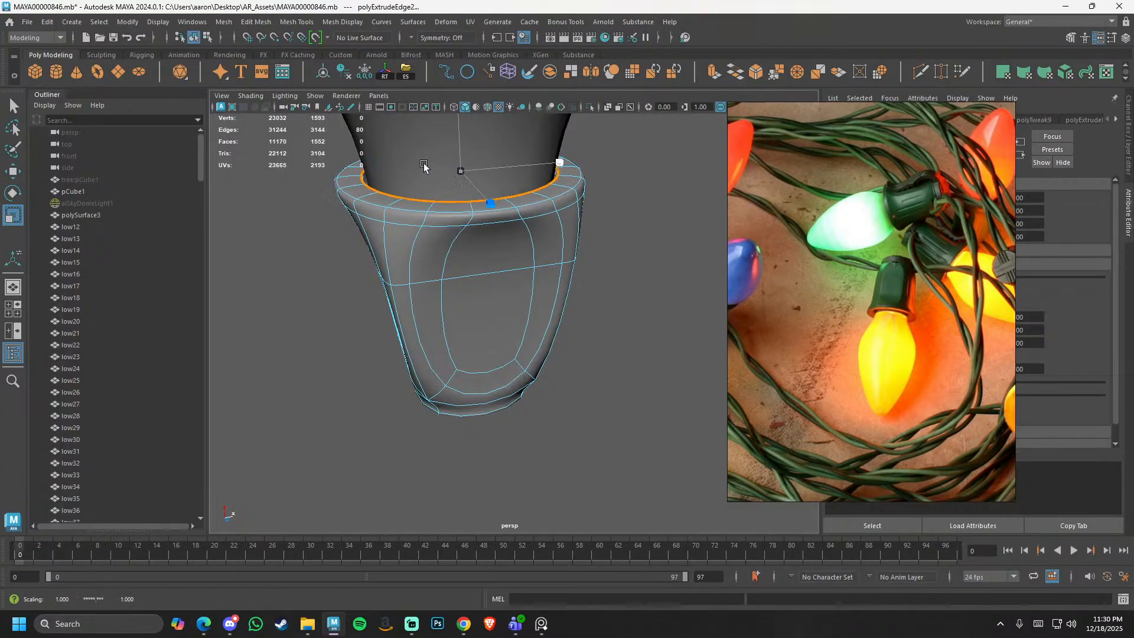
{"action": "key", "text": "ctrl+z"}
{"action": "key", "text": "ctrl+z"}
{"action": "key", "text": "ctrl+z"}
{"action": "key", "text": "ctrl+z"}
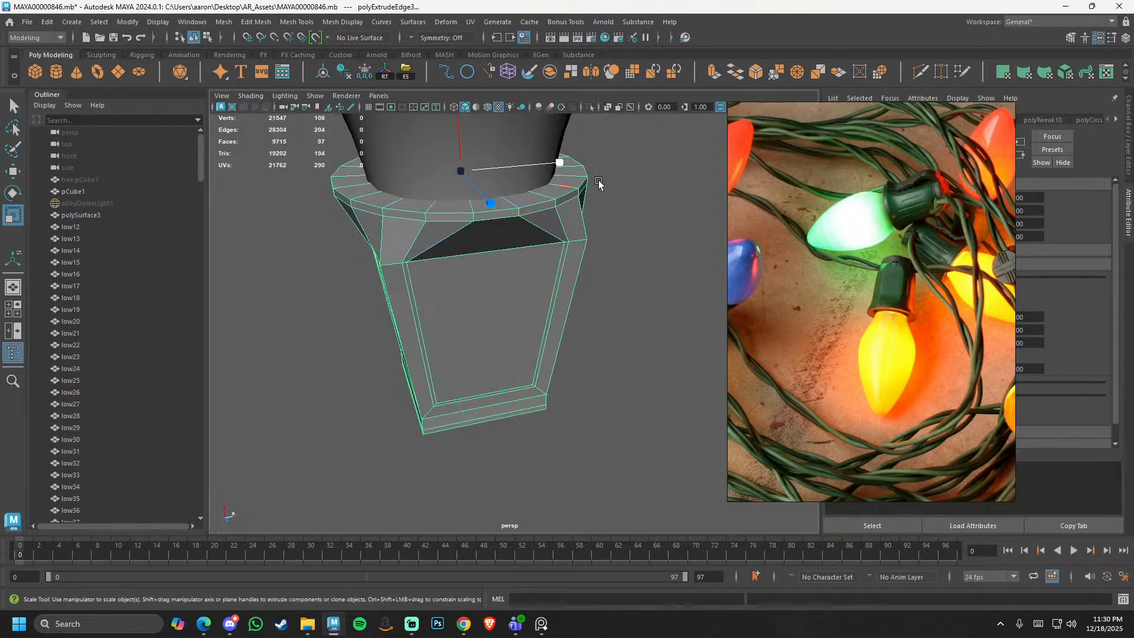
- Select the ring of faces around the rim's outer side and scale it slightly outward horizontally
{"action": "left_click_drag", "start_coordinate": [478, 239], "coordinate": [444, 286], "text": "alt"}
{"action": "left_click", "coordinate": [425, 235]}
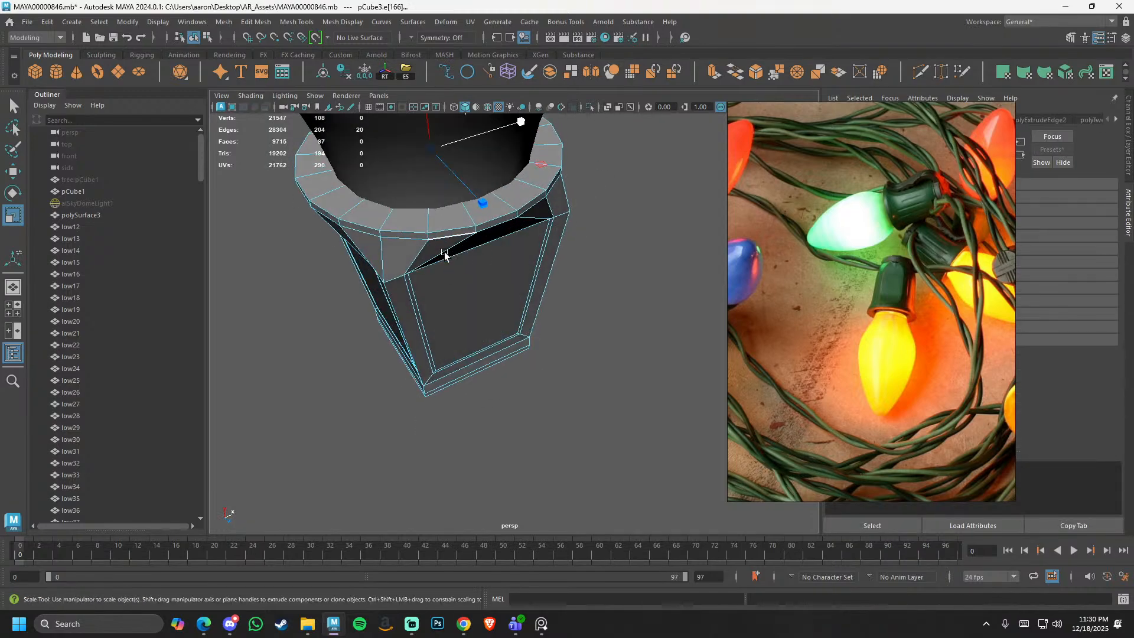
{"action": "key", "text": "r"}
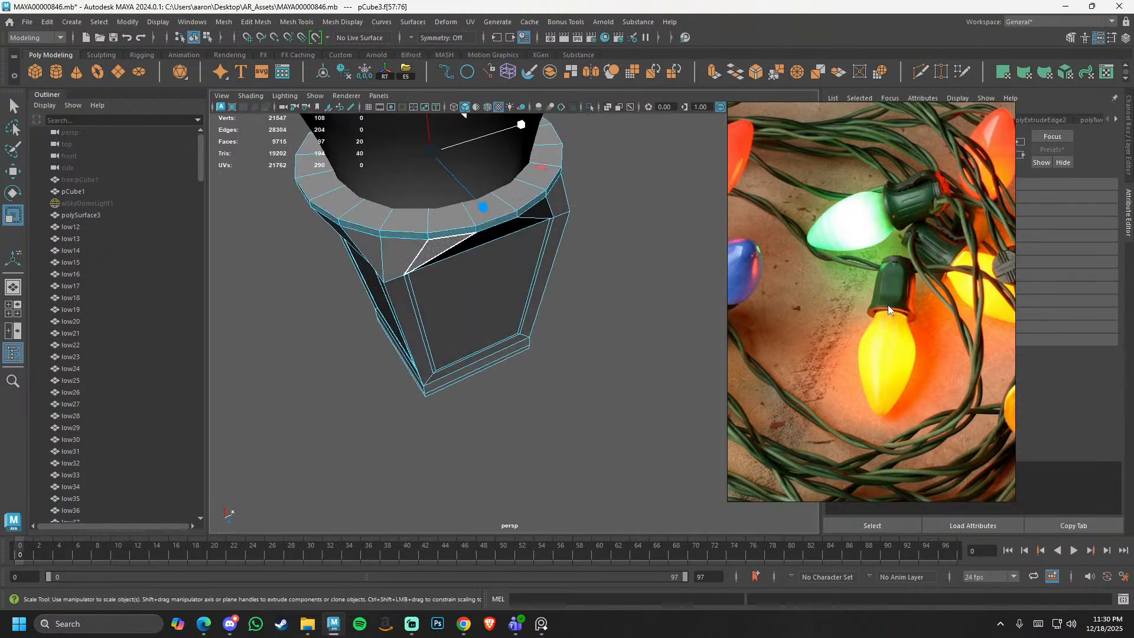
{"action": "left_click_drag", "start_coordinate": [513, 257], "coordinate": [537, 251], "text": "alt"}
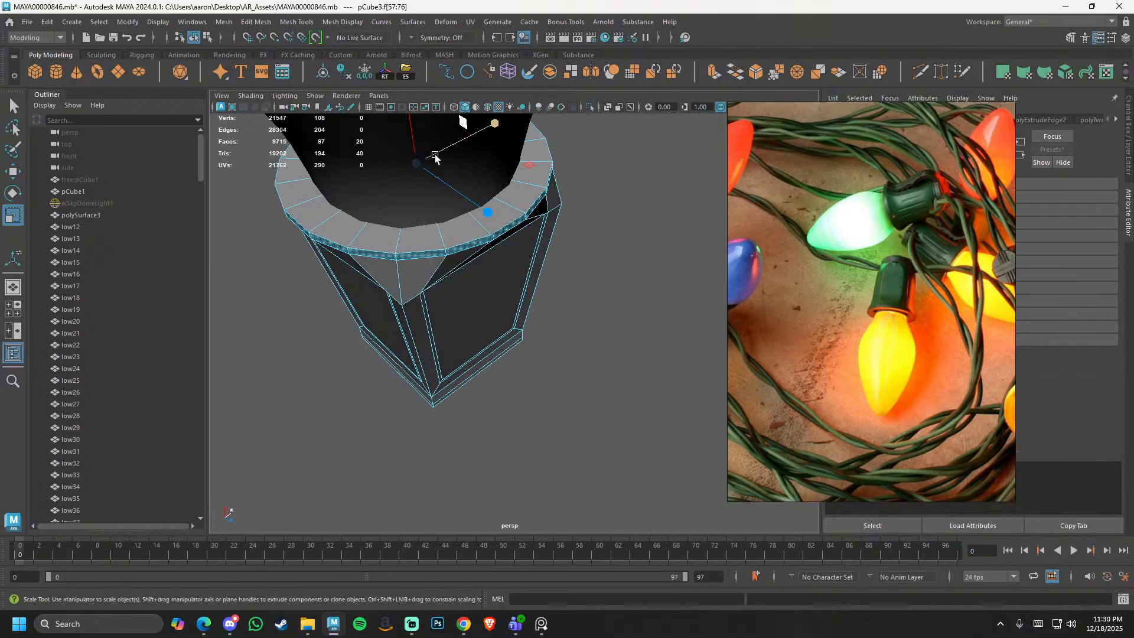
{"action": "left_click_drag", "start_coordinate": [413, 138], "coordinate": [412, 114], "text": "ctrl"}
{"action": "right_click_drag", "start_coordinate": [383, 201], "coordinate": [295, 213], "text": "alt"}
{"action": "left_click_drag", "start_coordinate": [296, 213], "coordinate": [317, 154], "text": "alt"}
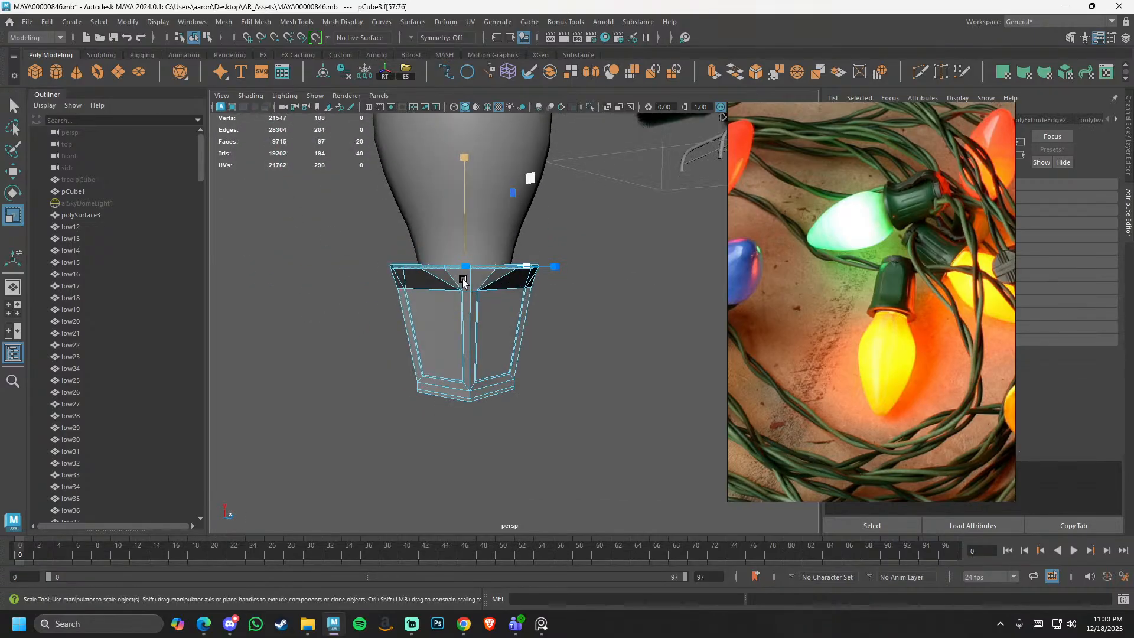
{"action": "middle_click_drag", "start_coordinate": [463, 283], "coordinate": [479, 236], "text": "alt"}
- Narrow the socket's body below the rim, then check the socket smoothed in object mode
{"action": "right_click_drag", "start_coordinate": [490, 294], "coordinate": [361, 290]}
{"action": "left_click_drag", "start_coordinate": [355, 284], "coordinate": [642, 457]}
{"action": "left_click_drag", "start_coordinate": [479, 287], "coordinate": [479, 297], "text": "ctrl"}
{"action": "middle_click_drag", "start_coordinate": [476, 290], "coordinate": [501, 332], "text": "alt"}
{"action": "right_click_drag", "start_coordinate": [490, 328], "coordinate": [478, 286]}
{"action": "left_click_drag", "start_coordinate": [504, 245], "coordinate": [515, 266], "text": "ctrl"}
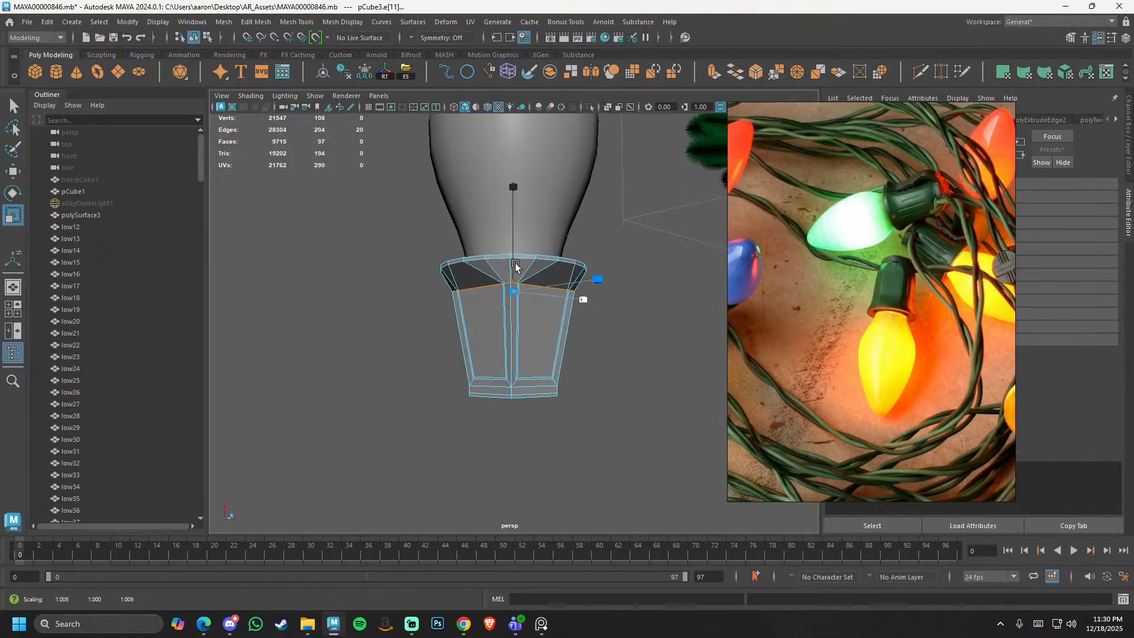
{"action": "key", "text": "3"}
{"action": "right_click_drag", "start_coordinate": [548, 348], "coordinate": [574, 328]}
{"action": "left_click", "coordinate": [584, 357]}
{"action": "left_click_drag", "start_coordinate": [585, 356], "coordinate": [564, 342], "text": "alt"}
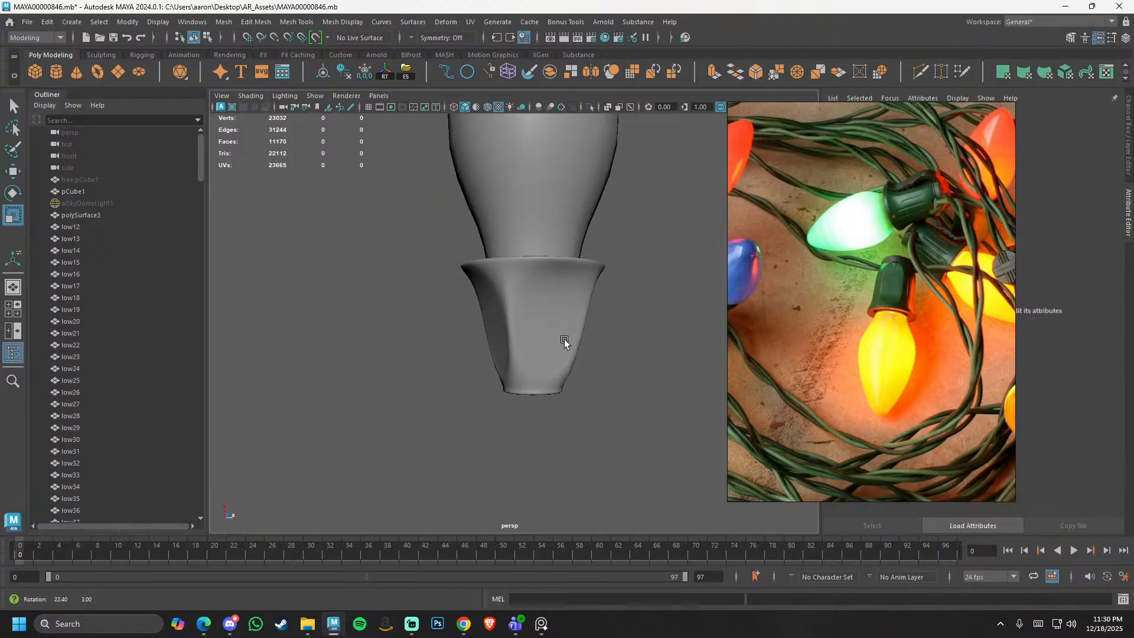
- Widen the edge loop beneath the socket's rim horizontally by a factor of about 1.08 and check the smoothed shape
{"action": "left_click", "coordinate": [559, 328]}
{"action": "key", "text": "1"}
{"action": "right_click_drag", "start_coordinate": [552, 339], "coordinate": [550, 311]}
{"action": "left_click_drag", "start_coordinate": [497, 328], "coordinate": [459, 322], "text": "alt"}
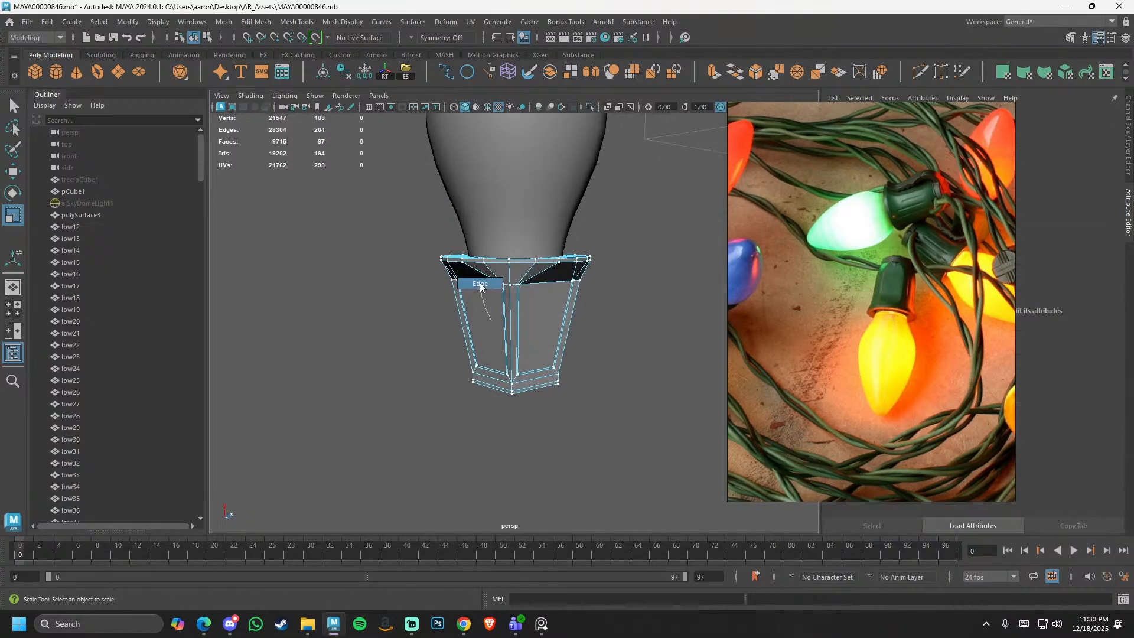
{"action": "double_click", "coordinate": [481, 284]}
{"action": "left_click_drag", "start_coordinate": [516, 226], "coordinate": [516, 214], "text": "ctrl"}
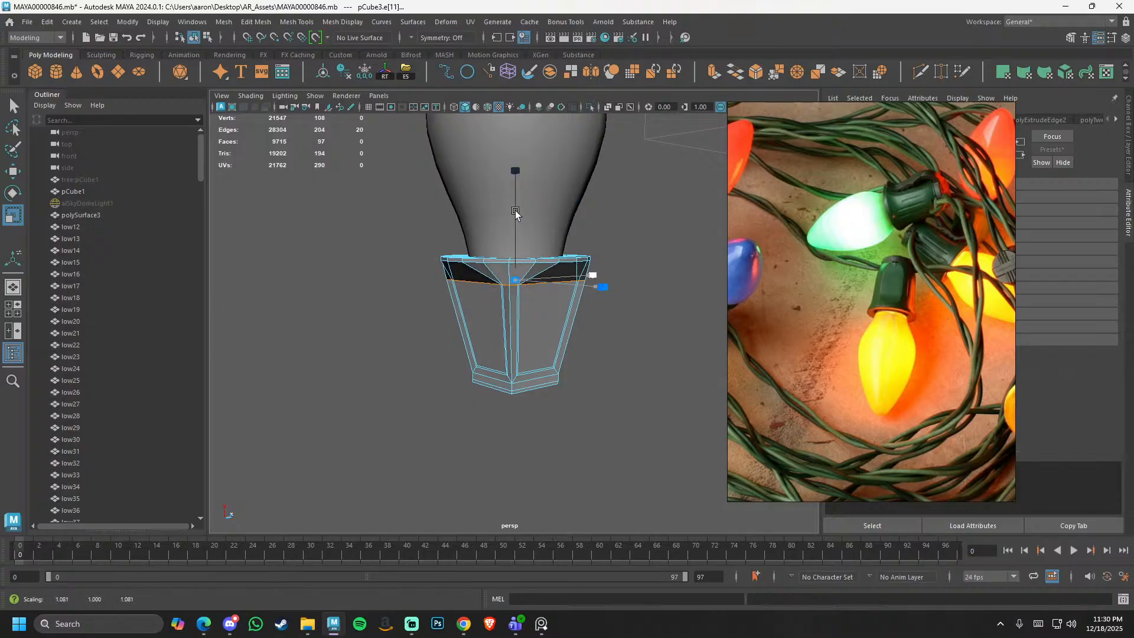
{"action": "key", "text": "3"}
{"action": "right_click_drag", "start_coordinate": [546, 308], "coordinate": [622, 253]}
{"action": "left_click", "coordinate": [623, 253]}
{"action": "mouse_move", "coordinate": [509, 325]}
{"action": "left_mouse_down", "text": "alt"}
{"action": "mouse_move", "coordinate": [475, 331]}
{"action": "mouse_move", "coordinate": [479, 367]}
{"action": "mouse_move", "coordinate": [525, 319]}
{"action": "left_mouse_up", "text": "alt"}
- Insert three horizontal edge loops around the socket's side with Multi-Cut and check the smoothed result
{"action": "left_click", "coordinate": [525, 319]}
{"action": "key", "text": "1"}
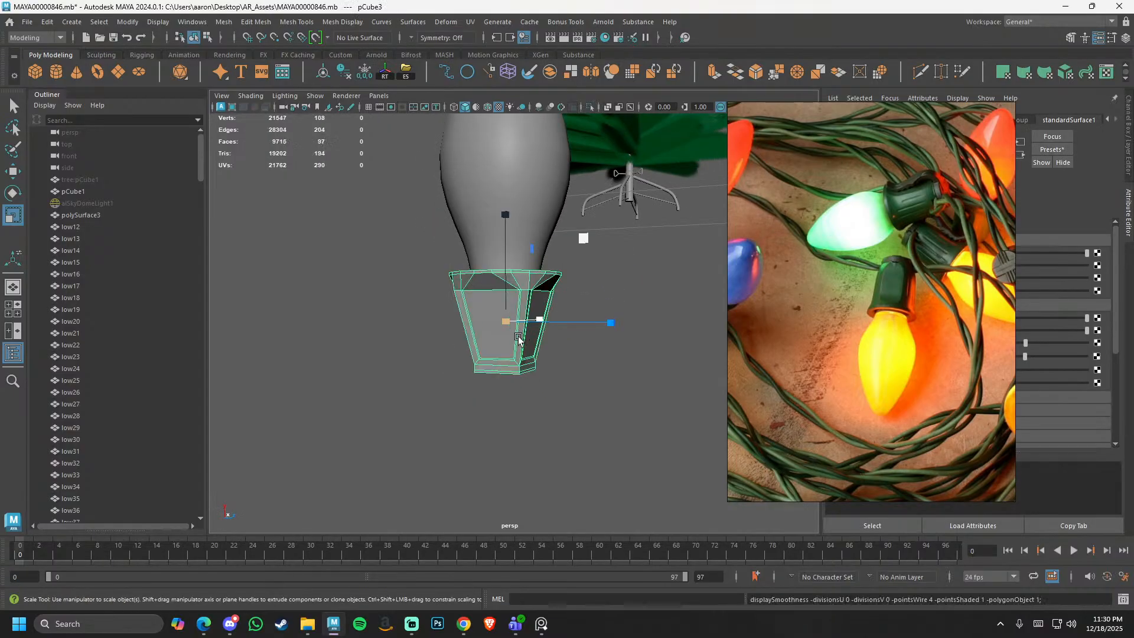
{"action": "right_click_drag", "start_coordinate": [520, 332], "coordinate": [512, 290]}
{"action": "key", "text": "ctrl+shift+x"}
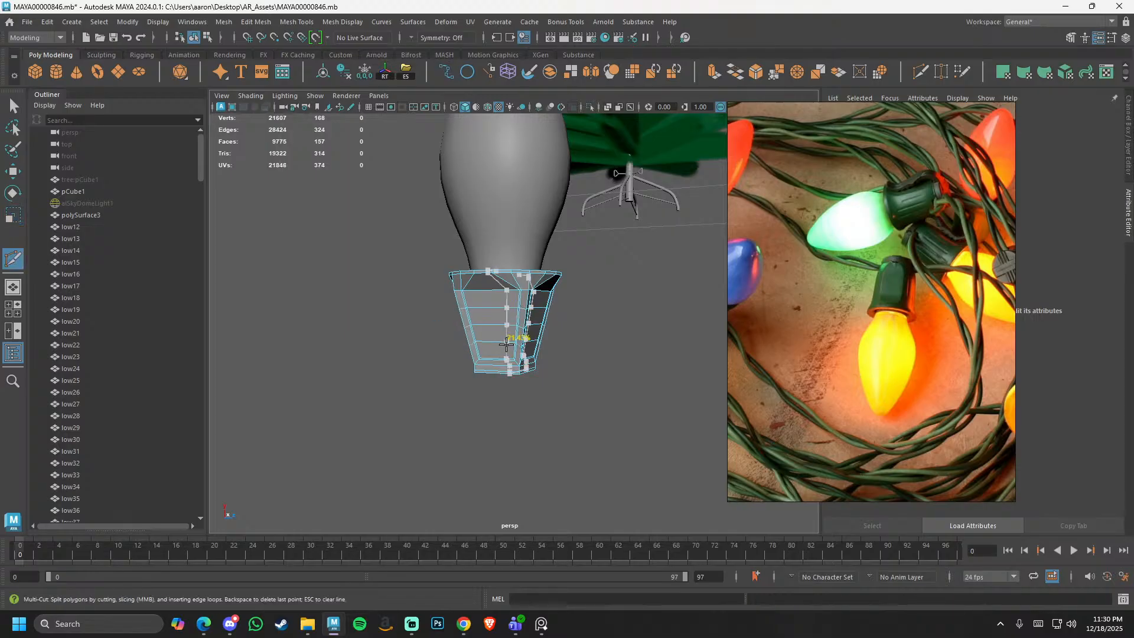
{"action": "key", "text": "3"}
{"action": "key", "text": "w"}
{"action": "right_click_drag", "start_coordinate": [533, 334], "coordinate": [628, 285]}
{"action": "left_click", "coordinate": [627, 285]}
{"action": "left_click_drag", "start_coordinate": [623, 288], "coordinate": [532, 340], "text": "alt"}
- Turn off the socket's smooth preview and scale the rim's outer face ring inward horizontally
{"action": "scroll", "coordinate": [532, 340], "scroll_direction": "up", "scroll_amount": 4}
{"action": "left_click", "coordinate": [532, 341]}
{"action": "key", "text": "1"}
{"action": "right_click_drag", "start_coordinate": [531, 264], "coordinate": [521, 316]}
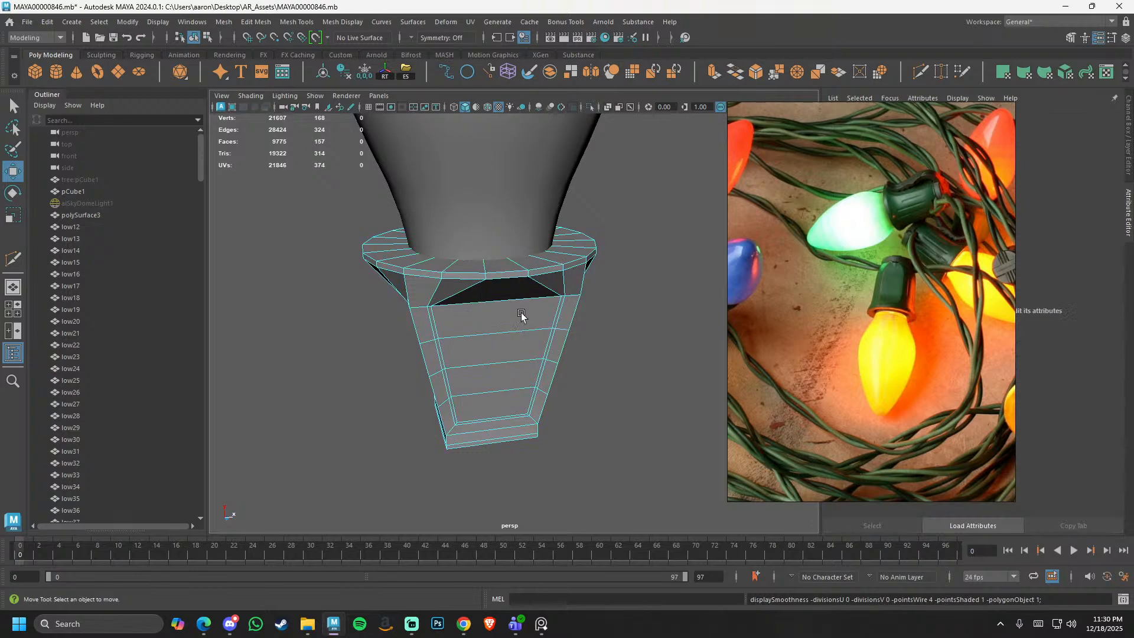
{"action": "left_click", "coordinate": [511, 277]}
{"action": "double_click", "coordinate": [471, 276], "text": "shift"}
{"action": "key", "text": "r"}
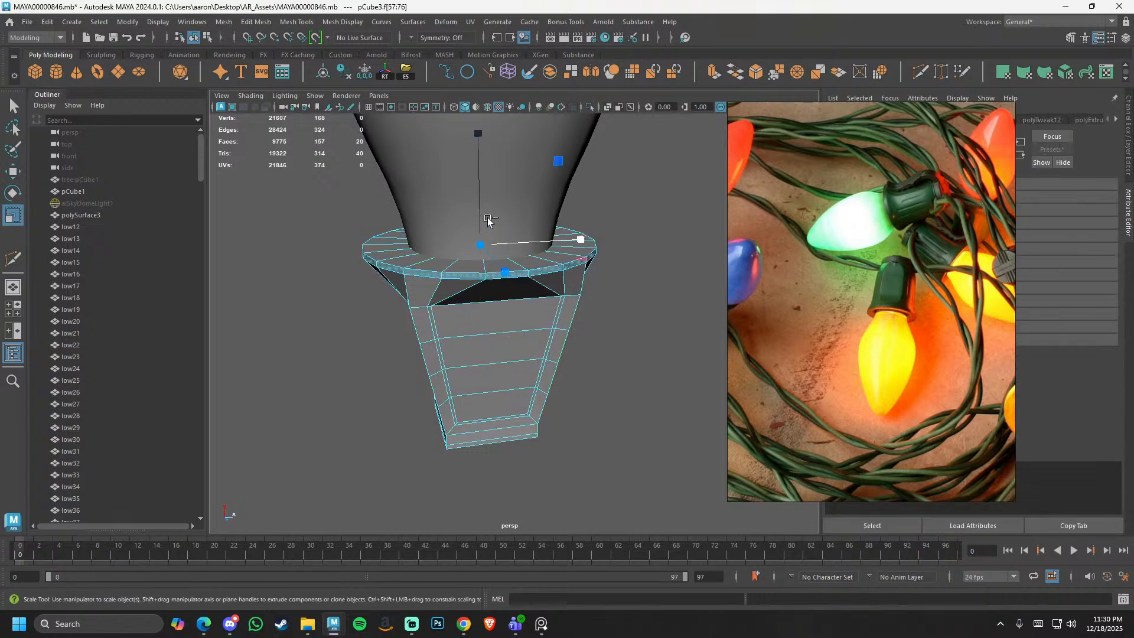
{"action": "left_click_drag", "start_coordinate": [480, 207], "coordinate": [479, 227], "text": "ctrl"}
- Delete the horizontal edge loop directly beneath the socket's rim
{"action": "right_click_drag", "start_coordinate": [482, 307], "coordinate": [478, 287]}
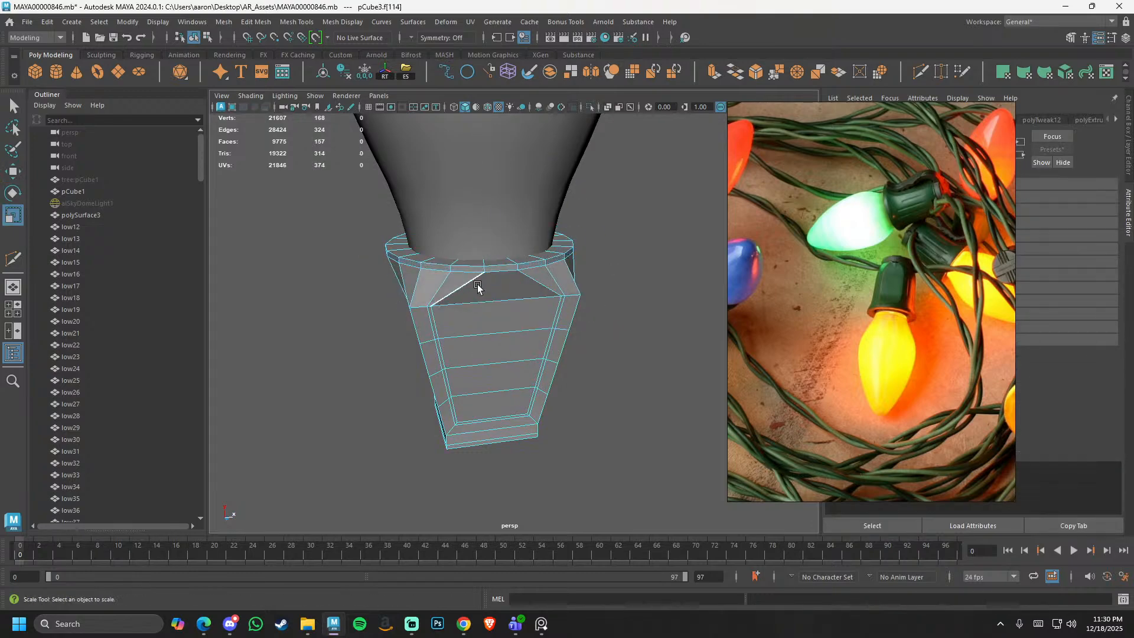
{"action": "double_click", "coordinate": [473, 300]}
{"action": "key", "text": "Delete"}
{"action": "key", "text": "w"}
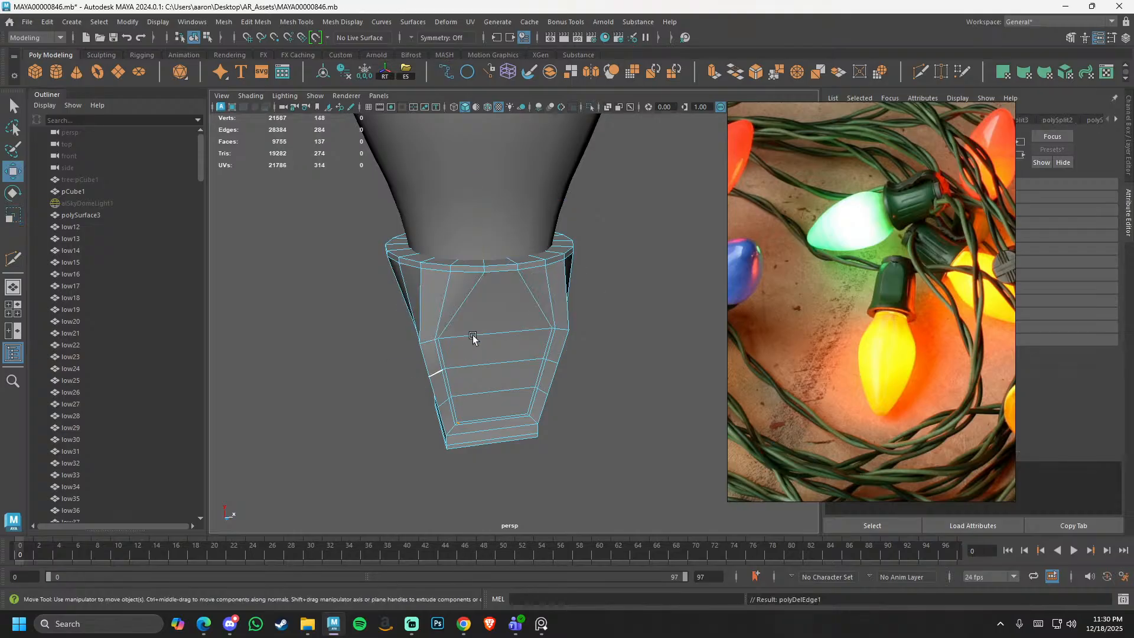
- Slide the three horizontal edge loops up the socket's side and check the shape smoothed in object mode
{"action": "left_click_drag", "start_coordinate": [477, 290], "coordinate": [484, 242]}
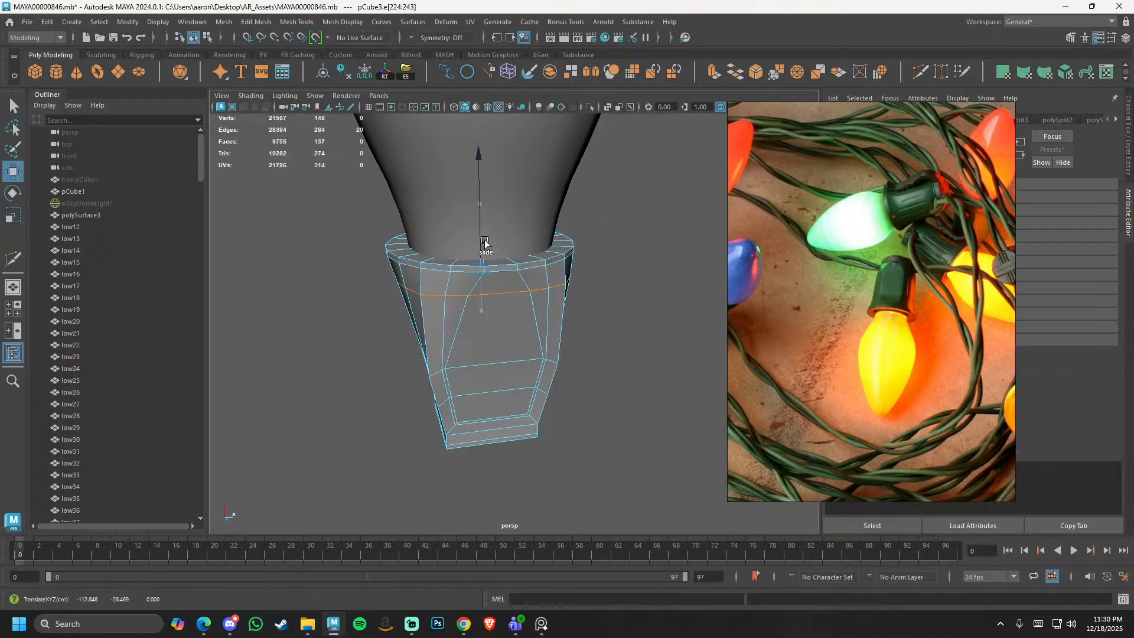
{"action": "double_click", "coordinate": [487, 365]}
{"action": "left_click_drag", "start_coordinate": [485, 306], "coordinate": [482, 276]}
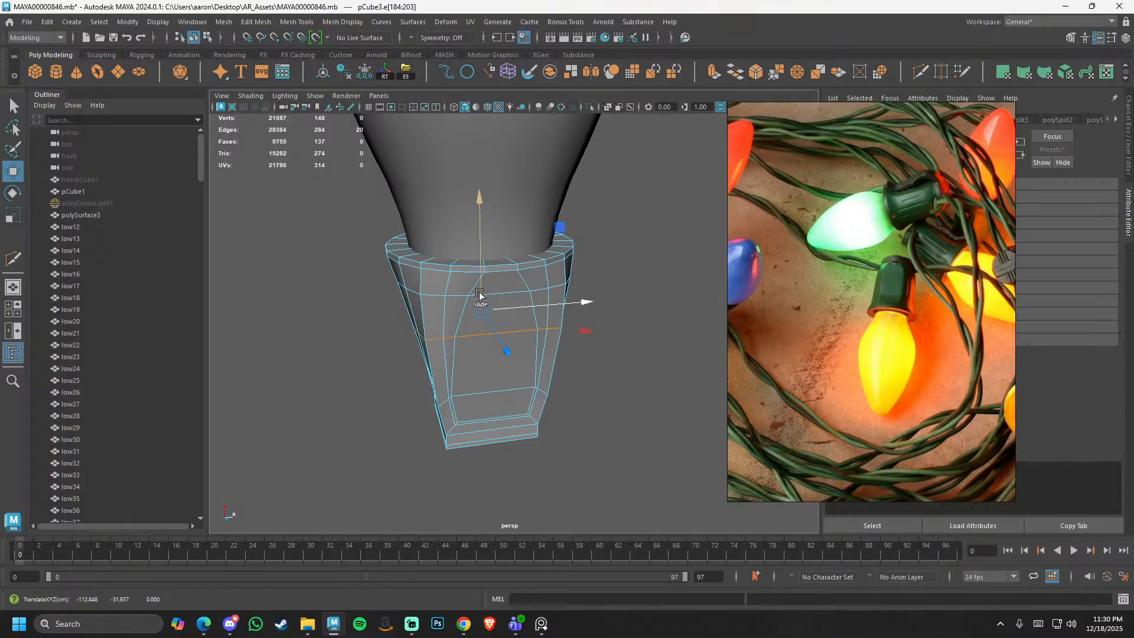
{"action": "double_click", "coordinate": [468, 395]}
{"action": "left_click_drag", "start_coordinate": [485, 336], "coordinate": [487, 315]}
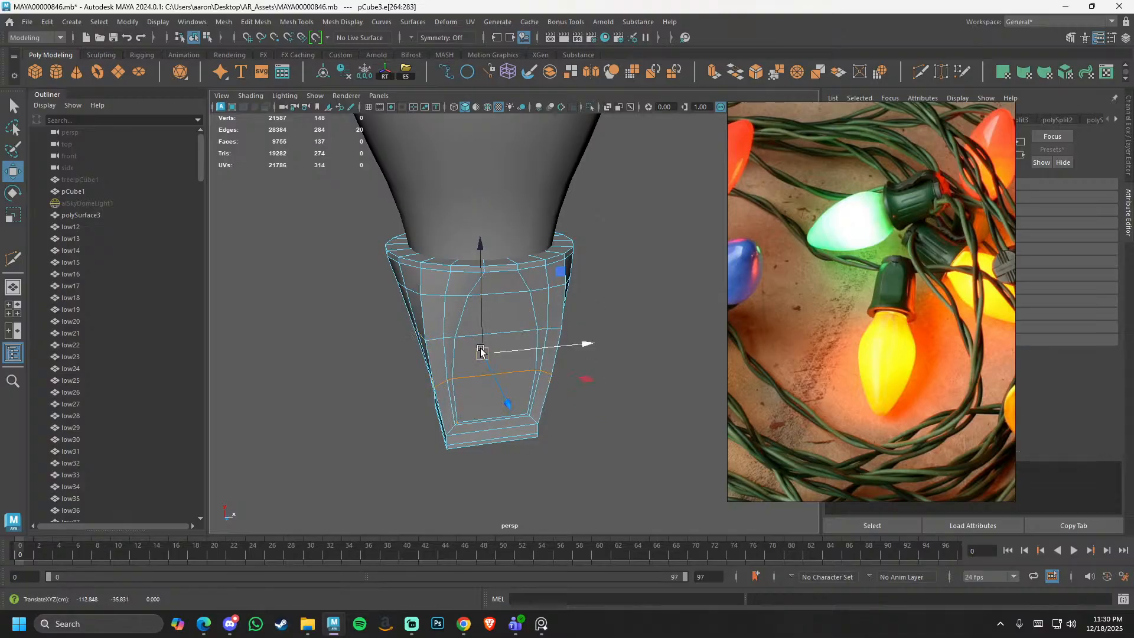
{"action": "key", "text": "3"}
{"action": "right_click_drag", "start_coordinate": [498, 431], "coordinate": [566, 352]}
{"action": "left_click", "coordinate": [569, 349]}
{"action": "scroll", "coordinate": [571, 350], "scroll_direction": "down", "scroll_amount": 3}
{"action": "left_click_drag", "start_coordinate": [572, 354], "coordinate": [501, 422], "text": "alt"}
{"action": "scroll", "coordinate": [462, 396], "scroll_direction": "down", "scroll_amount": 3}
{"action": "scroll", "coordinate": [471, 397], "scroll_direction": "up", "scroll_amount": 3}
- Delete the socket's bottom face and the edge loop just inside its bottom opening
{"action": "left_click", "coordinate": [507, 385]}
{"action": "key", "text": "1"}
{"action": "middle_click_drag", "start_coordinate": [501, 422], "coordinate": [500, 375], "text": "alt"}
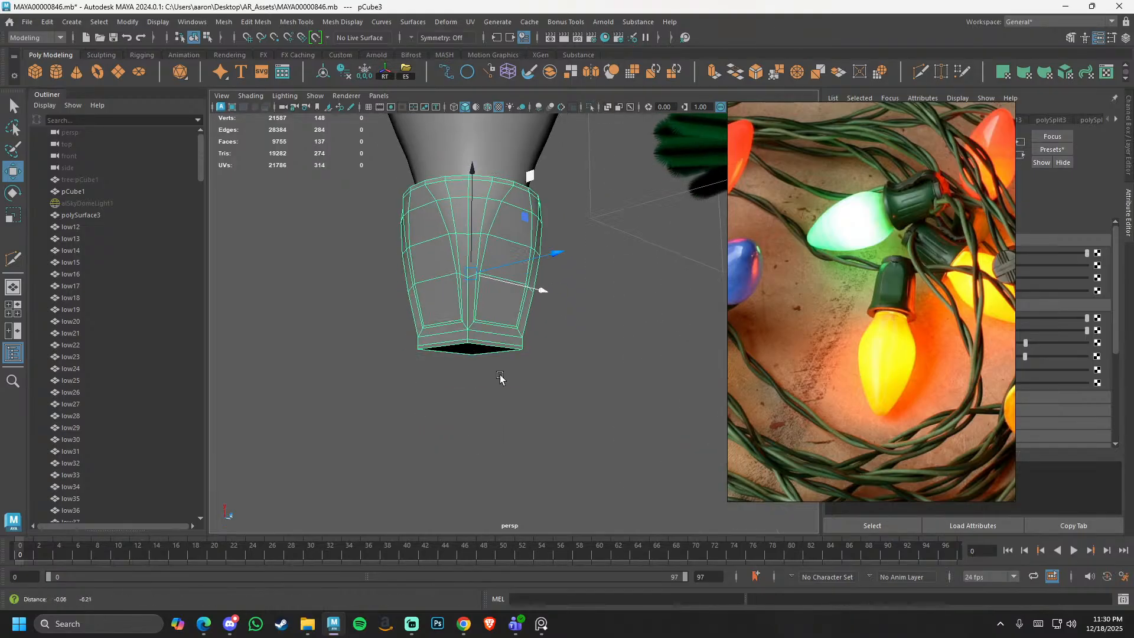
{"action": "scroll", "coordinate": [499, 375], "scroll_direction": "up", "scroll_amount": 2}
{"action": "key", "text": "3"}
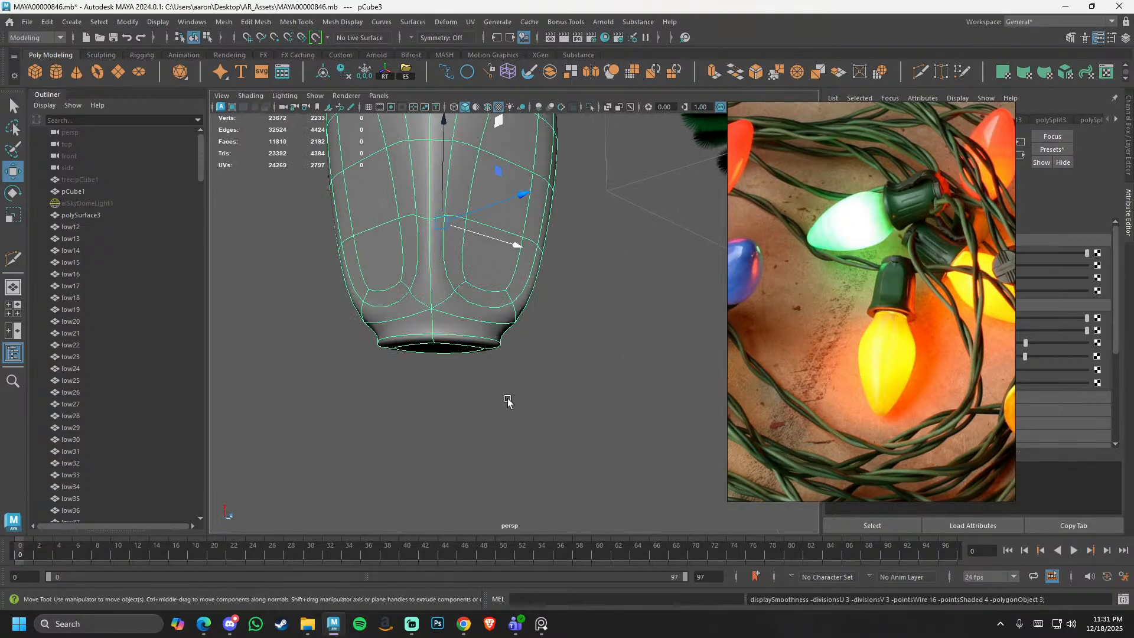
{"action": "left_click_drag", "start_coordinate": [489, 401], "coordinate": [473, 363], "text": "alt"}
{"action": "right_click_drag", "start_coordinate": [472, 363], "coordinate": [470, 402]}
{"action": "left_click", "coordinate": [457, 362]}
{"action": "key", "text": "Delete"}
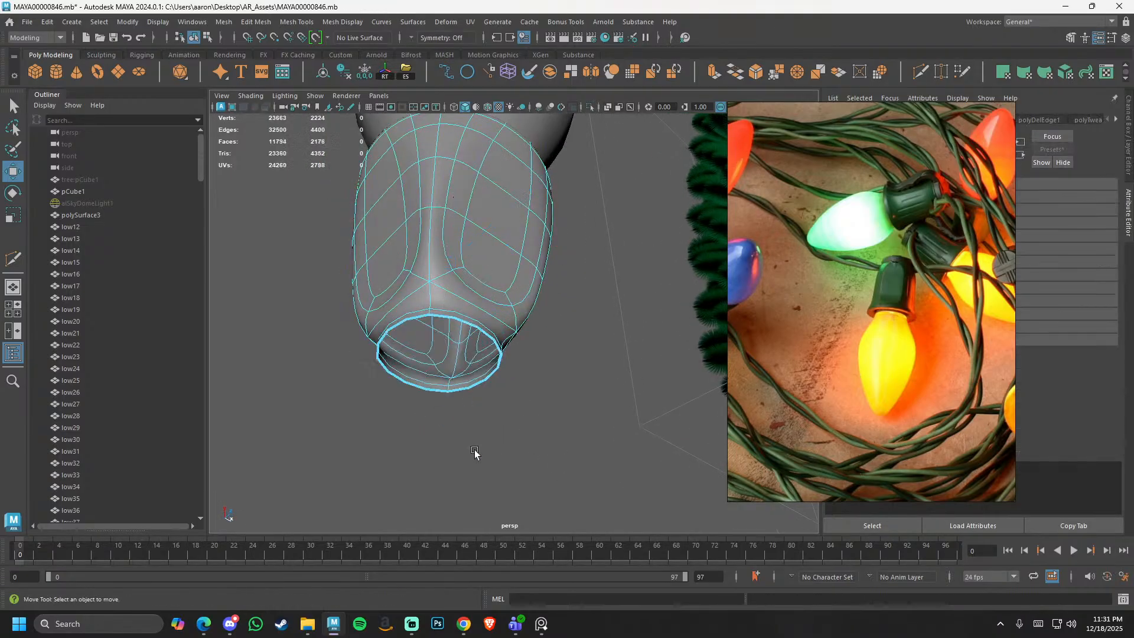
{"action": "double_click", "coordinate": [455, 311]}
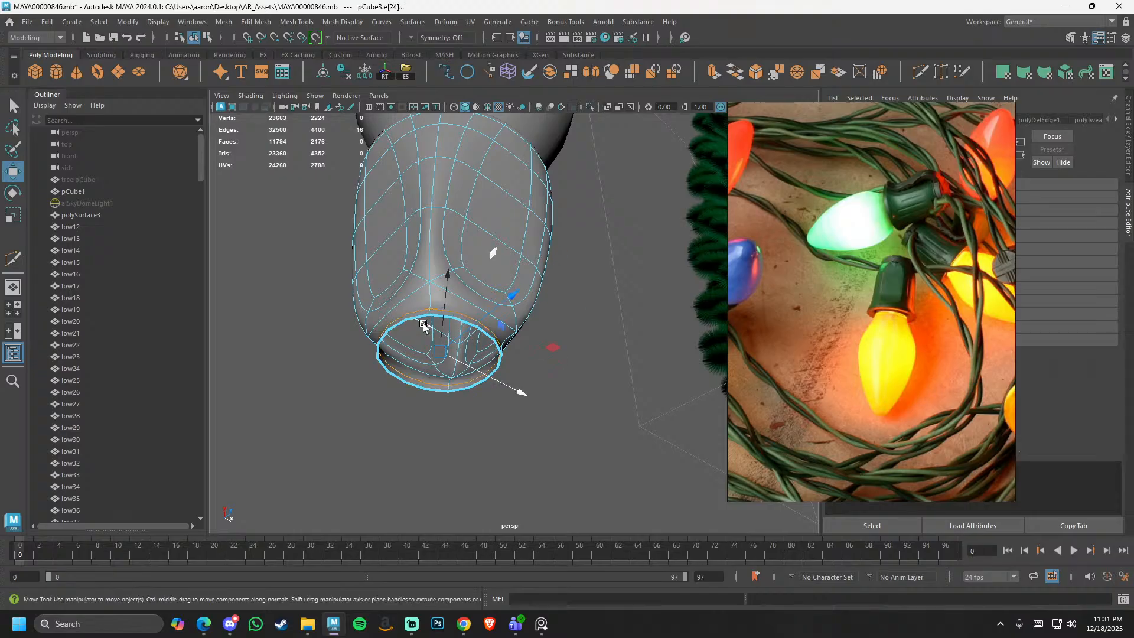
{"action": "key", "text": "Delete"}
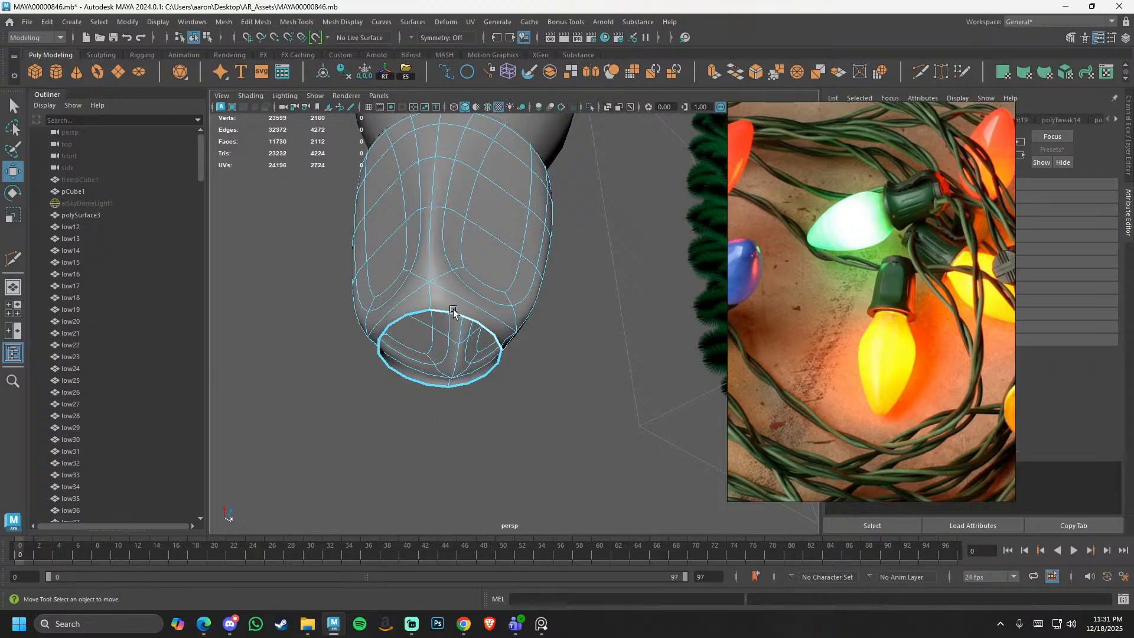
- Extrude the edge loop of the socket's bottom opening inward and merge it at the center to close the base
{"action": "double_click", "coordinate": [452, 310]}
{"action": "key", "text": "1"}
{"action": "left_click_drag", "start_coordinate": [449, 373], "coordinate": [469, 389], "text": "alt"}
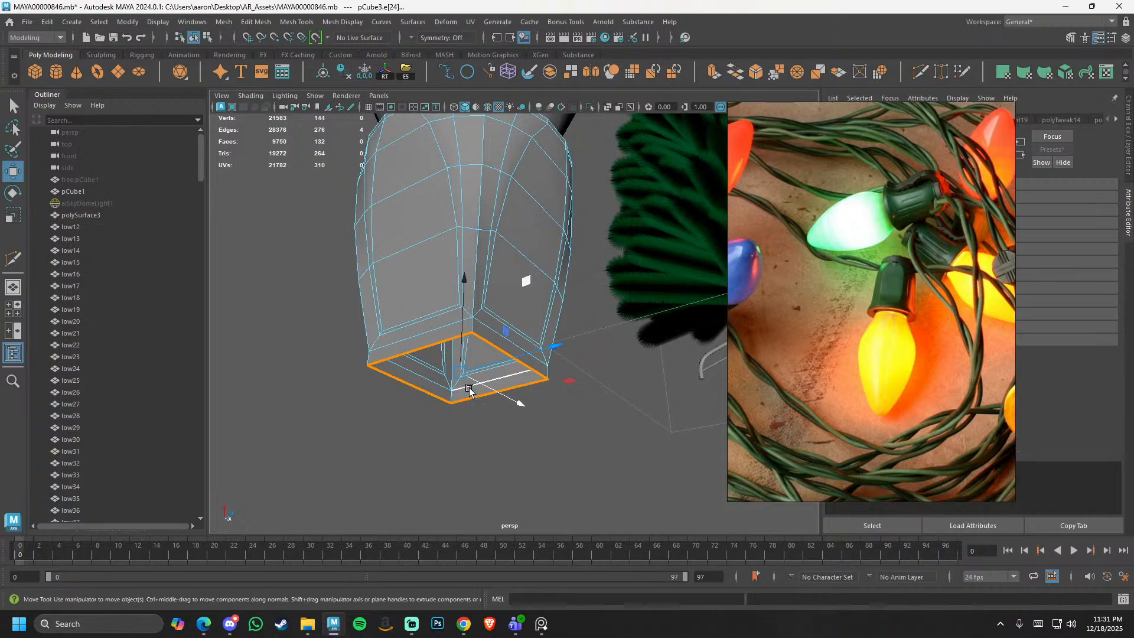
{"action": "key", "text": "3"}
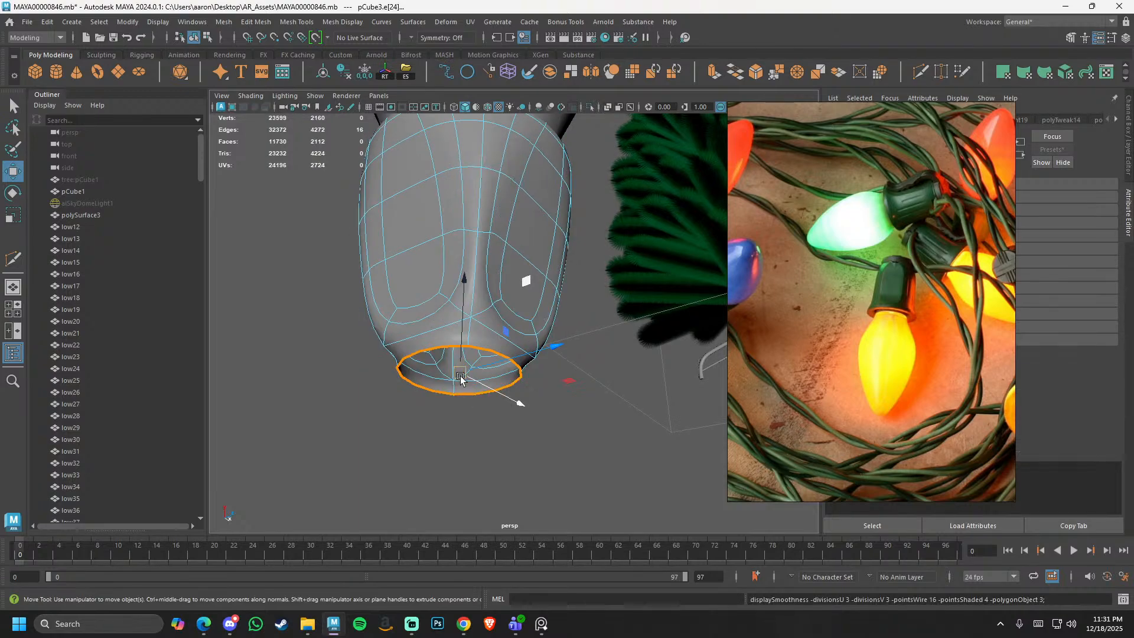
{"action": "key", "text": "r"}
{"action": "left_click_drag", "start_coordinate": [460, 379], "coordinate": [436, 409], "text": "alt"}
{"action": "left_click_drag", "start_coordinate": [436, 409], "coordinate": [432, 408]}
{"action": "middle_click_drag", "start_coordinate": [430, 412], "coordinate": [482, 385], "text": "alt"}
{"action": "left_click_drag", "start_coordinate": [481, 387], "coordinate": [490, 368], "text": "alt"}
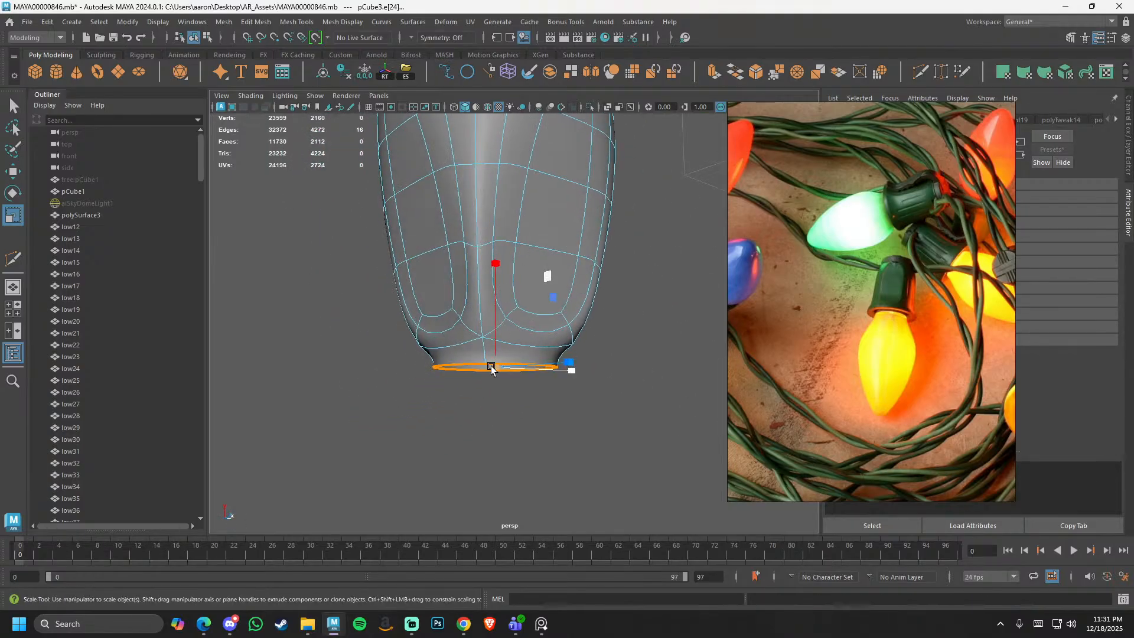
{"action": "key", "text": "w"}
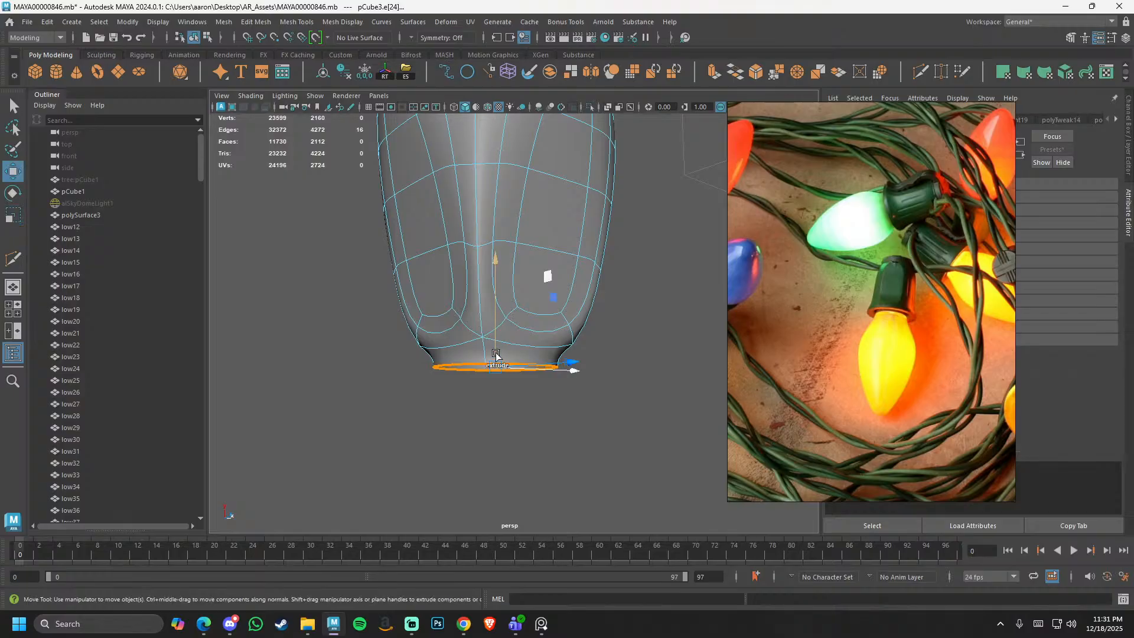
{"action": "mouse_move", "coordinate": [495, 346]}
{"action": "left_mouse_down", "text": "shift"}
{"action": "mouse_move", "coordinate": [490, 376]}
{"action": "mouse_move", "coordinate": [480, 346]}
{"action": "left_mouse_up", "text": "shift"}
{"action": "key", "text": "e"}
{"action": "key", "text": "r"}
{"action": "right_click_drag", "start_coordinate": [480, 343], "coordinate": [468, 260], "text": "shift"}
- Return to object mode, check the closed socket against the bulb, and select the socket
{"action": "left_click_drag", "start_coordinate": [494, 372], "coordinate": [498, 308], "text": "alt"}
{"action": "right_click_drag", "start_coordinate": [527, 280], "coordinate": [606, 179]}
{"action": "left_click", "coordinate": [614, 260]}
{"action": "left_click_drag", "start_coordinate": [613, 272], "coordinate": [594, 354], "text": "alt"}
{"action": "right_click_drag", "start_coordinate": [595, 353], "coordinate": [531, 368], "text": "alt"}
{"action": "left_click_drag", "start_coordinate": [532, 367], "coordinate": [451, 352], "text": "alt"}
{"action": "left_click", "coordinate": [499, 307]}
- Apply Smooth to the socket mesh and increase its divisions
{"action": "middle_click_drag", "start_coordinate": [544, 286], "coordinate": [580, 297], "text": "alt"}
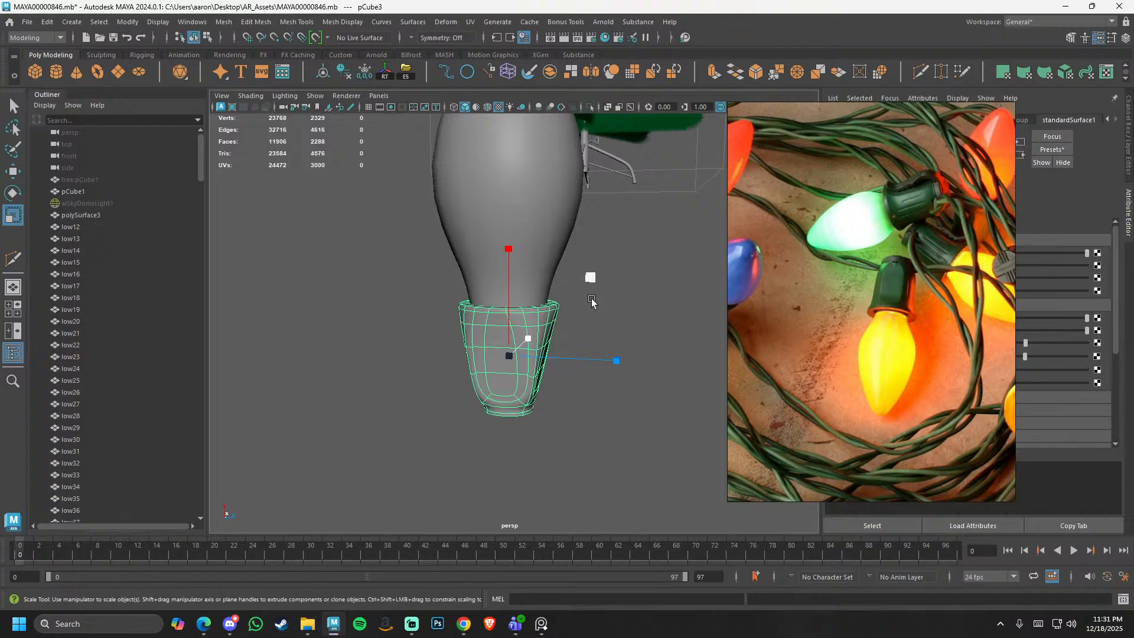
{"action": "right_click_drag", "start_coordinate": [591, 273], "coordinate": [630, 303], "text": "shift"}
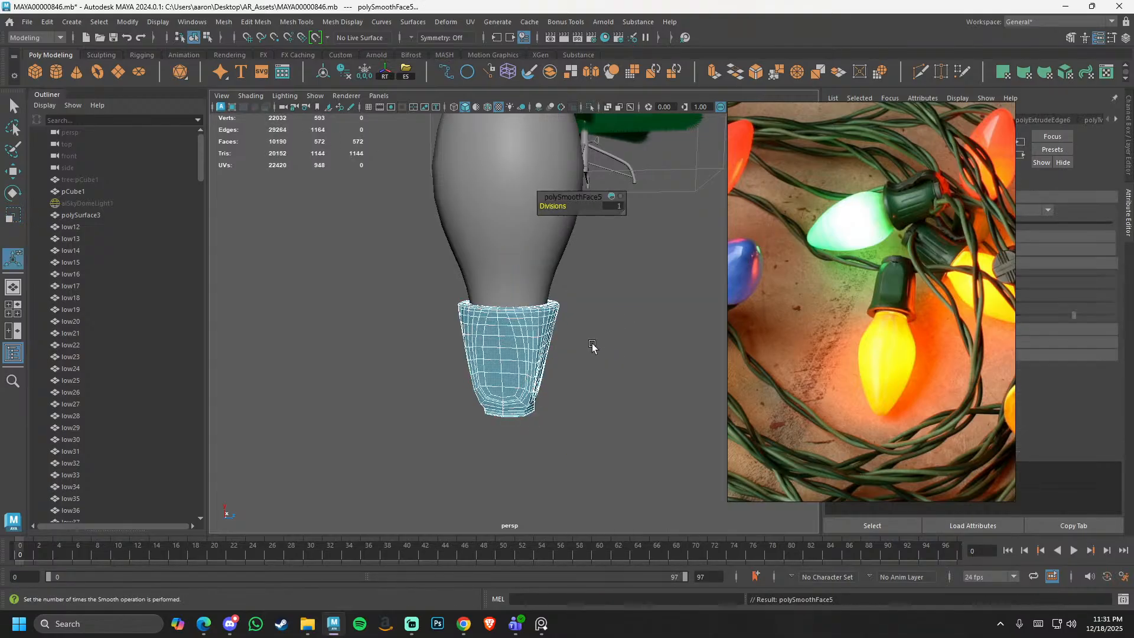
{"action": "middle_click_drag", "start_coordinate": [573, 351], "coordinate": [583, 351]}
{"action": "key", "text": "q"}
{"action": "left_click", "coordinate": [640, 303]}
- Isolate the smoothed socket in the viewport and bring its top rim into close view
{"action": "left_click_drag", "start_coordinate": [640, 304], "coordinate": [555, 360], "text": "alt"}
{"action": "left_click", "coordinate": [505, 362]}
{"action": "key", "text": "ctrl+1"}
{"action": "right_click_drag", "start_coordinate": [555, 360], "coordinate": [657, 417], "text": "alt"}
{"action": "left_click_drag", "start_coordinate": [566, 367], "coordinate": [542, 410], "text": "alt"}
{"action": "middle_click_drag", "start_coordinate": [541, 409], "coordinate": [548, 360], "text": "alt"}
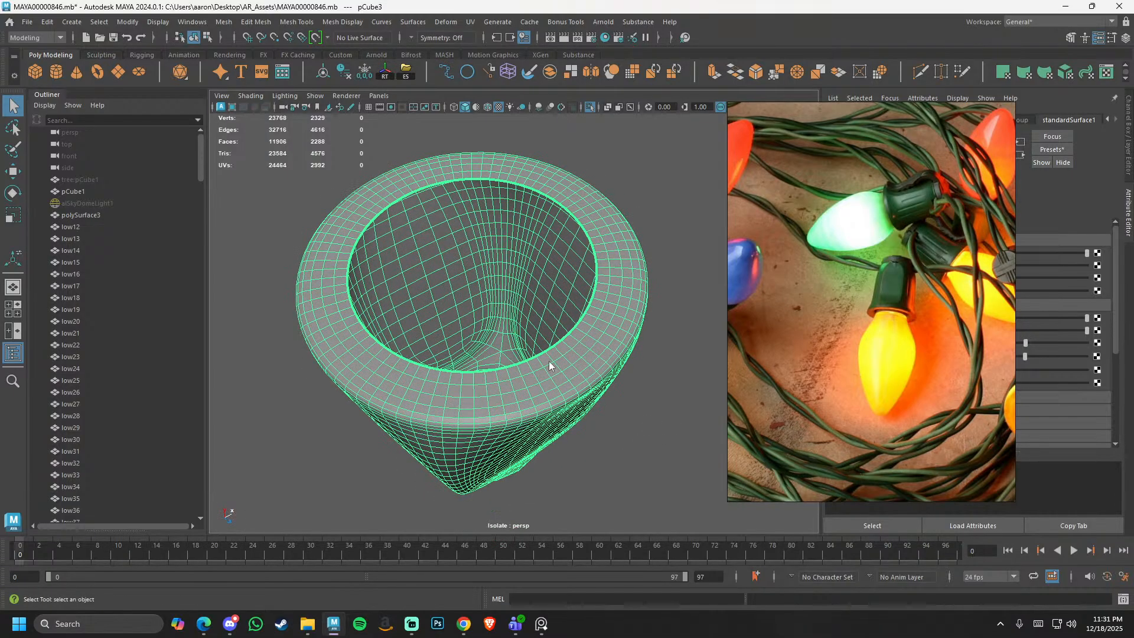
- Delete the extra concentric edge loops on the socket's flat top rim and check the edge flow along its side
{"action": "key", "text": "F10"}
{"action": "left_click", "coordinate": [561, 385]}
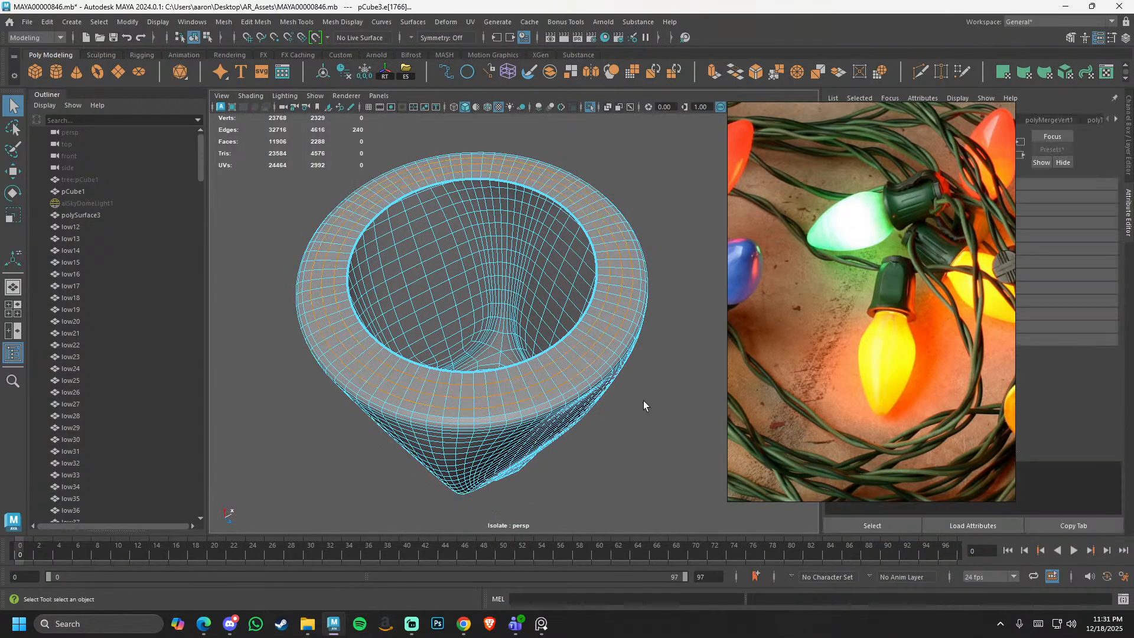
{"action": "key", "text": "ctrl+Delete"}
{"action": "right_click_drag", "start_coordinate": [643, 400], "coordinate": [519, 402], "text": "alt"}
{"action": "left_click_drag", "start_coordinate": [520, 401], "coordinate": [461, 348], "text": "alt"}
{"action": "right_click_drag", "start_coordinate": [461, 349], "coordinate": [508, 359], "text": "alt"}
{"action": "middle_click_drag", "start_coordinate": [507, 359], "coordinate": [514, 315], "text": "alt"}
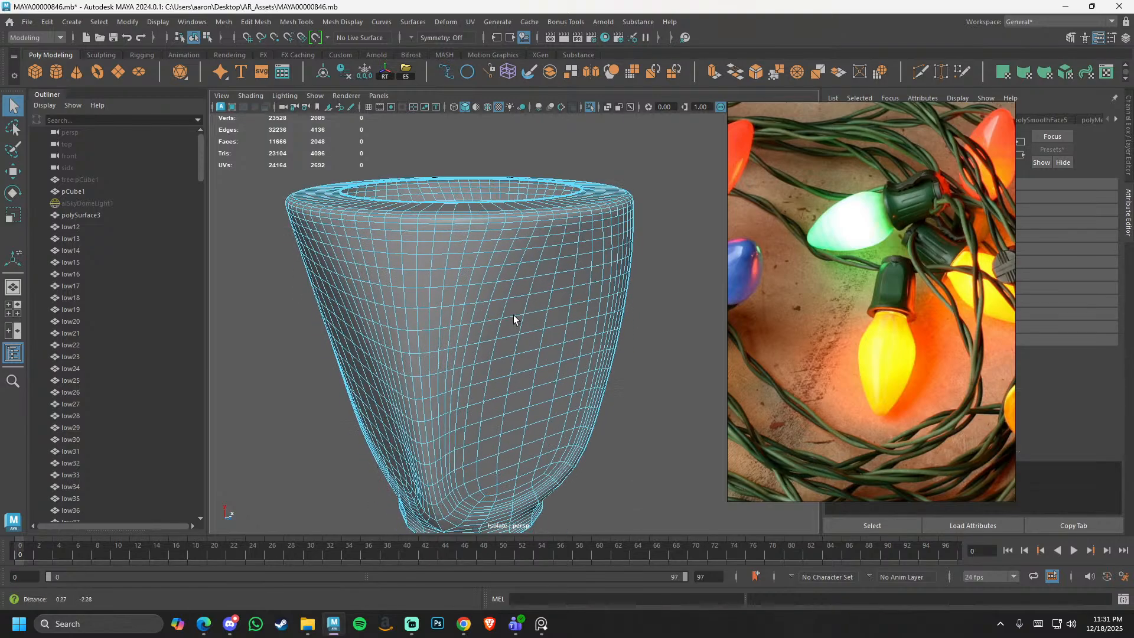
{"action": "left_click_drag", "start_coordinate": [514, 319], "coordinate": [516, 248], "text": "alt"}
{"action": "middle_click_drag", "start_coordinate": [516, 248], "coordinate": [561, 241], "text": "alt"}
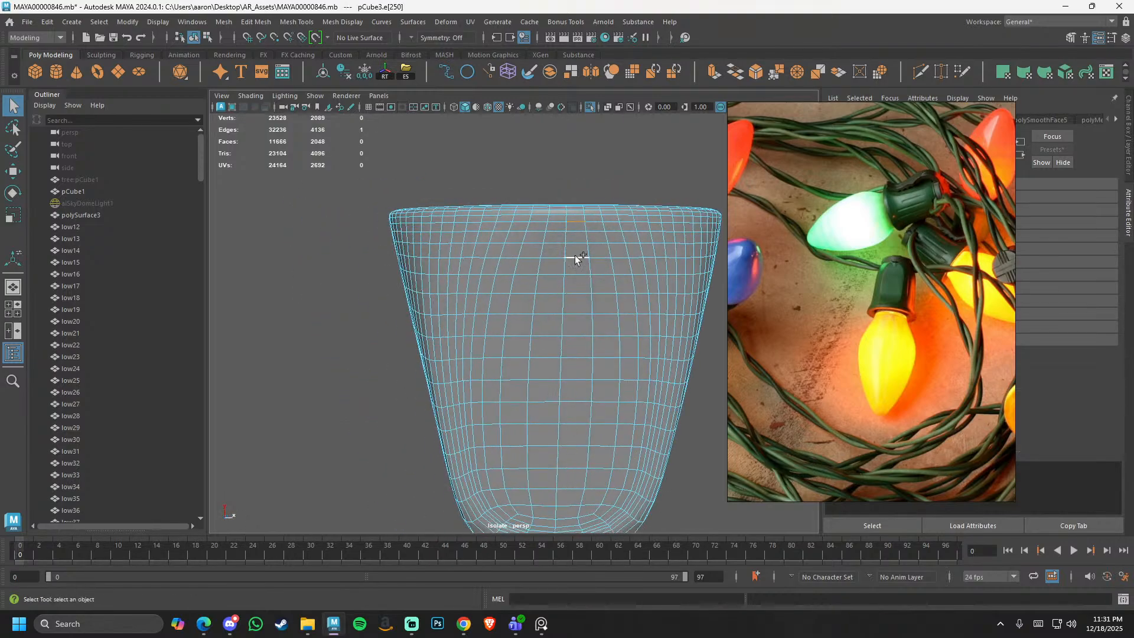
- Thin out the socket's side by deleting every other horizontal edge loop from the rim down to the base
{"action": "key", "text": "ctrl+Delete"}
{"action": "right_click_drag", "start_coordinate": [561, 251], "coordinate": [504, 322], "text": "alt"}
{"action": "left_click_drag", "start_coordinate": [504, 321], "coordinate": [523, 307], "text": "alt"}
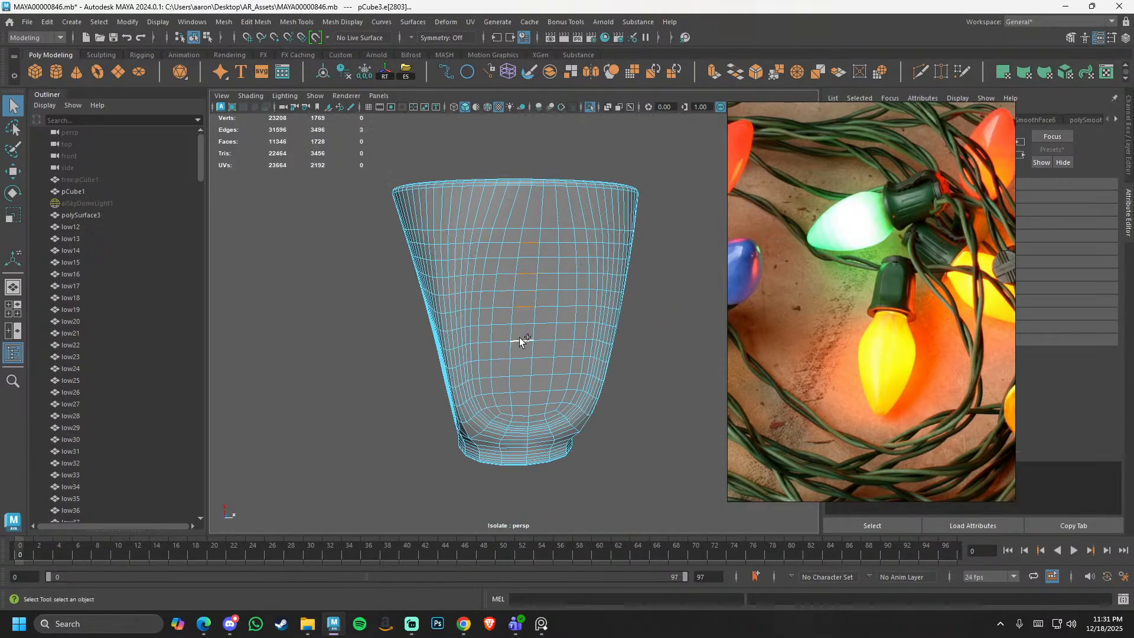
{"action": "right_click_drag", "start_coordinate": [520, 389], "coordinate": [511, 422], "text": "ctrl"}
{"action": "key", "text": "ctrl+Delete"}
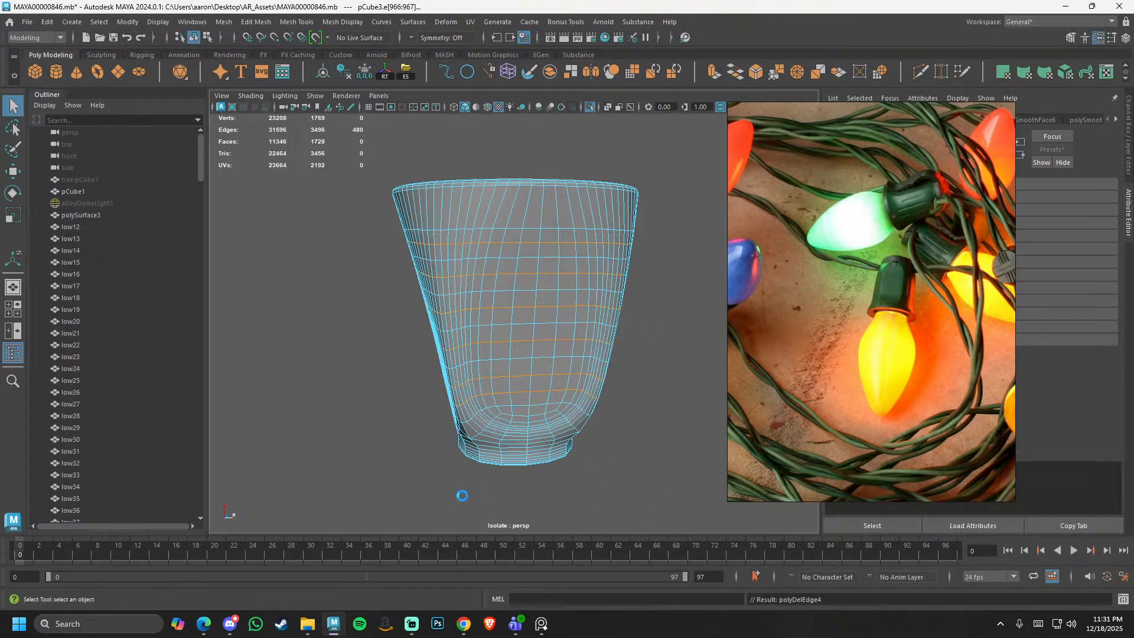
{"action": "right_click_drag", "start_coordinate": [460, 495], "coordinate": [441, 430], "text": "alt"}
{"action": "left_click_drag", "start_coordinate": [442, 430], "coordinate": [508, 421], "text": "alt"}
{"action": "key", "text": "ctrl+z"}
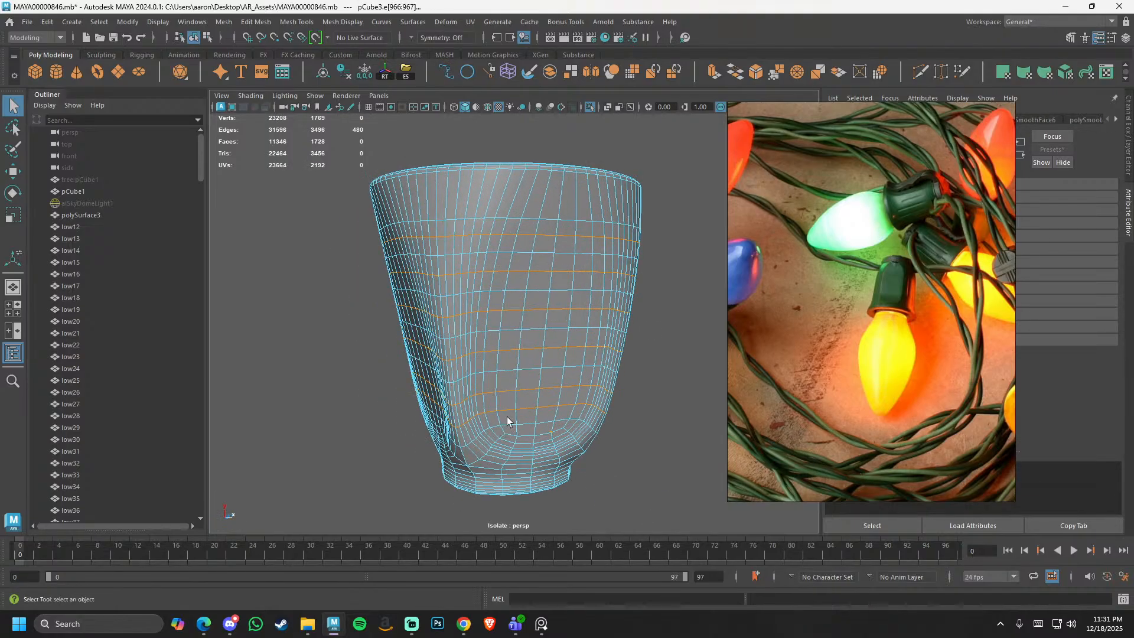
{"action": "right_click_drag", "start_coordinate": [504, 424], "coordinate": [482, 445], "text": "alt"}
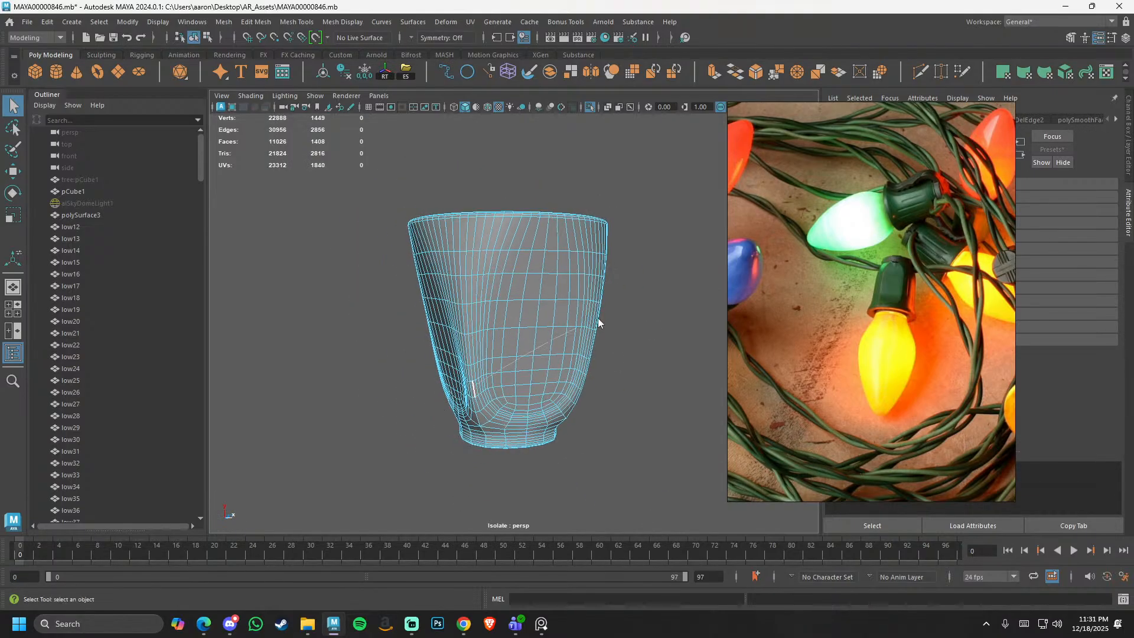
- Check the socket's shading in object mode and delete the faces covering the underside of its narrow base
{"action": "right_click_drag", "start_coordinate": [600, 324], "coordinate": [629, 298]}
{"action": "left_click", "coordinate": [632, 313]}
{"action": "left_click_drag", "start_coordinate": [546, 417], "coordinate": [569, 360], "text": "alt"}
{"action": "left_click", "coordinate": [448, 418]}
{"action": "left_click", "coordinate": [708, 361]}
{"action": "left_click_drag", "start_coordinate": [560, 434], "coordinate": [566, 378], "text": "alt"}
{"action": "right_click_drag", "start_coordinate": [549, 398], "coordinate": [579, 425], "text": "alt"}
{"action": "right_click_drag", "start_coordinate": [561, 356], "coordinate": [533, 515]}
{"action": "left_click", "coordinate": [525, 342]}
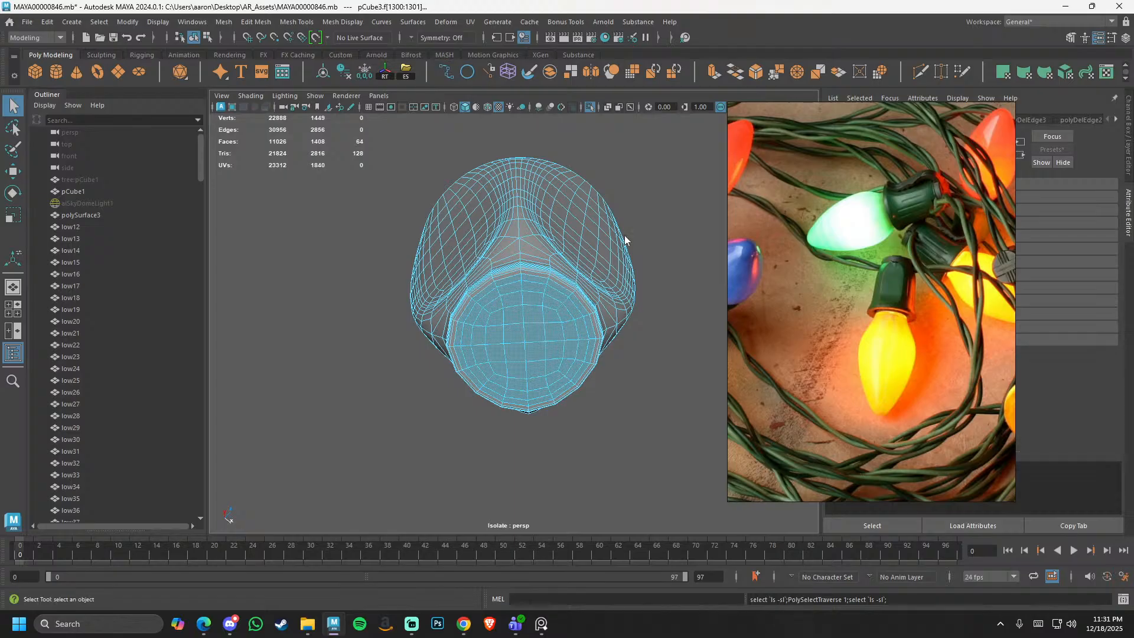
{"action": "key", "text": "Delete"}
- Delete the extra edge loops around the socket's narrow base
{"action": "left_click_drag", "start_coordinate": [574, 266], "coordinate": [560, 381], "text": "alt"}
{"action": "right_click_drag", "start_coordinate": [564, 386], "coordinate": [620, 437], "text": "alt"}
{"action": "right_click_drag", "start_coordinate": [625, 450], "coordinate": [585, 183]}
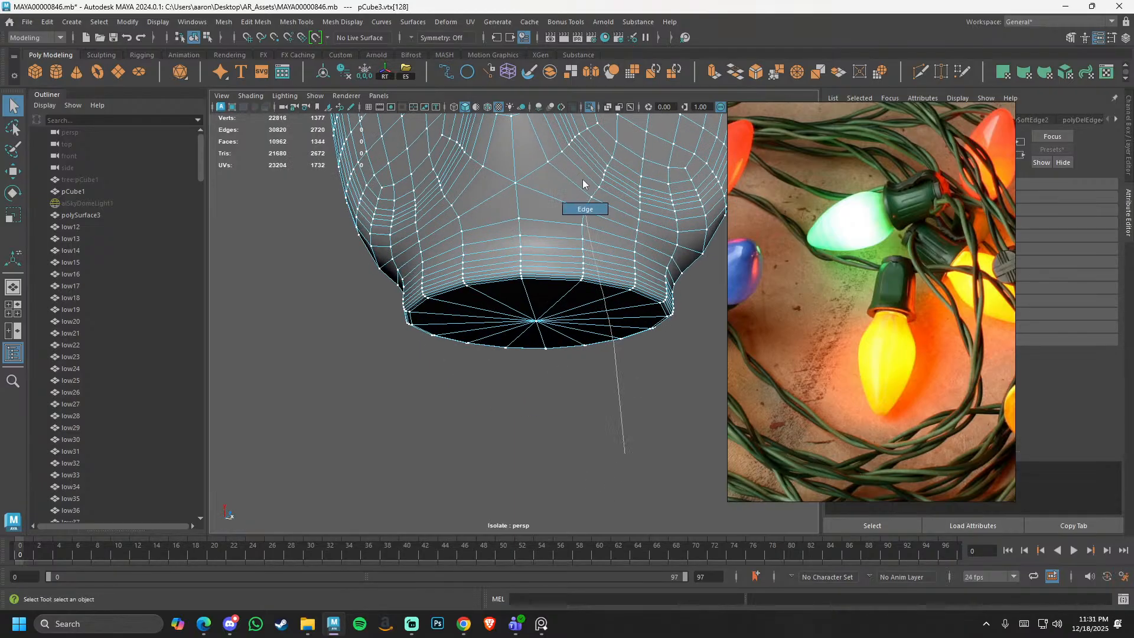
{"action": "double_click", "coordinate": [554, 254], "text": "shift"}
{"action": "right_click_drag", "start_coordinate": [554, 252], "coordinate": [406, 380], "text": "shift"}
{"action": "left_click", "coordinate": [406, 379]}
{"action": "left_click_drag", "start_coordinate": [523, 300], "coordinate": [513, 322], "text": "alt"}
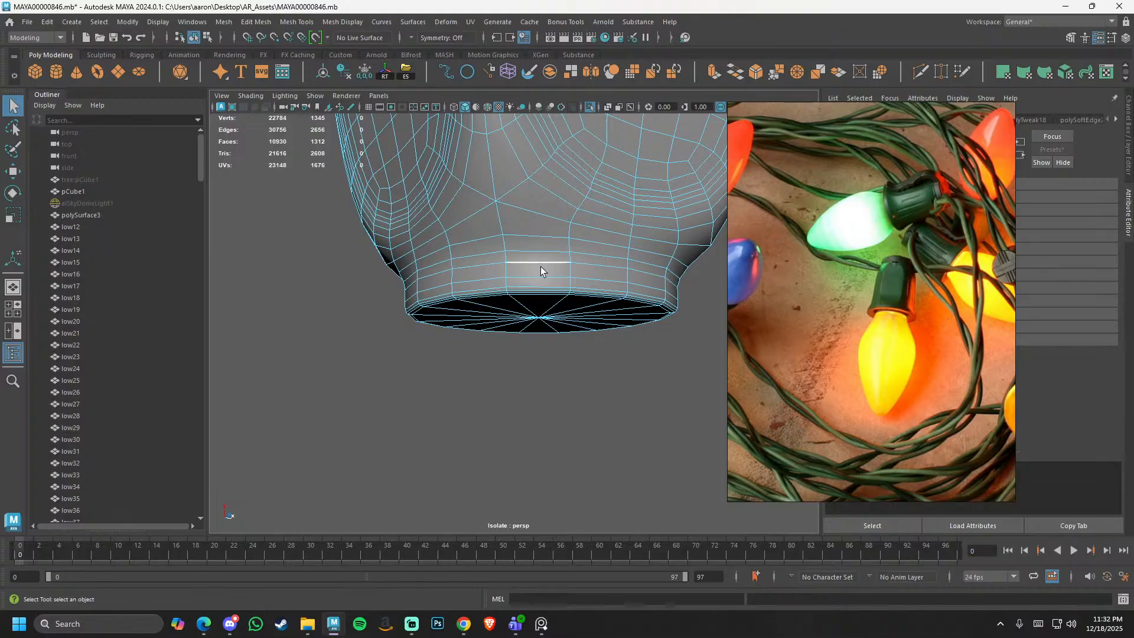
- Apply Edit Edge Flow in turn to the remaining horizontal edge loops around the socket's base
{"action": "scroll", "coordinate": [523, 290], "scroll_direction": "down", "scroll_amount": 3}
{"action": "double_click", "coordinate": [524, 296]}
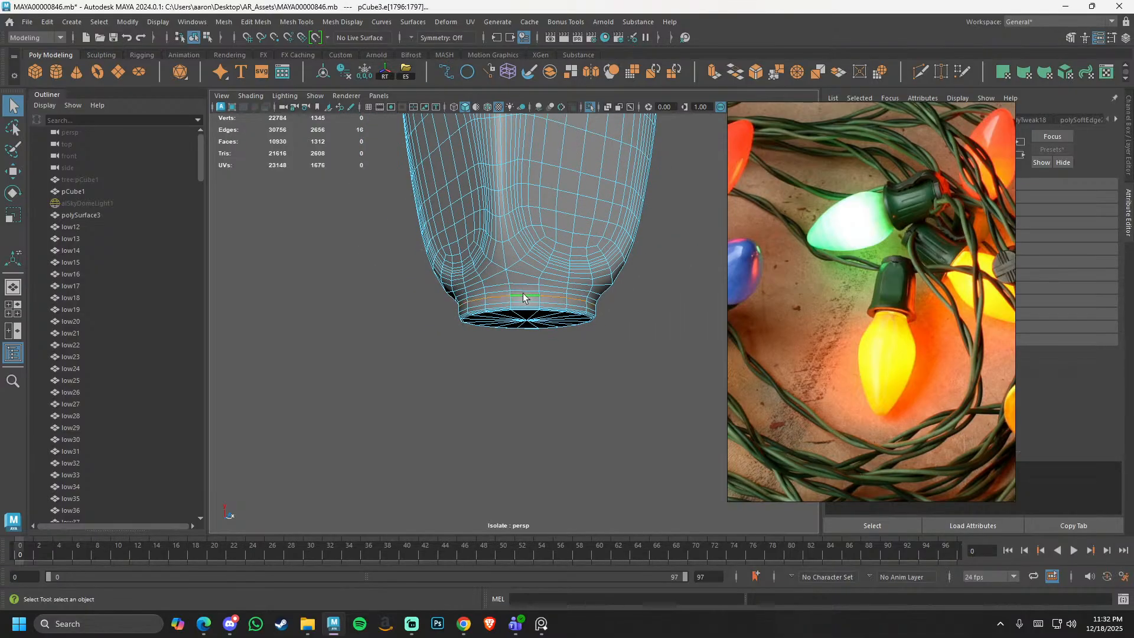
{"action": "right_click_drag", "start_coordinate": [525, 295], "coordinate": [607, 345], "text": "alt"}
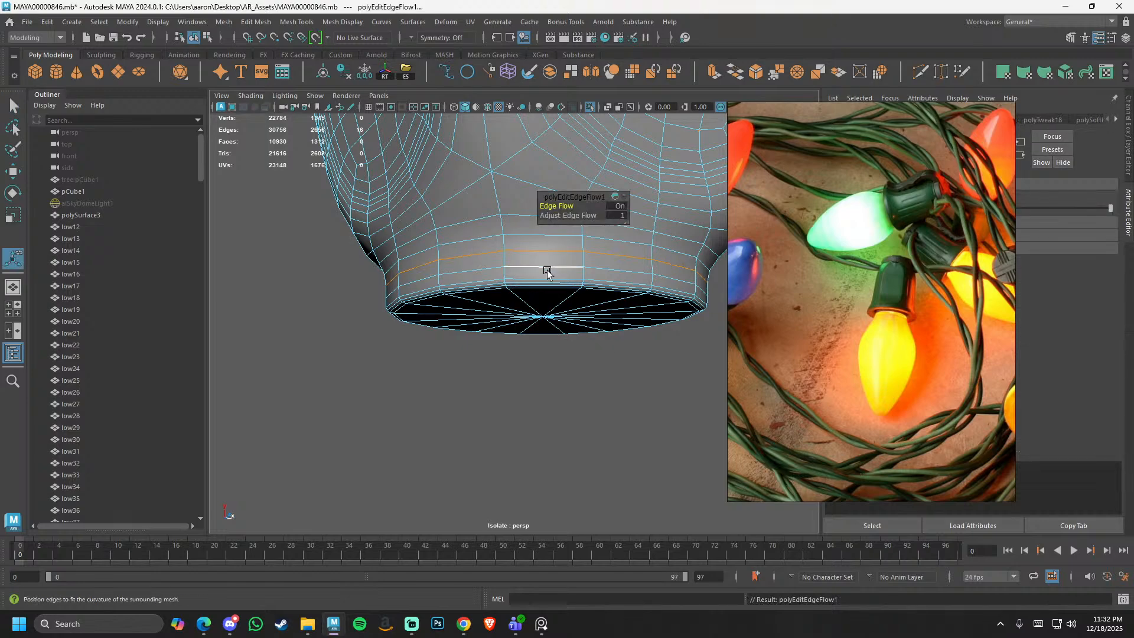
{"action": "double_click", "coordinate": [546, 268]}
{"action": "key", "text": "g"}
{"action": "double_click", "coordinate": [548, 250]}
{"action": "key", "text": "g"}
{"action": "double_click", "coordinate": [547, 235]}
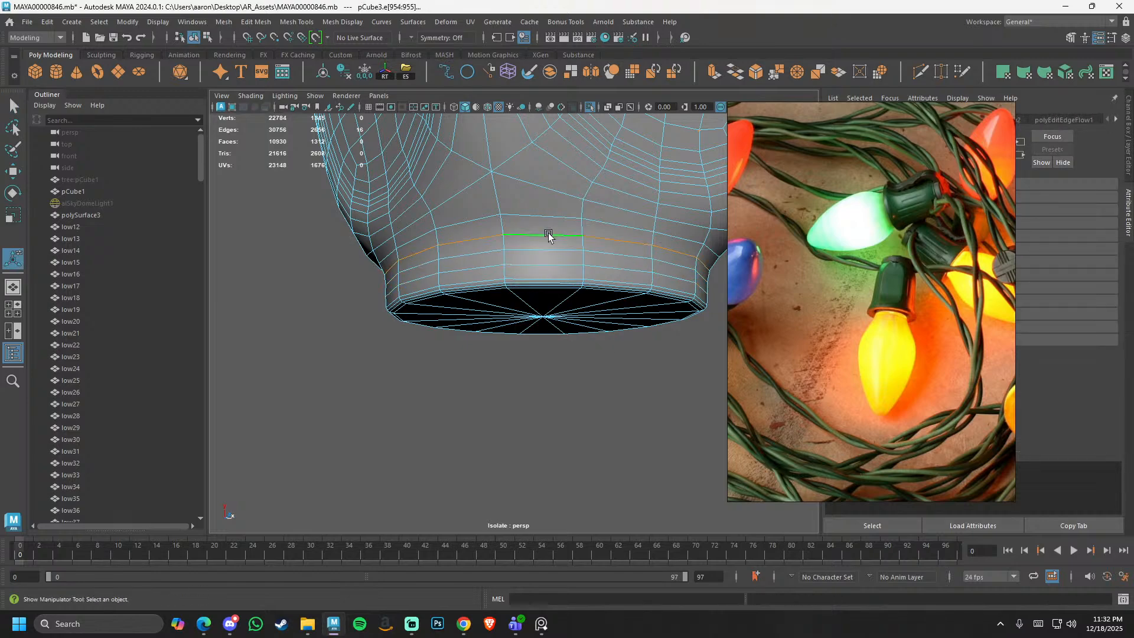
{"action": "key", "text": "g"}
- Return the socket to object mode and end its isolated view to bring the bulb back
{"action": "right_click_drag", "start_coordinate": [591, 313], "coordinate": [620, 286]}
{"action": "left_click", "coordinate": [549, 366]}
{"action": "right_click_drag", "start_coordinate": [549, 366], "coordinate": [382, 342], "text": "alt"}
{"action": "left_click", "coordinate": [552, 300]}
{"action": "right_click_drag", "start_coordinate": [518, 356], "coordinate": [567, 287], "text": "shift"}
{"action": "left_click", "coordinate": [607, 276]}
{"action": "left_click", "coordinate": [590, 106]}
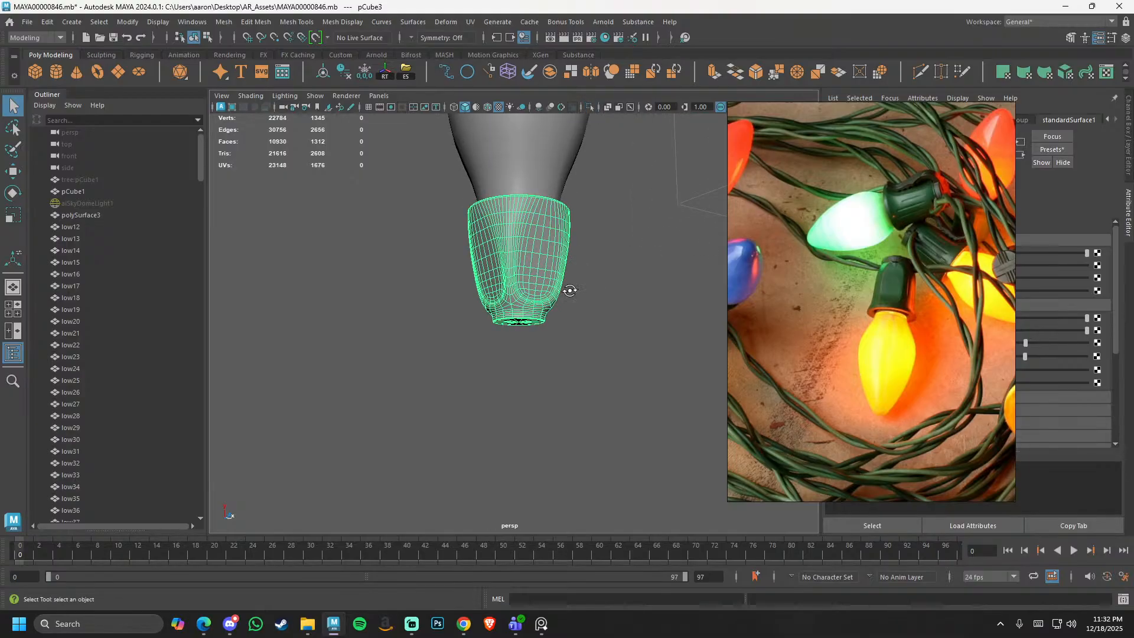
- Reduce the socket mesh by 10 percent and inspect its shading with the socket deselected
{"action": "left_click_drag", "start_coordinate": [569, 289], "coordinate": [546, 292], "text": "alt"}
{"action": "right_click_drag", "start_coordinate": [546, 292], "coordinate": [576, 296], "text": "alt"}
{"action": "middle_click_drag", "start_coordinate": [577, 295], "coordinate": [528, 354], "text": "alt"}
{"action": "right_click_drag", "start_coordinate": [528, 355], "coordinate": [549, 357], "text": "alt"}
{"action": "left_click_drag", "start_coordinate": [537, 340], "coordinate": [575, 364], "text": "alt"}
{"action": "right_click_drag", "start_coordinate": [602, 234], "coordinate": [591, 425], "text": "shift"}
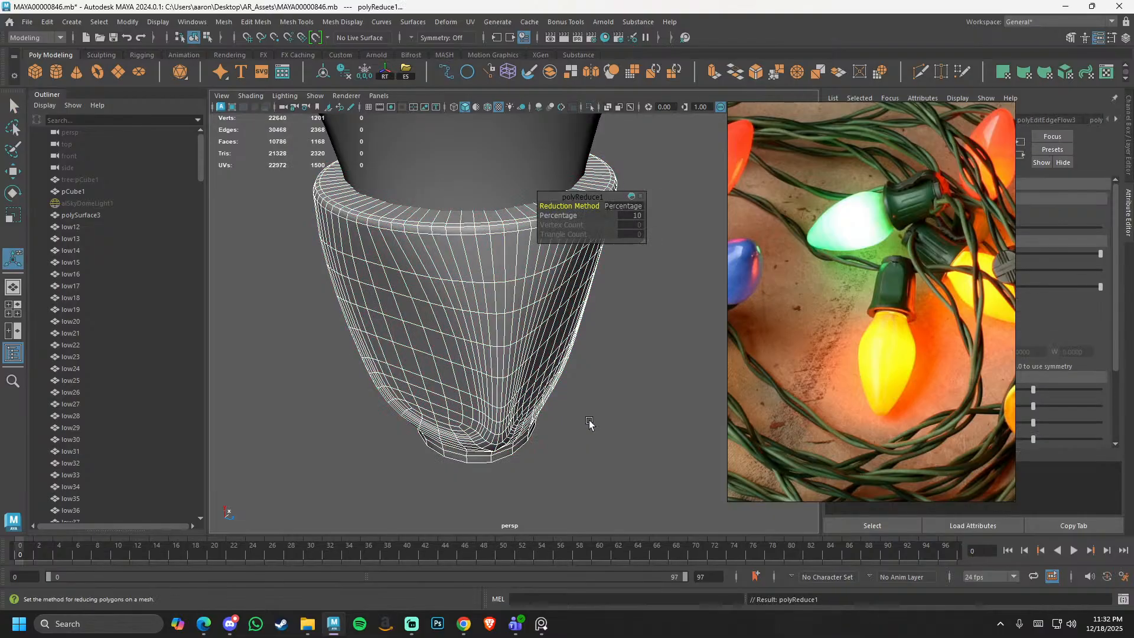
{"action": "key", "text": "q"}
{"action": "left_click", "coordinate": [668, 346]}
{"action": "left_click_drag", "start_coordinate": [621, 403], "coordinate": [584, 302], "text": "alt"}
{"action": "left_click", "coordinate": [535, 333]}
{"action": "left_click_drag", "start_coordinate": [524, 360], "coordinate": [527, 321], "text": "alt"}
{"action": "left_click", "coordinate": [613, 243]}
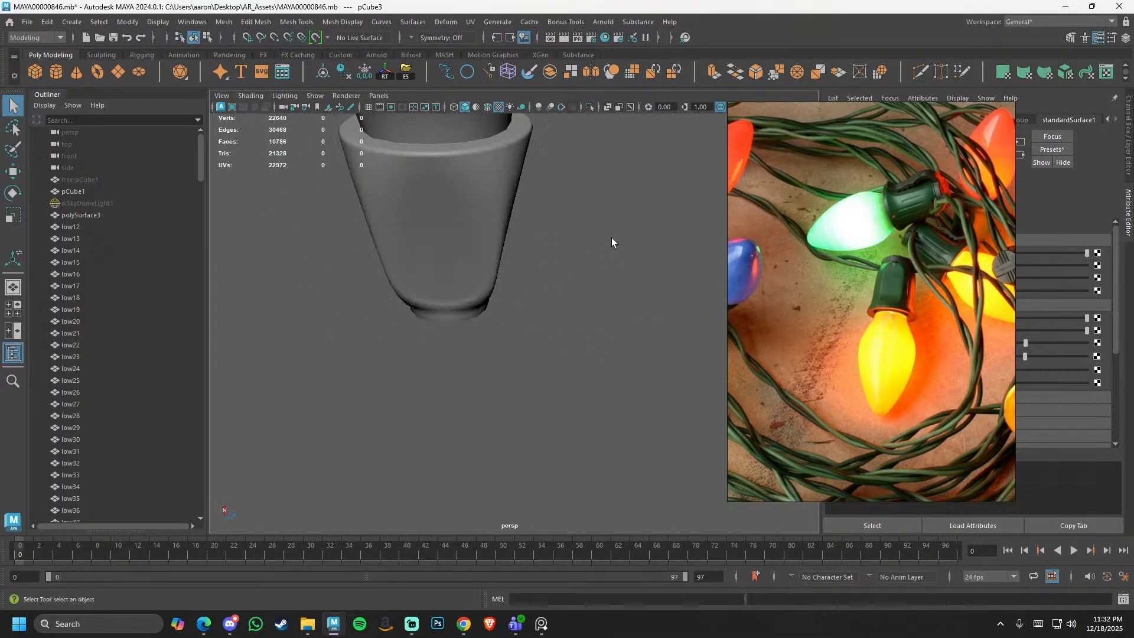
- Center the socket's pivot, delete its history and freeze its transformations
{"action": "left_click", "coordinate": [466, 260]}
{"action": "left_click_drag", "start_coordinate": [400, 347], "coordinate": [388, 270], "text": "alt"}
{"action": "left_click", "coordinate": [325, 73]}
{"action": "left_click", "coordinate": [345, 72]}
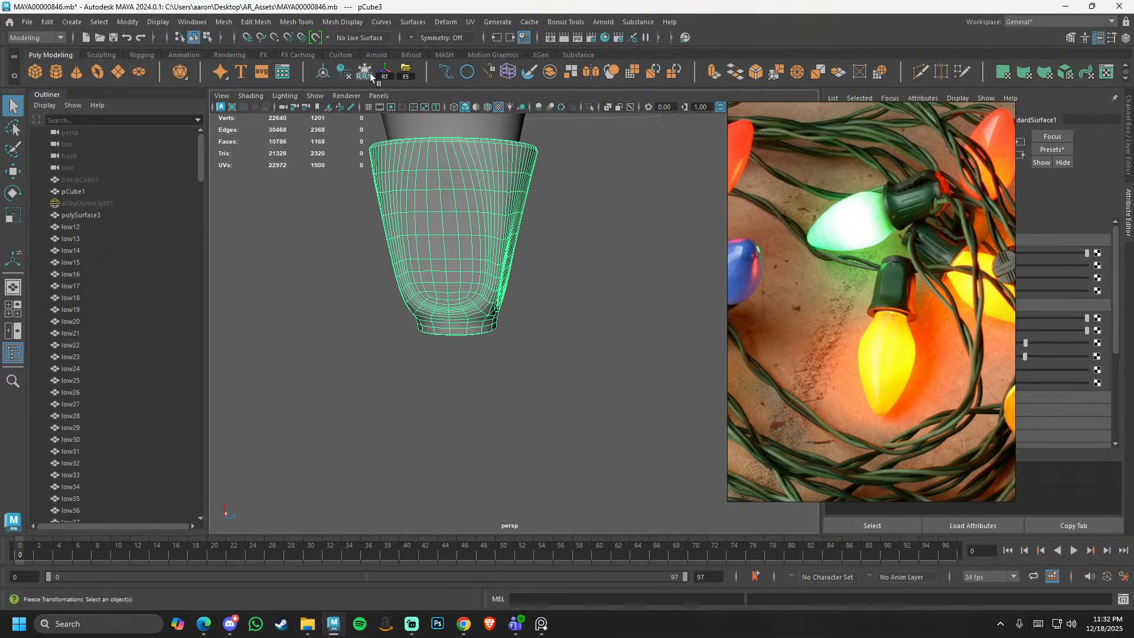
{"action": "left_click", "coordinate": [366, 71]}
- Examine the bulb and socket together from several angles to judge their proportions
{"action": "right_click_drag", "start_coordinate": [358, 251], "coordinate": [300, 245], "text": "alt"}
{"action": "left_click_drag", "start_coordinate": [367, 192], "coordinate": [526, 326]}
{"action": "middle_click_drag", "start_coordinate": [570, 253], "coordinate": [565, 371], "text": "alt"}
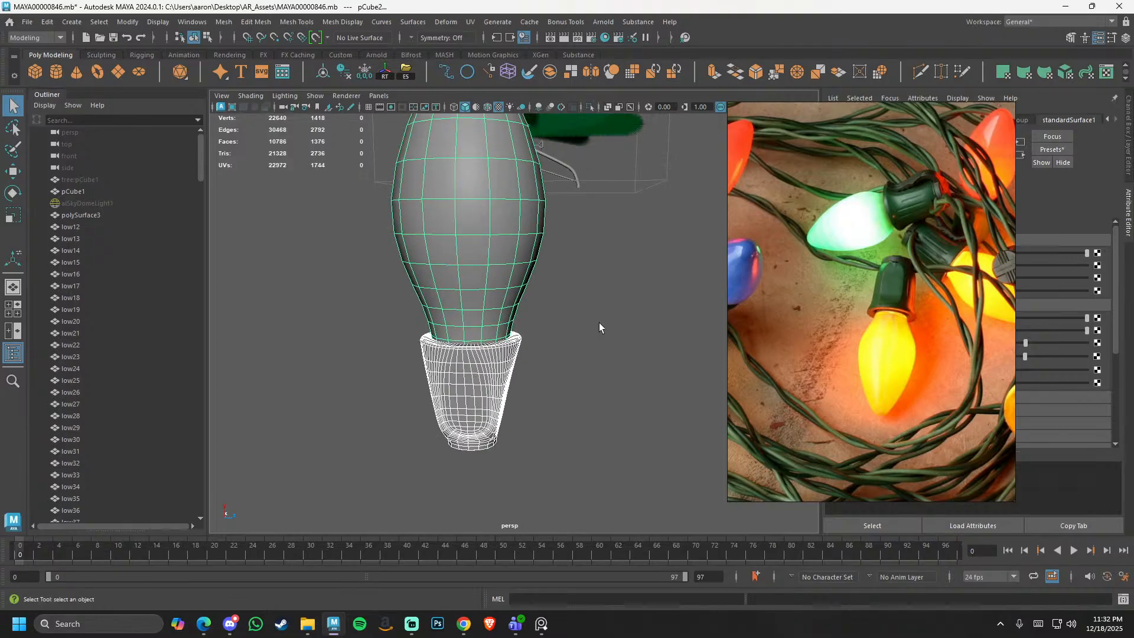
{"action": "right_click_drag", "start_coordinate": [599, 323], "coordinate": [530, 276], "text": "alt"}
{"action": "middle_click_drag", "start_coordinate": [544, 176], "coordinate": [531, 267], "text": "alt"}
{"action": "left_click_drag", "start_coordinate": [562, 330], "coordinate": [511, 433], "text": "alt"}
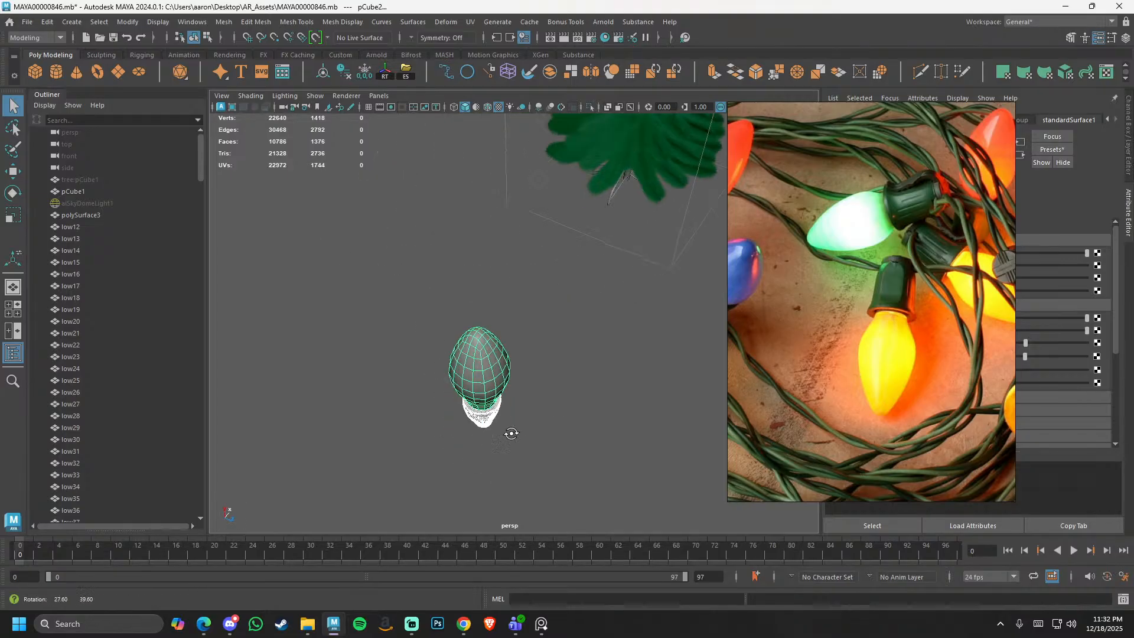
{"action": "middle_click_drag", "start_coordinate": [512, 433], "coordinate": [506, 334], "text": "alt"}
{"action": "right_click_drag", "start_coordinate": [484, 331], "coordinate": [519, 357], "text": "alt"}
{"action": "left_click_drag", "start_coordinate": [523, 402], "coordinate": [497, 333], "text": "alt"}
- Scale the socket down uniformly to about 0.82 so it fits closely around the bulb's neck
{"action": "left_click", "coordinate": [526, 417]}
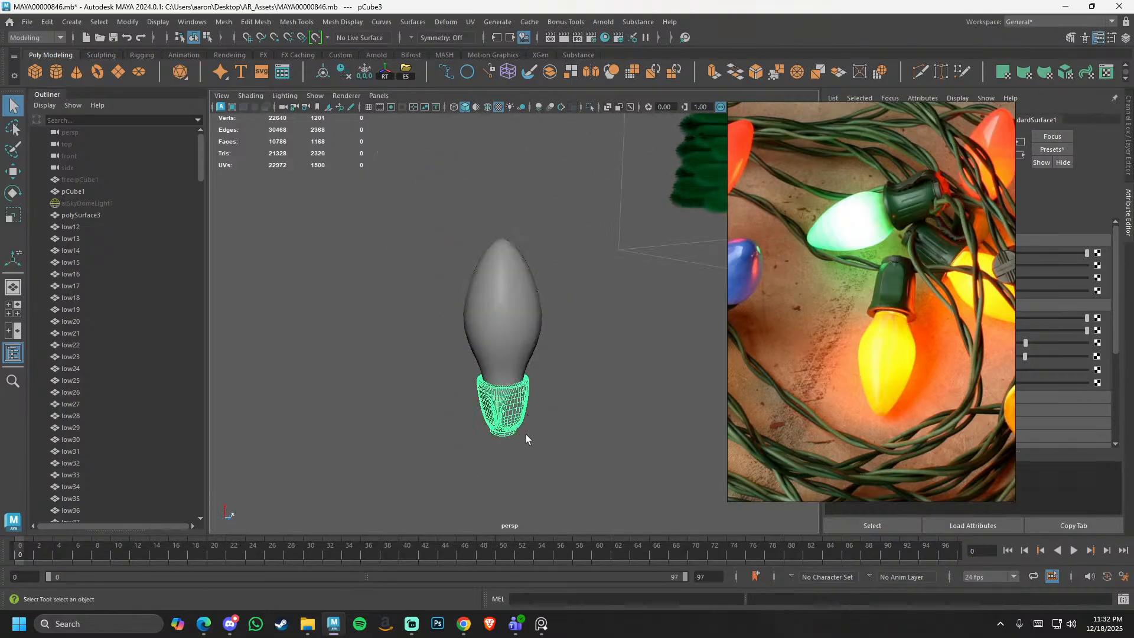
{"action": "key", "text": "r"}
{"action": "left_click_drag", "start_coordinate": [508, 406], "coordinate": [500, 408]}
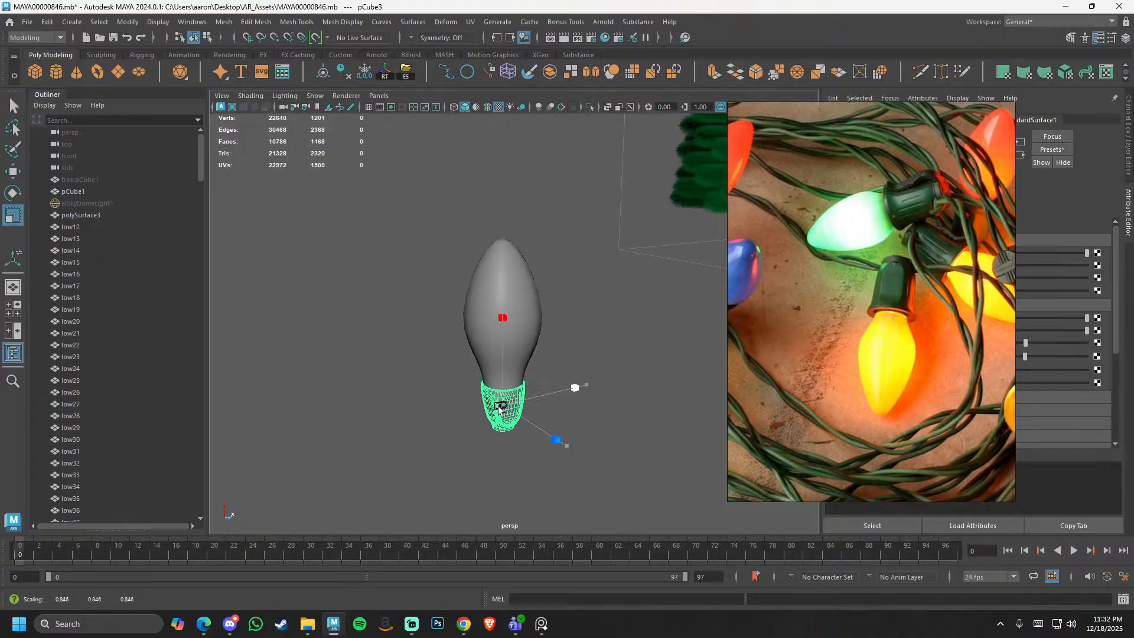
{"action": "right_click_drag", "start_coordinate": [501, 408], "coordinate": [675, 448], "text": "alt"}
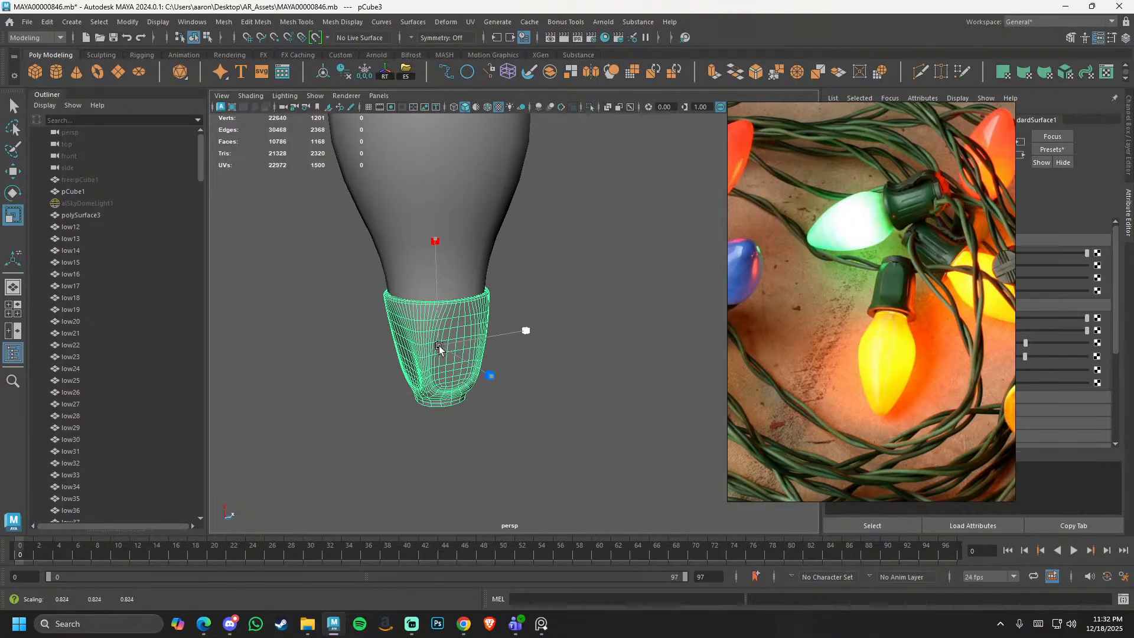
{"action": "left_click_drag", "start_coordinate": [448, 348], "coordinate": [478, 377], "text": "alt"}
{"action": "left_click", "coordinate": [495, 361]}
- Select the bulb and the socket together and combine them into one mesh
{"action": "left_click_drag", "start_coordinate": [570, 258], "coordinate": [451, 331]}
{"action": "key", "text": "w"}
{"action": "right_click_drag", "start_coordinate": [464, 414], "coordinate": [475, 433], "text": "alt"}
{"action": "left_click_drag", "start_coordinate": [475, 433], "coordinate": [558, 252], "text": "alt"}
{"action": "right_click_drag", "start_coordinate": [580, 233], "coordinate": [569, 400], "text": "shift"}
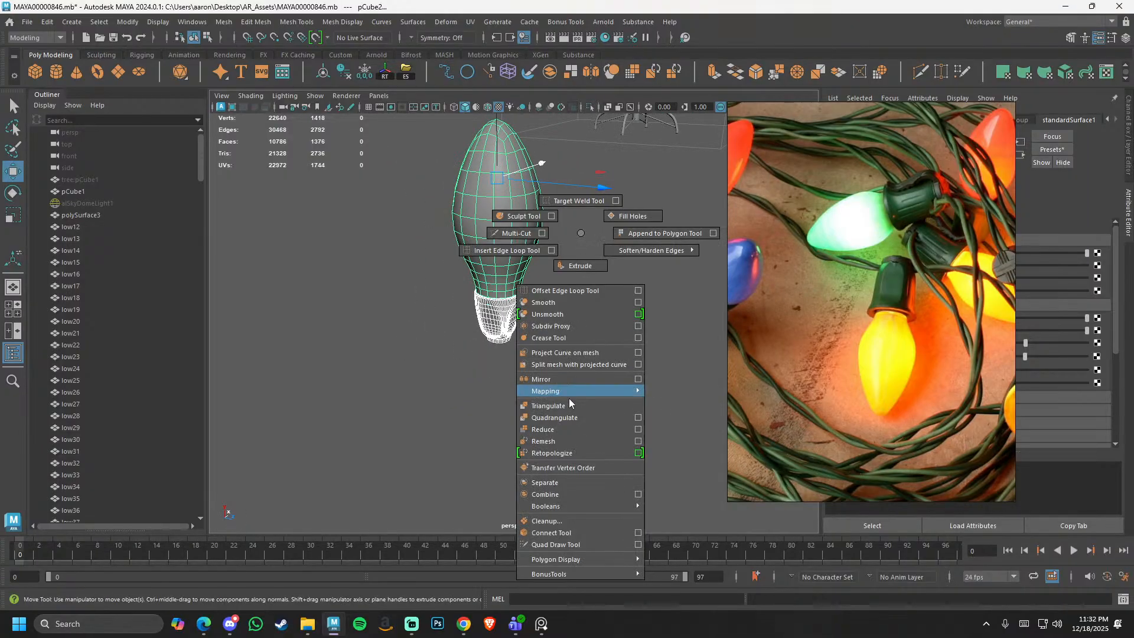
{"action": "right_click_drag", "start_coordinate": [567, 475], "coordinate": [559, 493], "text": "shift"}
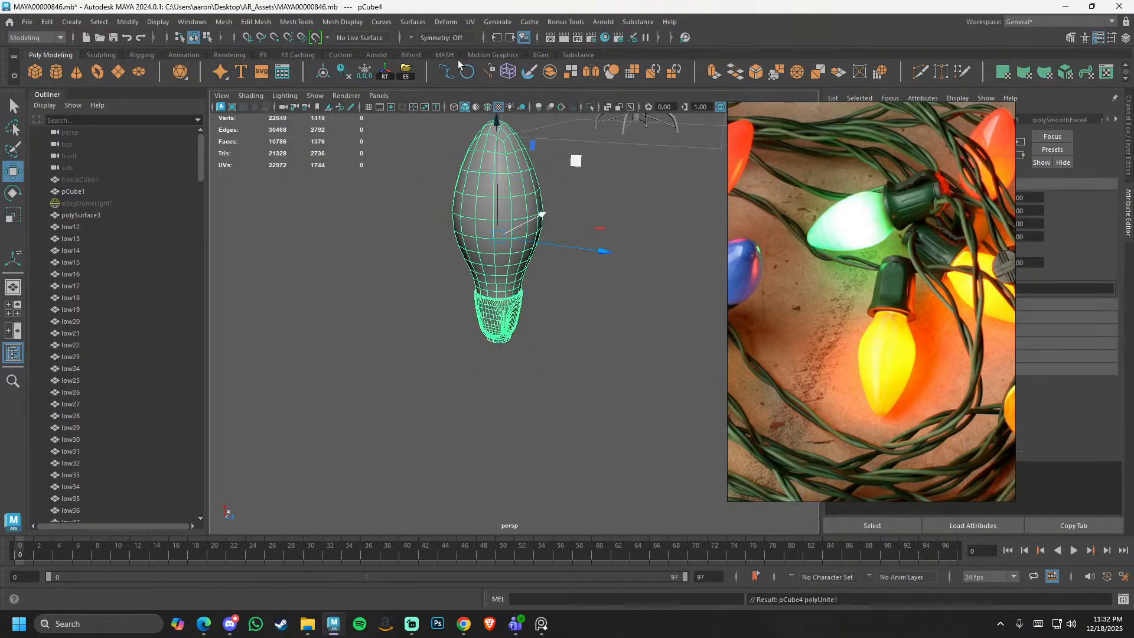
- Move the combined light's pivot to the bottom of the socket
{"action": "left_click_drag", "start_coordinate": [543, 336], "coordinate": [533, 370], "text": "alt"}
{"action": "key", "text": "d"}
{"action": "left_click", "coordinate": [491, 362]}
{"action": "right_click_drag", "start_coordinate": [532, 371], "coordinate": [440, 253], "text": "alt"}
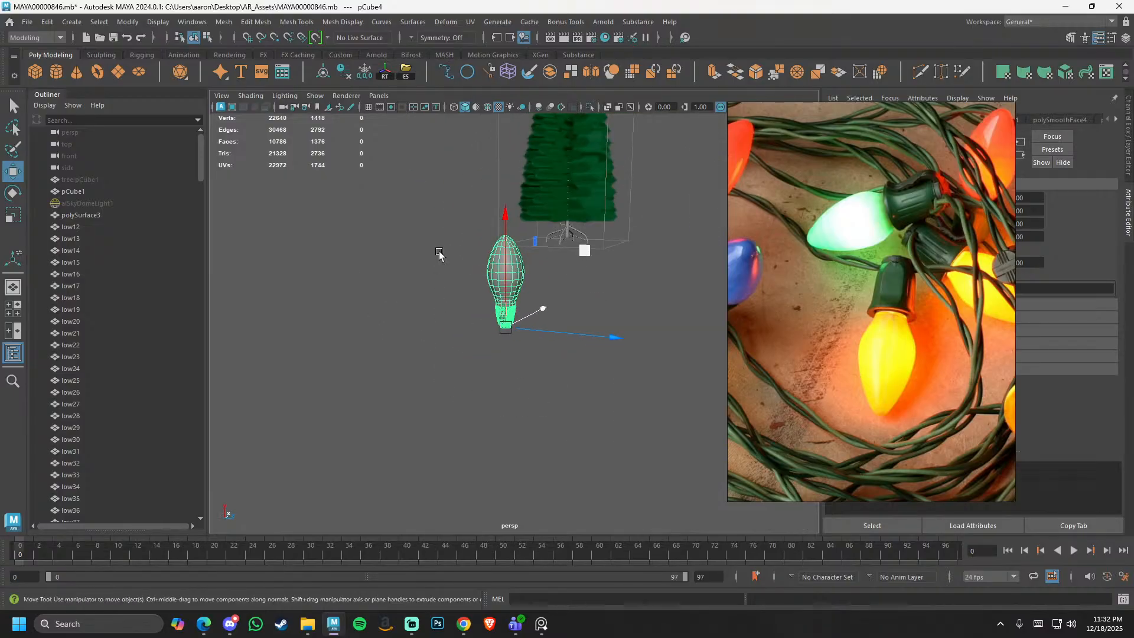
- Compare the light with the tree and examine the decorated, lit Christmas tree photo on the reference board
{"action": "middle_click_drag", "start_coordinate": [441, 254], "coordinate": [379, 370], "text": "alt"}
{"action": "scroll", "coordinate": [854, 341], "scroll_direction": "down", "scroll_amount": 10}
{"action": "middle_click_drag", "start_coordinate": [865, 308], "coordinate": [828, 342]}
{"action": "scroll", "coordinate": [874, 236], "scroll_direction": "up", "scroll_amount": 8}
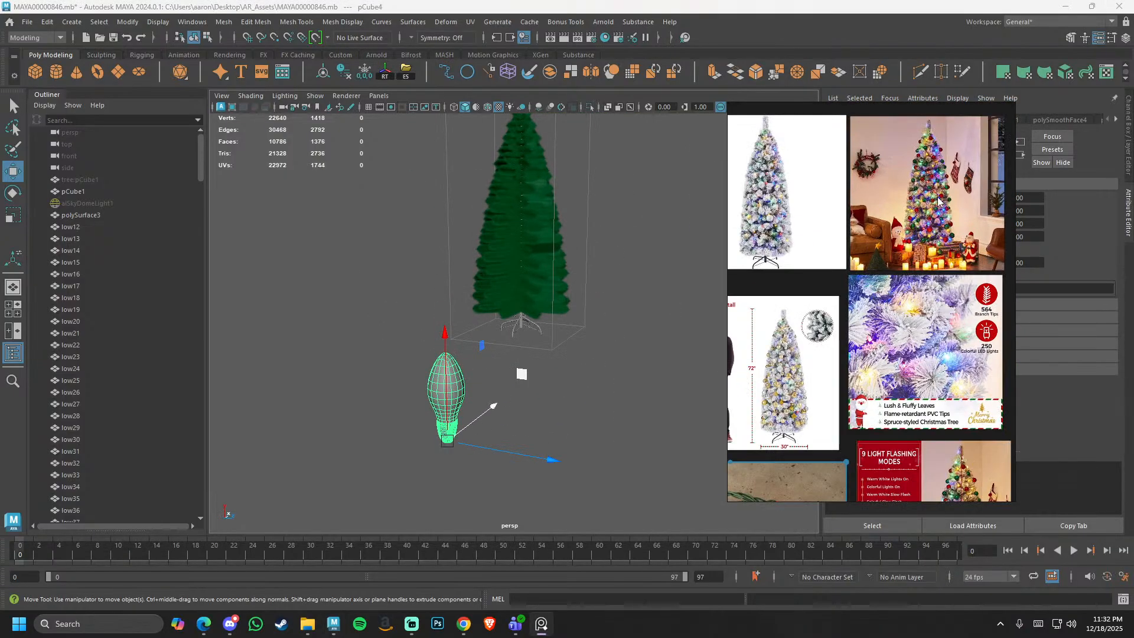
{"action": "scroll", "coordinate": [526, 304], "scroll_direction": "down", "scroll_amount": 2}
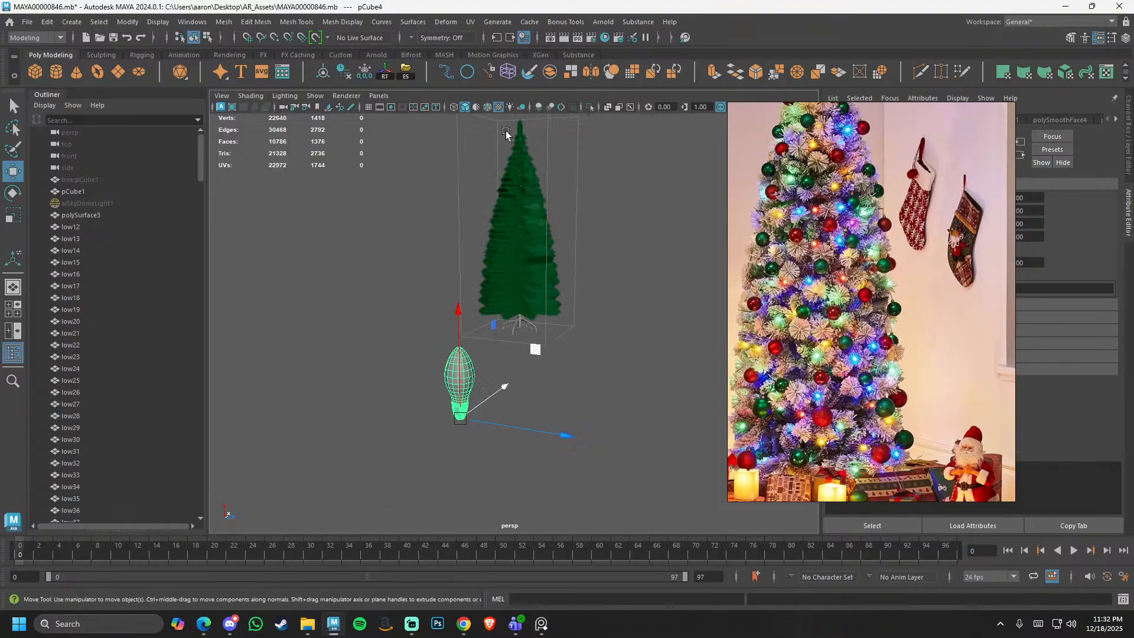
- Open the UV Editor for the combined light and apply a planar projection to its UVs
{"action": "left_click", "coordinate": [468, 22]}
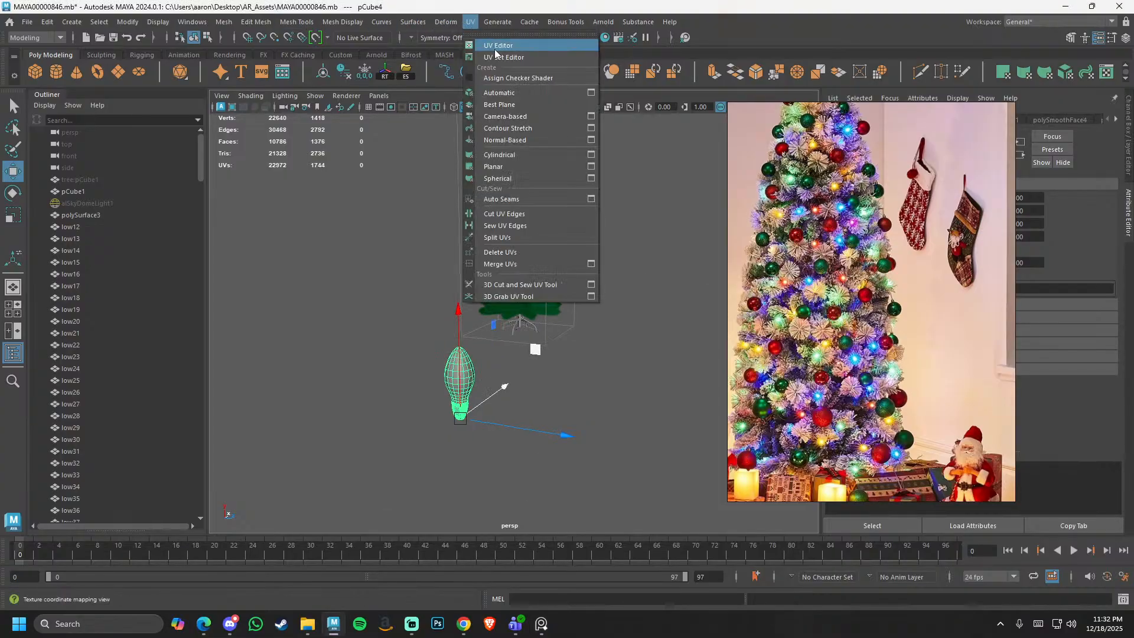
{"action": "left_click", "coordinate": [494, 44]}
{"action": "left_click_drag", "start_coordinate": [546, 353], "coordinate": [581, 381]}
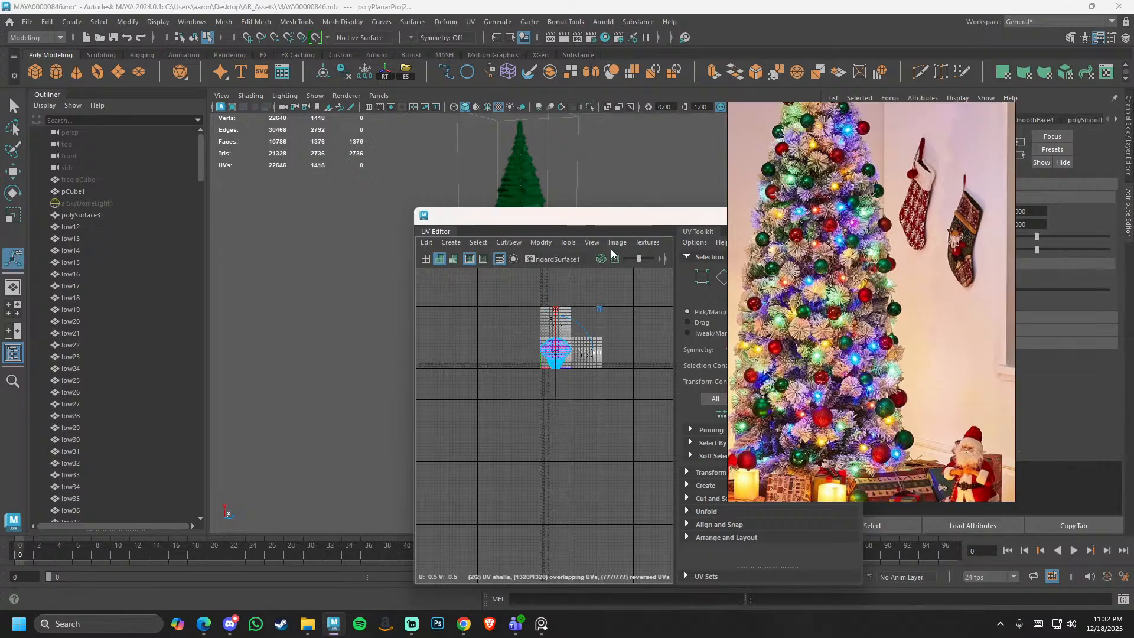
- Maximize the UV Editor, clear the reference image and UV Toolkit out of the way, and frame the light's UV shells
{"action": "left_click_drag", "start_coordinate": [629, 217], "coordinate": [502, 1]}
{"action": "left_click_drag", "start_coordinate": [886, 111], "coordinate": [706, 277]}
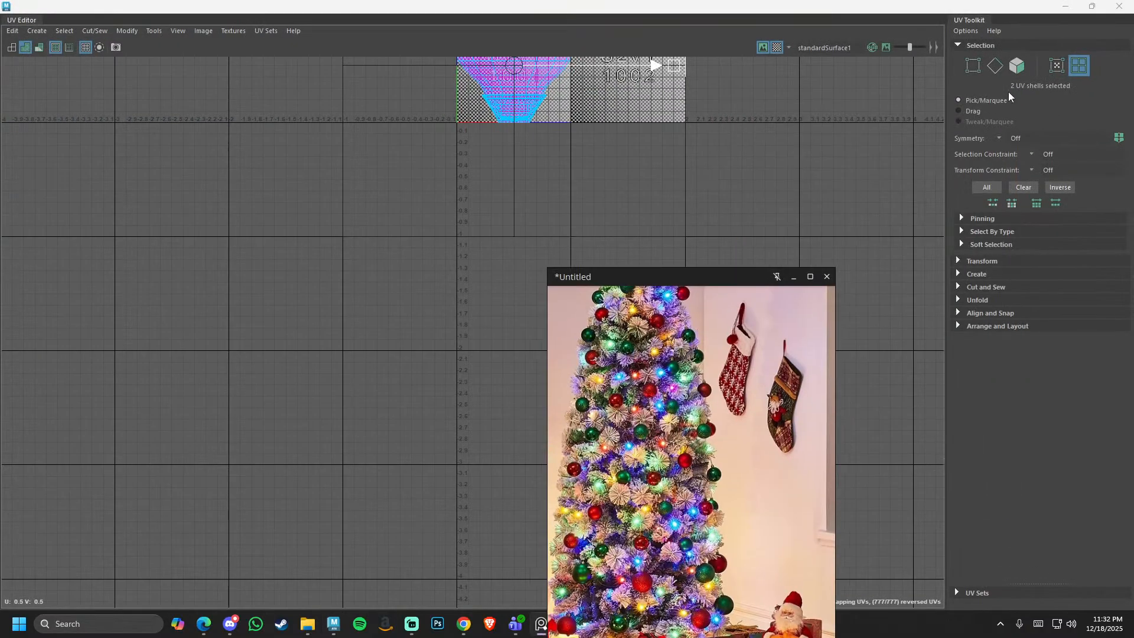
{"action": "left_click", "coordinate": [973, 20]}
{"action": "right_click_drag", "start_coordinate": [1036, 420], "coordinate": [1089, 343]}
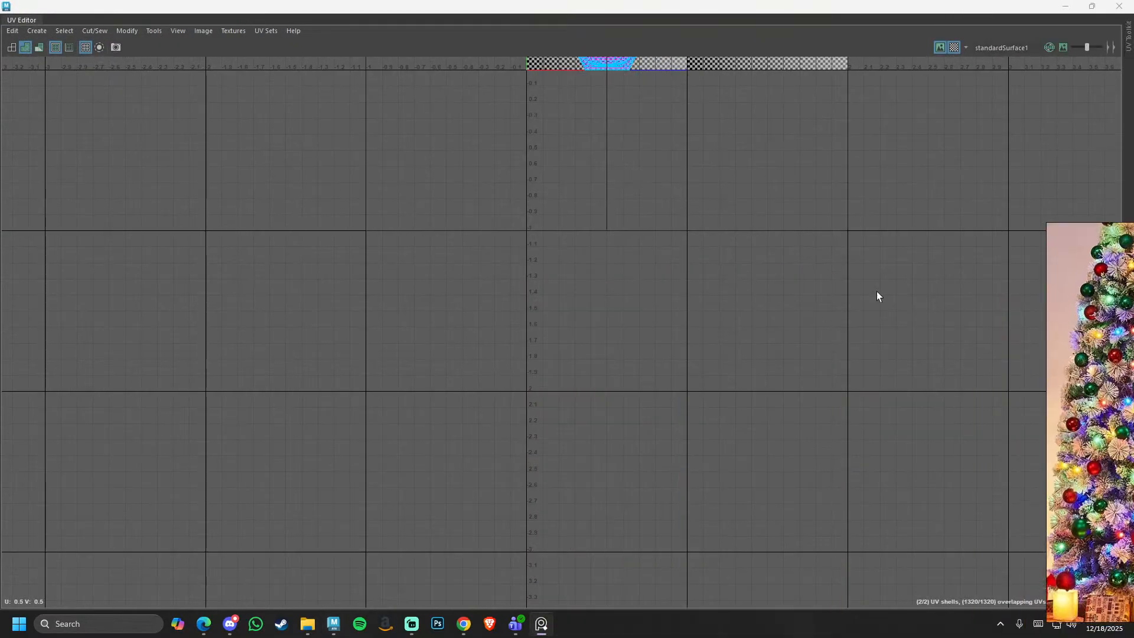
{"action": "middle_click_drag", "start_coordinate": [767, 201], "coordinate": [704, 456], "text": "alt"}
{"action": "key", "text": "f"}
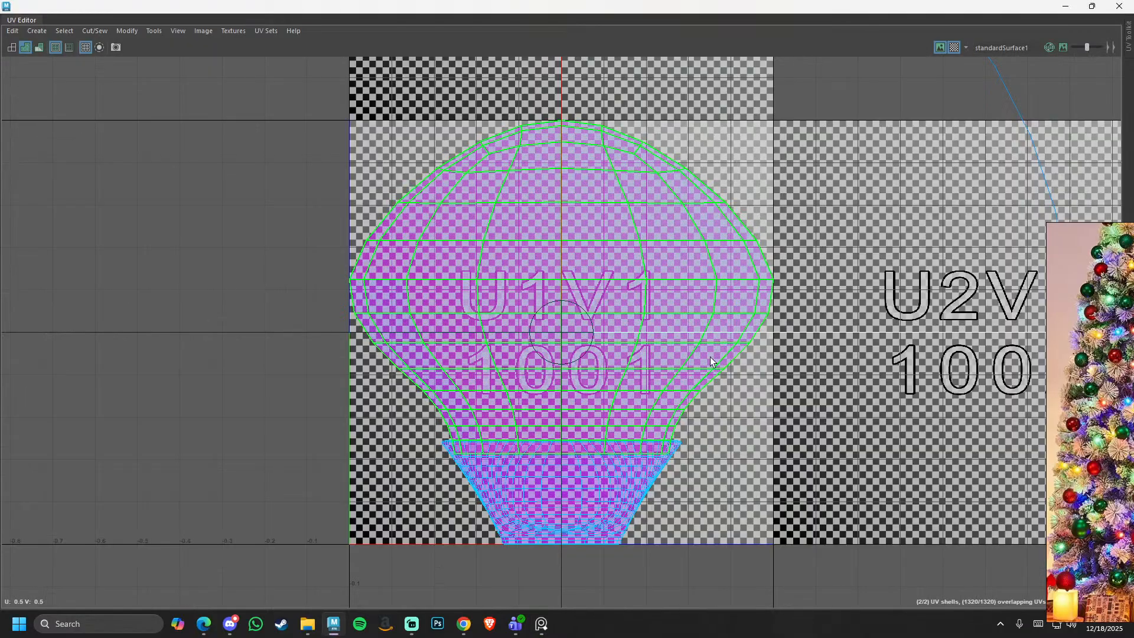
{"action": "scroll", "coordinate": [709, 357], "scroll_direction": "down", "scroll_amount": 1}
- Move the bulb's UV shell up and to the right, clear of the socket's shell
{"action": "left_click", "coordinate": [588, 281]}
{"action": "left_click_drag", "start_coordinate": [586, 285], "coordinate": [741, 163]}
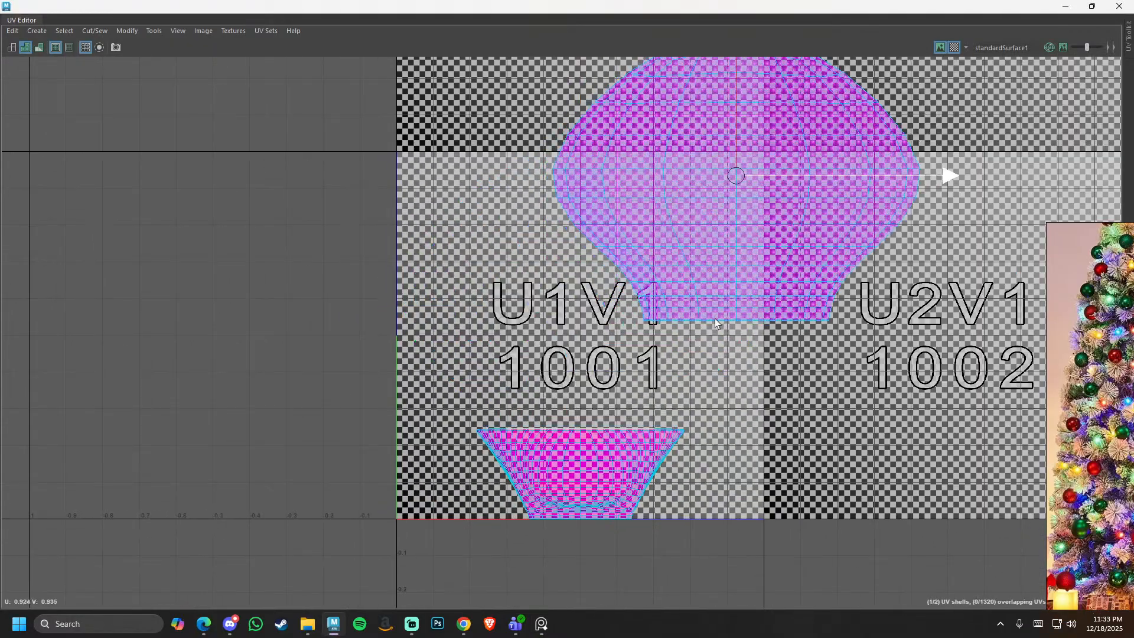
{"action": "middle_click_drag", "start_coordinate": [655, 480], "coordinate": [661, 316], "text": "alt"}
{"action": "right_click_drag", "start_coordinate": [661, 315], "coordinate": [587, 282], "text": "alt"}
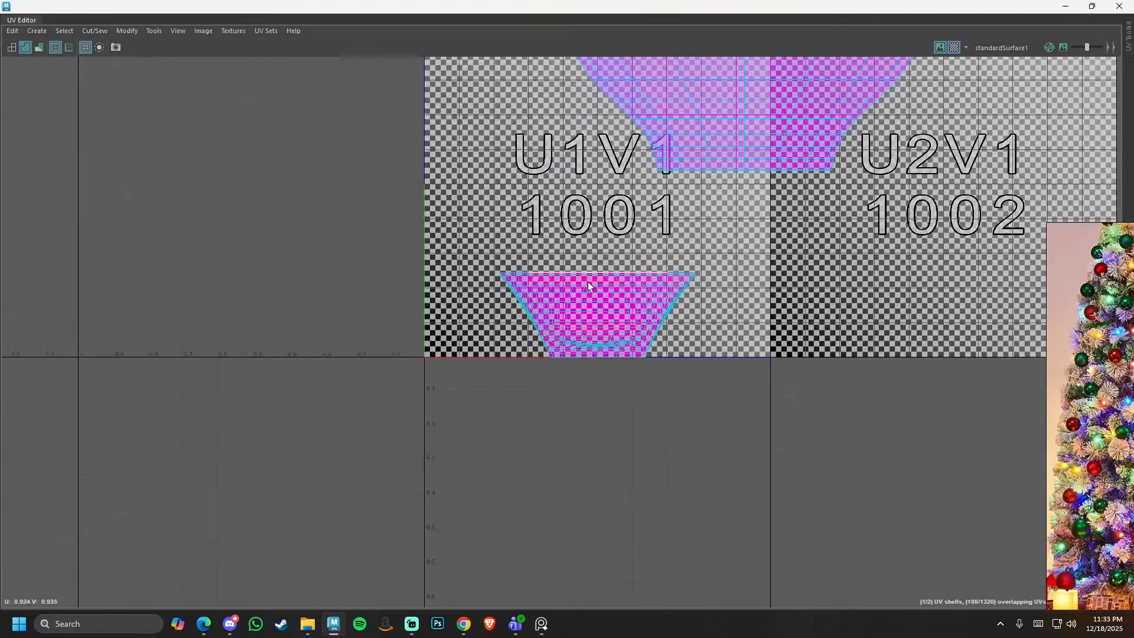
- Unfold the socket's UV shell and the bulb's UV shell
{"action": "left_click", "coordinate": [585, 315]}
{"action": "key", "text": "ctrl+u"}
{"action": "middle_click_drag", "start_coordinate": [718, 187], "coordinate": [625, 331], "text": "alt"}
{"action": "left_click", "coordinate": [620, 268]}
{"action": "key", "text": "ctrl+u"}
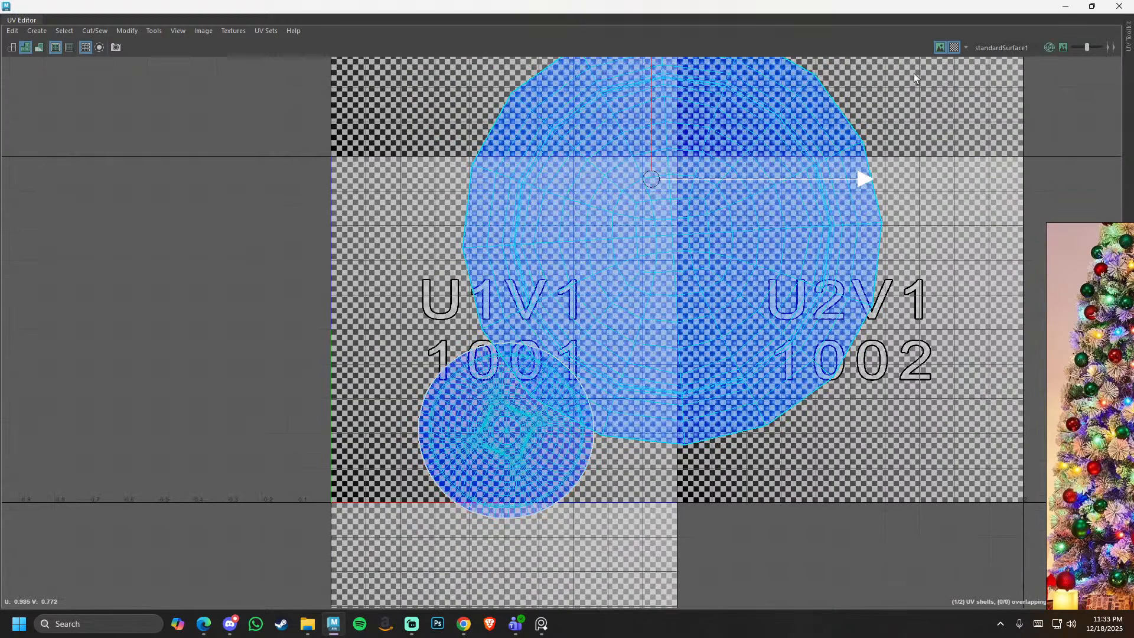
- Turn off the checker map and move the bulb's UV shell farther right so it no longer overlaps the socket's shell
{"action": "left_click", "coordinate": [953, 48]}
{"action": "scroll", "coordinate": [776, 200], "scroll_direction": "down", "scroll_amount": 3}
{"action": "left_click", "coordinate": [689, 236]}
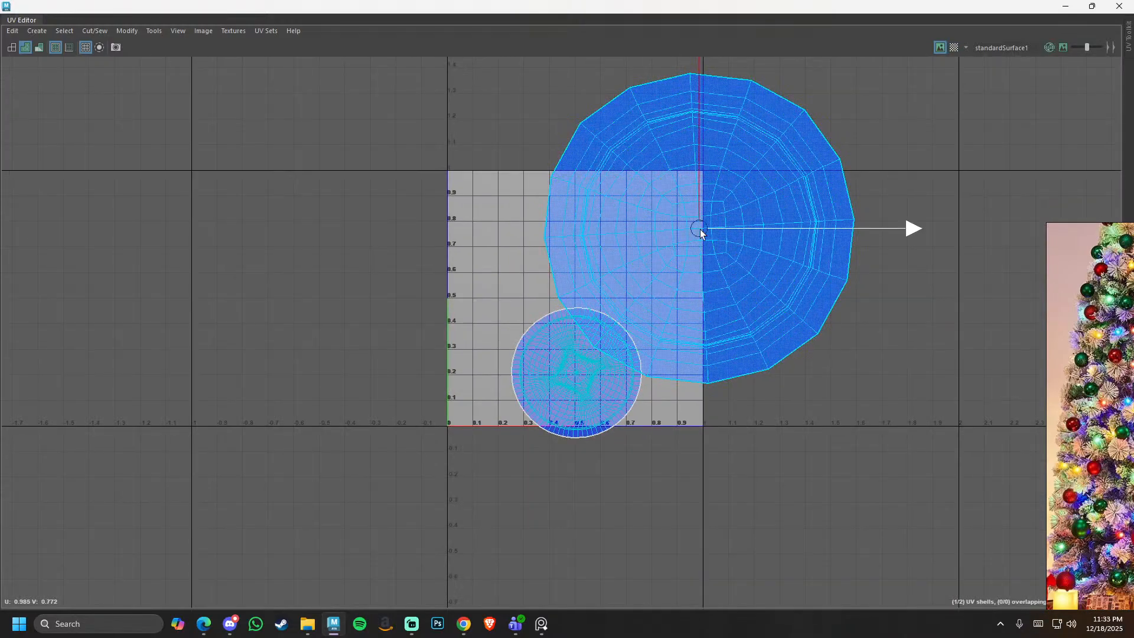
{"action": "left_click_drag", "start_coordinate": [701, 229], "coordinate": [800, 225]}
- Cut the bulb's UV shell in half along its vertical centre edge loop and select the left half's shell
{"action": "right_click_drag", "start_coordinate": [774, 282], "coordinate": [749, 140]}
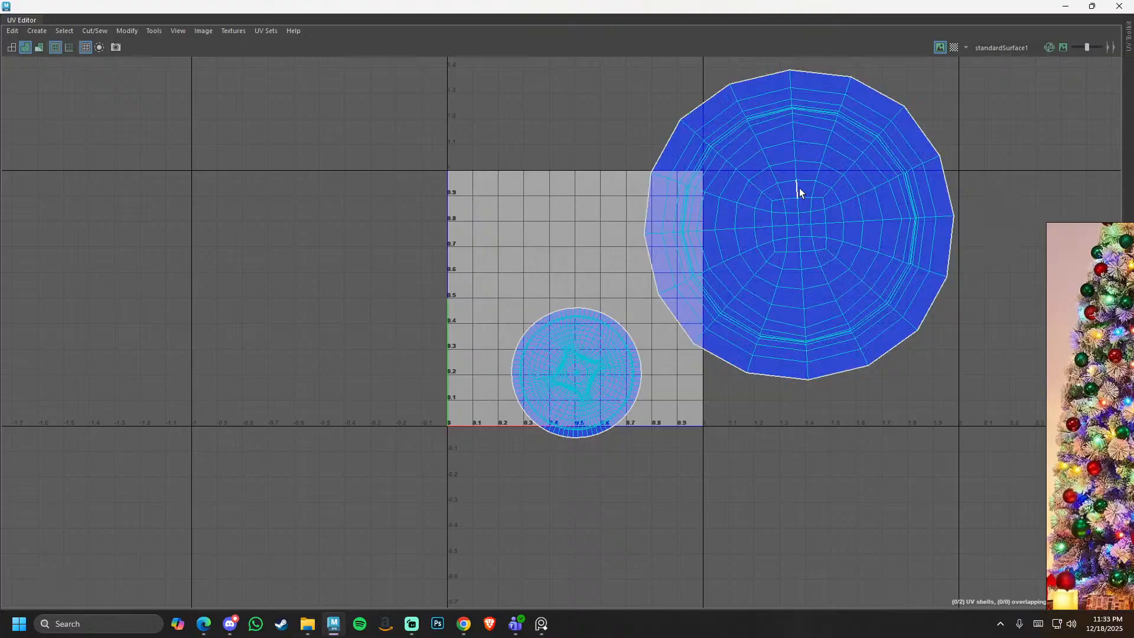
{"action": "double_click", "coordinate": [798, 188]}
{"action": "key", "text": "shift+x"}
{"action": "right_click_drag", "start_coordinate": [770, 313], "coordinate": [696, 190]}
{"action": "left_click", "coordinate": [709, 195]}
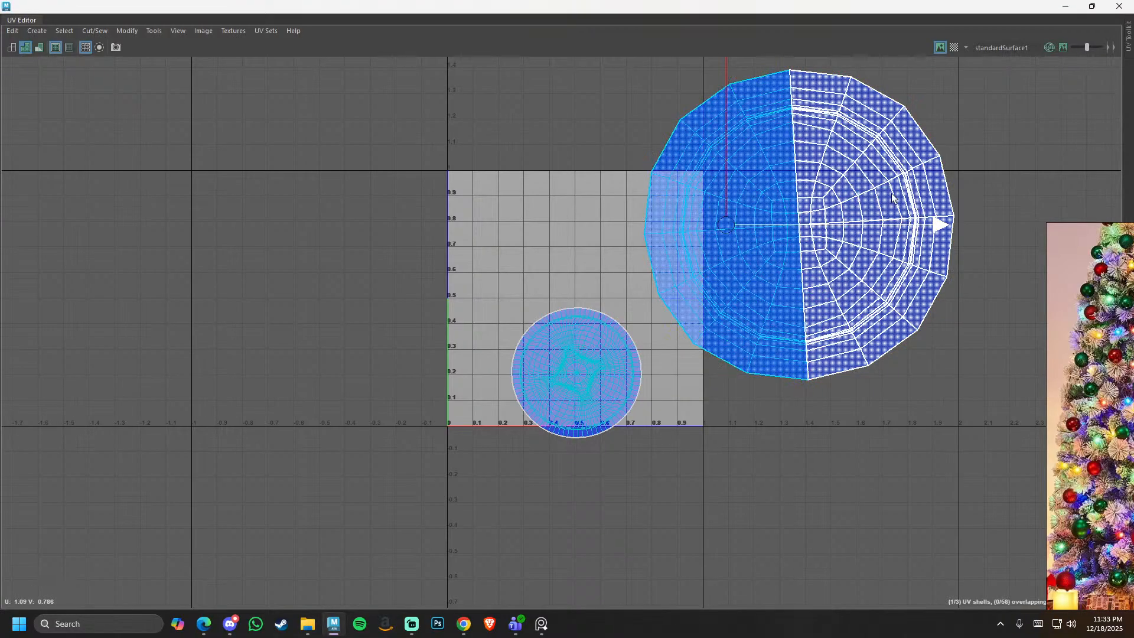
- Unfold both halves of the bulb's UV shell and move one half down and to the right, clear of the other
{"action": "left_click", "coordinate": [893, 196], "text": "shift"}
{"action": "key", "text": "ctrl+u"}
{"action": "scroll", "coordinate": [776, 225], "scroll_direction": "down", "scroll_amount": 1}
{"action": "left_click", "coordinate": [902, 225]}
{"action": "left_click_drag", "start_coordinate": [839, 224], "coordinate": [887, 362]}
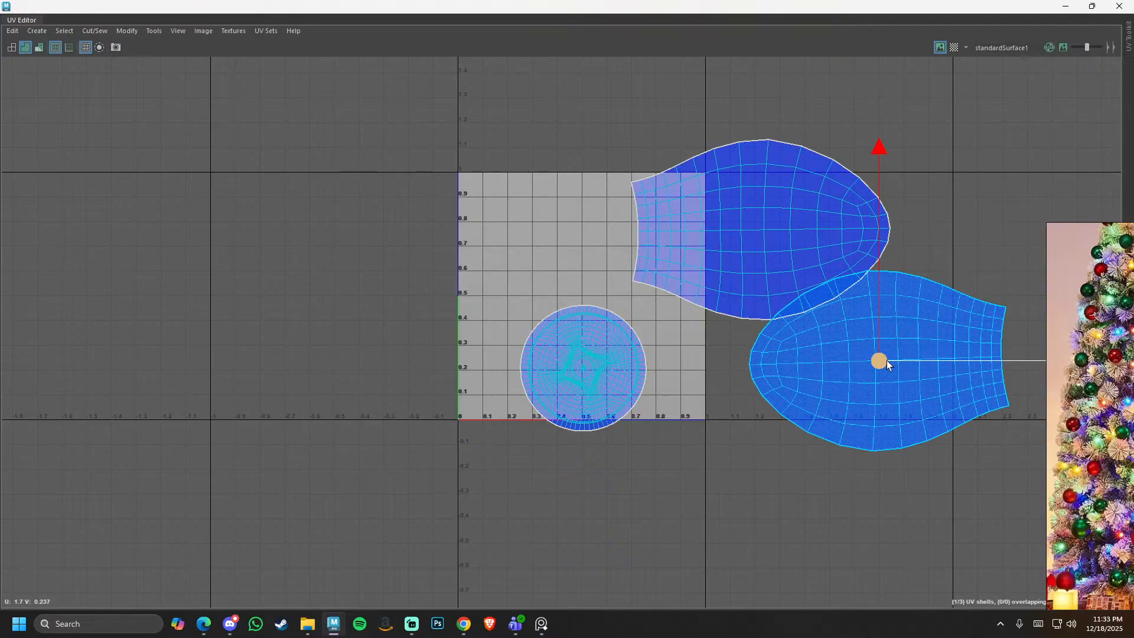
- Cut the small central disc out of the socket's UV shell along its inner edge loop and move it aside
{"action": "middle_click_drag", "start_coordinate": [646, 460], "coordinate": [653, 324], "text": "alt"}
{"action": "scroll", "coordinate": [653, 325], "scroll_direction": "up", "scroll_amount": 1}
{"action": "left_click", "coordinate": [567, 237]}
{"action": "scroll", "coordinate": [566, 232], "scroll_direction": "up", "scroll_amount": 8}
{"action": "right_click_drag", "start_coordinate": [627, 222], "coordinate": [564, 311]}
{"action": "double_click", "coordinate": [630, 222]}
{"action": "key", "text": "shift+x"}
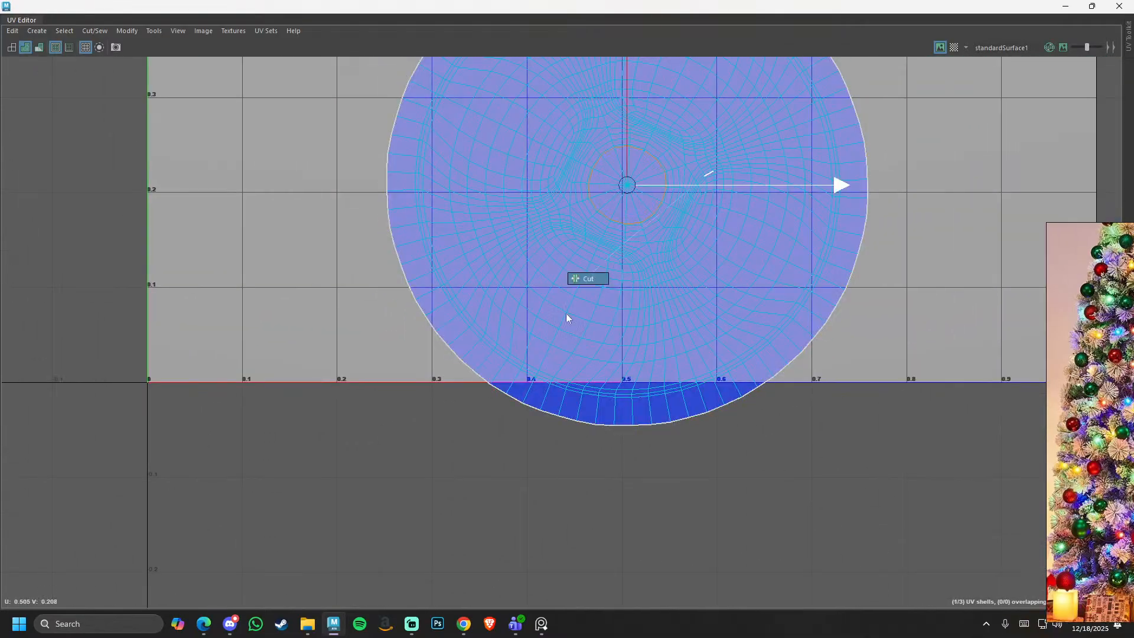
{"action": "left_click", "coordinate": [629, 188]}
{"action": "left_click_drag", "start_coordinate": [628, 188], "coordinate": [1023, 223]}
{"action": "middle_click_drag", "start_coordinate": [922, 245], "coordinate": [845, 354], "text": "alt"}
- Separate the narrow outer rim from the socket's UV shell along its edge loop and move the ring aside
{"action": "right_click_drag", "start_coordinate": [745, 254], "coordinate": [723, 298]}
{"action": "double_click", "coordinate": [754, 243]}
{"action": "left_click", "coordinate": [763, 219]}
{"action": "key", "text": "ctrl+z"}
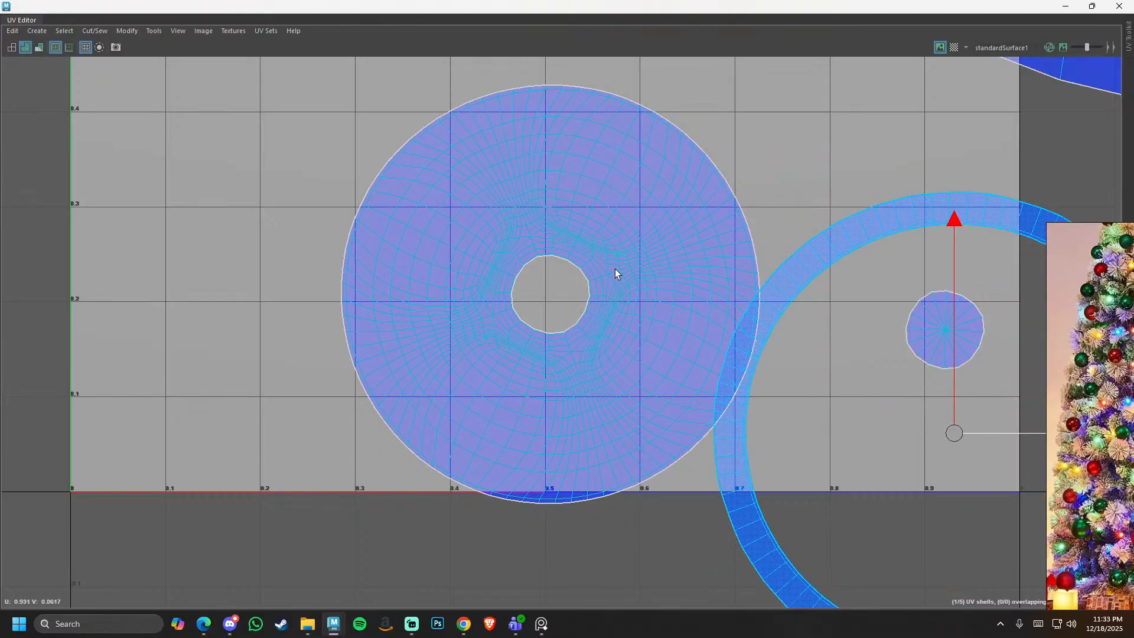
- Cut four evenly spaced radial seams from the centre hole to the outer edge of the socket's main UV shell
{"action": "left_click", "coordinate": [527, 229]}
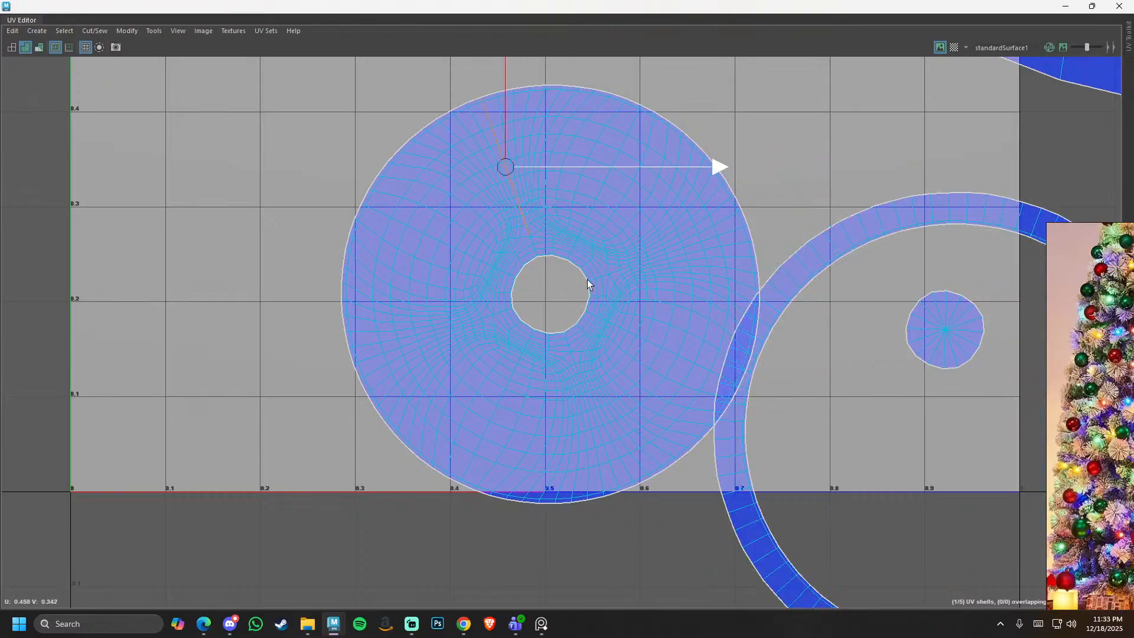
{"action": "left_click", "coordinate": [655, 257], "text": "shift"}
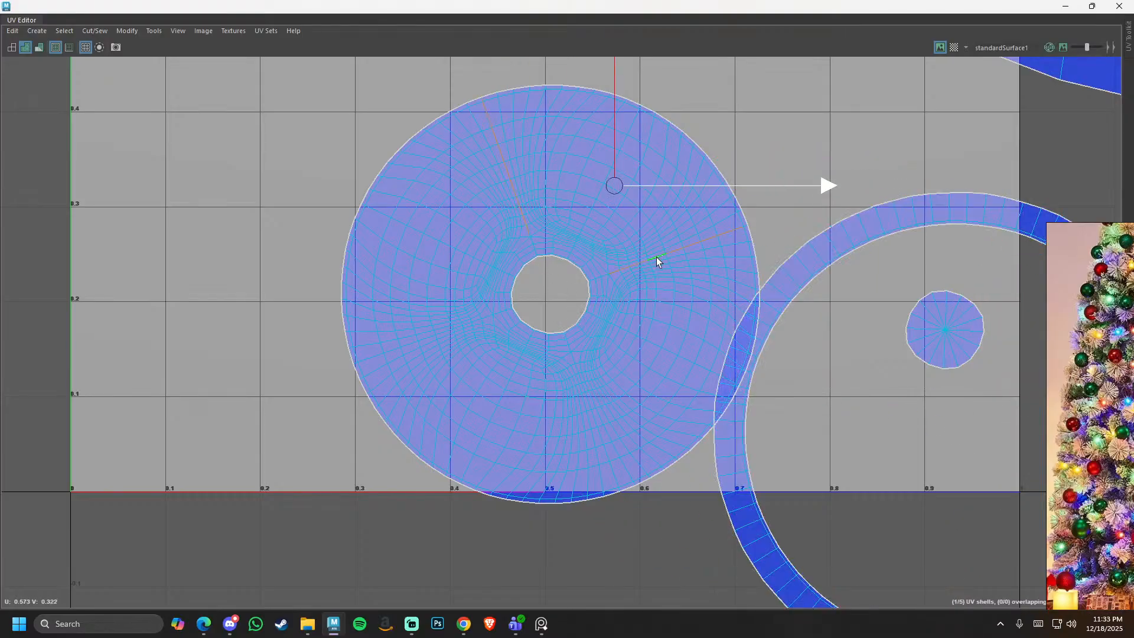
{"action": "left_click", "coordinate": [573, 357], "text": "shift"}
{"action": "left_click", "coordinate": [488, 320], "text": "shift"}
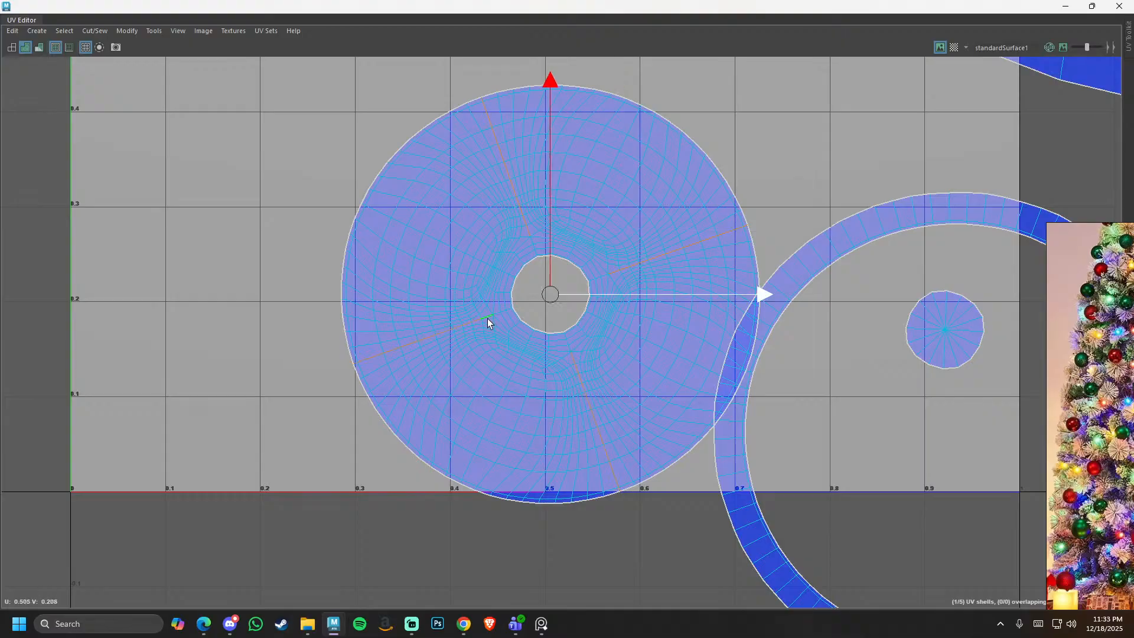
{"action": "key", "text": "shift+x"}
- Unfold the socket's main UV shell into a four-armed cross and move it to the left
{"action": "left_click", "coordinate": [567, 238]}
{"action": "key", "text": "ctrl+u"}
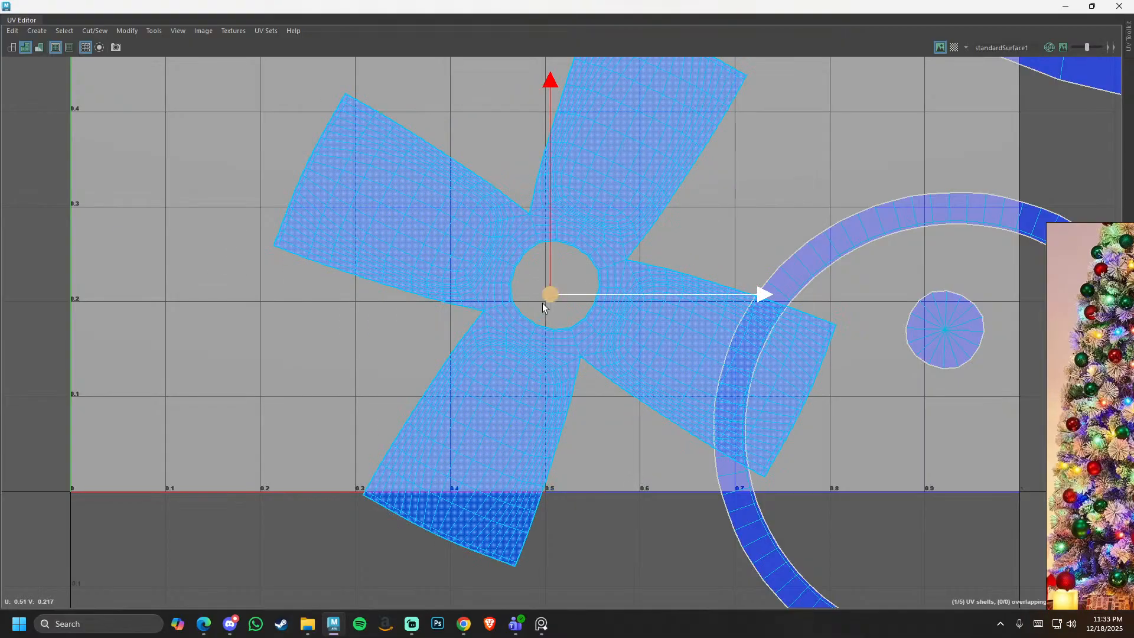
{"action": "left_click_drag", "start_coordinate": [542, 303], "coordinate": [233, 236]}
- Select all the bulb and socket UV shells and lay them out inside the 0–1 UV square
{"action": "right_click_drag", "start_coordinate": [541, 272], "coordinate": [66, 213], "text": "alt"}
{"action": "right_click_drag", "start_coordinate": [480, 235], "coordinate": [330, 201], "text": "alt"}
{"action": "left_click_drag", "start_coordinate": [288, 99], "coordinate": [856, 331]}
{"action": "right_click_drag", "start_coordinate": [892, 181], "coordinate": [395, 183], "text": "shift"}
{"action": "right_click_drag", "start_coordinate": [581, 155], "coordinate": [577, 327], "text": "shift"}
{"action": "middle_click_drag", "start_coordinate": [652, 146], "coordinate": [725, 175], "text": "alt"}
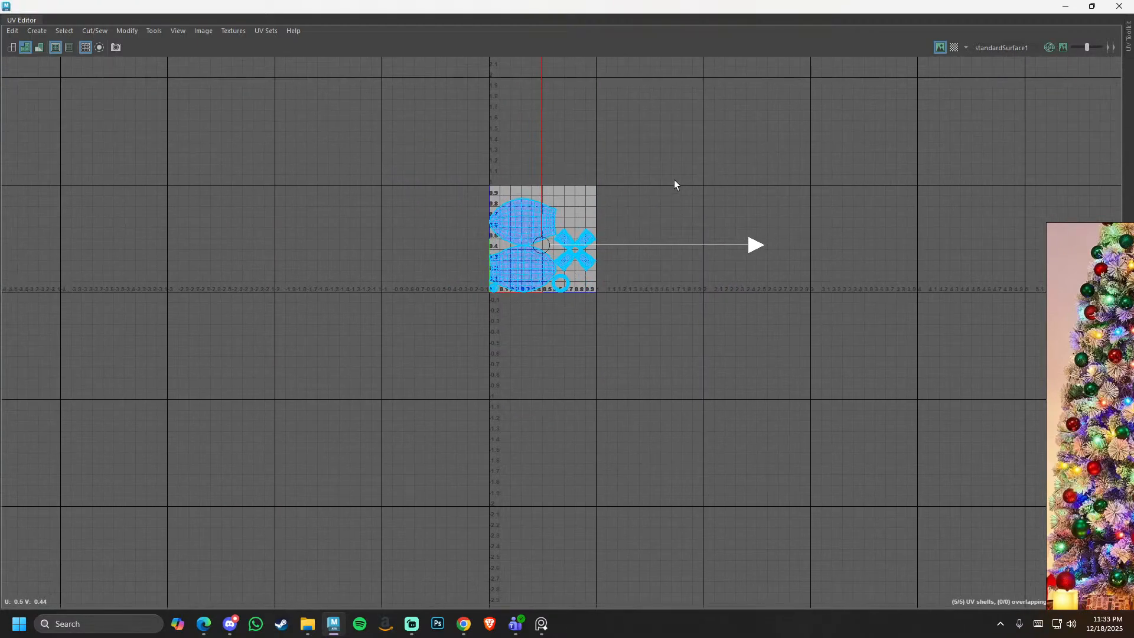
{"action": "right_click_drag", "start_coordinate": [675, 180], "coordinate": [664, 352], "text": "shift"}
- Shrink the UV Editor to a floating window, turn on the checker map and place the window beside the viewport
{"action": "right_click_drag", "start_coordinate": [754, 151], "coordinate": [539, 314]}
{"action": "right_click_drag", "start_coordinate": [536, 318], "coordinate": [759, 151]}
{"action": "double_click", "coordinate": [1026, 9]}
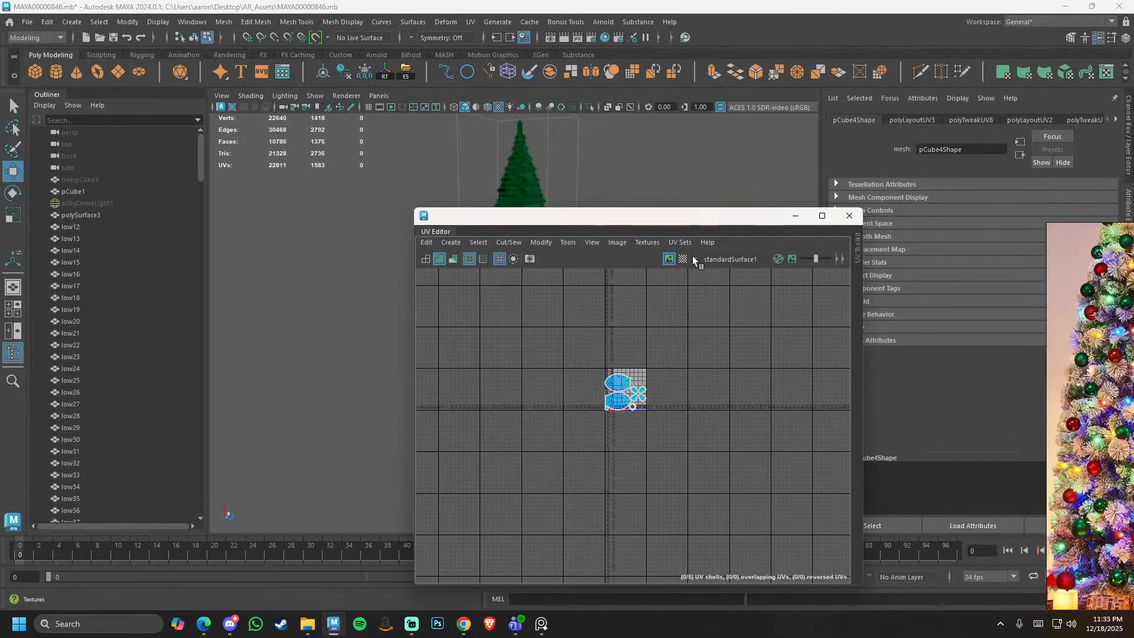
{"action": "left_click", "coordinate": [682, 259]}
{"action": "left_click_drag", "start_coordinate": [674, 219], "coordinate": [915, 195]}
- Examine the checker pattern on the bulb and socket from several sides for stretching and visible seams
{"action": "right_click_drag", "start_coordinate": [532, 413], "coordinate": [673, 516], "text": "alt"}
{"action": "middle_click_drag", "start_coordinate": [452, 519], "coordinate": [547, 331], "text": "alt"}
{"action": "key", "text": "F8"}
{"action": "left_click", "coordinate": [521, 419]}
{"action": "left_click_drag", "start_coordinate": [549, 331], "coordinate": [276, 519]}
{"action": "right_click_drag", "start_coordinate": [407, 490], "coordinate": [546, 467], "text": "alt"}
{"action": "left_click_drag", "start_coordinate": [547, 467], "coordinate": [540, 328], "text": "alt"}
{"action": "right_click_drag", "start_coordinate": [540, 327], "coordinate": [572, 300], "text": "alt"}
{"action": "left_click_drag", "start_coordinate": [572, 300], "coordinate": [463, 347], "text": "alt"}
{"action": "middle_click_drag", "start_coordinate": [463, 347], "coordinate": [458, 136], "text": "alt"}
{"action": "right_click_drag", "start_coordinate": [449, 437], "coordinate": [502, 454], "text": "alt"}
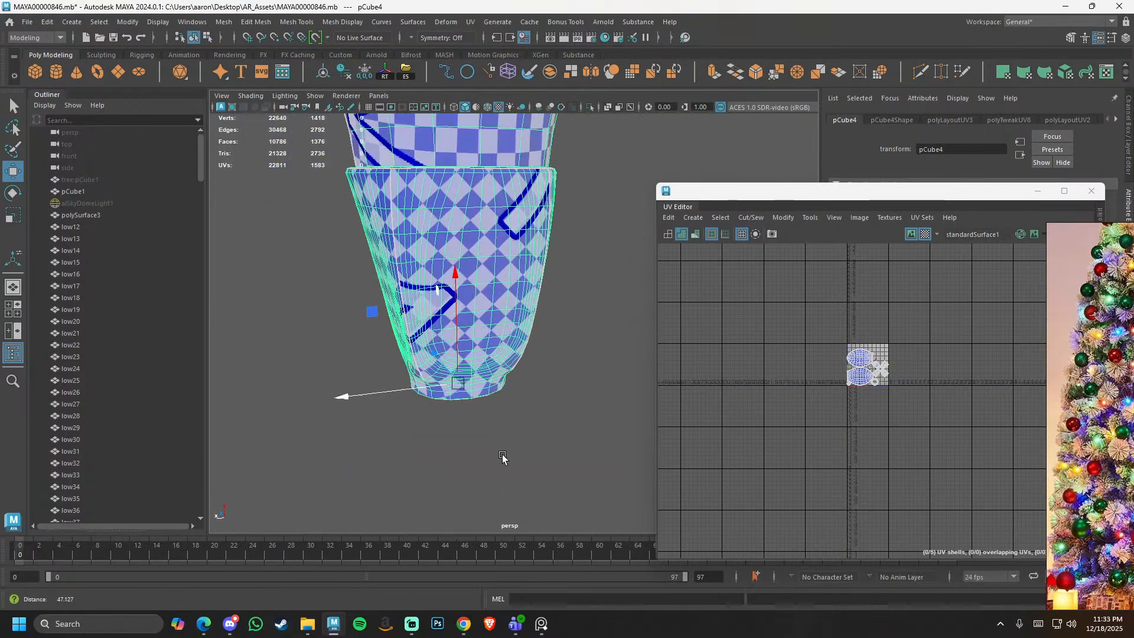
{"action": "left_click_drag", "start_coordinate": [502, 458], "coordinate": [401, 407], "text": "alt"}
{"action": "right_click_drag", "start_coordinate": [402, 408], "coordinate": [455, 438], "text": "alt"}
{"action": "left_click_drag", "start_coordinate": [455, 438], "coordinate": [377, 422], "text": "alt"}
{"action": "right_click_drag", "start_coordinate": [378, 422], "coordinate": [261, 409], "text": "alt"}
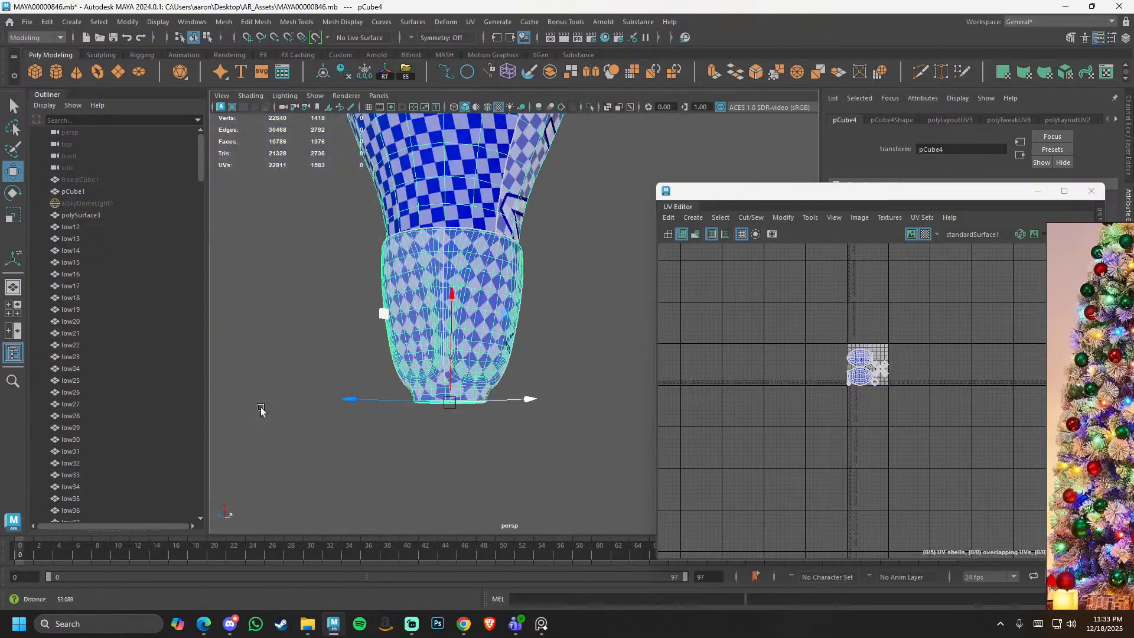
{"action": "left_click_drag", "start_coordinate": [261, 408], "coordinate": [203, 407], "text": "alt"}
- Scale down all the bulb and socket UV shells together and move them into the neighbouring UV tile
{"action": "right_click_drag", "start_coordinate": [780, 392], "coordinate": [874, 243]}
{"action": "left_click_drag", "start_coordinate": [806, 302], "coordinate": [966, 440]}
{"action": "key", "text": "r"}
{"action": "left_click_drag", "start_coordinate": [867, 367], "coordinate": [834, 354]}
{"action": "key", "text": "w"}
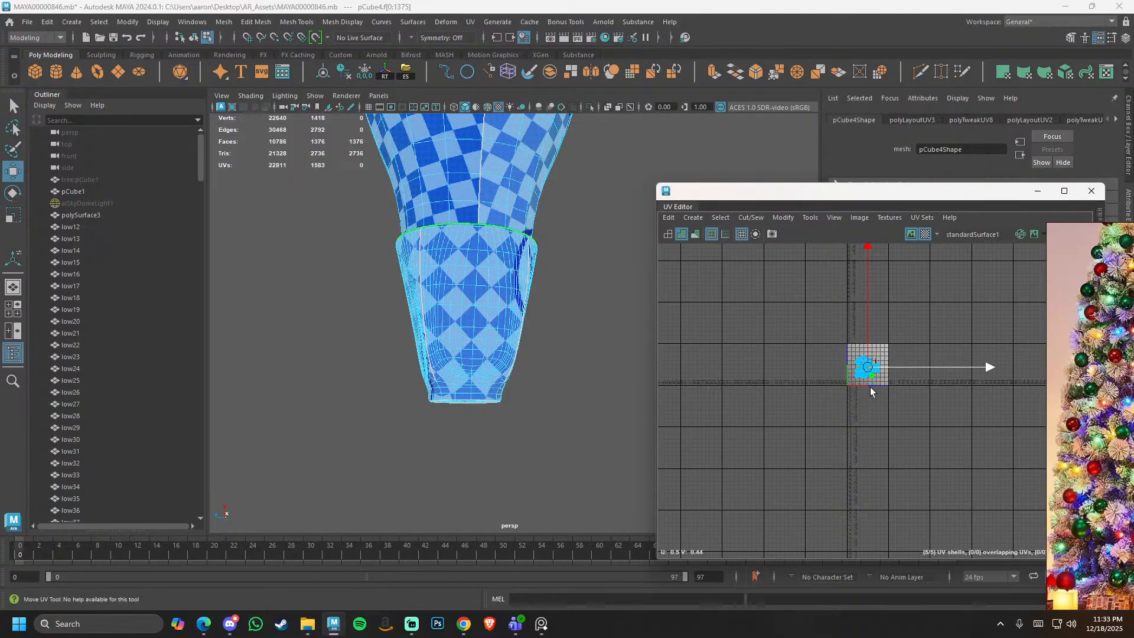
{"action": "left_click_drag", "start_coordinate": [870, 387], "coordinate": [904, 366]}
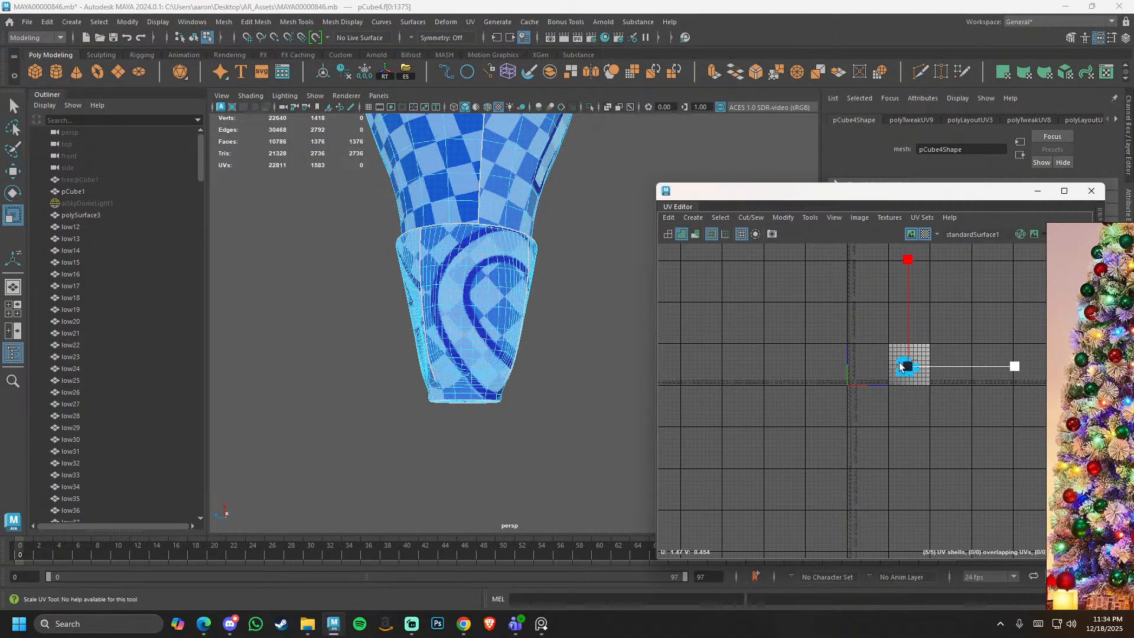
- Return to object mode, reselect the complete light bulb and close the UV Editor
{"action": "key", "text": "F8"}
{"action": "left_click", "coordinate": [600, 311]}
{"action": "right_click_drag", "start_coordinate": [600, 311], "coordinate": [439, 281], "text": "alt"}
{"action": "middle_click_drag", "start_coordinate": [439, 281], "coordinate": [403, 380], "text": "alt"}
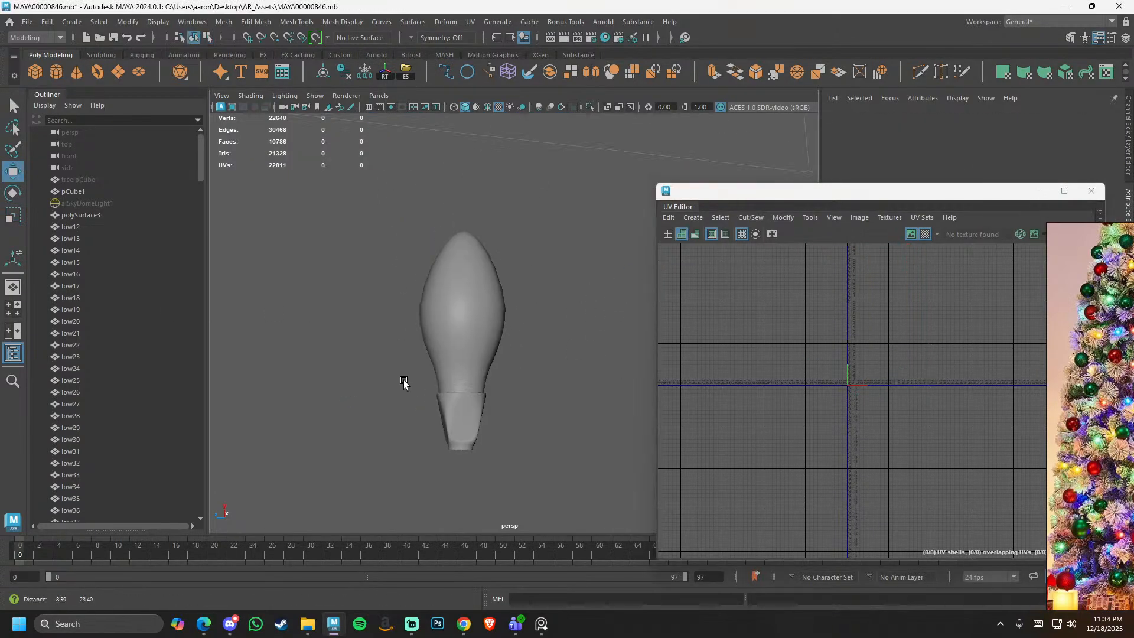
{"action": "left_click_drag", "start_coordinate": [364, 335], "coordinate": [547, 470]}
{"action": "left_click", "coordinate": [1091, 191]}
- Bring the tree reference image into full view and soften the edges of the light bulb mesh
{"action": "right_click_drag", "start_coordinate": [1112, 351], "coordinate": [873, 278]}
{"action": "right_click_drag", "start_coordinate": [590, 296], "coordinate": [437, 274], "text": "alt"}
{"action": "middle_click_drag", "start_coordinate": [508, 248], "coordinate": [506, 349], "text": "alt"}
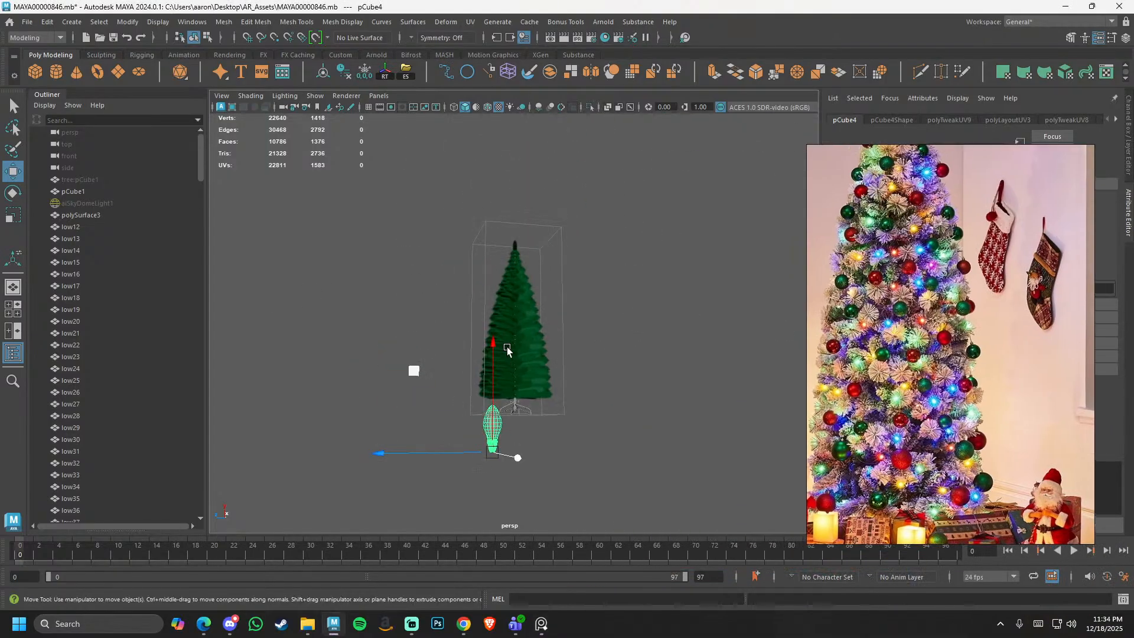
{"action": "left_click_drag", "start_coordinate": [506, 349], "coordinate": [532, 378], "text": "alt"}
{"action": "right_click_drag", "start_coordinate": [531, 378], "coordinate": [597, 476], "text": "alt"}
{"action": "middle_click_drag", "start_coordinate": [598, 476], "coordinate": [557, 346], "text": "alt"}
{"action": "left_click_drag", "start_coordinate": [557, 346], "coordinate": [407, 360], "text": "alt"}
{"action": "right_click_drag", "start_coordinate": [408, 360], "coordinate": [449, 378], "text": "alt"}
{"action": "middle_click_drag", "start_coordinate": [448, 377], "coordinate": [330, 359], "text": "alt"}
{"action": "right_click_drag", "start_coordinate": [331, 359], "coordinate": [254, 366], "text": "alt"}
{"action": "middle_click_drag", "start_coordinate": [472, 399], "coordinate": [396, 344], "text": "alt"}
{"action": "key", "text": "e"}
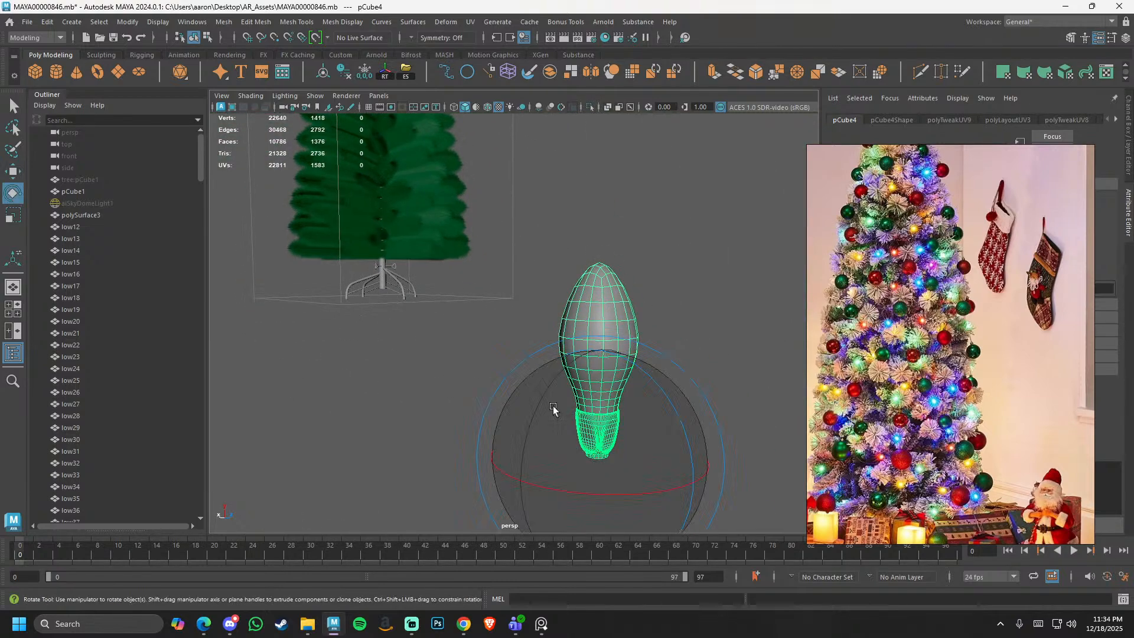
{"action": "right_click_drag", "start_coordinate": [554, 406], "coordinate": [673, 443], "text": "shift"}
{"action": "key", "text": "w"}
{"action": "left_click_drag", "start_coordinate": [755, 329], "coordinate": [530, 514]}
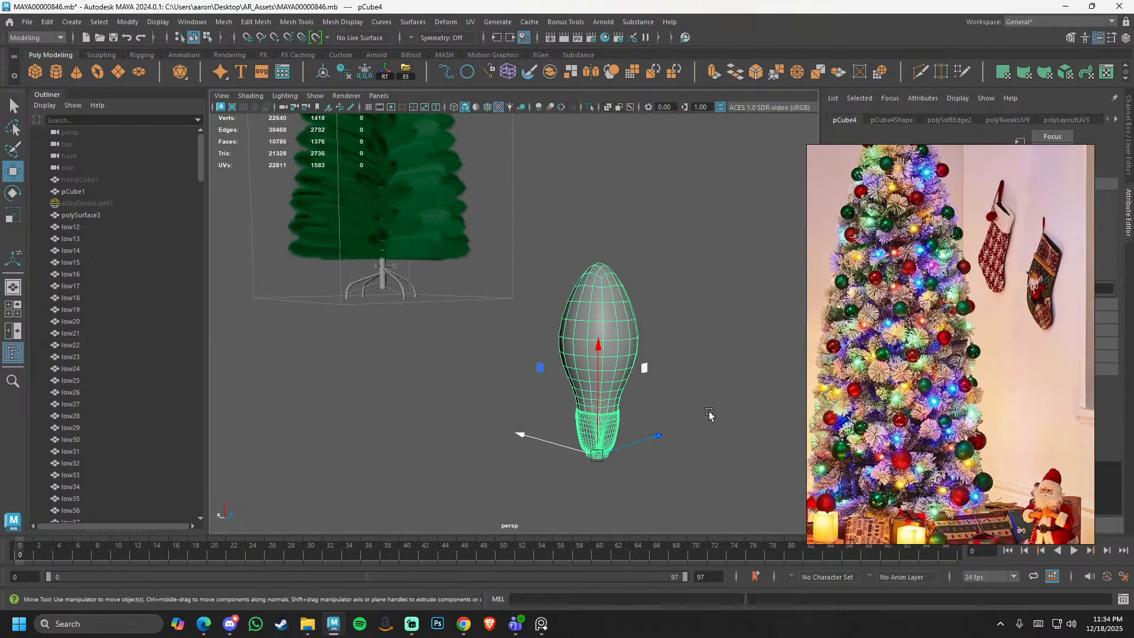
- Scale down the light bulb and move it up and across to the lower outer branches of the tree
{"action": "key", "text": "r"}
{"action": "left_click_drag", "start_coordinate": [595, 460], "coordinate": [453, 447]}
{"action": "key", "text": "w"}
{"action": "left_click_drag", "start_coordinate": [601, 430], "coordinate": [599, 264]}
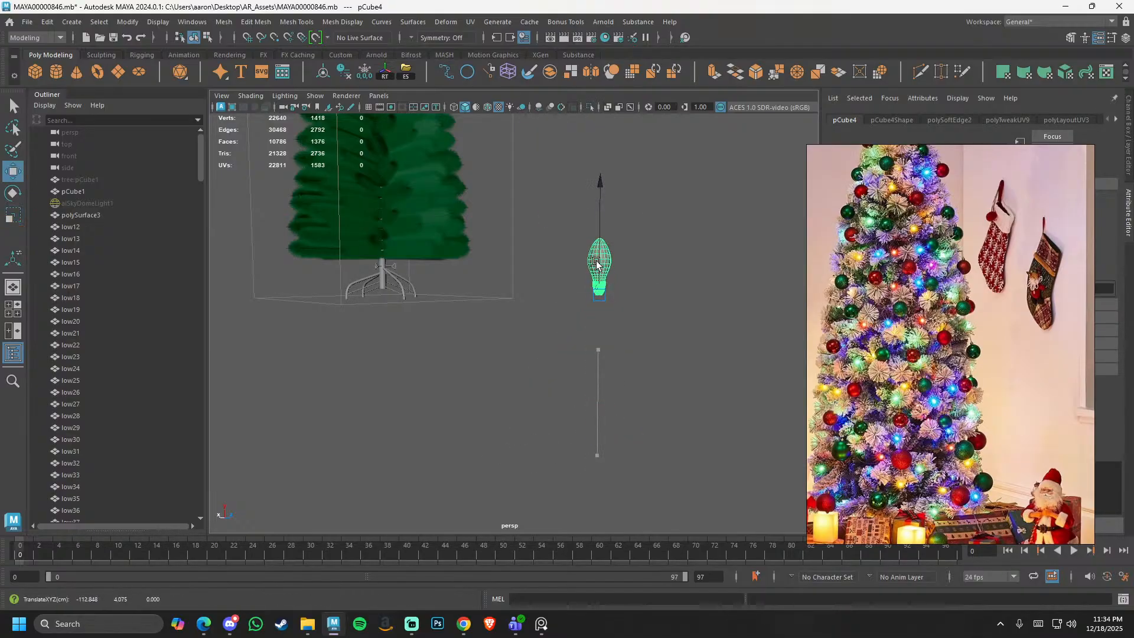
{"action": "left_click_drag", "start_coordinate": [422, 289], "coordinate": [488, 331], "text": "alt"}
{"action": "middle_click_drag", "start_coordinate": [488, 331], "coordinate": [452, 366], "text": "alt"}
{"action": "left_click_drag", "start_coordinate": [567, 358], "coordinate": [491, 362]}
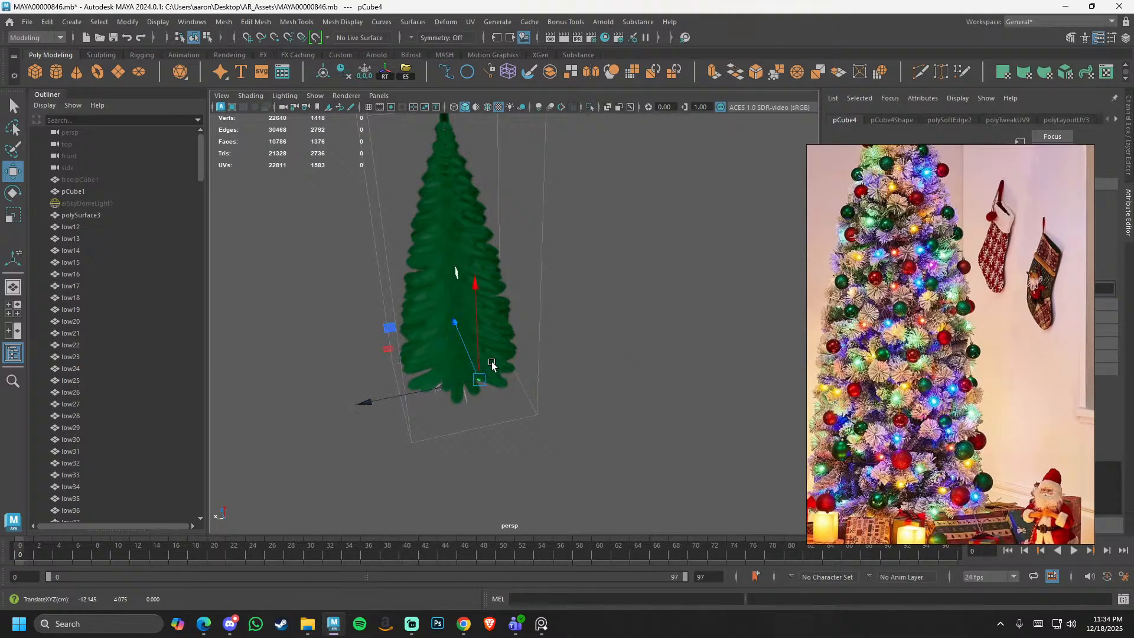
{"action": "left_click_drag", "start_coordinate": [476, 284], "coordinate": [475, 270]}
{"action": "left_click_drag", "start_coordinate": [443, 318], "coordinate": [483, 310]}
- Scale the light bulb uniformly to 0.148 and rotate it to 90 degrees about Z so it points outward
{"action": "left_click_drag", "start_coordinate": [483, 311], "coordinate": [410, 331], "text": "alt"}
{"action": "right_click_drag", "start_coordinate": [410, 331], "coordinate": [587, 417], "text": "alt"}
{"action": "key", "text": "r"}
{"action": "left_click_drag", "start_coordinate": [565, 367], "coordinate": [520, 370]}
{"action": "key", "text": "e"}
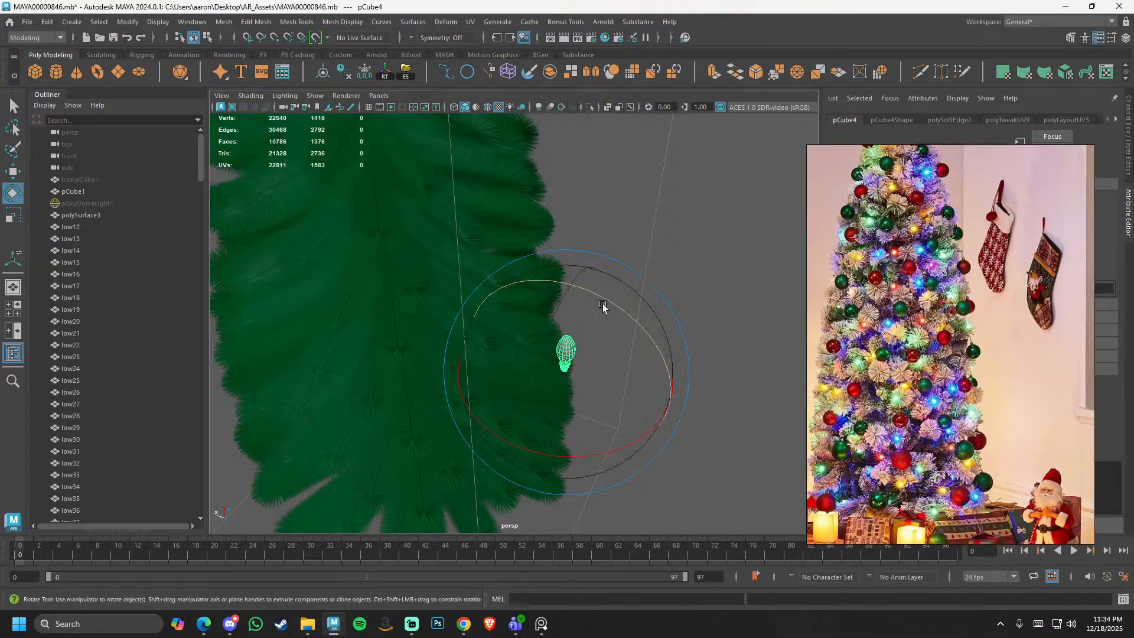
{"action": "left_click_drag", "start_coordinate": [607, 304], "coordinate": [669, 334]}
- Move the light bulb sideways so its socket meets the branch tips at the edge of the tree
{"action": "right_click_drag", "start_coordinate": [642, 368], "coordinate": [714, 459], "text": "alt"}
{"action": "middle_click_drag", "start_coordinate": [714, 459], "coordinate": [661, 396], "text": "alt"}
{"action": "right_click_drag", "start_coordinate": [661, 396], "coordinate": [663, 435], "text": "alt"}
{"action": "left_click_drag", "start_coordinate": [664, 436], "coordinate": [640, 425], "text": "alt"}
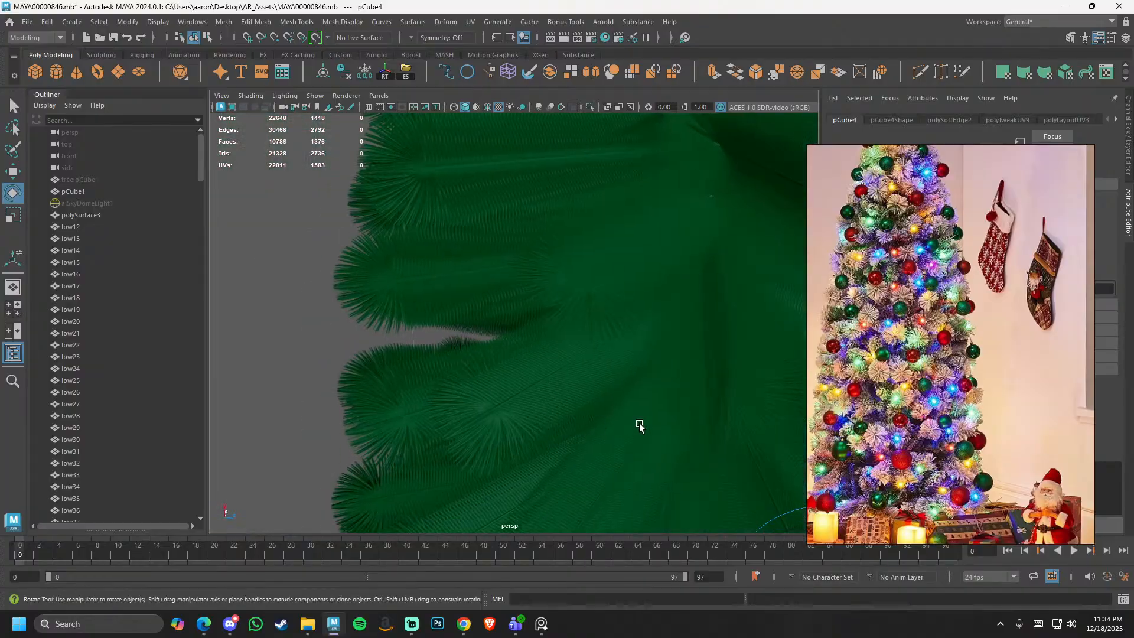
{"action": "right_click_drag", "start_coordinate": [640, 425], "coordinate": [365, 403], "text": "alt"}
{"action": "left_click_drag", "start_coordinate": [573, 413], "coordinate": [425, 381], "text": "alt"}
{"action": "right_click_drag", "start_coordinate": [426, 381], "coordinate": [572, 407], "text": "alt"}
{"action": "left_click_drag", "start_coordinate": [534, 382], "coordinate": [596, 397], "text": "alt"}
{"action": "key", "text": "w"}
{"action": "left_click_drag", "start_coordinate": [423, 337], "coordinate": [493, 338]}
- Examine the lit bulbs in the reference image up close to judge their size against the branches
{"action": "right_click_drag", "start_coordinate": [988, 348], "coordinate": [731, 327]}
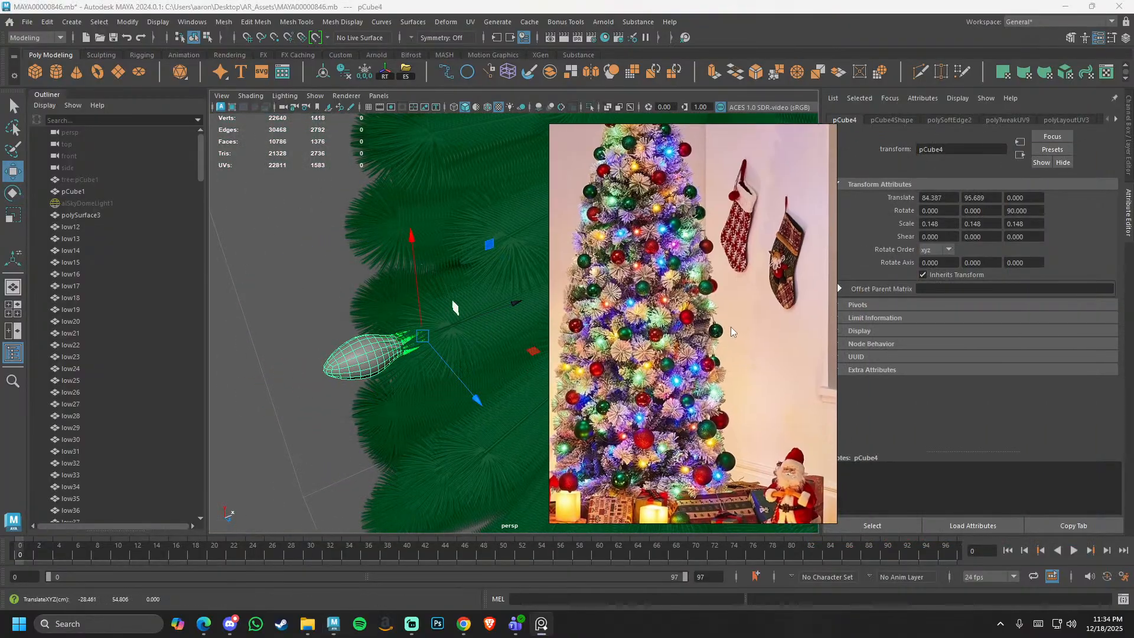
{"action": "scroll", "coordinate": [659, 324], "scroll_direction": "up", "scroll_amount": 9}
{"action": "middle_click_drag", "start_coordinate": [652, 321], "coordinate": [785, 407]}
{"action": "scroll", "coordinate": [650, 334], "scroll_direction": "up", "scroll_amount": 4}
{"action": "middle_click_drag", "start_coordinate": [662, 230], "coordinate": [687, 296]}
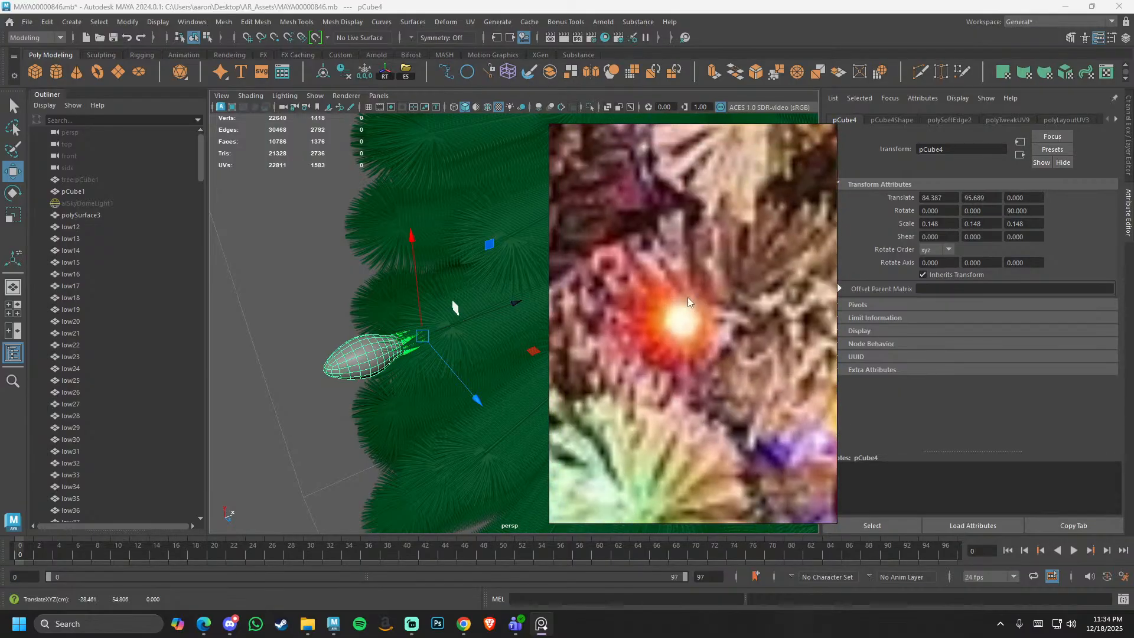
{"action": "scroll", "coordinate": [679, 325], "scroll_direction": "down", "scroll_amount": 6}
{"action": "scroll", "coordinate": [679, 343], "scroll_direction": "down", "scroll_amount": 3}
{"action": "right_click_drag", "start_coordinate": [667, 322], "coordinate": [776, 349]}
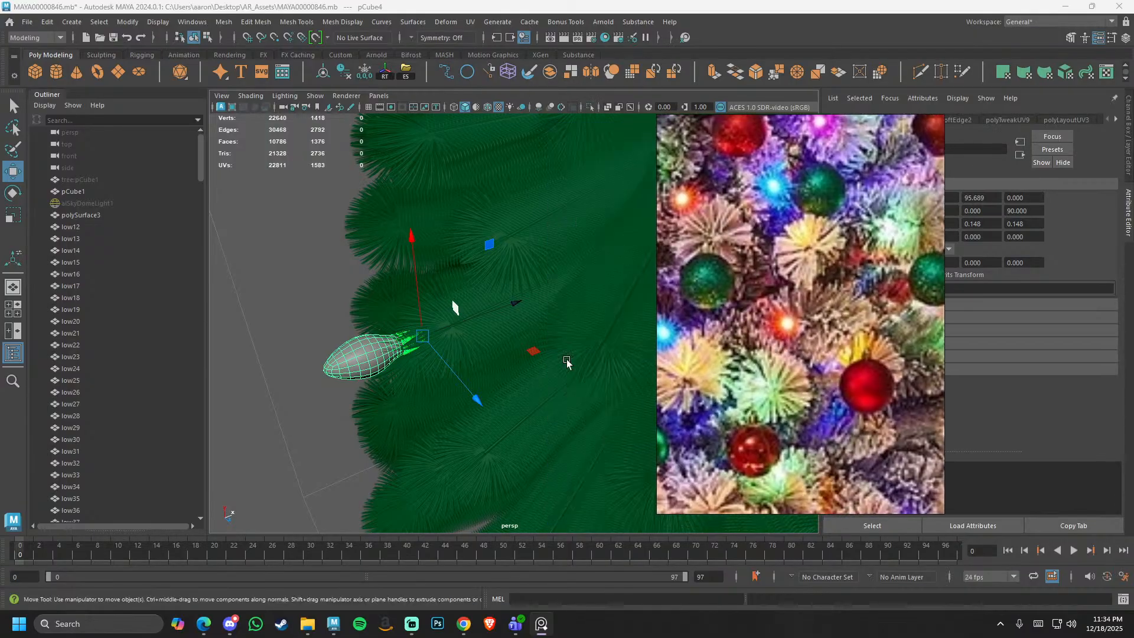
- Scale the light bulb uniformly to 0.094 and move it closer to the branches
{"action": "key", "text": "r"}
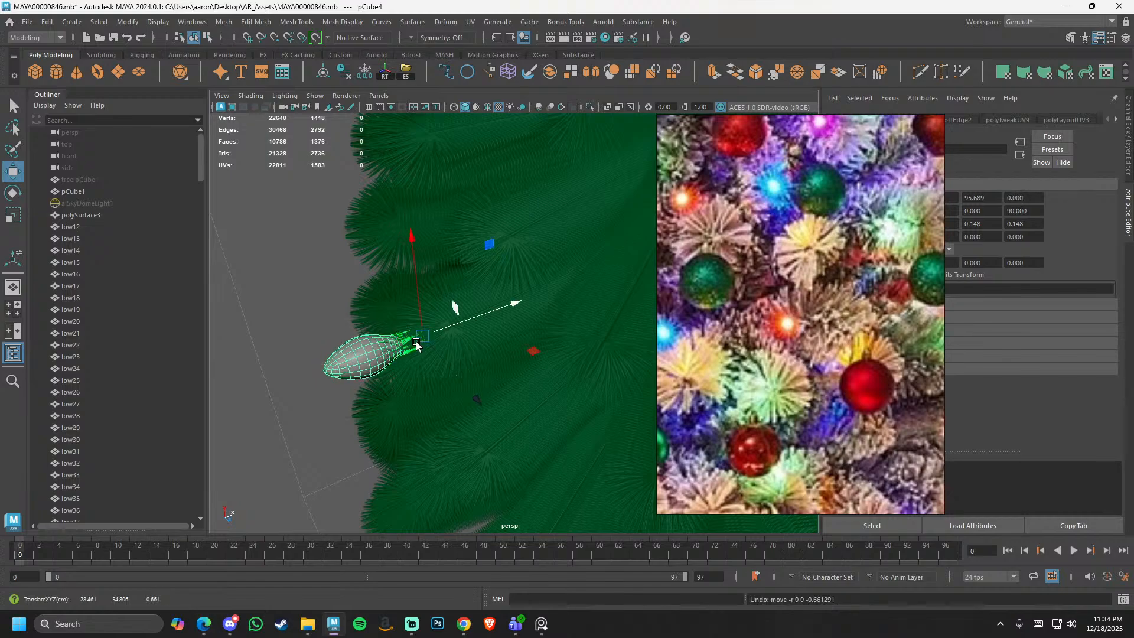
{"action": "left_click_drag", "start_coordinate": [422, 336], "coordinate": [385, 342]}
{"action": "left_click_drag", "start_coordinate": [310, 353], "coordinate": [436, 348], "text": "alt"}
{"action": "right_click_drag", "start_coordinate": [437, 349], "coordinate": [519, 374], "text": "alt"}
{"action": "key", "text": "w"}
{"action": "left_click_drag", "start_coordinate": [529, 332], "coordinate": [399, 377]}
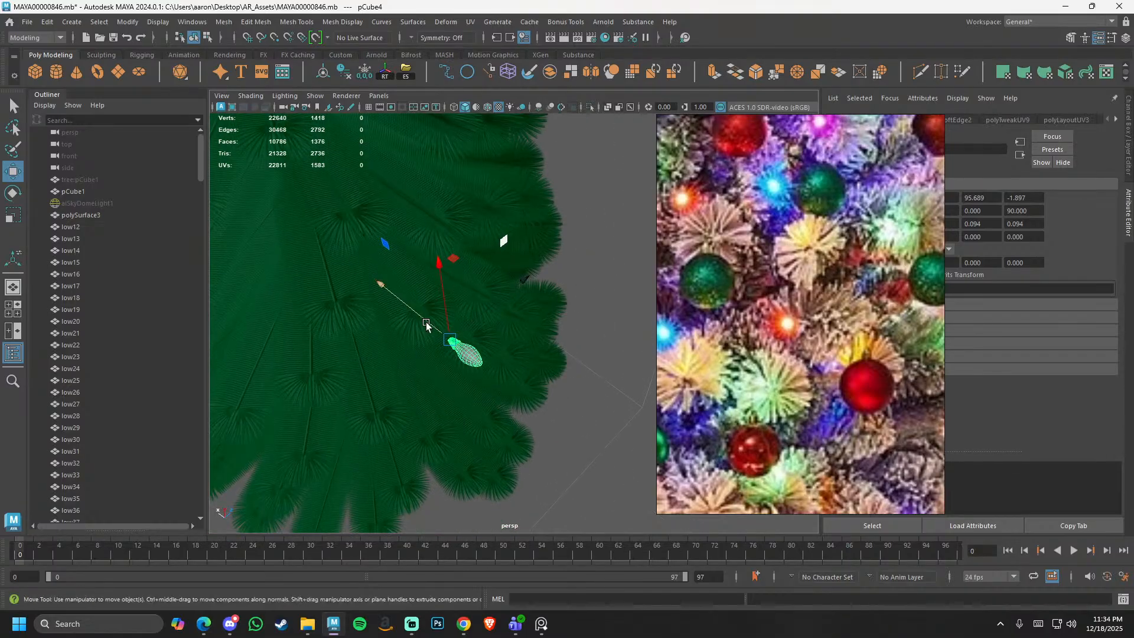
- Move the light bulb to Translate Z -13.884 and scale it uniformly to 0.074
{"action": "left_click_drag", "start_coordinate": [428, 324], "coordinate": [299, 456]}
{"action": "key", "text": "r"}
{"action": "key", "text": "w"}
{"action": "middle_click_drag", "start_coordinate": [299, 455], "coordinate": [472, 379], "text": "alt"}
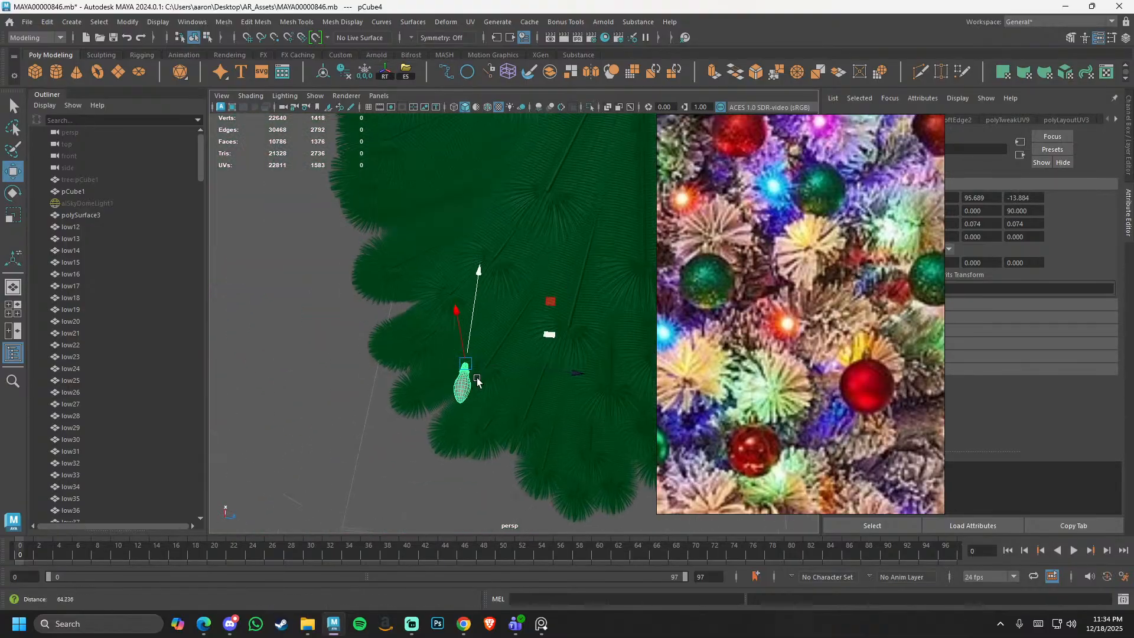
- Nudge the light bulb toward its branch and scale it uniformly to 0.044
{"action": "right_click_drag", "start_coordinate": [472, 379], "coordinate": [518, 420], "text": "alt"}
{"action": "left_click_drag", "start_coordinate": [410, 373], "coordinate": [421, 358]}
{"action": "key", "text": "r"}
{"action": "left_click_drag", "start_coordinate": [406, 416], "coordinate": [361, 401]}
{"action": "key", "text": "w"}
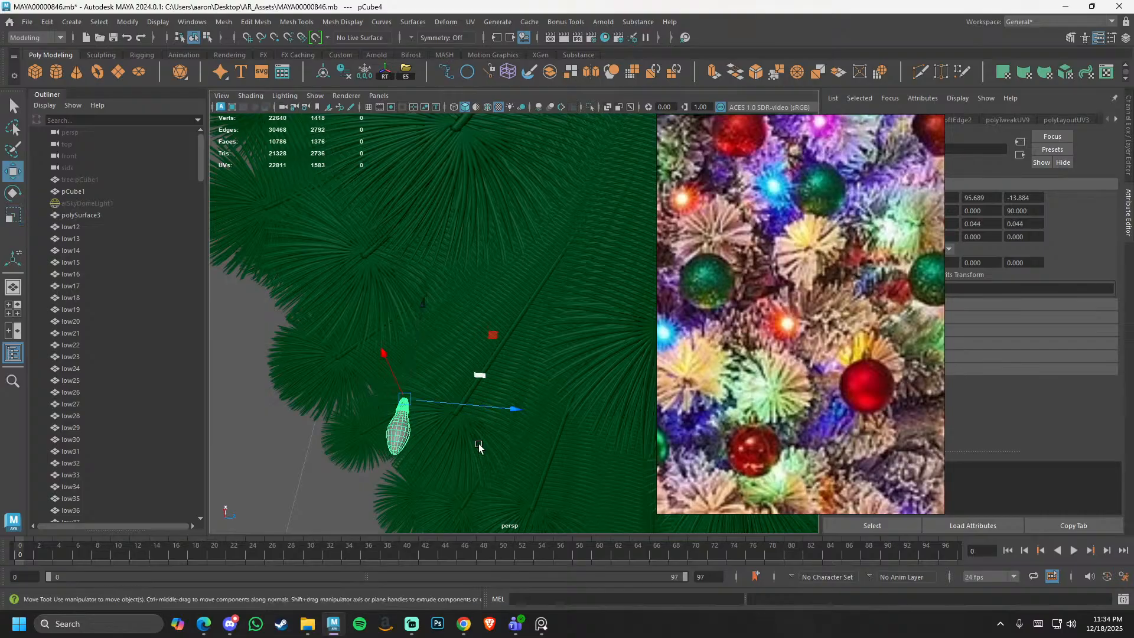
- Examine the light bulb's size and placement against the whole tree
{"action": "right_click_drag", "start_coordinate": [479, 444], "coordinate": [378, 440], "text": "alt"}
{"action": "left_click_drag", "start_coordinate": [378, 440], "coordinate": [445, 408], "text": "alt"}
{"action": "right_click_drag", "start_coordinate": [446, 409], "coordinate": [235, 385], "text": "alt"}
{"action": "left_click_drag", "start_coordinate": [235, 385], "coordinate": [520, 367], "text": "alt"}
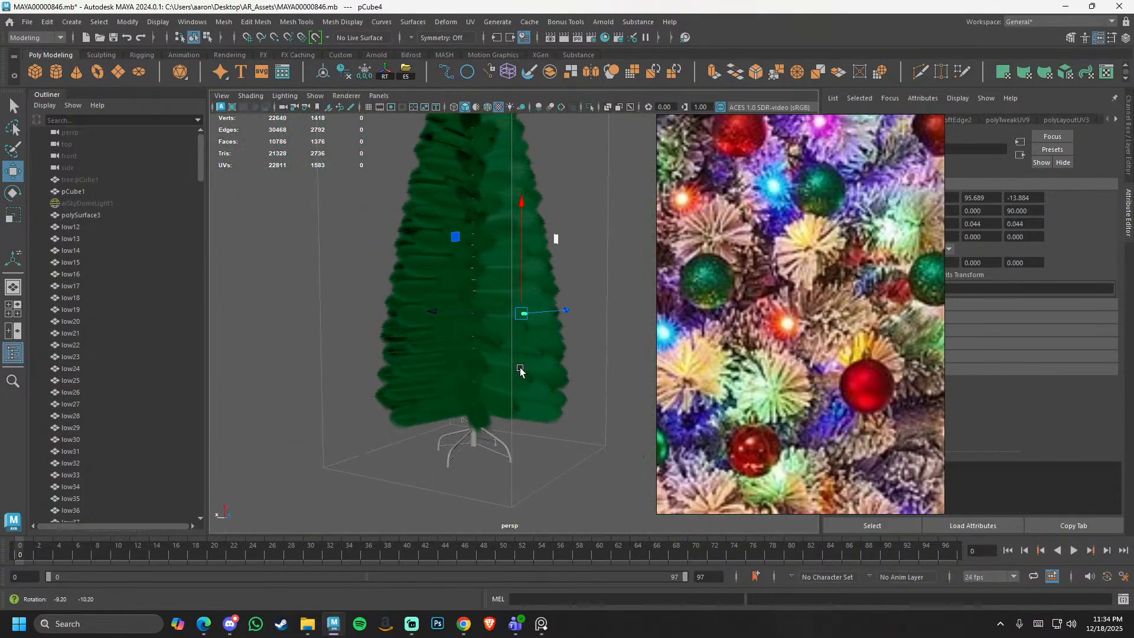
{"action": "left_click", "coordinate": [586, 327]}
{"action": "right_click_drag", "start_coordinate": [530, 324], "coordinate": [614, 316], "text": "alt"}
{"action": "left_click", "coordinate": [591, 262]}
{"action": "right_click_drag", "start_coordinate": [585, 271], "coordinate": [331, 313], "text": "alt"}
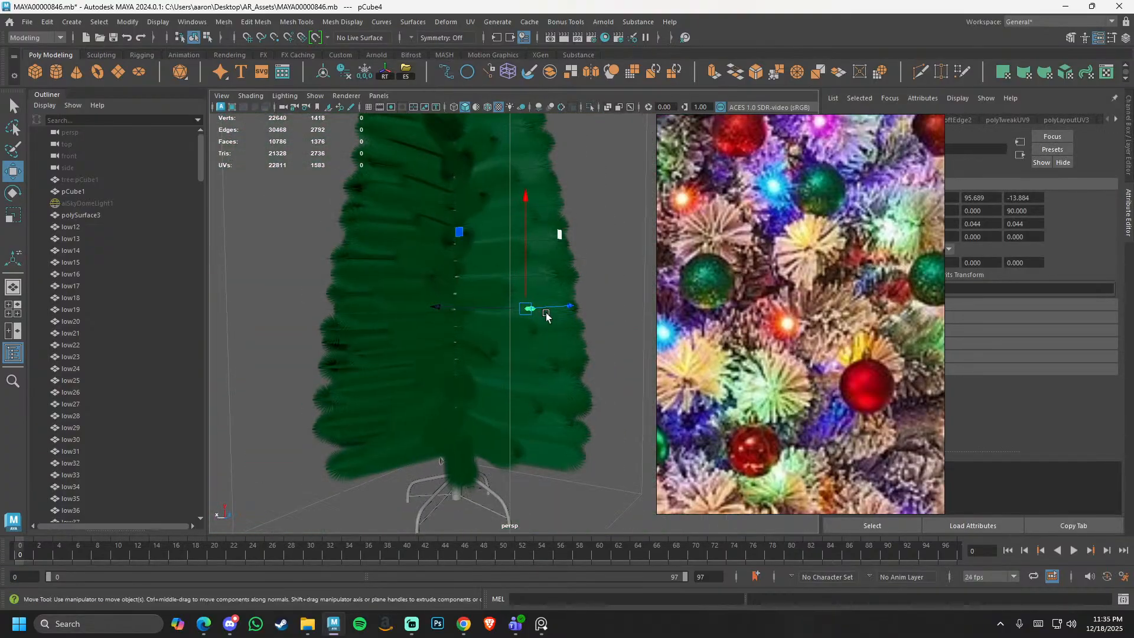
- Rotate the light bulb toward upright, to -15 degrees about Z
{"action": "left_click_drag", "start_coordinate": [501, 313], "coordinate": [587, 299], "text": "alt"}
{"action": "middle_click_drag", "start_coordinate": [558, 338], "coordinate": [406, 371], "text": "alt"}
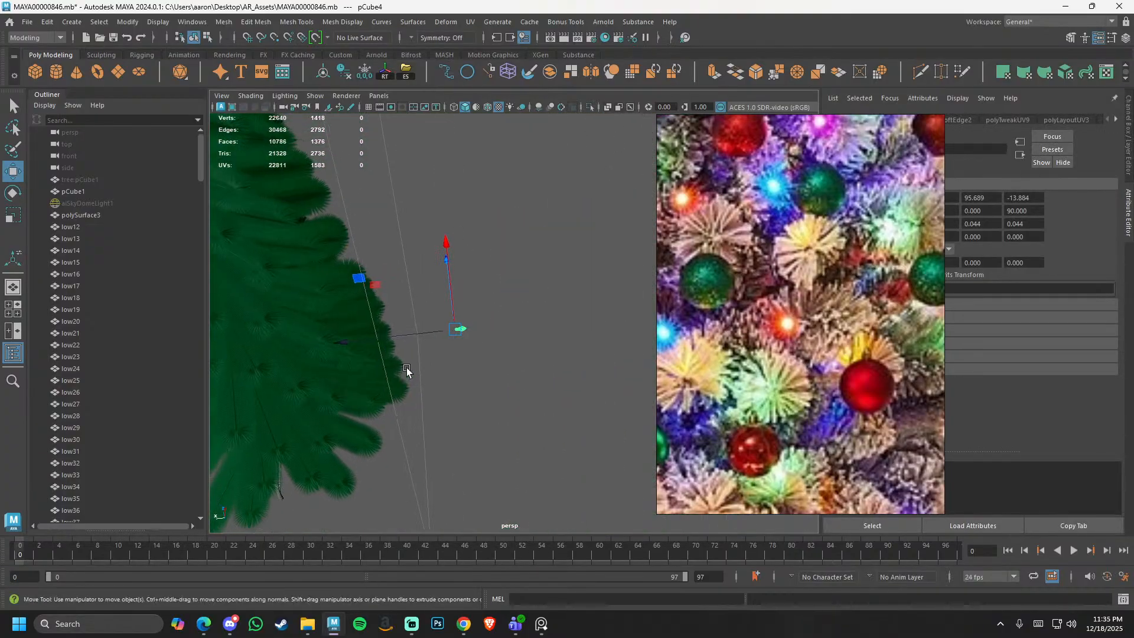
{"action": "right_click_drag", "start_coordinate": [407, 370], "coordinate": [532, 372], "text": "alt"}
{"action": "key", "text": "e"}
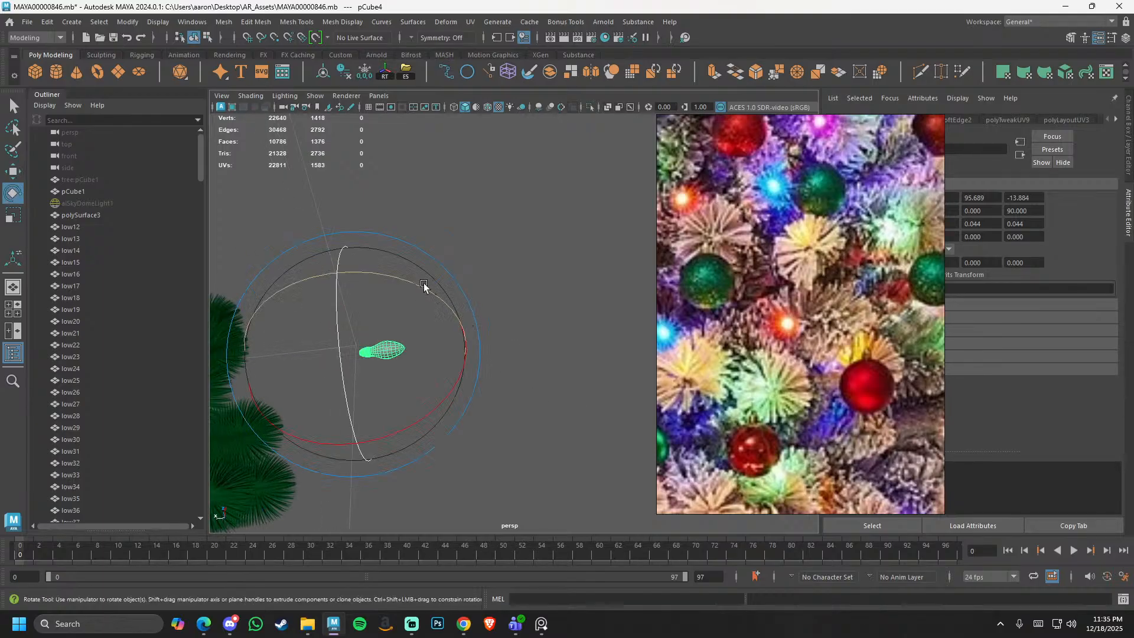
{"action": "left_click_drag", "start_coordinate": [417, 284], "coordinate": [330, 269]}
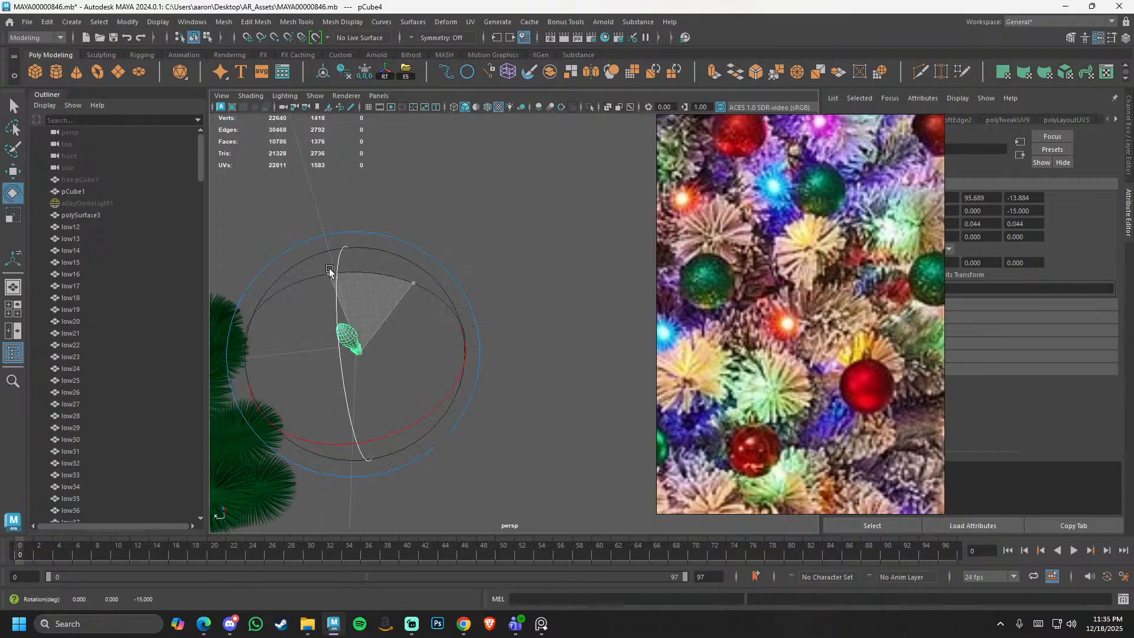
- Move the reference image out of the way, show the Channel Box and rotate the light bulb to 22.722 degrees about Z
{"action": "right_click_drag", "start_coordinate": [775, 275], "coordinate": [895, 573]}
{"action": "left_click", "coordinate": [980, 198]}
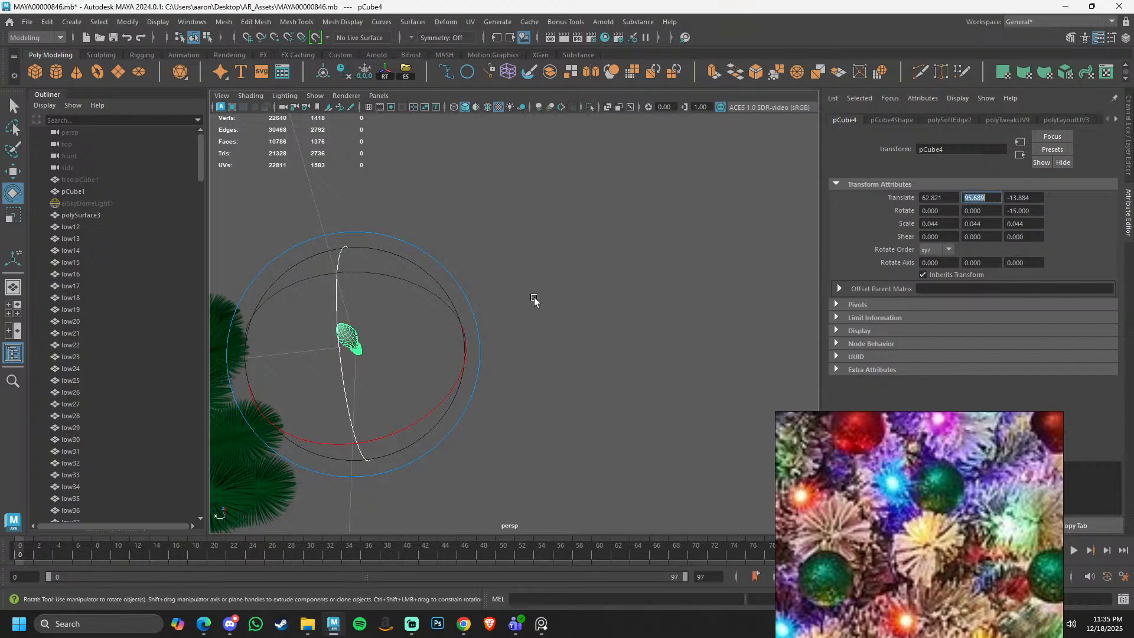
{"action": "left_click_drag", "start_coordinate": [592, 260], "coordinate": [343, 362]}
{"action": "key", "text": "ctrl+a"}
{"action": "left_click_drag", "start_coordinate": [486, 303], "coordinate": [521, 324]}
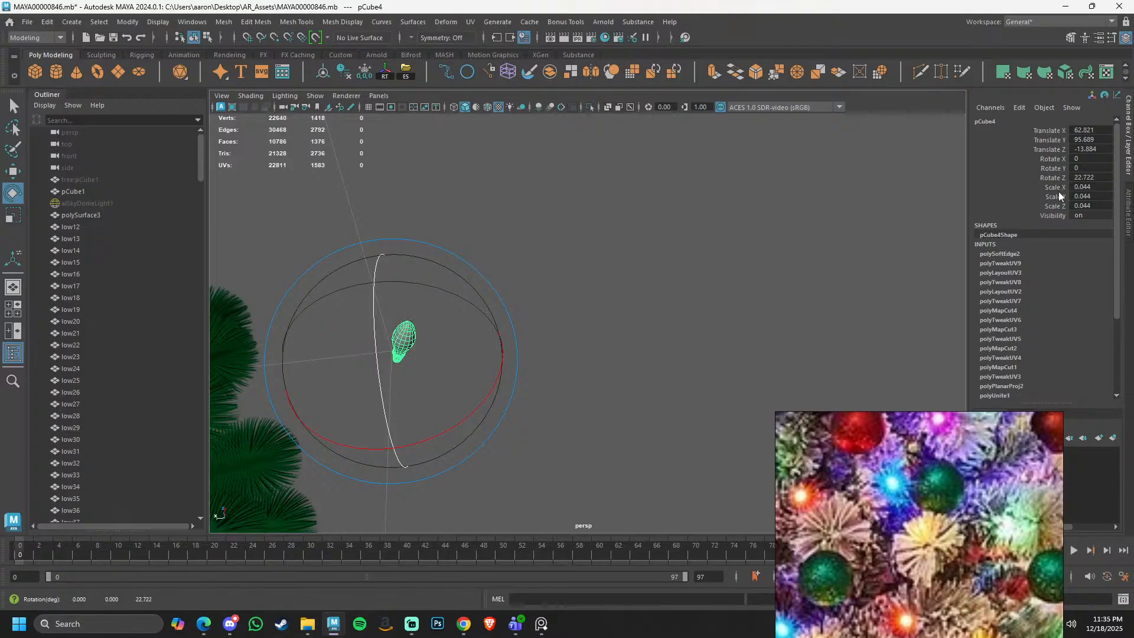
- Try a 90-degree rotation about Z on the light bulb and set its Rotate Z to 0
{"action": "left_click", "coordinate": [1090, 178]}
{"action": "type", "text": "90"}
{"action": "key", "text": "Return"}
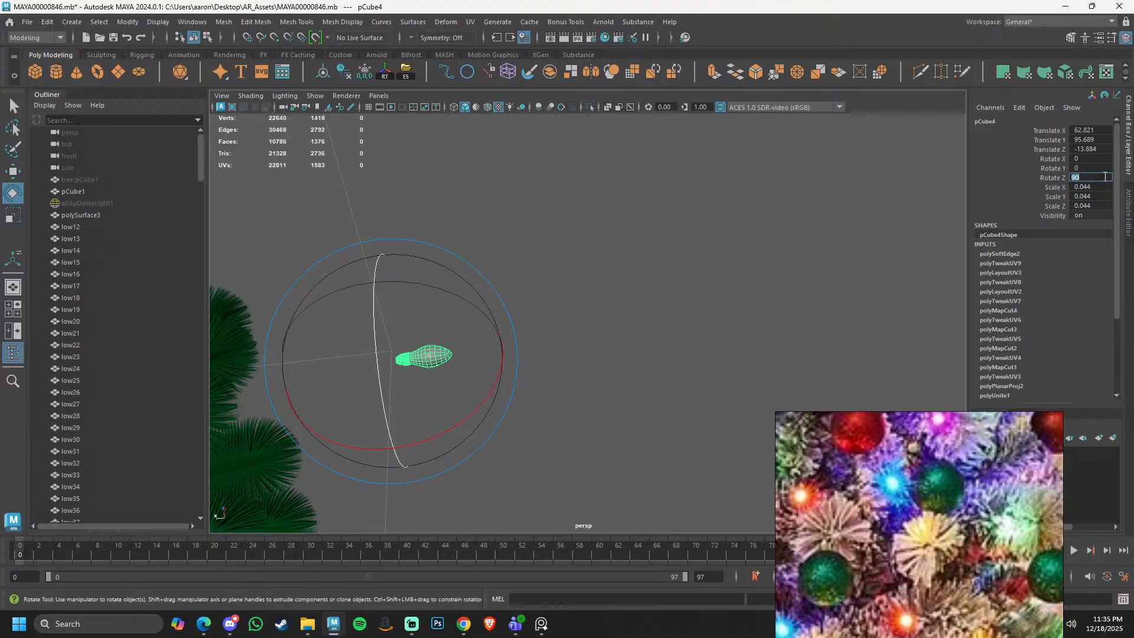
{"action": "type", "text": "0"}
{"action": "key", "text": "Return"}
{"action": "left_click_drag", "start_coordinate": [612, 269], "coordinate": [370, 352]}
{"action": "middle_click_drag", "start_coordinate": [420, 347], "coordinate": [547, 313], "text": "alt"}
{"action": "scroll", "coordinate": [547, 313], "scroll_direction": "down", "scroll_amount": 2}
- Move the light bulb down into the open space beside the lower part of the tree
{"action": "key", "text": "w"}
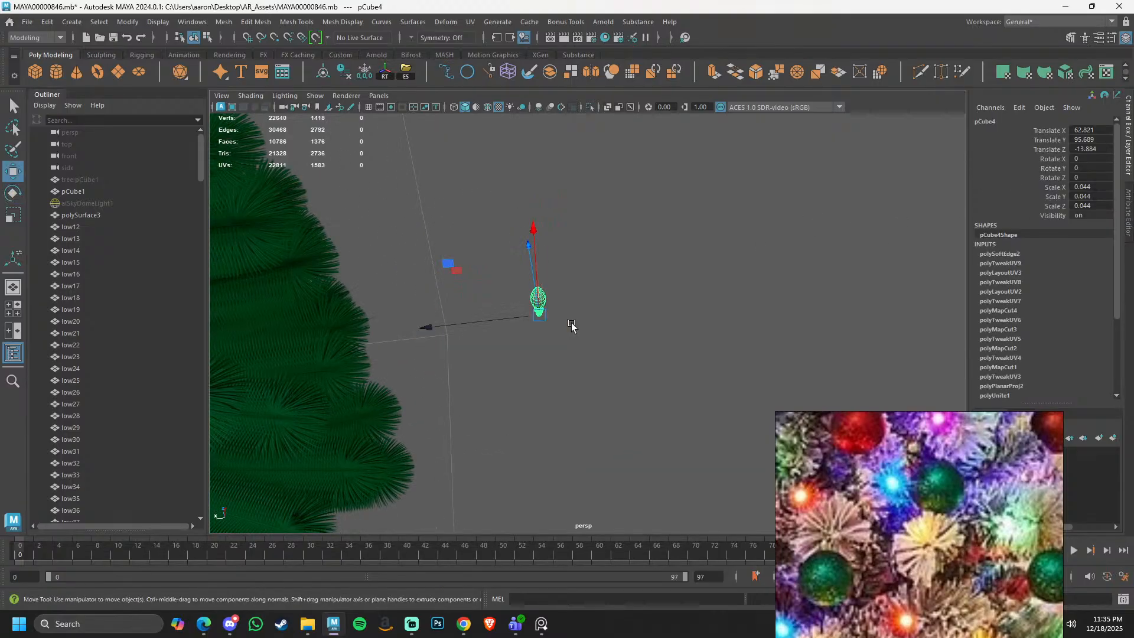
{"action": "left_click_drag", "start_coordinate": [573, 324], "coordinate": [643, 310], "text": "alt"}
{"action": "left_click_drag", "start_coordinate": [610, 370], "coordinate": [683, 373]}
{"action": "middle_click_drag", "start_coordinate": [680, 373], "coordinate": [601, 300], "text": "alt"}
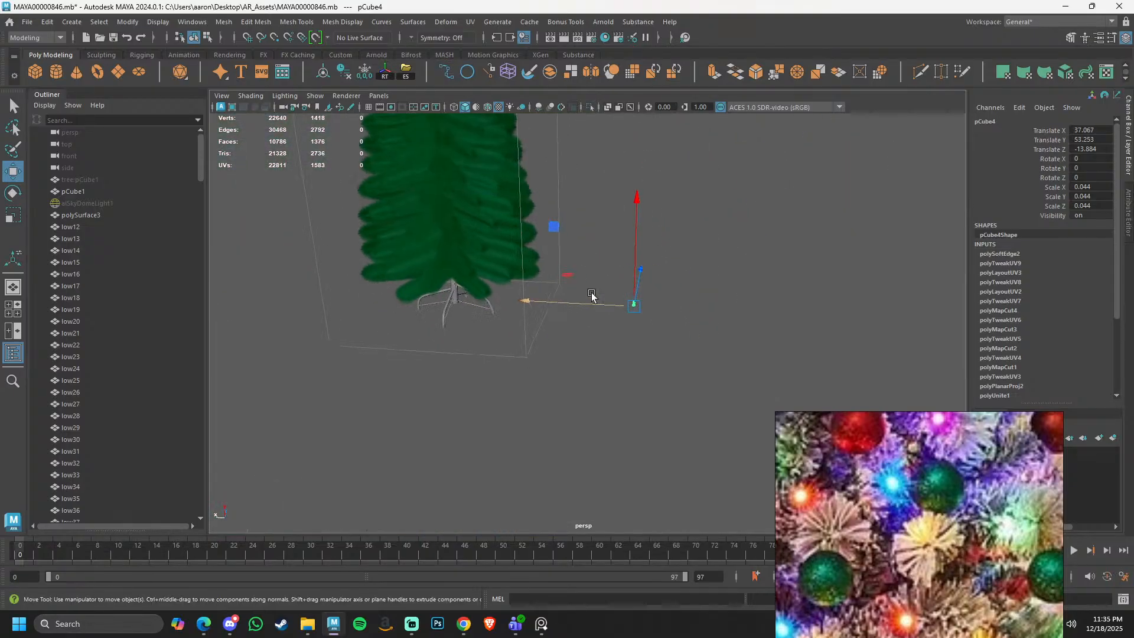
{"action": "scroll", "coordinate": [593, 296], "scroll_direction": "up", "scroll_amount": 2}
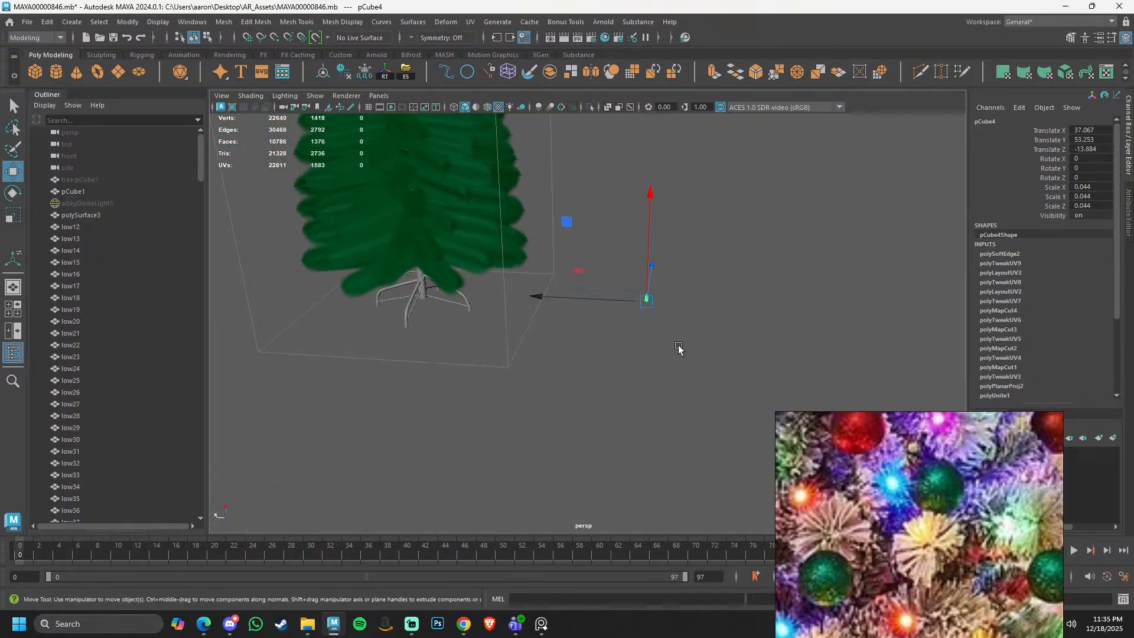
- Freeze the light bulb's transformations, delete its construction history and frame it in the view
{"action": "left_click", "coordinate": [365, 72]}
{"action": "scroll", "coordinate": [606, 303], "scroll_direction": "up", "scroll_amount": 2}
{"action": "left_click_drag", "start_coordinate": [606, 303], "coordinate": [544, 214], "text": "alt"}
{"action": "scroll", "coordinate": [541, 215], "scroll_direction": "up", "scroll_amount": 2}
{"action": "middle_click_drag", "start_coordinate": [535, 215], "coordinate": [460, 266], "text": "alt"}
{"action": "scroll", "coordinate": [561, 401], "scroll_direction": "up", "scroll_amount": 3}
{"action": "key", "text": "f"}
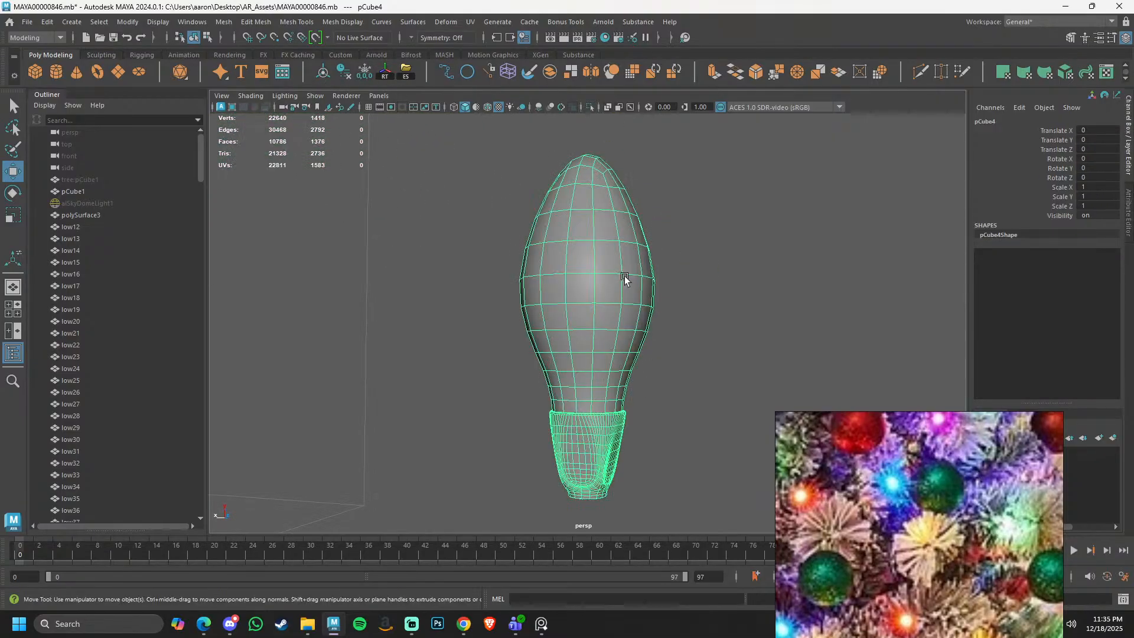
- Snap the light bulb's pivot to the centre vertex of its base
{"action": "left_click_drag", "start_coordinate": [618, 216], "coordinate": [638, 310], "text": "alt"}
{"action": "key", "text": "d"}
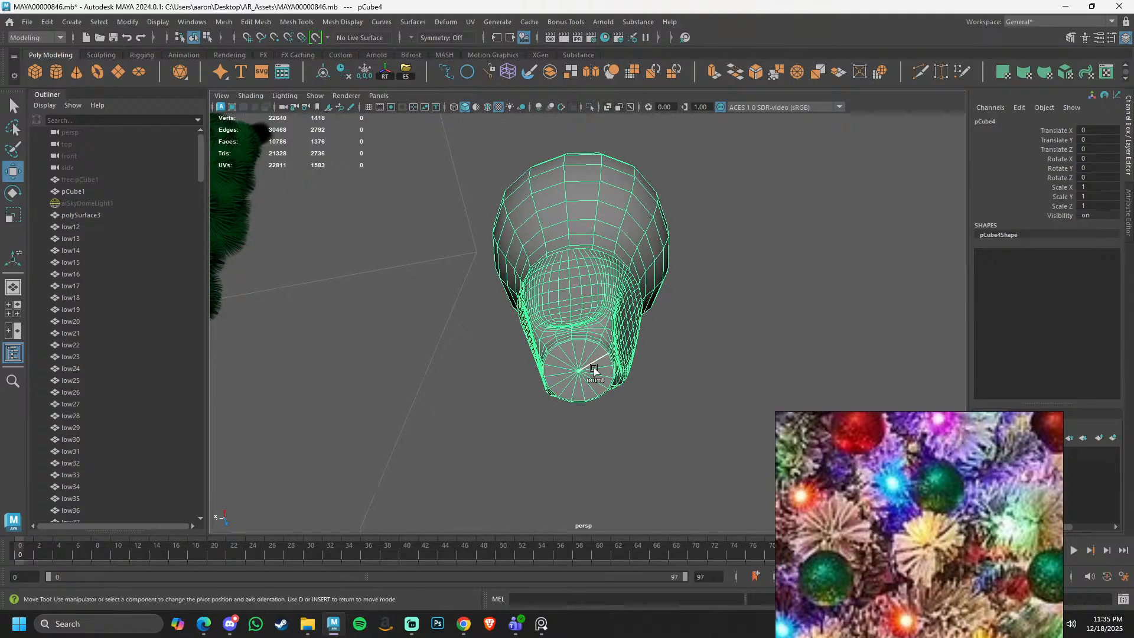
{"action": "key", "text": "v"}
{"action": "middle_click", "coordinate": [577, 378]}
{"action": "left_click_drag", "start_coordinate": [578, 376], "coordinate": [578, 373]}
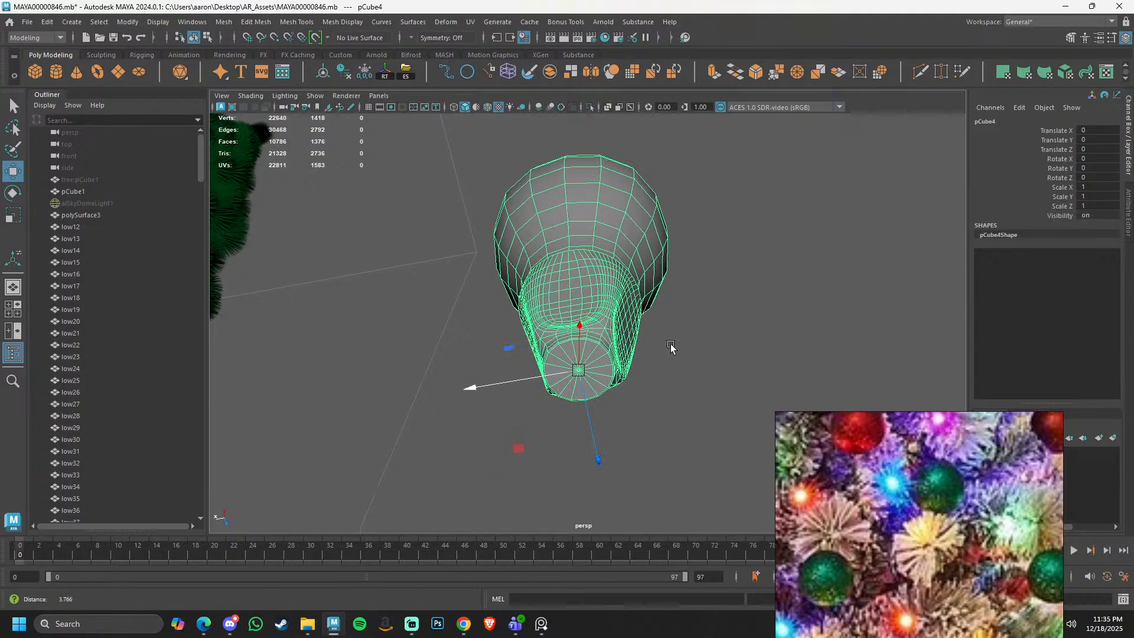
- Try moving the light bulb from its base pivot and undo the move
{"action": "left_click_drag", "start_coordinate": [671, 349], "coordinate": [662, 410], "text": "alt"}
{"action": "left_click_drag", "start_coordinate": [590, 344], "coordinate": [668, 352]}
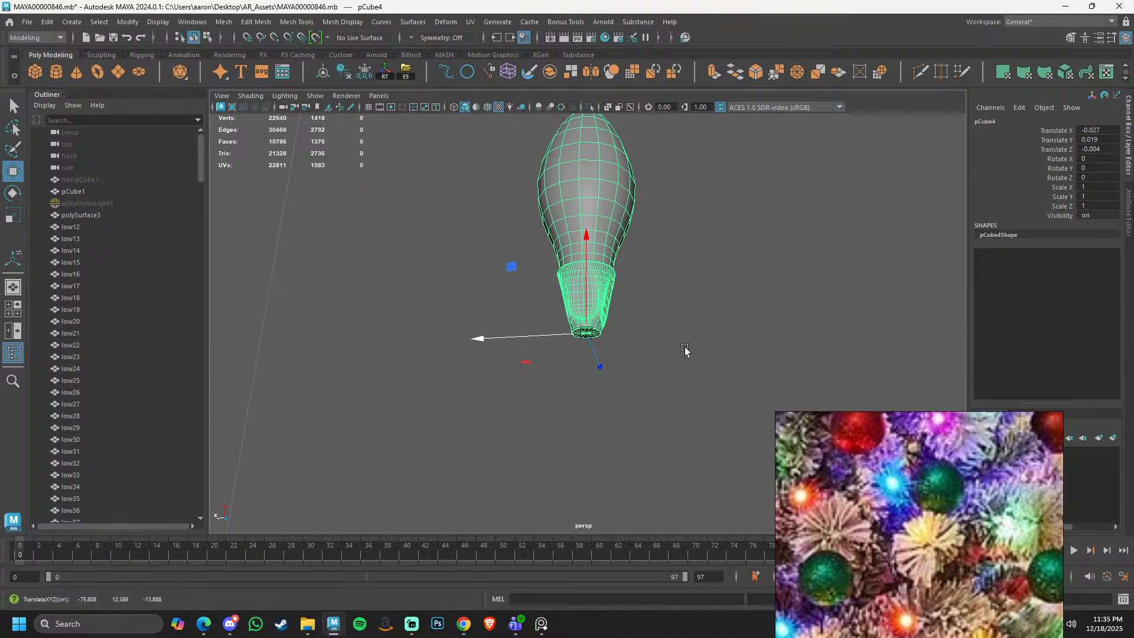
{"action": "right_click_drag", "start_coordinate": [745, 350], "coordinate": [630, 313], "text": "alt"}
{"action": "key", "text": "ctrl+z"}
{"action": "left_click_drag", "start_coordinate": [714, 330], "coordinate": [661, 351], "text": "alt"}
{"action": "right_click_drag", "start_coordinate": [660, 351], "coordinate": [520, 329], "text": "alt"}
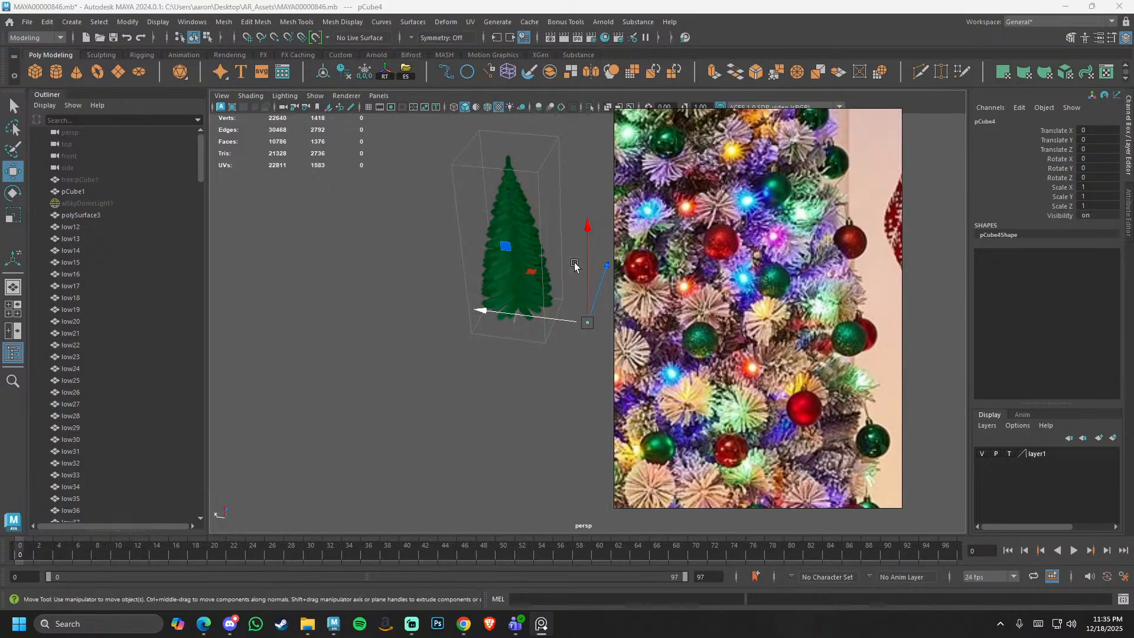
- Check the polygon counts of the tree's branches and a single branch by selecting them, and clear the selection
{"action": "left_click_drag", "start_coordinate": [425, 147], "coordinate": [564, 349]}
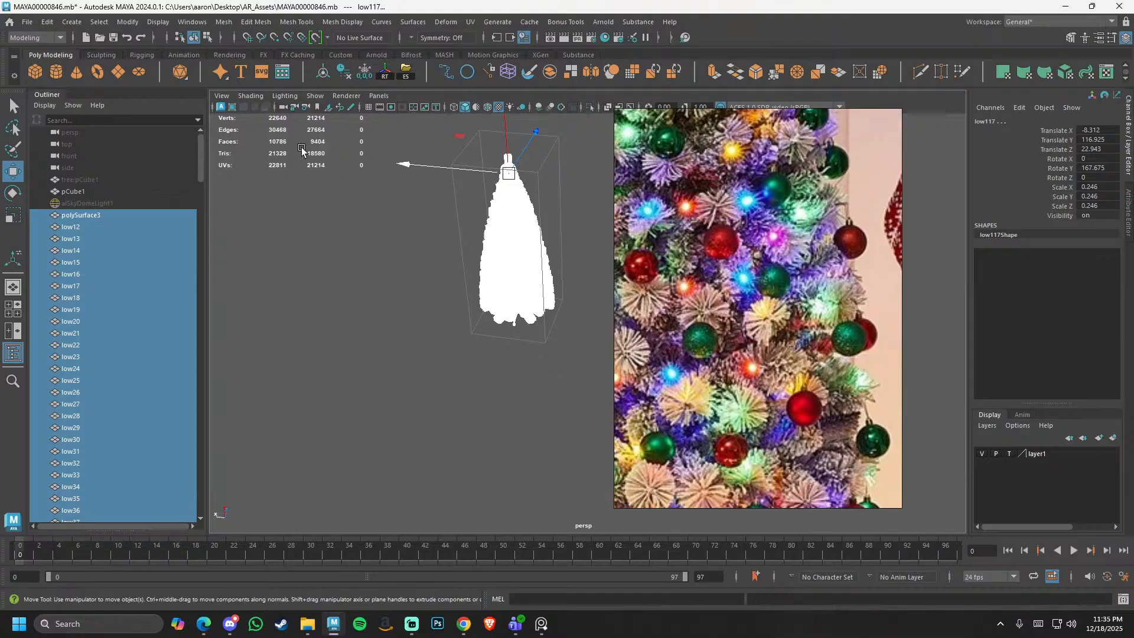
{"action": "left_click", "coordinate": [335, 160]}
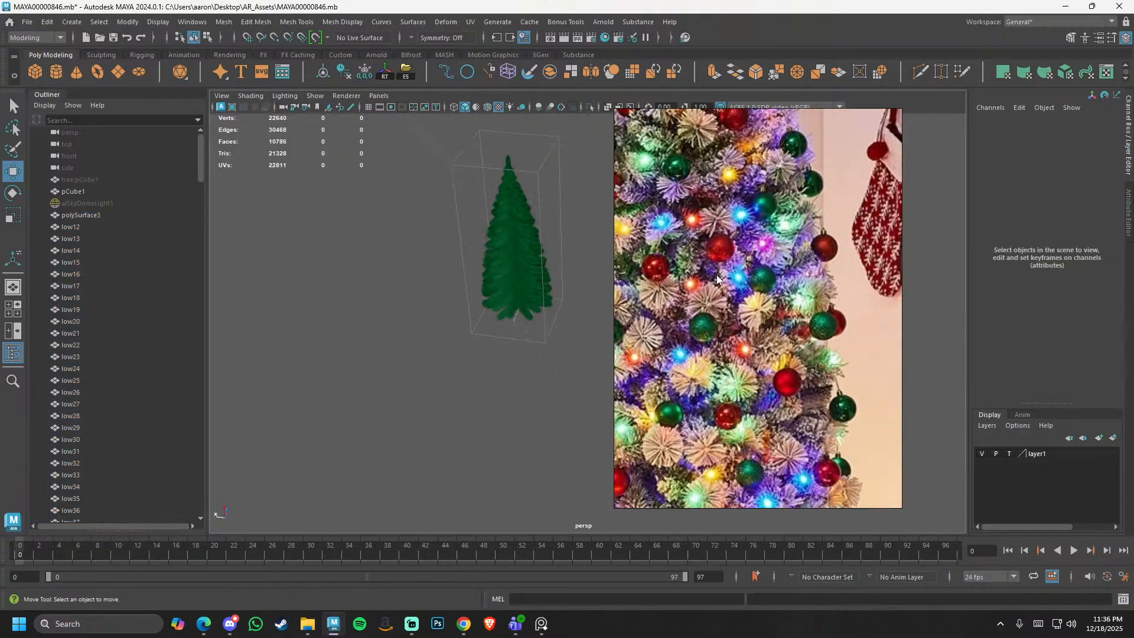
{"action": "left_click", "coordinate": [497, 263]}
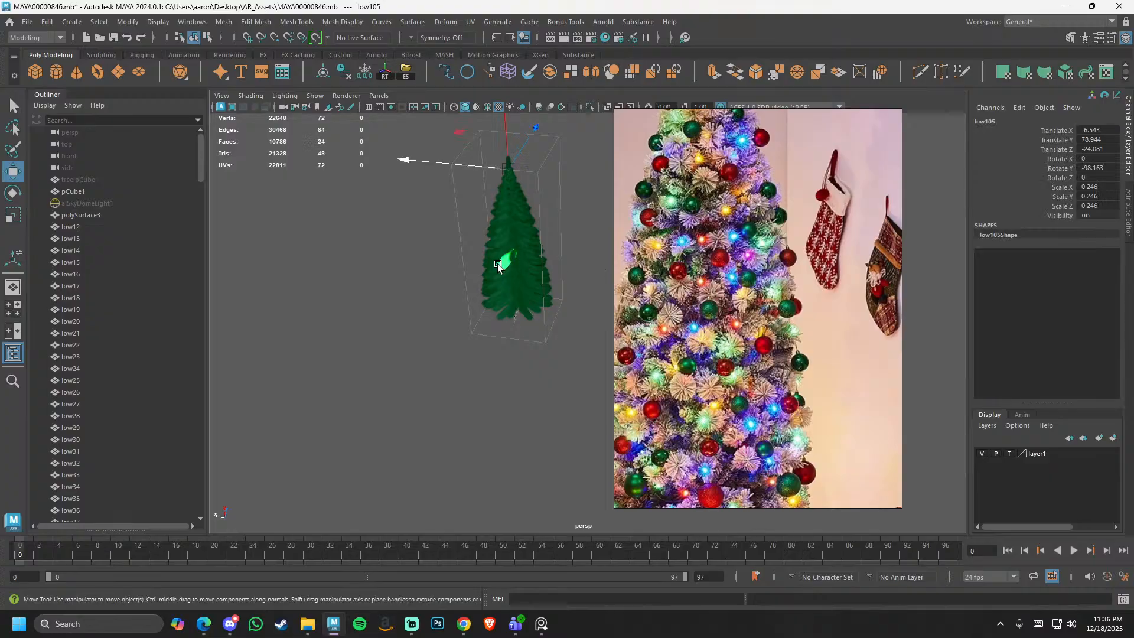
{"action": "left_click", "coordinate": [385, 245]}
{"action": "left_click_drag", "start_coordinate": [385, 140], "coordinate": [562, 326]}
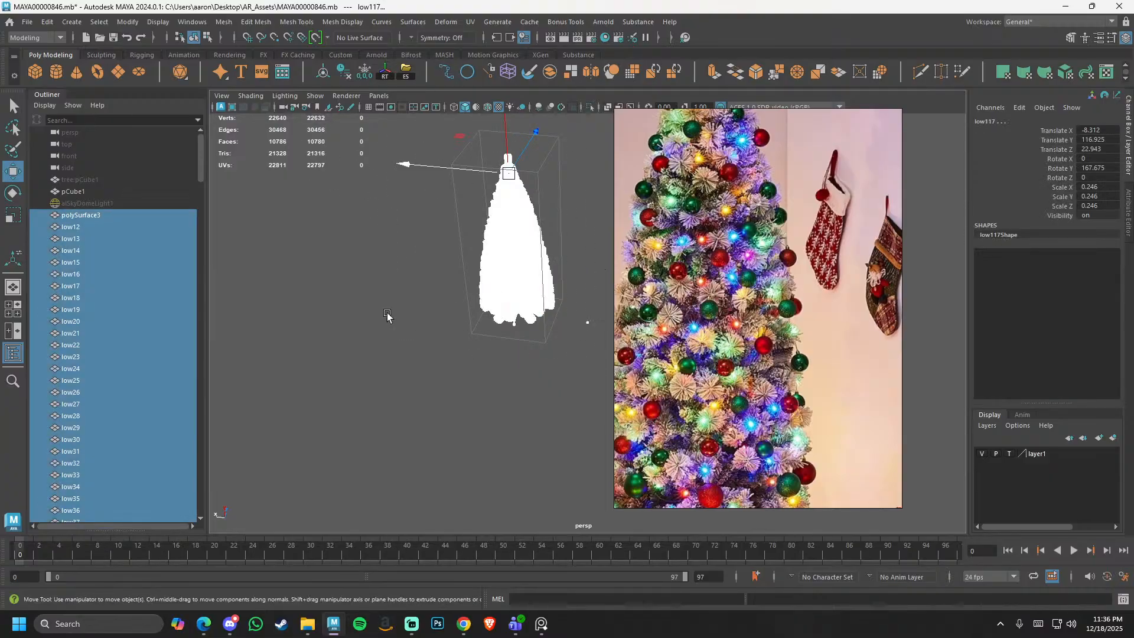
{"action": "left_click", "coordinate": [352, 322]}
{"action": "left_click_drag", "start_coordinate": [395, 153], "coordinate": [629, 387]}
{"action": "left_click", "coordinate": [677, 337]}
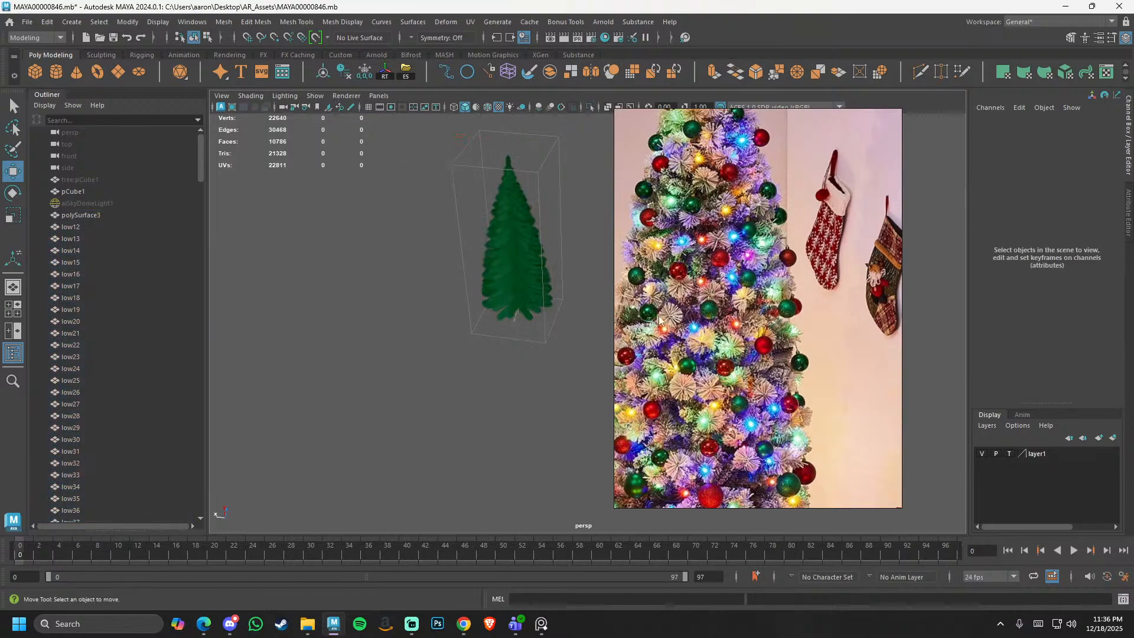
- Compare the light arrangement in the decorated tree reference with the model and enlarge the reference window to fit the whole tree
{"action": "scroll", "coordinate": [660, 320], "scroll_direction": "down", "scroll_amount": 5}
{"action": "middle_click_drag", "start_coordinate": [662, 322], "coordinate": [758, 289]}
{"action": "scroll", "coordinate": [769, 345], "scroll_direction": "up", "scroll_amount": 7}
{"action": "middle_click_drag", "start_coordinate": [488, 348], "coordinate": [463, 347], "text": "alt"}
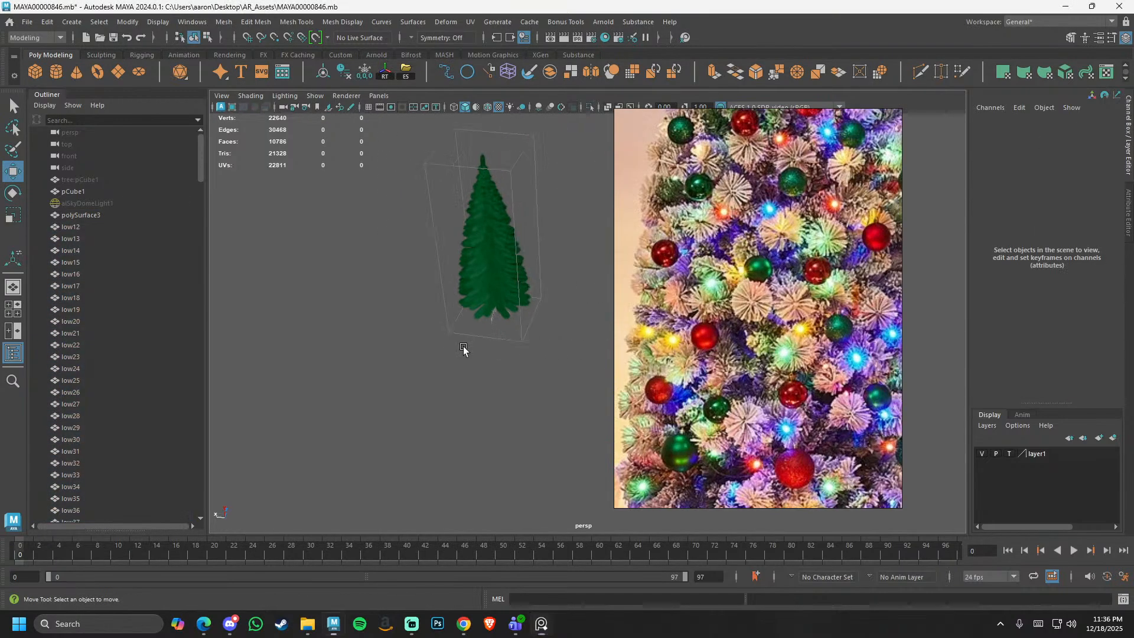
{"action": "left_click_drag", "start_coordinate": [464, 350], "coordinate": [512, 346], "text": "alt"}
{"action": "left_click", "coordinate": [509, 338]}
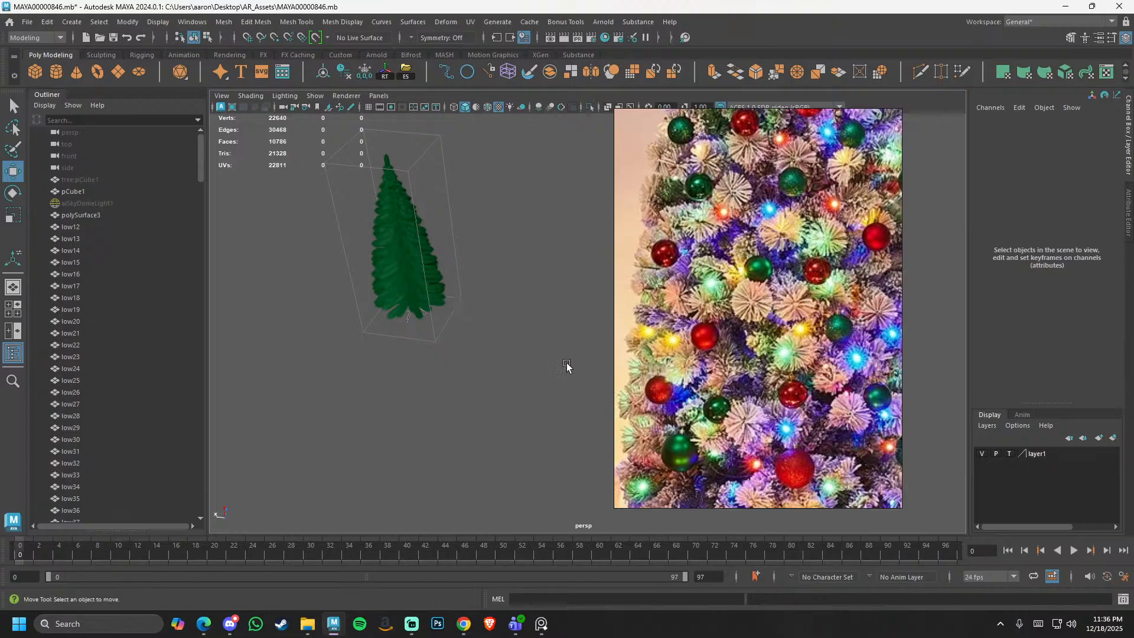
{"action": "scroll", "coordinate": [727, 315], "scroll_direction": "down", "scroll_amount": 7}
{"action": "middle_click_drag", "start_coordinate": [750, 331], "coordinate": [698, 378]}
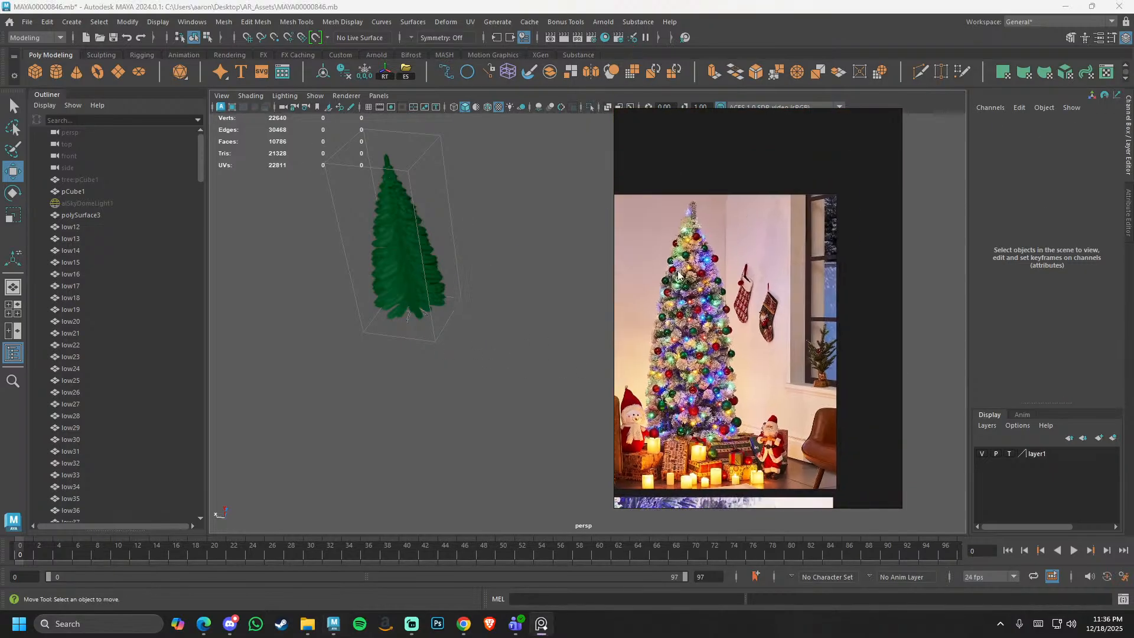
{"action": "scroll", "coordinate": [742, 371], "scroll_direction": "up", "scroll_amount": 6}
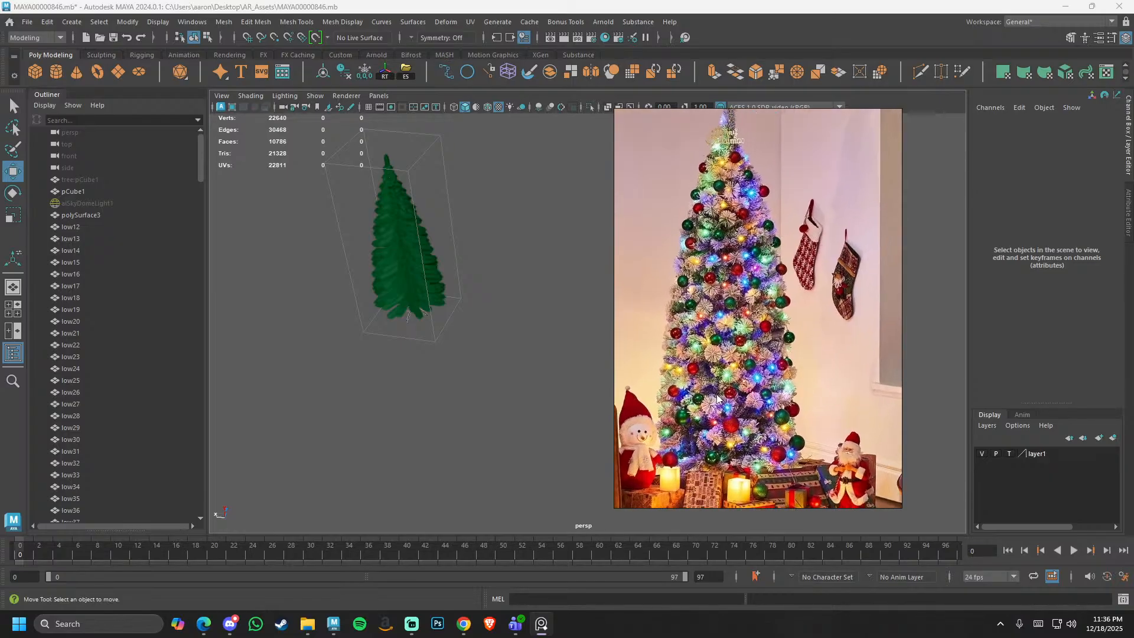
{"action": "left_click_drag", "start_coordinate": [614, 387], "coordinate": [485, 407]}
{"action": "left_click_drag", "start_coordinate": [523, 511], "coordinate": [522, 602]}
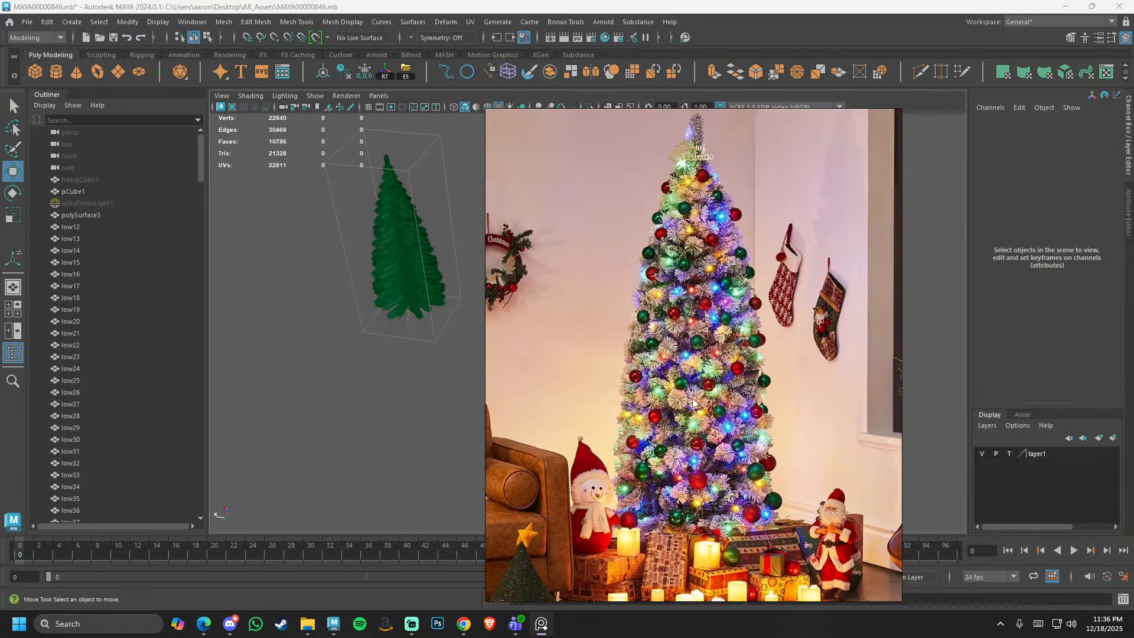
- Capture a screen area, draw red diagonal lines across the reference tree along the wraps of the light string, and discard the capture
{"action": "key", "text": "Print"}
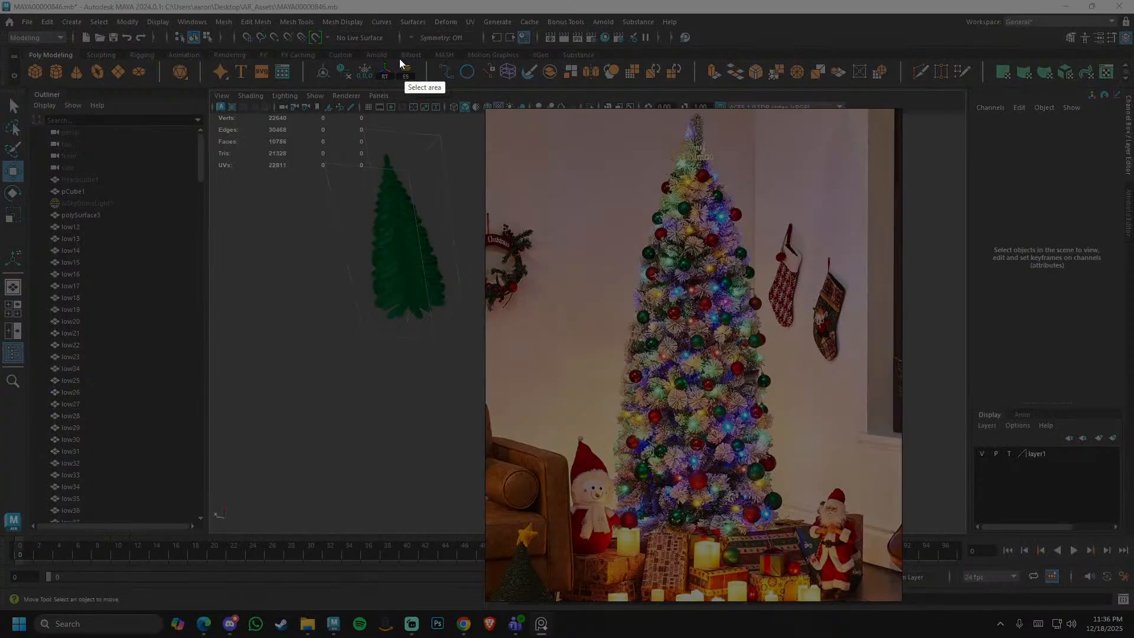
{"action": "mouse_move", "coordinate": [188, 3]}
{"action": "left_mouse_down"}
{"action": "mouse_move", "coordinate": [981, 619]}
{"action": "mouse_move", "coordinate": [1047, 614]}
{"action": "left_mouse_up"}
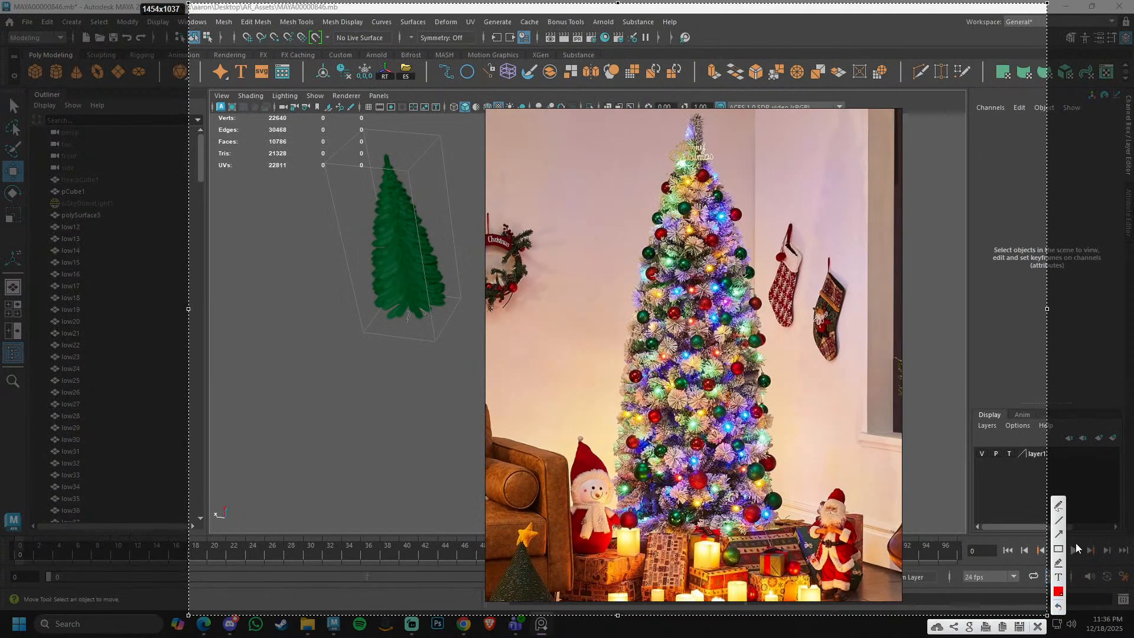
{"action": "mouse_move", "coordinate": [739, 211]}
{"action": "left_mouse_down"}
{"action": "mouse_move", "coordinate": [714, 267]}
{"action": "mouse_move", "coordinate": [656, 319]}
{"action": "left_mouse_up"}
{"action": "left_click_drag", "start_coordinate": [772, 293], "coordinate": [601, 363]}
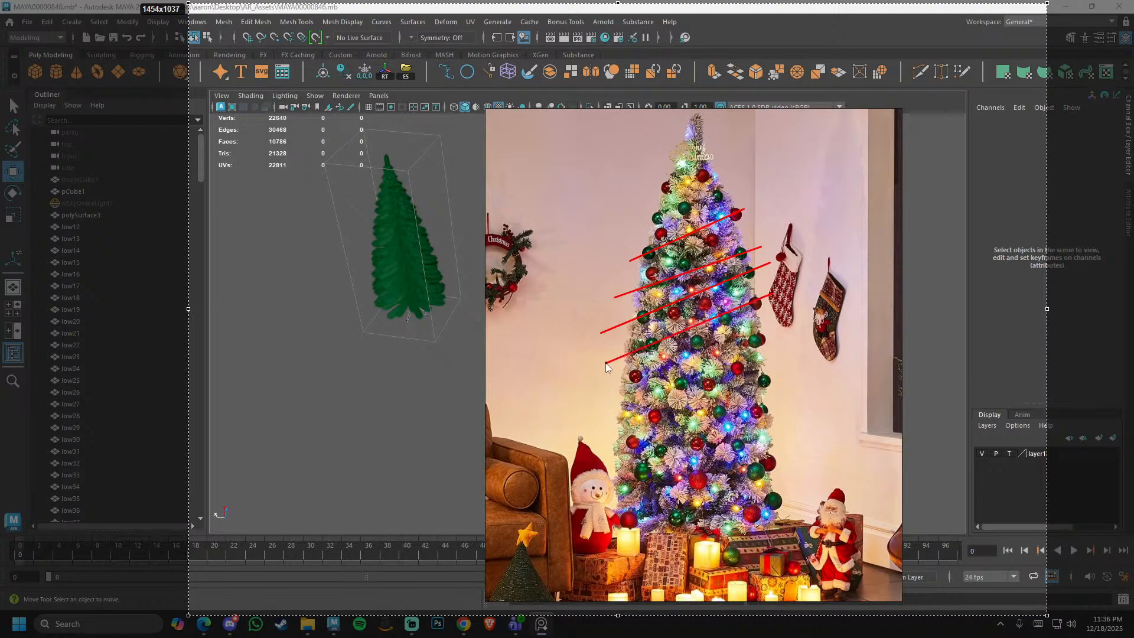
{"action": "left_click_drag", "start_coordinate": [783, 324], "coordinate": [613, 387]}
{"action": "left_click_drag", "start_coordinate": [792, 348], "coordinate": [584, 420]}
{"action": "left_click_drag", "start_coordinate": [790, 388], "coordinate": [593, 449]}
{"action": "left_click_drag", "start_coordinate": [797, 425], "coordinate": [581, 468]}
{"action": "left_click_drag", "start_coordinate": [802, 459], "coordinate": [577, 489]}
{"action": "left_click_drag", "start_coordinate": [798, 487], "coordinate": [671, 518]}
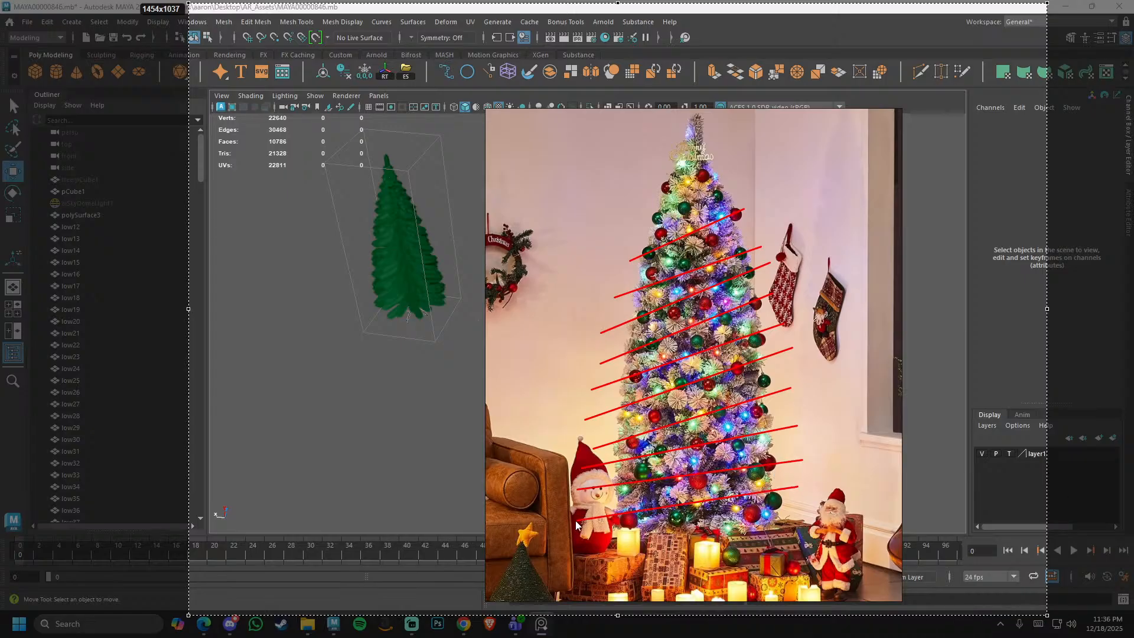
{"action": "left_click_drag", "start_coordinate": [740, 185], "coordinate": [637, 228]}
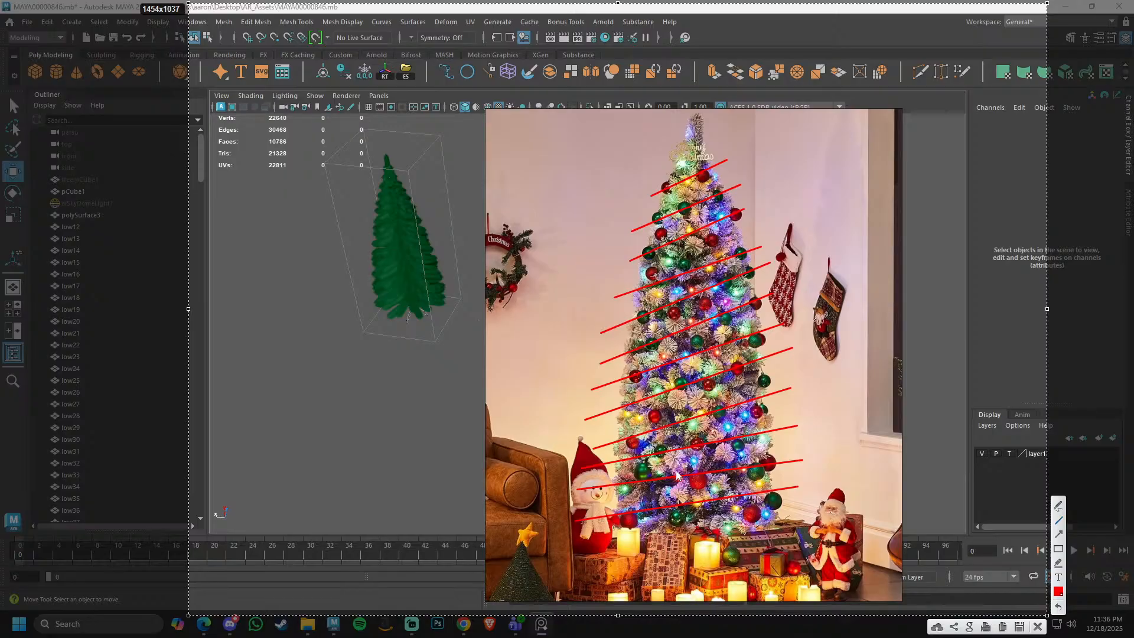
{"action": "key", "text": "Escape"}
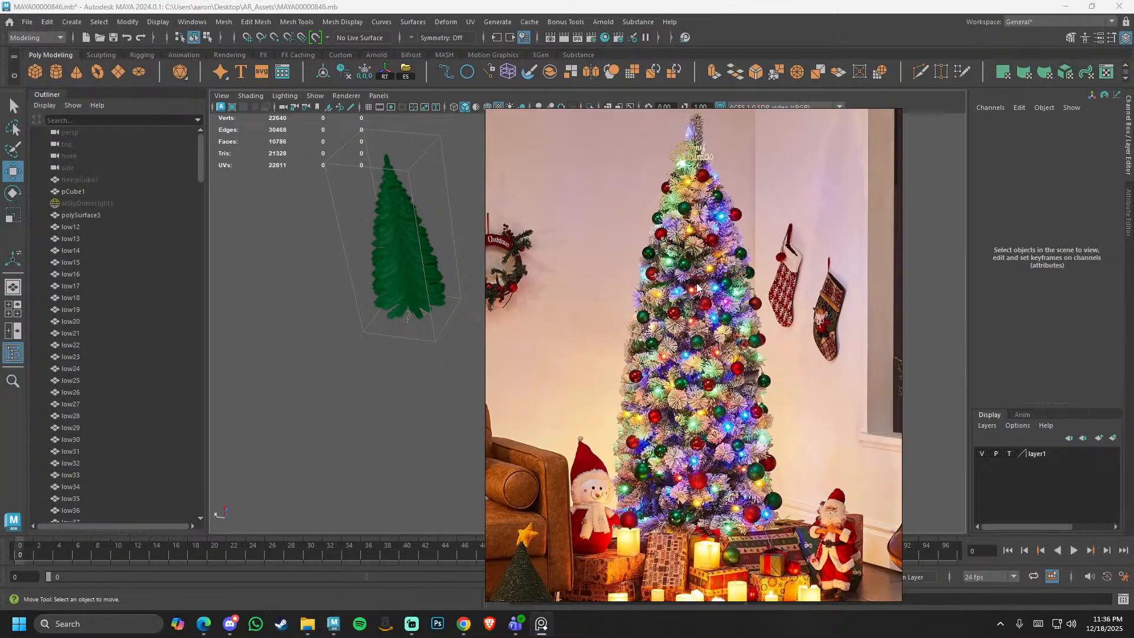
- Move the reference image clear of the tree model and create a polygon helix
{"action": "right_click_drag", "start_coordinate": [630, 433], "coordinate": [883, 374]}
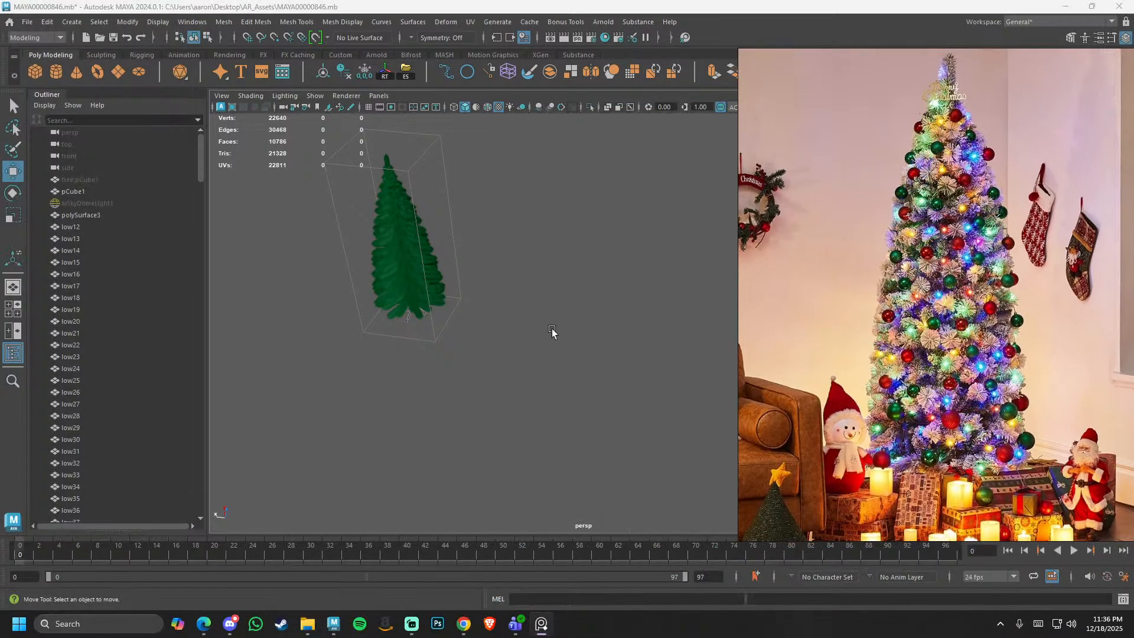
{"action": "left_click", "coordinate": [546, 273]}
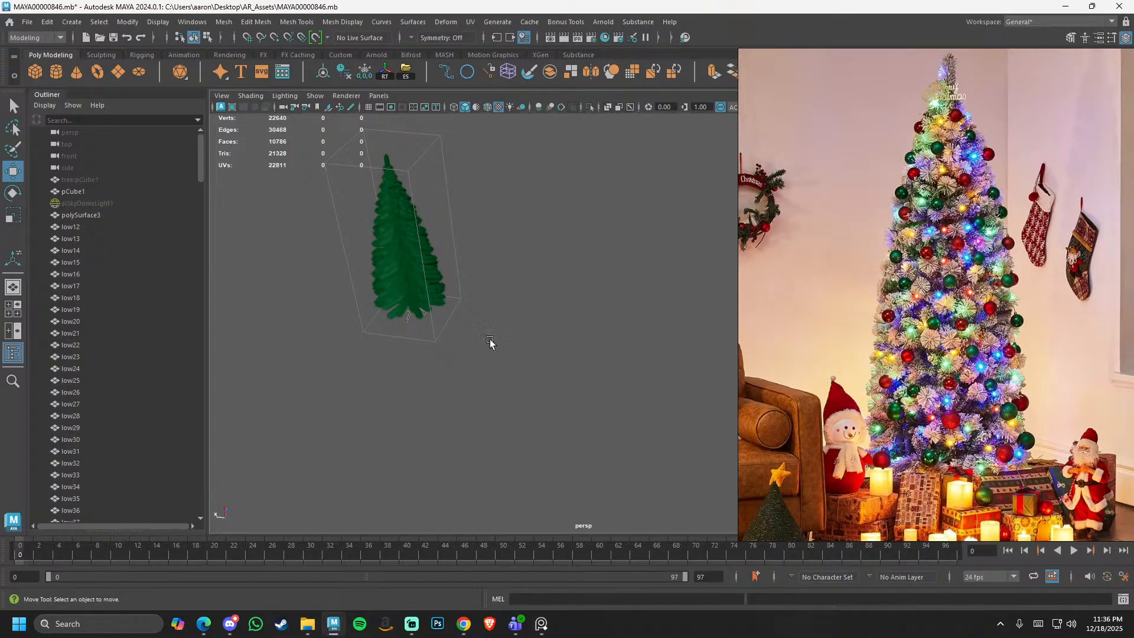
{"action": "scroll", "coordinate": [587, 339], "scroll_direction": "up", "scroll_amount": 6}
{"action": "middle_click_drag", "start_coordinate": [489, 340], "coordinate": [644, 387], "text": "alt"}
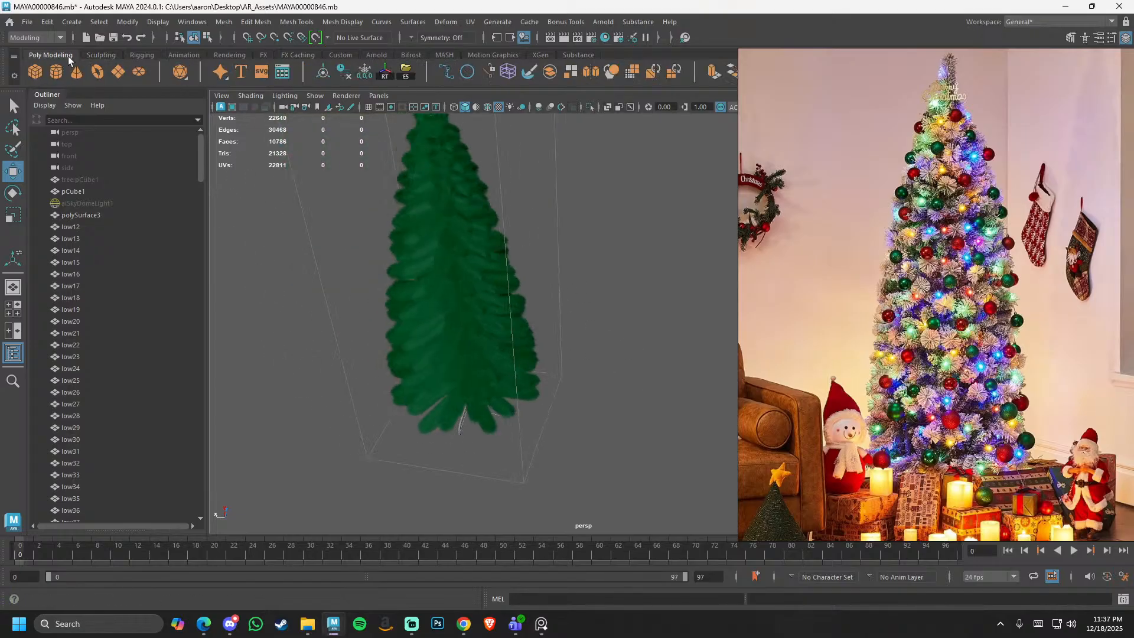
{"action": "right_click", "coordinate": [641, 182], "text": "shift"}
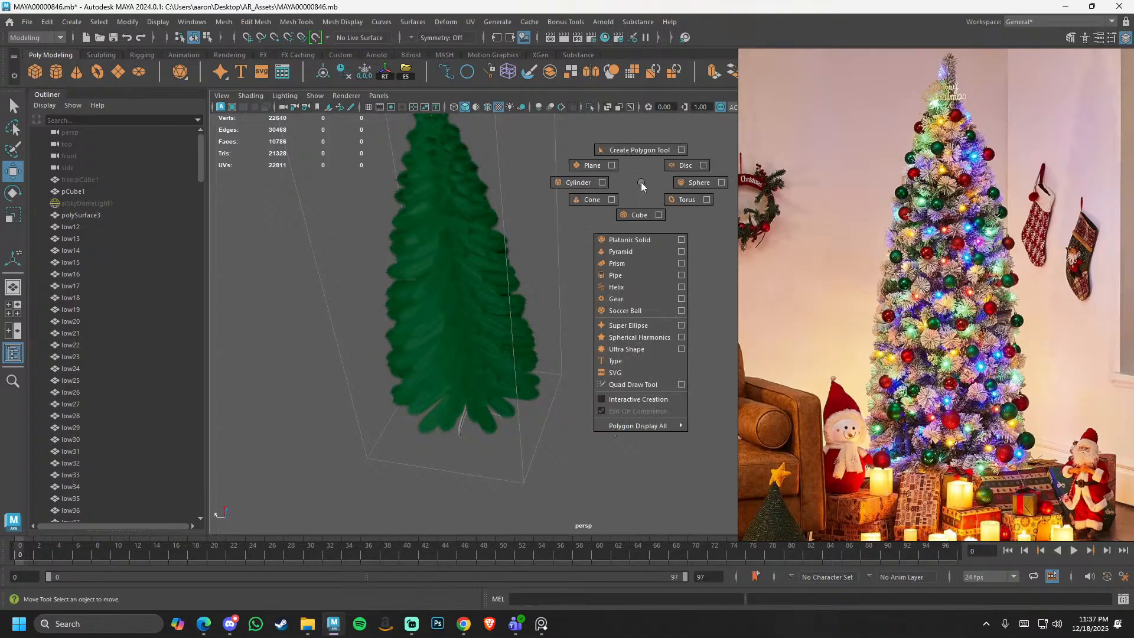
{"action": "left_click", "coordinate": [625, 287]}
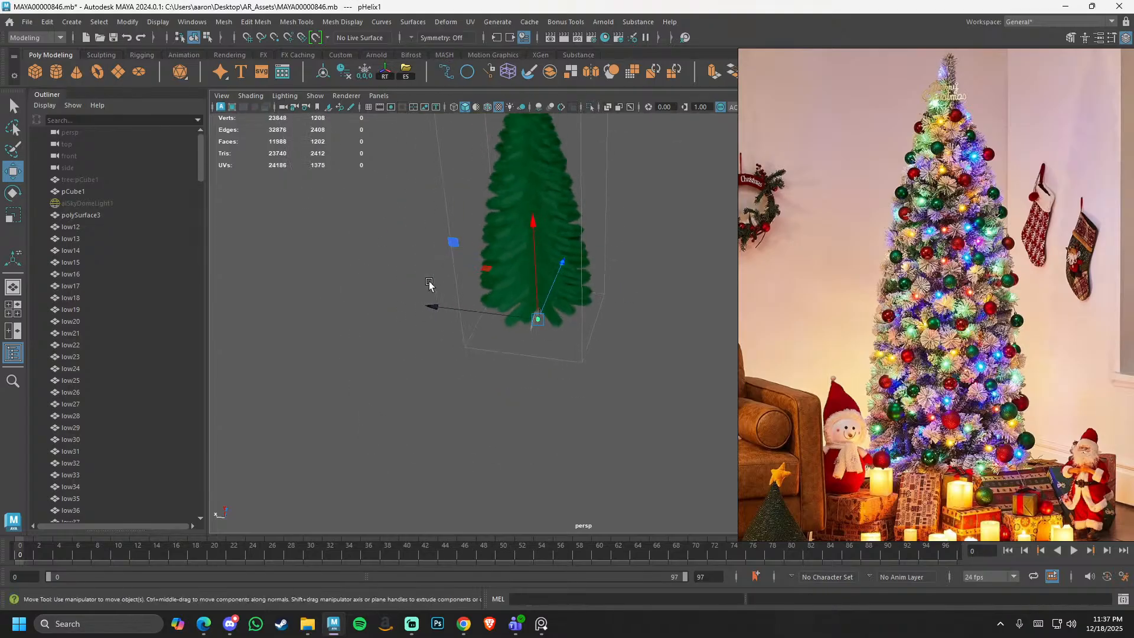
- Scale the helix up uniformly until its coils are slightly wider than the lower part of the tree
{"action": "left_click_drag", "start_coordinate": [429, 281], "coordinate": [431, 268], "text": "alt"}
{"action": "key", "text": "r"}
{"action": "left_click_drag", "start_coordinate": [539, 342], "coordinate": [581, 379]}
{"action": "middle_click_drag", "start_coordinate": [581, 379], "coordinate": [506, 337], "text": "alt"}
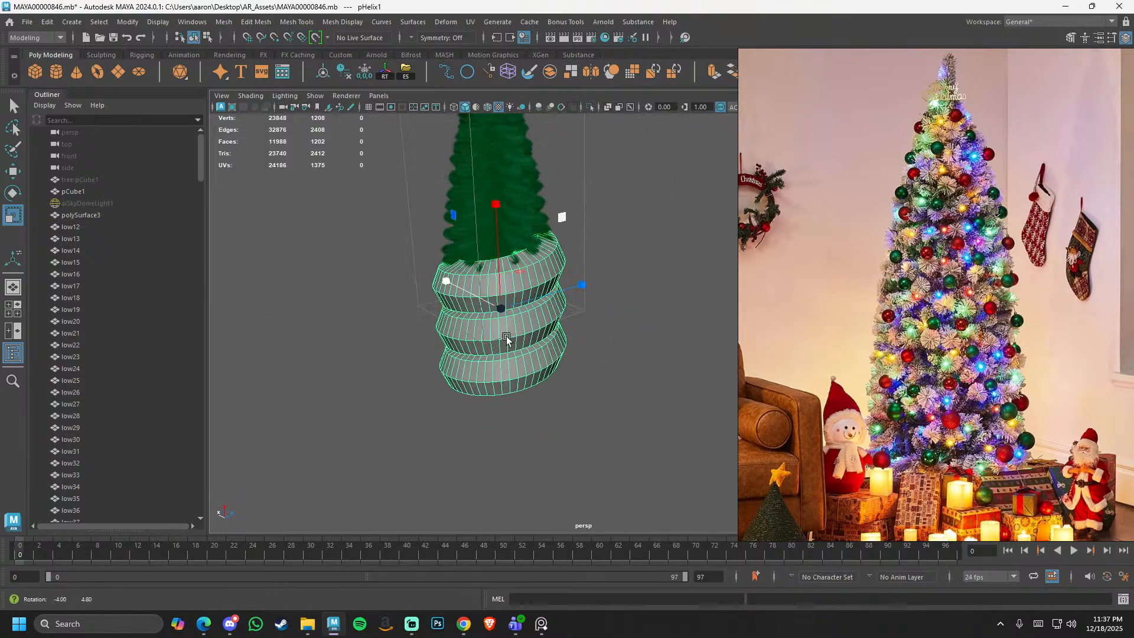
{"action": "left_click_drag", "start_coordinate": [505, 337], "coordinate": [547, 347], "text": "alt"}
{"action": "right_click_drag", "start_coordinate": [547, 347], "coordinate": [594, 380], "text": "alt"}
- Set the helix's Subdivisions Axis to 15 and its Radius to 0.01 to make a thin light wire
{"action": "key", "text": "t"}
{"action": "left_click", "coordinate": [657, 243]}
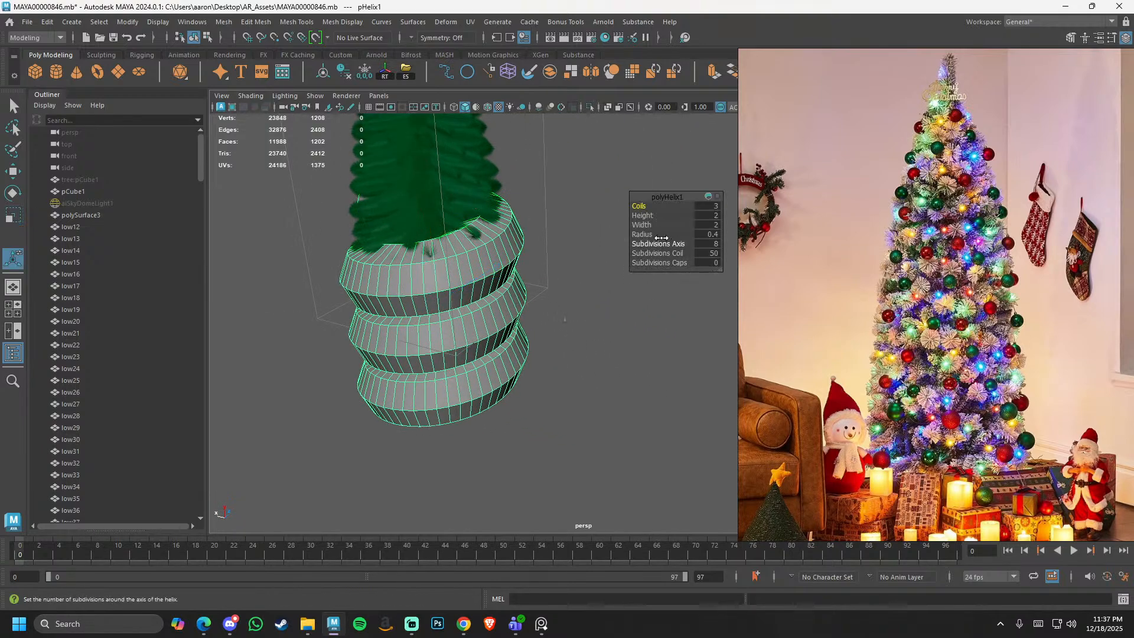
{"action": "mouse_move", "coordinate": [657, 244]}
{"action": "middle_mouse_down"}
{"action": "mouse_move", "coordinate": [700, 250]}
{"action": "mouse_move", "coordinate": [642, 234]}
{"action": "middle_mouse_up"}
{"action": "left_click", "coordinate": [653, 235]}
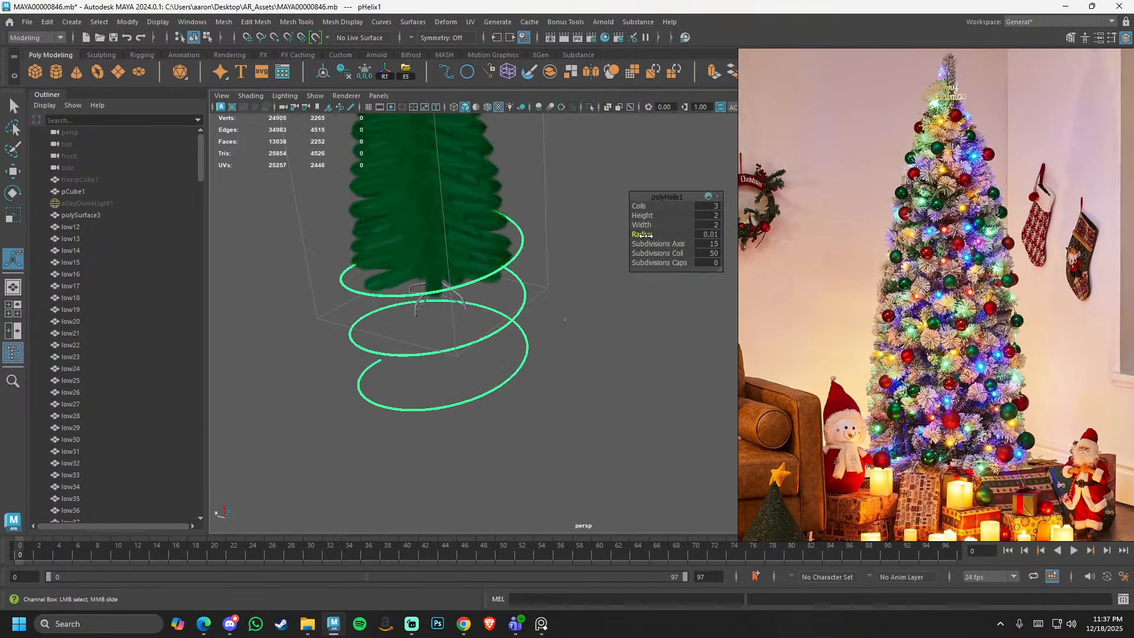
{"action": "scroll", "coordinate": [628, 362], "scroll_direction": "up", "scroll_amount": 5}
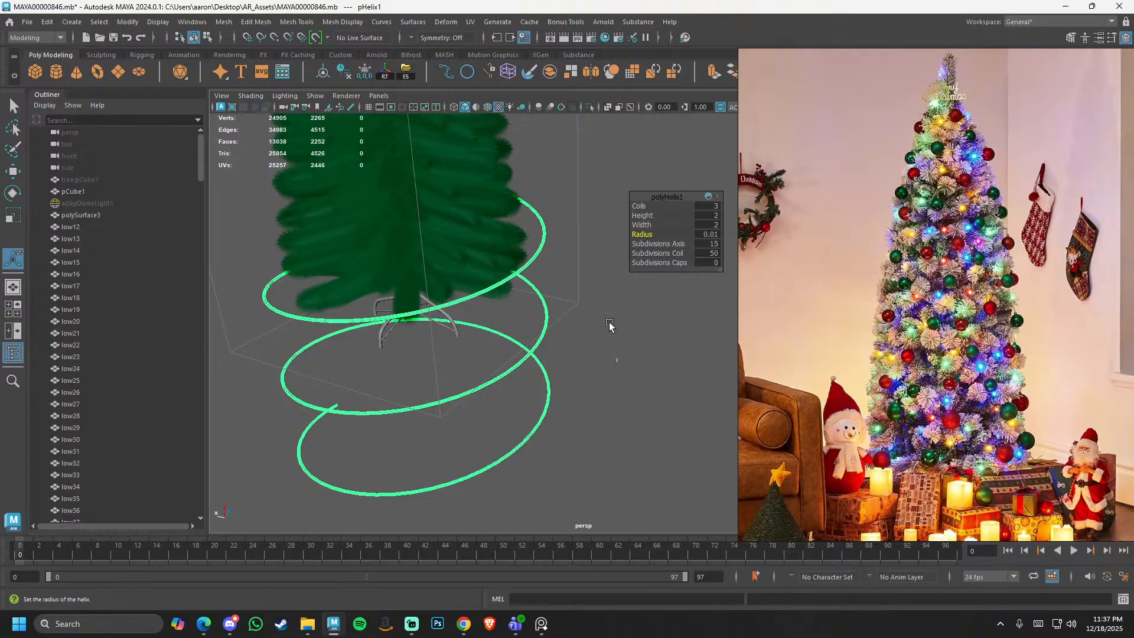
{"action": "scroll", "coordinate": [608, 324], "scroll_direction": "up", "scroll_amount": 2}
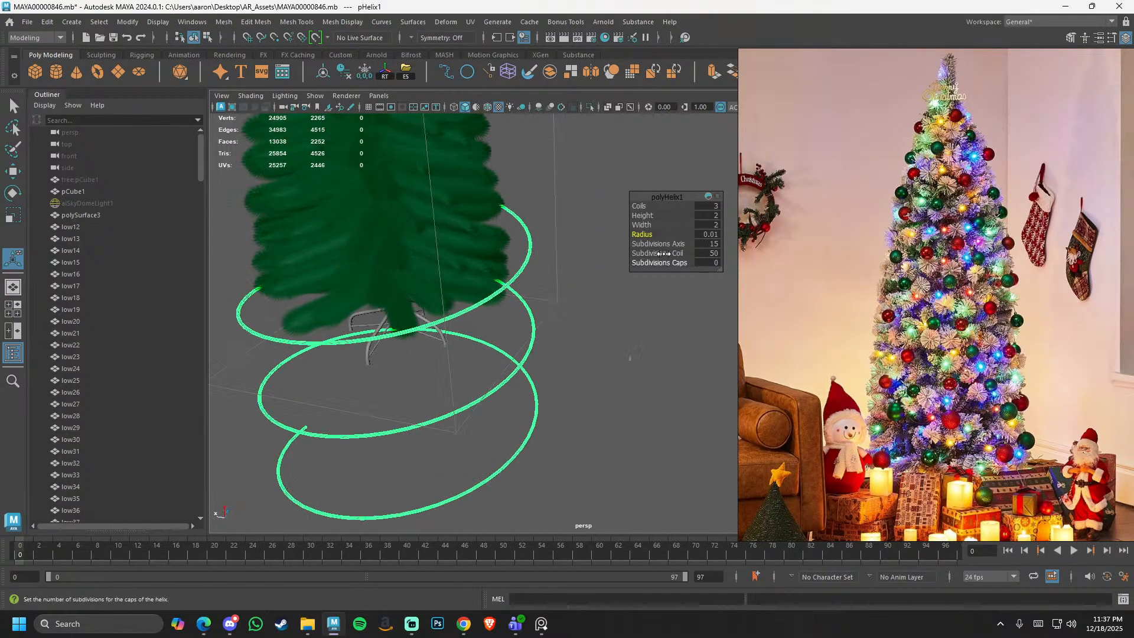
- Set the helix's Height to 3.9 to spread the coils over the length of the tree
{"action": "left_click", "coordinate": [641, 225]}
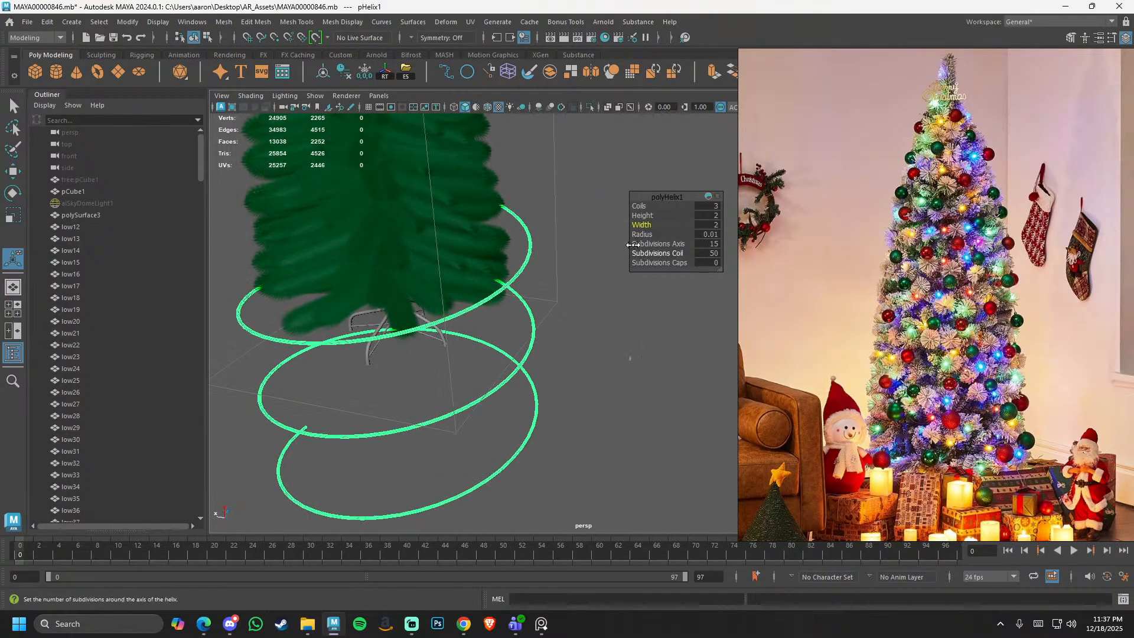
{"action": "left_click_drag", "start_coordinate": [642, 215], "coordinate": [657, 215]}
{"action": "scroll", "coordinate": [382, 250], "scroll_direction": "down", "scroll_amount": 4}
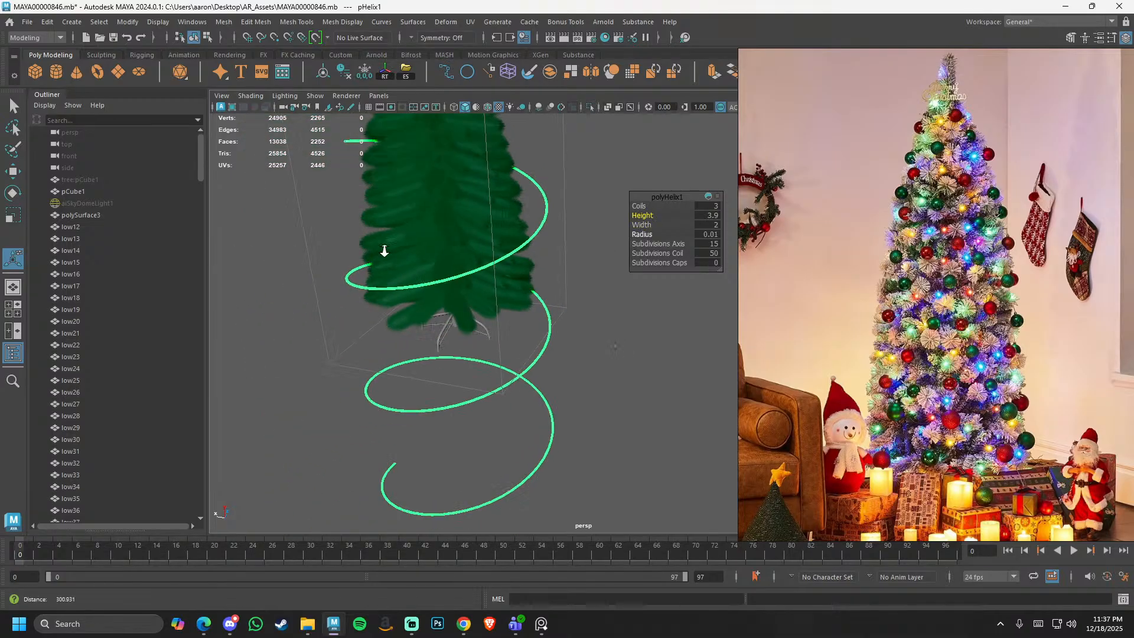
- Move the helix up and align it in the front view so that its coils surround the tree
{"action": "middle_click_drag", "start_coordinate": [476, 233], "coordinate": [526, 342], "text": "alt"}
{"action": "scroll", "coordinate": [513, 310], "scroll_direction": "down", "scroll_amount": 3}
{"action": "key", "text": "w"}
{"action": "left_click_drag", "start_coordinate": [530, 310], "coordinate": [571, 321]}
{"action": "key", "text": "space"}
{"action": "scroll", "coordinate": [586, 334], "scroll_direction": "down", "scroll_amount": 2}
{"action": "right_click_drag", "start_coordinate": [587, 335], "coordinate": [137, 318], "text": "alt"}
{"action": "scroll", "coordinate": [548, 383], "scroll_direction": "up", "scroll_amount": 3}
{"action": "middle_click_drag", "start_coordinate": [626, 483], "coordinate": [561, 417], "text": "alt"}
{"action": "mouse_move", "coordinate": [534, 346]}
{"action": "left_mouse_down"}
{"action": "mouse_move", "coordinate": [518, 319]}
{"action": "mouse_move", "coordinate": [520, 336]}
{"action": "left_mouse_up"}
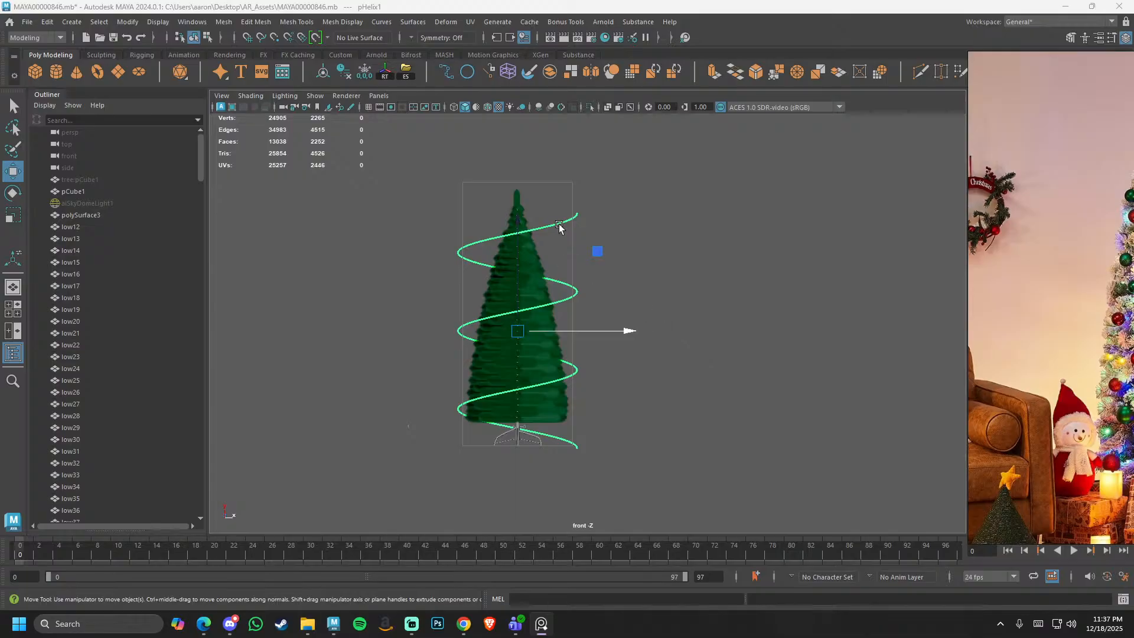
- Shift the reference image clear of the helix settings and raise the helix's Coils to 9.9
{"action": "key", "text": "t"}
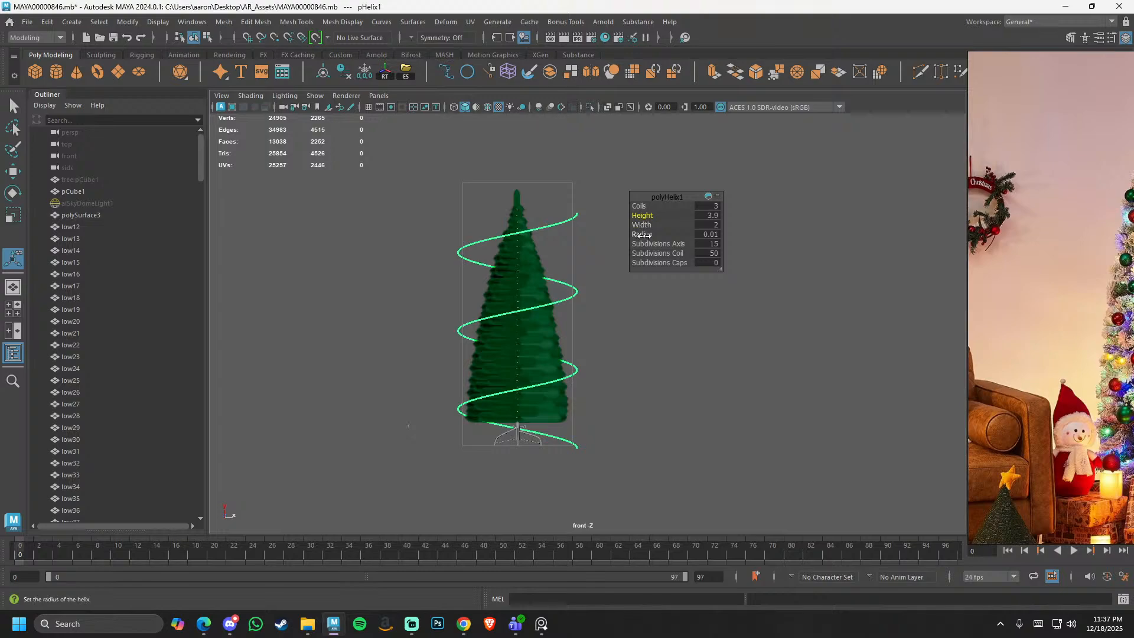
{"action": "left_click_drag", "start_coordinate": [660, 254], "coordinate": [616, 334]}
{"action": "left_click_drag", "start_coordinate": [1073, 349], "coordinate": [753, 317]}
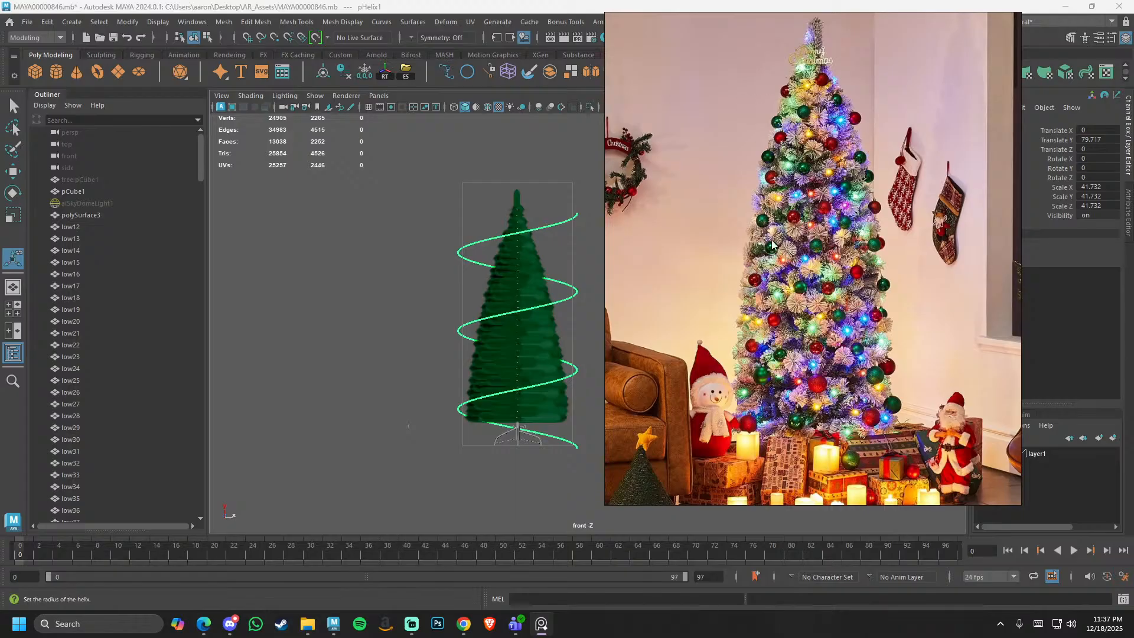
{"action": "left_click_drag", "start_coordinate": [772, 244], "coordinate": [882, 262]}
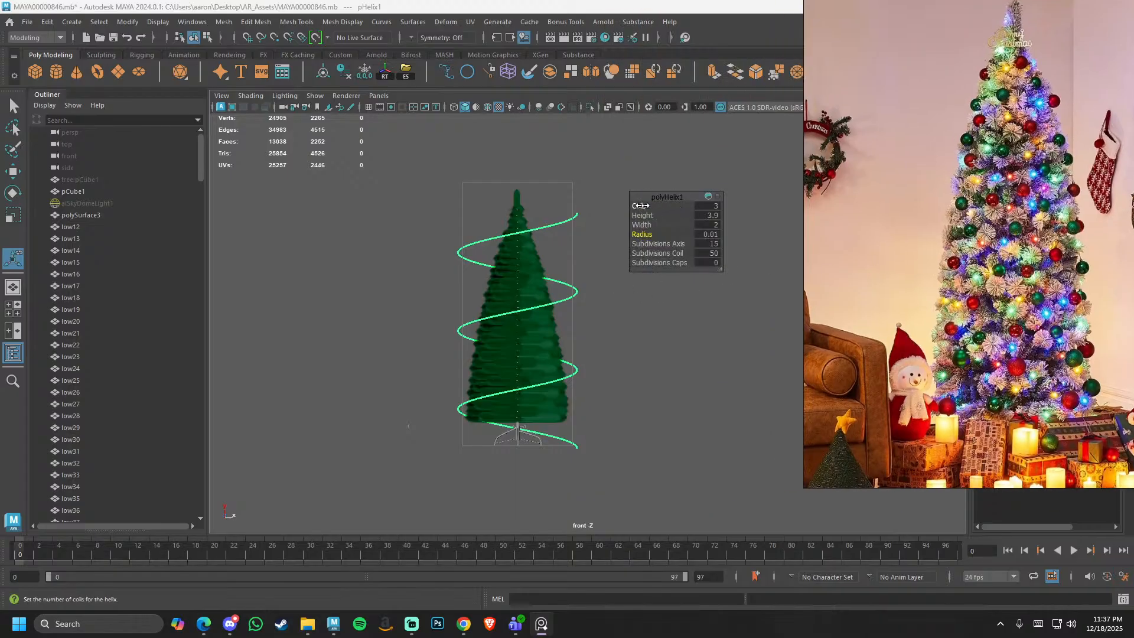
{"action": "left_click_drag", "start_coordinate": [641, 205], "coordinate": [666, 205]}
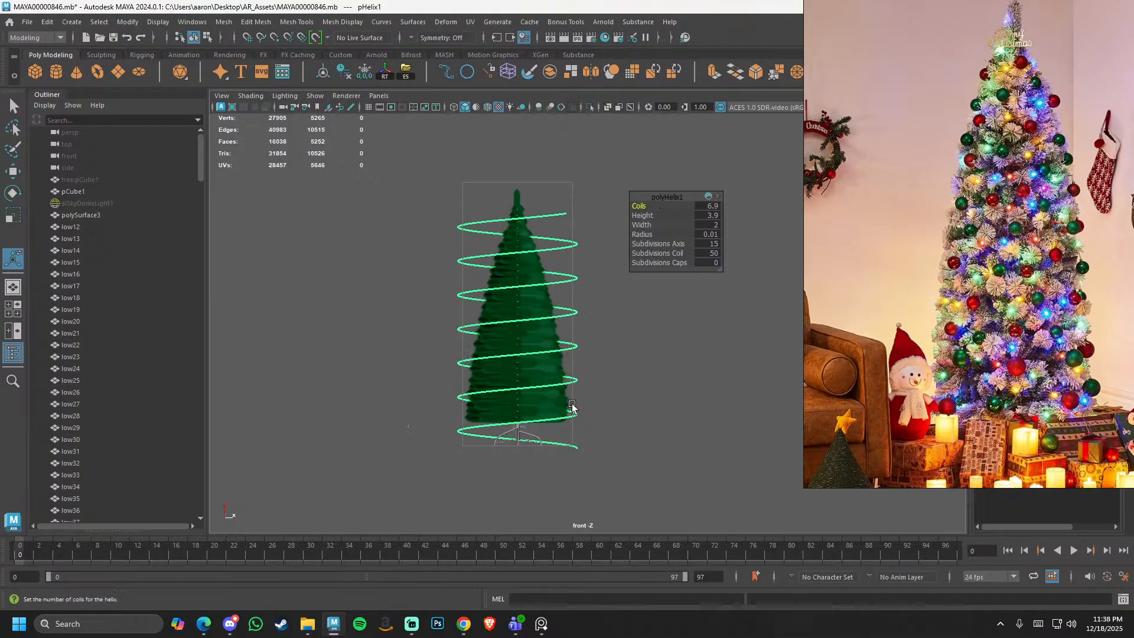
{"action": "left_click_drag", "start_coordinate": [641, 205], "coordinate": [652, 206]}
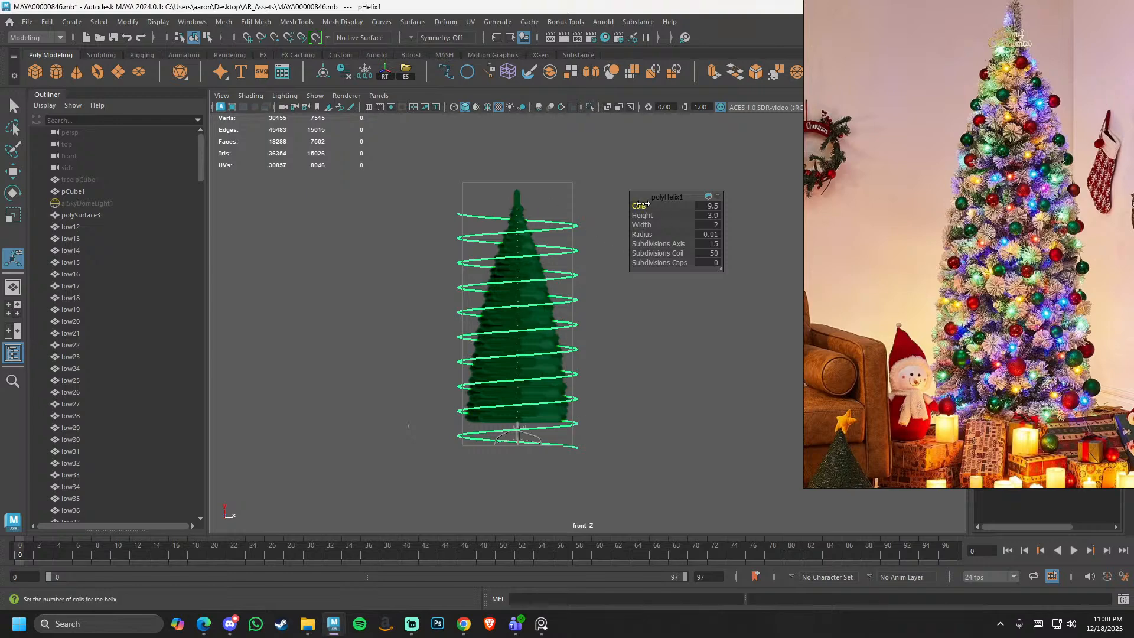
{"action": "left_click_drag", "start_coordinate": [643, 204], "coordinate": [647, 204]}
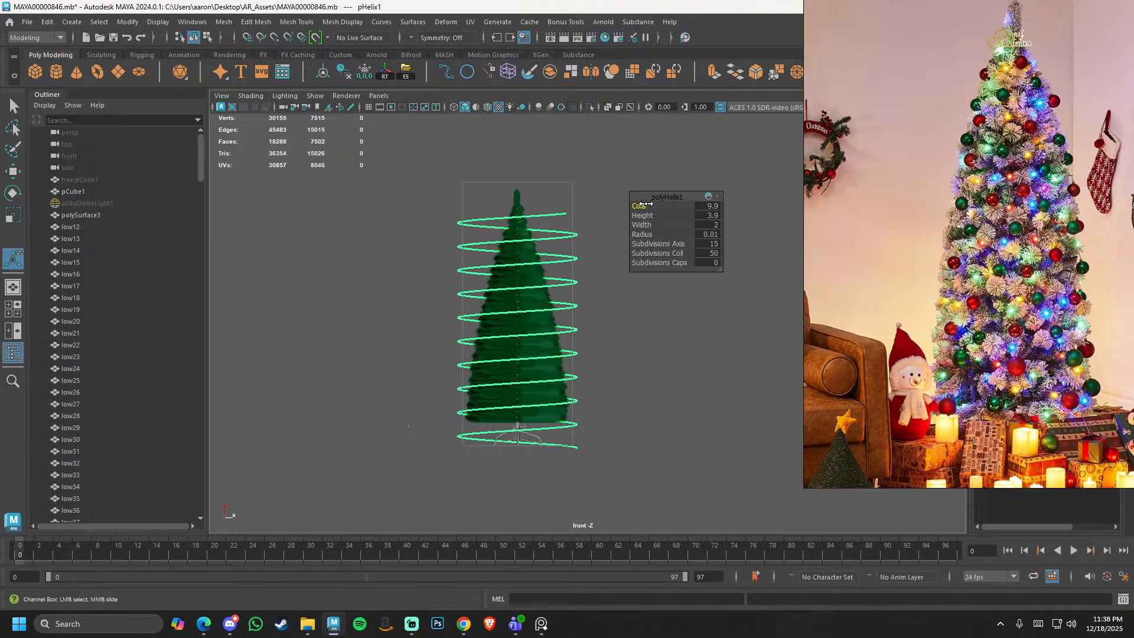
{"action": "left_click", "coordinate": [586, 227]}
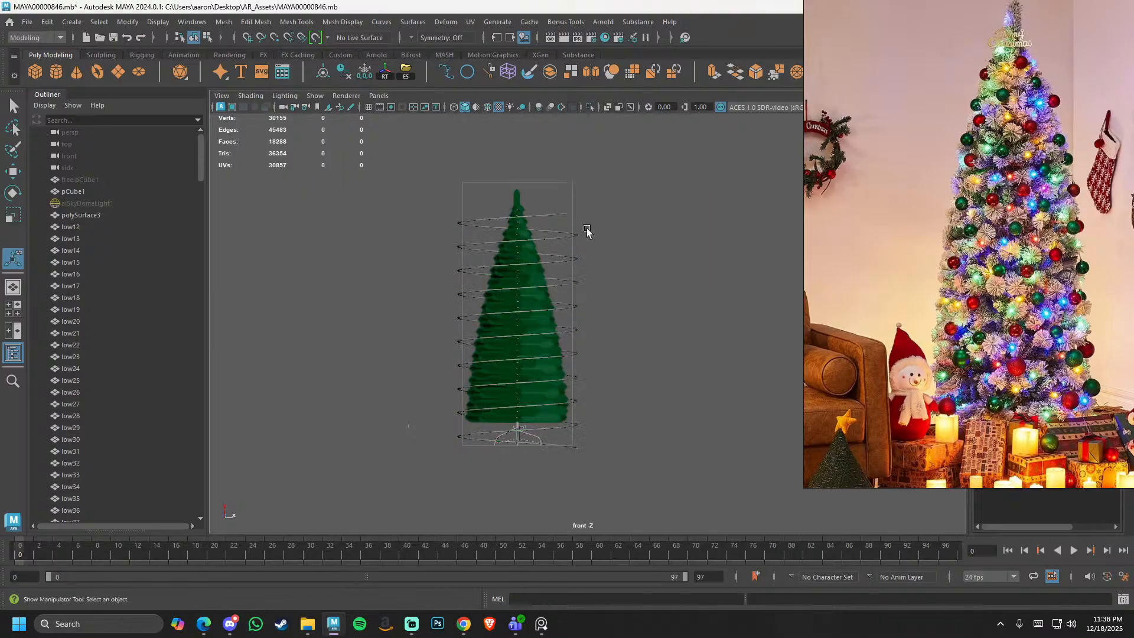
- Select one edge loop running along the full length of the helix and convert it with Polygon Edges to Curve
{"action": "key", "text": "space"}
{"action": "mouse_move", "coordinate": [585, 226]}
{"action": "left_mouse_down"}
{"action": "mouse_move", "coordinate": [582, 196]}
{"action": "mouse_move", "coordinate": [592, 242]}
{"action": "mouse_move", "coordinate": [594, 223]}
{"action": "left_mouse_up"}
{"action": "left_click", "coordinate": [585, 196]}
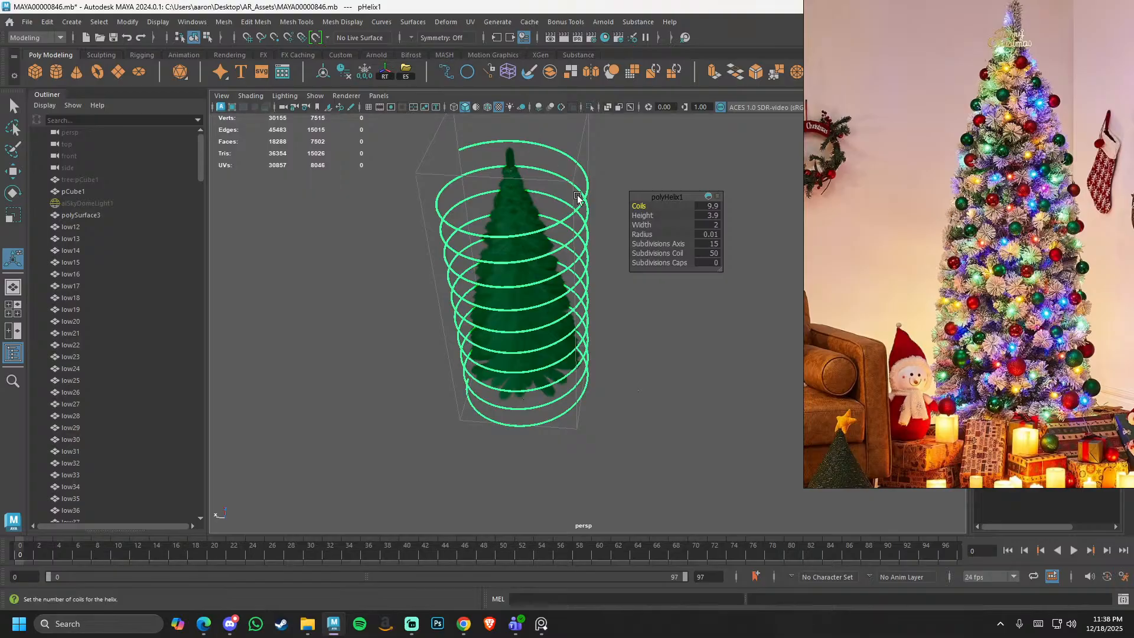
{"action": "scroll", "coordinate": [578, 207], "scroll_direction": "up", "scroll_amount": 8}
{"action": "key", "text": "q"}
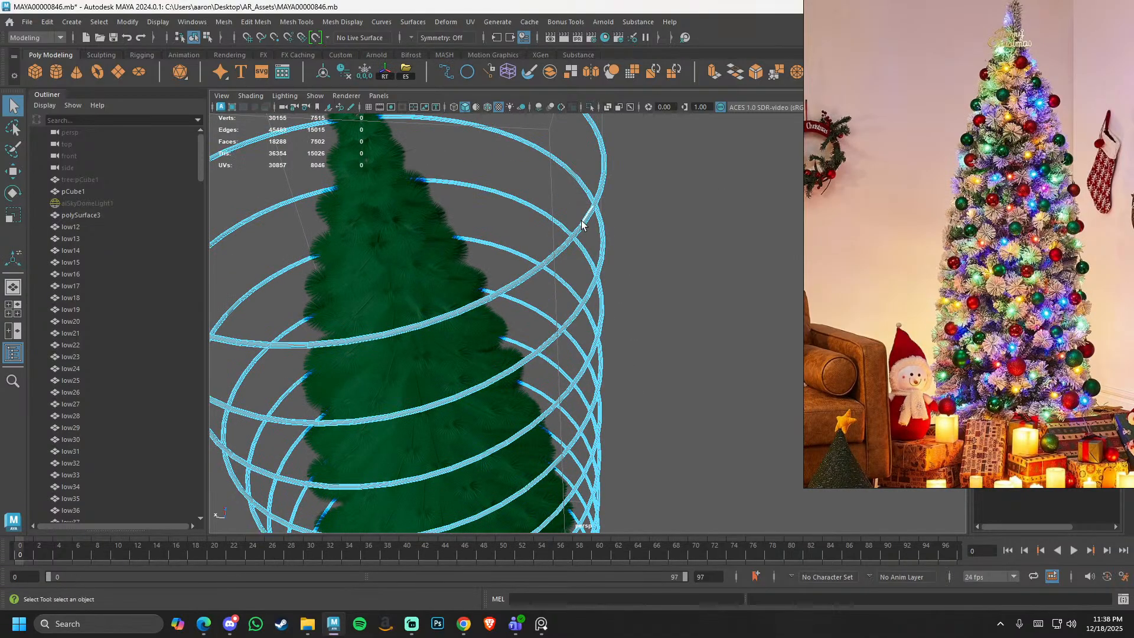
{"action": "scroll", "coordinate": [582, 223], "scroll_direction": "up", "scroll_amount": 6}
{"action": "double_click", "coordinate": [674, 264]}
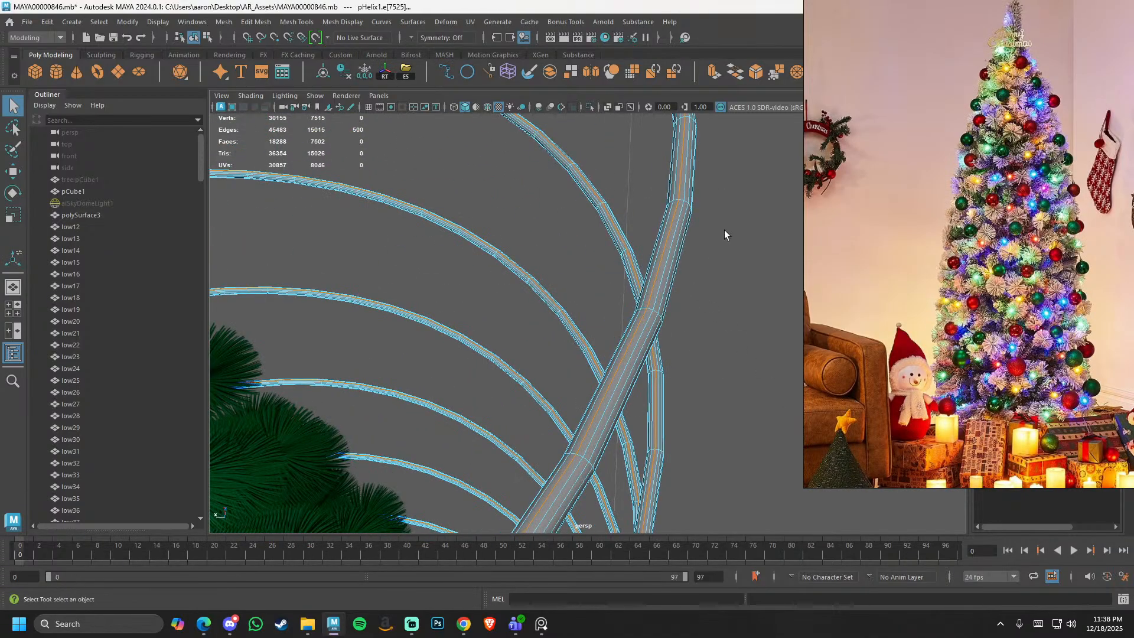
{"action": "right_click", "coordinate": [749, 188], "text": "shift"}
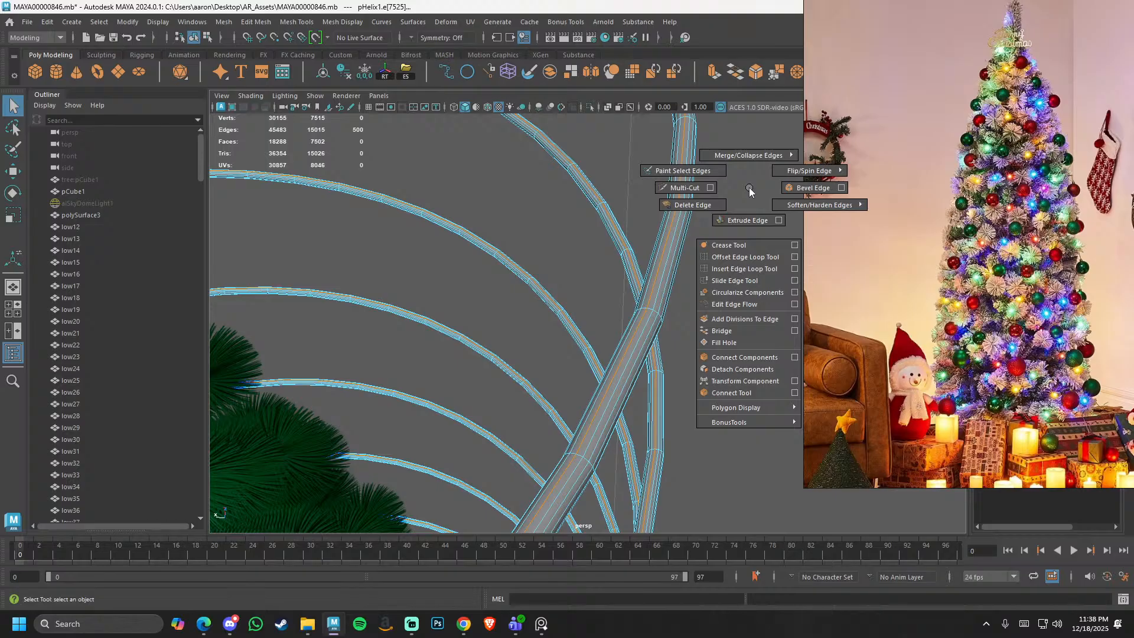
{"action": "right_click_drag", "start_coordinate": [749, 188], "coordinate": [692, 205], "text": "shift"}
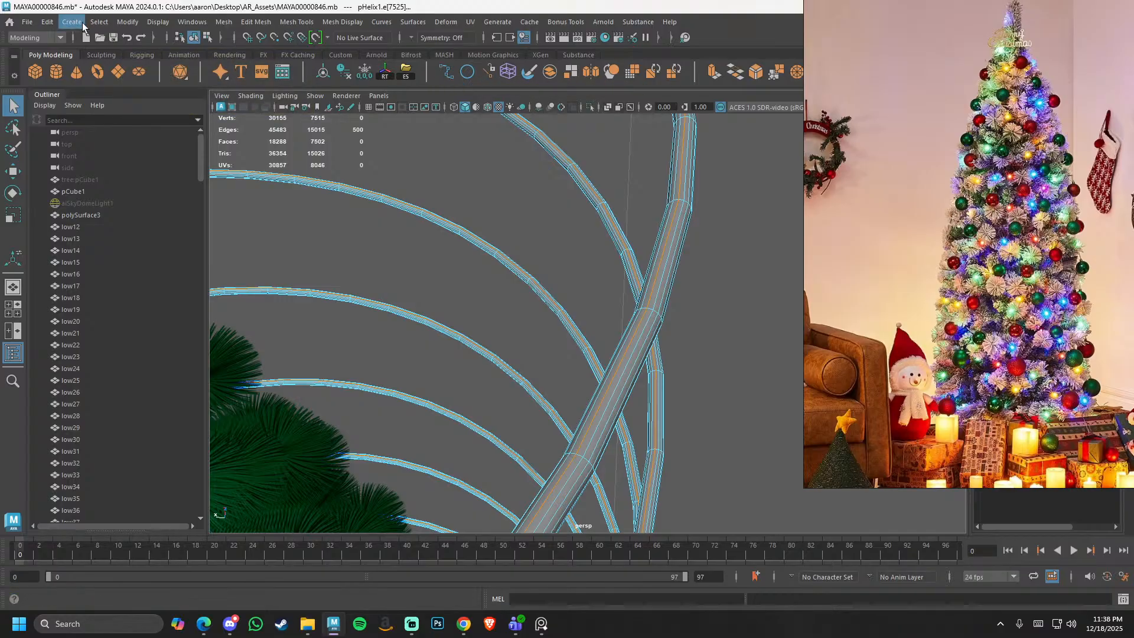
{"action": "left_click", "coordinate": [128, 21]}
{"action": "mouse_move", "coordinate": [195, 332]}
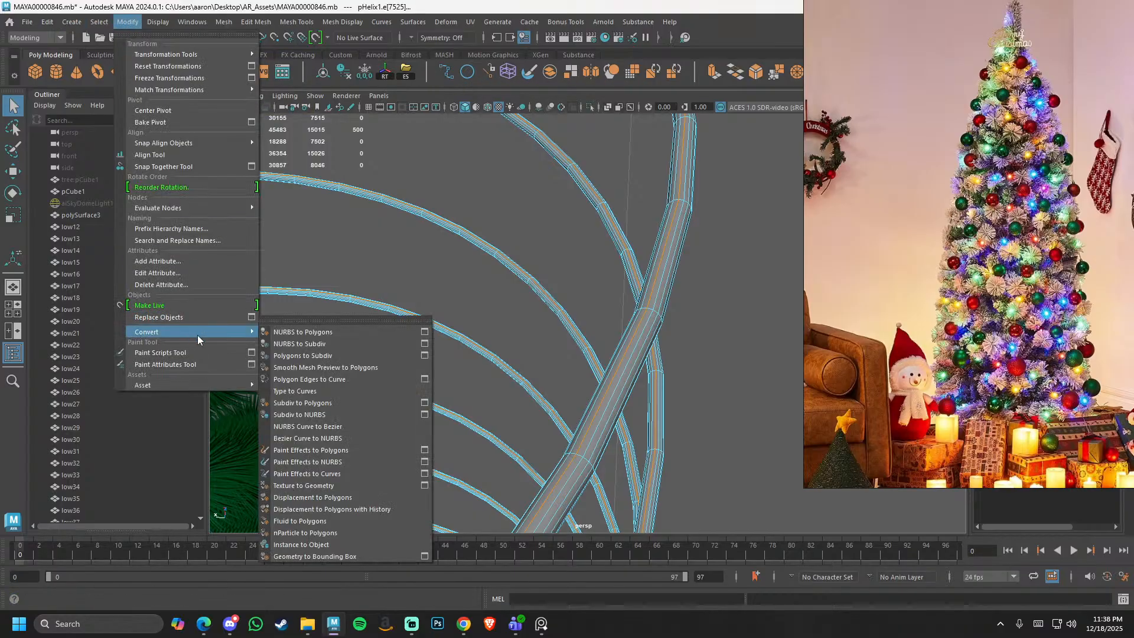
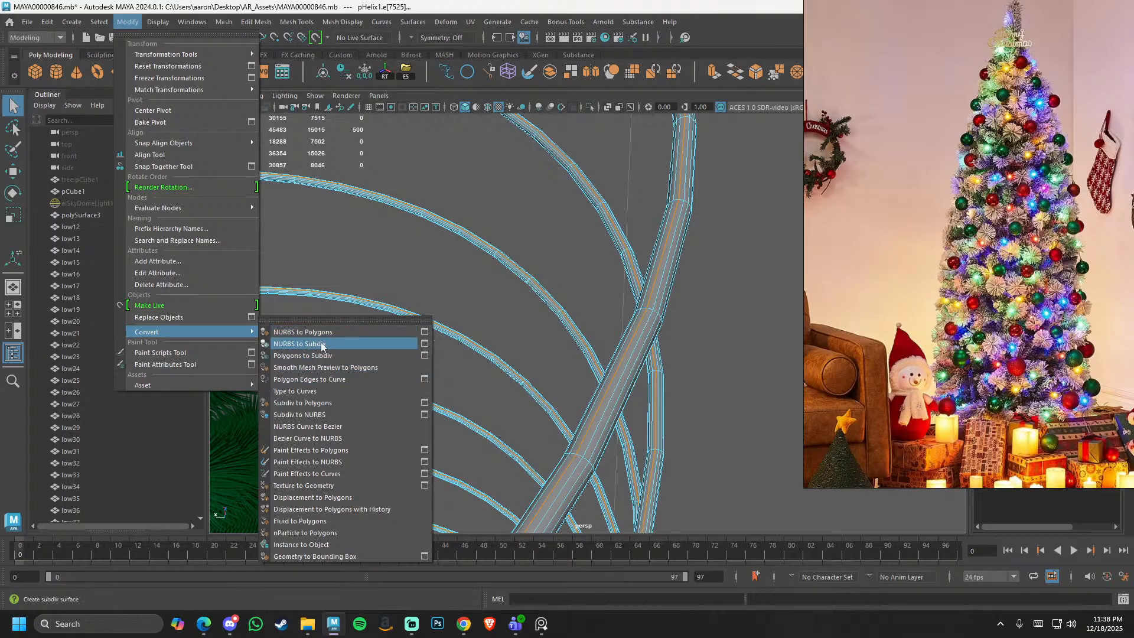
{"action": "left_click", "coordinate": [346, 380]}
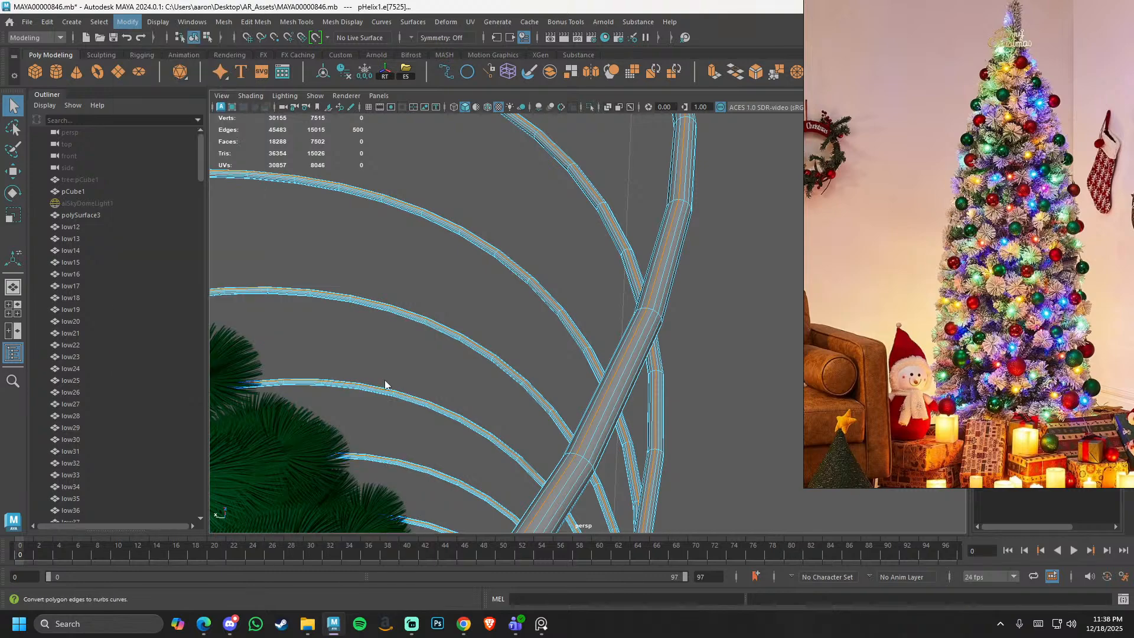
- Delete the helix mesh and freeze the transformations of the remaining spiral curve
{"action": "scroll", "coordinate": [685, 331], "scroll_direction": "down", "scroll_amount": 3}
{"action": "left_click", "coordinate": [601, 323]}
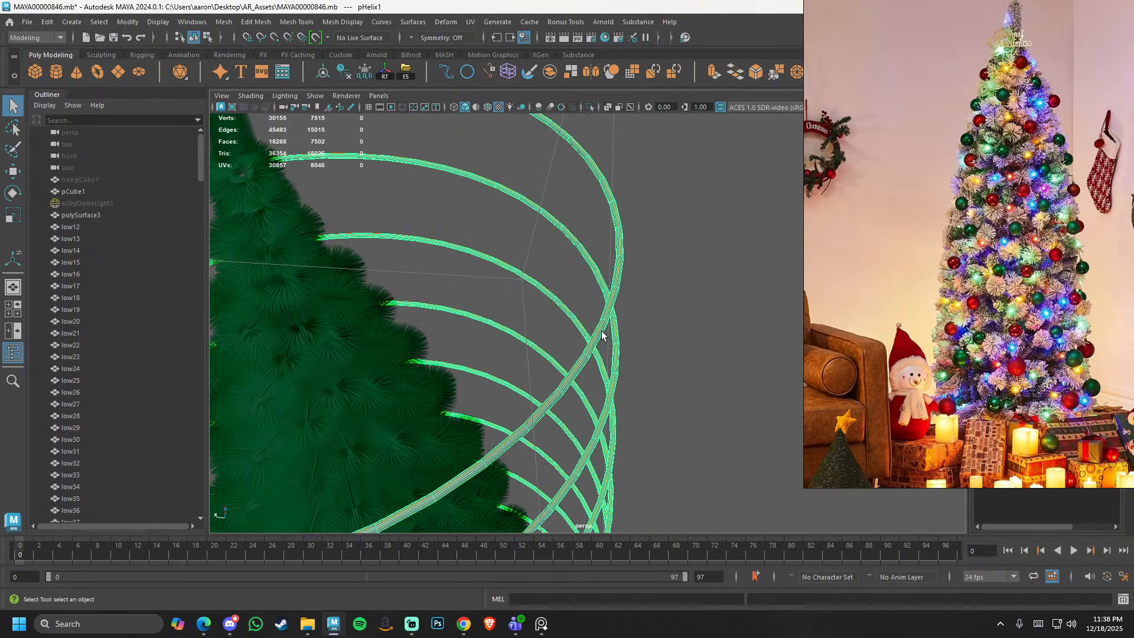
{"action": "key", "text": "Delete"}
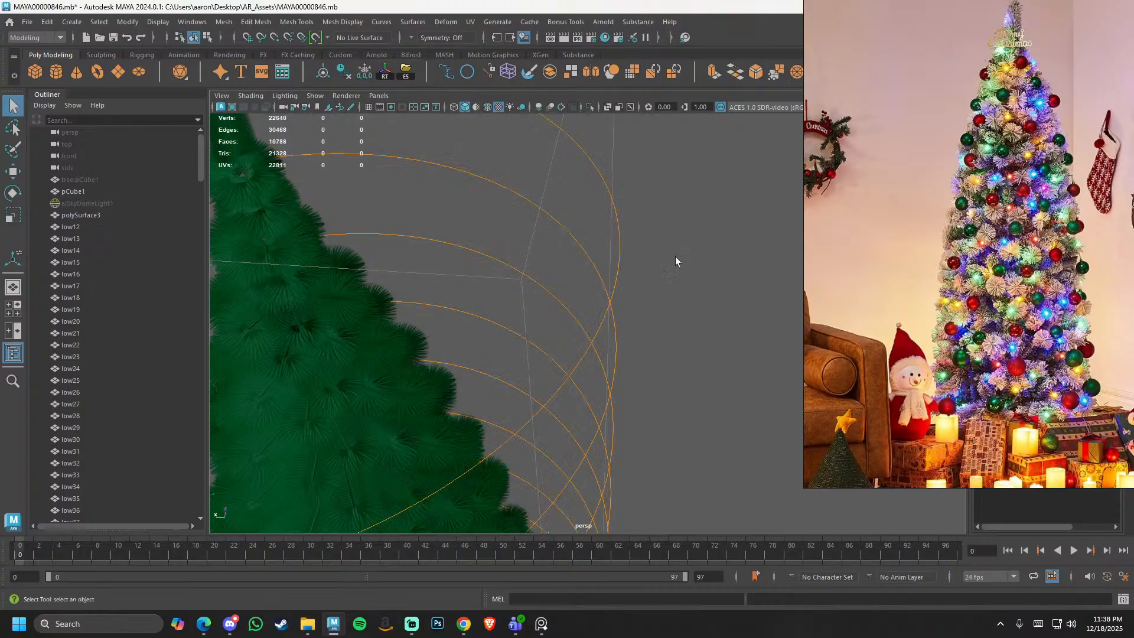
{"action": "left_click", "coordinate": [564, 321]}
{"action": "left_click", "coordinate": [347, 75]}
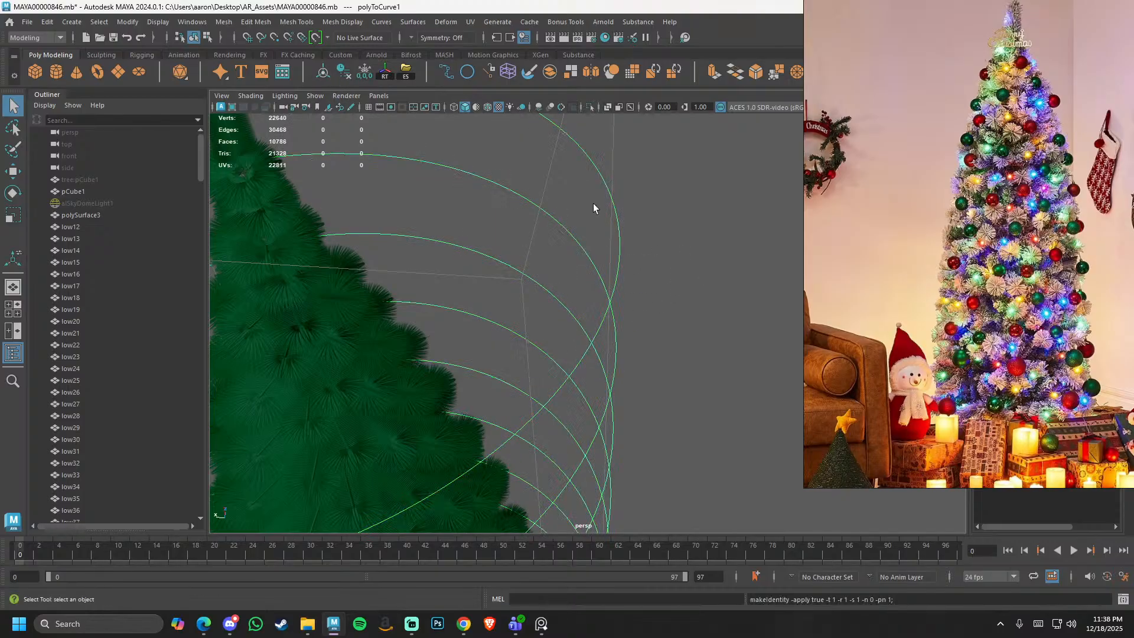
- Check the spiral curve's control vertices, return to object selection and apply a Lattice deformer to the curve
{"action": "right_click_drag", "start_coordinate": [594, 206], "coordinate": [291, 169], "text": "alt"}
{"action": "right_click_drag", "start_coordinate": [454, 182], "coordinate": [411, 199]}
{"action": "right_click_drag", "start_coordinate": [411, 198], "coordinate": [449, 243], "text": "alt"}
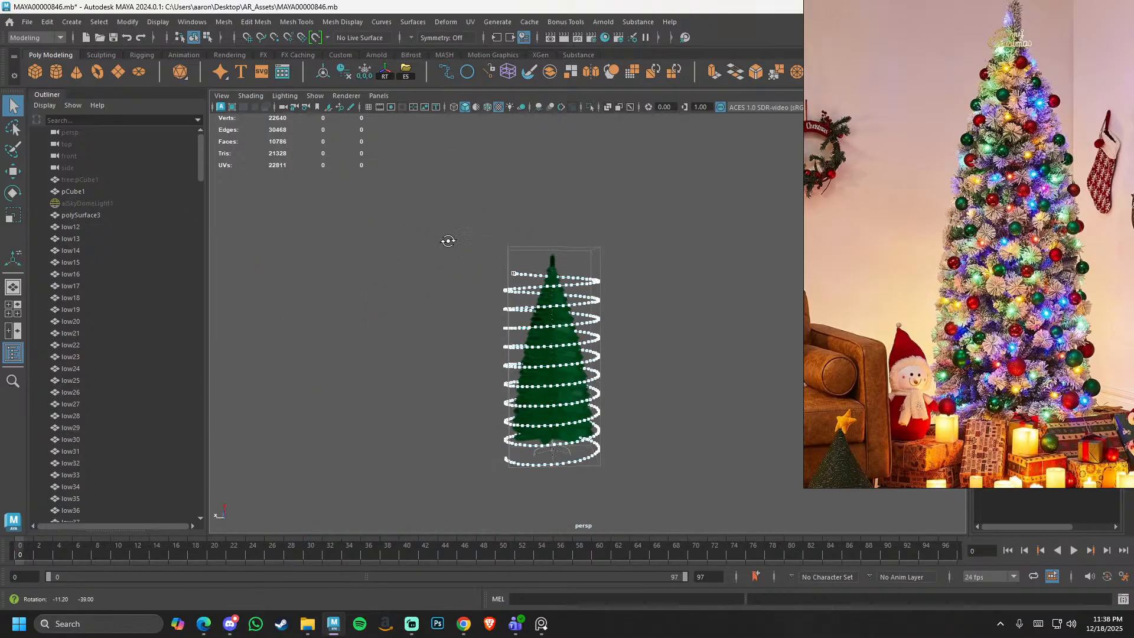
{"action": "left_click_drag", "start_coordinate": [448, 243], "coordinate": [438, 248], "text": "alt"}
{"action": "right_click_drag", "start_coordinate": [583, 140], "coordinate": [603, 127]}
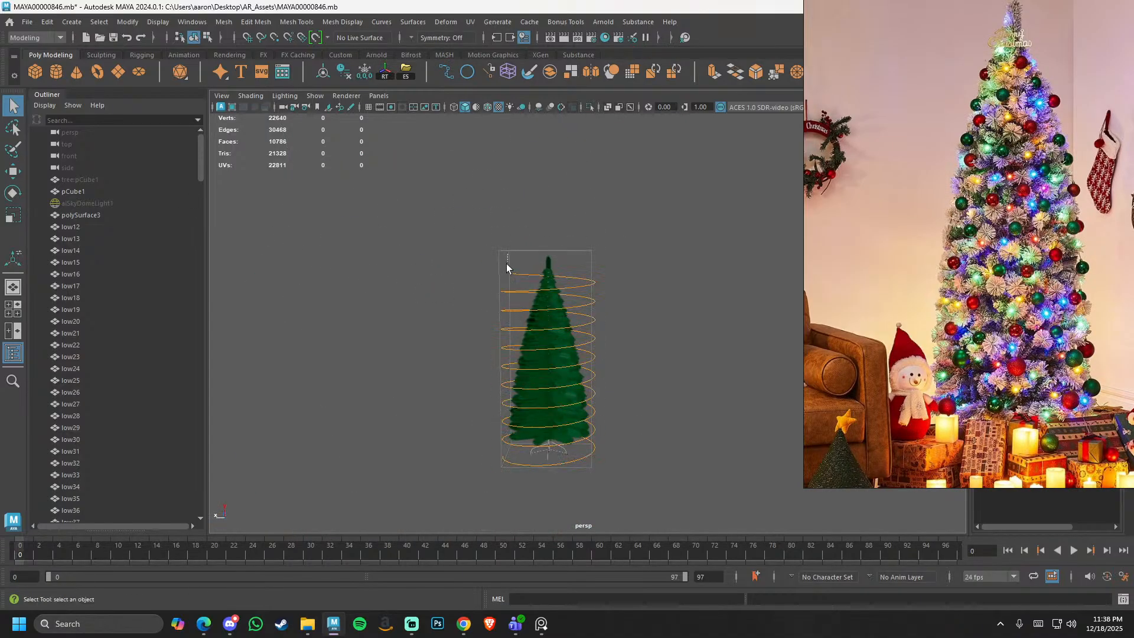
{"action": "left_click", "coordinate": [512, 293]}
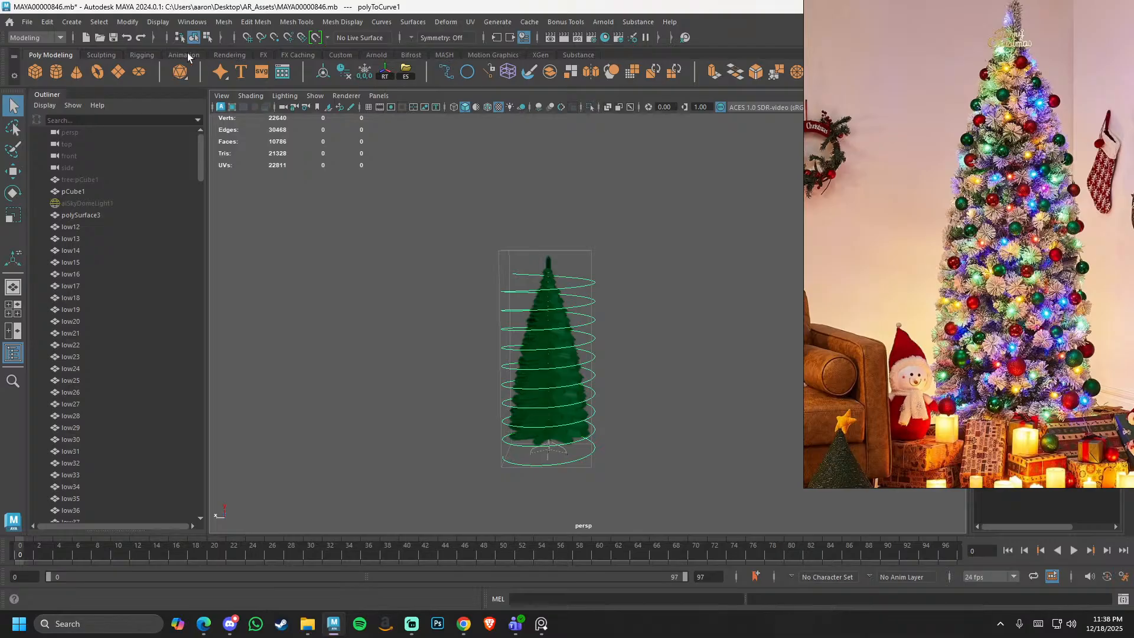
{"action": "left_click", "coordinate": [143, 54]}
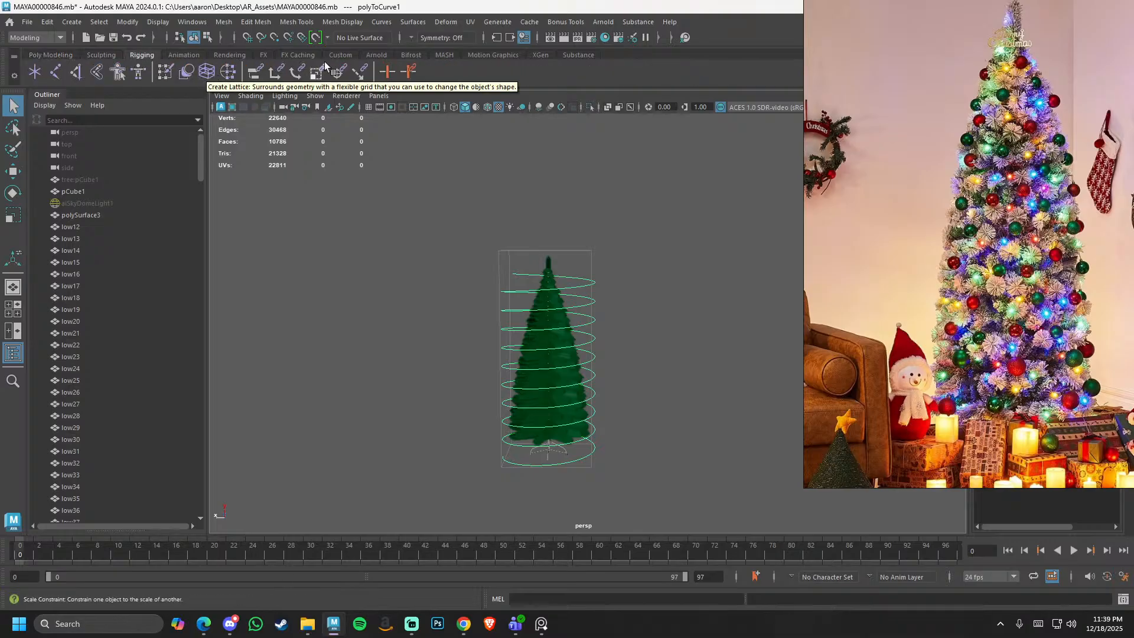
{"action": "left_click", "coordinate": [444, 24]}
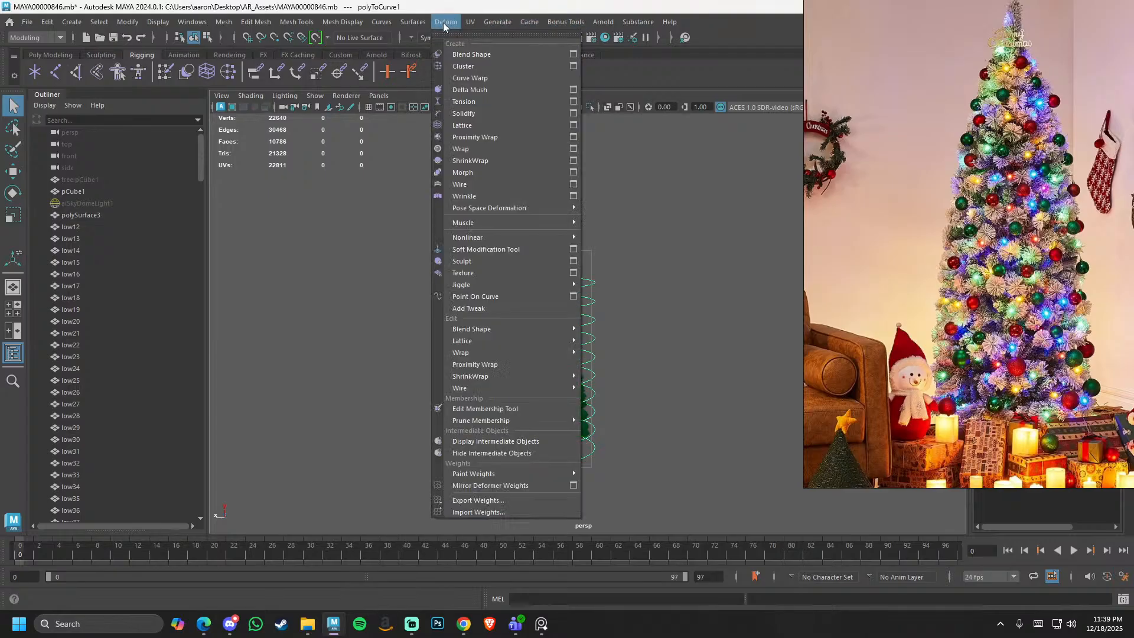
{"action": "left_click", "coordinate": [480, 125]}
- Select the lattice's upper points and scale them inward in the front view so the spiral tapers like the tree
{"action": "left_click_drag", "start_coordinate": [502, 217], "coordinate": [579, 255], "text": "alt"}
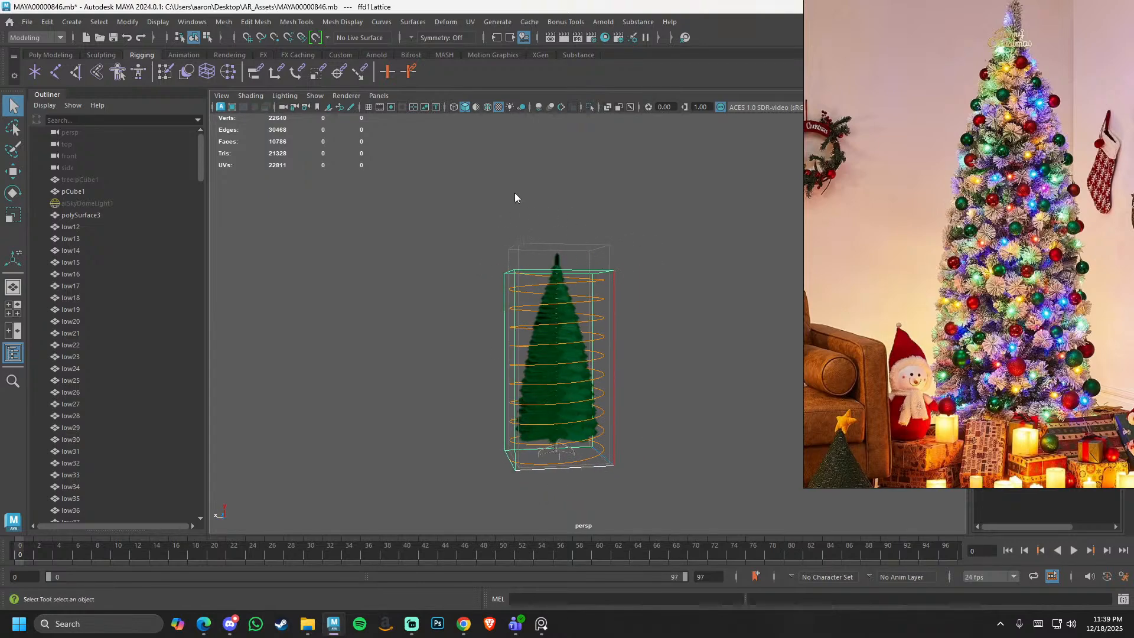
{"action": "right_click_drag", "start_coordinate": [515, 198], "coordinate": [520, 139]}
{"action": "left_click_drag", "start_coordinate": [433, 194], "coordinate": [701, 292]}
{"action": "left_click_drag", "start_coordinate": [625, 300], "coordinate": [594, 394], "text": "alt"}
{"action": "key", "text": "space"}
{"action": "middle_click_drag", "start_coordinate": [495, 306], "coordinate": [537, 301], "text": "alt"}
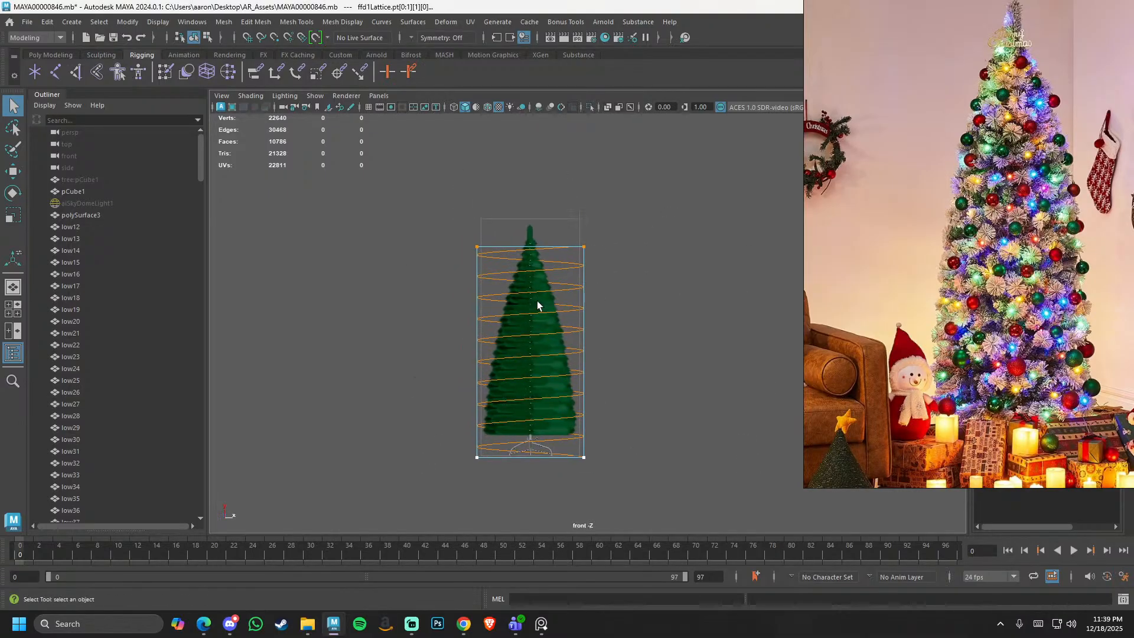
{"action": "key", "text": "r"}
{"action": "left_click_drag", "start_coordinate": [521, 253], "coordinate": [463, 238]}
{"action": "key", "text": "w"}
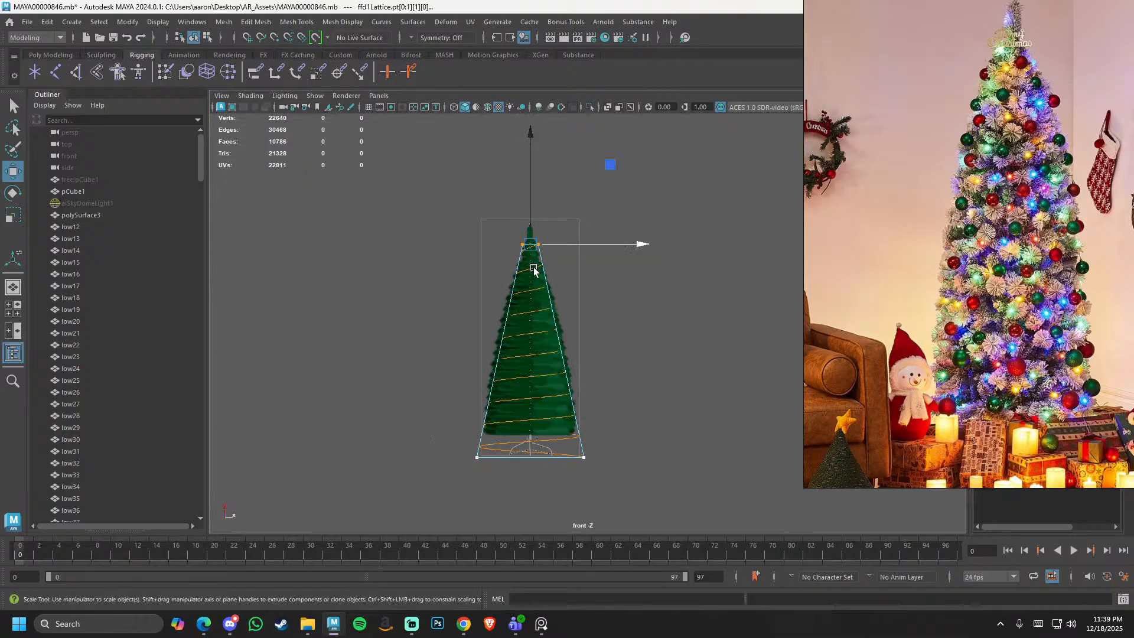
- Fine-tune the scale of the upper lattice points, undoing the overly narrow attempt, to fit the spiral to the treetop
{"action": "key", "text": "r"}
{"action": "left_click_drag", "start_coordinate": [529, 244], "coordinate": [527, 248]}
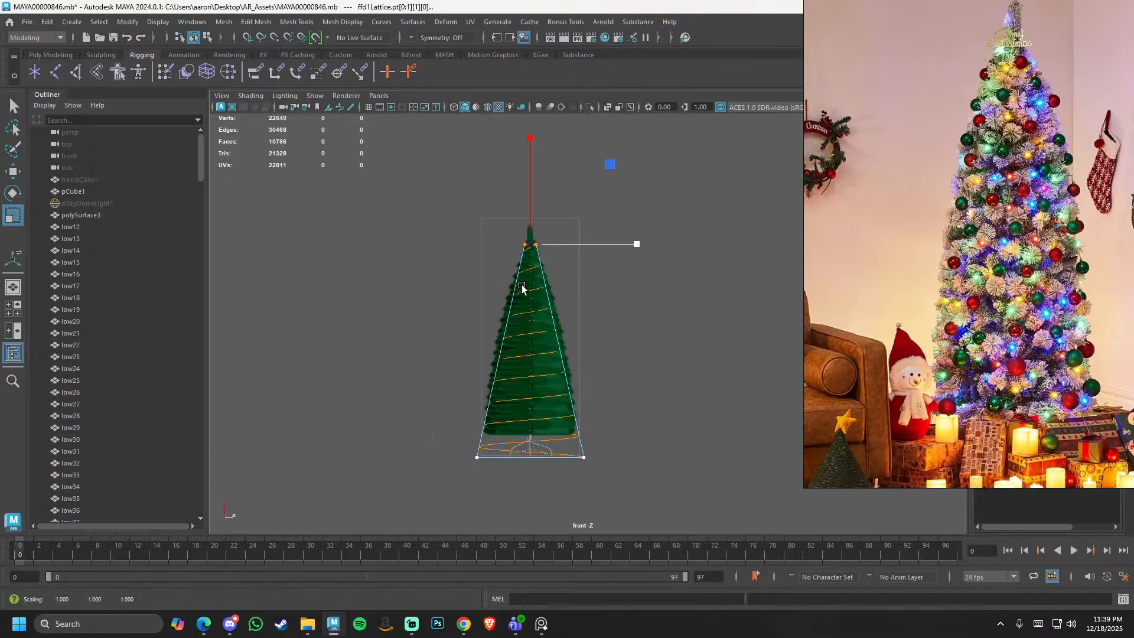
{"action": "right_click_drag", "start_coordinate": [522, 265], "coordinate": [535, 315]}
{"action": "key", "text": "ctrl+z"}
{"action": "left_click_drag", "start_coordinate": [534, 247], "coordinate": [537, 248]}
{"action": "middle_click_drag", "start_coordinate": [545, 326], "coordinate": [540, 282], "text": "alt"}
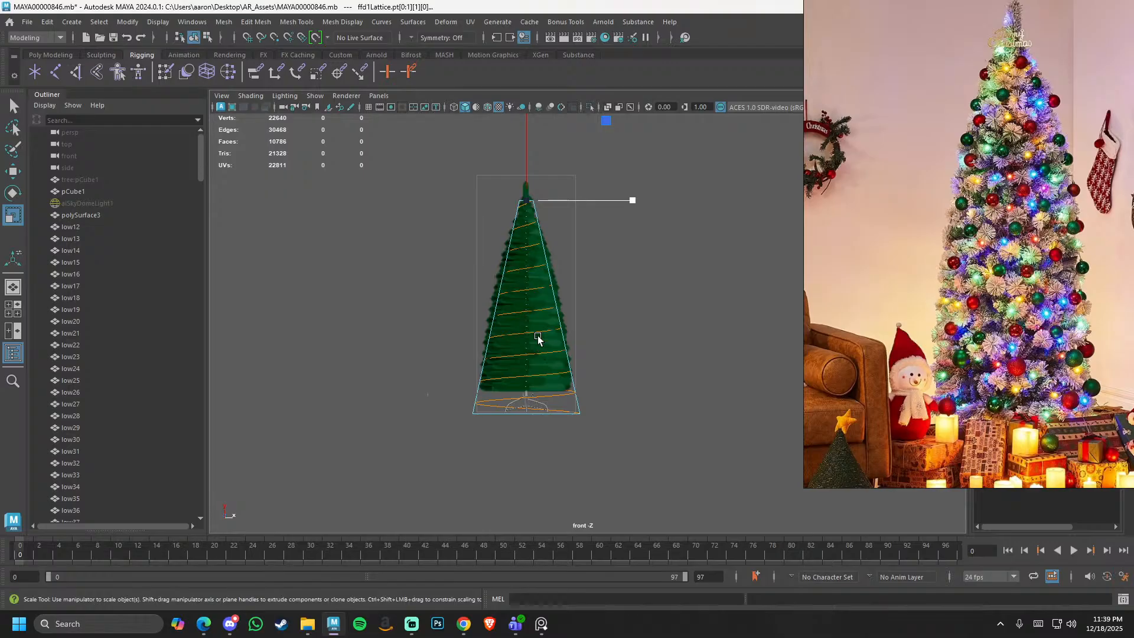
- Raise the spiral lattice's bottom points to the base of the foliage and scale them inward to about 0.84
{"action": "left_click_drag", "start_coordinate": [474, 373], "coordinate": [561, 395]}
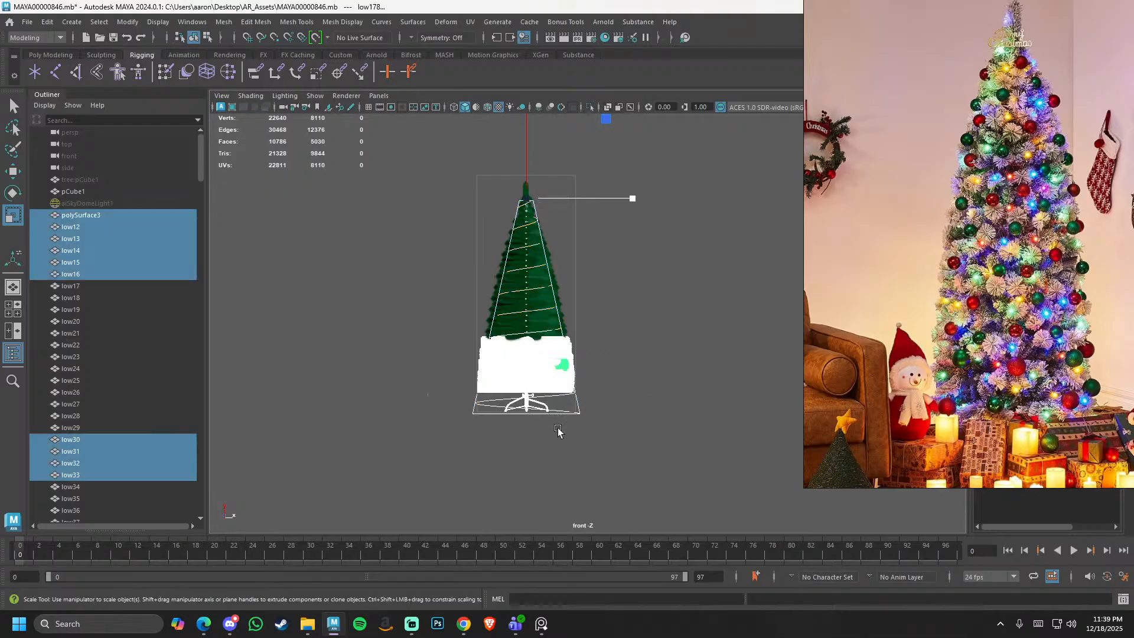
{"action": "left_click_drag", "start_coordinate": [588, 431], "coordinate": [589, 429]}
{"action": "left_click", "coordinate": [562, 414]}
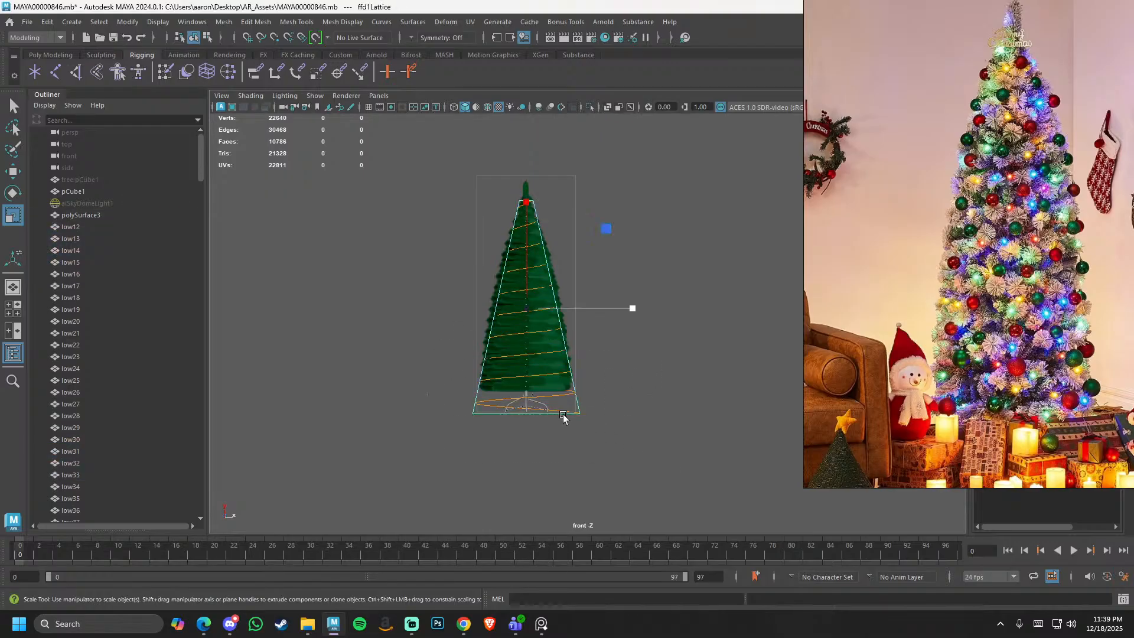
{"action": "right_click_drag", "start_coordinate": [562, 414], "coordinate": [625, 426]}
{"action": "left_click_drag", "start_coordinate": [439, 403], "coordinate": [615, 431]}
{"action": "key", "text": "w"}
{"action": "left_click_drag", "start_coordinate": [527, 369], "coordinate": [527, 342]}
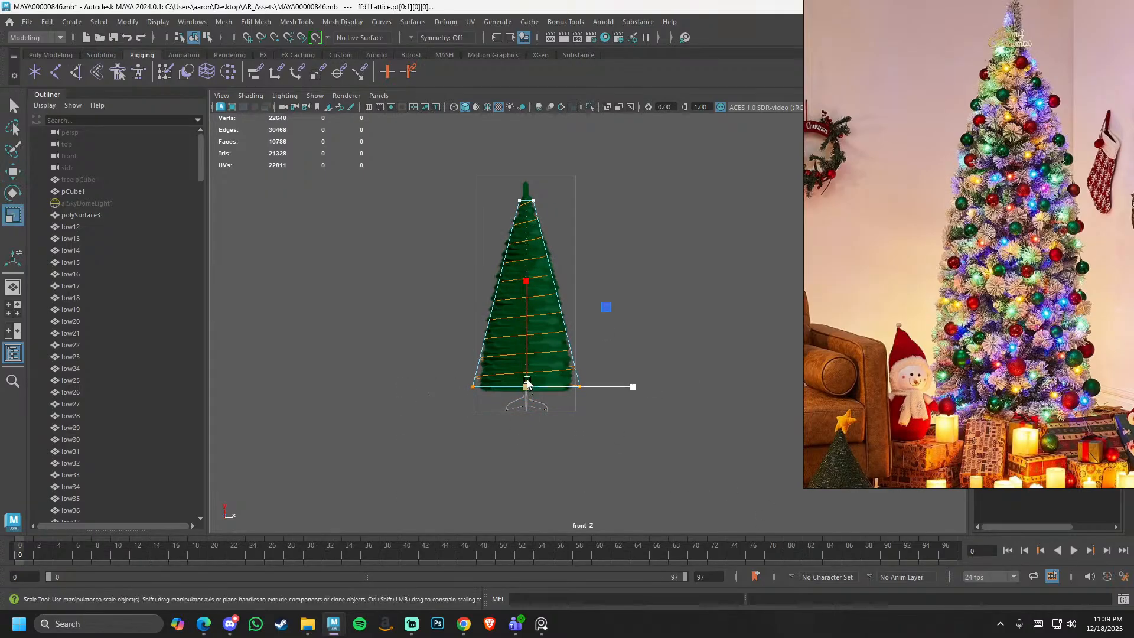
{"action": "key", "text": "r"}
{"action": "left_click_drag", "start_coordinate": [519, 386], "coordinate": [512, 387]}
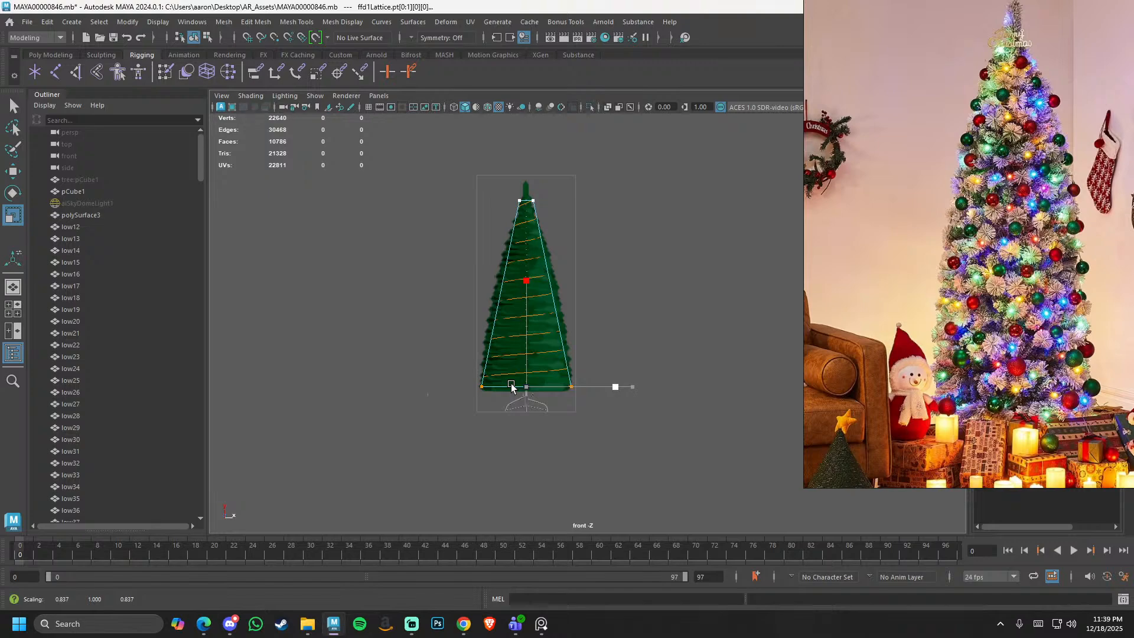
- Scale the lattice's top points inward to narrow the spiral near the tree tip
{"action": "middle_click_drag", "start_coordinate": [551, 272], "coordinate": [568, 378], "text": "alt"}
{"action": "right_click_drag", "start_coordinate": [568, 378], "coordinate": [614, 422], "text": "alt"}
{"action": "left_click_drag", "start_coordinate": [469, 267], "coordinate": [534, 308]}
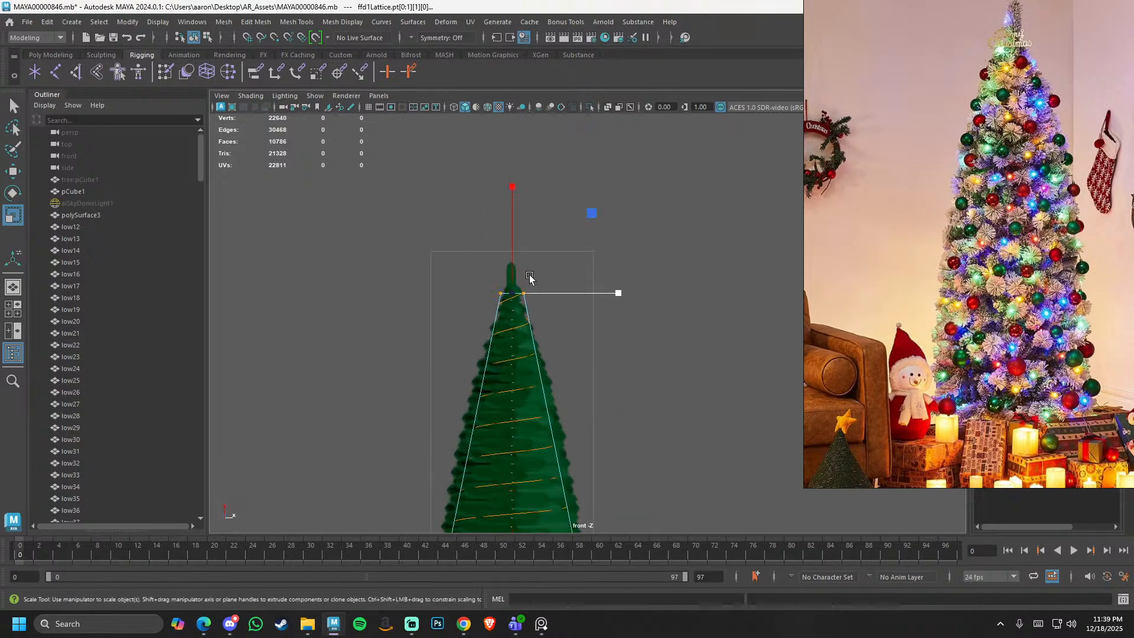
{"action": "right_click_drag", "start_coordinate": [529, 279], "coordinate": [625, 373], "text": "alt"}
{"action": "middle_click_drag", "start_coordinate": [378, 265], "coordinate": [496, 288], "text": "alt"}
{"action": "right_click_drag", "start_coordinate": [496, 288], "coordinate": [539, 301], "text": "alt"}
{"action": "left_click_drag", "start_coordinate": [466, 242], "coordinate": [443, 243]}
- Scale the lattice's bottom points slightly outward so the spiral follows the lower branches
{"action": "right_click_drag", "start_coordinate": [549, 337], "coordinate": [522, 309], "text": "alt"}
{"action": "middle_click_drag", "start_coordinate": [522, 308], "coordinate": [609, 169], "text": "alt"}
{"action": "right_click_drag", "start_coordinate": [615, 383], "coordinate": [511, 307], "text": "alt"}
{"action": "middle_click_drag", "start_coordinate": [377, 329], "coordinate": [356, 268], "text": "alt"}
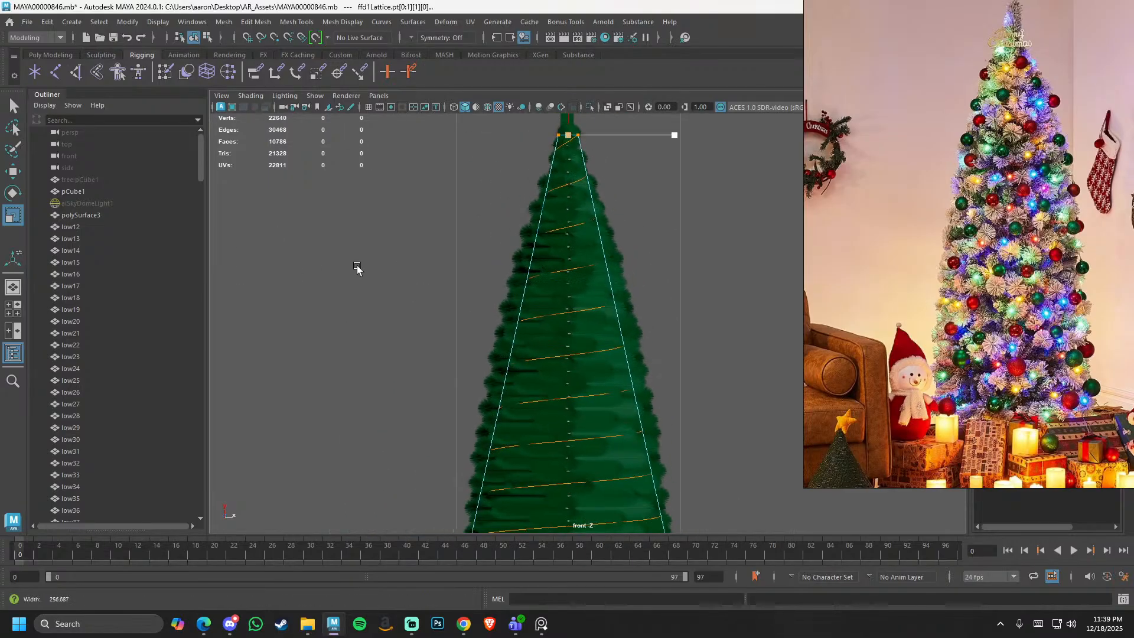
{"action": "middle_click_drag", "start_coordinate": [475, 334], "coordinate": [441, 266], "text": "alt"}
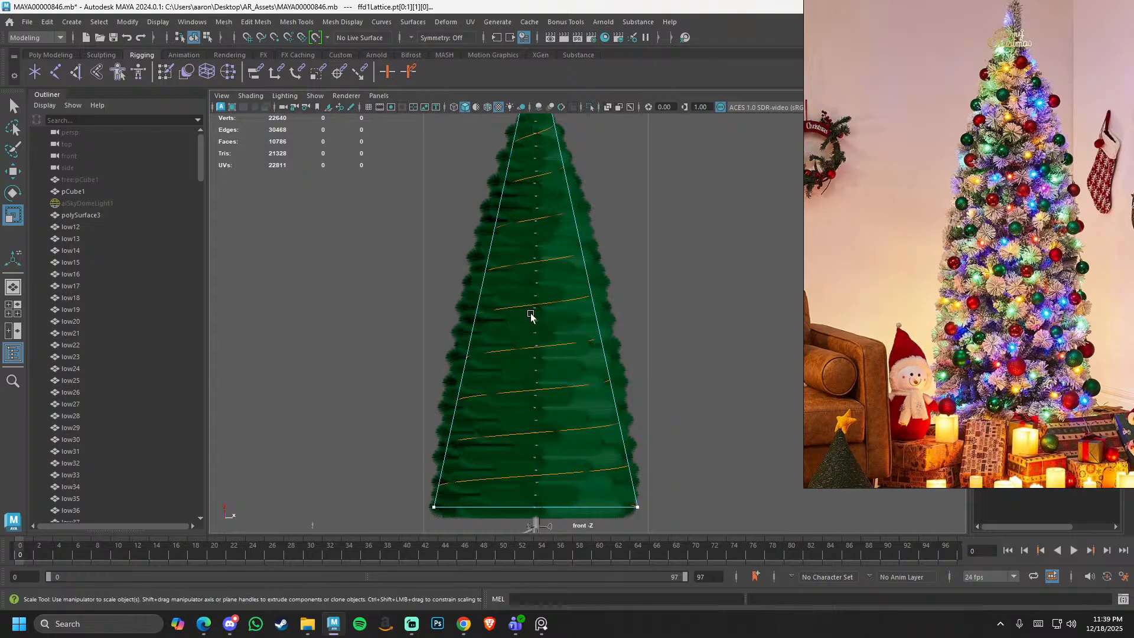
{"action": "middle_click_drag", "start_coordinate": [530, 315], "coordinate": [523, 267], "text": "alt"}
{"action": "left_click_drag", "start_coordinate": [379, 371], "coordinate": [820, 534]}
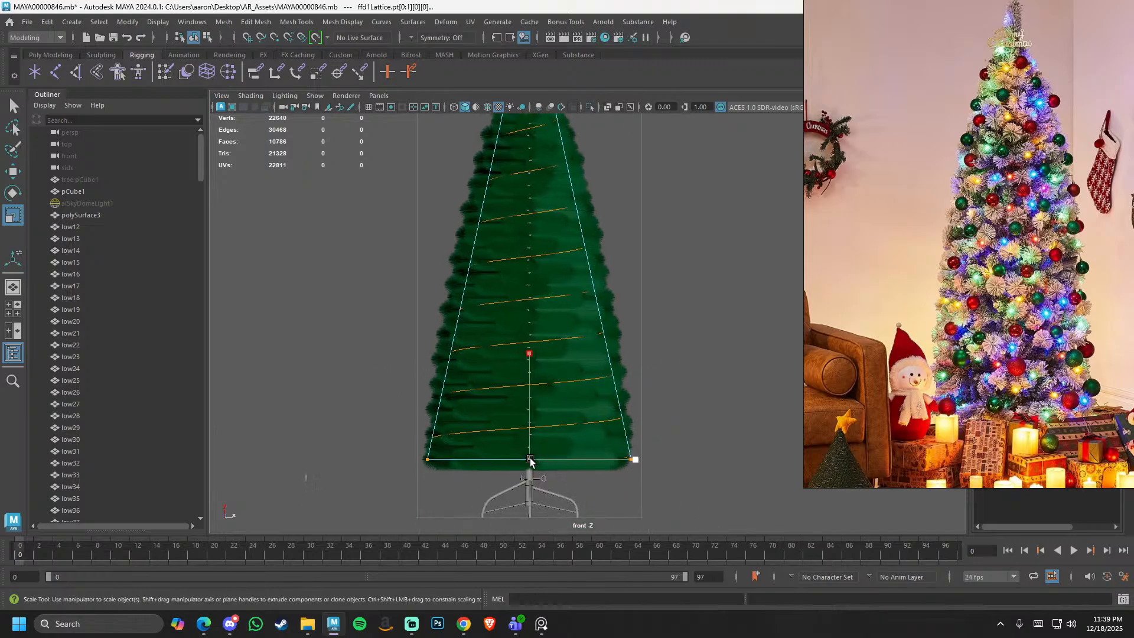
{"action": "mouse_move", "coordinate": [531, 461]}
{"action": "left_mouse_down"}
{"action": "mouse_move", "coordinate": [559, 463]}
{"action": "mouse_move", "coordinate": [538, 462]}
{"action": "left_mouse_up"}
- Widen the lattice's top points so the upper spiral loops clear the treetop foliage
{"action": "middle_click_drag", "start_coordinate": [556, 397], "coordinate": [584, 525], "text": "alt"}
{"action": "scroll", "coordinate": [579, 502], "scroll_direction": "down", "scroll_amount": 1}
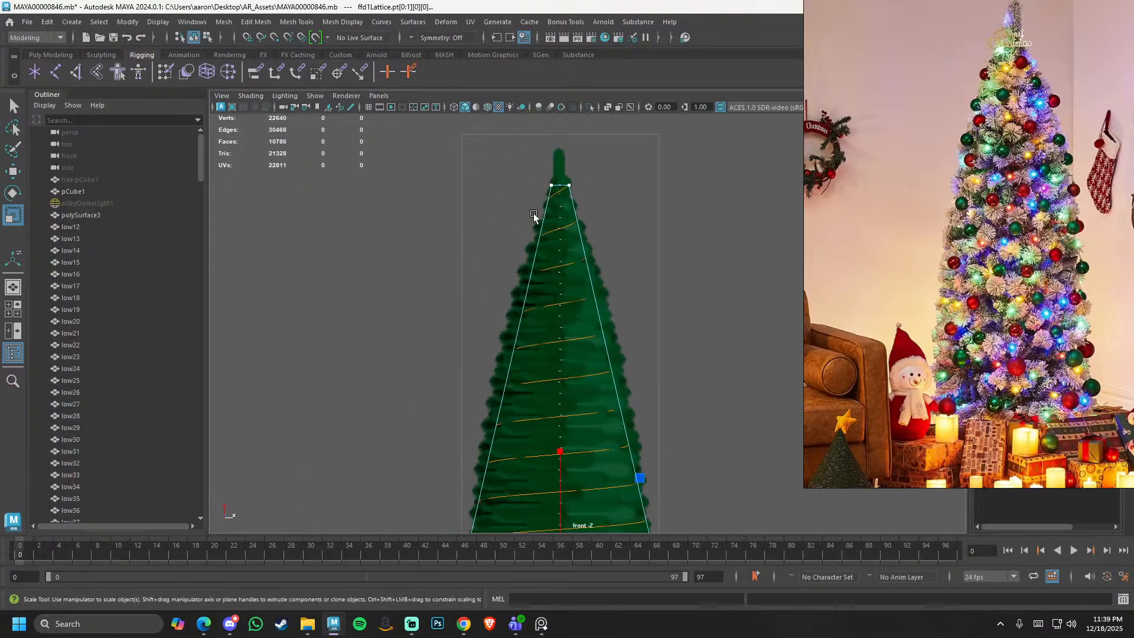
{"action": "left_click_drag", "start_coordinate": [514, 157], "coordinate": [576, 189]}
- Lower the lattice's bottom points slightly toward the lower edge of the foliage
{"action": "middle_click_drag", "start_coordinate": [575, 333], "coordinate": [603, 204], "text": "alt"}
{"action": "left_click_drag", "start_coordinate": [446, 387], "coordinate": [696, 462]}
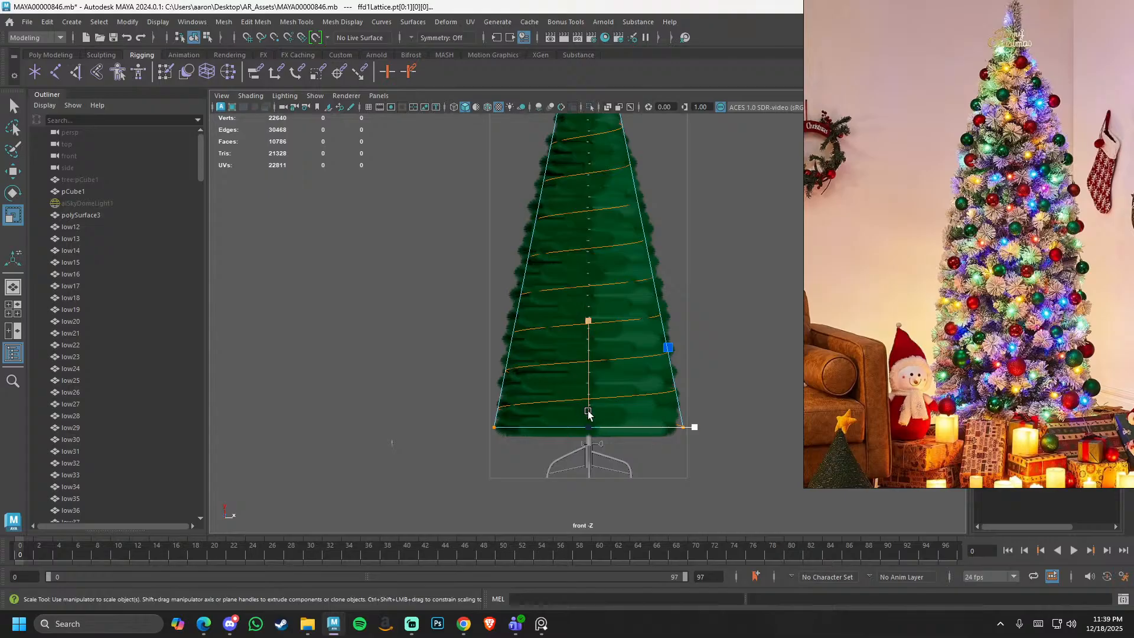
{"action": "key", "text": "w"}
{"action": "left_click_drag", "start_coordinate": [589, 402], "coordinate": [590, 414]}
- Raise the lattice's top points slightly at the tree tip and widen them a little
{"action": "middle_click_drag", "start_coordinate": [610, 362], "coordinate": [622, 599], "text": "alt"}
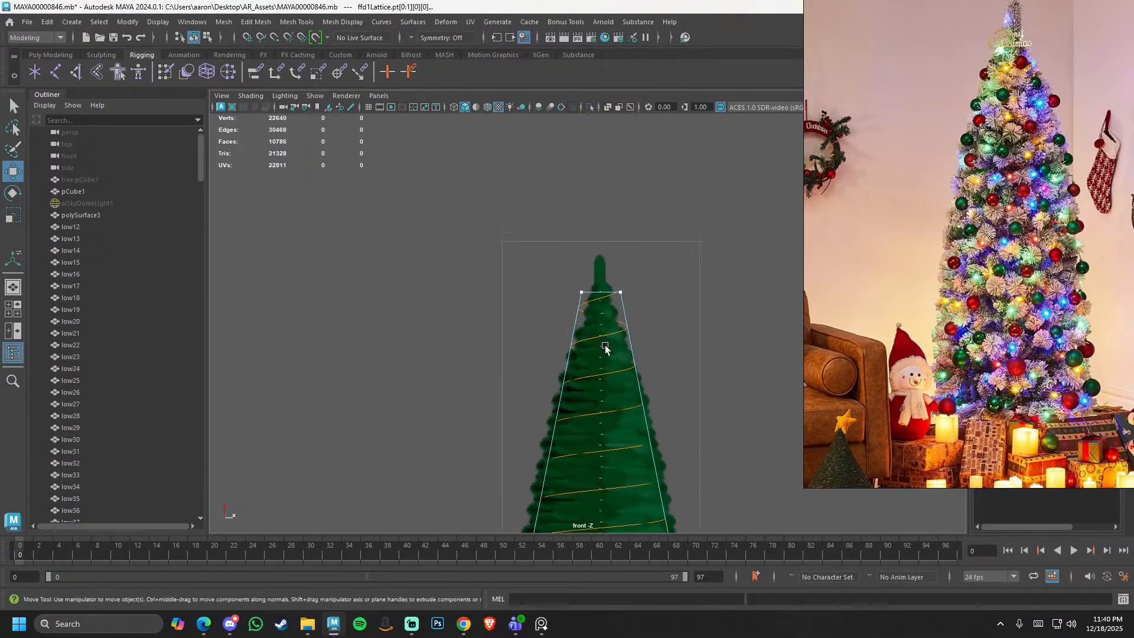
{"action": "left_click_drag", "start_coordinate": [539, 246], "coordinate": [678, 323]}
{"action": "left_click_drag", "start_coordinate": [600, 273], "coordinate": [608, 287]}
{"action": "key", "text": "r"}
- Try to rescale the lattice's bottom points at the base of the foliage
{"action": "middle_click_drag", "start_coordinate": [613, 360], "coordinate": [635, 197], "text": "alt"}
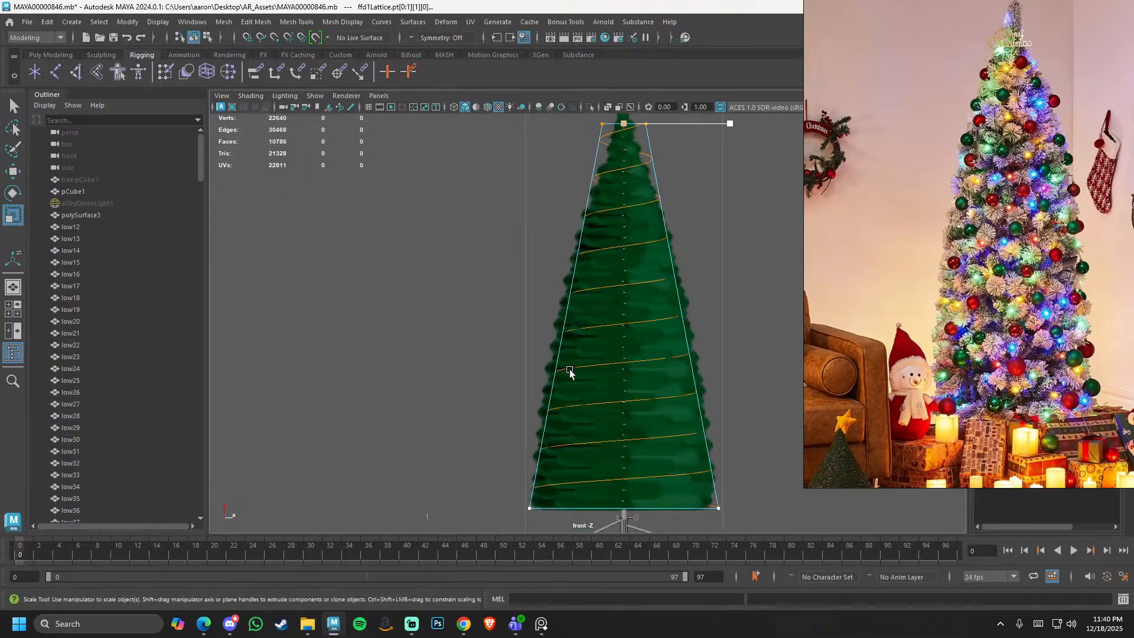
{"action": "left_click_drag", "start_coordinate": [492, 421], "coordinate": [745, 518]}
{"action": "left_click_drag", "start_coordinate": [627, 509], "coordinate": [620, 501]}
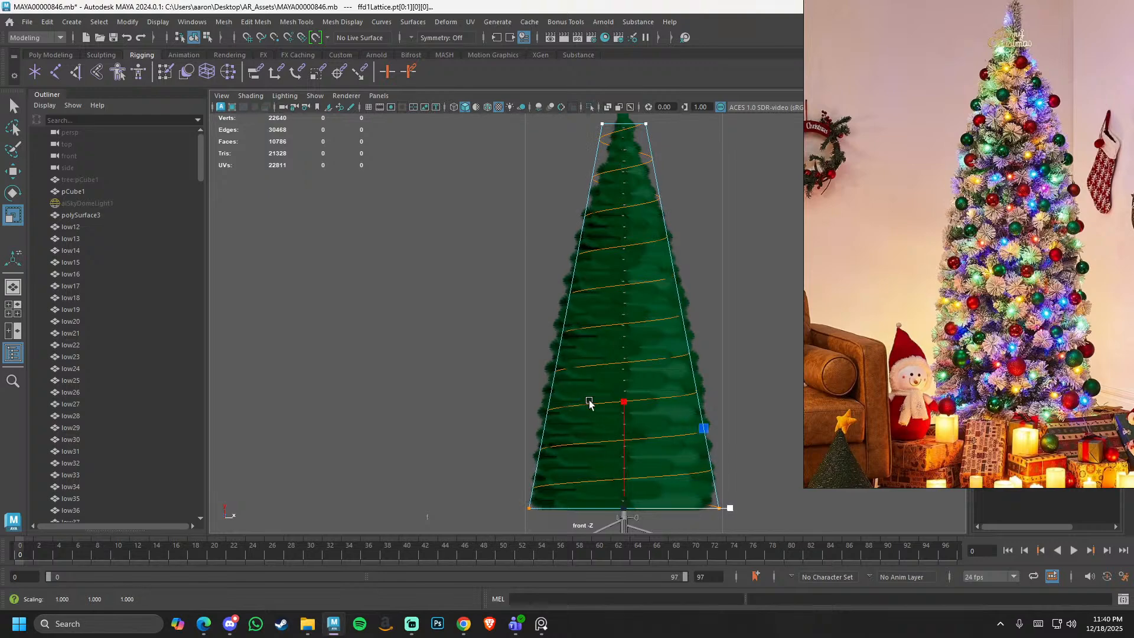
- Select the polyToCurve1 spiral curve and delete its construction history to bake in the lattice deformation
{"action": "middle_click_drag", "start_coordinate": [608, 193], "coordinate": [617, 272], "text": "alt"}
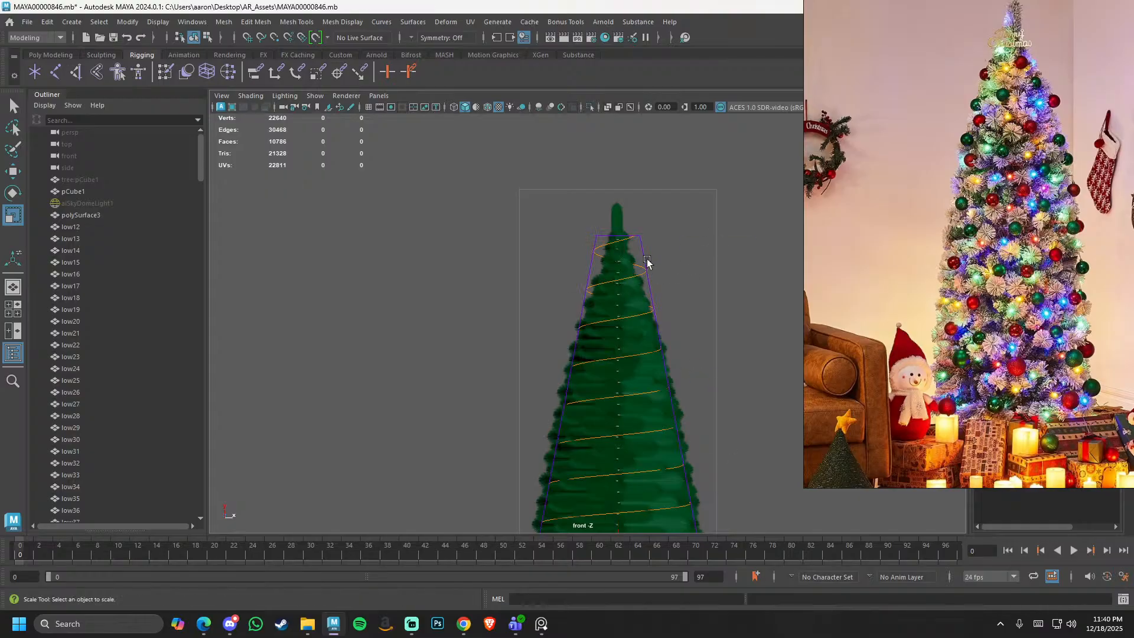
{"action": "left_click", "coordinate": [643, 277]}
{"action": "left_click", "coordinate": [739, 215]}
{"action": "left_click", "coordinate": [609, 280]}
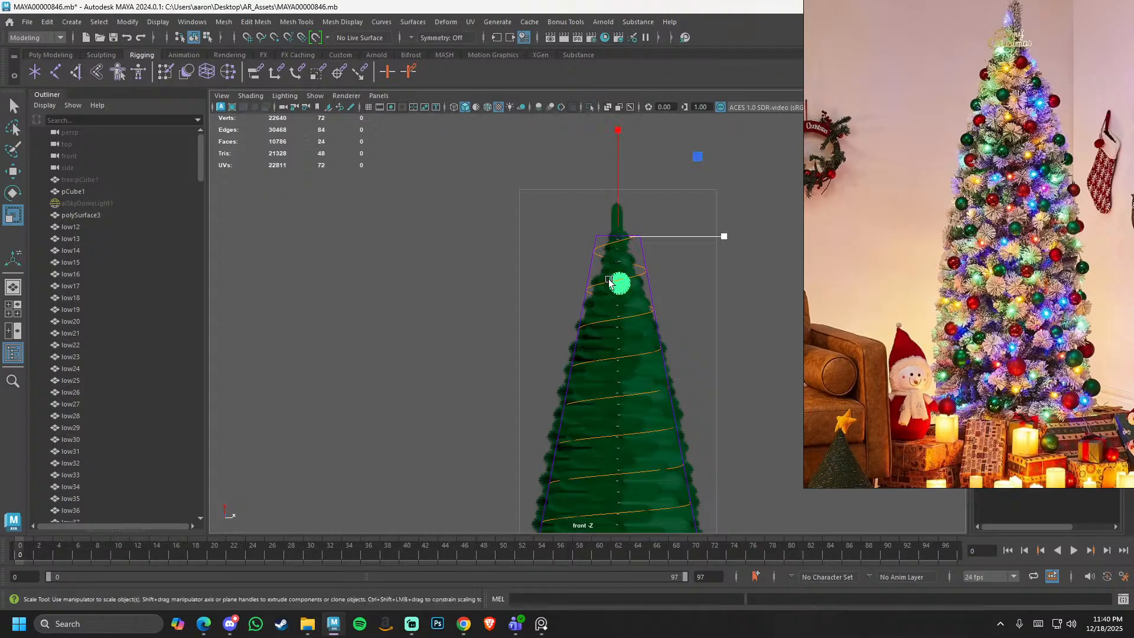
{"action": "left_click", "coordinate": [598, 255]}
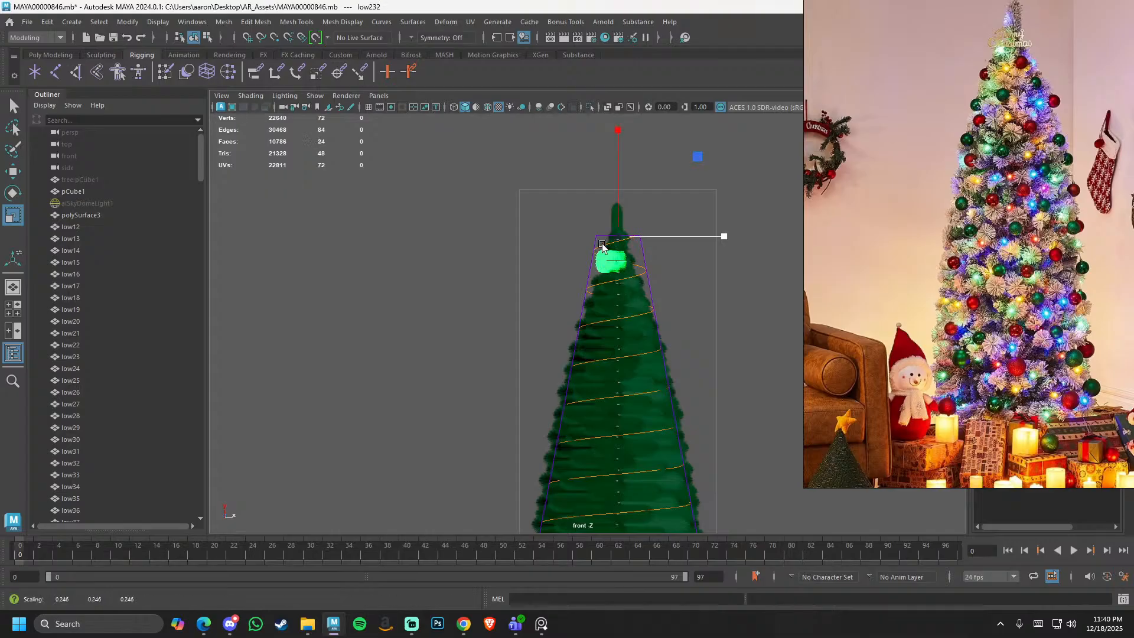
{"action": "scroll", "coordinate": [603, 237], "scroll_direction": "up", "scroll_amount": 3}
{"action": "scroll", "coordinate": [119, 400], "scroll_direction": "down", "scroll_amount": 8}
{"action": "scroll", "coordinate": [119, 400], "scroll_direction": "down", "scroll_amount": 16}
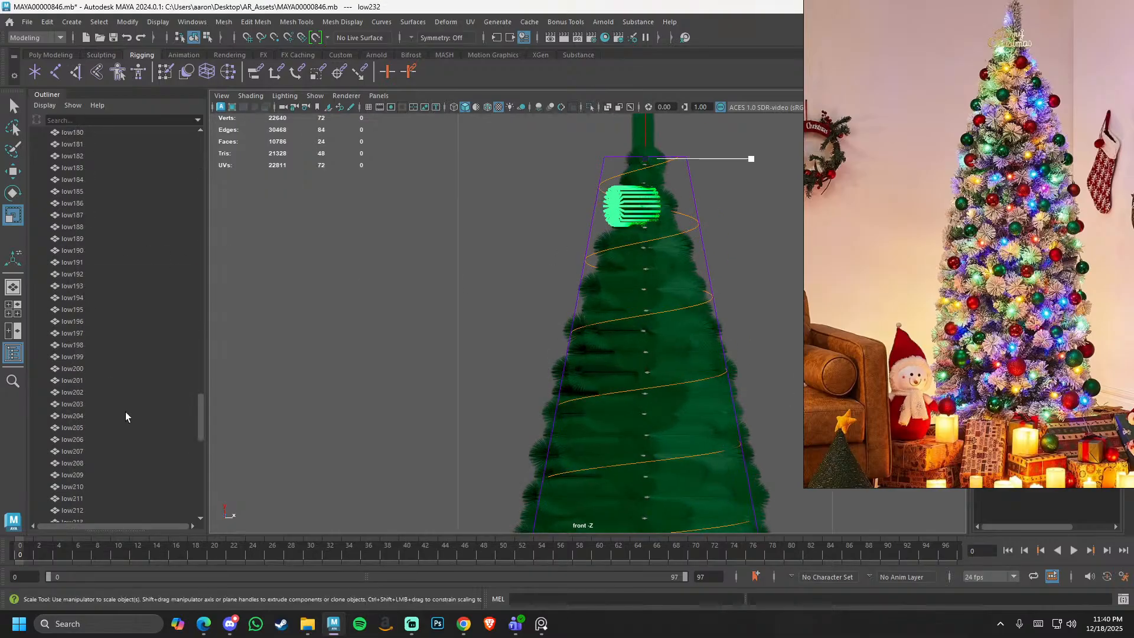
{"action": "left_click", "coordinate": [92, 463]}
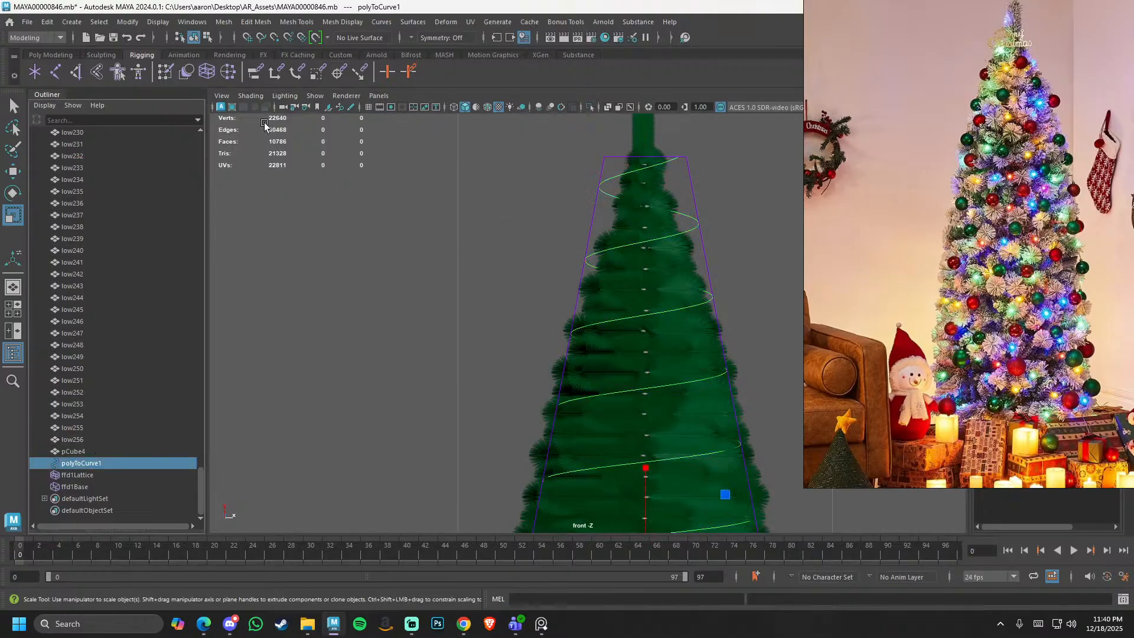
{"action": "left_click", "coordinate": [106, 55]}
{"action": "left_click", "coordinate": [50, 55]}
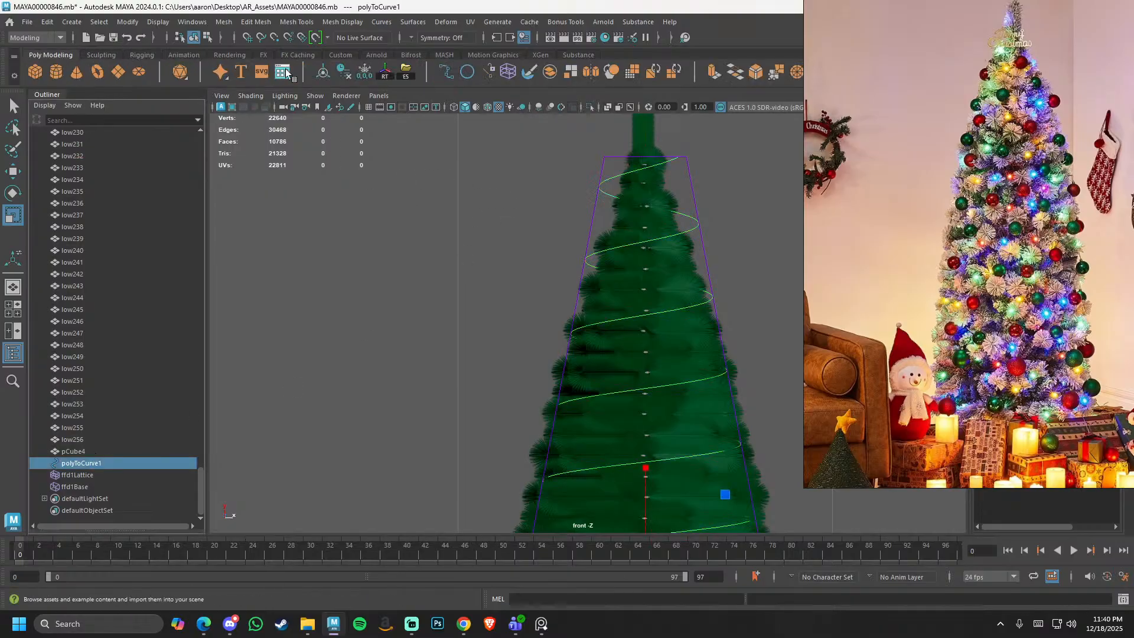
{"action": "left_click", "coordinate": [343, 71]}
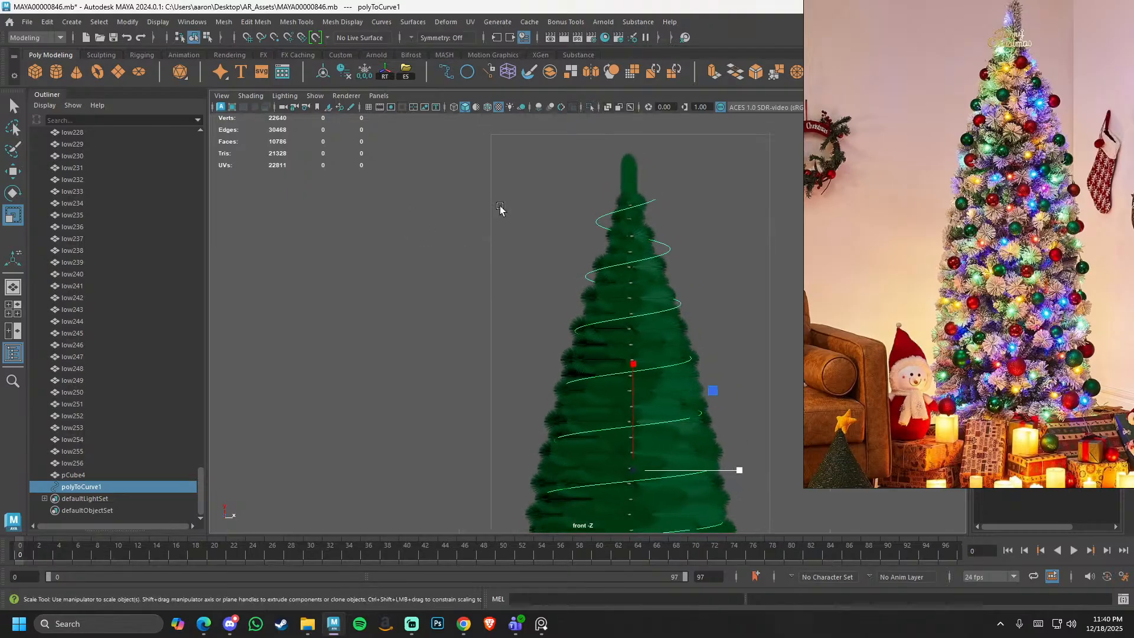
- Scale the spiral curve's upper control vertices inward with soft selection so the top loops hug the tree, and return to object mode
{"action": "left_click", "coordinate": [580, 186]}
{"action": "left_click_drag", "start_coordinate": [697, 181], "coordinate": [611, 229]}
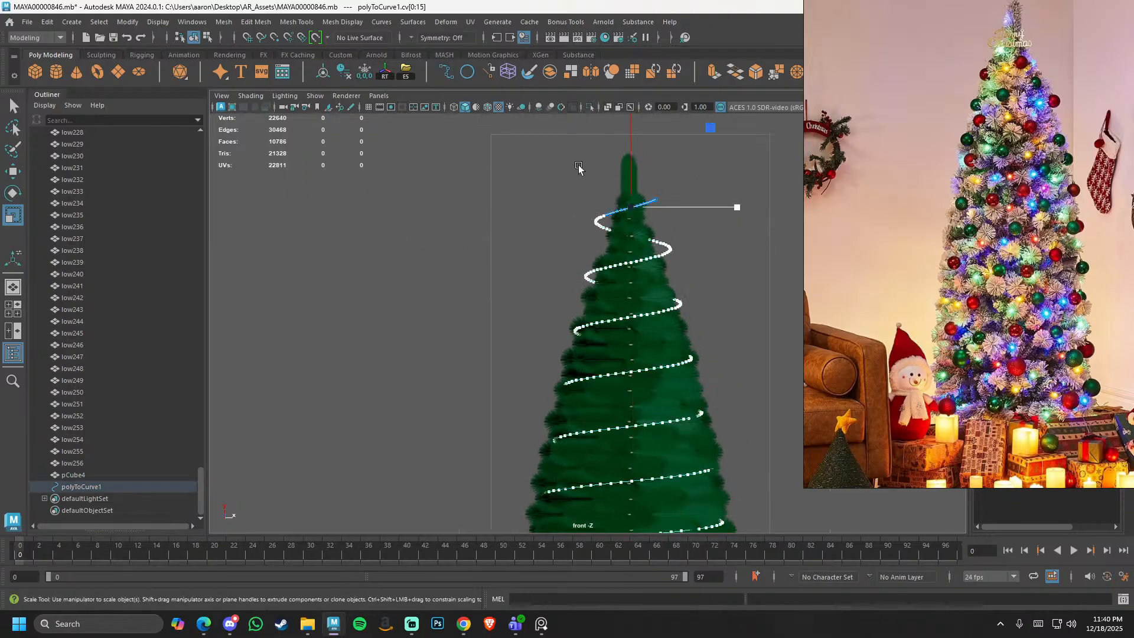
{"action": "left_click_drag", "start_coordinate": [551, 164], "coordinate": [918, 294]}
{"action": "key", "text": "b"}
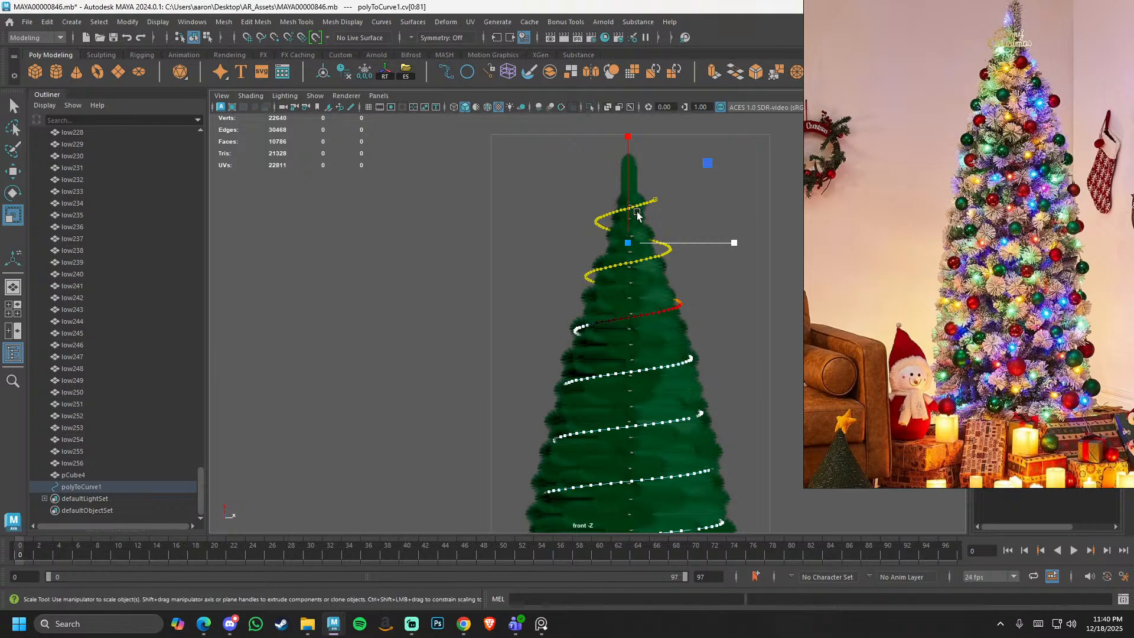
{"action": "left_click_drag", "start_coordinate": [637, 213], "coordinate": [635, 231], "text": "ctrl"}
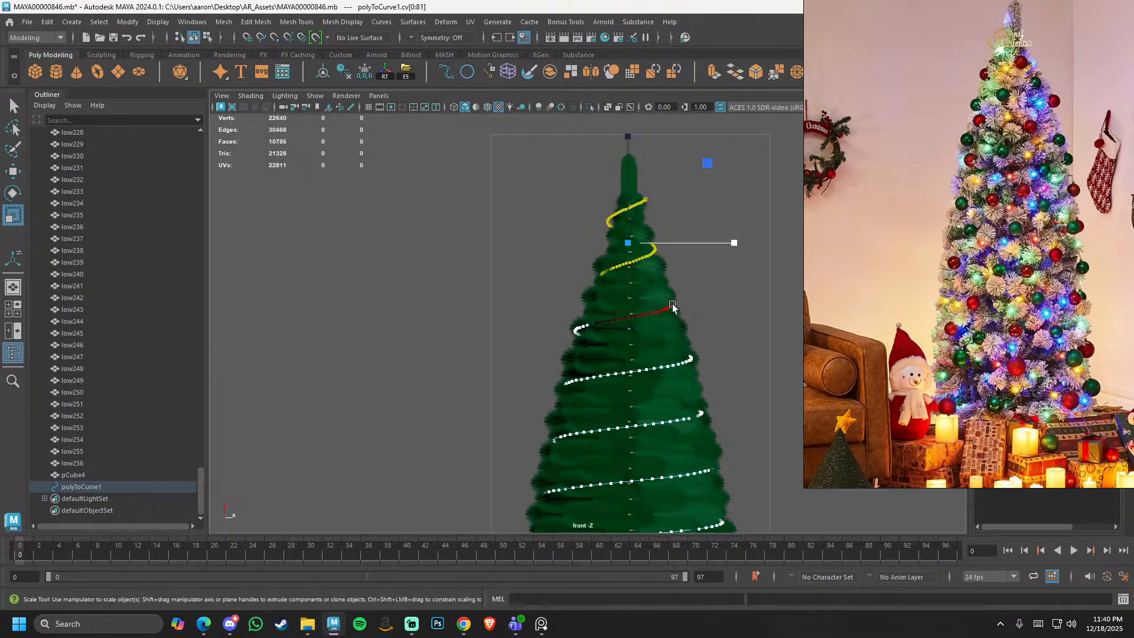
{"action": "left_click_drag", "start_coordinate": [658, 295], "coordinate": [684, 313]}
{"action": "key", "text": "w"}
{"action": "right_click_drag", "start_coordinate": [703, 306], "coordinate": [752, 226]}
{"action": "left_click", "coordinate": [732, 260]}
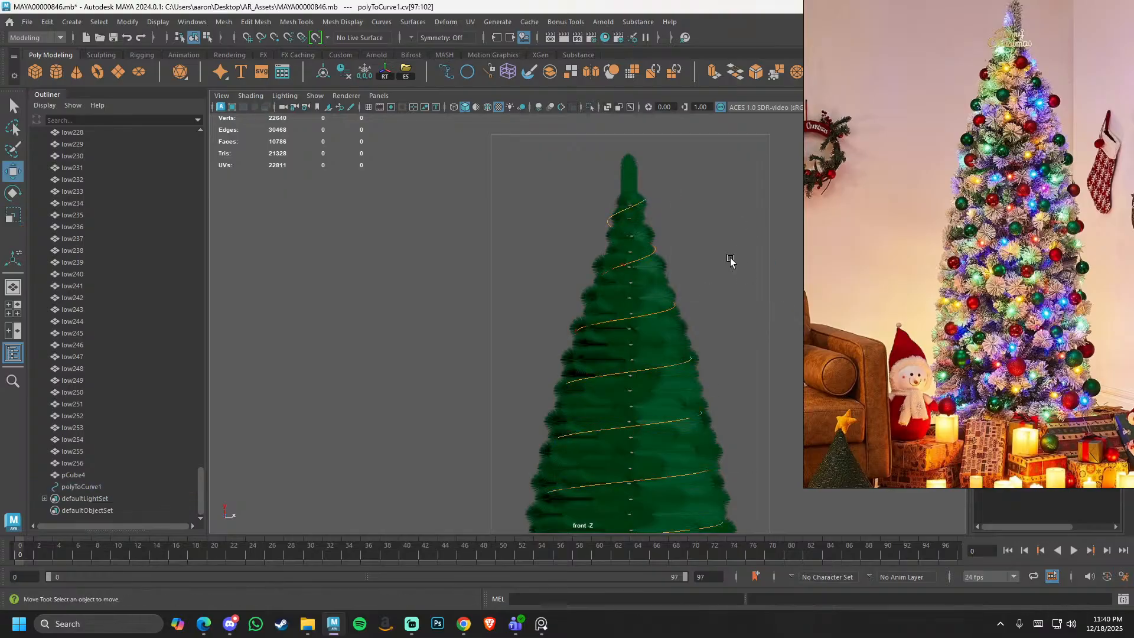
- Examine in the perspective view how the spiral curve wraps around the tree's lower branches
{"action": "key", "text": "space"}
{"action": "key", "text": "space"}
{"action": "scroll", "coordinate": [674, 237], "scroll_direction": "down", "scroll_amount": 4}
{"action": "left_click_drag", "start_coordinate": [650, 243], "coordinate": [640, 362], "text": "alt"}
{"action": "scroll", "coordinate": [491, 291], "scroll_direction": "up", "scroll_amount": 5}
{"action": "right_click_drag", "start_coordinate": [640, 362], "coordinate": [679, 402], "text": "alt"}
{"action": "middle_click_drag", "start_coordinate": [679, 402], "coordinate": [618, 368], "text": "alt"}
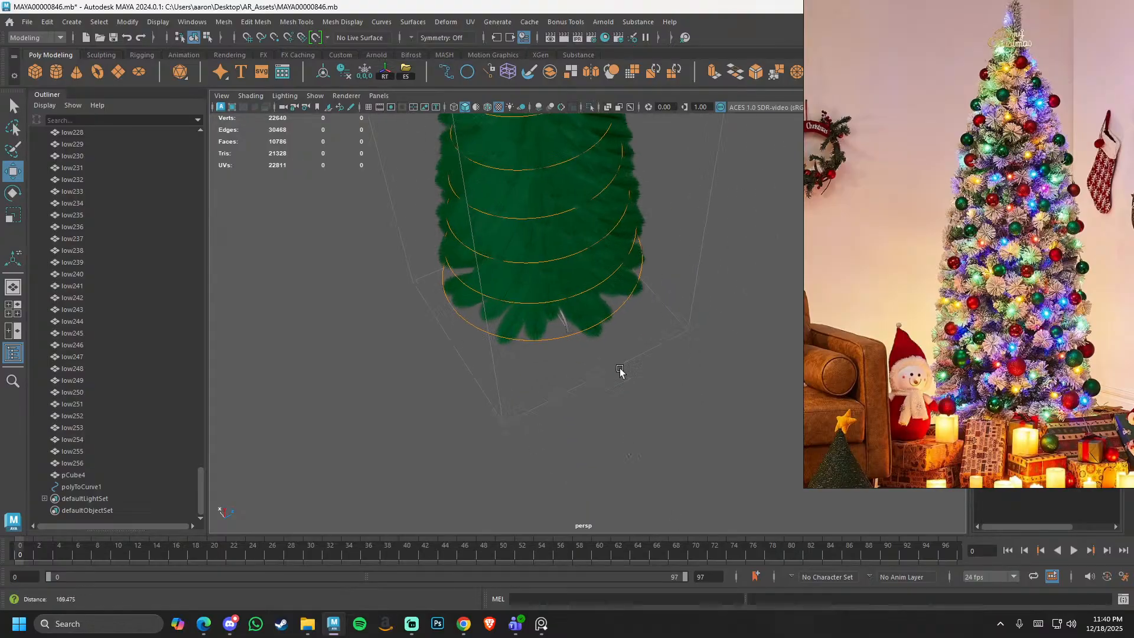
{"action": "left_click_drag", "start_coordinate": [619, 368], "coordinate": [622, 336], "text": "alt"}
{"action": "middle_click_drag", "start_coordinate": [627, 460], "coordinate": [620, 343], "text": "alt"}
{"action": "right_click_drag", "start_coordinate": [620, 342], "coordinate": [632, 367], "text": "alt"}
{"action": "left_click_drag", "start_coordinate": [631, 368], "coordinate": [653, 425], "text": "alt"}
{"action": "right_click_drag", "start_coordinate": [654, 425], "coordinate": [604, 382], "text": "alt"}
{"action": "middle_click_drag", "start_coordinate": [605, 382], "coordinate": [502, 335], "text": "alt"}
- Select the small pCube4 mesh and examine its position relative to the tree and the spiral's lower loops
{"action": "left_click_drag", "start_coordinate": [515, 333], "coordinate": [574, 391]}
{"action": "right_click_drag", "start_coordinate": [456, 332], "coordinate": [486, 352], "text": "alt"}
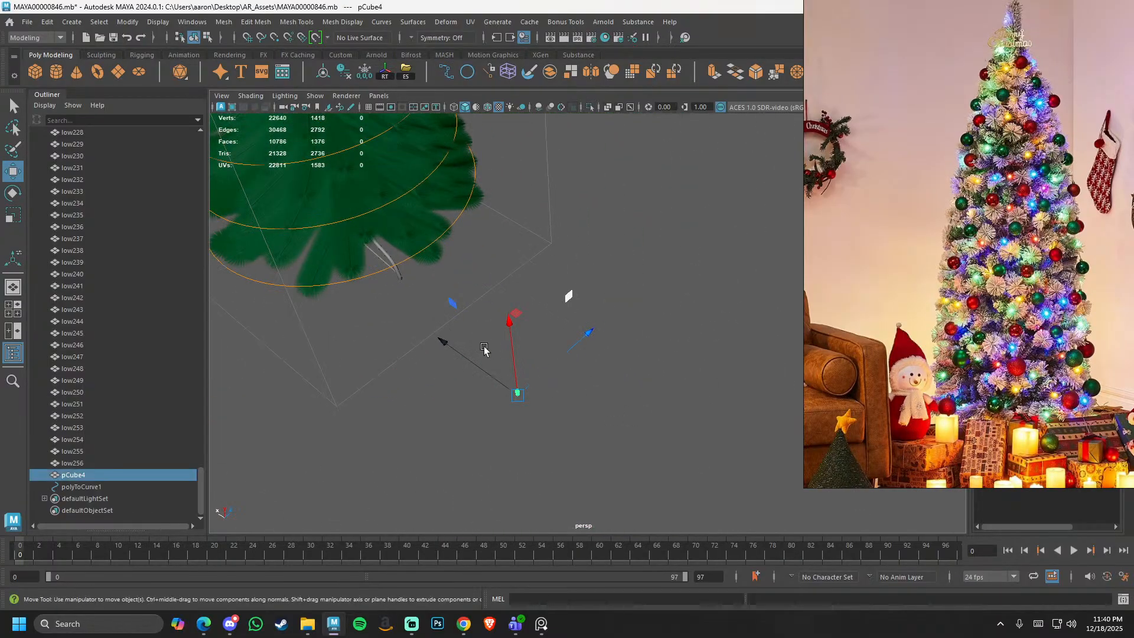
{"action": "left_click_drag", "start_coordinate": [486, 352], "coordinate": [577, 286], "text": "alt"}
{"action": "middle_click_drag", "start_coordinate": [577, 285], "coordinate": [652, 295], "text": "alt"}
{"action": "right_click_drag", "start_coordinate": [618, 345], "coordinate": [634, 362], "text": "alt"}
{"action": "left_click_drag", "start_coordinate": [635, 361], "coordinate": [710, 372], "text": "alt"}
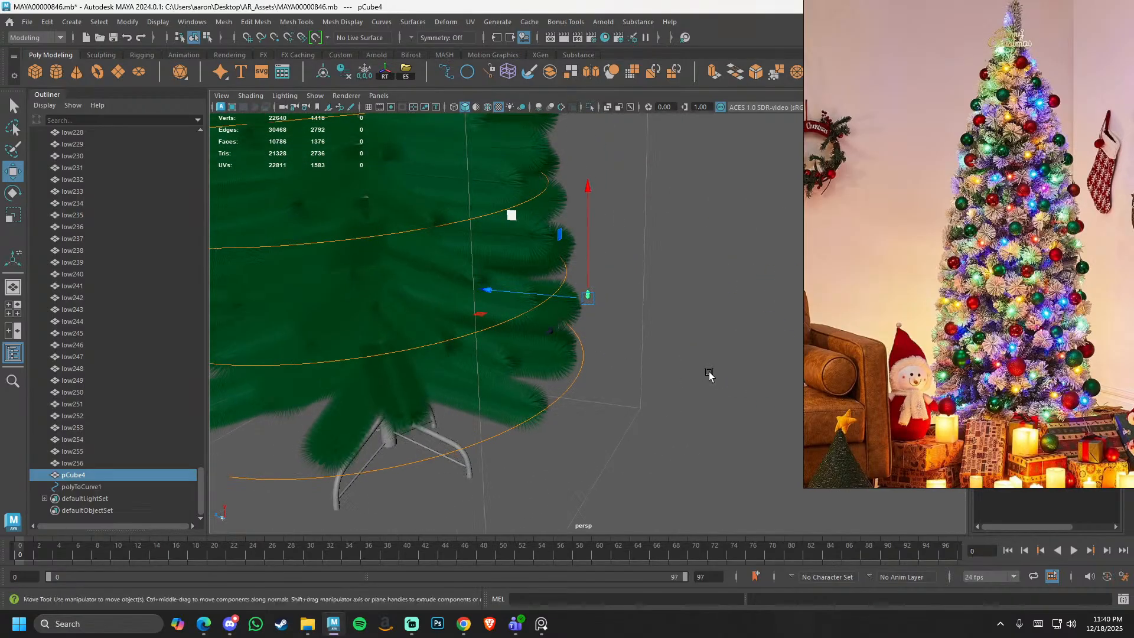
{"action": "scroll", "coordinate": [1018, 398], "scroll_direction": "up", "scroll_amount": 3}
{"action": "left_click_drag", "start_coordinate": [625, 382], "coordinate": [577, 387], "text": "alt"}
- Display the spiral curve's control vertices and examine how its lower loops sit against the branches, picking a vertex on the bottom loop
{"action": "left_click", "coordinate": [518, 387]}
{"action": "right_click_drag", "start_coordinate": [541, 401], "coordinate": [501, 416], "text": "alt"}
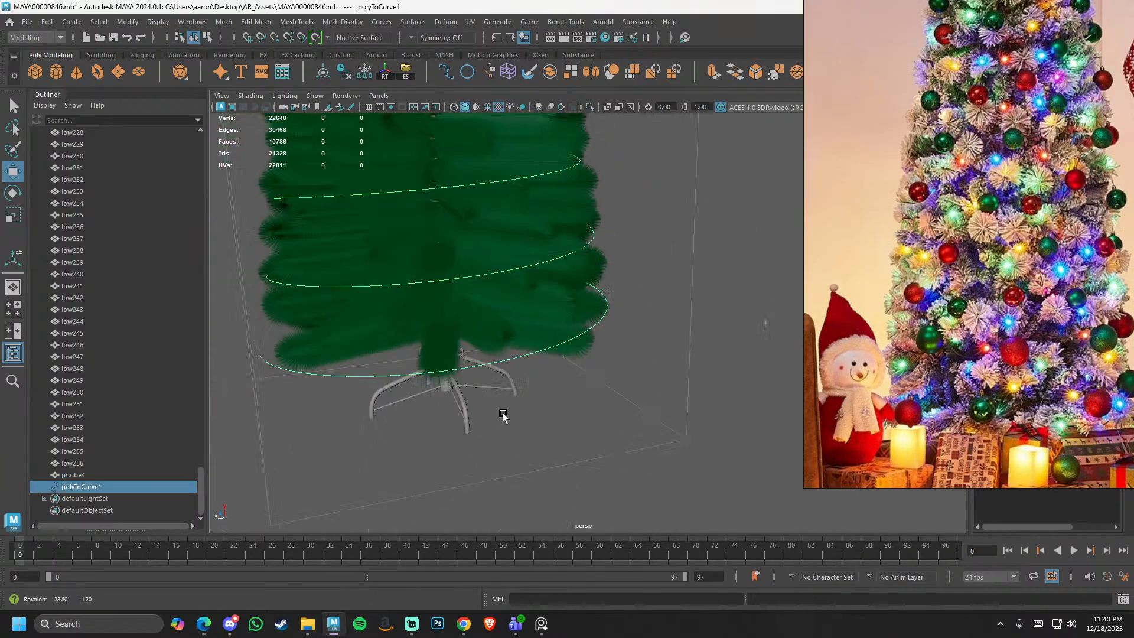
{"action": "left_click_drag", "start_coordinate": [501, 416], "coordinate": [594, 415], "text": "alt"}
{"action": "right_click_drag", "start_coordinate": [594, 415], "coordinate": [538, 413]}
{"action": "left_click_drag", "start_coordinate": [537, 414], "coordinate": [395, 418], "text": "alt"}
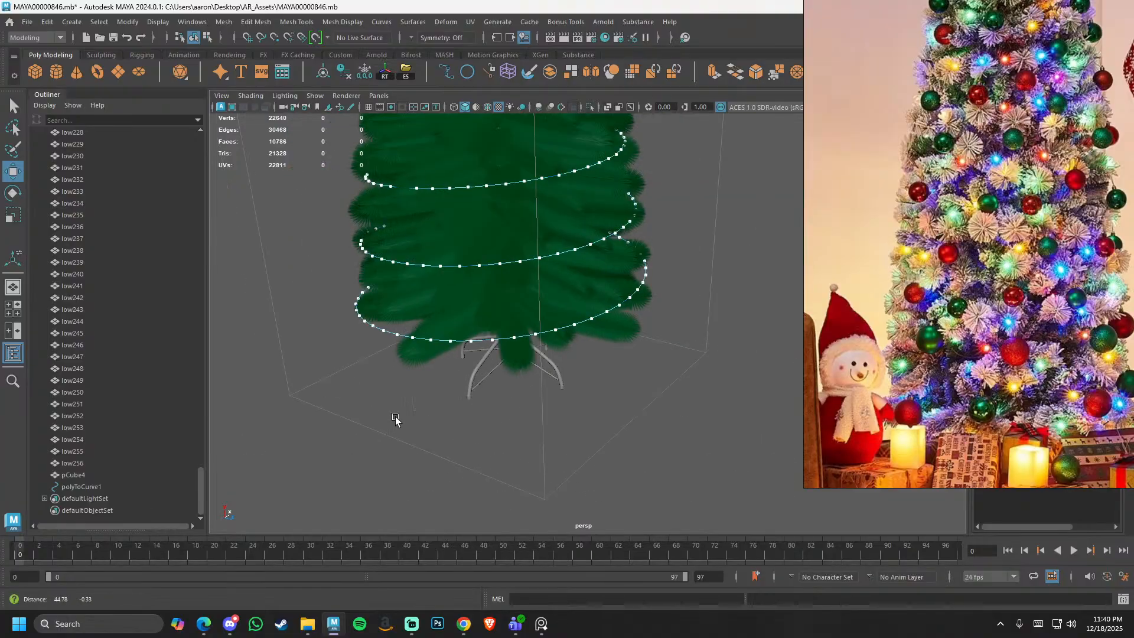
{"action": "right_click_drag", "start_coordinate": [395, 418], "coordinate": [373, 392], "text": "alt"}
{"action": "middle_click_drag", "start_coordinate": [374, 392], "coordinate": [485, 381], "text": "alt"}
{"action": "left_click_drag", "start_coordinate": [485, 381], "coordinate": [430, 374], "text": "alt"}
{"action": "right_click_drag", "start_coordinate": [430, 375], "coordinate": [497, 414], "text": "alt"}
{"action": "left_click_drag", "start_coordinate": [497, 413], "coordinate": [596, 428], "text": "alt"}
{"action": "middle_click_drag", "start_coordinate": [596, 428], "coordinate": [496, 381], "text": "alt"}
{"action": "right_click_drag", "start_coordinate": [496, 381], "coordinate": [630, 415], "text": "alt"}
{"action": "left_click_drag", "start_coordinate": [630, 415], "coordinate": [567, 426], "text": "alt"}
{"action": "middle_click_drag", "start_coordinate": [502, 421], "coordinate": [540, 400], "text": "alt"}
{"action": "left_click_drag", "start_coordinate": [539, 400], "coordinate": [660, 369], "text": "alt"}
{"action": "right_click_drag", "start_coordinate": [660, 369], "coordinate": [602, 379], "text": "alt"}
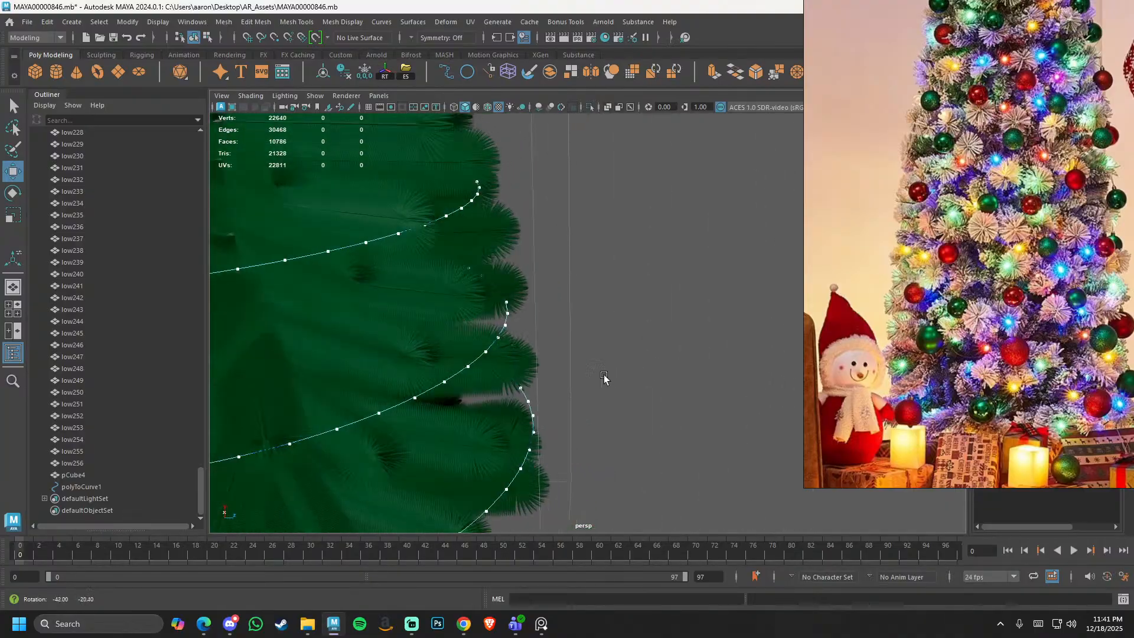
{"action": "left_click_drag", "start_coordinate": [602, 380], "coordinate": [662, 317], "text": "alt"}
{"action": "left_click_drag", "start_coordinate": [477, 388], "coordinate": [449, 412]}
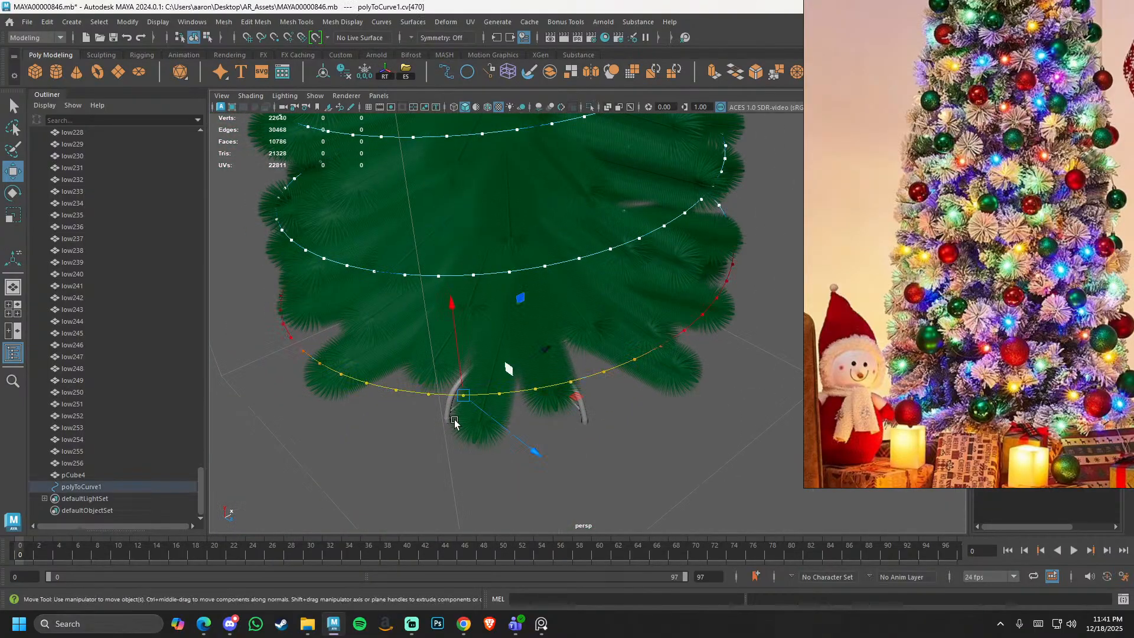
{"action": "left_click", "coordinate": [448, 473]}
{"action": "left_click_drag", "start_coordinate": [417, 468], "coordinate": [592, 325], "text": "alt"}
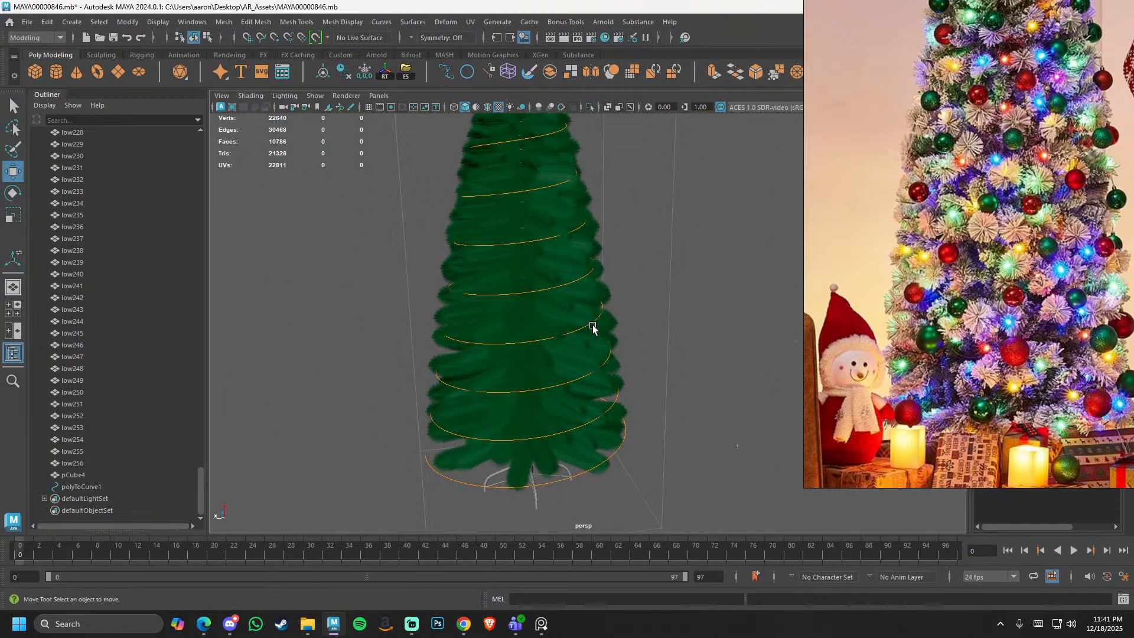
- Freeze the transformations of the polyToCurve1 spiral curve
{"action": "left_click", "coordinate": [576, 471]}
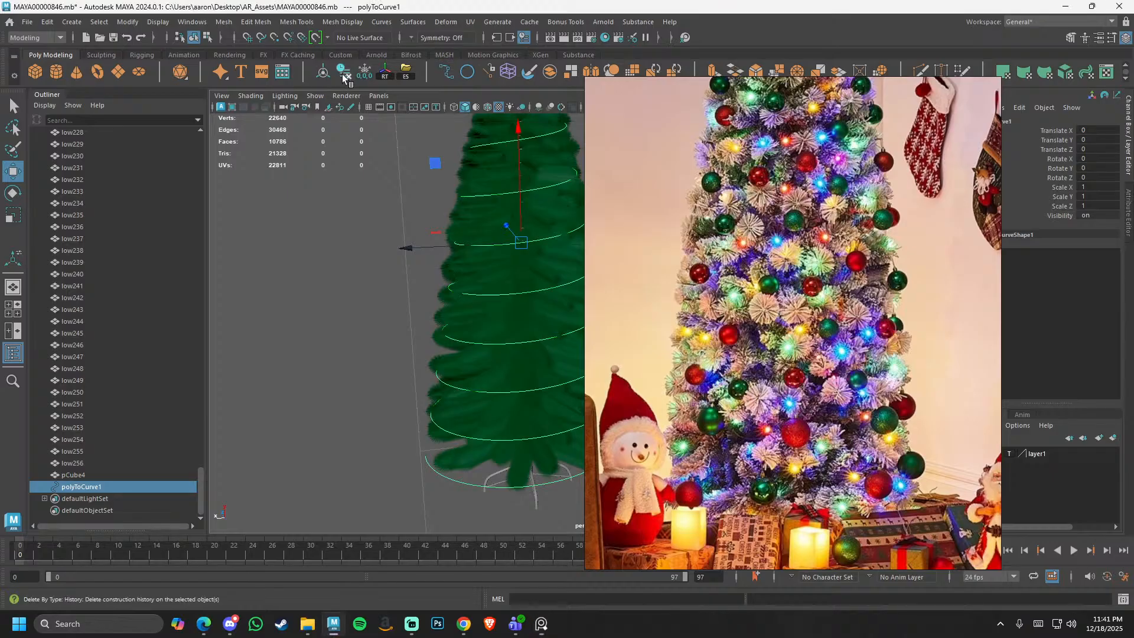
{"action": "left_click", "coordinate": [365, 73]}
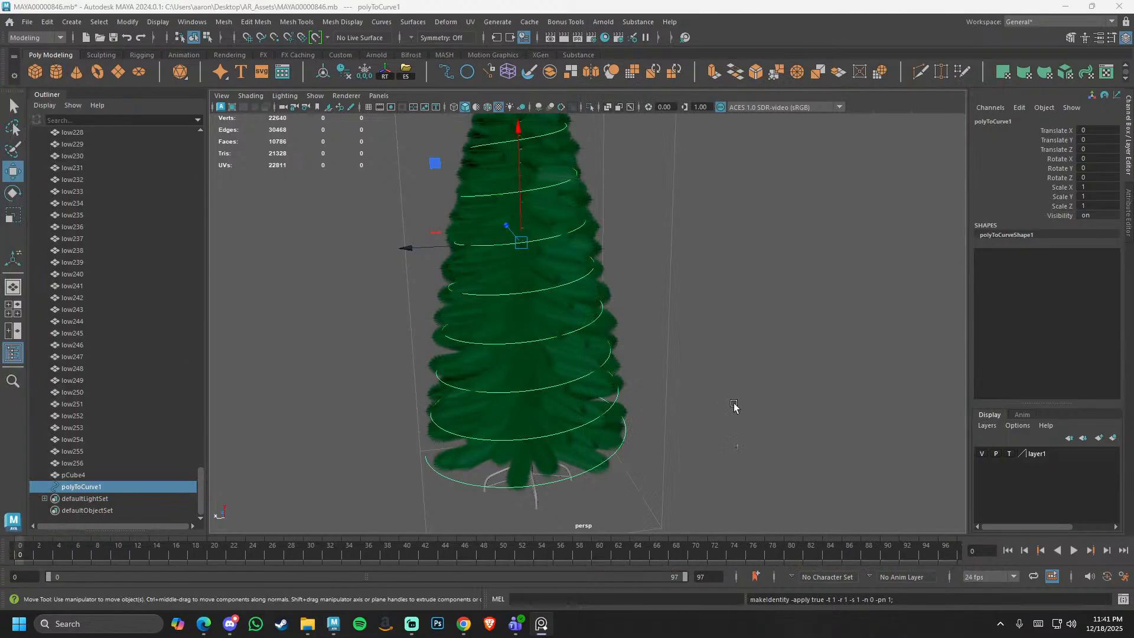
- Rename the small pCube4 mesh as bulb
{"action": "left_click", "coordinate": [737, 447]}
{"action": "double_click", "coordinate": [102, 473]}
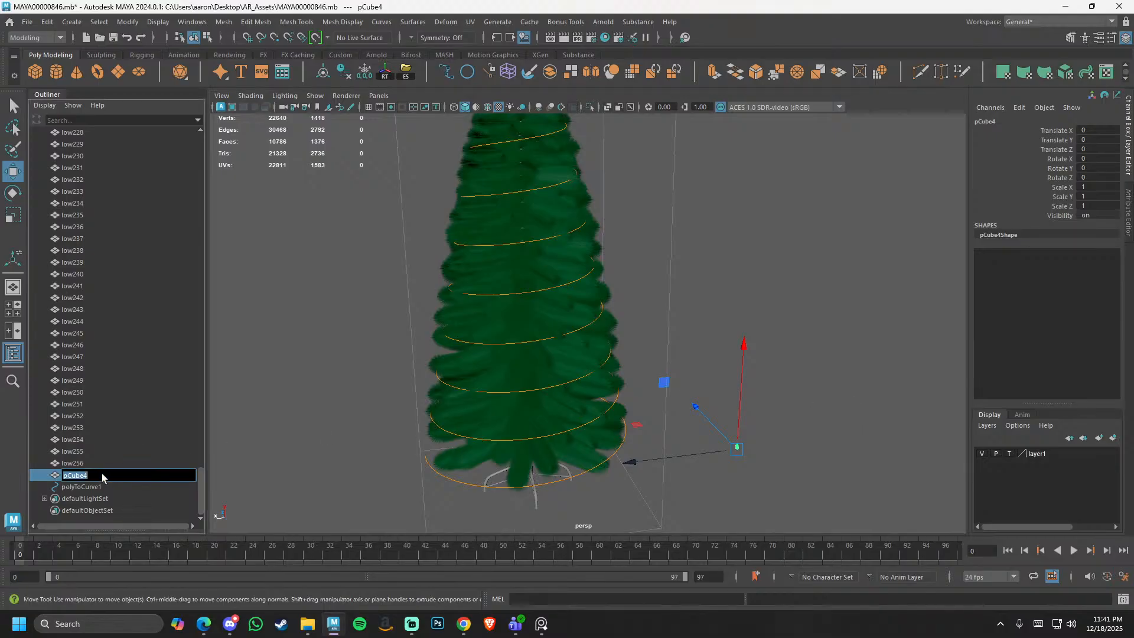
{"action": "type", "text": "b"}
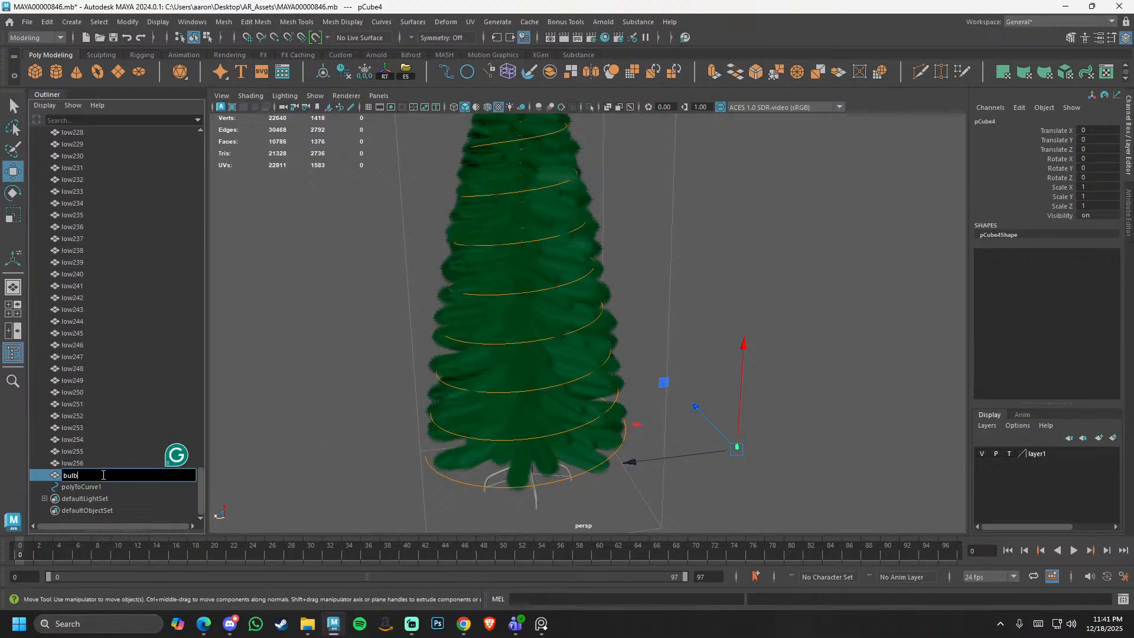
{"action": "type", "text": "ulb"}
{"action": "key", "text": "Return"}
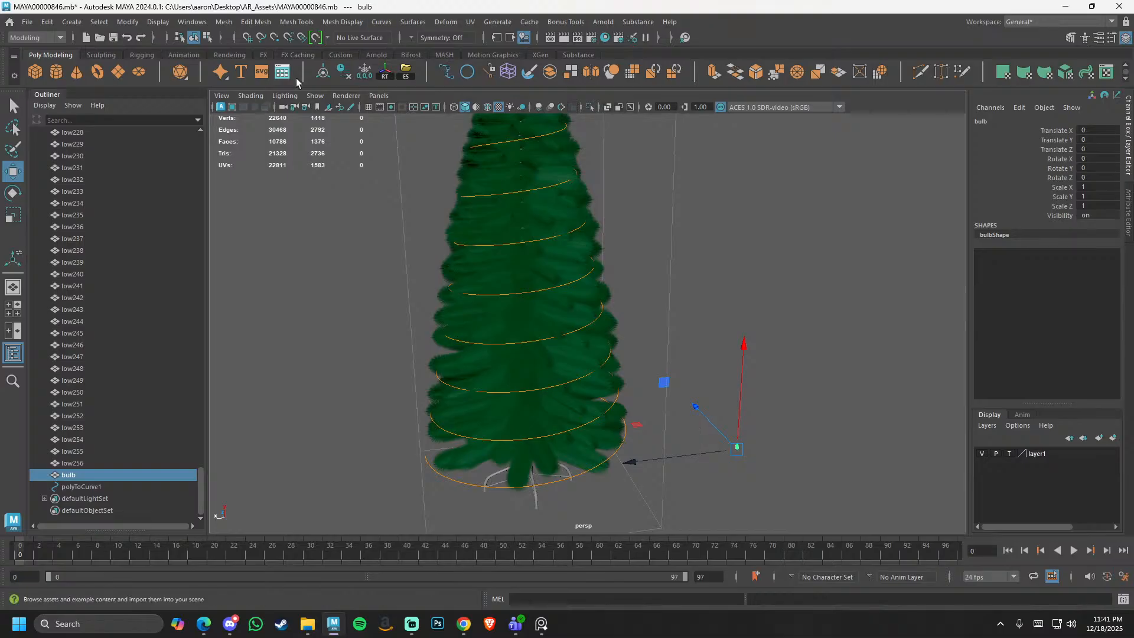
- Examine the bulb mesh up close, checking its pivot at the base, its orientation and its position beside the tree
{"action": "left_click_drag", "start_coordinate": [794, 407], "coordinate": [771, 331], "text": "alt"}
{"action": "key", "text": "f"}
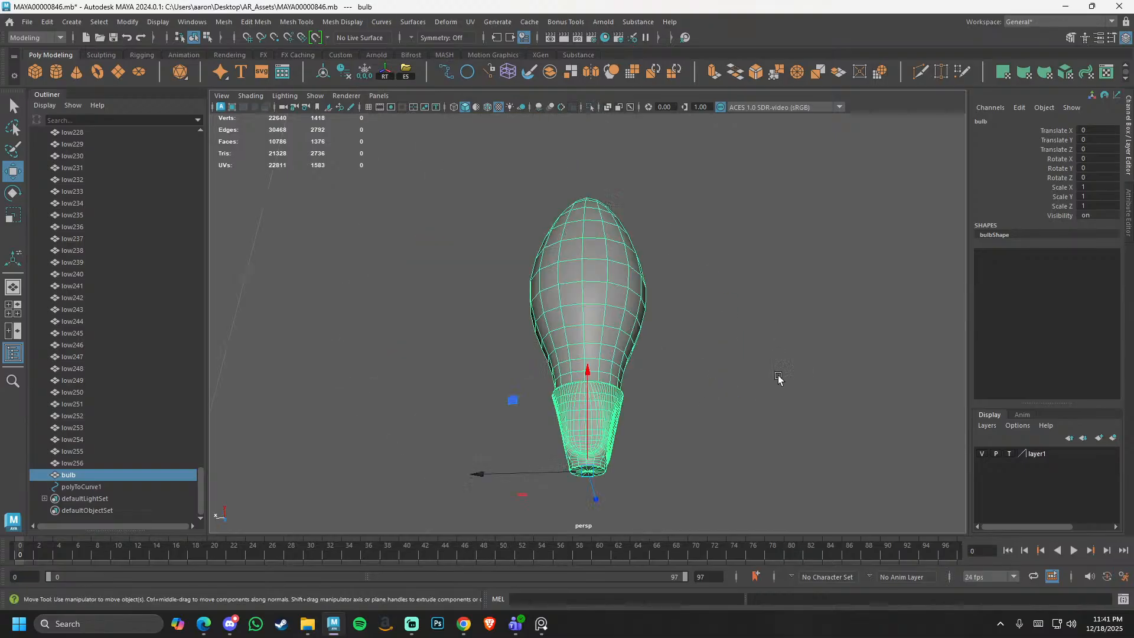
{"action": "middle_click_drag", "start_coordinate": [778, 376], "coordinate": [730, 307], "text": "alt"}
{"action": "right_click_drag", "start_coordinate": [731, 307], "coordinate": [759, 378], "text": "alt"}
{"action": "left_click_drag", "start_coordinate": [759, 378], "coordinate": [631, 358], "text": "alt"}
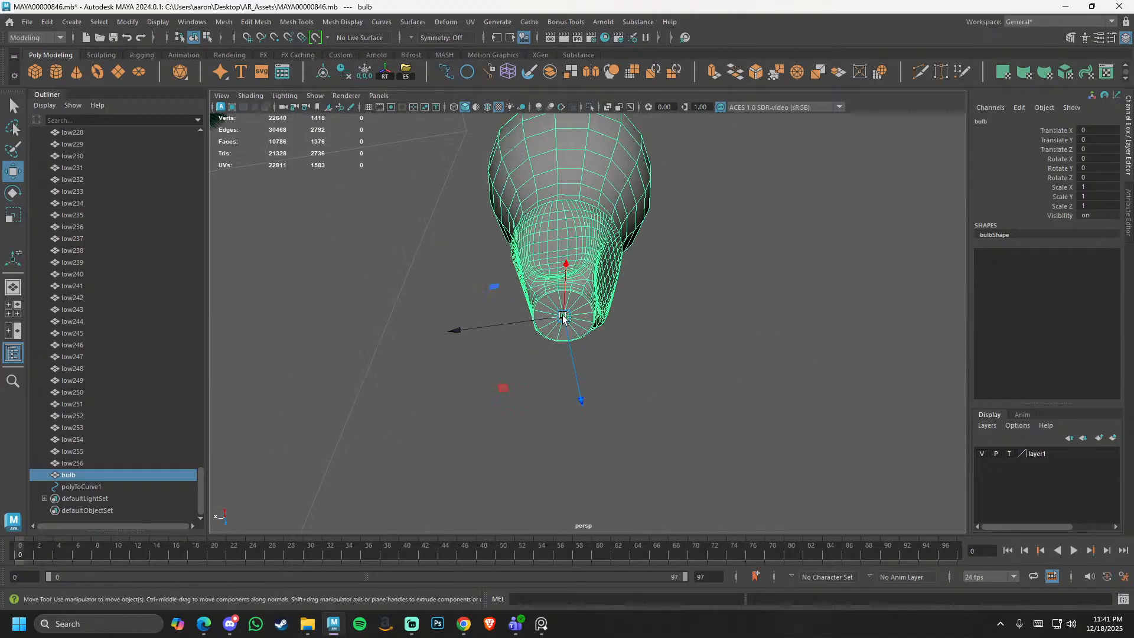
{"action": "left_click_drag", "start_coordinate": [563, 319], "coordinate": [593, 395], "text": "alt"}
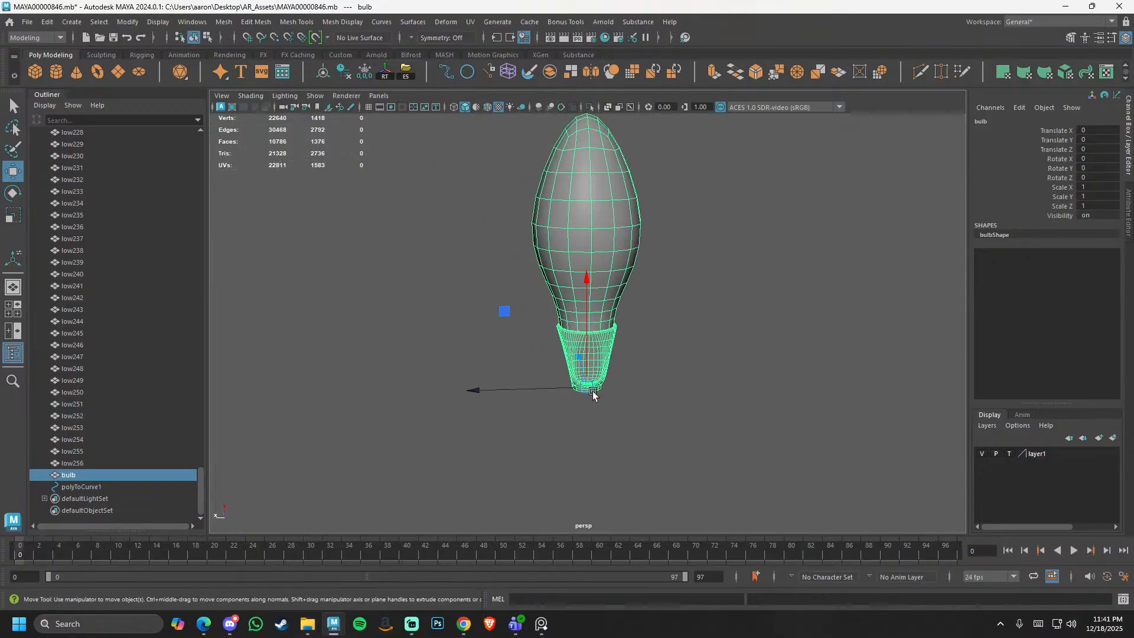
{"action": "key", "text": "e"}
{"action": "left_click_drag", "start_coordinate": [622, 299], "coordinate": [719, 294]}
{"action": "right_click_drag", "start_coordinate": [718, 293], "coordinate": [534, 301], "text": "alt"}
{"action": "middle_click_drag", "start_coordinate": [534, 301], "coordinate": [715, 364], "text": "alt"}
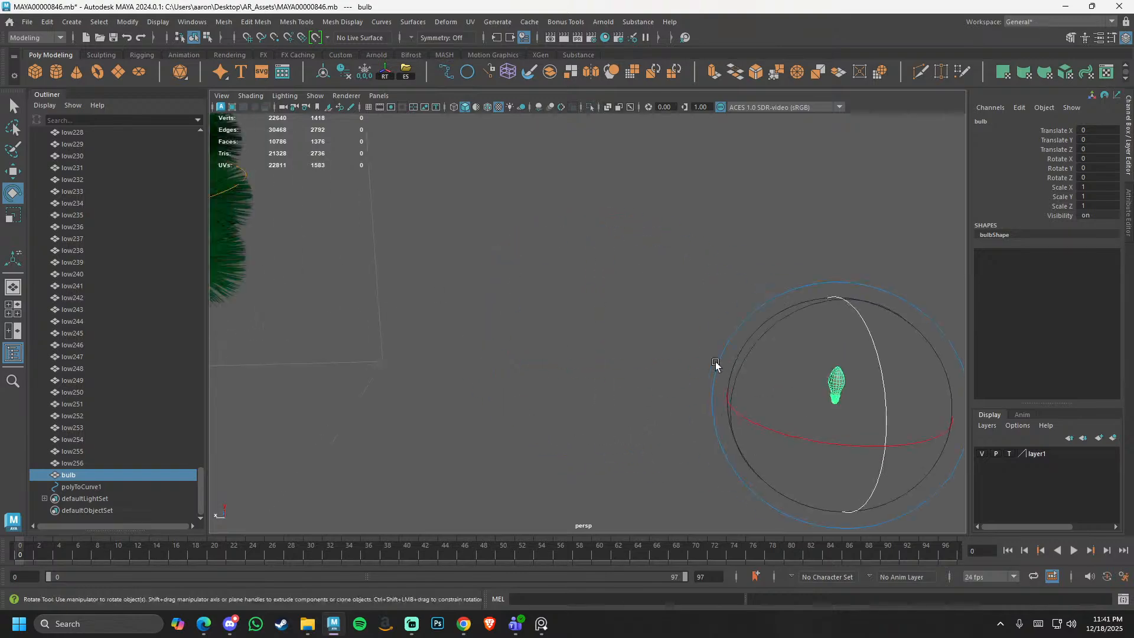
{"action": "left_click_drag", "start_coordinate": [715, 365], "coordinate": [467, 225], "text": "alt"}
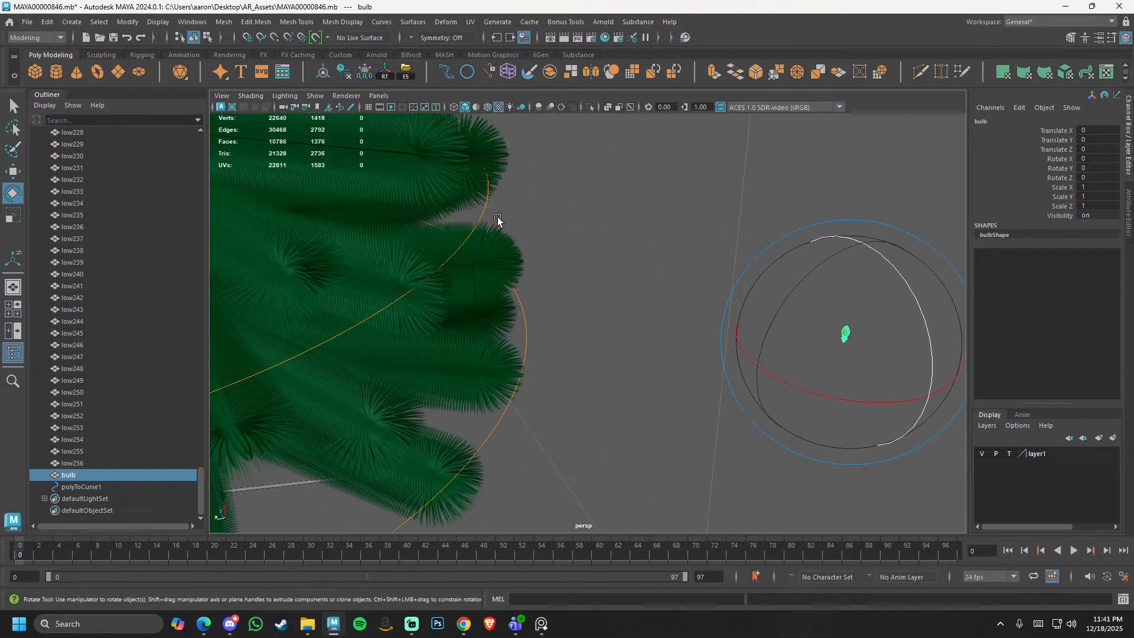
- Select the spiral curve and examine from several sides how its loops sit against the branches
{"action": "left_click", "coordinate": [483, 216]}
{"action": "right_click_drag", "start_coordinate": [463, 212], "coordinate": [236, 231], "text": "alt"}
{"action": "middle_click_drag", "start_coordinate": [473, 248], "coordinate": [526, 335], "text": "alt"}
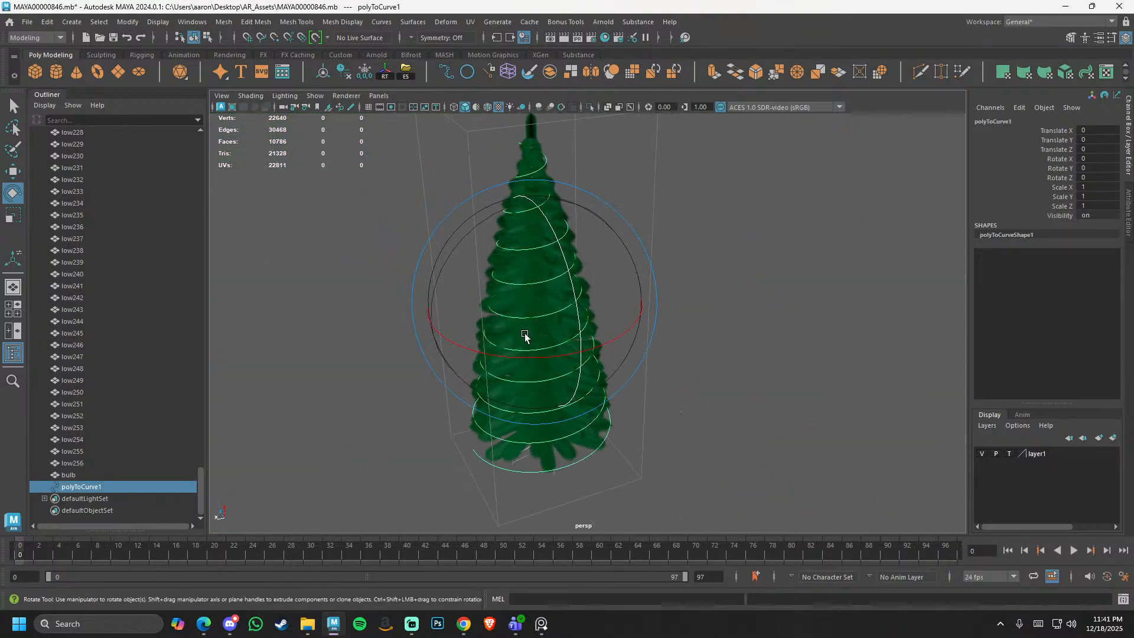
{"action": "left_click_drag", "start_coordinate": [526, 334], "coordinate": [608, 329], "text": "alt"}
{"action": "key", "text": "w"}
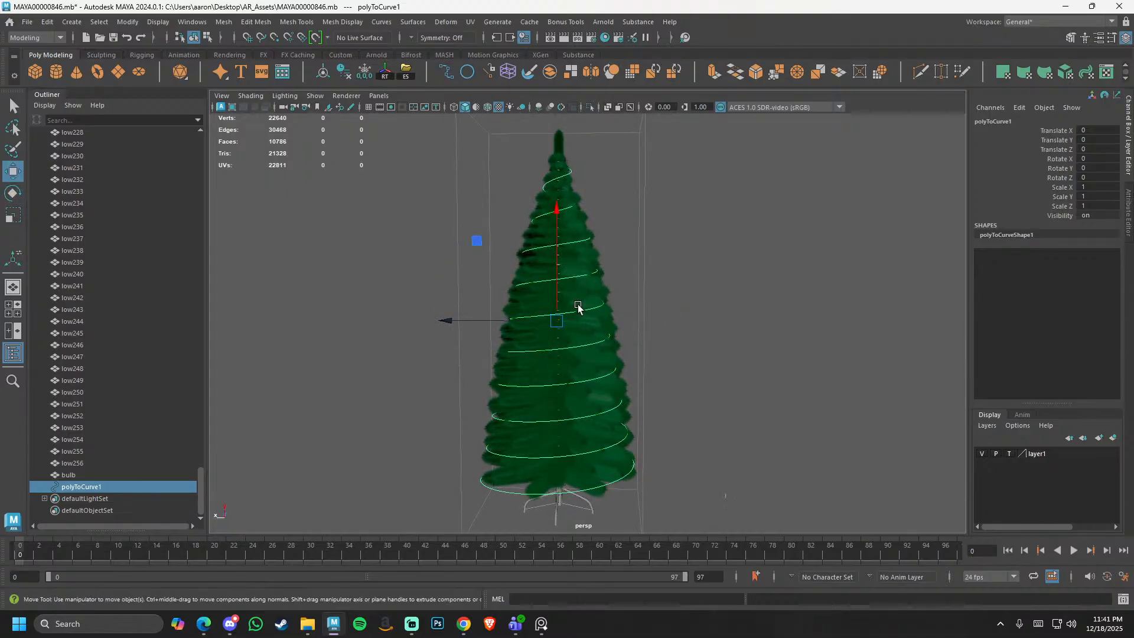
{"action": "key", "text": "r"}
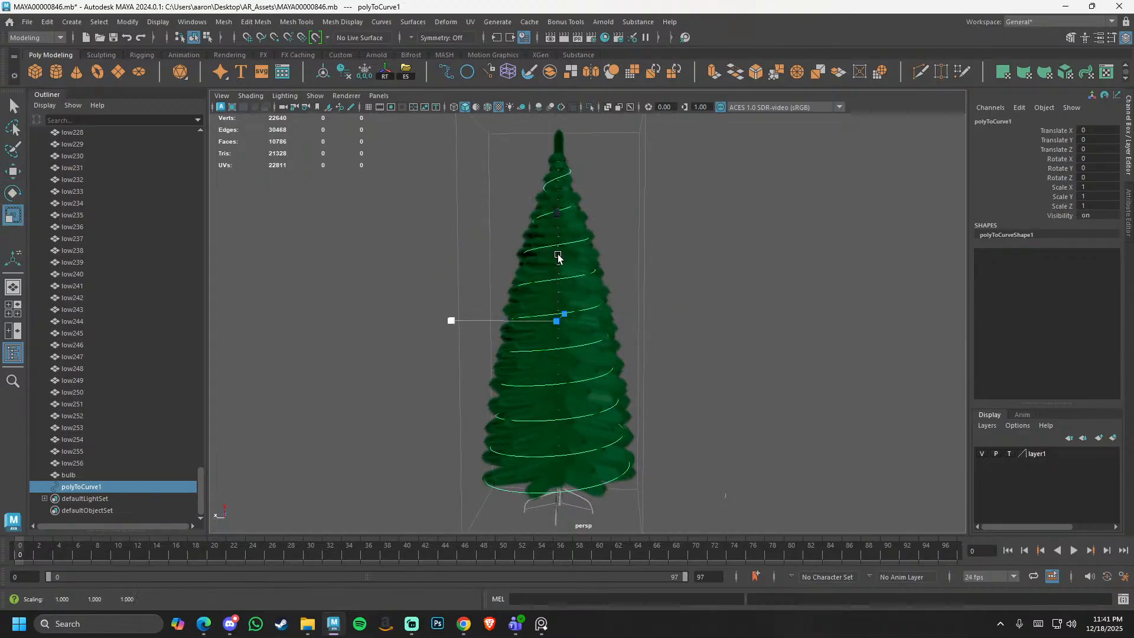
{"action": "left_click_drag", "start_coordinate": [558, 253], "coordinate": [466, 335], "text": "alt"}
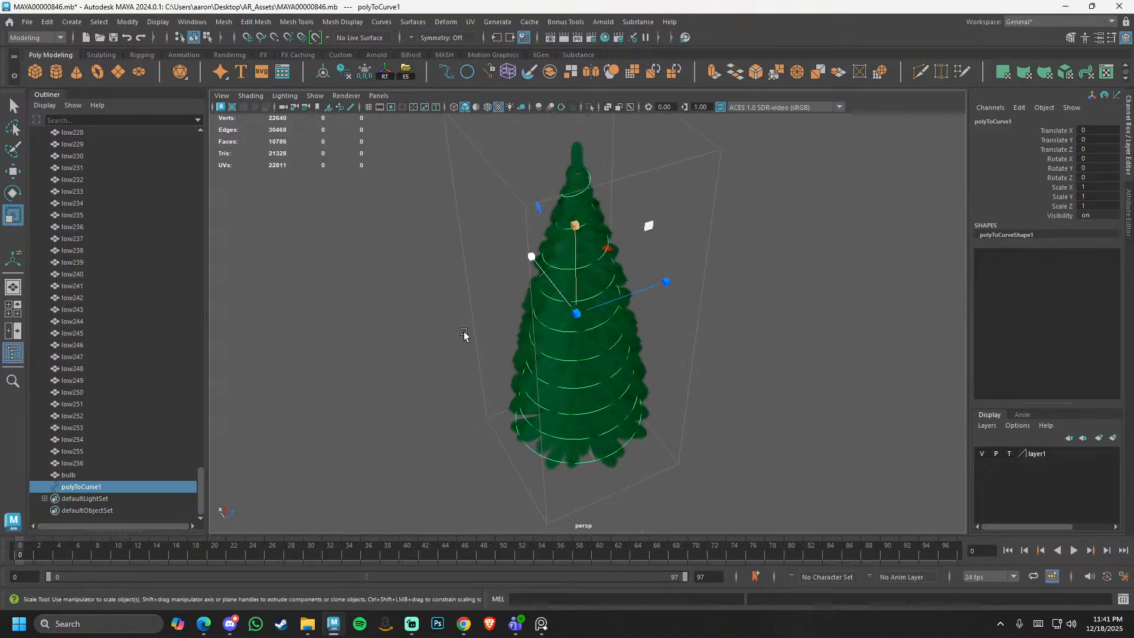
{"action": "right_click_drag", "start_coordinate": [466, 335], "coordinate": [625, 382], "text": "alt"}
{"action": "left_click_drag", "start_coordinate": [626, 383], "coordinate": [700, 365], "text": "alt"}
{"action": "middle_click_drag", "start_coordinate": [555, 352], "coordinate": [574, 327], "text": "alt"}
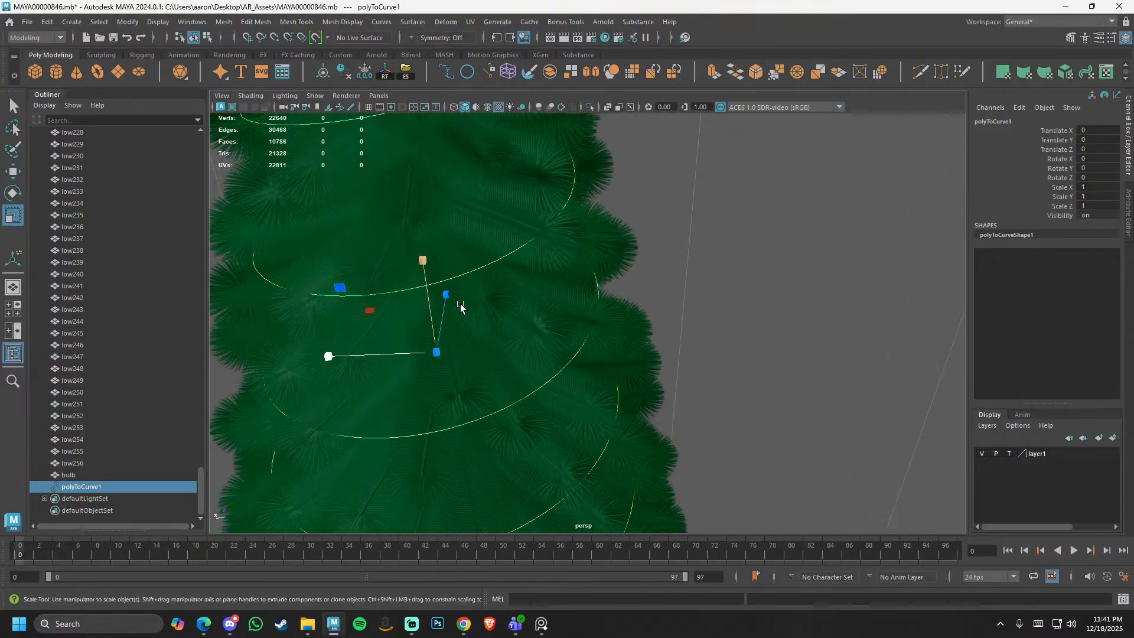
{"action": "left_click_drag", "start_coordinate": [429, 288], "coordinate": [507, 278], "text": "alt"}
{"action": "right_click_drag", "start_coordinate": [506, 278], "coordinate": [519, 339], "text": "alt"}
{"action": "left_click_drag", "start_coordinate": [519, 339], "coordinate": [600, 337], "text": "alt"}
{"action": "right_click_drag", "start_coordinate": [599, 336], "coordinate": [561, 330], "text": "alt"}
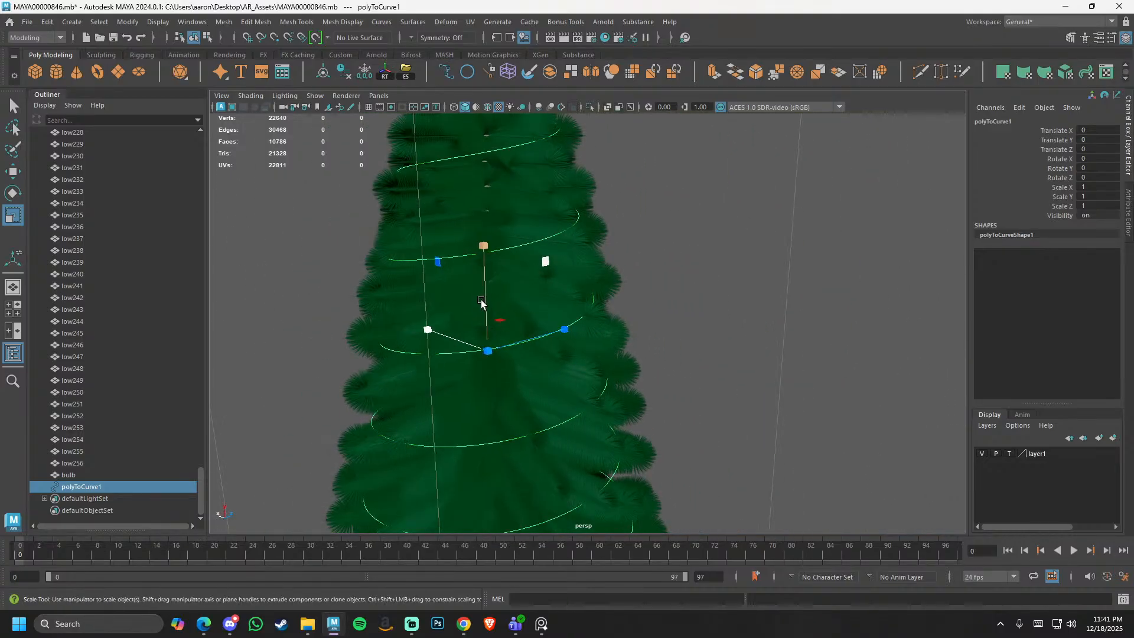
{"action": "left_click_drag", "start_coordinate": [486, 289], "coordinate": [487, 288]}
{"action": "right_click_drag", "start_coordinate": [517, 317], "coordinate": [473, 329], "text": "alt"}
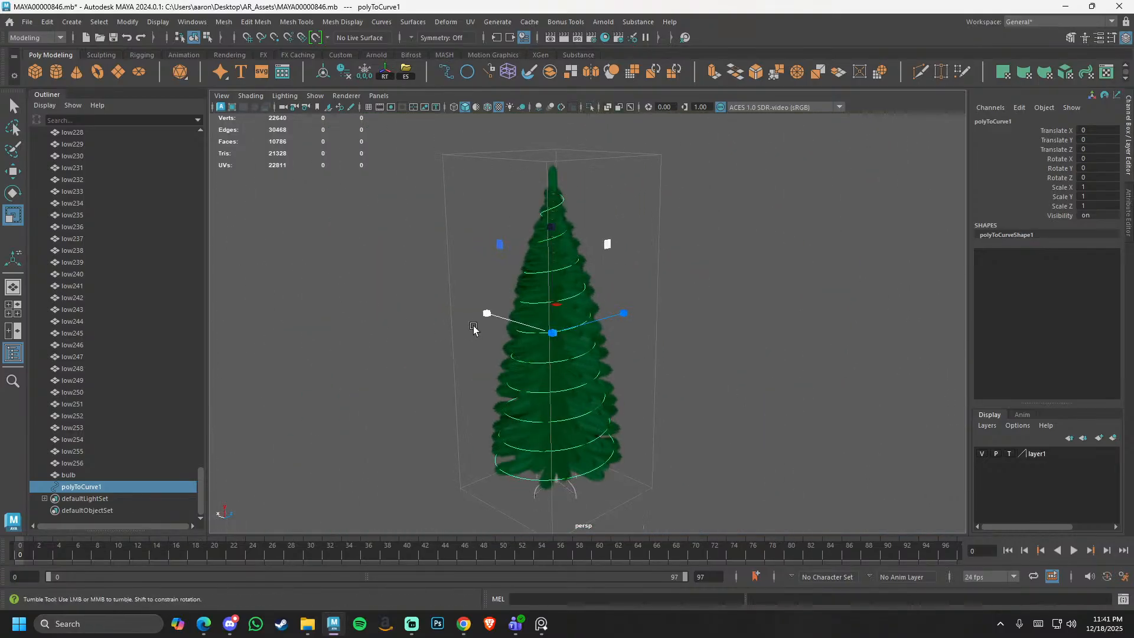
{"action": "left_click_drag", "start_coordinate": [473, 329], "coordinate": [531, 317], "text": "alt"}
- Deselect the spiral curve and bring up the MASH tools
{"action": "left_click", "coordinate": [669, 277]}
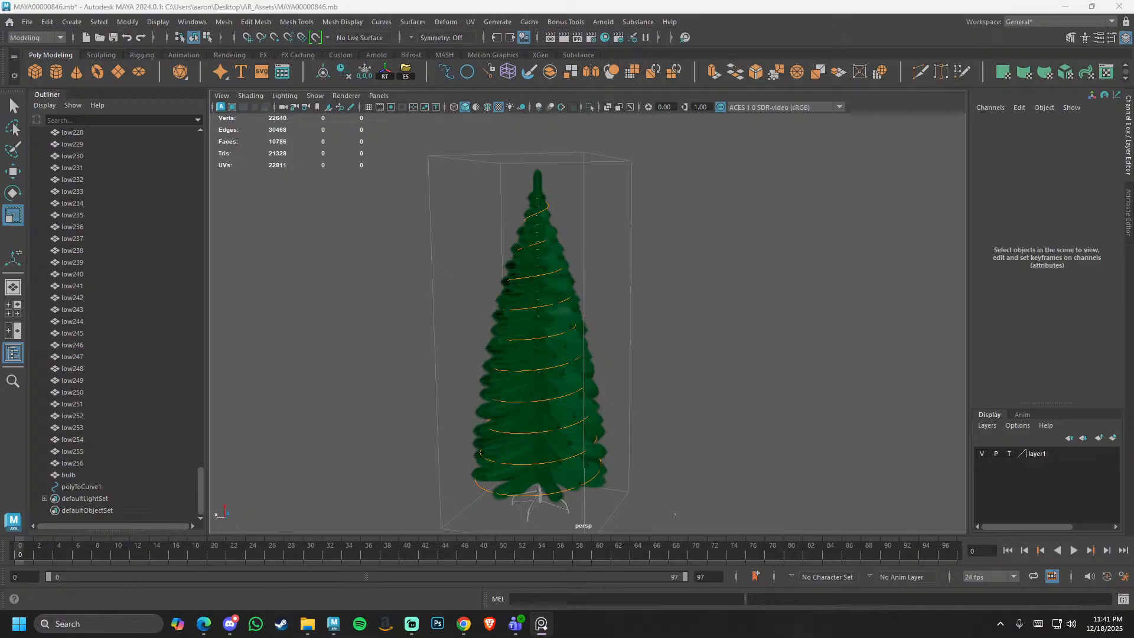
{"action": "left_click_drag", "start_coordinate": [717, 380], "coordinate": [623, 398], "text": "alt"}
{"action": "right_click_drag", "start_coordinate": [622, 398], "coordinate": [697, 349], "text": "alt"}
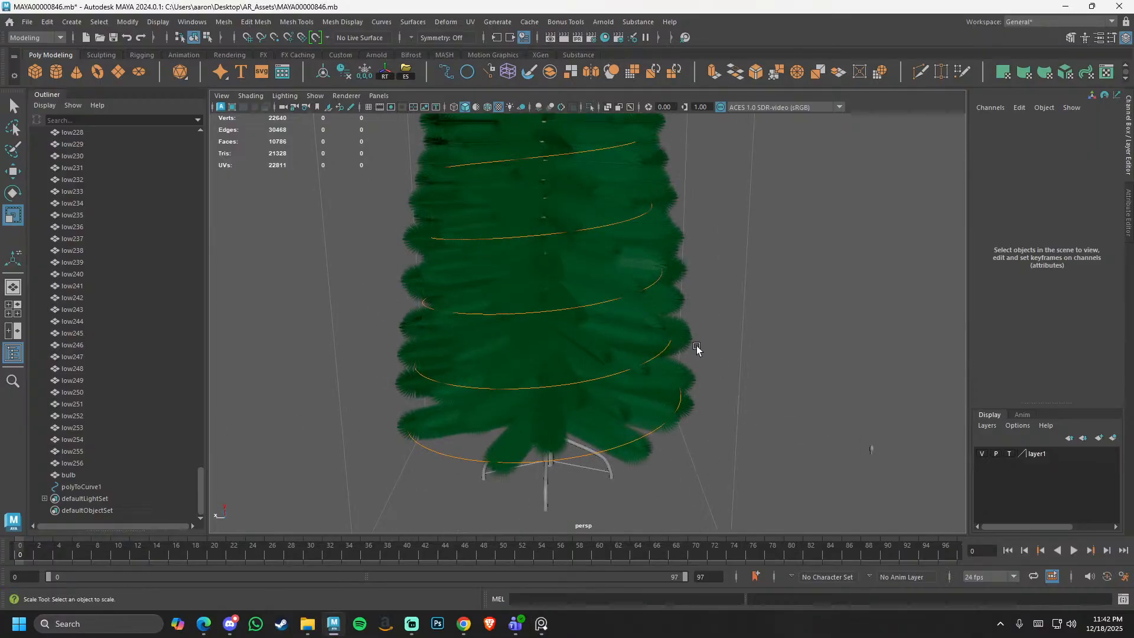
{"action": "middle_click_drag", "start_coordinate": [644, 224], "coordinate": [665, 401], "text": "alt"}
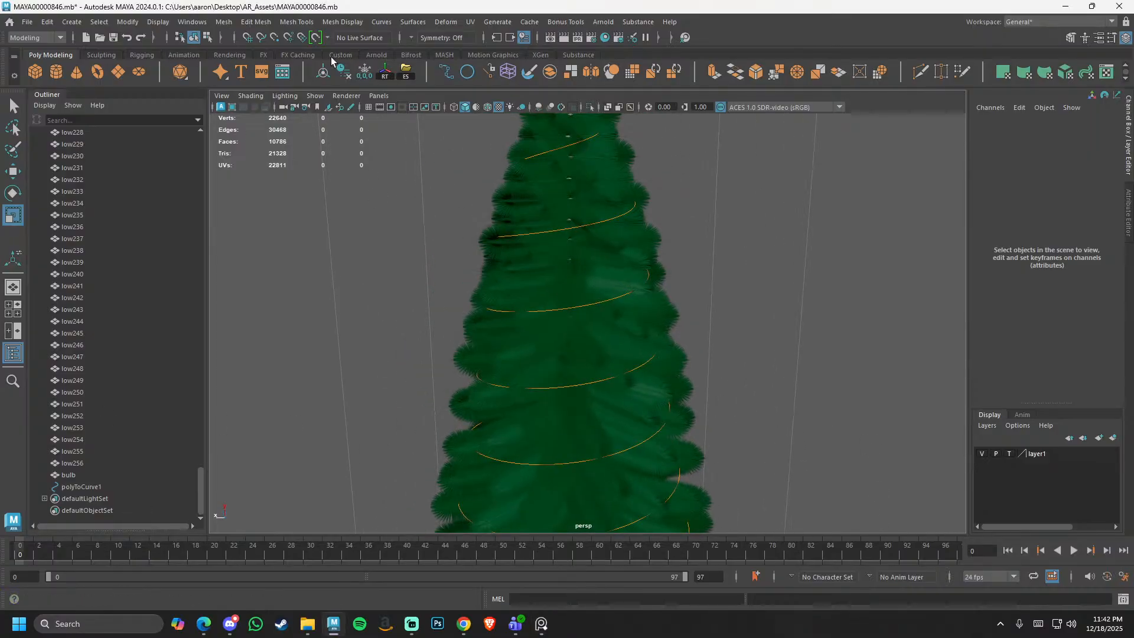
{"action": "left_click", "coordinate": [447, 56]}
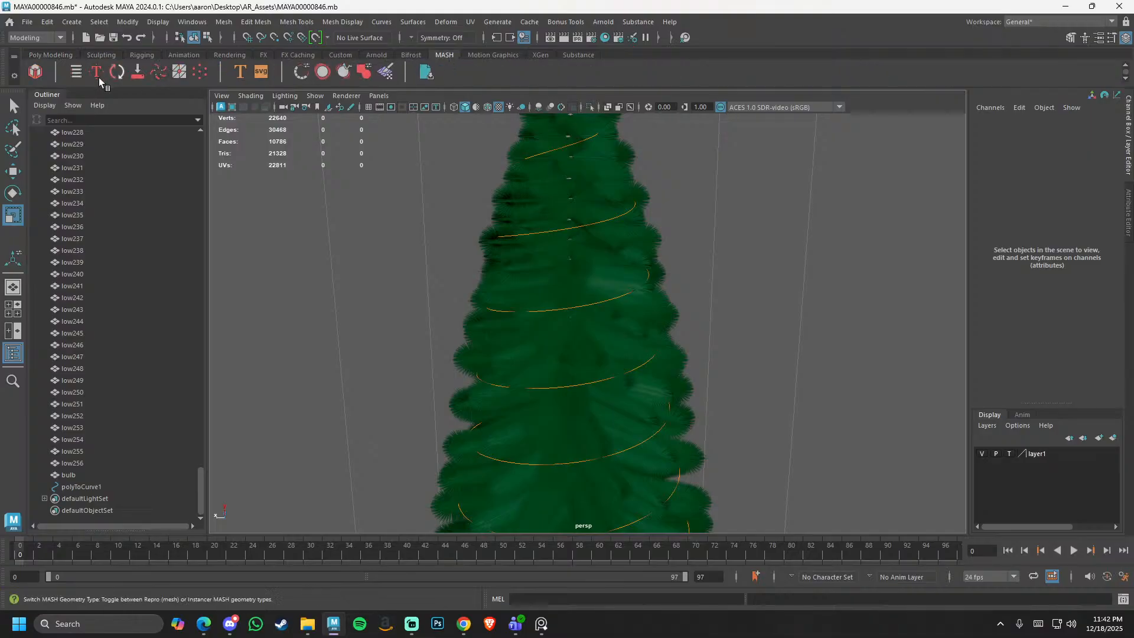
{"action": "right_click_drag", "start_coordinate": [691, 342], "coordinate": [589, 328], "text": "alt"}
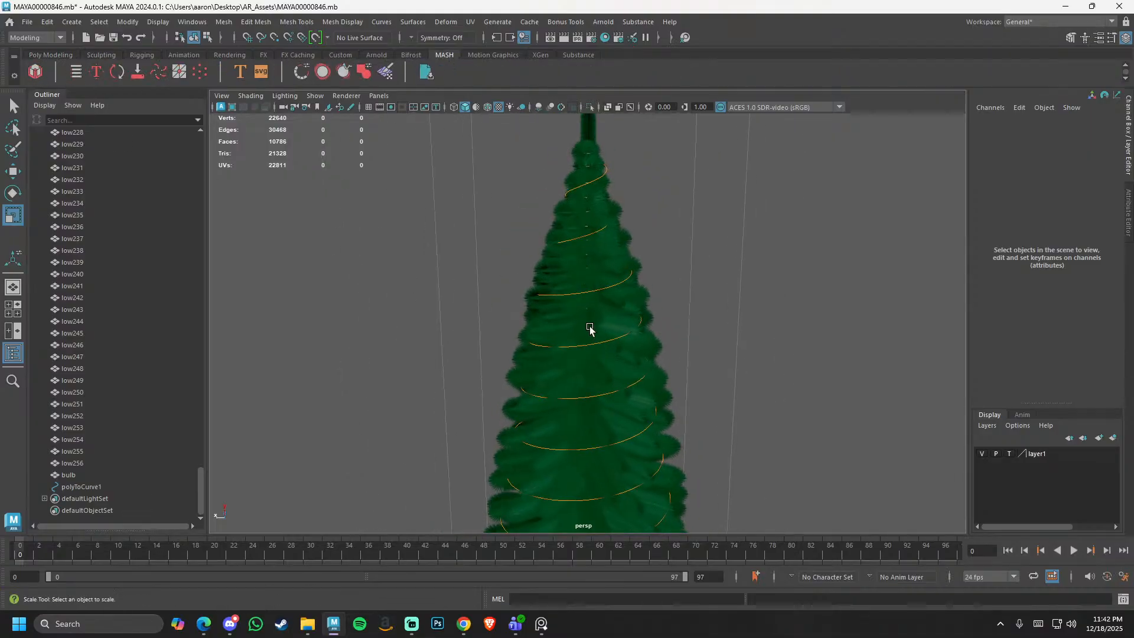
{"action": "left_click", "coordinate": [605, 341]}
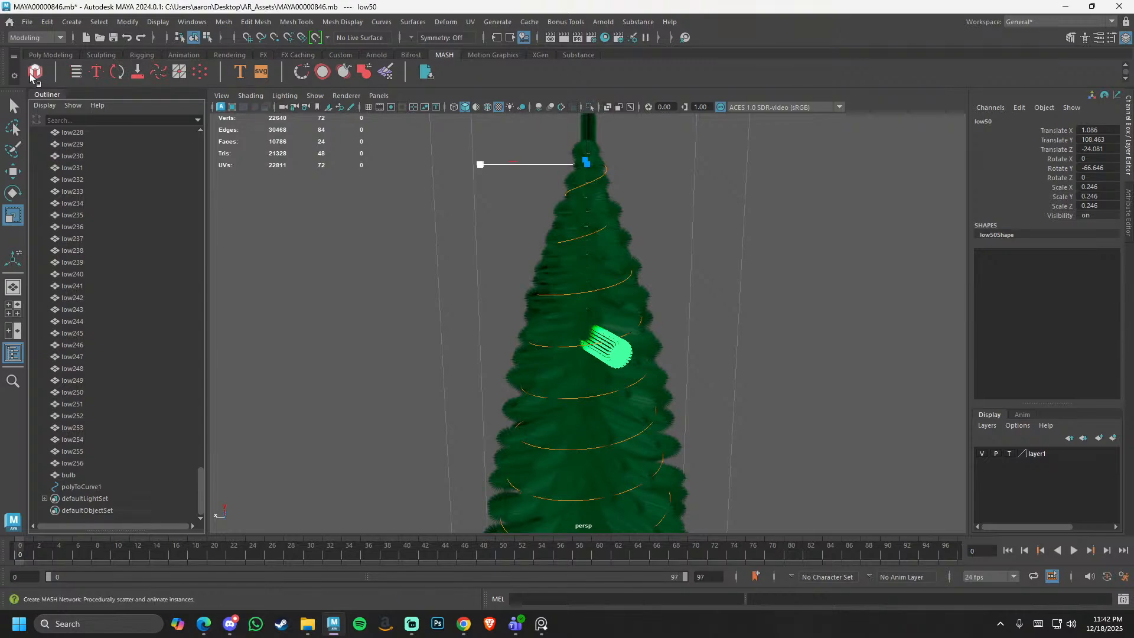
{"action": "left_click", "coordinate": [383, 303]}
{"action": "left_click", "coordinate": [606, 175]}
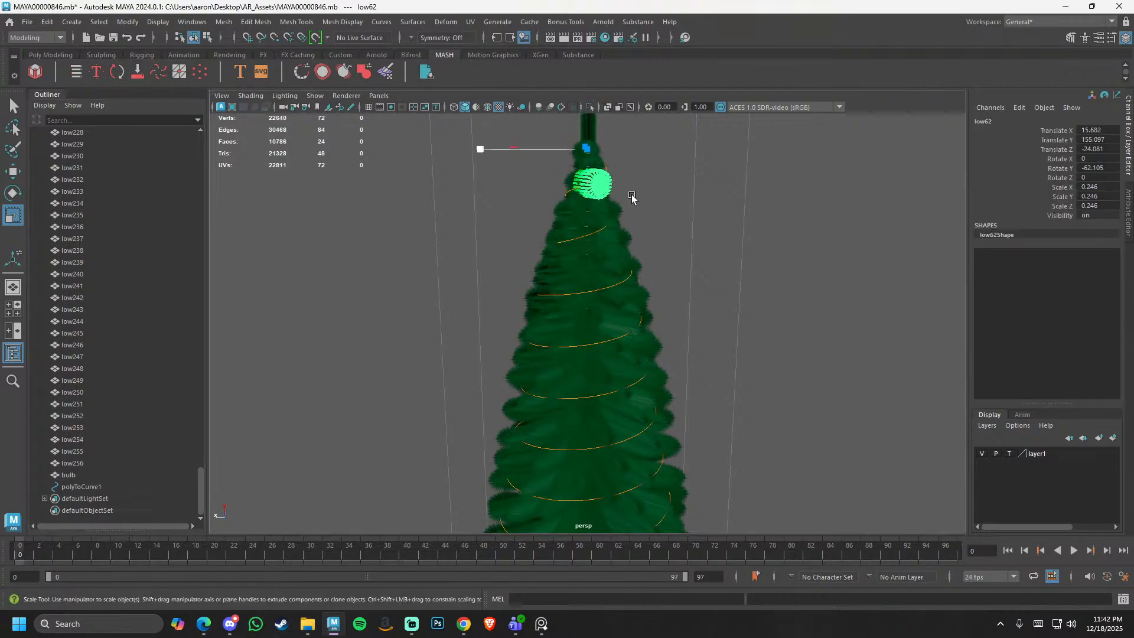
{"action": "left_click", "coordinate": [567, 198]}
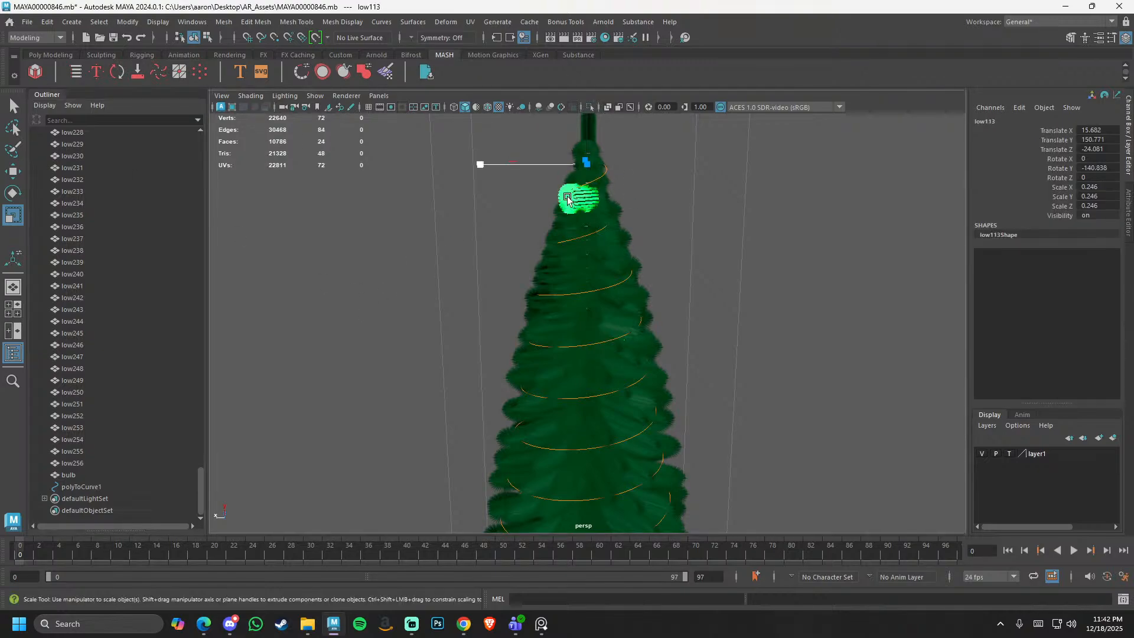
{"action": "left_click", "coordinate": [599, 291]}
{"action": "left_click_drag", "start_coordinate": [585, 293], "coordinate": [572, 298]}
{"action": "left_click", "coordinate": [232, 430]}
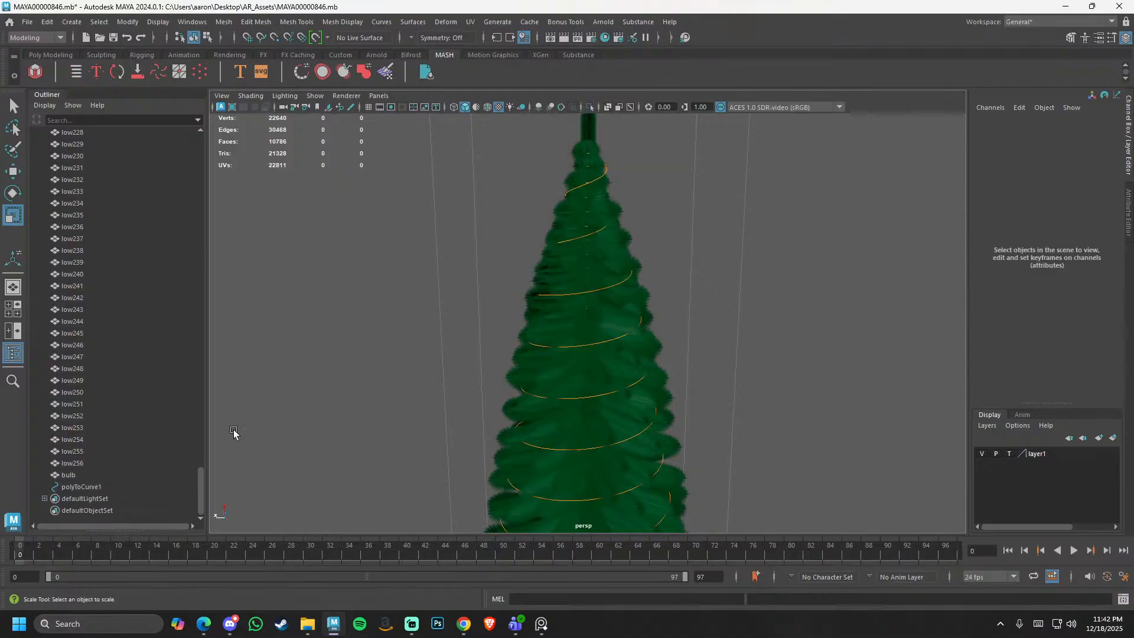
- Scale the polyToCurve1 spiral slightly inward horizontally so its loops sit closer to the branches, and deselect it
{"action": "left_click", "coordinate": [137, 486]}
{"action": "left_click_drag", "start_coordinate": [629, 366], "coordinate": [645, 372], "text": "alt"}
{"action": "scroll", "coordinate": [645, 371], "scroll_direction": "up", "scroll_amount": 5}
{"action": "middle_click_drag", "start_coordinate": [540, 354], "coordinate": [575, 336], "text": "alt"}
{"action": "left_click_drag", "start_coordinate": [585, 307], "coordinate": [713, 305]}
{"action": "scroll", "coordinate": [673, 334], "scroll_direction": "down", "scroll_amount": 8}
{"action": "scroll", "coordinate": [564, 296], "scroll_direction": "up", "scroll_amount": 4}
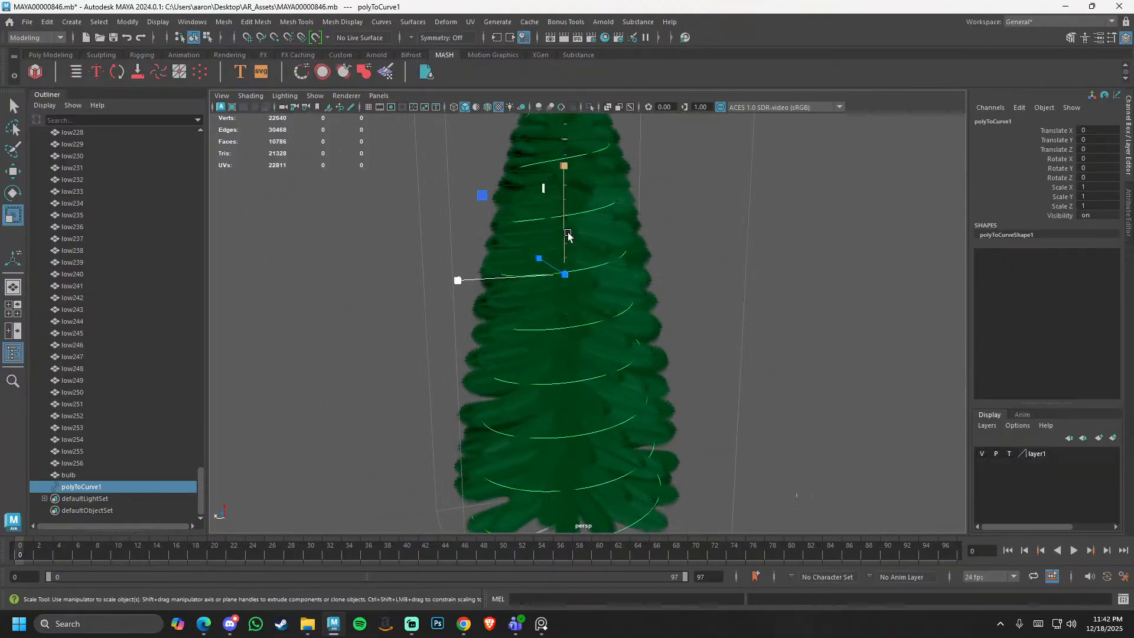
{"action": "left_click_drag", "start_coordinate": [565, 231], "coordinate": [567, 233]}
{"action": "key", "text": "ctrl+z"}
{"action": "left_click", "coordinate": [699, 243]}
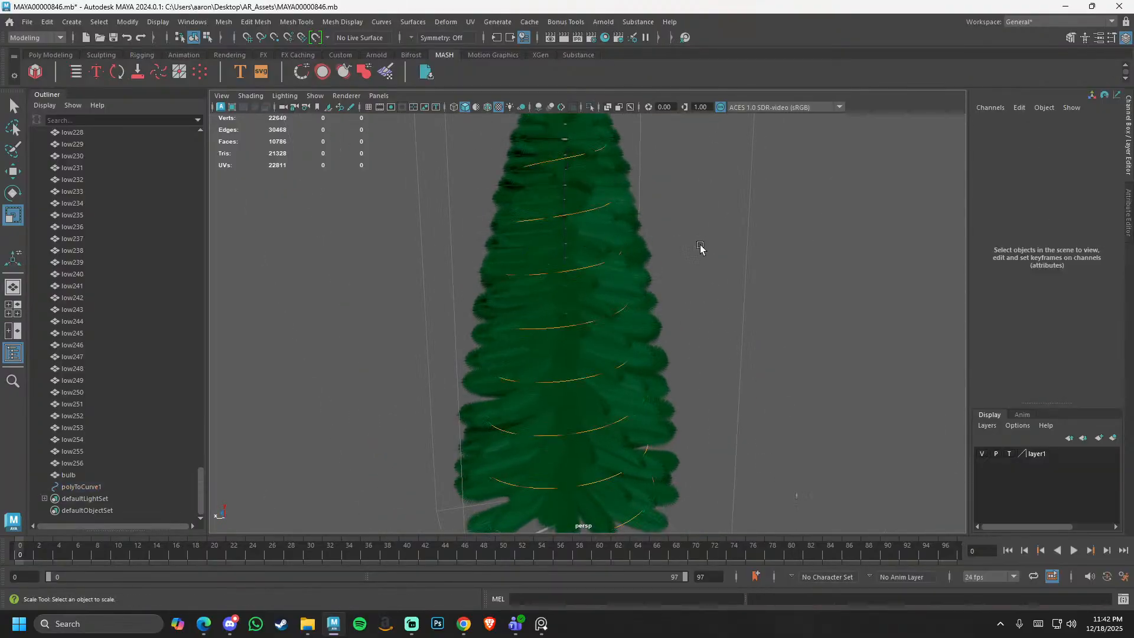
- Create a MASH network from the bulb mesh
{"action": "scroll", "coordinate": [518, 284], "scroll_direction": "down", "scroll_amount": 3}
{"action": "middle_click_drag", "start_coordinate": [609, 443], "coordinate": [590, 409], "text": "alt"}
{"action": "scroll", "coordinate": [590, 408], "scroll_direction": "up", "scroll_amount": 2}
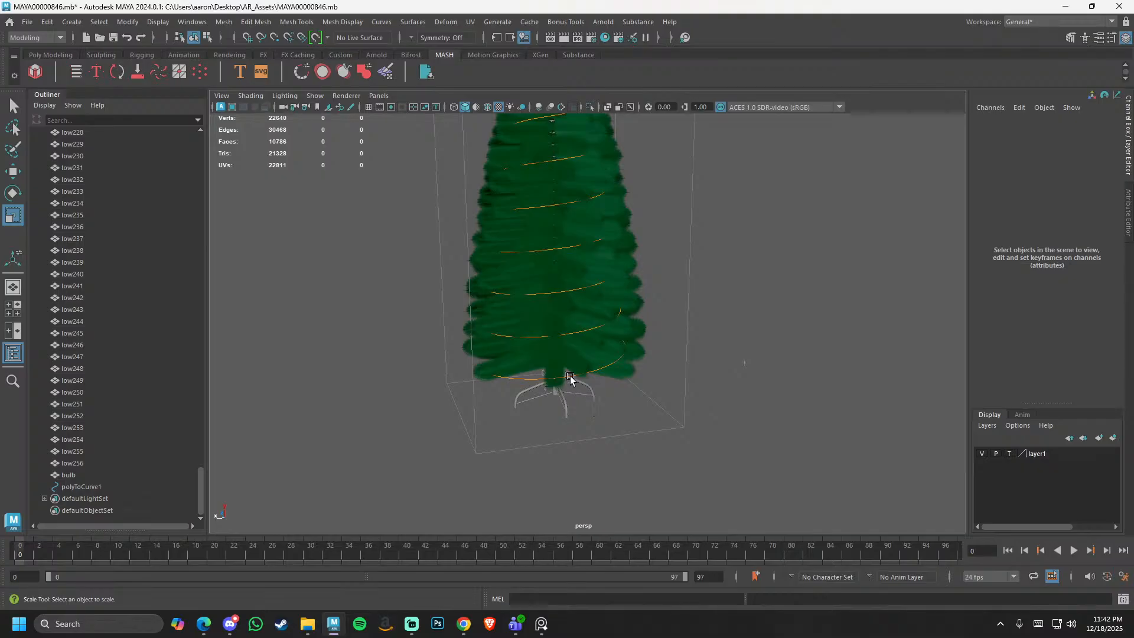
{"action": "left_click_drag", "start_coordinate": [744, 374], "coordinate": [744, 376]}
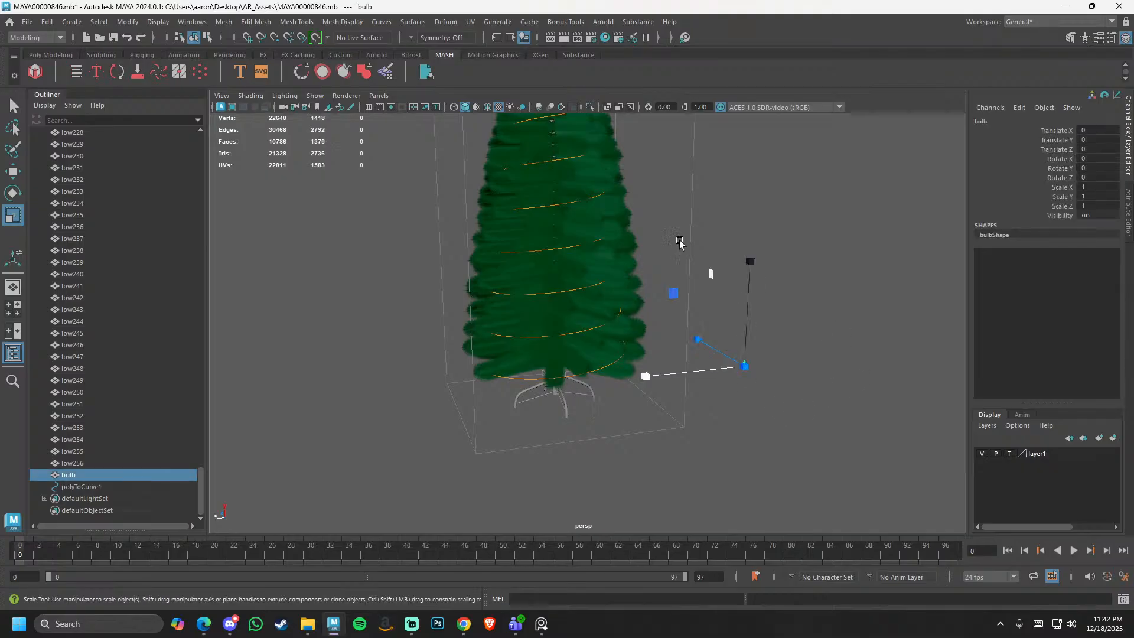
{"action": "left_click", "coordinate": [37, 71]}
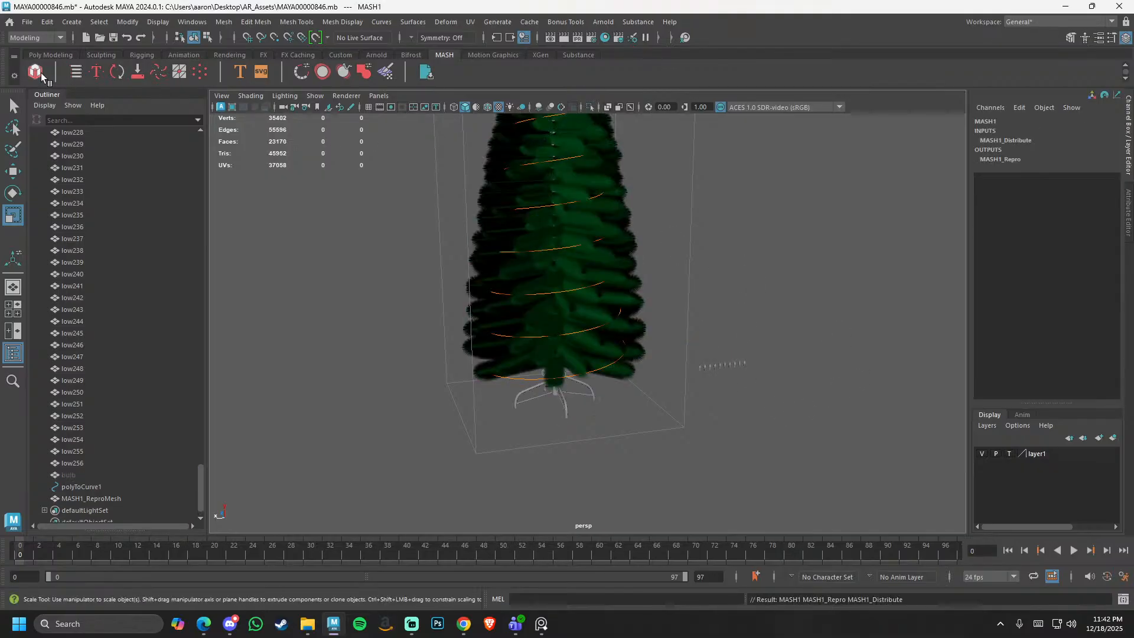
{"action": "key", "text": "f"}
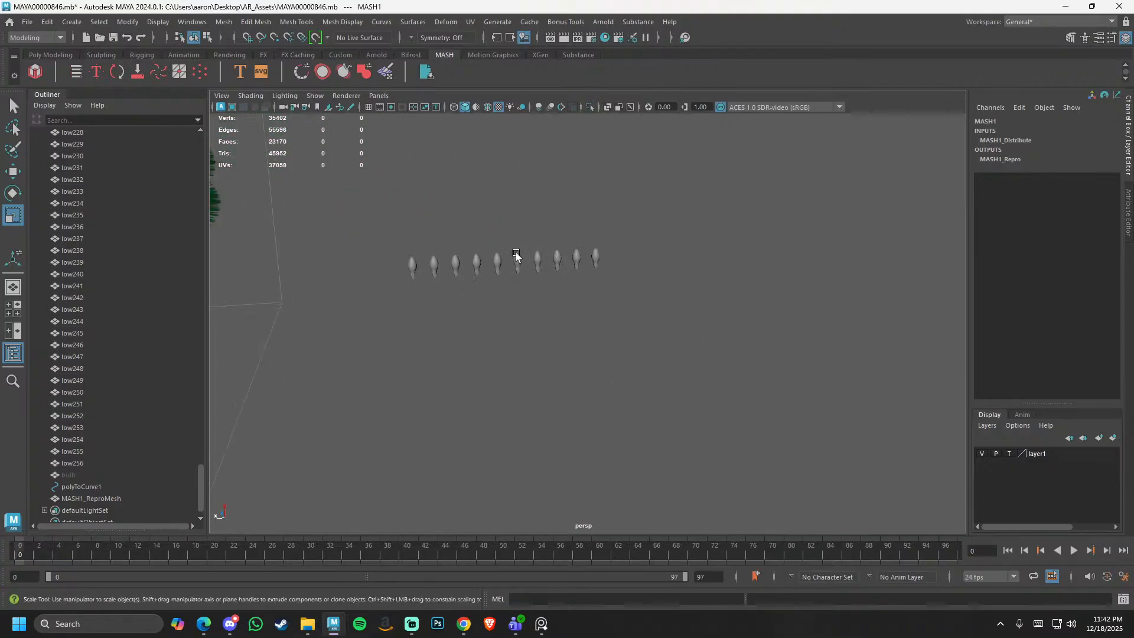
{"action": "scroll", "coordinate": [185, 321], "scroll_direction": "down", "scroll_amount": 1}
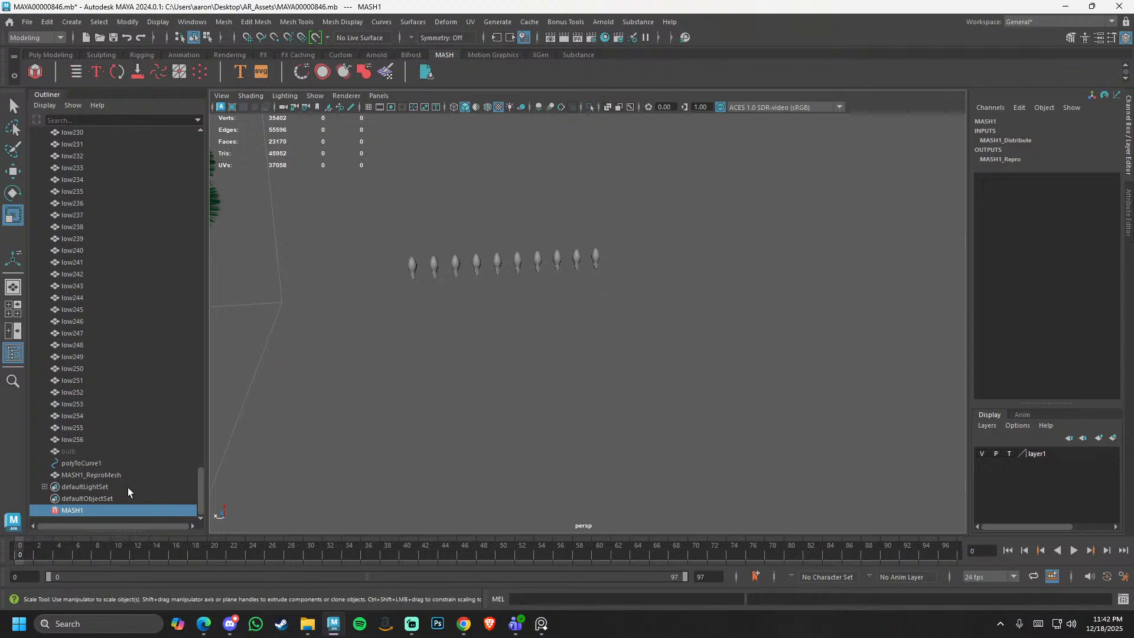
- Show the MASH1 network's attributes and review the Distribution Type options of its Distribute node
{"action": "key", "text": "ctrl+a"}
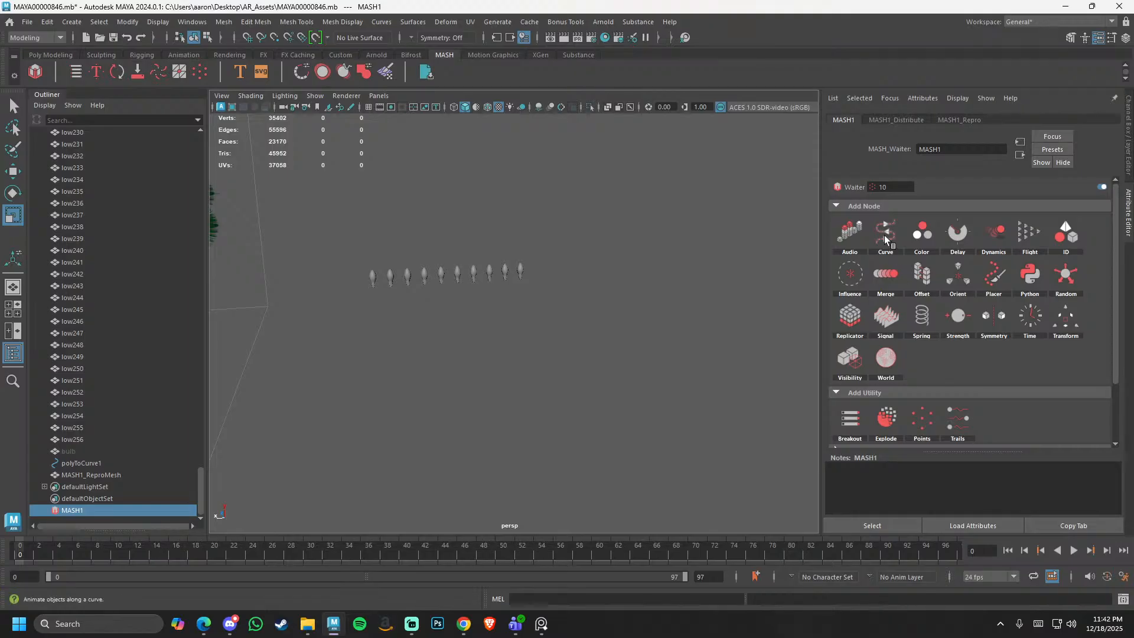
{"action": "left_click", "coordinate": [887, 120]}
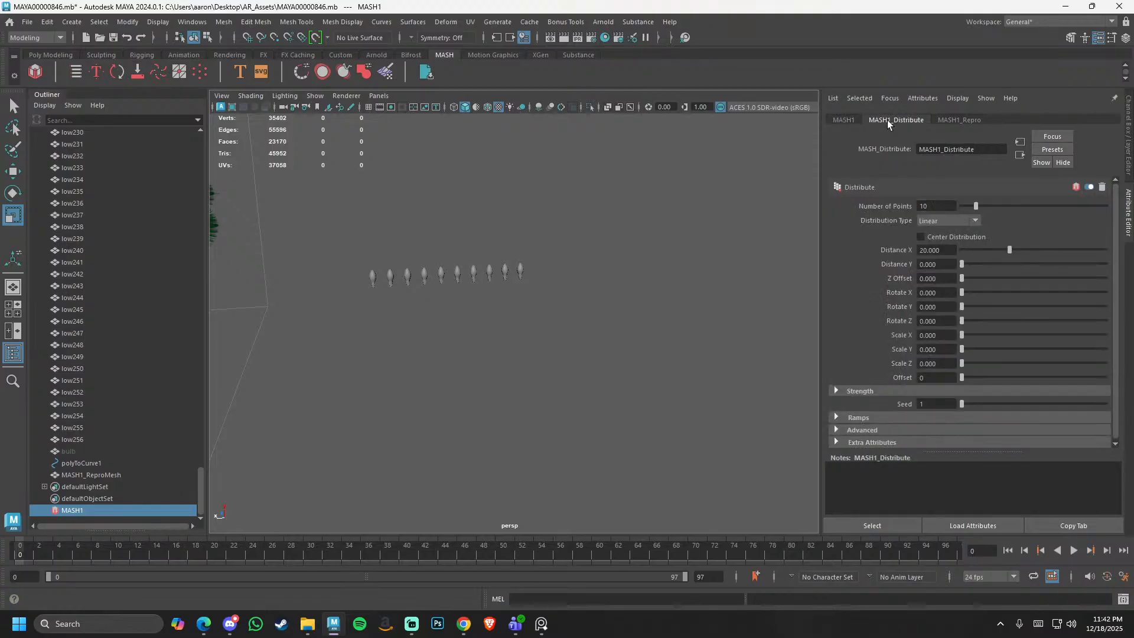
{"action": "left_click", "coordinate": [946, 221]}
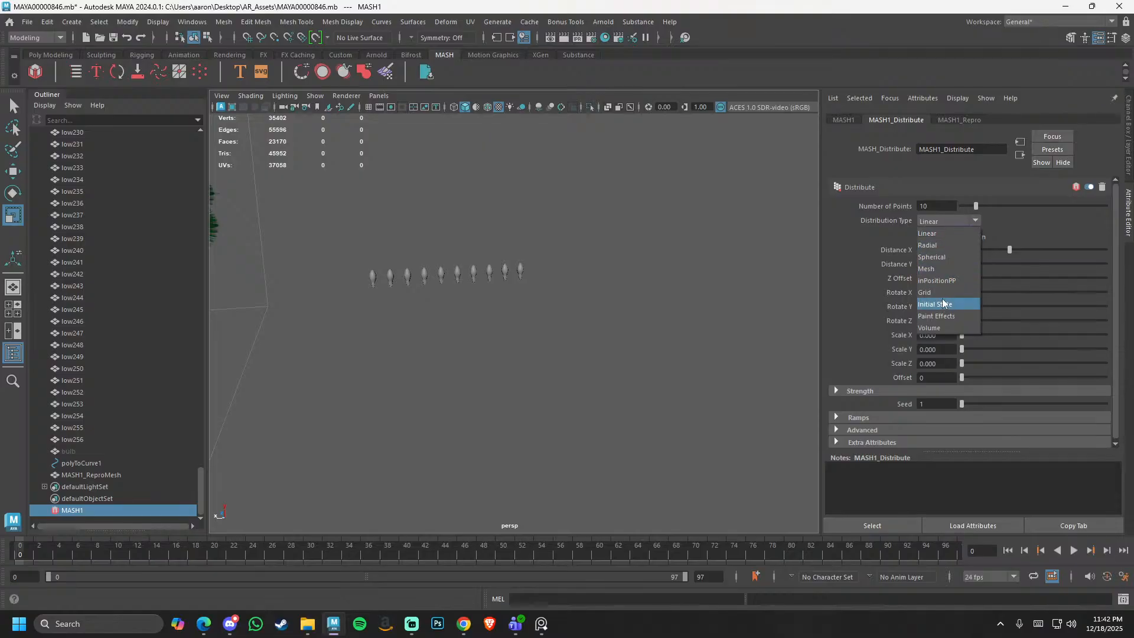
{"action": "left_click", "coordinate": [941, 221]}
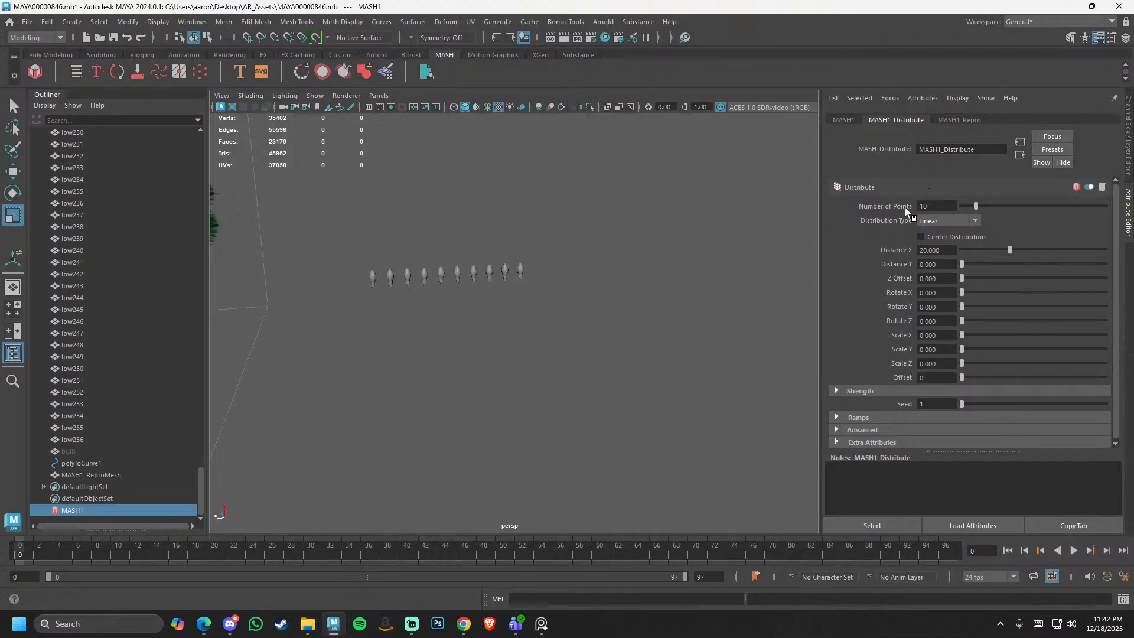
- Try 12 as the Distribute node's Number of Points, and return it to 10
{"action": "left_click_drag", "start_coordinate": [937, 208], "coordinate": [884, 207]}
{"action": "mouse_move", "coordinate": [975, 207]}
{"action": "left_mouse_down"}
{"action": "mouse_move", "coordinate": [940, 209]}
{"action": "mouse_move", "coordinate": [1072, 211]}
{"action": "mouse_move", "coordinate": [983, 217]}
{"action": "left_mouse_up"}
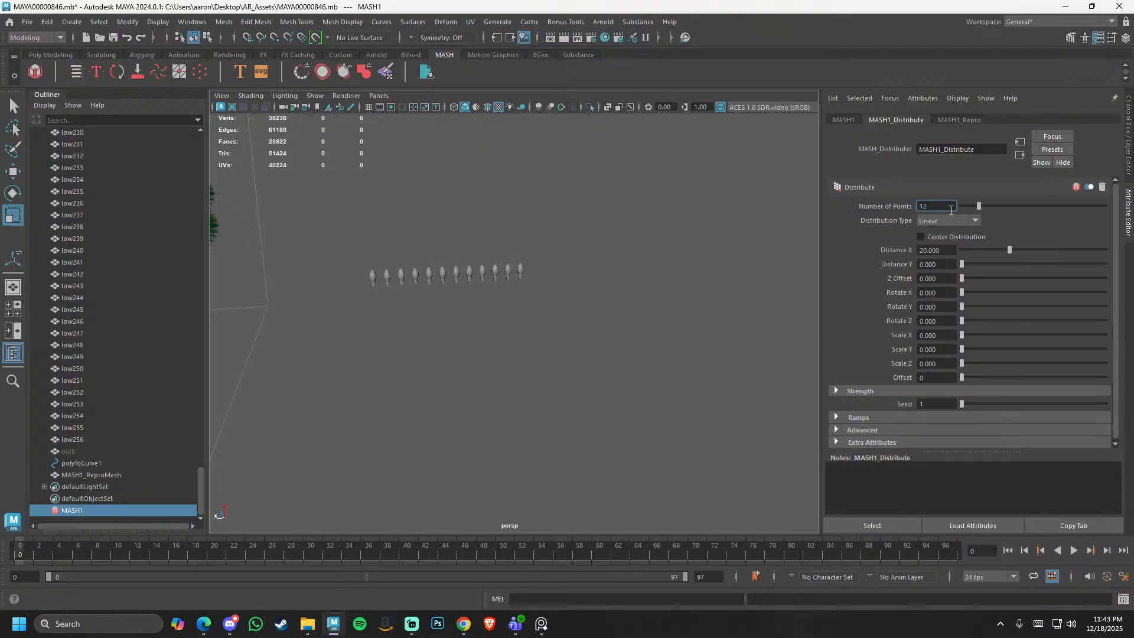
{"action": "type", "text": "10"}
{"action": "key", "text": "Return"}
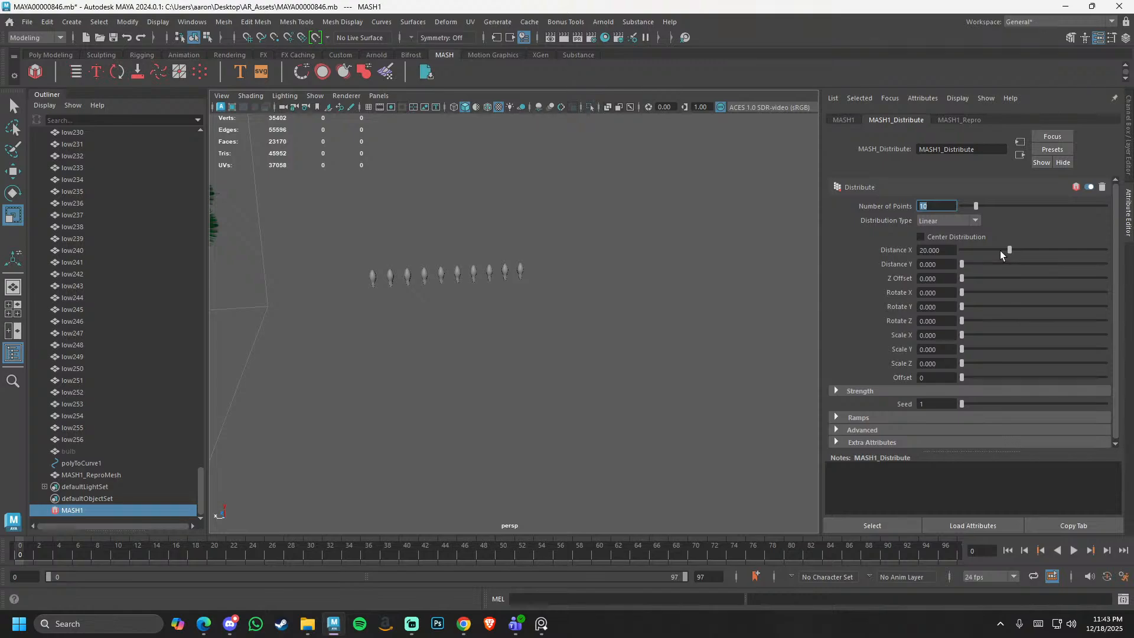
- Try stacking the bulbs vertically, with the Distribute node's Distance X at 0 and Distance Y at about 33
{"action": "mouse_move", "coordinate": [1000, 251]}
{"action": "left_mouse_down"}
{"action": "mouse_move", "coordinate": [959, 251]}
{"action": "mouse_move", "coordinate": [1013, 251]}
{"action": "left_mouse_up"}
{"action": "left_click_drag", "start_coordinate": [779, 268], "coordinate": [488, 358], "text": "alt"}
{"action": "middle_click_drag", "start_coordinate": [502, 370], "coordinate": [509, 445], "text": "alt"}
{"action": "right_click_drag", "start_coordinate": [542, 321], "coordinate": [422, 269], "text": "alt"}
{"action": "middle_click_drag", "start_coordinate": [502, 207], "coordinate": [553, 318], "text": "alt"}
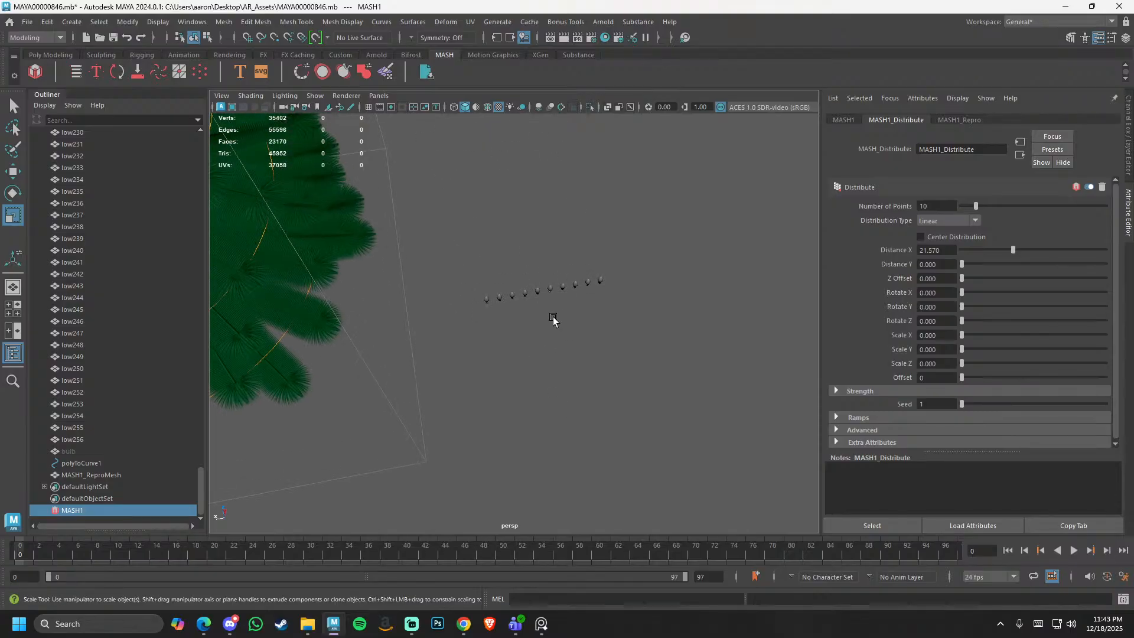
{"action": "mouse_move", "coordinate": [553, 319]}
{"action": "right_mouse_down", "text": "alt"}
{"action": "mouse_move", "coordinate": [547, 370]}
{"action": "mouse_move", "coordinate": [570, 306]}
{"action": "right_mouse_up", "text": "alt"}
{"action": "left_click_drag", "start_coordinate": [980, 254], "coordinate": [1040, 264]}
{"action": "left_click_drag", "start_coordinate": [725, 281], "coordinate": [631, 231], "text": "alt"}
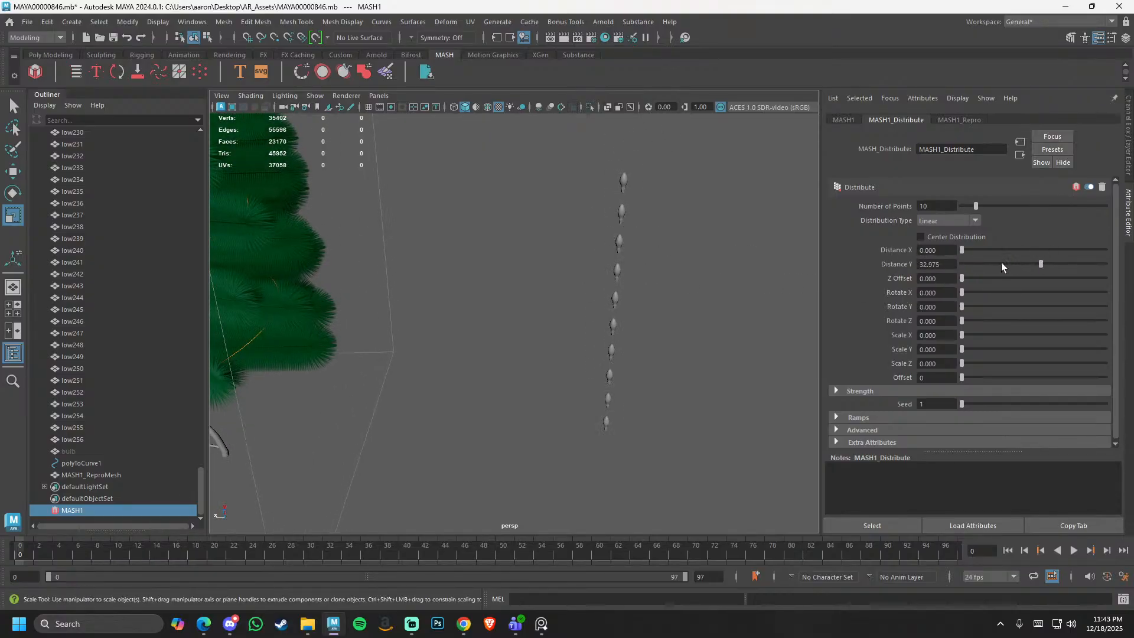
- Set the Distribute node's Distance Y back to 0 and its Distance X to 10
{"action": "left_click_drag", "start_coordinate": [1001, 264], "coordinate": [916, 283]}
{"action": "left_click_drag", "start_coordinate": [962, 250], "coordinate": [986, 256]}
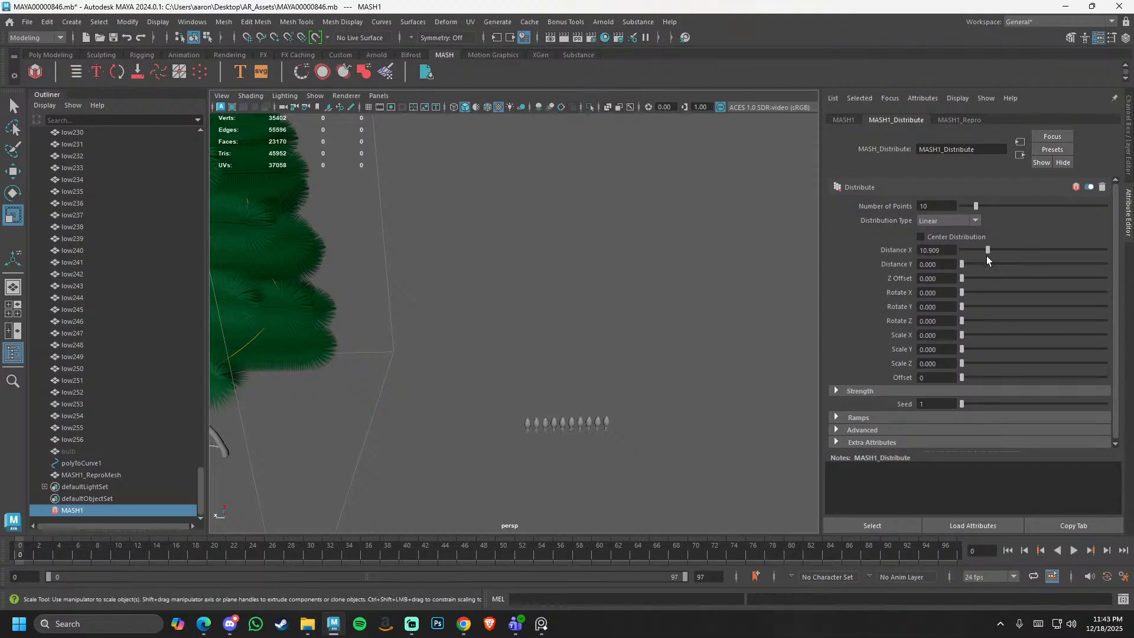
{"action": "left_click", "coordinate": [929, 307]}
{"action": "left_click_drag", "start_coordinate": [938, 336], "coordinate": [898, 338]}
{"action": "left_click_drag", "start_coordinate": [581, 341], "coordinate": [542, 350], "text": "alt"}
{"action": "scroll", "coordinate": [544, 350], "scroll_direction": "down", "scroll_amount": 2}
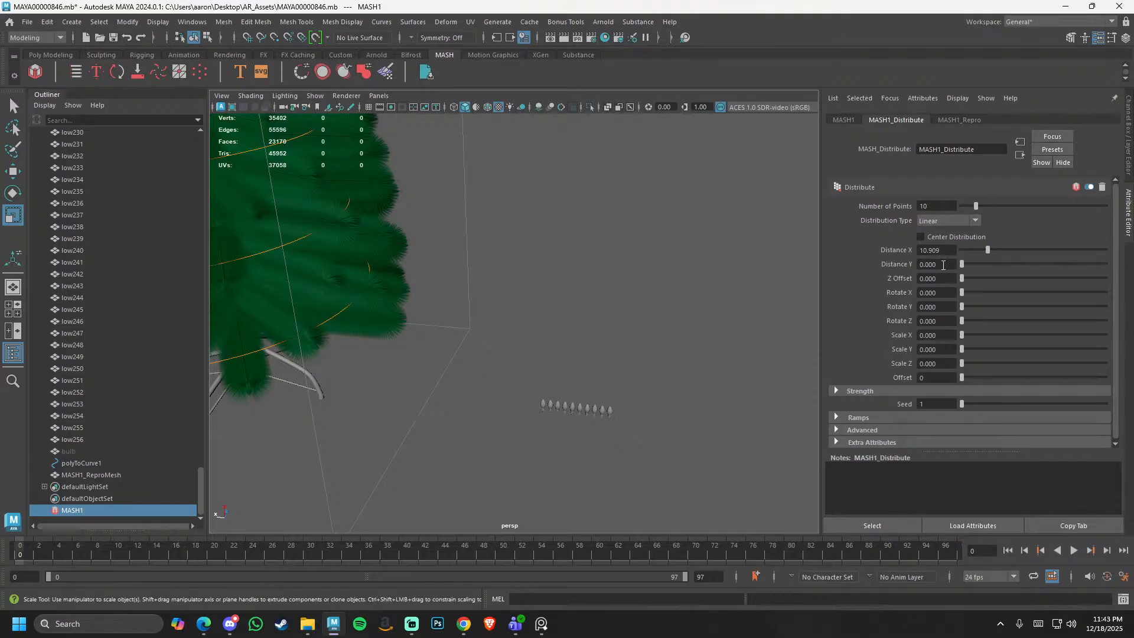
{"action": "left_click_drag", "start_coordinate": [939, 250], "coordinate": [859, 251]}
{"action": "type", "text": "10"}
{"action": "key", "text": "Return"}
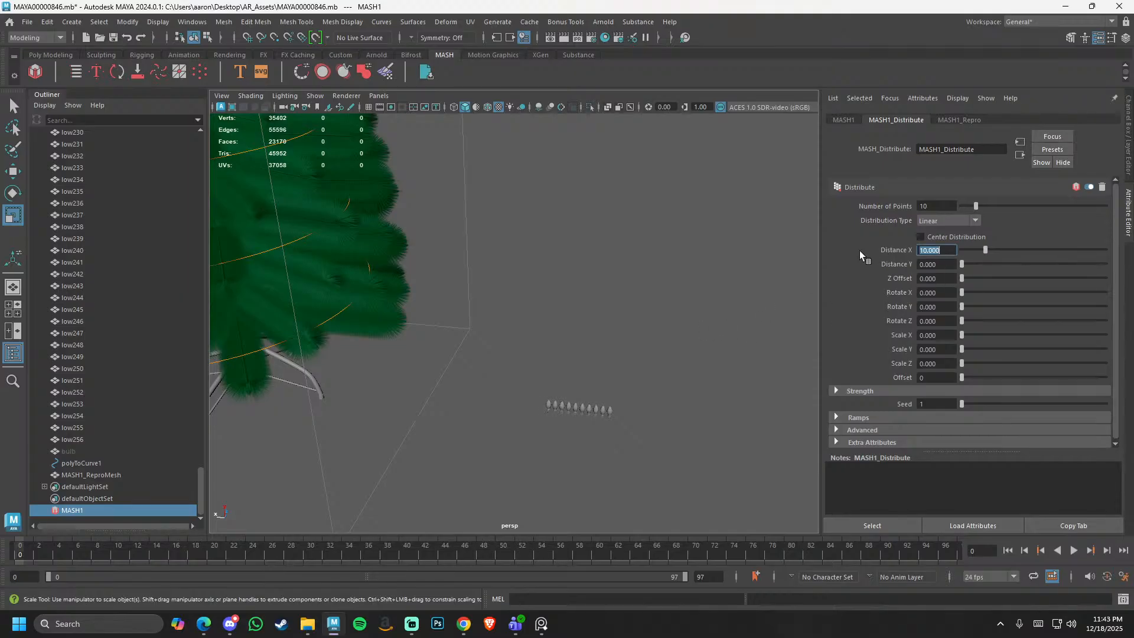
- Add a Curve node to the MASH1 network
{"action": "scroll", "coordinate": [503, 342], "scroll_direction": "down", "scroll_amount": 2}
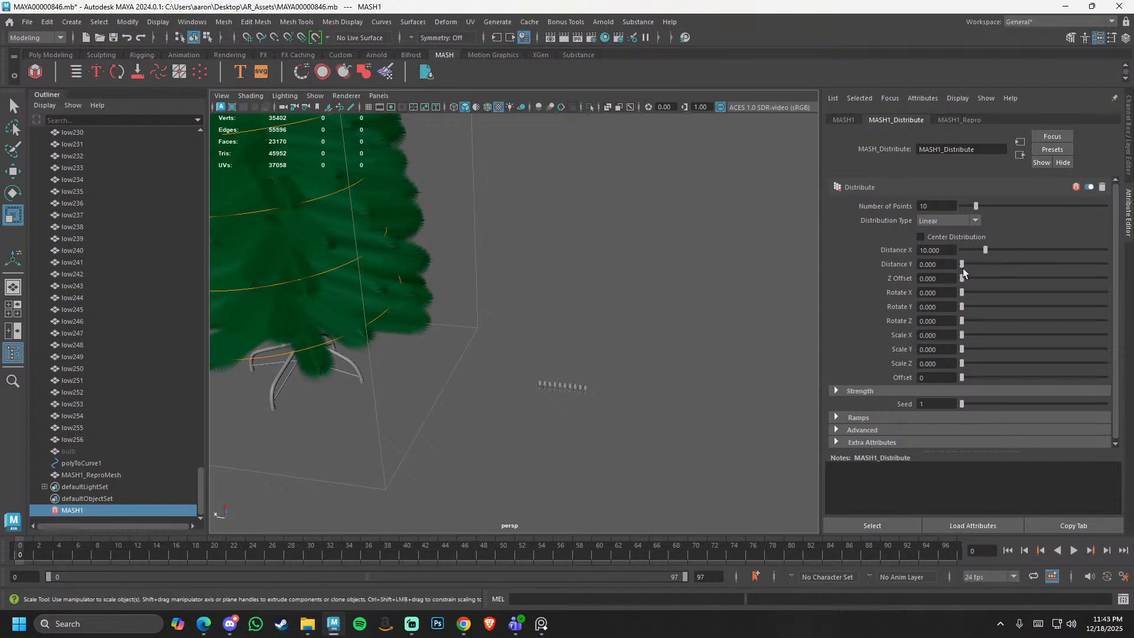
{"action": "left_click_drag", "start_coordinate": [616, 345], "coordinate": [501, 347], "text": "alt"}
{"action": "scroll", "coordinate": [502, 347], "scroll_direction": "down", "scroll_amount": 3}
{"action": "middle_click_drag", "start_coordinate": [502, 347], "coordinate": [601, 379], "text": "alt"}
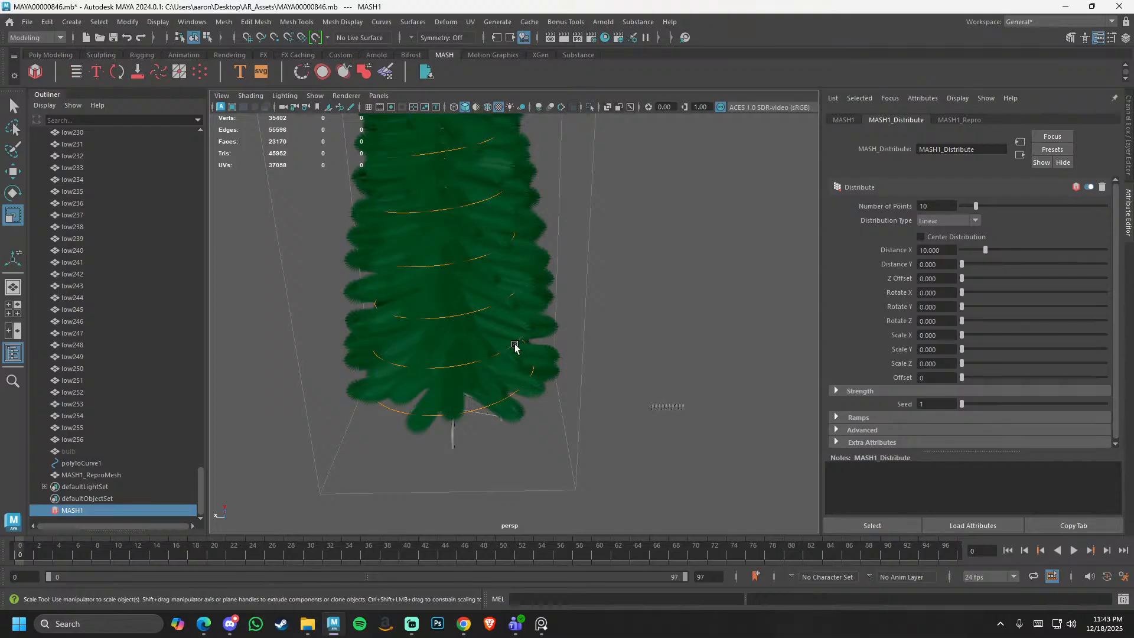
{"action": "right_click_drag", "start_coordinate": [447, 178], "coordinate": [521, 198], "text": "alt"}
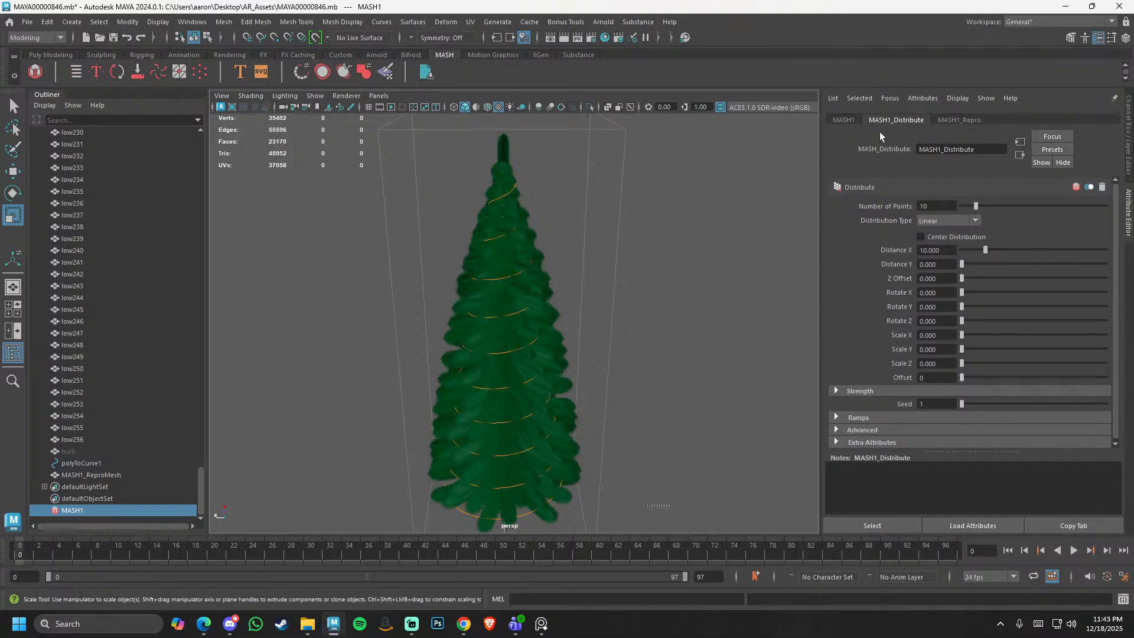
{"action": "left_click", "coordinate": [844, 120]}
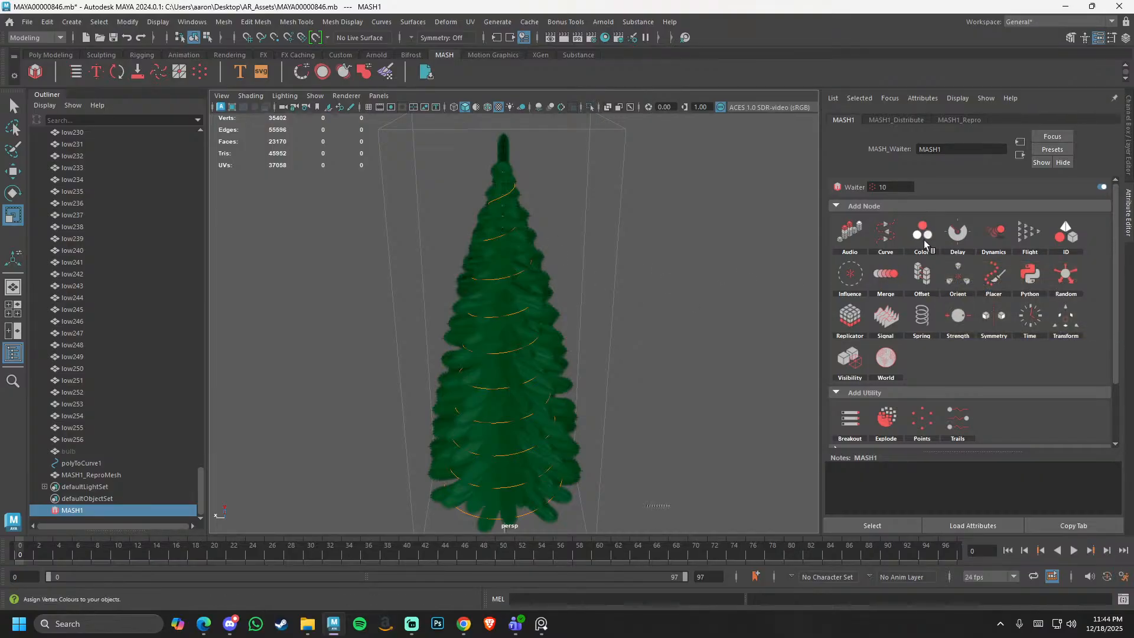
{"action": "scroll", "coordinate": [559, 320], "scroll_direction": "down", "scroll_amount": 3}
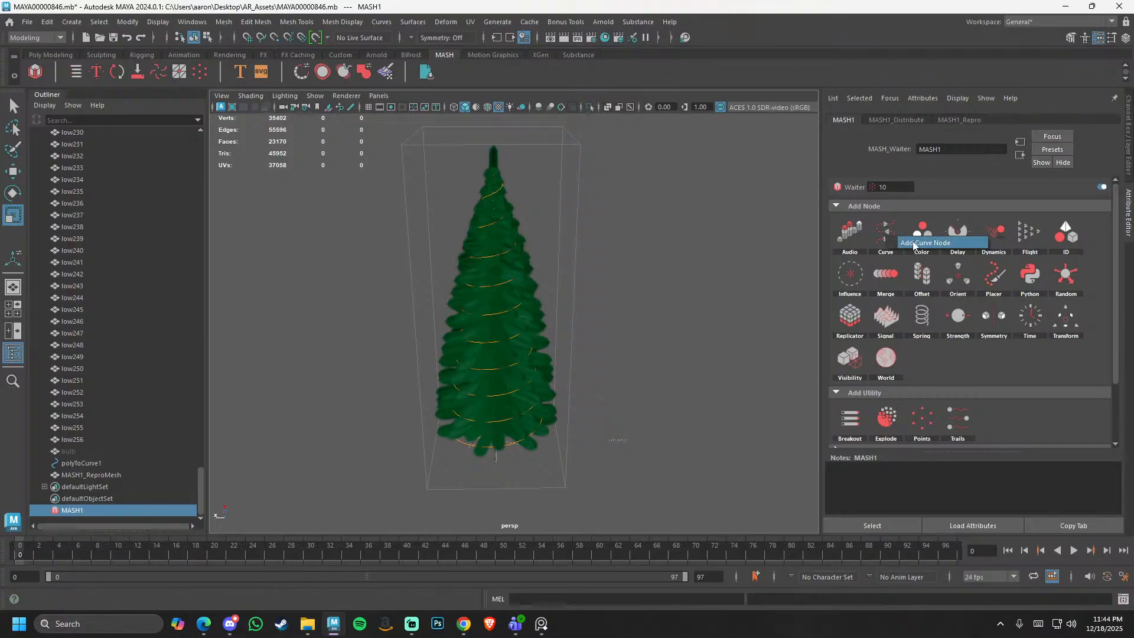
{"action": "left_click", "coordinate": [913, 246]}
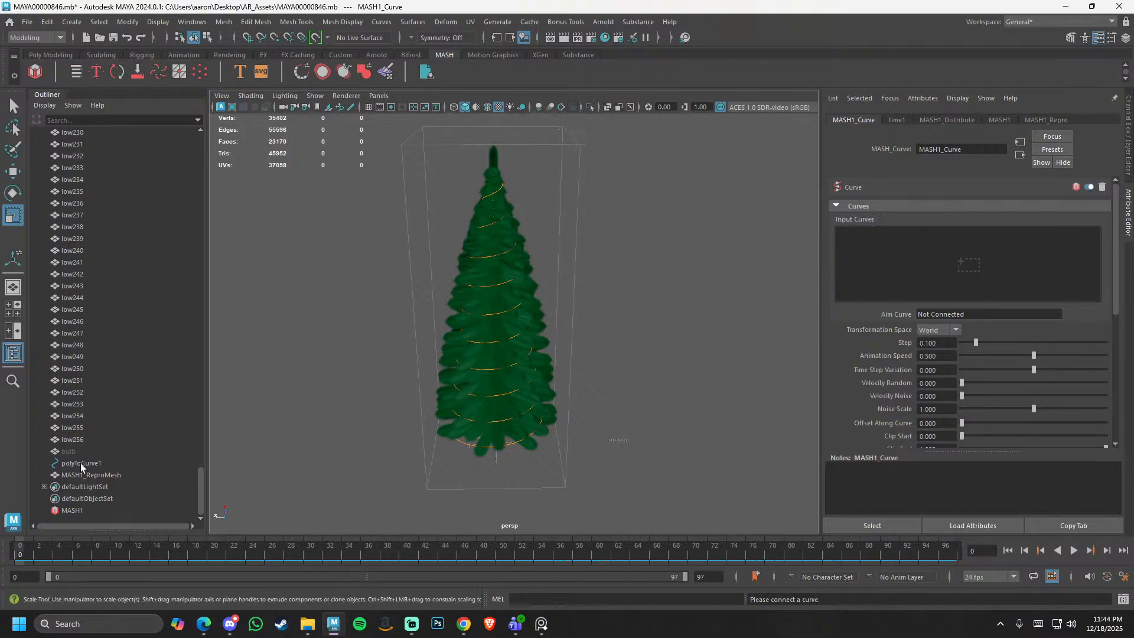
- Connect the polyToCurve1 spiral to the Curve node as its input curve
{"action": "left_click_drag", "start_coordinate": [80, 464], "coordinate": [82, 467]}
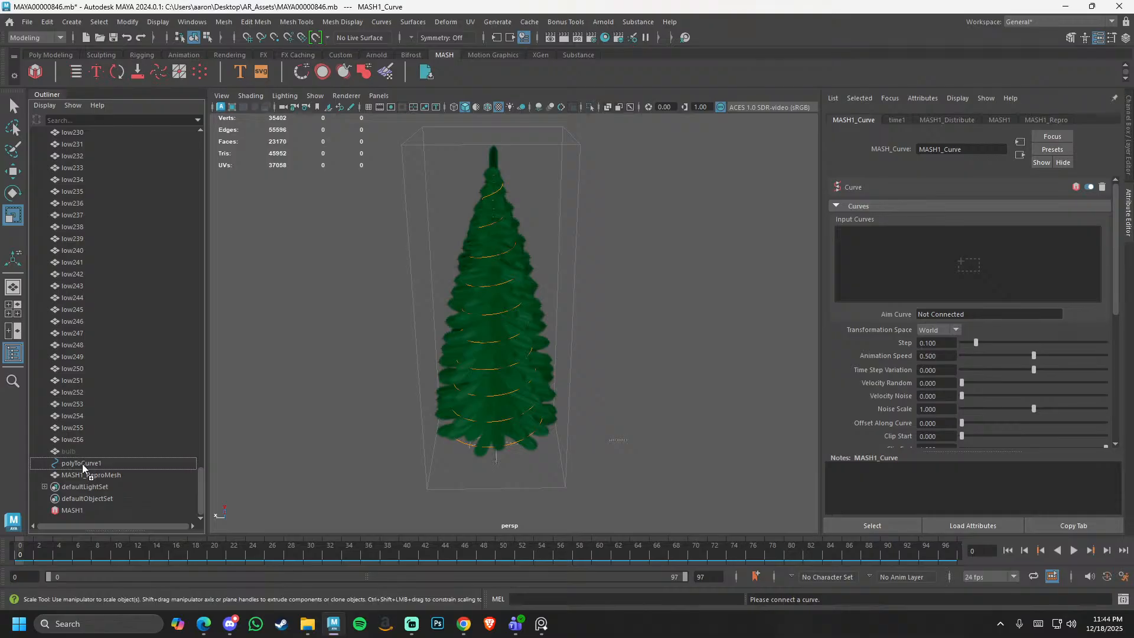
{"action": "left_click_drag", "start_coordinate": [83, 463], "coordinate": [579, 427]}
{"action": "left_click_drag", "start_coordinate": [963, 258], "coordinate": [965, 260]}
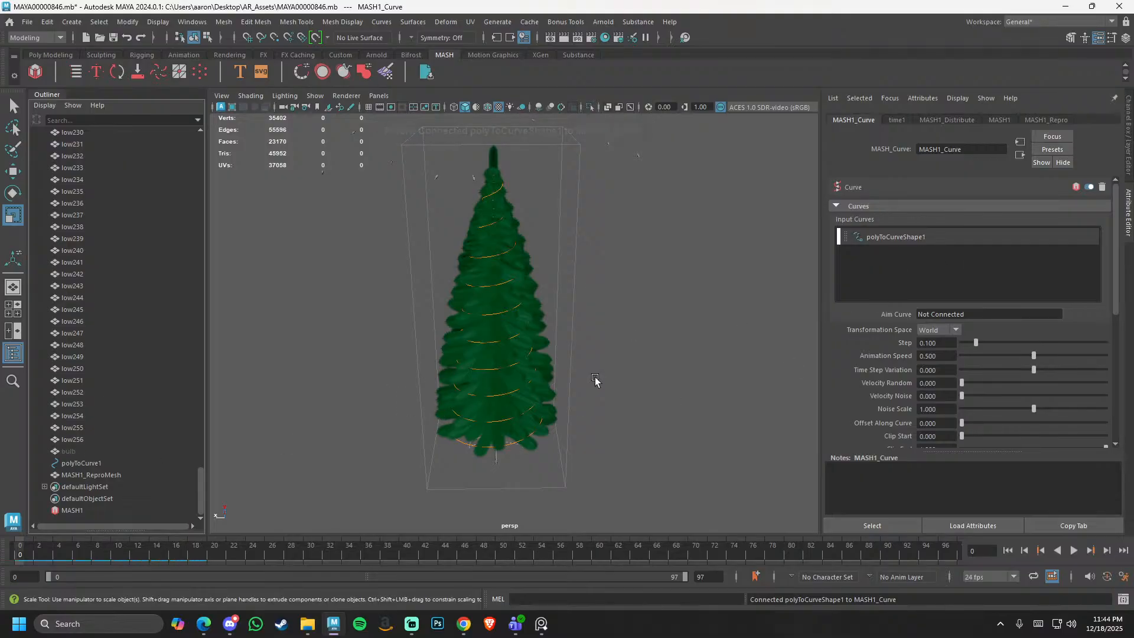
- Select the distributed bulbs, MASH1_ReproMesh, and show the attributes of the MASH1_Curve node
{"action": "scroll", "coordinate": [574, 306], "scroll_direction": "up", "scroll_amount": 6}
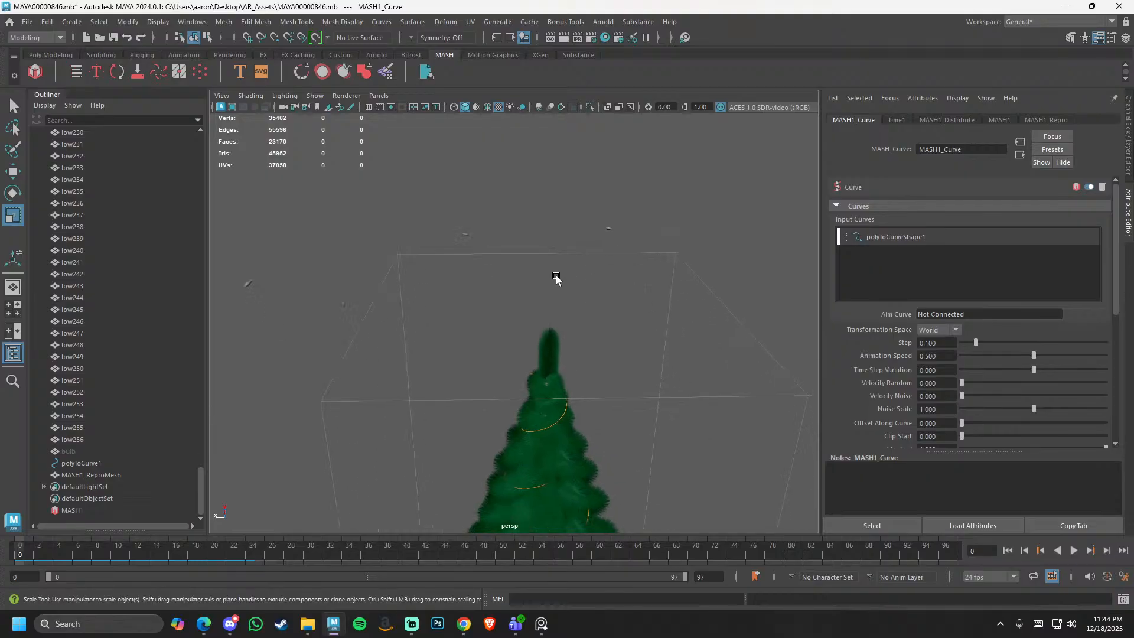
{"action": "left_click_drag", "start_coordinate": [555, 221], "coordinate": [629, 265]}
{"action": "left_click_drag", "start_coordinate": [640, 342], "coordinate": [449, 331], "text": "alt"}
{"action": "middle_click_drag", "start_coordinate": [496, 328], "coordinate": [515, 229], "text": "alt"}
{"action": "scroll", "coordinate": [441, 329], "scroll_direction": "down", "scroll_amount": 3}
{"action": "left_click_drag", "start_coordinate": [504, 349], "coordinate": [562, 314], "text": "alt"}
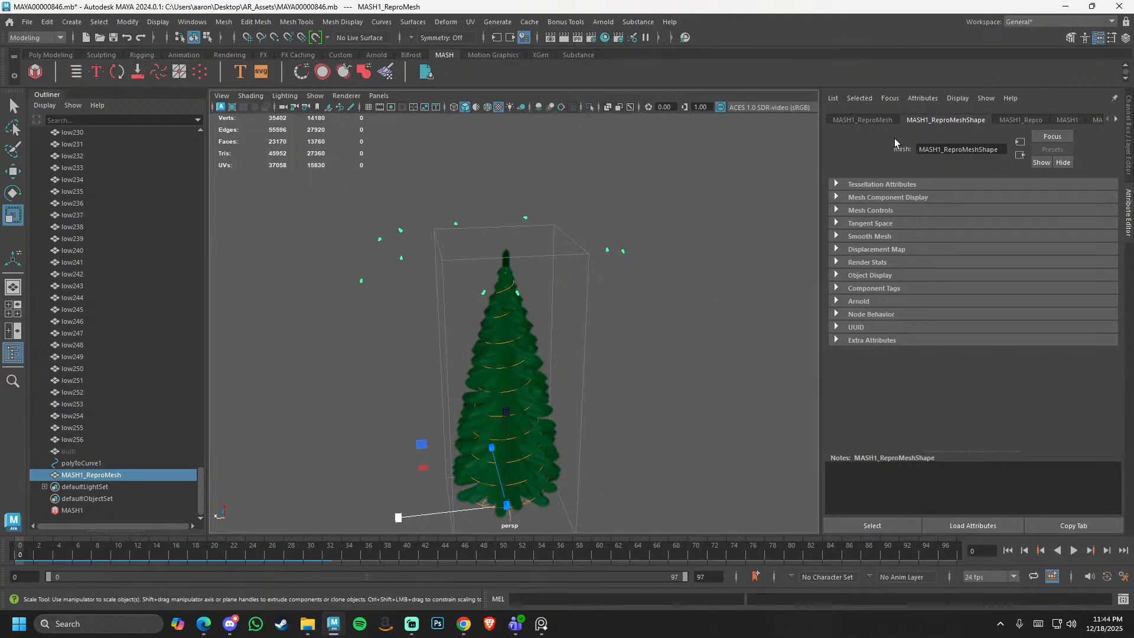
{"action": "left_click", "coordinate": [1029, 120]}
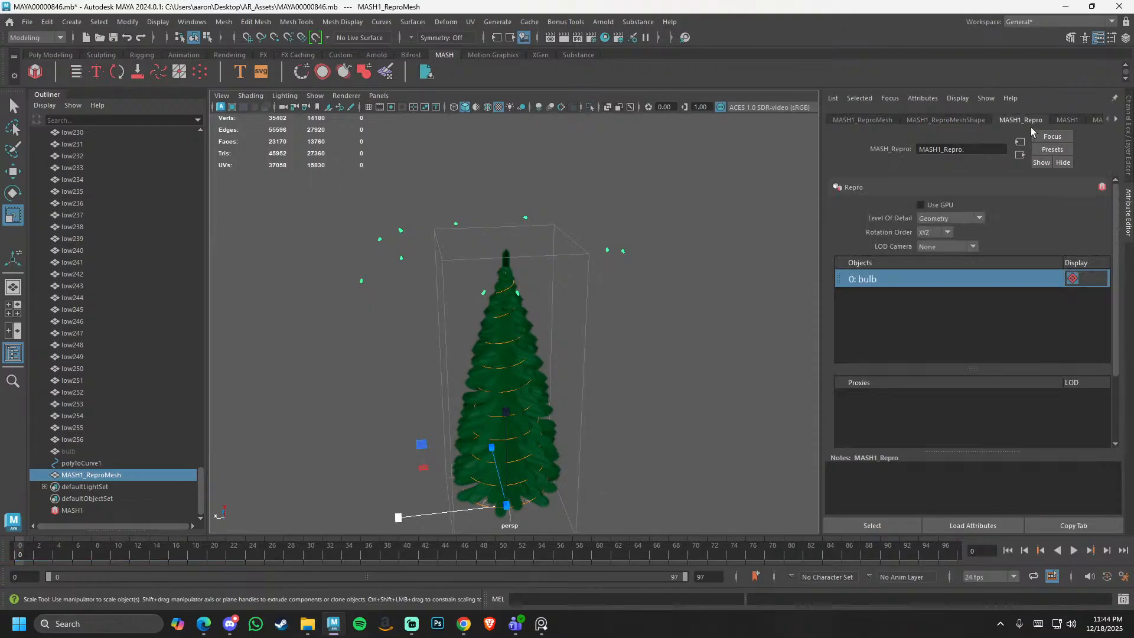
{"action": "left_click", "coordinate": [1068, 120]}
{"action": "left_click", "coordinate": [1095, 119]}
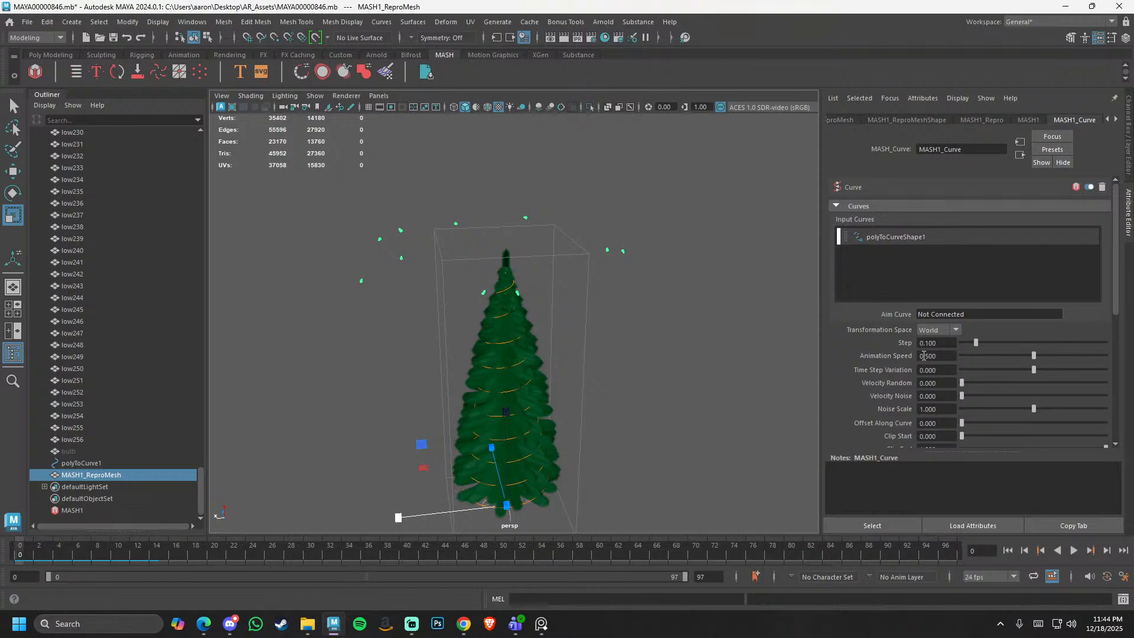
- Look through the Repro node and repro mesh attributes, and return to the MASH1_Curve settings
{"action": "left_click", "coordinate": [966, 123]}
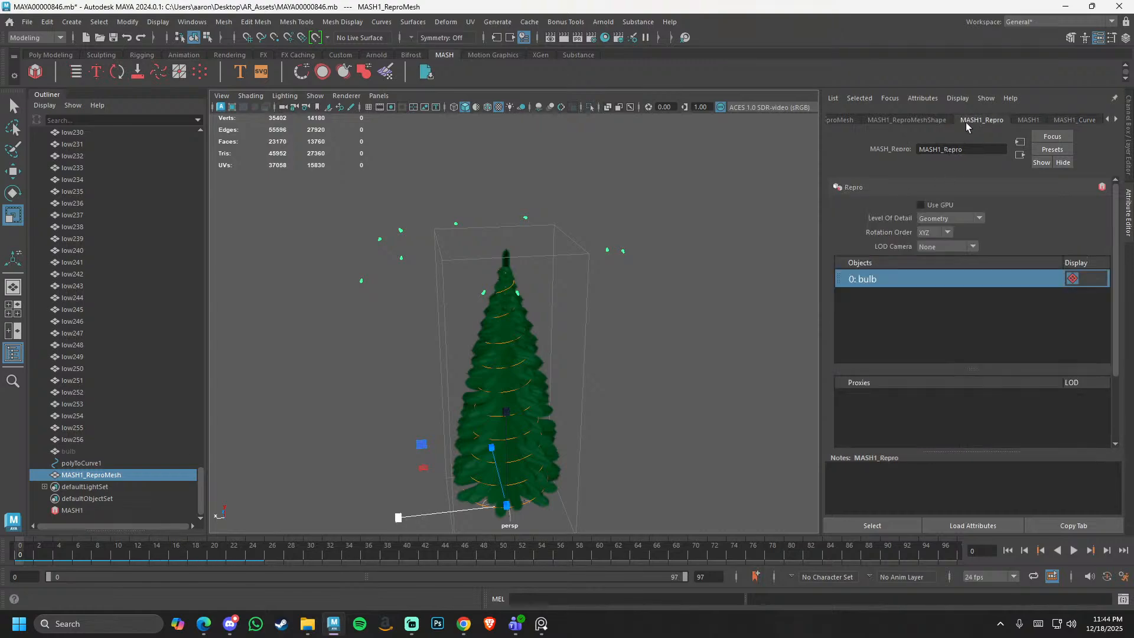
{"action": "left_click", "coordinate": [912, 121]}
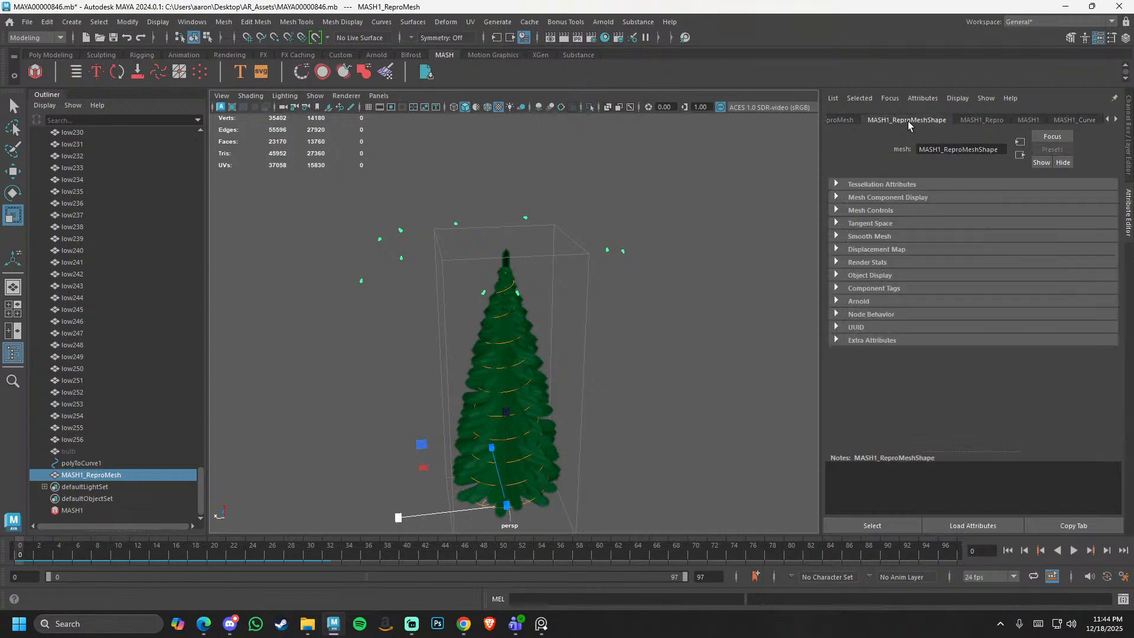
{"action": "left_click", "coordinate": [847, 121]}
{"action": "left_click", "coordinate": [951, 121]}
{"action": "left_click", "coordinate": [1014, 122]}
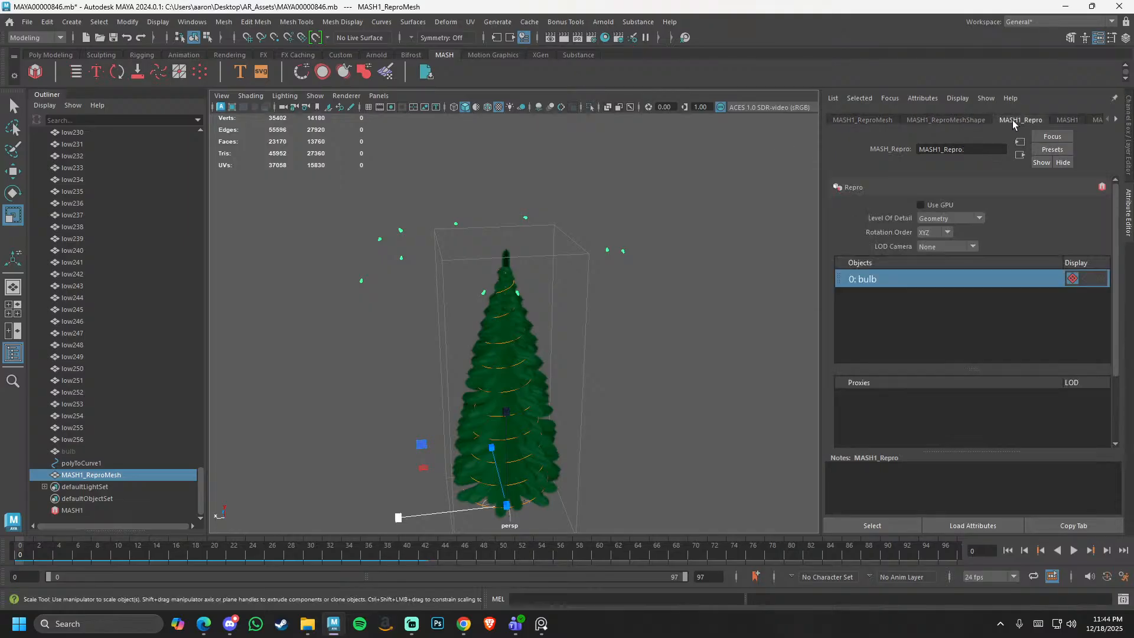
{"action": "left_click", "coordinate": [1068, 121]}
{"action": "left_click", "coordinate": [1101, 121]}
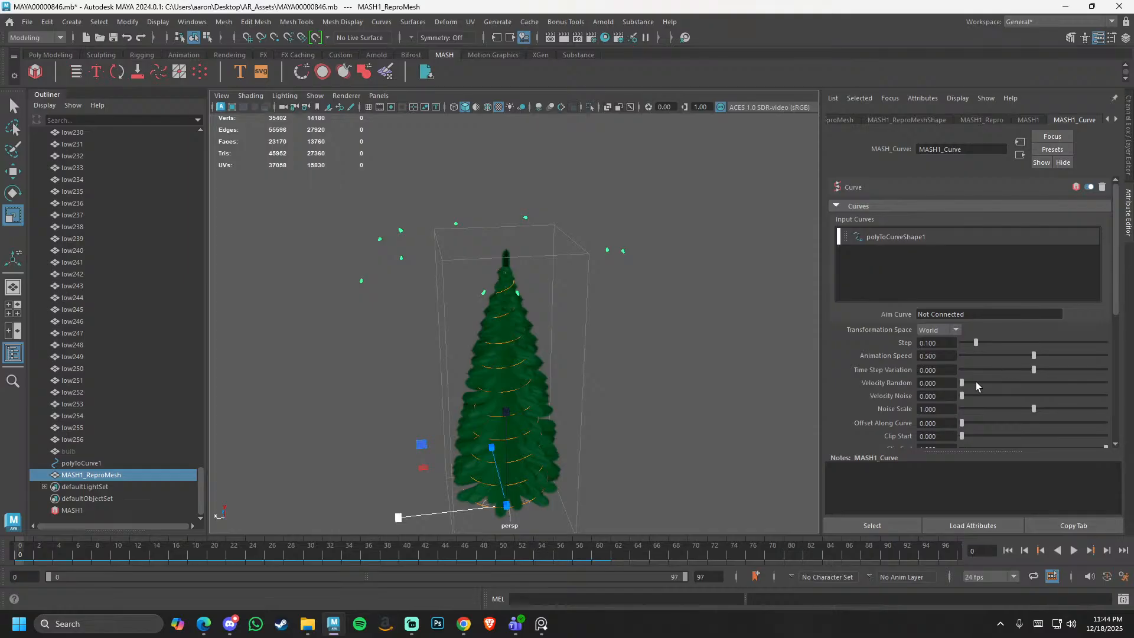
- Raise the Curve node's Step to about 0.442 and inspect how the bulbs spread around the tree
{"action": "left_click_drag", "start_coordinate": [976, 345], "coordinate": [1028, 356]}
{"action": "middle_click_drag", "start_coordinate": [699, 340], "coordinate": [676, 275], "text": "alt"}
{"action": "scroll", "coordinate": [676, 276], "scroll_direction": "down", "scroll_amount": 5}
{"action": "left_click_drag", "start_coordinate": [503, 284], "coordinate": [520, 288], "text": "alt"}
{"action": "right_click_drag", "start_coordinate": [519, 288], "coordinate": [582, 397], "text": "alt"}
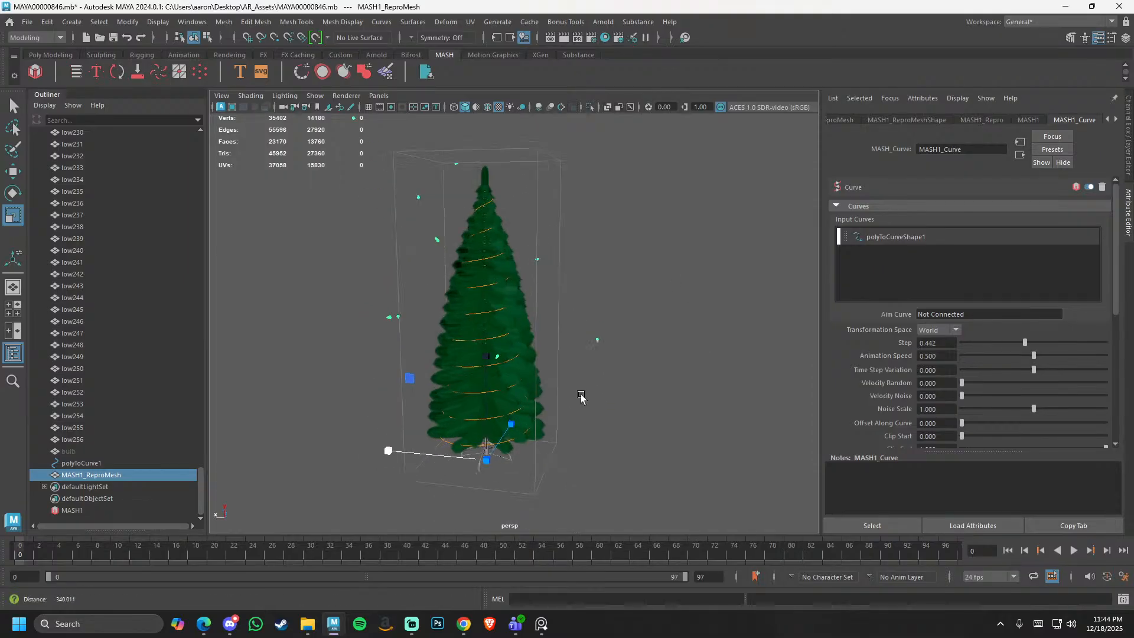
{"action": "middle_click_drag", "start_coordinate": [480, 273], "coordinate": [558, 325], "text": "alt"}
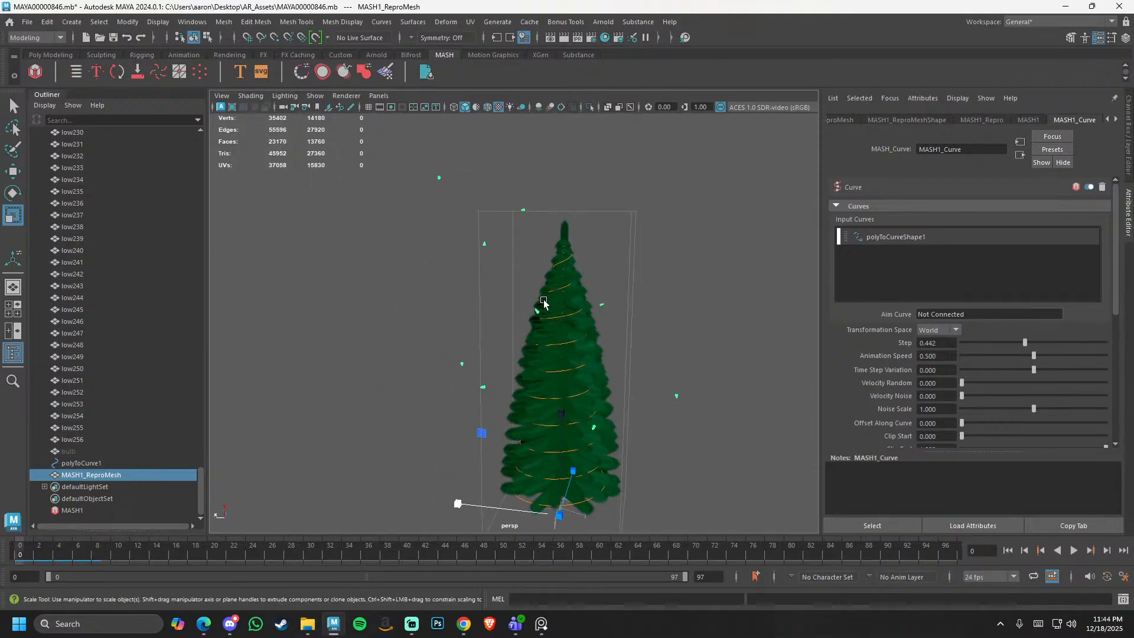
{"action": "right_click_drag", "start_coordinate": [530, 282], "coordinate": [672, 395], "text": "alt"}
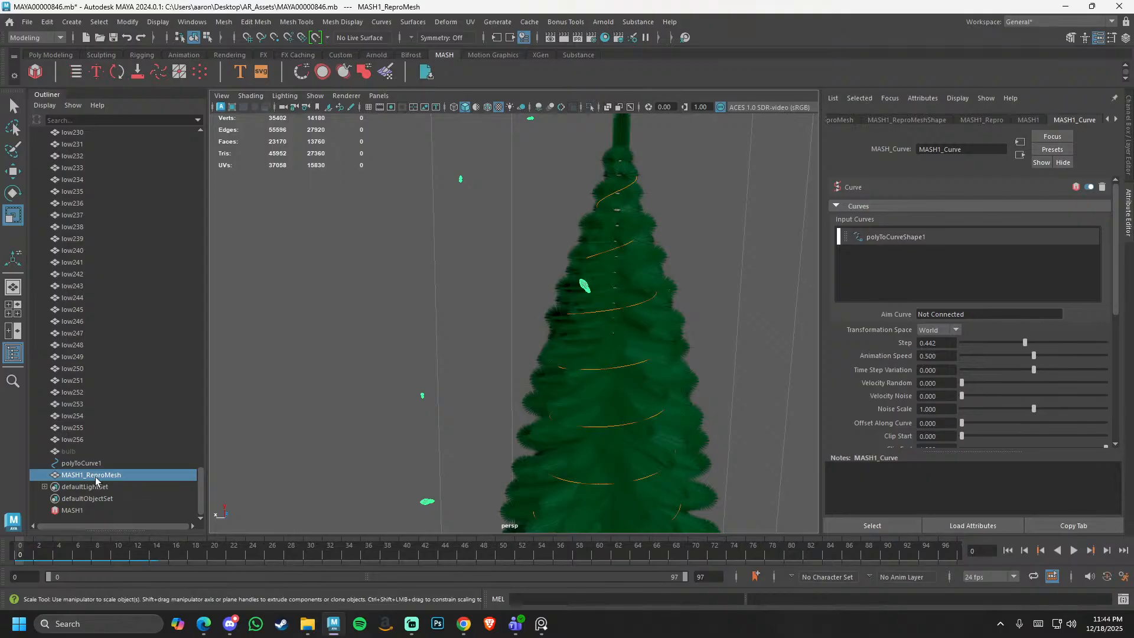
- Set the Distribute node's Distance X to 0 and Number of Points to 80, and enable Center Distribution
{"action": "scroll", "coordinate": [954, 374], "scroll_direction": "down", "scroll_amount": 3}
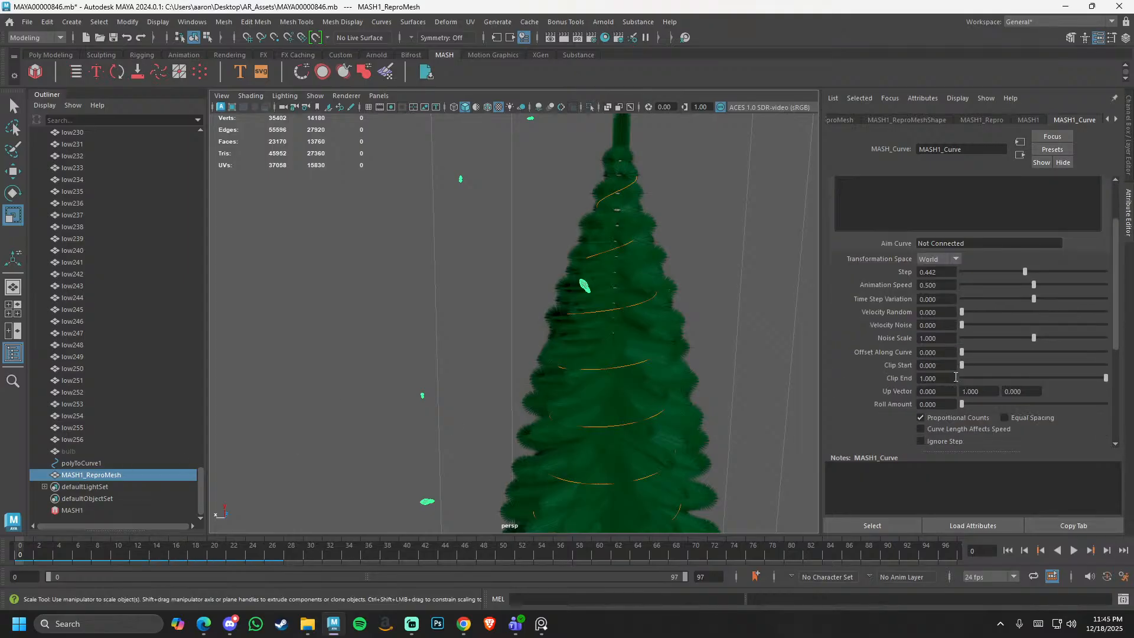
{"action": "scroll", "coordinate": [958, 399], "scroll_direction": "up", "scroll_amount": 3}
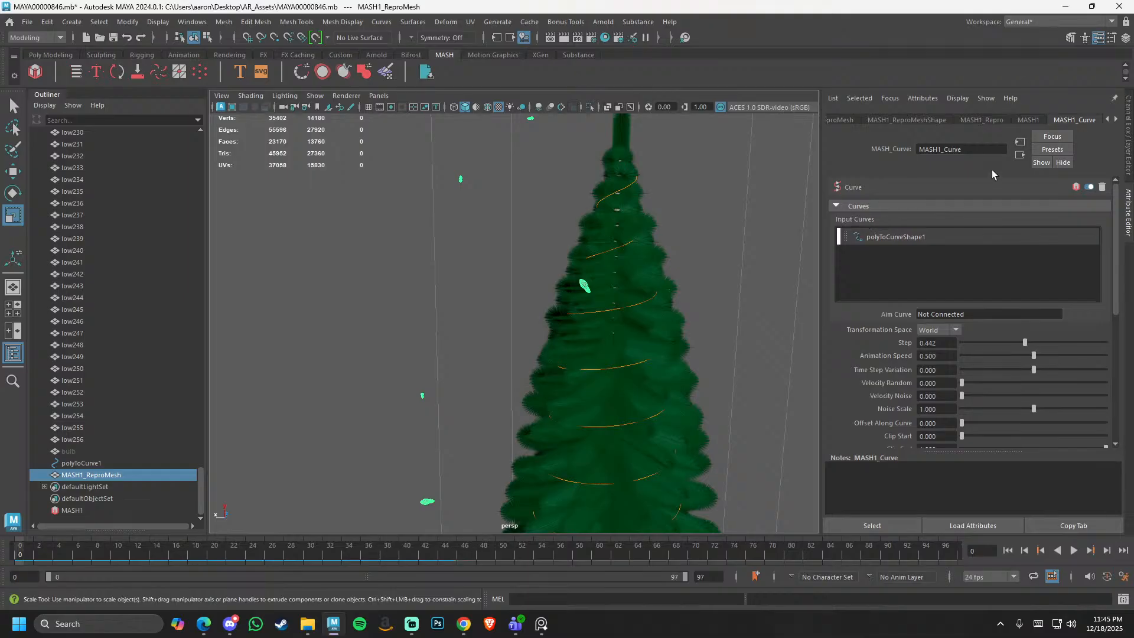
{"action": "left_click", "coordinate": [1115, 120]}
{"action": "left_click", "coordinate": [1115, 120]}
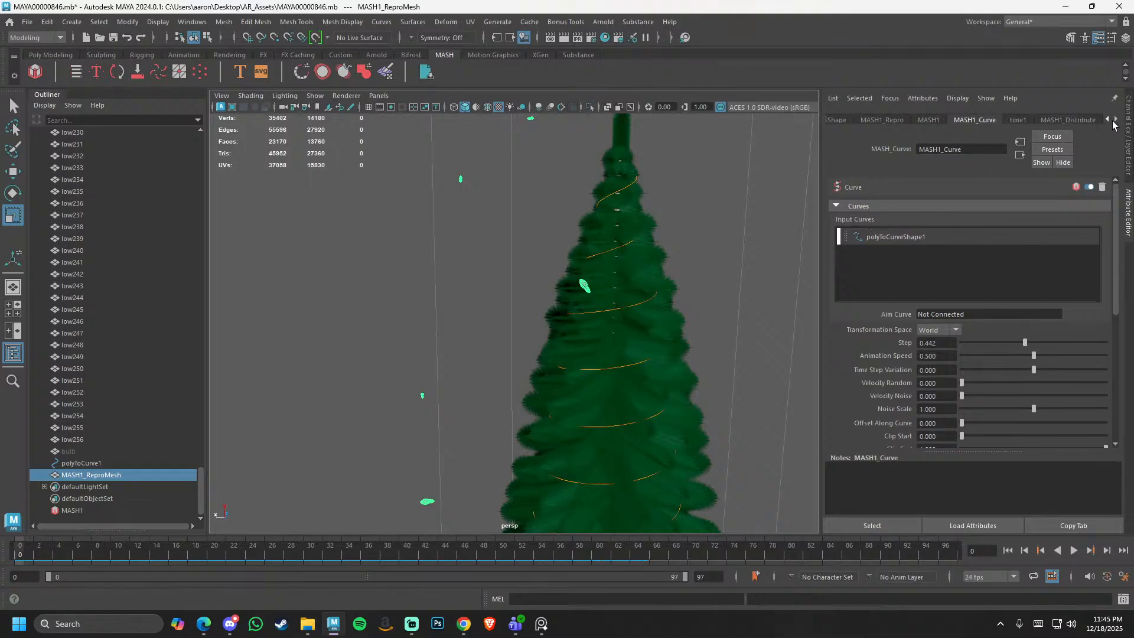
{"action": "left_click", "coordinate": [1115, 120]}
{"action": "left_click", "coordinate": [1020, 120]}
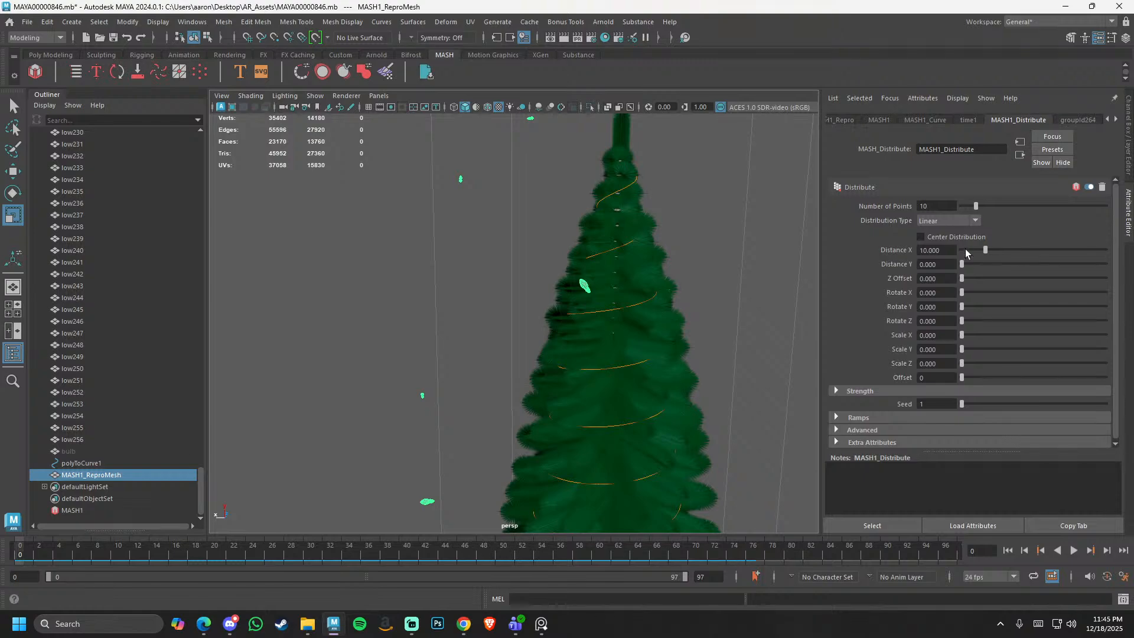
{"action": "left_click_drag", "start_coordinate": [985, 249], "coordinate": [937, 250]}
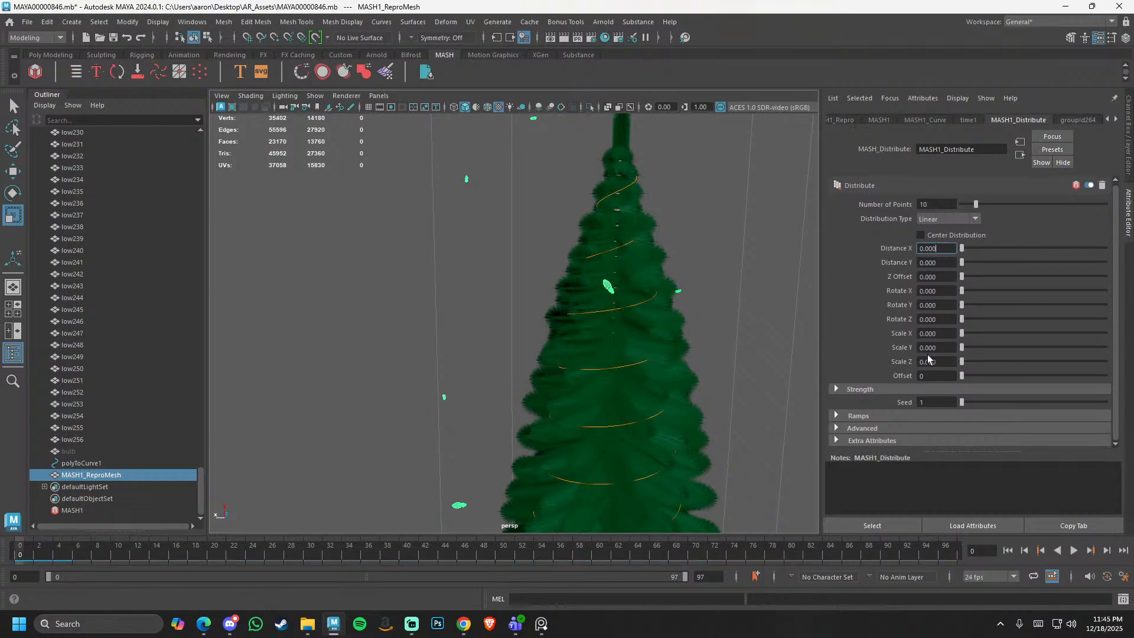
{"action": "left_click_drag", "start_coordinate": [974, 207], "coordinate": [1076, 207]}
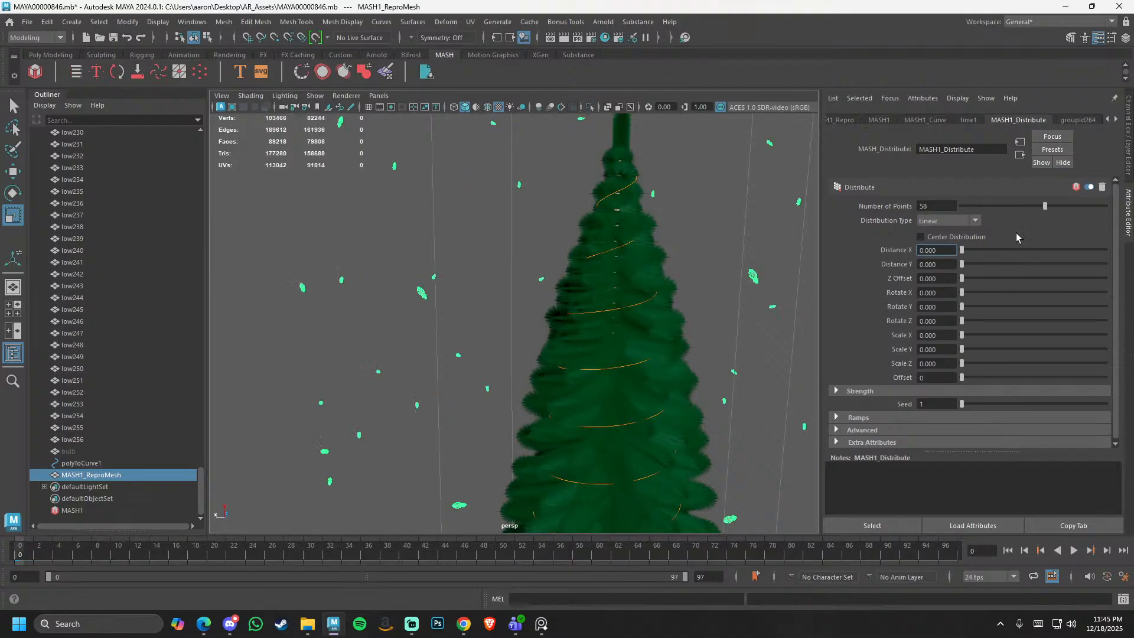
{"action": "left_click_drag", "start_coordinate": [591, 319], "coordinate": [660, 317], "text": "alt"}
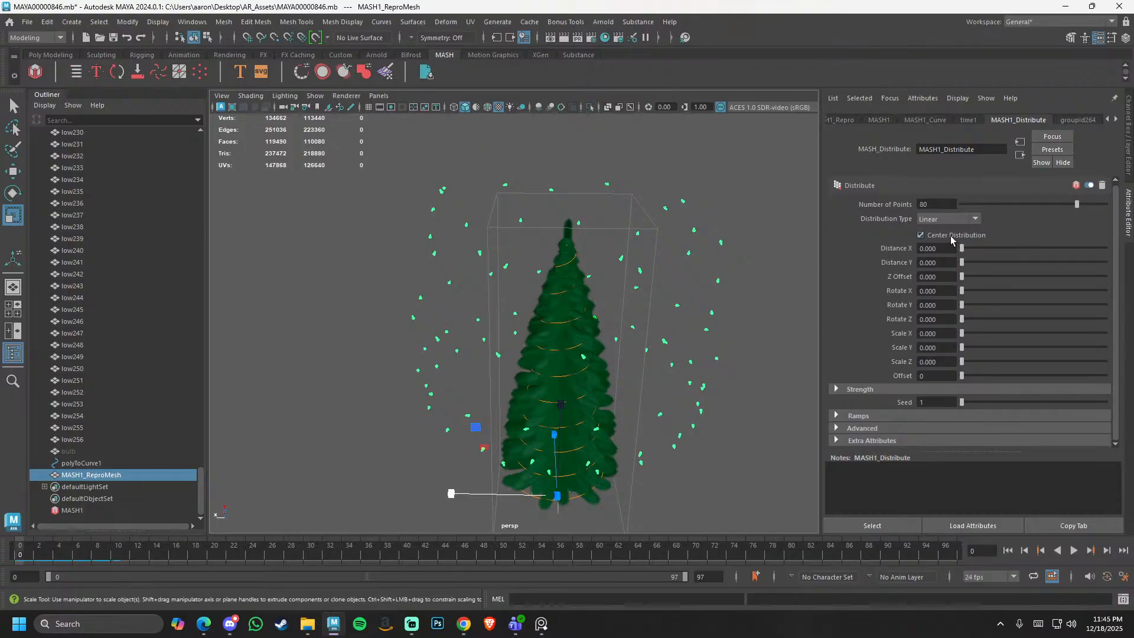
- Look through the Curve, Repro and MASH1 node attributes of the bulb network, and return to the MASH1_Curve settings
{"action": "left_click", "coordinate": [940, 121]}
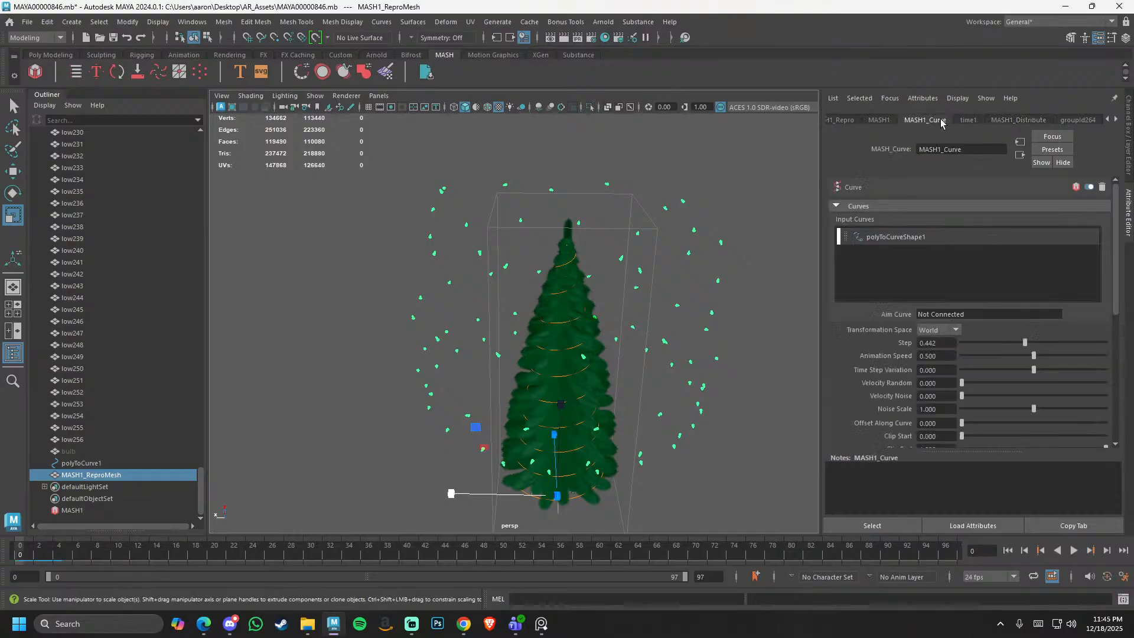
{"action": "left_click", "coordinate": [845, 120]}
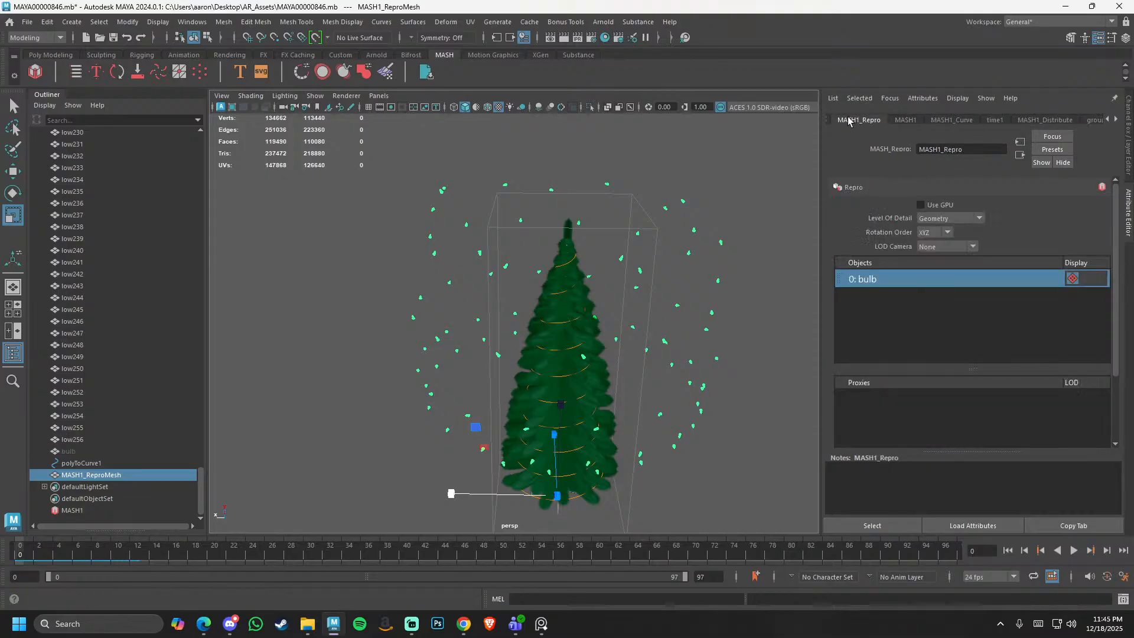
{"action": "left_click", "coordinate": [827, 121]}
{"action": "left_click", "coordinate": [998, 119]}
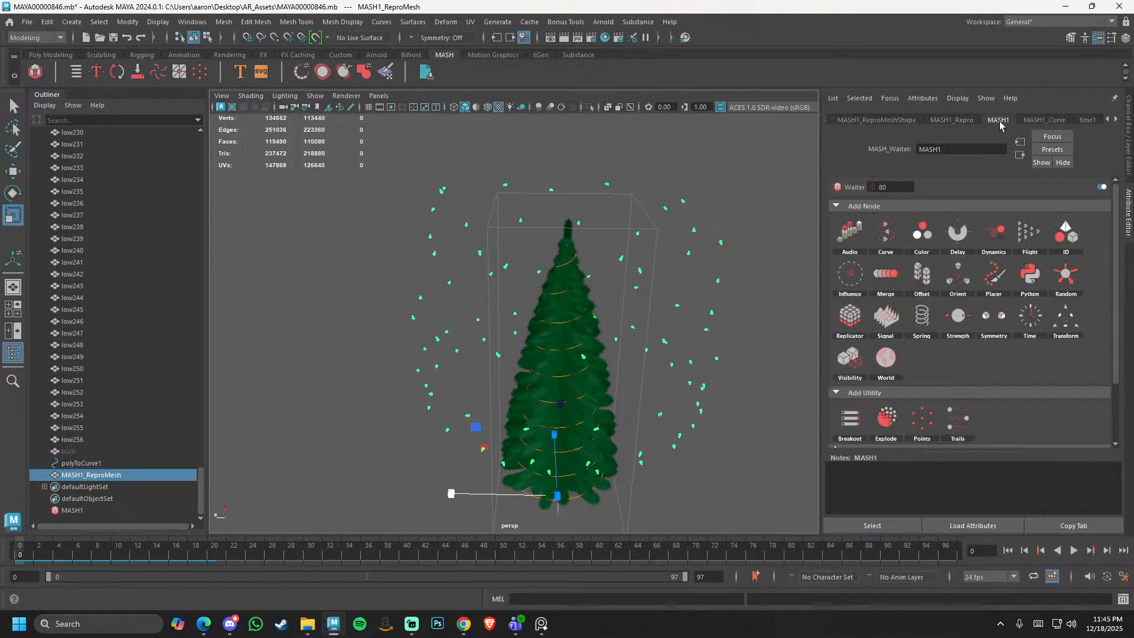
{"action": "left_click", "coordinate": [1027, 119]}
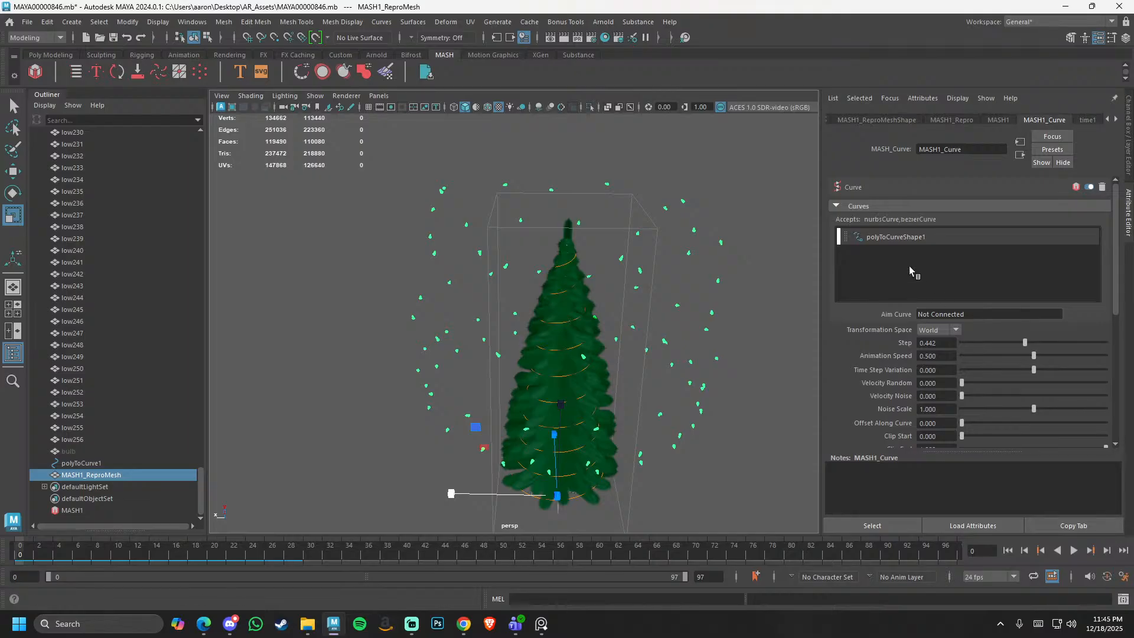
- Try the Local Transformation Space on the Curve node, and set it back to World
{"action": "scroll", "coordinate": [951, 247], "scroll_direction": "down", "scroll_amount": 2}
{"action": "left_click", "coordinate": [943, 266]}
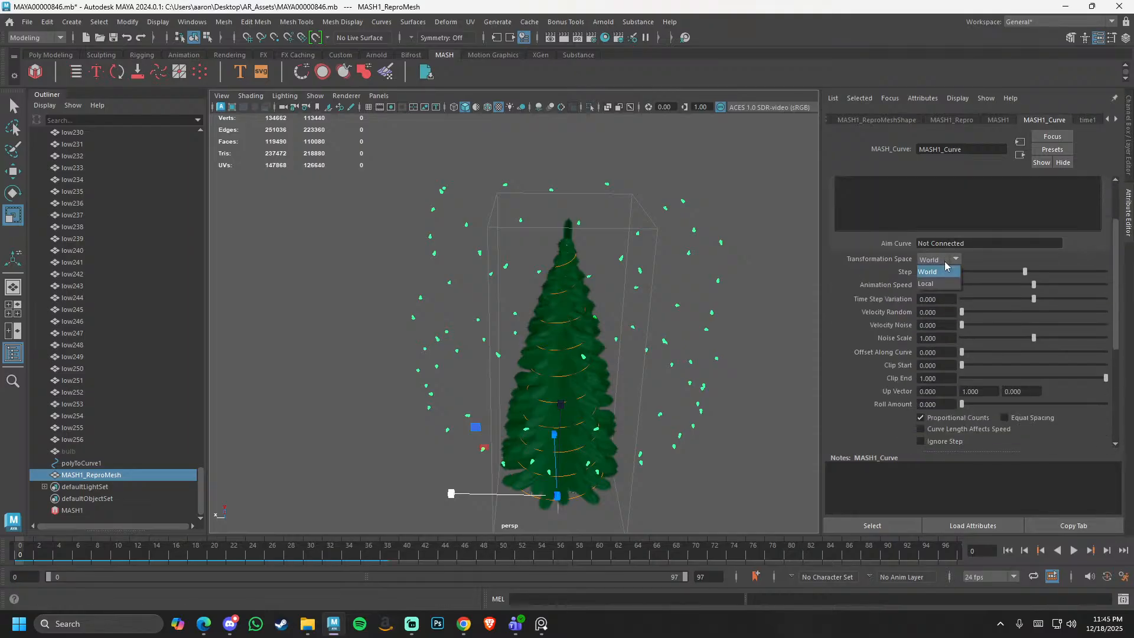
{"action": "left_click", "coordinate": [941, 275]}
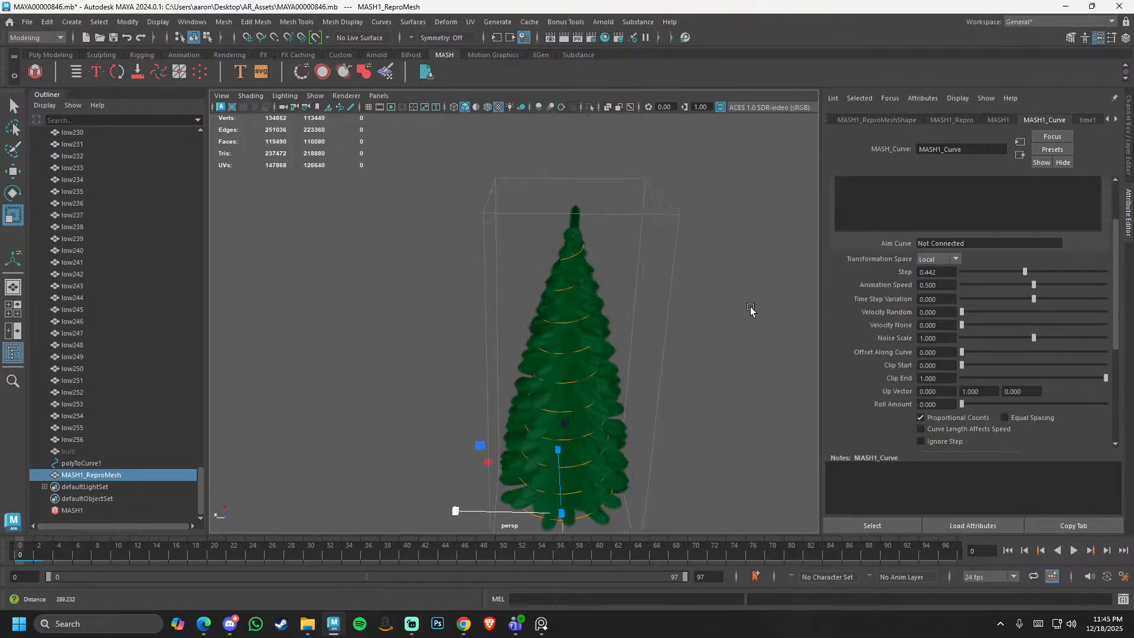
{"action": "left_click", "coordinate": [934, 260]}
{"action": "left_click", "coordinate": [935, 274]}
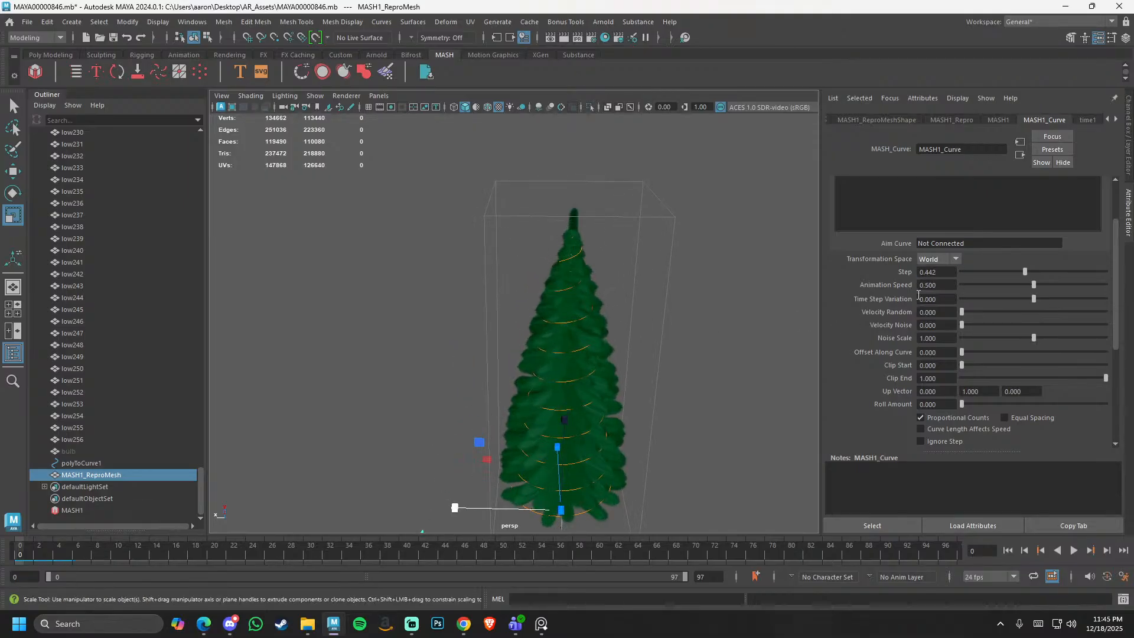
- Adjust the Curve node's Step to about 0.430, Animation Speed to 0.508, Time Step Variation to -0.165 and Noise Scale to 0.702
{"action": "mouse_move", "coordinate": [1025, 271]}
{"action": "left_mouse_down"}
{"action": "mouse_move", "coordinate": [1058, 272]}
{"action": "mouse_move", "coordinate": [965, 279]}
{"action": "mouse_move", "coordinate": [1028, 280]}
{"action": "left_mouse_up"}
{"action": "scroll", "coordinate": [634, 286], "scroll_direction": "down", "scroll_amount": 3}
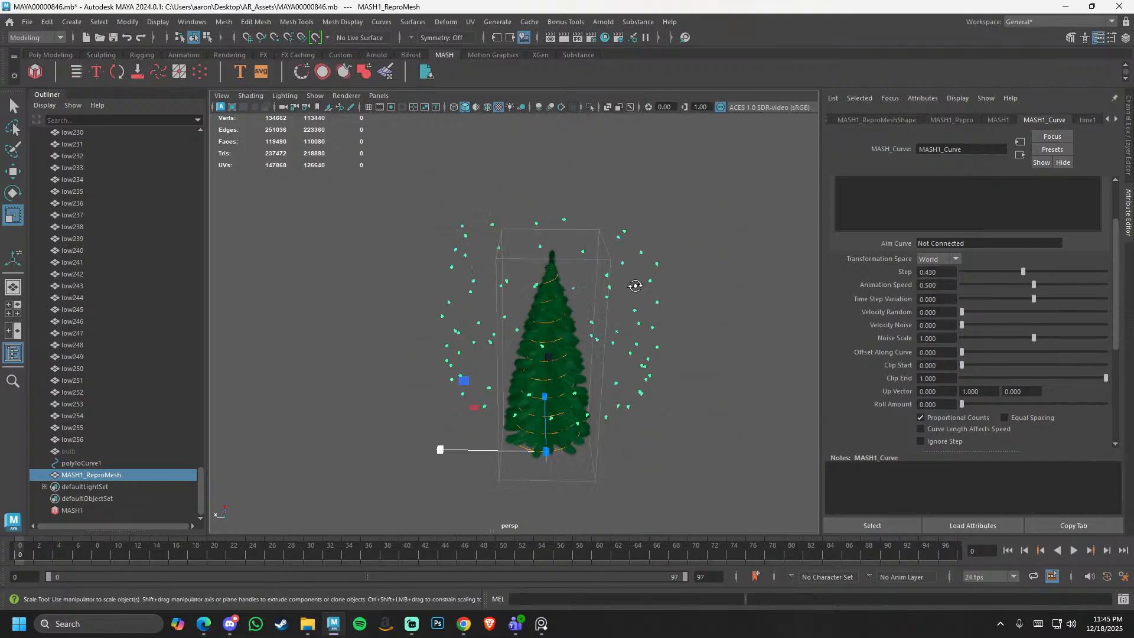
{"action": "left_click_drag", "start_coordinate": [635, 286], "coordinate": [585, 284], "text": "alt"}
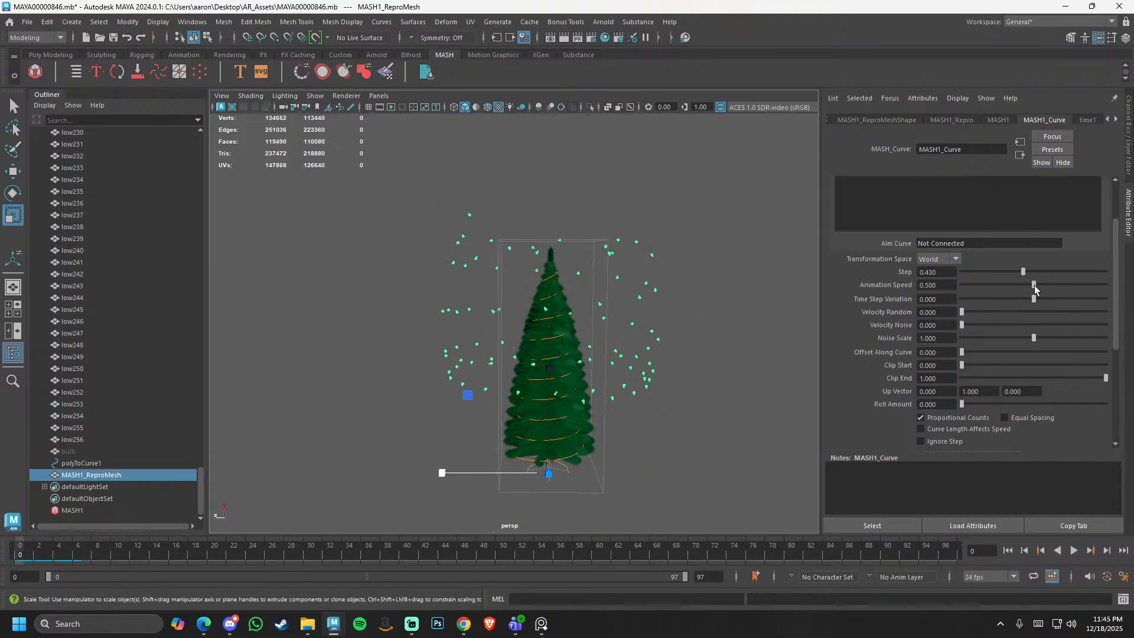
{"action": "left_click_drag", "start_coordinate": [1034, 286], "coordinate": [1009, 293]}
{"action": "left_click_drag", "start_coordinate": [1016, 299], "coordinate": [961, 314]}
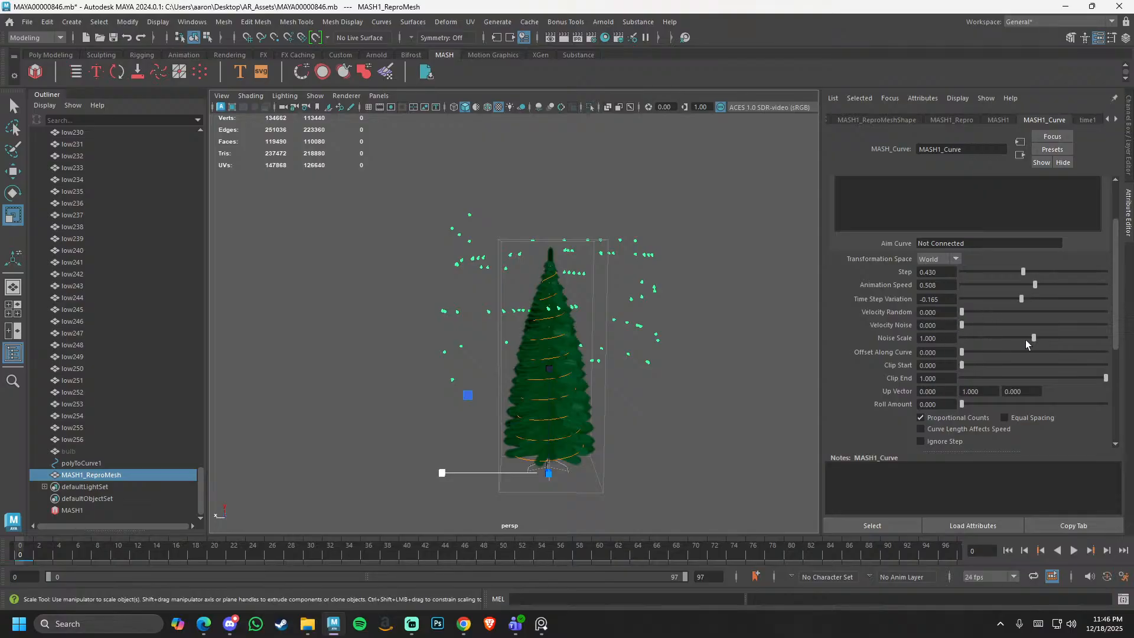
{"action": "left_click_drag", "start_coordinate": [1025, 339], "coordinate": [964, 338]}
- Examine the remaining Curve node settings, including spacing and strength, and check the MASH1 and time1 nodes
{"action": "scroll", "coordinate": [963, 411], "scroll_direction": "down", "scroll_amount": 3}
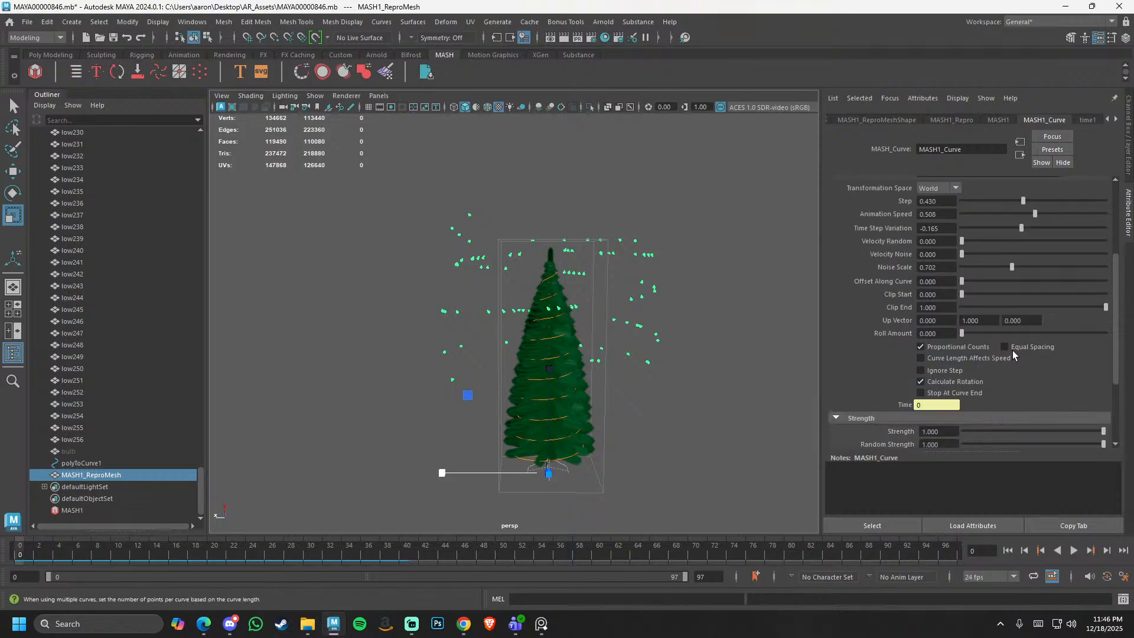
{"action": "scroll", "coordinate": [959, 372], "scroll_direction": "down", "scroll_amount": 3}
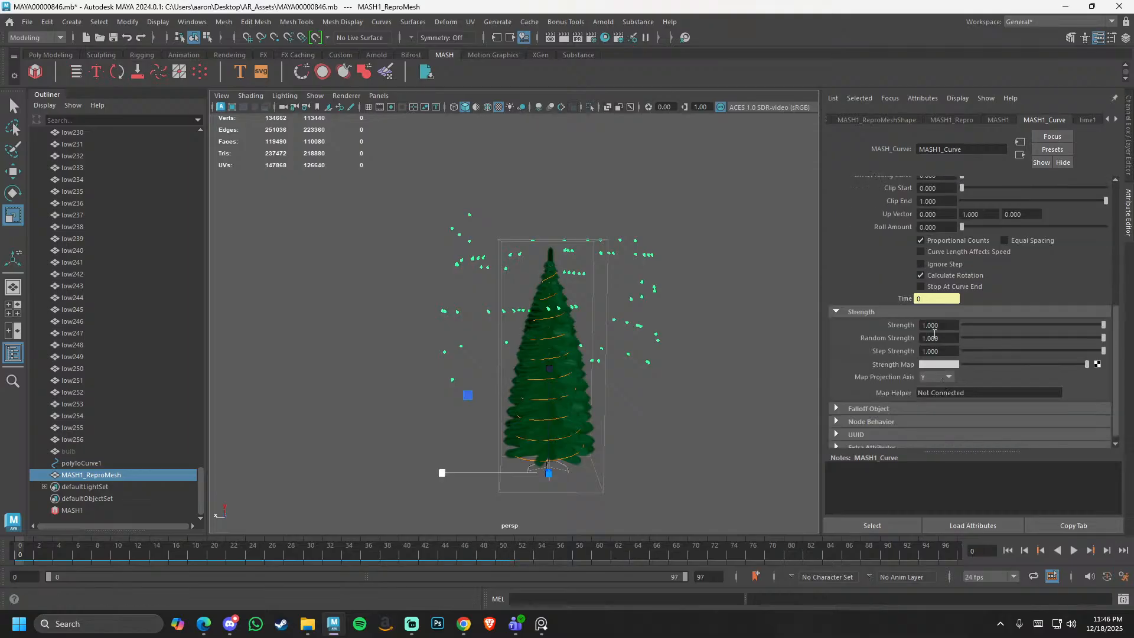
{"action": "scroll", "coordinate": [937, 384], "scroll_direction": "down", "scroll_amount": 1}
{"action": "scroll", "coordinate": [894, 328], "scroll_direction": "up", "scroll_amount": 8}
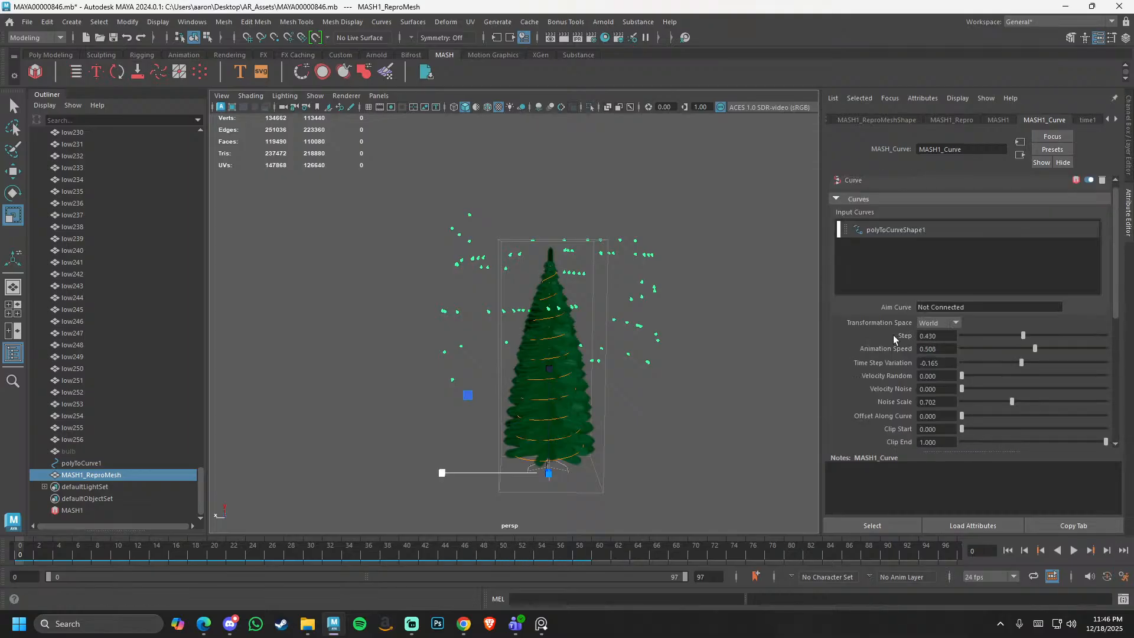
{"action": "left_click", "coordinate": [952, 120]}
{"action": "left_click", "coordinate": [997, 120]}
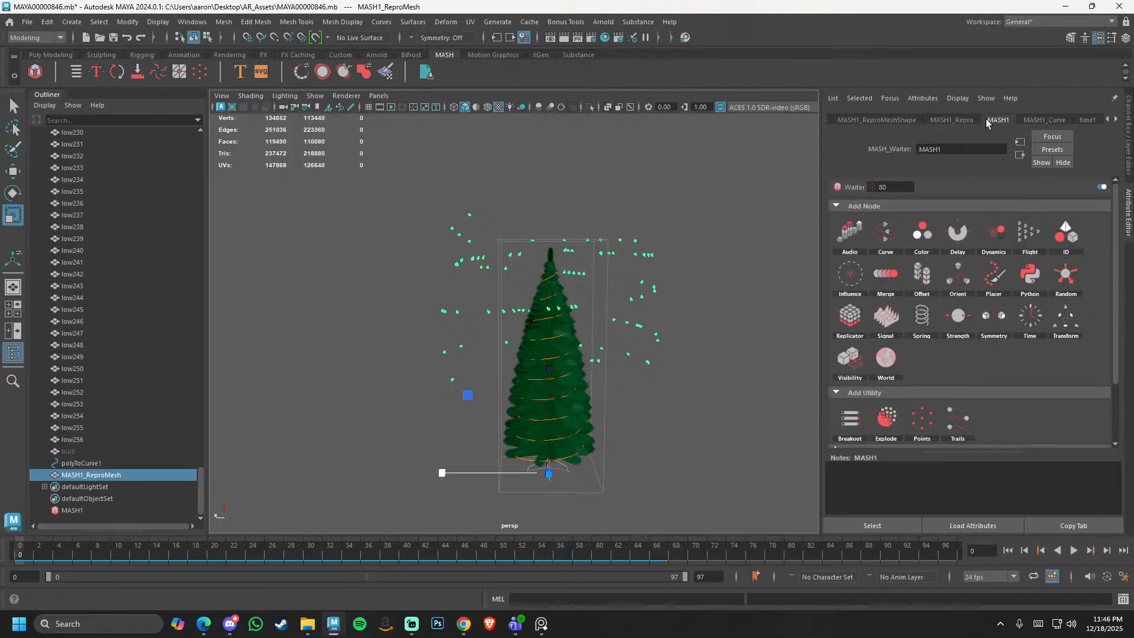
{"action": "left_click", "coordinate": [1048, 120]}
{"action": "left_click", "coordinate": [1087, 120]}
{"action": "left_click", "coordinate": [1057, 120]}
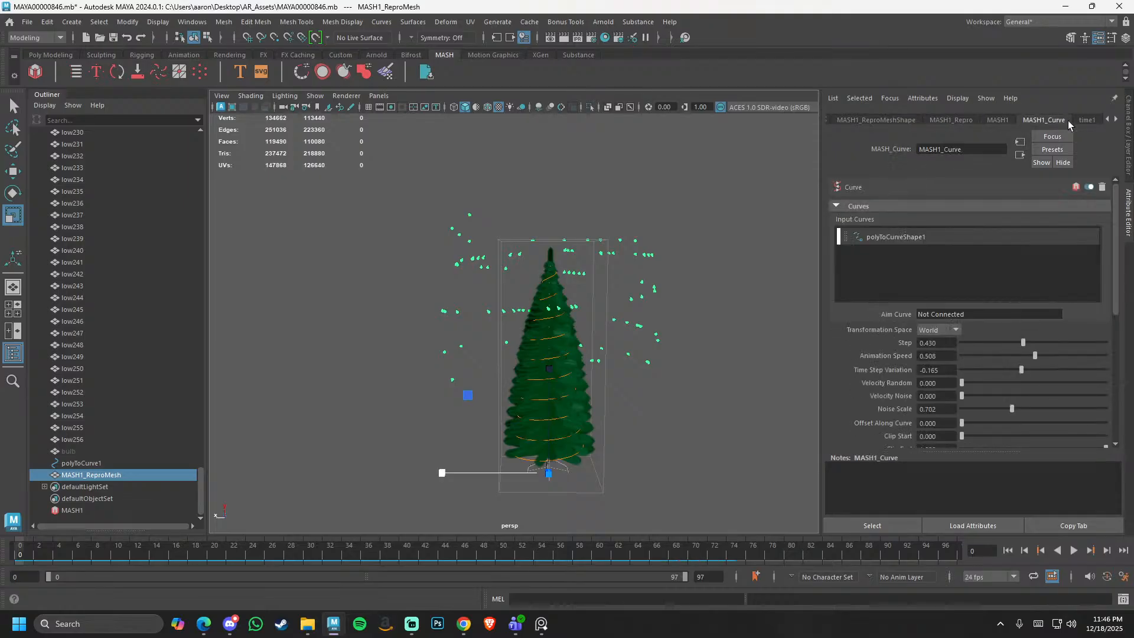
- Check the groupId264, initialShadingGroup and standardSurface1 nodes, and show the MASH1_Distribute attributes
{"action": "left_click", "coordinate": [1116, 121]}
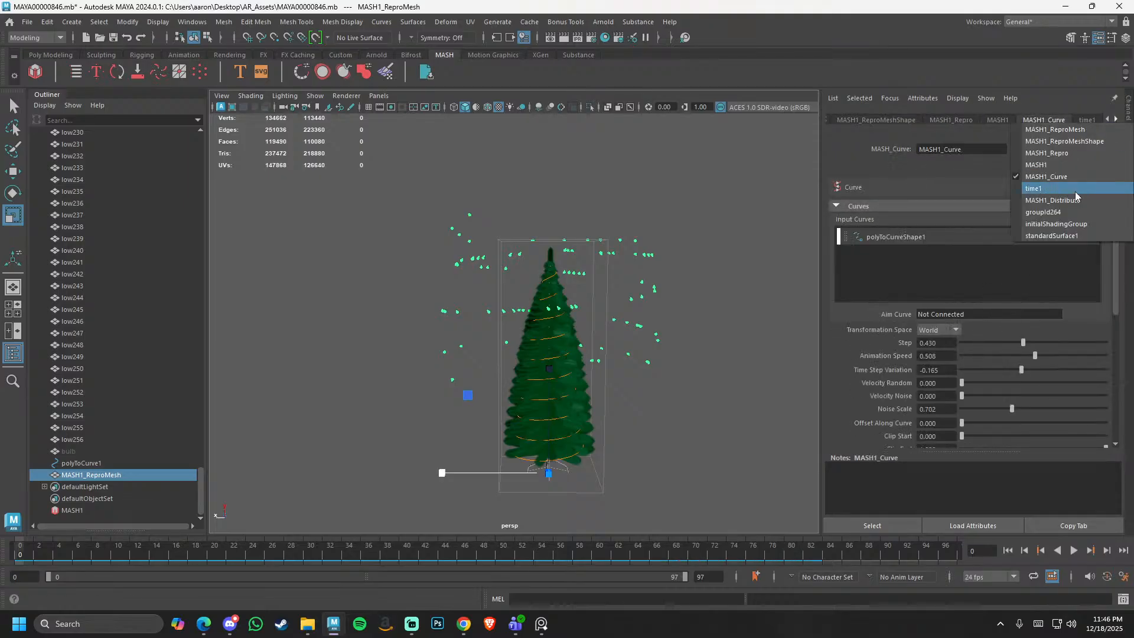
{"action": "left_click", "coordinate": [1070, 210]}
{"action": "left_click", "coordinate": [1113, 122]}
{"action": "left_click", "coordinate": [1078, 220]}
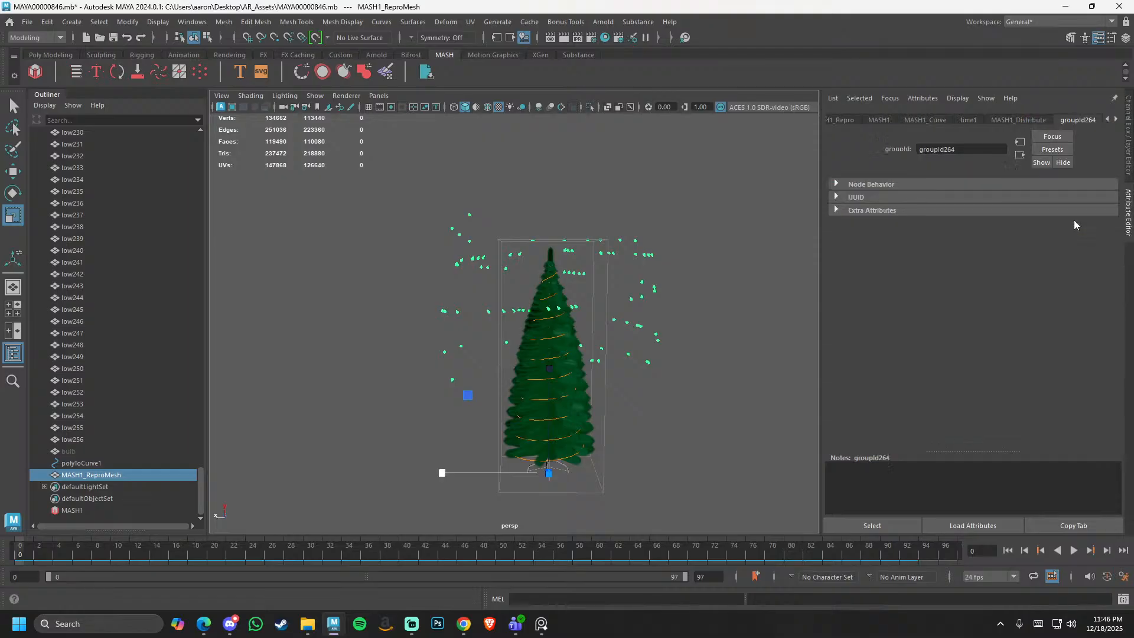
{"action": "left_click", "coordinate": [1114, 121]}
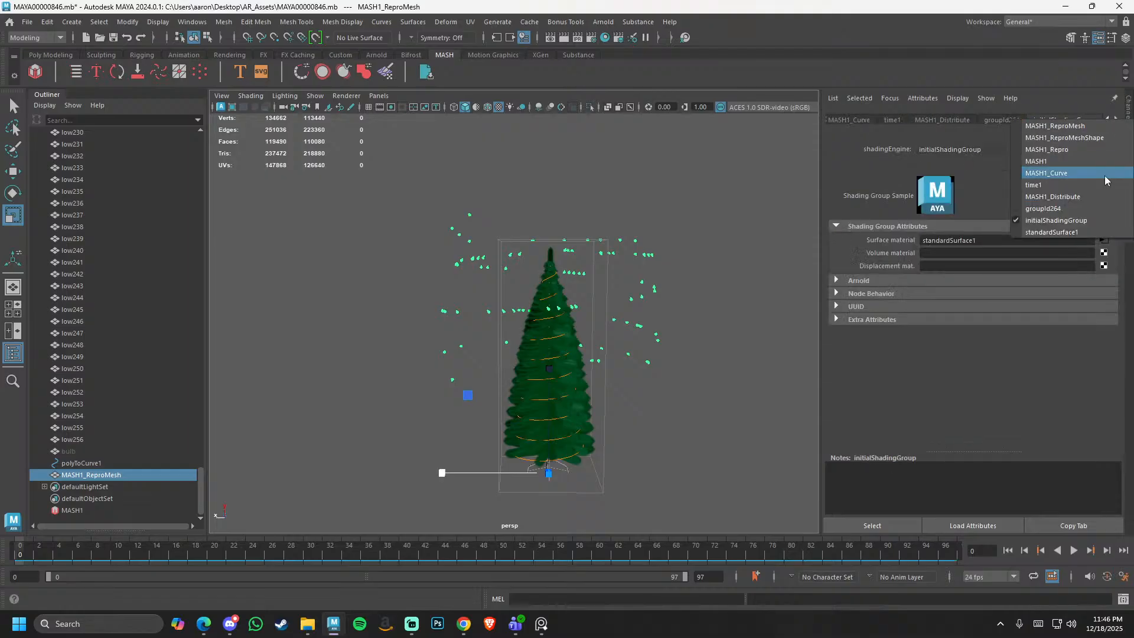
{"action": "left_click", "coordinate": [1086, 233]}
{"action": "left_click", "coordinate": [1025, 121]}
{"action": "left_click", "coordinate": [914, 121]}
{"action": "left_click", "coordinate": [867, 121]}
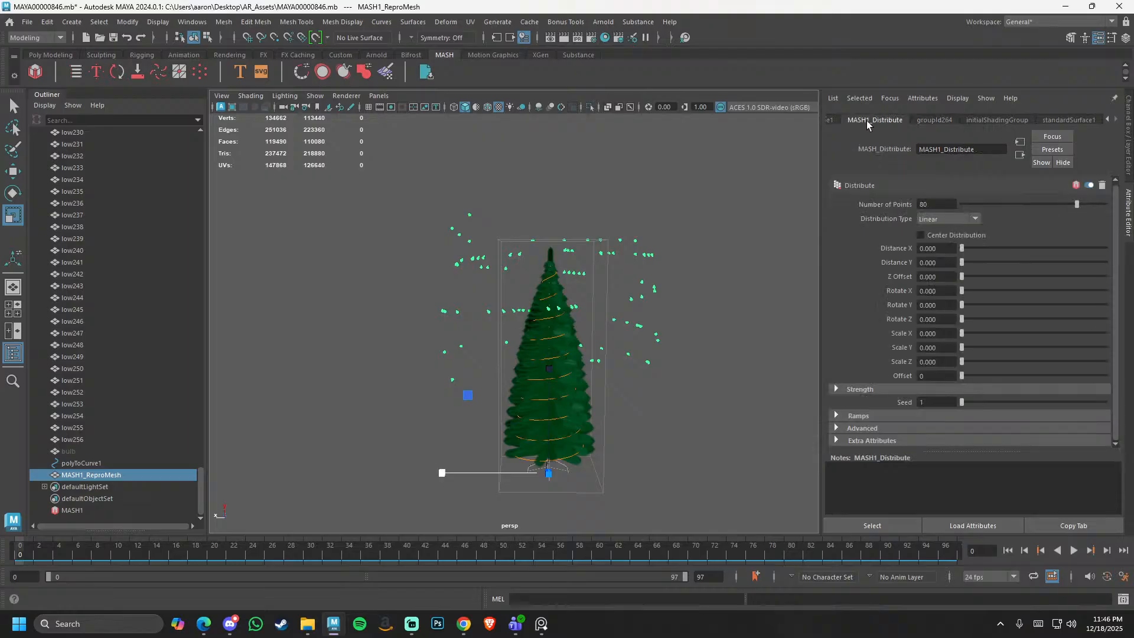
- Try the Volume distribution type on the Distribute node, and set it back to Linear
{"action": "left_click", "coordinate": [949, 221]}
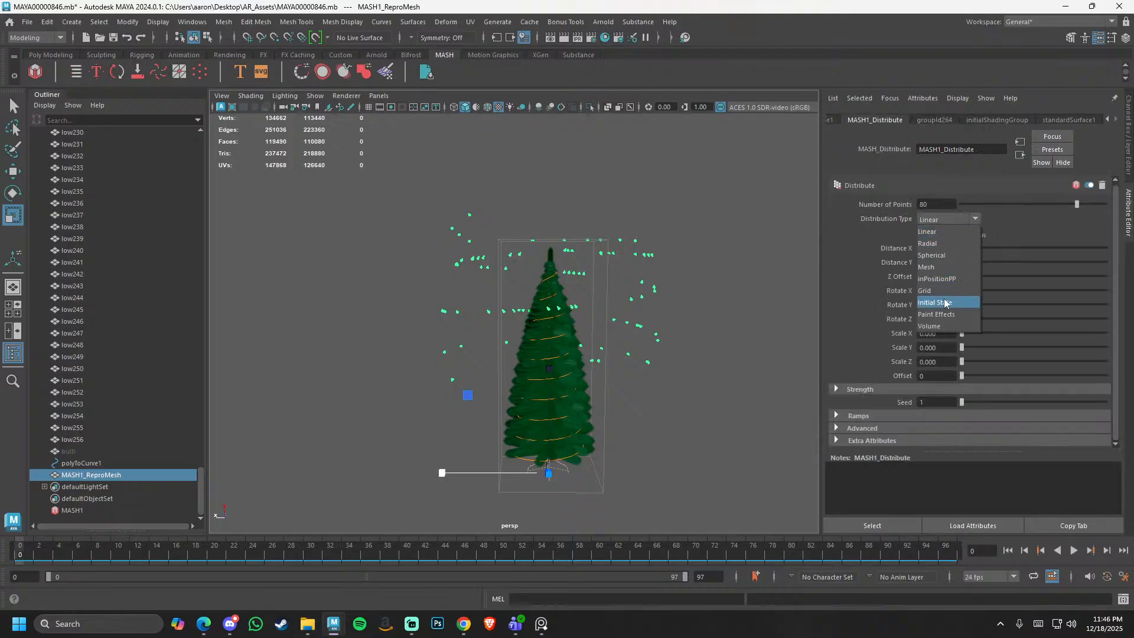
{"action": "left_click", "coordinate": [945, 326]}
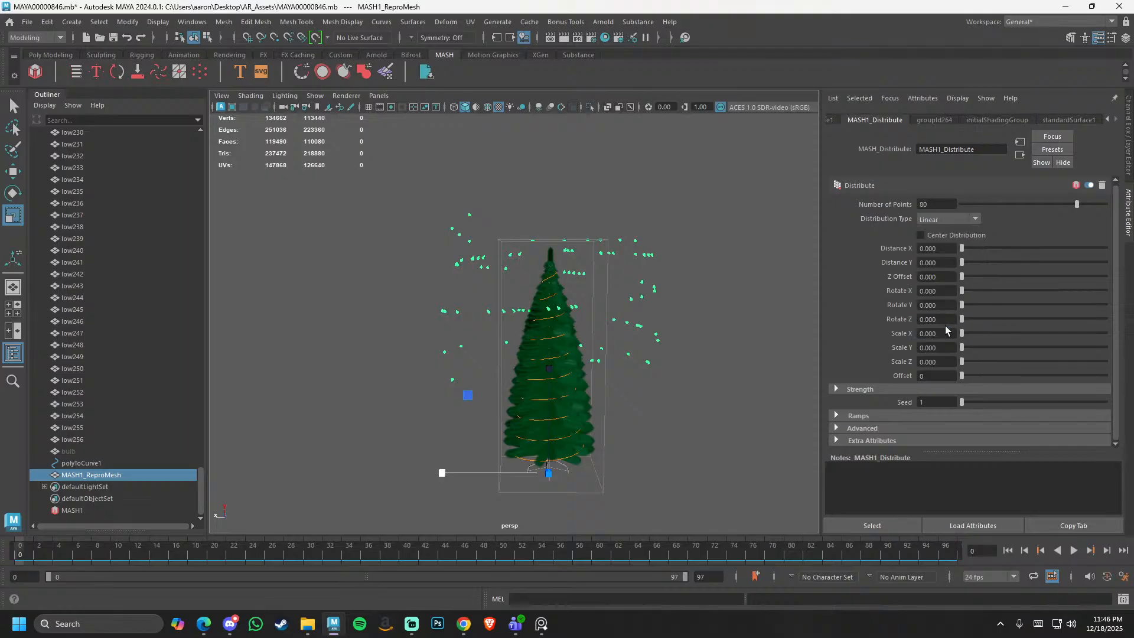
{"action": "left_click", "coordinate": [952, 221]}
{"action": "left_click", "coordinate": [944, 232]}
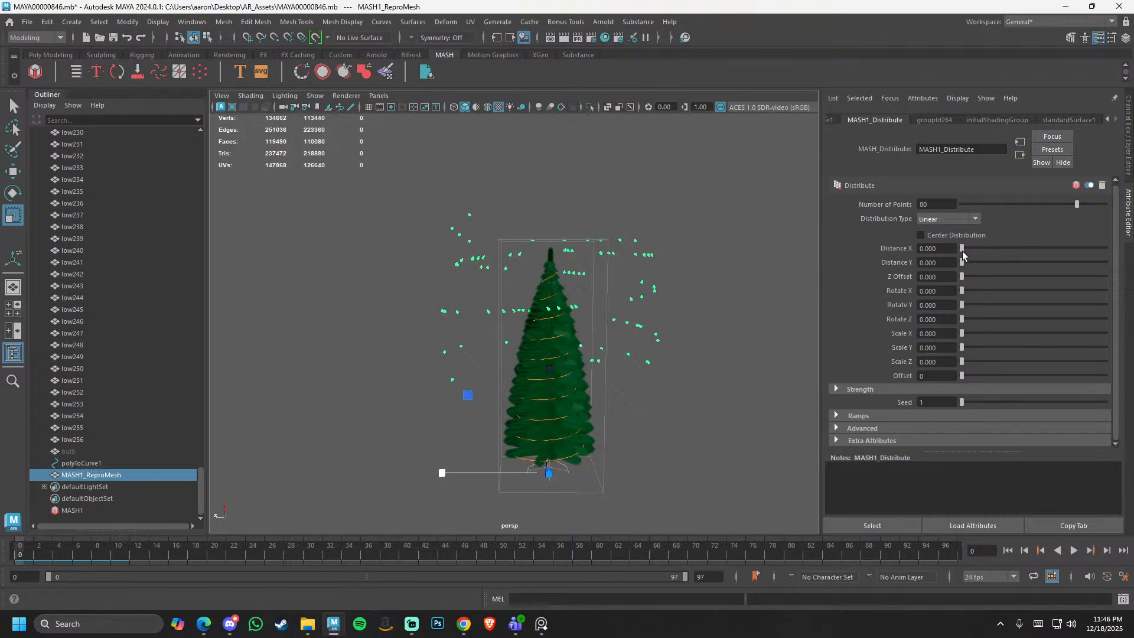
- Test the Distribute node's distance and offset values, return them to 0, and reduce Number of Points to 0
{"action": "left_click_drag", "start_coordinate": [966, 249], "coordinate": [923, 267]}
{"action": "left_click_drag", "start_coordinate": [993, 275], "coordinate": [1057, 291]}
{"action": "left_click", "coordinate": [932, 237]}
{"action": "left_click_drag", "start_coordinate": [1059, 204], "coordinate": [955, 210]}
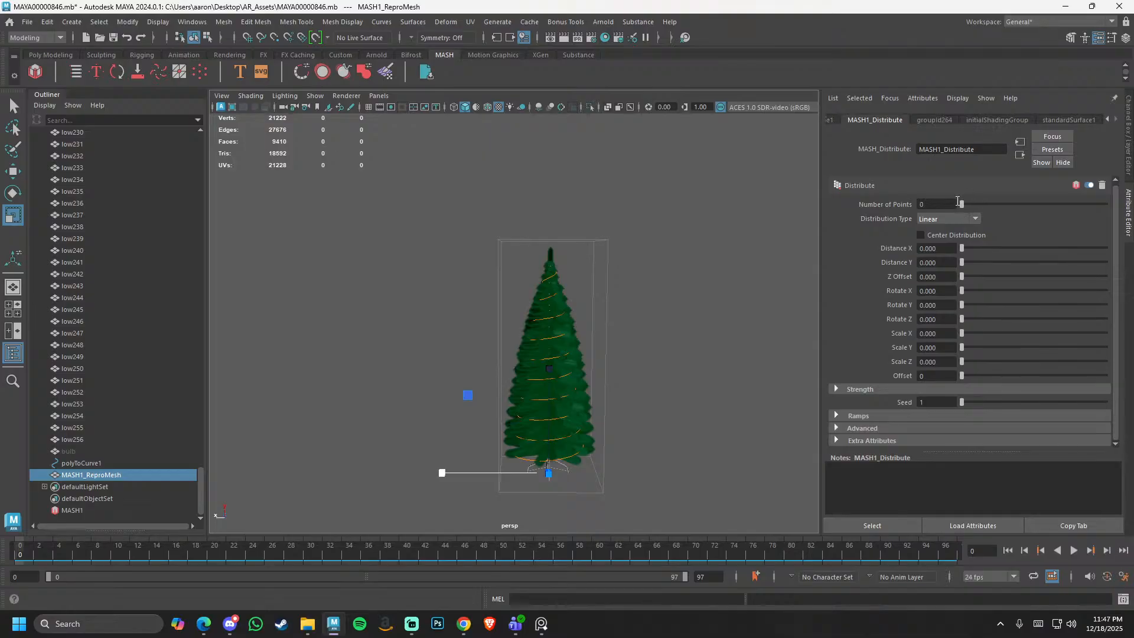
{"action": "left_click", "coordinate": [955, 204]}
- Raise the Curve node's Step to about 0.537 and set its Animation Speed to about 0.525
{"action": "left_click", "coordinate": [838, 120]}
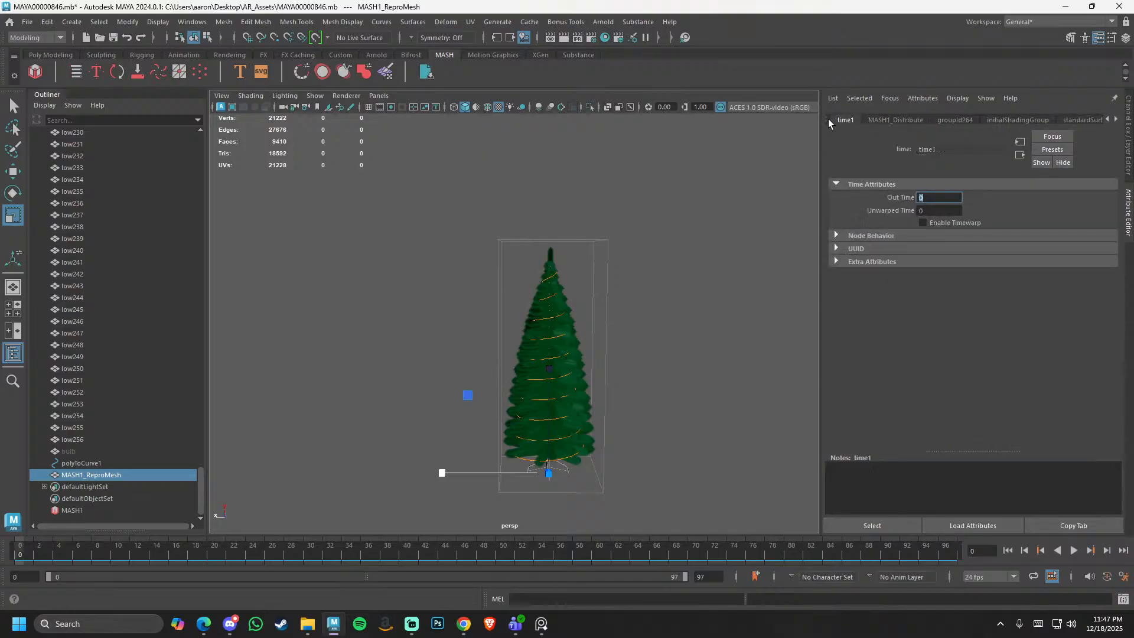
{"action": "left_click", "coordinate": [828, 119]}
{"action": "mouse_move", "coordinate": [1023, 343]}
{"action": "left_mouse_down"}
{"action": "mouse_move", "coordinate": [969, 340]}
{"action": "mouse_move", "coordinate": [1133, 352]}
{"action": "mouse_move", "coordinate": [978, 357]}
{"action": "mouse_move", "coordinate": [1022, 361]}
{"action": "left_mouse_up"}
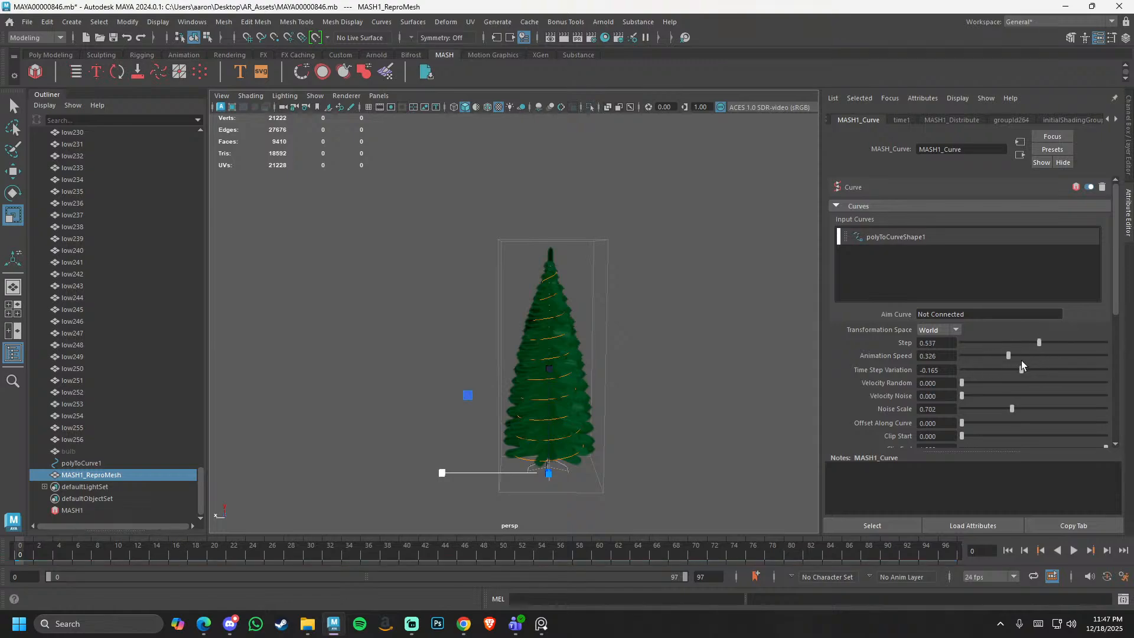
- Set the Distribute node's Number of Points to 10, and raise it to 54
{"action": "left_click", "coordinate": [1020, 120]}
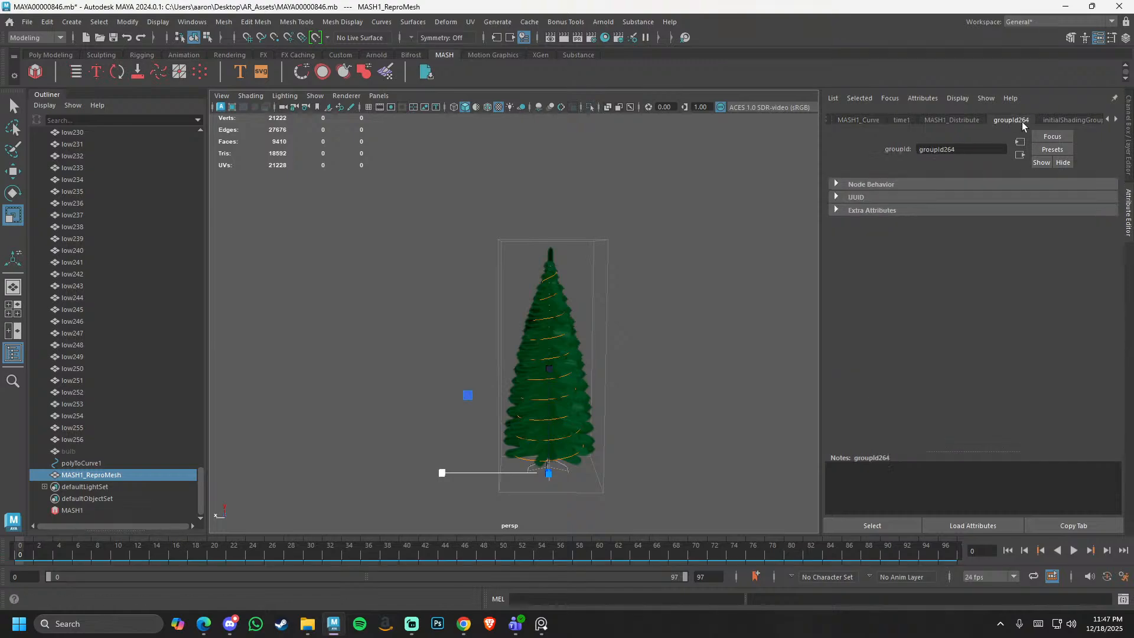
{"action": "left_click", "coordinate": [969, 119]}
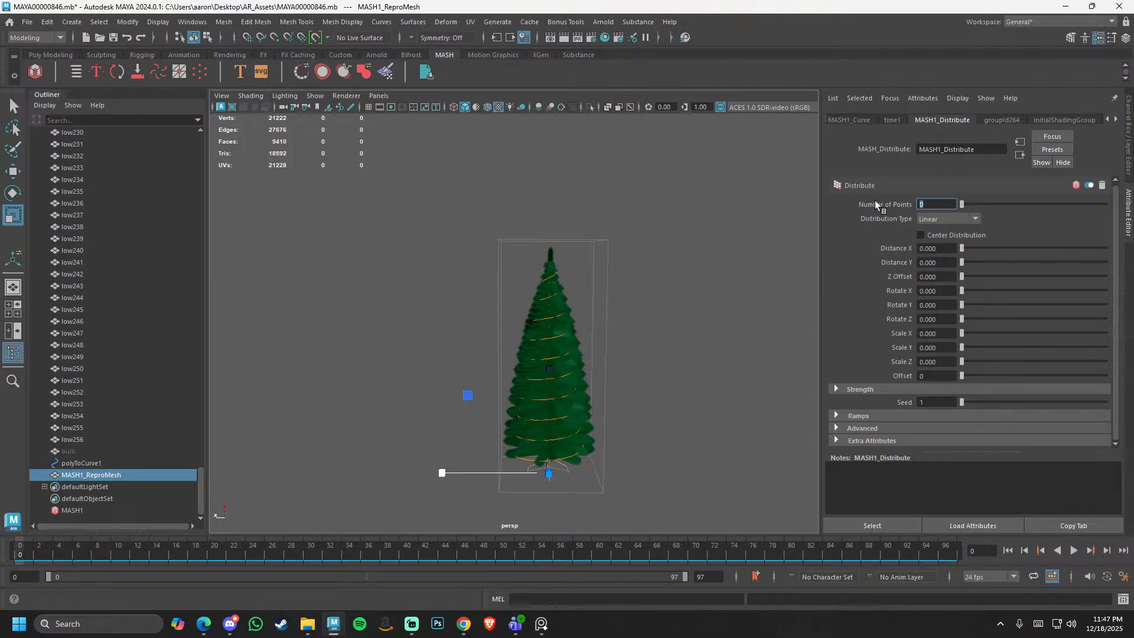
{"action": "type", "text": "10"}
{"action": "key", "text": "Return"}
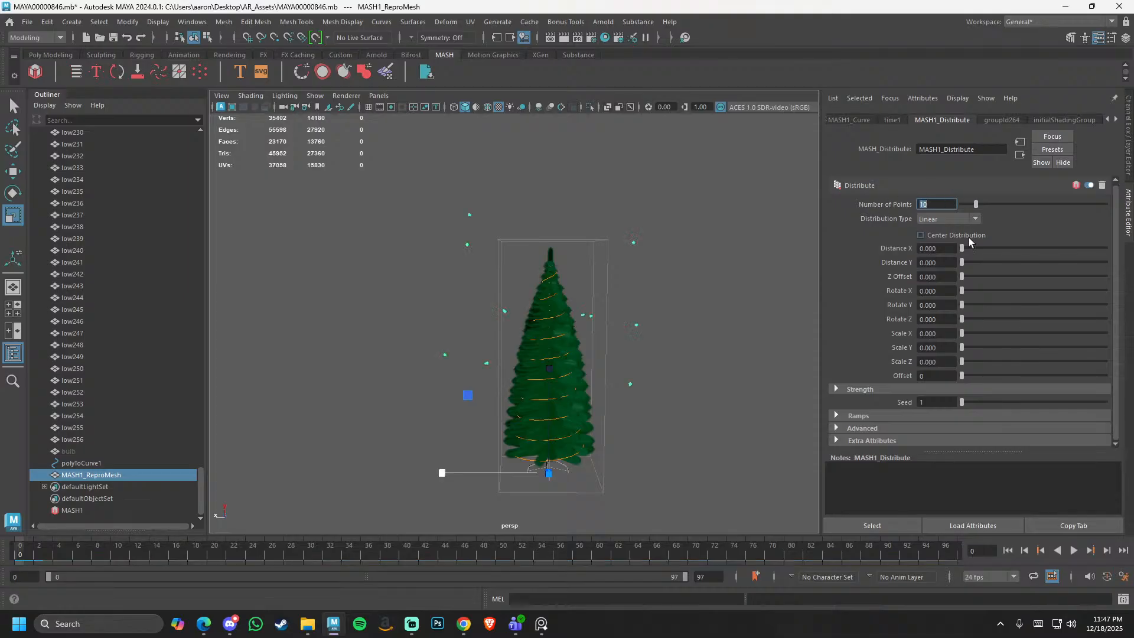
{"action": "left_click", "coordinate": [960, 218]}
{"action": "left_click", "coordinate": [960, 218]}
{"action": "left_click_drag", "start_coordinate": [975, 204], "coordinate": [1039, 206]}
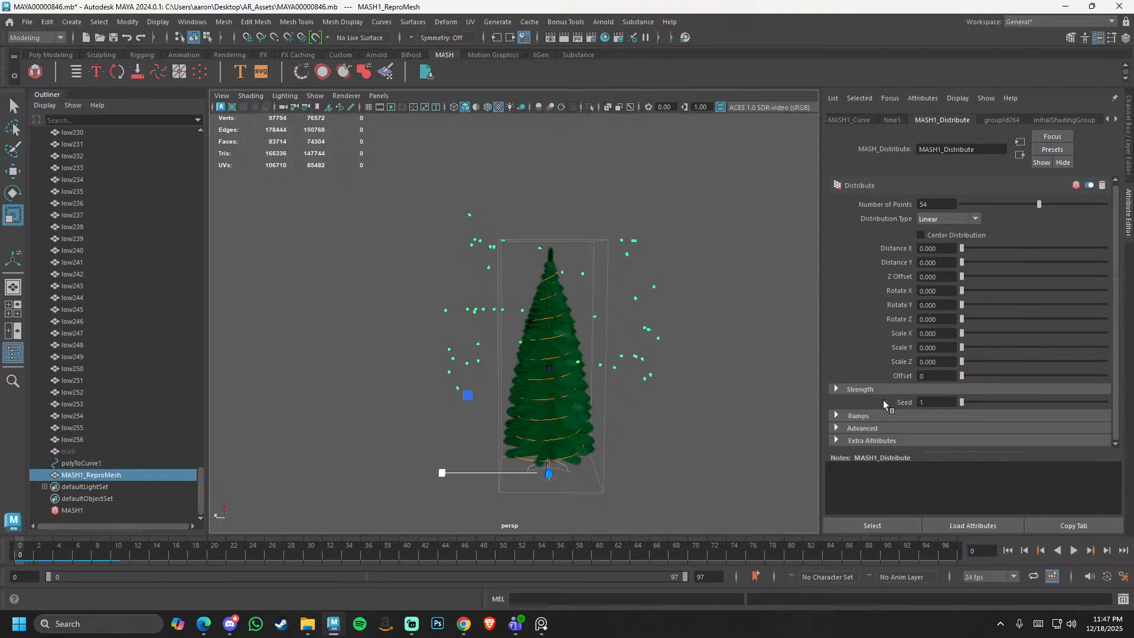
- Test the Distribute node's Distance X, return it to 0, and reduce Number of Points to 41
{"action": "left_click_drag", "start_coordinate": [963, 248], "coordinate": [887, 257]}
{"action": "left_click", "coordinate": [1015, 118]}
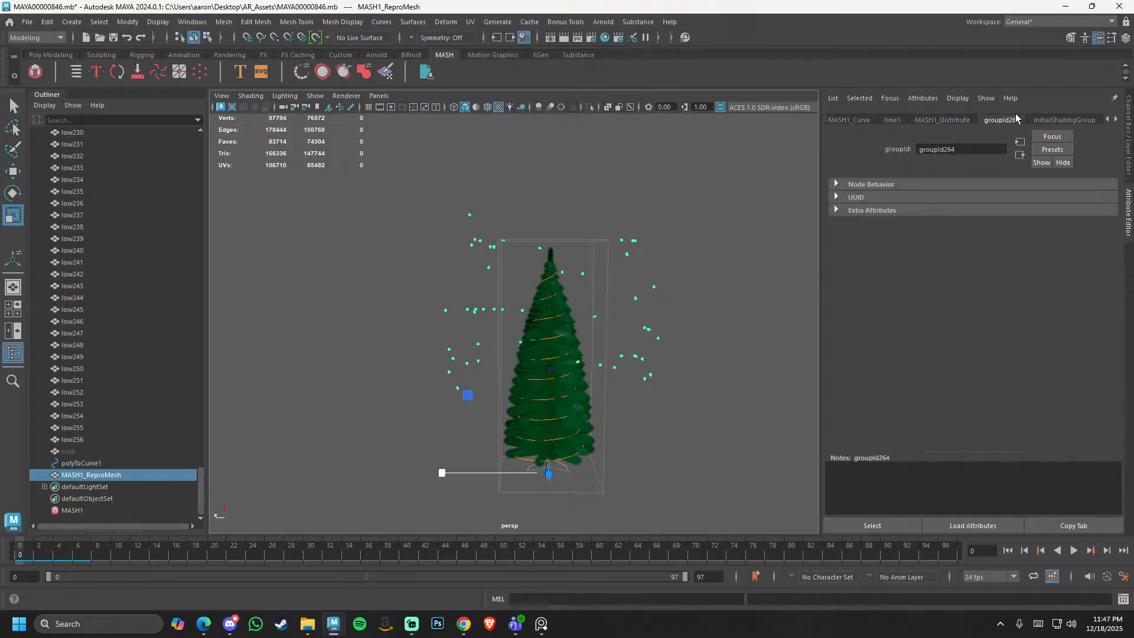
{"action": "left_click", "coordinate": [945, 120]}
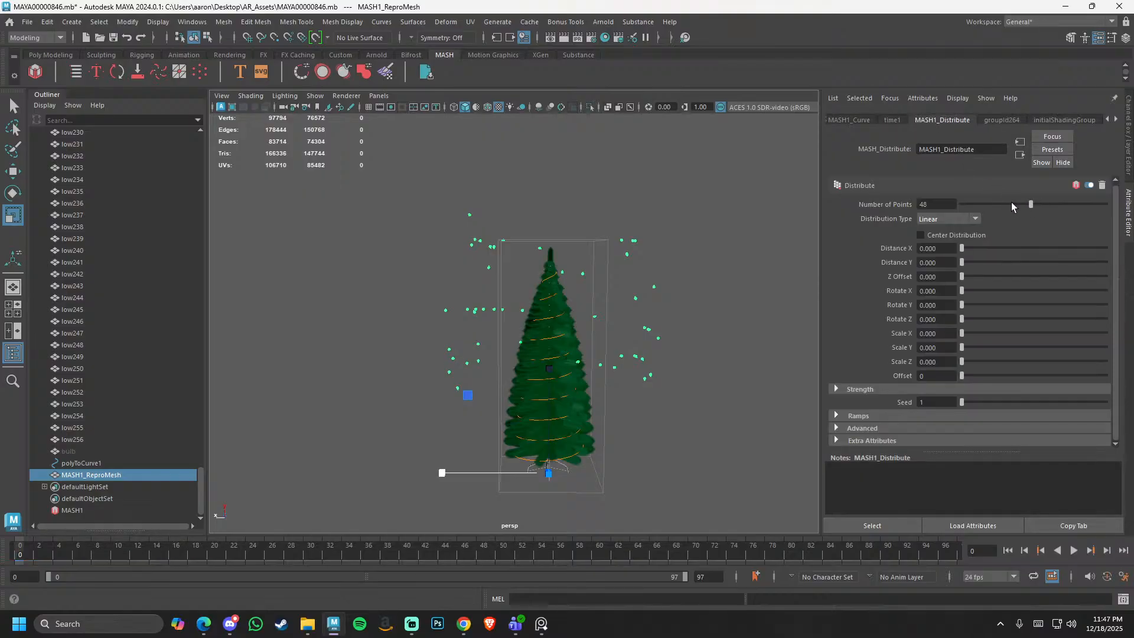
{"action": "mouse_move", "coordinate": [1011, 202]}
{"action": "left_mouse_down"}
{"action": "mouse_move", "coordinate": [988, 205]}
{"action": "mouse_move", "coordinate": [1018, 209]}
{"action": "left_mouse_up"}
- Reopen the MASH Curve node's settings and try a Time Step Variation of about 0.769
{"action": "left_click", "coordinate": [858, 119]}
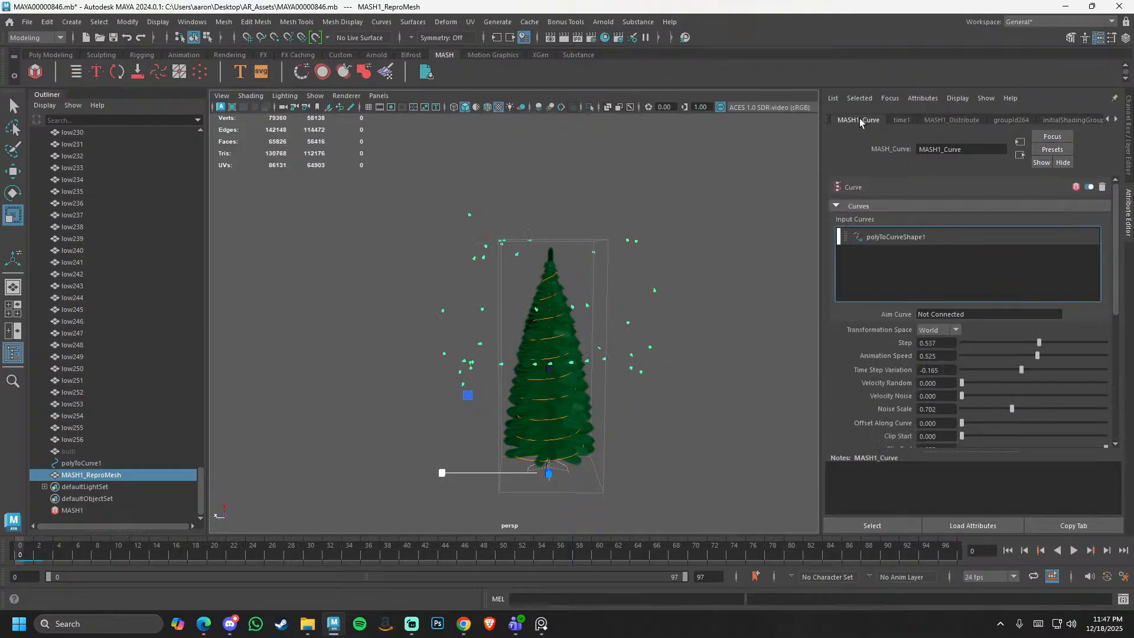
{"action": "left_click", "coordinate": [828, 118]}
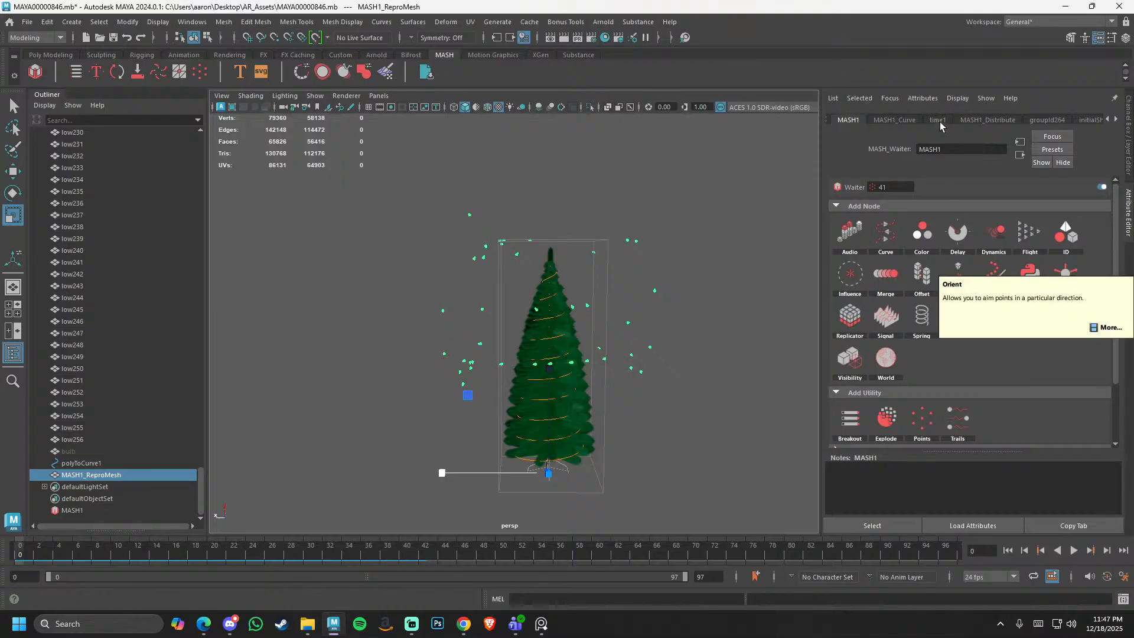
{"action": "left_click", "coordinate": [894, 120]}
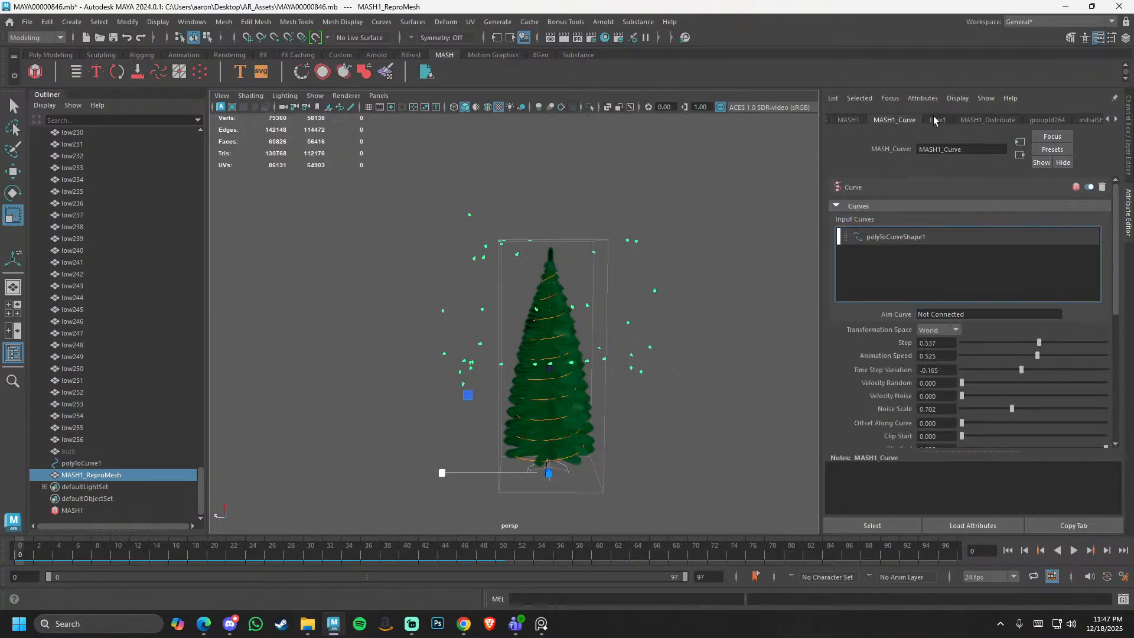
{"action": "left_click", "coordinate": [936, 120]}
{"action": "left_click", "coordinate": [896, 121]}
{"action": "scroll", "coordinate": [903, 405], "scroll_direction": "down", "scroll_amount": 3}
{"action": "left_click", "coordinate": [948, 300]}
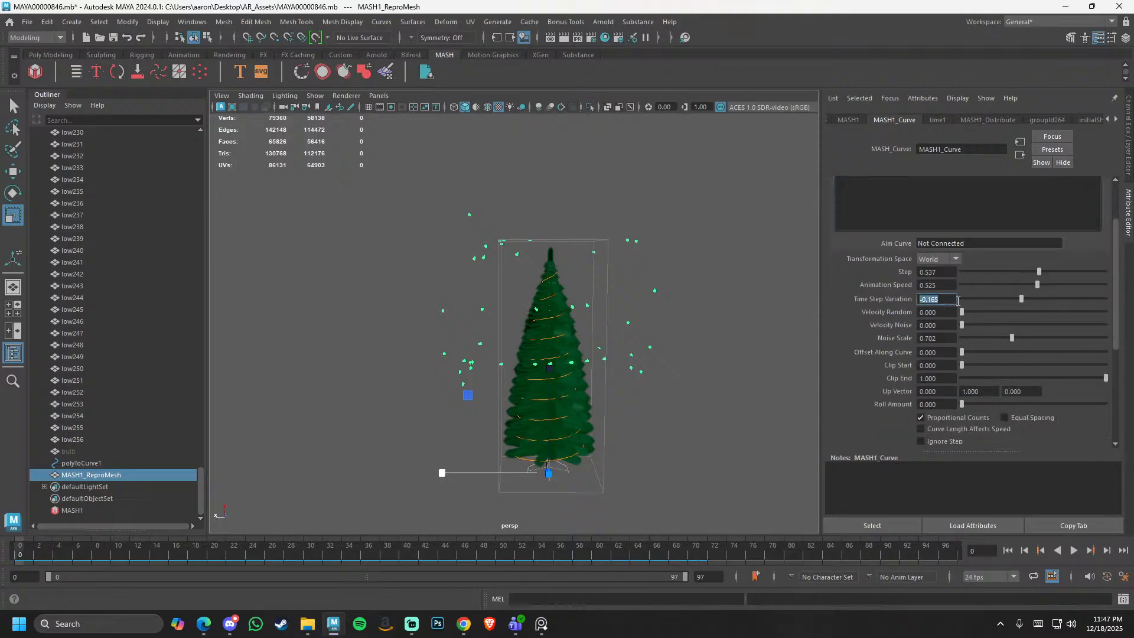
{"action": "left_click_drag", "start_coordinate": [1022, 300], "coordinate": [1088, 299]}
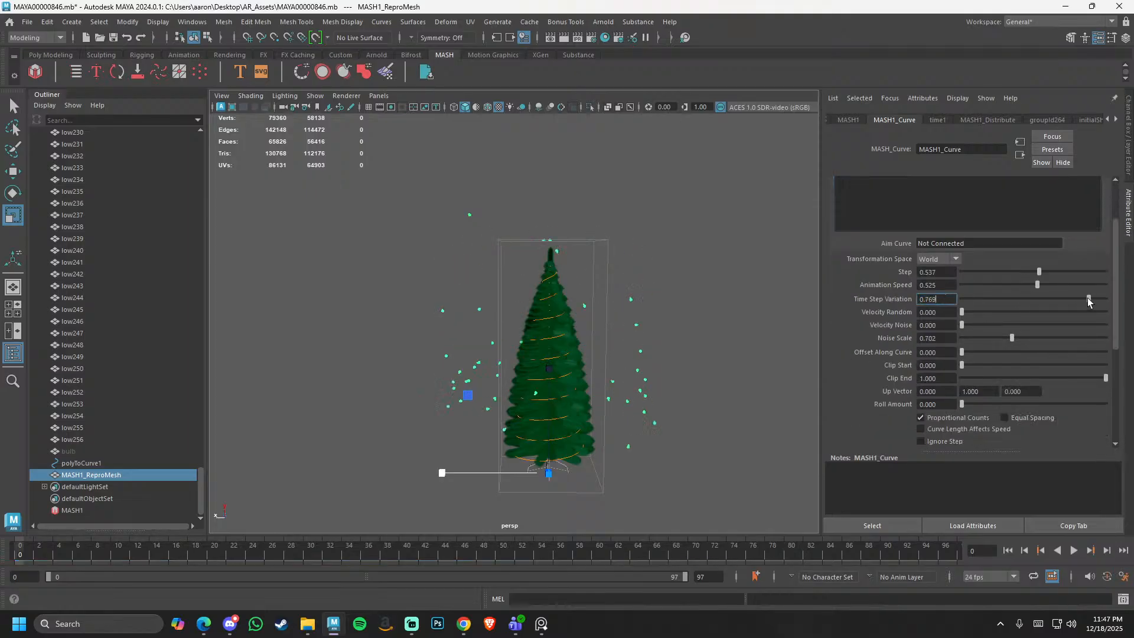
{"action": "left_click", "coordinate": [1051, 300]}
- Test Velocity Random, lower the Curve node's Time Step Variation to -1, and reset Step, Animation Speed and the velocity and noise values to 0
{"action": "left_click_drag", "start_coordinate": [963, 312], "coordinate": [1026, 312]}
{"action": "left_click_drag", "start_coordinate": [898, 302], "coordinate": [886, 301]}
{"action": "left_click_drag", "start_coordinate": [993, 285], "coordinate": [838, 293]}
{"action": "left_click_drag", "start_coordinate": [1001, 271], "coordinate": [812, 284]}
{"action": "scroll", "coordinate": [655, 394], "scroll_direction": "up", "scroll_amount": 5}
{"action": "middle_click_drag", "start_coordinate": [656, 394], "coordinate": [640, 301], "text": "alt"}
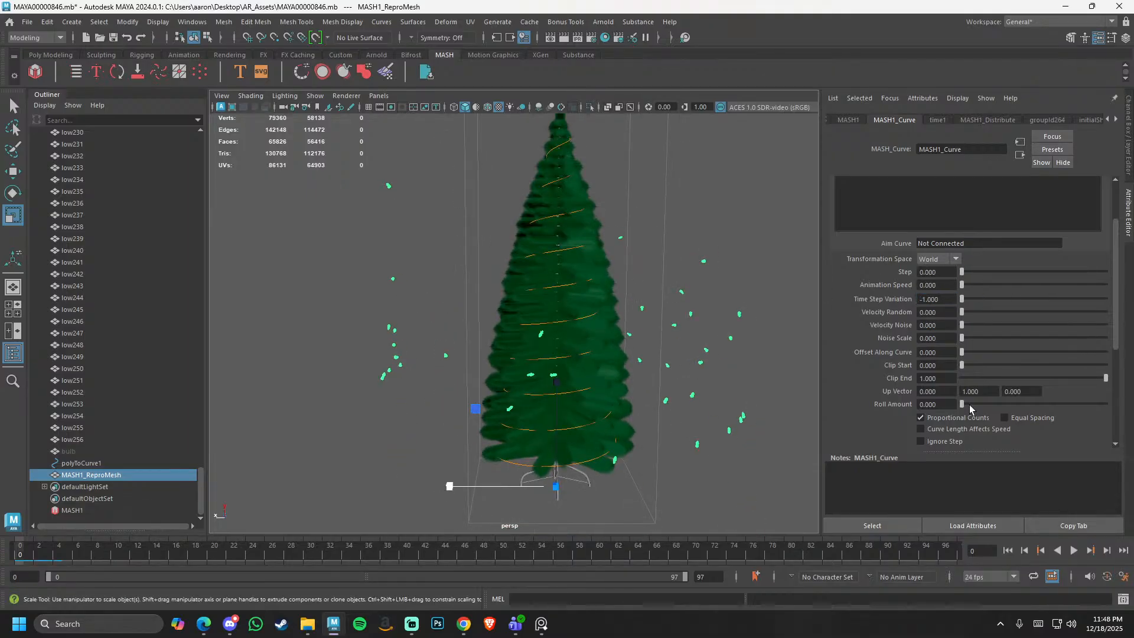
- Test the Curve node's Clip End at 0 and return it to 1
{"action": "left_click_drag", "start_coordinate": [987, 380], "coordinate": [888, 385]}
{"action": "scroll", "coordinate": [809, 369], "scroll_direction": "down", "scroll_amount": 5}
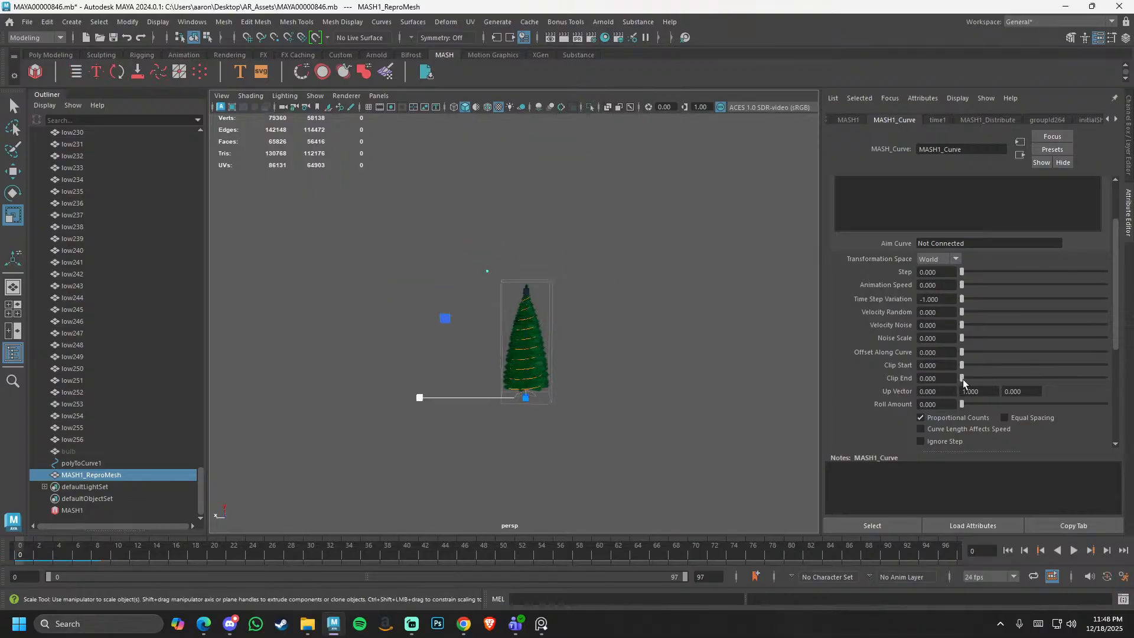
{"action": "left_click_drag", "start_coordinate": [963, 380], "coordinate": [1108, 386]}
{"action": "scroll", "coordinate": [751, 378], "scroll_direction": "up", "scroll_amount": 5}
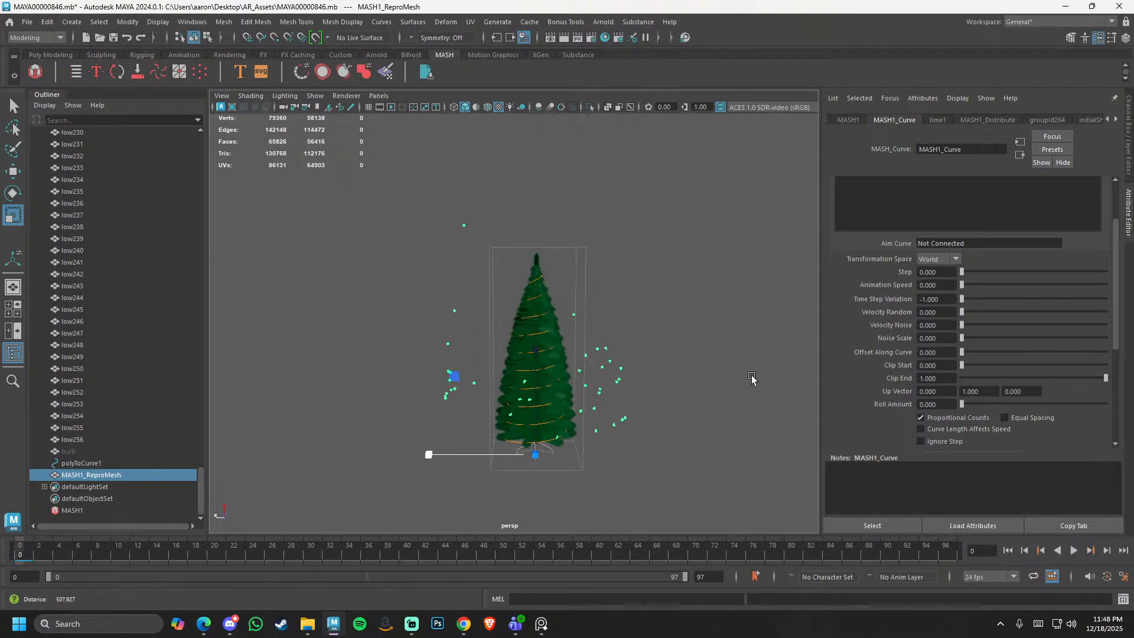
{"action": "scroll", "coordinate": [751, 378], "scroll_direction": "up", "scroll_amount": 3}
- Test the Curve node's Equal Spacing and Ignore Step options, leaving them disabled
{"action": "left_click", "coordinate": [1012, 417]}
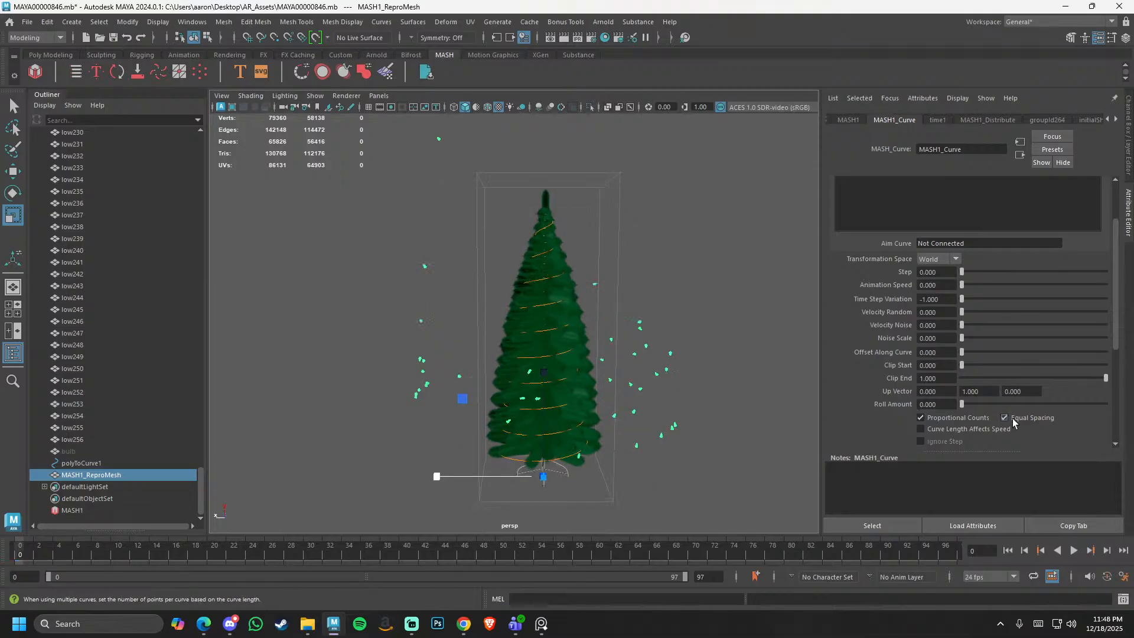
{"action": "left_click", "coordinate": [1012, 419]}
{"action": "left_click", "coordinate": [934, 430]}
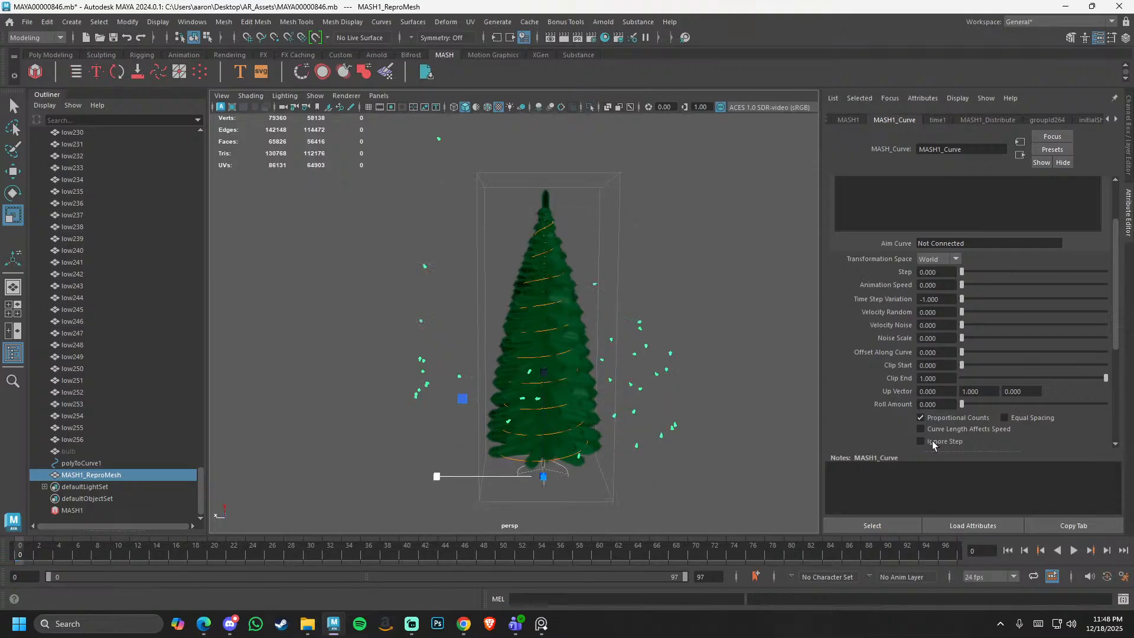
{"action": "left_click", "coordinate": [933, 437]}
{"action": "left_click", "coordinate": [933, 438]}
- Test lower Strength, Random Strength and Step Strength values on the Curve node, and return all three to 1
{"action": "scroll", "coordinate": [933, 413], "scroll_direction": "down", "scroll_amount": 5}
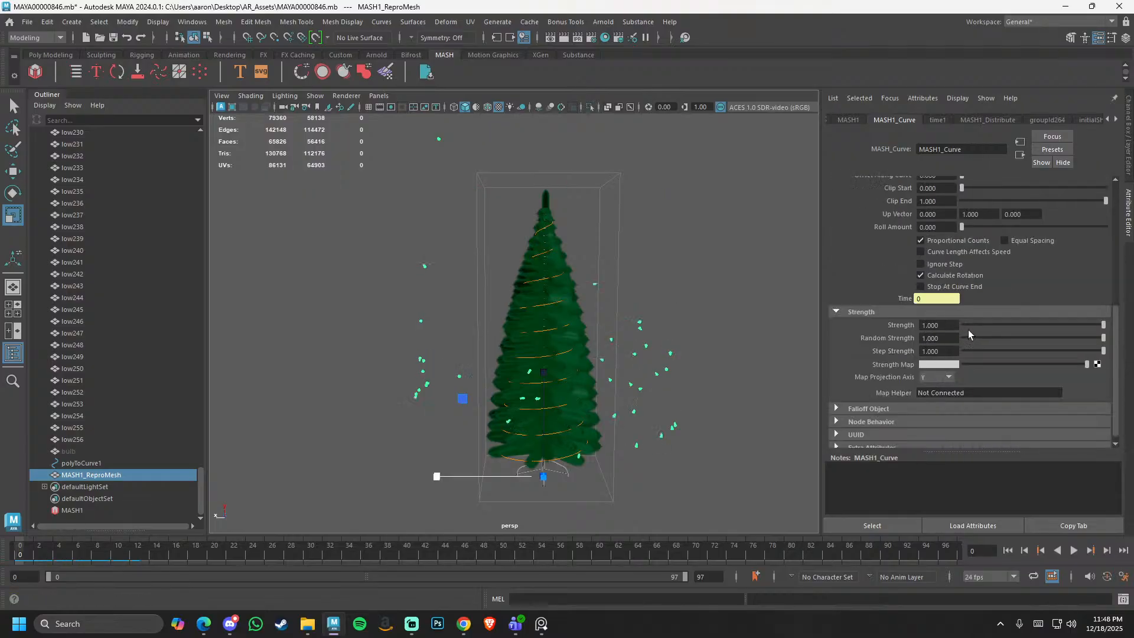
{"action": "left_click_drag", "start_coordinate": [1037, 325], "coordinate": [984, 329]}
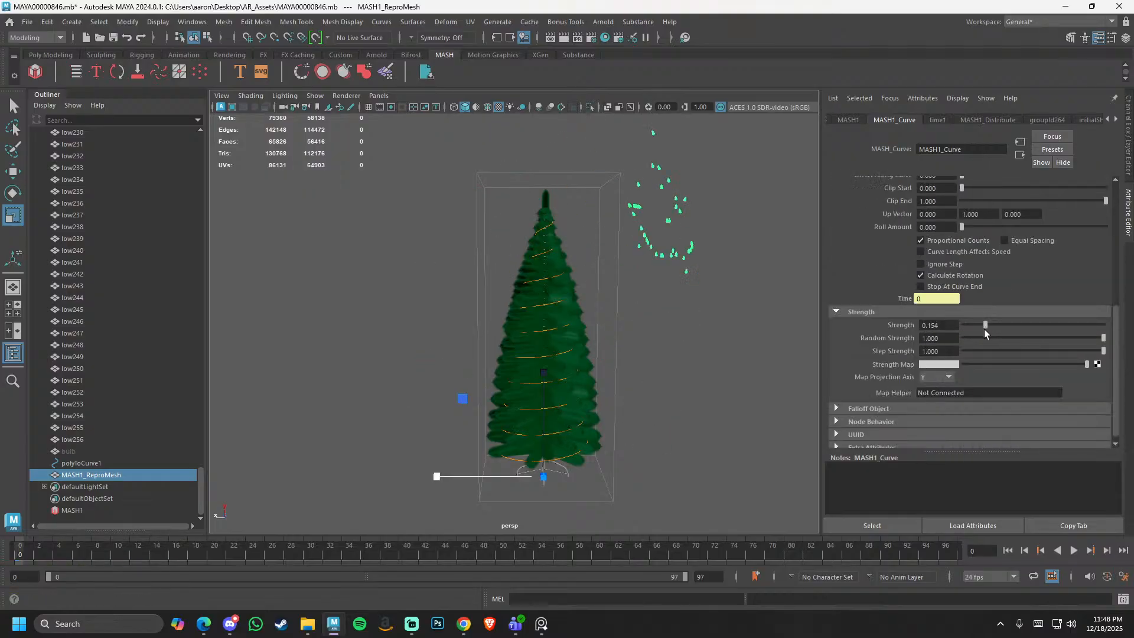
{"action": "left_click_drag", "start_coordinate": [1073, 335], "coordinate": [1133, 335]}
{"action": "left_click_drag", "start_coordinate": [1012, 350], "coordinate": [966, 367]}
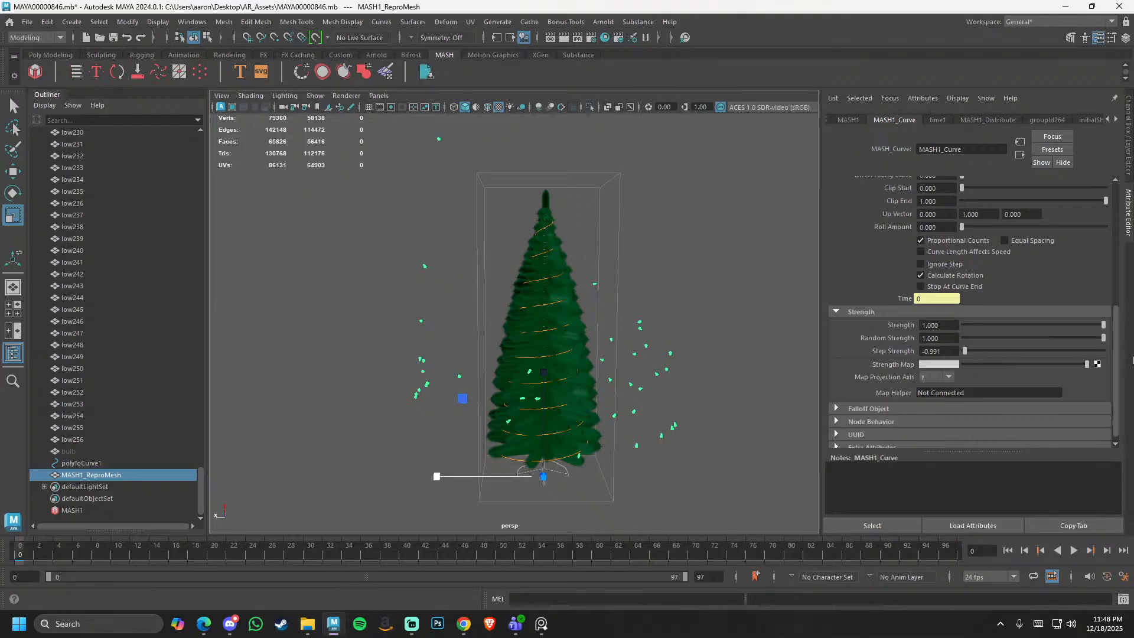
{"action": "left_click_drag", "start_coordinate": [1132, 361], "coordinate": [1114, 356]}
{"action": "scroll", "coordinate": [978, 394], "scroll_direction": "down", "scroll_amount": 1}
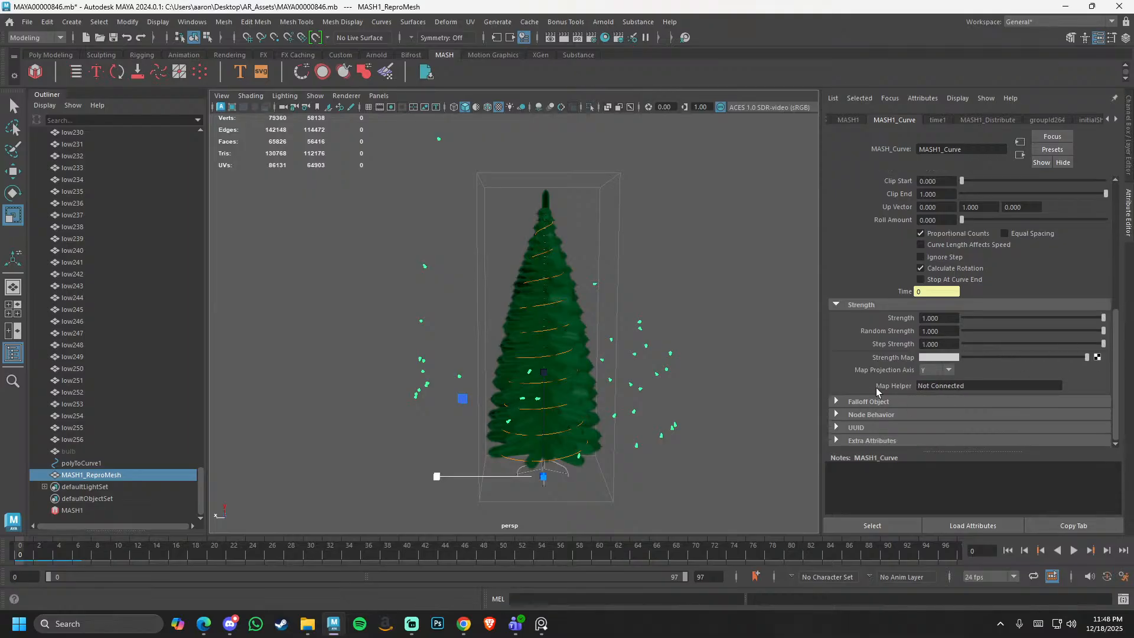
- Try the X and Z options for the Map Projection Axis and switch it back to Y
{"action": "left_click", "coordinate": [932, 370]}
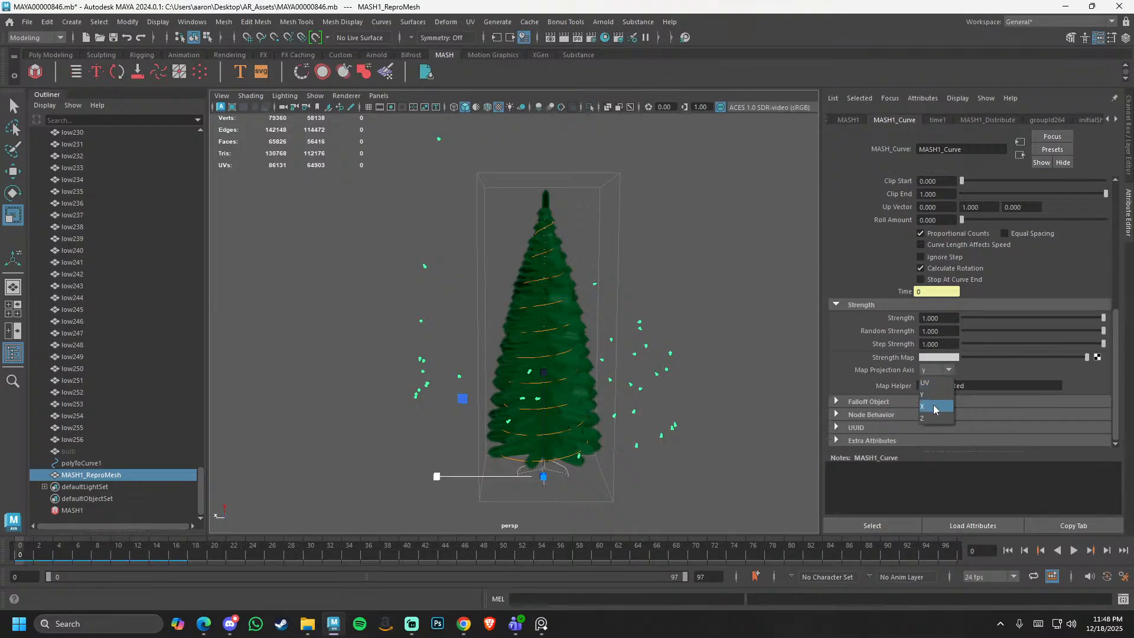
{"action": "left_click", "coordinate": [933, 407]}
{"action": "left_click", "coordinate": [934, 376]}
{"action": "left_click", "coordinate": [933, 418]}
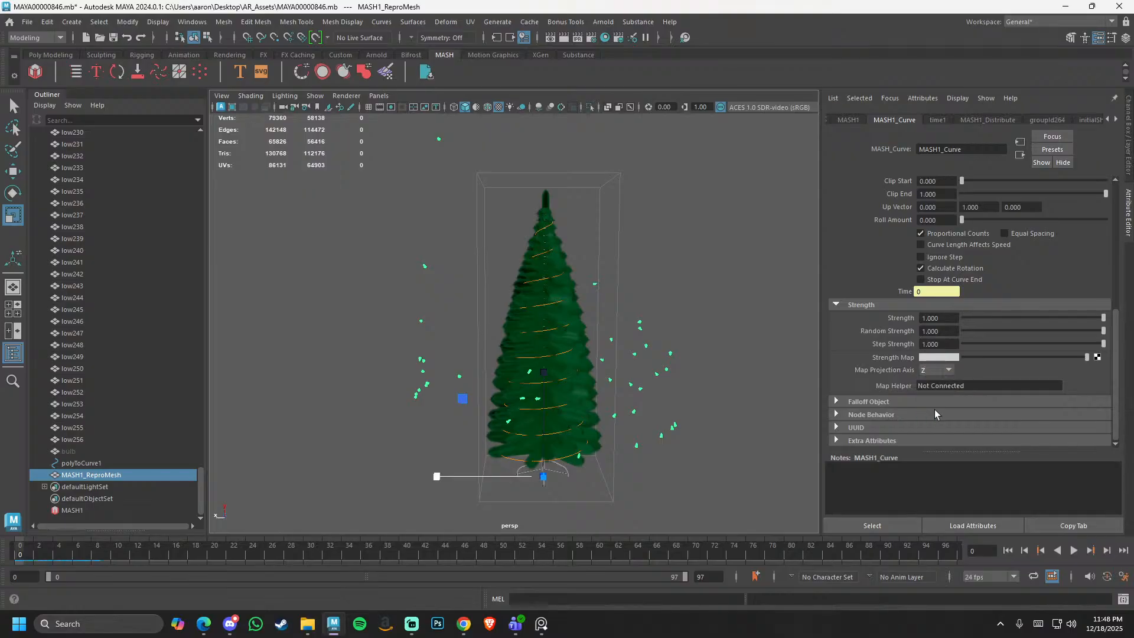
{"action": "left_click", "coordinate": [935, 378]}
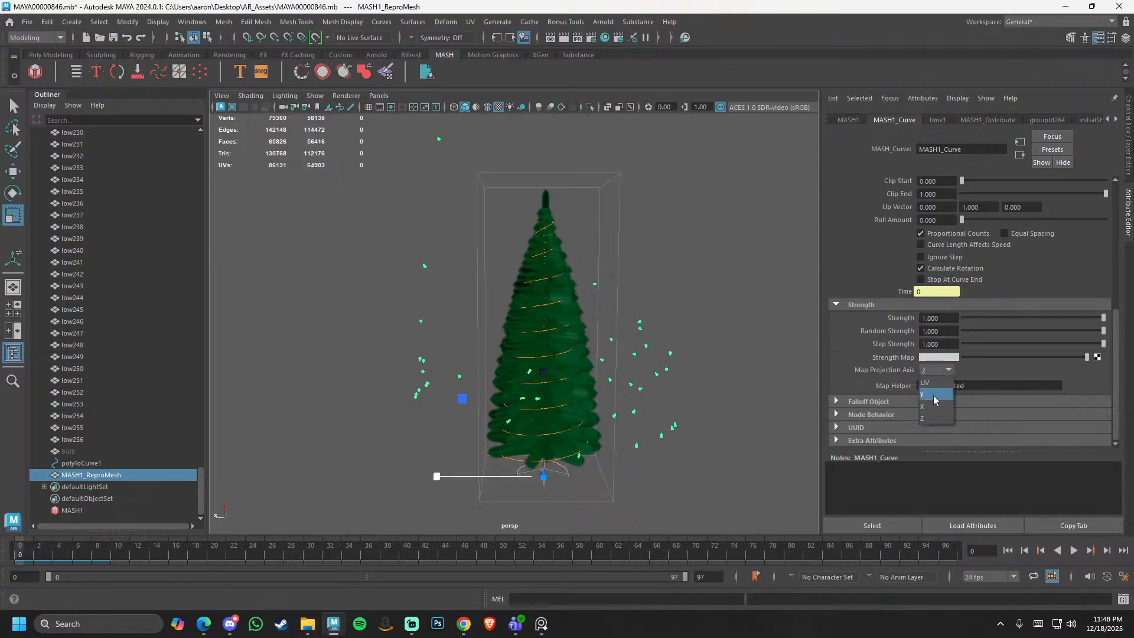
{"action": "left_click", "coordinate": [934, 394]}
{"action": "scroll", "coordinate": [697, 323], "scroll_direction": "down", "scroll_amount": 2}
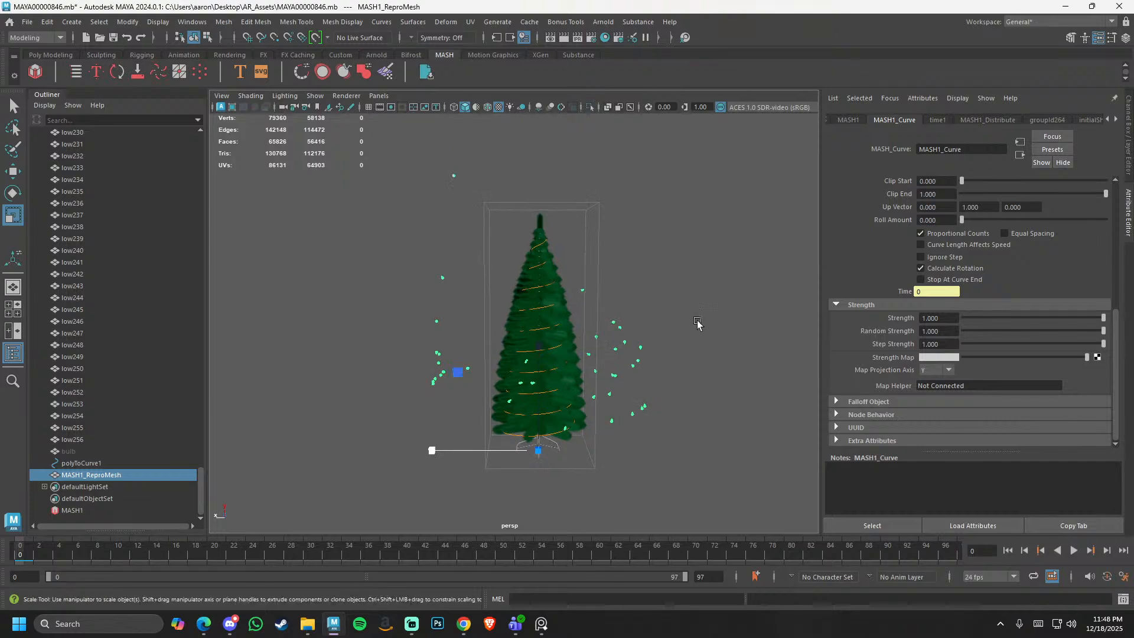
- Try Local Transformation Space with Step about 0.103, Animation Speed about 0.252 and Time Step Variation about -0.355
{"action": "scroll", "coordinate": [905, 383], "scroll_direction": "up", "scroll_amount": 5}
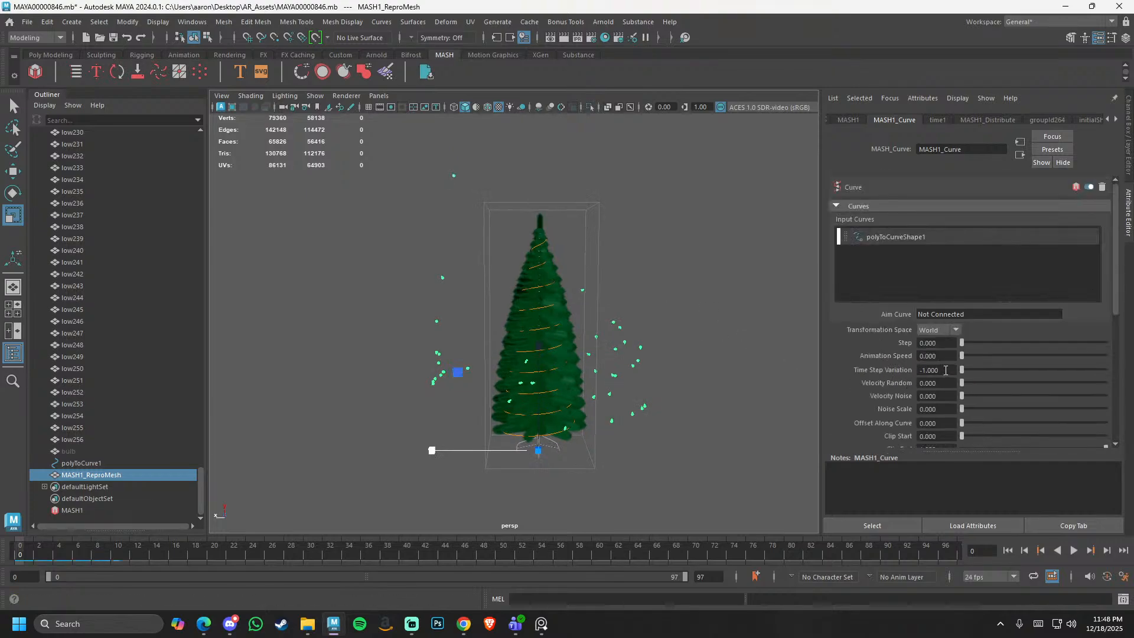
{"action": "left_click_drag", "start_coordinate": [963, 370], "coordinate": [1010, 374]}
{"action": "left_click", "coordinate": [939, 329]}
{"action": "left_click", "coordinate": [933, 352]}
{"action": "scroll", "coordinate": [527, 320], "scroll_direction": "up", "scroll_amount": 6}
{"action": "middle_click_drag", "start_coordinate": [668, 344], "coordinate": [680, 330], "text": "alt"}
{"action": "scroll", "coordinate": [680, 331], "scroll_direction": "down", "scroll_amount": 5}
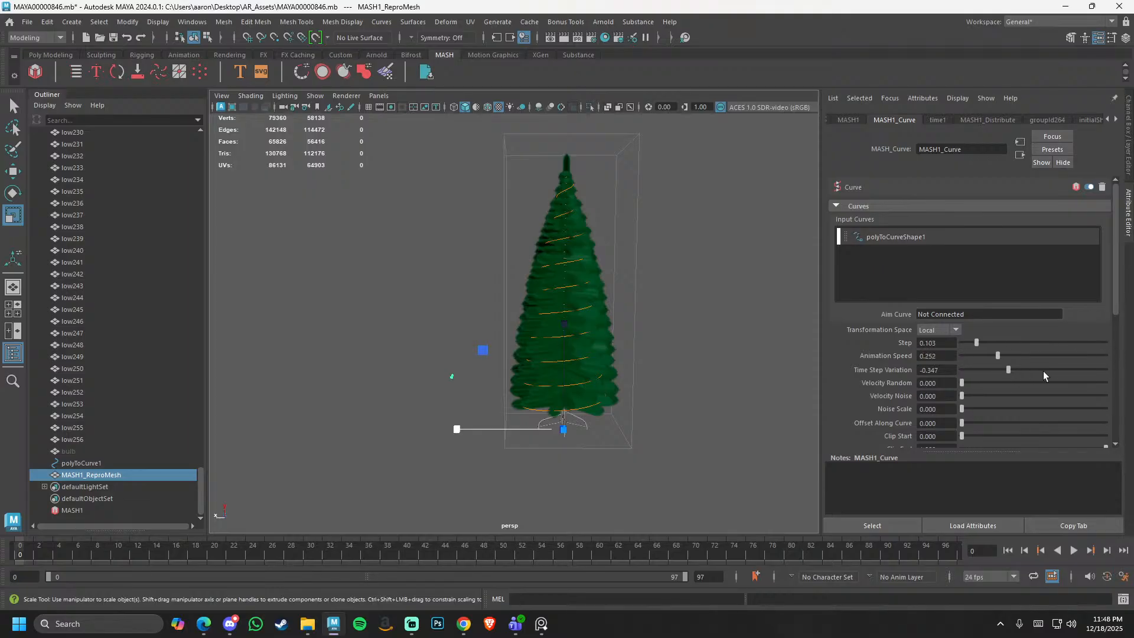
{"action": "left_click_drag", "start_coordinate": [1043, 371], "coordinate": [1008, 378]}
- Select the polyToCurve1 spiral to check it against the tree, and set the Curve node's Transformation Space back to World
{"action": "left_click", "coordinate": [889, 239]}
{"action": "scroll", "coordinate": [658, 282], "scroll_direction": "up", "scroll_amount": 5}
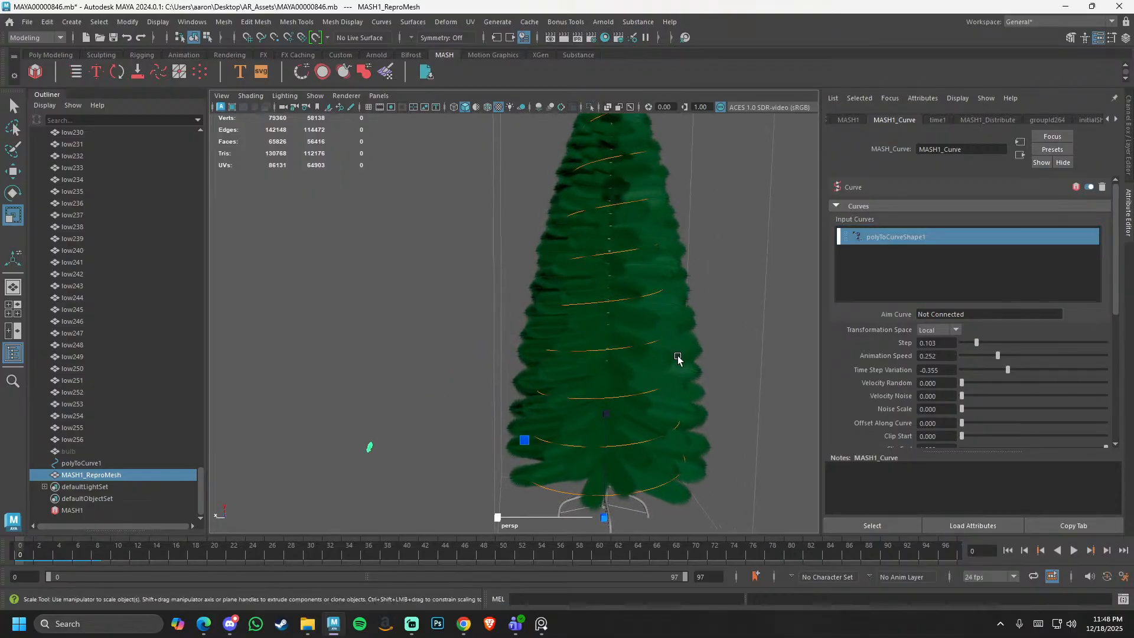
{"action": "left_click", "coordinate": [82, 464]}
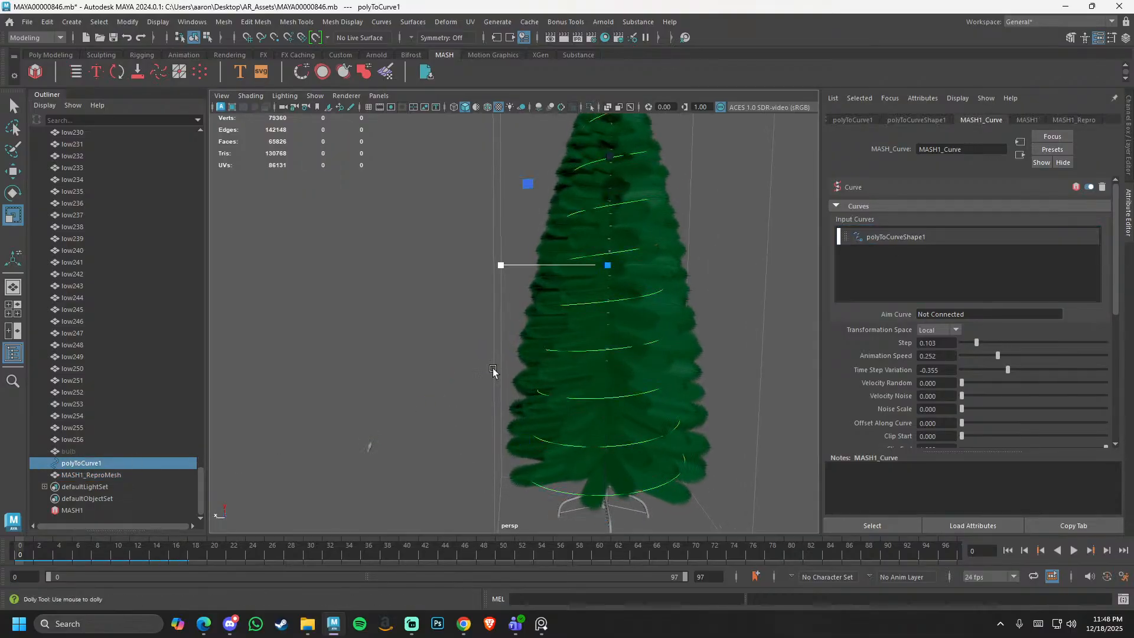
{"action": "scroll", "coordinate": [493, 371], "scroll_direction": "down", "scroll_amount": 3}
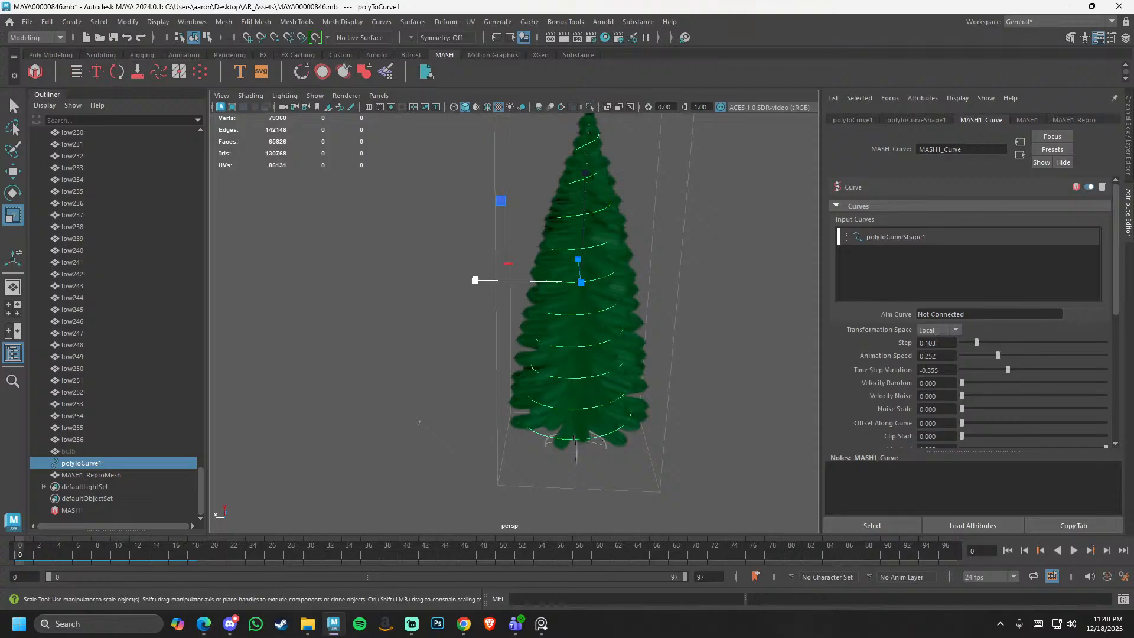
{"action": "left_click_drag", "start_coordinate": [635, 344], "coordinate": [737, 332], "text": "alt"}
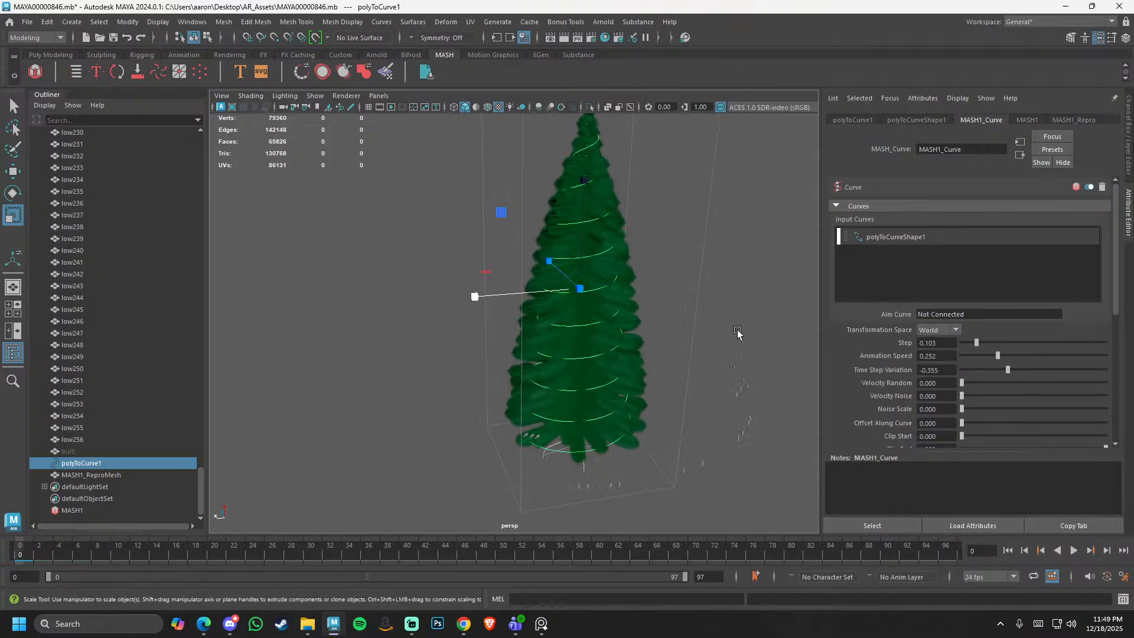
- Select the MASH bulb mesh and delete the Curve node from its network
{"action": "left_click", "coordinate": [717, 397]}
{"action": "left_click_drag", "start_coordinate": [692, 387], "coordinate": [780, 320], "text": "alt"}
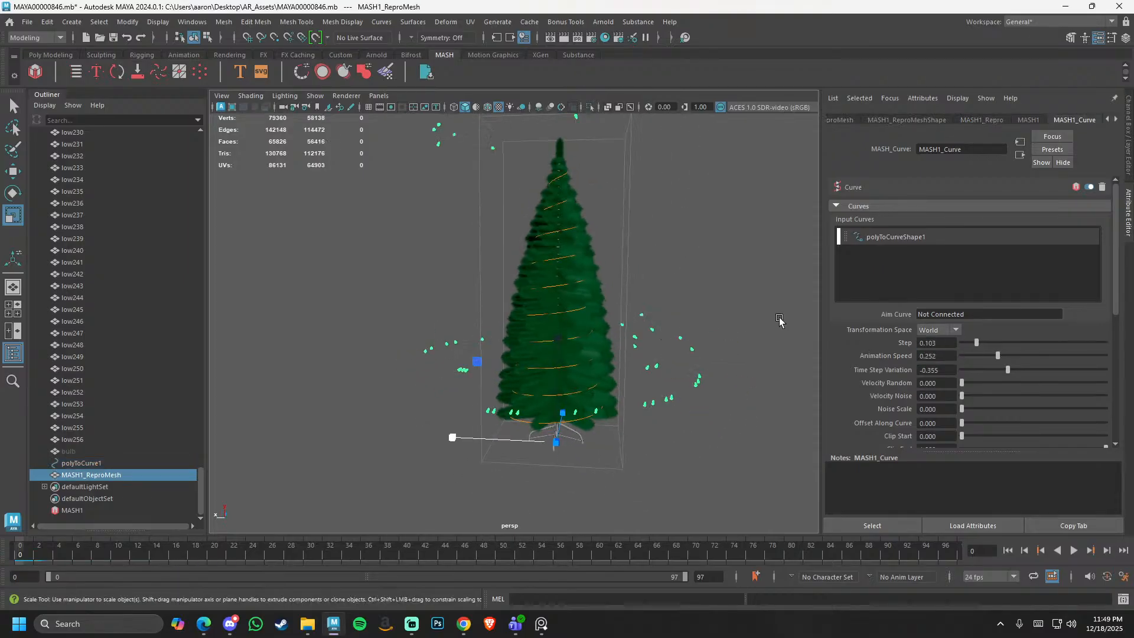
{"action": "left_click", "coordinate": [1102, 187]}
{"action": "left_click", "coordinate": [557, 314]}
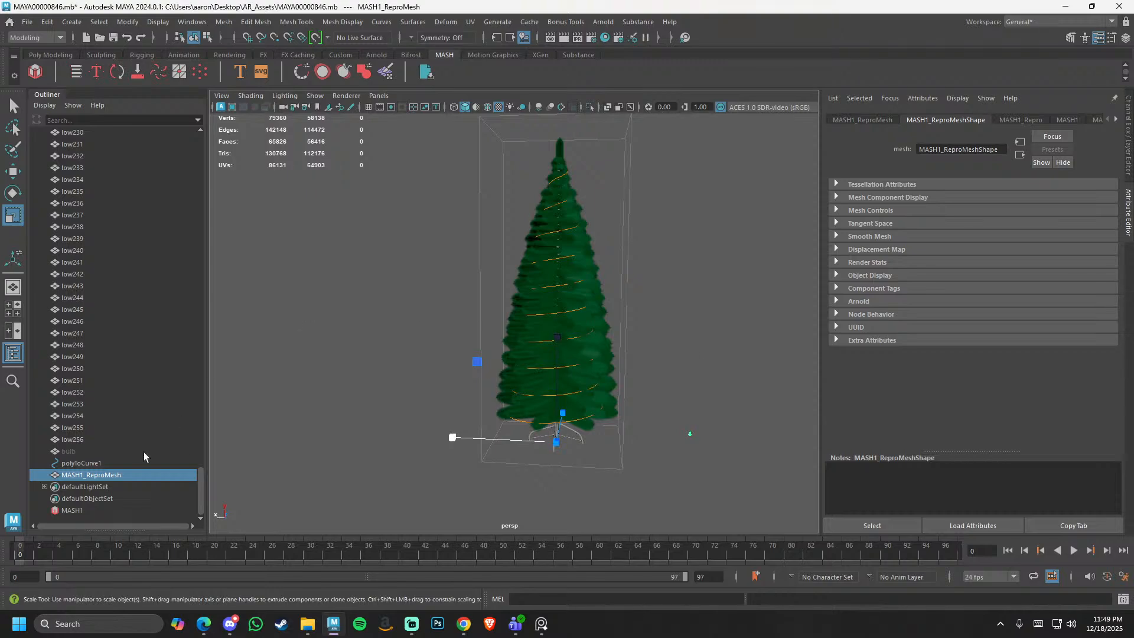
- Freeze the transformations of the polyToCurve1 spiral curve
{"action": "left_click", "coordinate": [96, 462]}
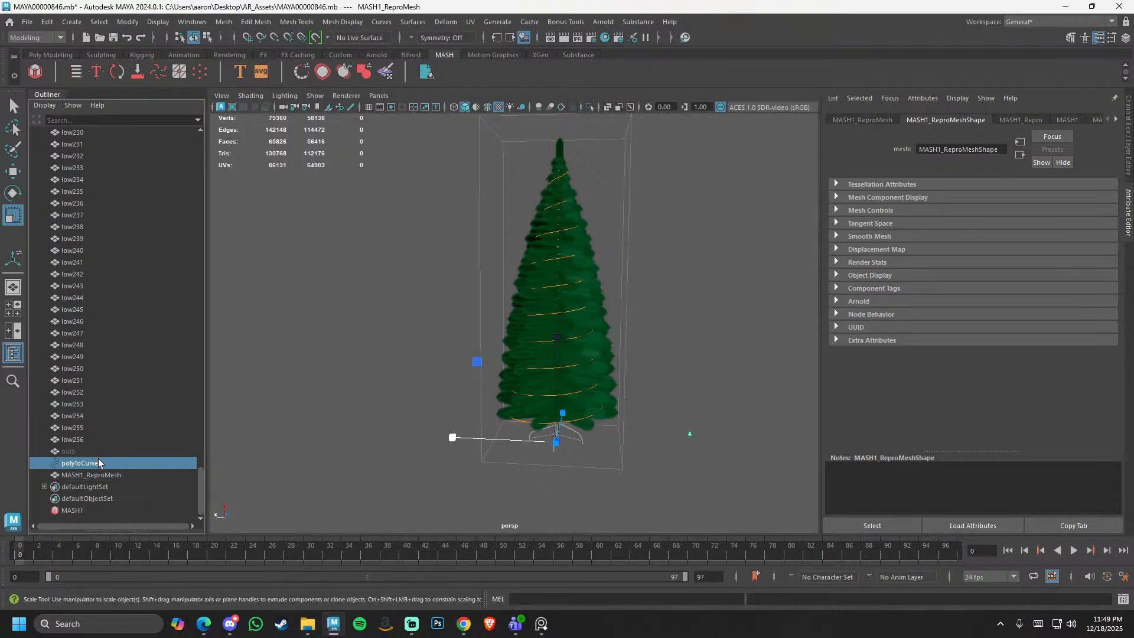
{"action": "left_click", "coordinate": [65, 54]}
{"action": "left_click", "coordinate": [98, 55]}
{"action": "left_click", "coordinate": [60, 54]}
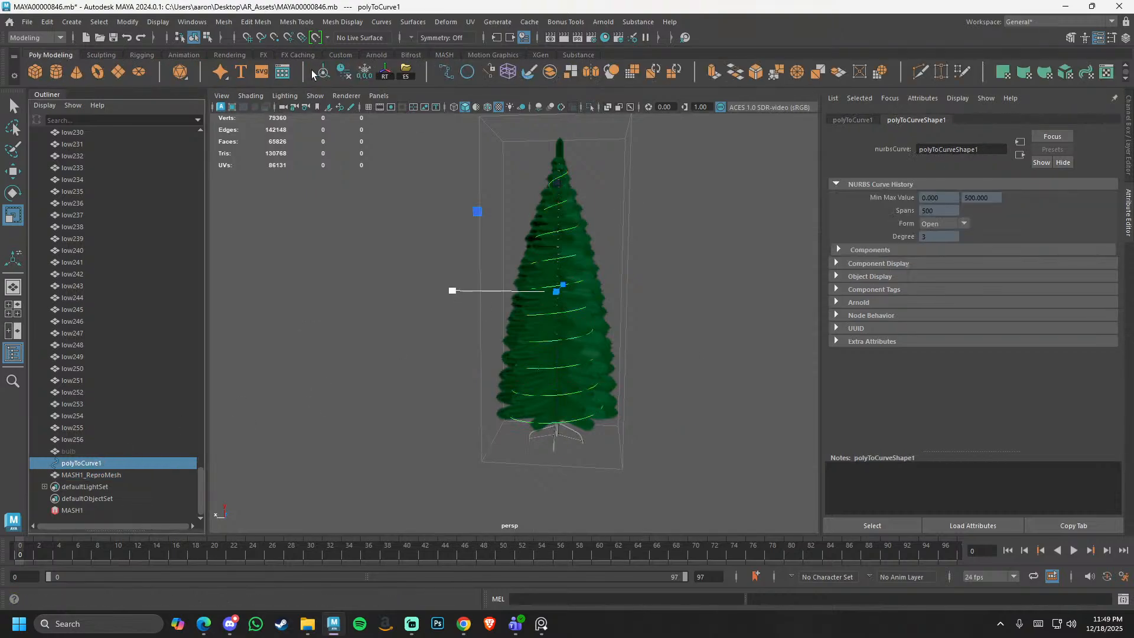
{"action": "left_click", "coordinate": [365, 72]}
- Delete the history of MASH1_ReproMesh and remove the mesh from the scene
{"action": "left_click_drag", "start_coordinate": [665, 398], "coordinate": [745, 454]}
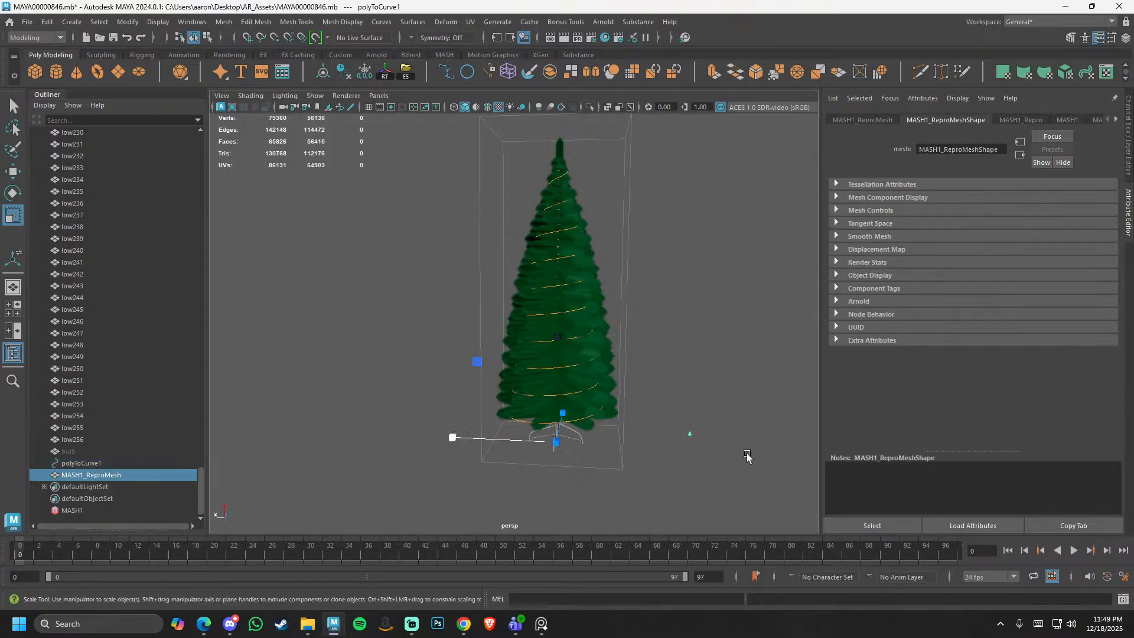
{"action": "left_click", "coordinate": [346, 73]}
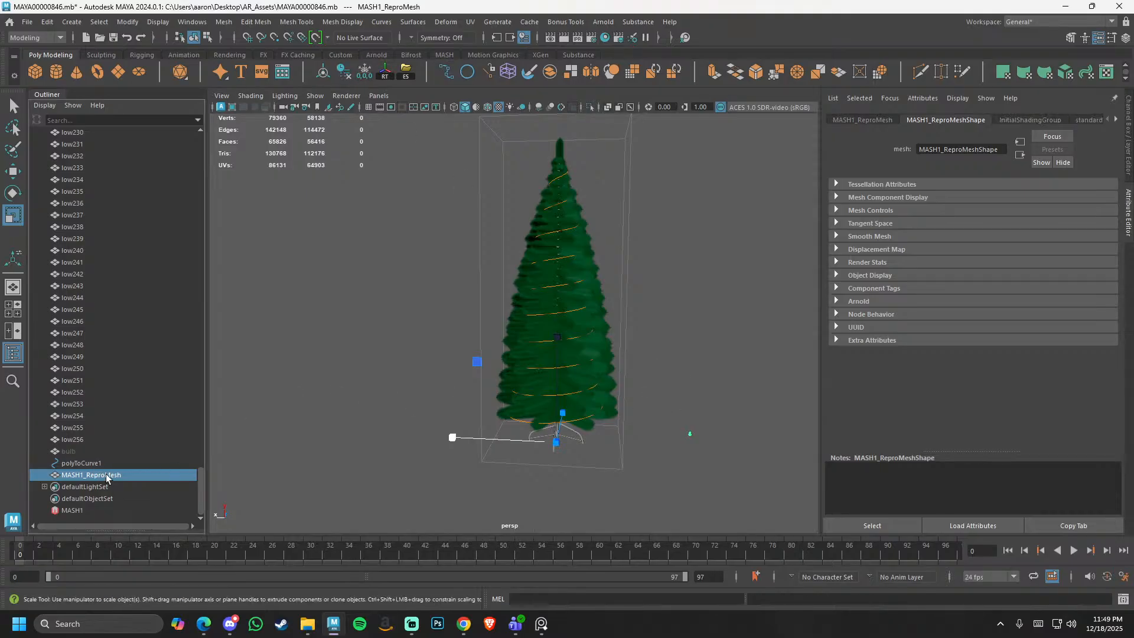
{"action": "key", "text": "Delete"}
- Unhide the original bulb mesh and frame it in the viewport
{"action": "left_click", "coordinate": [80, 473]}
{"action": "left_click", "coordinate": [81, 463]}
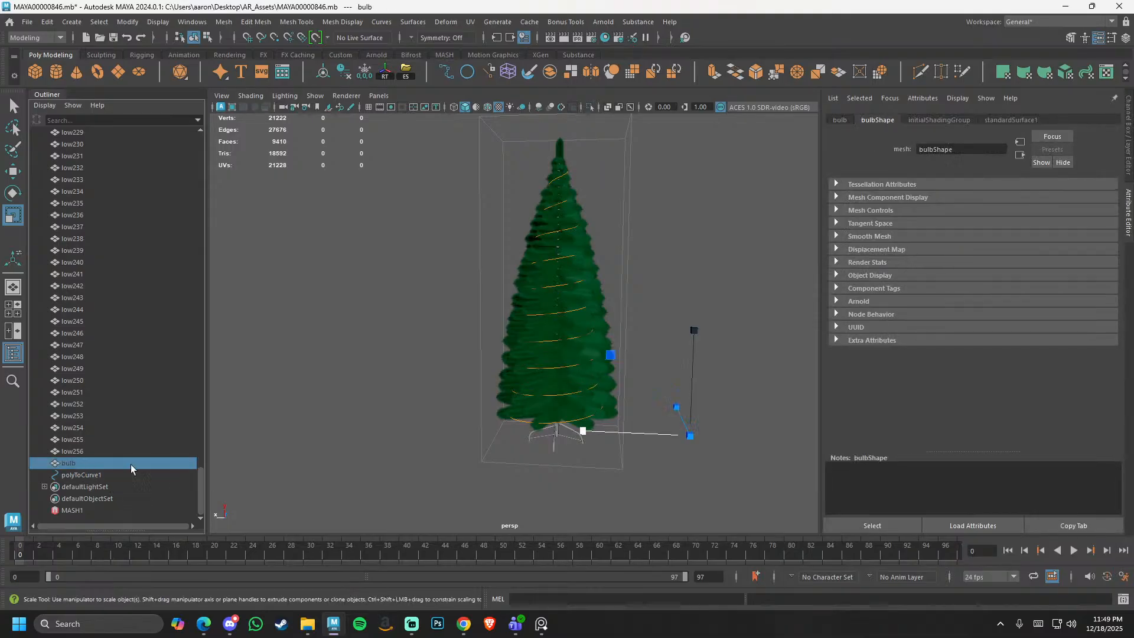
{"action": "key", "text": "h"}
{"action": "key", "text": "f"}
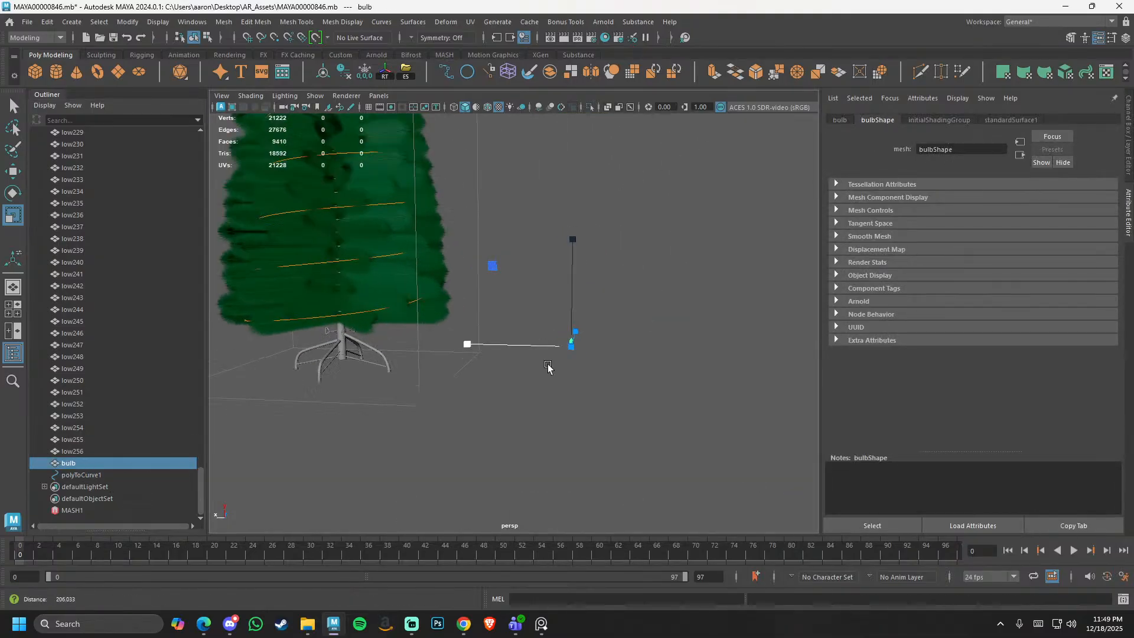
- Create a new MASH network from the bulb mesh beside the tree
{"action": "key", "text": "w"}
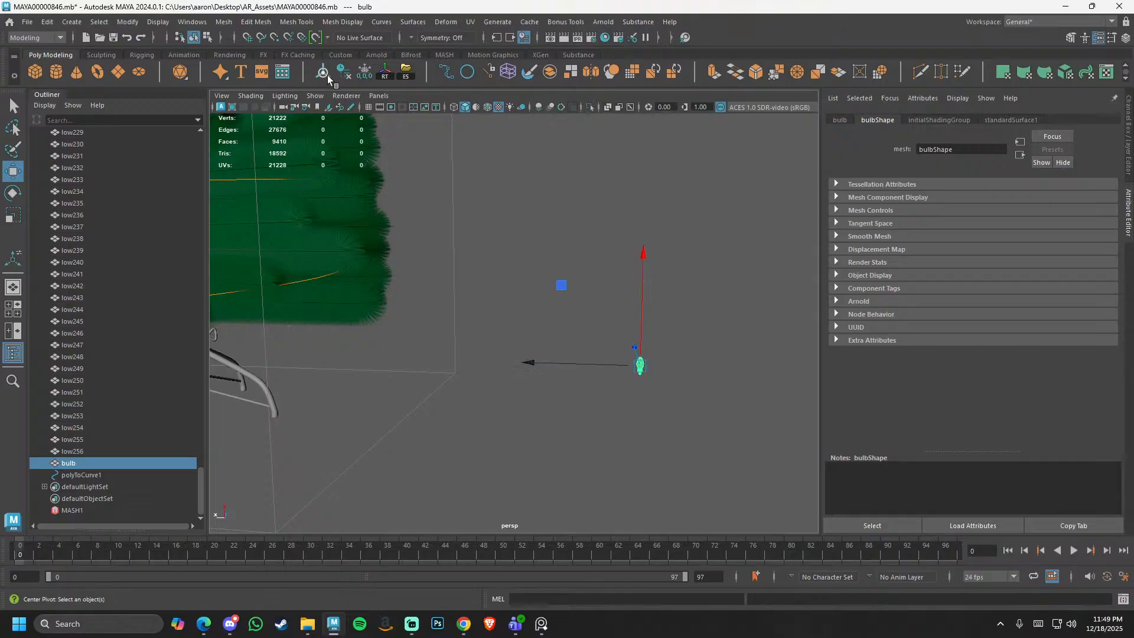
{"action": "left_click", "coordinate": [561, 285]}
{"action": "left_click_drag", "start_coordinate": [562, 286], "coordinate": [759, 397]}
{"action": "left_click", "coordinate": [106, 474]}
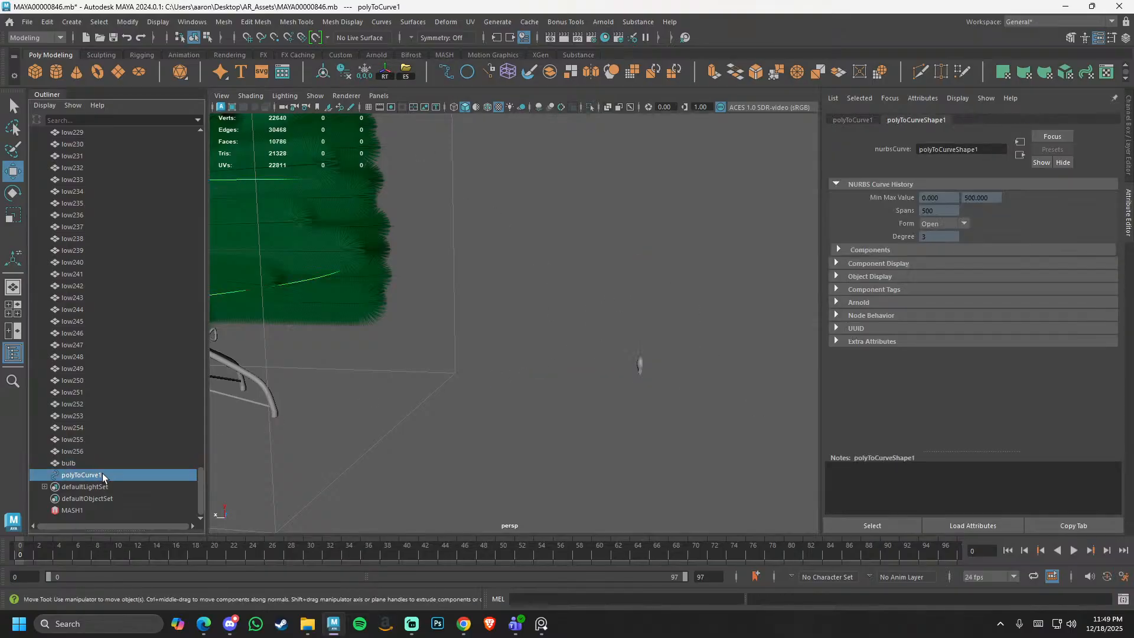
{"action": "left_click_drag", "start_coordinate": [590, 353], "coordinate": [732, 375]}
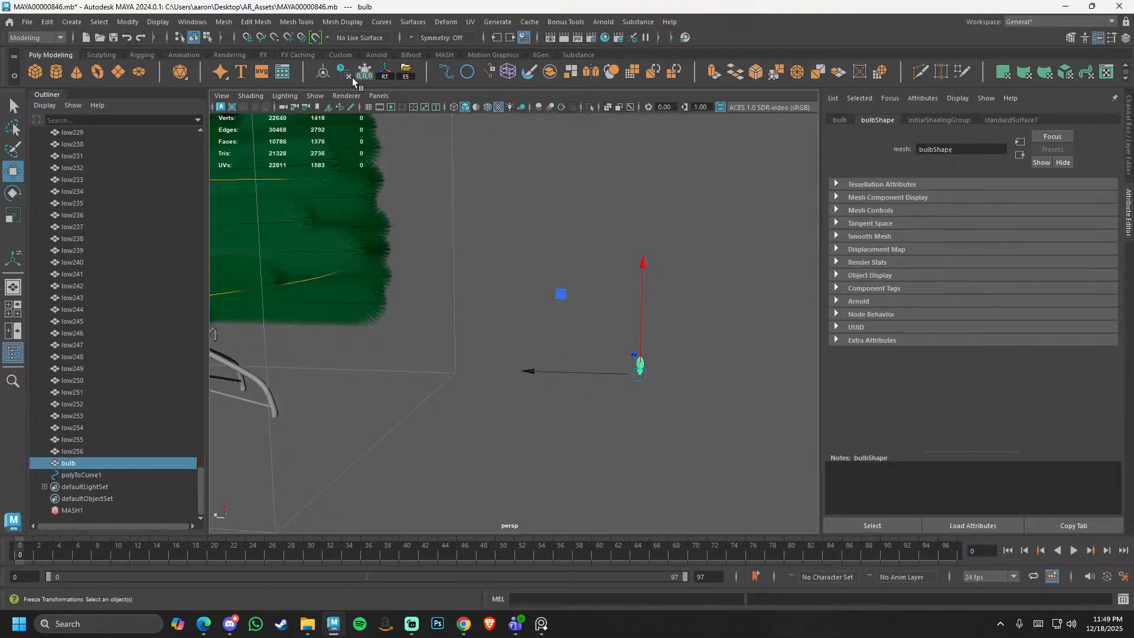
{"action": "left_click", "coordinate": [233, 54]}
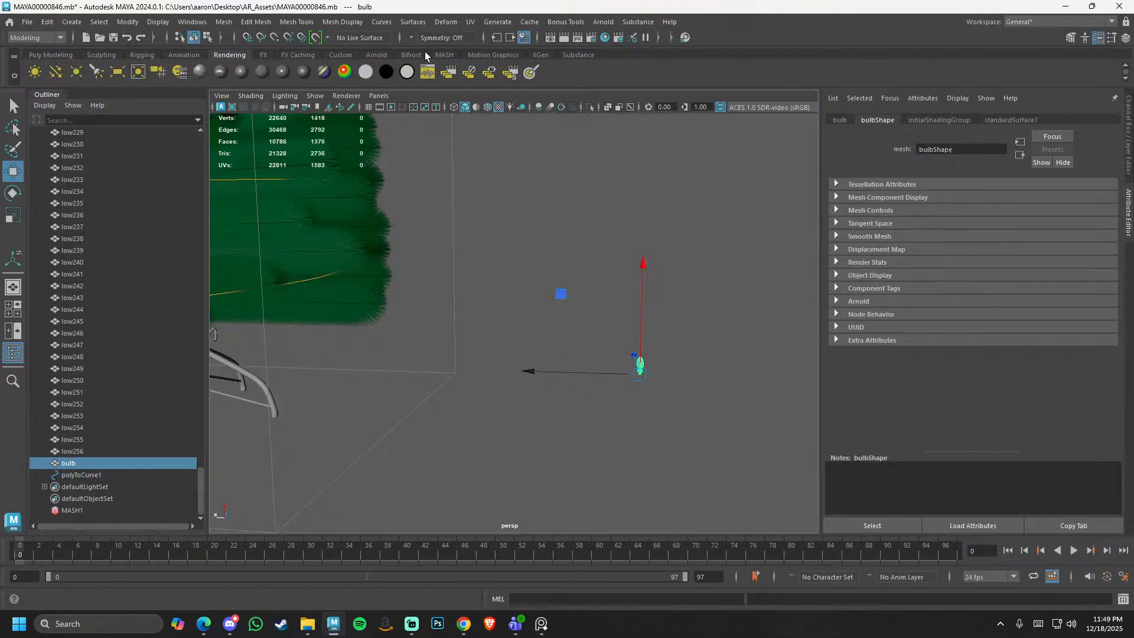
{"action": "left_click", "coordinate": [444, 54]}
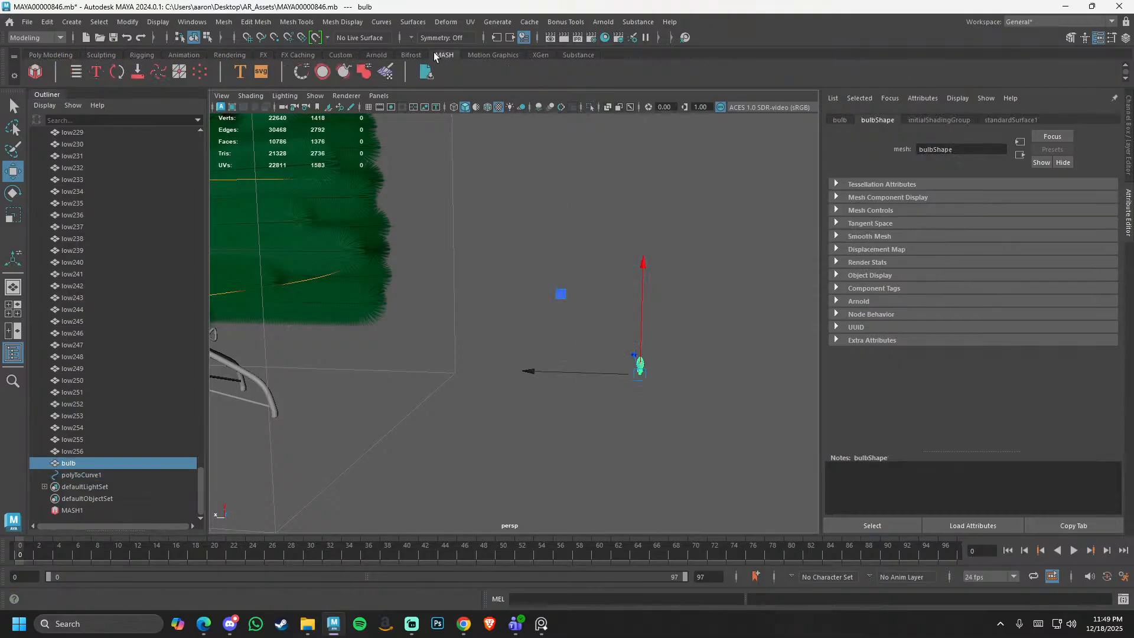
{"action": "left_click", "coordinate": [36, 75]}
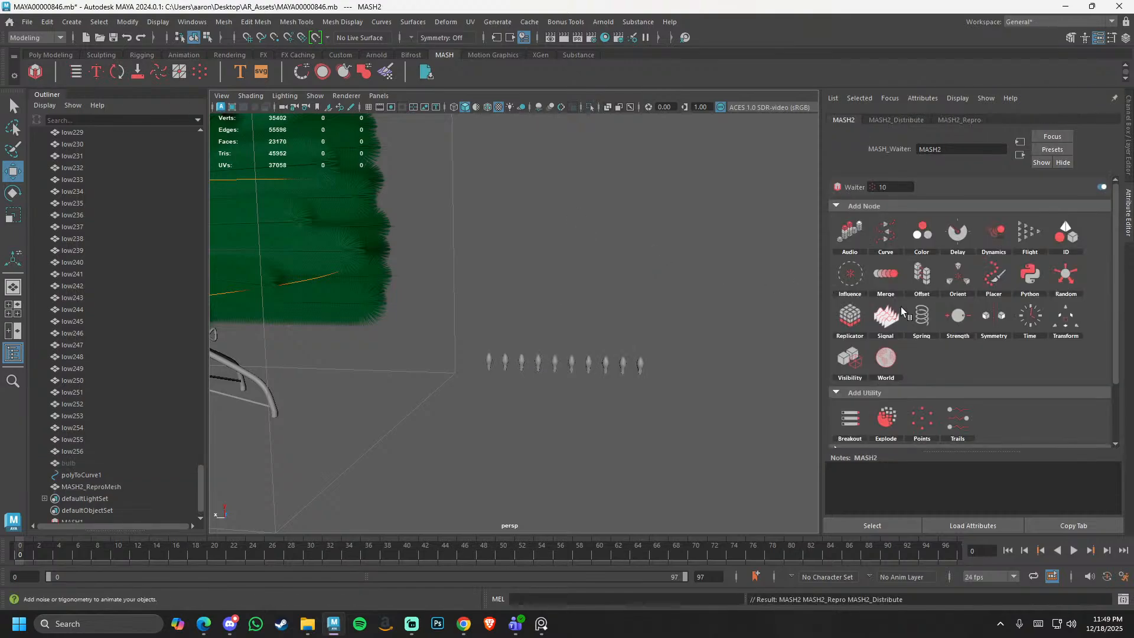
- Set the MASH2 Distribute node's Distance X to 0 and its number of points to 17
{"action": "left_click", "coordinate": [893, 118]}
{"action": "left_click", "coordinate": [844, 120]}
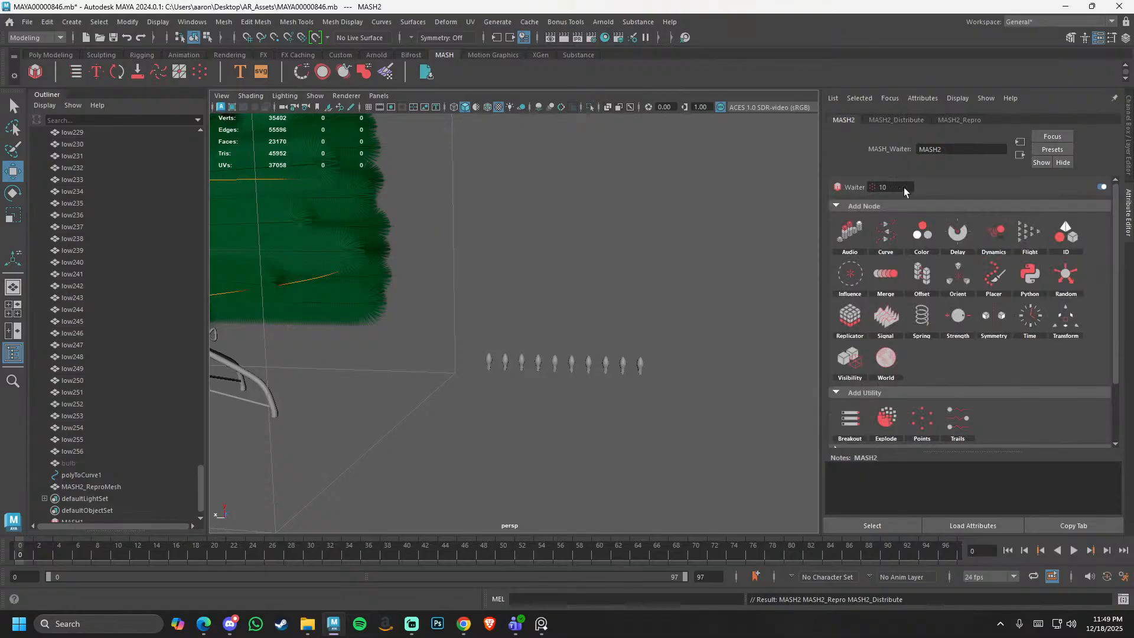
{"action": "scroll", "coordinate": [910, 381], "scroll_direction": "down", "scroll_amount": 3}
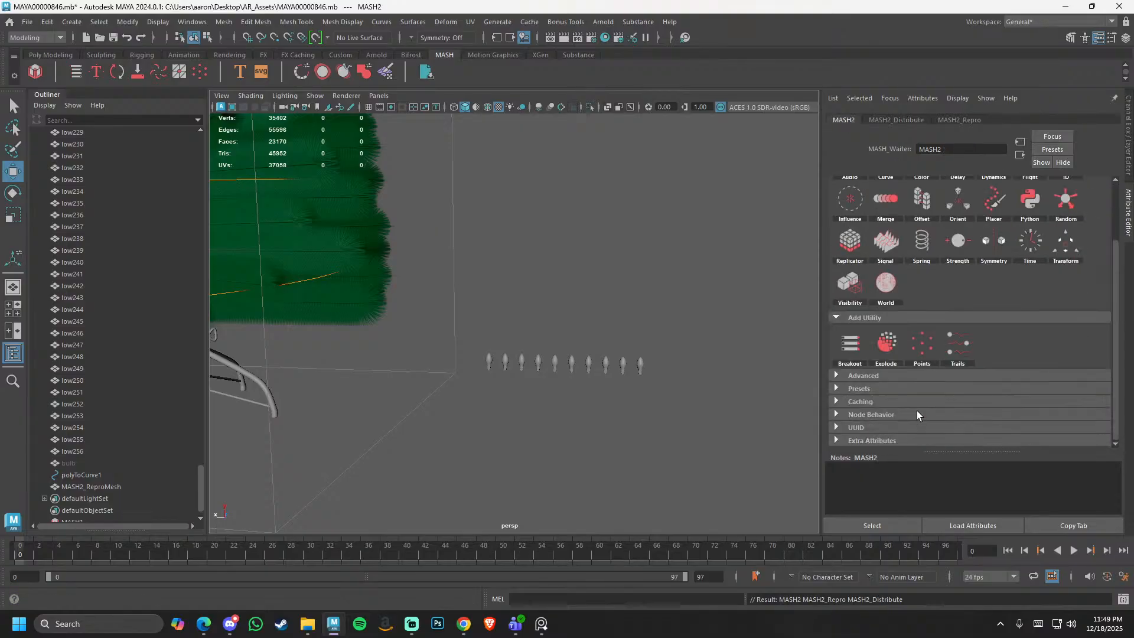
{"action": "scroll", "coordinate": [916, 410], "scroll_direction": "up", "scroll_amount": 3}
{"action": "left_click", "coordinate": [904, 121]}
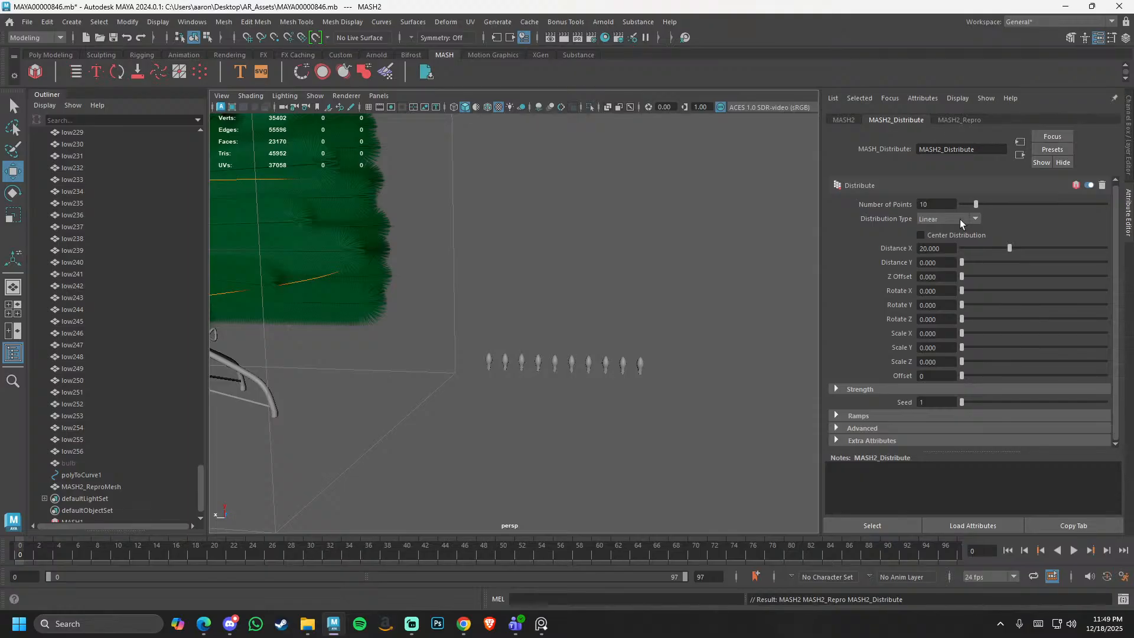
{"action": "left_click_drag", "start_coordinate": [999, 246], "coordinate": [947, 243]}
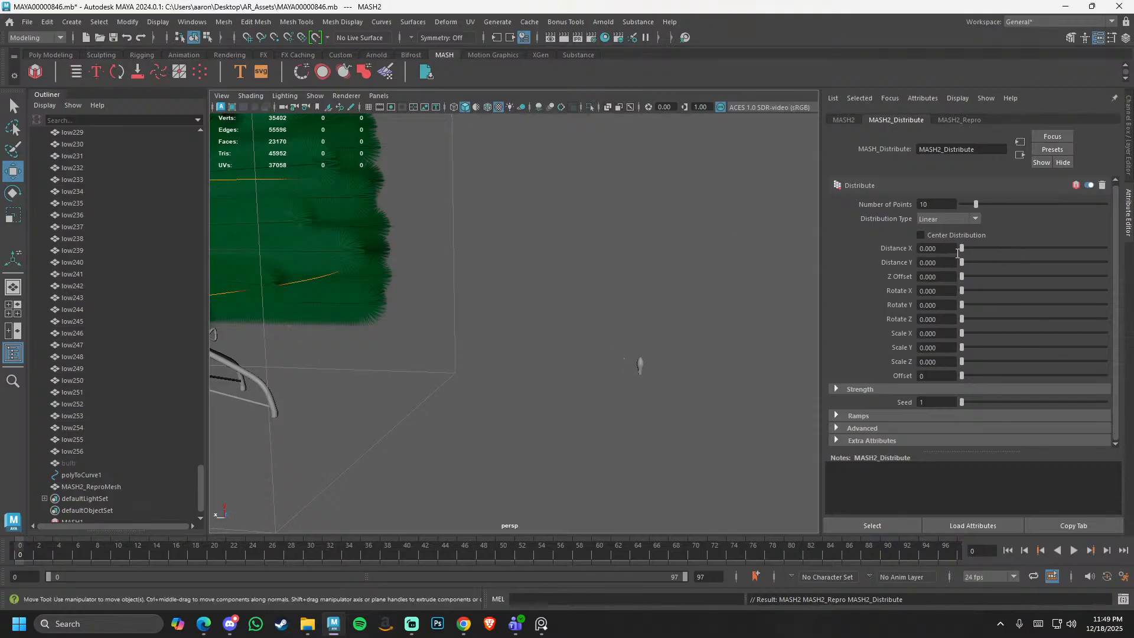
{"action": "mouse_move", "coordinate": [977, 204]}
{"action": "left_mouse_down"}
{"action": "mouse_move", "coordinate": [1037, 207]}
{"action": "mouse_move", "coordinate": [930, 210]}
{"action": "mouse_move", "coordinate": [985, 212]}
{"action": "left_mouse_up"}
- Add a Curve node to the MASH2 network and connect polyToCurve1 as its input curve
{"action": "left_click", "coordinate": [956, 120]}
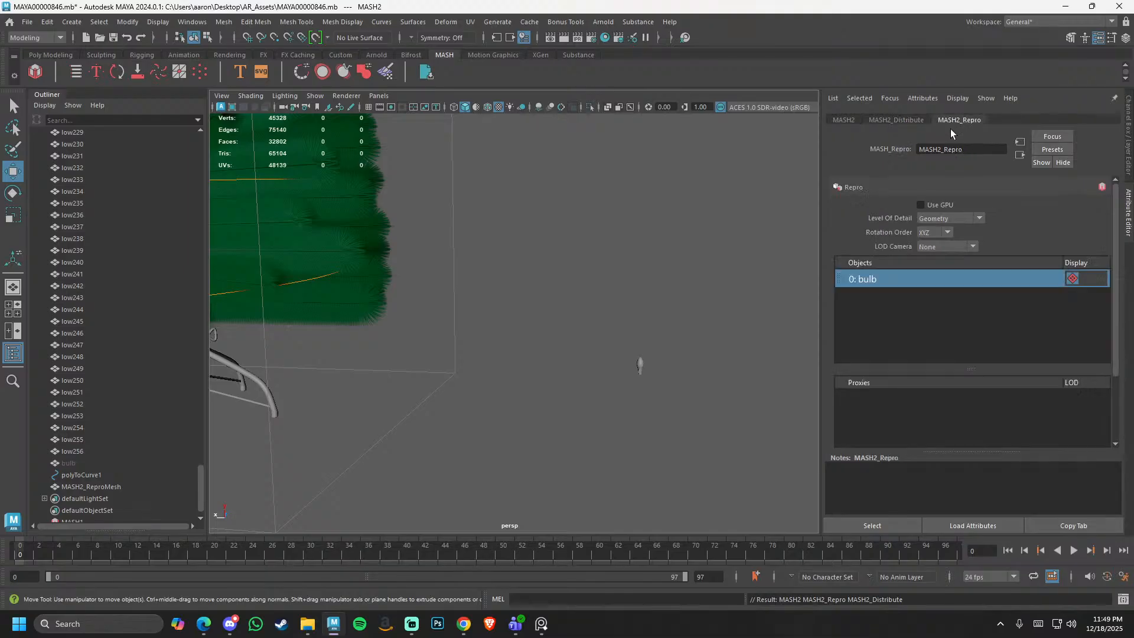
{"action": "left_click", "coordinate": [904, 121]}
{"action": "left_click", "coordinate": [847, 119]}
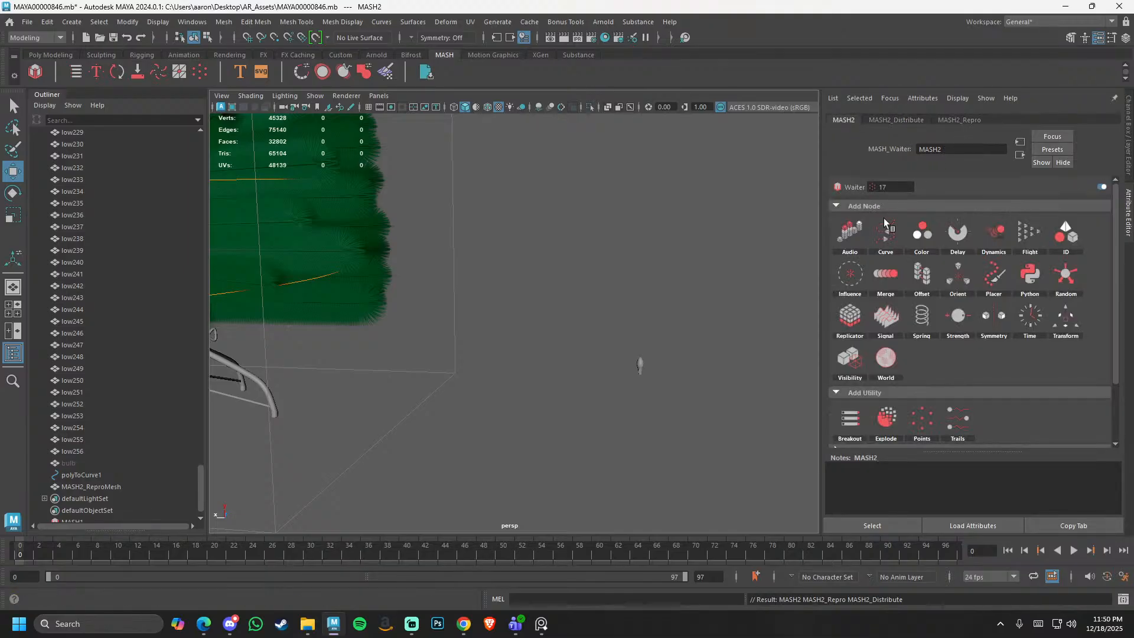
{"action": "left_click", "coordinate": [930, 243]}
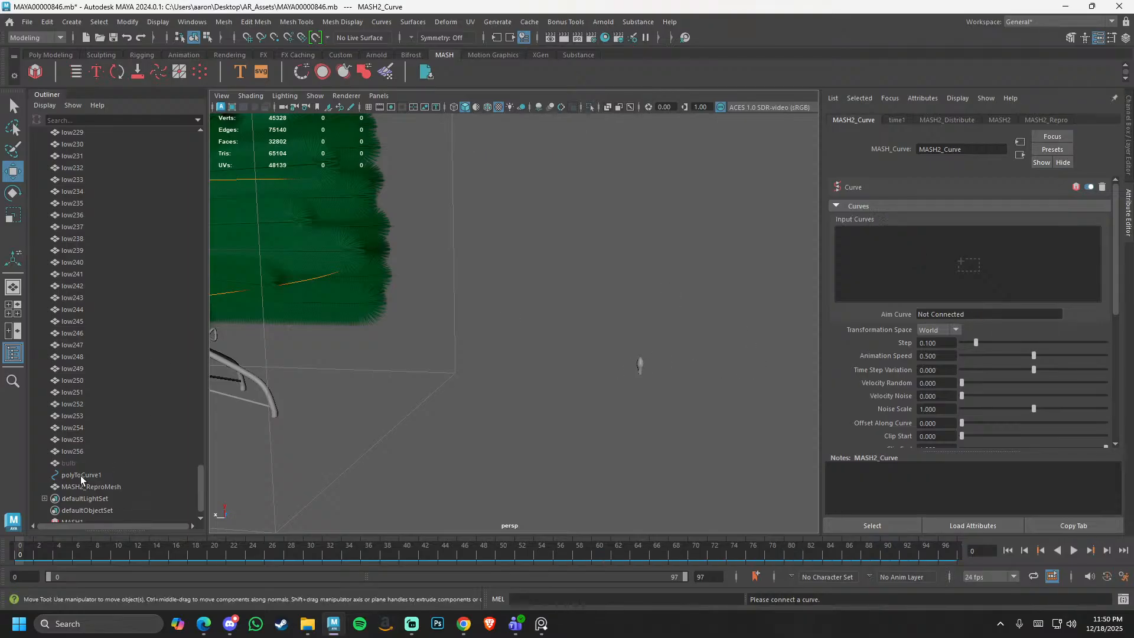
{"action": "middle_click_drag", "start_coordinate": [80, 476], "coordinate": [941, 264]}
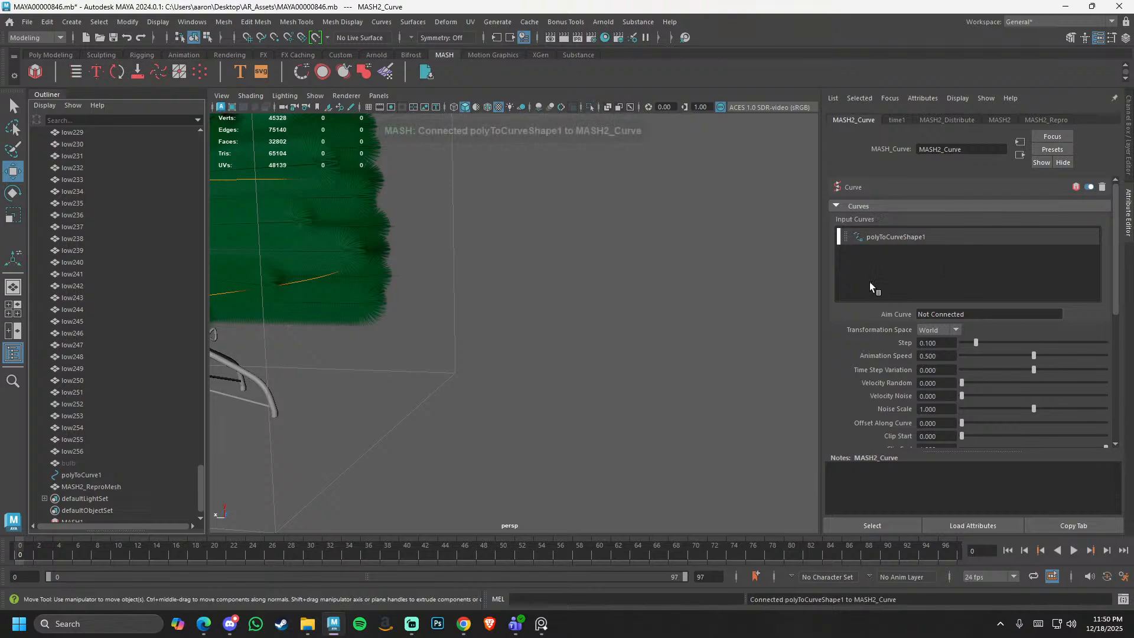
- Set the MASH2 Curve node's Step to about 0.409 and Animation Speed to about 0.421
{"action": "right_click_drag", "start_coordinate": [679, 283], "coordinate": [171, 284], "text": "alt"}
{"action": "middle_click_drag", "start_coordinate": [405, 291], "coordinate": [457, 356], "text": "alt"}
{"action": "left_click_drag", "start_coordinate": [473, 331], "coordinate": [481, 324], "text": "alt"}
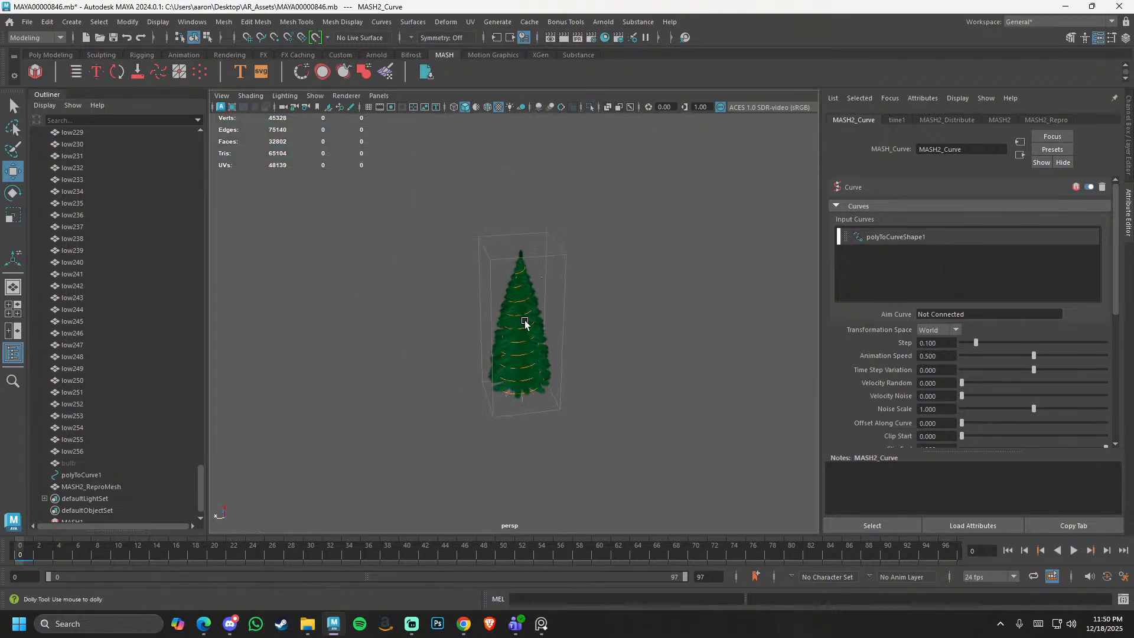
{"action": "right_click_drag", "start_coordinate": [480, 325], "coordinate": [658, 172], "text": "alt"}
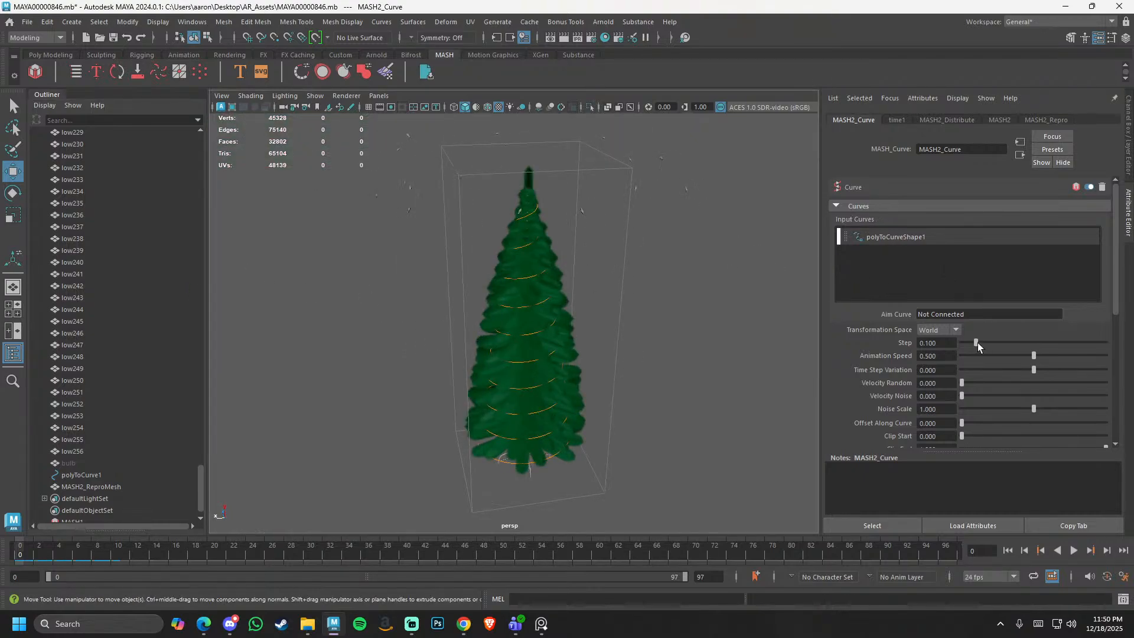
{"action": "left_click_drag", "start_coordinate": [976, 343], "coordinate": [1021, 358]}
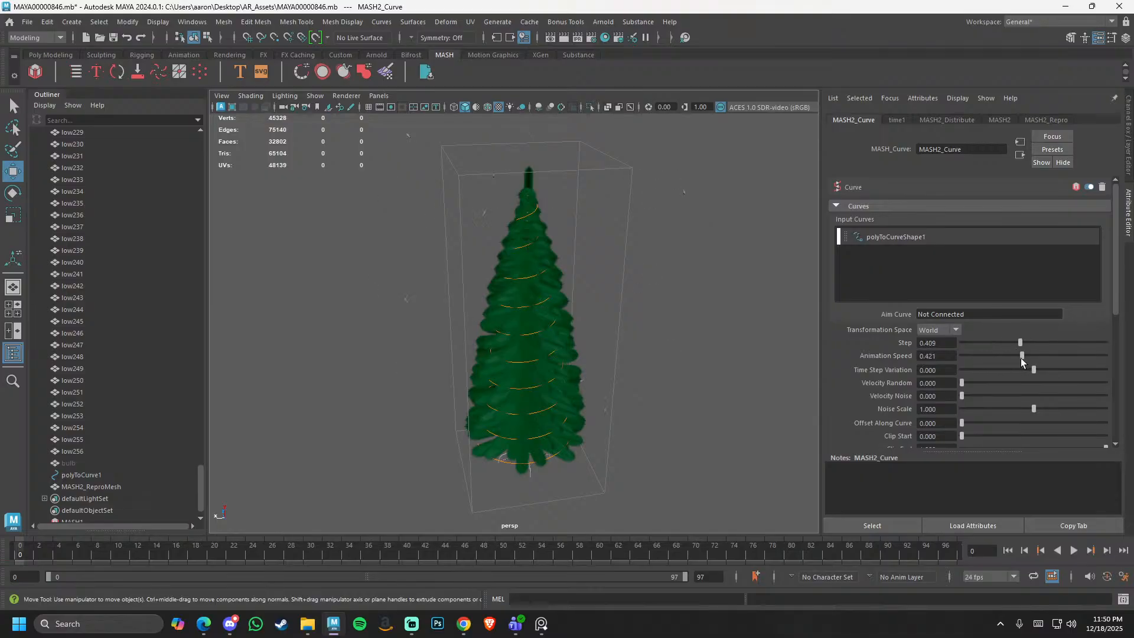
- Try the Mesh, Grid and Volume distribution types on the MASH2 Distribute node
{"action": "left_click", "coordinate": [909, 121]}
{"action": "left_click", "coordinate": [957, 121]}
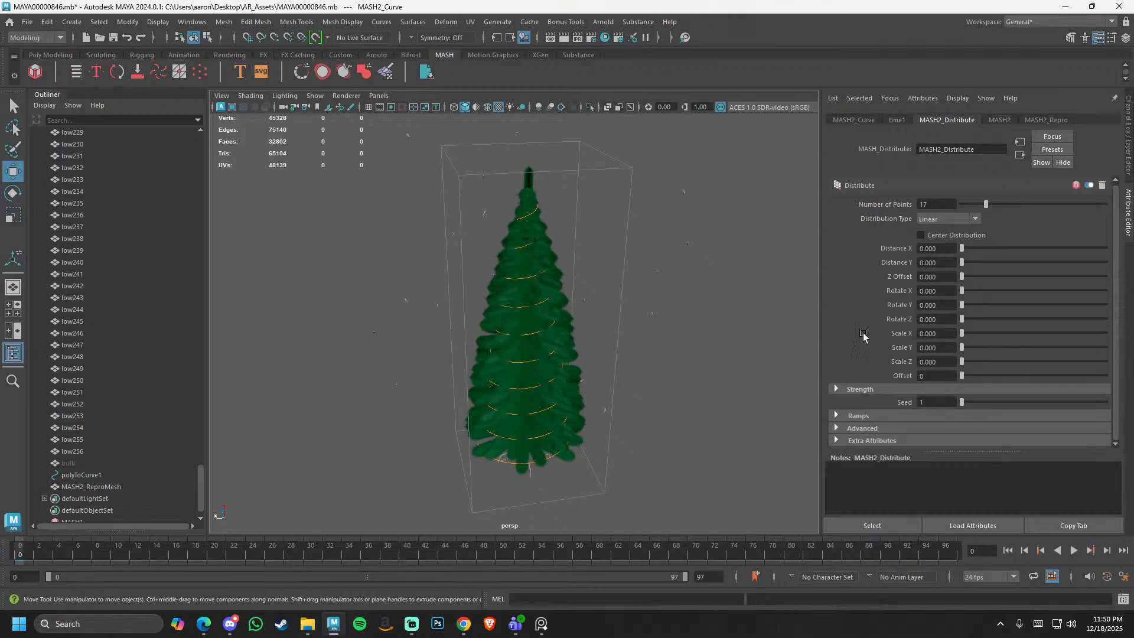
{"action": "left_click", "coordinate": [961, 220]}
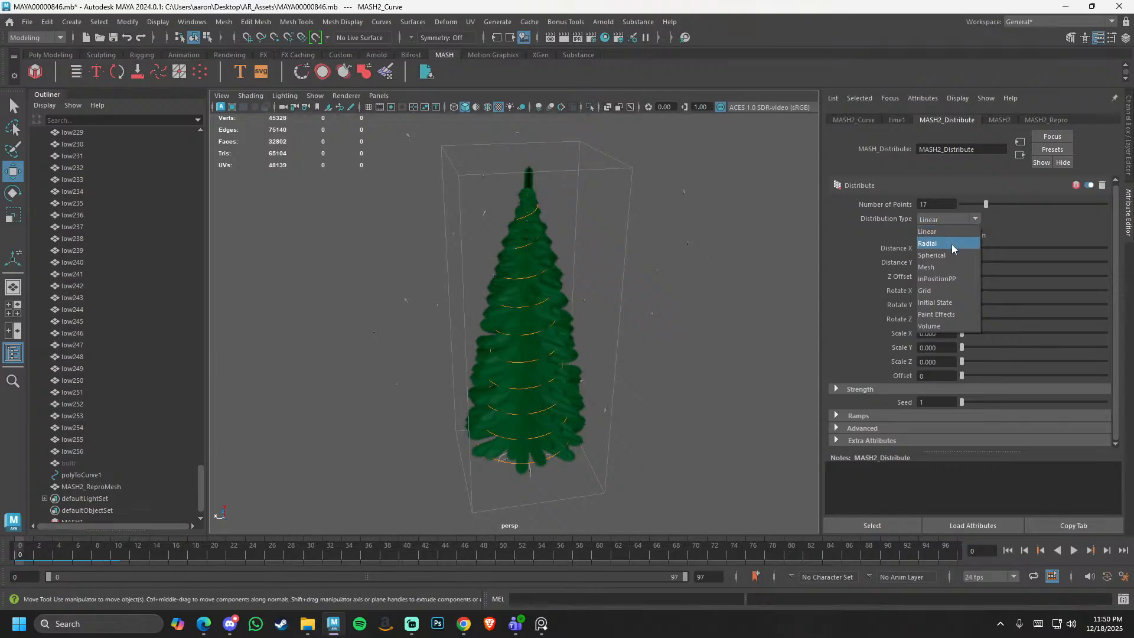
{"action": "left_click", "coordinate": [945, 267]}
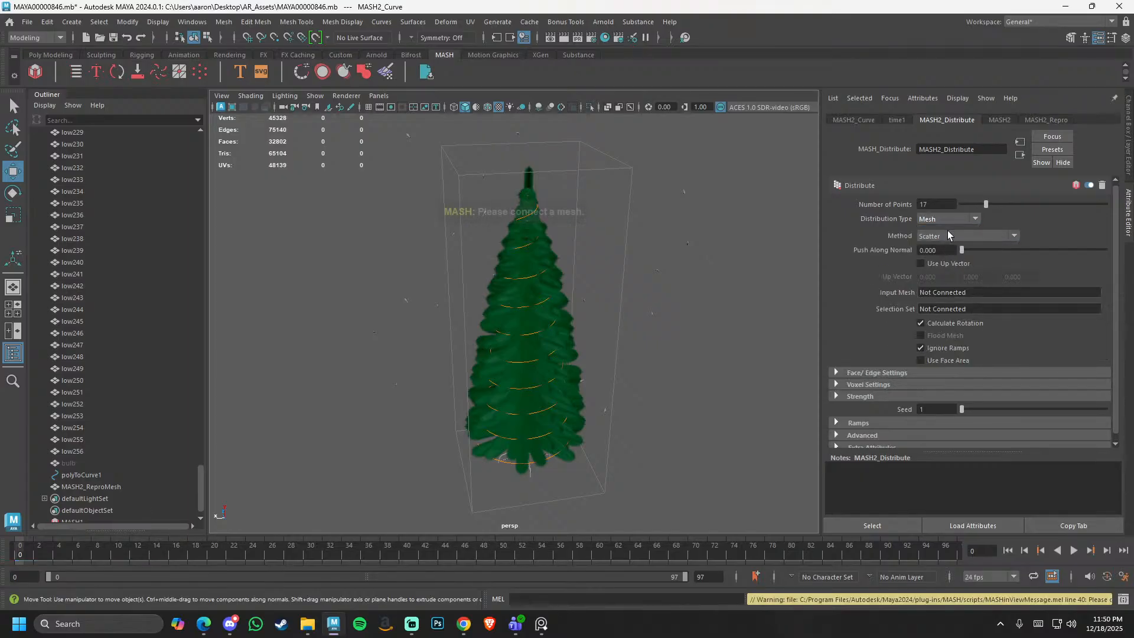
{"action": "left_click_drag", "start_coordinate": [962, 250], "coordinate": [970, 250]}
{"action": "left_click", "coordinate": [951, 220]}
{"action": "left_click", "coordinate": [945, 290]}
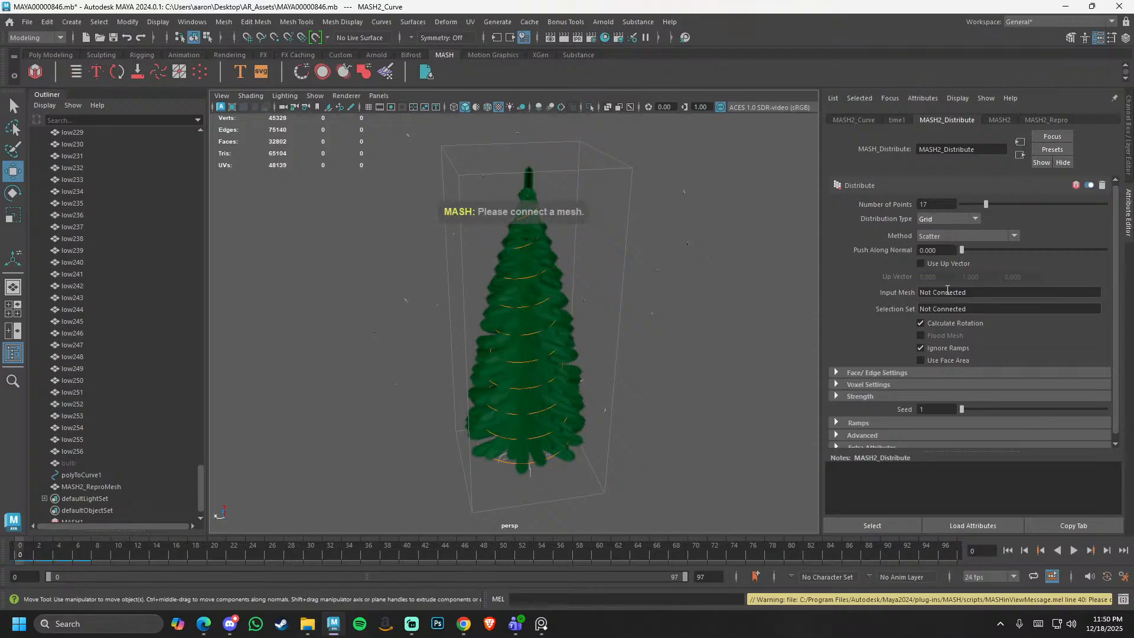
{"action": "left_click", "coordinate": [945, 222]}
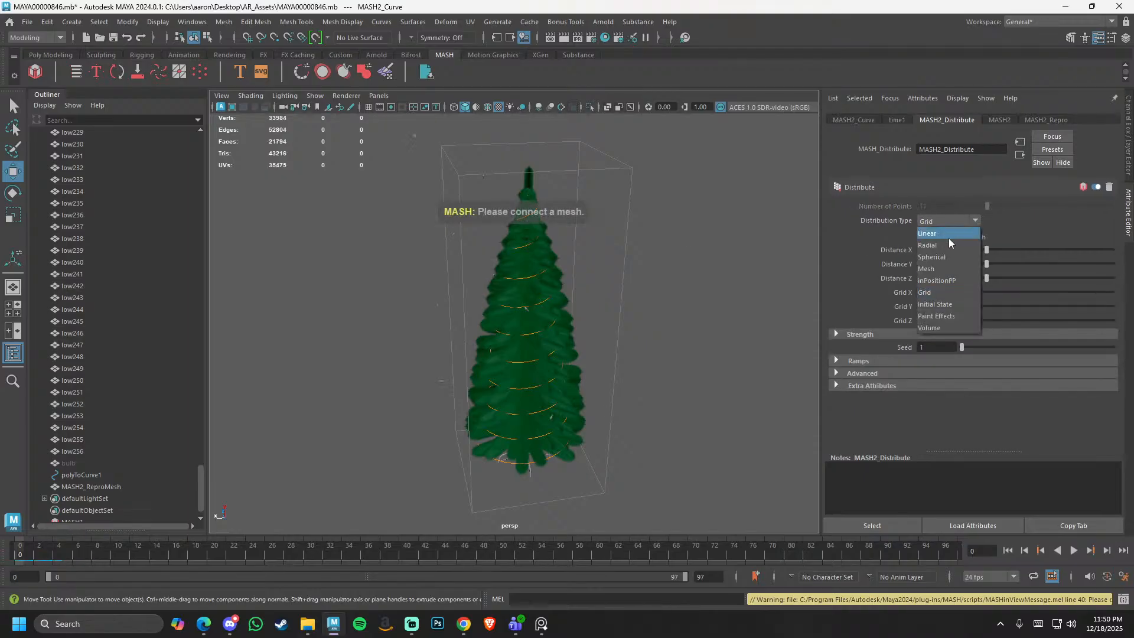
{"action": "left_click", "coordinate": [947, 328]}
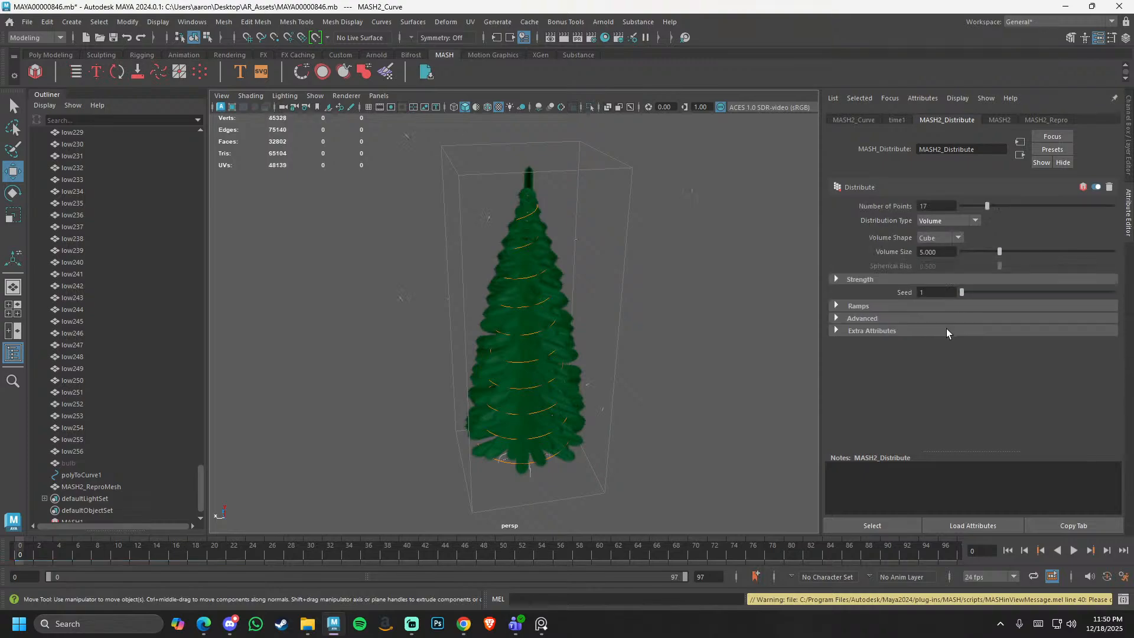
- Try the Radial distribution type for the bulbs and return the Distribute node to Linear
{"action": "left_click", "coordinate": [946, 221]}
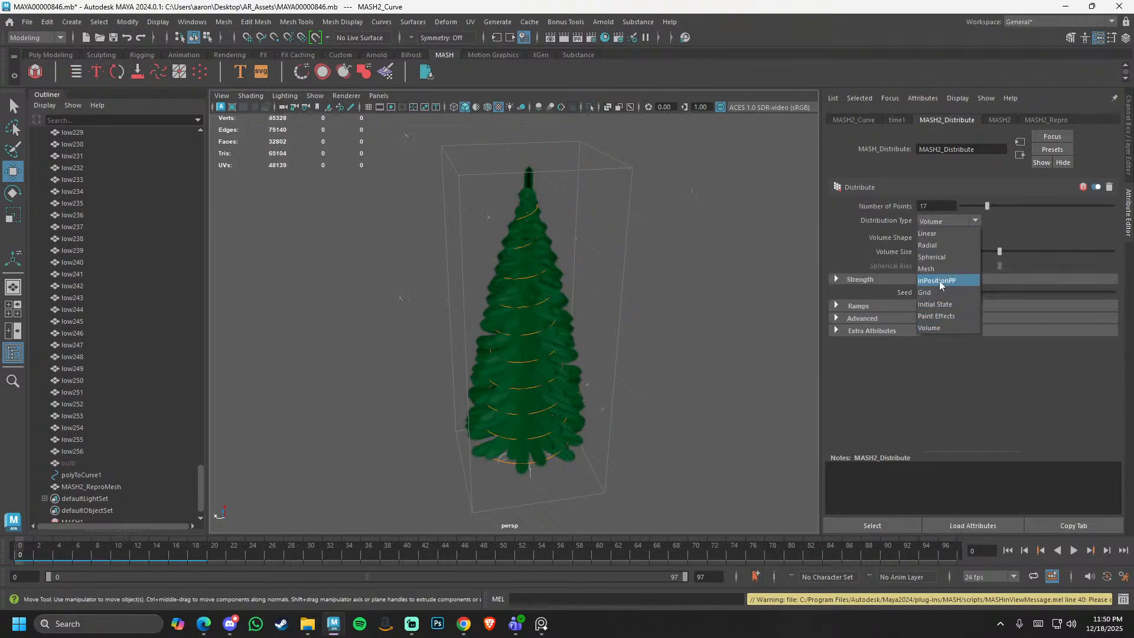
{"action": "left_click", "coordinate": [941, 245]}
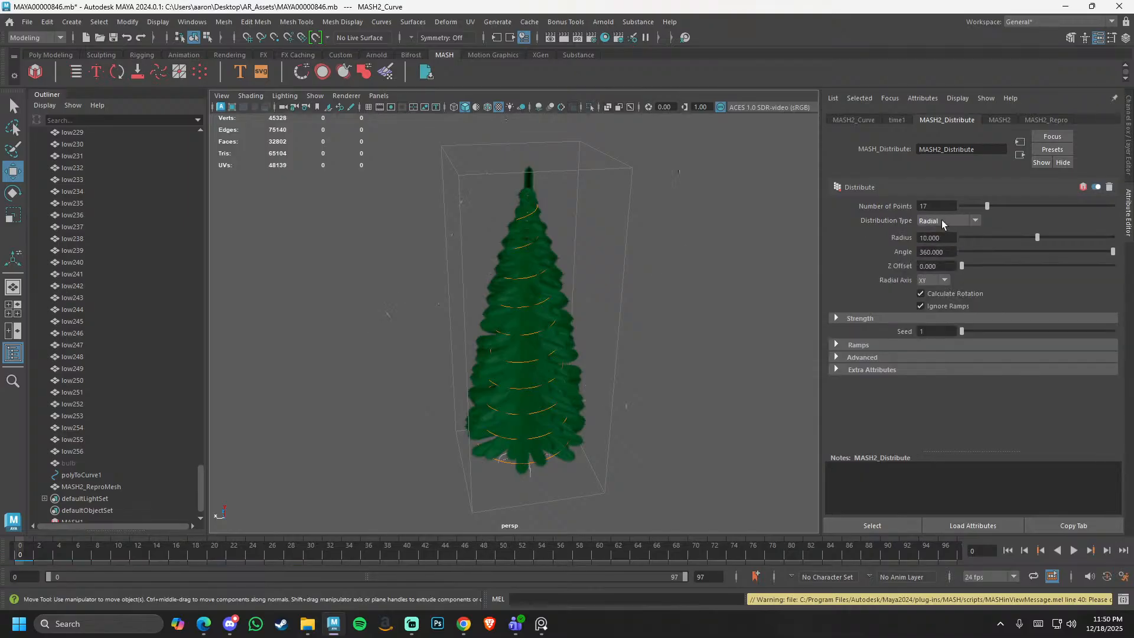
{"action": "left_click", "coordinate": [942, 220]}
{"action": "left_click", "coordinate": [945, 222]}
{"action": "left_click_drag", "start_coordinate": [994, 237], "coordinate": [939, 270]}
{"action": "left_click", "coordinate": [939, 221]}
{"action": "left_click", "coordinate": [939, 235]}
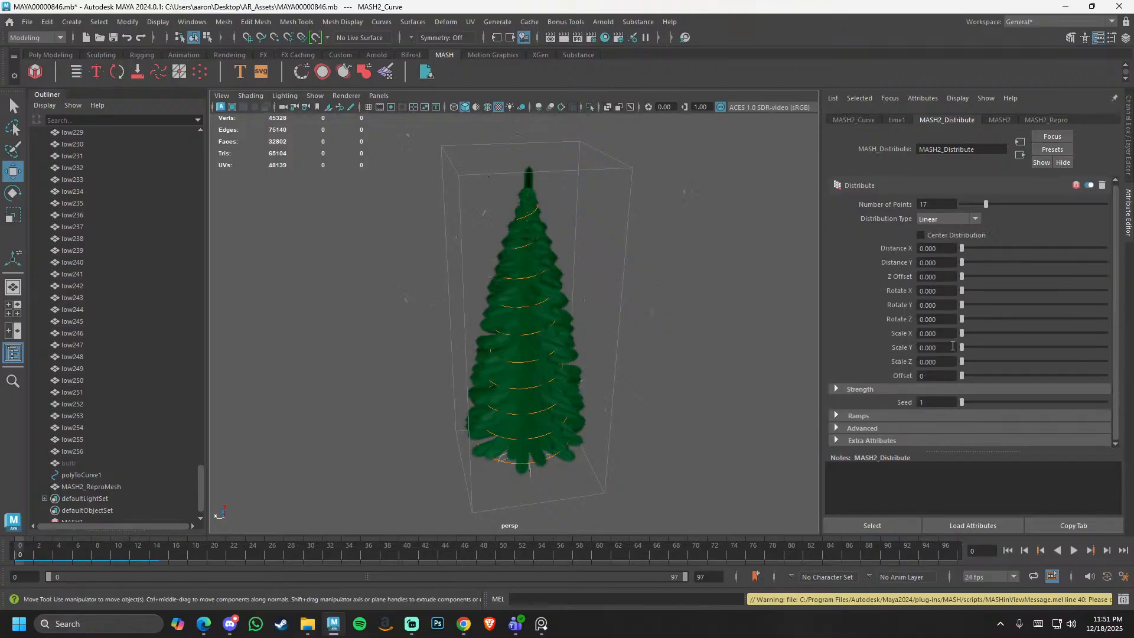
{"action": "left_click", "coordinate": [939, 236]}
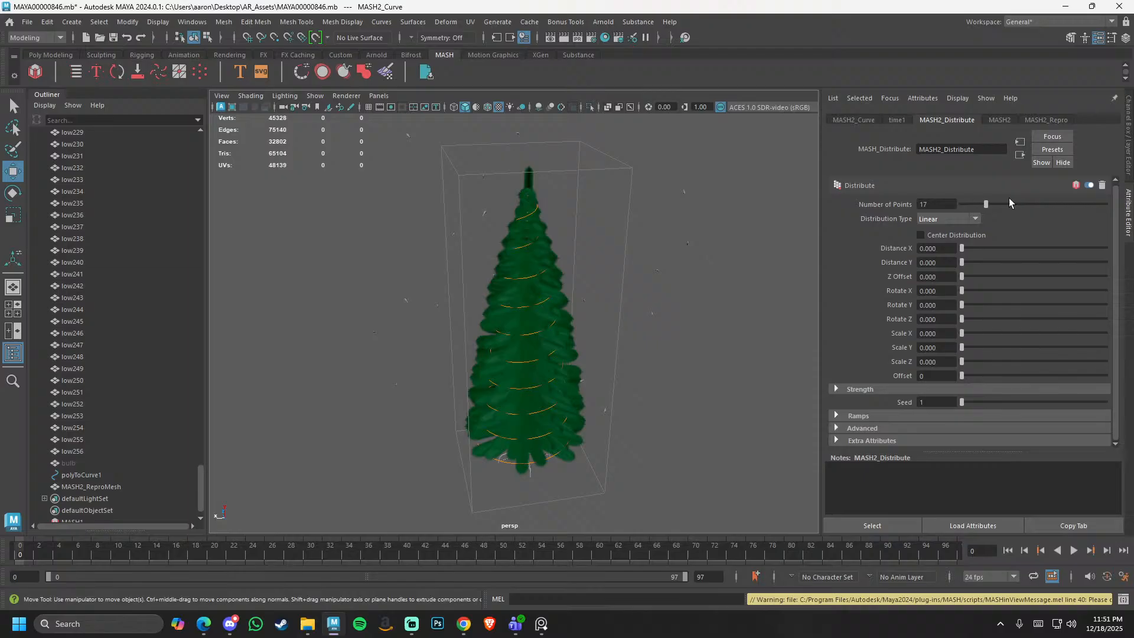
- Toggle the MASH2 network off and on, and examine its available nodes and the Curve node's settings
{"action": "left_click", "coordinate": [1090, 185]}
{"action": "left_click", "coordinate": [1089, 186]}
{"action": "left_click", "coordinate": [1076, 187]}
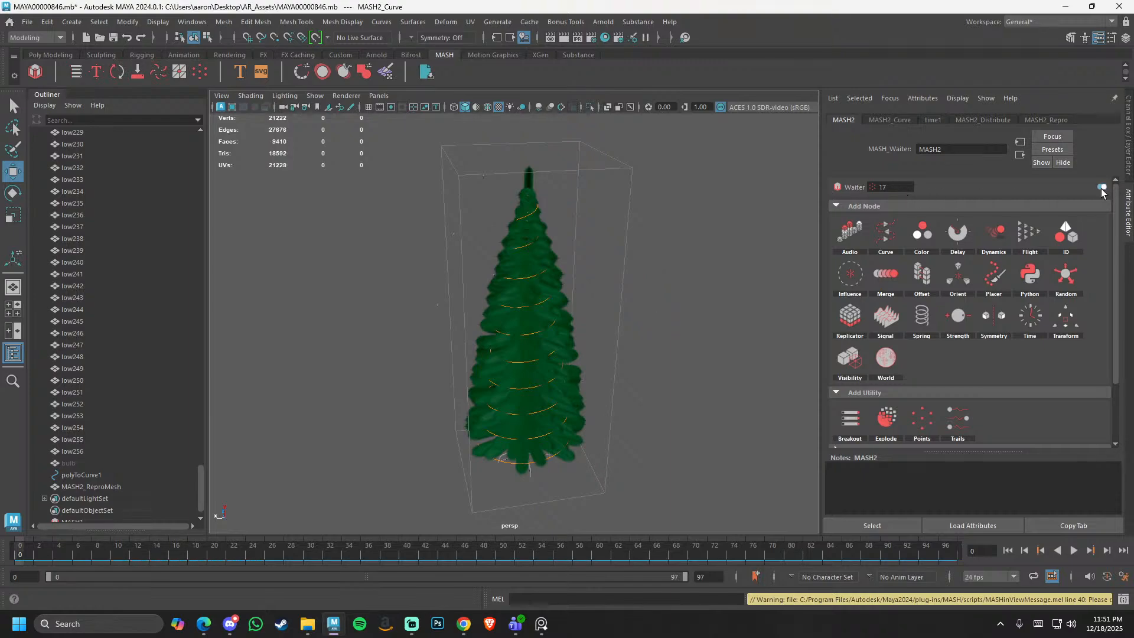
{"action": "scroll", "coordinate": [912, 363], "scroll_direction": "down", "scroll_amount": 3}
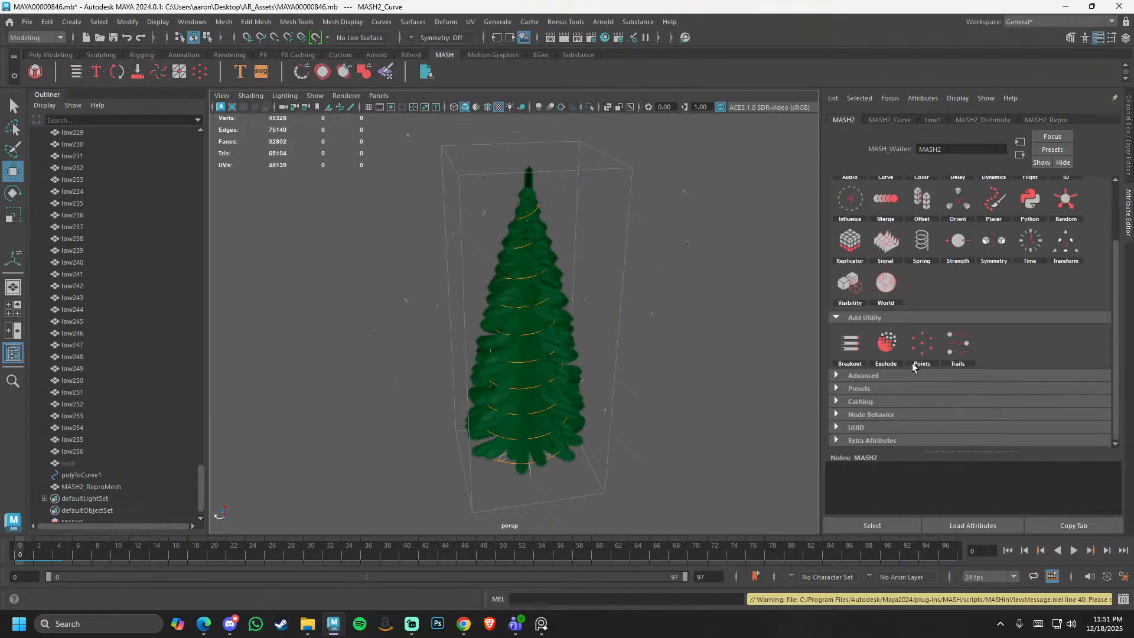
{"action": "scroll", "coordinate": [918, 296], "scroll_direction": "up", "scroll_amount": 3}
{"action": "left_click", "coordinate": [890, 120]}
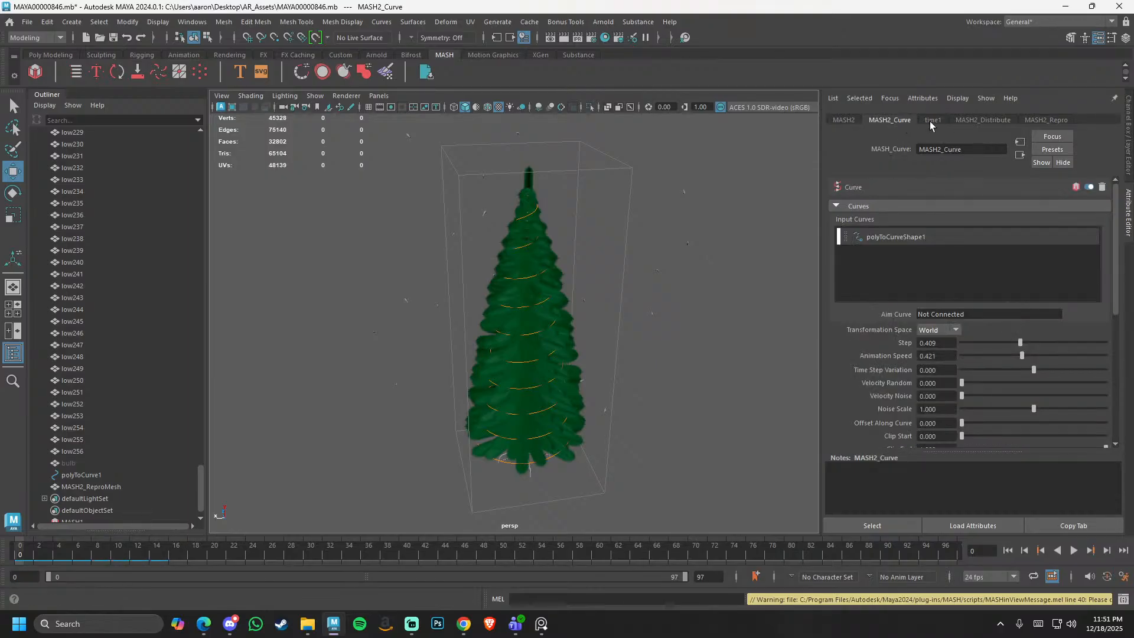
{"action": "left_click_drag", "start_coordinate": [929, 244], "coordinate": [926, 233]}
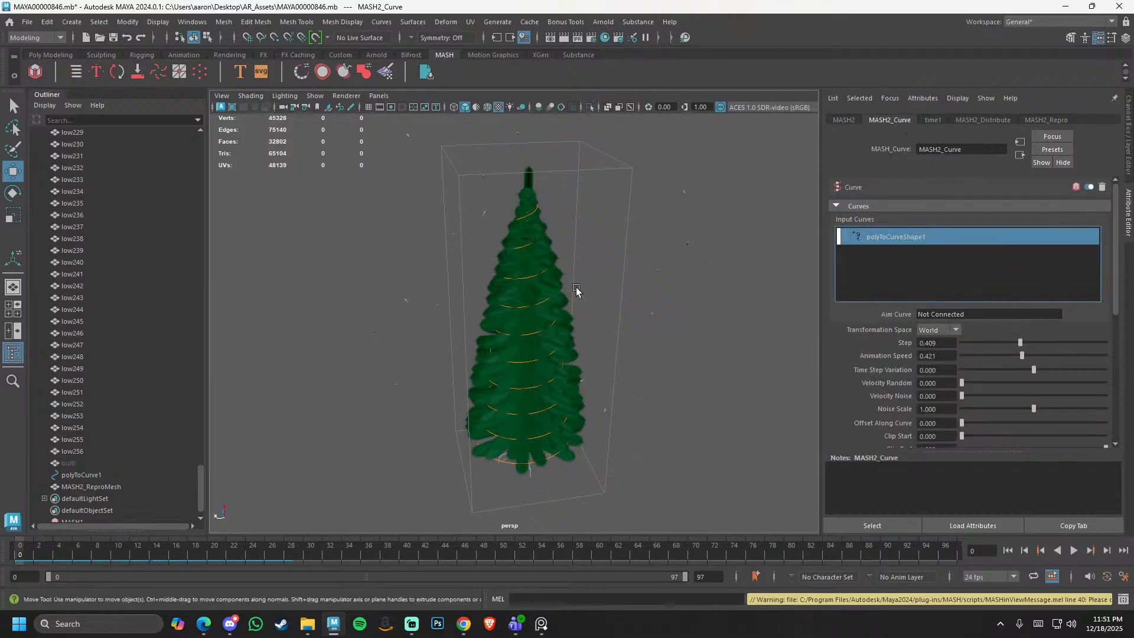
- Delete the MASH2_ReproMesh bulbs around the tree and unhide the original bulb mesh
{"action": "left_click", "coordinate": [369, 407]}
{"action": "left_click_drag", "start_coordinate": [388, 275], "coordinate": [437, 328]}
{"action": "key", "text": "Delete"}
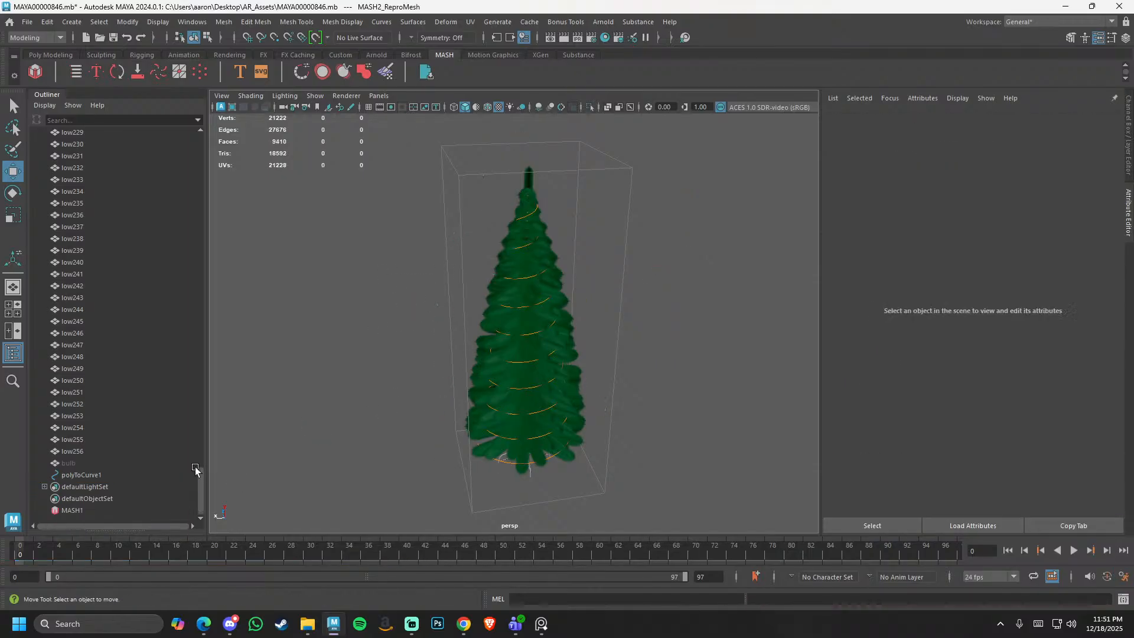
{"action": "left_click", "coordinate": [97, 463]}
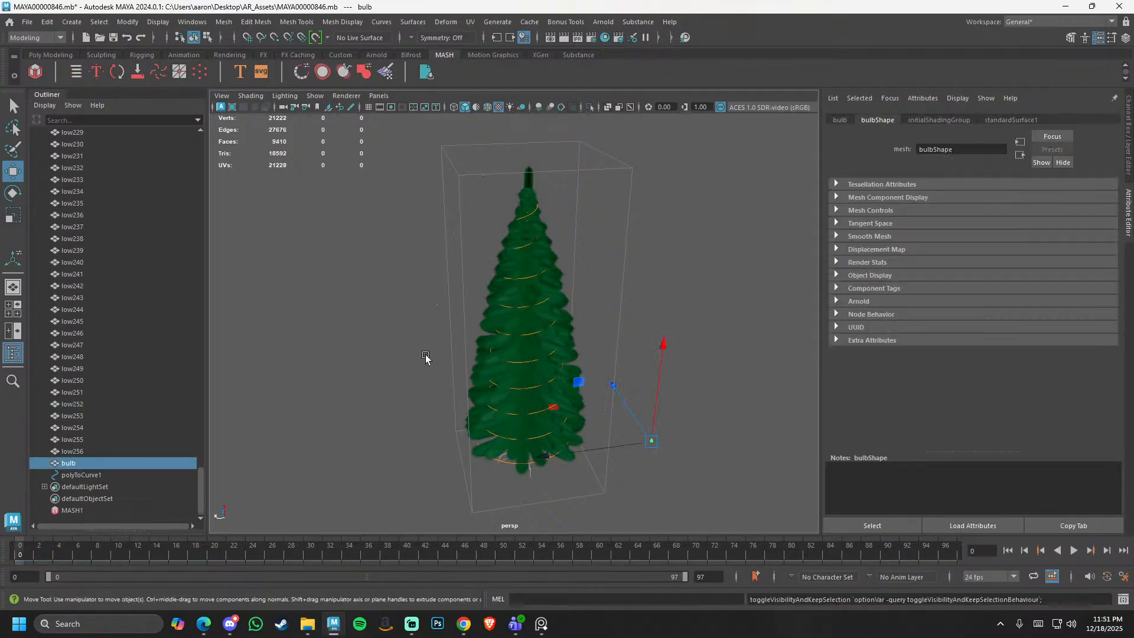
- Create a sweep mesh along the polyToCurve1 spiral curve around the tree
{"action": "scroll", "coordinate": [549, 296], "scroll_direction": "up", "scroll_amount": 5}
{"action": "scroll", "coordinate": [568, 381], "scroll_direction": "up", "scroll_amount": 3}
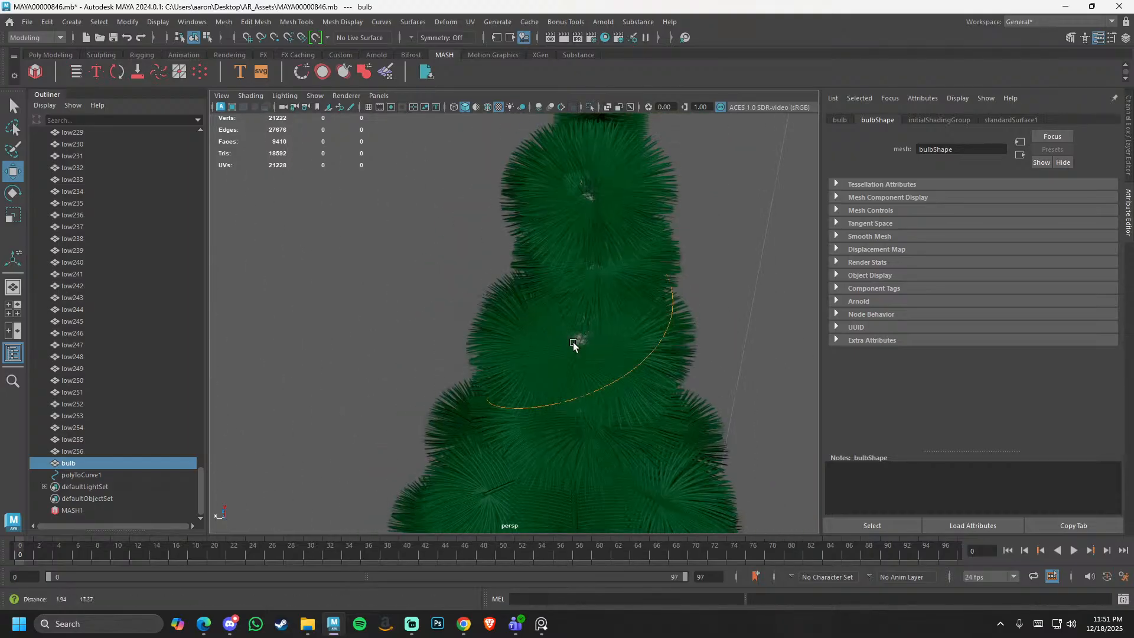
{"action": "left_click", "coordinate": [611, 383]}
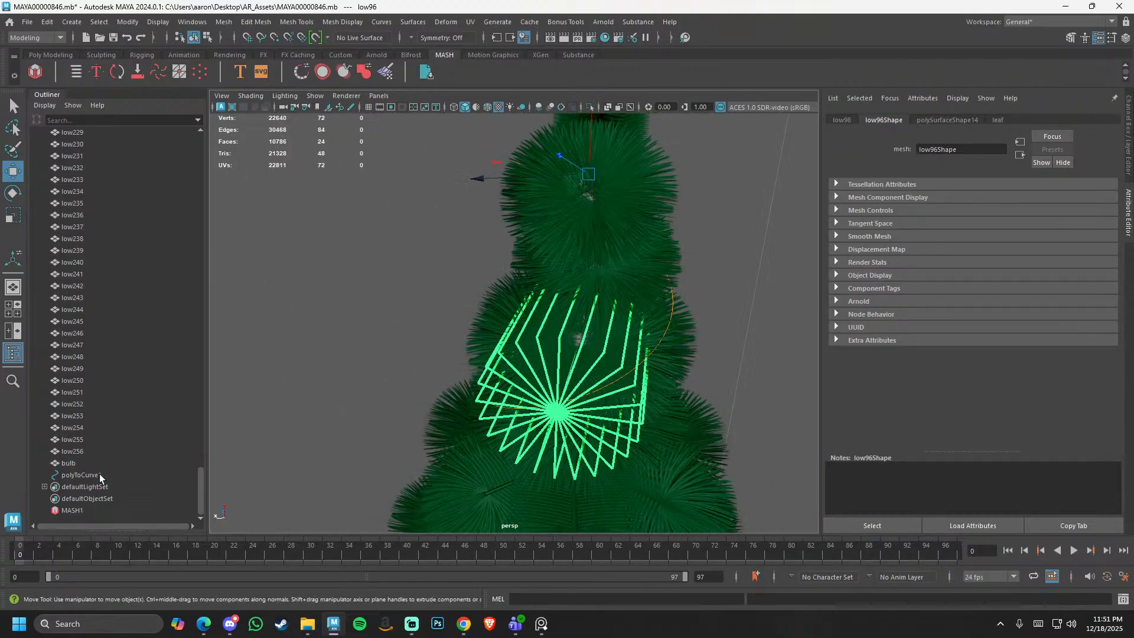
{"action": "left_click", "coordinate": [82, 474]}
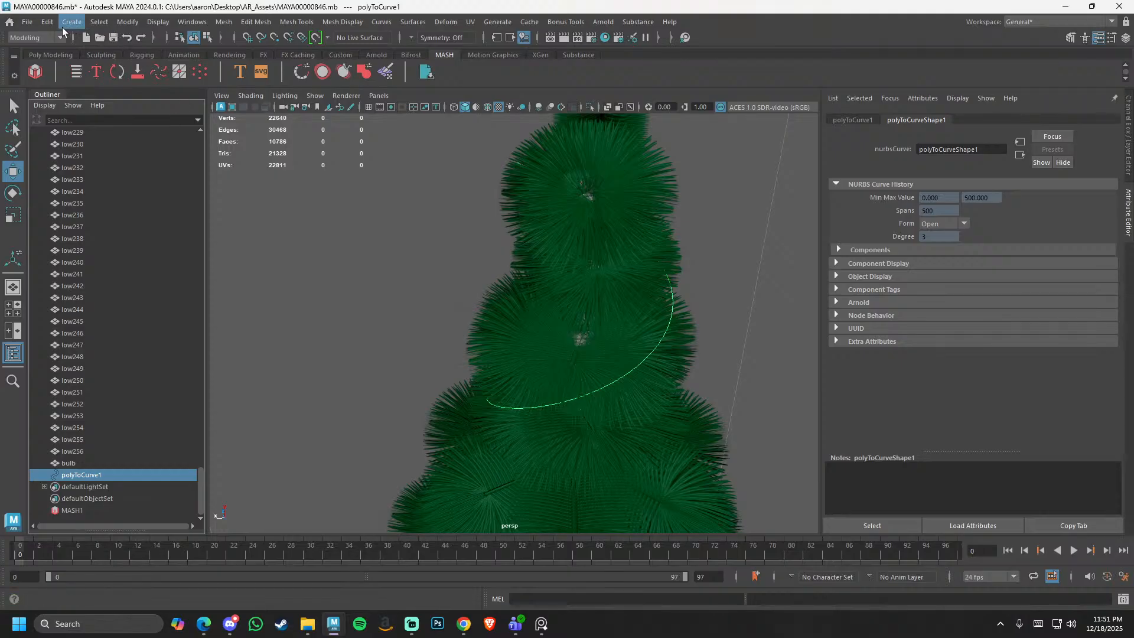
{"action": "left_click", "coordinate": [63, 26]}
{"action": "left_click", "coordinate": [102, 134]}
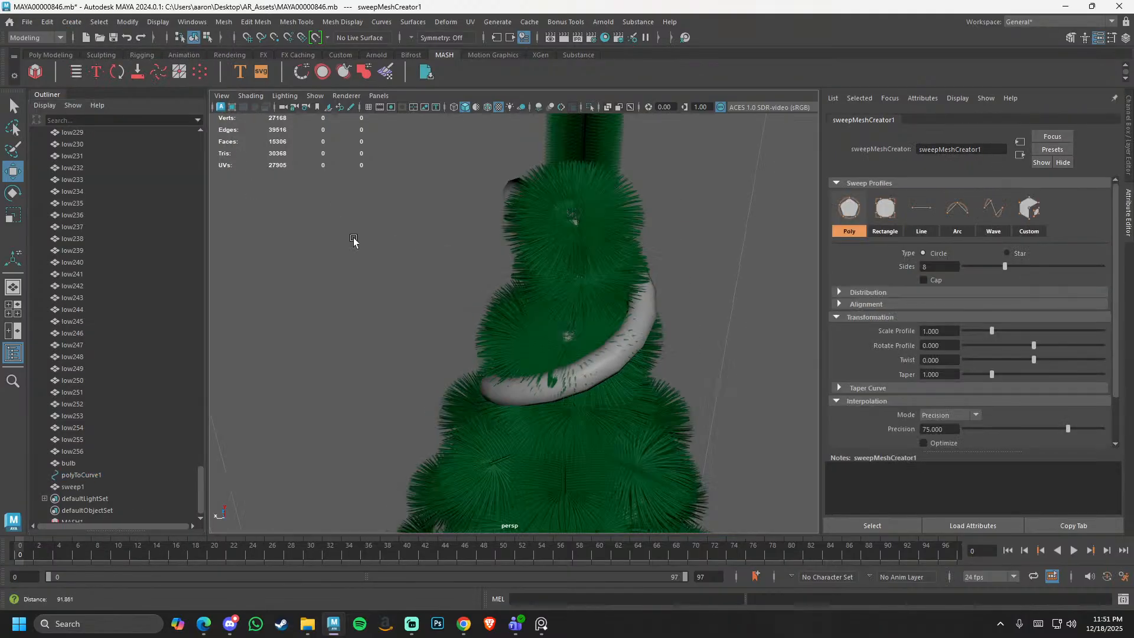
- Thin the sweep mesh by reducing its Scale Profile to about 0.24
{"action": "scroll", "coordinate": [353, 243], "scroll_direction": "down", "scroll_amount": 4}
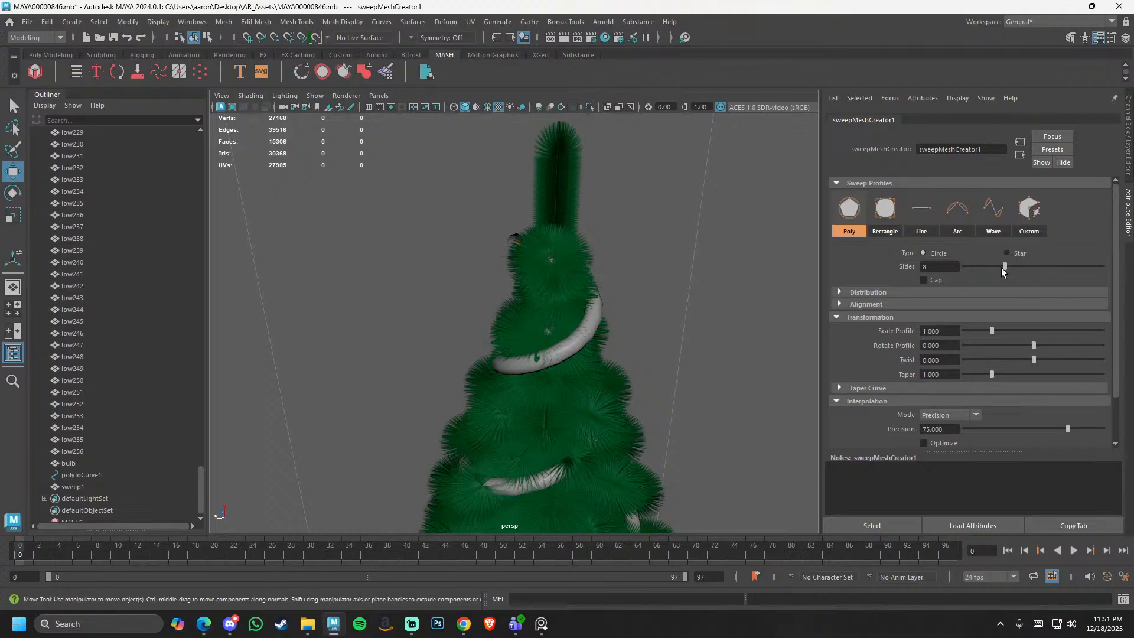
{"action": "left_click_drag", "start_coordinate": [991, 331], "coordinate": [969, 333]}
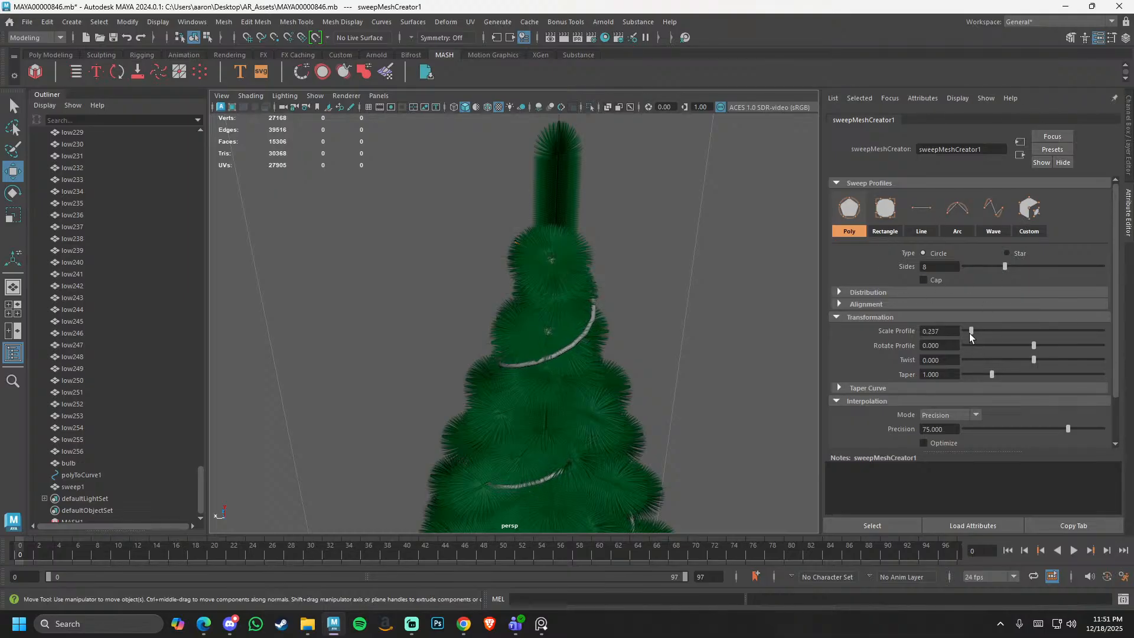
{"action": "left_click", "coordinate": [770, 283]}
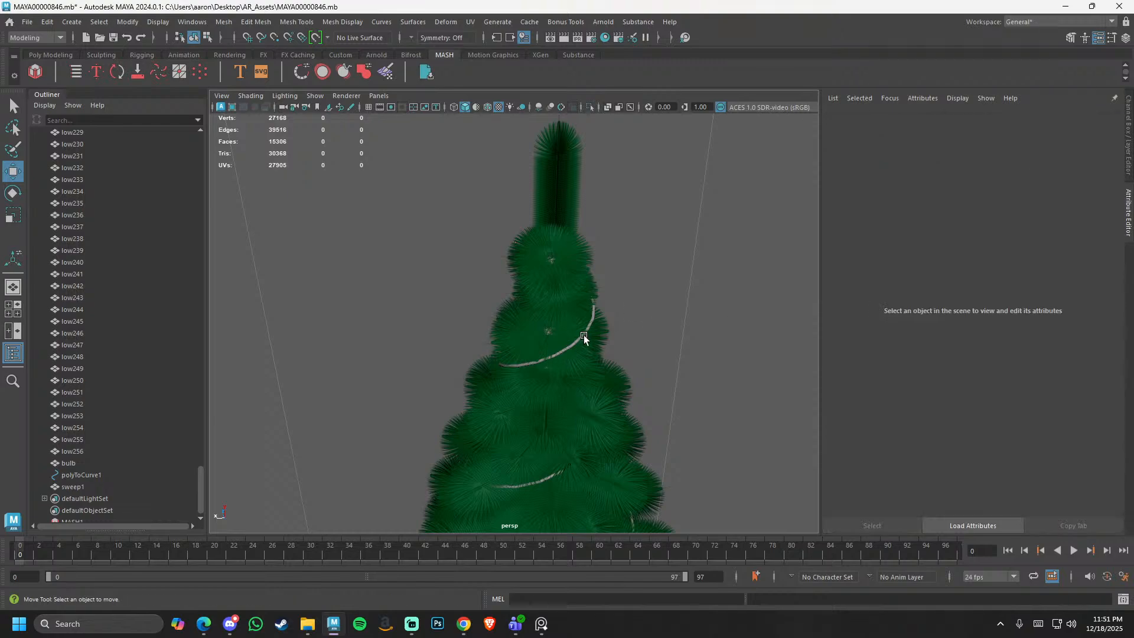
- Delete the polyToCurve1 curve and keep only the sweep1 mesh around the tree
{"action": "left_click", "coordinate": [584, 334]}
{"action": "left_click", "coordinate": [102, 484]}
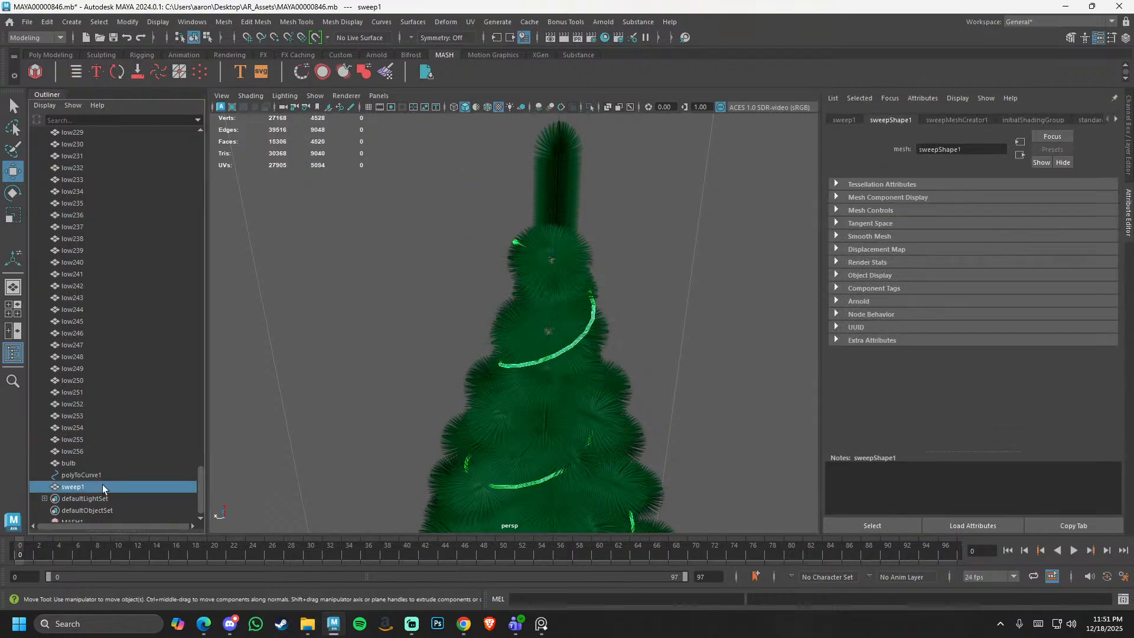
{"action": "scroll", "coordinate": [282, 425], "scroll_direction": "down", "scroll_amount": 3}
{"action": "left_click", "coordinate": [105, 475]}
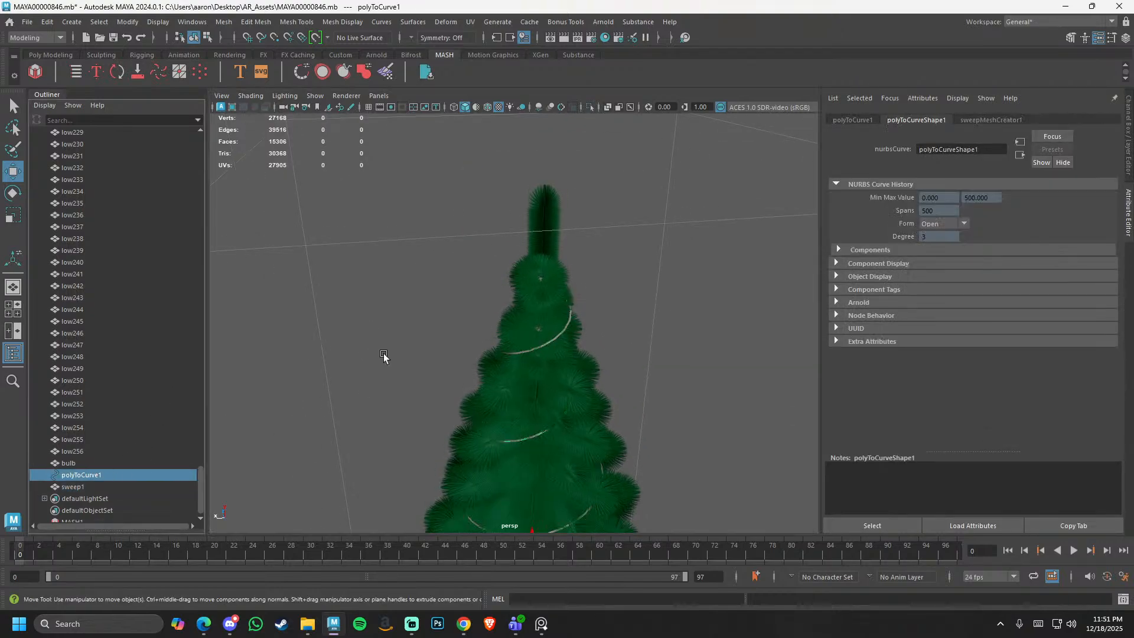
{"action": "key", "text": "Delete"}
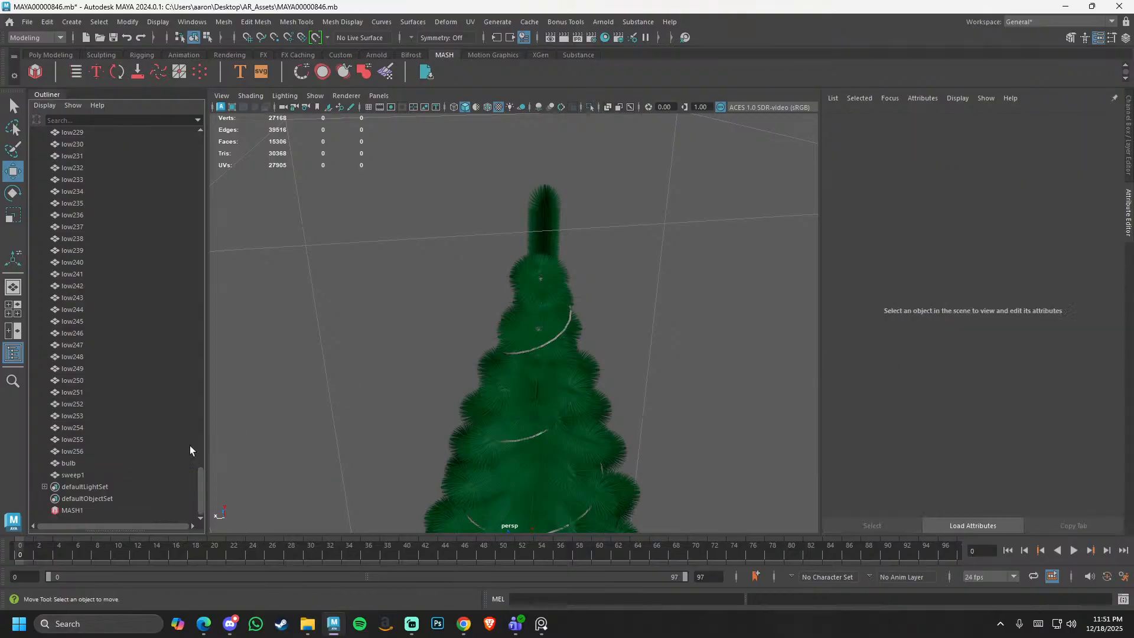
- Center the pivot of the sweep1 mesh and freeze its transformations
{"action": "left_click", "coordinate": [115, 474]}
{"action": "left_click", "coordinate": [143, 56]}
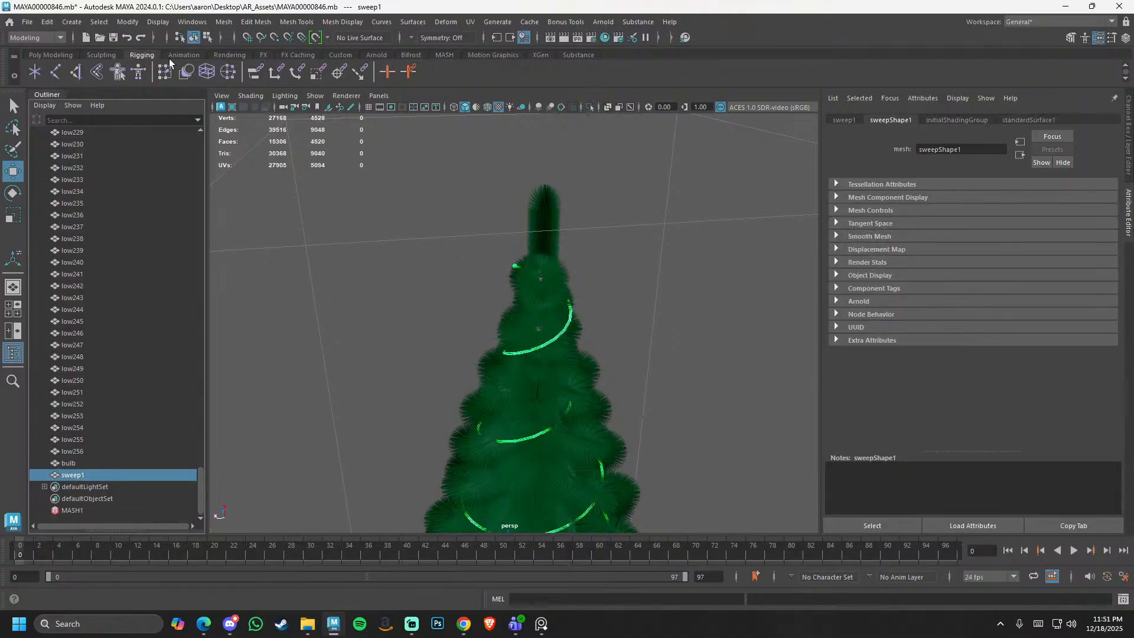
{"action": "left_click", "coordinate": [118, 55]}
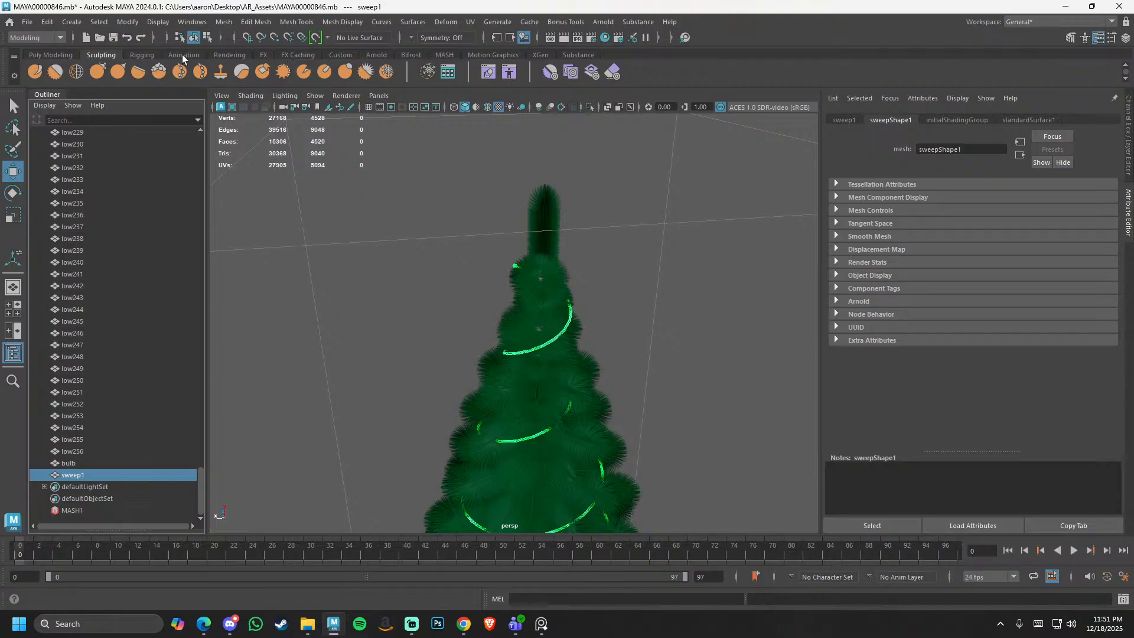
{"action": "left_click", "coordinate": [183, 55]}
{"action": "left_click", "coordinate": [234, 55]}
{"action": "left_click", "coordinate": [140, 55]}
{"action": "left_click", "coordinate": [109, 55]}
{"action": "left_click", "coordinate": [51, 55]}
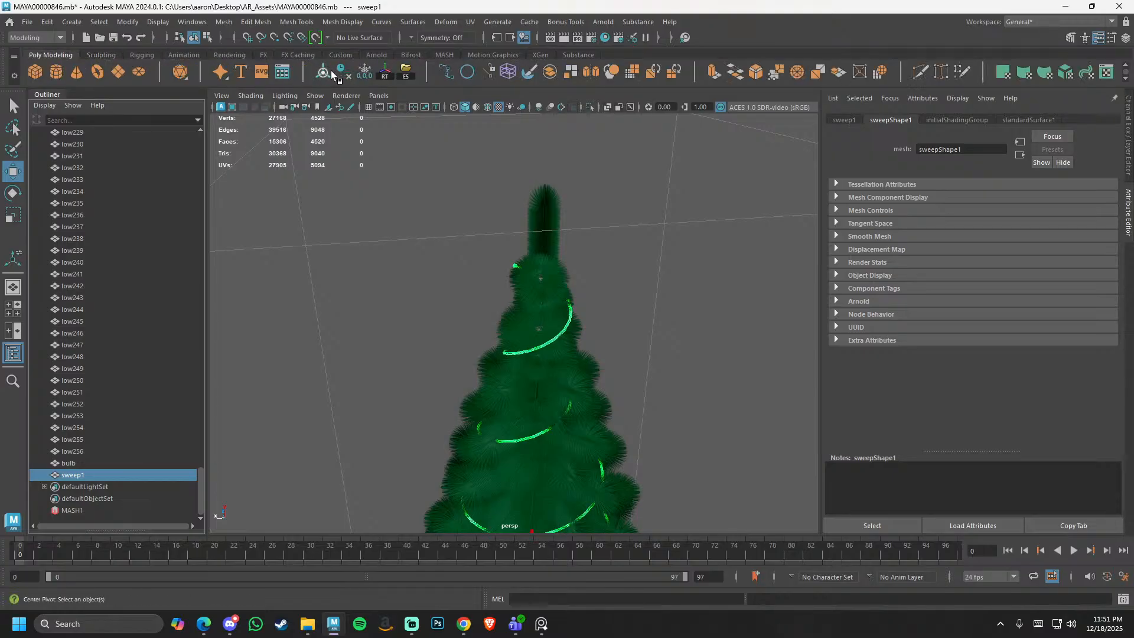
{"action": "left_click", "coordinate": [367, 77]}
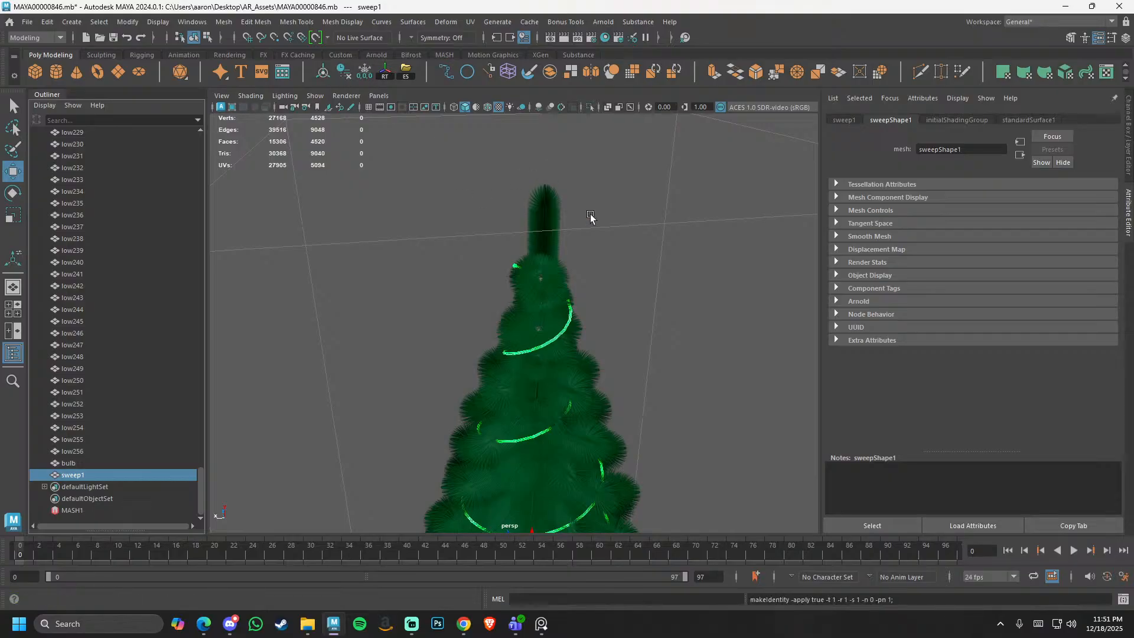
- Delete the leftover MASH1 network from the scene
{"action": "right_click_drag", "start_coordinate": [589, 215], "coordinate": [494, 247], "text": "alt"}
{"action": "middle_click_drag", "start_coordinate": [540, 359], "coordinate": [541, 243], "text": "alt"}
{"action": "right_click_drag", "start_coordinate": [542, 243], "coordinate": [597, 301], "text": "alt"}
{"action": "middle_click_drag", "start_coordinate": [597, 301], "coordinate": [549, 268], "text": "alt"}
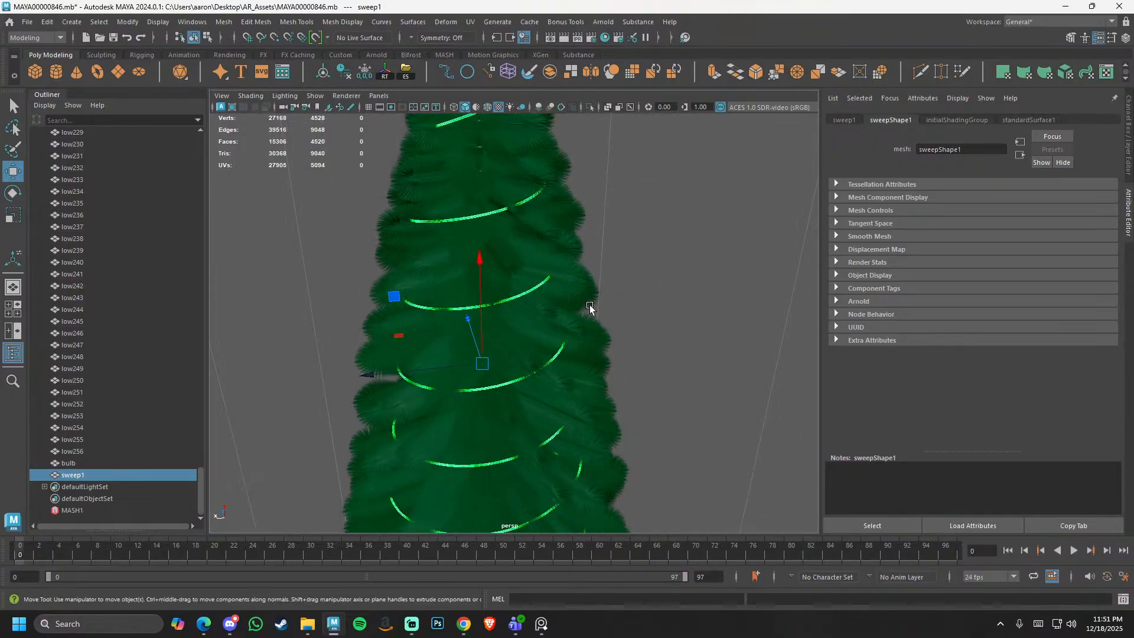
{"action": "left_click_drag", "start_coordinate": [590, 309], "coordinate": [370, 247], "text": "alt"}
{"action": "right_click_drag", "start_coordinate": [650, 258], "coordinate": [461, 304], "text": "alt"}
{"action": "left_click_drag", "start_coordinate": [461, 304], "coordinate": [596, 380], "text": "alt"}
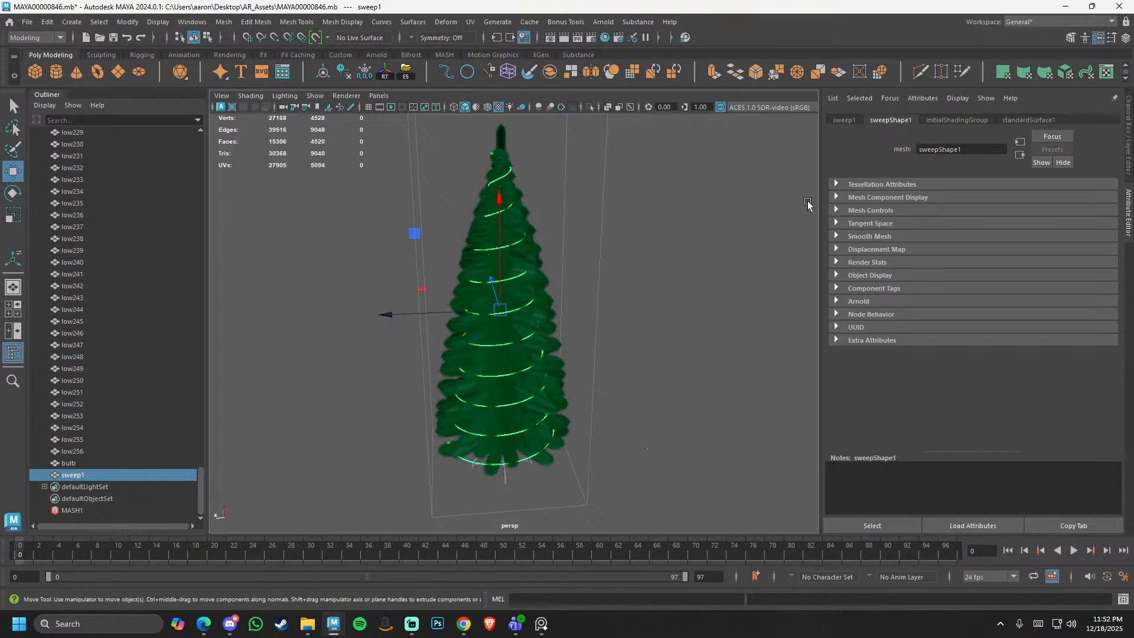
{"action": "left_click", "coordinate": [113, 510]}
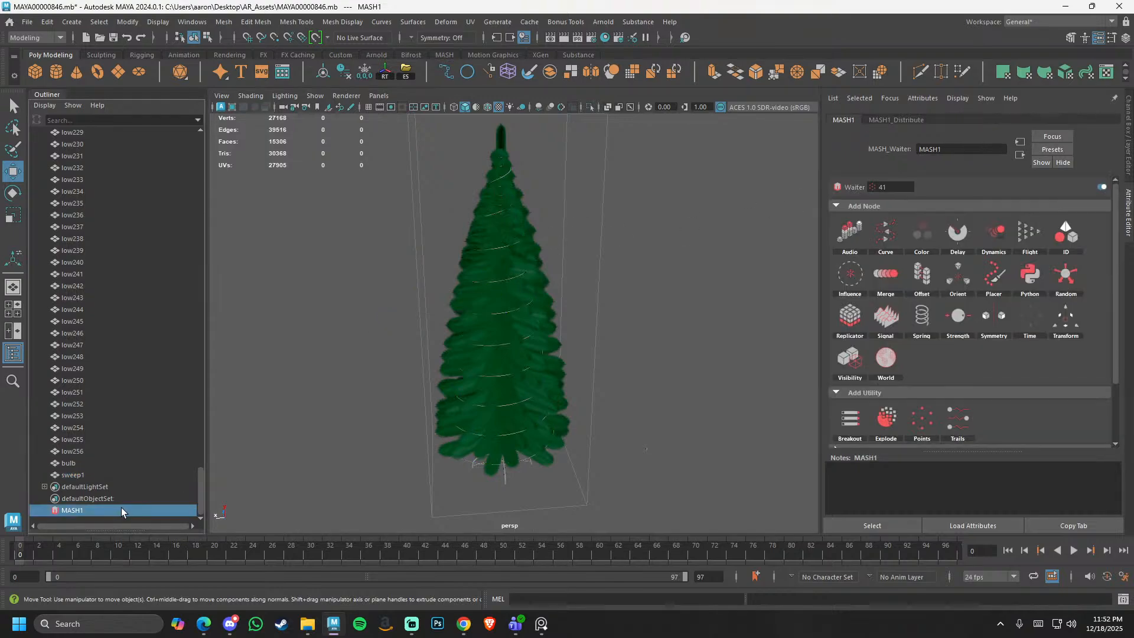
{"action": "key", "text": "Delete"}
- Create a new MASH network from the bulb mesh beside the tree
{"action": "left_click_drag", "start_coordinate": [626, 424], "coordinate": [679, 472]}
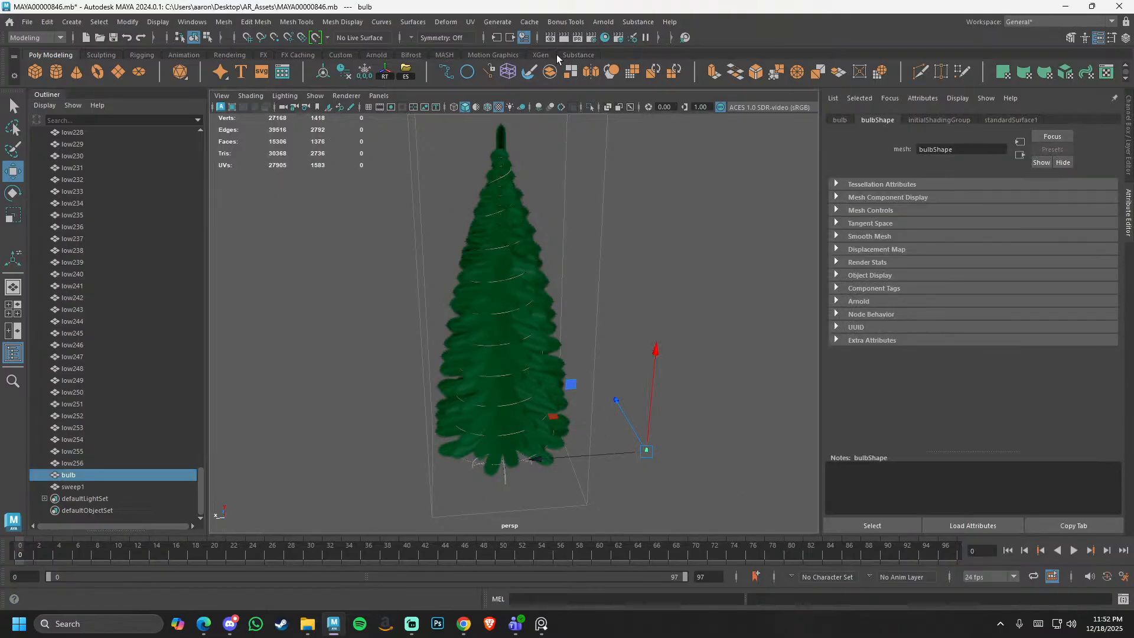
{"action": "left_click", "coordinate": [444, 54]}
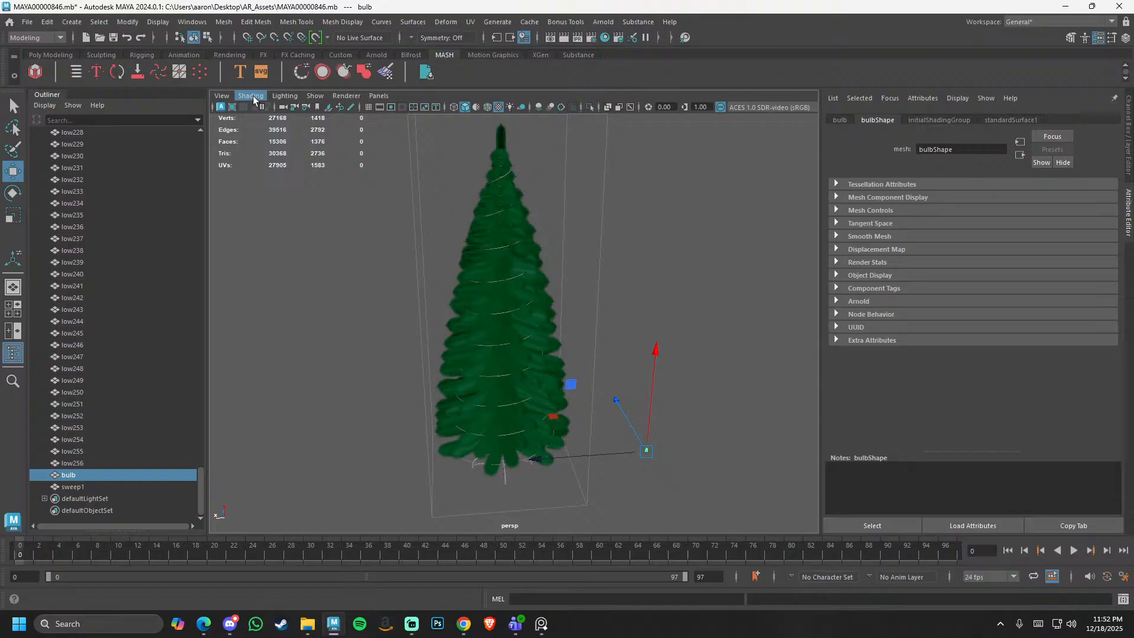
{"action": "left_click", "coordinate": [37, 74]}
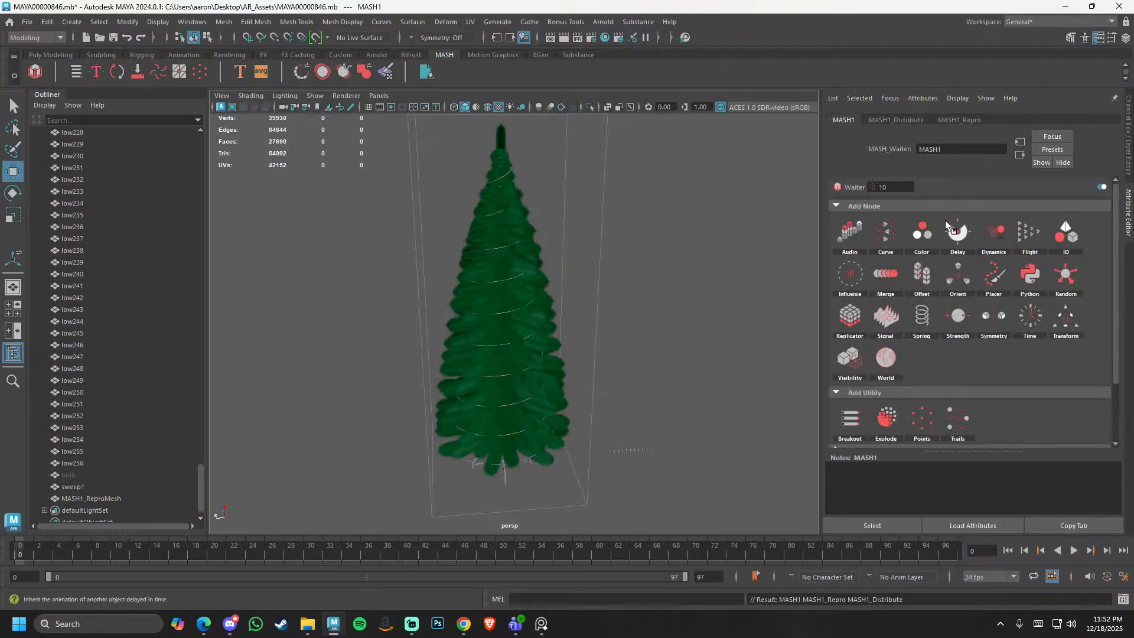
- Set the MASH1 Distribute node's distribution type to Mesh and connect sweep1 as its input mesh
{"action": "left_click", "coordinate": [893, 121]}
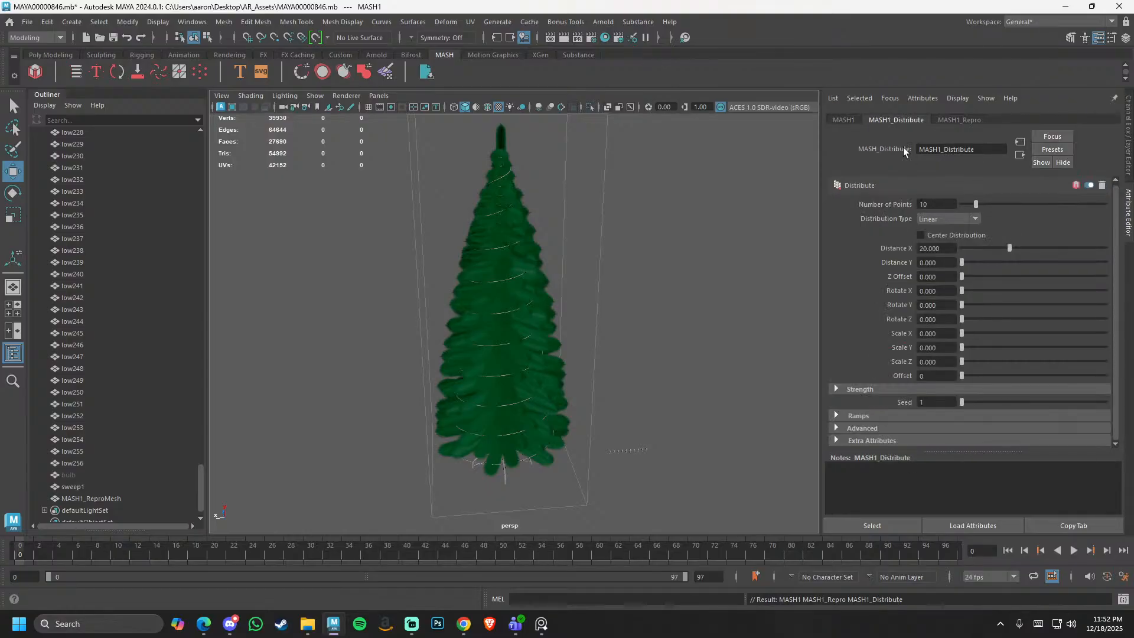
{"action": "left_click", "coordinate": [943, 219]}
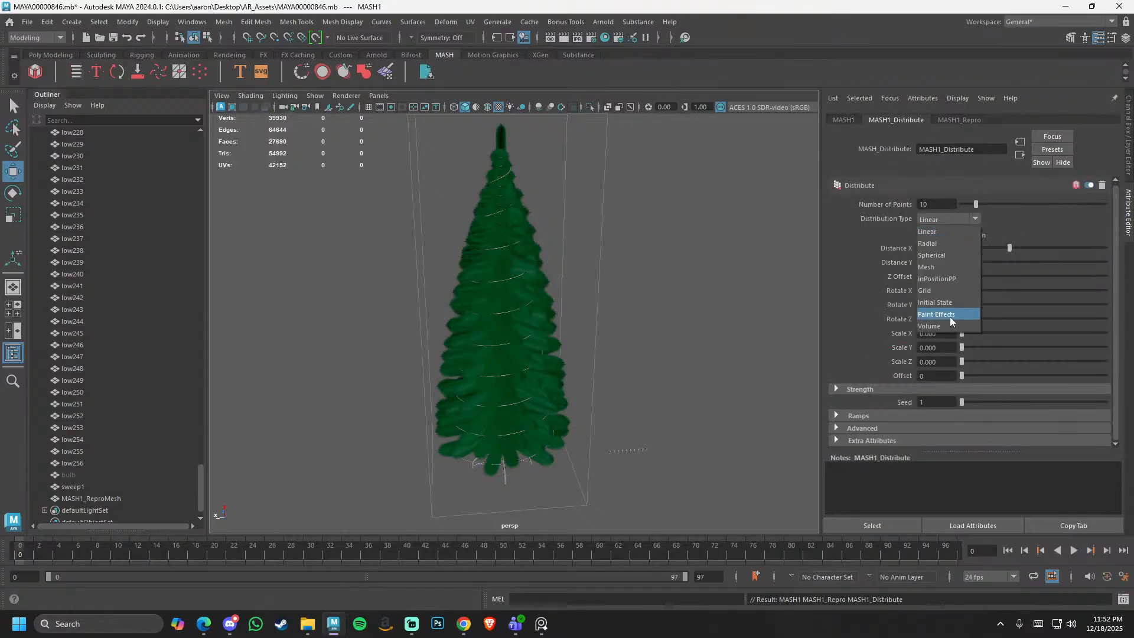
{"action": "left_click", "coordinate": [940, 267]}
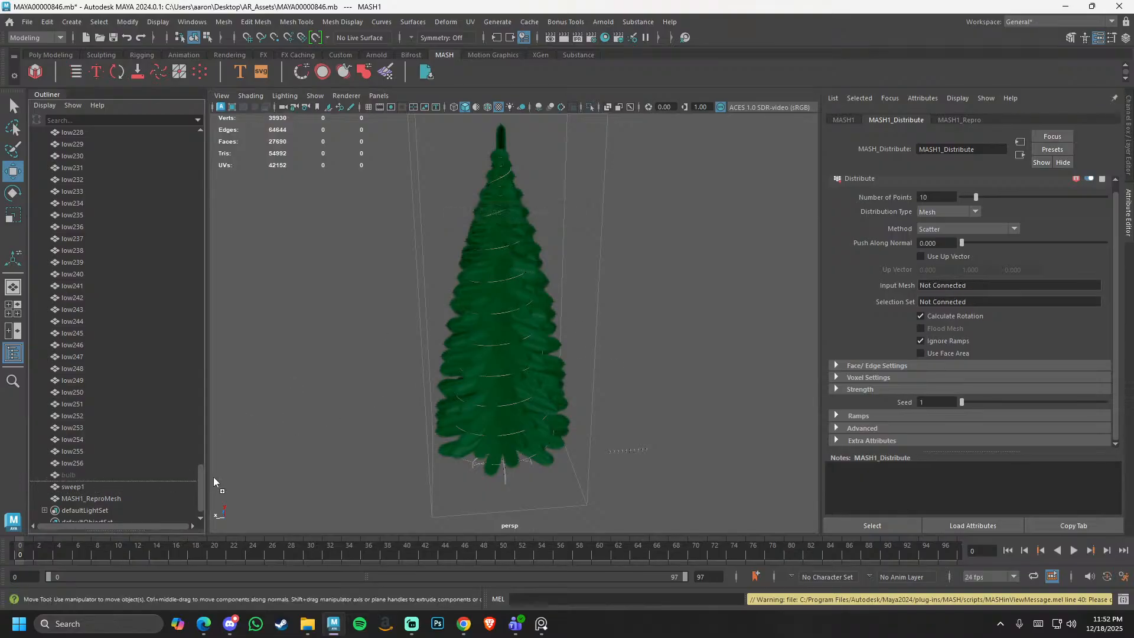
{"action": "middle_click_drag", "start_coordinate": [811, 358], "coordinate": [973, 284]}
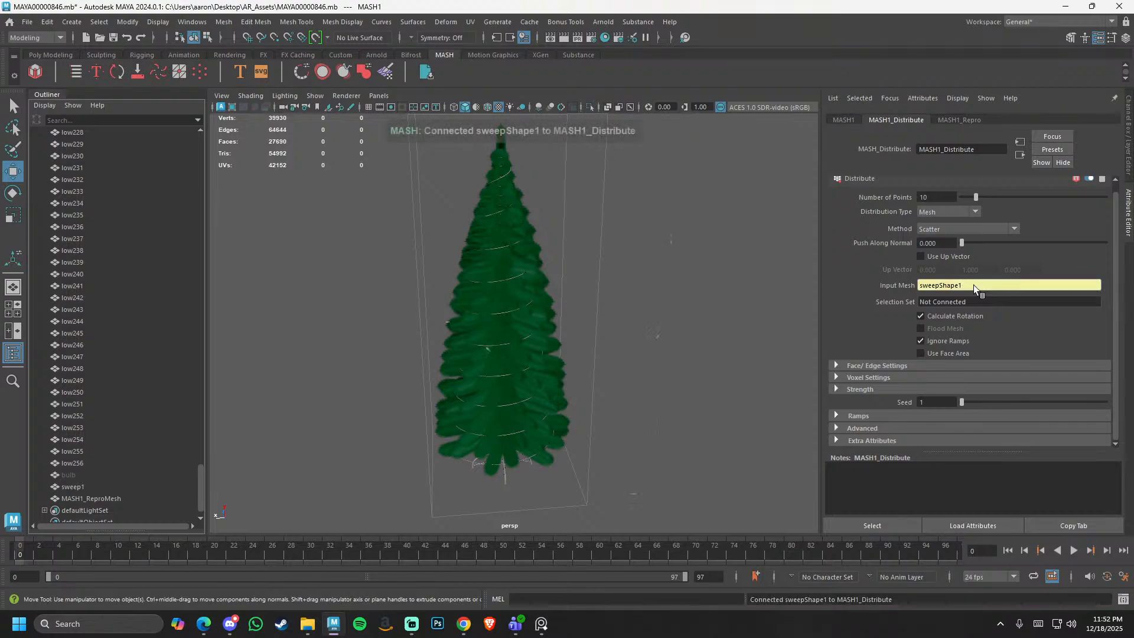
- Try adjusting Push Along Normal and using the Edge method to distribute the bulbs on the sweep mesh
{"action": "right_click_drag", "start_coordinate": [742, 345], "coordinate": [661, 358], "text": "alt"}
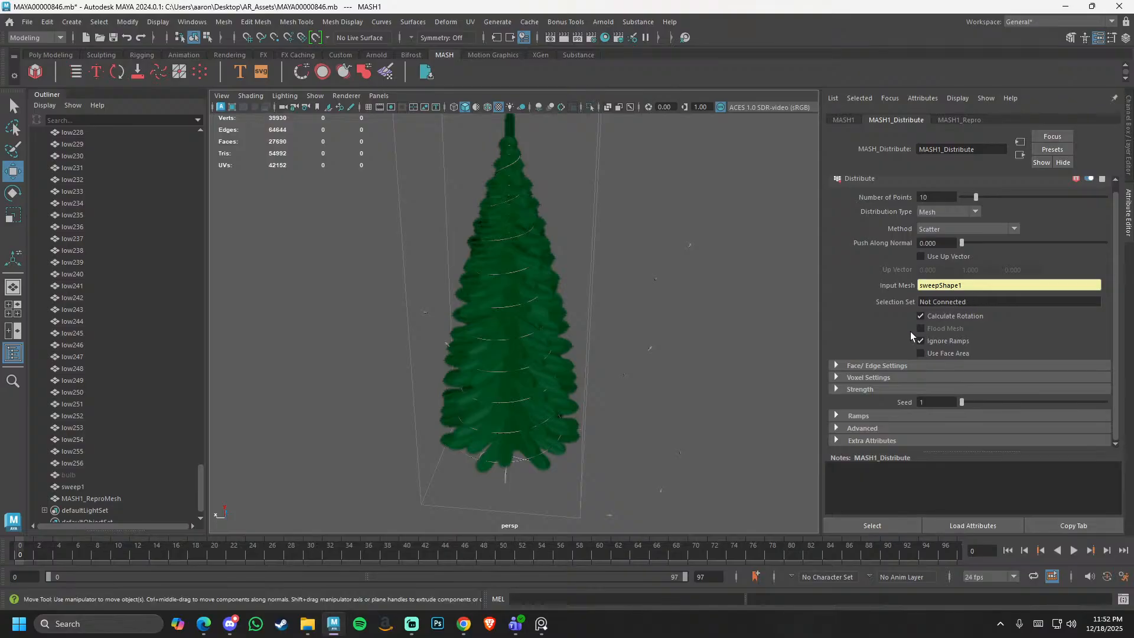
{"action": "scroll", "coordinate": [945, 242], "scroll_direction": "up", "scroll_amount": 1}
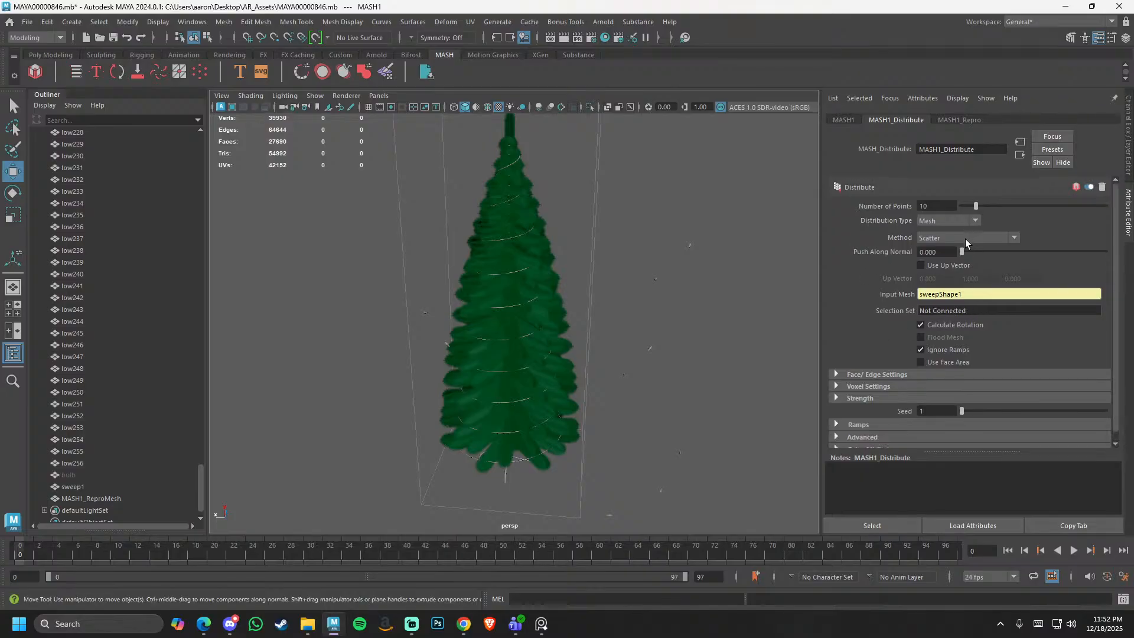
{"action": "left_click_drag", "start_coordinate": [964, 252], "coordinate": [894, 263]}
{"action": "left_click", "coordinate": [958, 238]}
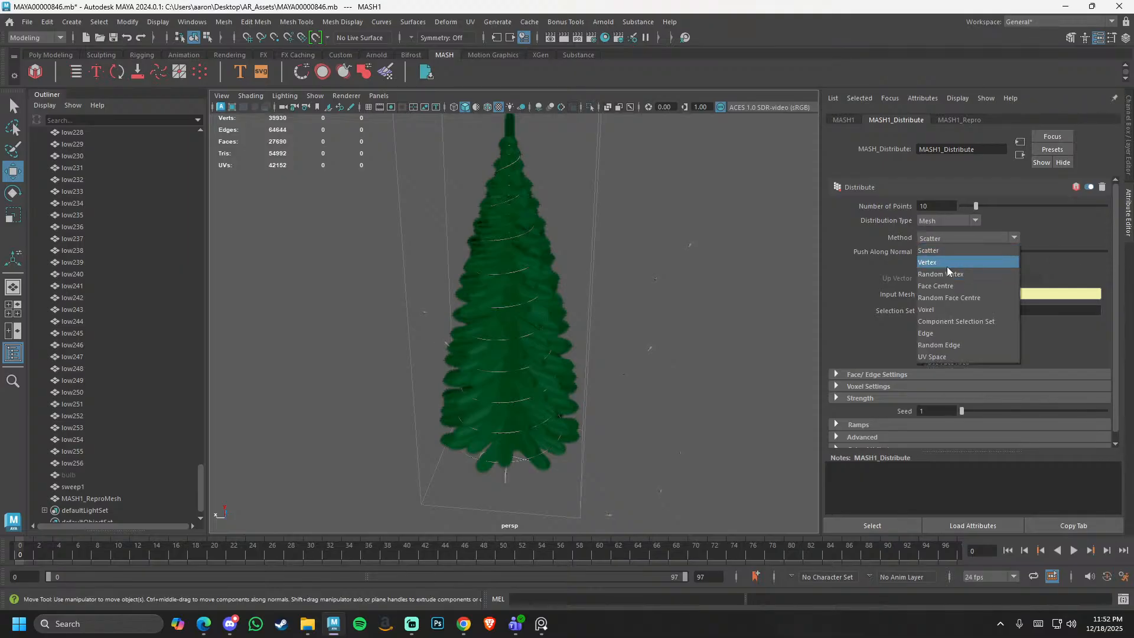
{"action": "left_click", "coordinate": [944, 334]}
{"action": "left_click_drag", "start_coordinate": [688, 318], "coordinate": [626, 314], "text": "alt"}
{"action": "right_click_drag", "start_coordinate": [626, 314], "coordinate": [699, 311], "text": "alt"}
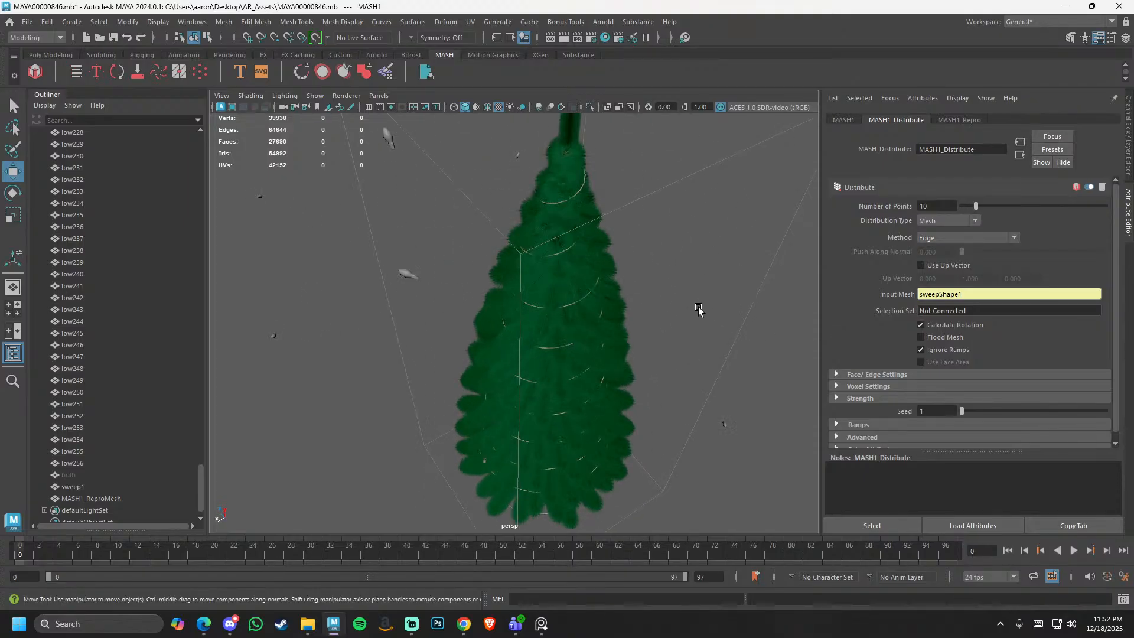
- Try the Vertex, Random Vertex and Face Centre methods for the bulb distribution, and return the method to Scatter
{"action": "left_click", "coordinate": [979, 240]}
{"action": "left_click", "coordinate": [962, 260]}
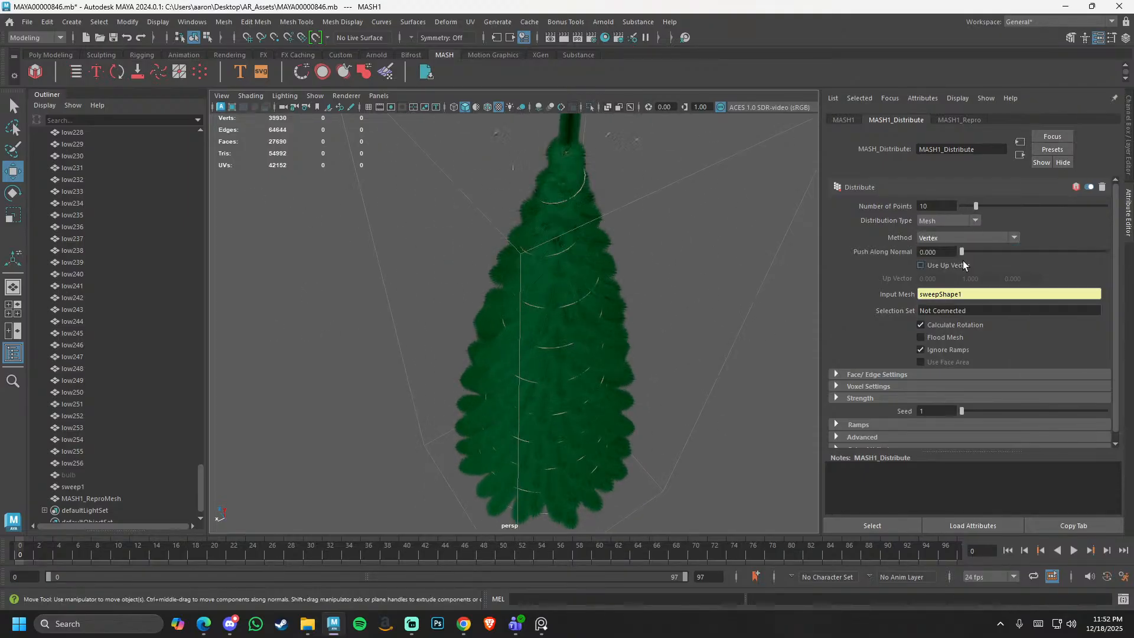
{"action": "left_click", "coordinate": [961, 237]}
{"action": "left_click", "coordinate": [955, 272]}
{"action": "left_click", "coordinate": [961, 239]}
{"action": "left_click", "coordinate": [954, 288]}
{"action": "right_click_drag", "start_coordinate": [774, 293], "coordinate": [653, 296], "text": "alt"}
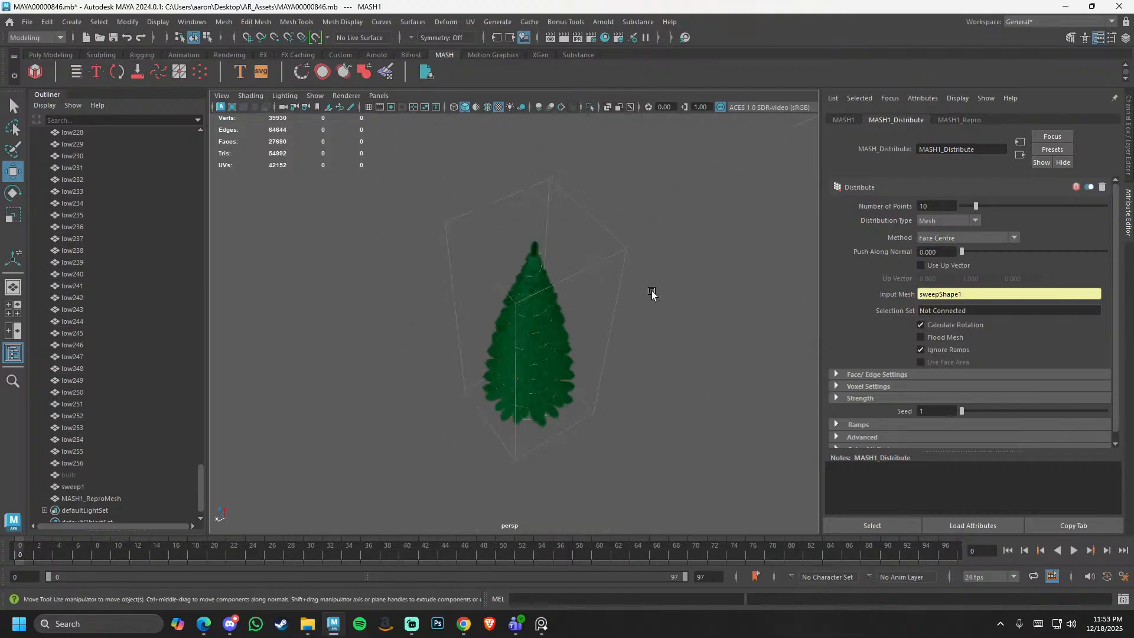
{"action": "left_click_drag", "start_coordinate": [653, 296], "coordinate": [619, 314], "text": "alt"}
{"action": "left_click", "coordinate": [950, 238]}
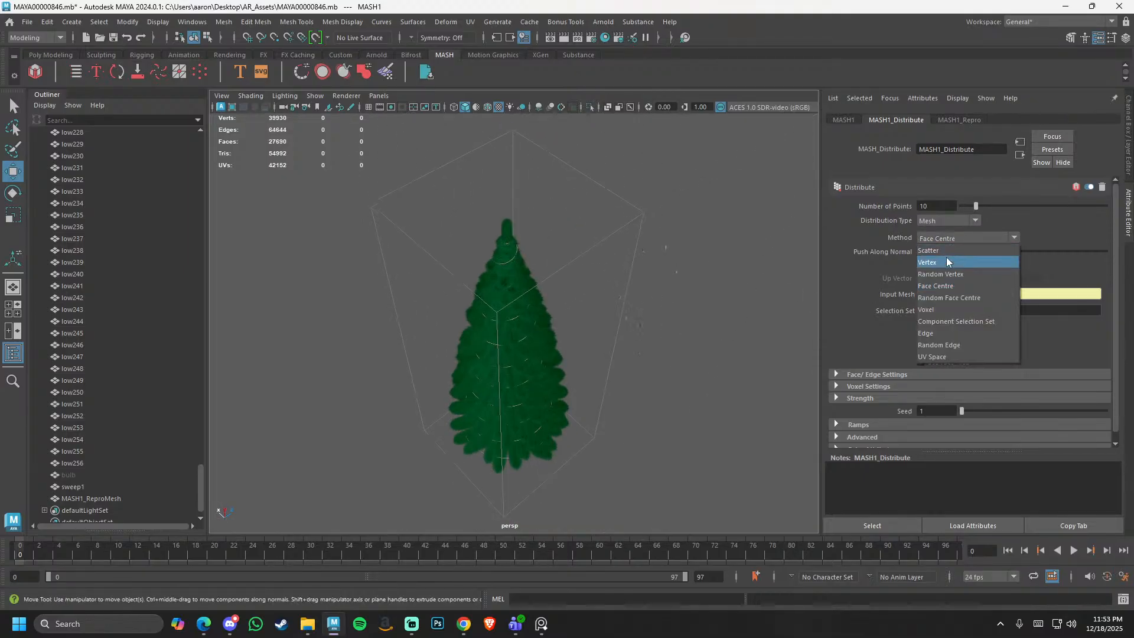
{"action": "left_click", "coordinate": [946, 257]}
{"action": "left_click_drag", "start_coordinate": [796, 263], "coordinate": [814, 271], "text": "alt"}
{"action": "right_click_drag", "start_coordinate": [814, 270], "coordinate": [683, 270], "text": "alt"}
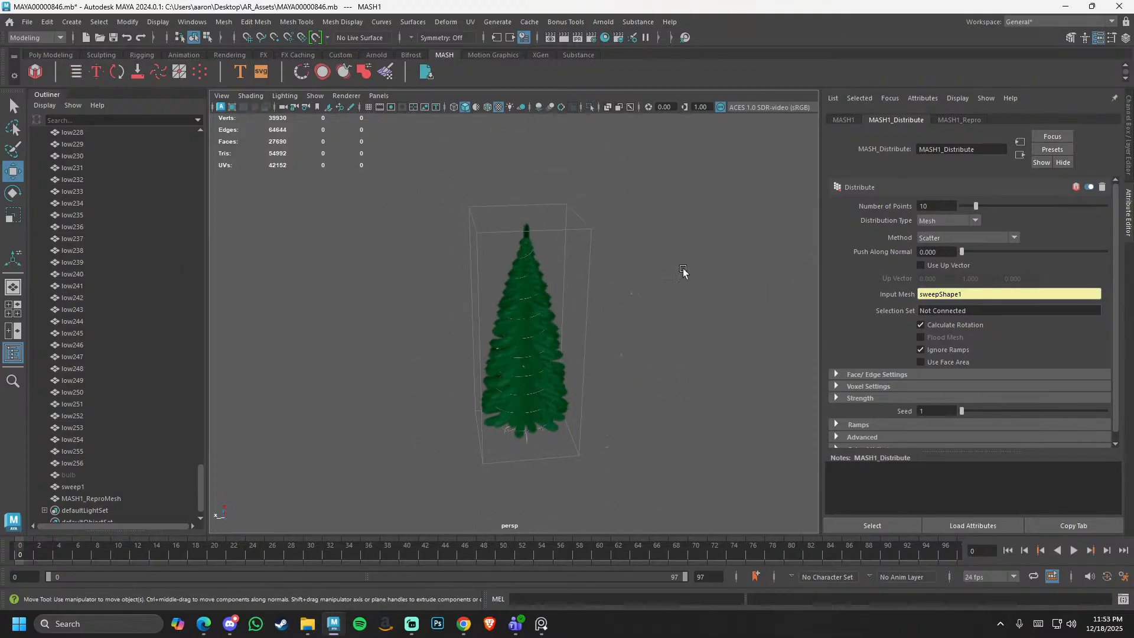
- Keep the Mesh distribution type and raise the Distribute node's number of points to at least 60
{"action": "left_click", "coordinate": [948, 220]}
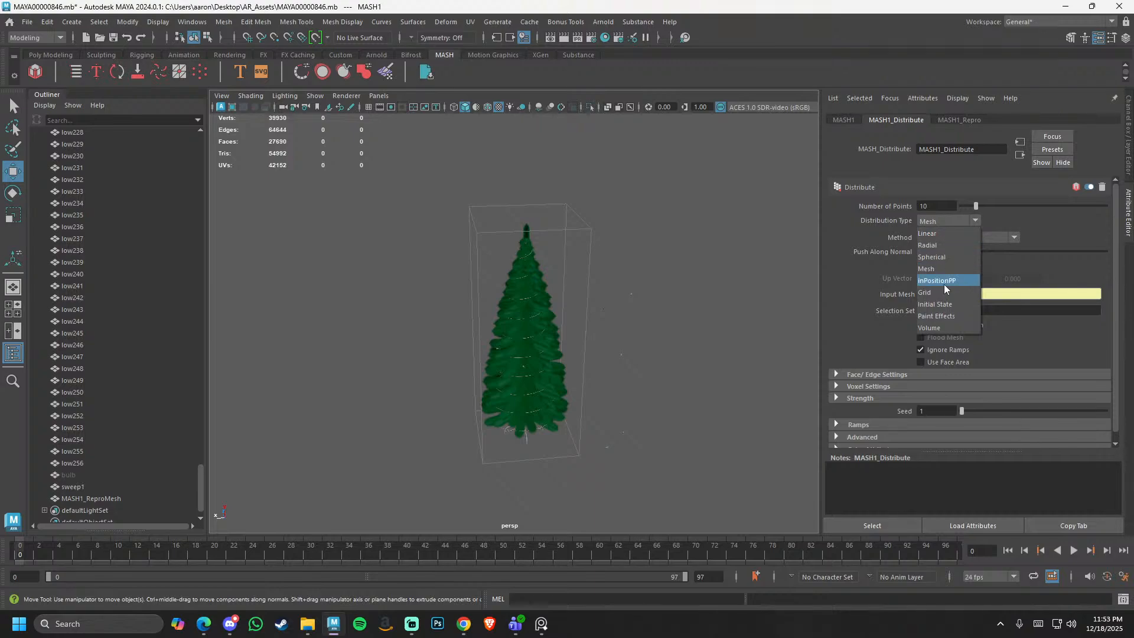
{"action": "left_click", "coordinate": [945, 269]}
{"action": "left_click_drag", "start_coordinate": [969, 204], "coordinate": [1061, 208]}
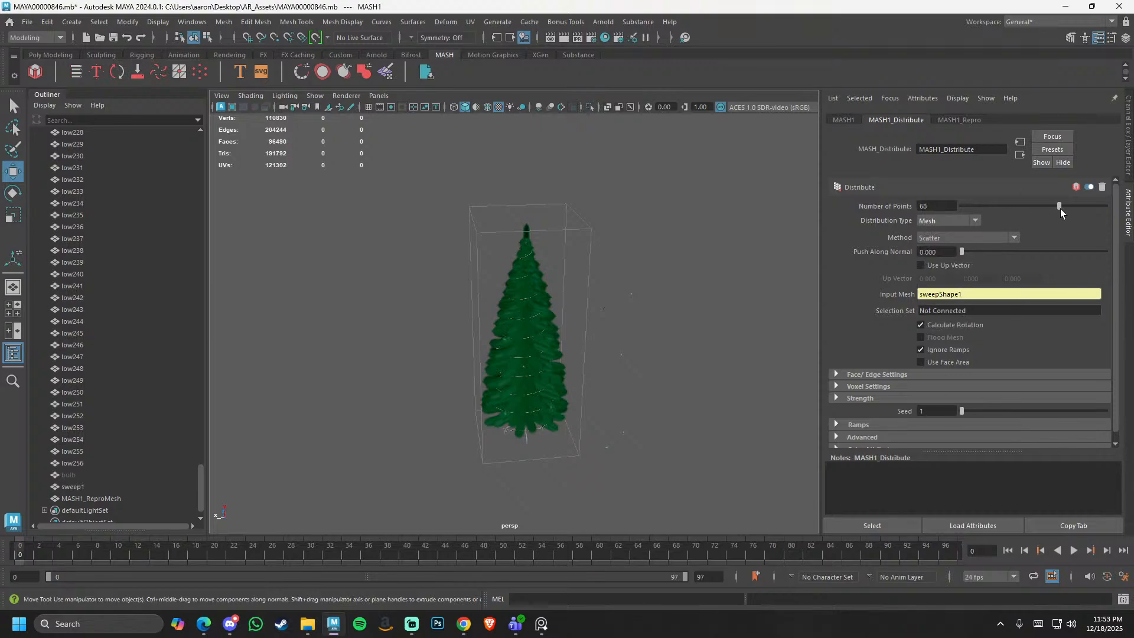
- Examine the MASH1 network's Repro, Distribute and Waiter settings and the bulbs scattered around the tree
{"action": "left_click", "coordinate": [966, 121]}
{"action": "scroll", "coordinate": [936, 281], "scroll_direction": "down", "scroll_amount": 3}
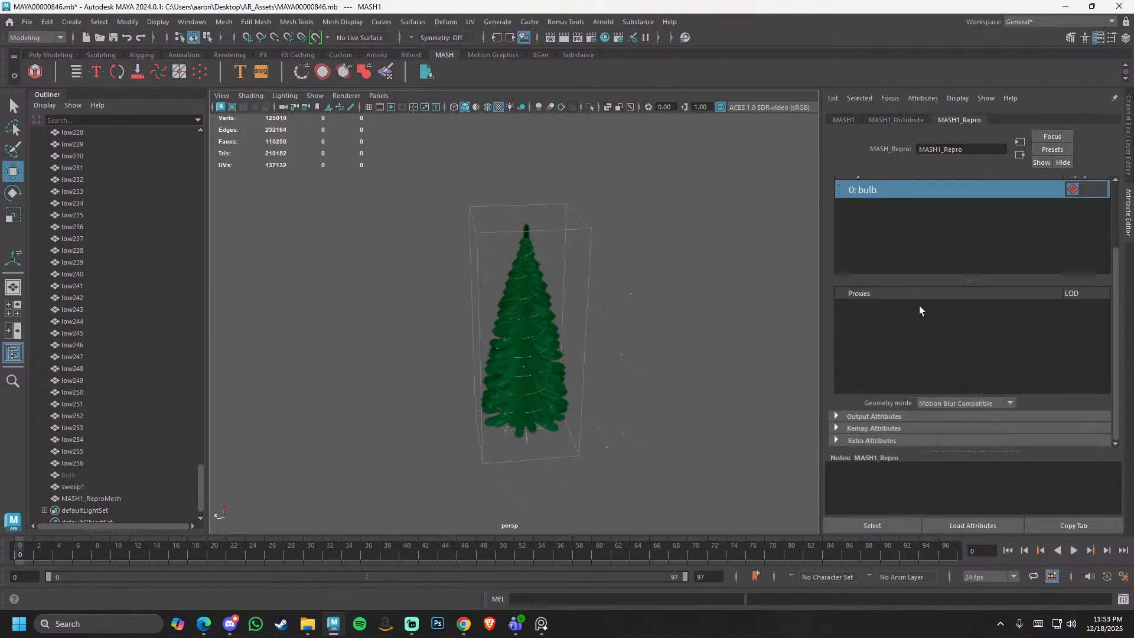
{"action": "scroll", "coordinate": [920, 323], "scroll_direction": "up", "scroll_amount": 3}
{"action": "left_click", "coordinate": [882, 122]}
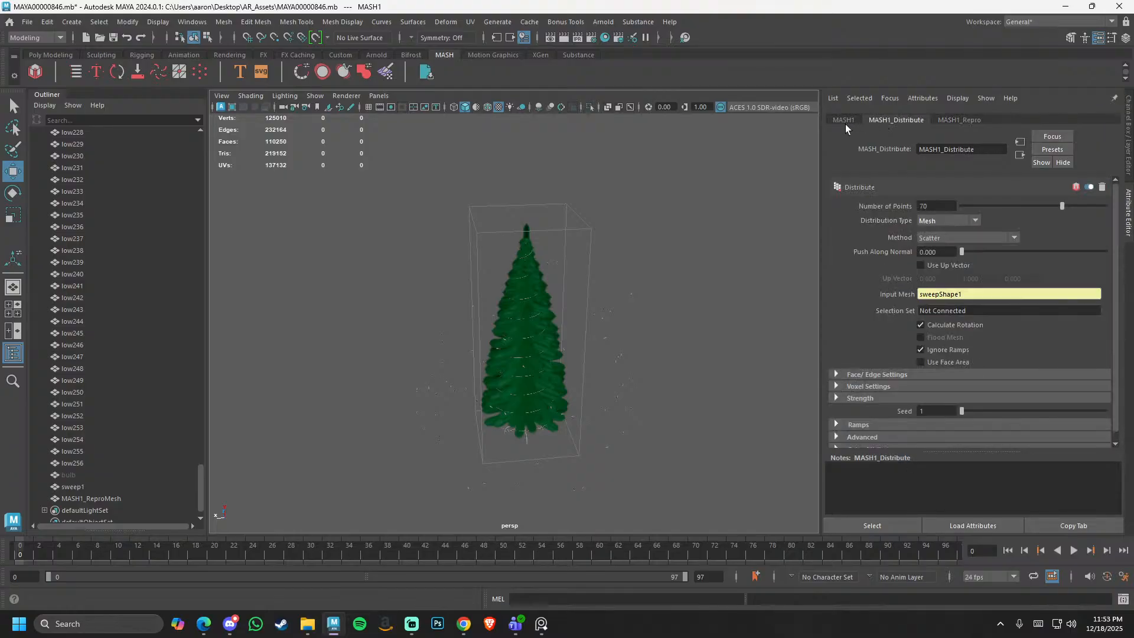
{"action": "left_click", "coordinate": [844, 120]}
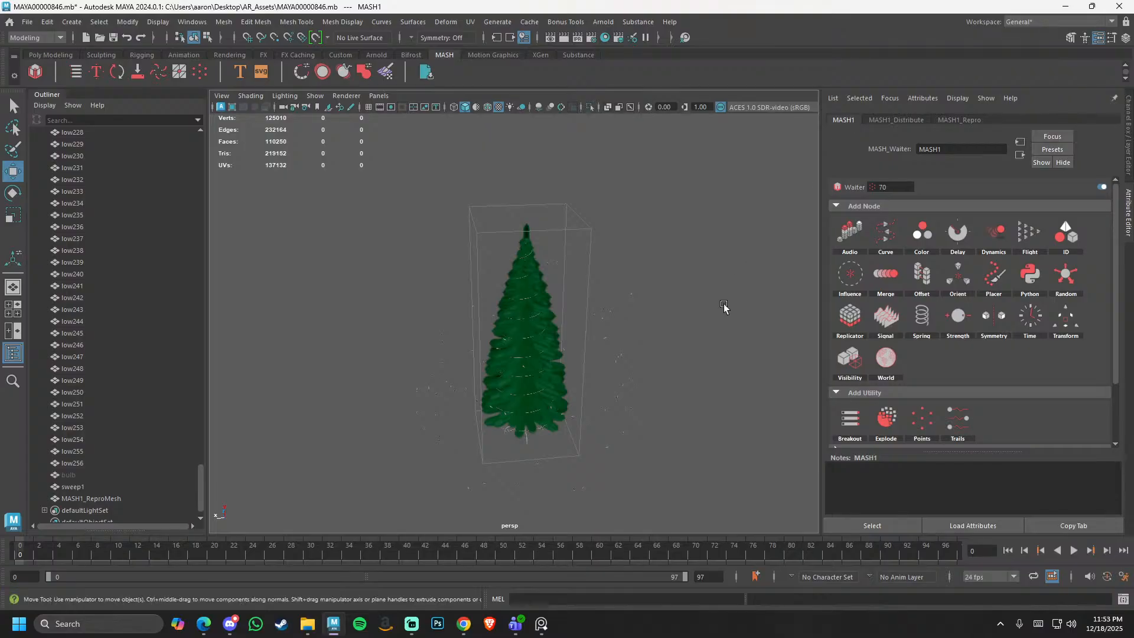
{"action": "scroll", "coordinate": [683, 356], "scroll_direction": "up", "scroll_amount": 2}
{"action": "left_click_drag", "start_coordinate": [683, 356], "coordinate": [634, 340], "text": "alt"}
{"action": "scroll", "coordinate": [632, 331], "scroll_direction": "up", "scroll_amount": 3}
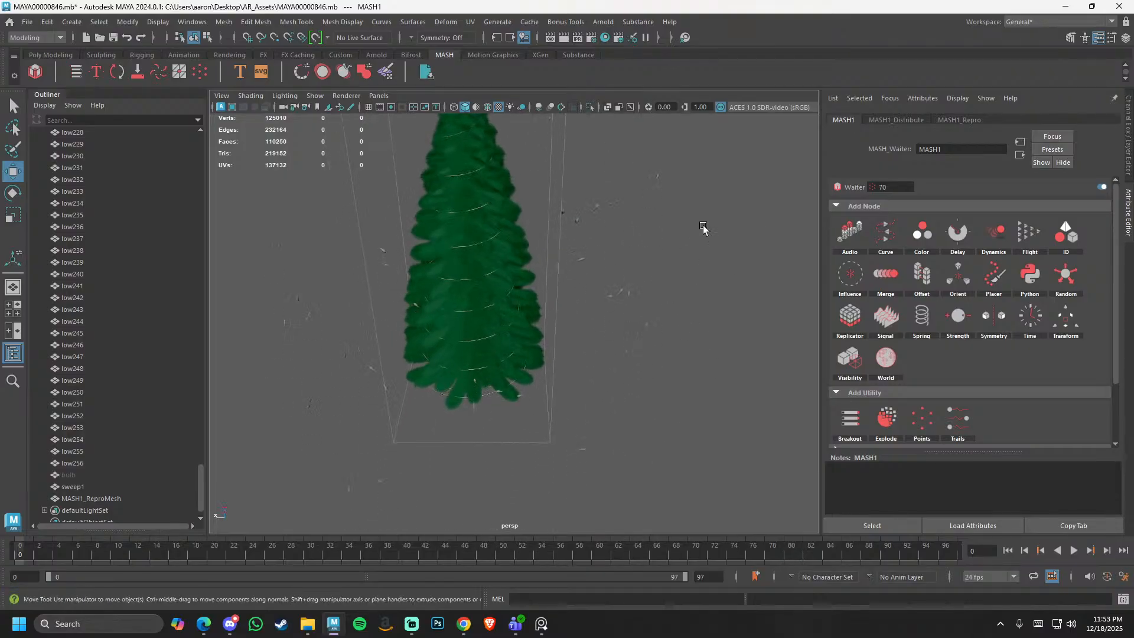
- Delete the scattered bulb mesh MASH1_ReproMesh and unhide the original bulb
{"action": "left_click_drag", "start_coordinate": [704, 219], "coordinate": [612, 377]}
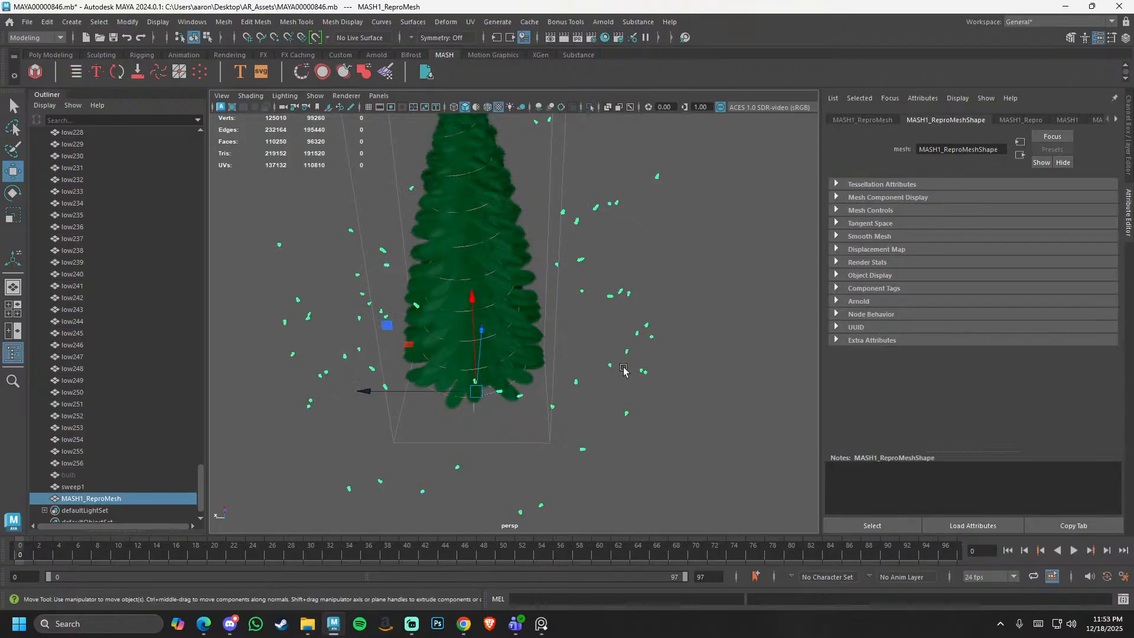
{"action": "key", "text": "Delete"}
{"action": "left_click", "coordinate": [85, 474]}
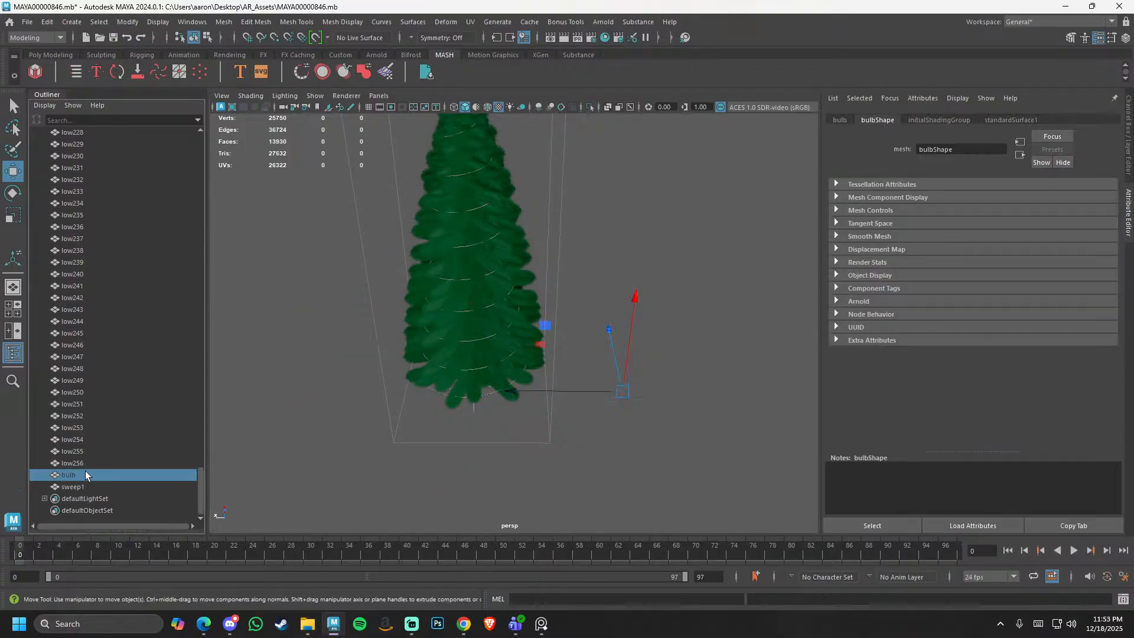
{"action": "left_click_drag", "start_coordinate": [690, 411], "coordinate": [640, 391], "text": "alt"}
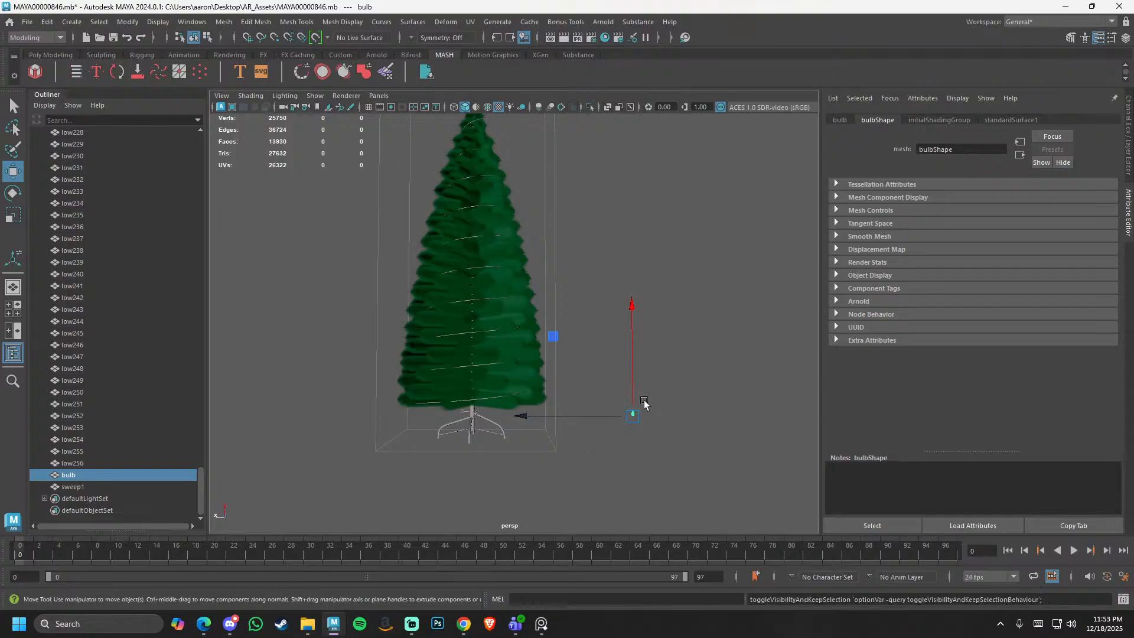
- Show the viewport grid and snap the bulb to the grid's origin beneath the tree stand
{"action": "left_click_drag", "start_coordinate": [640, 408], "coordinate": [521, 296], "text": "alt"}
{"action": "left_click", "coordinate": [368, 107]}
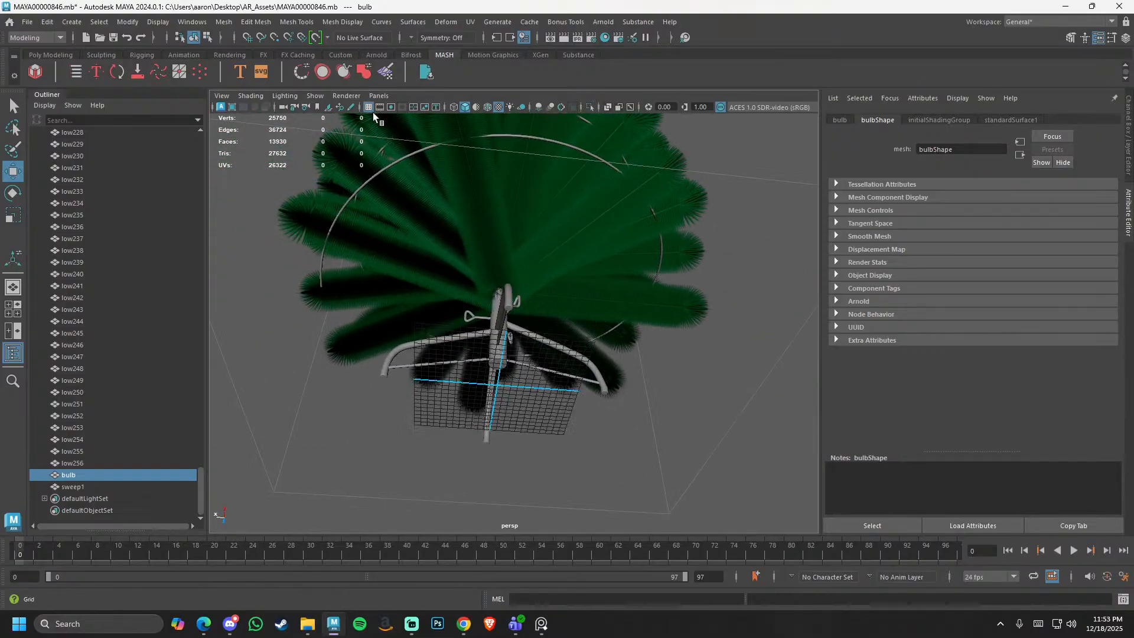
{"action": "left_click_drag", "start_coordinate": [384, 125], "coordinate": [526, 308], "text": "alt"}
{"action": "right_click_drag", "start_coordinate": [526, 308], "coordinate": [493, 417], "text": "alt"}
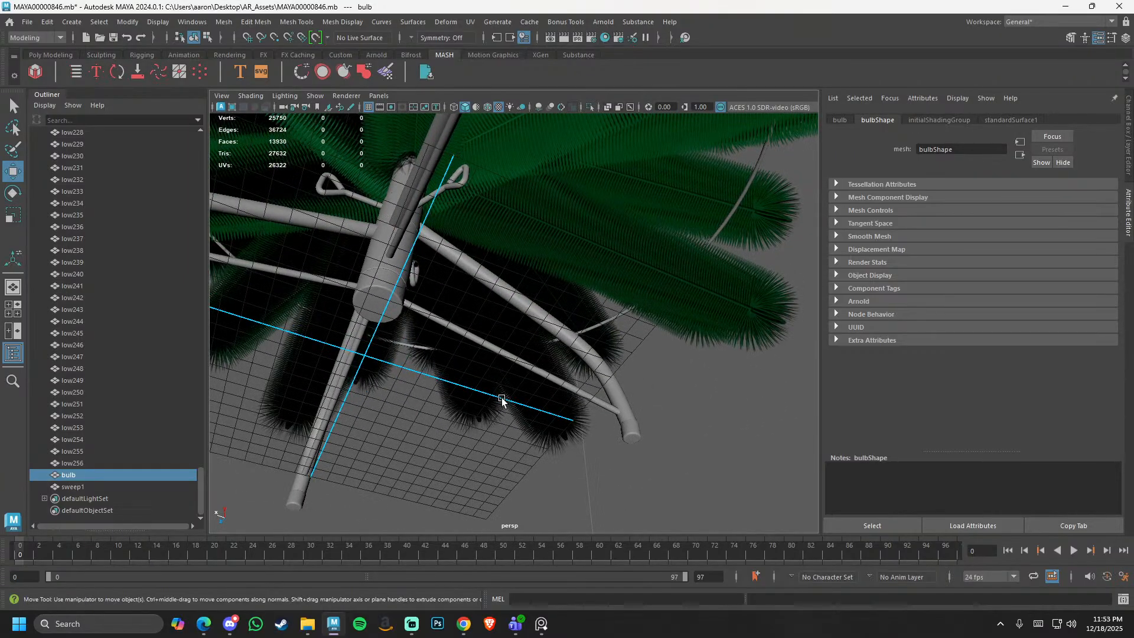
{"action": "key", "text": "x"}
{"action": "middle_click", "coordinate": [366, 358]}
{"action": "left_click_drag", "start_coordinate": [366, 357], "coordinate": [477, 375], "text": "alt"}
{"action": "middle_click_drag", "start_coordinate": [477, 376], "coordinate": [532, 376], "text": "alt"}
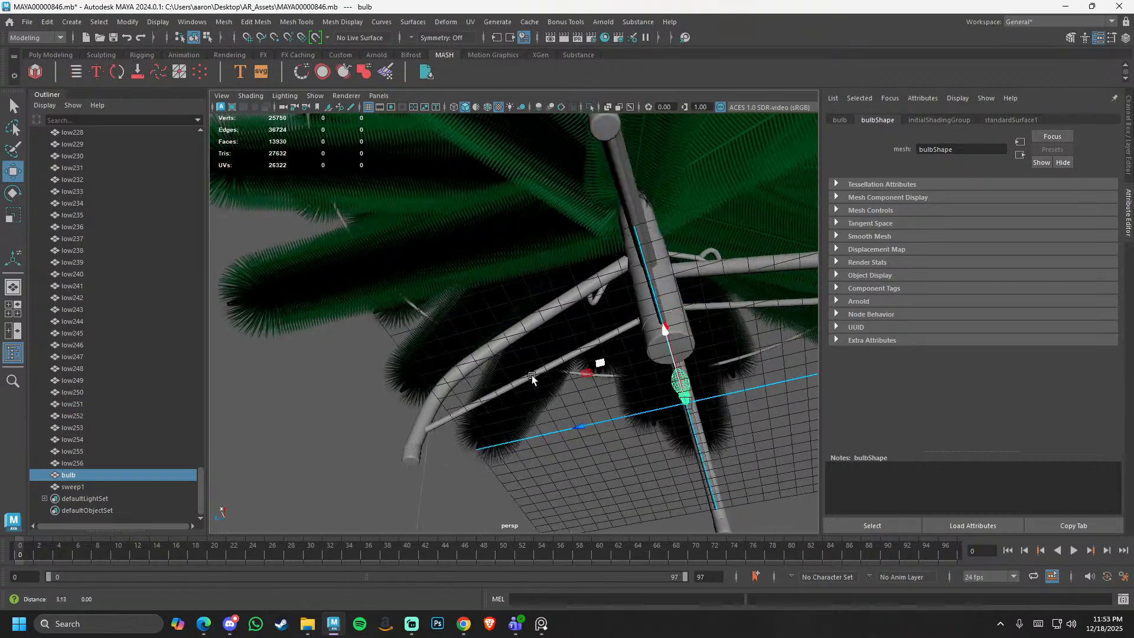
{"action": "key", "text": "f"}
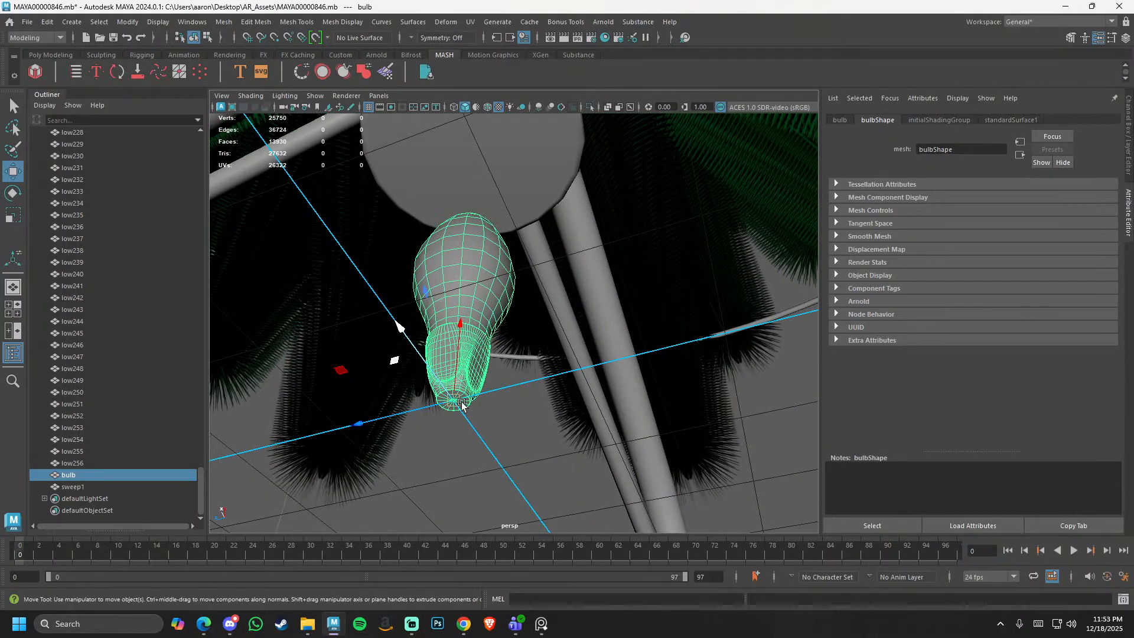
{"action": "scroll", "coordinate": [518, 410], "scroll_direction": "down", "scroll_amount": 5}
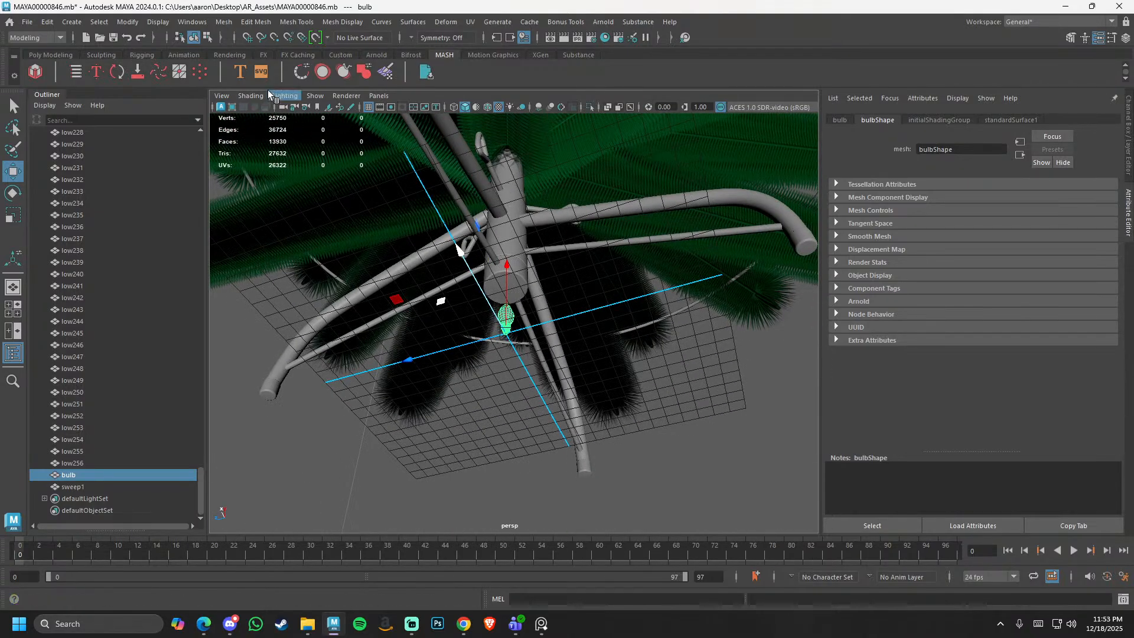
- Freeze the transformations of the bulb at its new position
{"action": "left_click", "coordinate": [144, 55]}
{"action": "left_click", "coordinate": [108, 57]}
{"action": "left_click", "coordinate": [192, 55]}
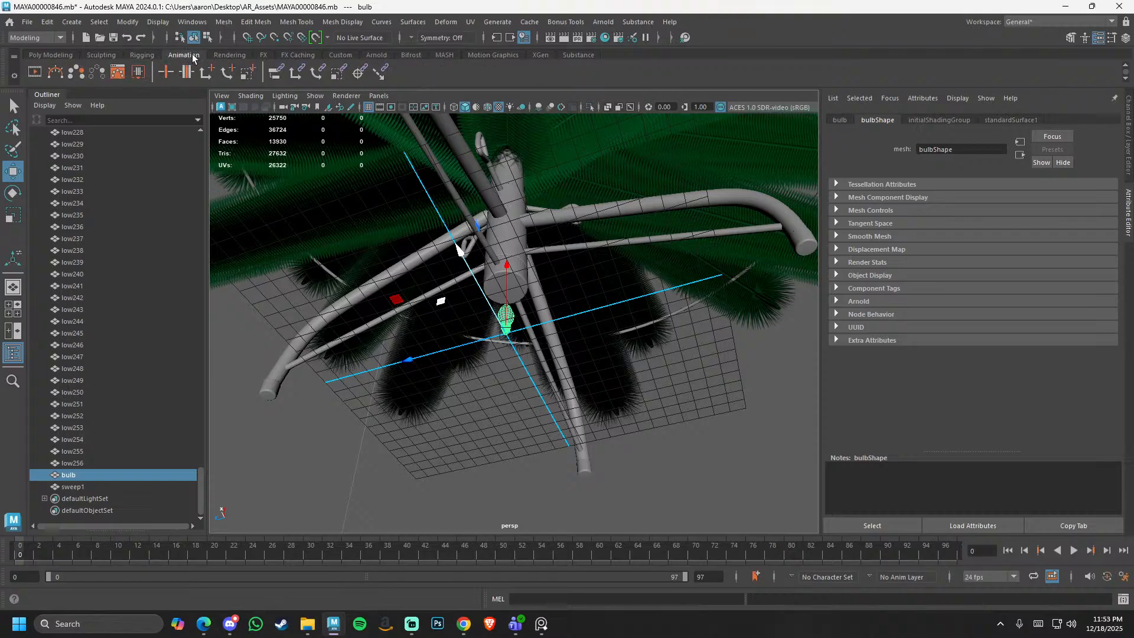
{"action": "left_click", "coordinate": [232, 54]}
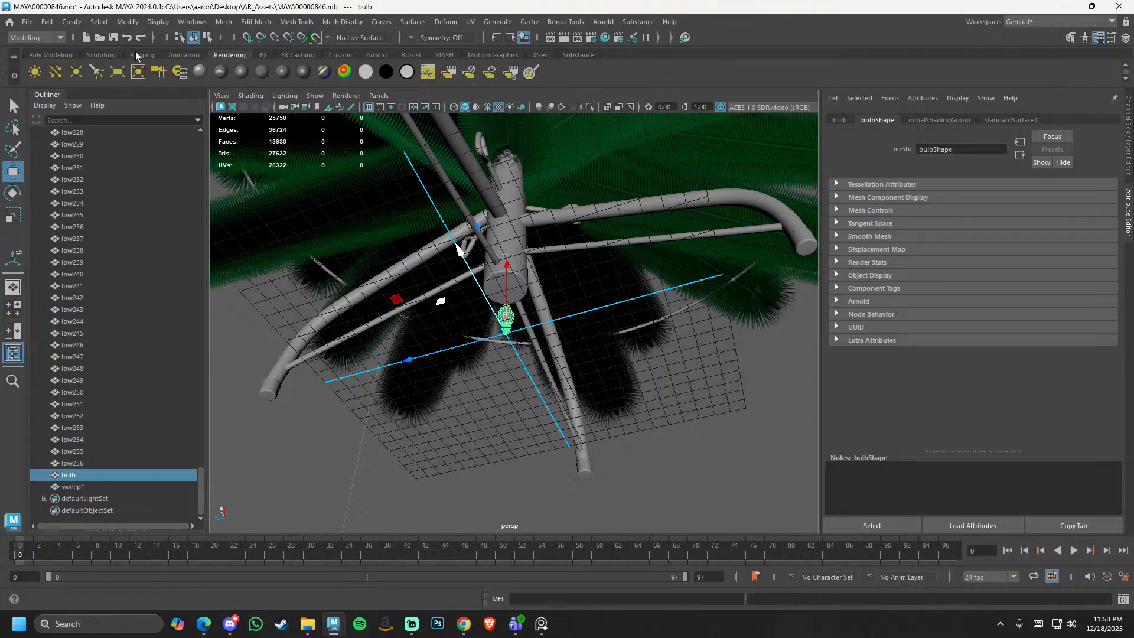
{"action": "left_click", "coordinate": [100, 55]}
{"action": "left_click", "coordinate": [51, 55]}
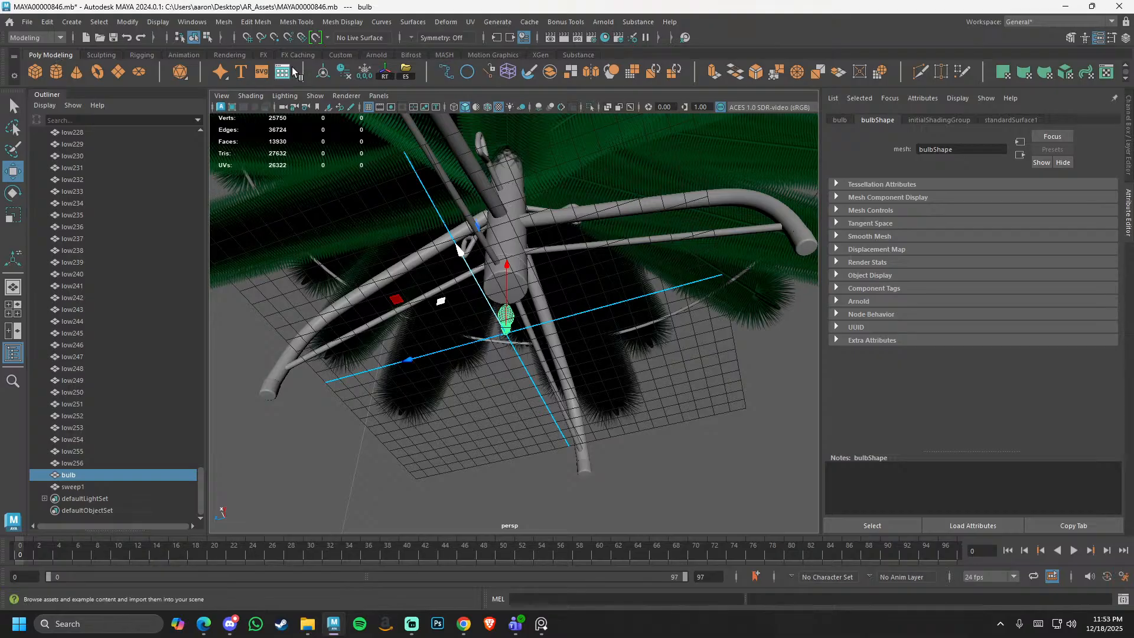
{"action": "left_click", "coordinate": [362, 77]}
- Select a lengthwise edge loop along the sweep1 spiral and convert those polygon edges to a curve
{"action": "scroll", "coordinate": [549, 318], "scroll_direction": "down", "scroll_amount": 5}
{"action": "left_click_drag", "start_coordinate": [540, 316], "coordinate": [475, 383], "text": "alt"}
{"action": "left_click", "coordinate": [413, 363]}
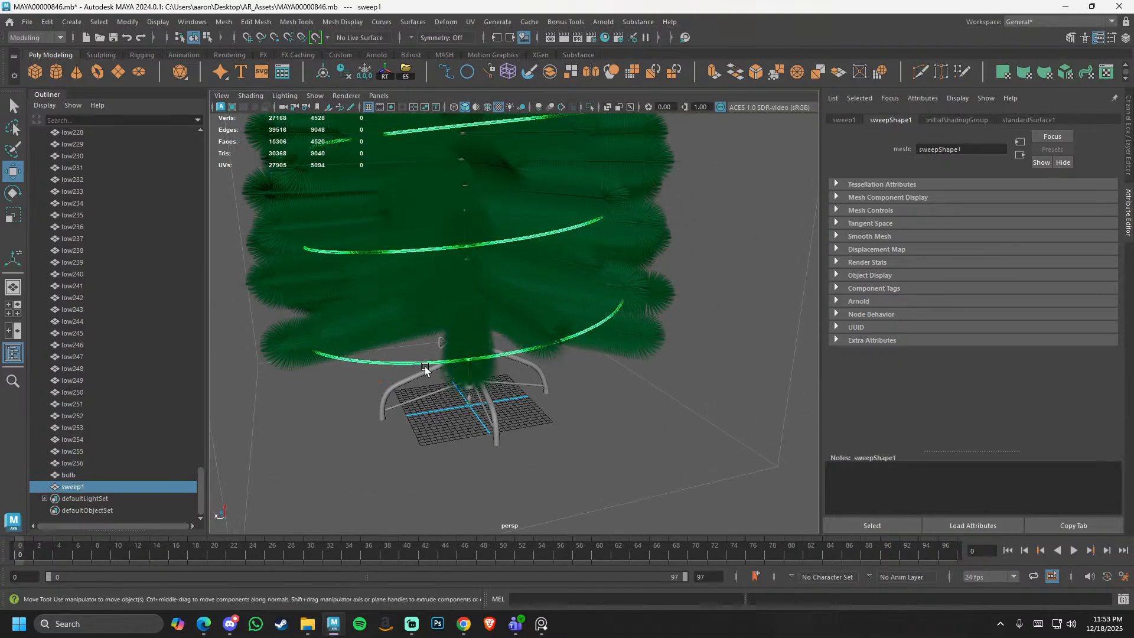
{"action": "scroll", "coordinate": [409, 367], "scroll_direction": "up", "scroll_amount": 4}
{"action": "middle_click_drag", "start_coordinate": [409, 372], "coordinate": [513, 366], "text": "alt"}
{"action": "scroll", "coordinate": [512, 367], "scroll_direction": "up", "scroll_amount": 3}
{"action": "key", "text": "F10"}
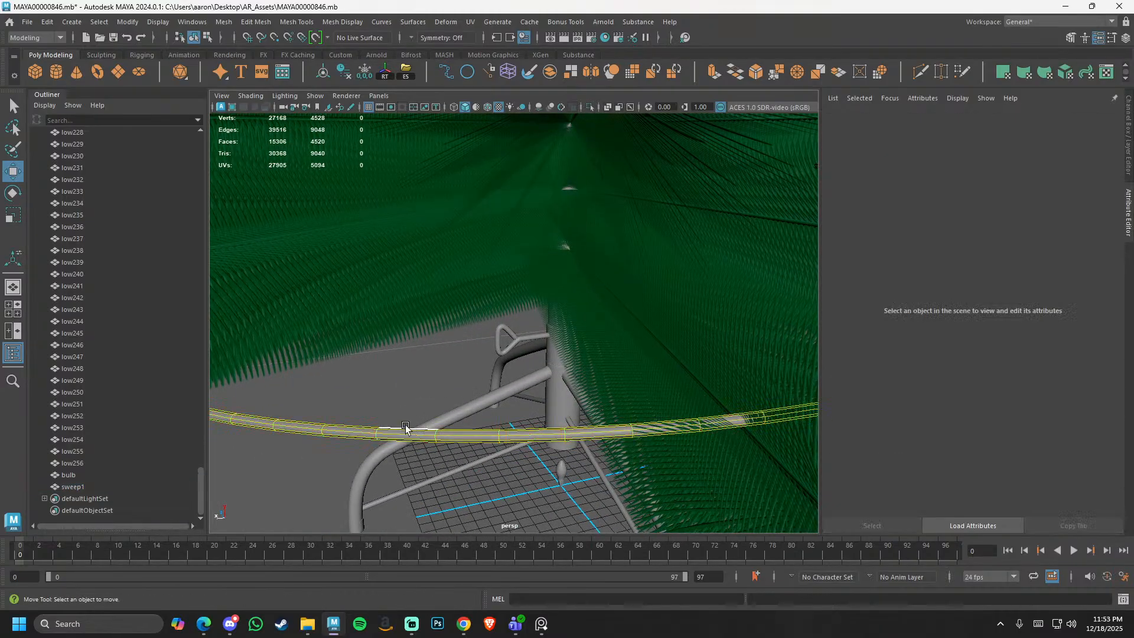
{"action": "double_click", "coordinate": [404, 428]}
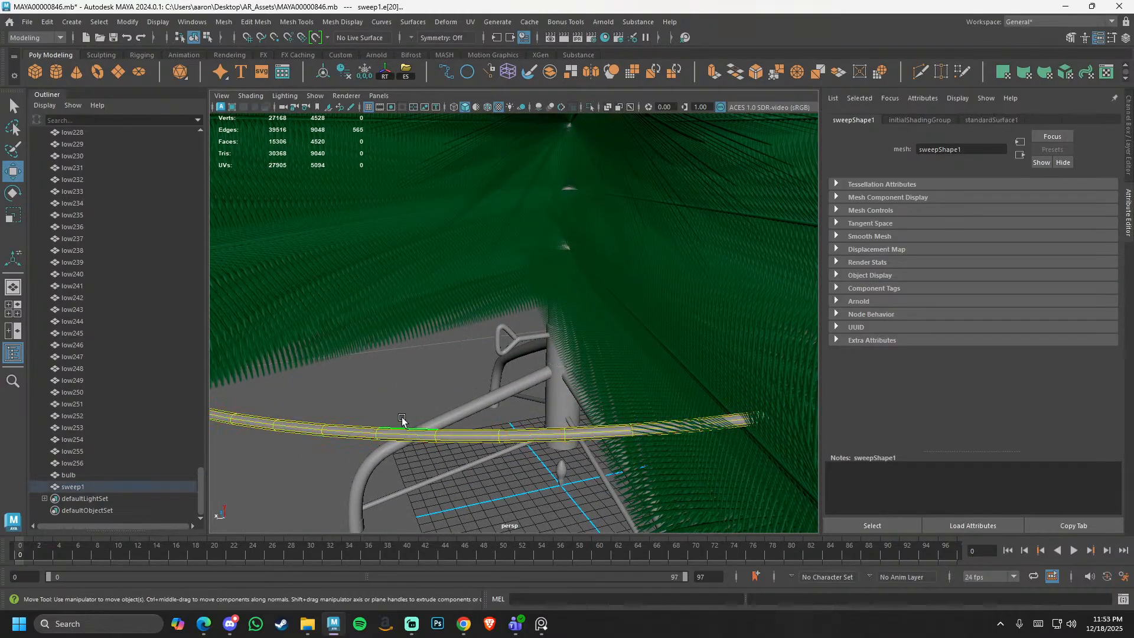
{"action": "right_click", "coordinate": [413, 364], "text": "shift"}
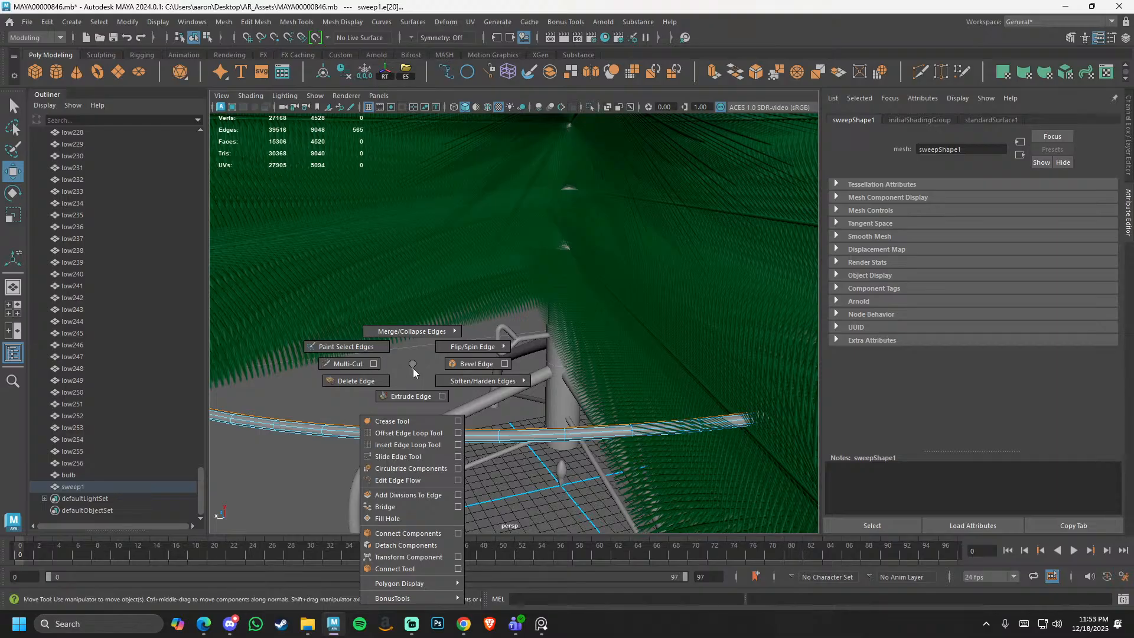
{"action": "left_click", "coordinate": [127, 22]}
{"action": "mouse_move", "coordinate": [204, 330]}
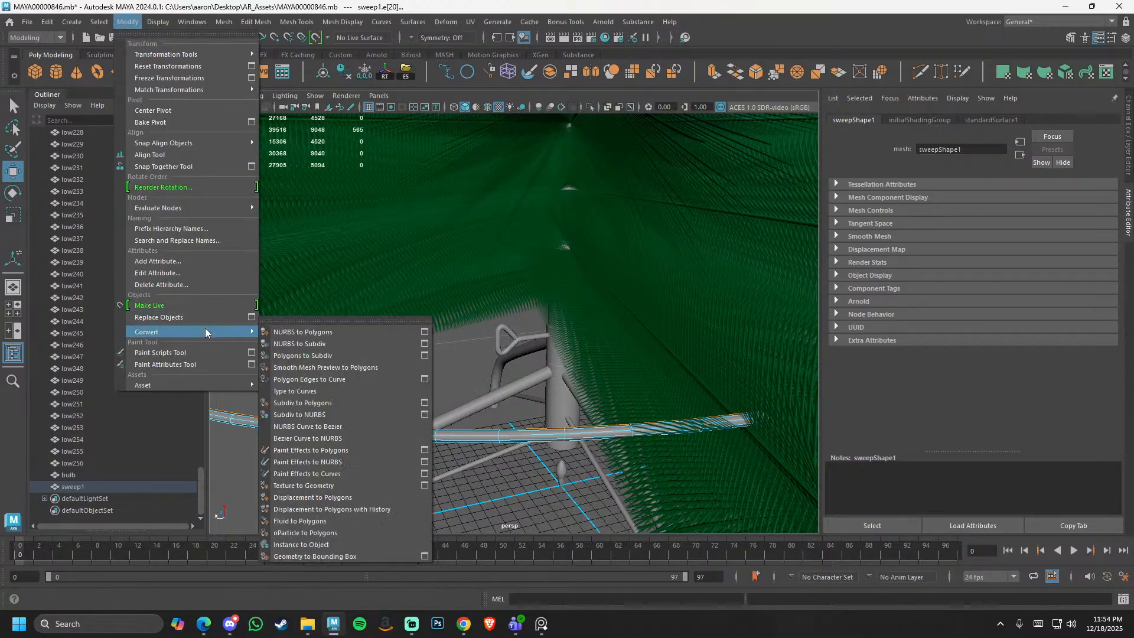
{"action": "left_click", "coordinate": [334, 381]}
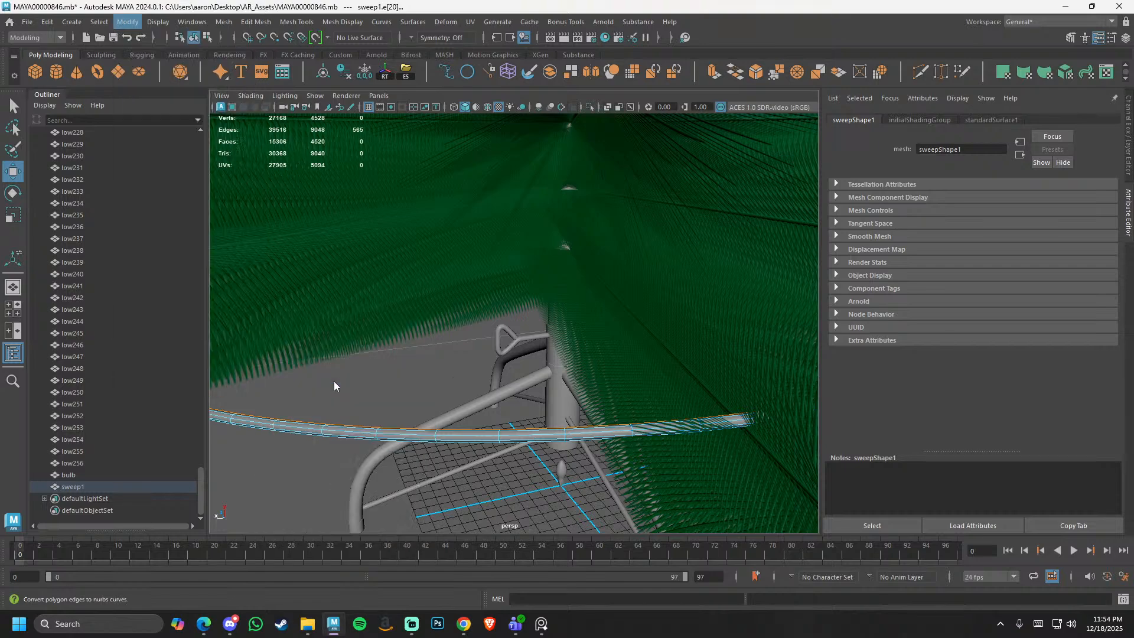
- Delete the sweep1 mesh and select the spiral curve converted from its edges
{"action": "left_click", "coordinate": [354, 416]}
{"action": "left_click", "coordinate": [349, 433]}
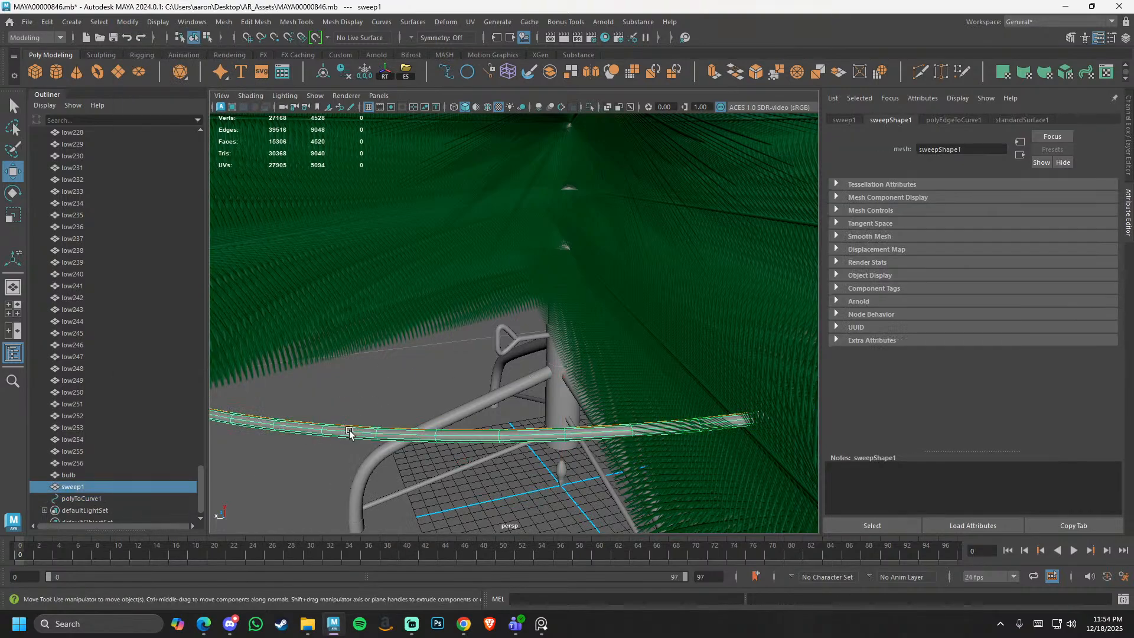
{"action": "key", "text": "Delete"}
{"action": "left_click", "coordinate": [352, 426]}
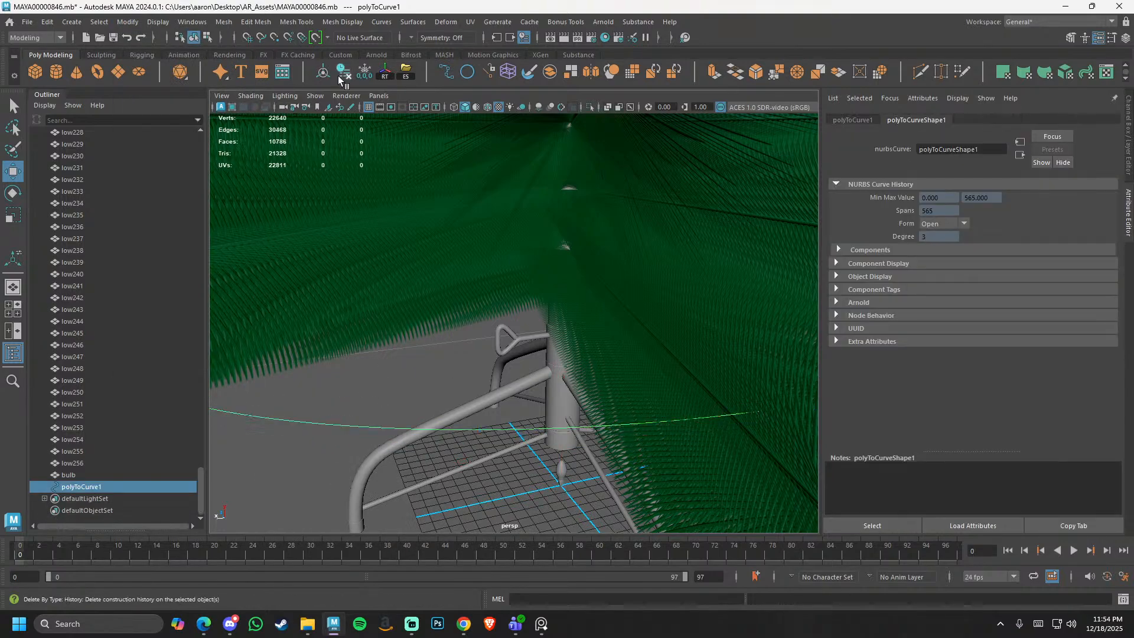
{"action": "key", "text": "f"}
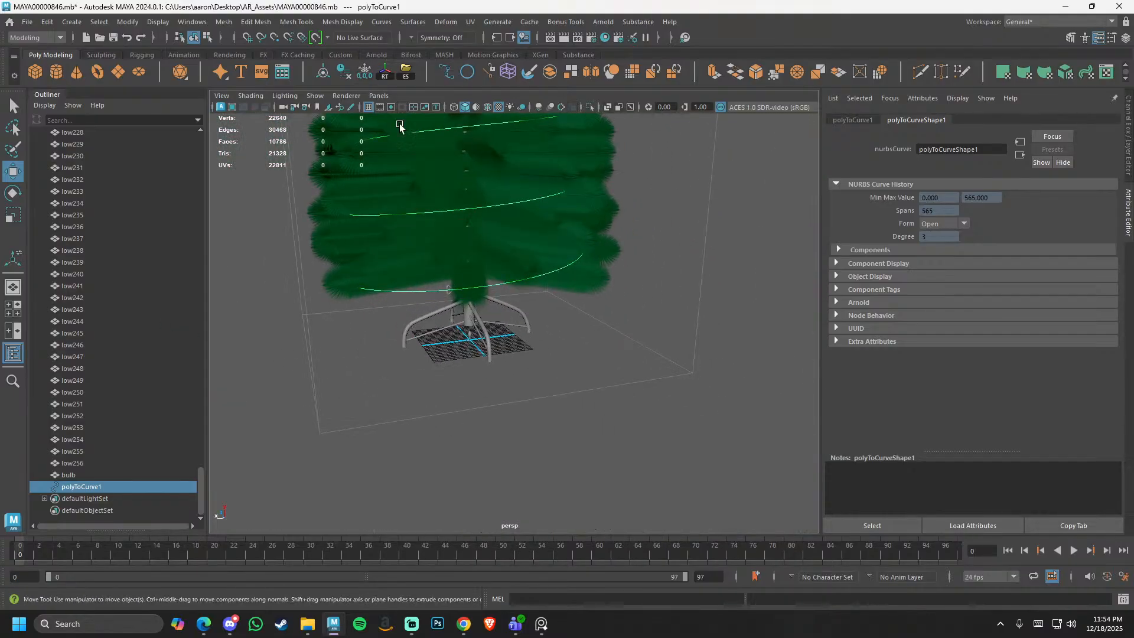
- Create a new MASH network from the bulb
{"action": "left_click", "coordinate": [470, 321]}
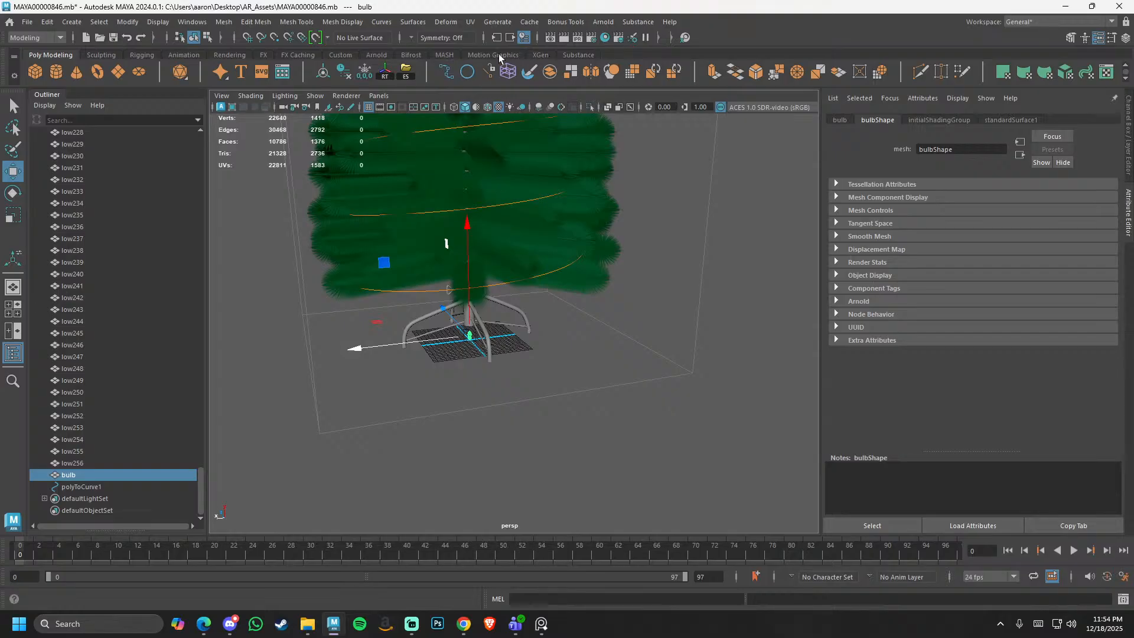
{"action": "left_click", "coordinate": [437, 54]}
{"action": "left_click", "coordinate": [45, 74]}
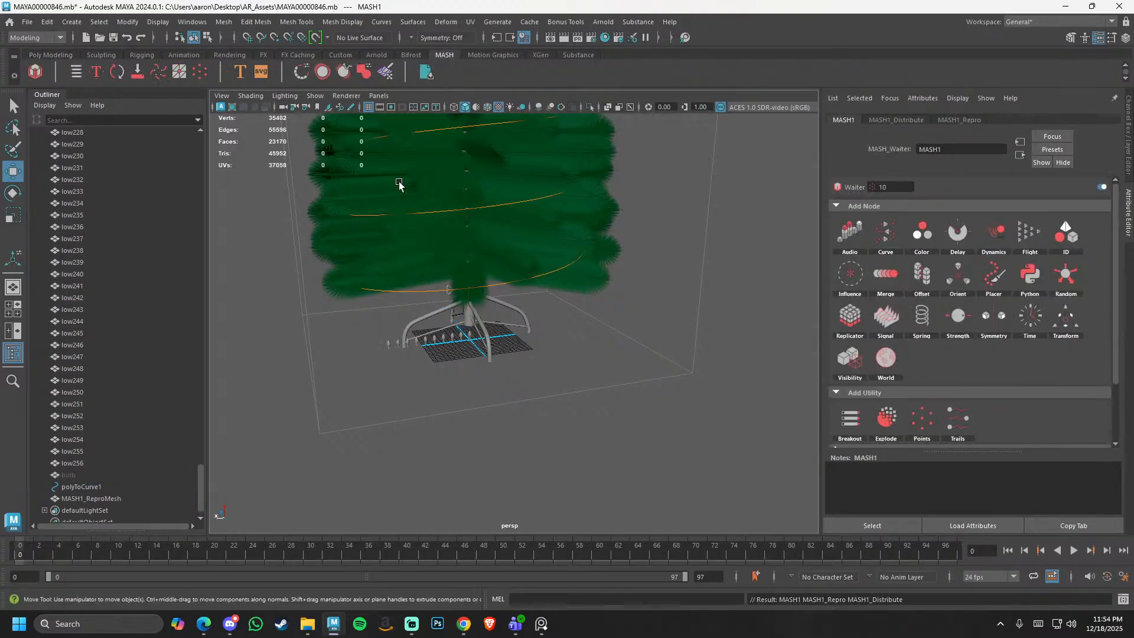
- Try different Distance X values on the MASH1 Distribute node and set the distance to 0
{"action": "left_click", "coordinate": [916, 121]}
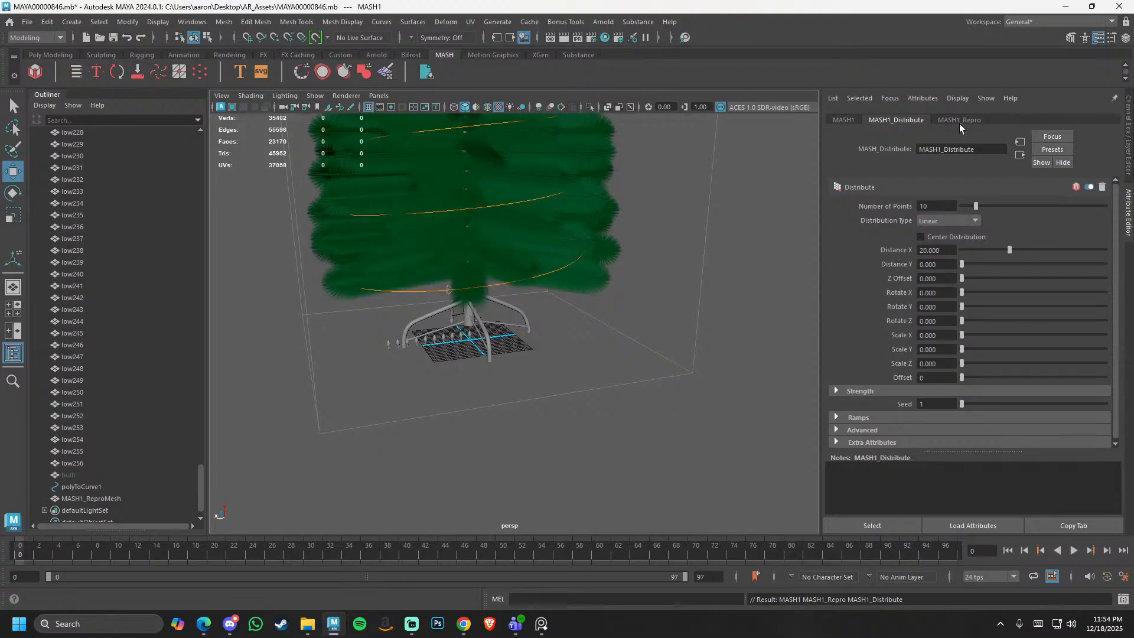
{"action": "left_click_drag", "start_coordinate": [991, 243], "coordinate": [809, 241]}
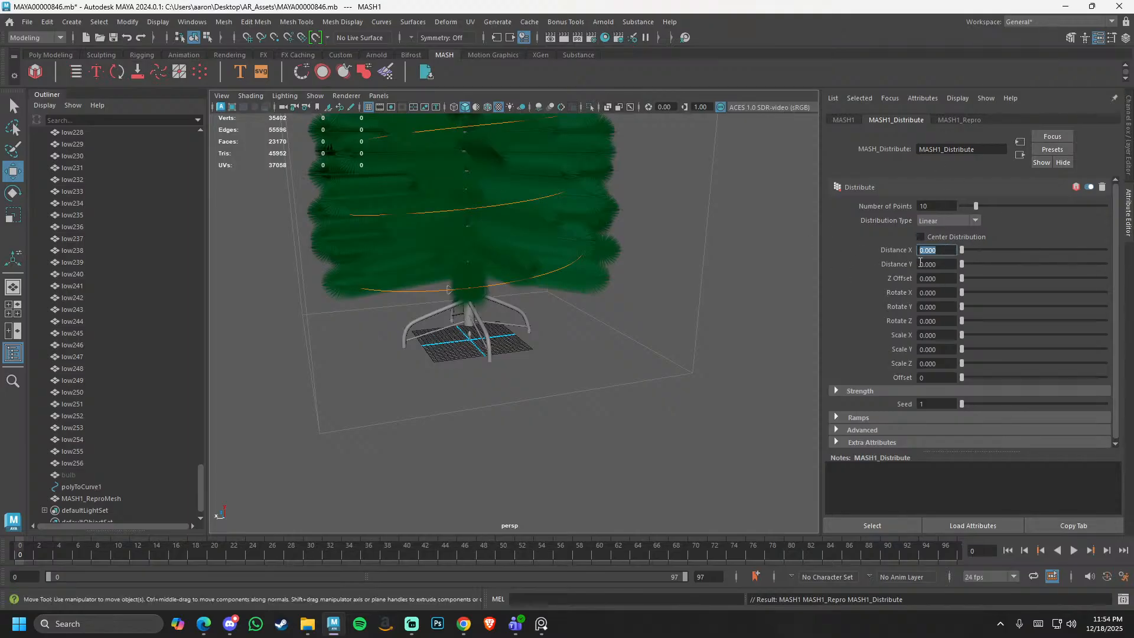
{"action": "left_click_drag", "start_coordinate": [965, 250], "coordinate": [1095, 251]}
{"action": "middle_click_drag", "start_coordinate": [371, 357], "coordinate": [555, 327], "text": "alt"}
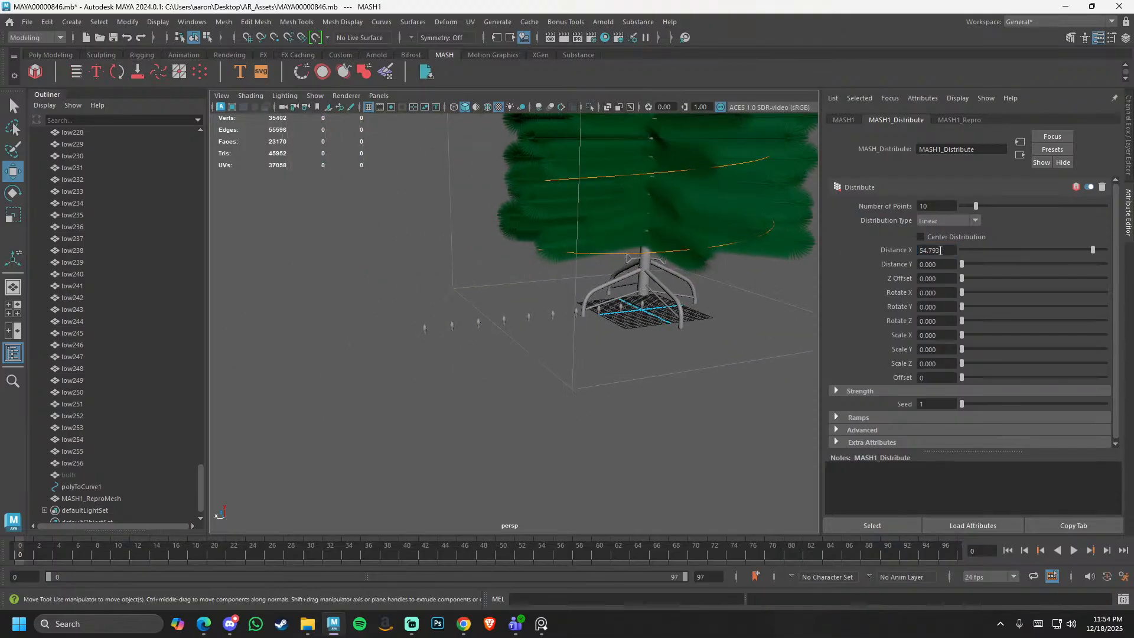
{"action": "left_click_drag", "start_coordinate": [1067, 252], "coordinate": [699, 255]}
- Add a Curve node to the MASH1 network and connect polyToCurve1 as its input curve
{"action": "left_click", "coordinate": [961, 120]}
{"action": "left_click", "coordinate": [893, 120]}
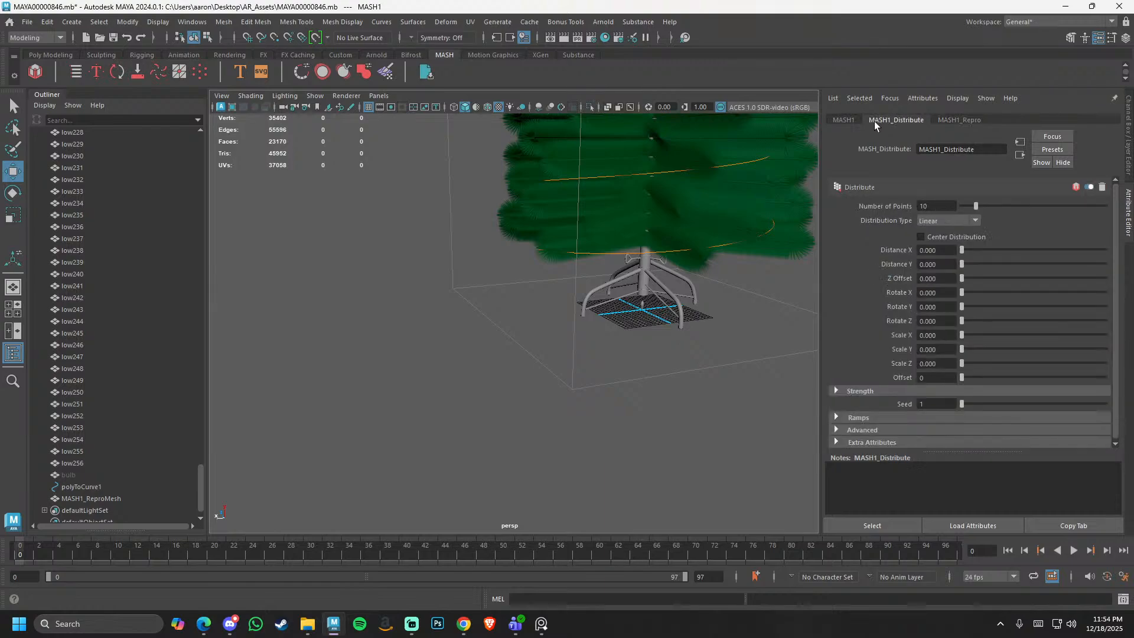
{"action": "left_click", "coordinate": [842, 120]}
{"action": "left_click", "coordinate": [892, 238]}
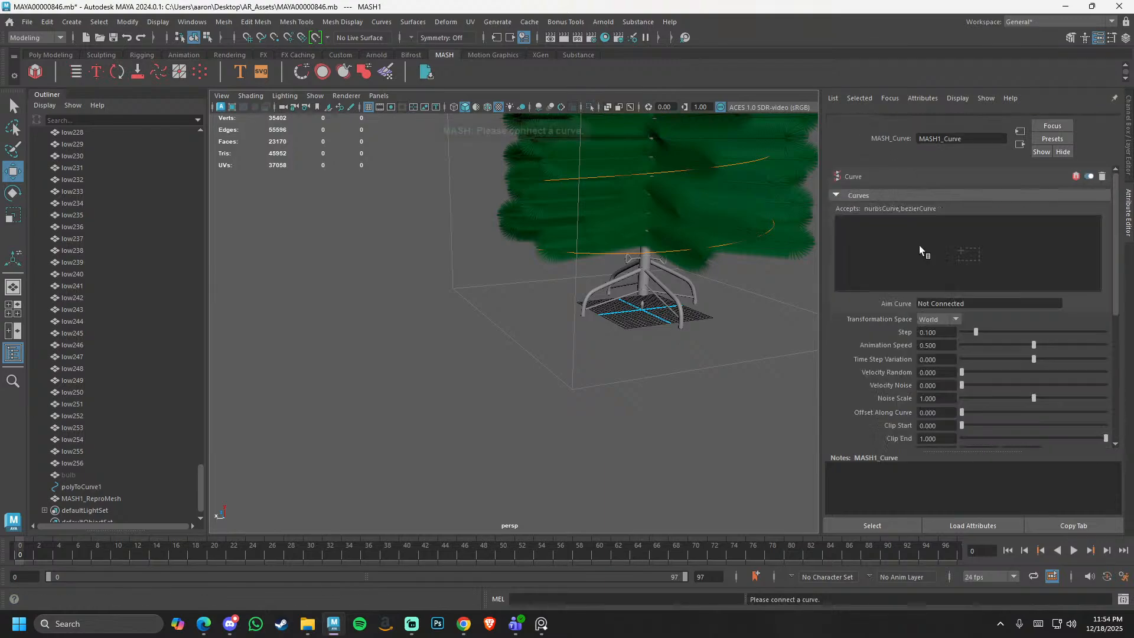
{"action": "left_click_drag", "start_coordinate": [80, 486], "coordinate": [1010, 260]}
{"action": "left_click_drag", "start_coordinate": [684, 321], "coordinate": [636, 403], "text": "alt"}
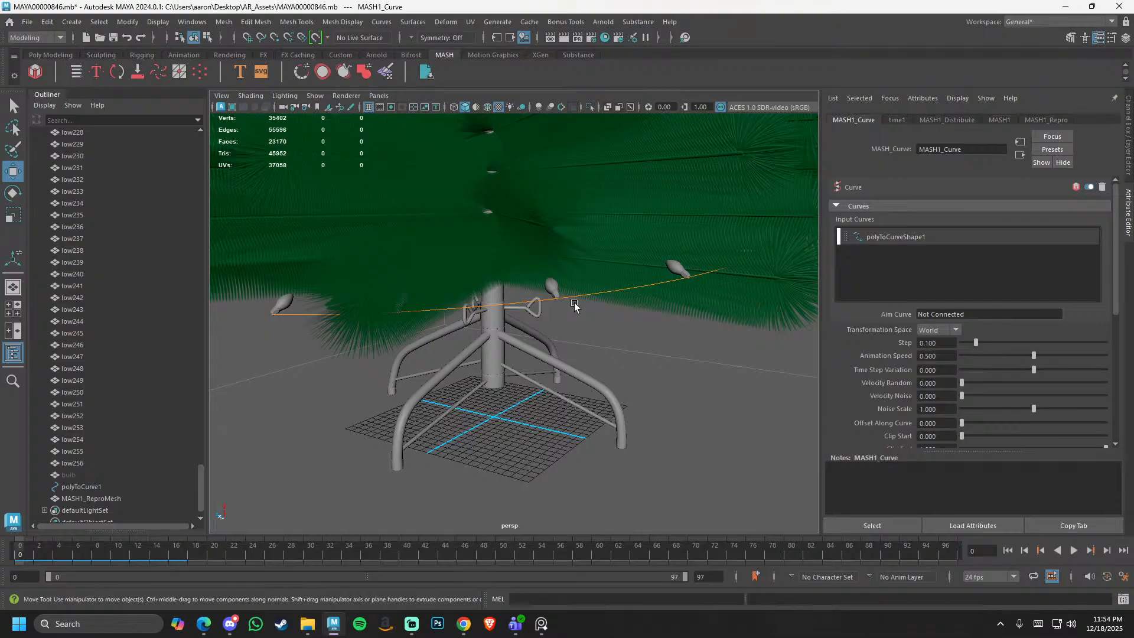
{"action": "scroll", "coordinate": [570, 306], "scroll_direction": "down", "scroll_amount": 2}
{"action": "scroll", "coordinate": [543, 307], "scroll_direction": "down", "scroll_amount": 3}
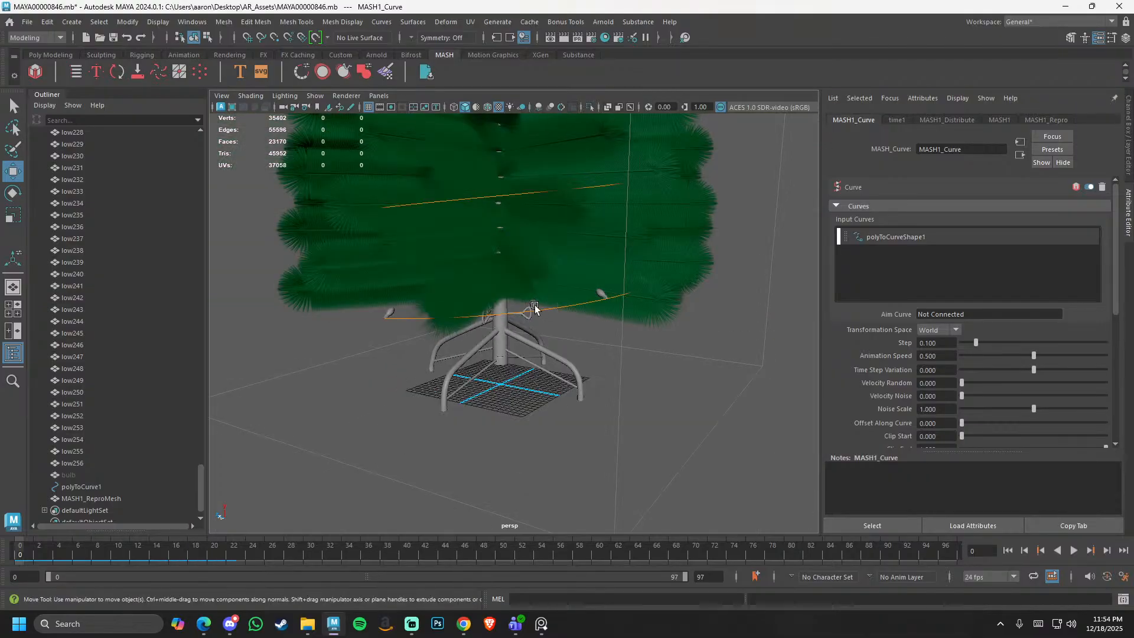
- Select the MASH1 bulb mesh and raise the Step of the MASH1_Curve node to 1
{"action": "left_click", "coordinate": [534, 307]}
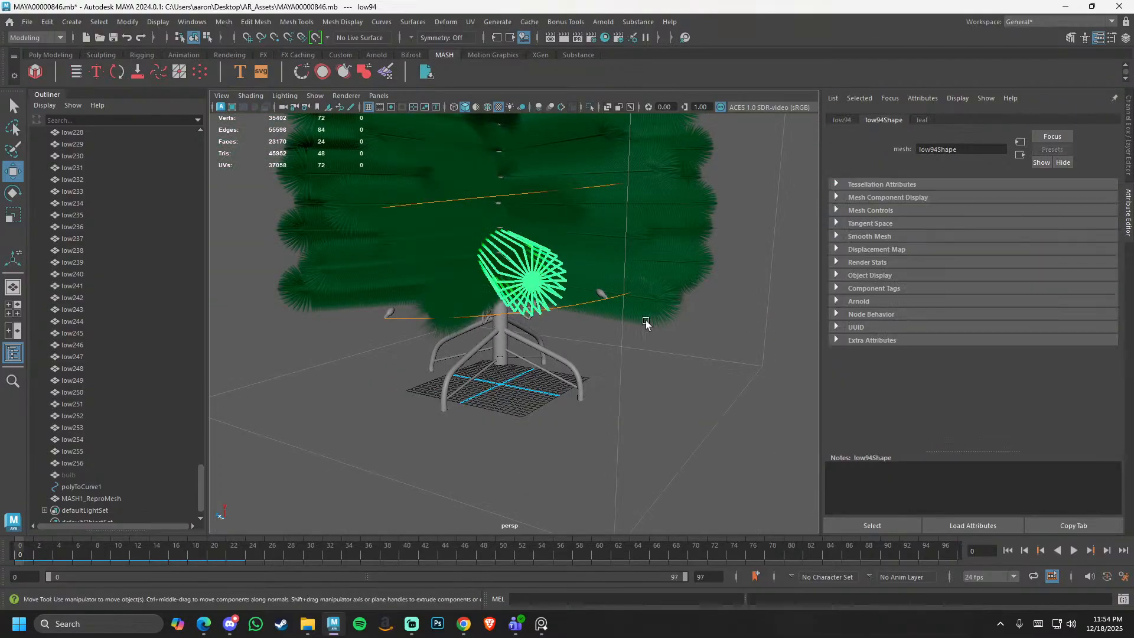
{"action": "left_click", "coordinate": [390, 313]}
{"action": "left_click", "coordinate": [1035, 120]}
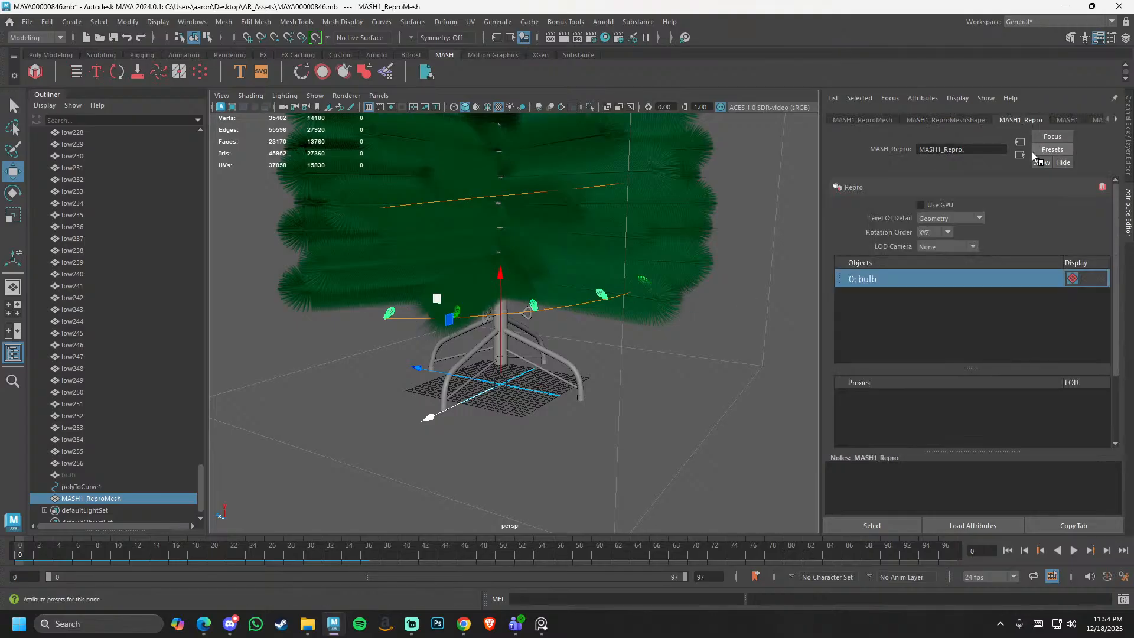
{"action": "left_click", "coordinate": [1071, 120]}
{"action": "left_click", "coordinate": [1097, 119]}
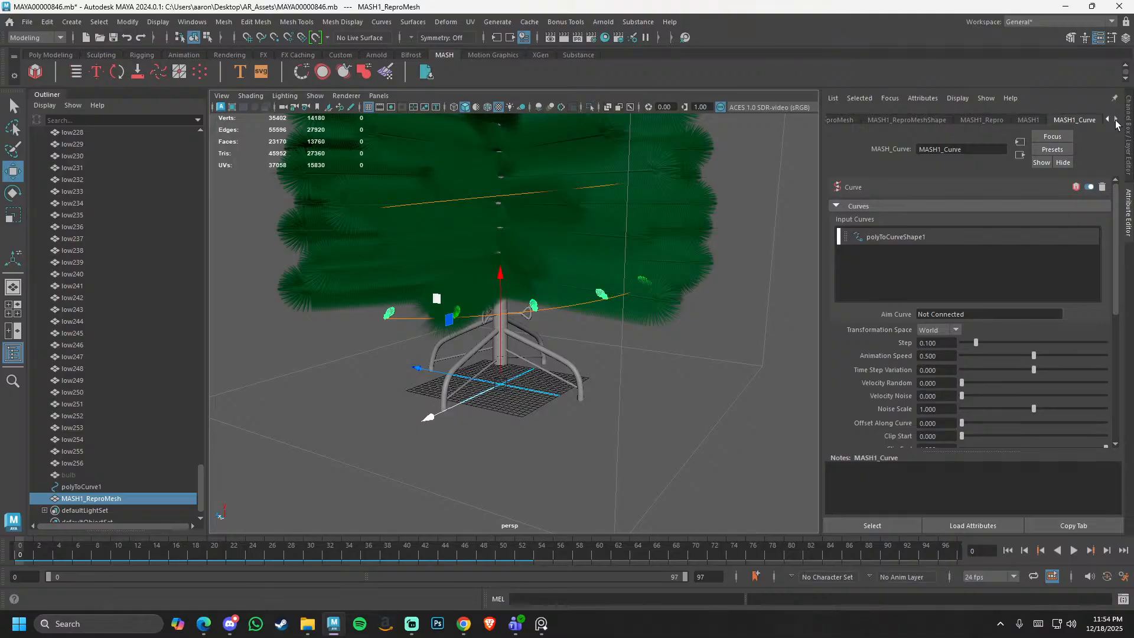
{"action": "left_click", "coordinate": [1116, 120]}
{"action": "left_click", "coordinate": [1115, 120]}
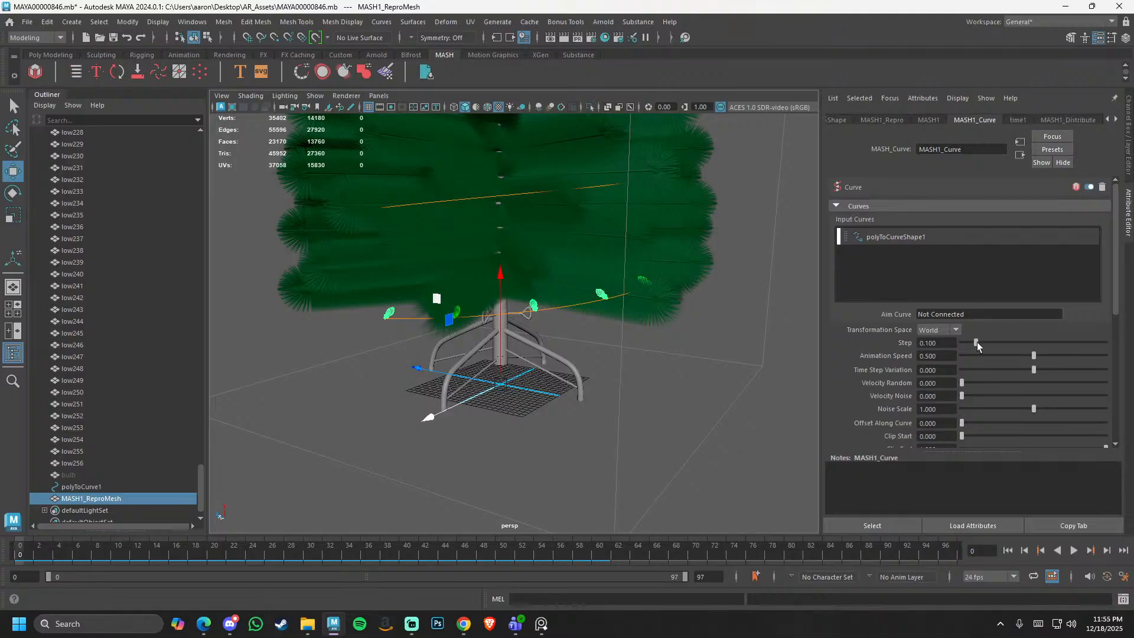
{"action": "left_click_drag", "start_coordinate": [977, 341], "coordinate": [1020, 342]}
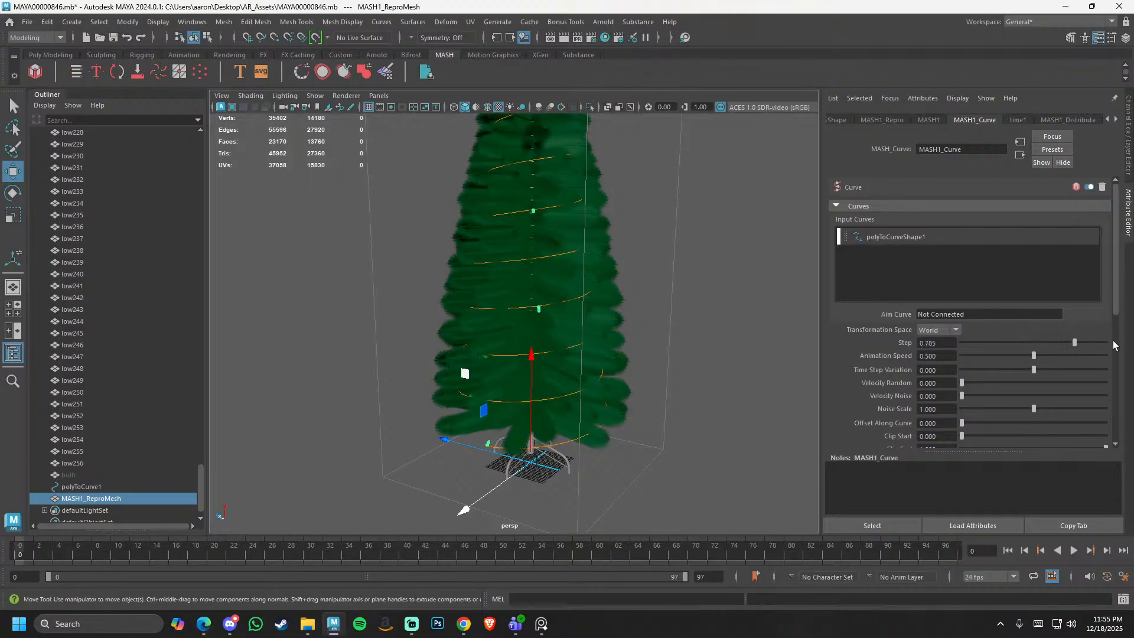
{"action": "middle_click_drag", "start_coordinate": [635, 151], "coordinate": [636, 291], "text": "alt"}
{"action": "left_click_drag", "start_coordinate": [635, 291], "coordinate": [605, 372], "text": "alt"}
{"action": "middle_click_drag", "start_coordinate": [604, 372], "coordinate": [605, 392], "text": "alt"}
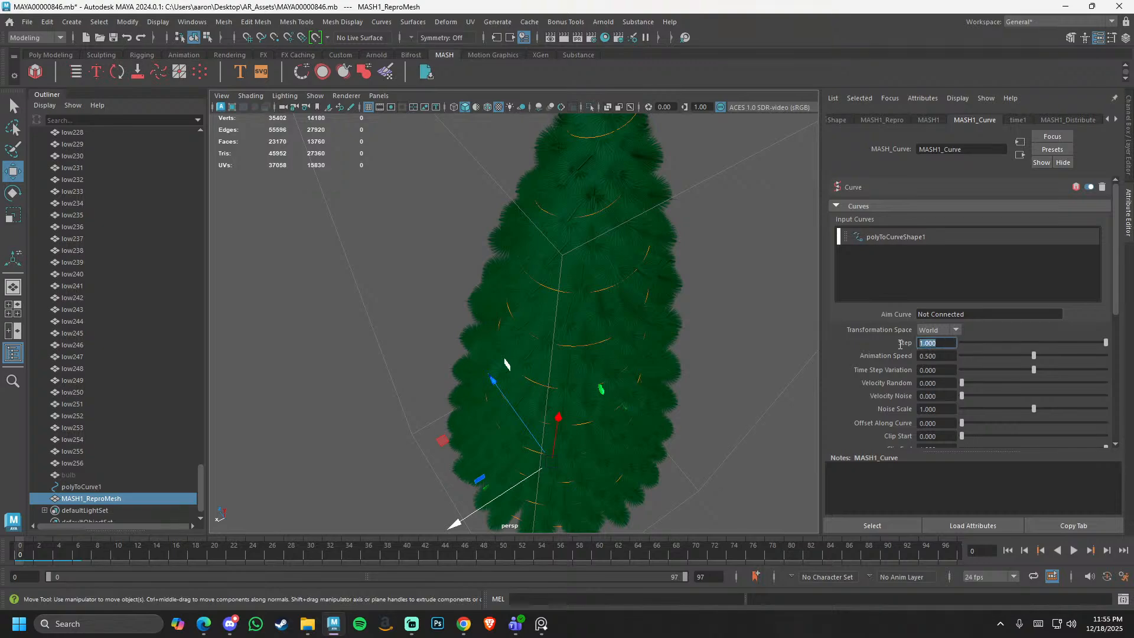
{"action": "right_click_drag", "start_coordinate": [532, 349], "coordinate": [631, 319], "text": "alt"}
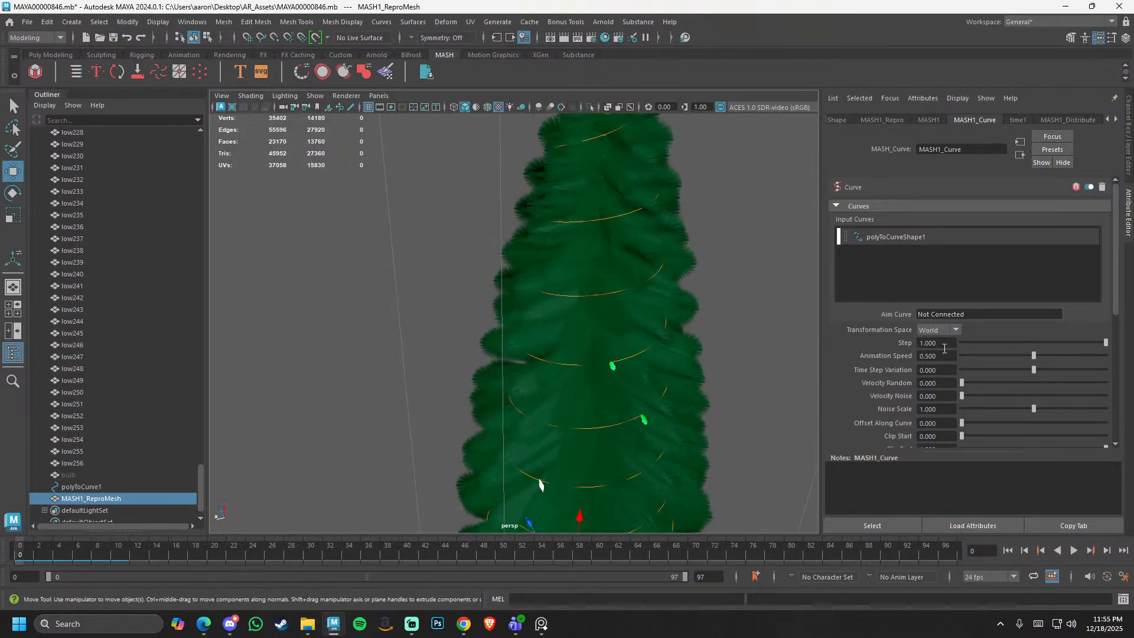
{"action": "left_click", "coordinate": [924, 343]}
{"action": "right_click_drag", "start_coordinate": [700, 333], "coordinate": [618, 342], "text": "alt"}
{"action": "middle_click_drag", "start_coordinate": [564, 497], "coordinate": [558, 434], "text": "alt"}
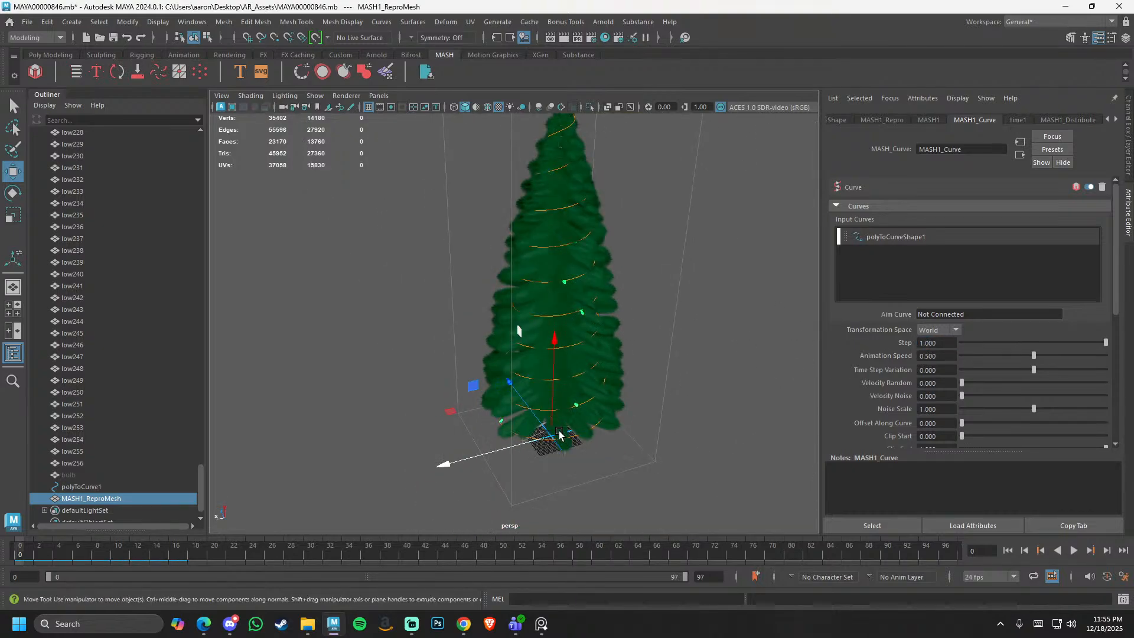
{"action": "middle_click_drag", "start_coordinate": [566, 176], "coordinate": [559, 234], "text": "alt"}
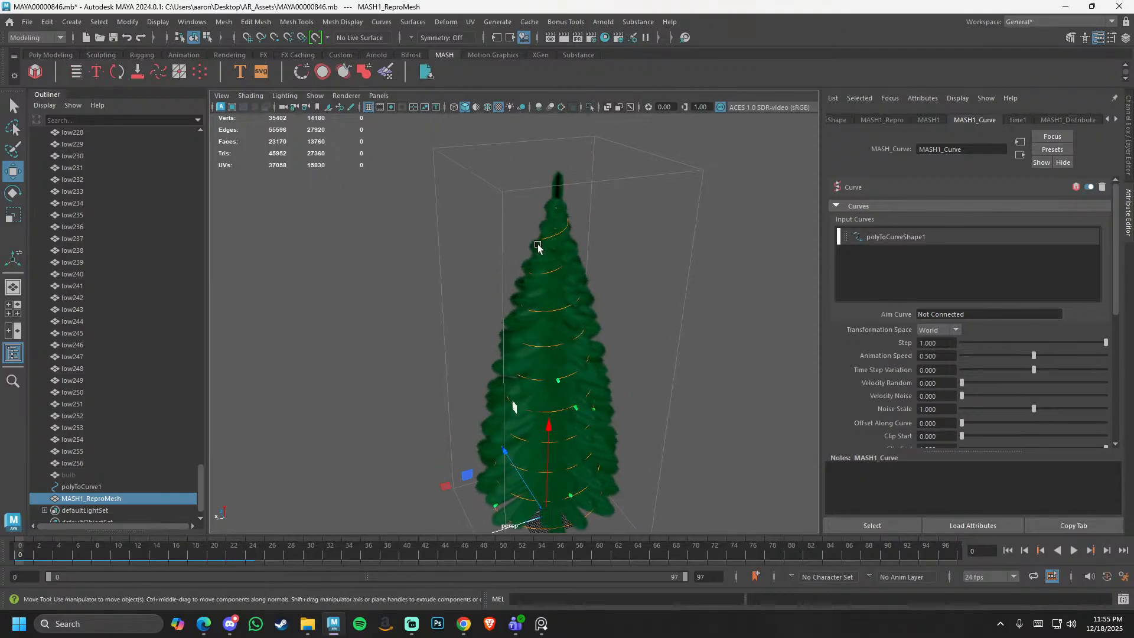
- Set the Number of Points on the MASH1_Distribute node to 100
{"action": "left_click", "coordinate": [955, 344]}
{"action": "left_click", "coordinate": [928, 122]}
{"action": "left_click", "coordinate": [894, 120]}
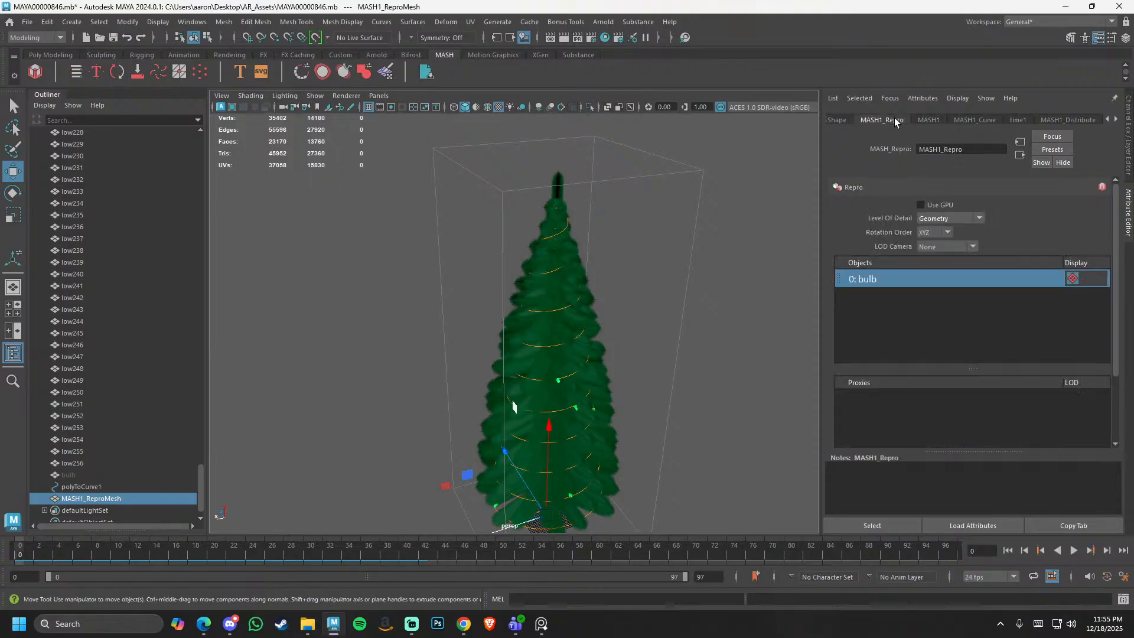
{"action": "left_click", "coordinate": [841, 120]}
{"action": "left_click", "coordinate": [828, 120]}
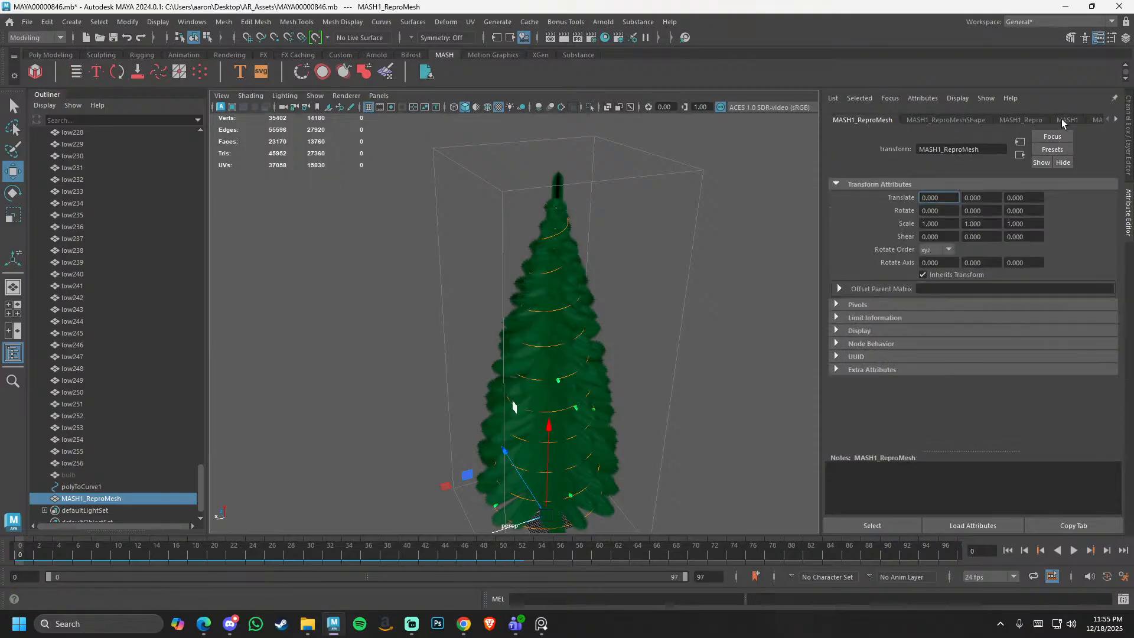
{"action": "left_click", "coordinate": [1097, 120]}
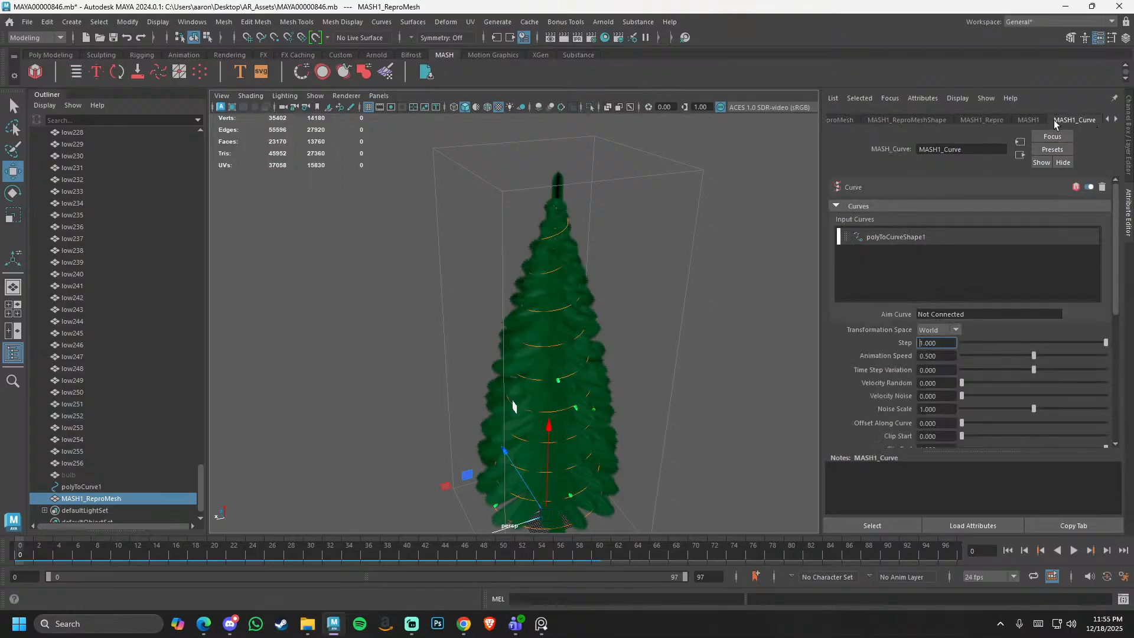
{"action": "left_click", "coordinate": [1031, 119]}
{"action": "left_click", "coordinate": [1092, 122]}
{"action": "left_click", "coordinate": [1114, 120]}
{"action": "left_click", "coordinate": [1090, 121]}
{"action": "left_click", "coordinate": [1116, 121]}
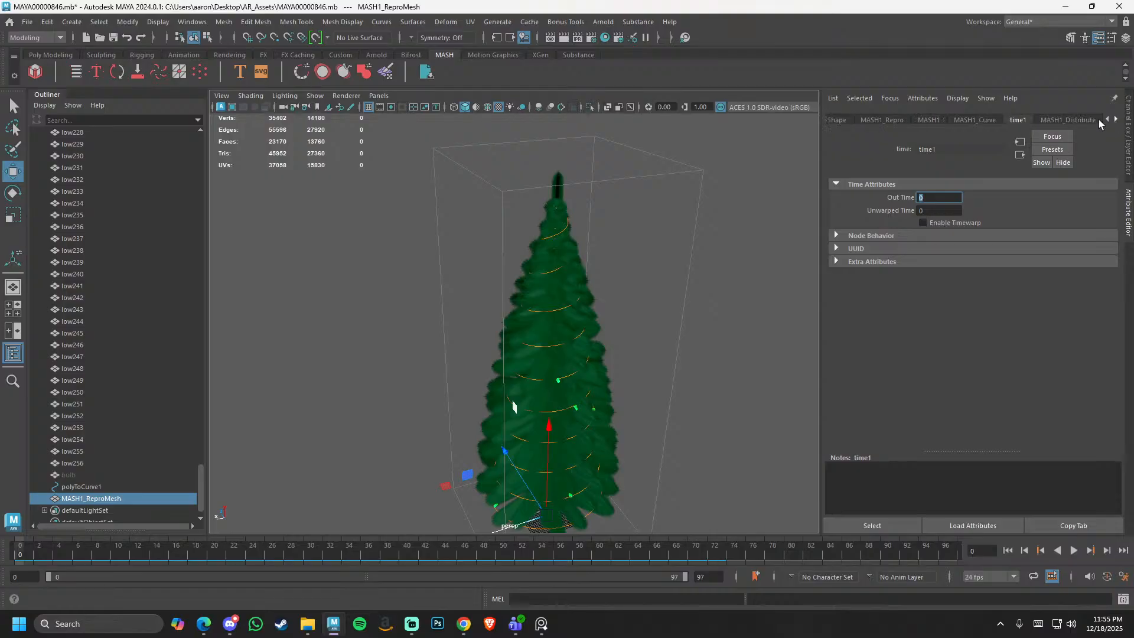
{"action": "left_click", "coordinate": [1067, 119]}
{"action": "double_click", "coordinate": [952, 205]}
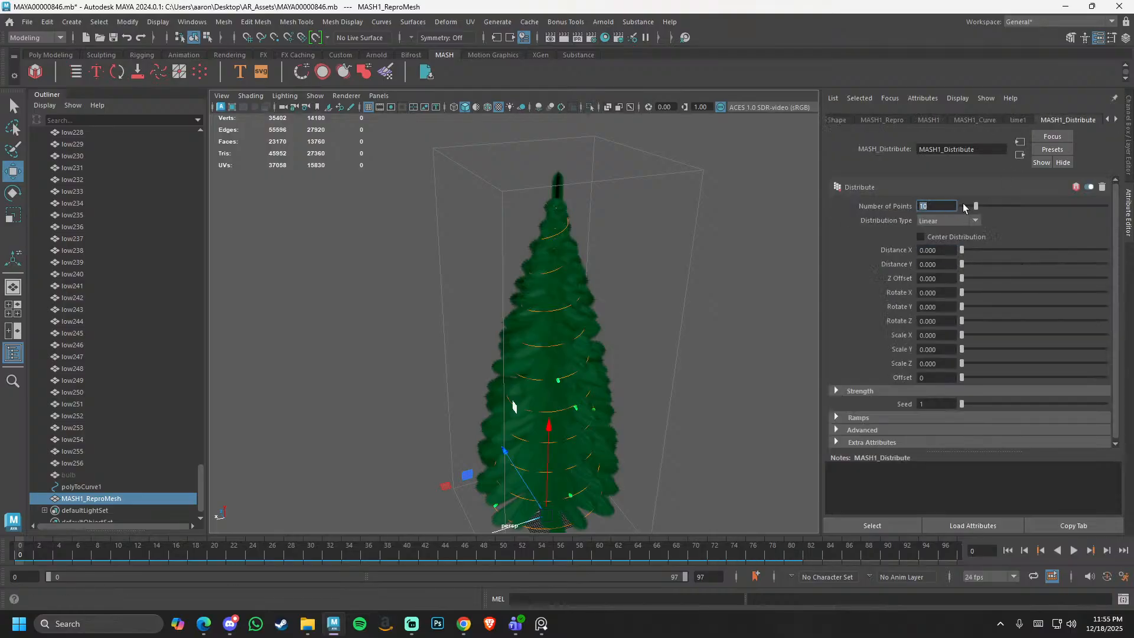
{"action": "left_click_drag", "start_coordinate": [978, 207], "coordinate": [1129, 208]}
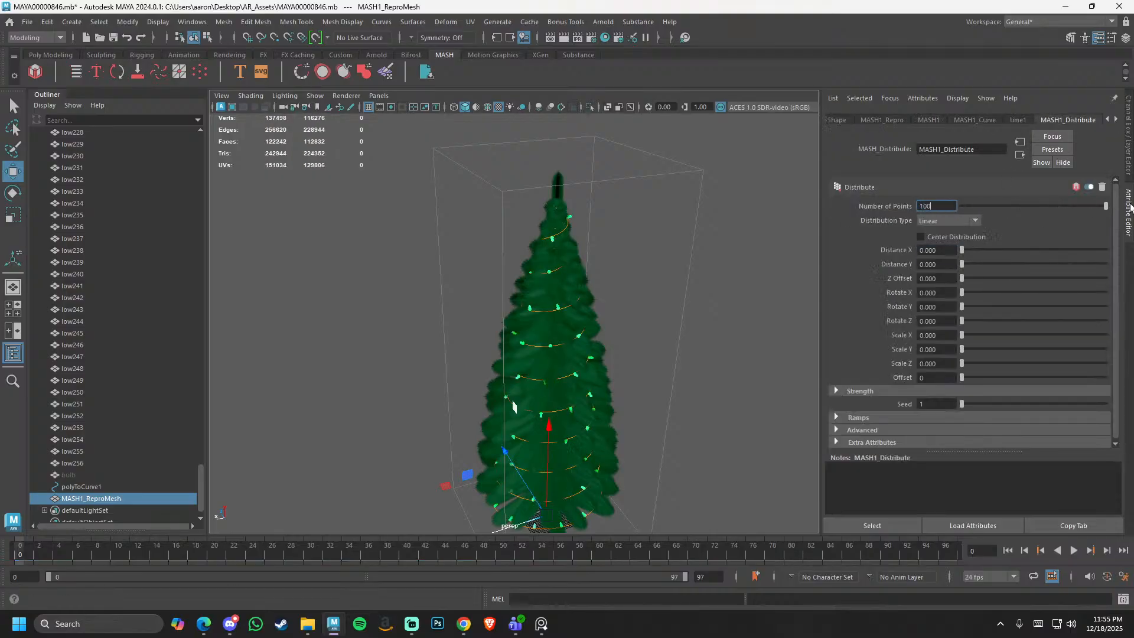
- Examine the placement and orientation of the bulbs along the spiral from all around the tree
{"action": "left_click_drag", "start_coordinate": [691, 307], "coordinate": [349, 306], "text": "alt"}
{"action": "mouse_move", "coordinate": [349, 307]}
{"action": "right_mouse_down", "text": "alt"}
{"action": "mouse_move", "coordinate": [449, 330]}
{"action": "mouse_move", "coordinate": [591, 311]}
{"action": "mouse_move", "coordinate": [494, 387]}
{"action": "mouse_move", "coordinate": [513, 349]}
{"action": "mouse_move", "coordinate": [430, 321]}
{"action": "mouse_move", "coordinate": [337, 319]}
{"action": "right_mouse_up", "text": "alt"}
{"action": "middle_click_drag", "start_coordinate": [337, 319], "coordinate": [514, 321], "text": "alt"}
{"action": "right_click_drag", "start_coordinate": [461, 394], "coordinate": [280, 348], "text": "alt"}
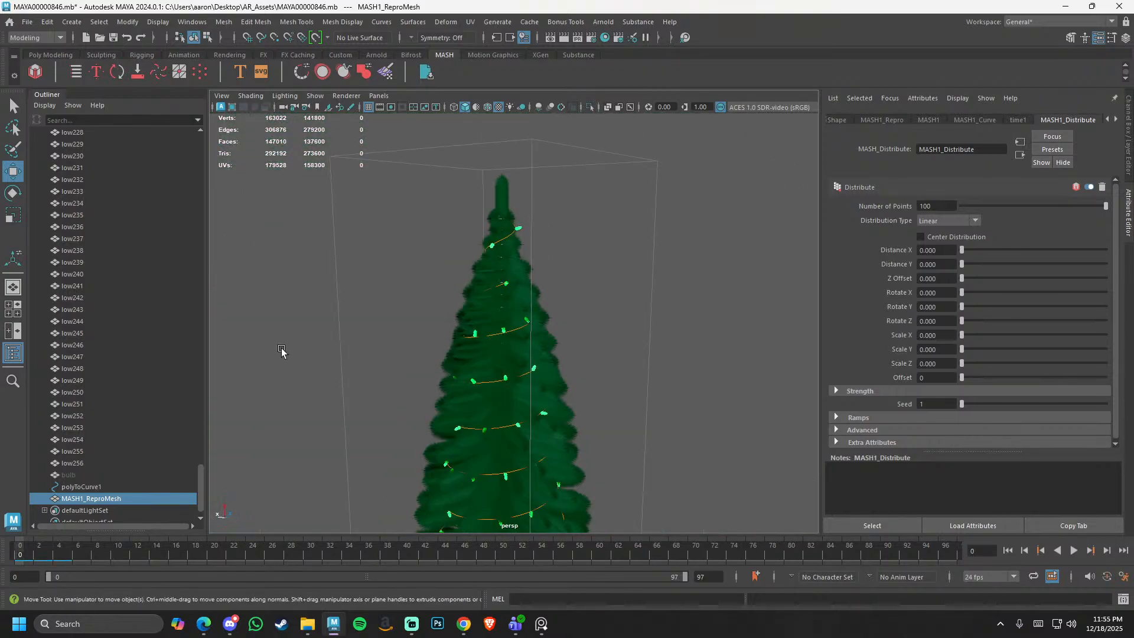
{"action": "left_click_drag", "start_coordinate": [438, 326], "coordinate": [593, 345], "text": "alt"}
{"action": "right_click_drag", "start_coordinate": [390, 316], "coordinate": [489, 301], "text": "alt"}
{"action": "left_click_drag", "start_coordinate": [489, 300], "coordinate": [610, 299], "text": "alt"}
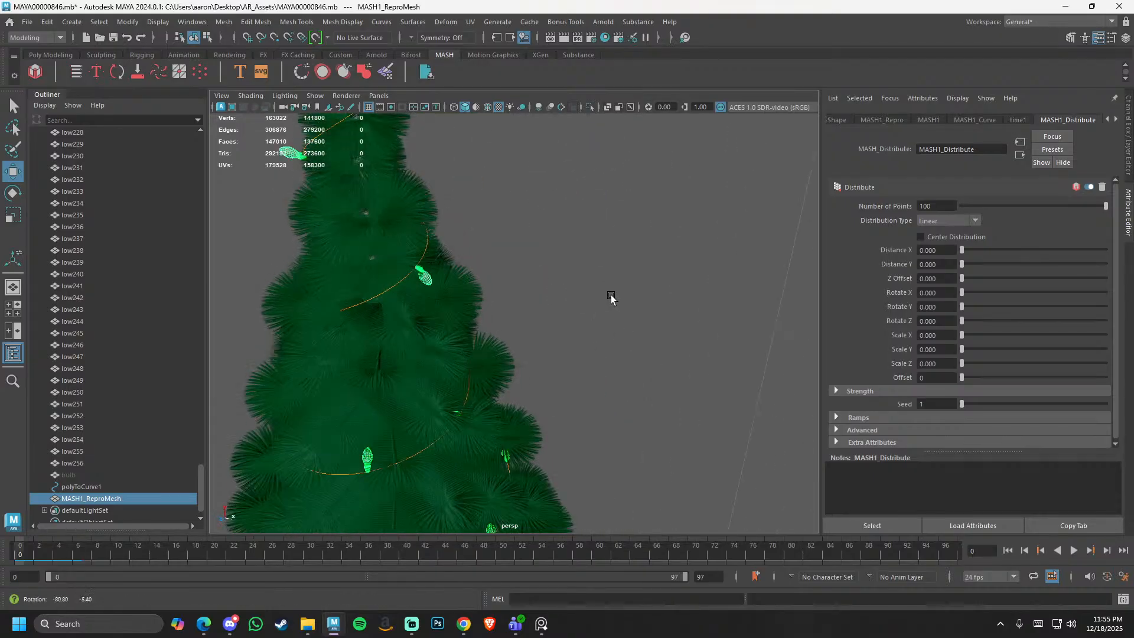
{"action": "right_click_drag", "start_coordinate": [610, 299], "coordinate": [410, 337], "text": "alt"}
{"action": "left_click_drag", "start_coordinate": [410, 337], "coordinate": [559, 286], "text": "alt"}
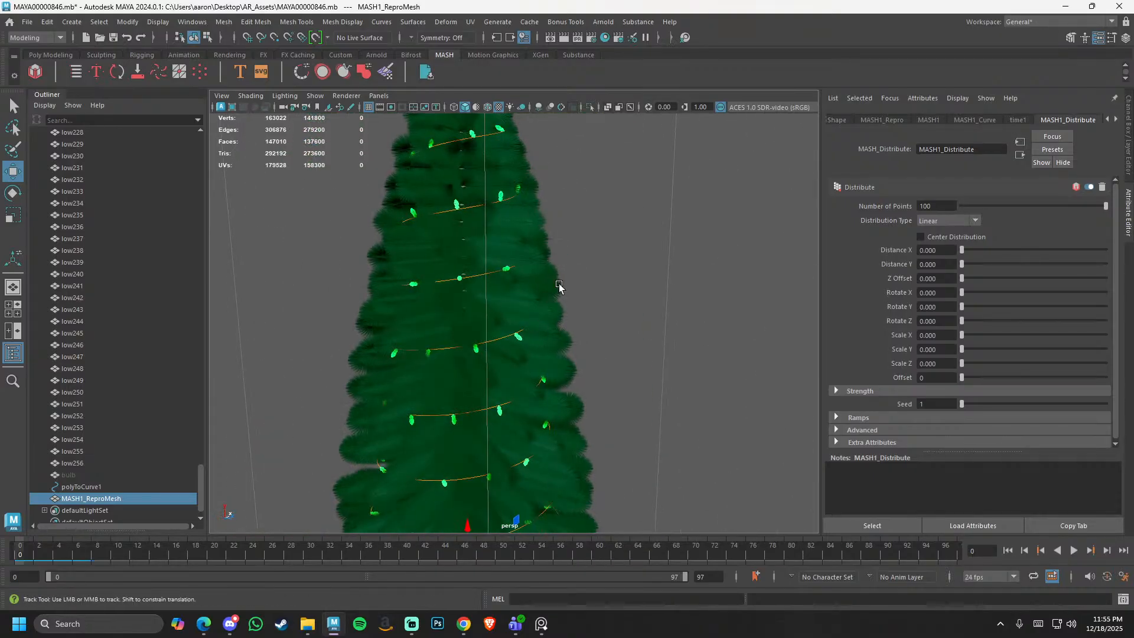
{"action": "middle_click_drag", "start_coordinate": [471, 446], "coordinate": [533, 236], "text": "alt"}
{"action": "right_click_drag", "start_coordinate": [534, 235], "coordinate": [602, 345], "text": "alt"}
{"action": "left_click_drag", "start_coordinate": [532, 323], "coordinate": [493, 319], "text": "alt"}
{"action": "middle_click_drag", "start_coordinate": [597, 178], "coordinate": [549, 300], "text": "alt"}
{"action": "left_click_drag", "start_coordinate": [549, 300], "coordinate": [522, 303], "text": "alt"}
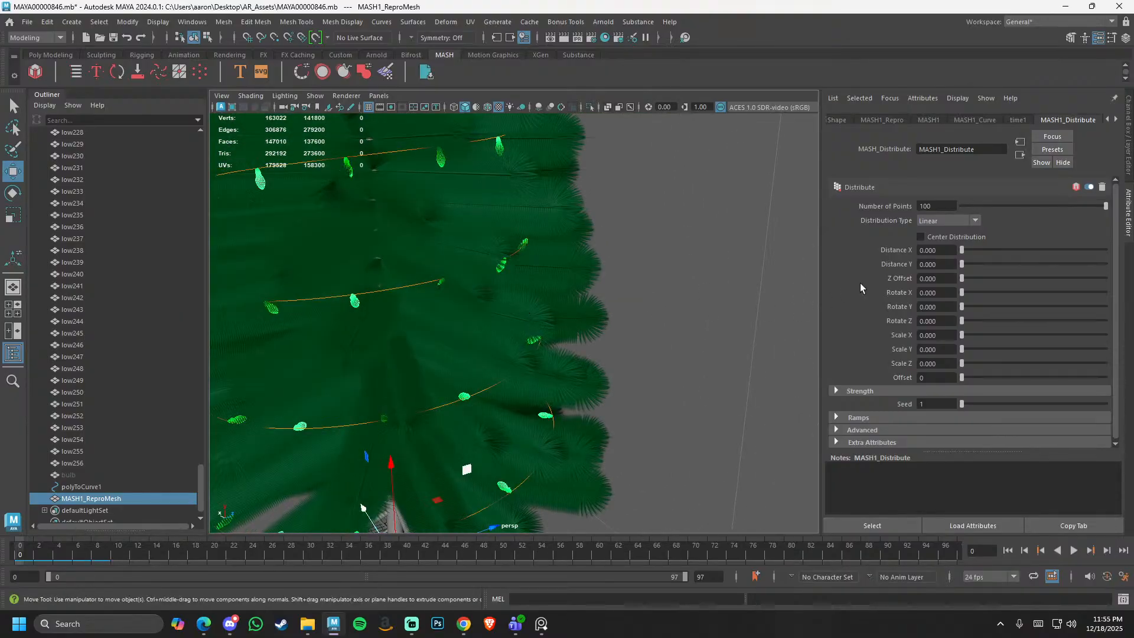
- Try changing Distance X and Rotate Y on the MASH1_Distribute node
{"action": "left_click_drag", "start_coordinate": [962, 251], "coordinate": [998, 250]}
{"action": "key", "text": "ctrl+z"}
{"action": "left_click_drag", "start_coordinate": [961, 306], "coordinate": [992, 311]}
- Try different Map Projection Axis options in the strength settings of the MASH1_Curve node
{"action": "left_click", "coordinate": [964, 121]}
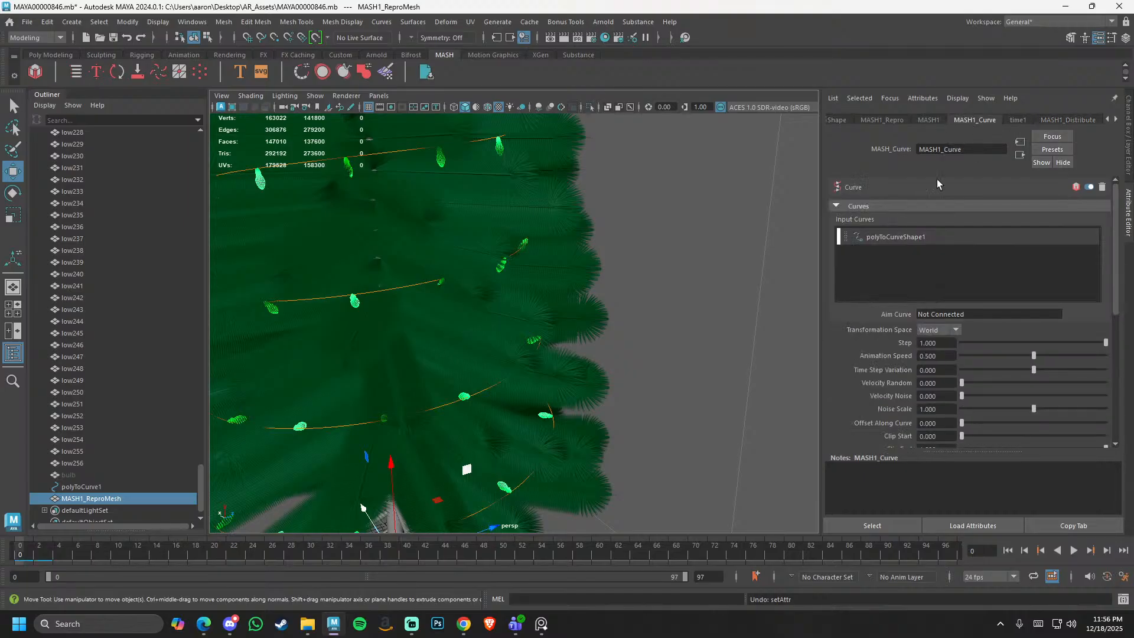
{"action": "scroll", "coordinate": [923, 384], "scroll_direction": "down", "scroll_amount": 4}
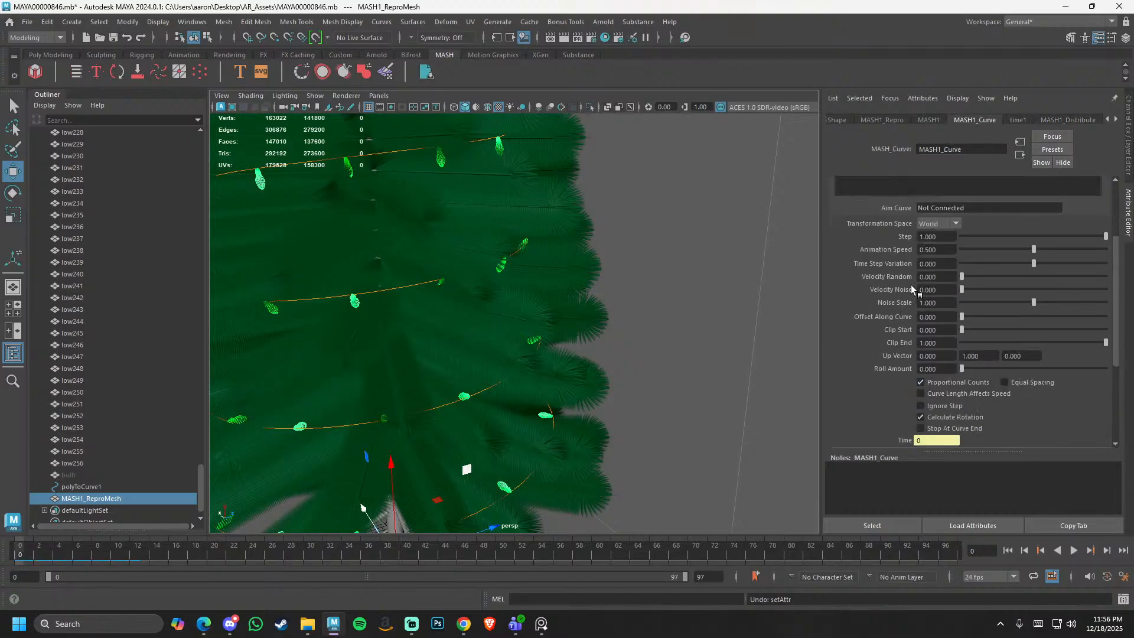
{"action": "scroll", "coordinate": [913, 282], "scroll_direction": "down", "scroll_amount": 5}
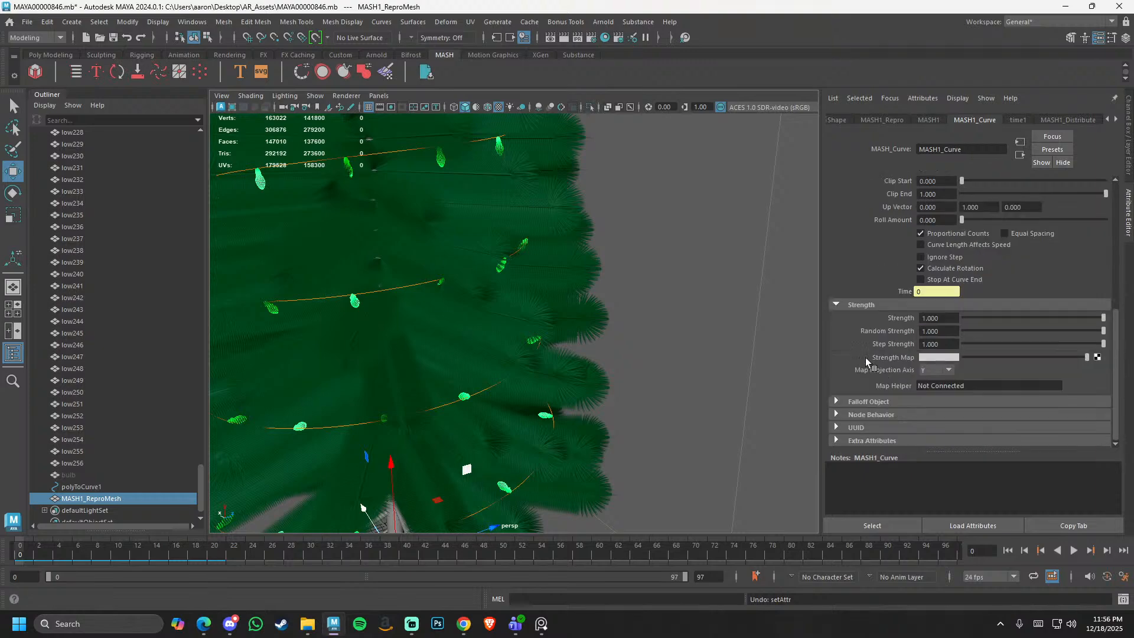
{"action": "left_click", "coordinate": [931, 372]}
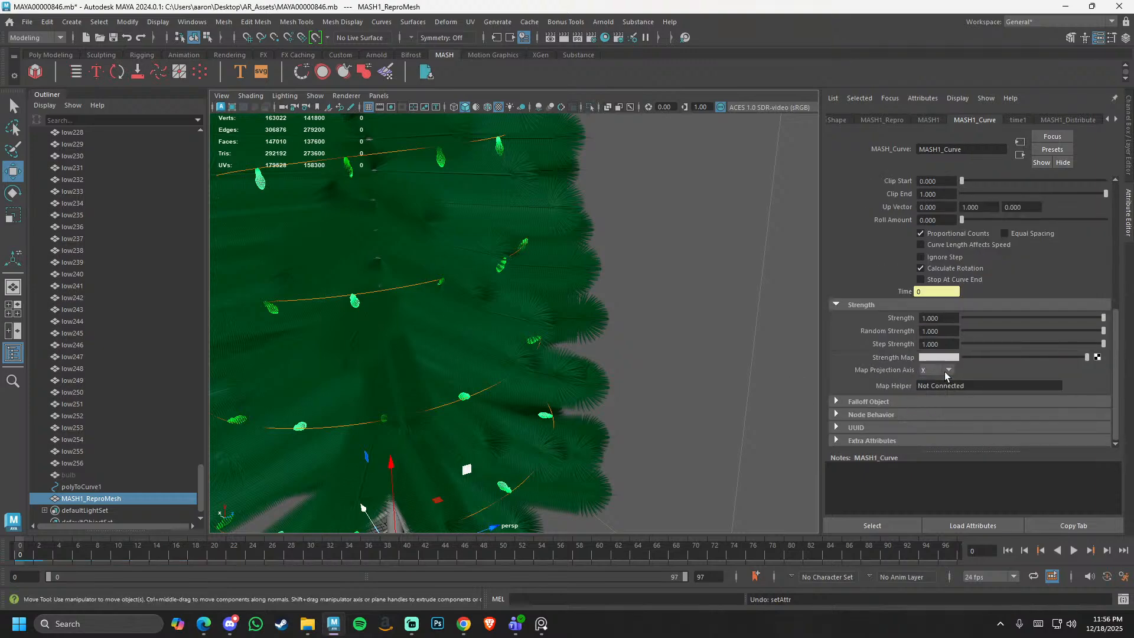
{"action": "left_click", "coordinate": [944, 371]}
{"action": "left_click", "coordinate": [933, 415]}
{"action": "left_click", "coordinate": [932, 369]}
{"action": "left_click", "coordinate": [933, 395]}
{"action": "scroll", "coordinate": [960, 284], "scroll_direction": "up", "scroll_amount": 5}
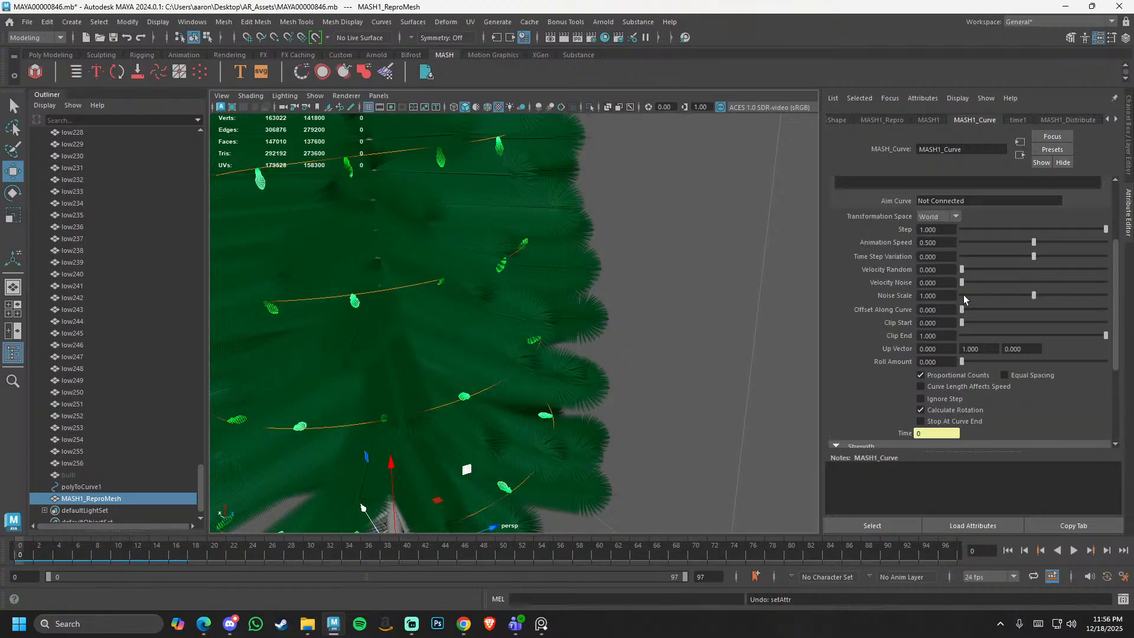
- Adjust the MASH1_Curve bulb scatter with Noise Scale 0.587, Velocity Random 0.029 and Time Step Variation -0.760
{"action": "left_click_drag", "start_coordinate": [1034, 295], "coordinate": [1086, 303]}
{"action": "key", "text": "f"}
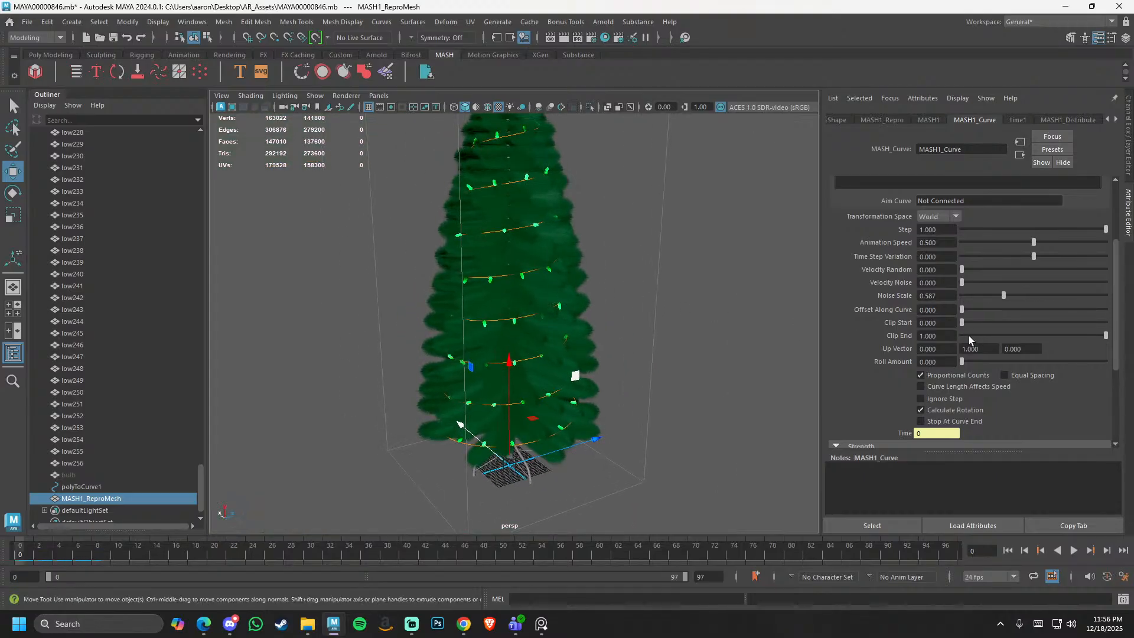
{"action": "left_click", "coordinate": [973, 269]}
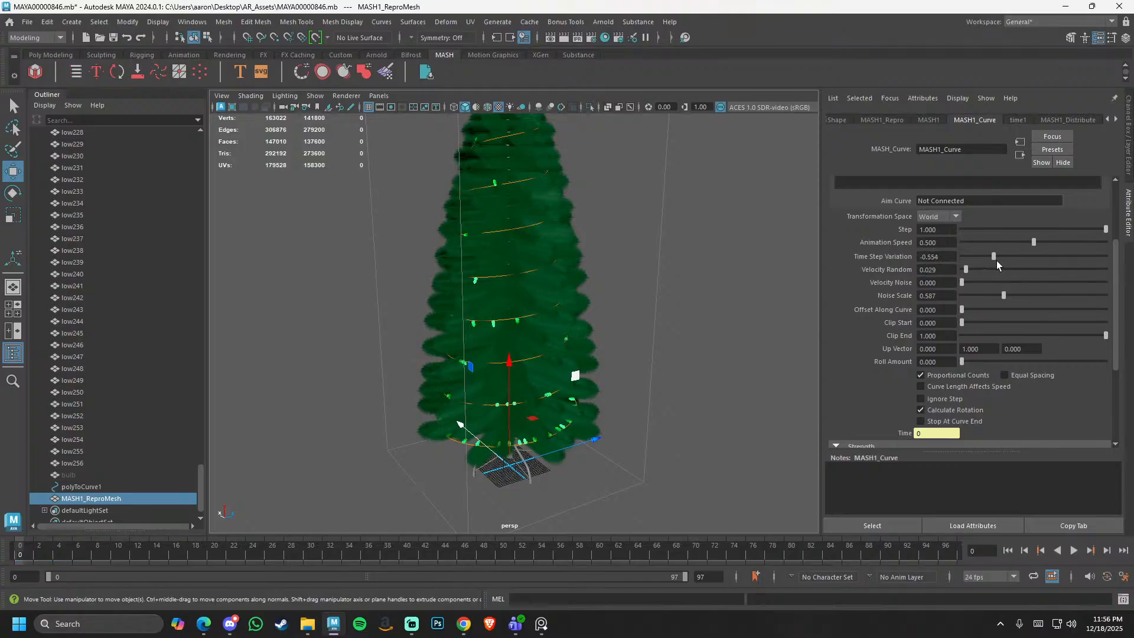
{"action": "left_click", "coordinate": [997, 259]}
{"action": "left_click", "coordinate": [1004, 258]}
{"action": "left_click_drag", "start_coordinate": [1005, 256], "coordinate": [978, 256]}
- Set the MASH1_Curve Velocity Random to 0.041 and Time Step Variation to -1
{"action": "middle_click_drag", "start_coordinate": [551, 211], "coordinate": [582, 348], "text": "alt"}
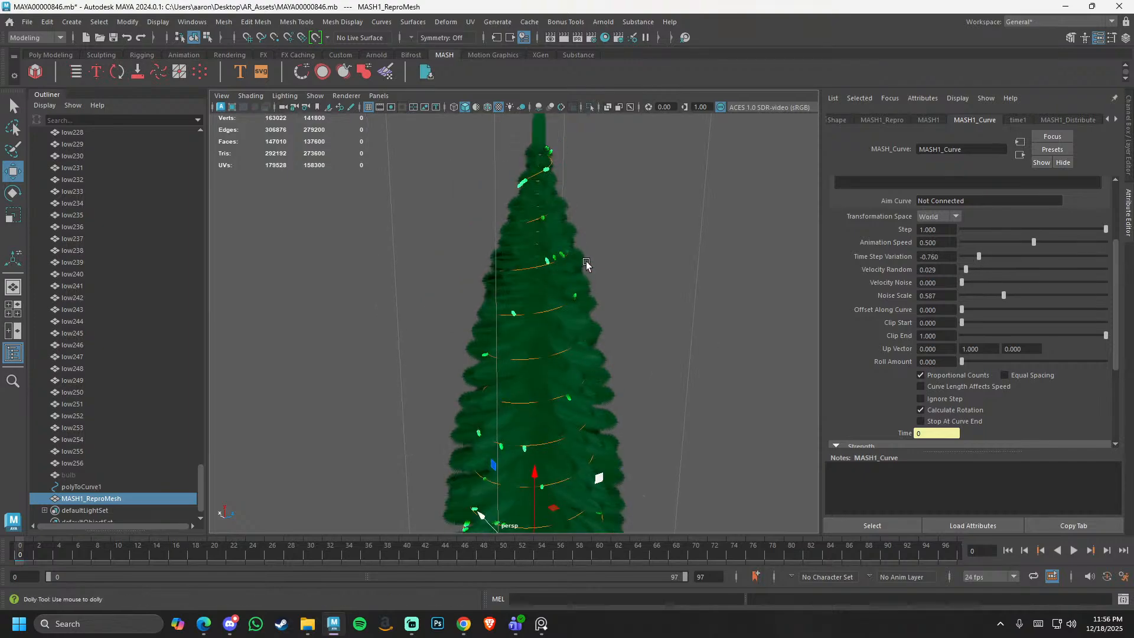
{"action": "left_click_drag", "start_coordinate": [585, 262], "coordinate": [532, 306], "text": "alt"}
{"action": "middle_click_drag", "start_coordinate": [544, 207], "coordinate": [479, 333], "text": "alt"}
{"action": "scroll", "coordinate": [479, 335], "scroll_direction": "up", "scroll_amount": 3}
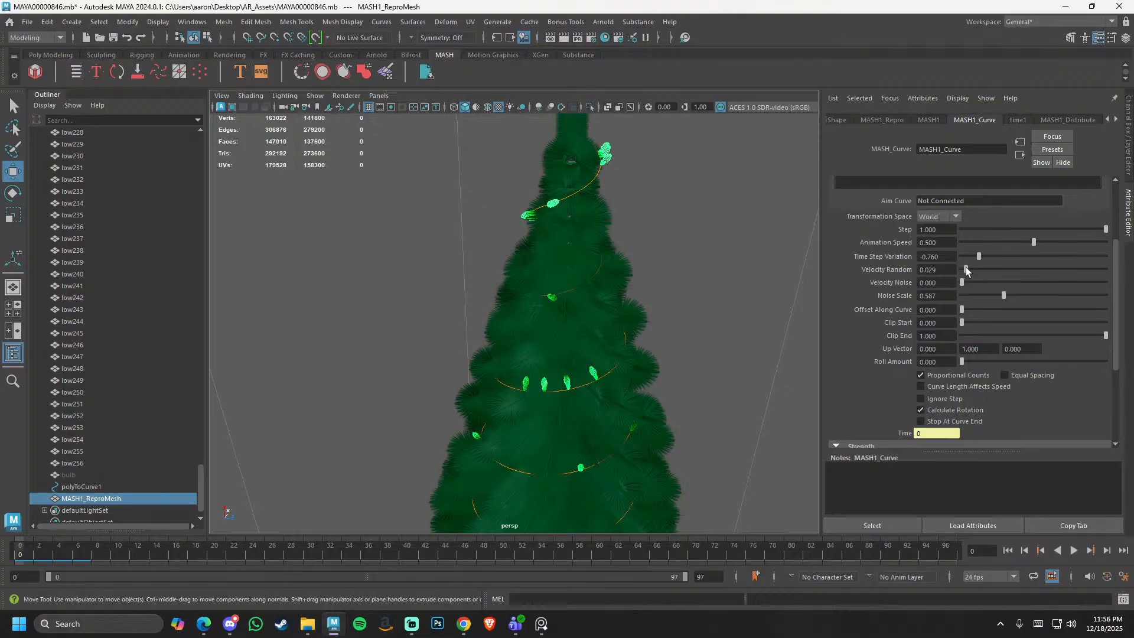
{"action": "left_click_drag", "start_coordinate": [966, 270], "coordinate": [977, 259]}
{"action": "left_click_drag", "start_coordinate": [1000, 253], "coordinate": [926, 265]}
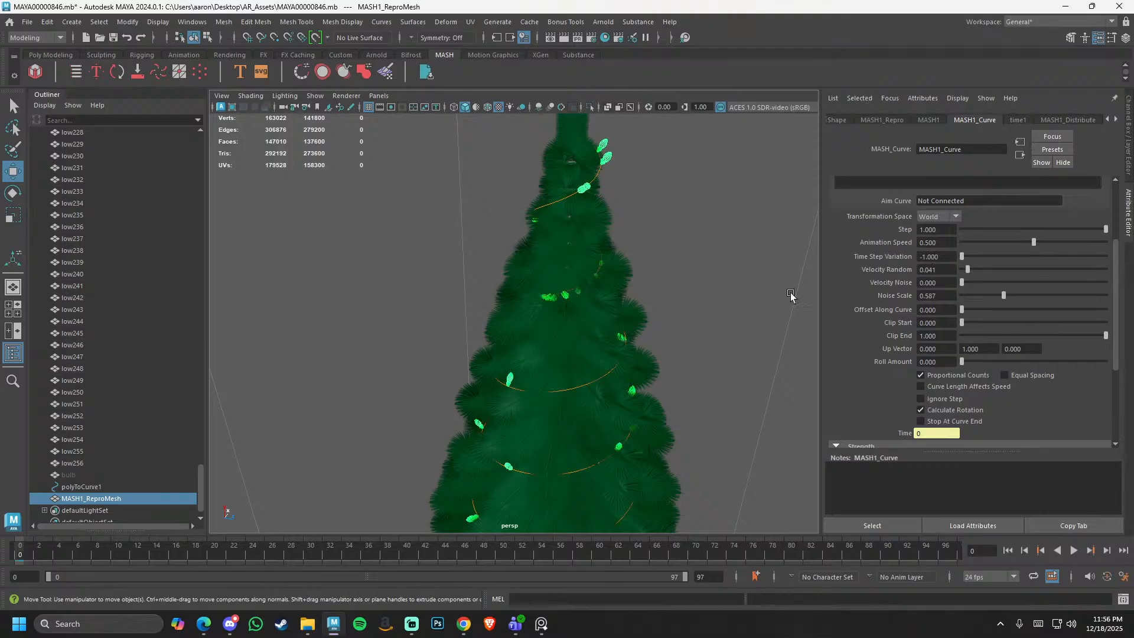
- Examine the spacing of the scattered bulbs around the whole height of the tree
{"action": "scroll", "coordinate": [502, 348], "scroll_direction": "down", "scroll_amount": 6}
{"action": "middle_click_drag", "start_coordinate": [529, 375], "coordinate": [564, 275], "text": "alt"}
{"action": "left_click_drag", "start_coordinate": [582, 349], "coordinate": [496, 330], "text": "alt"}
{"action": "right_click_drag", "start_coordinate": [531, 343], "coordinate": [647, 412], "text": "alt"}
{"action": "left_click_drag", "start_coordinate": [647, 415], "coordinate": [627, 298], "text": "alt"}
{"action": "scroll", "coordinate": [612, 313], "scroll_direction": "down", "scroll_amount": 4}
{"action": "middle_click_drag", "start_coordinate": [612, 322], "coordinate": [615, 207], "text": "alt"}
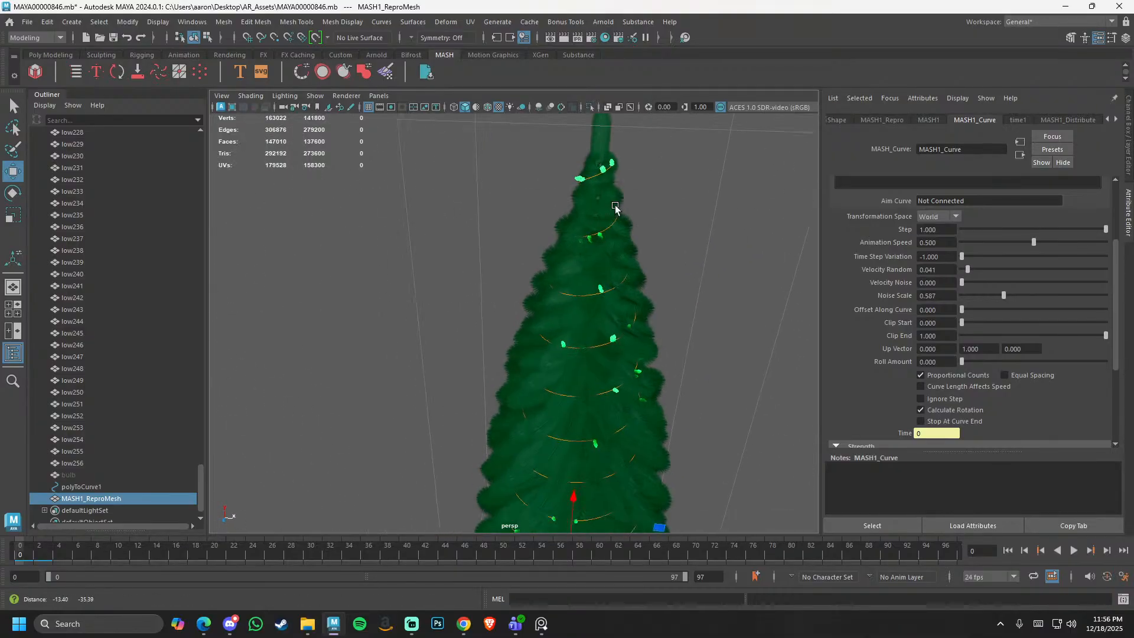
{"action": "middle_click_drag", "start_coordinate": [582, 307], "coordinate": [579, 159], "text": "alt"}
{"action": "scroll", "coordinate": [582, 300], "scroll_direction": "up", "scroll_amount": 2}
{"action": "left_click_drag", "start_coordinate": [582, 301], "coordinate": [678, 298], "text": "alt"}
{"action": "scroll", "coordinate": [678, 297], "scroll_direction": "up", "scroll_amount": 3}
{"action": "key", "text": "w"}
{"action": "key", "text": "f"}
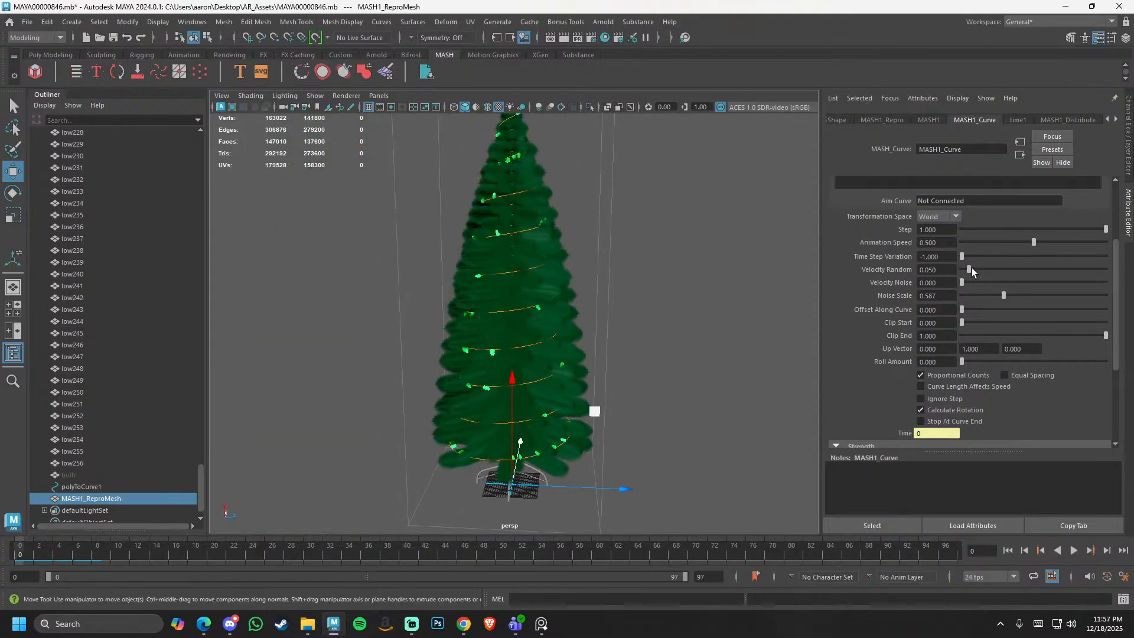
- Set MASH1_Curve Velocity Random to 0.244, Velocity Noise to 0.045, Noise Scale to 0.397 and Offset Along Curve to 0.347
{"action": "left_click", "coordinate": [996, 269]}
{"action": "mouse_move", "coordinate": [1026, 299]}
{"action": "left_mouse_down"}
{"action": "mouse_move", "coordinate": [981, 307]}
{"action": "mouse_move", "coordinate": [1012, 306]}
{"action": "left_mouse_up"}
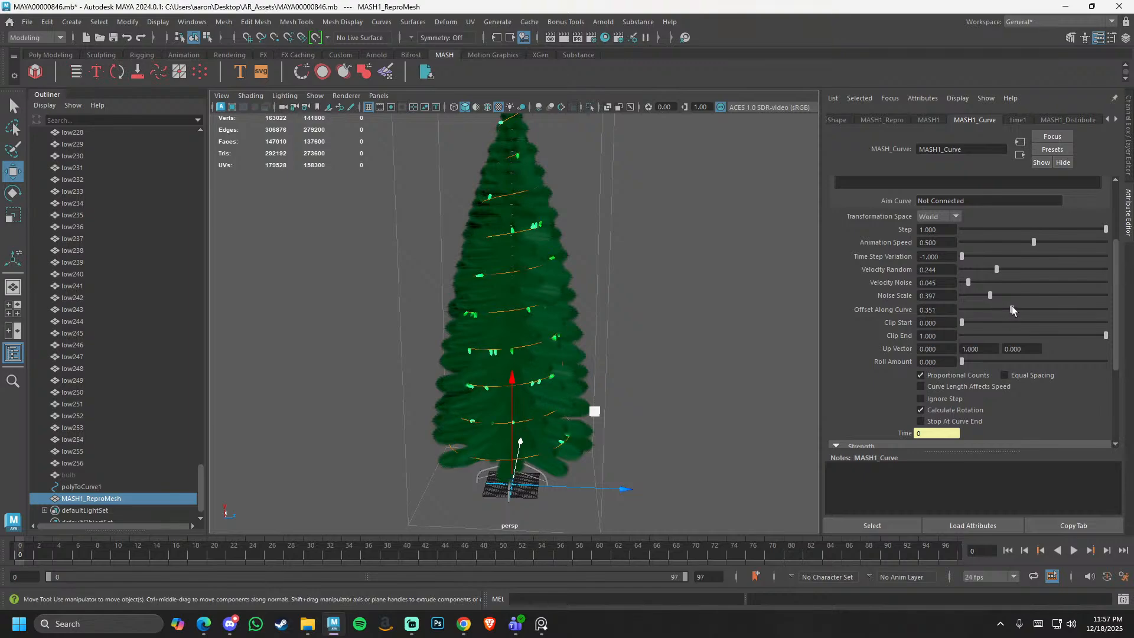
{"action": "left_click_drag", "start_coordinate": [558, 238], "coordinate": [460, 269], "text": "alt"}
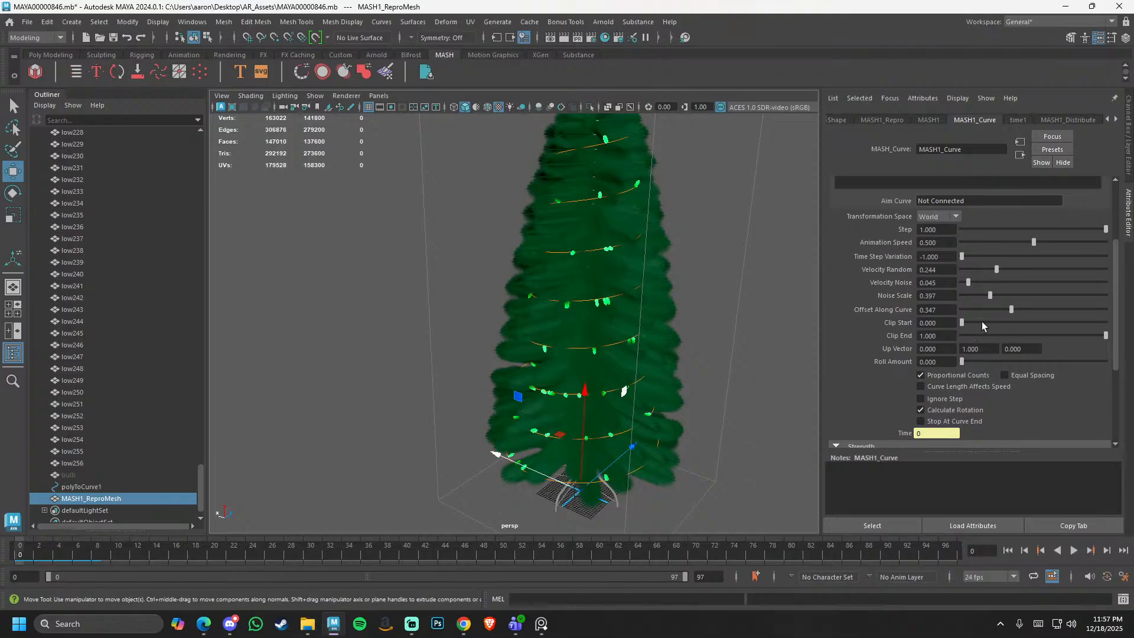
- Fine-tune the MASH1_Curve Velocity Random to 0.248 and Time Step Variation to -0.612
{"action": "mouse_move", "coordinate": [997, 271]}
{"action": "left_mouse_down"}
{"action": "mouse_move", "coordinate": [977, 277]}
{"action": "mouse_move", "coordinate": [972, 256]}
{"action": "mouse_move", "coordinate": [996, 271]}
{"action": "left_mouse_up"}
{"action": "scroll", "coordinate": [712, 407], "scroll_direction": "up", "scroll_amount": 4}
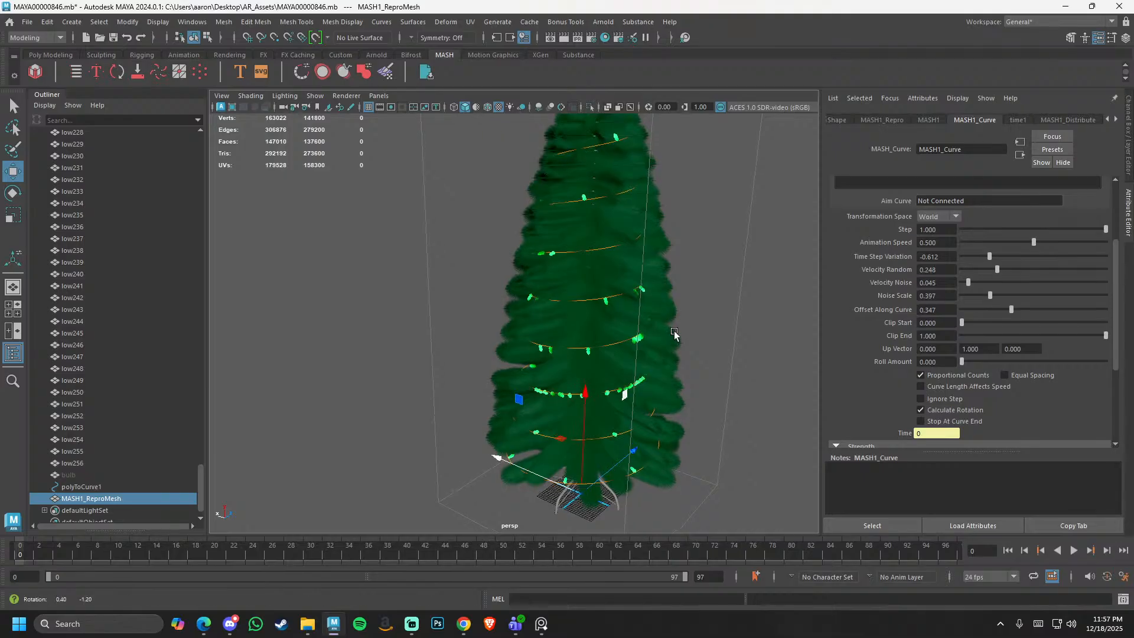
{"action": "middle_click_drag", "start_coordinate": [713, 408], "coordinate": [678, 308], "text": "alt"}
{"action": "scroll", "coordinate": [633, 350], "scroll_direction": "up", "scroll_amount": 10}
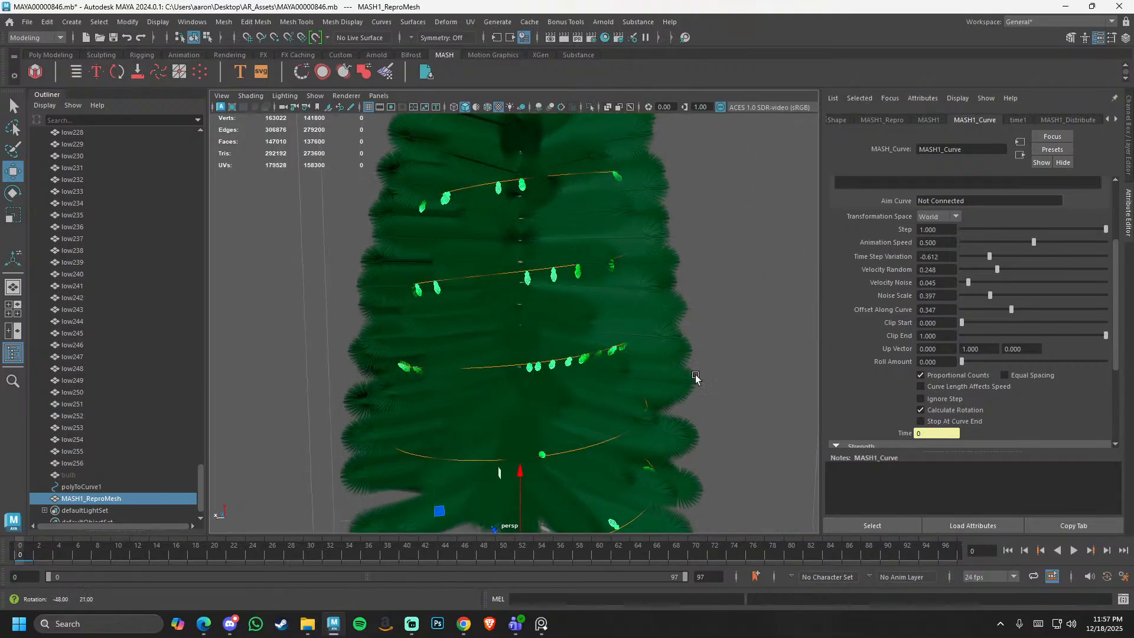
- Set the MASH1_Curve Animation Speed to 0.157
{"action": "scroll", "coordinate": [533, 384], "scroll_direction": "down", "scroll_amount": 10}
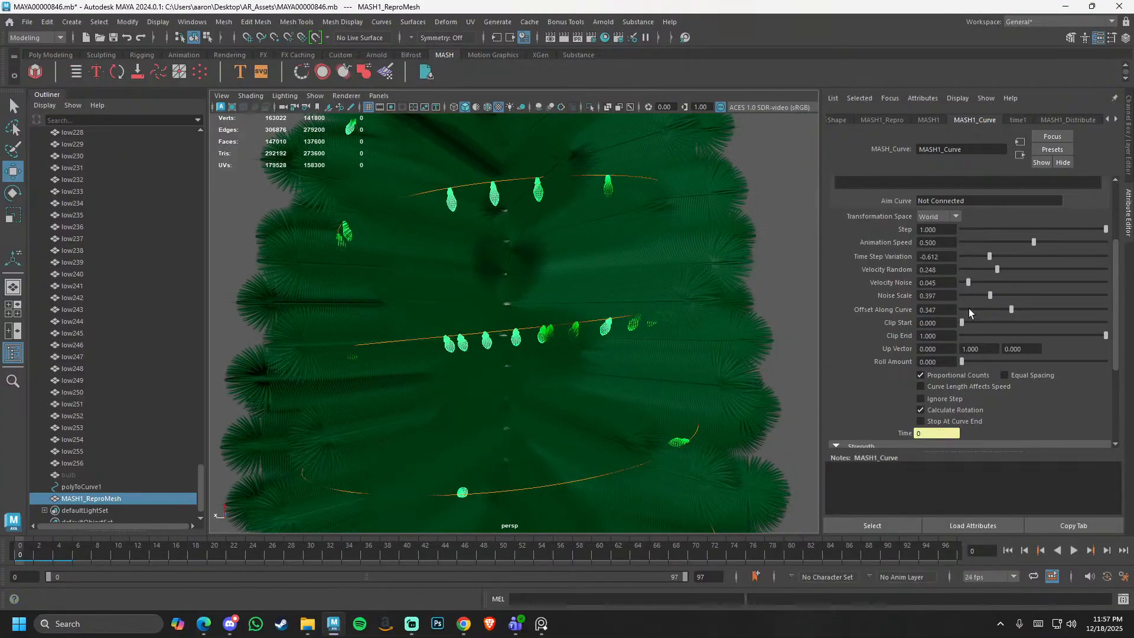
{"action": "left_click_drag", "start_coordinate": [1018, 243], "coordinate": [984, 249]}
- Try the Local Transformation Space on MASH1_Curve, check the tree from top to stand, and return to World
{"action": "left_click", "coordinate": [939, 216]}
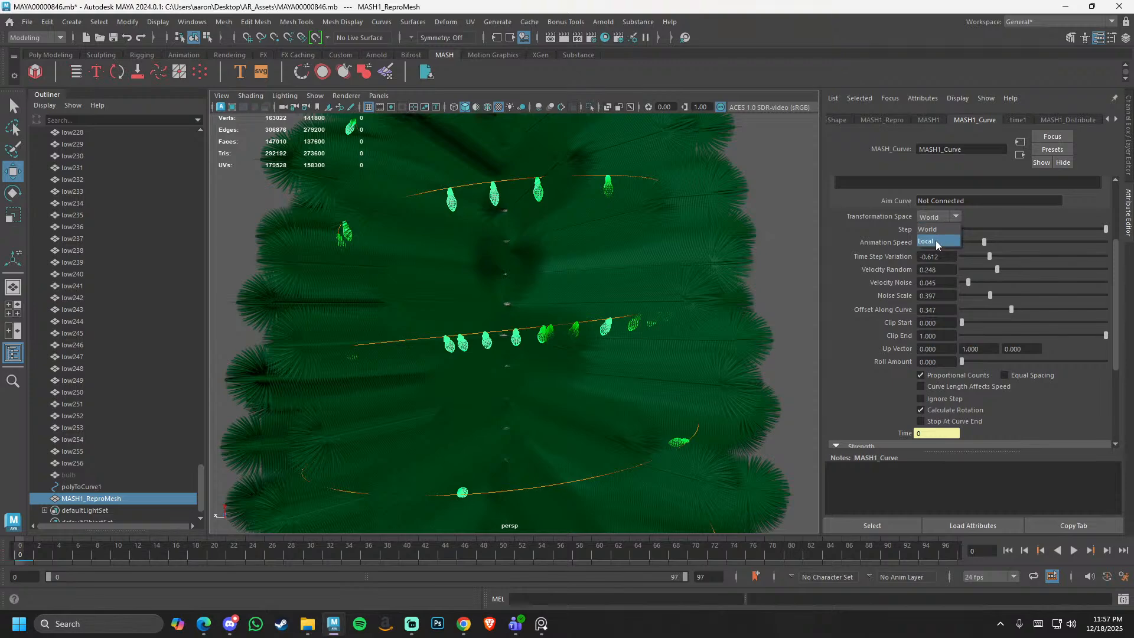
{"action": "left_click", "coordinate": [930, 232]}
{"action": "scroll", "coordinate": [365, 323], "scroll_direction": "down", "scroll_amount": 10}
{"action": "left_click_drag", "start_coordinate": [453, 294], "coordinate": [460, 313], "text": "alt"}
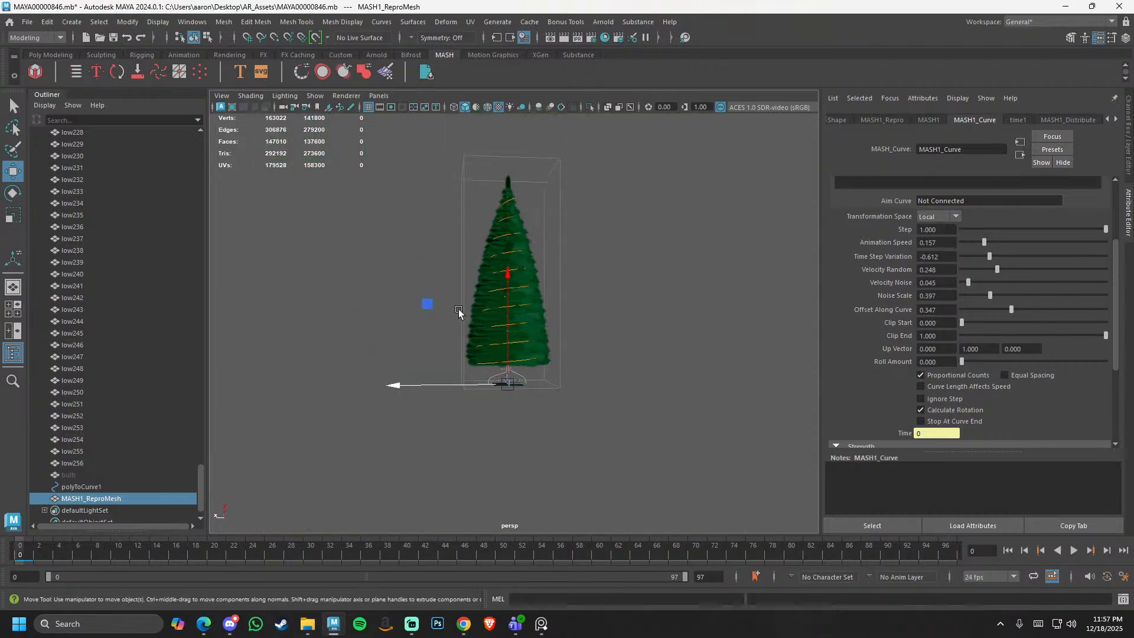
{"action": "scroll", "coordinate": [537, 413], "scroll_direction": "up", "scroll_amount": 5}
{"action": "middle_click_drag", "start_coordinate": [523, 400], "coordinate": [547, 277], "text": "alt"}
{"action": "scroll", "coordinate": [656, 455], "scroll_direction": "up", "scroll_amount": 5}
{"action": "left_click_drag", "start_coordinate": [657, 455], "coordinate": [253, 289], "text": "alt"}
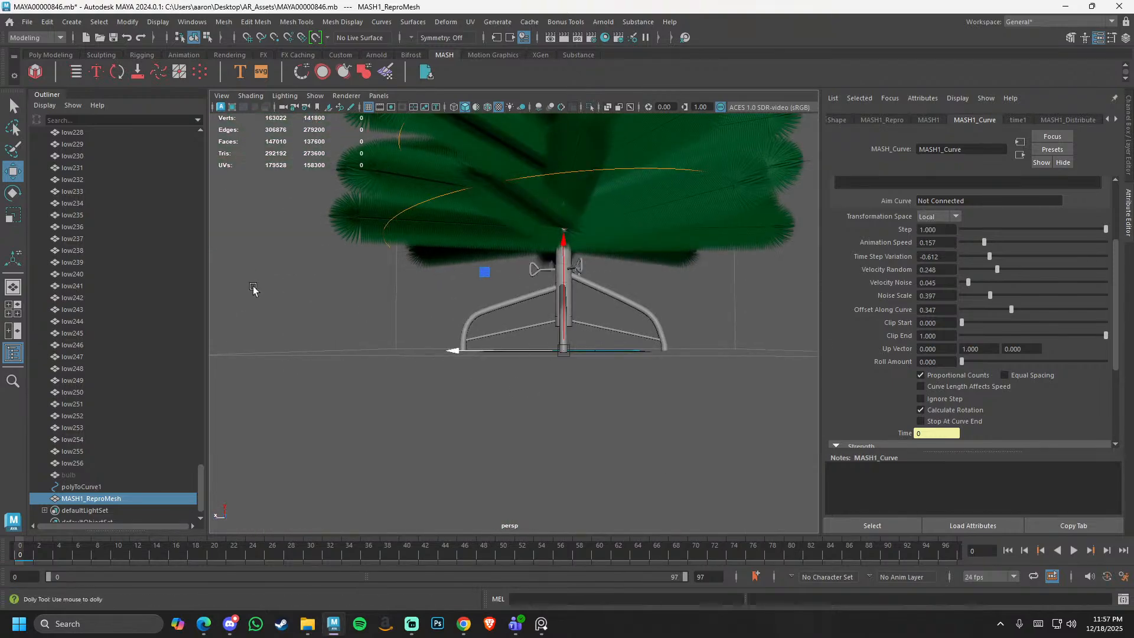
{"action": "scroll", "coordinate": [473, 283], "scroll_direction": "down", "scroll_amount": 8}
{"action": "middle_click_drag", "start_coordinate": [558, 254], "coordinate": [561, 407], "text": "alt"}
{"action": "left_click_drag", "start_coordinate": [561, 408], "coordinate": [620, 429], "text": "alt"}
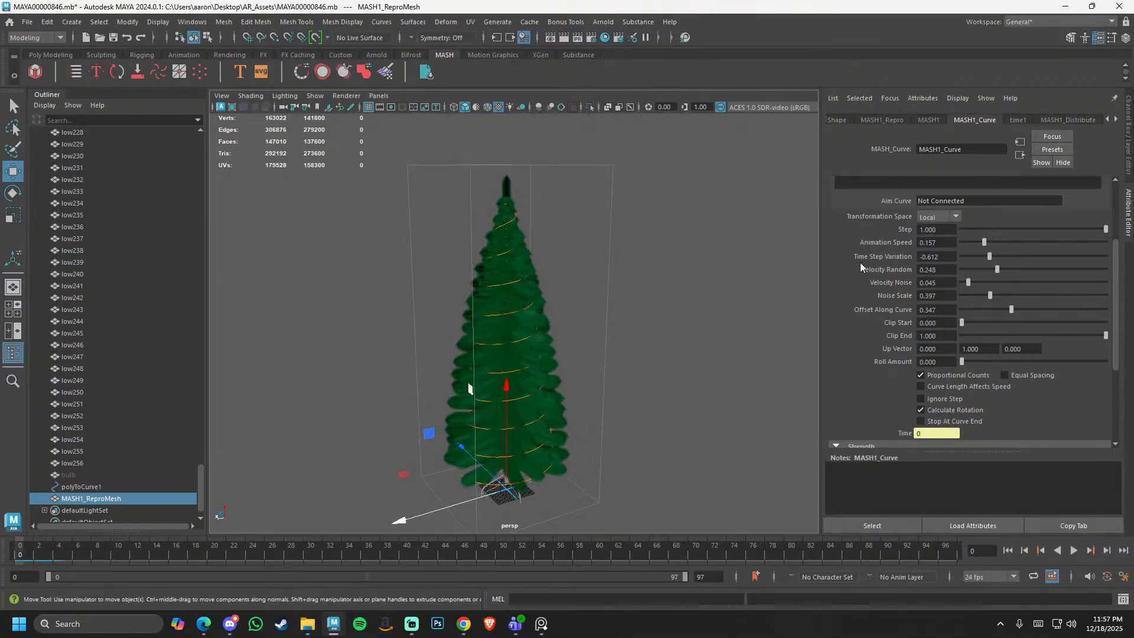
{"action": "scroll", "coordinate": [592, 391], "scroll_direction": "up", "scroll_amount": 10}
{"action": "left_click_drag", "start_coordinate": [595, 386], "coordinate": [732, 405], "text": "alt"}
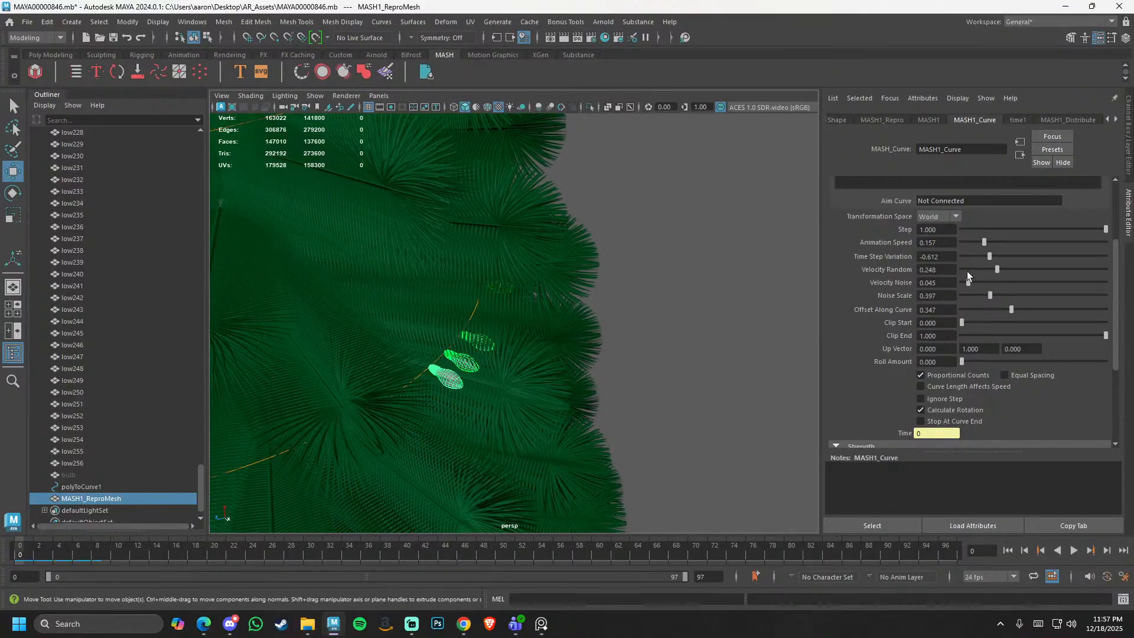
- Examine the bulb spacing along the spiral from several sides of the tree
{"action": "scroll", "coordinate": [551, 277], "scroll_direction": "down", "scroll_amount": 8}
{"action": "left_click_drag", "start_coordinate": [329, 319], "coordinate": [395, 314], "text": "alt"}
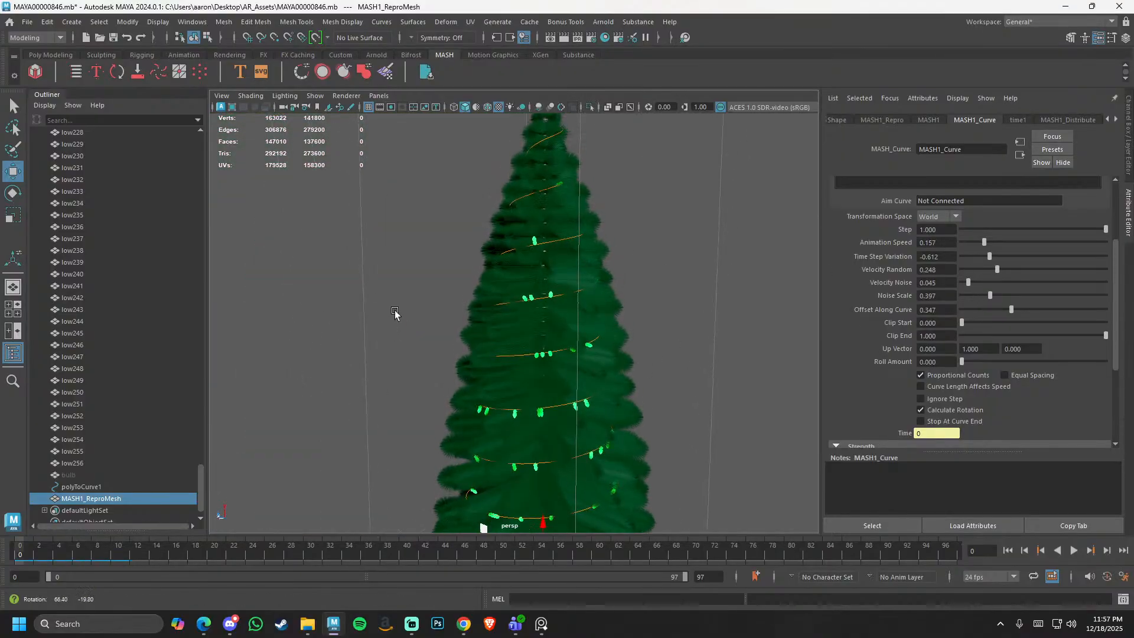
{"action": "scroll", "coordinate": [421, 348], "scroll_direction": "down", "scroll_amount": 5}
{"action": "left_click_drag", "start_coordinate": [449, 348], "coordinate": [668, 381], "text": "alt"}
{"action": "middle_click_drag", "start_coordinate": [533, 366], "coordinate": [529, 293], "text": "alt"}
{"action": "scroll", "coordinate": [520, 331], "scroll_direction": "up", "scroll_amount": 5}
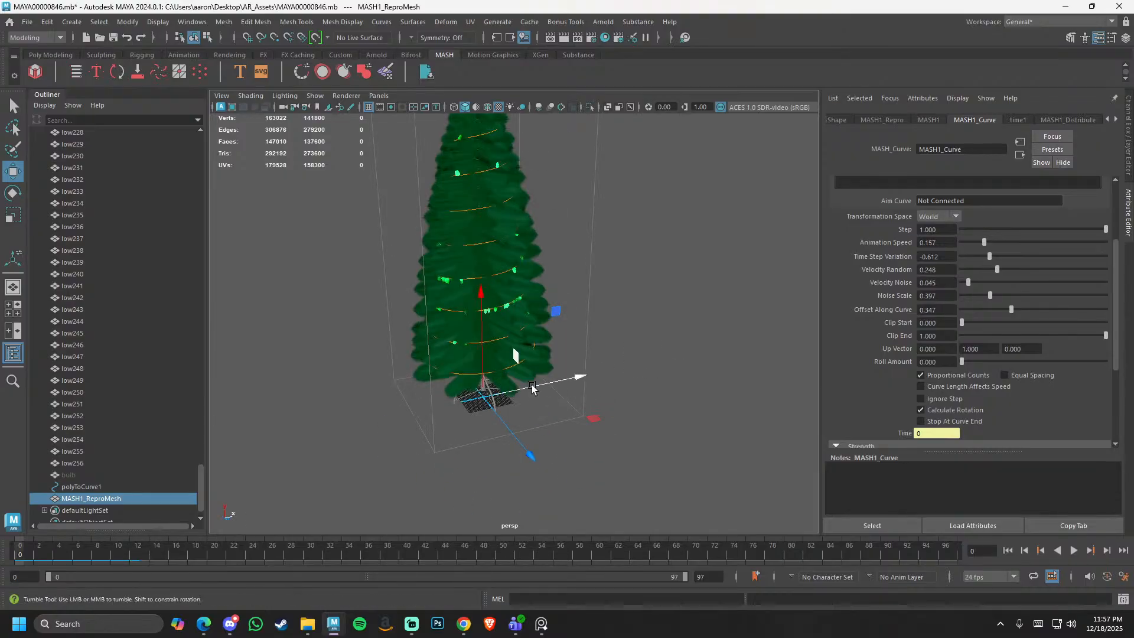
{"action": "left_click_drag", "start_coordinate": [513, 357], "coordinate": [458, 337], "text": "alt"}
{"action": "scroll", "coordinate": [524, 332], "scroll_direction": "up", "scroll_amount": 3}
{"action": "scroll", "coordinate": [523, 332], "scroll_direction": "up", "scroll_amount": 5}
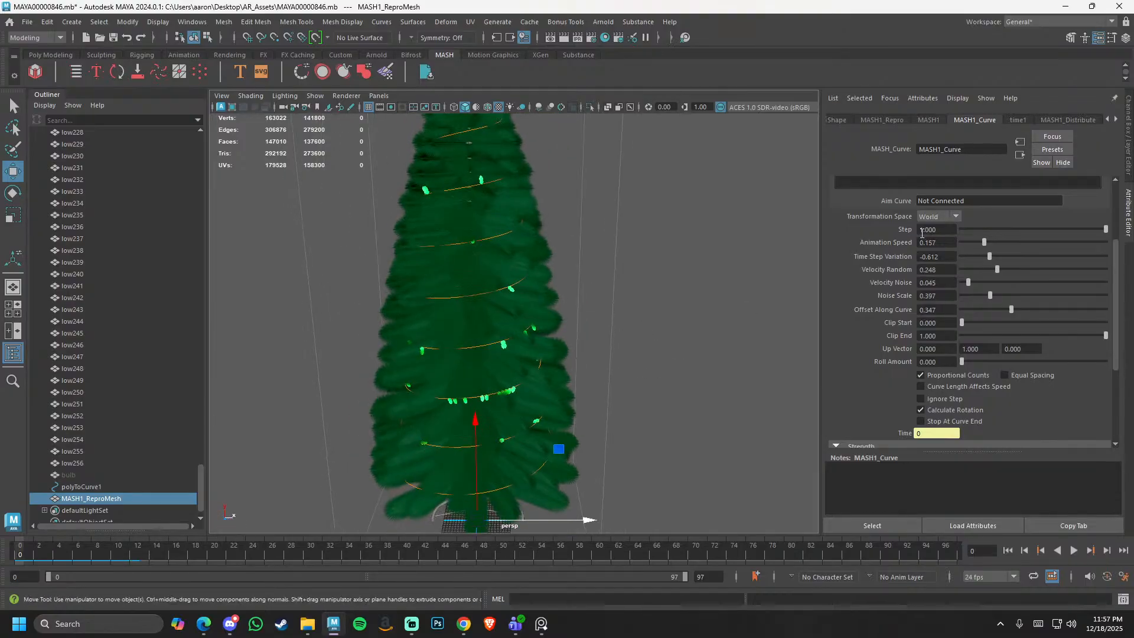
- Set the Number of Points of MASH1_Distribute to 150
{"action": "left_click", "coordinate": [924, 119]}
{"action": "left_click", "coordinate": [892, 121]}
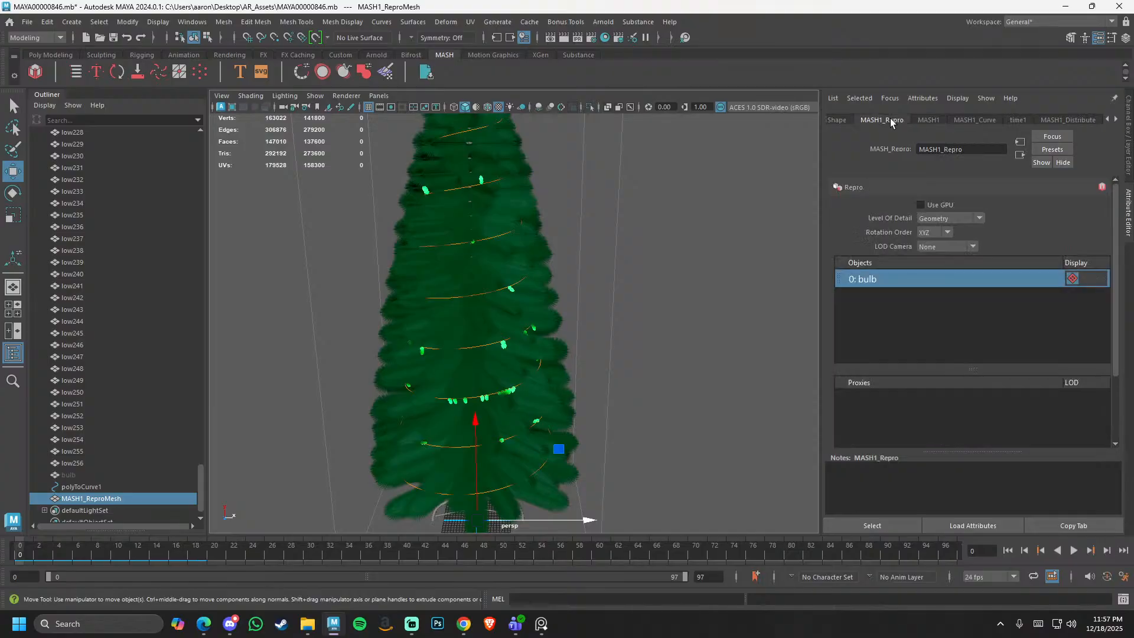
{"action": "left_click", "coordinate": [1020, 121]}
{"action": "left_click", "coordinate": [1050, 121]}
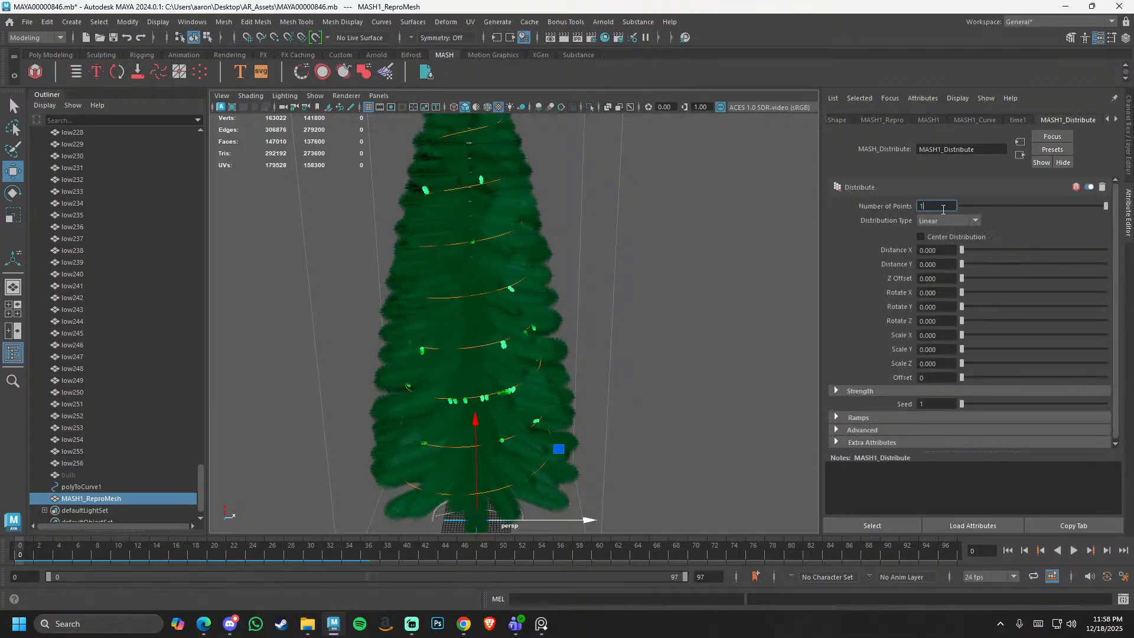
{"action": "key", "text": "Return"}
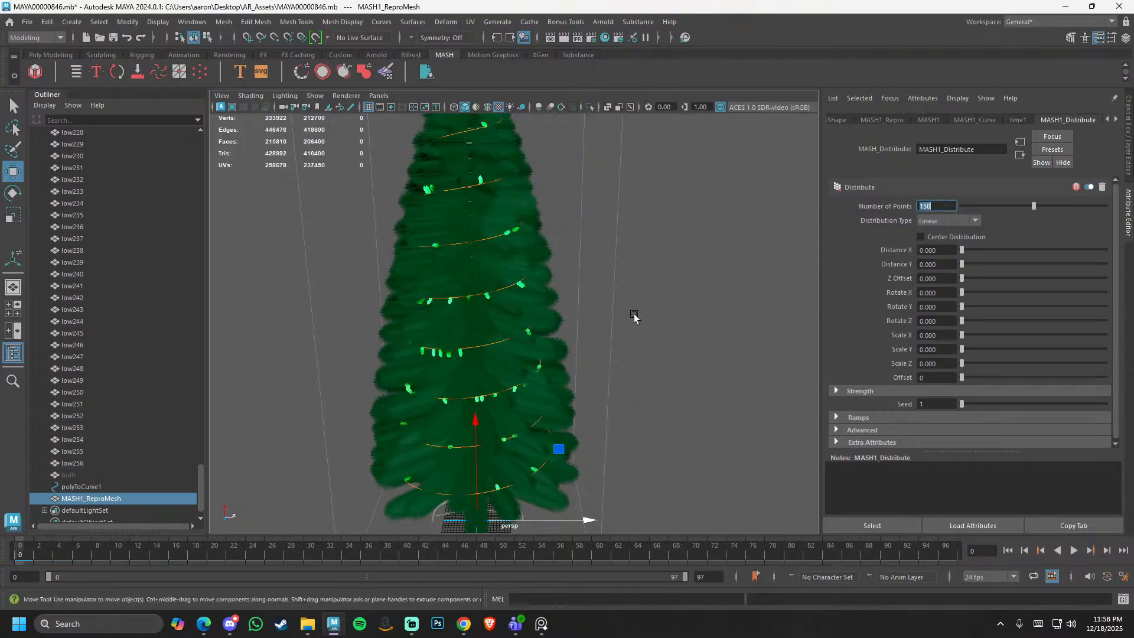
- Try the Radial and Spherical distribution types on MASH1_Distribute and check where the bulbs sit on the tree
{"action": "left_click", "coordinate": [948, 221]}
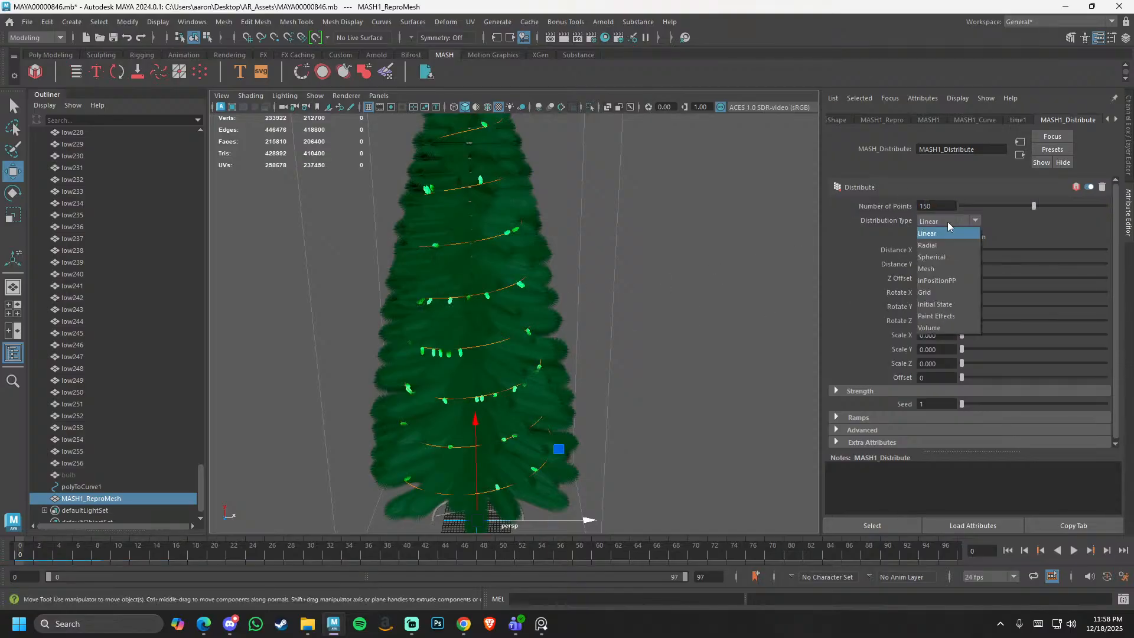
{"action": "left_click", "coordinate": [945, 245]}
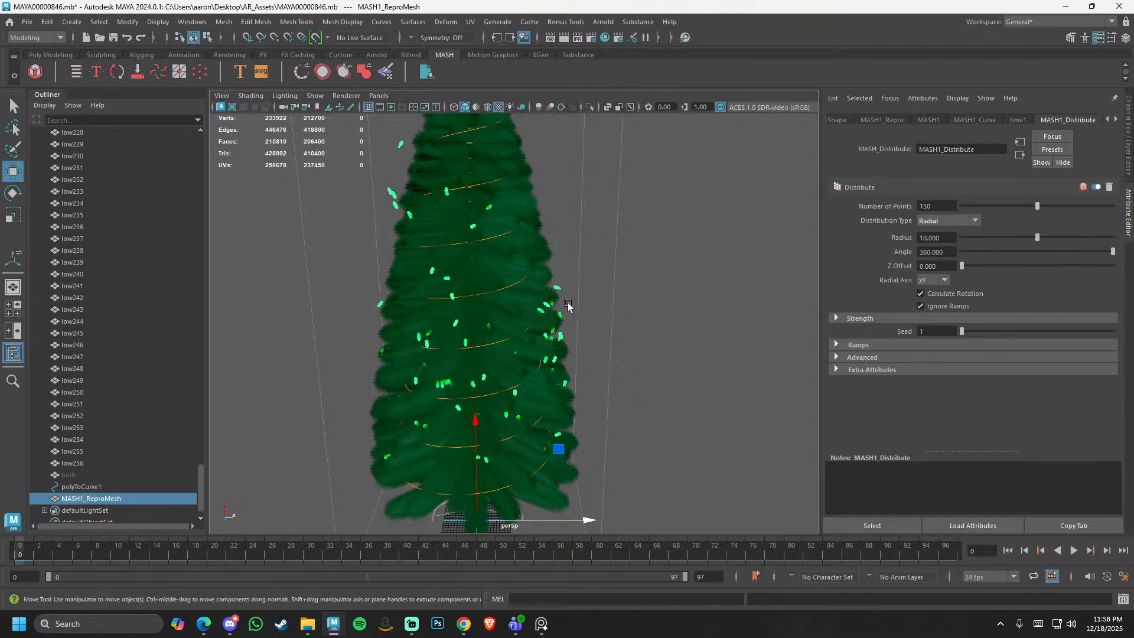
{"action": "left_click_drag", "start_coordinate": [514, 330], "coordinate": [528, 355], "text": "alt"}
{"action": "left_click", "coordinate": [924, 222]}
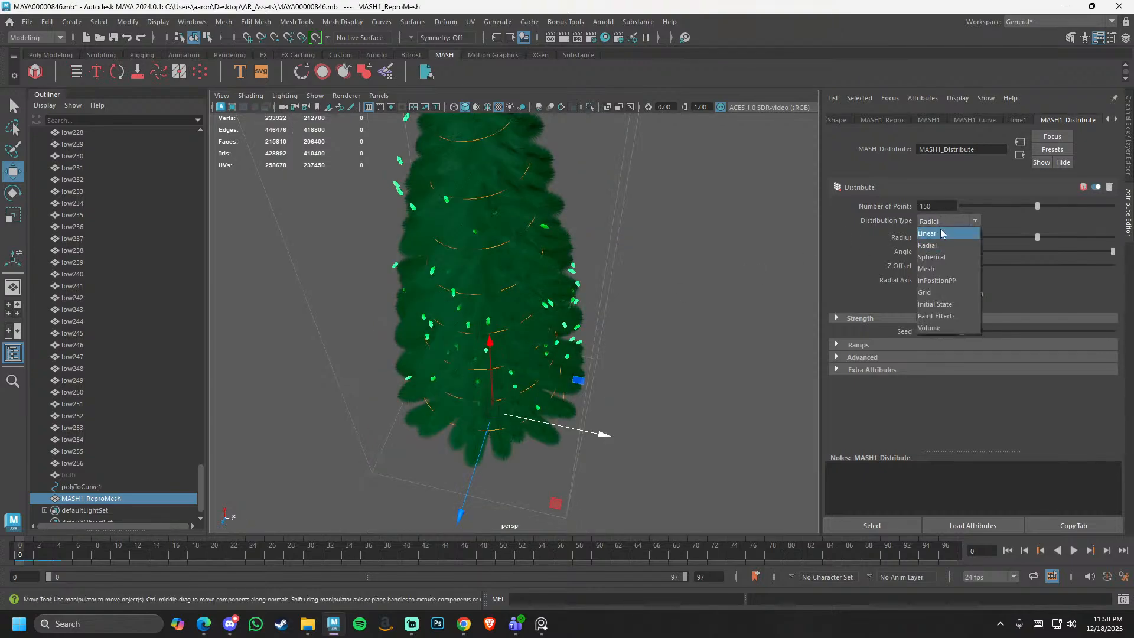
{"action": "left_click", "coordinate": [938, 258]}
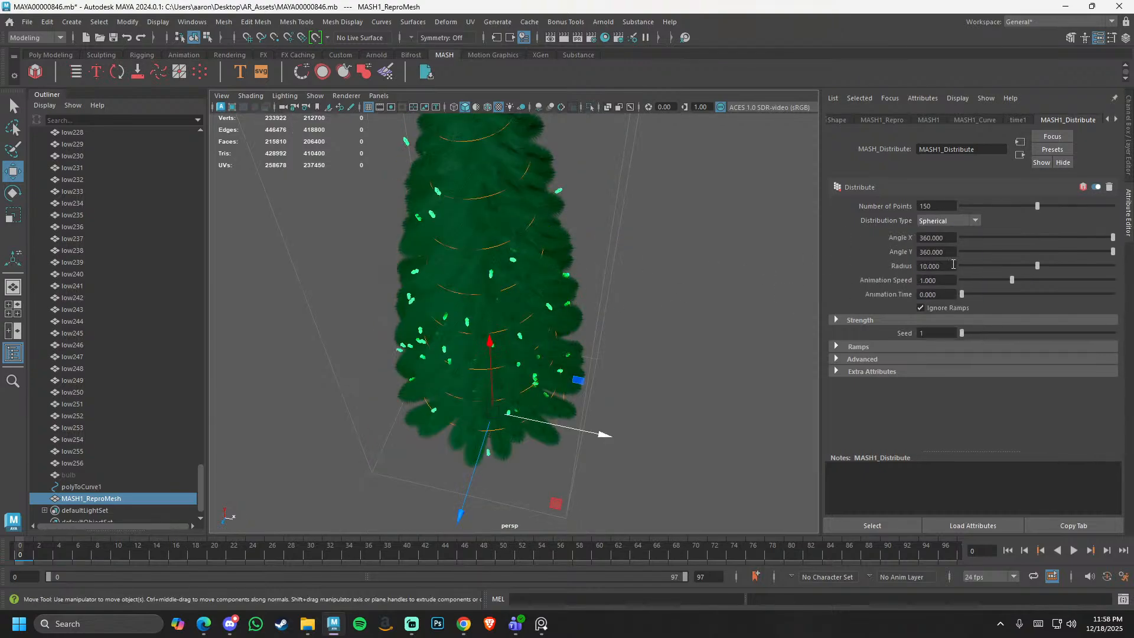
{"action": "left_click_drag", "start_coordinate": [654, 276], "coordinate": [860, 257], "text": "alt"}
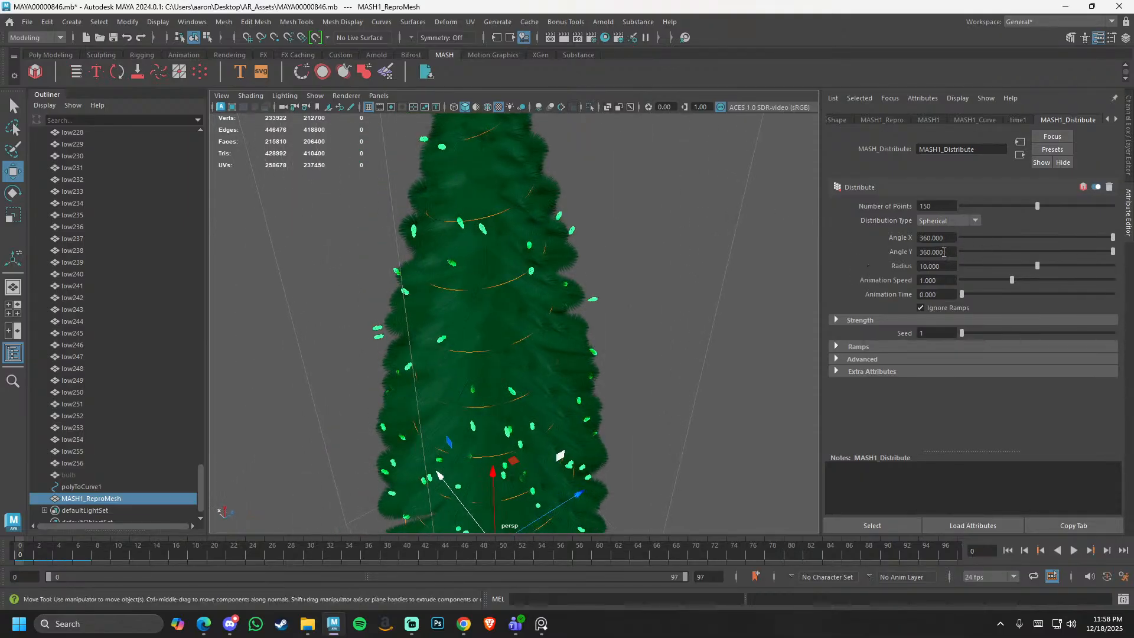
- Try the Volume distribution type, inspect the bulbs against the curve, and restore the Linear type
{"action": "left_click", "coordinate": [945, 222]}
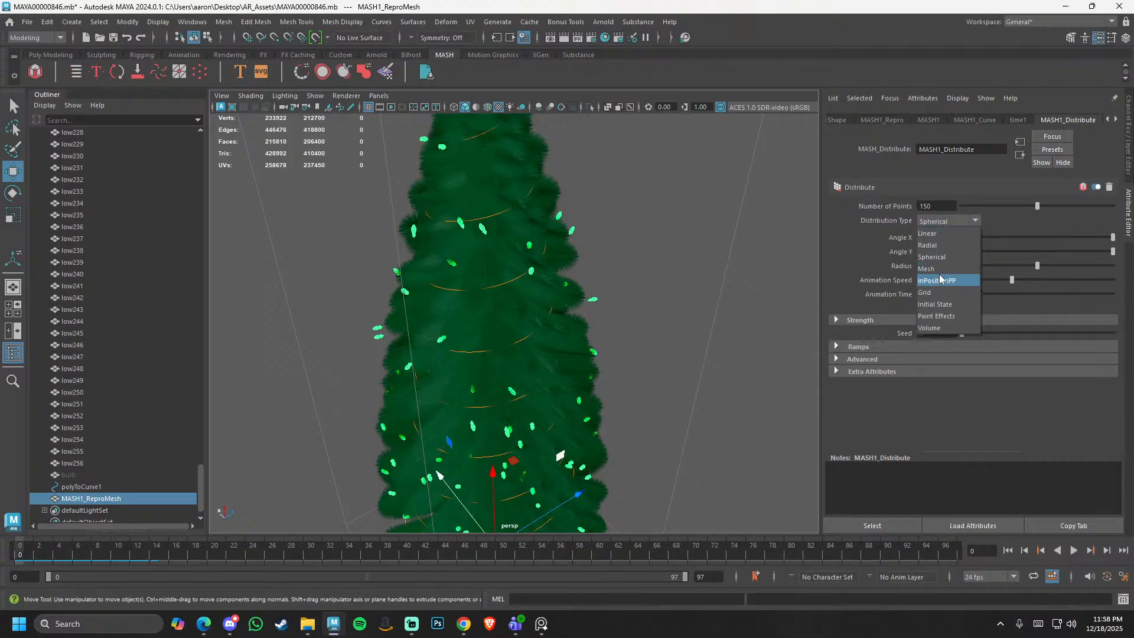
{"action": "left_click", "coordinate": [943, 329]}
{"action": "scroll", "coordinate": [558, 335], "scroll_direction": "down", "scroll_amount": 3}
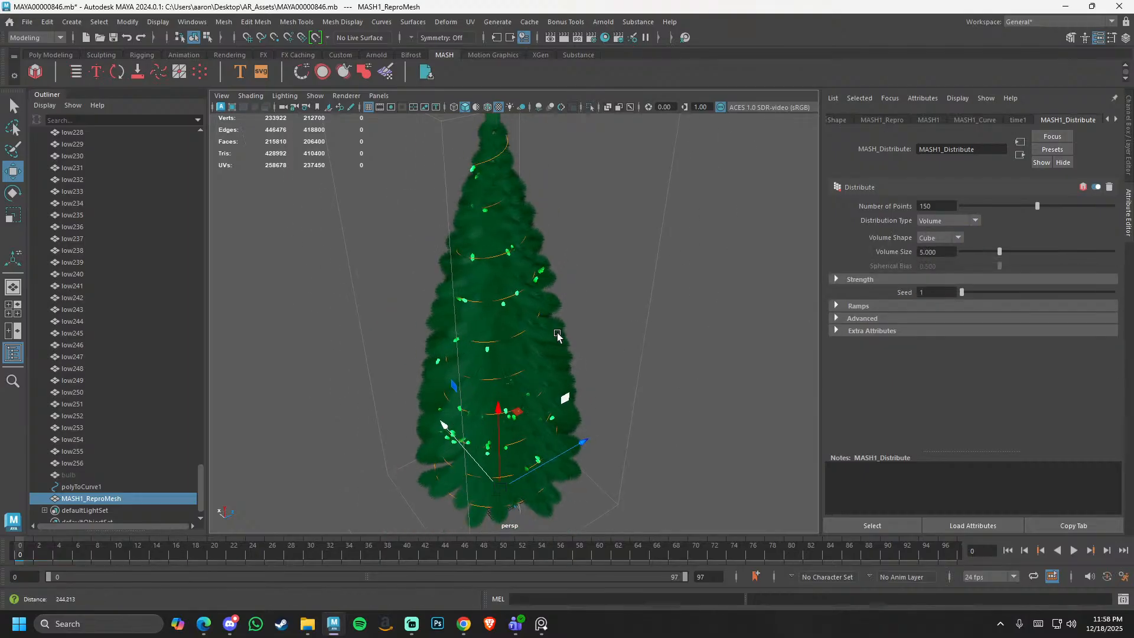
{"action": "left_click_drag", "start_coordinate": [558, 334], "coordinate": [571, 380], "text": "alt"}
{"action": "scroll", "coordinate": [576, 316], "scroll_direction": "up", "scroll_amount": 6}
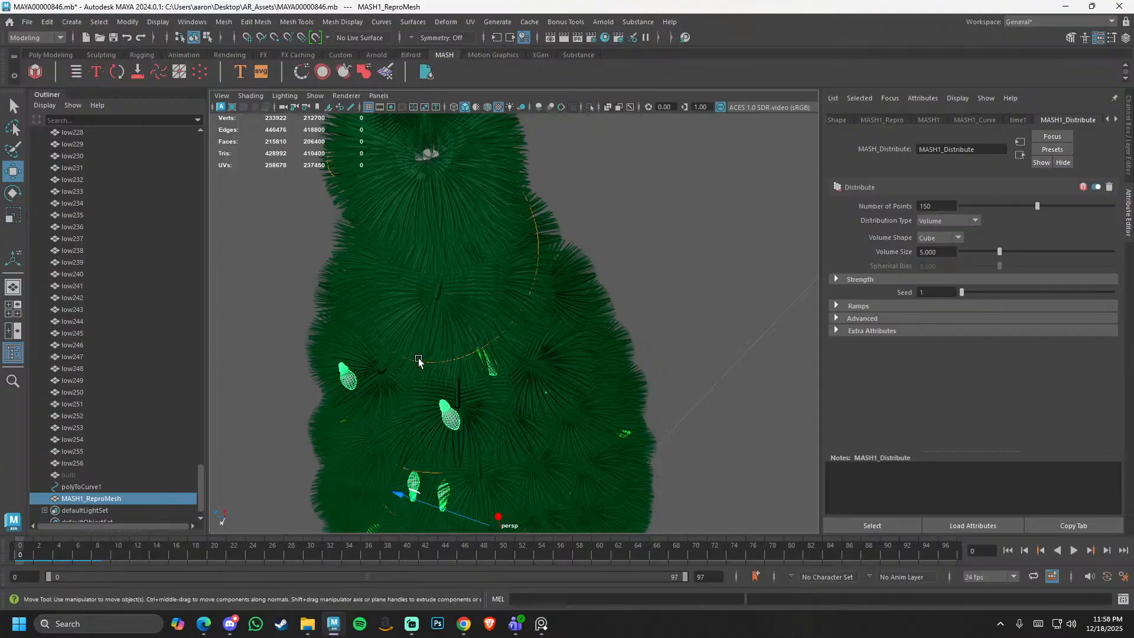
{"action": "left_click", "coordinate": [951, 220]}
{"action": "left_click", "coordinate": [937, 235]}
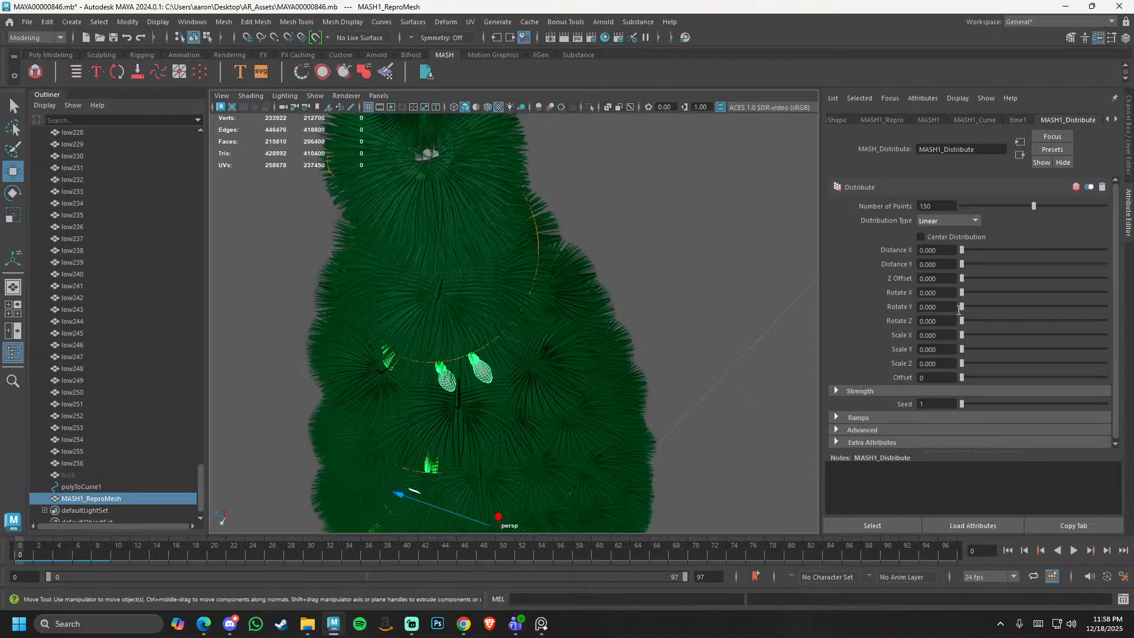
- Try small changes to the Rotate X, Z Offset and Offset values of MASH1_Distribute
{"action": "left_click_drag", "start_coordinate": [962, 293], "coordinate": [985, 293]}
{"action": "left_click_drag", "start_coordinate": [963, 377], "coordinate": [975, 377]}
{"action": "left_click_drag", "start_coordinate": [976, 279], "coordinate": [908, 293]}
- Set the MASH1_Distribute Seed to 50 and check the bulb arrangement on the tree
{"action": "left_click_drag", "start_coordinate": [960, 385], "coordinate": [978, 385]}
{"action": "right_click_drag", "start_coordinate": [791, 331], "coordinate": [601, 332], "text": "alt"}
{"action": "left_click_drag", "start_coordinate": [601, 332], "coordinate": [523, 285], "text": "alt"}
{"action": "right_click_drag", "start_coordinate": [524, 285], "coordinate": [697, 271], "text": "alt"}
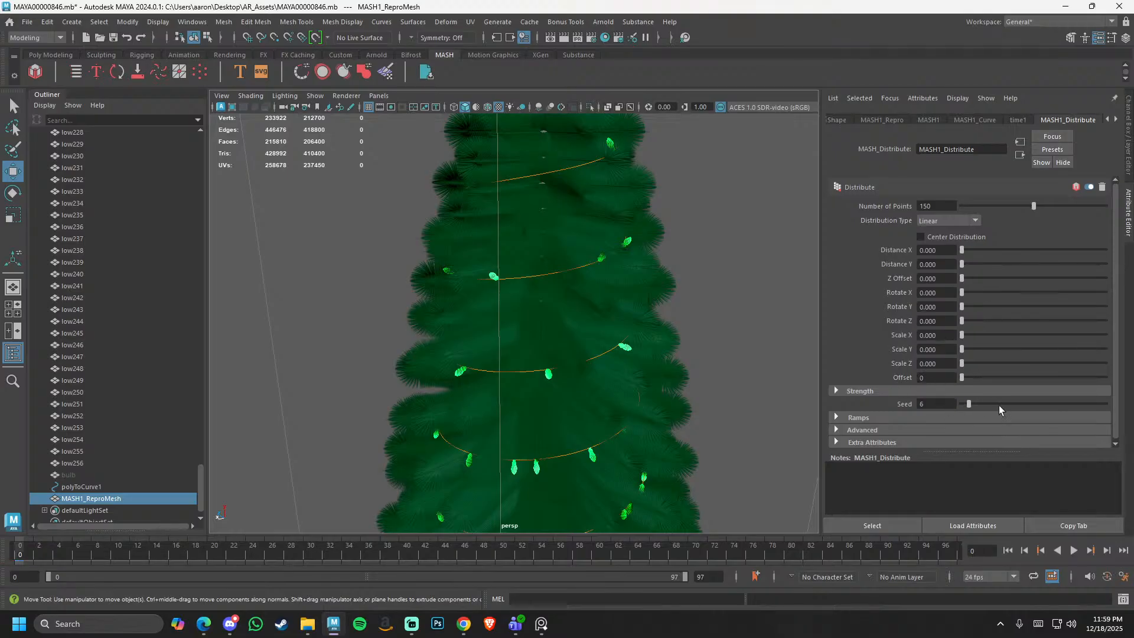
{"action": "right_click_drag", "start_coordinate": [589, 292], "coordinate": [479, 335], "text": "alt"}
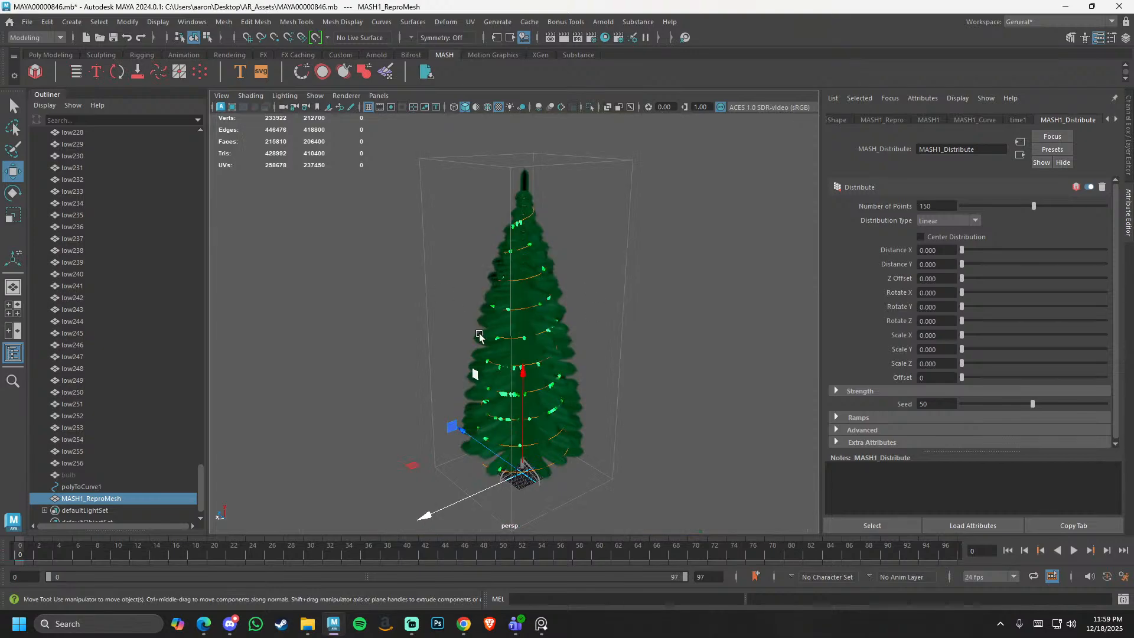
{"action": "left_click_drag", "start_coordinate": [480, 336], "coordinate": [748, 340], "text": "alt"}
{"action": "middle_click_drag", "start_coordinate": [558, 369], "coordinate": [605, 281], "text": "alt"}
{"action": "right_click_drag", "start_coordinate": [606, 280], "coordinate": [648, 310], "text": "alt"}
{"action": "middle_click_drag", "start_coordinate": [649, 310], "coordinate": [662, 361], "text": "alt"}
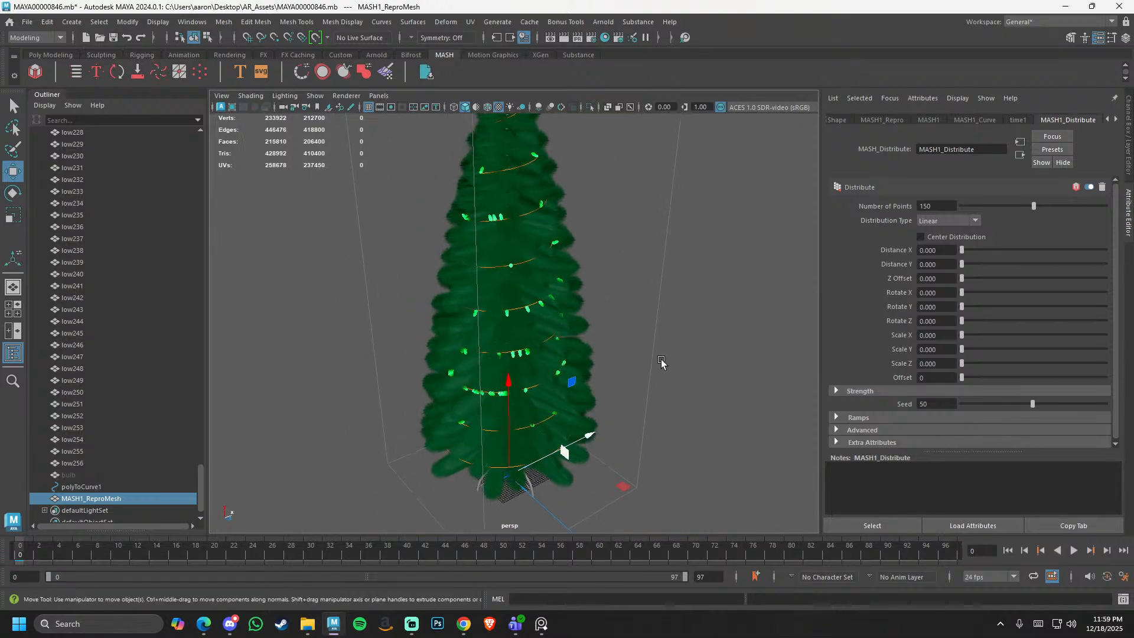
- Deselect the bulb mesh and examine the decorated tree as a whole from several sides
{"action": "left_click", "coordinate": [664, 278]}
{"action": "left_click_drag", "start_coordinate": [618, 322], "coordinate": [718, 319], "text": "alt"}
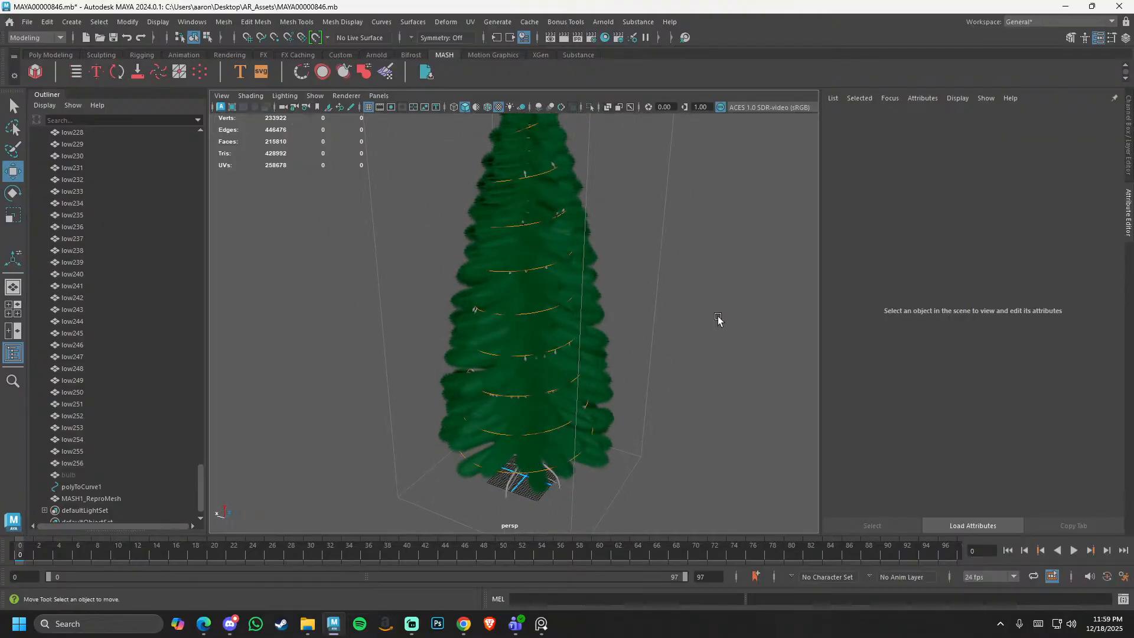
{"action": "right_click_drag", "start_coordinate": [642, 319], "coordinate": [599, 298], "text": "alt"}
{"action": "middle_click_drag", "start_coordinate": [598, 299], "coordinate": [597, 305], "text": "alt"}
{"action": "left_click_drag", "start_coordinate": [585, 304], "coordinate": [506, 319], "text": "alt"}
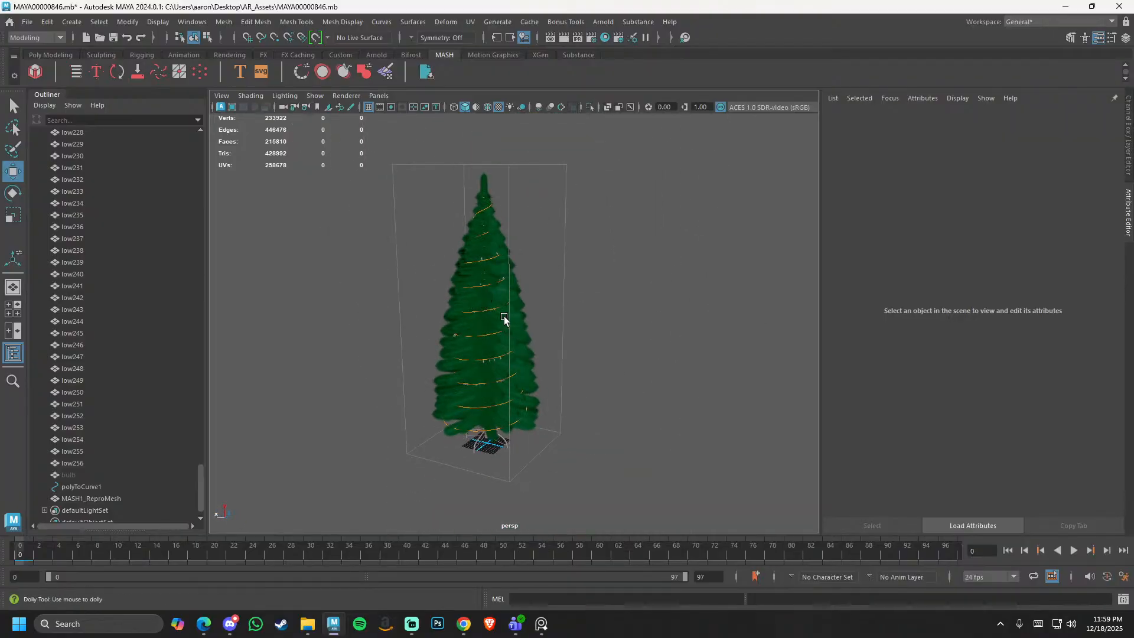
{"action": "right_click_drag", "start_coordinate": [506, 319], "coordinate": [560, 321], "text": "alt"}
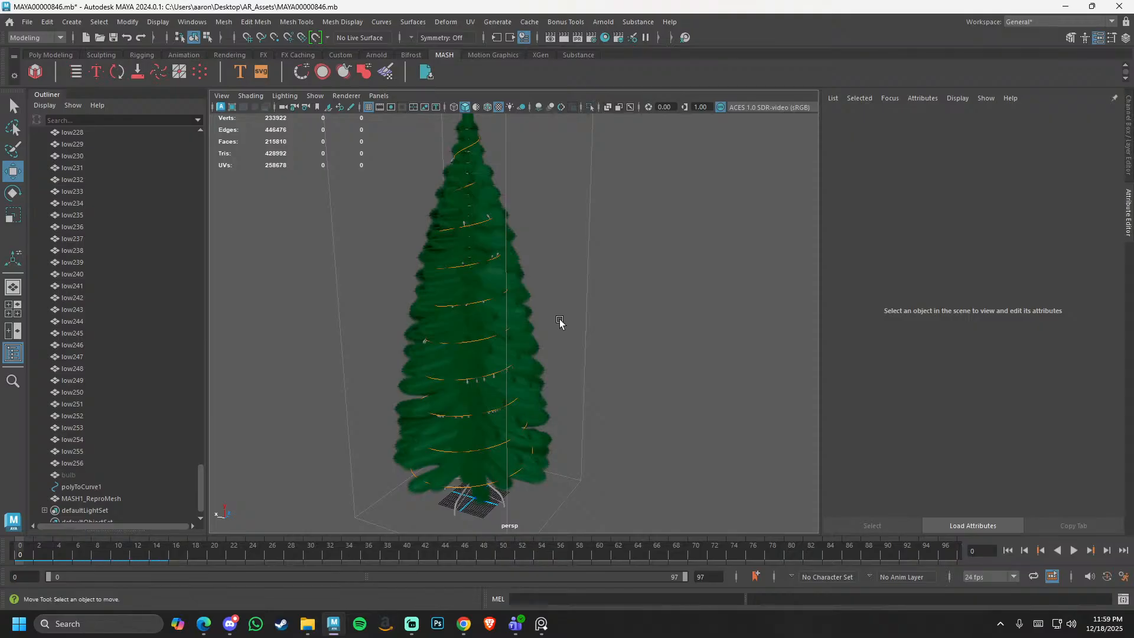
{"action": "left_click_drag", "start_coordinate": [410, 309], "coordinate": [431, 298], "text": "alt"}
{"action": "right_click_drag", "start_coordinate": [431, 298], "coordinate": [337, 284], "text": "alt"}
{"action": "middle_click_drag", "start_coordinate": [338, 284], "coordinate": [409, 312], "text": "alt"}
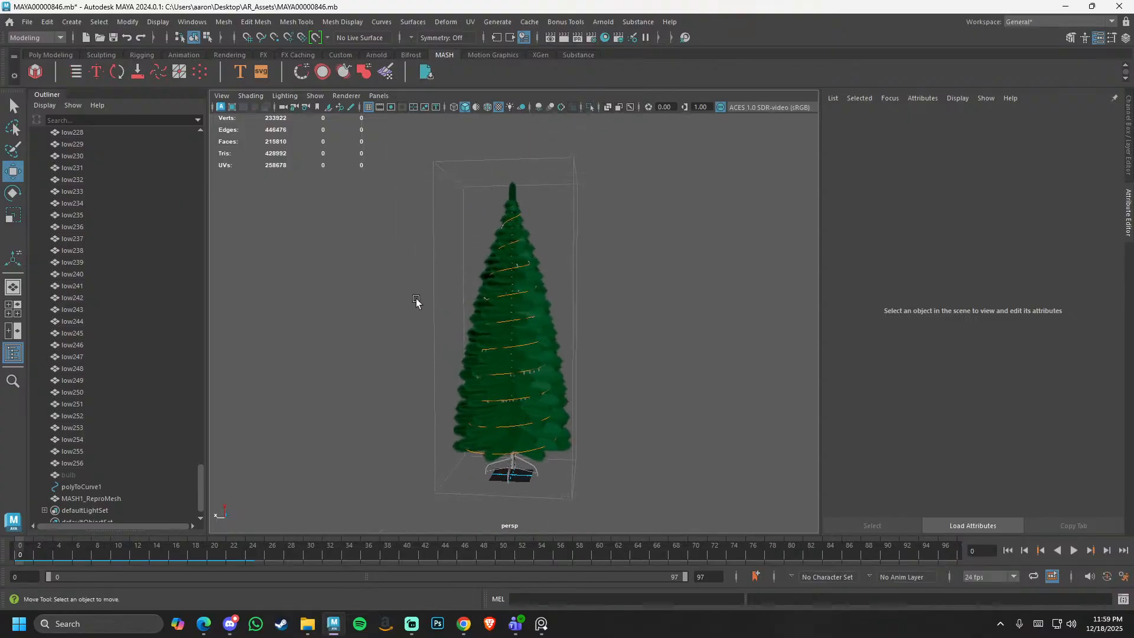
- Inspect the bulbs hanging on the spiral up close and compare them with the full view of the tree
{"action": "left_click_drag", "start_coordinate": [378, 306], "coordinate": [405, 349], "text": "alt"}
{"action": "right_click_drag", "start_coordinate": [405, 350], "coordinate": [476, 425], "text": "alt"}
{"action": "left_click_drag", "start_coordinate": [476, 425], "coordinate": [463, 365], "text": "alt"}
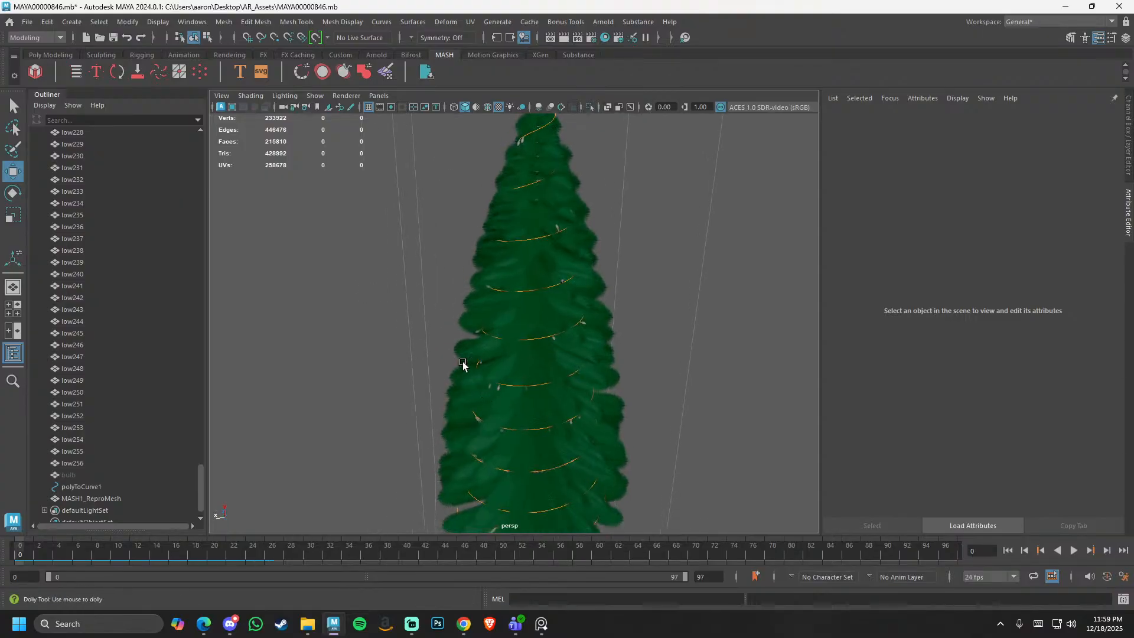
{"action": "right_click_drag", "start_coordinate": [463, 364], "coordinate": [353, 341], "text": "alt"}
{"action": "left_click_drag", "start_coordinate": [353, 342], "coordinate": [391, 360], "text": "alt"}
{"action": "right_click_drag", "start_coordinate": [390, 361], "coordinate": [581, 408], "text": "alt"}
{"action": "right_click", "coordinate": [434, 352], "text": "shift"}
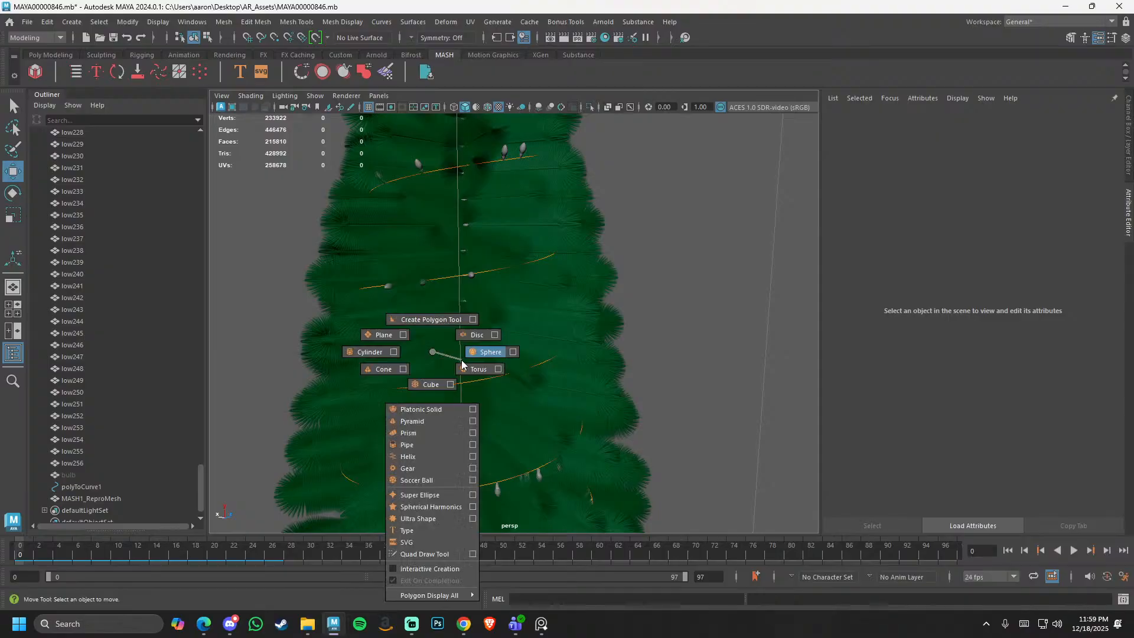
{"action": "right_click_drag", "start_coordinate": [434, 352], "coordinate": [270, 349], "text": "alt"}
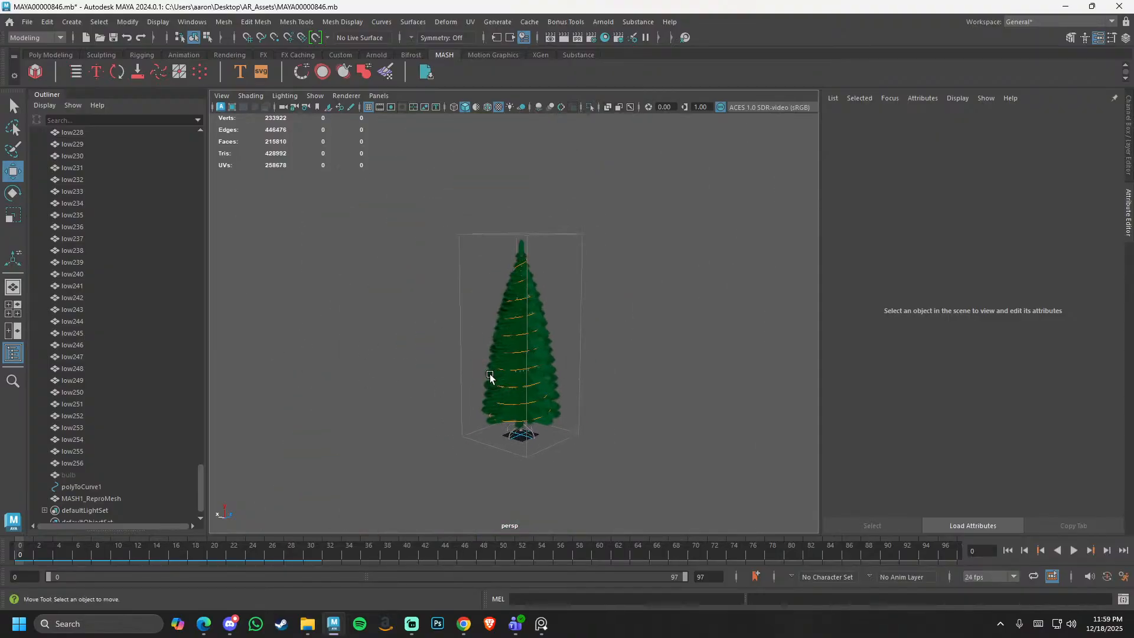
{"action": "right_click_drag", "start_coordinate": [528, 418], "coordinate": [589, 265], "text": "alt"}
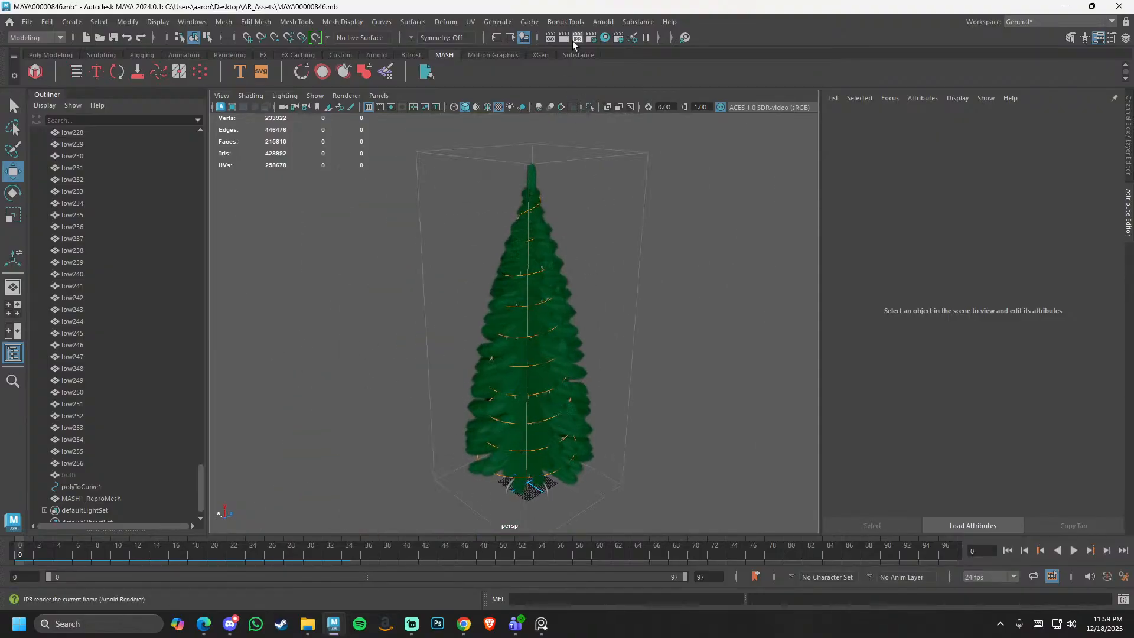
- Open the Arnold RenderView and shrink its window so that the Outliner is accessible
{"action": "left_click", "coordinate": [605, 24]}
{"action": "left_click", "coordinate": [623, 45]}
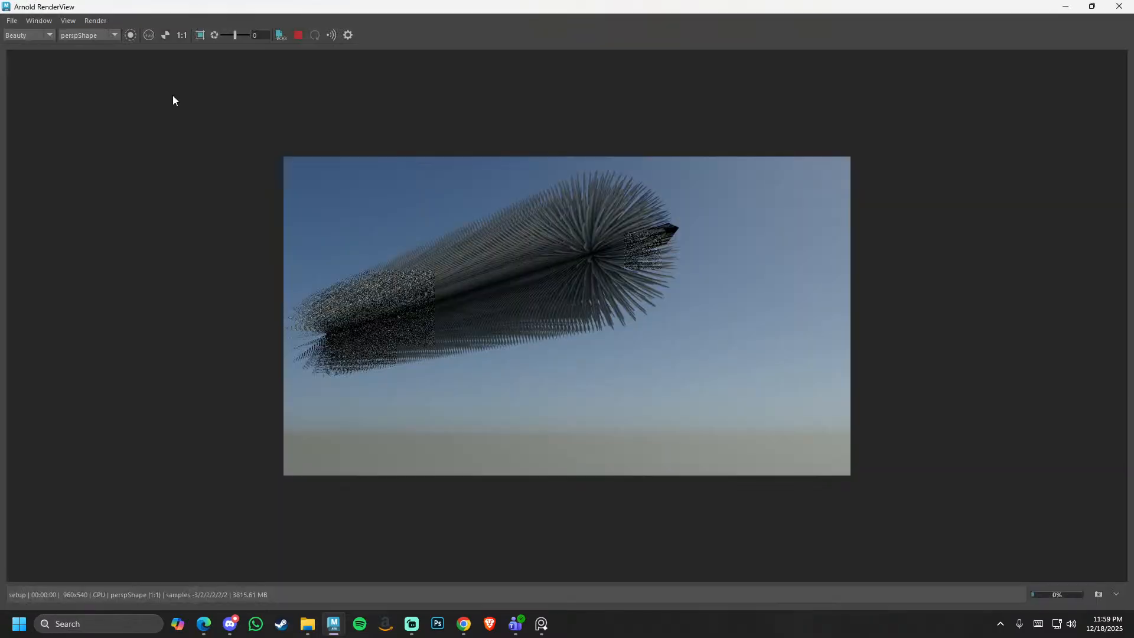
{"action": "double_click", "coordinate": [227, 11]}
- Select the sky dome light in the Outliner and examine the decorated tree's middle section in the Arnold render
{"action": "scroll", "coordinate": [105, 260], "scroll_direction": "up", "scroll_amount": 15}
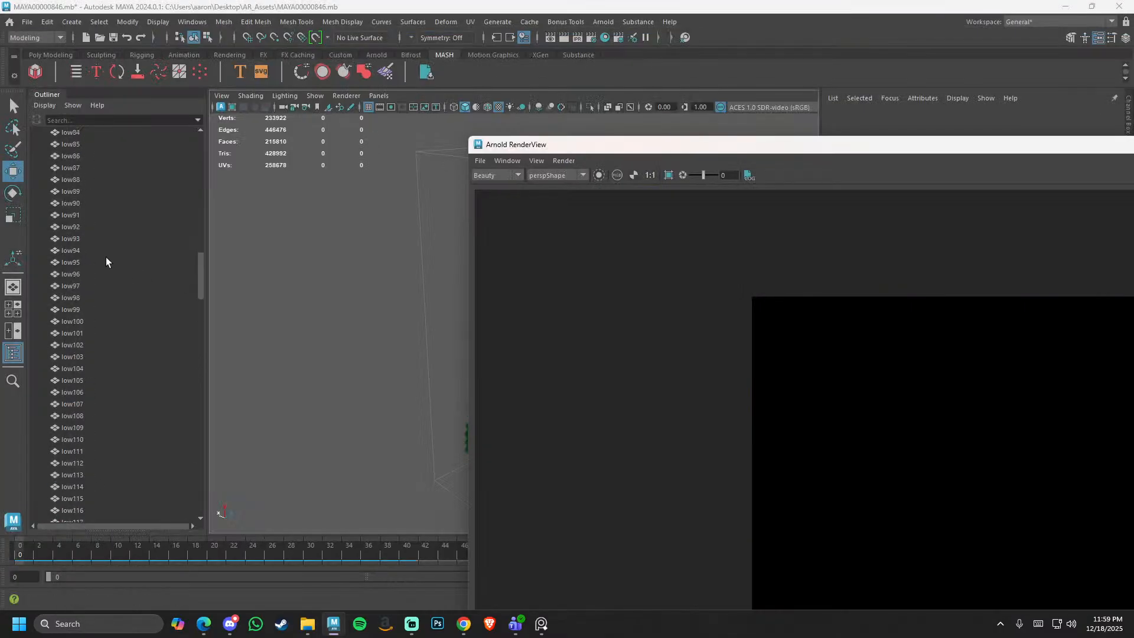
{"action": "left_click", "coordinate": [112, 203]}
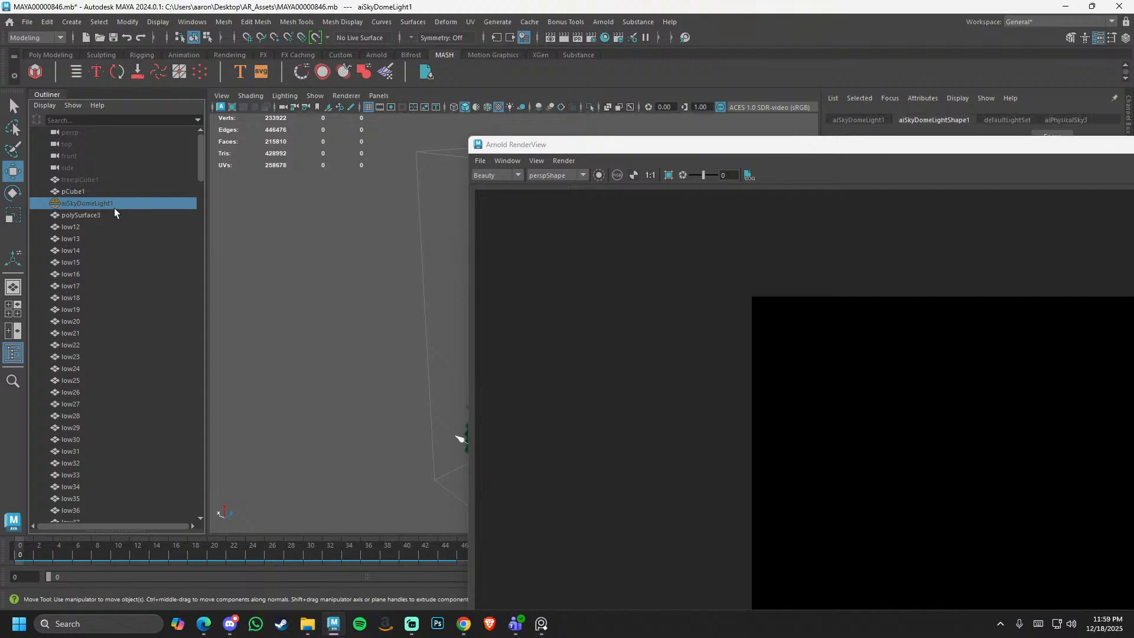
{"action": "left_click_drag", "start_coordinate": [640, 153], "coordinate": [389, 6]}
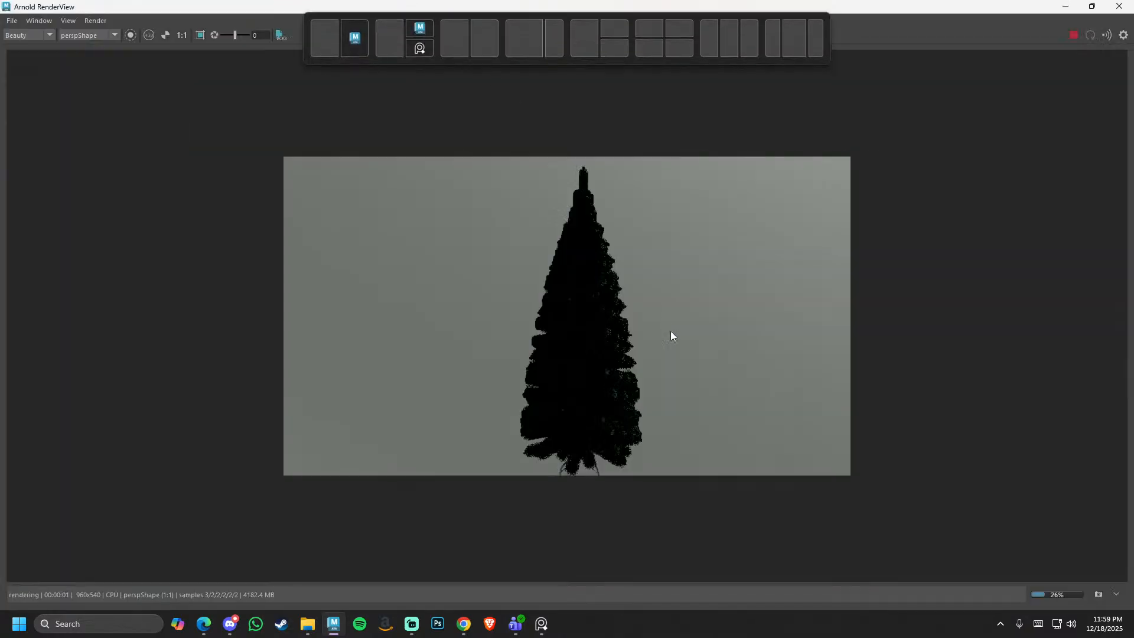
{"action": "left_click_drag", "start_coordinate": [637, 344], "coordinate": [652, 366], "text": "alt"}
{"action": "right_click_drag", "start_coordinate": [650, 361], "coordinate": [816, 460], "text": "alt"}
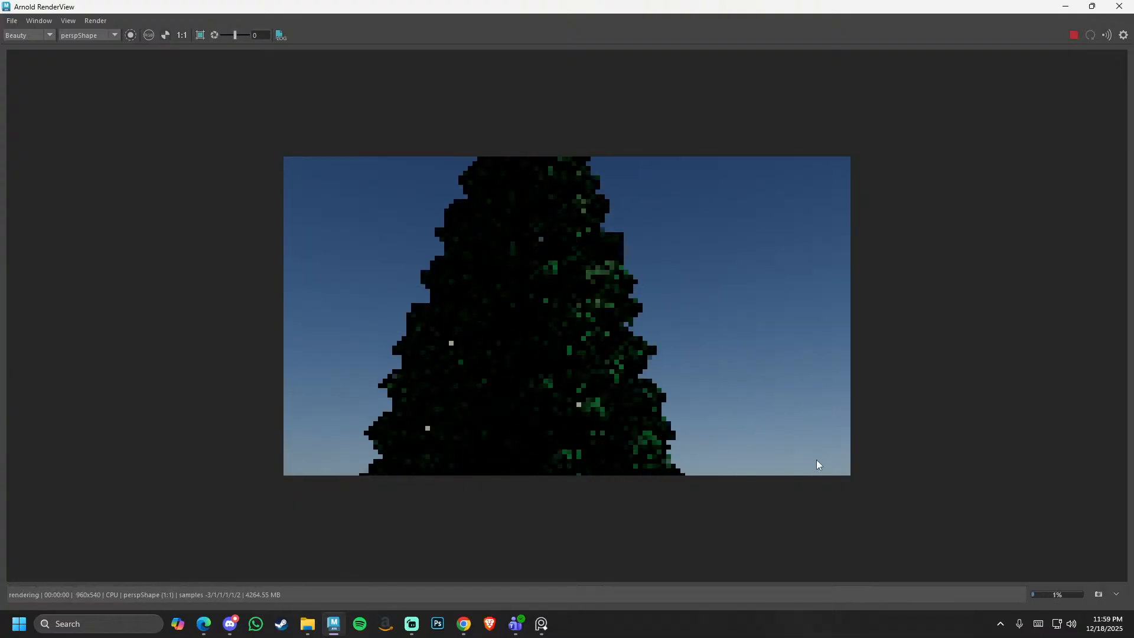
{"action": "left_click_drag", "start_coordinate": [744, 375], "coordinate": [740, 402], "text": "alt"}
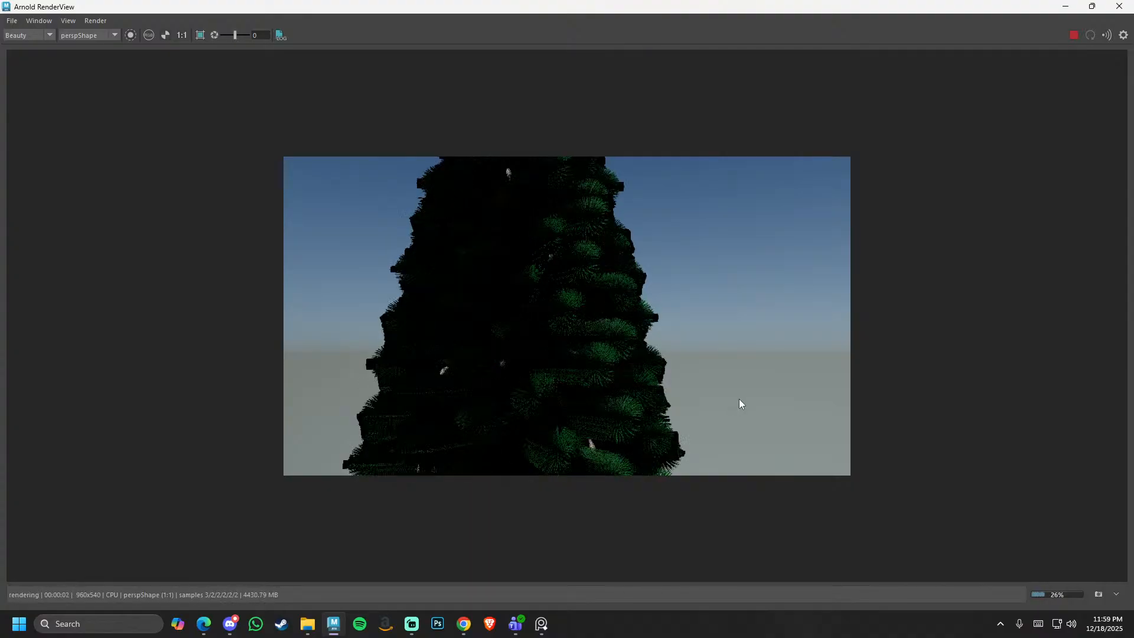
- Close the render view, unhide the original bulb mesh, and isolate and frame it in the viewport
{"action": "left_click", "coordinate": [1119, 6]}
{"action": "right_click_drag", "start_coordinate": [586, 413], "coordinate": [473, 427], "text": "alt"}
{"action": "middle_click_drag", "start_coordinate": [473, 427], "coordinate": [509, 313], "text": "alt"}
{"action": "right_click_drag", "start_coordinate": [509, 313], "coordinate": [668, 425], "text": "alt"}
{"action": "middle_click_drag", "start_coordinate": [667, 425], "coordinate": [534, 336], "text": "alt"}
{"action": "right_click_drag", "start_coordinate": [534, 336], "coordinate": [581, 338], "text": "alt"}
{"action": "scroll", "coordinate": [104, 508], "scroll_direction": "down", "scroll_amount": 20}
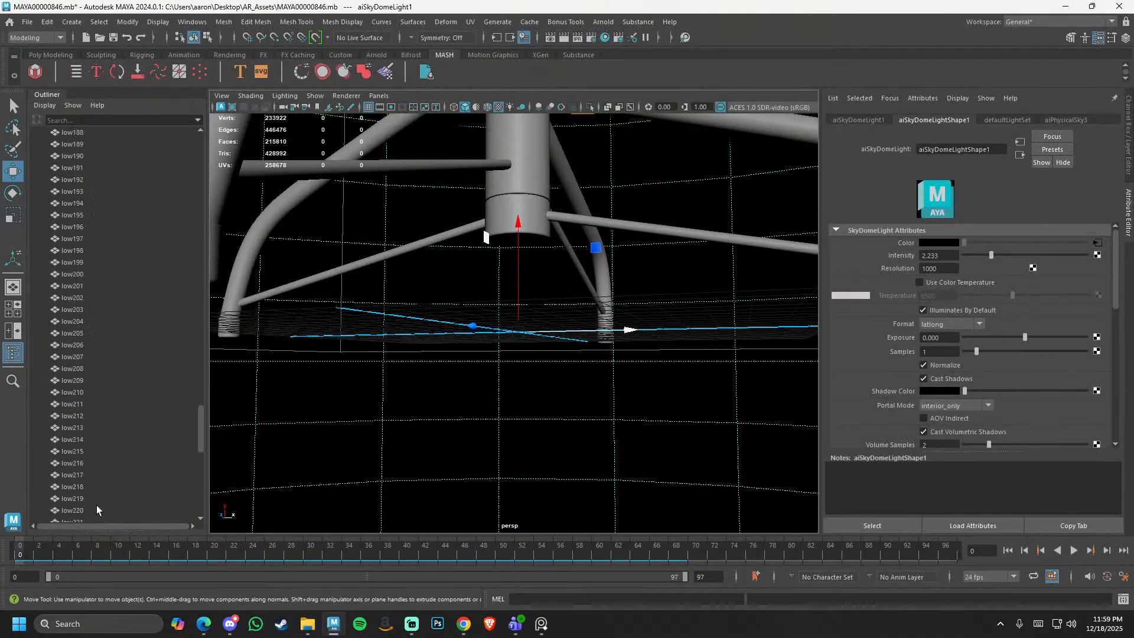
{"action": "scroll", "coordinate": [97, 507], "scroll_direction": "down", "scroll_amount": 14}
{"action": "left_click", "coordinate": [85, 451]}
{"action": "key", "text": "f"}
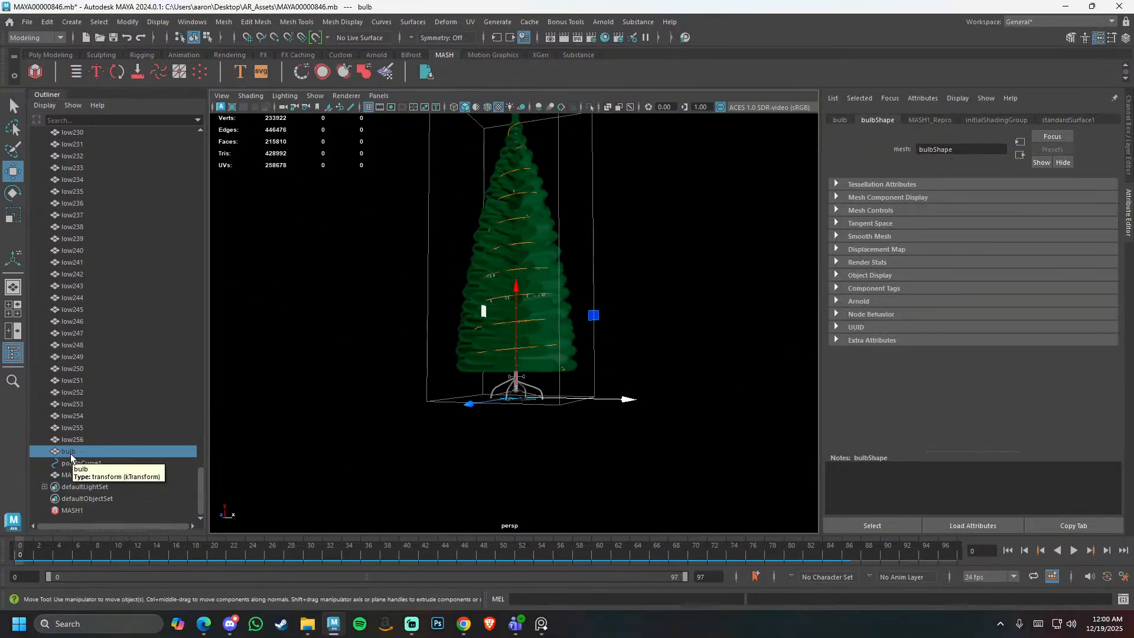
{"action": "key", "text": "h"}
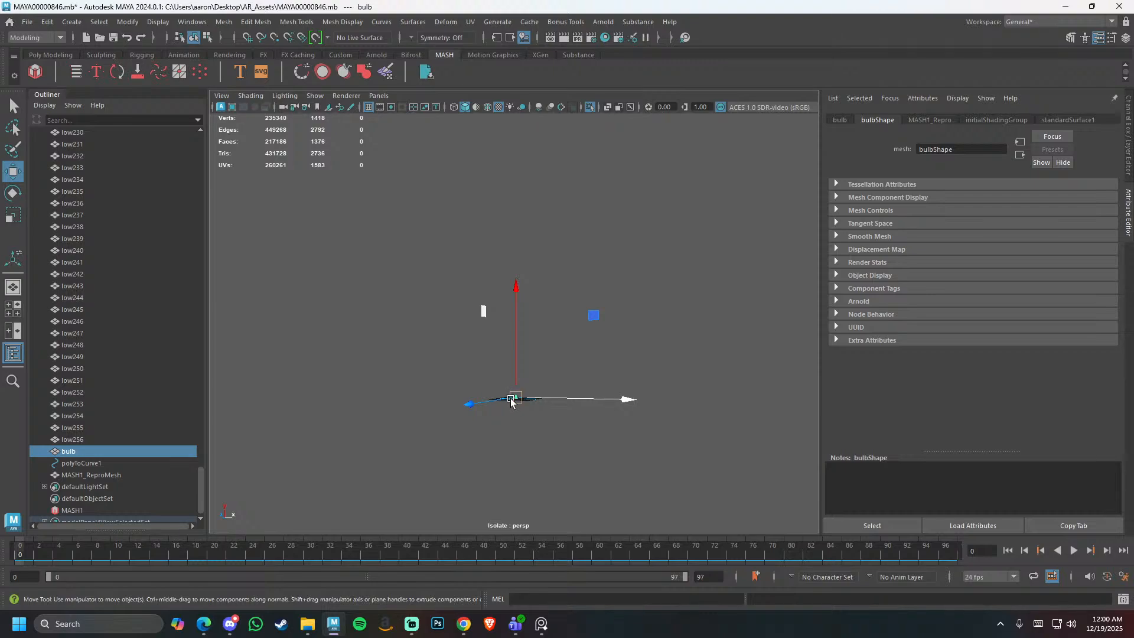
{"action": "key", "text": "f"}
{"action": "left_click_drag", "start_coordinate": [519, 347], "coordinate": [535, 386], "text": "alt"}
- Select all faces of the bulb's glass part and assign a new Standard Surface material to them
{"action": "right_click_drag", "start_coordinate": [536, 302], "coordinate": [539, 375]}
{"action": "double_click", "coordinate": [535, 261]}
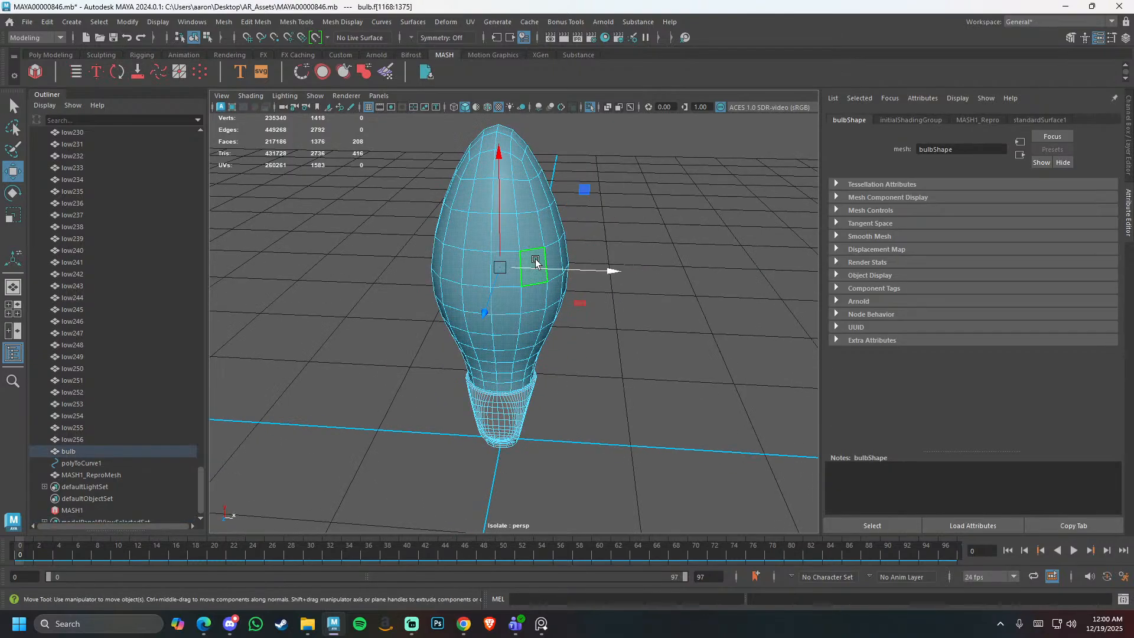
{"action": "right_click_drag", "start_coordinate": [535, 261], "coordinate": [567, 502]}
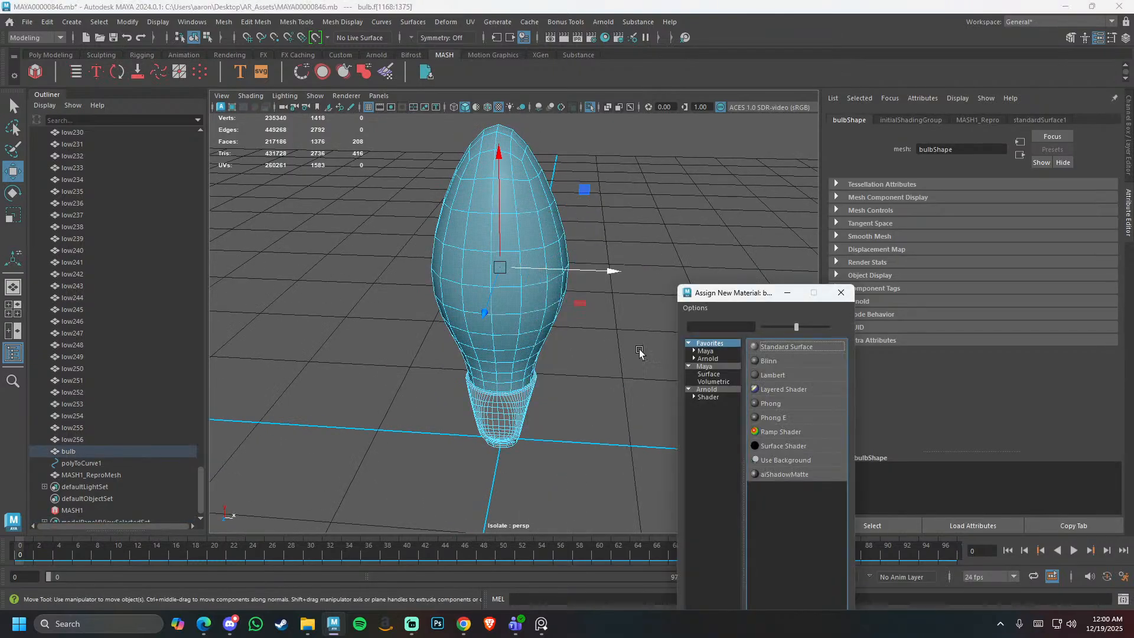
{"action": "left_click", "coordinate": [776, 347]}
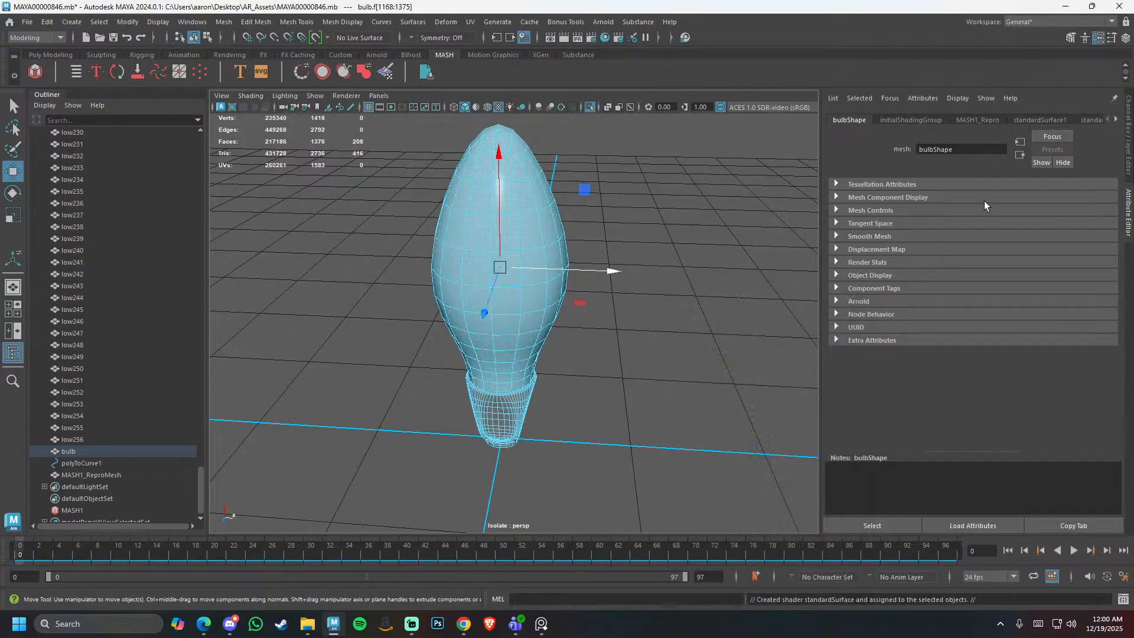
- Set the new glass material's emission color to yellow and raise its emission weight to 1
{"action": "left_click", "coordinate": [998, 121]}
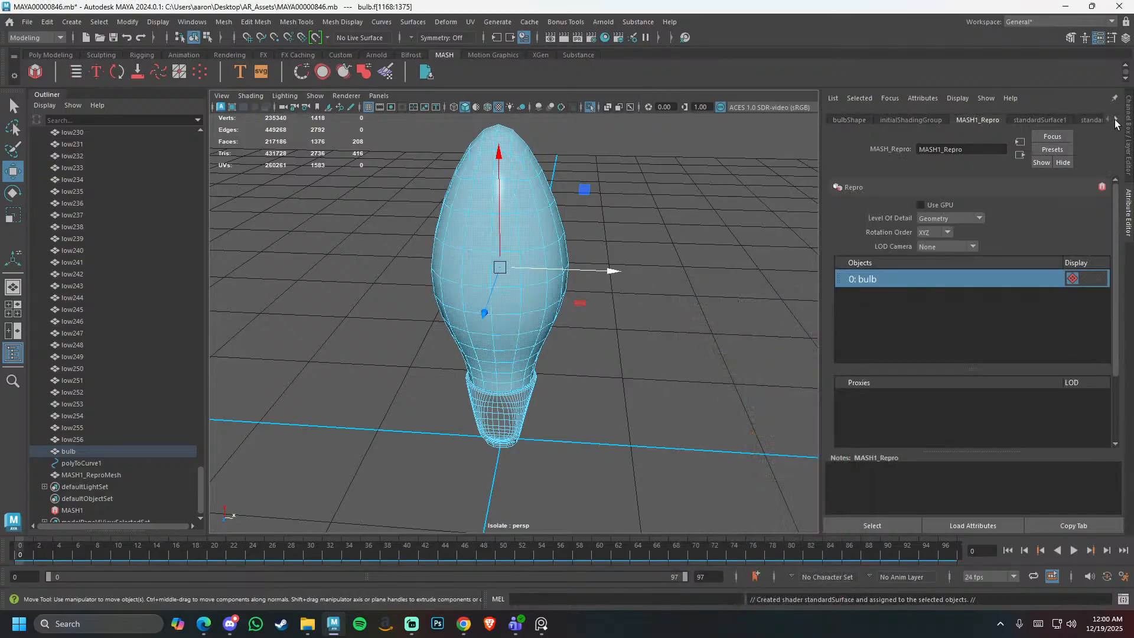
{"action": "left_click", "coordinate": [1116, 122]}
{"action": "left_click", "coordinate": [1081, 176]}
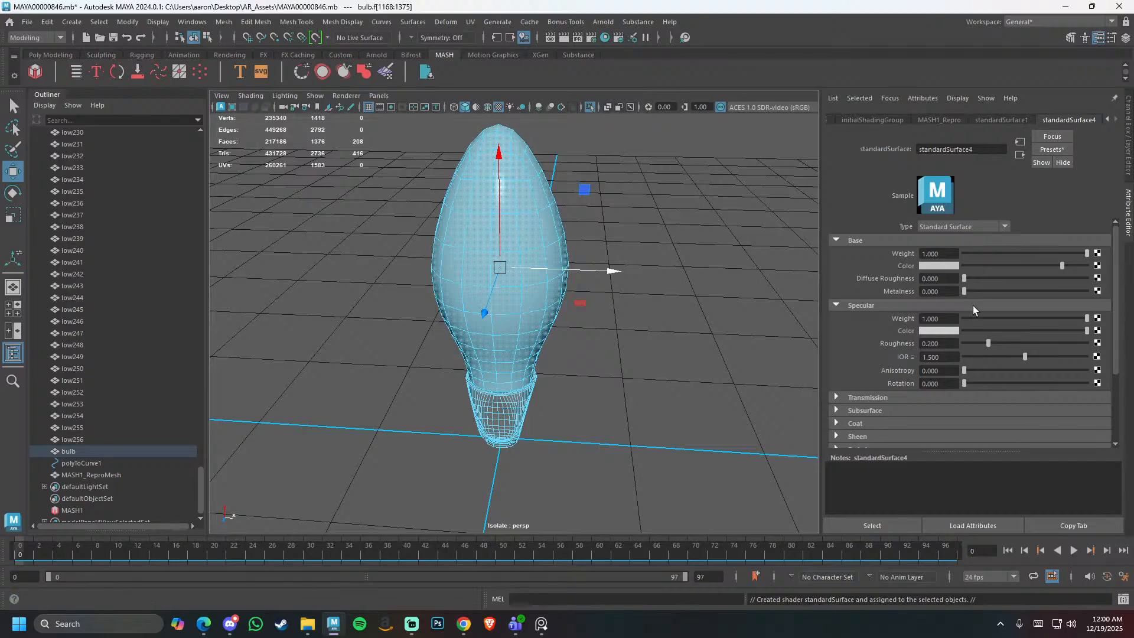
{"action": "scroll", "coordinate": [897, 402], "scroll_direction": "down", "scroll_amount": 3}
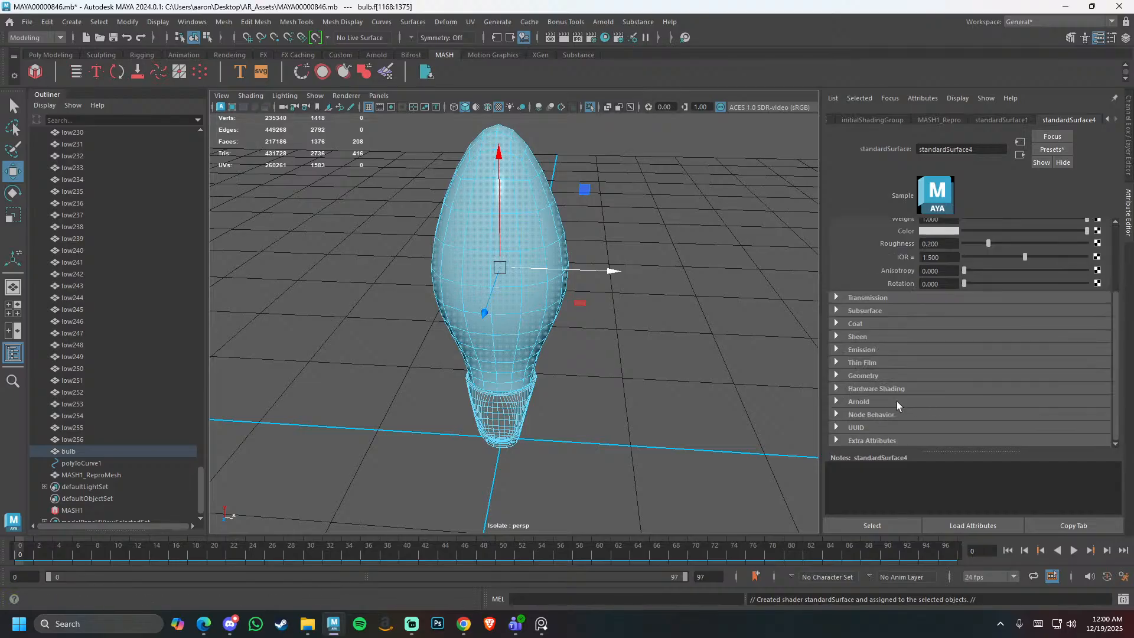
{"action": "left_click", "coordinate": [856, 350]}
{"action": "left_click", "coordinate": [999, 363]}
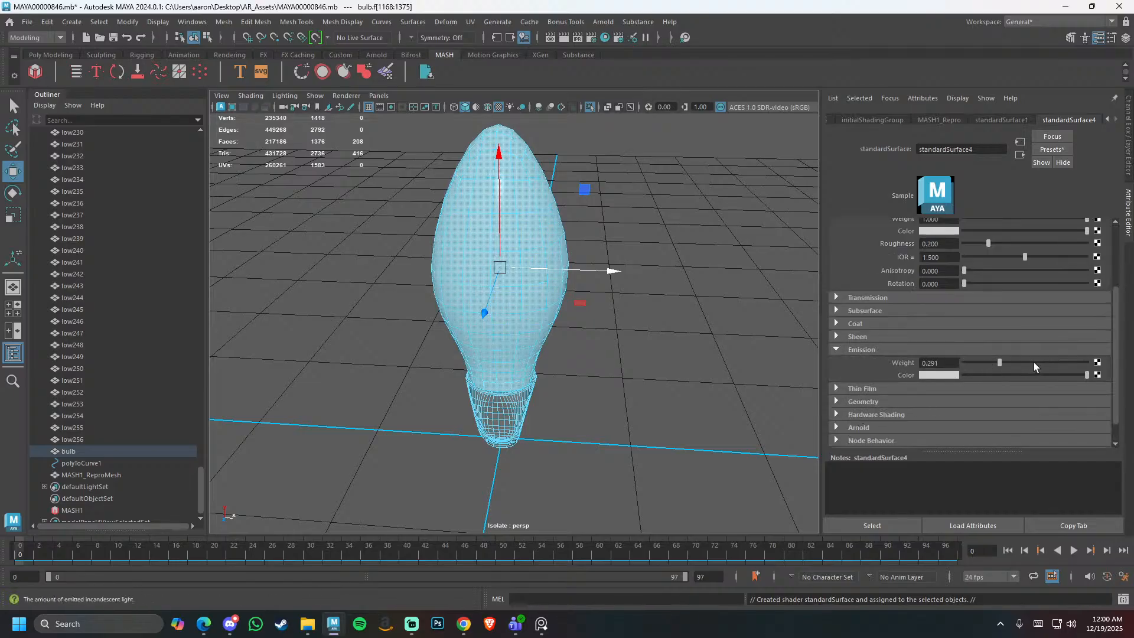
{"action": "left_click", "coordinate": [945, 374]}
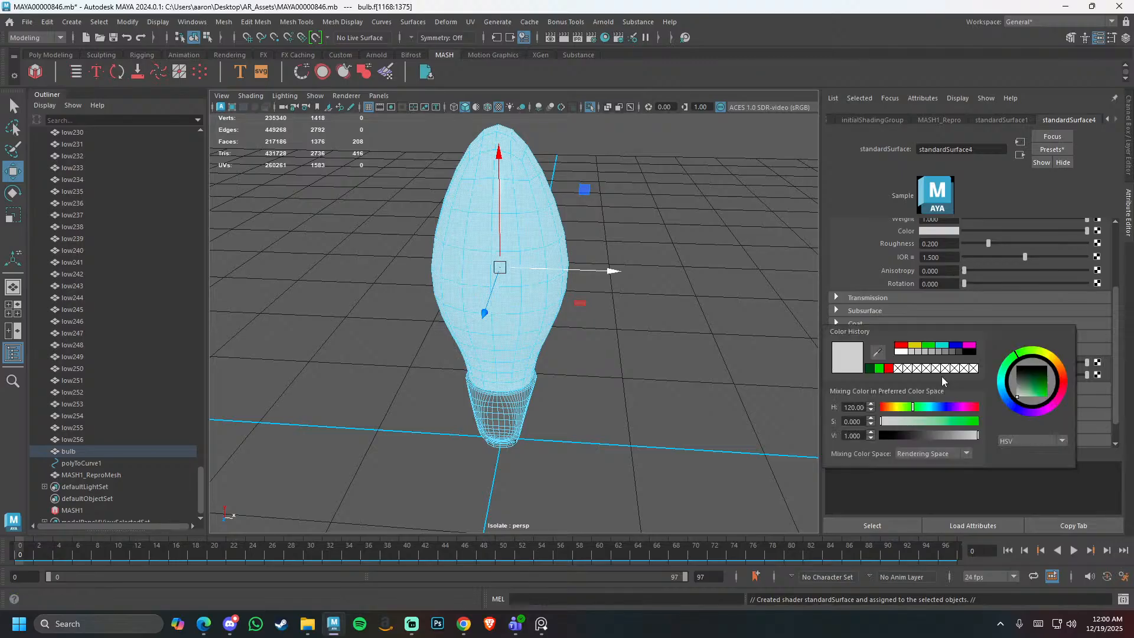
{"action": "left_click", "coordinate": [927, 347]}
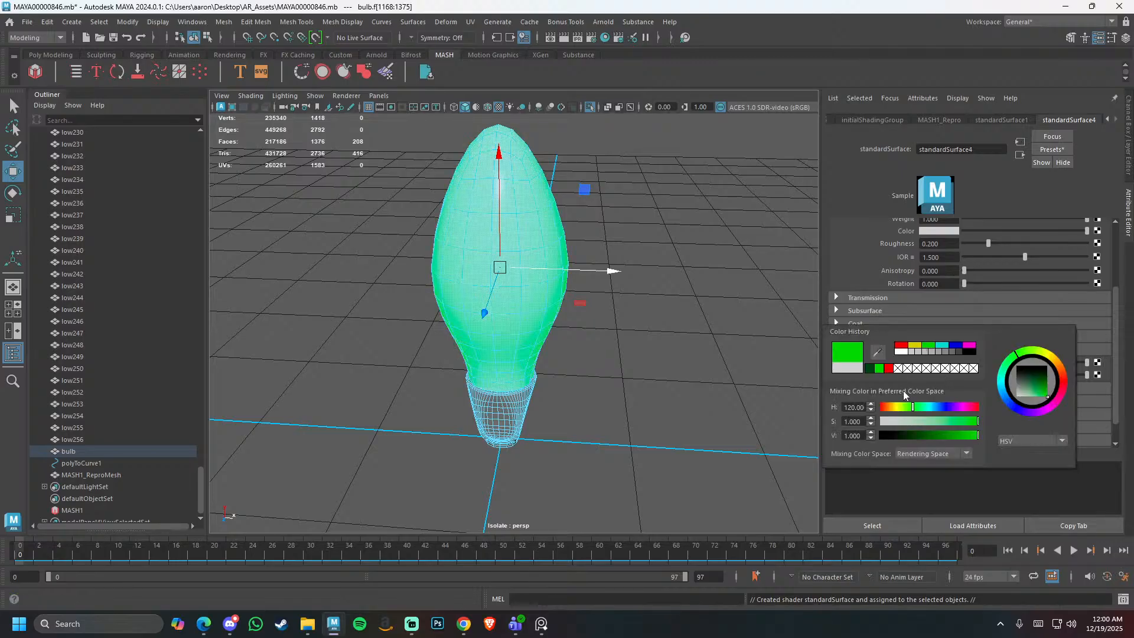
{"action": "left_click", "coordinate": [915, 345]}
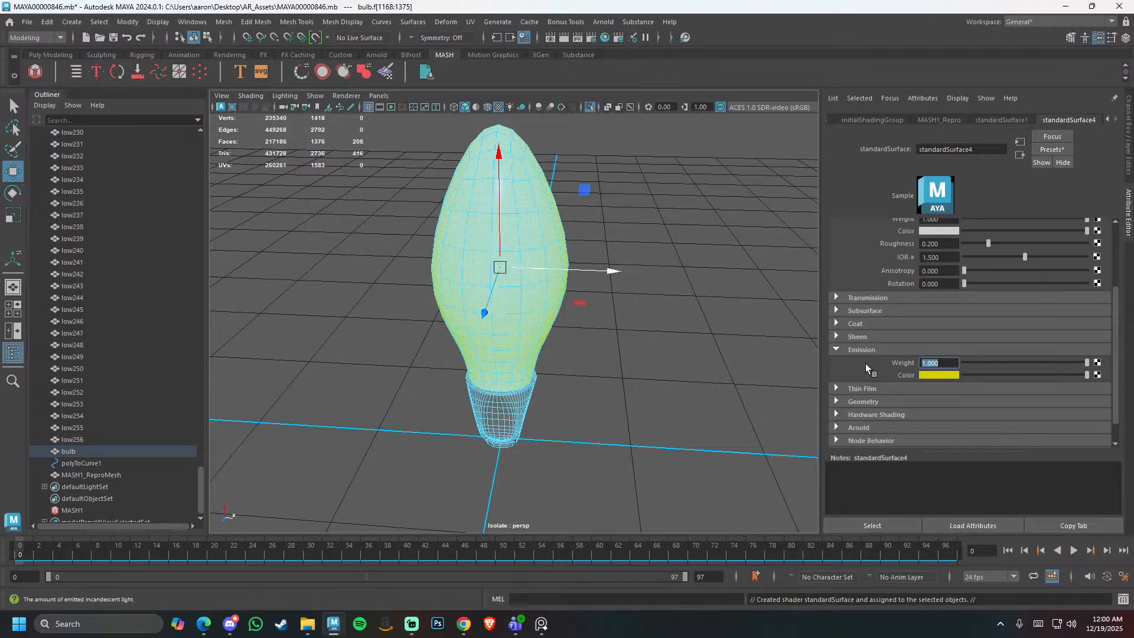
- Set the glass material's emission weight to 50 and return the bulb to object selection mode
{"action": "type", "text": "50"}
{"action": "key", "text": "Return"}
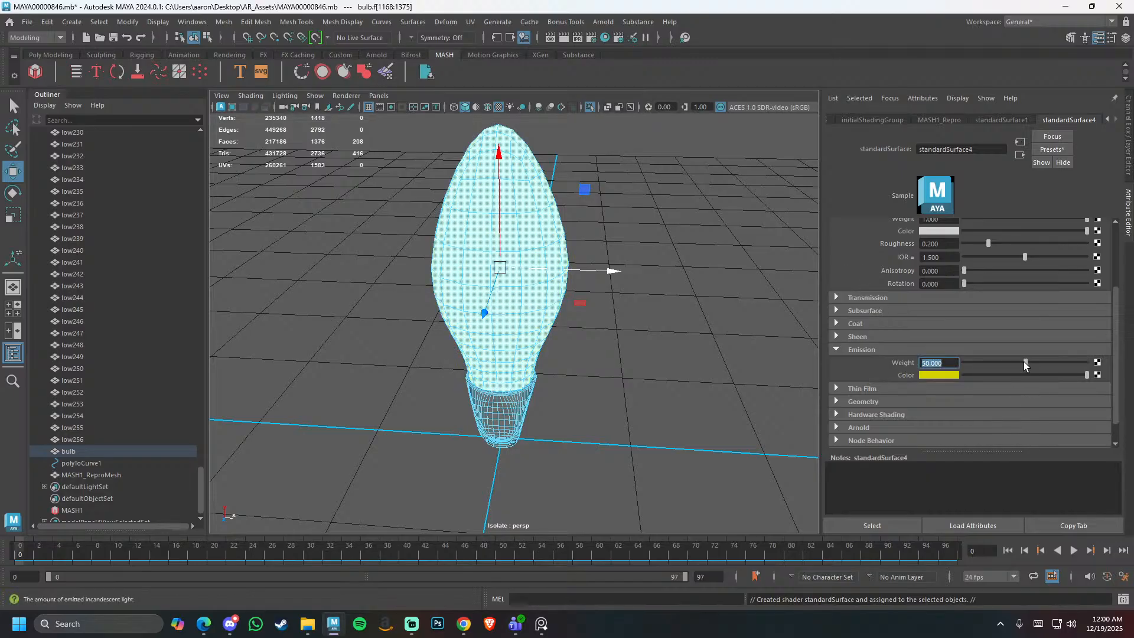
{"action": "left_click", "coordinate": [736, 322]}
{"action": "key", "text": "F8"}
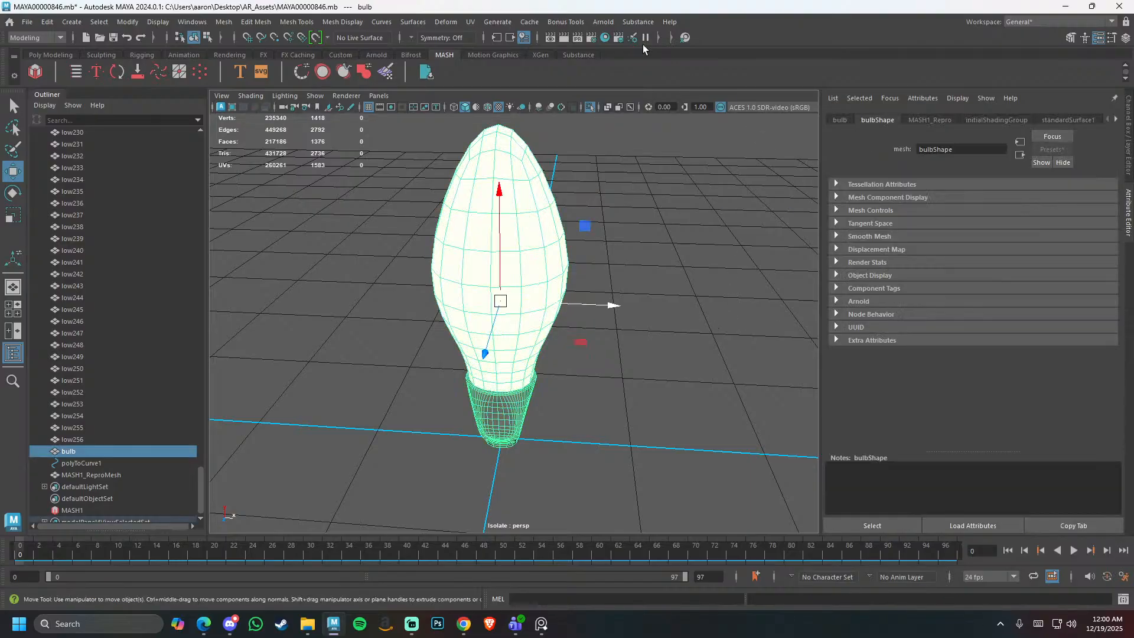
- Open the Arnold RenderView and examine the glowing bulb and the lights across the whole tree
{"action": "left_click", "coordinate": [603, 23]}
{"action": "left_click", "coordinate": [622, 56]}
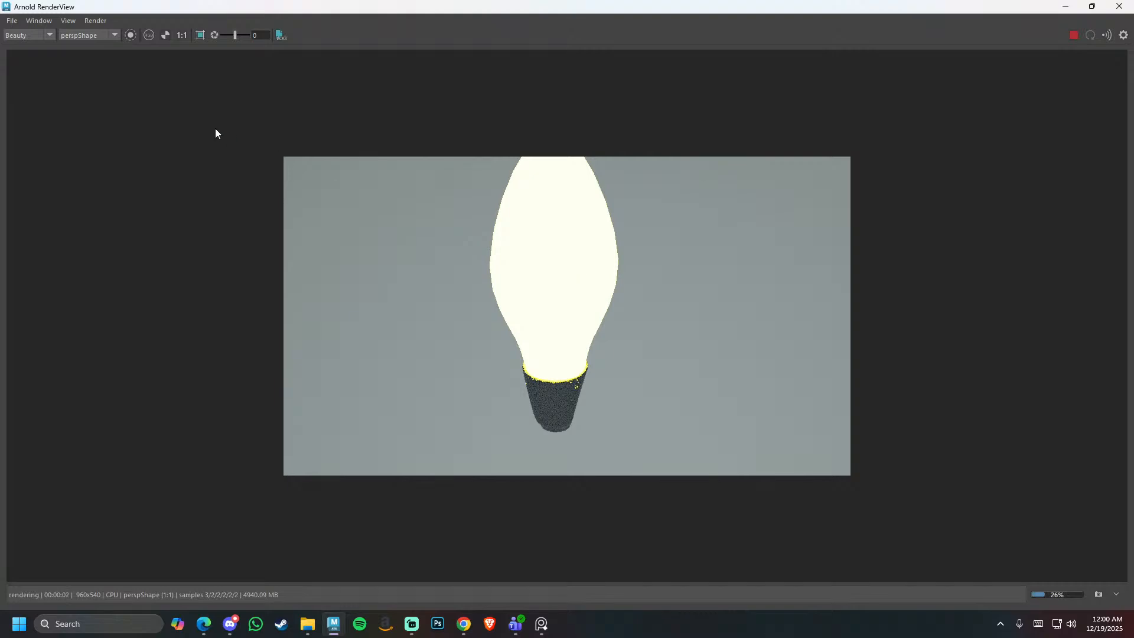
{"action": "left_click", "coordinate": [91, 37]}
{"action": "right_click_drag", "start_coordinate": [556, 268], "coordinate": [243, 258], "text": "alt"}
{"action": "right_click_drag", "start_coordinate": [620, 278], "coordinate": [242, 264], "text": "alt"}
{"action": "right_click_drag", "start_coordinate": [785, 289], "coordinate": [505, 254], "text": "alt"}
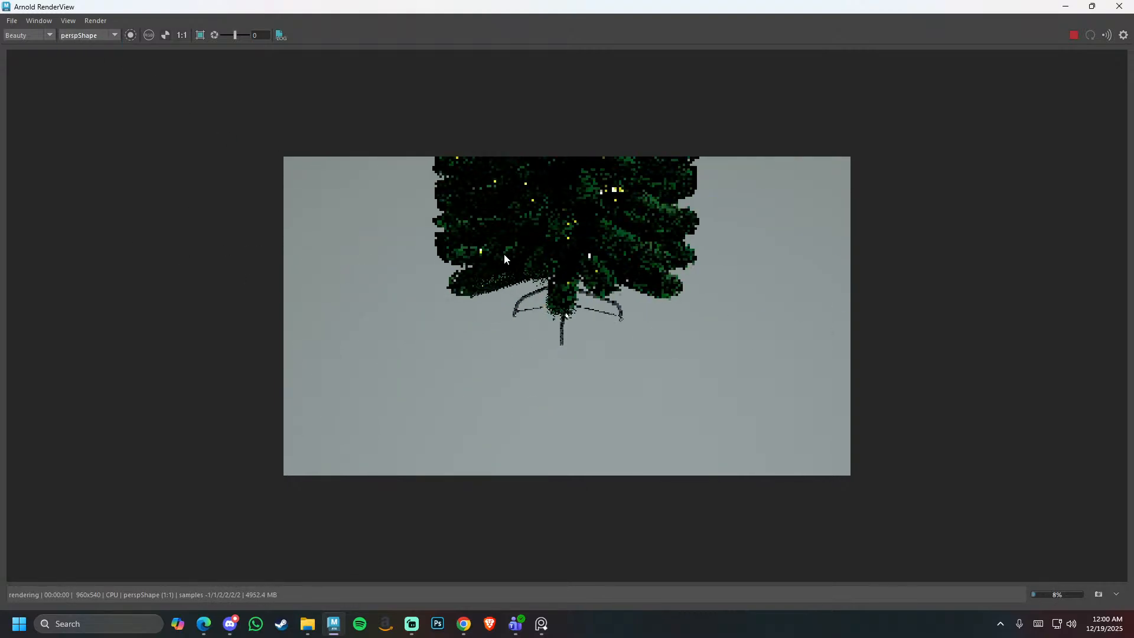
{"action": "right_click_drag", "start_coordinate": [768, 256], "coordinate": [651, 251], "text": "alt"}
{"action": "middle_click_drag", "start_coordinate": [651, 250], "coordinate": [617, 328], "text": "alt"}
{"action": "left_click_drag", "start_coordinate": [618, 328], "coordinate": [636, 349], "text": "alt"}
{"action": "middle_click_drag", "start_coordinate": [636, 348], "coordinate": [675, 240], "text": "alt"}
- Lower the intensity of aiSkyDomeLight1 to about 0.049 and check the darkened tree in the full-size render view
{"action": "left_click_drag", "start_coordinate": [790, 9], "coordinate": [34, 90]}
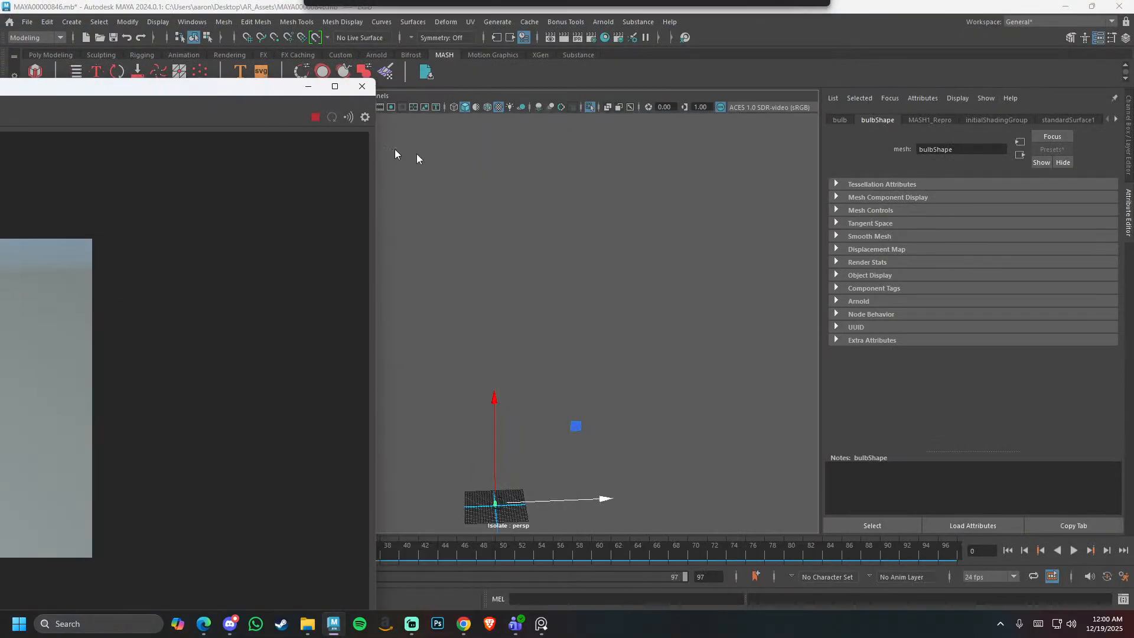
{"action": "left_click", "coordinate": [640, 328]}
{"action": "left_click_drag", "start_coordinate": [207, 85], "coordinate": [74, 299]}
{"action": "scroll", "coordinate": [145, 234], "scroll_direction": "up", "scroll_amount": 20}
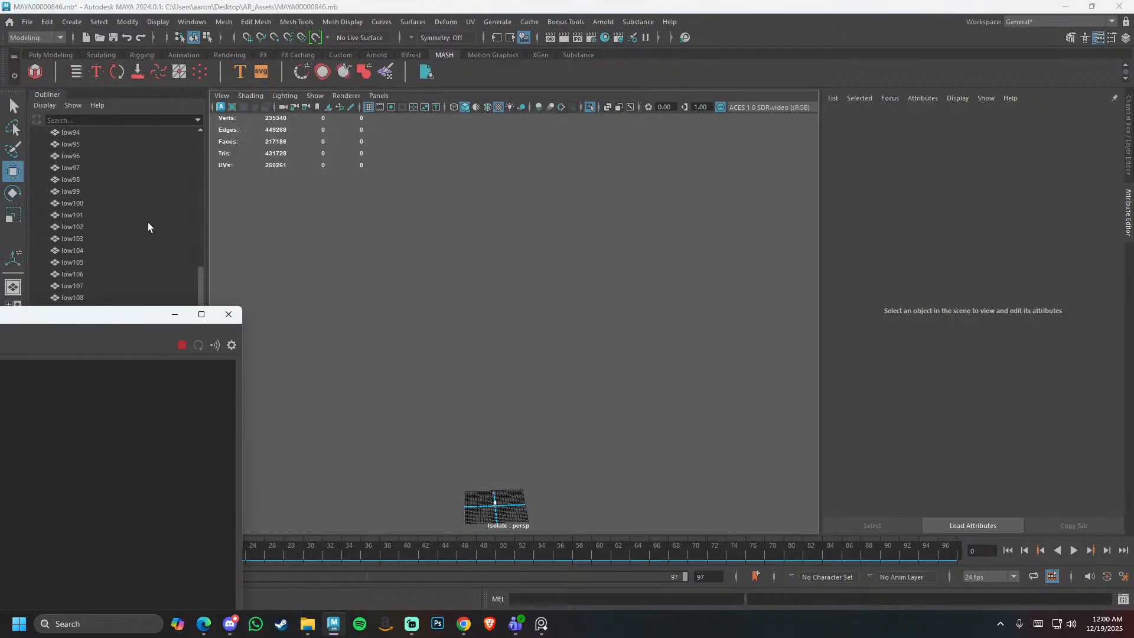
{"action": "left_click", "coordinate": [137, 202]}
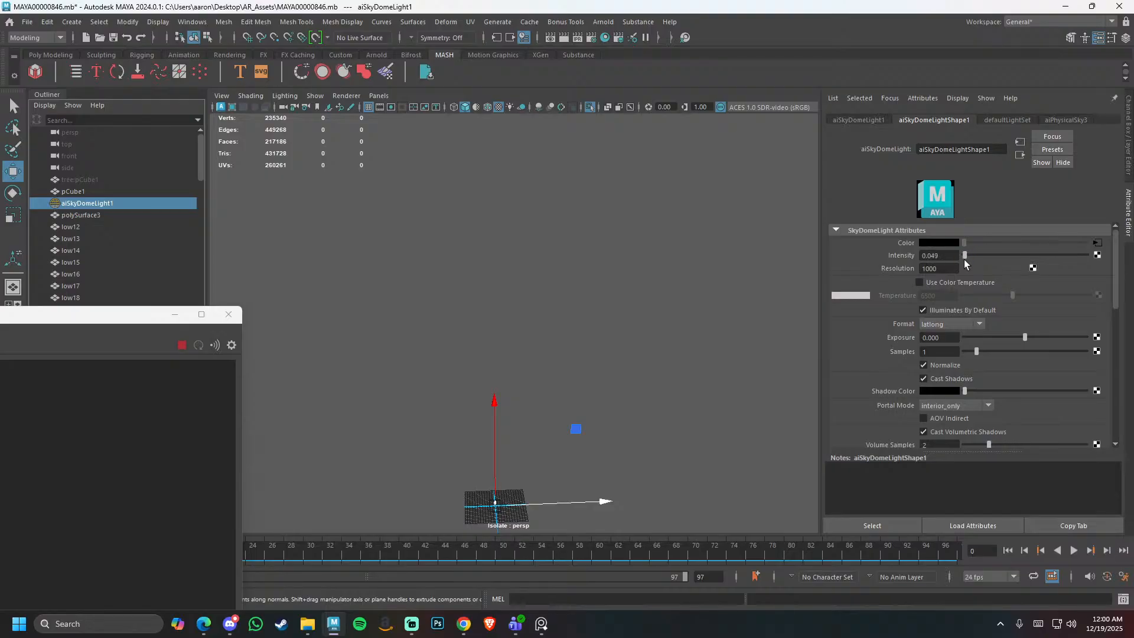
{"action": "left_click_drag", "start_coordinate": [79, 316], "coordinate": [976, 1]}
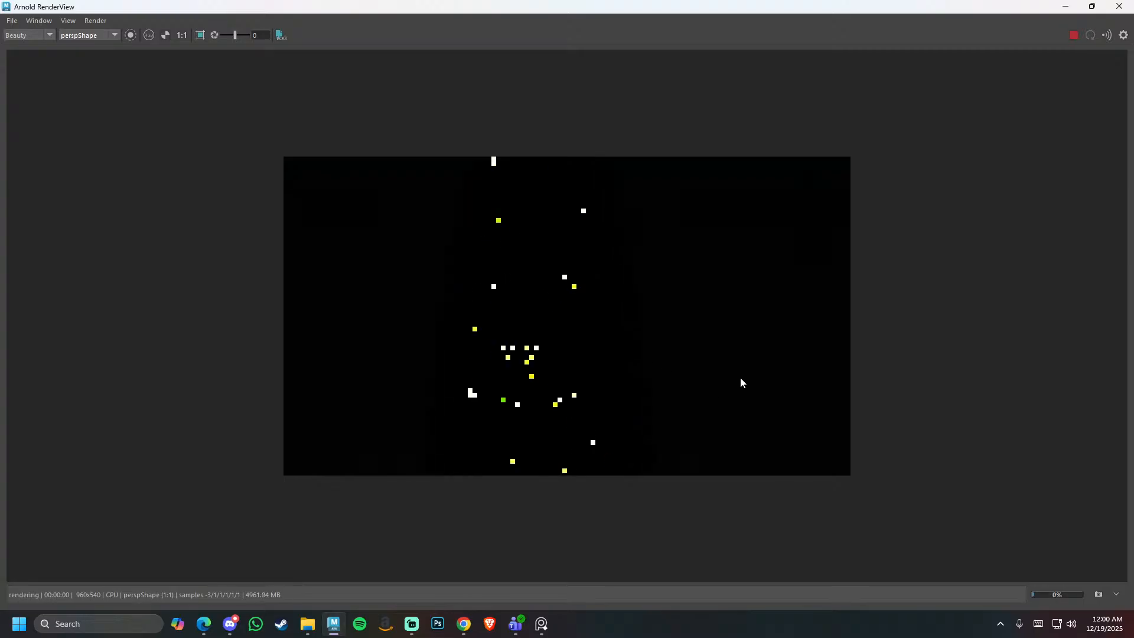
- Raise the intensity of aiSkyDomeLight1 to about 0.437 and restore the render view to full size
{"action": "left_click_drag", "start_coordinate": [741, 9], "coordinate": [253, 227]}
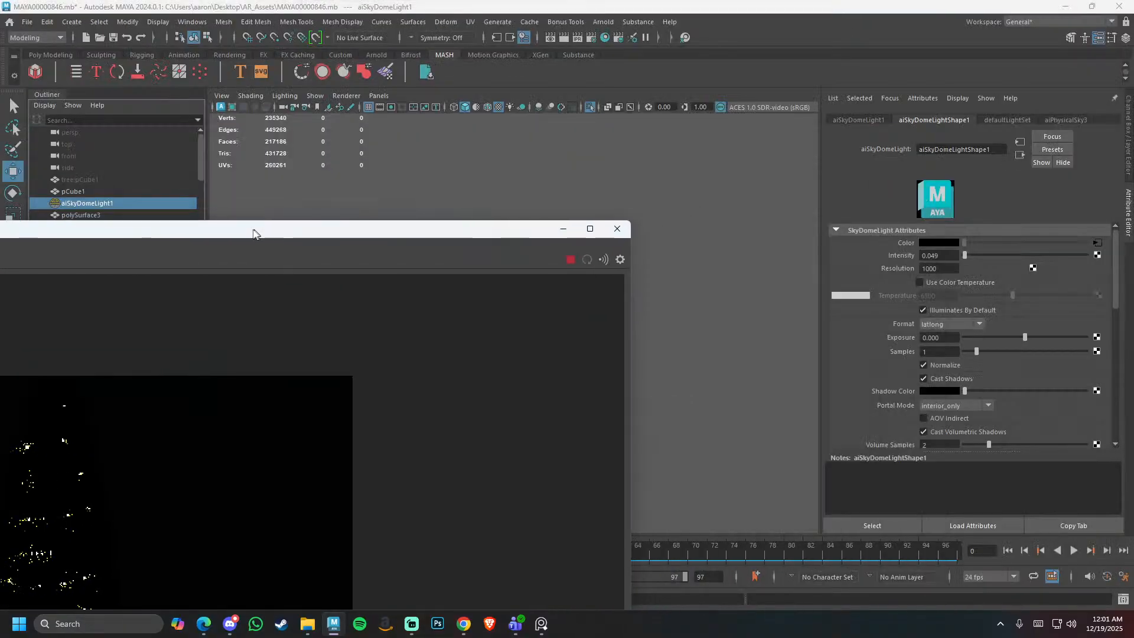
{"action": "left_click_drag", "start_coordinate": [486, 232], "coordinate": [350, 260]}
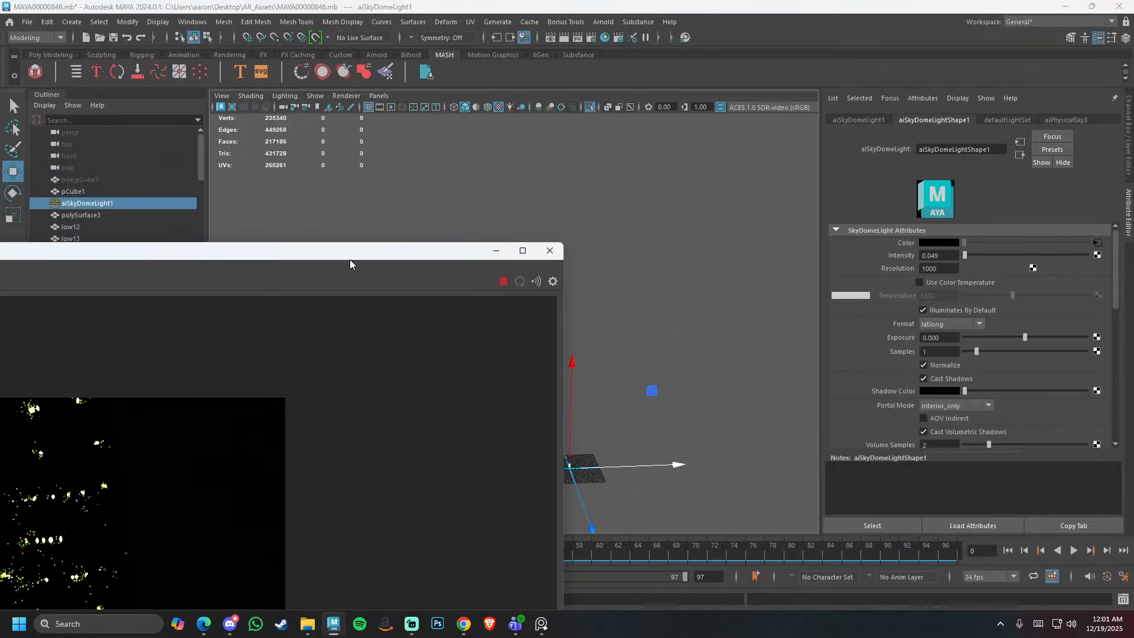
{"action": "left_click", "coordinate": [90, 204]}
{"action": "left_click_drag", "start_coordinate": [967, 259], "coordinate": [969, 261]}
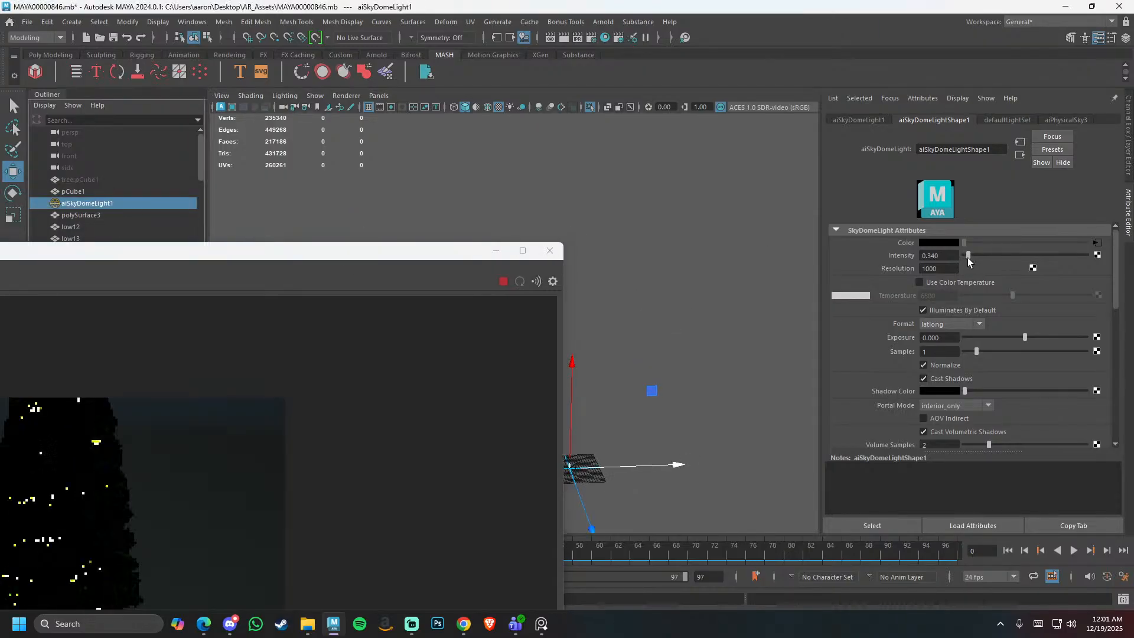
{"action": "double_click", "coordinate": [445, 251]}
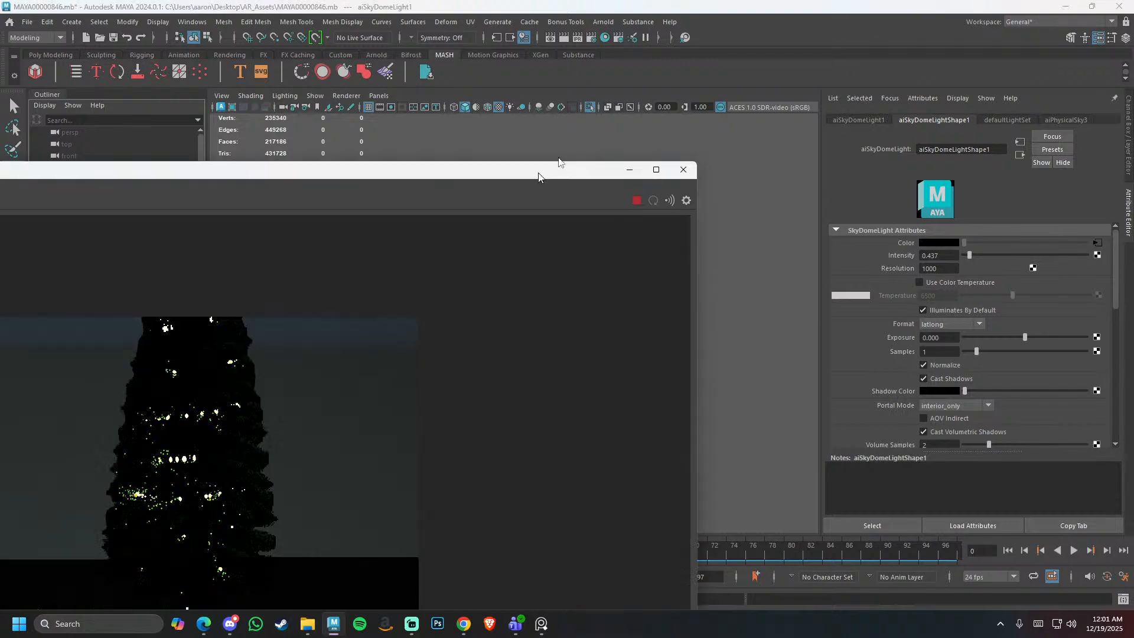
- Examine the glowing bulbs on the dimly lit tree in the render, up close and as a whole
{"action": "right_click_drag", "start_coordinate": [594, 317], "coordinate": [441, 334], "text": "alt"}
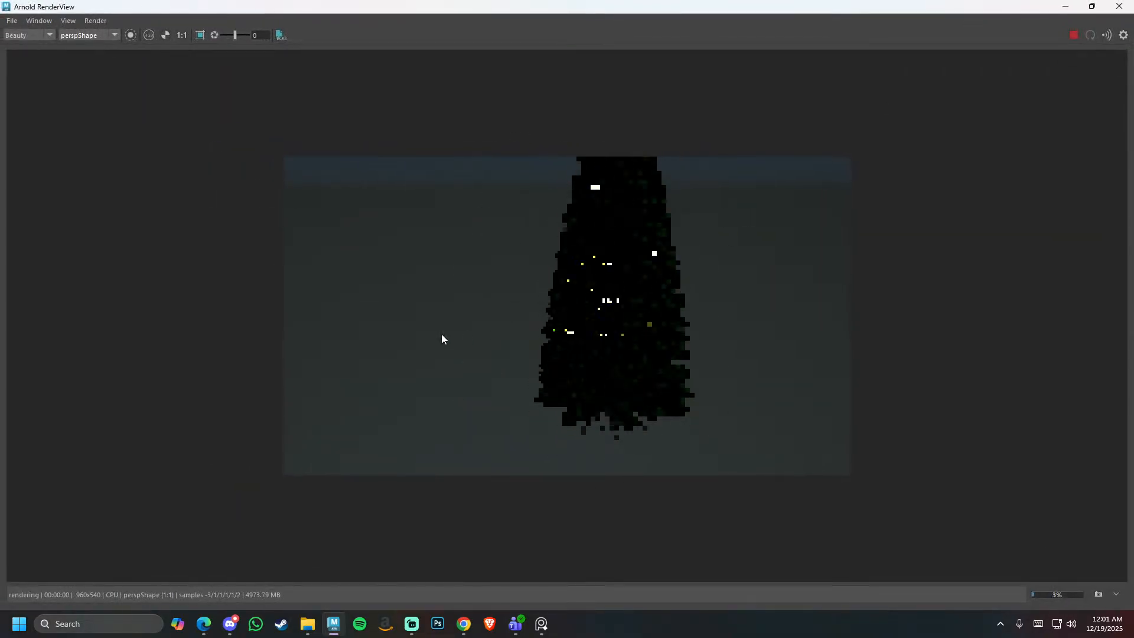
{"action": "middle_click_drag", "start_coordinate": [635, 301], "coordinate": [568, 357], "text": "alt"}
{"action": "right_click_drag", "start_coordinate": [568, 362], "coordinate": [652, 389], "text": "alt"}
{"action": "middle_click_drag", "start_coordinate": [652, 388], "coordinate": [701, 356], "text": "alt"}
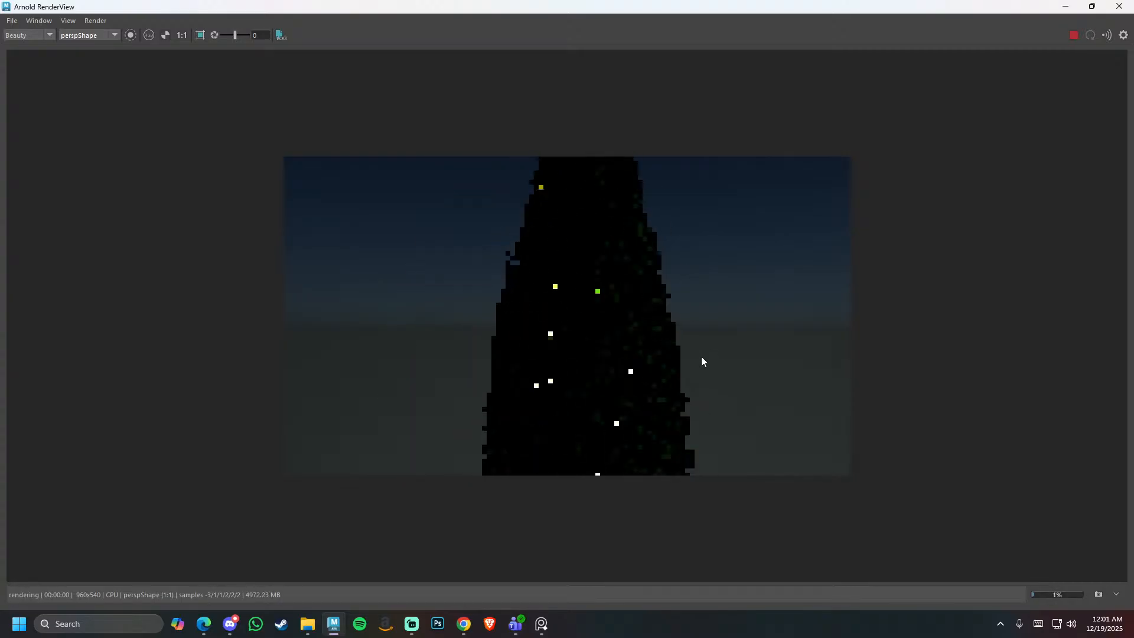
{"action": "right_click_drag", "start_coordinate": [700, 356], "coordinate": [670, 368], "text": "alt"}
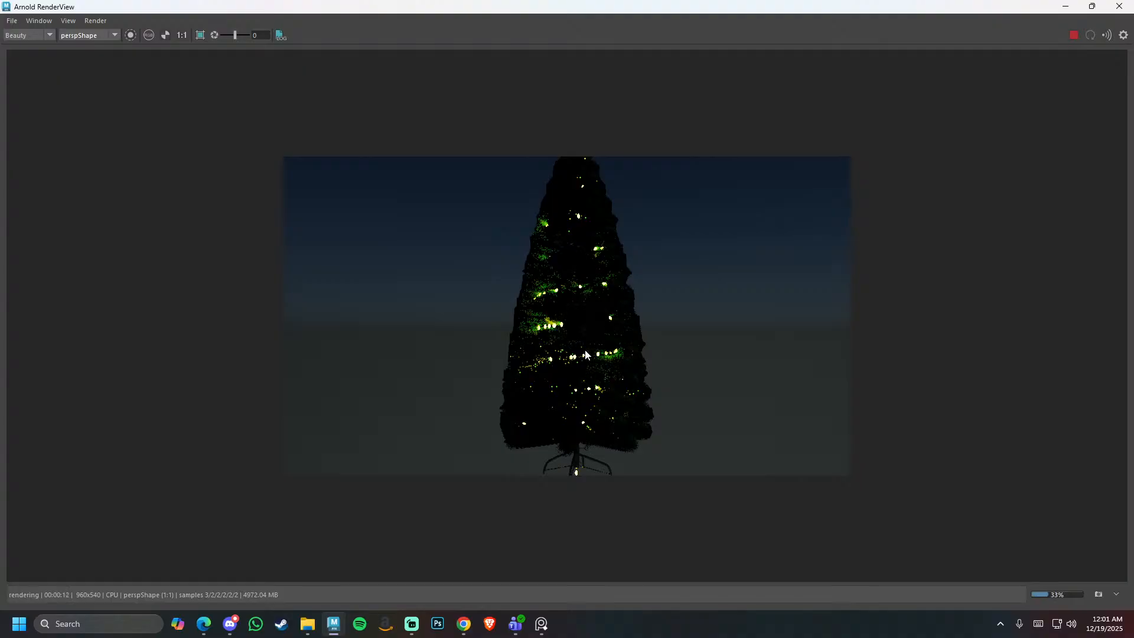
- Close the Arnold RenderView and examine the isolated bulb at the scene origin up close
{"action": "left_click", "coordinate": [1129, 5]}
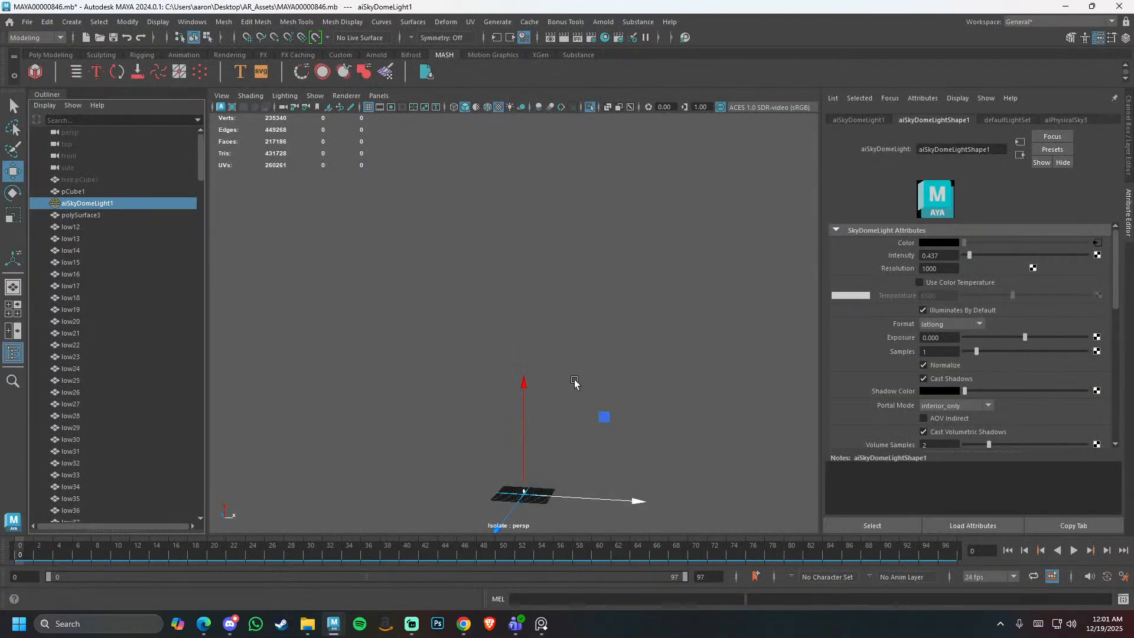
{"action": "scroll", "coordinate": [562, 405], "scroll_direction": "up", "scroll_amount": 5}
{"action": "middle_click_drag", "start_coordinate": [564, 463], "coordinate": [571, 239], "text": "alt"}
{"action": "middle_click_drag", "start_coordinate": [622, 431], "coordinate": [595, 242], "text": "alt"}
{"action": "scroll", "coordinate": [569, 353], "scroll_direction": "up", "scroll_amount": 10}
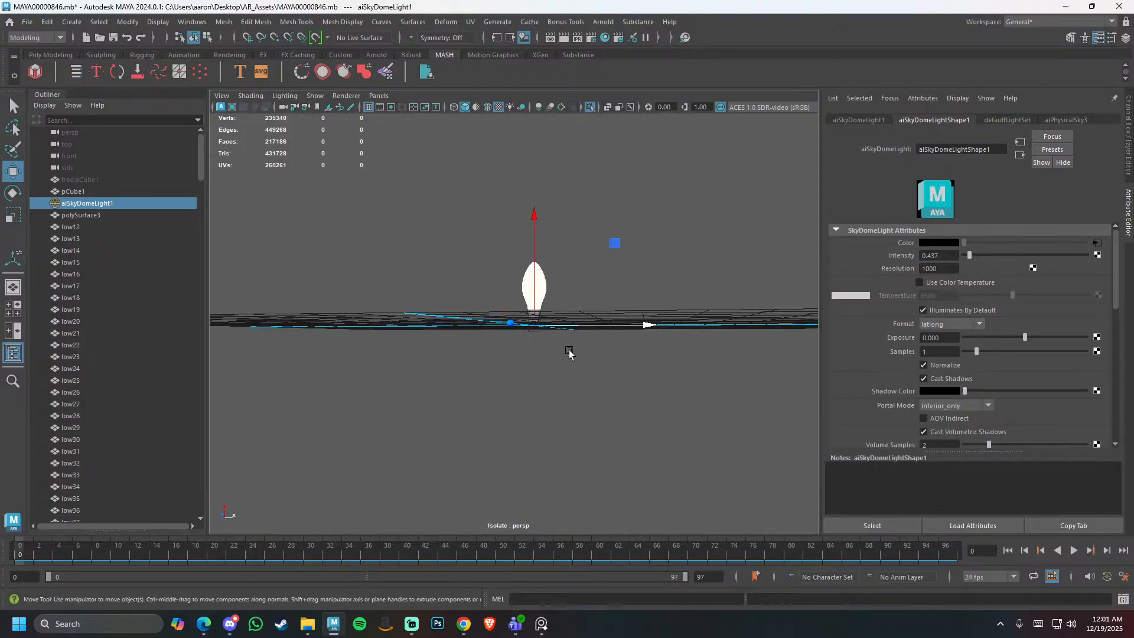
{"action": "scroll", "coordinate": [614, 410], "scroll_direction": "down", "scroll_amount": 5}
{"action": "scroll", "coordinate": [572, 380], "scroll_direction": "up", "scroll_amount": 3}
{"action": "middle_click_drag", "start_coordinate": [570, 437], "coordinate": [604, 400], "text": "alt"}
- Undo the sky light intensity changes, the bulb's glowing material, its isolation and the bulb's visibility change
{"action": "key", "text": "ctrl+z"}
{"action": "key", "text": "ctrl+z"}
{"action": "key", "text": "ctrl+z"}
{"action": "key", "text": "ctrl+z"}
{"action": "key", "text": "ctrl+z"}
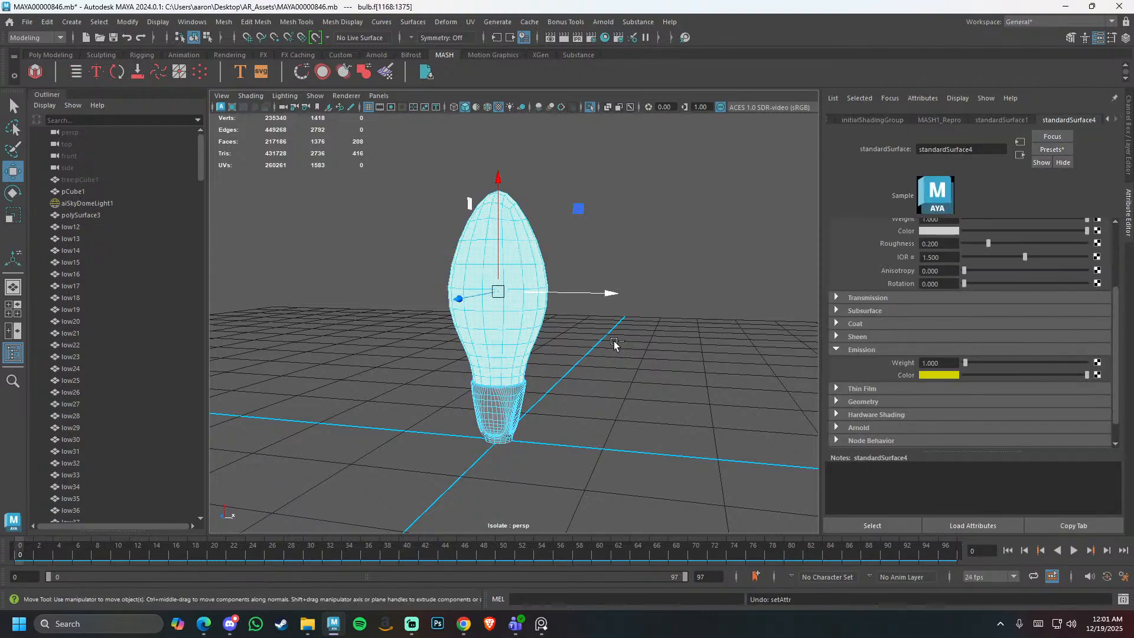
{"action": "key", "text": "ctrl+z"}
{"action": "key", "text": "ctrl+z"}
{"action": "key", "text": "ctrl+z"}
{"action": "key", "text": "ctrl+z"}
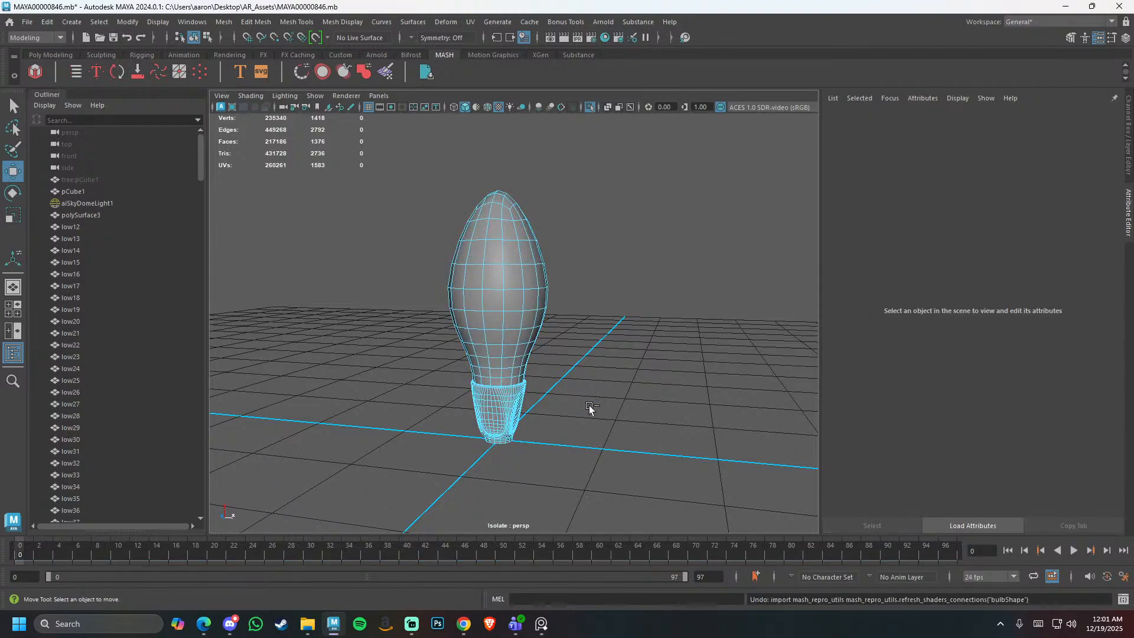
{"action": "key", "text": "ctrl+z"}
{"action": "key", "text": "ctrl+z"}
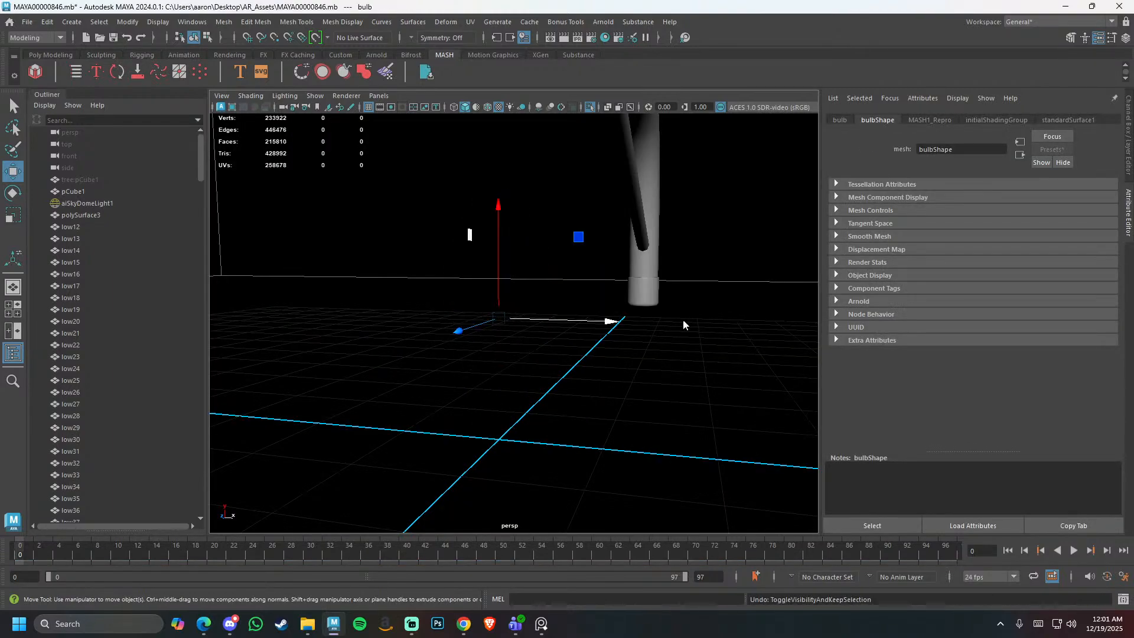
- Hide aiSkyDomeLight1 and save the scene
{"action": "right_click_drag", "start_coordinate": [705, 378], "coordinate": [307, 331], "text": "alt"}
{"action": "left_click", "coordinate": [595, 368]}
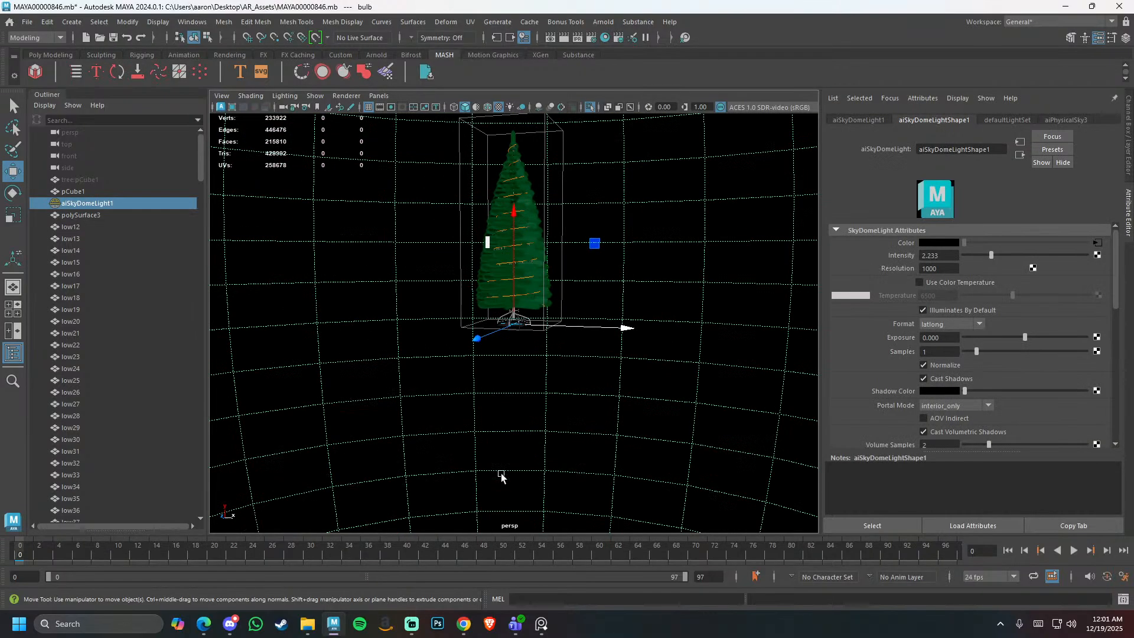
{"action": "key", "text": "ctrl+h"}
{"action": "key", "text": "ctrl+s"}
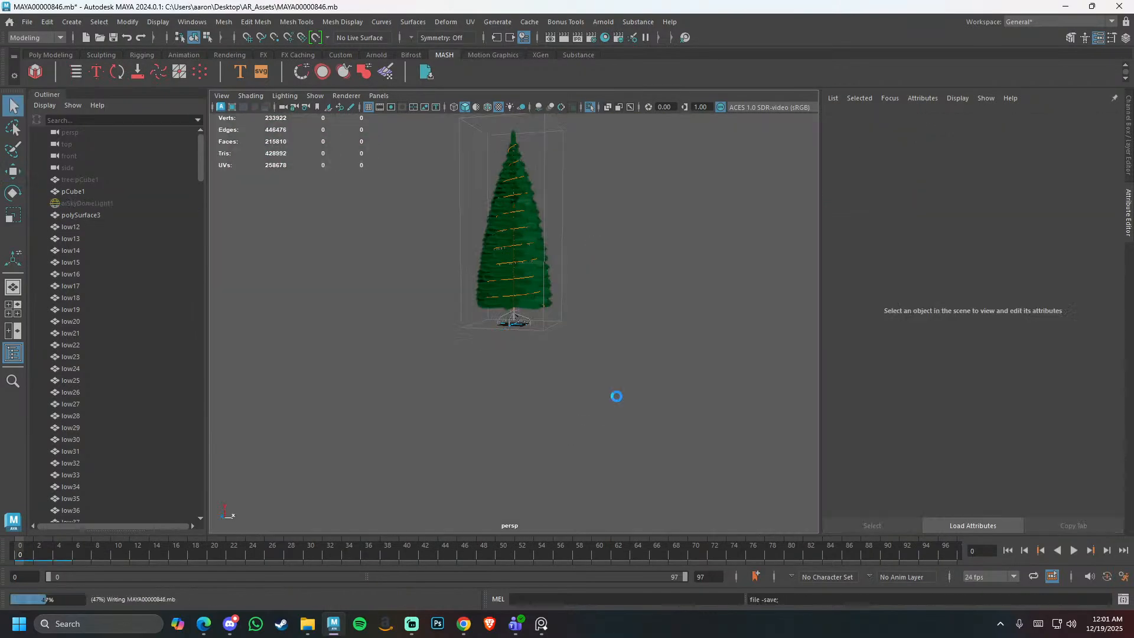
- Examine the bulbs and wire wrapped around the tree, up close and from a higher angle
{"action": "key", "text": "w"}
{"action": "right_click_drag", "start_coordinate": [623, 366], "coordinate": [594, 455], "text": "alt"}
{"action": "left_click_drag", "start_coordinate": [595, 455], "coordinate": [497, 335], "text": "alt"}
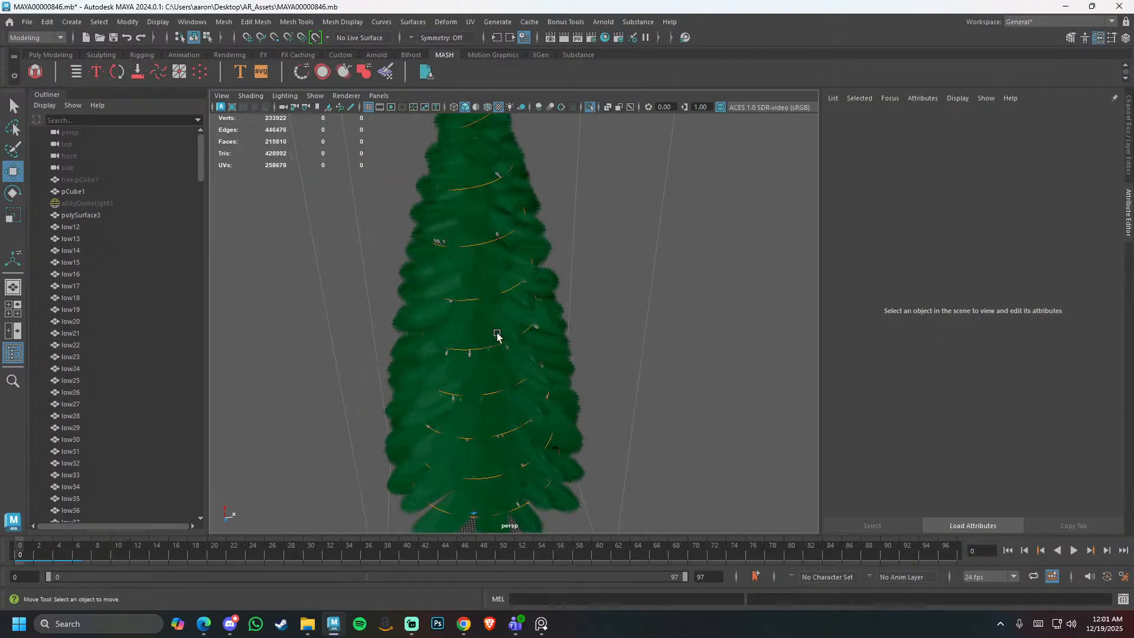
{"action": "right_click_drag", "start_coordinate": [497, 336], "coordinate": [522, 338], "text": "alt"}
{"action": "middle_click_drag", "start_coordinate": [522, 338], "coordinate": [565, 395], "text": "alt"}
{"action": "right_click_drag", "start_coordinate": [565, 395], "coordinate": [528, 391], "text": "alt"}
{"action": "middle_click_drag", "start_coordinate": [528, 391], "coordinate": [533, 352], "text": "alt"}
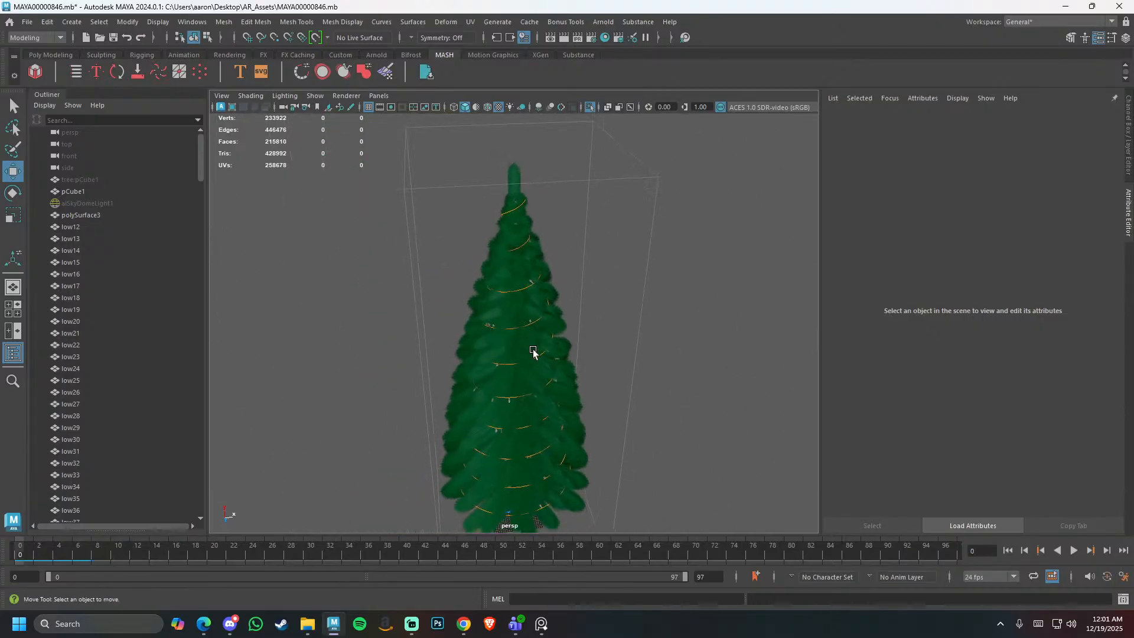